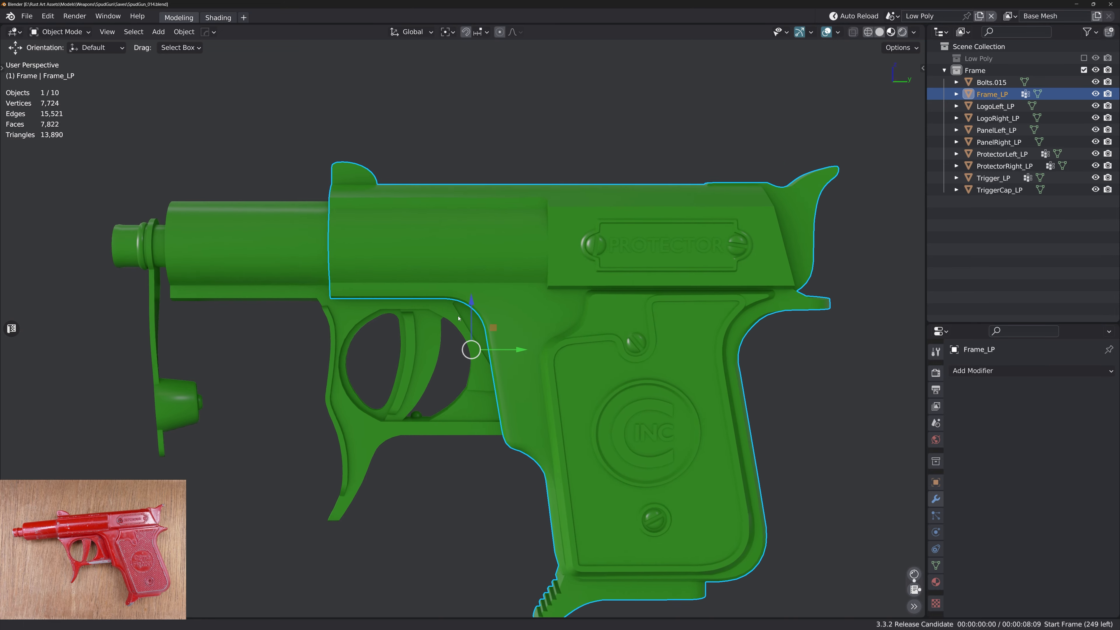
# Open a UV editor beside the 3D viewport and isolate Frame_LP for mesh editing
pyautogui.click(11, 330)
pyautogui.scroll(1, 680, 320)
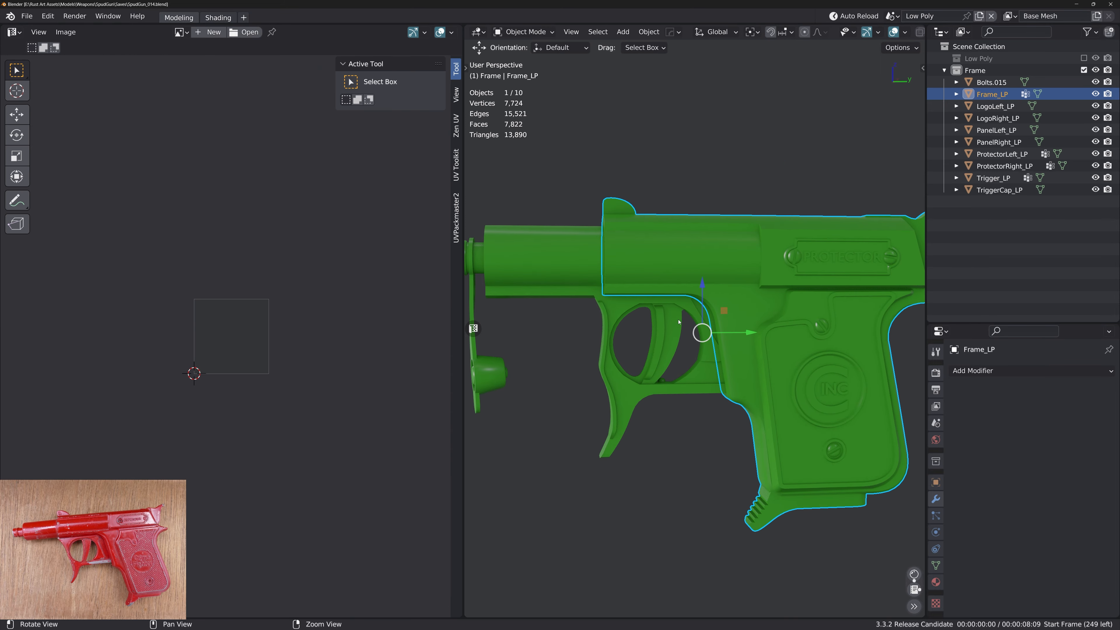
pyautogui.press('/')
pyautogui.moveTo(662, 309); pyautogui.dragTo(674, 303, button='middle')
pyautogui.press('Tab')
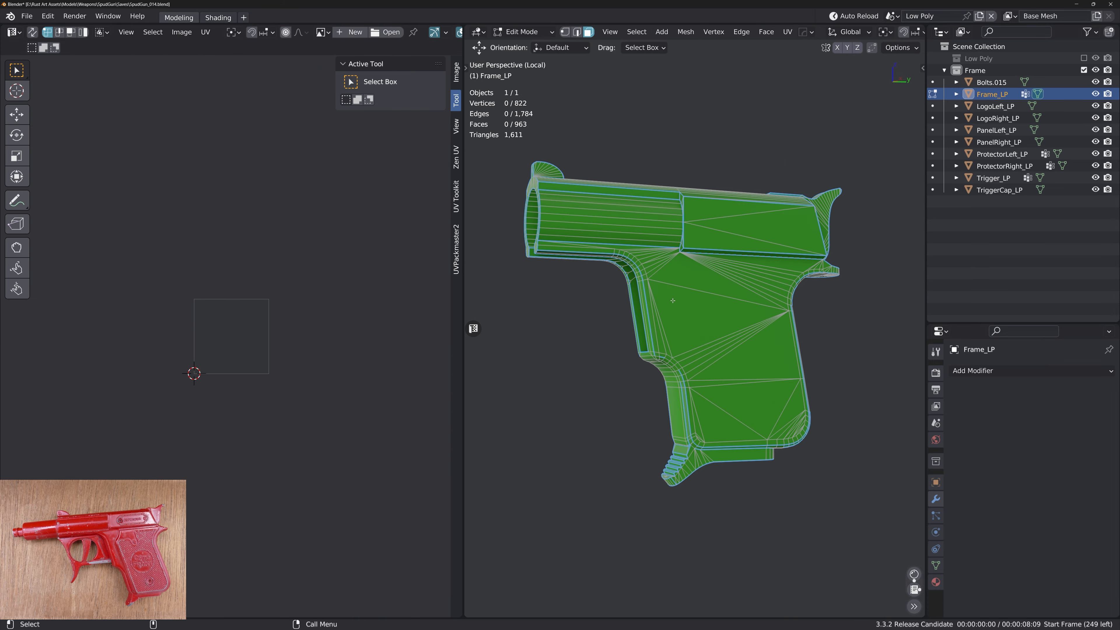
# Select the linked flat faces on the grip's side, including the large triangle in its lower front area
pyautogui.click(707, 304)
pyautogui.hotkey('shift', 'f')
pyautogui.keyDown('alt'); pyautogui.moveTo(703, 308); pyautogui.dragTo(747, 300); pyautogui.keyUp('alt')
pyautogui.keyDown('alt'); pyautogui.moveTo(736, 379); pyautogui.dragTo(758, 379, button='right'); pyautogui.keyUp('alt')
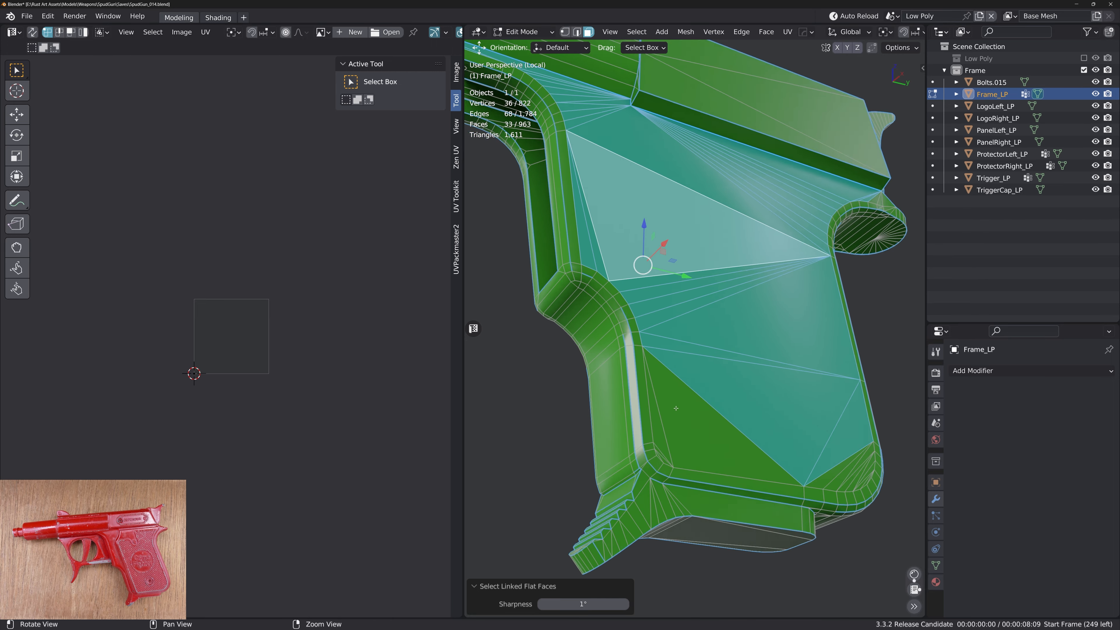
pyautogui.keyDown('alt'); pyautogui.moveTo(724, 410); pyautogui.dragTo(684, 348); pyautogui.keyUp('alt')
pyautogui.keyDown('shift'); pyautogui.click(683, 348); pyautogui.keyUp('shift')
pyautogui.hotkey('shift', 'f')
# Add the remaining small faces at the grip side's lower front and rounded lower rear corners to the selection
pyautogui.moveTo(673, 358); pyautogui.dragTo(616, 343, button='middle')
pyautogui.keyDown('ctrl'); pyautogui.moveTo(588, 362); pyautogui.dragTo(589, 366); pyautogui.keyUp('ctrl')
pyautogui.keyDown('ctrl'); pyautogui.moveTo(596, 373); pyautogui.dragTo(607, 374); pyautogui.keyUp('ctrl')
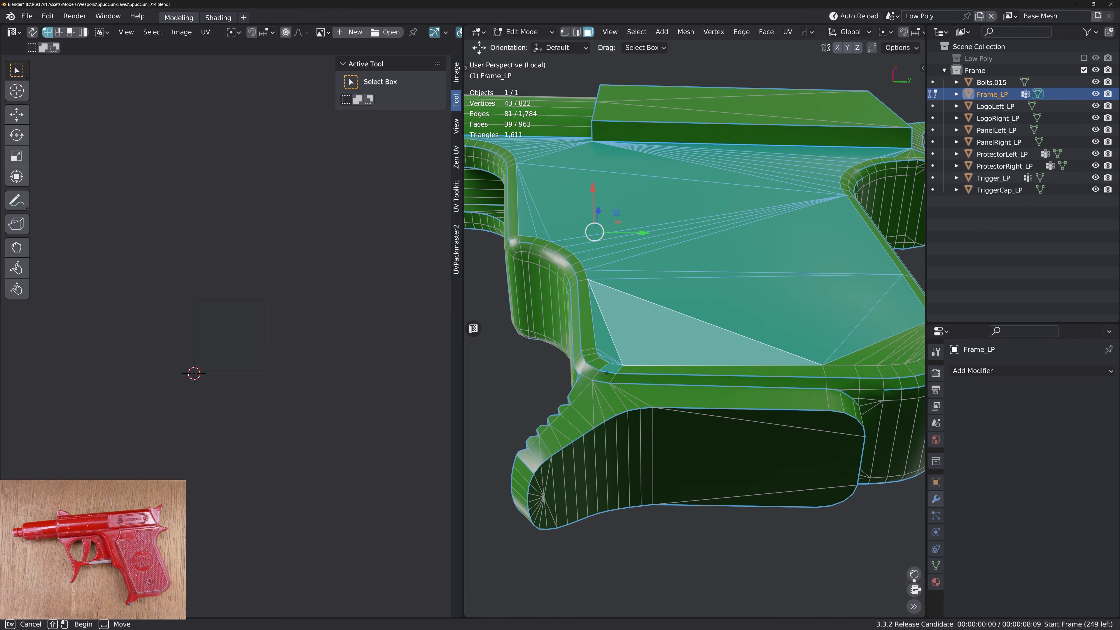
pyautogui.moveTo(623, 367); pyautogui.dragTo(741, 323, button='middle')
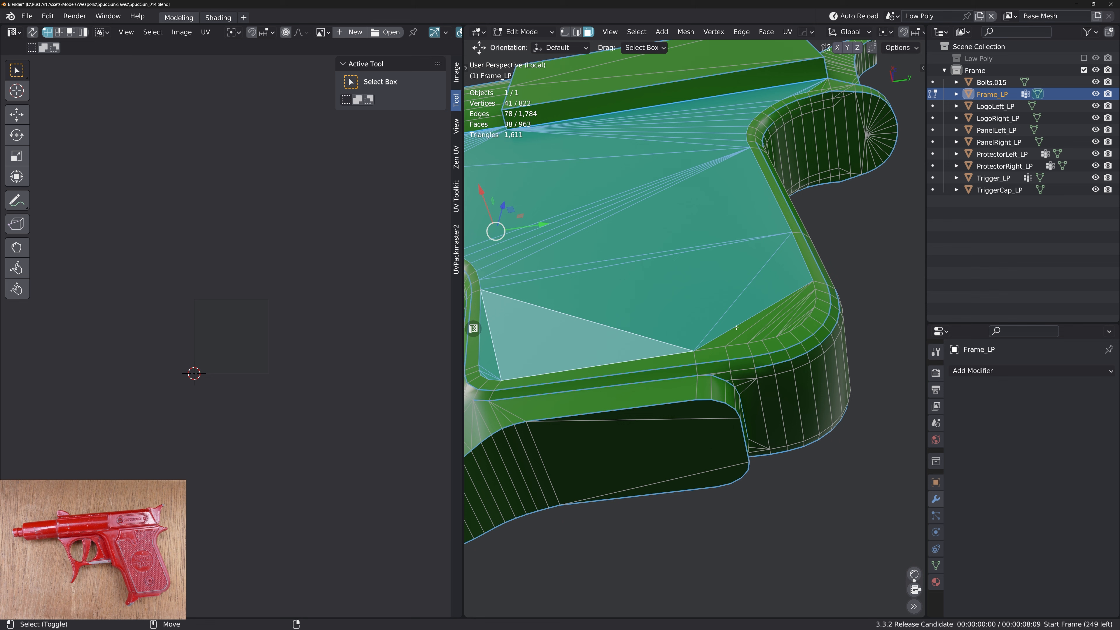
pyautogui.keyDown('ctrl'); pyautogui.click(795, 322); pyautogui.keyUp('ctrl')
pyautogui.keyDown('ctrl'); pyautogui.click(810, 315); pyautogui.keyUp('ctrl')
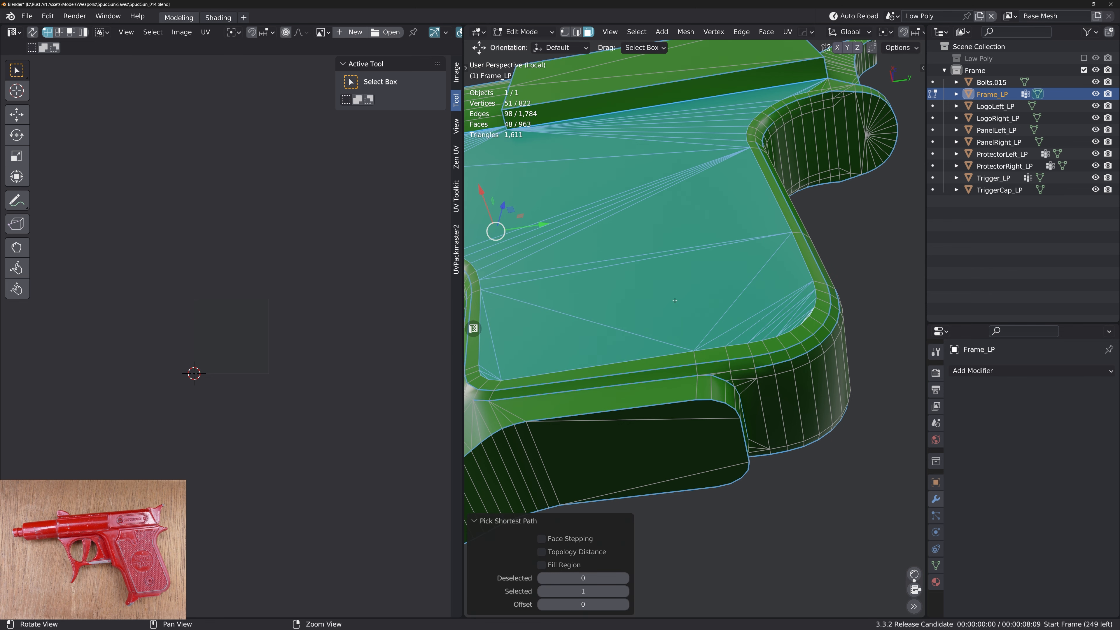
# Try to align the selected grip side faces on the X axis, and undo the alignment
pyautogui.moveTo(675, 301); pyautogui.dragTo(718, 307, button='middle')
pyautogui.click(666, 274)
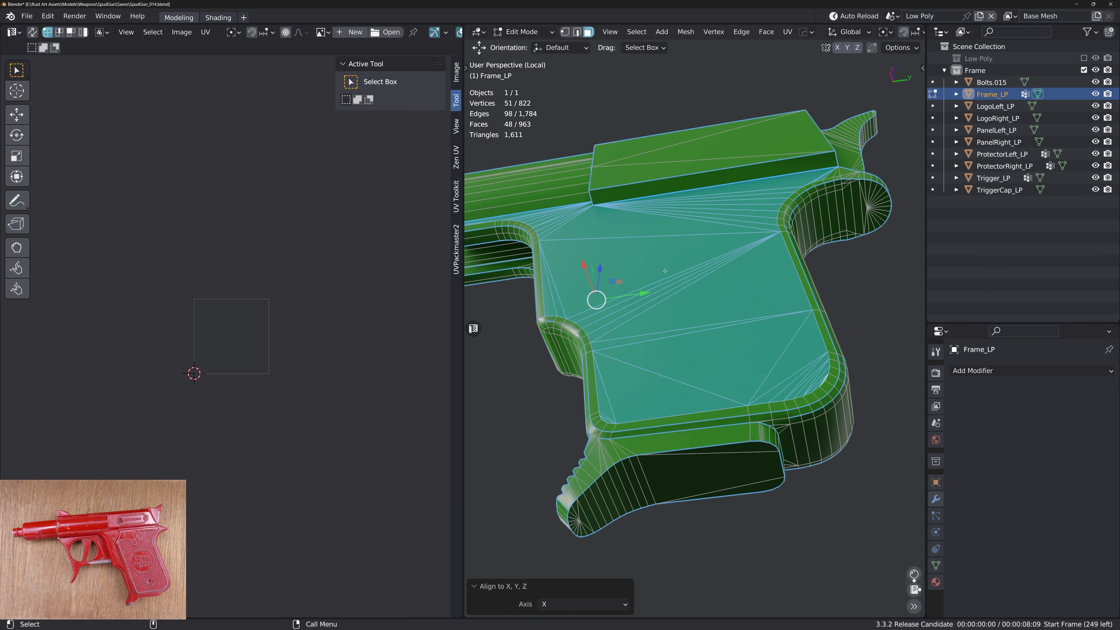
pyautogui.keyDown('shift'); pyautogui.moveTo(653, 252); pyautogui.dragTo(702, 248, button='middle'); pyautogui.keyUp('shift')
pyautogui.scroll(-2, 721, 260)
pyautogui.hotkey('ctrl', 'z')
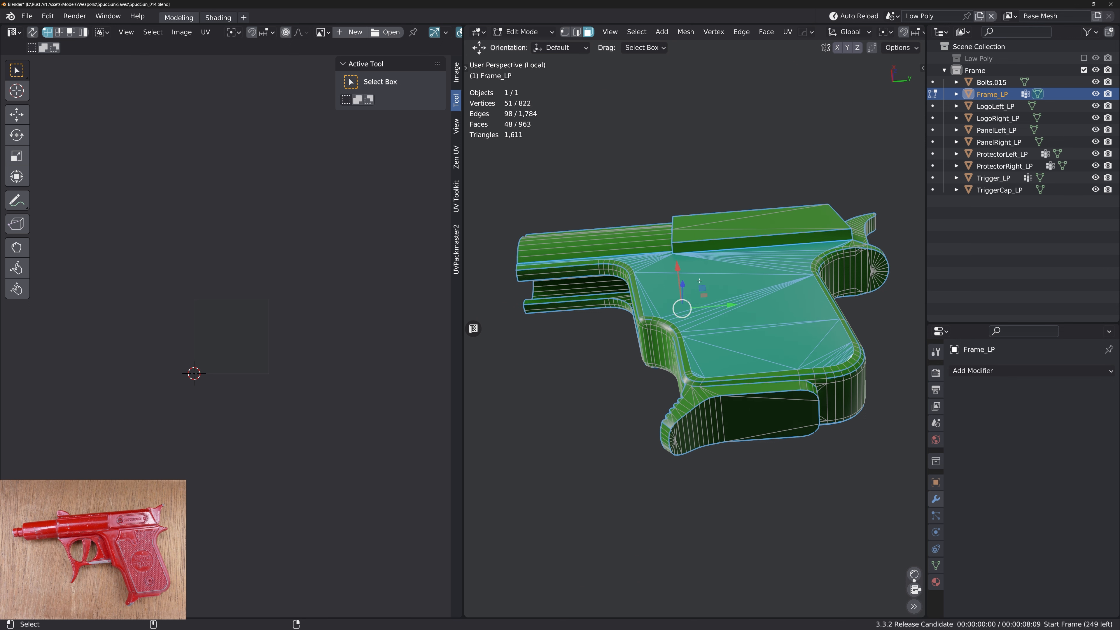
# Set the pivot point to Active Element and align the selected grip side faces on the X axis
pyautogui.hotkey('shift', 'space')
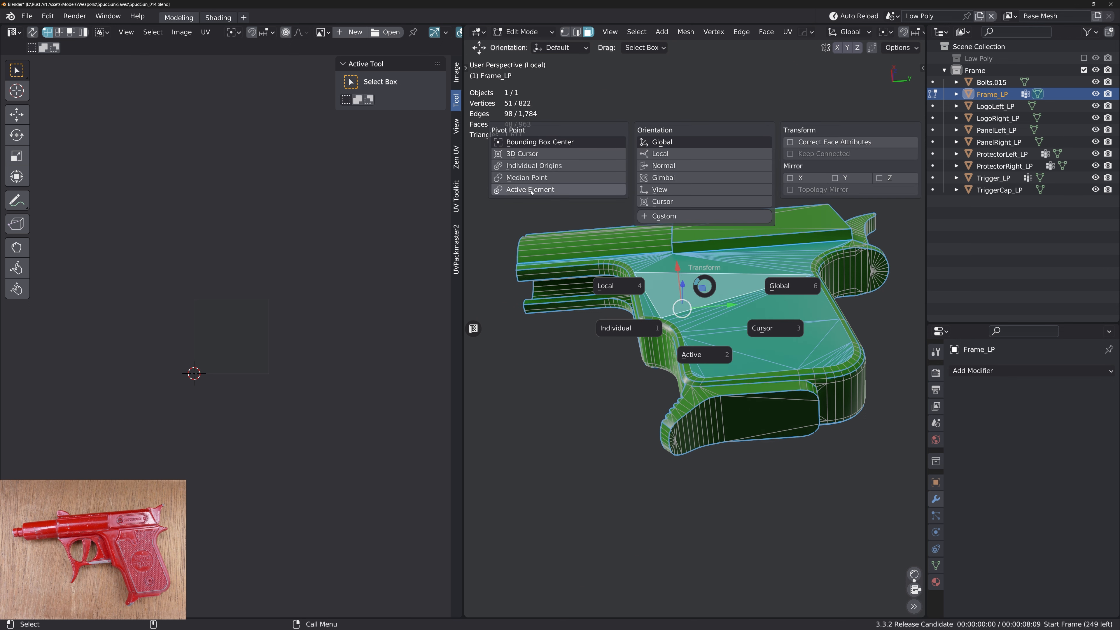
pyautogui.click(573, 190)
pyautogui.hotkey('alt', 'a')
pyautogui.click(713, 255)
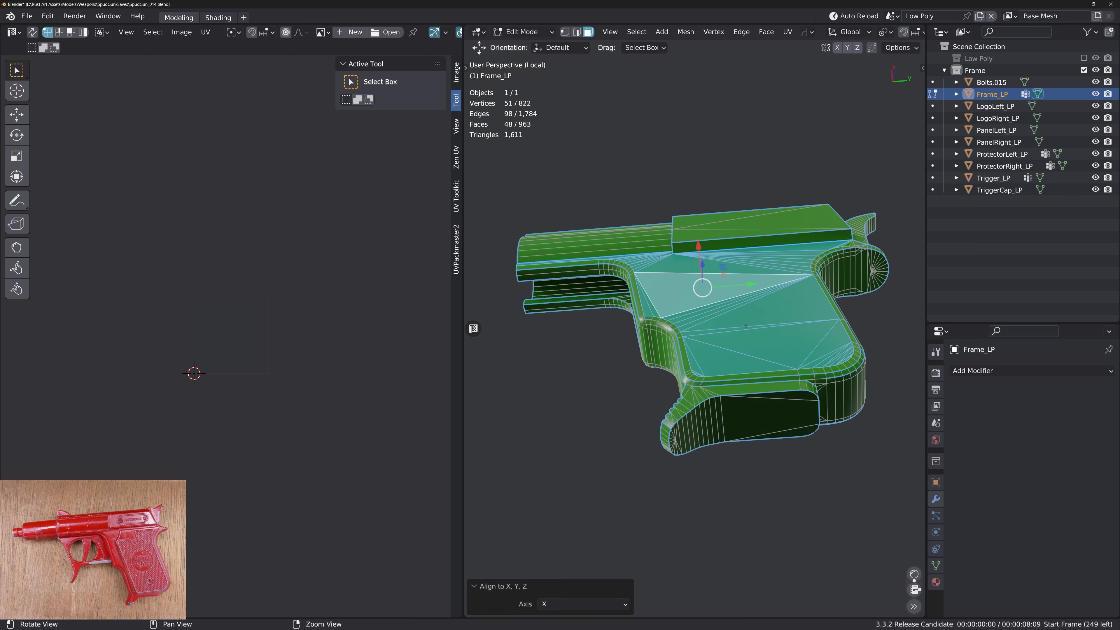
# Add the remaining small faces at the grip side's upper rear to the selection and align them all on X
pyautogui.scroll(4, 745, 326)
pyautogui.hotkey('ctrl', 'shift', 'alt', 'f')
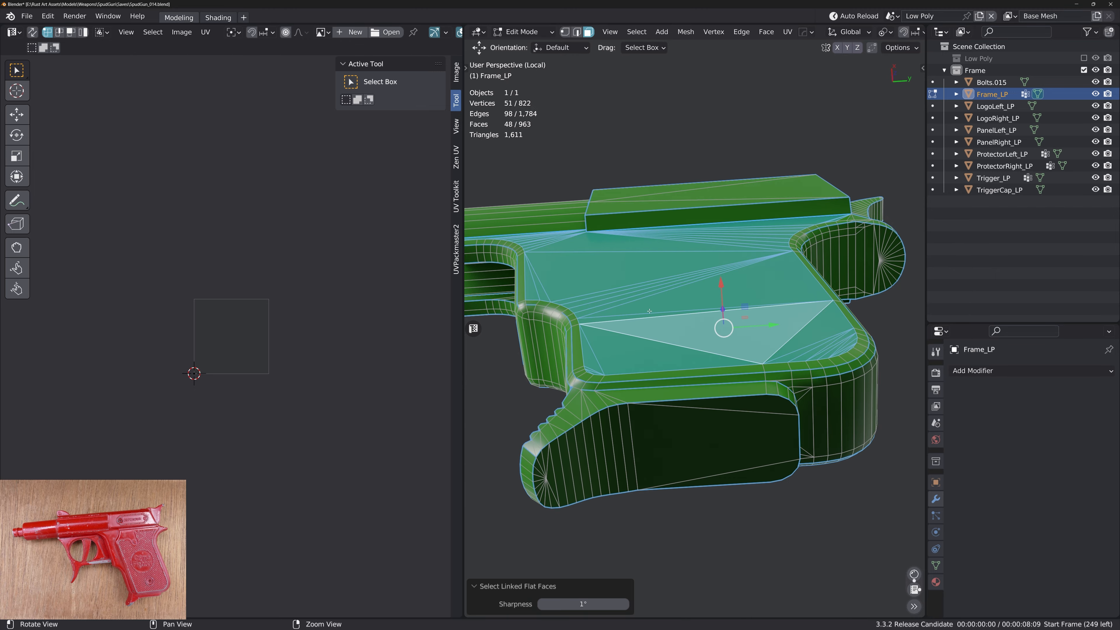
pyautogui.moveTo(649, 311)
pyautogui.mouseDown(button='middle')
pyautogui.moveTo(734, 303)
pyautogui.moveTo(665, 316)
pyautogui.mouseUp(button='middle')
pyautogui.scroll(3, 664, 316)
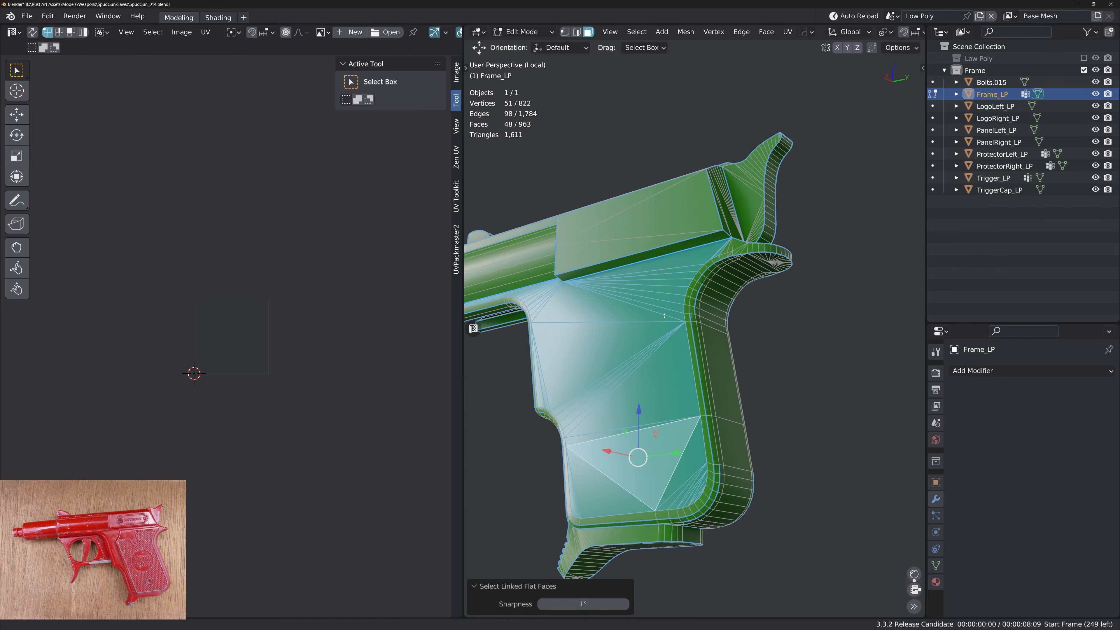
pyautogui.scroll(5, 664, 316)
pyautogui.keyDown('shift'); pyautogui.click(832, 177); pyautogui.keyUp('shift')
pyautogui.scroll(-6, 711, 217)
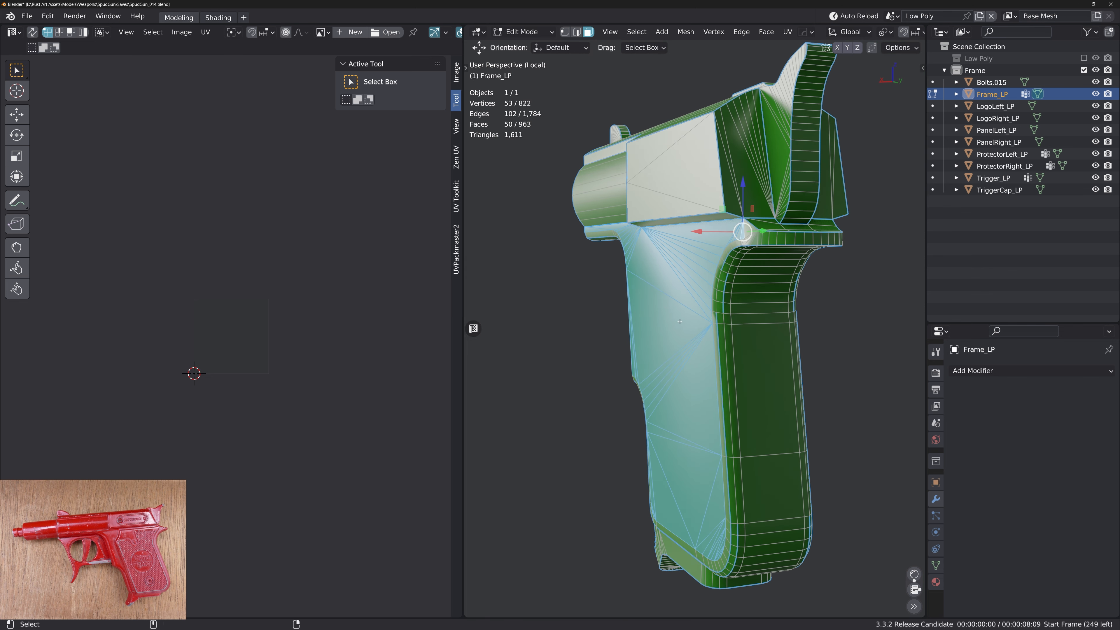
pyautogui.hotkey('alt', 'x')
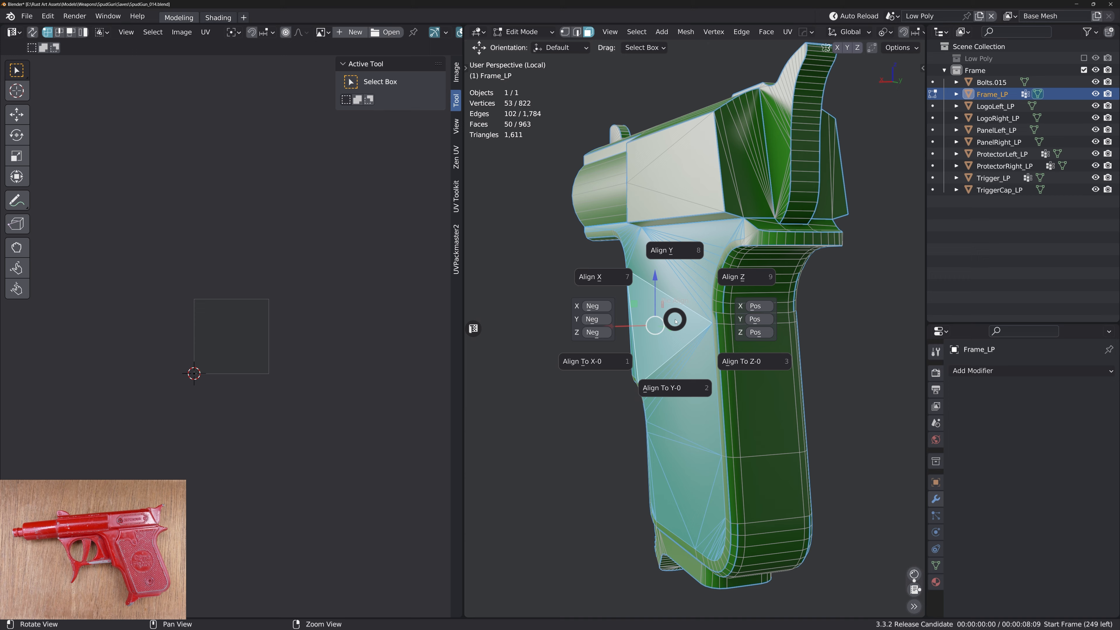
pyautogui.click(611, 272)
# Select the whole frame mesh and clear its sharp edge marks with the HOps Mark operation
pyautogui.moveTo(696, 280); pyautogui.dragTo(684, 268, button='middle')
pyautogui.keyDown('alt'); pyautogui.moveTo(684, 268); pyautogui.dragTo(723, 275); pyautogui.keyUp('alt')
pyautogui.click(741, 204)
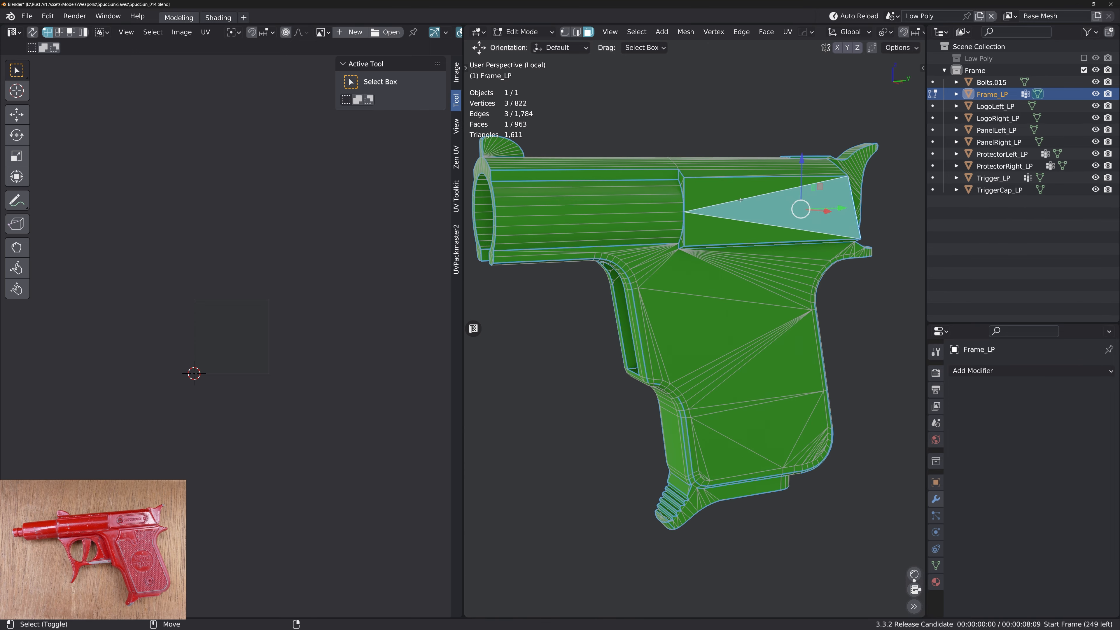
pyautogui.hotkey('shift', 'f')
pyautogui.press('a')
pyautogui.press('q')
pyautogui.click(795, 244)
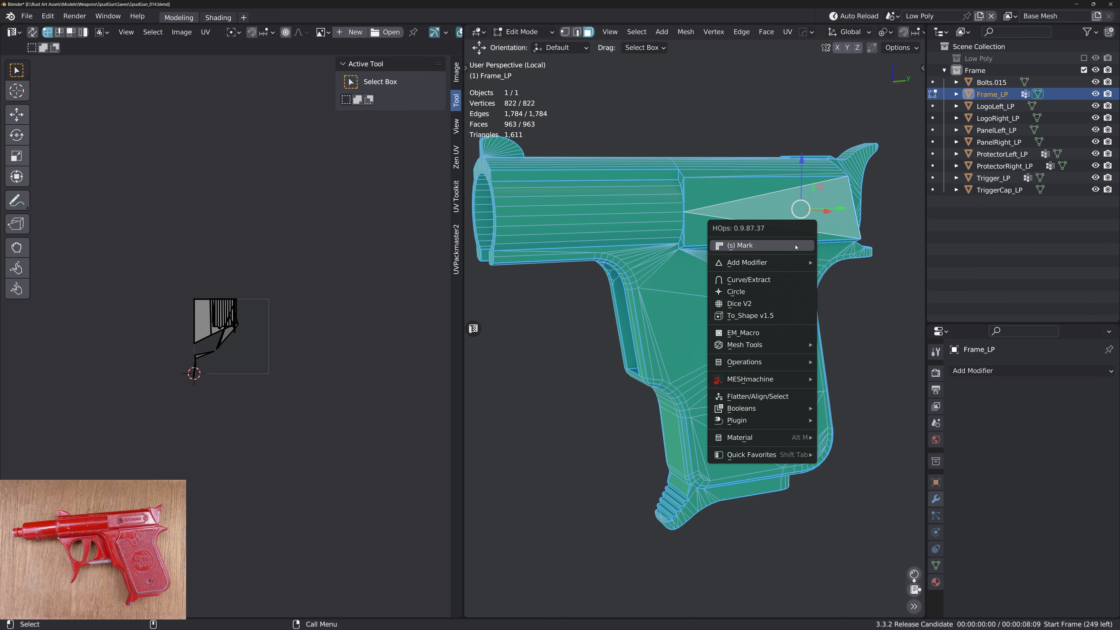
pyautogui.click(796, 245)
# Select the linked flat faces of the slide's raised side panel and mark their boundary edges as a seam
pyautogui.moveTo(758, 241); pyautogui.dragTo(727, 243, button='middle')
pyautogui.scroll(4, 727, 243)
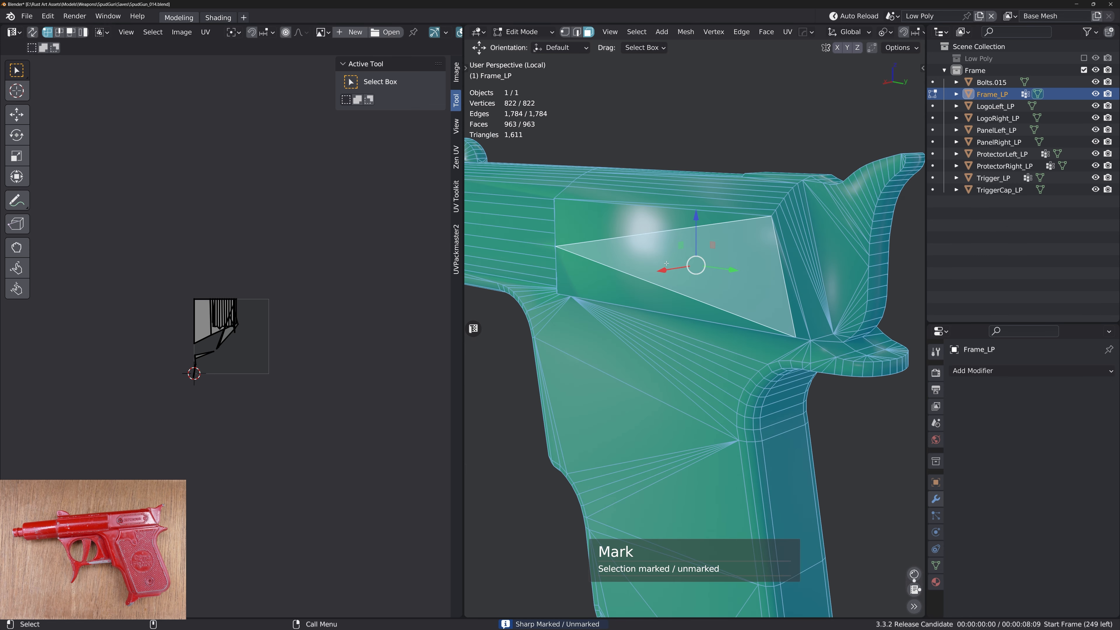
pyautogui.click(666, 264)
pyautogui.hotkey('ctrl', 'shift', 'alt', 'f')
pyautogui.press('2')
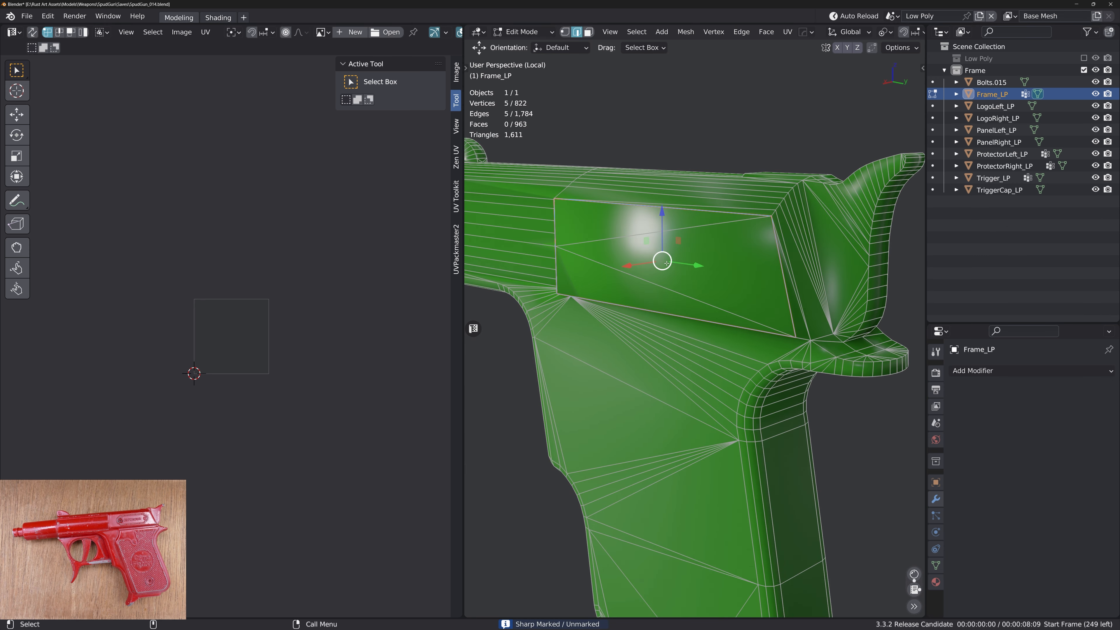
# Mark seams around the angled face behind the side panel and the hammer's edge strip, and select the hammer's flat side faces
pyautogui.moveTo(662, 260); pyautogui.dragTo(642, 282, button='middle')
pyautogui.hotkey('ctrl', 'shift', 'alt', 'f')
pyautogui.press('2')
pyautogui.press('3')
pyautogui.hotkey('ctrl', 'shift', 'alt', 'f')
pyautogui.press('2')
pyautogui.press('3')
pyautogui.hotkey('ctrl', 'shift', 'alt', 'f')
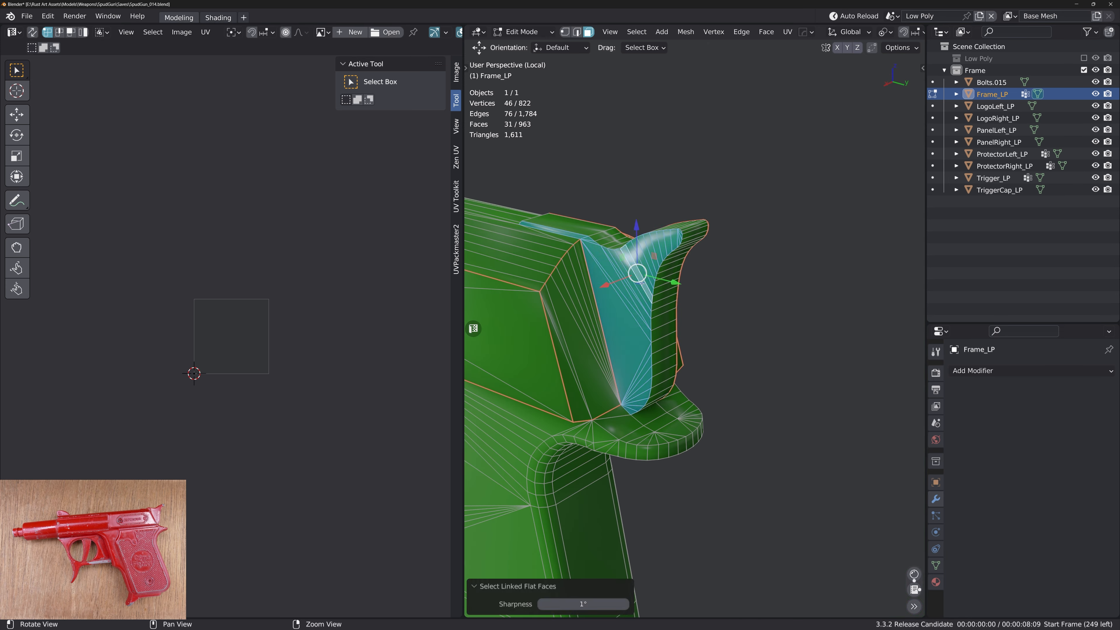
# Mark a seam around the narrow faces at the front of the raised rear sight, and select the sight's top face
pyautogui.hotkey('alt', 'a')
pyautogui.moveTo(596, 312); pyautogui.dragTo(673, 380, button='middle')
pyautogui.click(670, 392)
pyautogui.scroll(2, 668, 389)
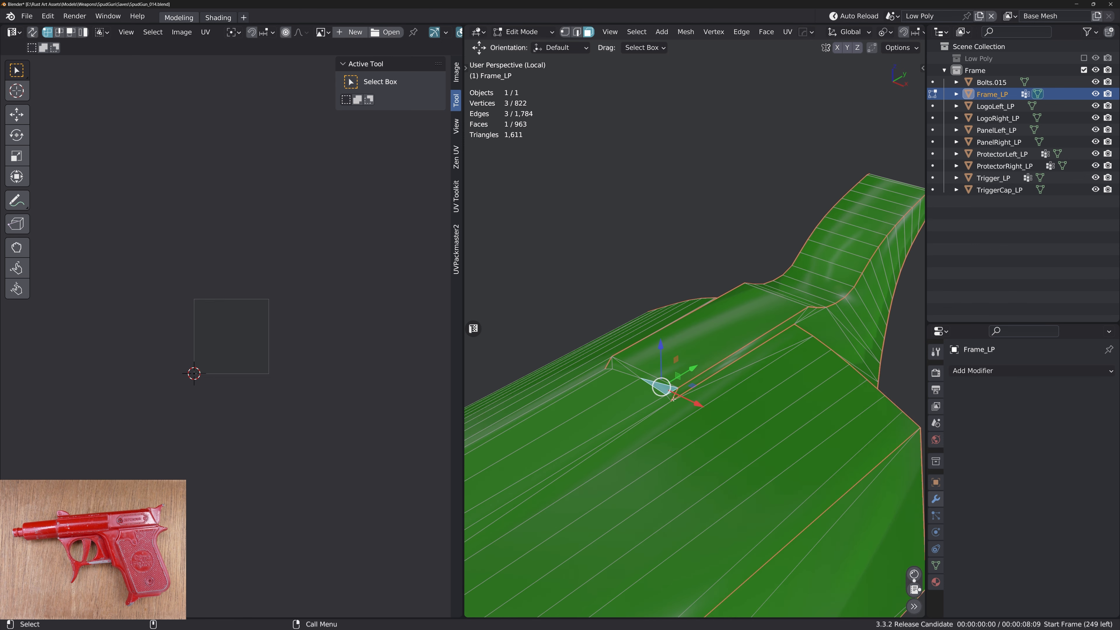
pyautogui.keyDown('ctrl'); pyautogui.click(625, 369); pyautogui.keyUp('ctrl')
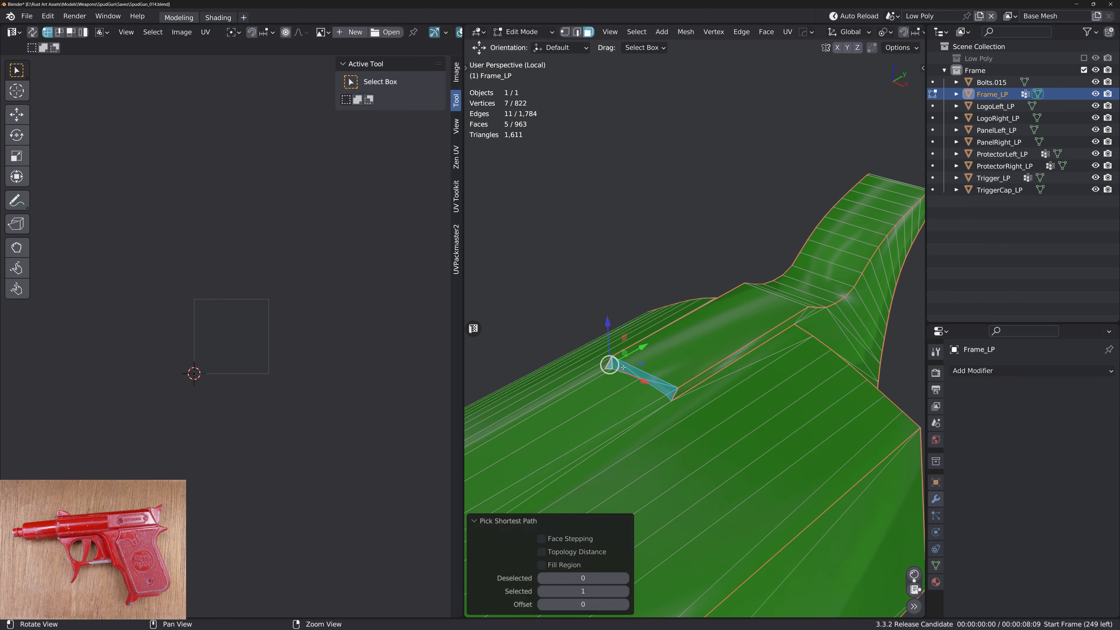
pyautogui.press('2')
pyautogui.keyDown('alt'); pyautogui.moveTo(624, 367); pyautogui.dragTo(606, 388); pyautogui.keyUp('alt')
pyautogui.press('3')
pyautogui.click(723, 338)
# Select the edge path along the upper rim of the rounded tang below the hammer
pyautogui.keyDown('alt'); pyautogui.moveTo(715, 301); pyautogui.dragTo(573, 264); pyautogui.keyUp('alt')
pyautogui.keyDown('alt'); pyautogui.moveTo(608, 351); pyautogui.dragTo(612, 370); pyautogui.keyUp('alt')
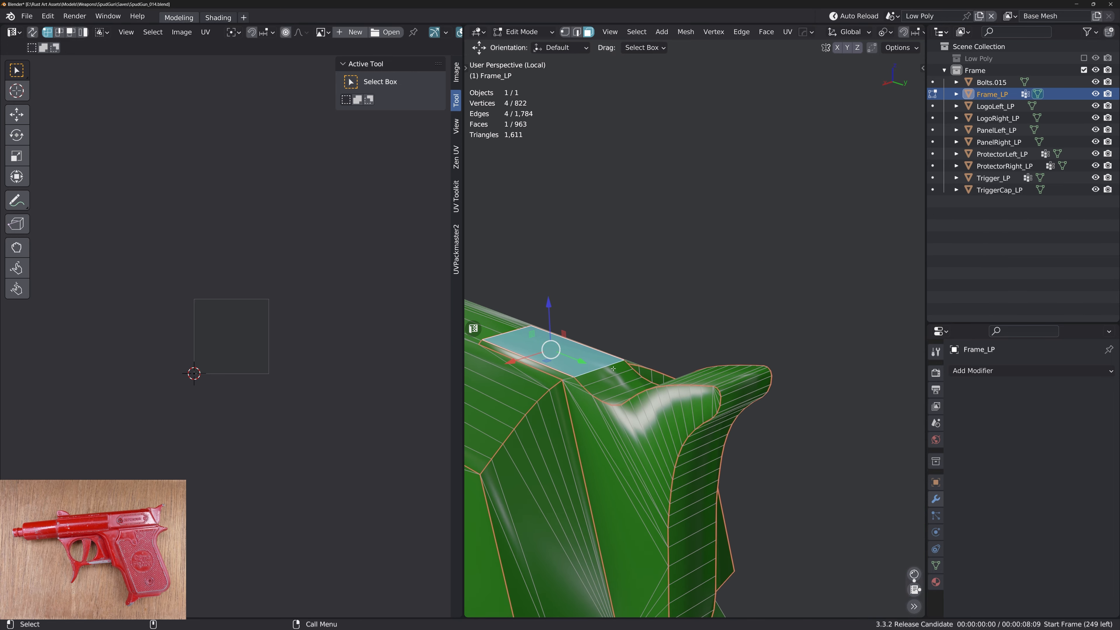
pyautogui.keyDown('alt'); pyautogui.moveTo(603, 408); pyautogui.dragTo(588, 305); pyautogui.keyUp('alt')
pyautogui.keyDown('alt'); pyautogui.moveTo(588, 305); pyautogui.dragTo(629, 233, button='middle'); pyautogui.keyUp('alt')
pyautogui.keyDown('alt'); pyautogui.moveTo(630, 233); pyautogui.dragTo(639, 265); pyautogui.keyUp('alt')
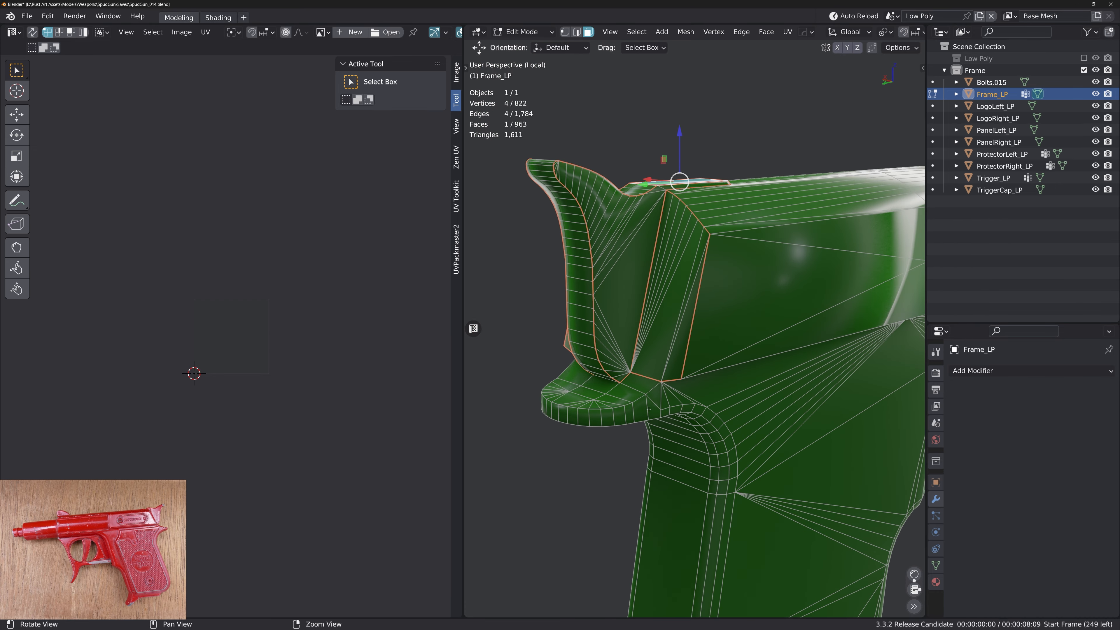
pyautogui.keyDown('alt'); pyautogui.moveTo(640, 264); pyautogui.dragTo(665, 255, button='middle'); pyautogui.keyUp('alt')
pyautogui.keyDown('alt'); pyautogui.moveTo(665, 255); pyautogui.dragTo(686, 345); pyautogui.keyUp('alt')
pyautogui.press('2')
pyautogui.keyDown('ctrl'); pyautogui.click(617, 408); pyautogui.keyUp('ctrl')
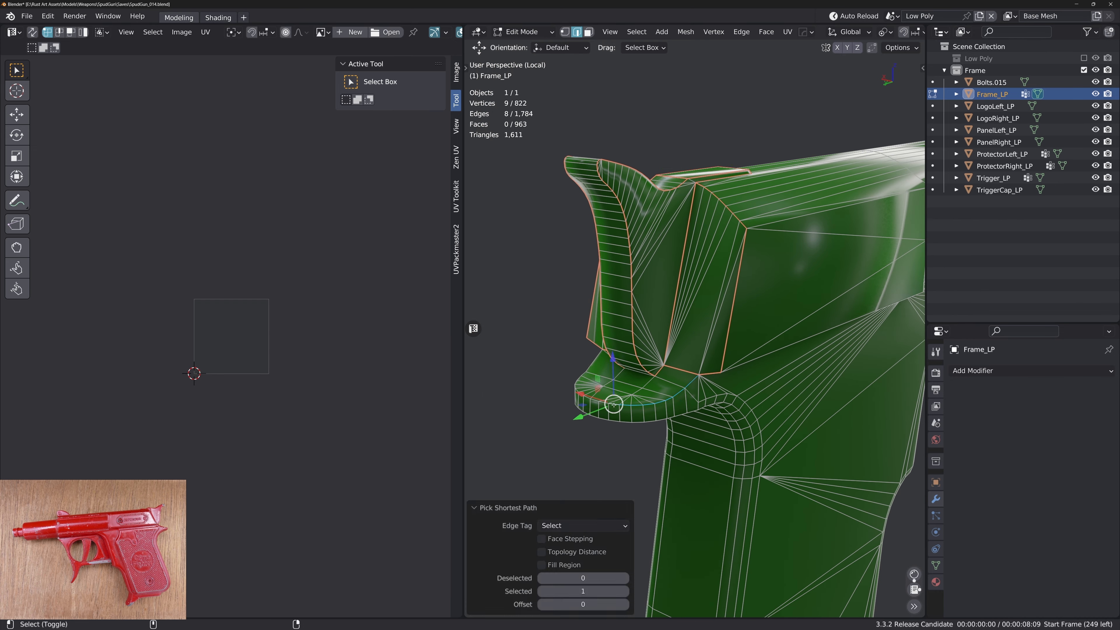
pyautogui.keyDown('alt'); pyautogui.moveTo(617, 408); pyautogui.dragTo(712, 408); pyautogui.keyUp('alt')
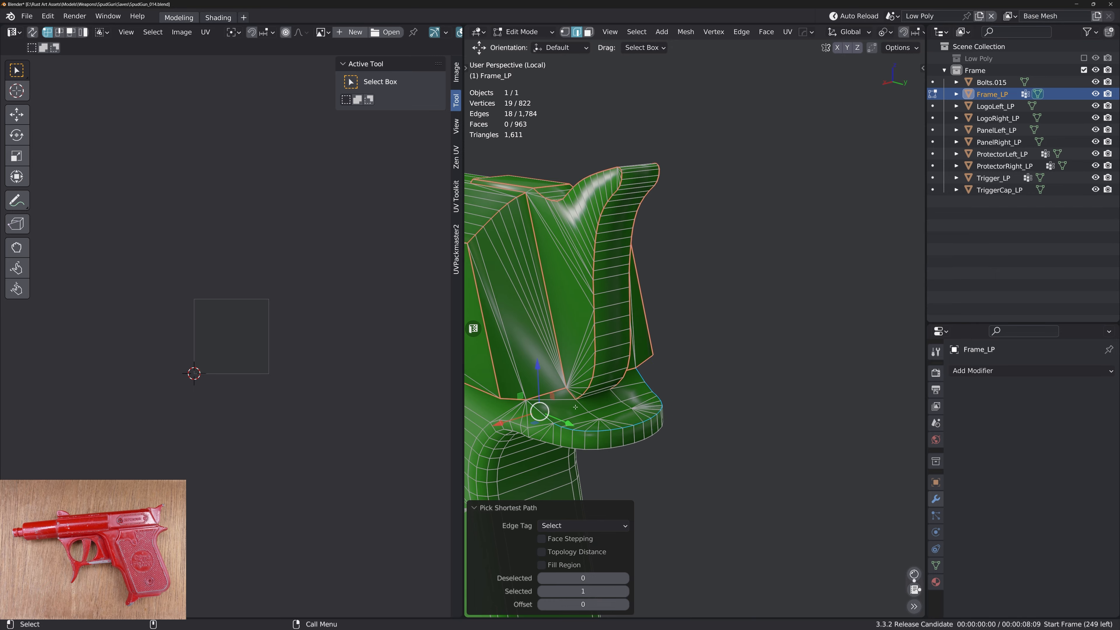
# Select the flat side panel on the opposite side of the slide and mark its boundary as a seam
pyautogui.keyDown('alt'); pyautogui.moveTo(576, 407); pyautogui.dragTo(641, 275); pyautogui.keyUp('alt')
pyautogui.moveTo(640, 275); pyautogui.dragTo(692, 347, button='middle')
pyautogui.keyDown('alt'); pyautogui.moveTo(693, 347); pyautogui.dragTo(639, 287); pyautogui.keyUp('alt')
pyautogui.press('3')
pyautogui.doubleClick(692, 277)
pyautogui.hotkey('ctrl', 'e')
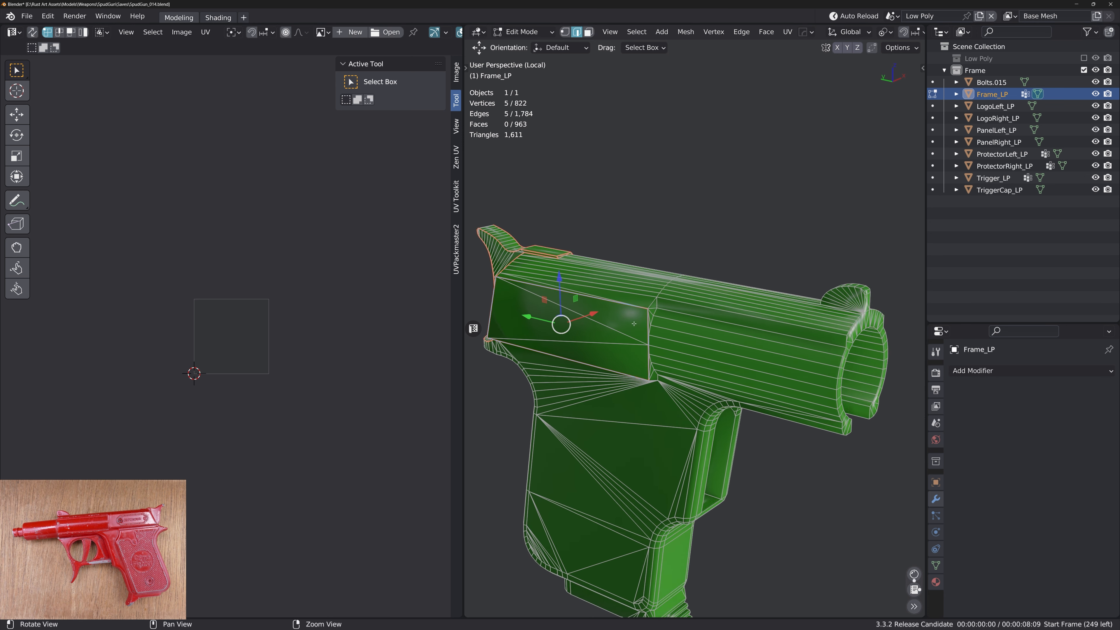
# Select the small step faces between that side panel and the barrel, and mark their boundary edges as a seam
pyautogui.keyDown('alt'); pyautogui.moveTo(639, 287); pyautogui.dragTo(675, 287, button='right'); pyautogui.keyUp('alt')
pyautogui.keyDown('alt'); pyautogui.moveTo(674, 287); pyautogui.dragTo(648, 279); pyautogui.keyUp('alt')
pyautogui.press('3')
pyautogui.click(639, 278)
pyautogui.doubleClick(639, 278)
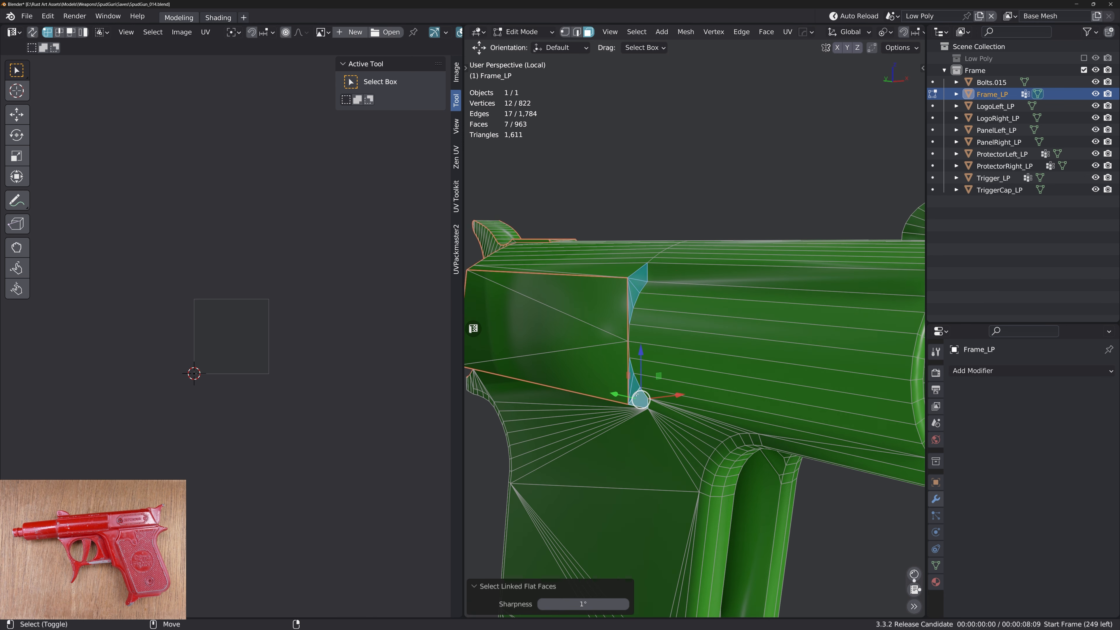
pyautogui.keyDown('alt'); pyautogui.moveTo(637, 345); pyautogui.dragTo(692, 347, button='right'); pyautogui.keyUp('alt')
pyautogui.keyDown('shift'); pyautogui.click(613, 348); pyautogui.keyUp('shift')
pyautogui.keyDown('shift'); pyautogui.click(613, 292); pyautogui.keyUp('shift')
pyautogui.keyDown('alt'); pyautogui.moveTo(617, 295); pyautogui.dragTo(696, 312); pyautogui.keyUp('alt')
pyautogui.click(688, 234)
pyautogui.hotkey('alt', 'b')
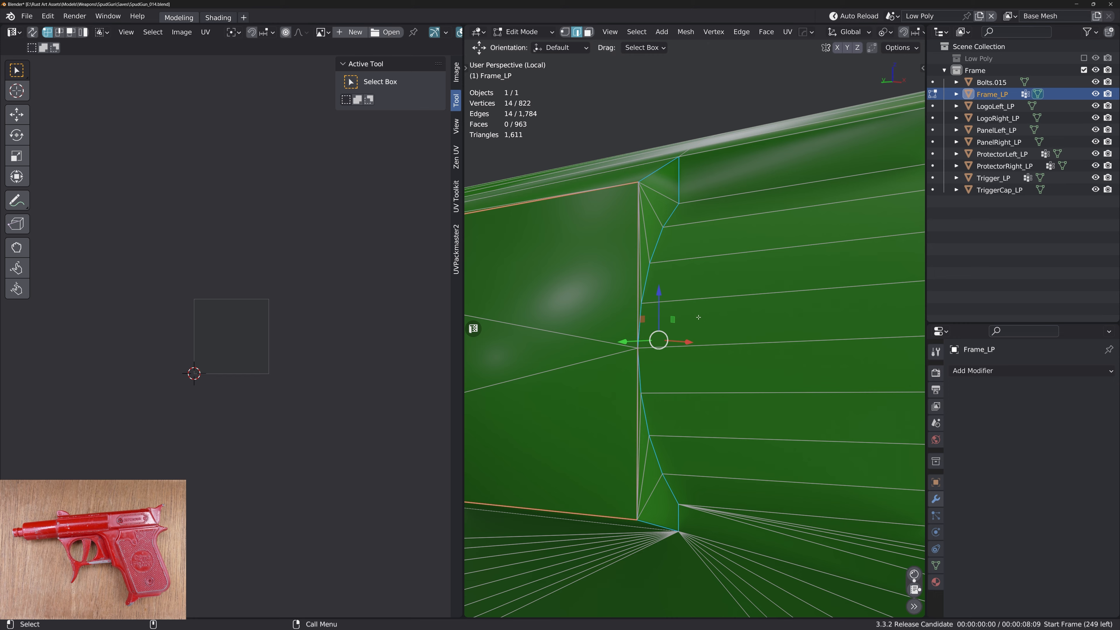
# Merge the two neighbouring vertices at the muzzle end of the barrel's upper side strip at the last selected one
pyautogui.scroll(-8, 681, 333)
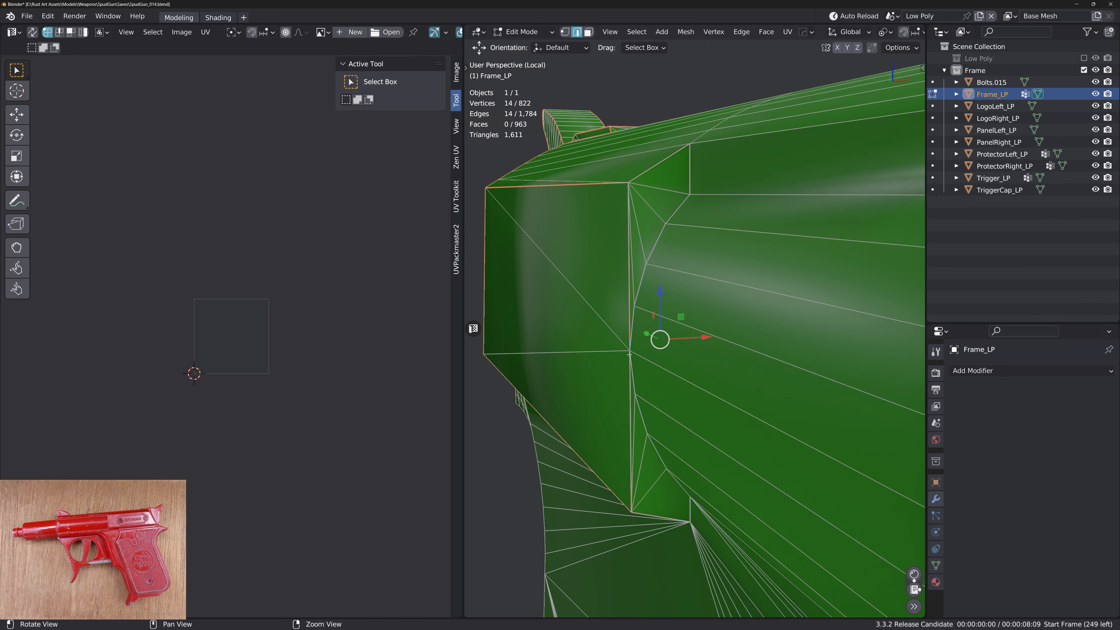
pyautogui.keyDown('alt'); pyautogui.moveTo(658, 297); pyautogui.dragTo(682, 315); pyautogui.keyUp('alt')
pyautogui.press('3')
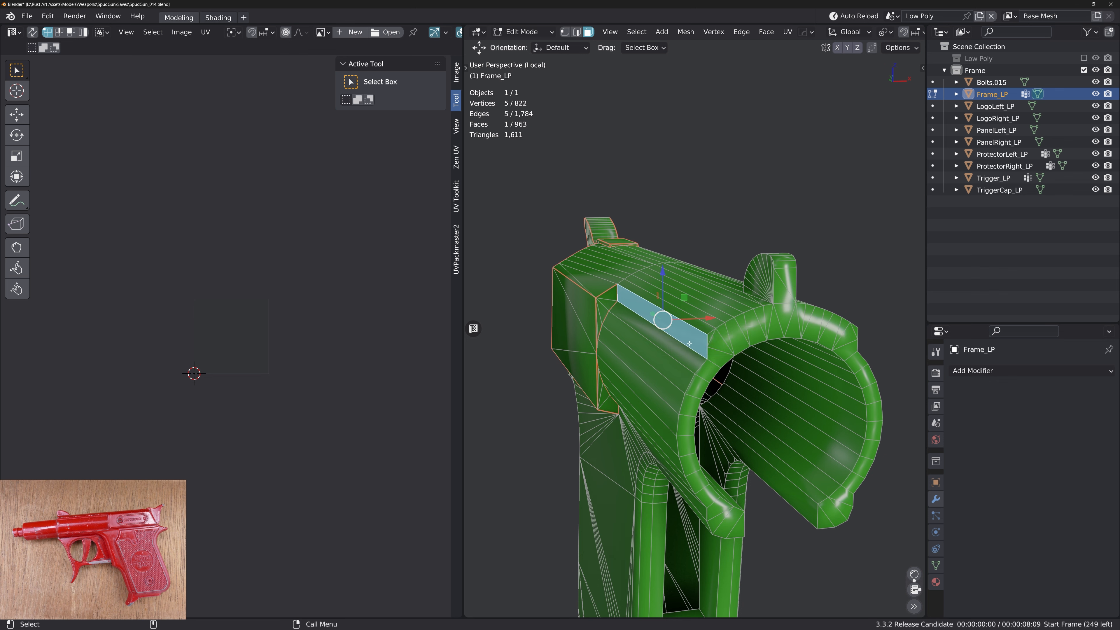
pyautogui.press('1')
pyautogui.keyDown('shift'); pyautogui.click(707, 347); pyautogui.keyUp('shift')
pyautogui.keyDown('shift'); pyautogui.click(708, 359); pyautogui.keyUp('shift')
pyautogui.press('m')
pyautogui.press('l')
# Select the linked flat faces of the muzzle's front ring and mark their boundary as a seam
pyautogui.keyDown('alt'); pyautogui.moveTo(741, 333); pyautogui.dragTo(684, 338); pyautogui.keyUp('alt')
pyautogui.press('3')
pyautogui.click(743, 338)
pyautogui.hotkey('shift', 'f')
pyautogui.press('2')
# Align all side faces of the front sight on the X axis and mark their boundary edges as a seam
pyautogui.keyDown('alt'); pyautogui.moveTo(794, 309); pyautogui.dragTo(675, 311, button='middle'); pyautogui.keyUp('alt')
pyautogui.press('3')
pyautogui.click(703, 281)
pyautogui.hotkey('shift', 'f')
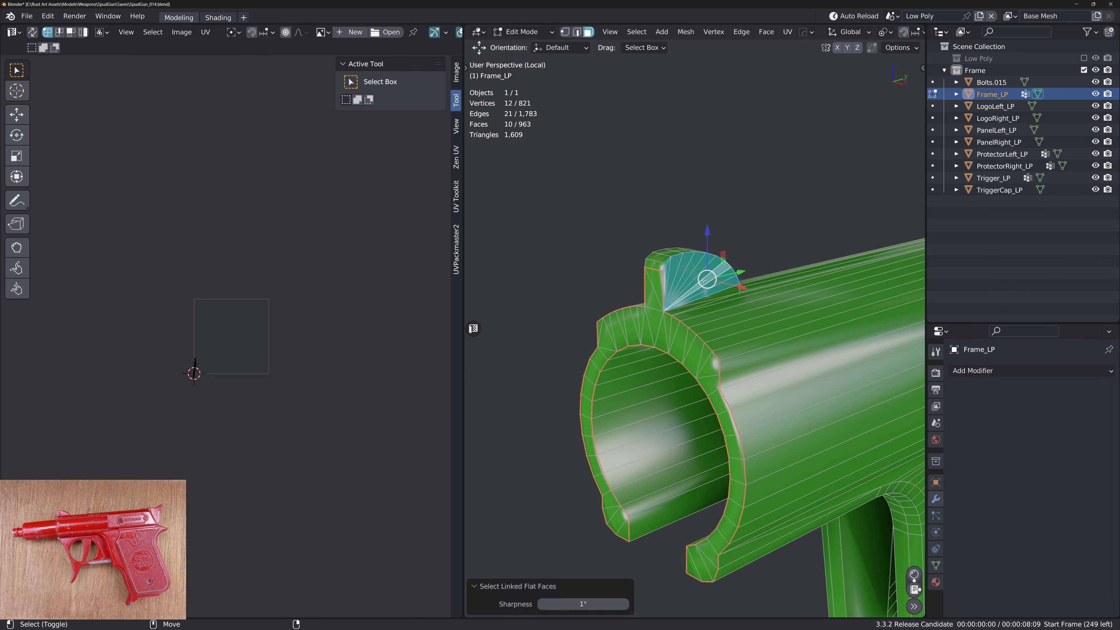
pyautogui.keyDown('shift'); pyautogui.click(669, 251); pyautogui.keyUp('shift')
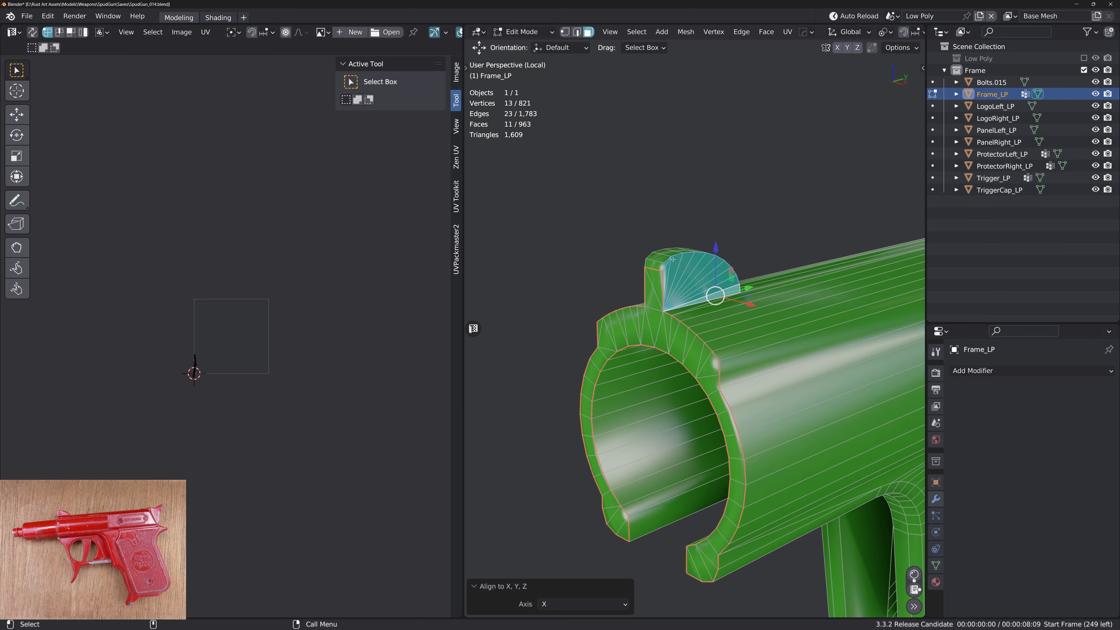
pyautogui.hotkey('ctrl', 'alt', 'b')
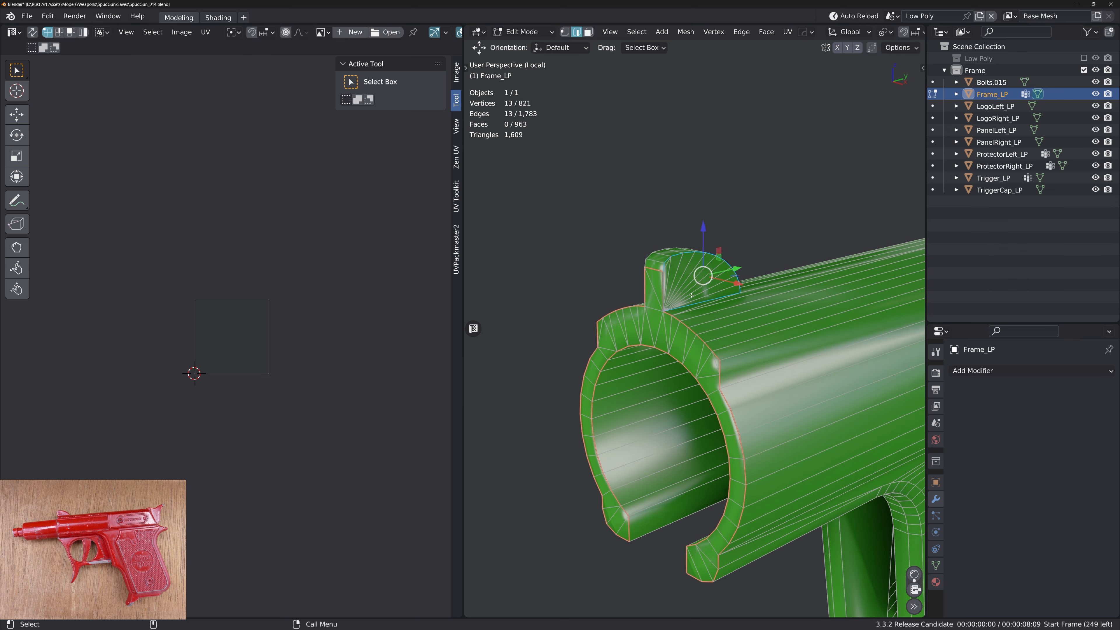
# Select the curved upper edge path on the other side of the front sight and mark it as a seam
pyautogui.moveTo(667, 286); pyautogui.dragTo(736, 267, button='middle')
pyautogui.press('3')
pyautogui.hotkey('alt', 'a')
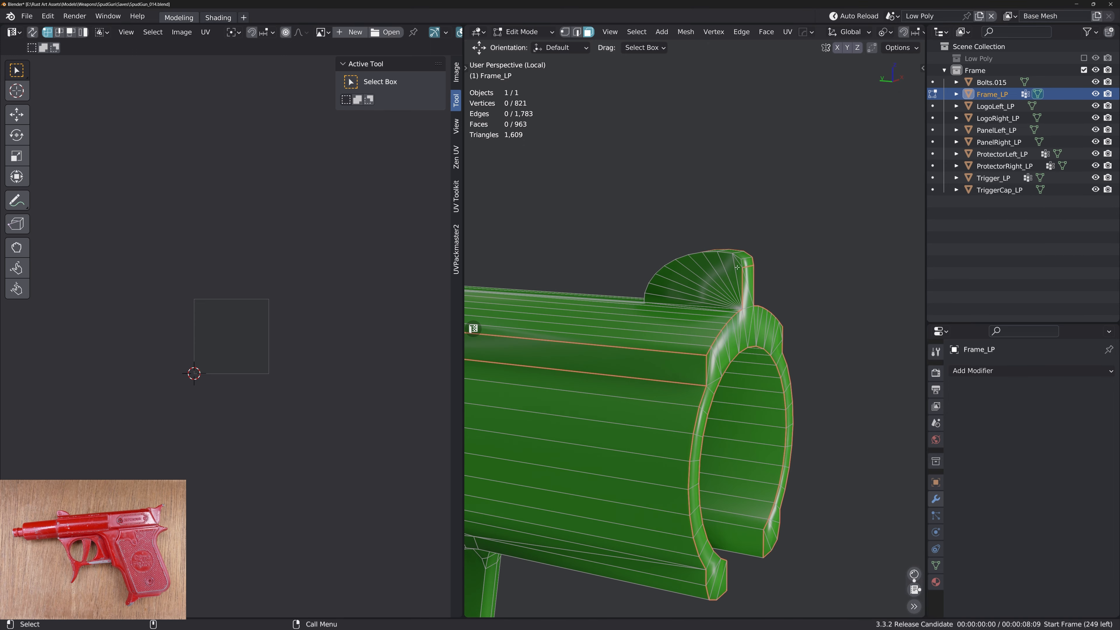
pyautogui.scroll(3, 752, 263)
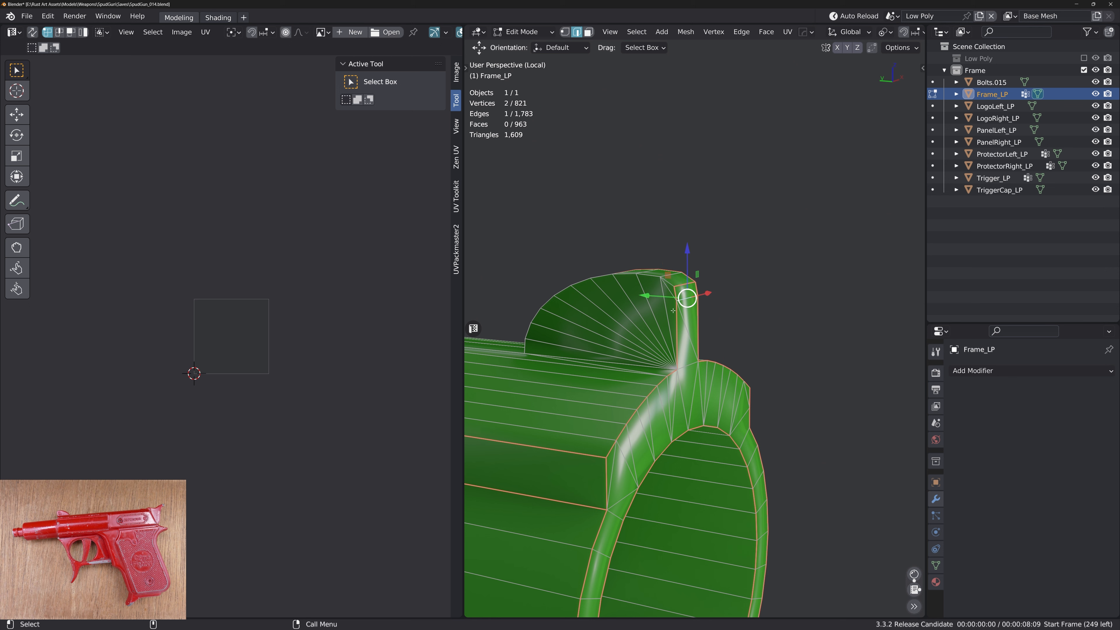
pyautogui.keyDown('ctrl'); pyautogui.click(526, 345); pyautogui.keyUp('ctrl')
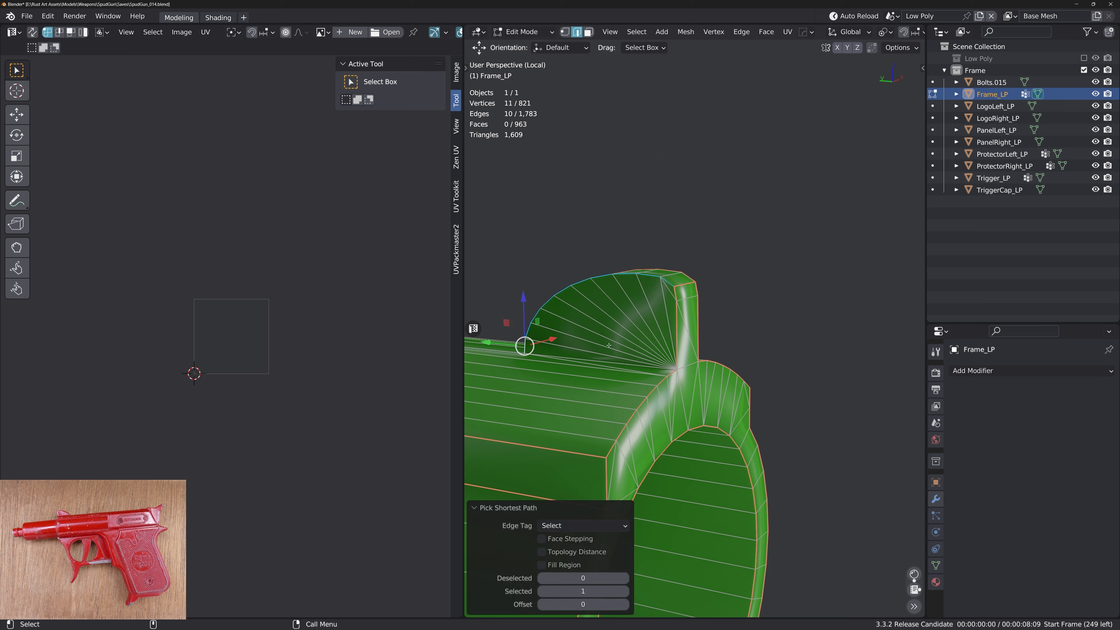
pyautogui.hotkey('ctrl', 'e')
# Align the other side's faces of the front sight on the X axis with the Bounding Box Center pivot, and mark their boundary as a seam
pyautogui.keyDown('shift'); pyautogui.doubleClick(645, 319); pyautogui.keyUp('shift')
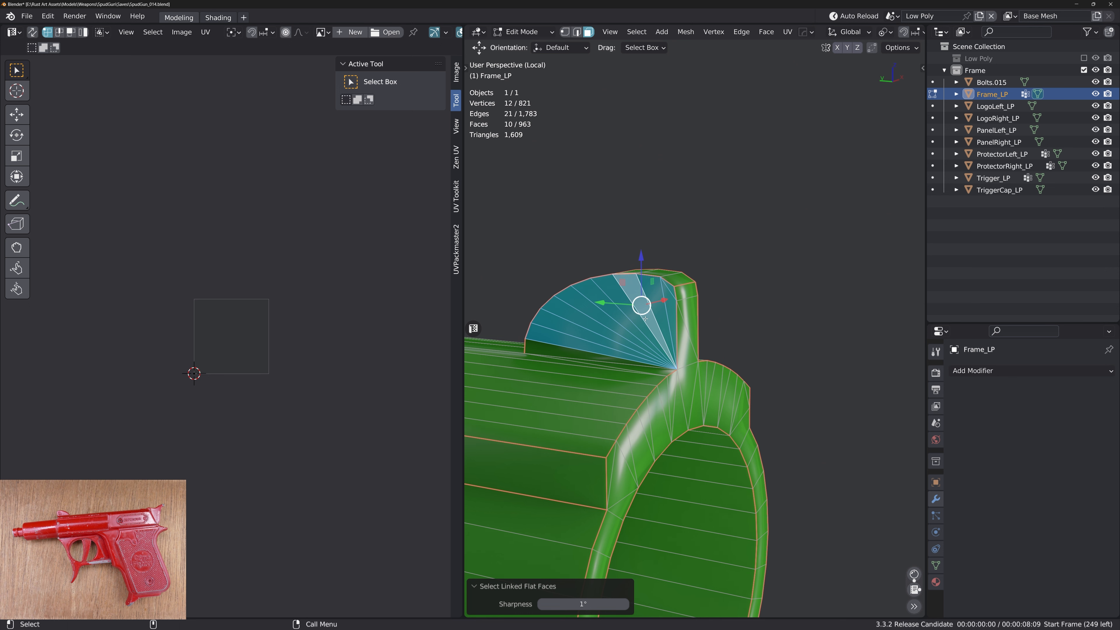
pyautogui.keyDown('shift'); pyautogui.click(575, 353); pyautogui.keyUp('shift')
pyautogui.moveTo(665, 310); pyautogui.dragTo(585, 354, button='middle')
pyautogui.hotkey('alt', 'x')
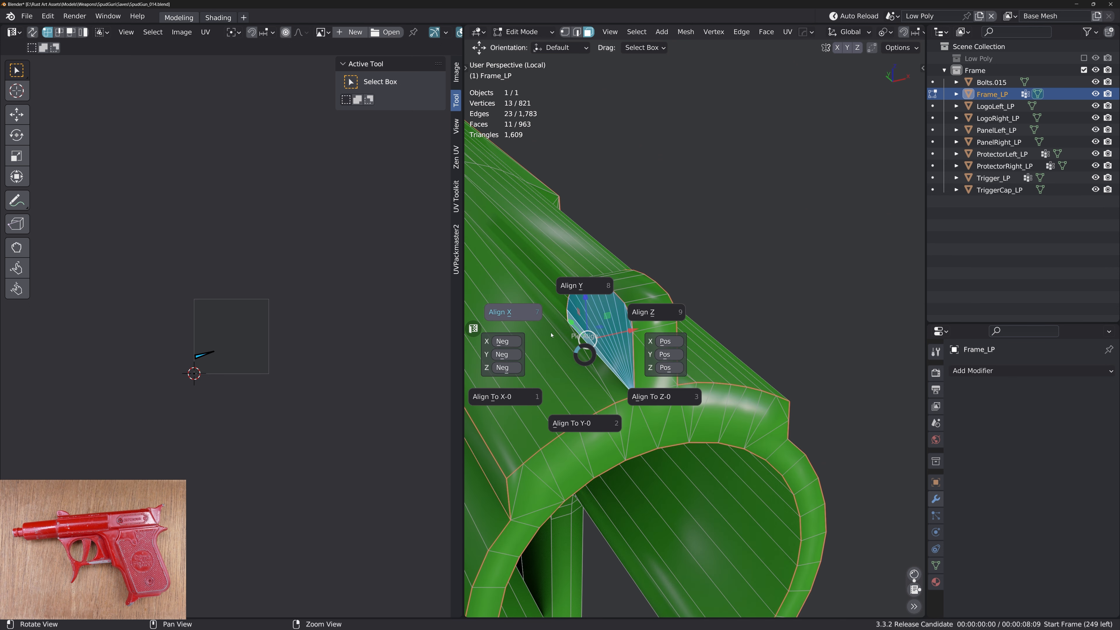
pyautogui.click(529, 319)
pyautogui.hotkey('ctrl', 'z')
pyautogui.hotkey('shift', 'space')
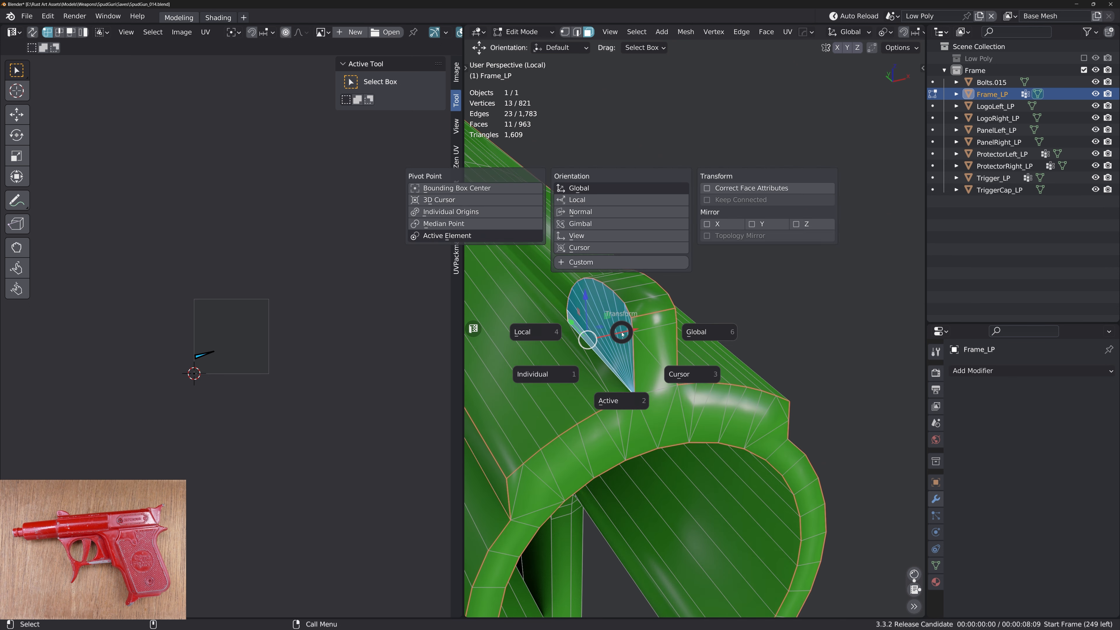
pyautogui.click(524, 191)
pyautogui.hotkey('alt', 'x')
pyautogui.click(557, 260)
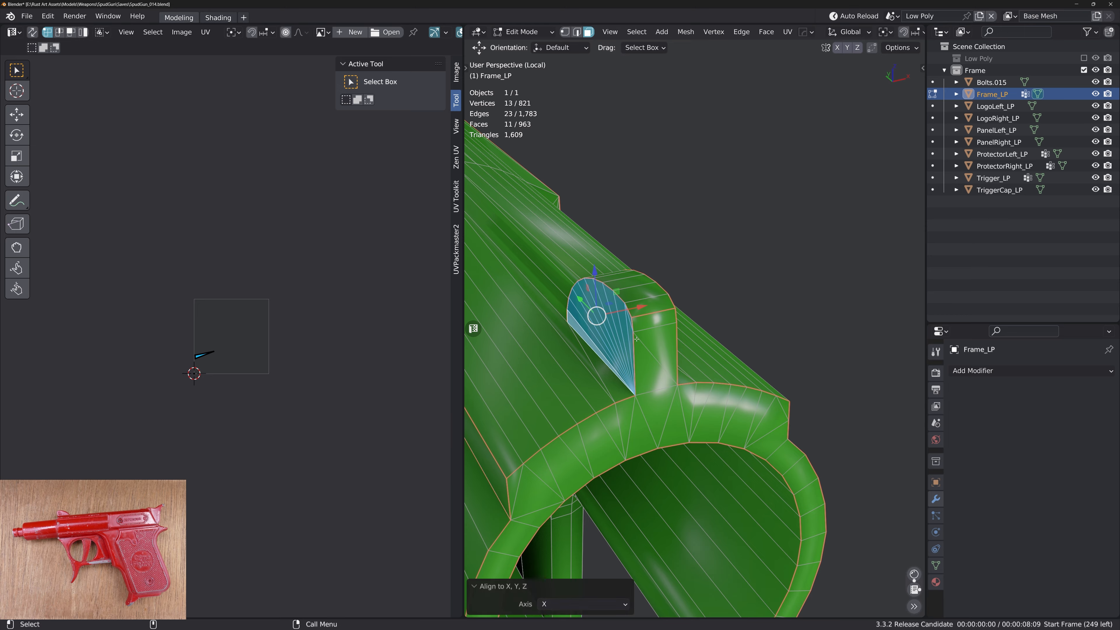
pyautogui.press('2')
pyautogui.moveTo(630, 347); pyautogui.dragTo(650, 360, button='middle')
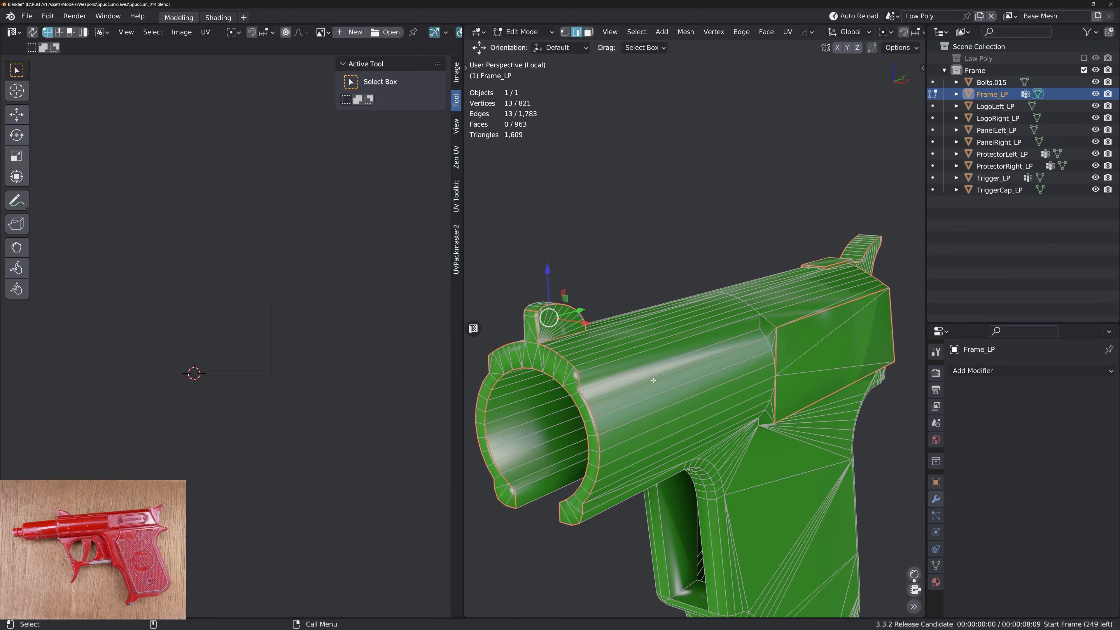
# Merge the two neighbouring vertices at the muzzle end of this side's upper barrel strip at the last selected one
pyautogui.press('3')
pyautogui.click(650, 360)
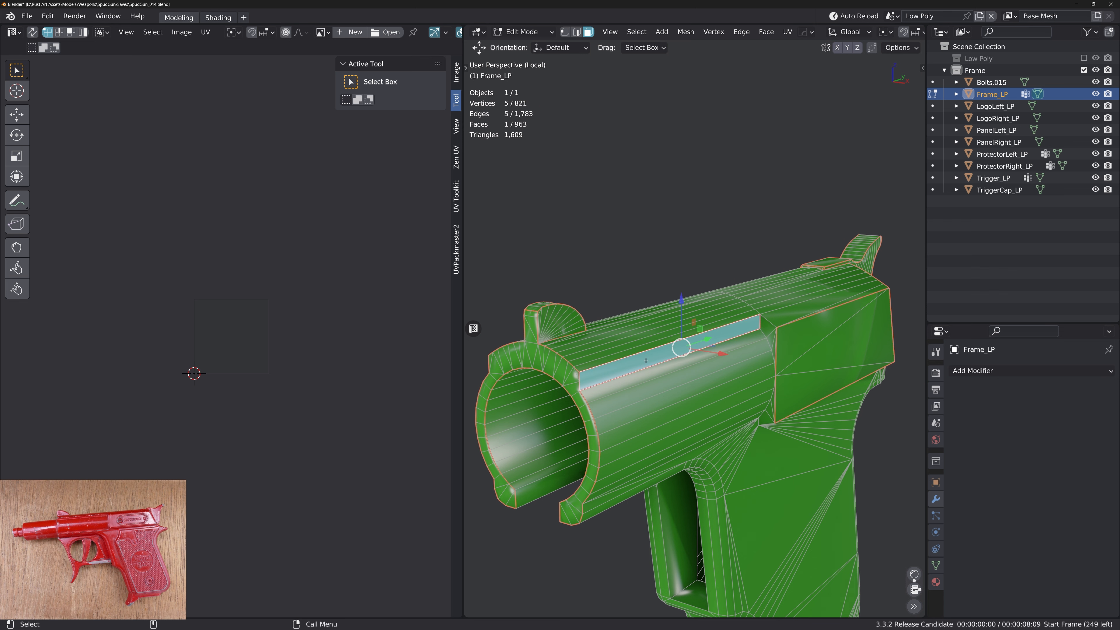
pyautogui.press('1')
pyautogui.click(579, 382)
pyautogui.keyDown('shift'); pyautogui.click(580, 391); pyautogui.keyUp('shift')
pyautogui.press('m')
pyautogui.press('l')
pyautogui.moveTo(581, 391); pyautogui.dragTo(614, 368, button='middle')
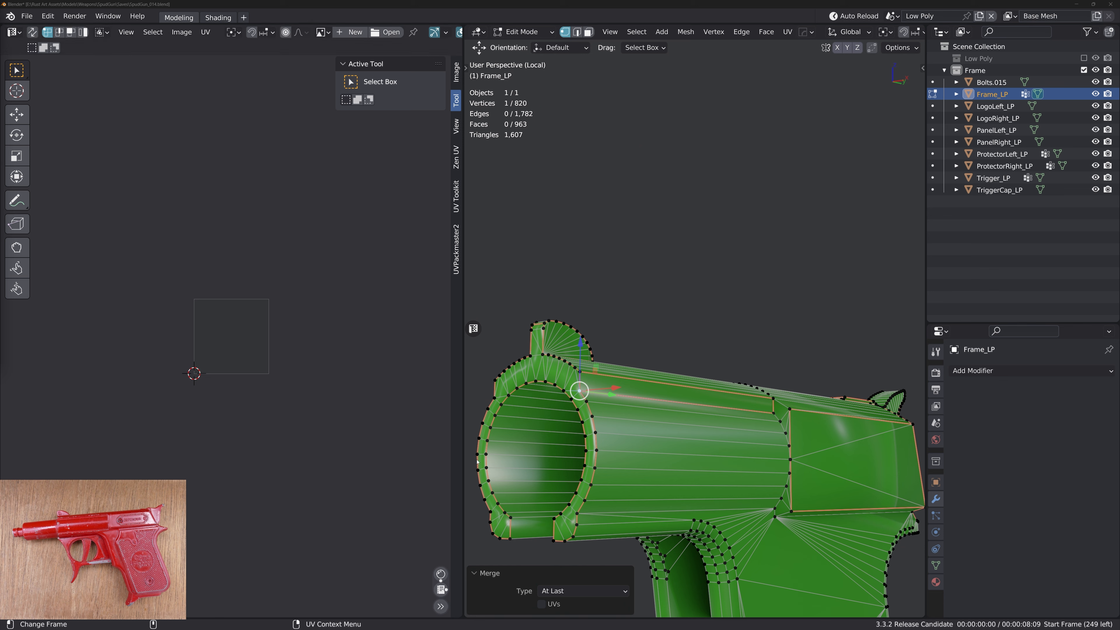
# Align the small step faces between the barrel and this side panel on the Y axis, and mark their boundary edges as a seam
pyautogui.moveTo(681, 444); pyautogui.dragTo(735, 319, button='middle')
pyautogui.keyDown('alt'); pyautogui.moveTo(735, 320); pyautogui.dragTo(785, 297, button='right'); pyautogui.keyUp('alt')
pyautogui.keyDown('alt'); pyautogui.moveTo(785, 297); pyautogui.dragTo(735, 320, button='middle'); pyautogui.keyUp('alt')
pyautogui.press('3')
pyautogui.doubleClick(732, 316)
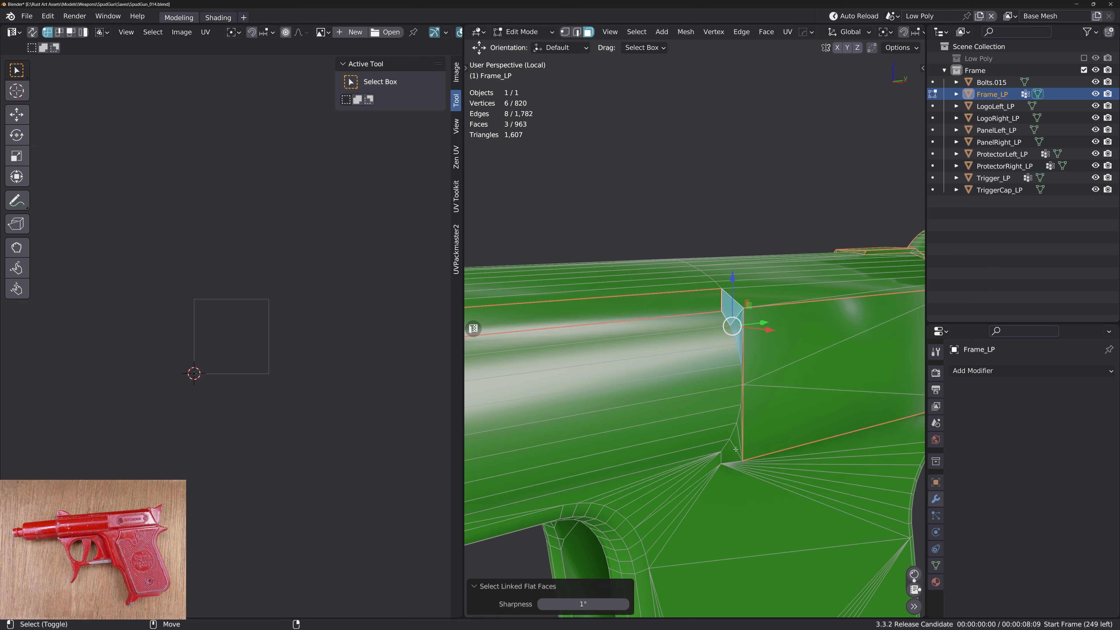
pyautogui.press('KP_Decimal')
pyautogui.keyDown('shift'); pyautogui.click(731, 386); pyautogui.keyUp('shift')
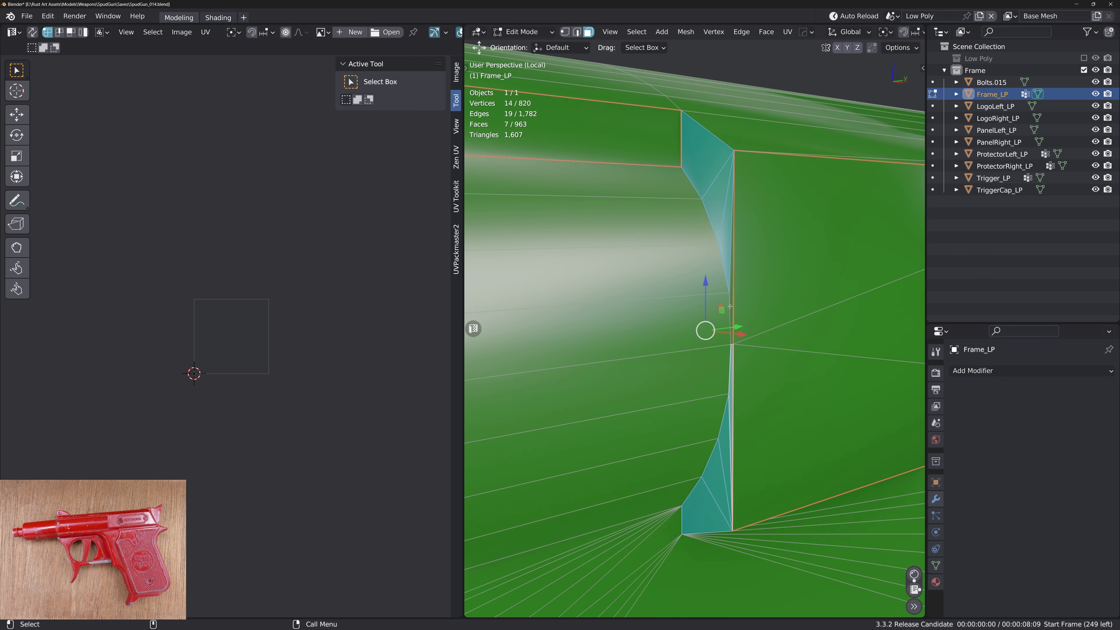
pyautogui.keyDown('ctrl'); pyautogui.click(731, 305); pyautogui.keyUp('ctrl')
pyautogui.hotkey('alt', 'x')
pyautogui.click(741, 229)
pyautogui.keyDown('alt'); pyautogui.moveTo(740, 229); pyautogui.dragTo(747, 322, button='middle'); pyautogui.keyUp('alt')
pyautogui.press('2')
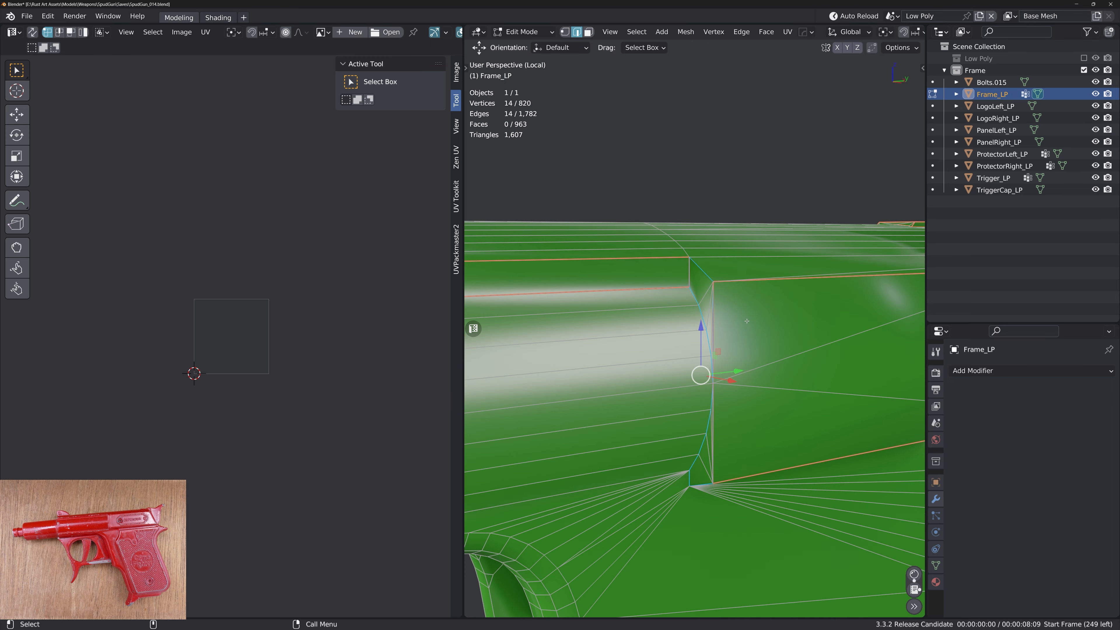
# Select the long lower edges of the barrel beside its underside opening and mark them as seams
pyautogui.keyDown('alt'); pyautogui.moveTo(743, 330); pyautogui.dragTo(617, 380, button='right'); pyautogui.keyUp('alt')
pyautogui.keyDown('alt'); pyautogui.moveTo(591, 395); pyautogui.dragTo(635, 369); pyautogui.keyUp('alt')
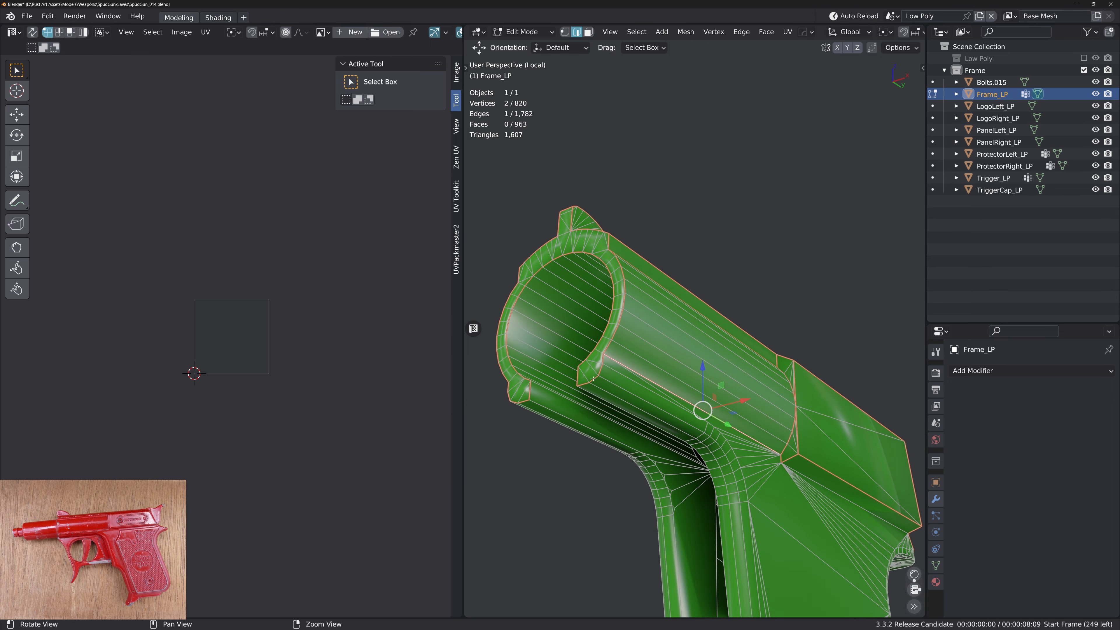
pyautogui.keyDown('alt'); pyautogui.moveTo(593, 379); pyautogui.dragTo(654, 340, button='middle'); pyautogui.keyUp('alt')
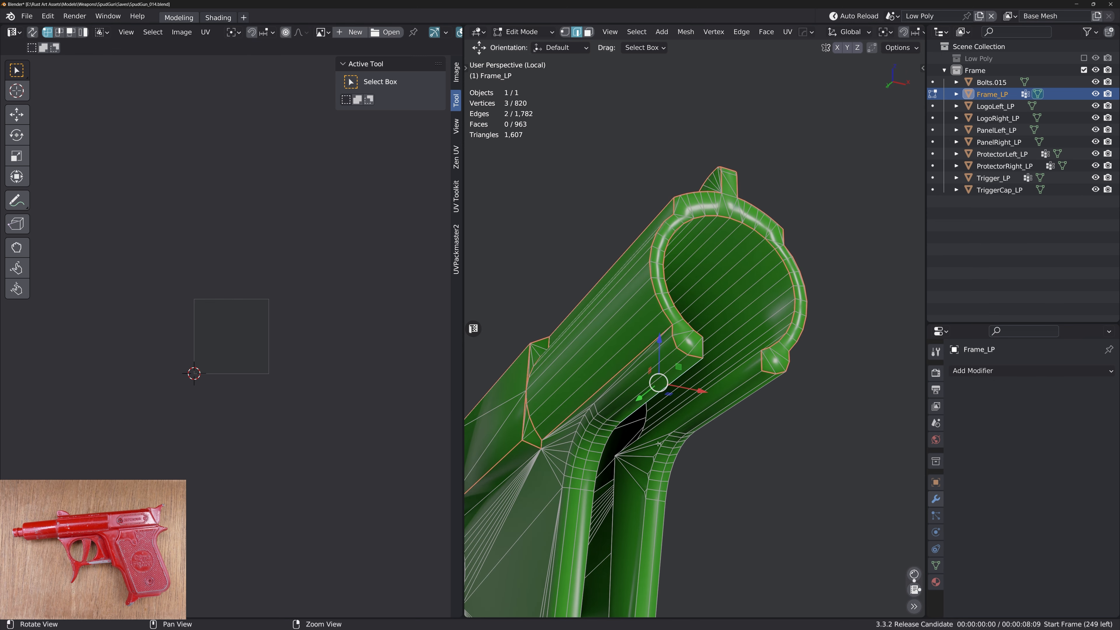
pyautogui.keyDown('alt'); pyautogui.moveTo(659, 444); pyautogui.dragTo(622, 334, button='middle'); pyautogui.keyUp('alt')
# Merge the inner vertices of the rounded bend under the barrel into the adjacent fan corner vertex, using At Last
pyautogui.scroll(5, 689, 290)
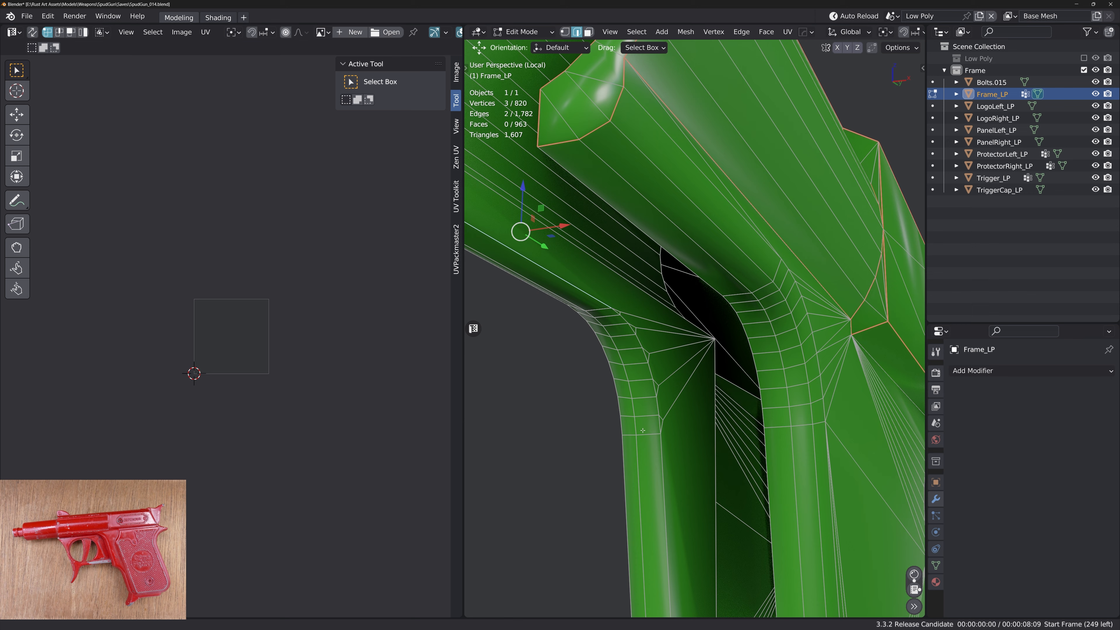
pyautogui.press('1')
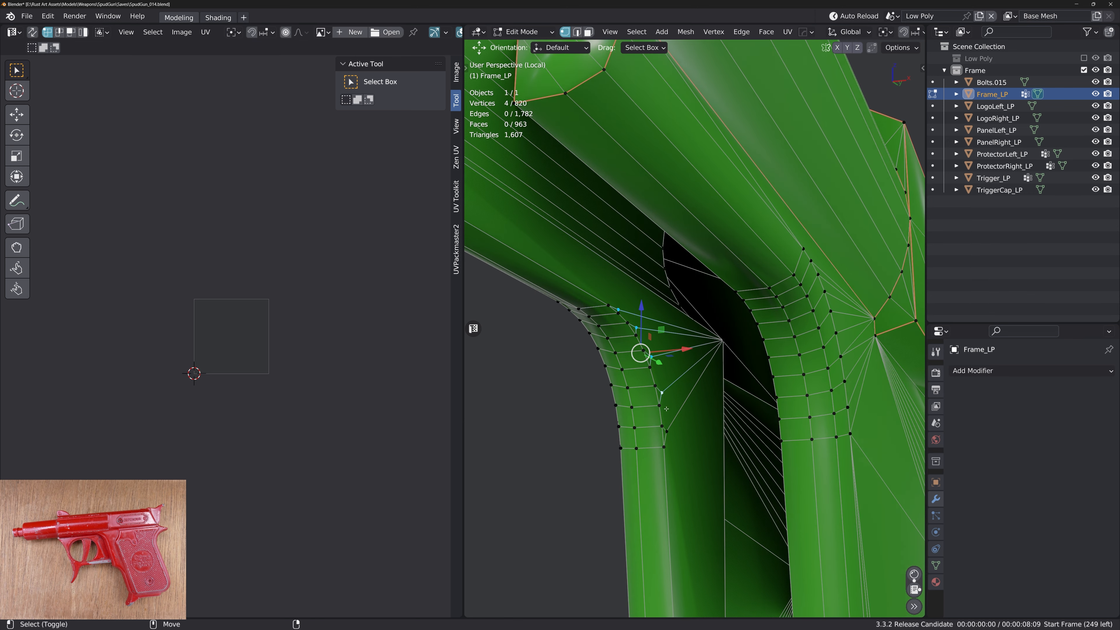
pyautogui.hotkey('alt', 'm')
pyautogui.keyDown('alt'); pyautogui.moveTo(720, 338); pyautogui.dragTo(794, 380); pyautogui.keyUp('alt')
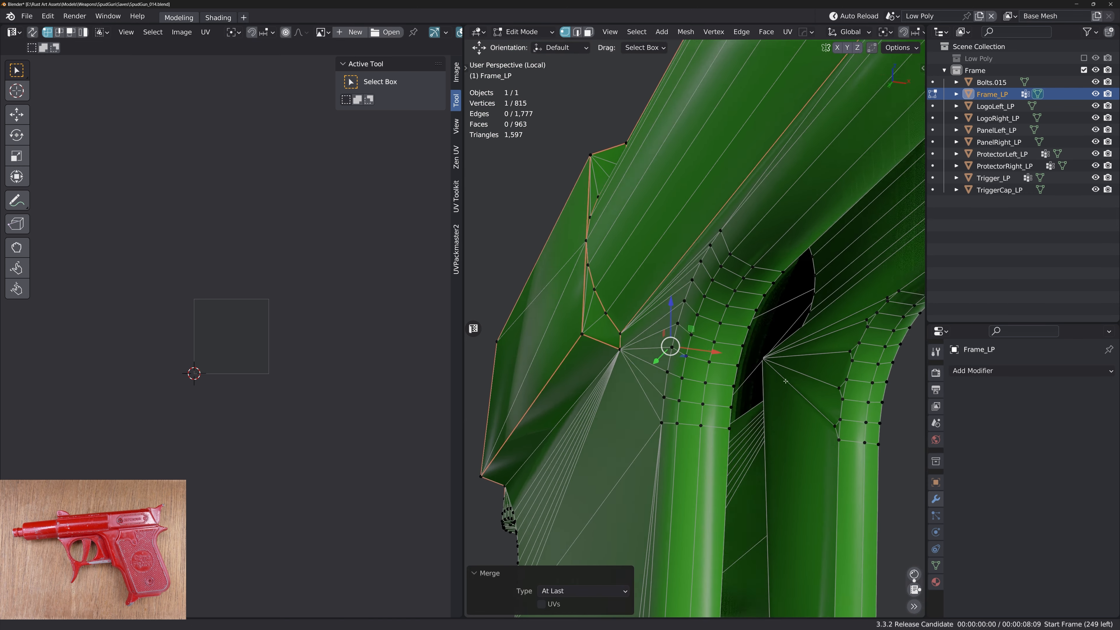
# Merge the matching bend vertices on the opposite side of the slot into their fan corner vertex, using At Last
pyautogui.keyDown('alt'); pyautogui.moveTo(793, 379); pyautogui.dragTo(723, 388, button='middle'); pyautogui.keyUp('alt')
pyautogui.click(736, 434)
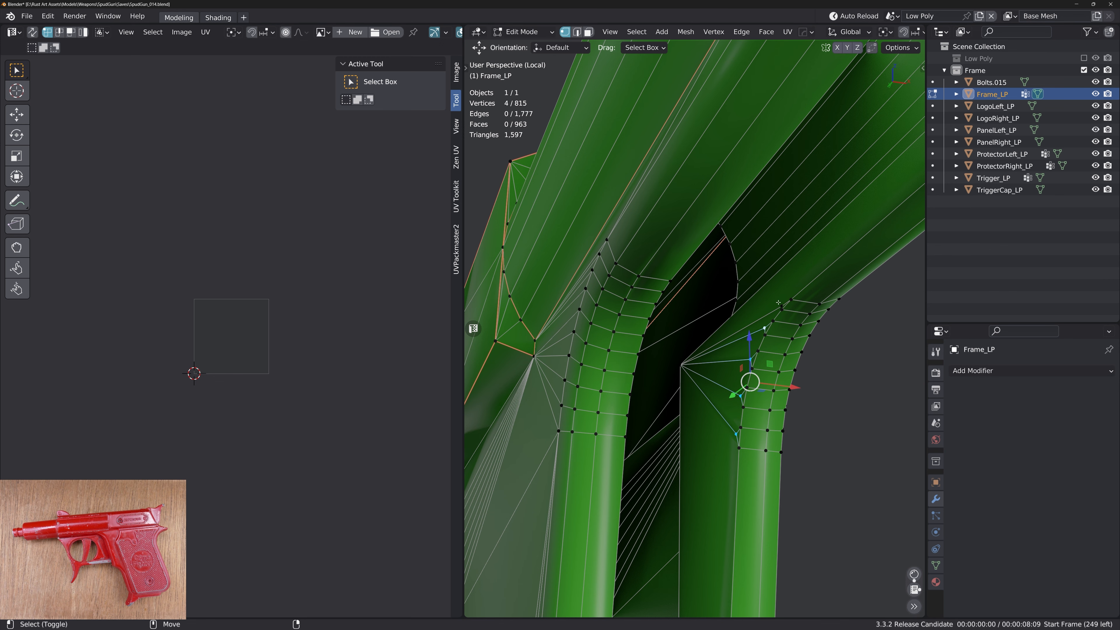
pyautogui.keyDown('shift'); pyautogui.click(681, 364); pyautogui.keyUp('shift')
pyautogui.hotkey('alt', 'm')
pyautogui.keyDown('alt'); pyautogui.moveTo(681, 365); pyautogui.dragTo(650, 338, button='middle'); pyautogui.keyUp('alt')
pyautogui.scroll(-4, 670, 371)
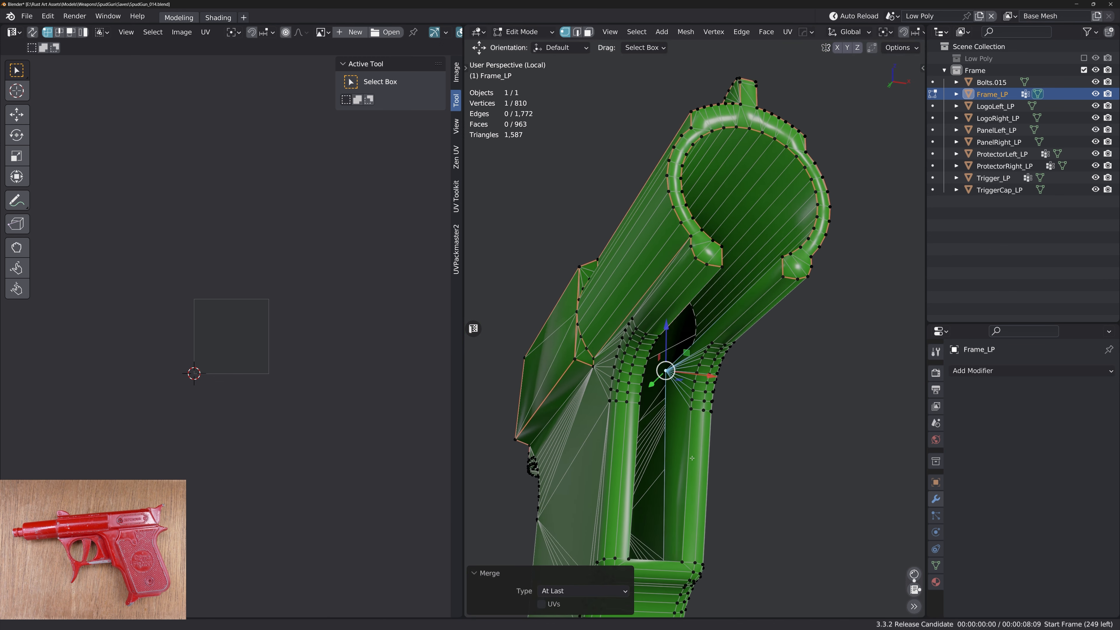
# Select the linked flat faces of the inner wall of the slot below the barrel and mark their boundary as a seam
pyautogui.press('3')
pyautogui.click(685, 411)
pyautogui.hotkey('shift', 'f')
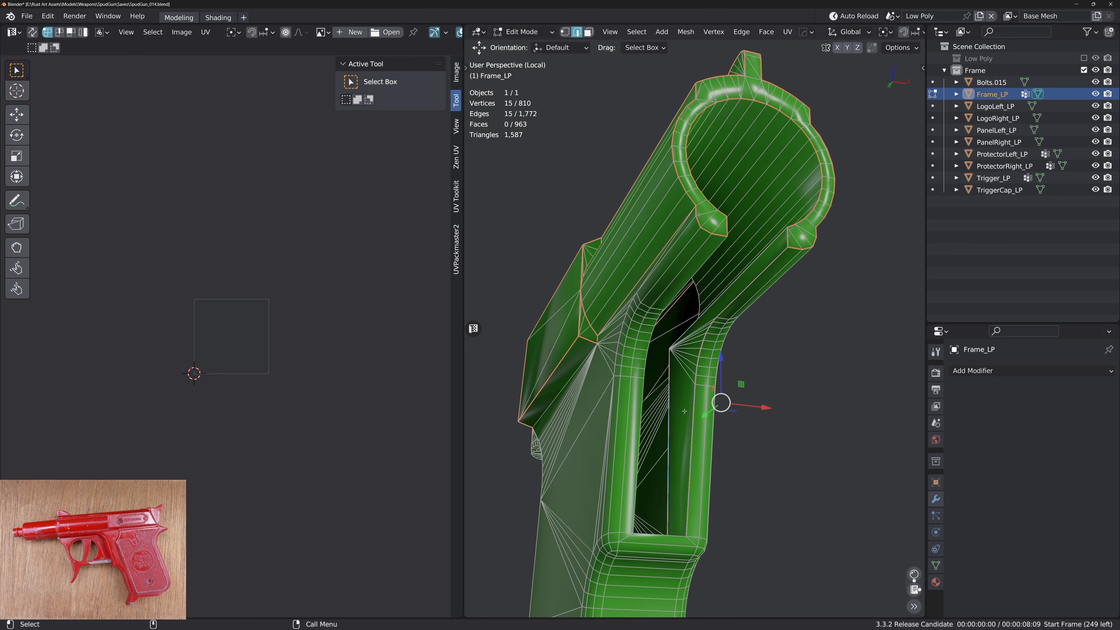
pyautogui.moveTo(684, 411); pyautogui.dragTo(630, 392, button='middle')
# Pick the edge path where the grip meets its base, continuing around the base's rear corners, and mark it as a seam
pyautogui.press('2')
pyautogui.keyDown('ctrl'); pyautogui.click(631, 392); pyautogui.keyUp('ctrl')
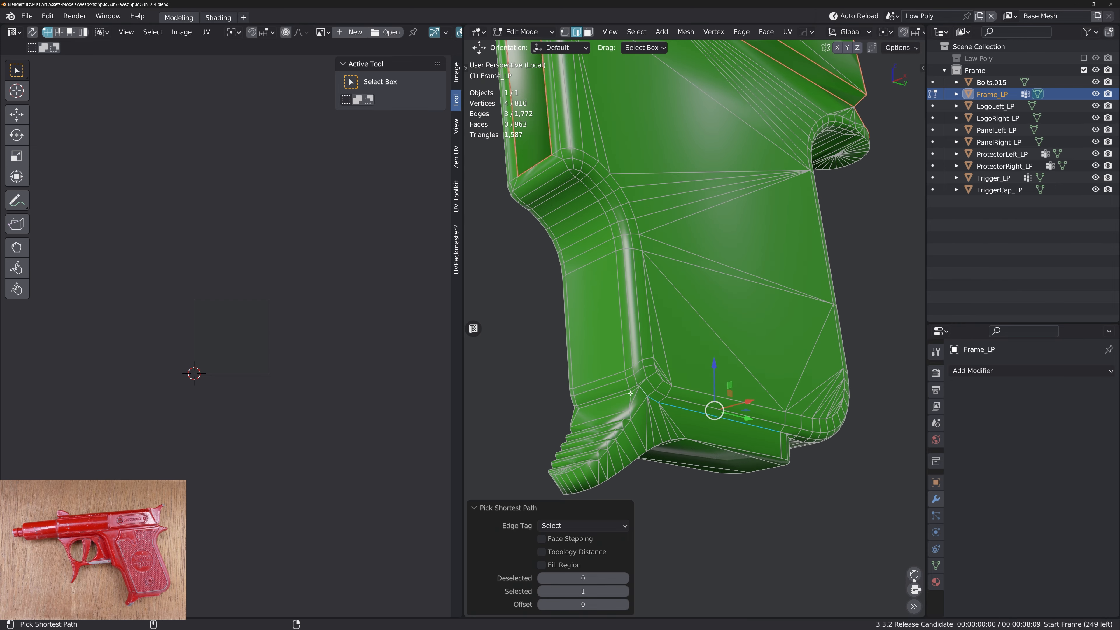
pyautogui.keyDown('ctrl'); pyautogui.click(617, 396); pyautogui.keyUp('ctrl')
pyautogui.keyDown('alt'); pyautogui.moveTo(616, 396); pyautogui.dragTo(739, 388); pyautogui.keyUp('alt')
pyautogui.keyDown('ctrl'); pyautogui.click(609, 379); pyautogui.keyUp('ctrl')
pyautogui.keyDown('alt'); pyautogui.moveTo(608, 379); pyautogui.dragTo(742, 390); pyautogui.keyUp('alt')
pyautogui.moveTo(630, 348); pyautogui.dragTo(650, 296, button='middle')
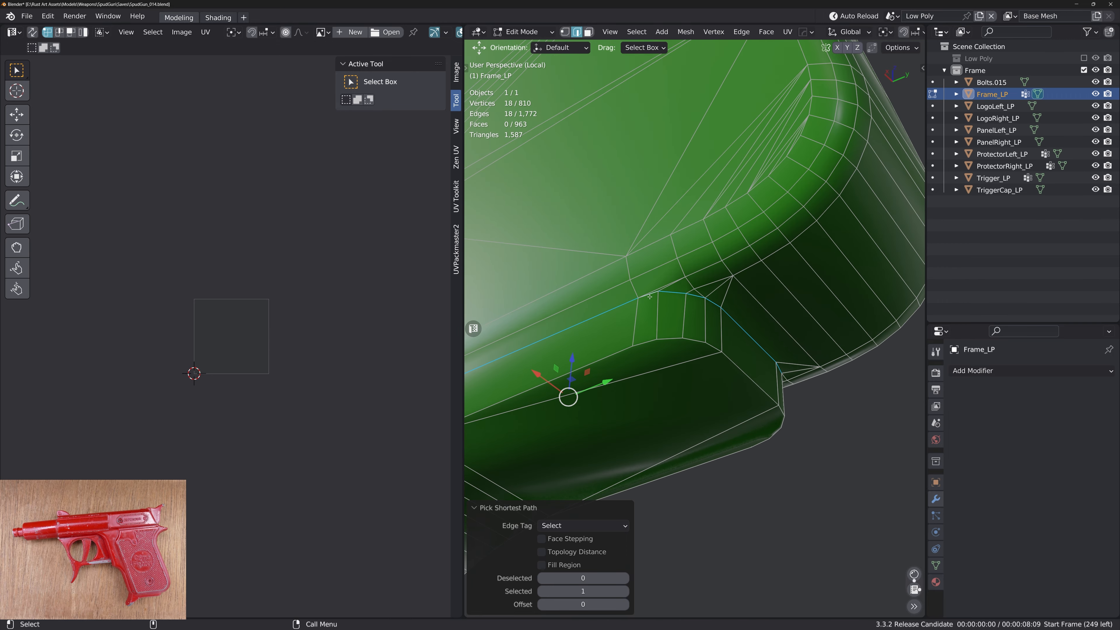
pyautogui.rightClick(650, 296)
pyautogui.click(649, 297)
pyautogui.scroll(-3, 652, 353)
# Connect the two opposite corner vertices across the rear of the base's underside, and merge the extra crossing vertices into those corners
pyautogui.keyDown('alt'); pyautogui.moveTo(648, 353); pyautogui.dragTo(627, 305); pyautogui.keyUp('alt')
pyautogui.press('1')
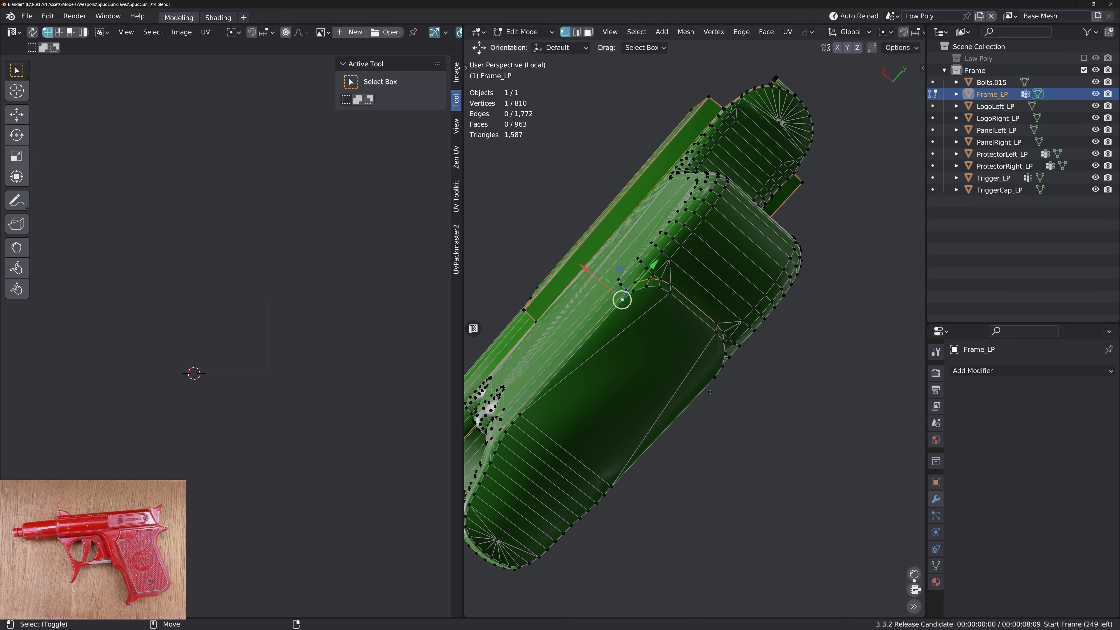
pyautogui.keyDown('shift'); pyautogui.click(714, 377); pyautogui.keyUp('shift')
pyautogui.press('m')
pyautogui.press('l')
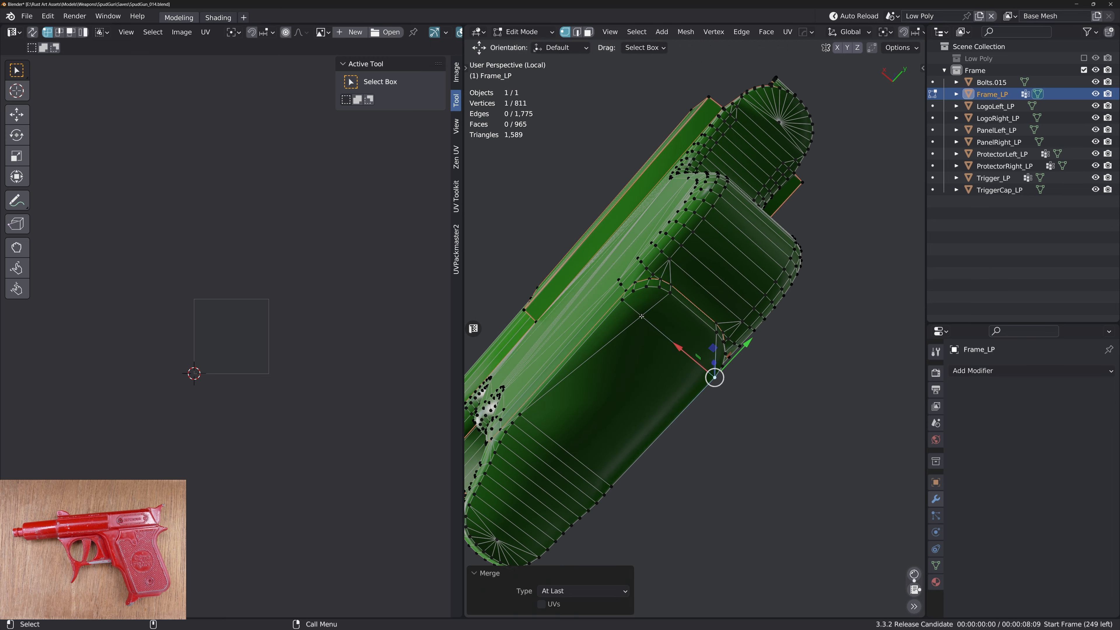
pyautogui.click(641, 317)
pyautogui.keyDown('shift'); pyautogui.click(623, 301); pyautogui.keyUp('shift')
pyautogui.press('m')
pyautogui.press('l')
# Connect both rear underside corners of the base to the nearby vertices of the rounded rear end
pyautogui.moveTo(623, 302); pyautogui.dragTo(653, 281, button='middle')
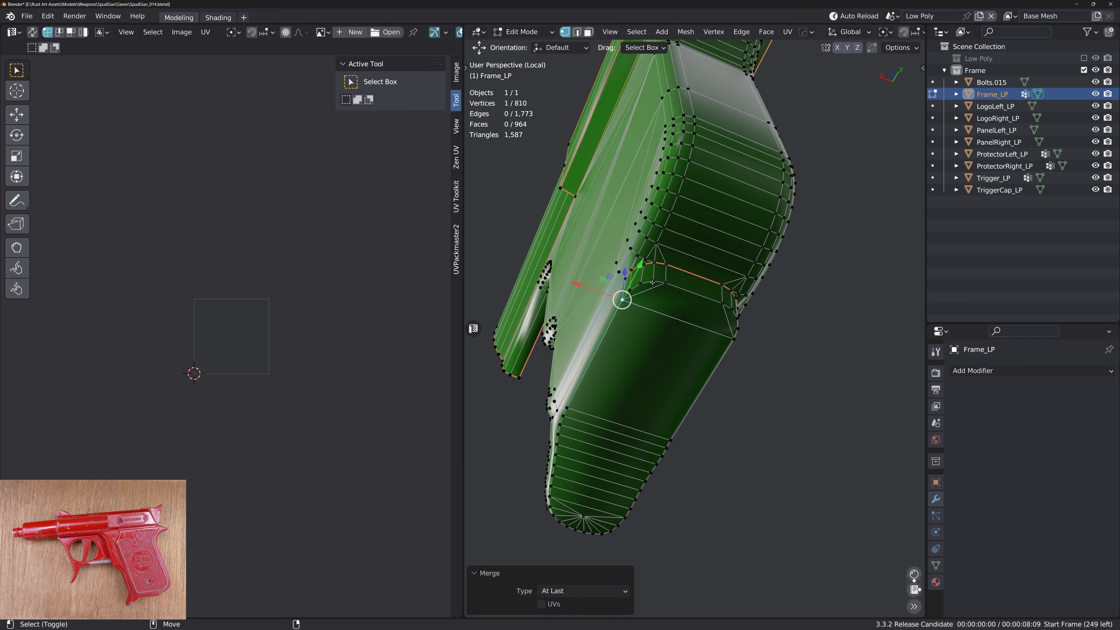
pyautogui.keyDown('shift'); pyautogui.click(654, 282); pyautogui.keyUp('shift')
pyautogui.press('j')
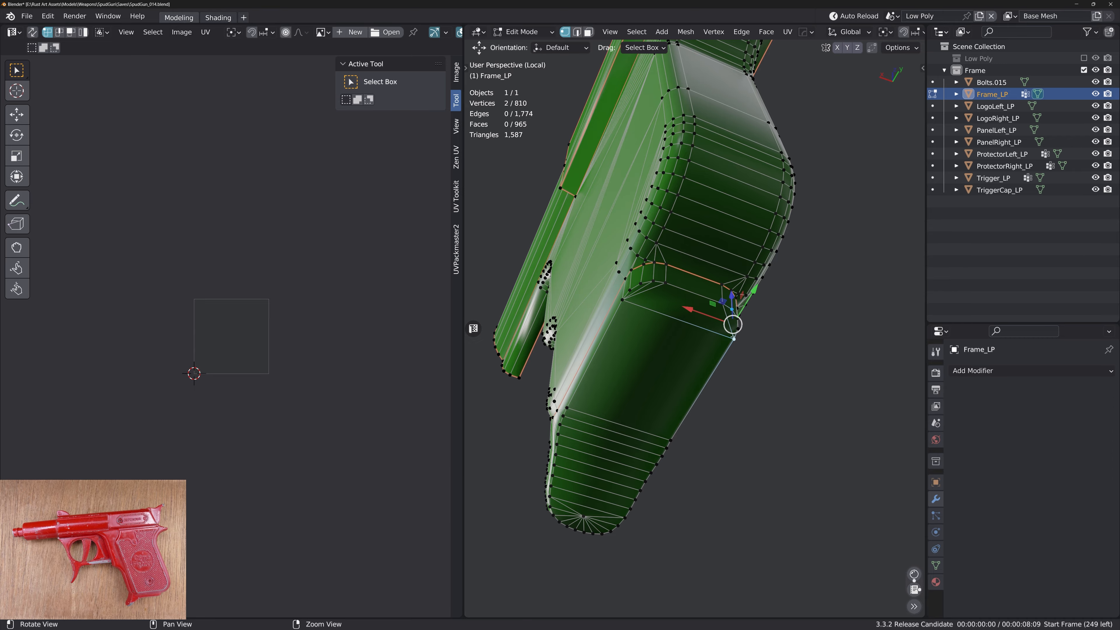
pyautogui.press('j')
# Select all underside faces of the grip base through to the spur's tip and mark their boundary as a seam
pyautogui.moveTo(732, 338); pyautogui.dragTo(748, 400, button='middle')
pyautogui.press('3')
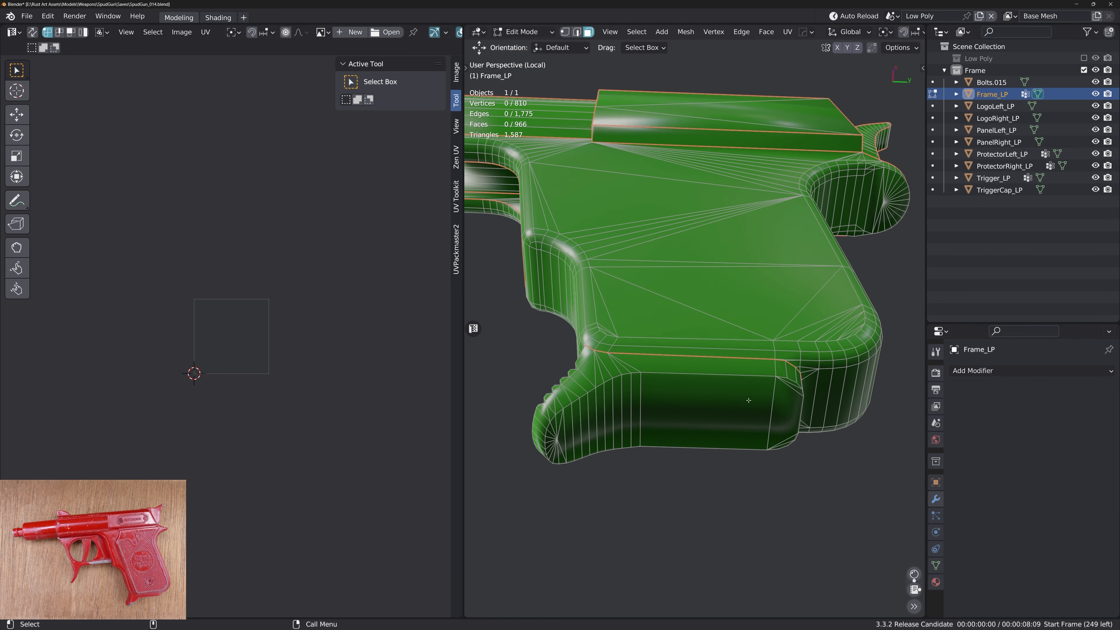
pyautogui.click(745, 400)
pyautogui.hotkey('shift', 'f')
pyautogui.keyDown('shift'); pyautogui.click(636, 399); pyautogui.keyUp('shift')
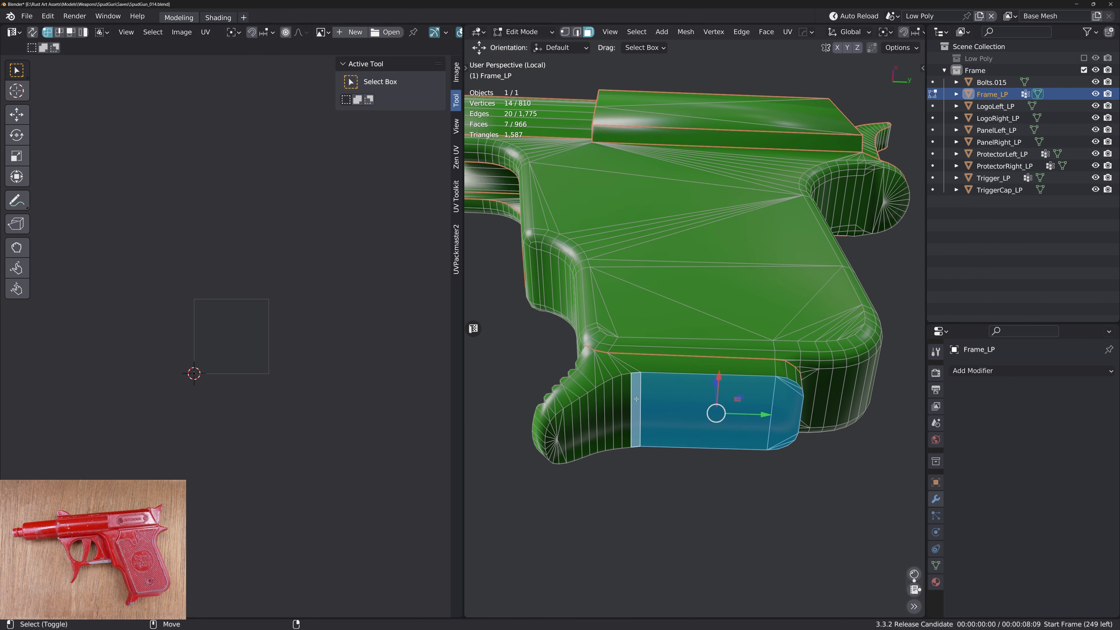
pyautogui.keyDown('ctrl'); pyautogui.click(553, 450); pyautogui.keyUp('ctrl')
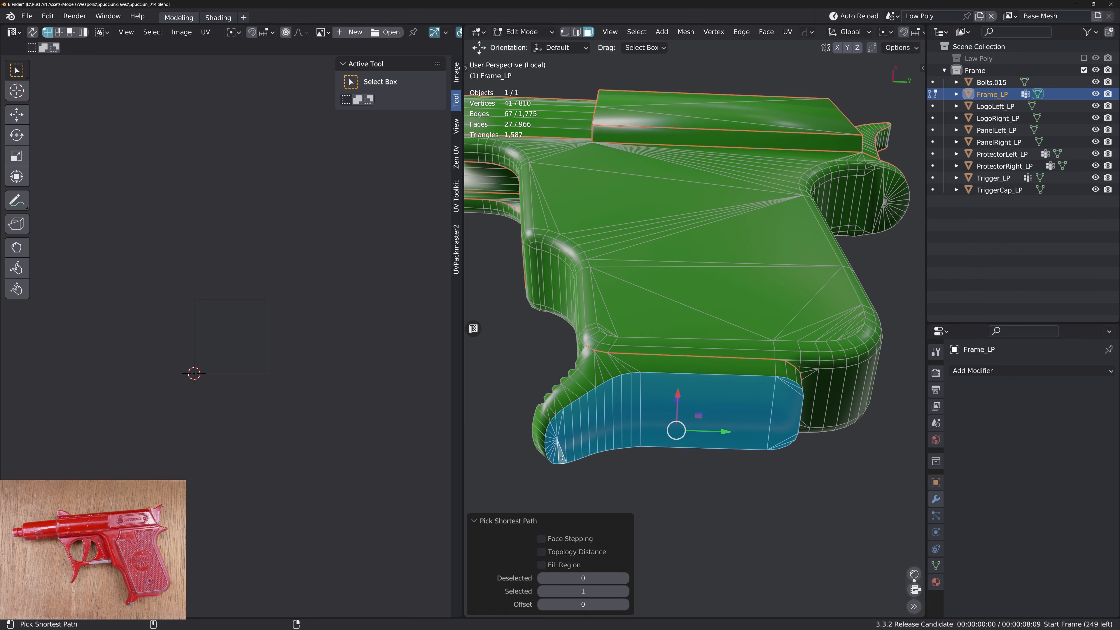
pyautogui.hotkey('alt', 'b')
pyautogui.moveTo(640, 359); pyautogui.dragTo(654, 364, button='middle')
# Select the ribbed faces on the spur's front and mark their ridge and side edges as seams
pyautogui.click(654, 297)
pyautogui.moveTo(655, 296); pyautogui.dragTo(649, 338, button='middle')
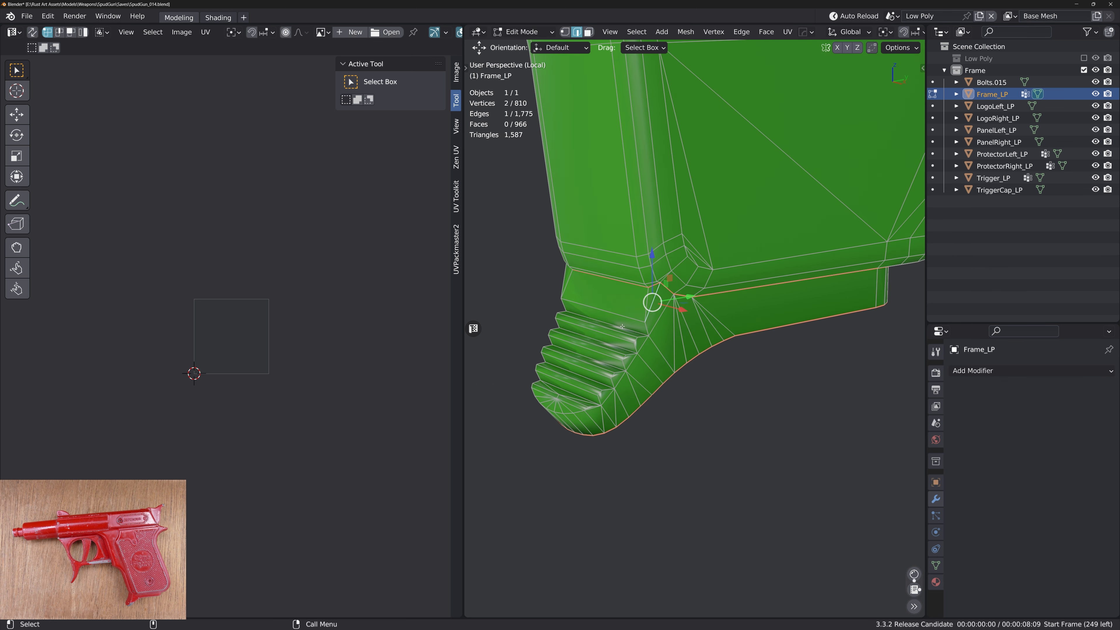
pyautogui.keyDown('ctrl'); pyautogui.click(571, 383); pyautogui.keyUp('ctrl')
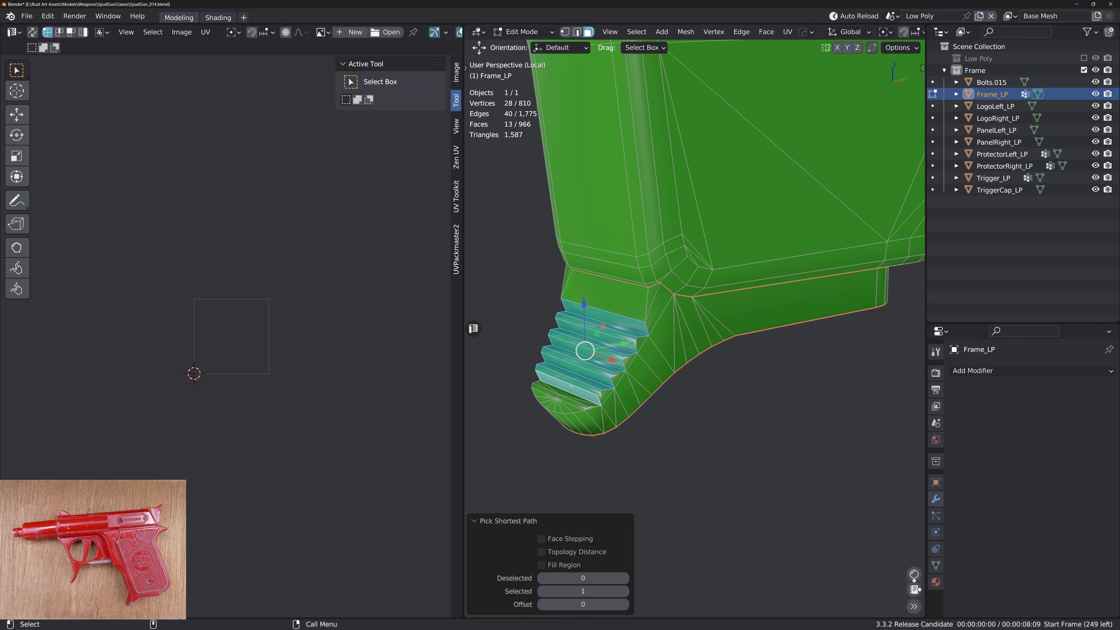
pyautogui.hotkey('ctrl', 'e')
pyautogui.keyDown('alt'); pyautogui.moveTo(602, 374); pyautogui.dragTo(652, 346, button='middle'); pyautogui.keyUp('alt')
pyautogui.keyDown('alt'); pyautogui.moveTo(652, 347); pyautogui.dragTo(631, 363); pyautogui.keyUp('alt')
pyautogui.click(607, 387)
pyautogui.keyDown('ctrl'); pyautogui.click(594, 356); pyautogui.keyUp('ctrl')
pyautogui.hotkey('ctrl', 'e')
# Select the linked flat faces at the spur's tip plus the adjoining strip, and flatten them to the Best fit plane
pyautogui.press('3')
pyautogui.click(595, 385)
pyautogui.hotkey('shift', 'f')
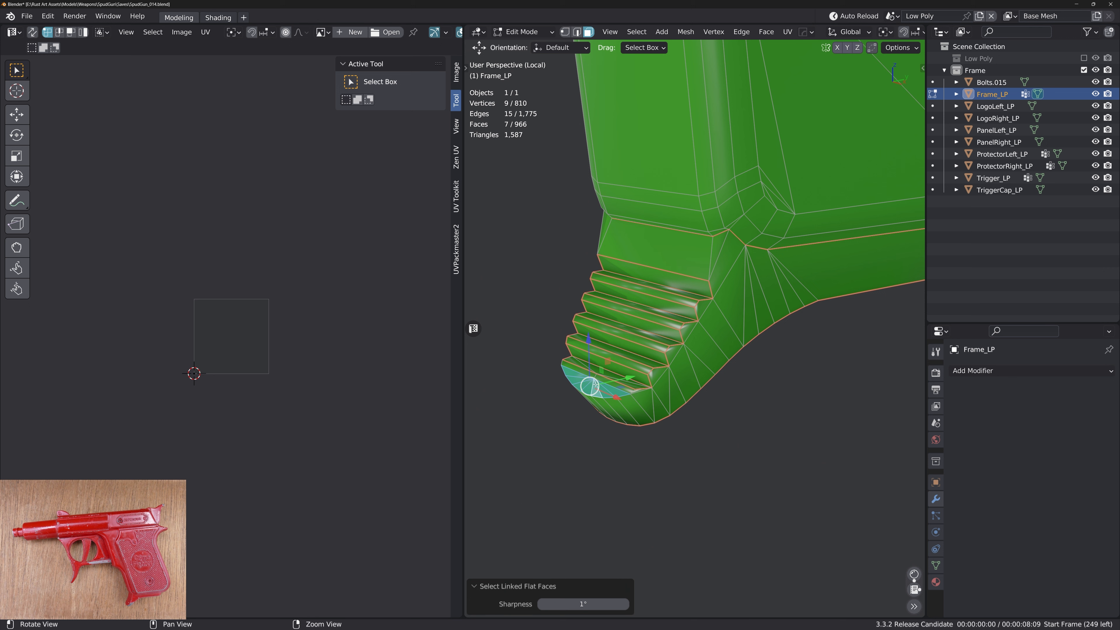
pyautogui.keyDown('shift'); pyautogui.click(585, 374); pyautogui.keyUp('shift')
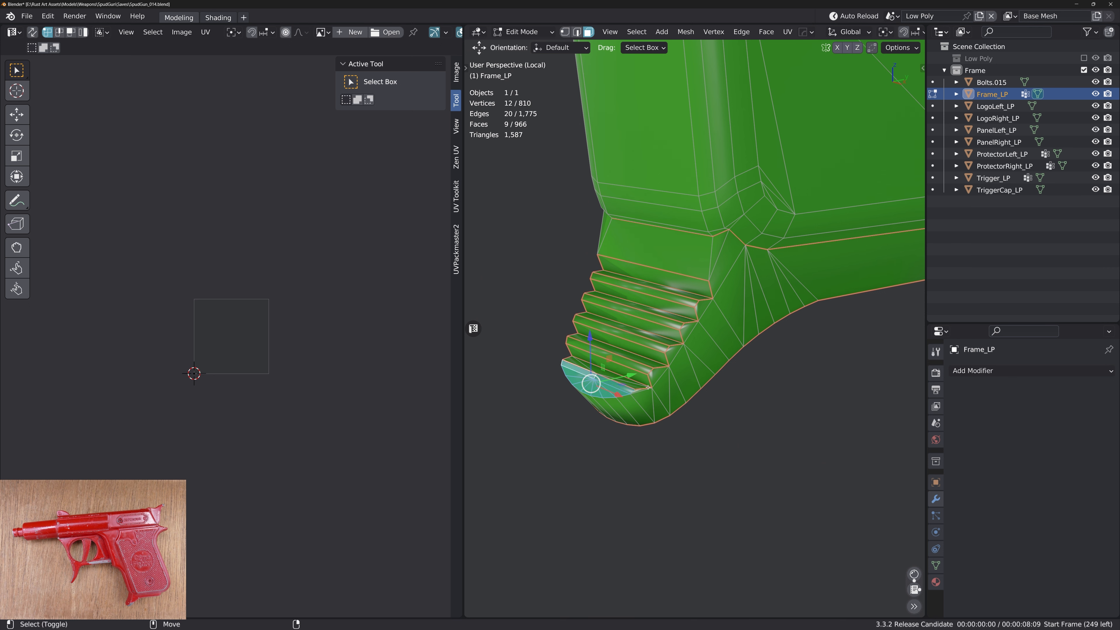
pyautogui.press('q')
pyautogui.click(630, 391)
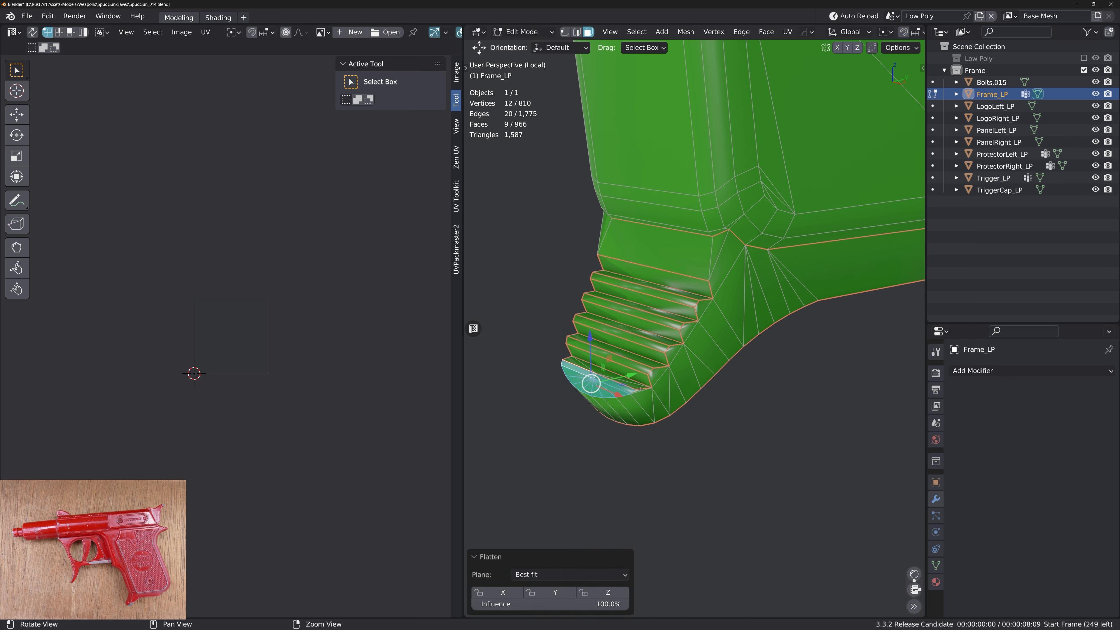
# Try selecting the shortest edge path from the rear tang's lower rim down the back of the grip
pyautogui.press('2')
pyautogui.moveTo(631, 397); pyautogui.dragTo(701, 292, button='middle')
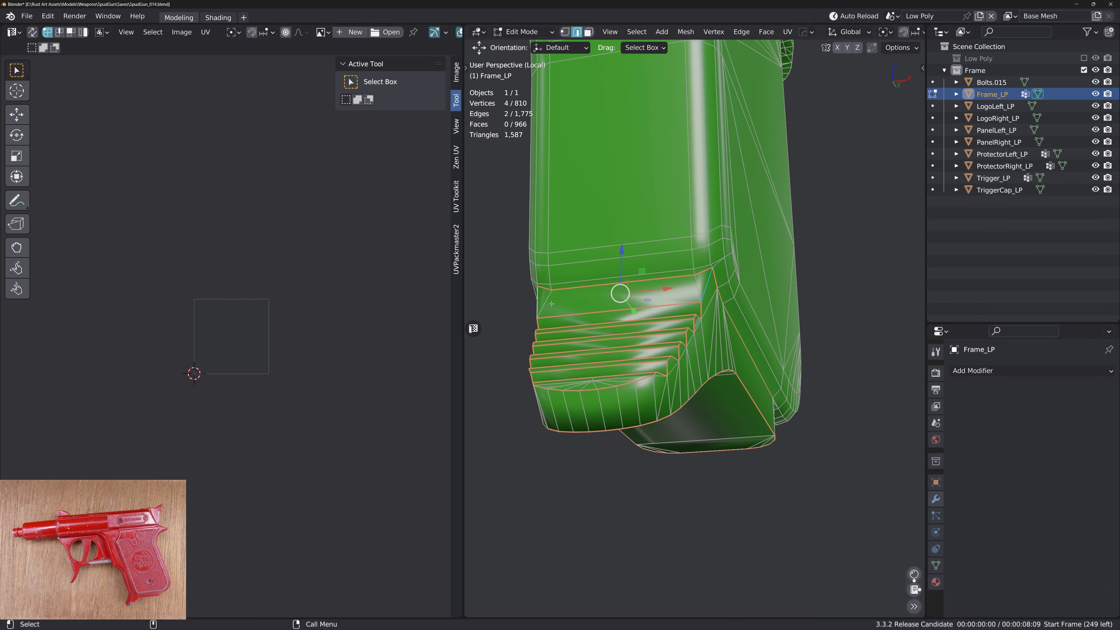
pyautogui.moveTo(625, 249); pyautogui.dragTo(635, 344, button='middle')
pyautogui.scroll(3, 636, 344)
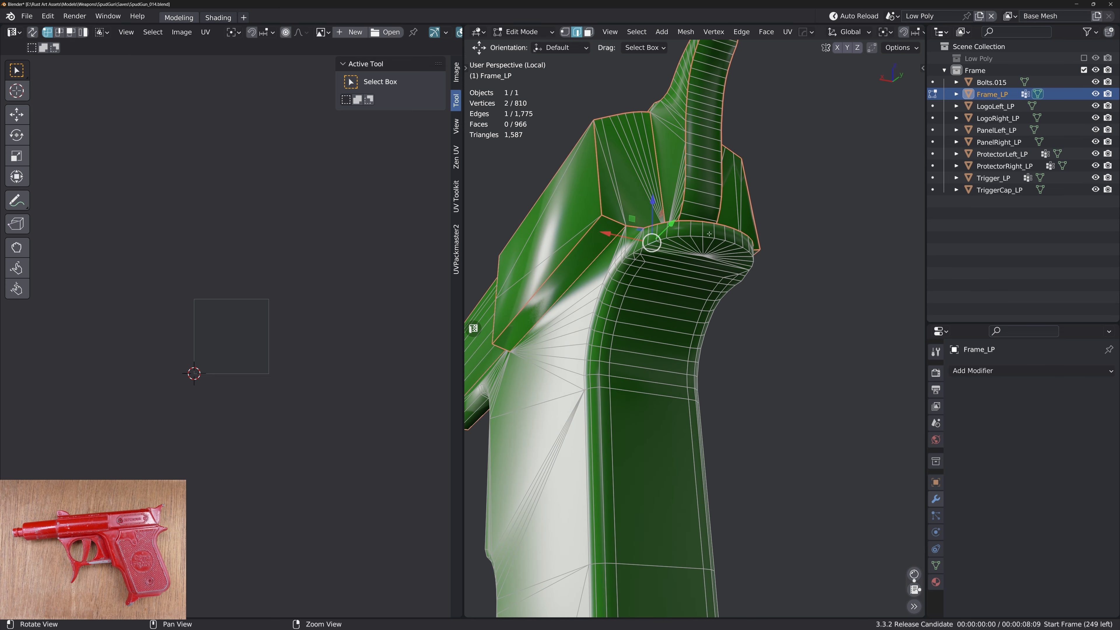
pyautogui.moveTo(709, 234); pyautogui.dragTo(764, 300, button='middle')
pyautogui.keyDown('ctrl'); pyautogui.click(730, 217); pyautogui.keyUp('ctrl')
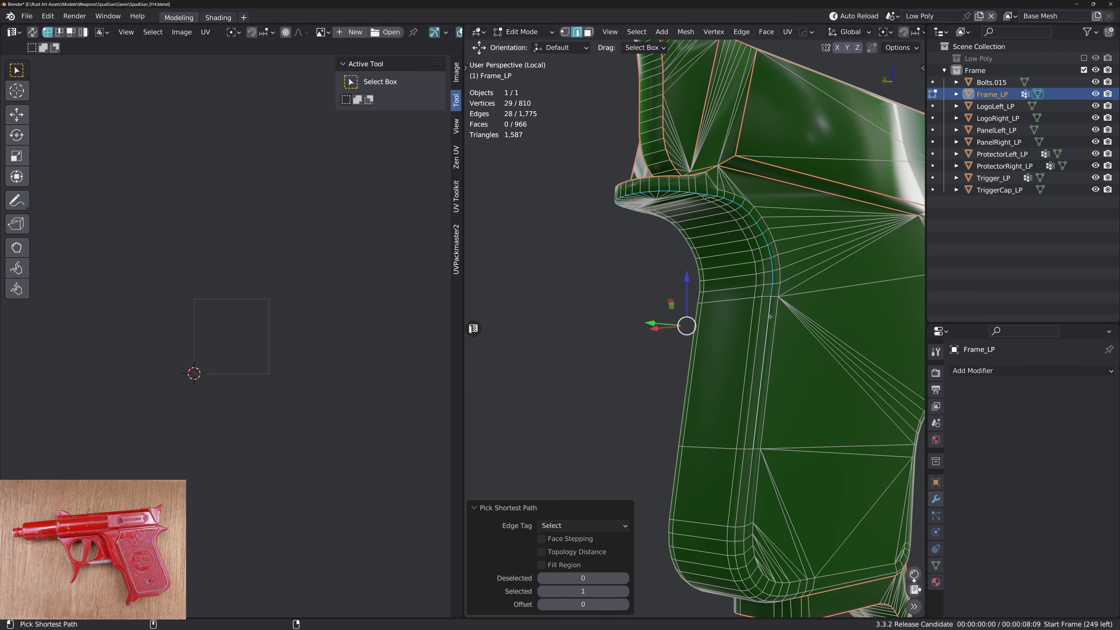
# Merge the vertex beneath the tang, at the upper end of the grip's left rear bevel, into its neighbour using At Last
pyautogui.click(716, 191)
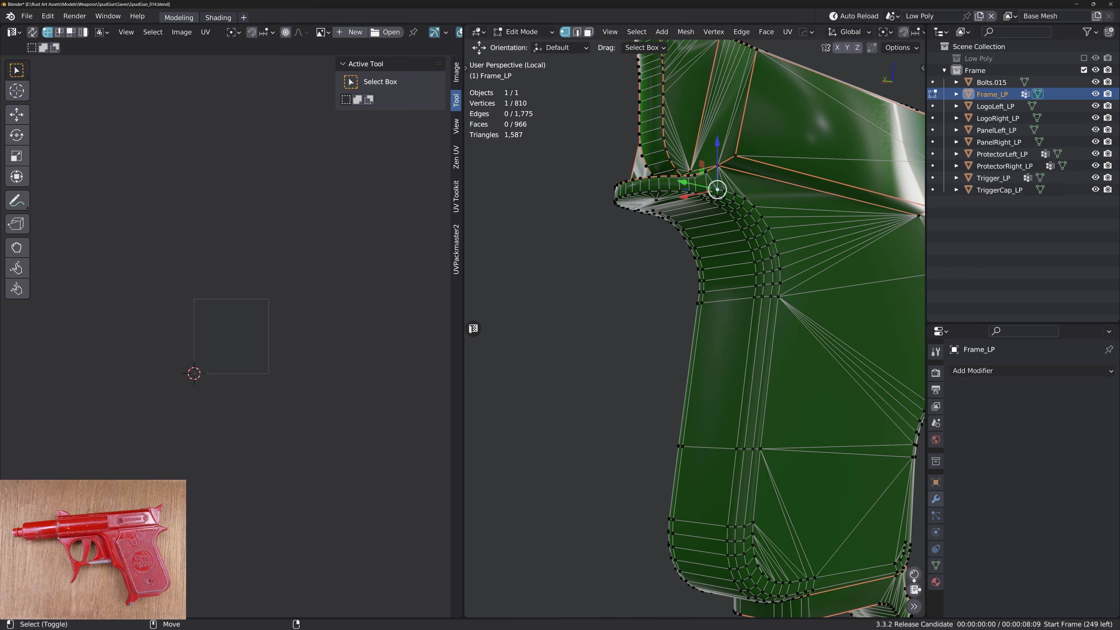
pyautogui.moveTo(708, 204); pyautogui.dragTo(829, 212, button='middle')
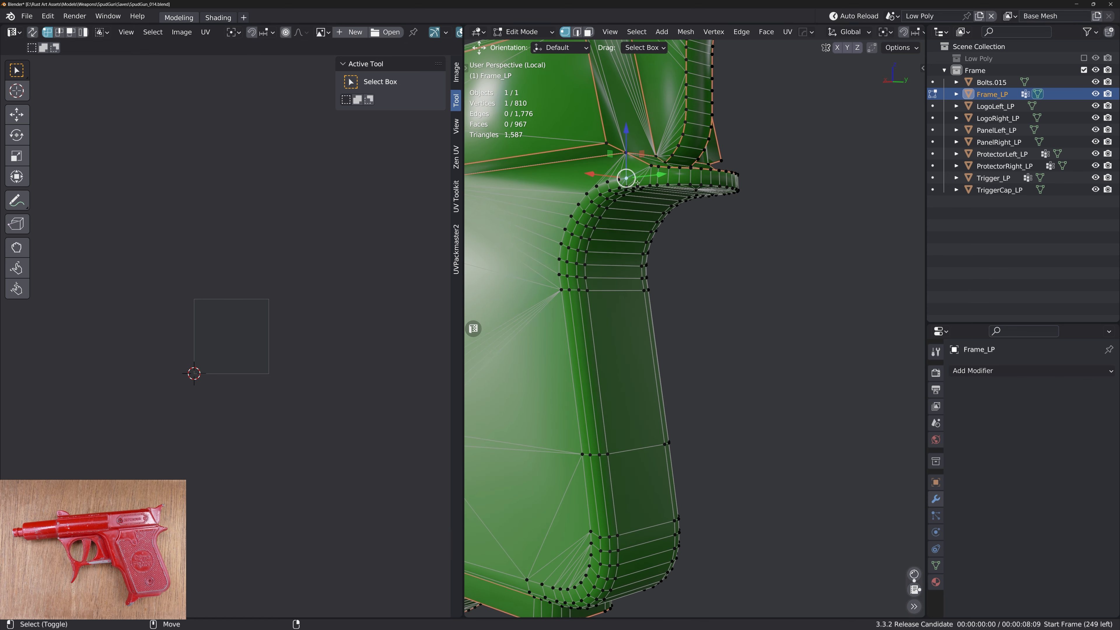
pyautogui.hotkey('shift', 'v')
pyautogui.click(621, 175)
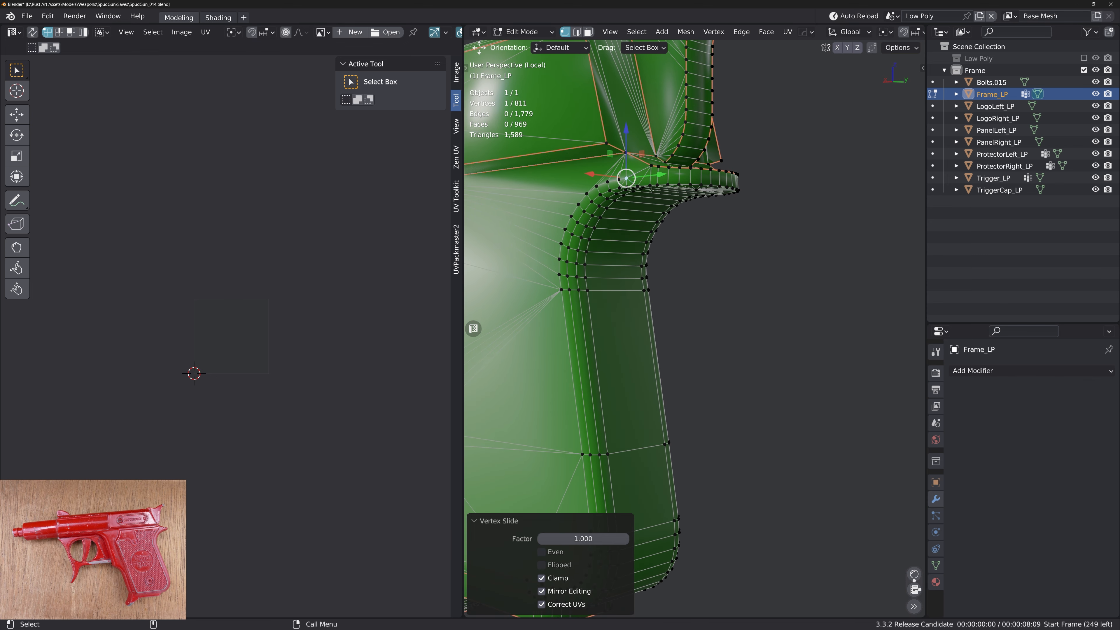
pyautogui.hotkey('ctrl', 'z')
pyautogui.press('m')
pyautogui.press('l')
# Try an edge path from the tang's root down the grip's left rear bevel
pyautogui.moveTo(625, 178)
pyautogui.mouseDown(button='middle')
pyautogui.moveTo(636, 170)
pyautogui.moveTo(645, 181)
pyautogui.mouseUp(button='middle')
pyautogui.press('2')
pyautogui.click(645, 182)
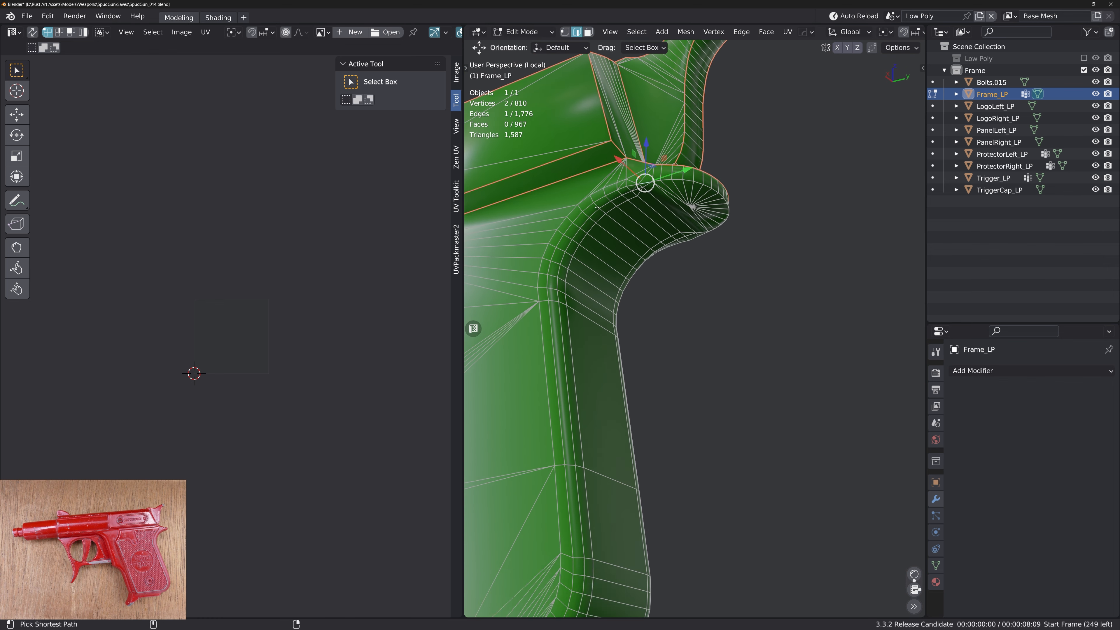
pyautogui.keyDown('ctrl'); pyautogui.click(577, 215); pyautogui.keyUp('ctrl')
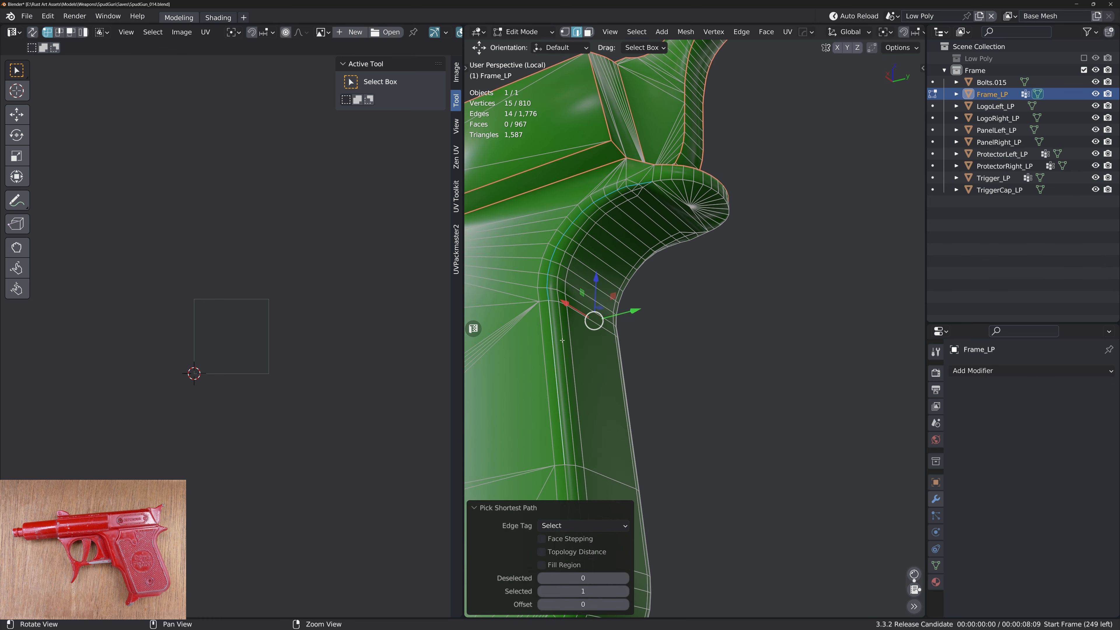
pyautogui.keyDown('alt'); pyautogui.moveTo(562, 340); pyautogui.dragTo(634, 158, button='middle'); pyautogui.keyUp('alt')
pyautogui.keyDown('shift'); pyautogui.moveTo(643, 425); pyautogui.dragTo(656, 369, button='middle'); pyautogui.keyUp('shift')
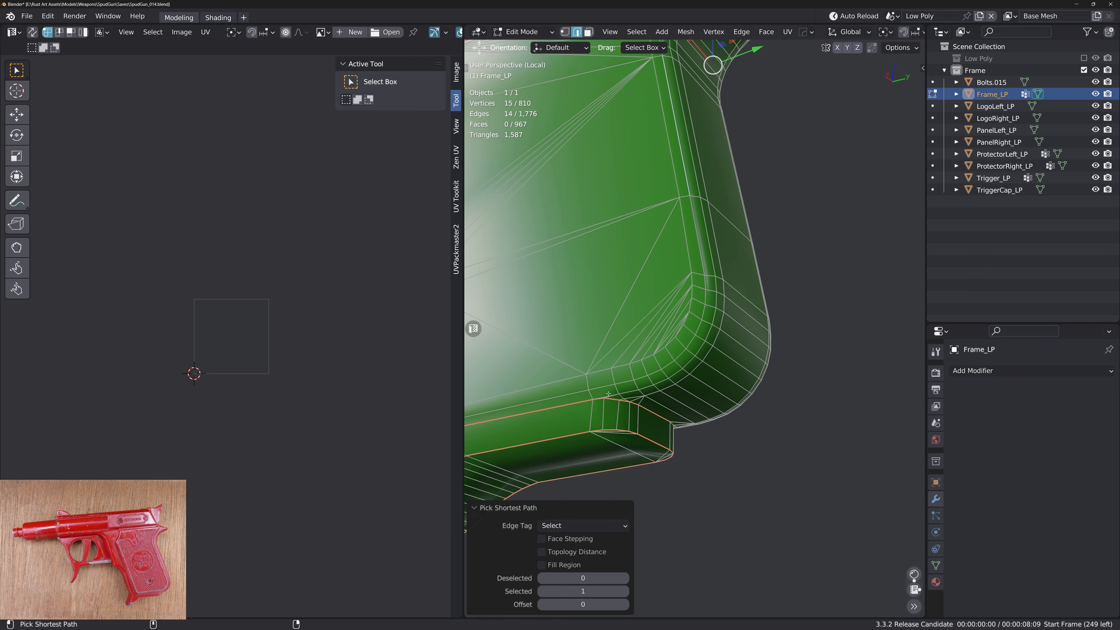
pyautogui.hotkey('ctrl', 'z')
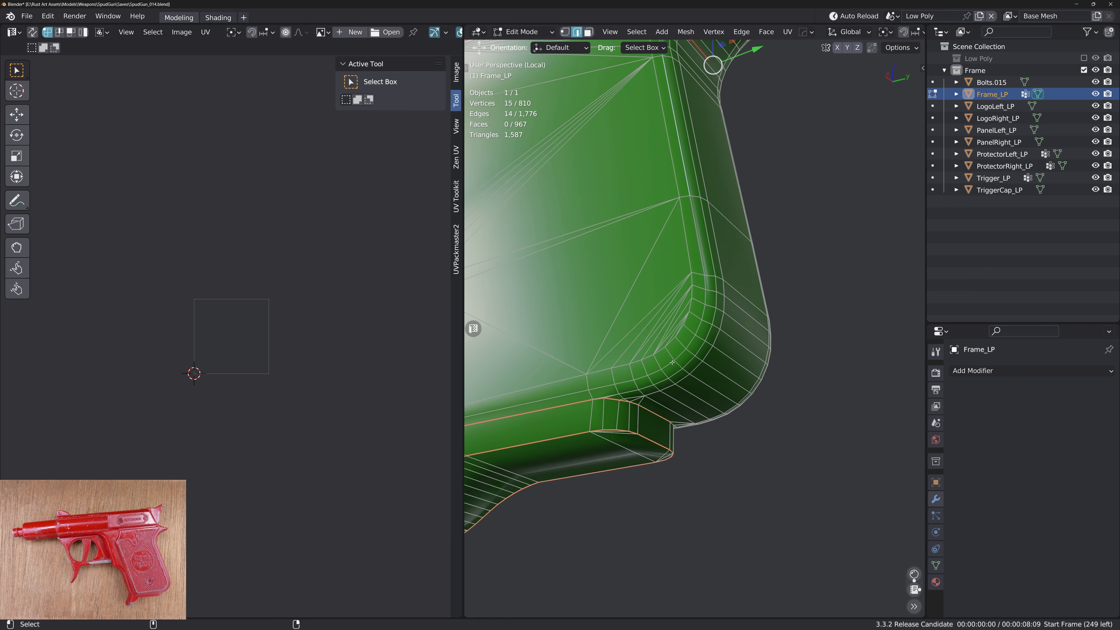
# Select the edge path around the rear tang's lower rim and mark it as a seam
pyautogui.moveTo(689, 204)
pyautogui.mouseDown(button='middle')
pyautogui.moveTo(678, 180)
pyautogui.moveTo(632, 188)
pyautogui.moveTo(703, 204)
pyautogui.mouseUp(button='middle')
pyautogui.click(674, 185)
pyautogui.scroll(4, 674, 184)
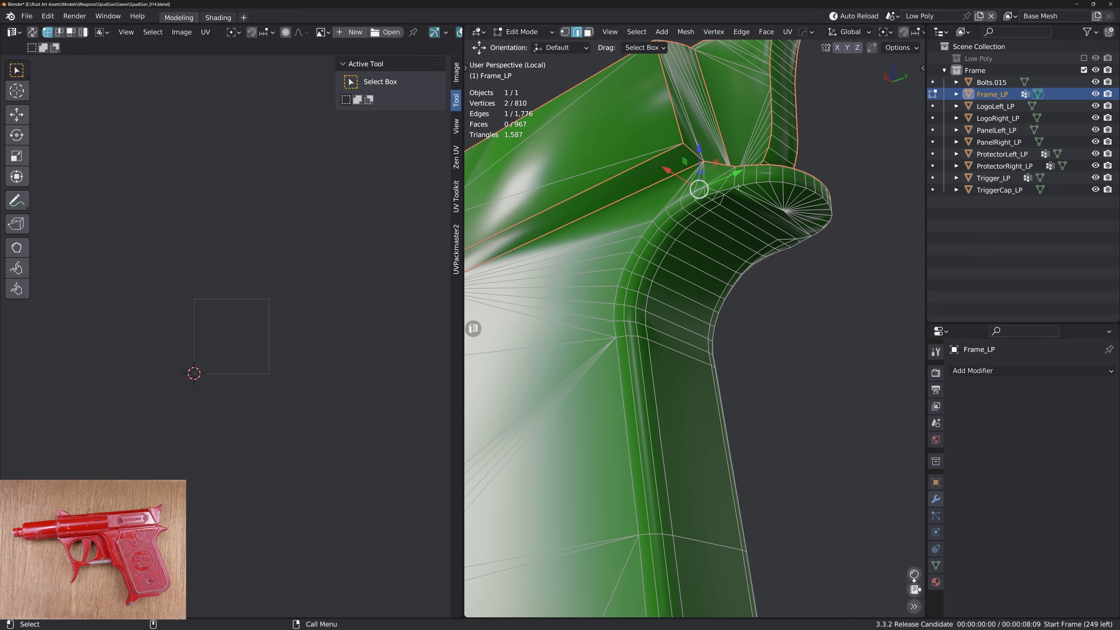
pyautogui.keyDown('ctrl'); pyautogui.click(812, 191); pyautogui.keyUp('ctrl')
pyautogui.moveTo(812, 191); pyautogui.dragTo(712, 258, button='middle')
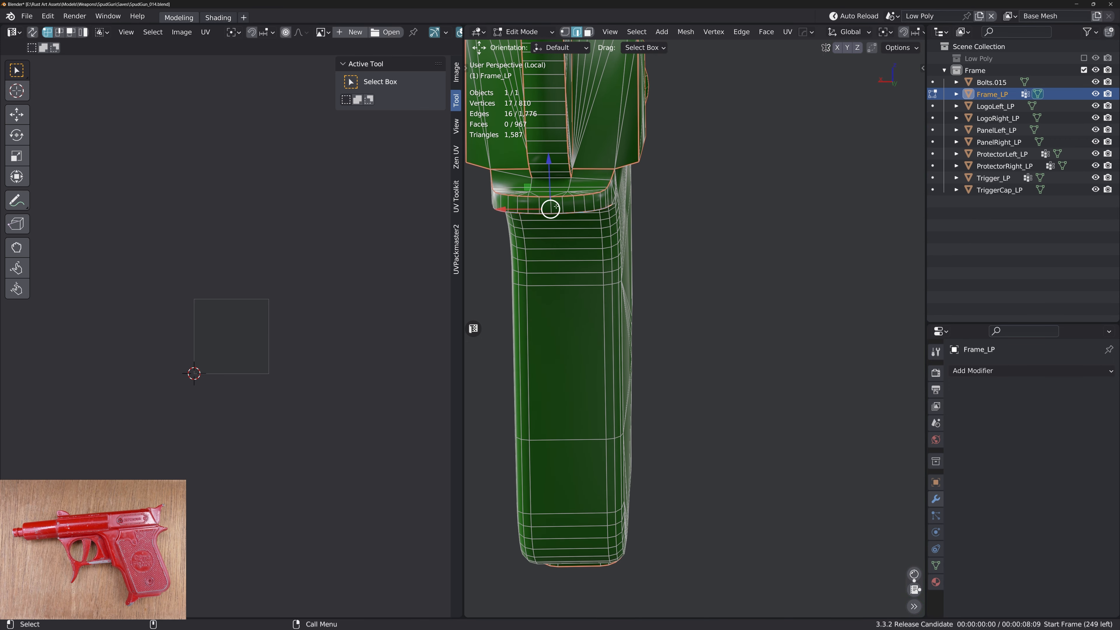
pyautogui.moveTo(592, 226); pyautogui.dragTo(666, 373, button='middle')
# Try an edge path from the slot's lower corner down the grip's left front bevel and along its lower side edge
pyautogui.hotkey('ctrl', 'r')
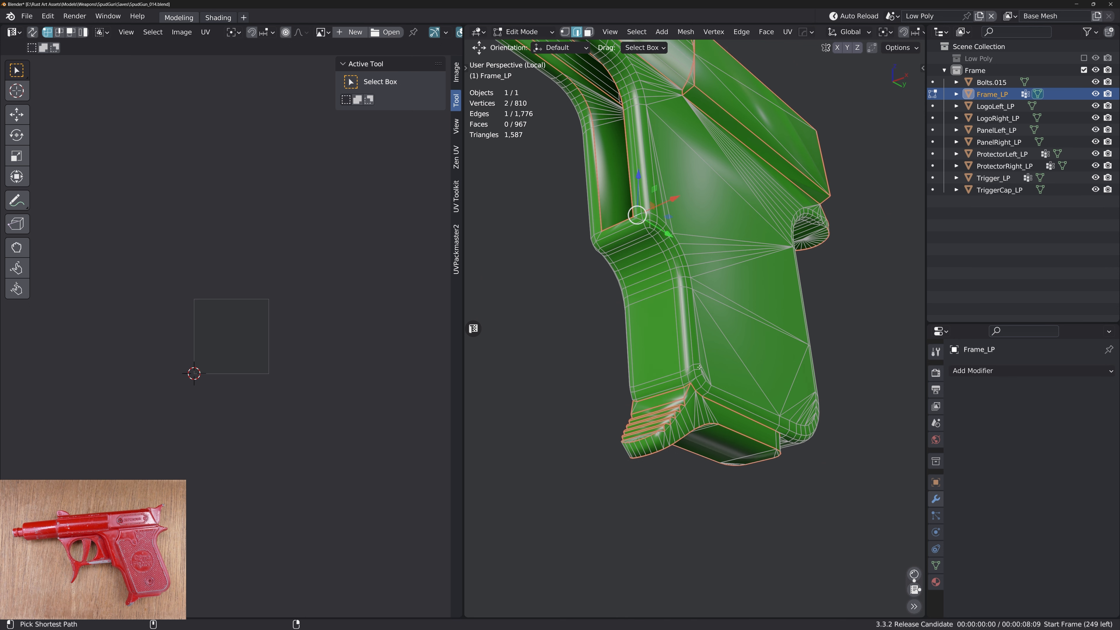
pyautogui.keyDown('ctrl'); pyautogui.click(707, 384); pyautogui.keyUp('ctrl')
pyautogui.hotkey('ctrl', 'z')
pyautogui.keyDown('ctrl'); pyautogui.click(700, 357); pyautogui.keyUp('ctrl')
pyautogui.keyDown('alt'); pyautogui.moveTo(730, 357); pyautogui.dragTo(709, 370); pyautogui.keyUp('alt')
pyautogui.keyDown('alt'); pyautogui.moveTo(710, 370); pyautogui.dragTo(671, 324, button='middle'); pyautogui.keyUp('alt')
pyautogui.keyDown('alt'); pyautogui.moveTo(670, 325); pyautogui.dragTo(682, 438, button='right'); pyautogui.keyUp('alt')
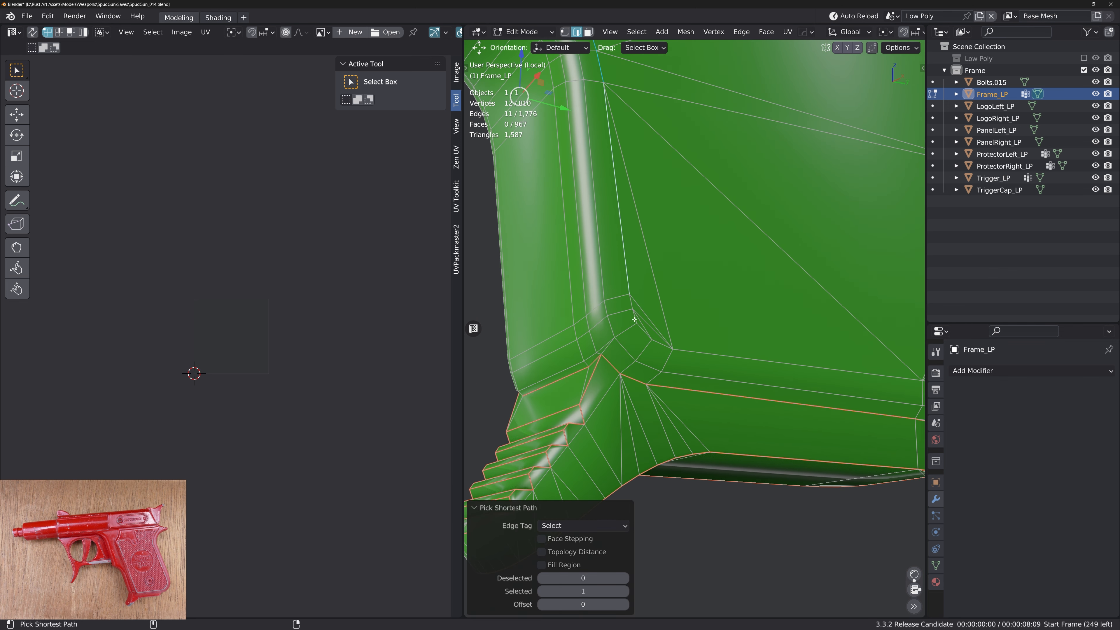
pyautogui.keyDown('ctrl'); pyautogui.click(719, 358); pyautogui.keyUp('ctrl')
pyautogui.keyDown('alt'); pyautogui.moveTo(723, 358); pyautogui.dragTo(691, 378); pyautogui.keyUp('alt')
pyautogui.keyDown('alt'); pyautogui.moveTo(691, 378); pyautogui.dragTo(611, 322, button='middle'); pyautogui.keyUp('alt')
pyautogui.keyDown('alt'); pyautogui.moveTo(611, 322); pyautogui.dragTo(618, 271, button='right'); pyautogui.keyUp('alt')
pyautogui.scroll(-4, 617, 271)
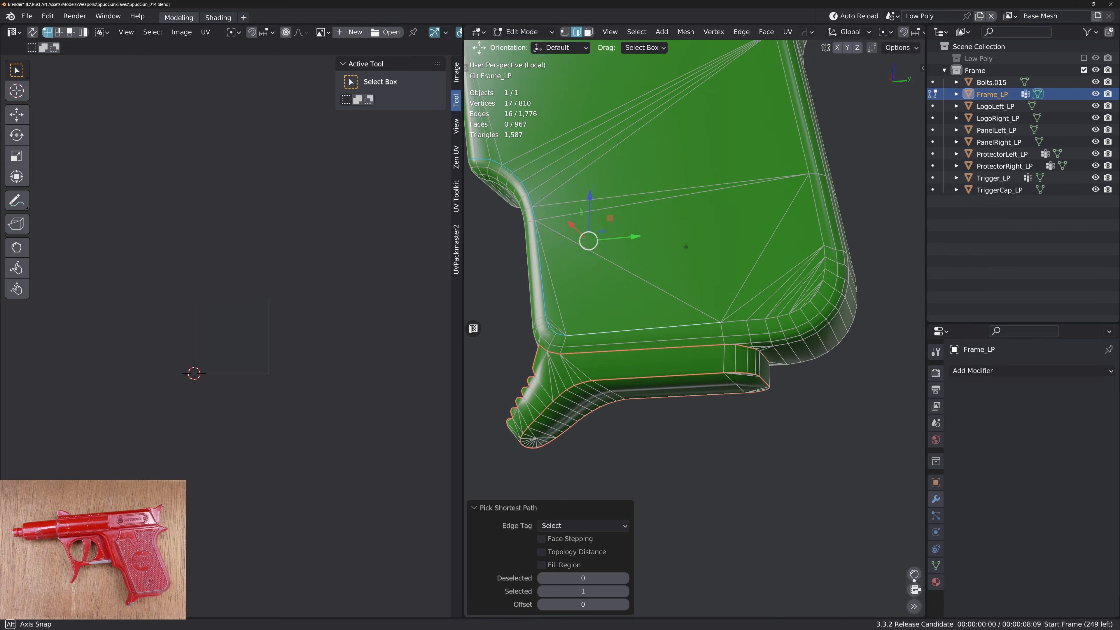
pyautogui.moveTo(618, 271); pyautogui.dragTo(710, 269, button='middle')
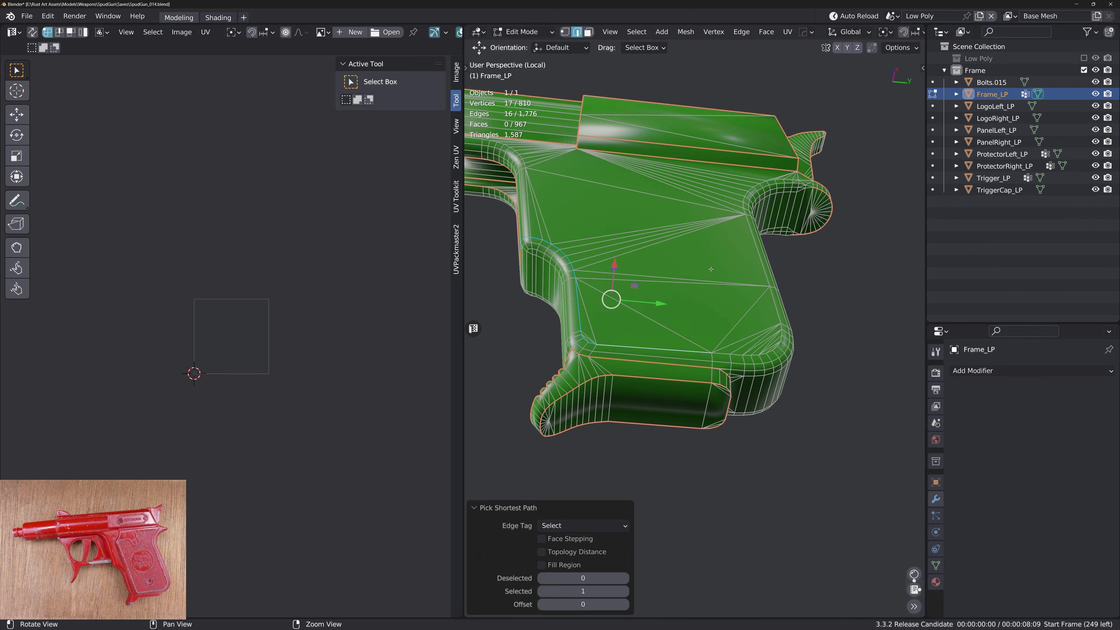
# Select the edge path from the base's rear corner up the grip's left rear bevel to the tang and mark it as a seam
pyautogui.click(726, 369)
pyautogui.keyDown('alt'); pyautogui.moveTo(726, 369); pyautogui.dragTo(631, 365, button='middle'); pyautogui.keyUp('alt')
pyautogui.keyDown('alt'); pyautogui.moveTo(631, 365); pyautogui.dragTo(749, 287, button='right'); pyautogui.keyUp('alt')
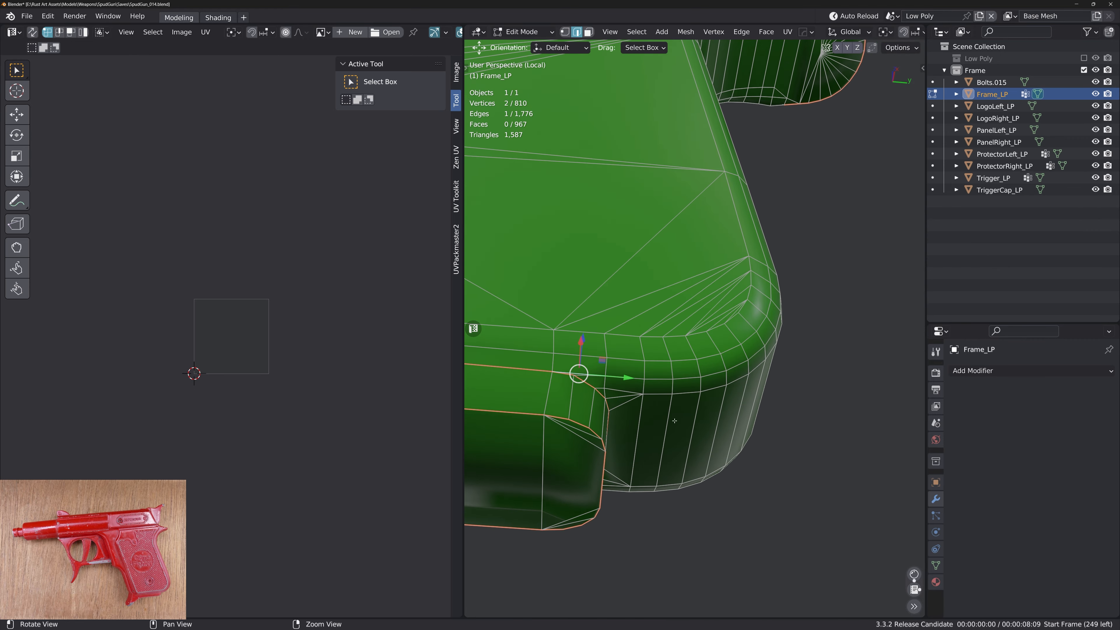
pyautogui.keyDown('alt'); pyautogui.moveTo(750, 287); pyautogui.dragTo(730, 306); pyautogui.keyUp('alt')
pyautogui.keyDown('ctrl'); pyautogui.click(730, 306); pyautogui.keyUp('ctrl')
pyautogui.moveTo(731, 305); pyautogui.dragTo(691, 299, button='middle')
pyautogui.keyDown('shift'); pyautogui.moveTo(679, 153); pyautogui.dragTo(623, 291, button='middle'); pyautogui.keyUp('shift')
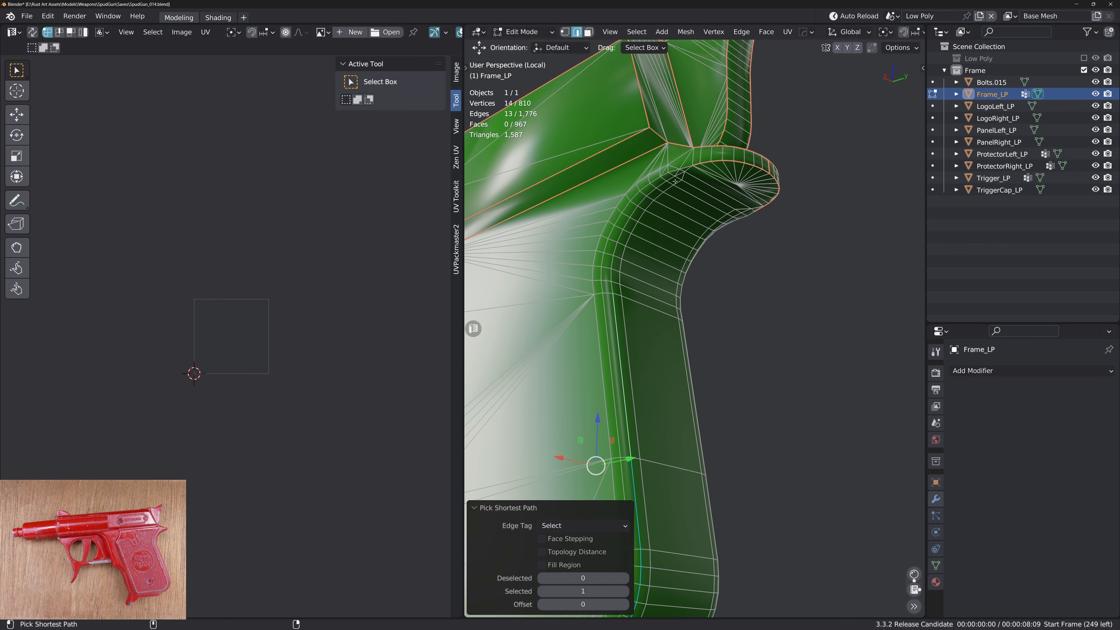
pyautogui.hotkey('ctrl', 'z')
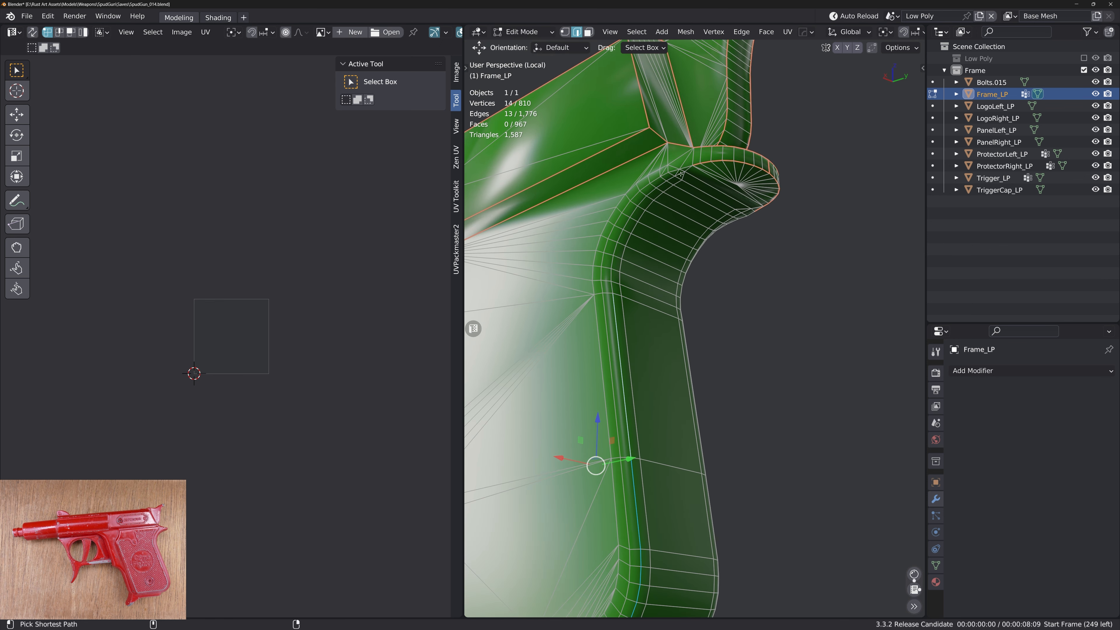
pyautogui.keyDown('ctrl'); pyautogui.click(690, 168); pyautogui.keyUp('ctrl')
pyautogui.hotkey('ctrl', 'e')
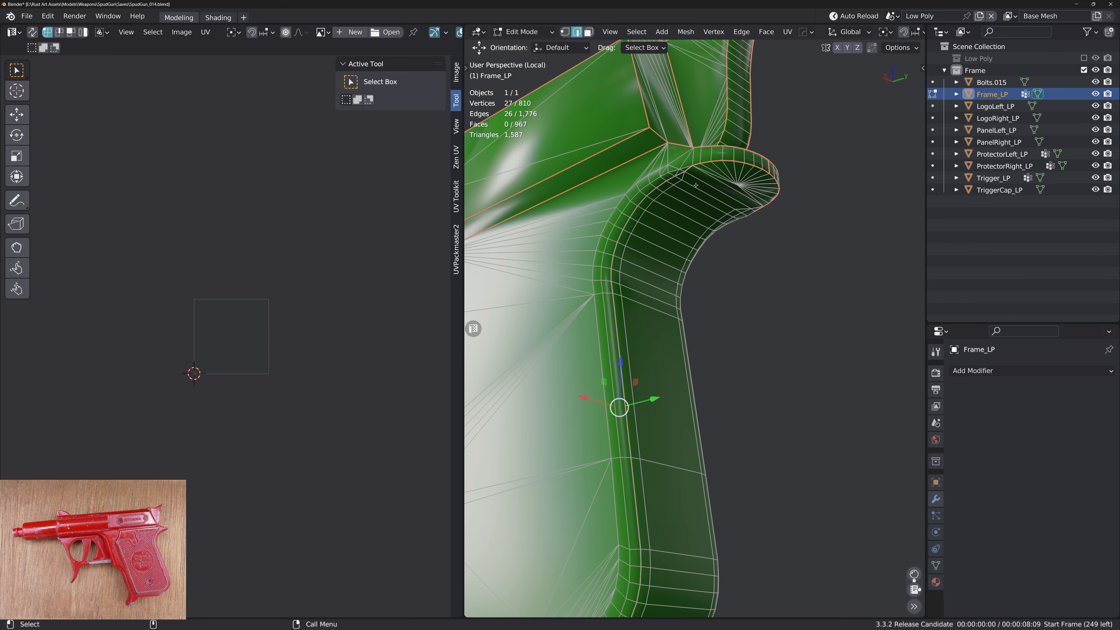
# Mark the matching edge path on the grip's right rear bevel, from the base up to the tang, as a seam
pyautogui.moveTo(692, 183); pyautogui.dragTo(615, 156, button='middle')
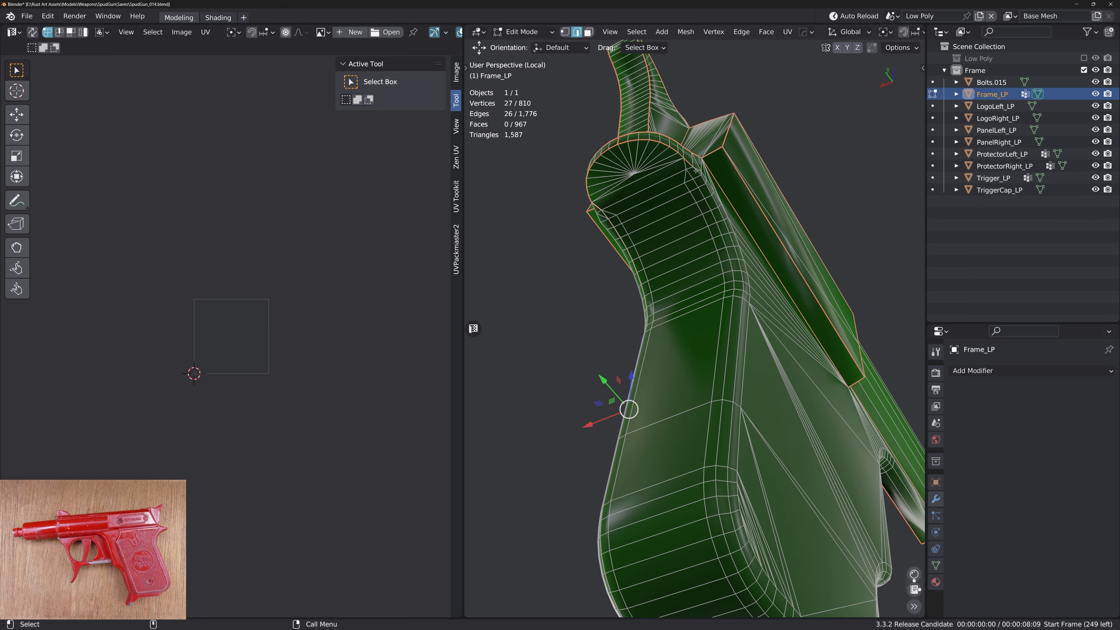
pyautogui.click(696, 171)
pyautogui.moveTo(696, 170)
pyautogui.mouseDown(button='middle')
pyautogui.moveTo(731, 165)
pyautogui.moveTo(699, 182)
pyautogui.mouseUp(button='middle')
pyautogui.keyDown('shift'); pyautogui.moveTo(697, 512); pyautogui.dragTo(632, 394, button='middle'); pyautogui.keyUp('shift')
pyautogui.moveTo(631, 394); pyautogui.dragTo(631, 408, button='middle')
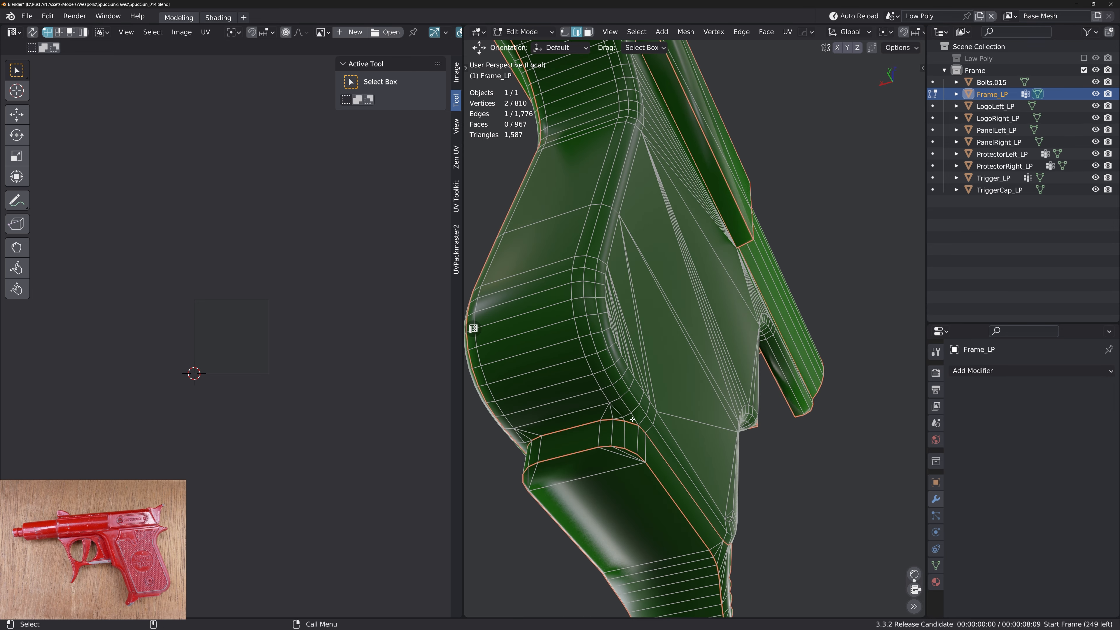
pyautogui.keyDown('ctrl'); pyautogui.click(583, 266); pyautogui.keyUp('ctrl')
pyautogui.moveTo(583, 267); pyautogui.dragTo(630, 293, button='middle')
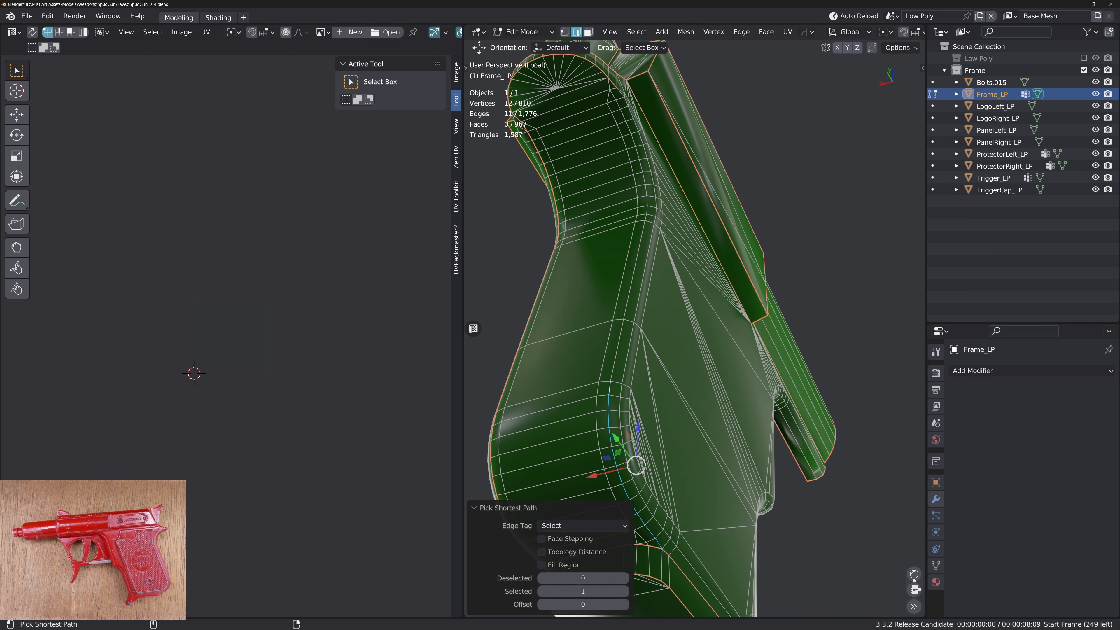
pyautogui.moveTo(608, 83); pyautogui.dragTo(679, 267, button='middle')
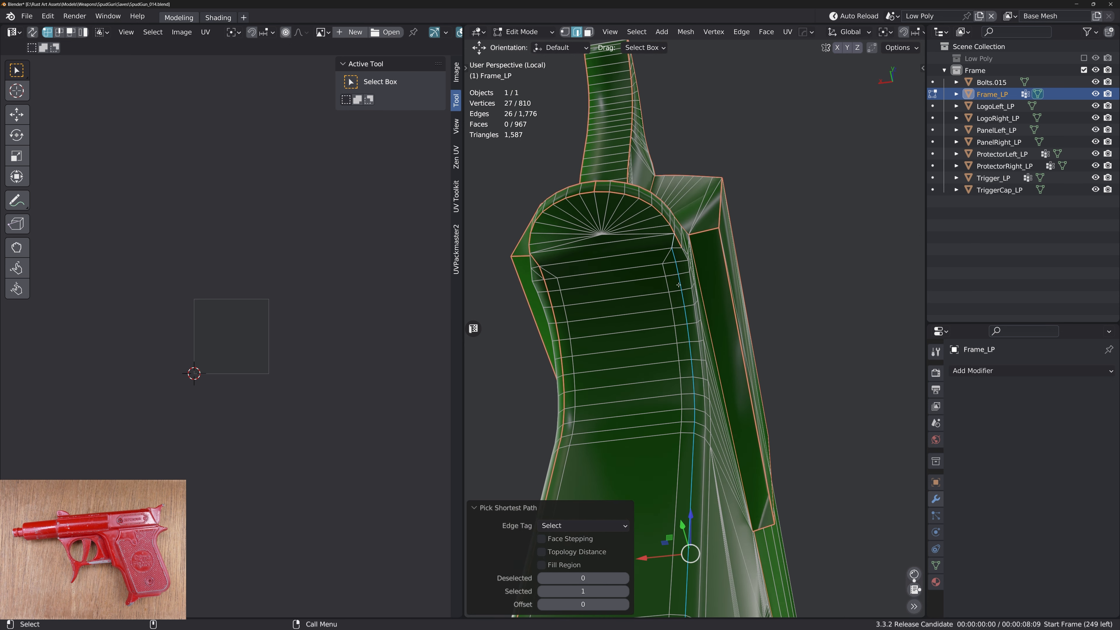
pyautogui.hotkey('ctrl', 'z')
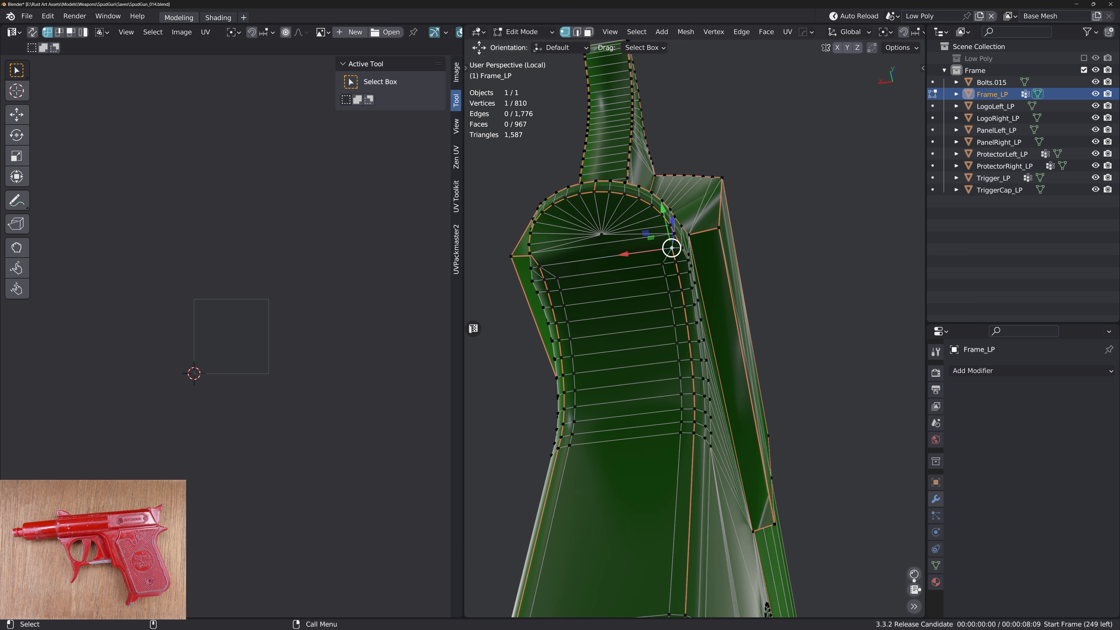
# Merge the two adjacent vertices beneath the tang, at the upper end of the right rear seam, using At Last
pyautogui.keyDown('shift'); pyautogui.click(682, 248); pyautogui.keyUp('shift')
pyautogui.press('m')
pyautogui.press('l')
# Select the edge path down the grip's right front bevel, from the slot's lower corner to the ribbed spur, and mark it as a seam
pyautogui.moveTo(679, 261); pyautogui.dragTo(723, 251, button='middle')
pyautogui.scroll(-2, 696, 275)
pyautogui.scroll(-2, 688, 274)
pyautogui.keyDown('shift'); pyautogui.moveTo(639, 282); pyautogui.dragTo(764, 333, button='middle'); pyautogui.keyUp('shift')
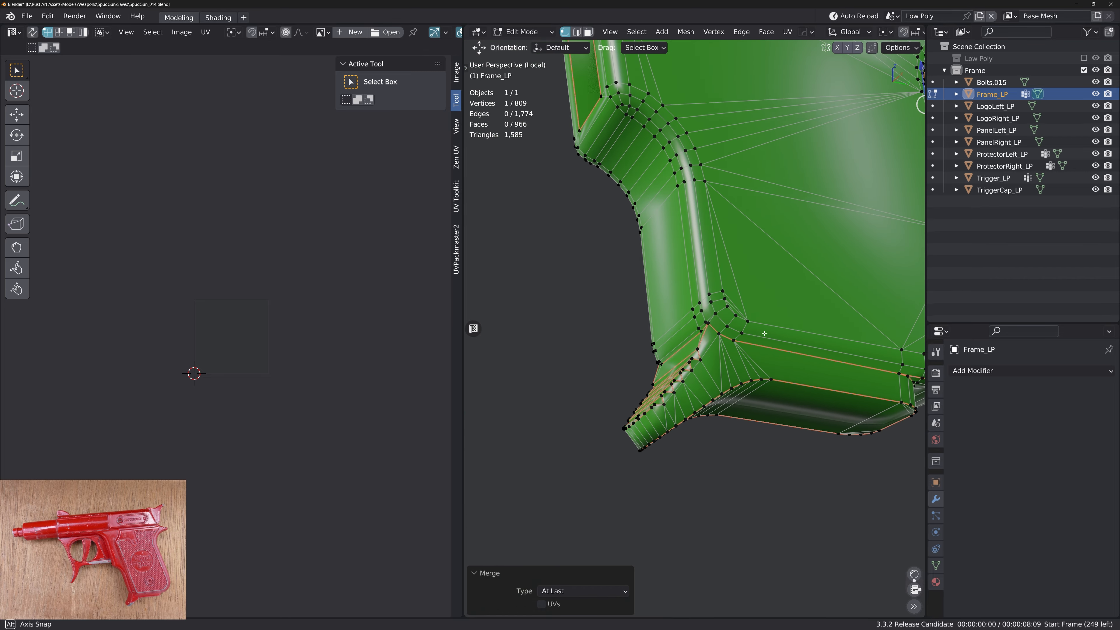
pyautogui.keyDown('alt'); pyautogui.moveTo(764, 333); pyautogui.dragTo(762, 332); pyautogui.keyUp('alt')
pyautogui.keyDown('alt'); pyautogui.moveTo(763, 332); pyautogui.dragTo(728, 333, button='right'); pyautogui.keyUp('alt')
pyautogui.keyDown('alt'); pyautogui.moveTo(728, 332); pyautogui.dragTo(663, 383, button='middle'); pyautogui.keyUp('alt')
pyautogui.scroll(-4, 628, 233)
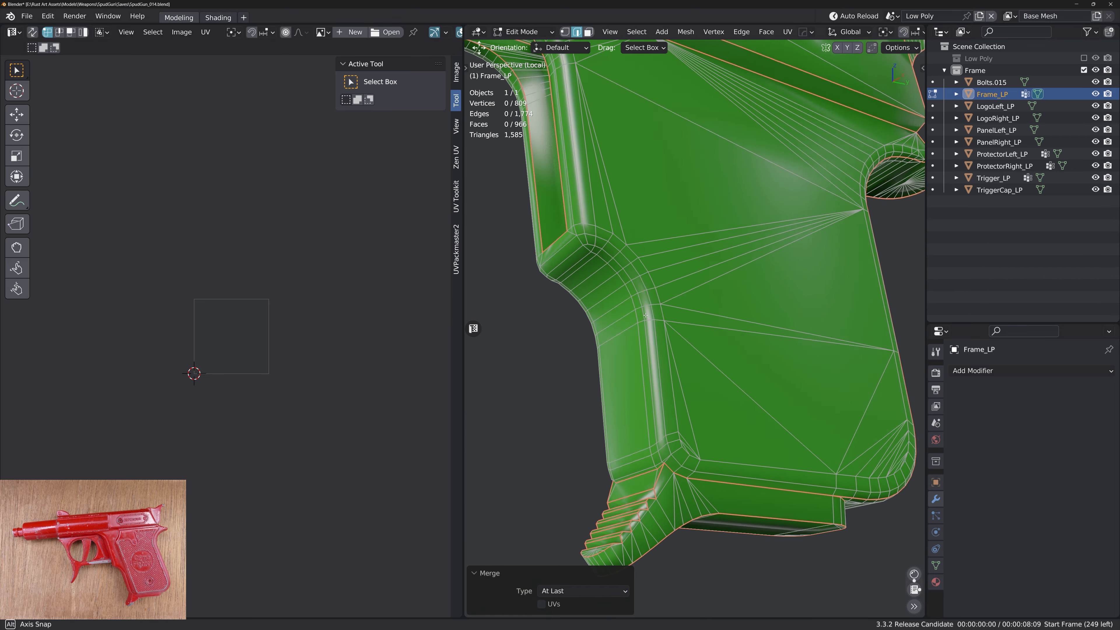
pyautogui.moveTo(628, 232); pyautogui.dragTo(716, 346, button='middle')
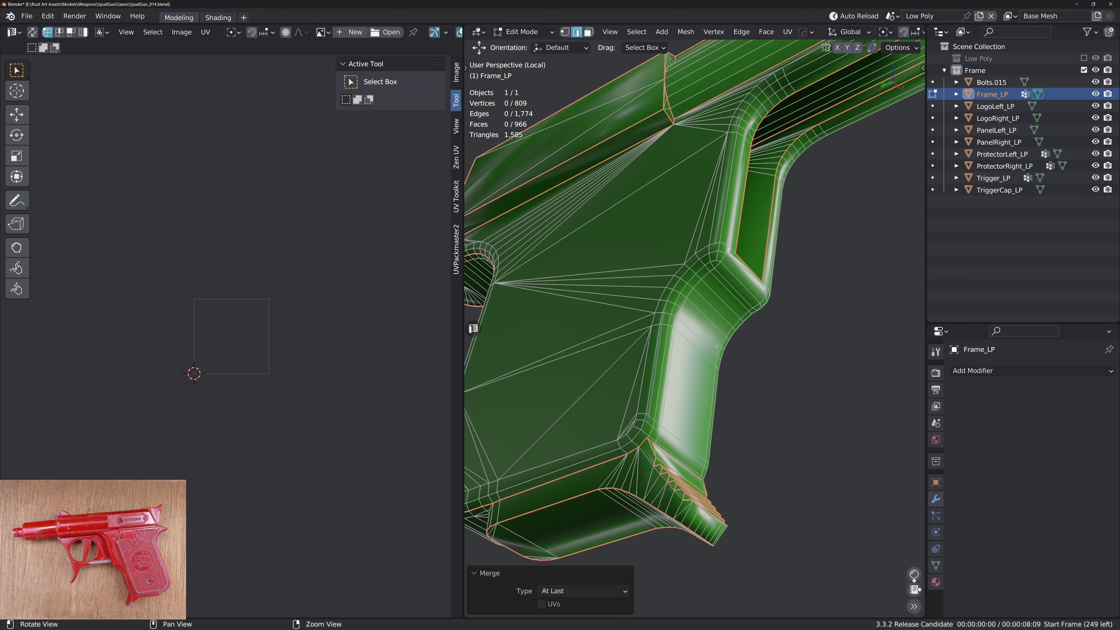
pyautogui.click(731, 252)
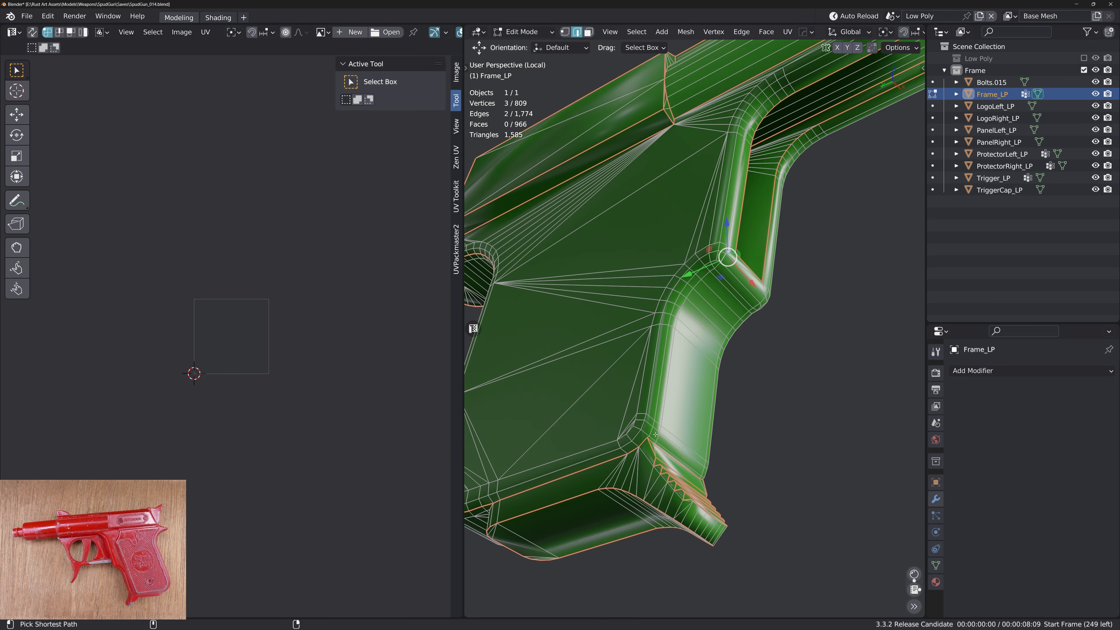
pyautogui.moveTo(655, 439); pyautogui.dragTo(609, 435, button='middle')
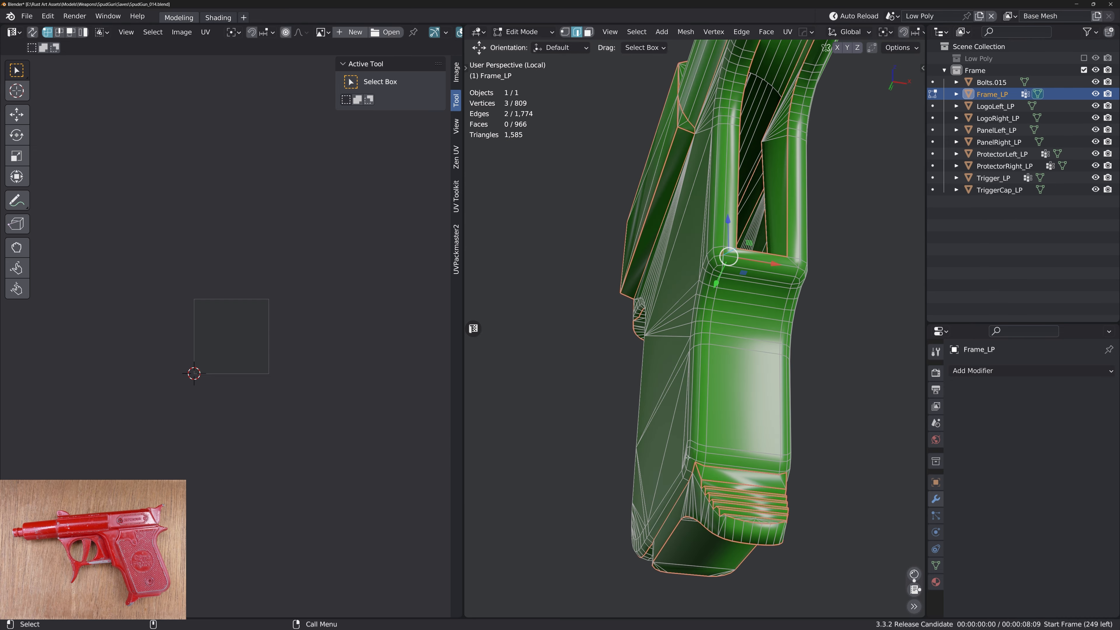
pyautogui.keyDown('ctrl'); pyautogui.click(704, 465); pyautogui.keyUp('ctrl')
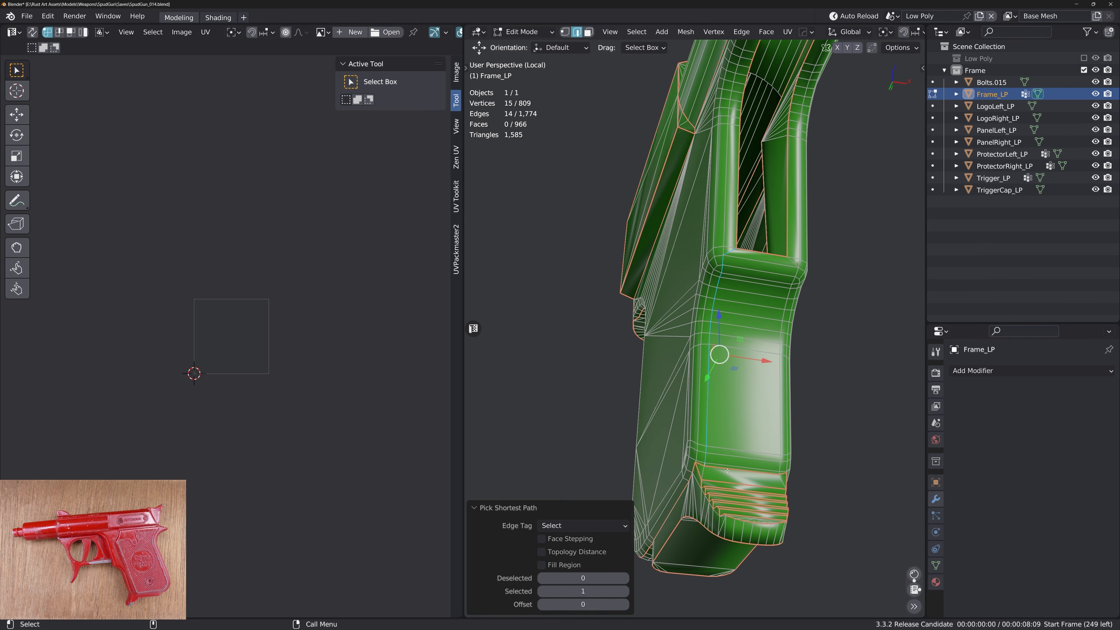
# Mark the matching edge path on the grip's left front bevel, down to the ribbed spur, as a seam and clear the selection
pyautogui.moveTo(728, 471); pyautogui.dragTo(640, 362, button='middle')
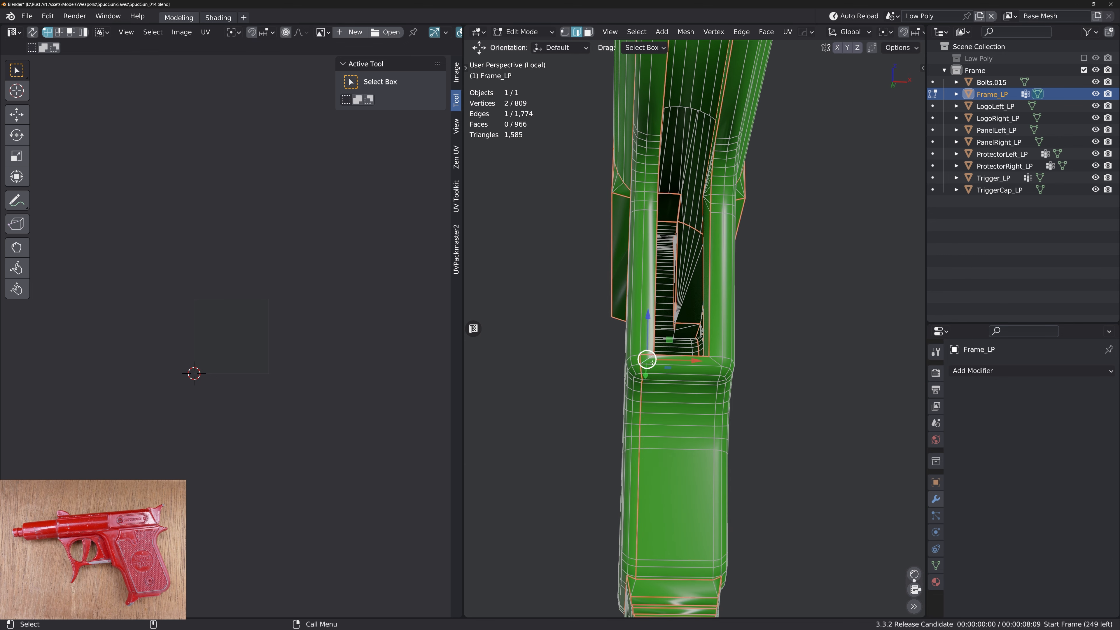
pyautogui.keyDown('ctrl'); pyautogui.click(713, 578); pyautogui.keyUp('ctrl')
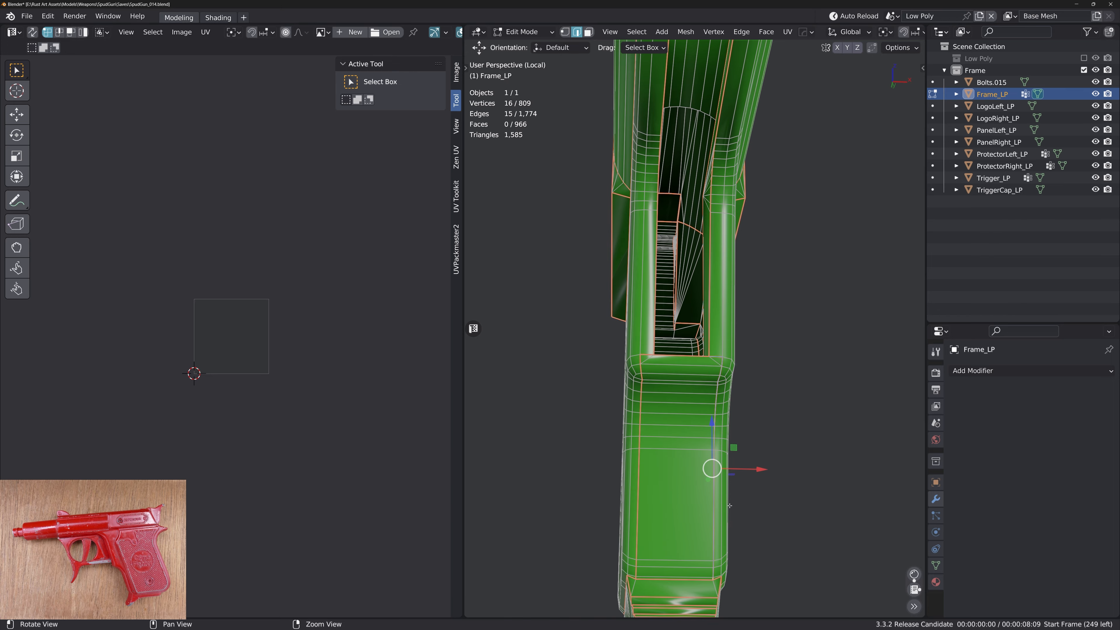
pyautogui.keyDown('alt'); pyautogui.moveTo(730, 505); pyautogui.dragTo(774, 423, button='right'); pyautogui.keyUp('alt')
pyautogui.click(775, 422)
pyautogui.keyDown('alt'); pyautogui.moveTo(712, 426); pyautogui.dragTo(752, 379); pyautogui.keyUp('alt')
pyautogui.keyDown('alt'); pyautogui.moveTo(752, 380); pyautogui.dragTo(702, 359, button='right'); pyautogui.keyUp('alt')
pyautogui.keyDown('alt'); pyautogui.moveTo(701, 360); pyautogui.dragTo(720, 344); pyautogui.keyUp('alt')
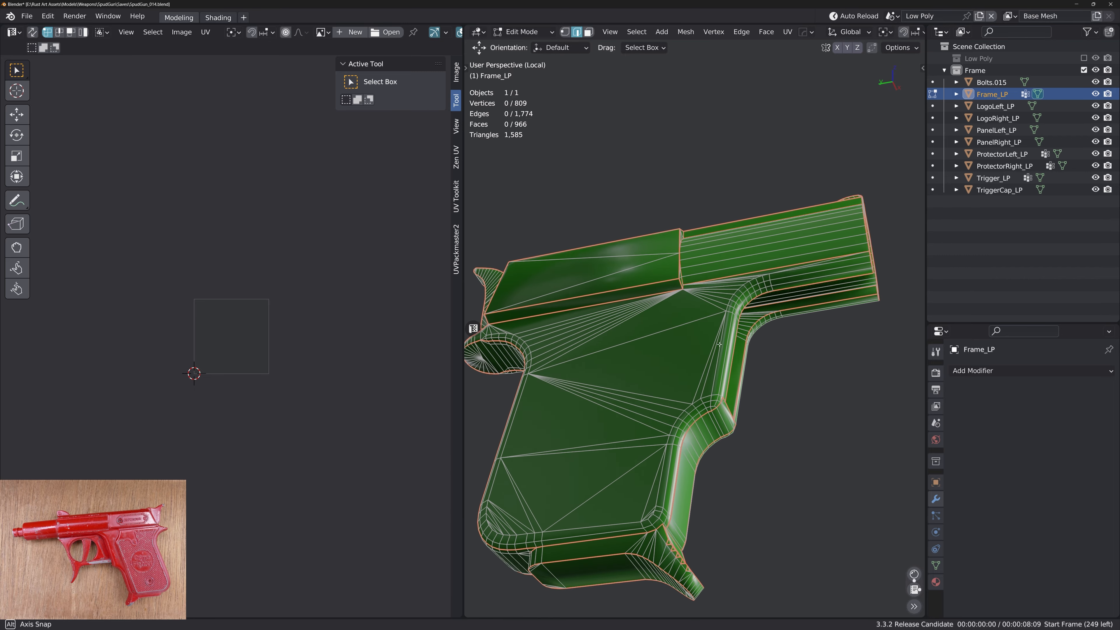
pyautogui.moveTo(719, 344); pyautogui.dragTo(648, 411, button='middle')
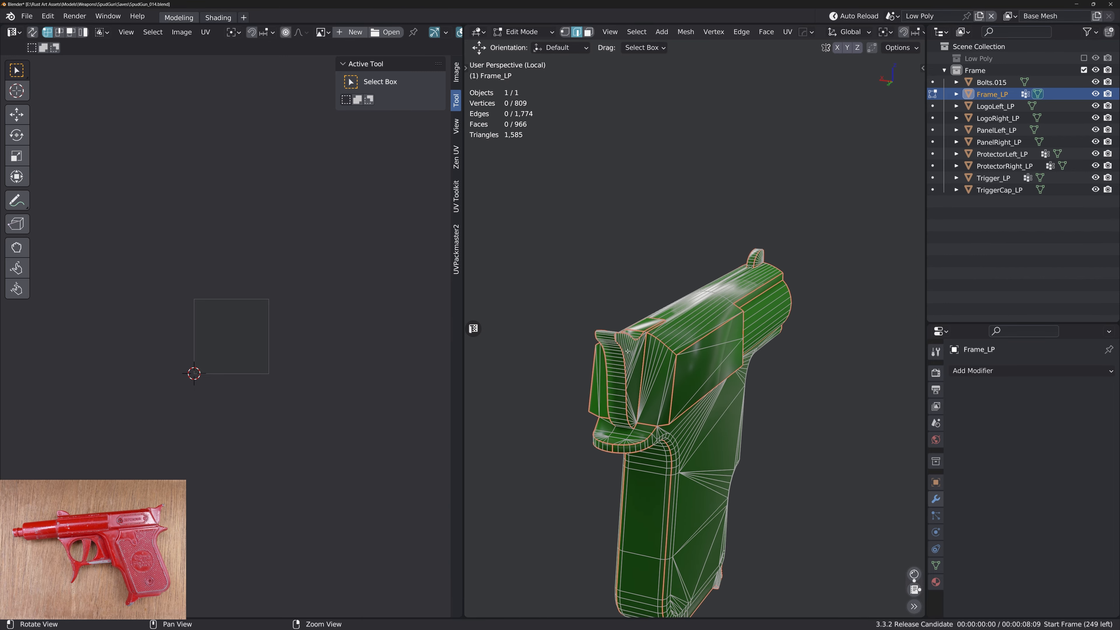
# Select the entire frame mesh and show the object's transform values in Object Mode to check its scale
pyautogui.keyDown('ctrl'); pyautogui.moveTo(627, 351); pyautogui.dragTo(661, 484, button='middle'); pyautogui.keyUp('ctrl')
pyautogui.click(572, 298)
pyautogui.moveTo(572, 298); pyautogui.dragTo(715, 367, button='middle')
pyautogui.keyDown('alt'); pyautogui.moveTo(716, 366); pyautogui.dragTo(780, 390); pyautogui.keyUp('alt')
pyautogui.keyDown('alt'); pyautogui.moveTo(781, 390); pyautogui.dragTo(631, 380, button='middle'); pyautogui.keyUp('alt')
pyautogui.keyDown('alt'); pyautogui.moveTo(631, 379); pyautogui.dragTo(634, 242, button='right'); pyautogui.keyUp('alt')
pyautogui.moveTo(522, 271); pyautogui.dragTo(690, 297, button='middle')
pyautogui.press('a')
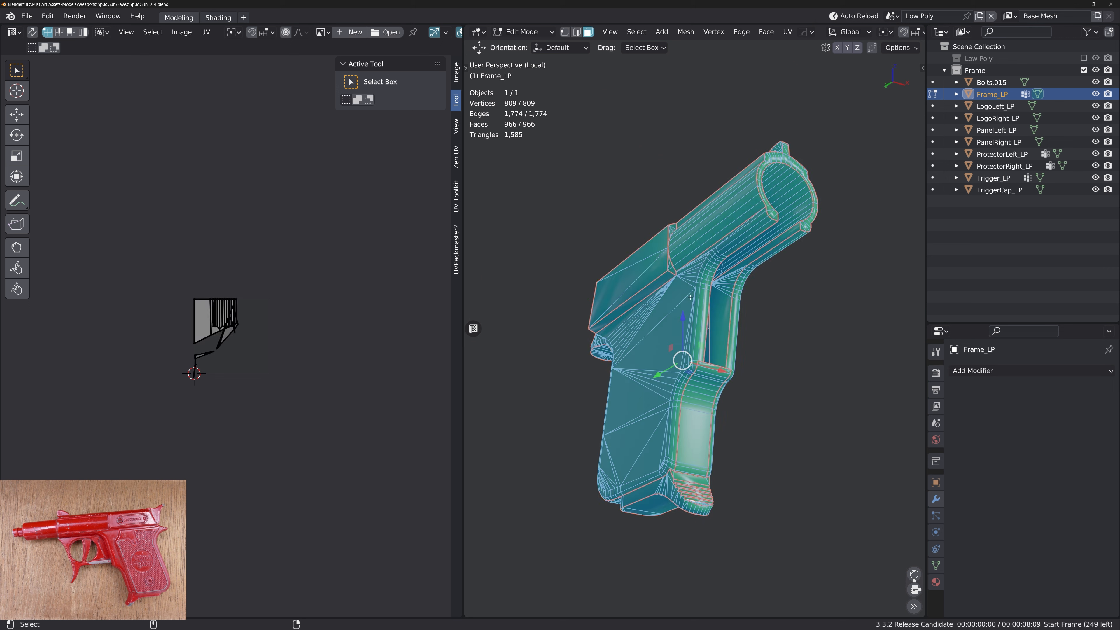
pyautogui.press('Tab')
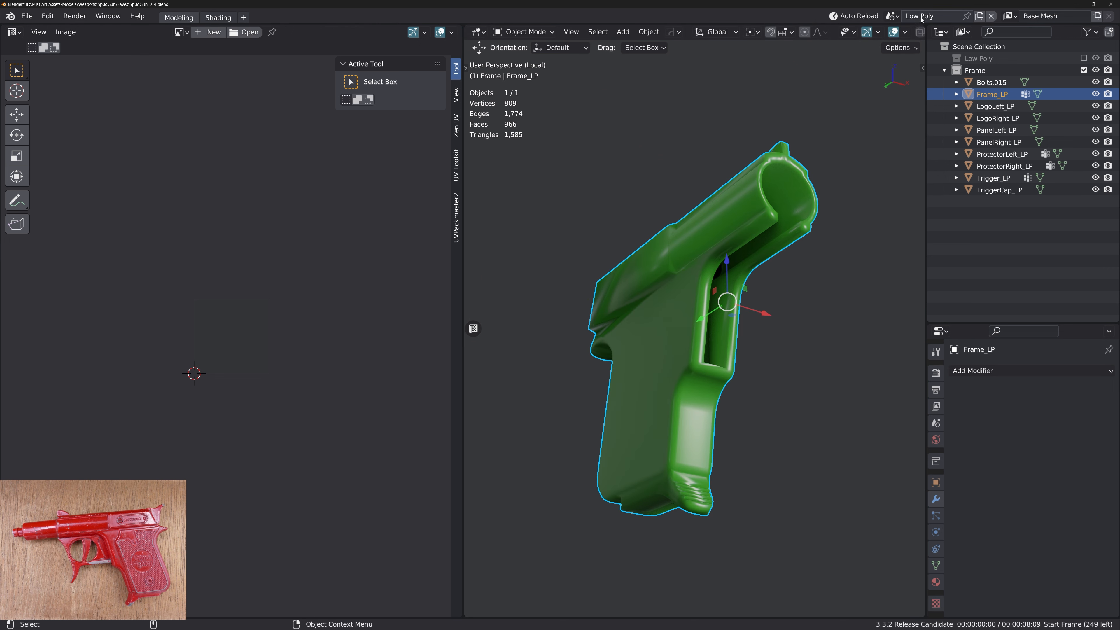
pyautogui.click(921, 68)
pyautogui.click(918, 69)
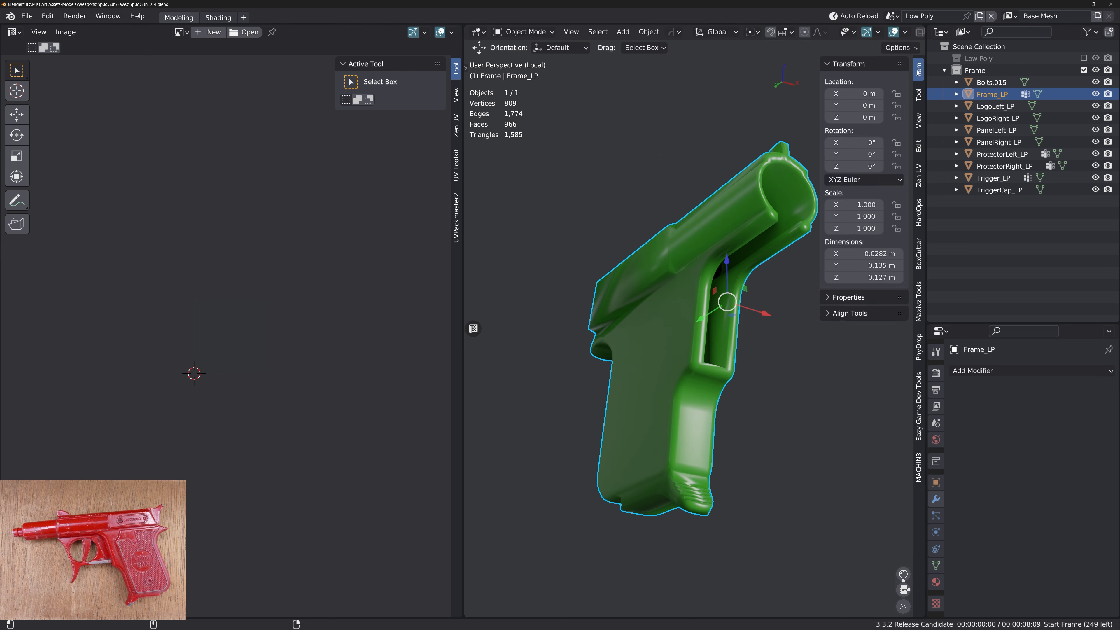
# Unwrap the whole frame mesh along its marked seams and inspect the resulting UV layout
pyautogui.moveTo(676, 355); pyautogui.dragTo(640, 305, button='middle')
pyautogui.press('Tab')
pyautogui.press('u')
pyautogui.click(643, 303)
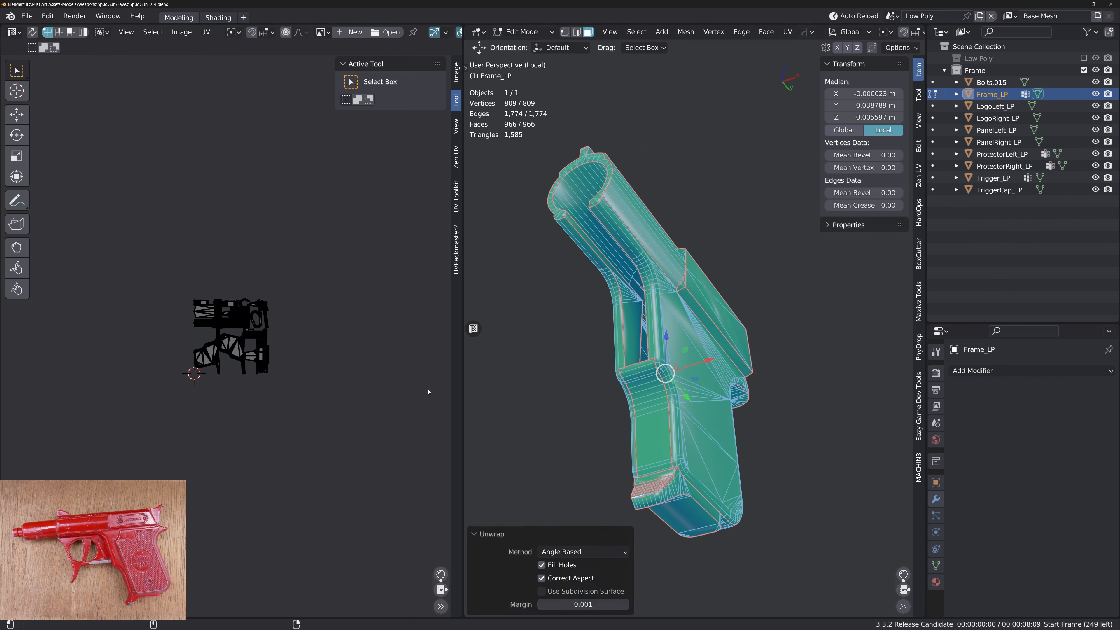
pyautogui.keyDown('alt'); pyautogui.moveTo(248, 334); pyautogui.dragTo(455, 397, button='right'); pyautogui.keyUp('alt')
pyautogui.keyDown('alt'); pyautogui.moveTo(217, 329); pyautogui.dragTo(264, 314, button='middle'); pyautogui.keyUp('alt')
pyautogui.keyDown('alt'); pyautogui.moveTo(265, 314); pyautogui.dragTo(260, 313, button='right'); pyautogui.keyUp('alt')
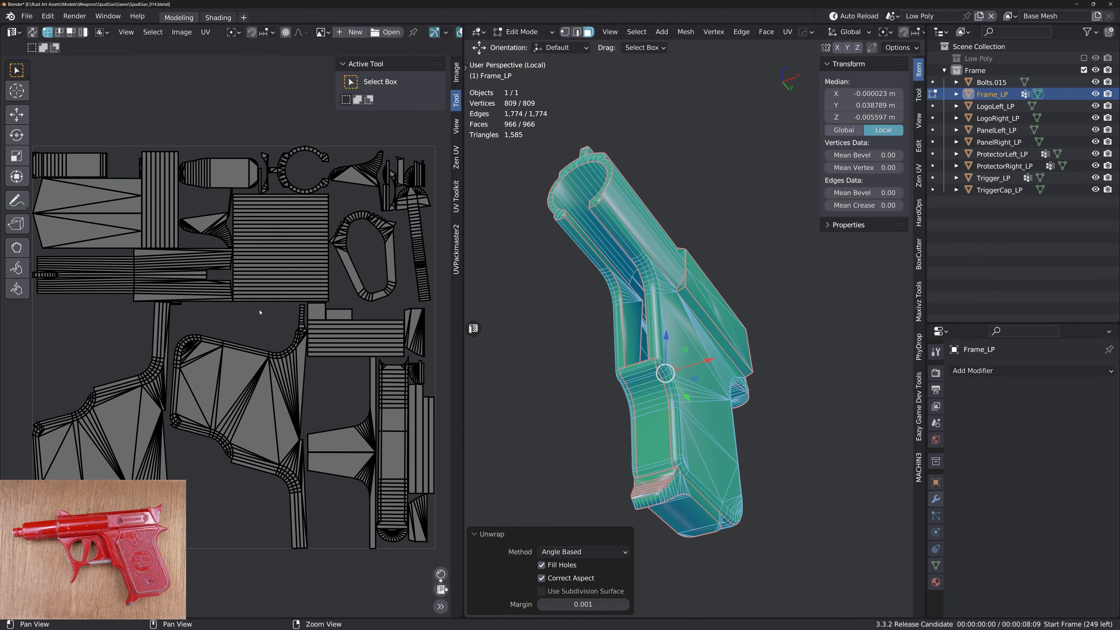
pyautogui.keyDown('alt'); pyautogui.moveTo(261, 313); pyautogui.dragTo(267, 318, button='middle'); pyautogui.keyUp('alt')
pyautogui.keyDown('alt'); pyautogui.moveTo(268, 318); pyautogui.dragTo(344, 304, button='right'); pyautogui.keyUp('alt')
pyautogui.moveTo(344, 304)
pyautogui.keyDown('alt'); pyautogui.mouseDown(button='middle')
pyautogui.moveTo(337, 286)
pyautogui.moveTo(348, 289)
pyautogui.mouseUp(button='middle'); pyautogui.keyUp('alt')
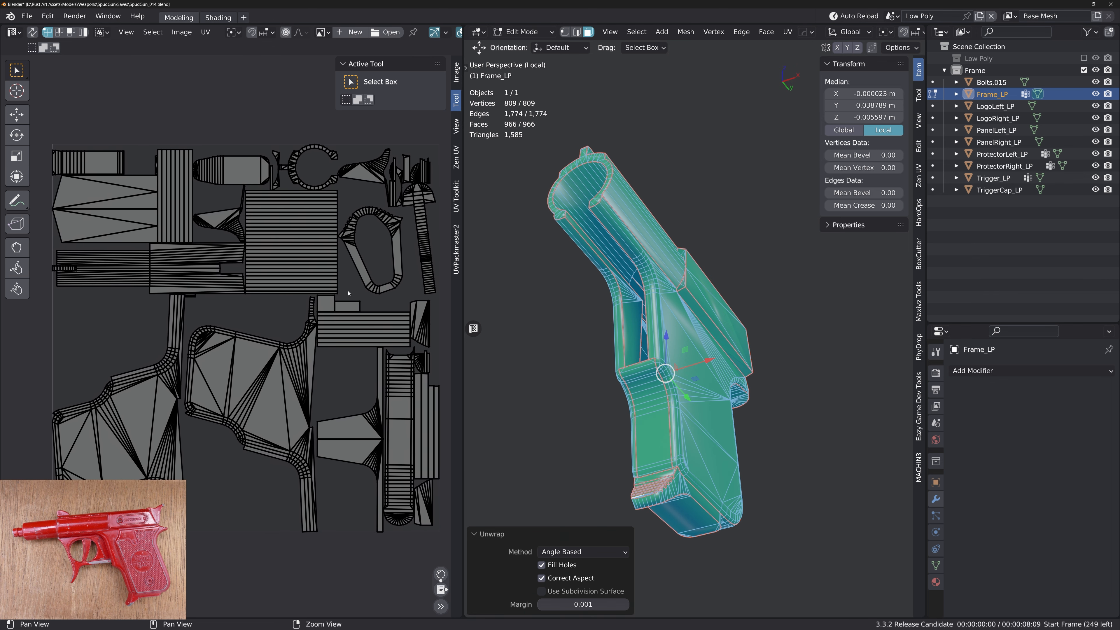
# Rotate the closed loop-shaped UV island until it stands upright
pyautogui.doubleClick(422, 211)
pyautogui.moveTo(422, 211); pyautogui.dragTo(444, 191)
pyautogui.press('e')
pyautogui.moveTo(394, 228); pyautogui.dragTo(409, 227)
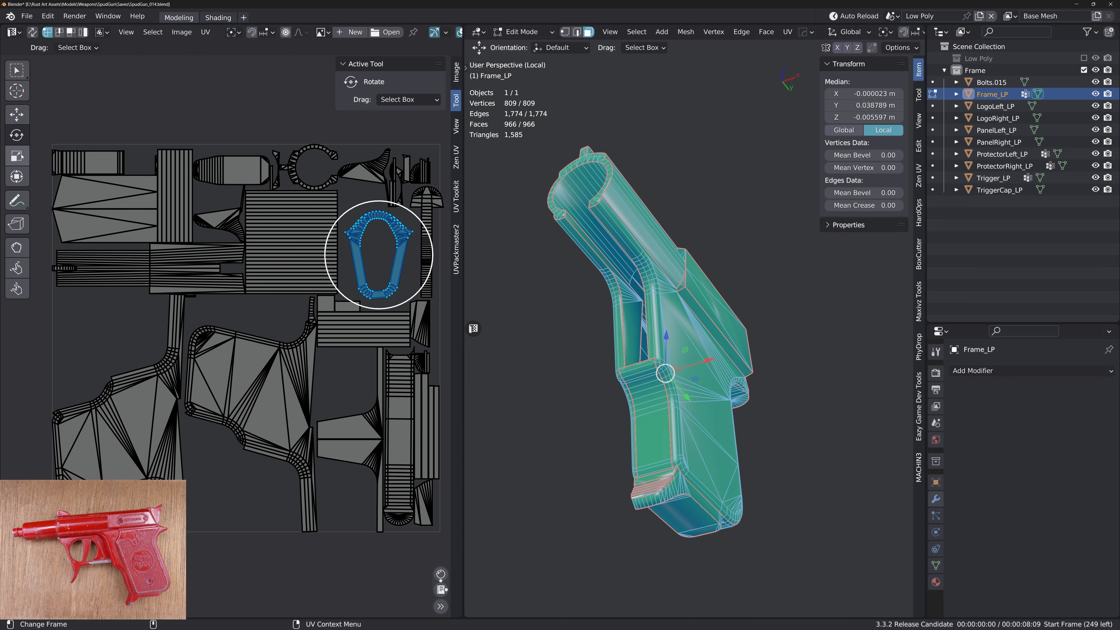
pyautogui.press('t')
pyautogui.keyDown('alt'); pyautogui.moveTo(383, 222); pyautogui.dragTo(336, 224, button='middle'); pyautogui.keyUp('alt')
pyautogui.keyDown('alt'); pyautogui.moveTo(336, 224); pyautogui.dragTo(353, 224, button='right'); pyautogui.keyUp('alt')
pyautogui.keyDown('alt'); pyautogui.moveTo(352, 224); pyautogui.dragTo(290, 212, button='middle'); pyautogui.keyUp('alt')
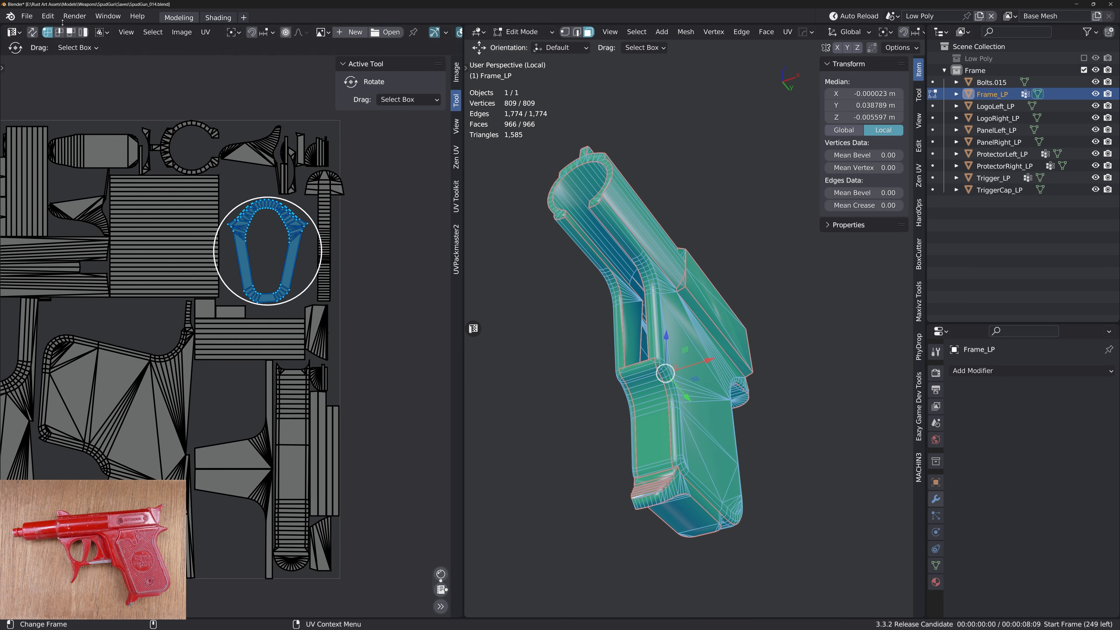
# Turn on UV sync selection and focus the view on the loop-shaped island's faces around the grip base
pyautogui.click(32, 32)
pyautogui.doubleClick(274, 249)
pyautogui.press('f')
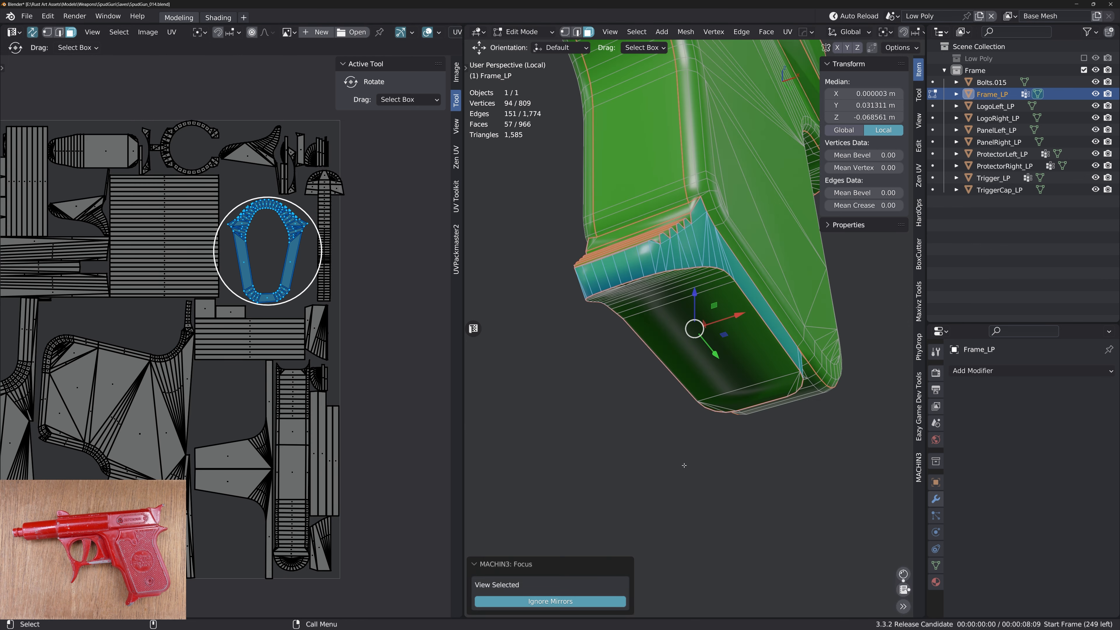
pyautogui.moveTo(684, 465); pyautogui.dragTo(733, 487, button='middle')
# Try to collapse the short upper and lower edges at the centre of the spur's tip
pyautogui.press('2')
pyautogui.click(665, 362)
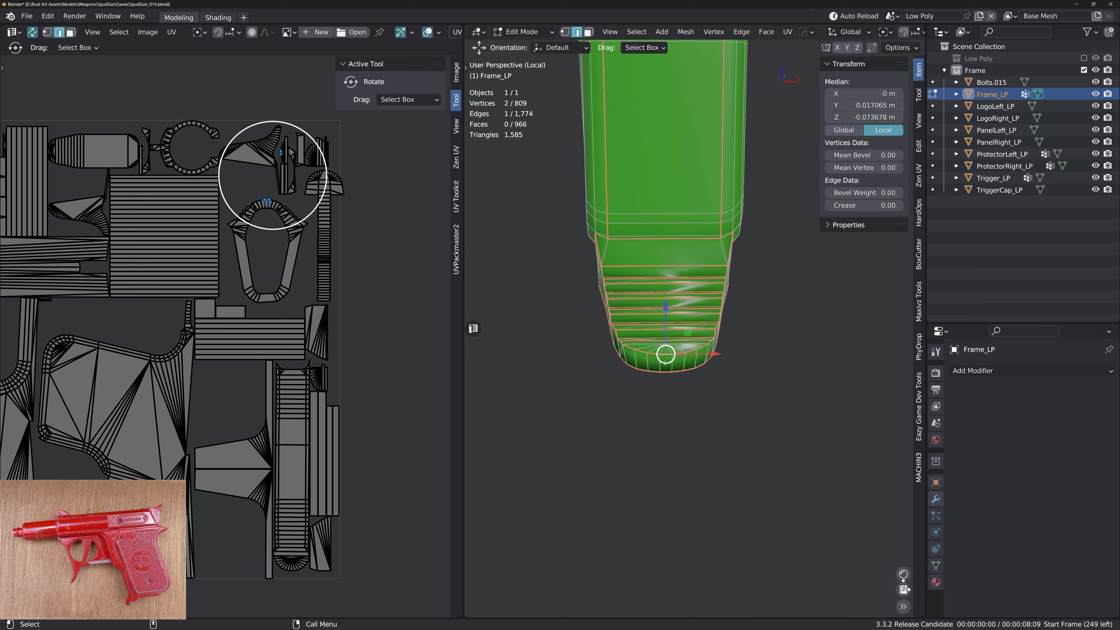
pyautogui.keyDown('shift'); pyautogui.click(667, 374); pyautogui.keyUp('shift')
pyautogui.press('m')
pyautogui.press('c')
pyautogui.moveTo(676, 380); pyautogui.dragTo(663, 368, button='middle')
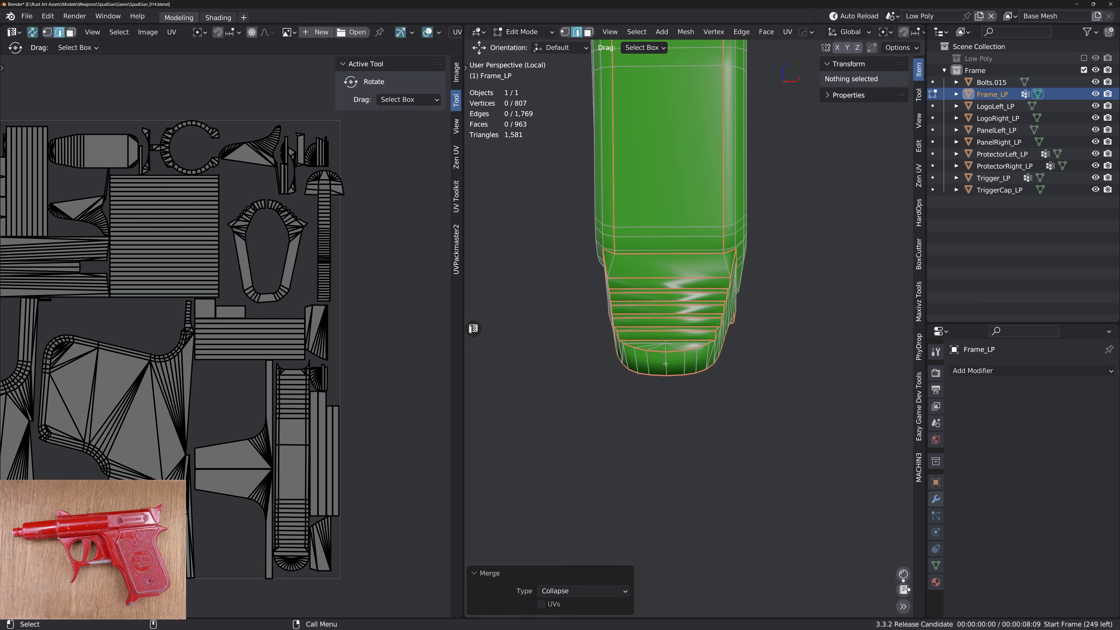
pyautogui.click(665, 364)
pyautogui.hotkey('ctrl', 'z')
pyautogui.hotkey('ctrl', 'z')
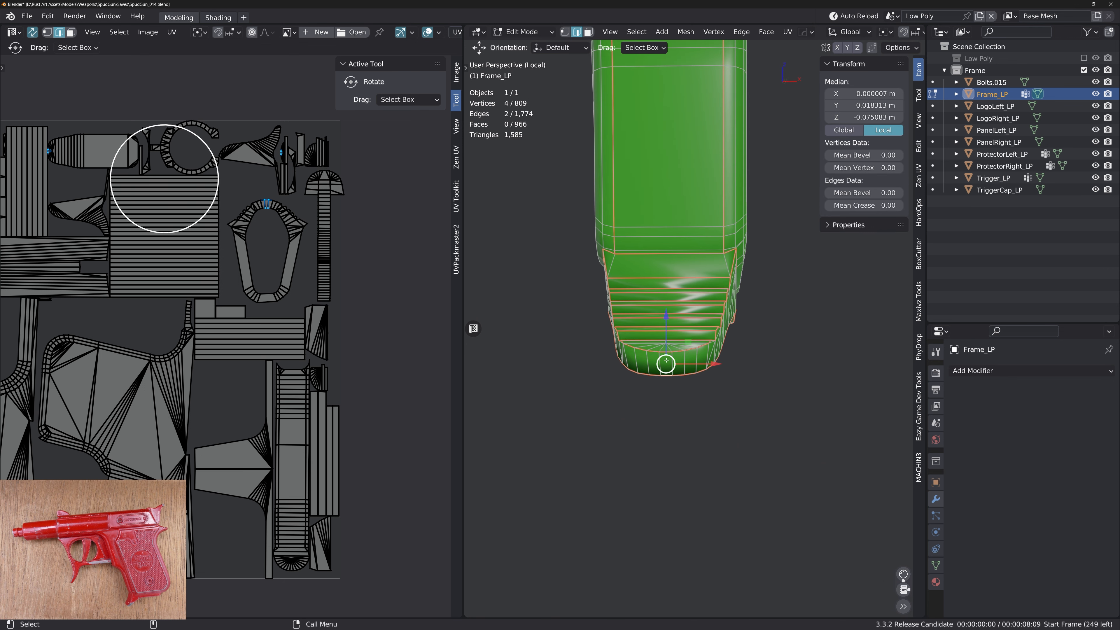
# Insert a centred loop cut through the middle of the spur's tip and connect the vertices down to its lower rim
pyautogui.hotkey('ctrl', 'r')
pyautogui.click(666, 353)
pyautogui.rightClick(666, 353)
pyautogui.click(666, 376)
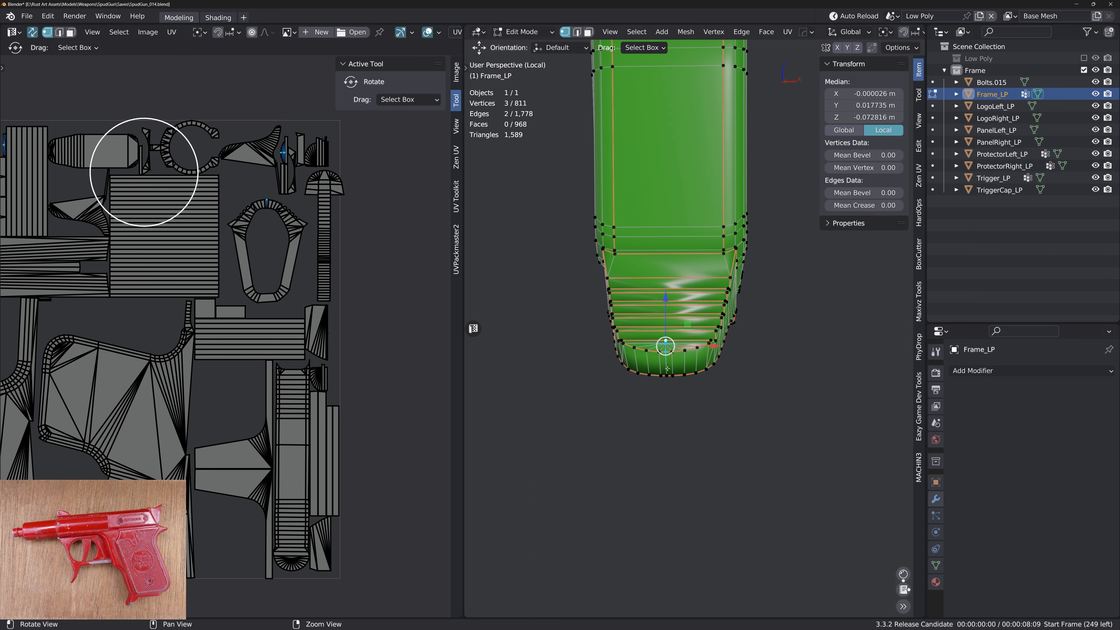
pyautogui.moveTo(666, 375); pyautogui.dragTo(663, 447, button='middle')
pyautogui.keyDown('shift'); pyautogui.click(670, 392); pyautogui.keyUp('shift')
pyautogui.press('j')
# Mark the new centre edge on the spur's tip as a seam
pyautogui.press('2')
pyautogui.click(670, 366)
pyautogui.moveTo(654, 378); pyautogui.dragTo(705, 379, button='middle')
pyautogui.press('3')
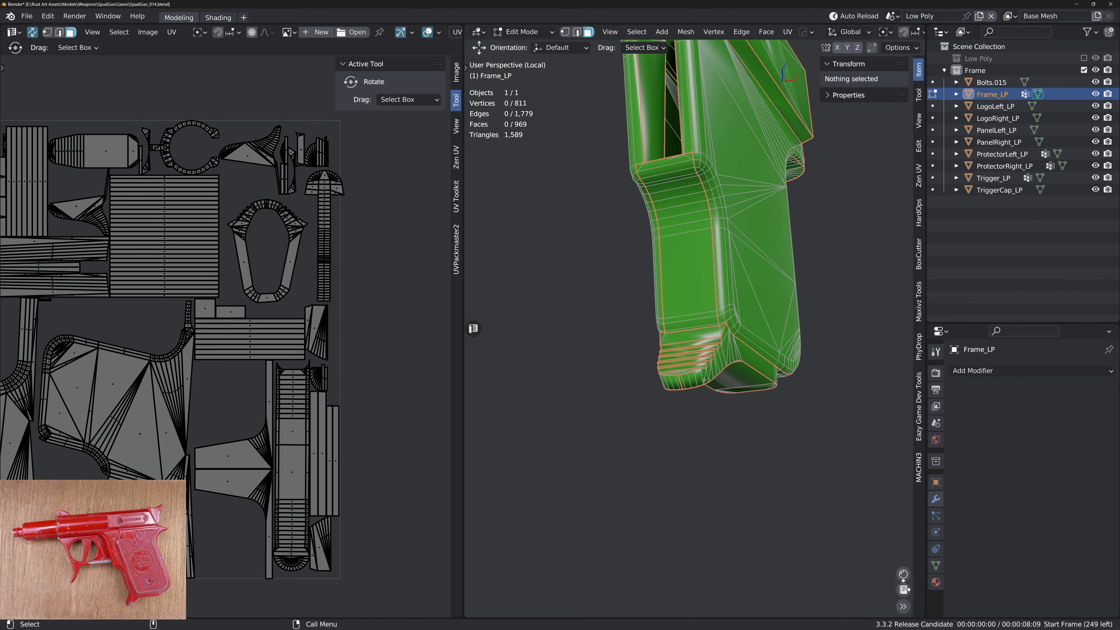
# Select the seam-bounded faces around the grip base and spur and unwrap them again
pyautogui.click(704, 378)
pyautogui.hotkey('ctrl', 'l')
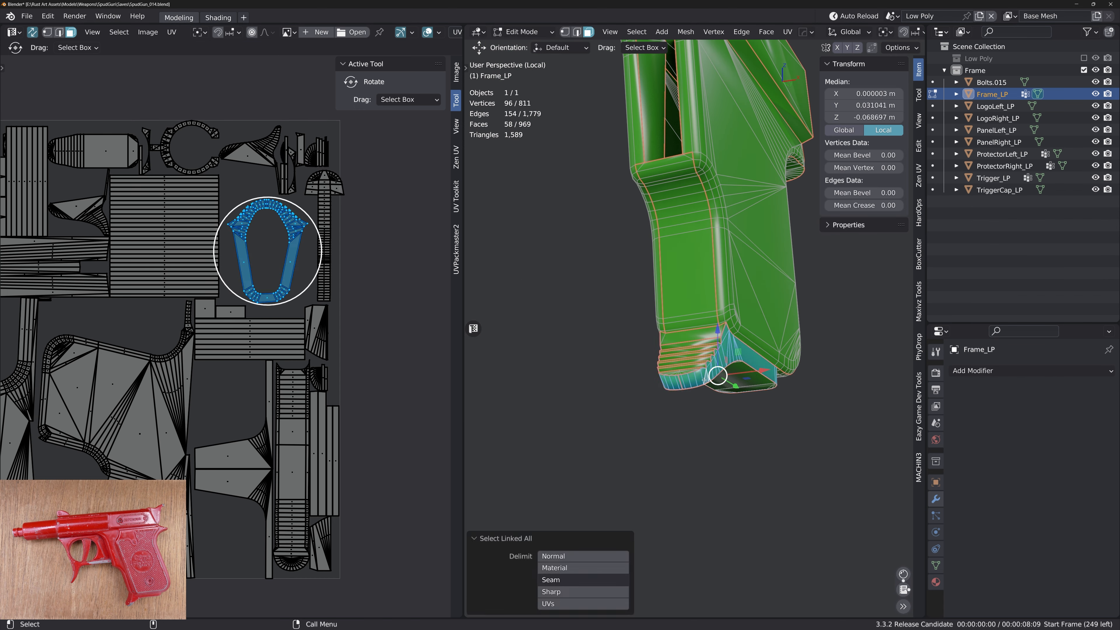
pyautogui.press('u')
pyautogui.click(704, 378)
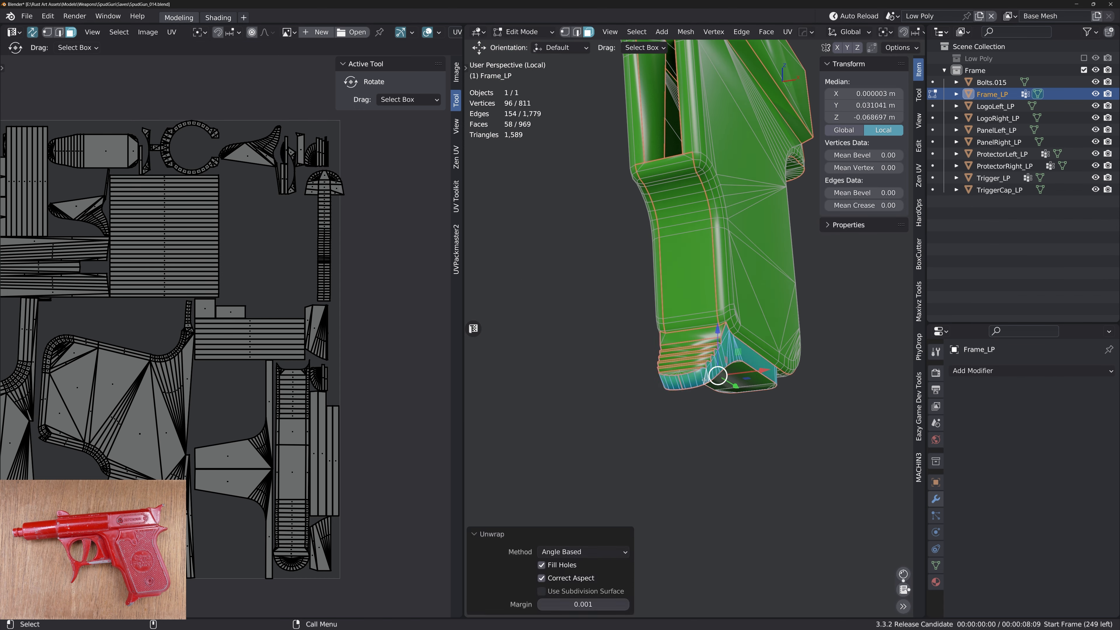
pyautogui.keyDown('alt'); pyautogui.moveTo(197, 441); pyautogui.dragTo(158, 433, button='right'); pyautogui.keyUp('alt')
pyautogui.keyDown('alt'); pyautogui.moveTo(224, 363); pyautogui.dragTo(333, 332, button='middle'); pyautogui.keyUp('alt')
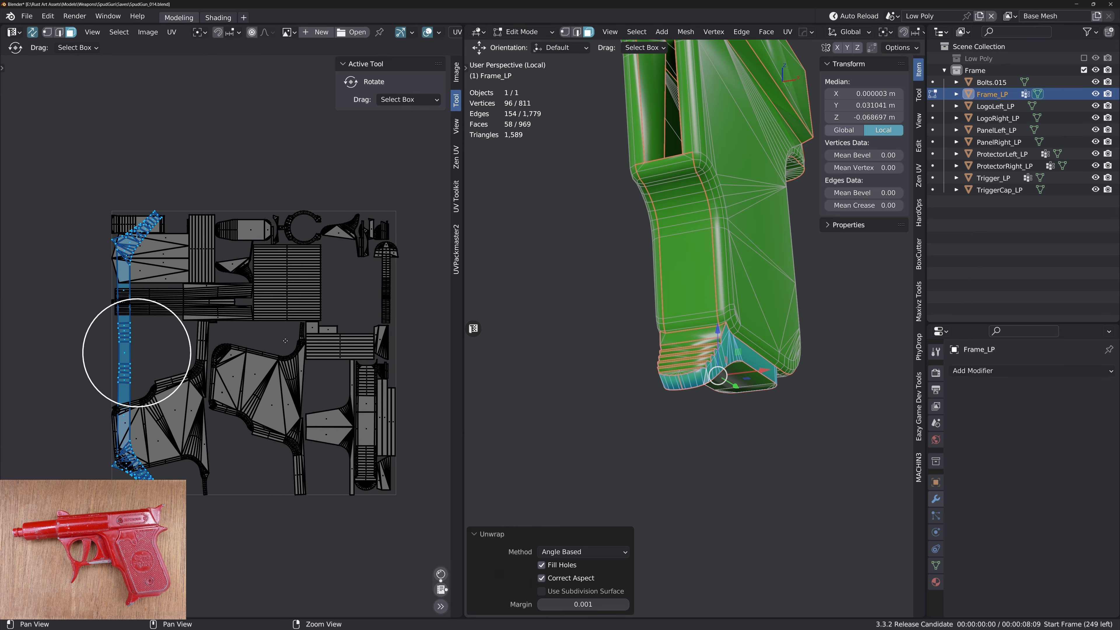
pyautogui.moveTo(759, 358)
pyautogui.mouseDown(button='middle')
pyautogui.moveTo(751, 342)
pyautogui.moveTo(764, 343)
pyautogui.mouseUp(button='middle')
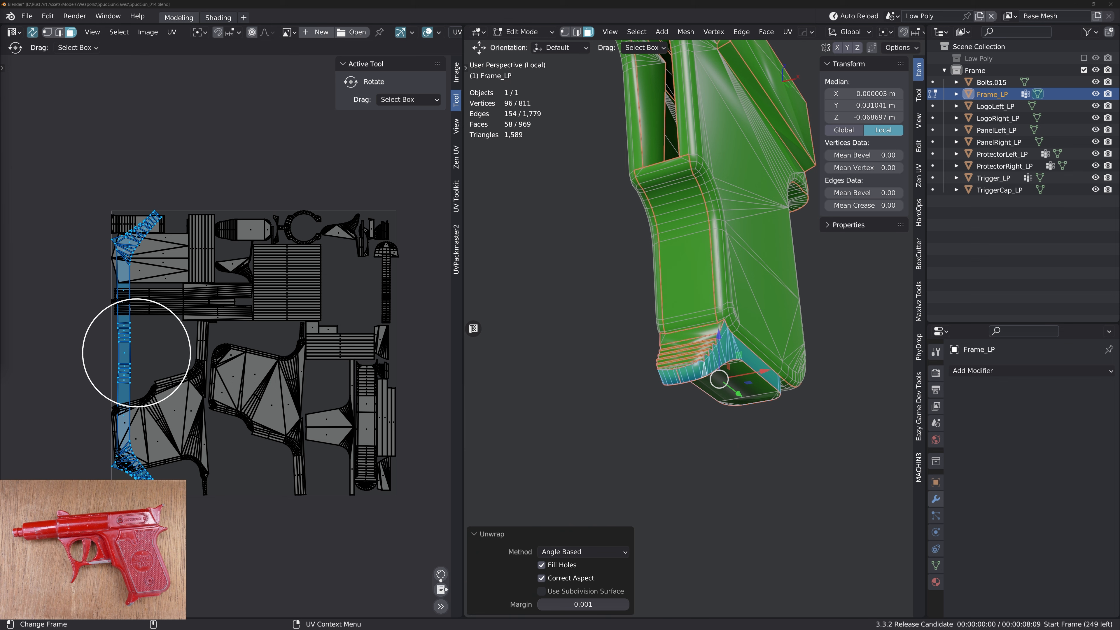
pyautogui.moveTo(733, 252); pyautogui.dragTo(686, 320, button='middle')
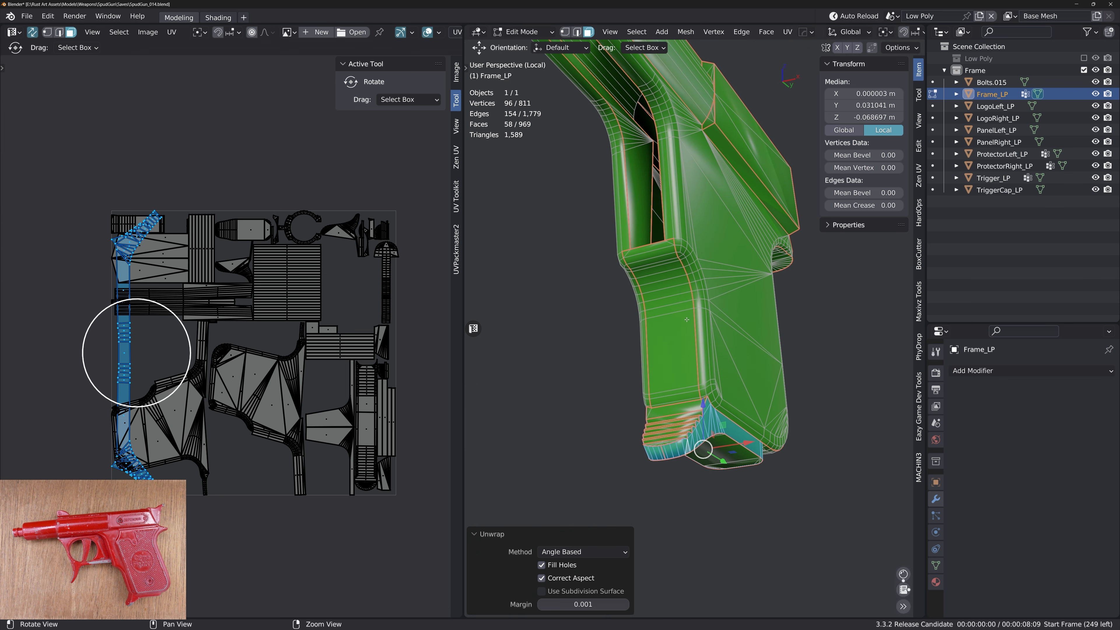
# Select all UV islands and average their scale
pyautogui.keyDown('alt'); pyautogui.moveTo(243, 379); pyautogui.dragTo(255, 380, button='middle'); pyautogui.keyUp('alt')
pyautogui.keyDown('alt'); pyautogui.moveTo(255, 380); pyautogui.dragTo(282, 377, button='right'); pyautogui.keyUp('alt')
pyautogui.hotkey('ctrl', 'a')
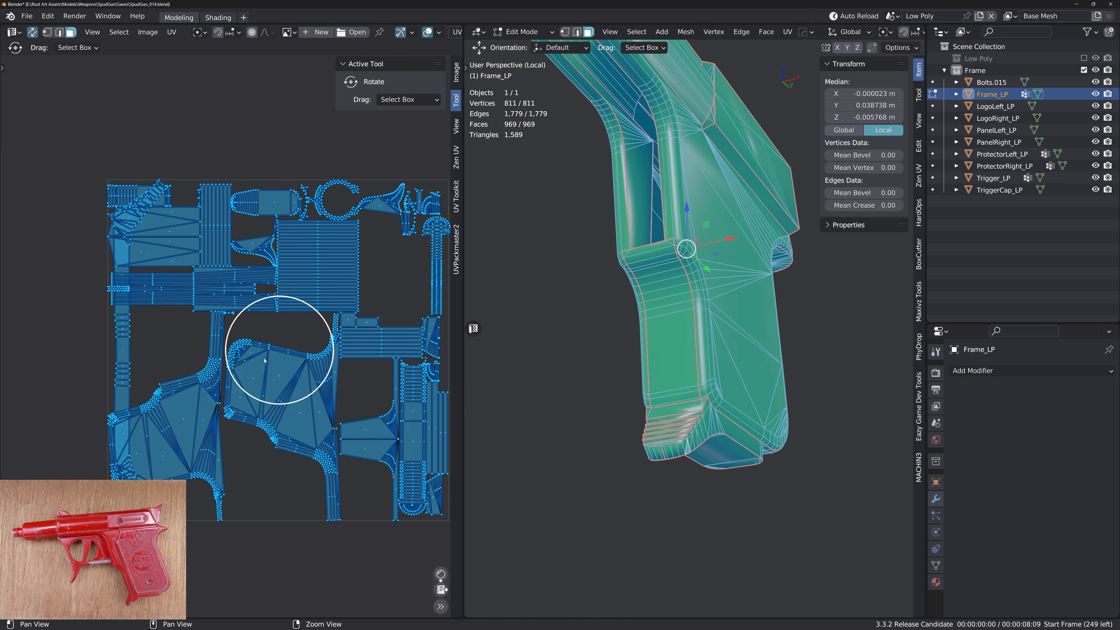
pyautogui.keyDown('alt'); pyautogui.moveTo(321, 328); pyautogui.dragTo(274, 347, button='middle'); pyautogui.keyUp('alt')
pyautogui.keyDown('alt'); pyautogui.moveTo(274, 347); pyautogui.dragTo(289, 344, button='right'); pyautogui.keyUp('alt')
# Check the striped rectangular, C-shaped muzzle and fan-shaped UV islands with trial moves
pyautogui.doubleClick(279, 294)
pyautogui.press('g')
pyautogui.rightClick(281, 287)
pyautogui.doubleClick(275, 212)
pyautogui.press('g')
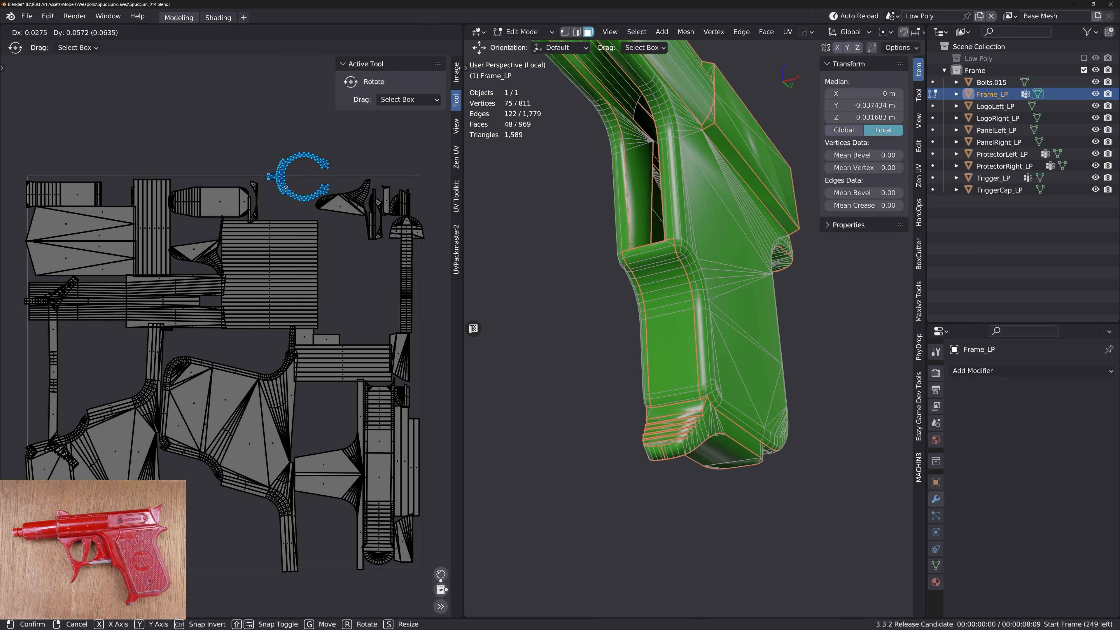
pyautogui.rightClick(279, 154)
pyautogui.keyDown('alt'); pyautogui.moveTo(357, 291); pyautogui.dragTo(316, 303, button='middle'); pyautogui.keyUp('alt')
pyautogui.keyDown('alt'); pyautogui.moveTo(315, 303); pyautogui.dragTo(310, 194, button='right'); pyautogui.keyUp('alt')
pyautogui.doubleClick(307, 171)
pyautogui.press('g')
pyautogui.rightClick(301, 171)
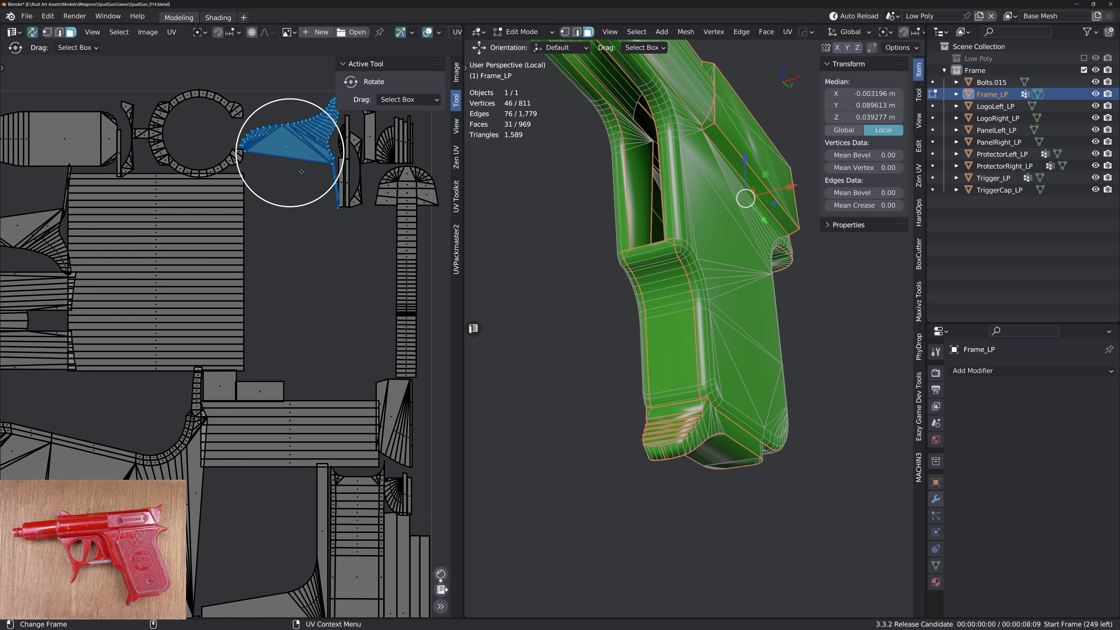
# Average the scale of all UV islands once more
pyautogui.keyDown('alt'); pyautogui.moveTo(320, 273); pyautogui.dragTo(328, 258, button='right'); pyautogui.keyUp('alt')
pyautogui.hotkey('ctrl', 'a')
pyautogui.keyDown('alt'); pyautogui.moveTo(327, 258); pyautogui.dragTo(415, 191, button='middle'); pyautogui.keyUp('alt')
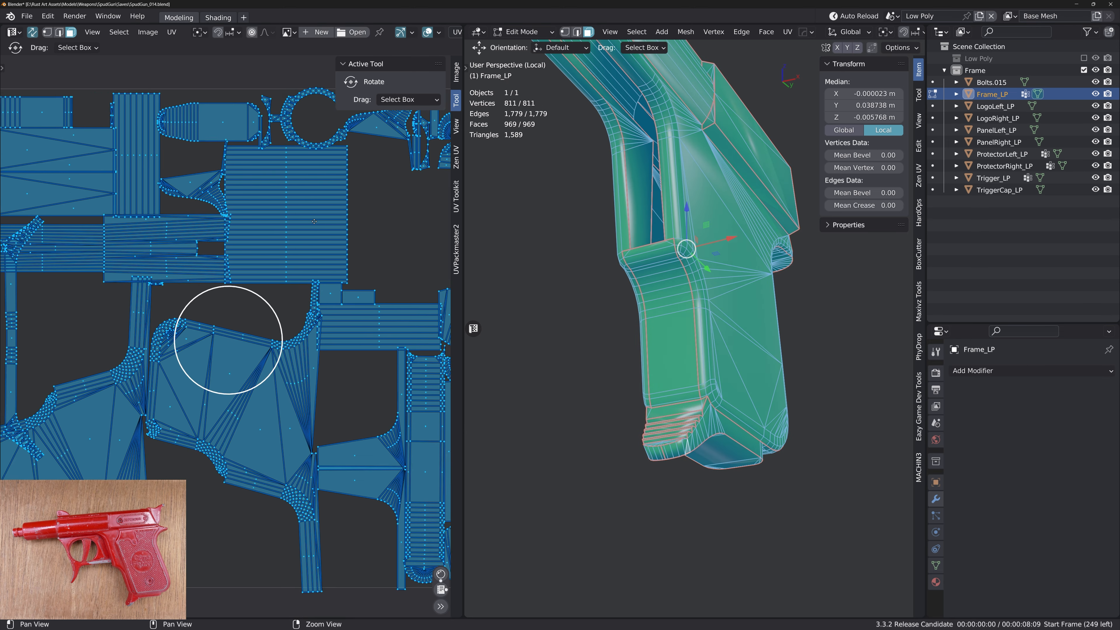
pyautogui.keyDown('alt'); pyautogui.moveTo(415, 191); pyautogui.dragTo(407, 195, button='right'); pyautogui.keyUp('alt')
# Move the slide-top UV island, including the overlapping front-sight strip, partly out past the left edge of the UV square
pyautogui.keyDown('alt'); pyautogui.moveTo(199, 253); pyautogui.dragTo(328, 271, button='middle'); pyautogui.keyUp('alt')
pyautogui.doubleClick(250, 242)
pyautogui.press('g')
pyautogui.rightClick(234, 239)
pyautogui.keyDown('alt'); pyautogui.moveTo(329, 272); pyautogui.dragTo(322, 298, button='right'); pyautogui.keyUp('alt')
pyautogui.press('g')
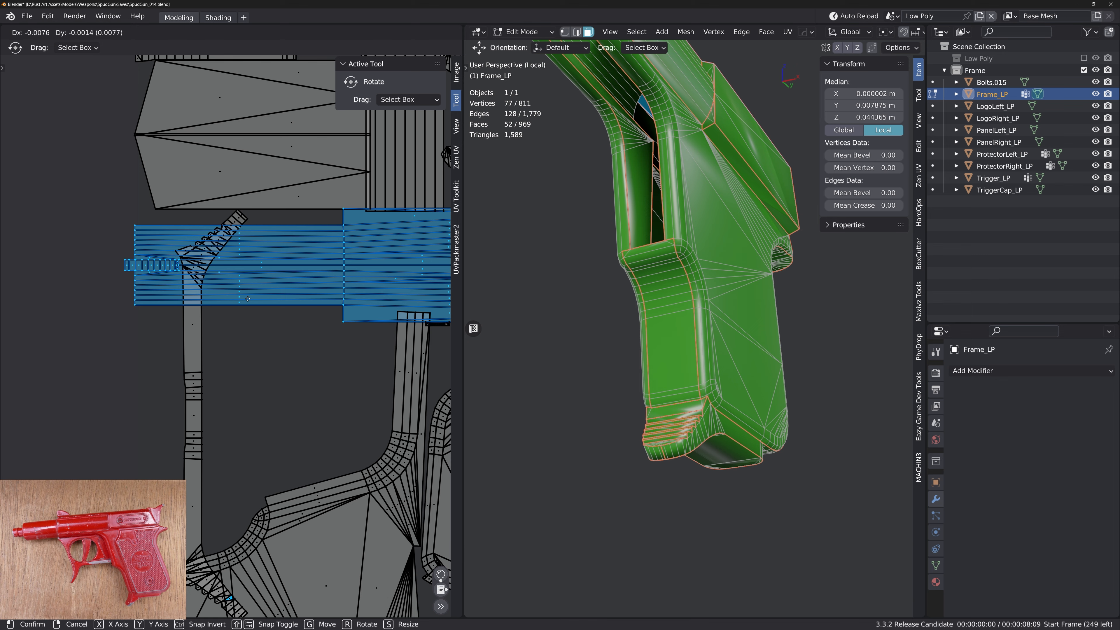
pyautogui.rightClick(78, 296)
pyautogui.keyDown('alt'); pyautogui.moveTo(89, 280); pyautogui.dragTo(192, 284, button='middle'); pyautogui.keyUp('alt')
pyautogui.press('g')
pyautogui.click(31, 281)
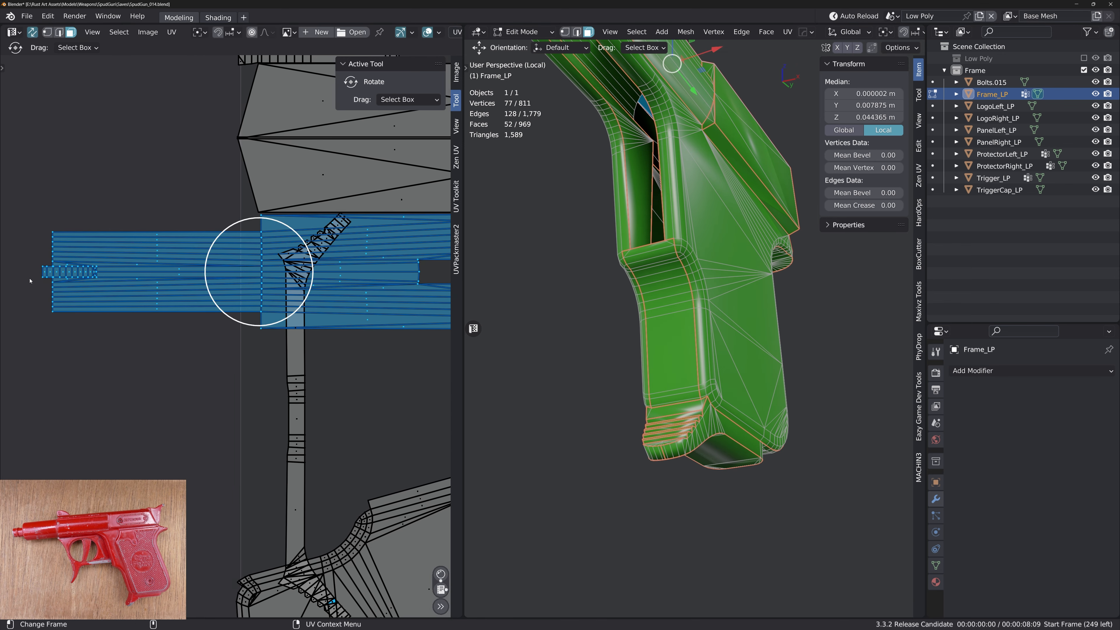
# Mark the two edges at the rear base of the front sight as a seam
pyautogui.keyDown('alt'); pyautogui.moveTo(729, 200); pyautogui.dragTo(756, 397, button='middle'); pyautogui.keyUp('alt')
pyautogui.keyDown('alt'); pyautogui.moveTo(757, 397); pyautogui.dragTo(752, 375, button='right'); pyautogui.keyUp('alt')
pyautogui.keyDown('alt'); pyautogui.moveTo(752, 375); pyautogui.dragTo(635, 391); pyautogui.keyUp('alt')
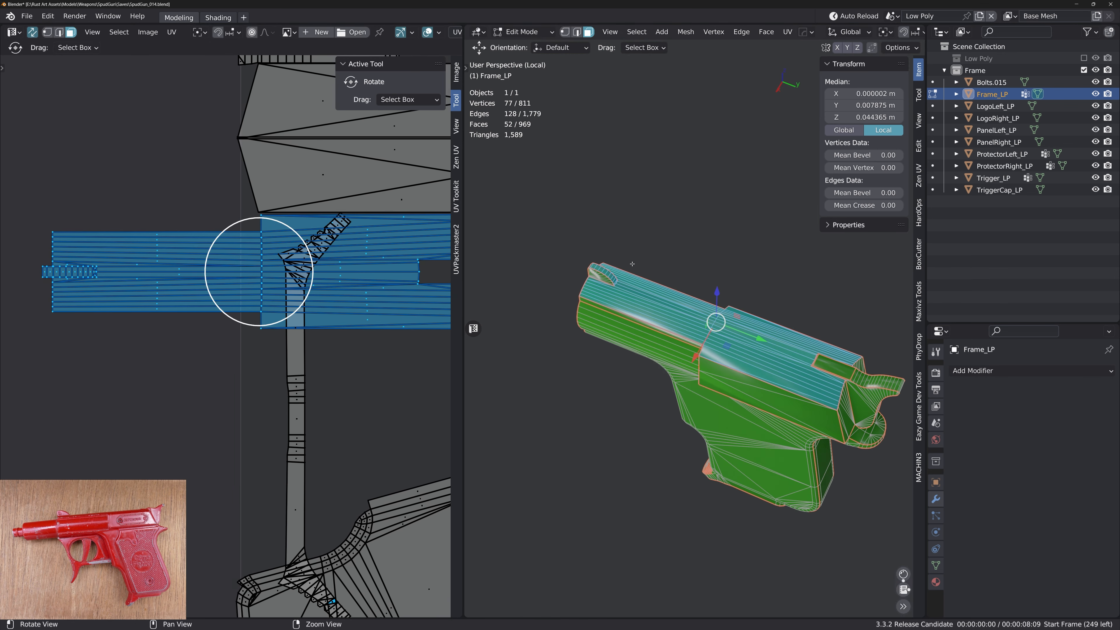
pyautogui.keyDown('alt'); pyautogui.moveTo(635, 391); pyautogui.dragTo(615, 303, button='right'); pyautogui.keyUp('alt')
pyautogui.press('2')
pyautogui.click(534, 386)
pyautogui.keyDown('alt'); pyautogui.moveTo(616, 302); pyautogui.dragTo(723, 353); pyautogui.keyUp('alt')
pyautogui.keyDown('alt'); pyautogui.moveTo(723, 353); pyautogui.dragTo(639, 247, button='middle'); pyautogui.keyUp('alt')
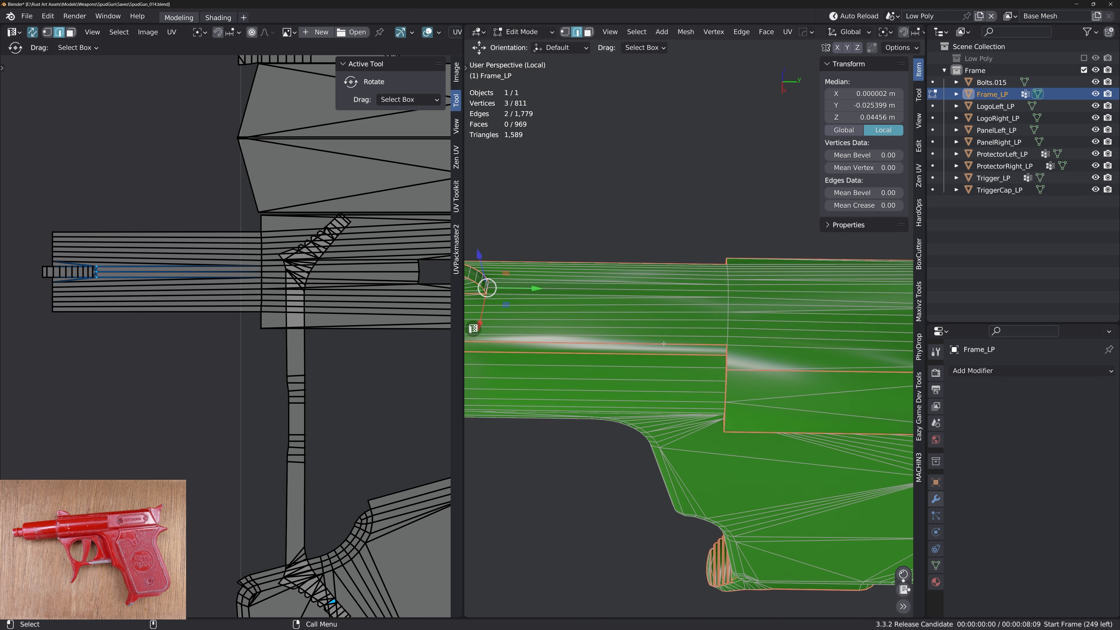
# Select the slide-top island and the front-sight strip separately and move them apart outside the UV square
pyautogui.press('3')
pyautogui.click(663, 316)
pyautogui.hotkey('ctrl', 'l')
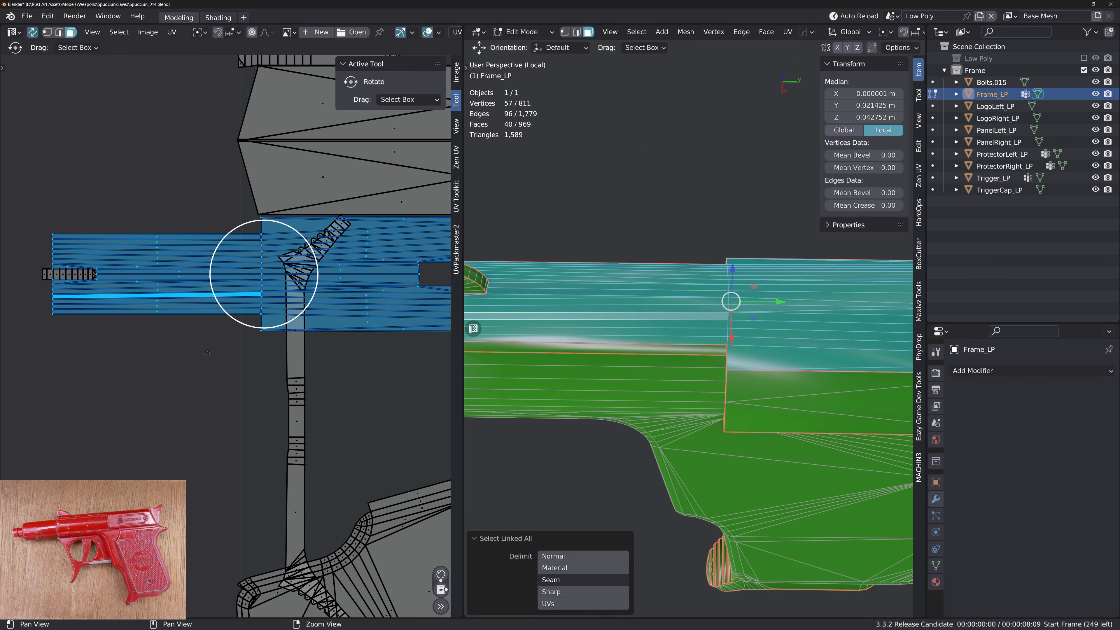
pyautogui.scroll(-3, 275, 370)
pyautogui.moveTo(244, 330); pyautogui.dragTo(103, 377)
pyautogui.click(144, 344)
pyautogui.hotkey('ctrl', 'l')
pyautogui.moveTo(144, 345); pyautogui.dragTo(147, 341)
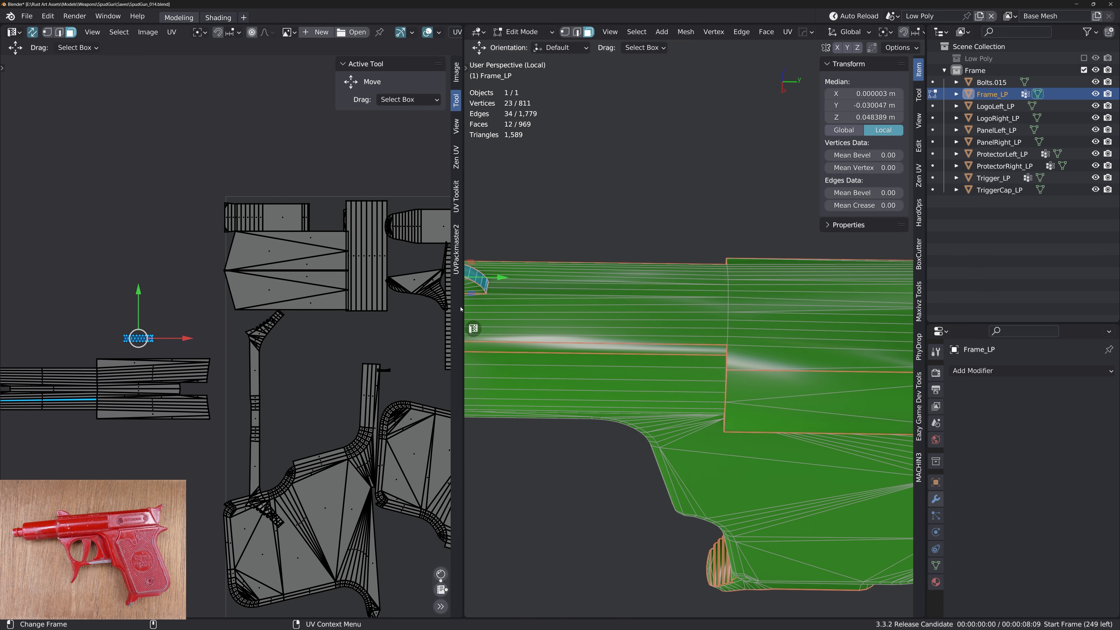
# Turn off UV sync selection and unwrap the selected front-sight faces again
pyautogui.keyDown('alt'); pyautogui.moveTo(605, 326); pyautogui.dragTo(529, 300); pyautogui.keyUp('alt')
pyautogui.keyDown('alt'); pyautogui.moveTo(529, 301); pyautogui.dragTo(666, 282, button='middle'); pyautogui.keyUp('alt')
pyautogui.keyDown('alt'); pyautogui.moveTo(666, 282); pyautogui.dragTo(653, 264); pyautogui.keyUp('alt')
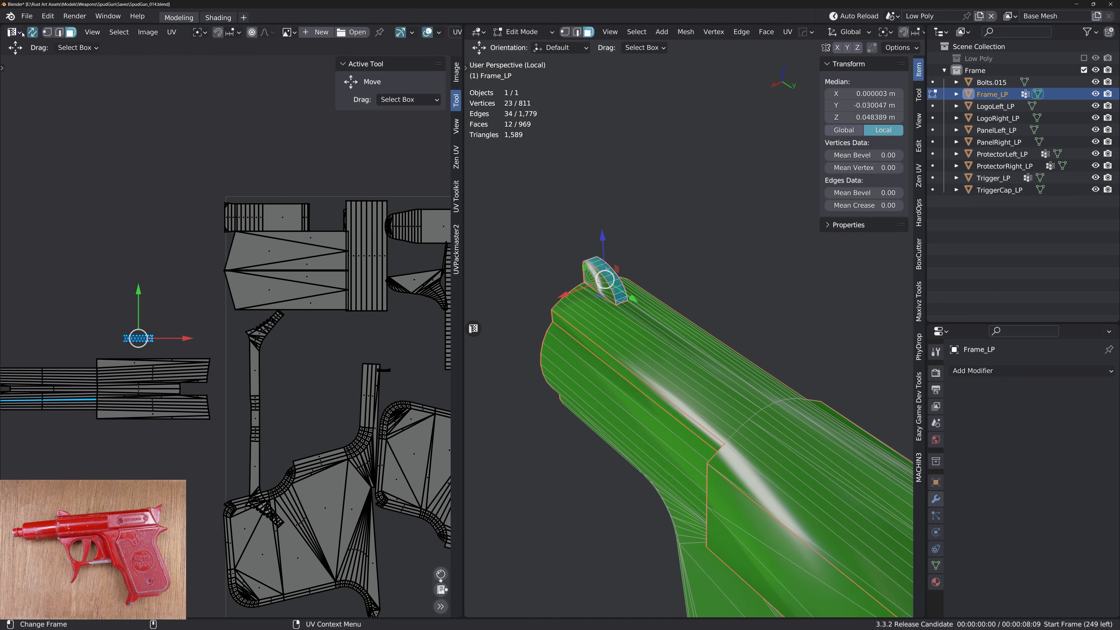
pyautogui.click(32, 32)
pyautogui.moveTo(622, 286); pyautogui.dragTo(662, 264, button='middle')
pyautogui.press('u')
pyautogui.press('u')
pyautogui.scroll(-4, 609, 306)
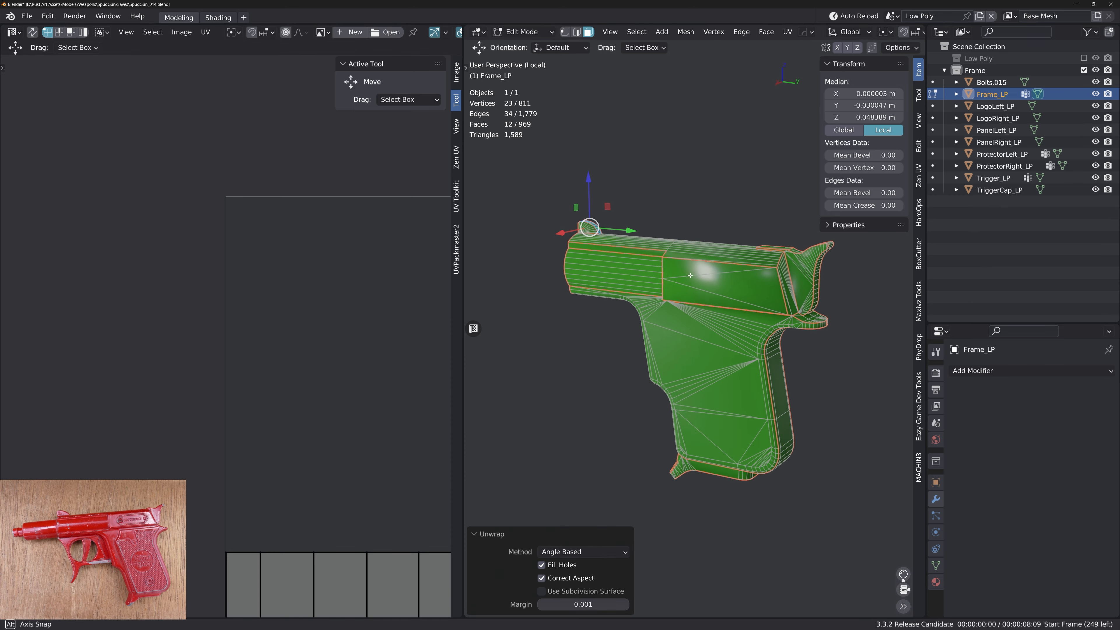
# Select the whole frame mesh and average the islands' scale to match the re-unwrapped front sight
pyautogui.press('a')
pyautogui.press('a')
pyautogui.hotkey('ctrl', 'a')
pyautogui.scroll(-3, 340, 360)
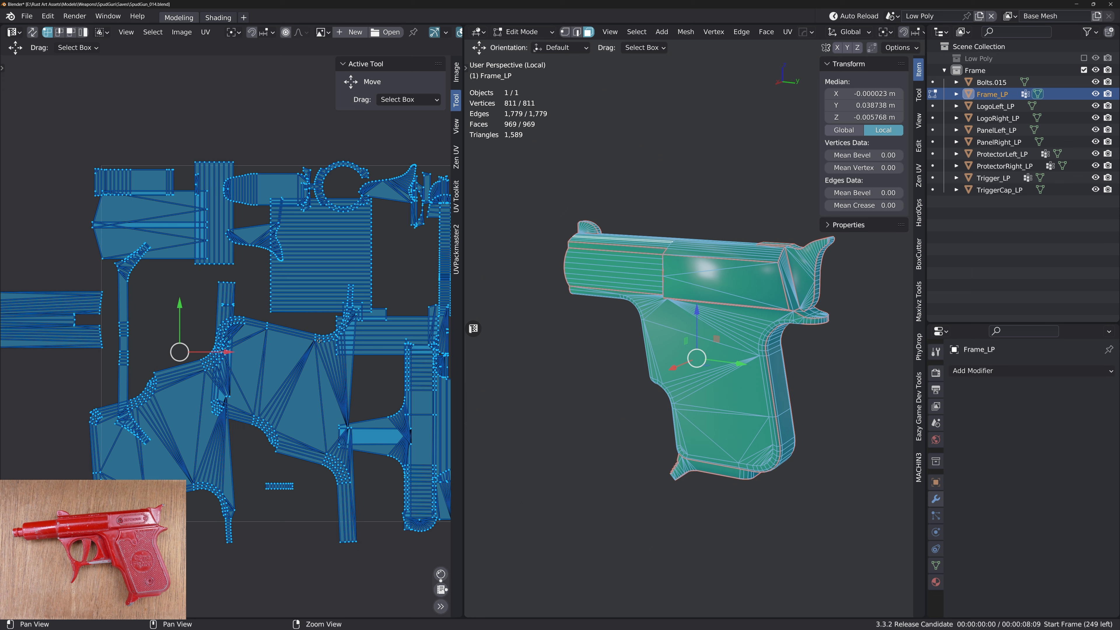
# Load the saved UVPackmaster2 options preset from the root folder of the Work (E:) drive
pyautogui.moveTo(352, 317); pyautogui.dragTo(308, 284, button='middle')
pyautogui.click(457, 240)
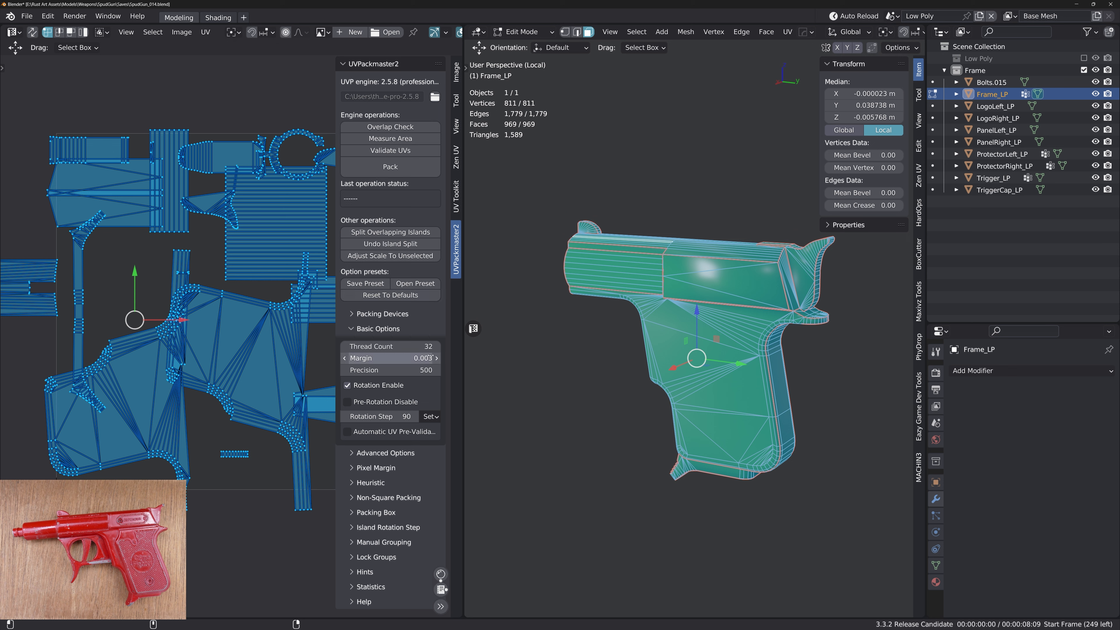
pyautogui.click(374, 483)
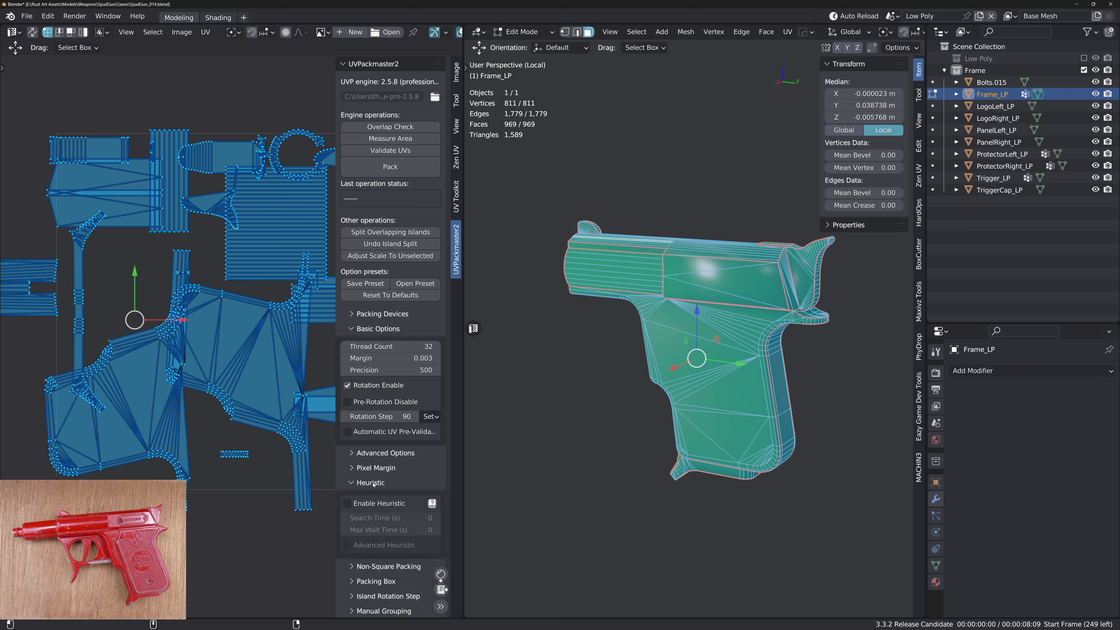
pyautogui.click(373, 483)
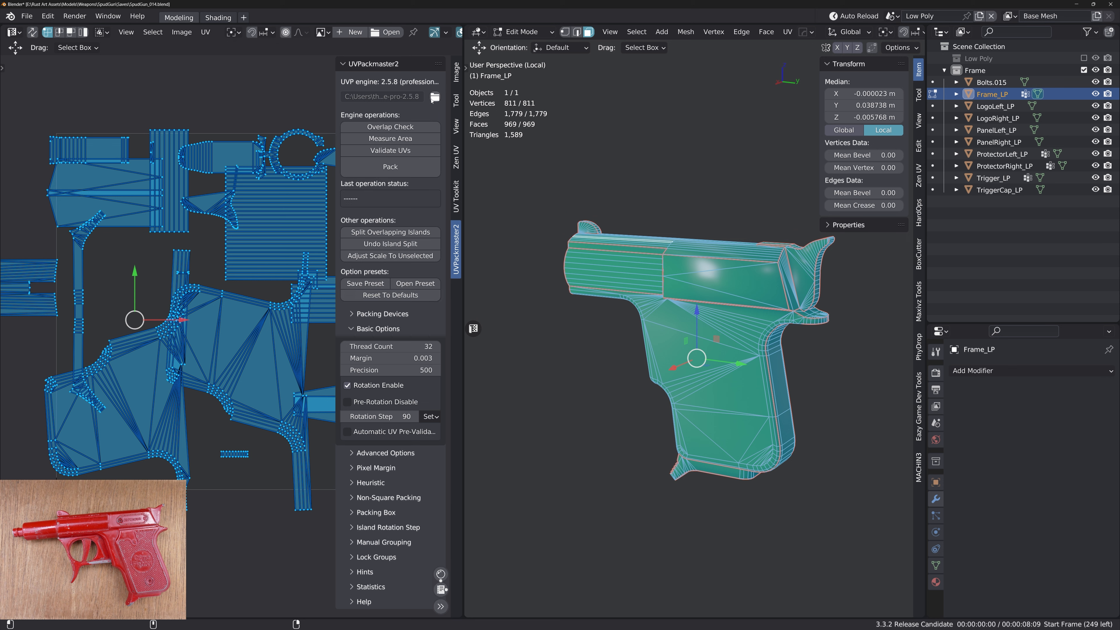
pyautogui.click(415, 283)
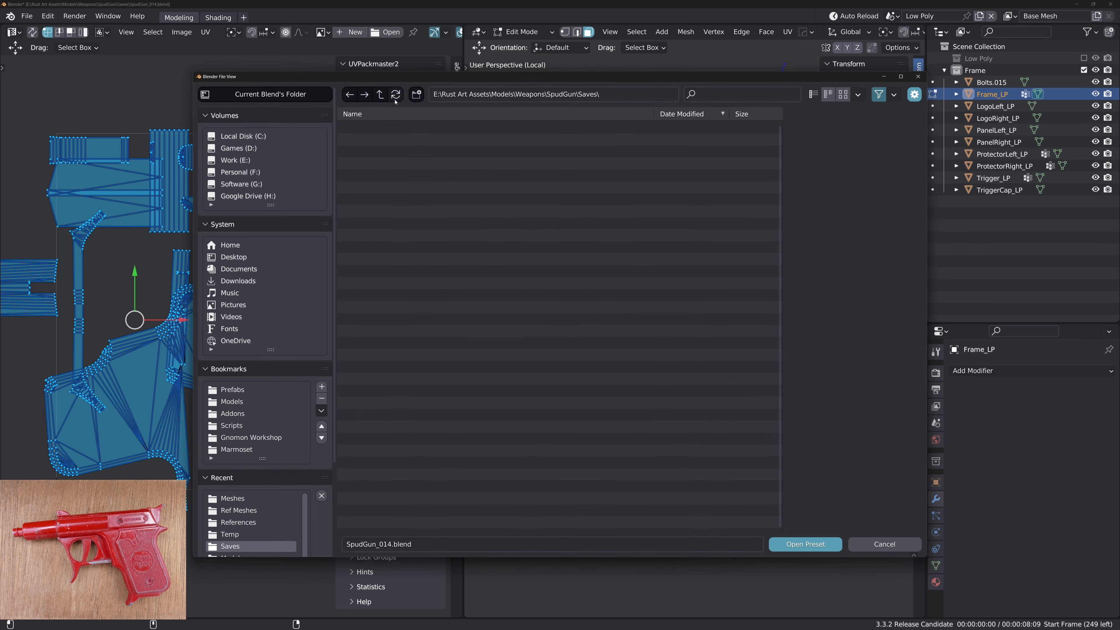
pyautogui.click(382, 96)
pyautogui.click(383, 96)
pyautogui.click(384, 97)
pyautogui.click(383, 97)
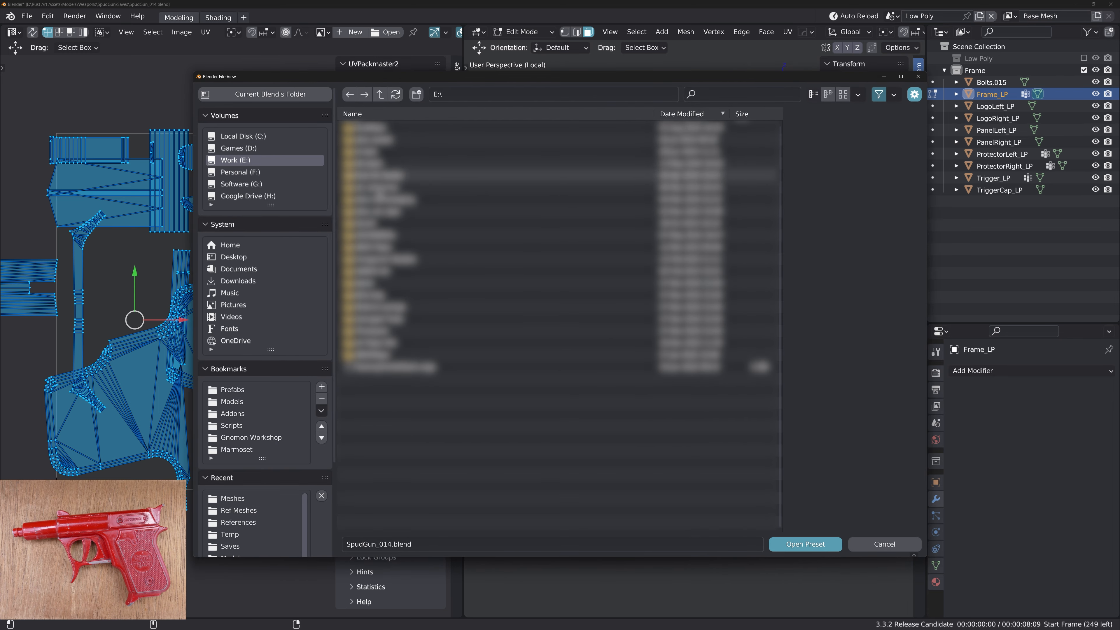
pyautogui.doubleClick(403, 370)
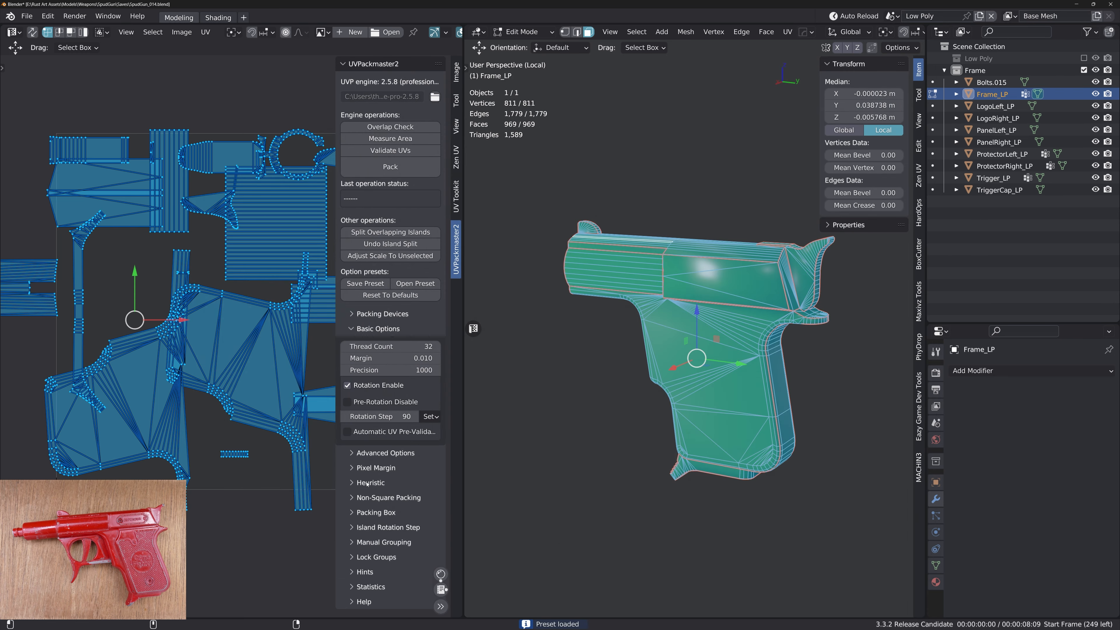
# Turn on Pre-Rotation Disable, pack the frame's UV islands with the 60-second heuristic search, and stop the search early to apply its result
pyautogui.click(367, 483)
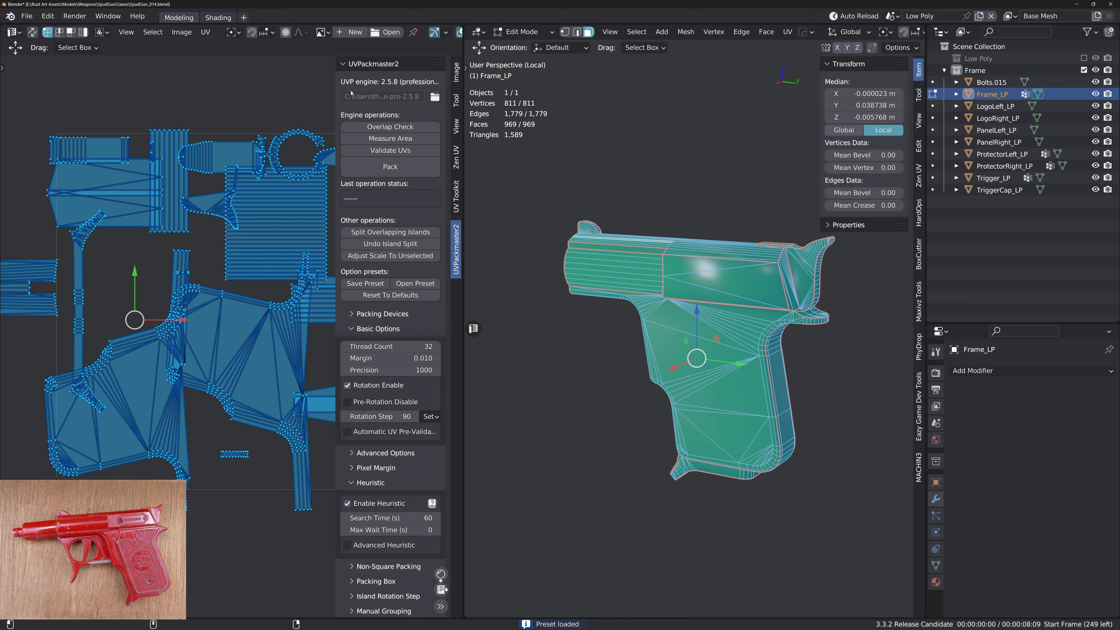
pyautogui.press('n')
pyautogui.press('n')
pyautogui.click(391, 166)
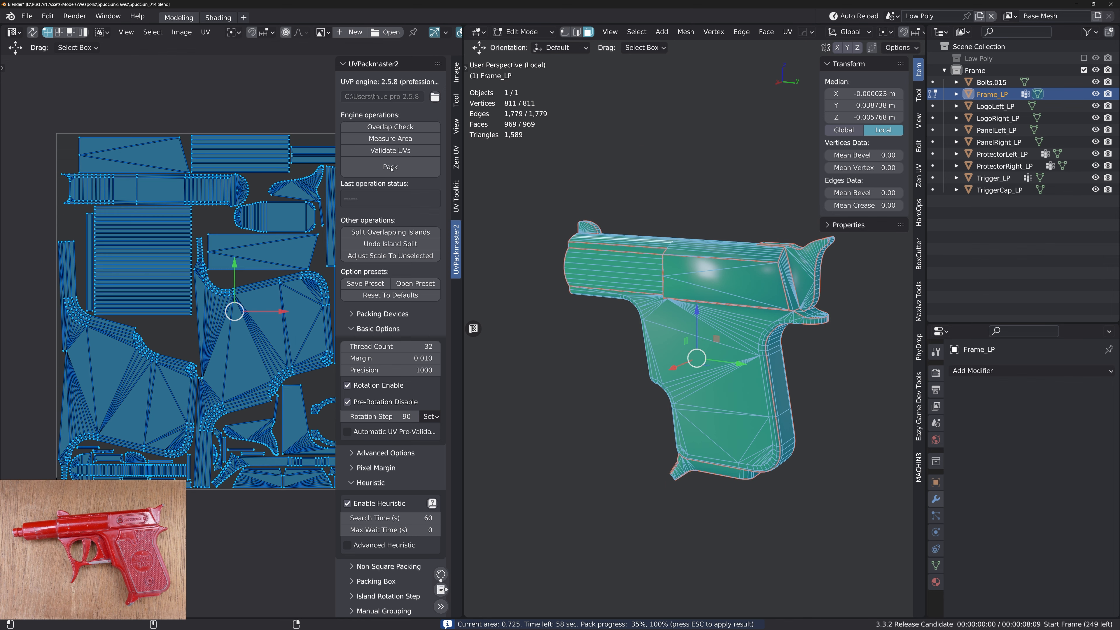
pyautogui.press('Escape')
pyautogui.moveTo(294, 306); pyautogui.dragTo(217, 303, button='middle')
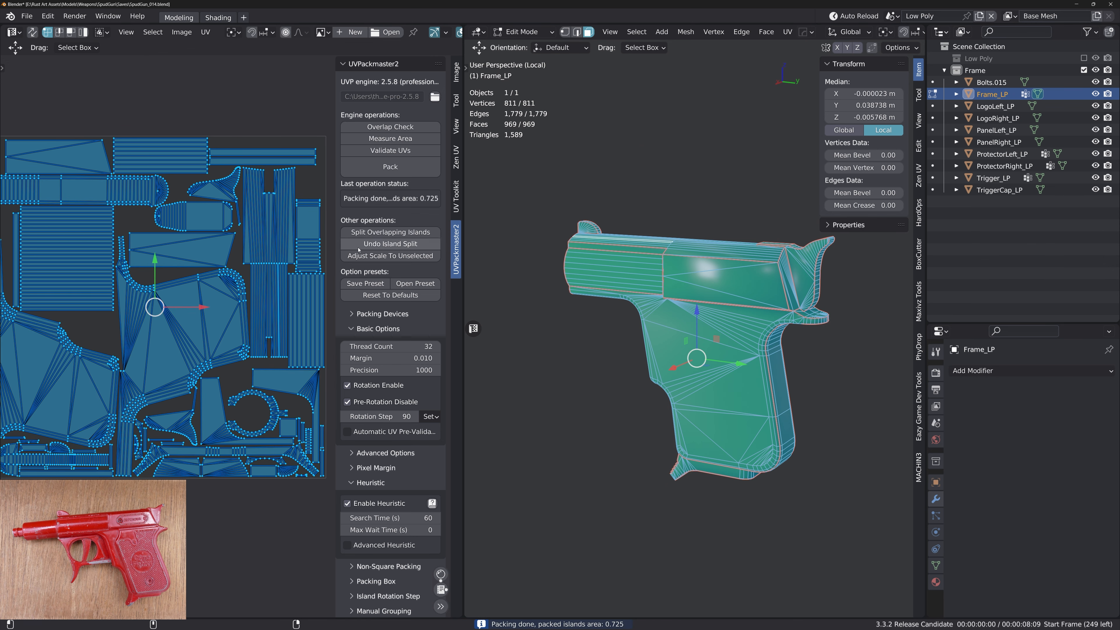
pyautogui.moveTo(335, 235)
pyautogui.mouseDown()
pyautogui.moveTo(378, 235)
pyautogui.moveTo(345, 234)
pyautogui.mouseUp()
pyautogui.press('n')
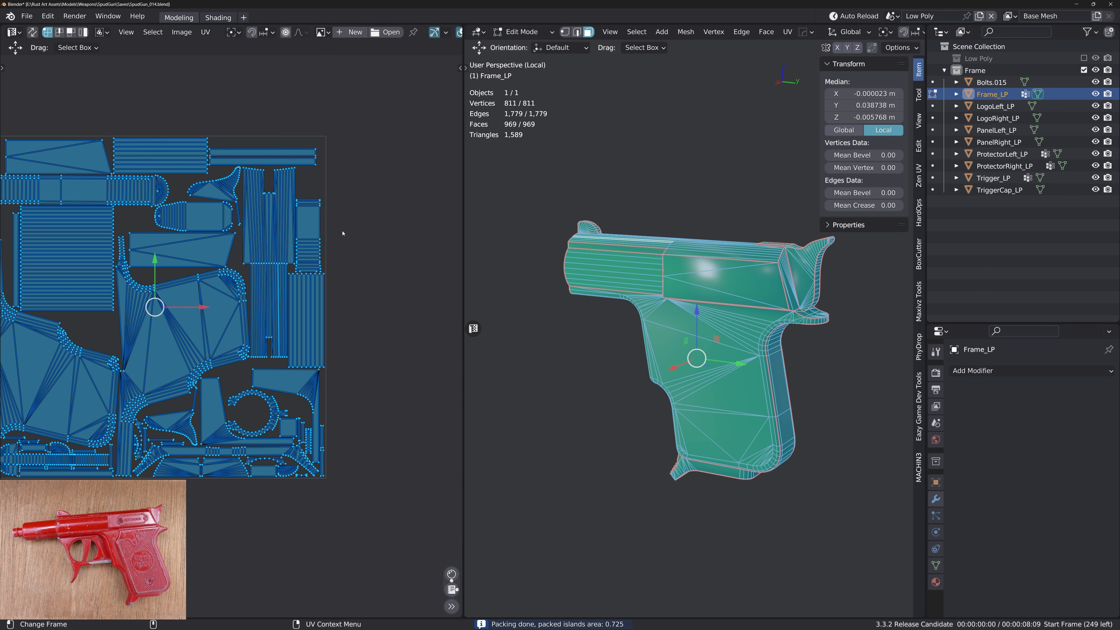
# Apply the 2048x2048 checker texture to the frame and inspect it on the model from the side
pyautogui.keyDown('alt'); pyautogui.moveTo(233, 297); pyautogui.dragTo(310, 288, button='middle'); pyautogui.keyUp('alt')
pyautogui.keyDown('alt'); pyautogui.moveTo(310, 288); pyautogui.dragTo(314, 287, button='right'); pyautogui.keyUp('alt')
pyautogui.scroll(2, 311, 288)
pyautogui.press('q')
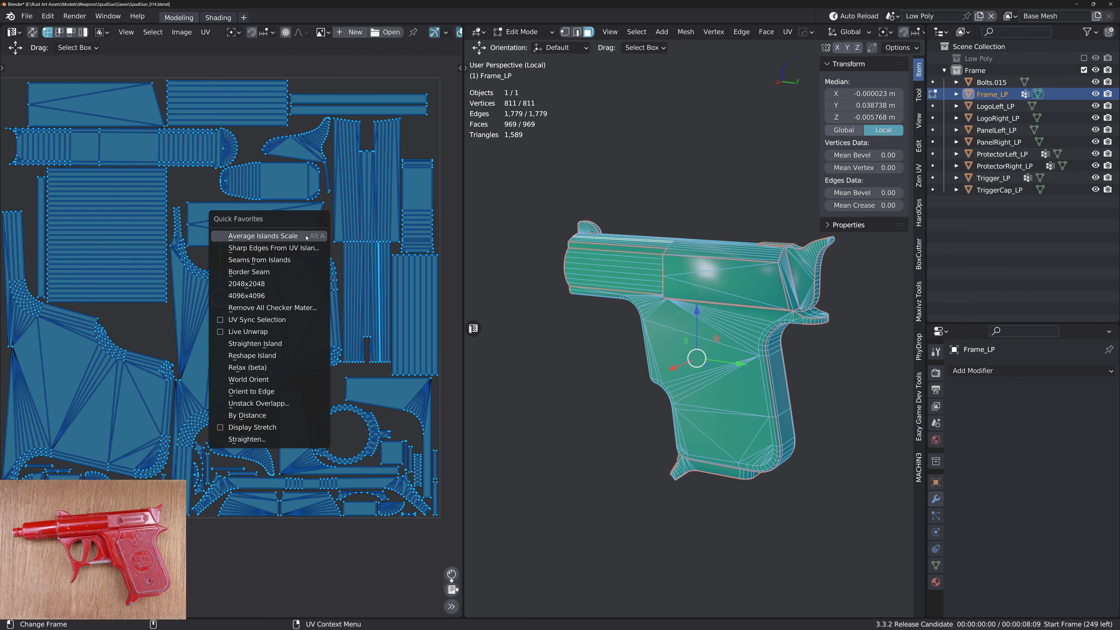
pyautogui.click(247, 295)
pyautogui.keyDown('alt'); pyautogui.moveTo(706, 335); pyautogui.dragTo(729, 328, button='middle'); pyautogui.keyUp('alt')
pyautogui.press('q')
pyautogui.click(212, 276)
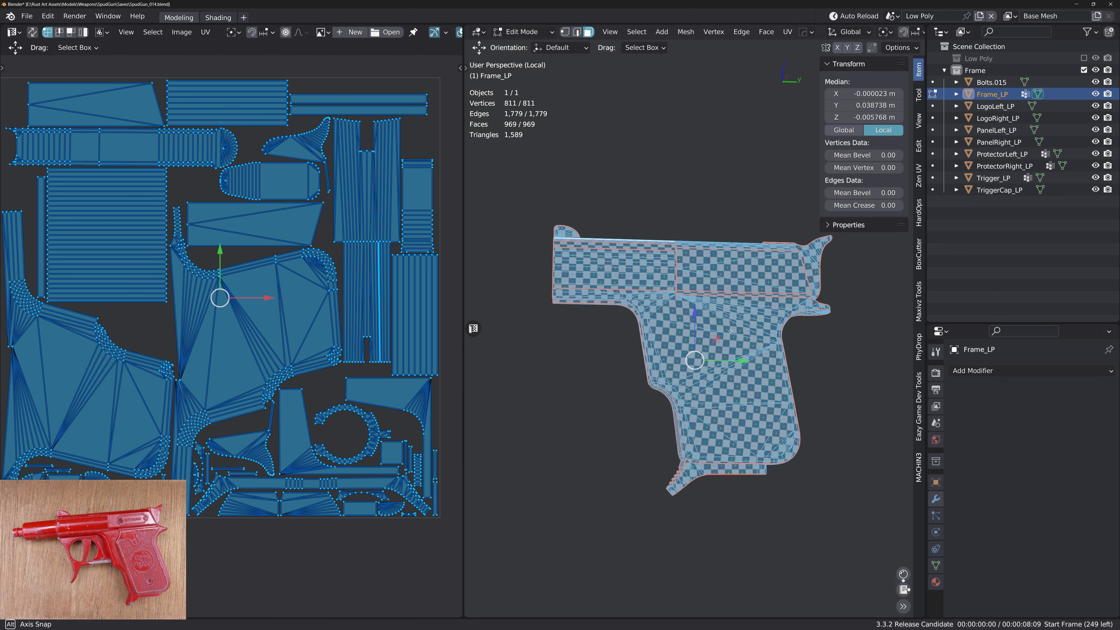
pyautogui.moveTo(682, 360); pyautogui.dragTo(759, 419, button='middle')
# Set the frame's sharp edges from its UV islands, return to Object Mode and save the file
pyautogui.press('q')
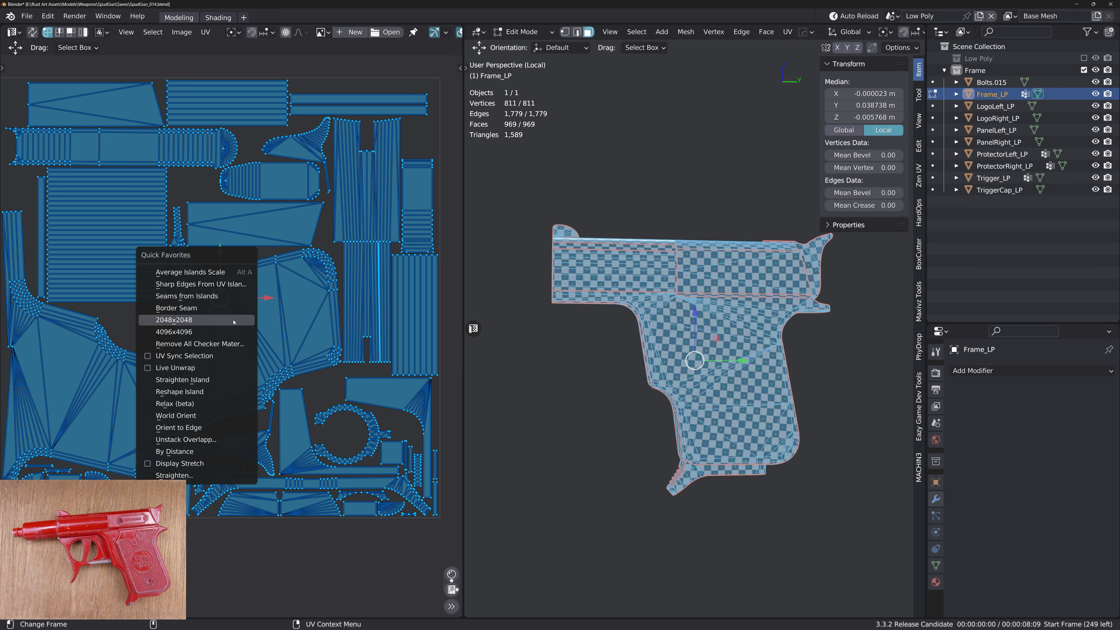
pyautogui.click(234, 289)
pyautogui.moveTo(745, 339); pyautogui.dragTo(704, 352, button='middle')
pyautogui.press('Tab')
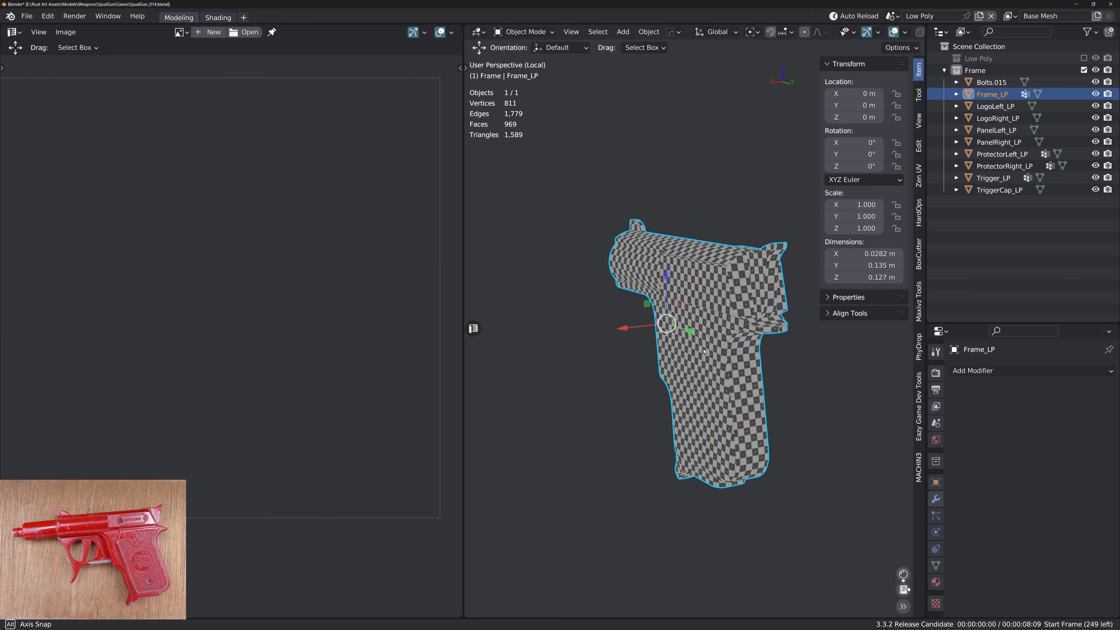
pyautogui.keyDown('alt'); pyautogui.moveTo(704, 352); pyautogui.dragTo(707, 378); pyautogui.keyUp('alt')
pyautogui.hotkey('ctrl', 's')
pyautogui.click(639, 338)
pyautogui.keyDown('alt'); pyautogui.moveTo(644, 353); pyautogui.dragTo(661, 384, button='right'); pyautogui.keyUp('alt')
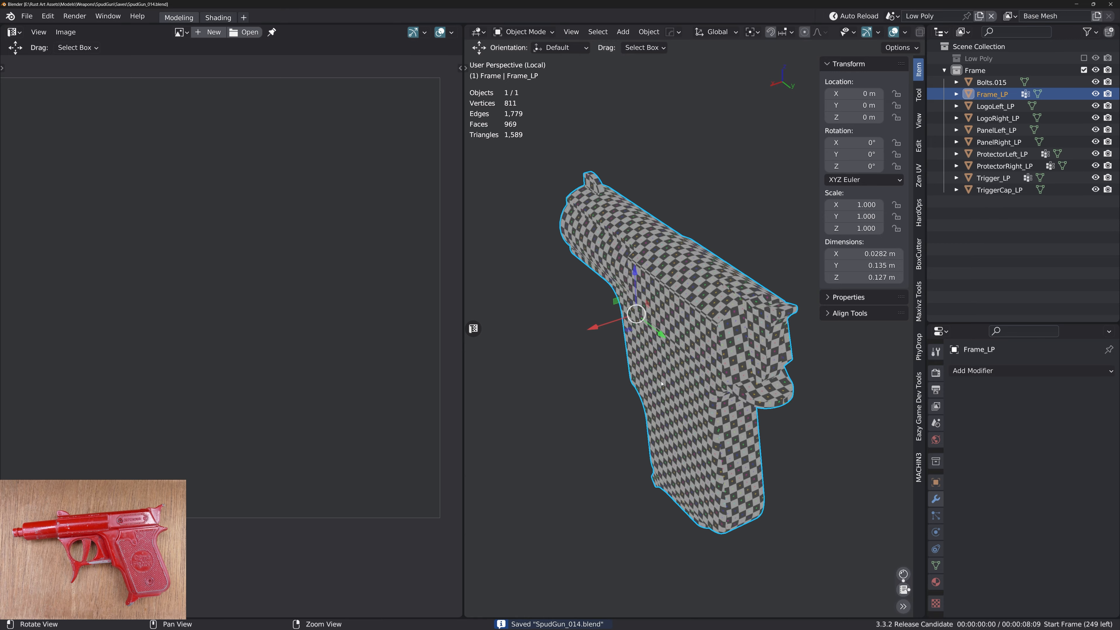
# Leave the frame's local view, isolate Trigger_LP in its own local view and enter Edit Mode
pyautogui.press('KP_Divide')
pyautogui.moveTo(662, 384); pyautogui.dragTo(645, 365, button='middle')
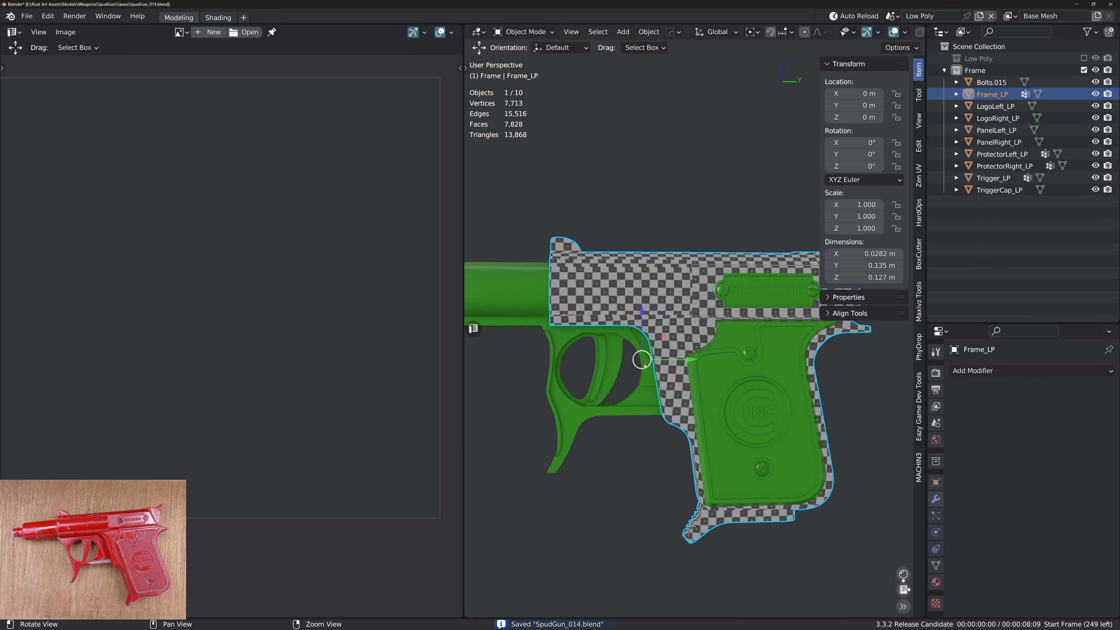
pyautogui.moveTo(662, 385)
pyautogui.keyDown('alt'); pyautogui.mouseDown()
pyautogui.moveTo(769, 380)
pyautogui.moveTo(662, 383)
pyautogui.mouseUp(); pyautogui.keyUp('alt')
pyautogui.click(542, 314)
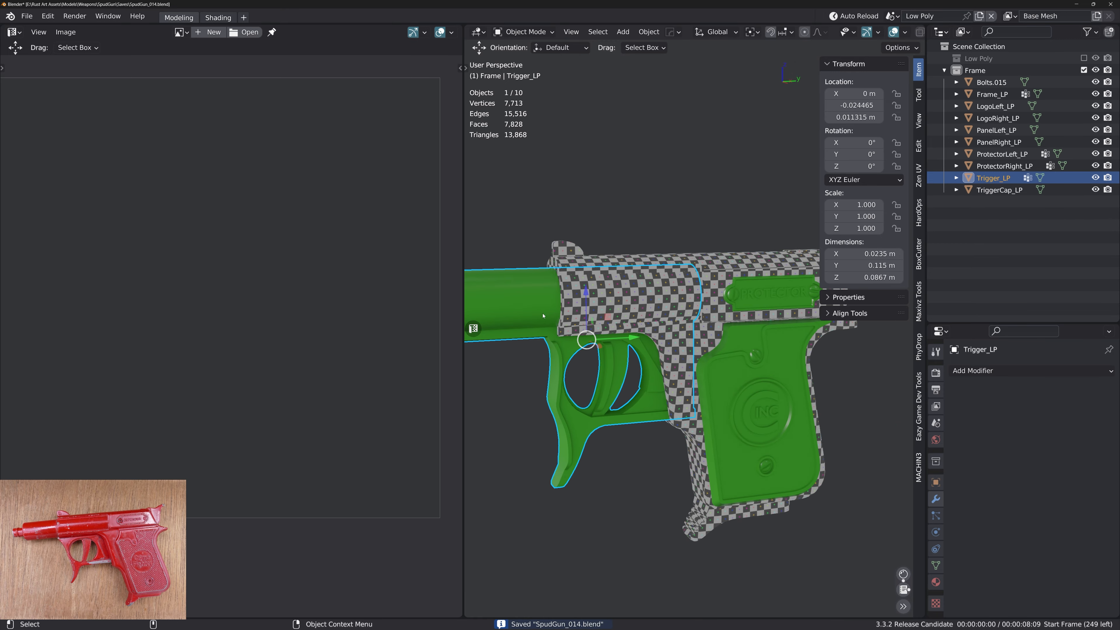
pyautogui.keyDown('alt'); pyautogui.moveTo(552, 316); pyautogui.dragTo(643, 343, button='middle'); pyautogui.keyUp('alt')
pyautogui.keyDown('alt'); pyautogui.moveTo(643, 343); pyautogui.dragTo(667, 348); pyautogui.keyUp('alt')
pyautogui.press('KP_Divide')
pyautogui.moveTo(667, 348); pyautogui.dragTo(679, 309, button='middle')
pyautogui.press('Tab')
pyautogui.click(698, 311)
pyautogui.hotkey('ctrl', 'shift', 'alt', 'f')
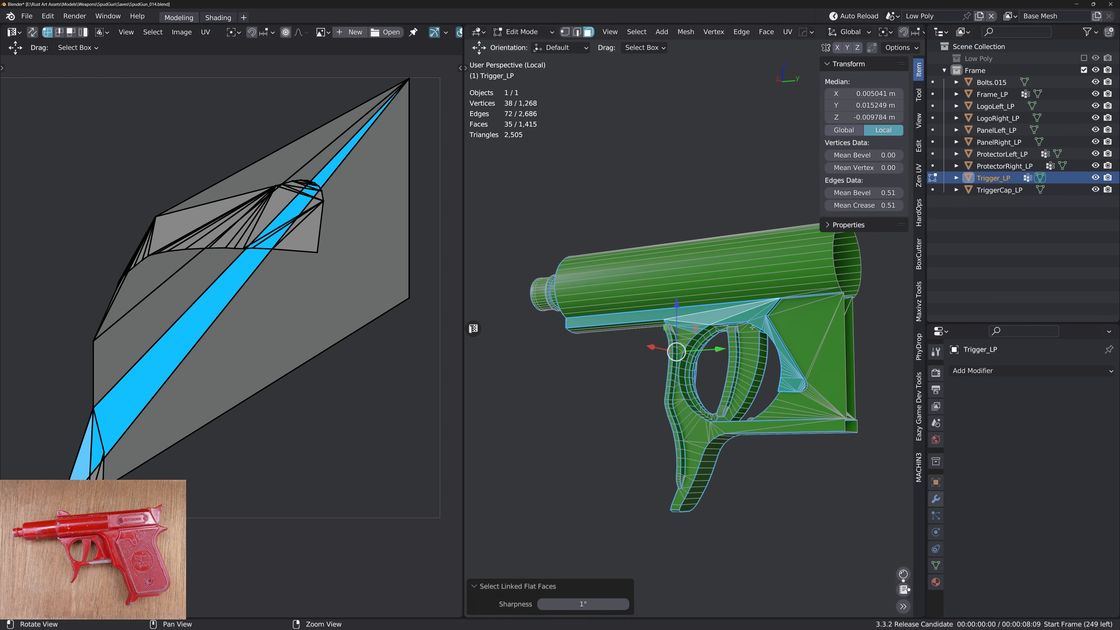
pyautogui.hotkey('alt', 'b')
pyautogui.press('Tab')
pyautogui.press('Tab')
pyautogui.press('3')
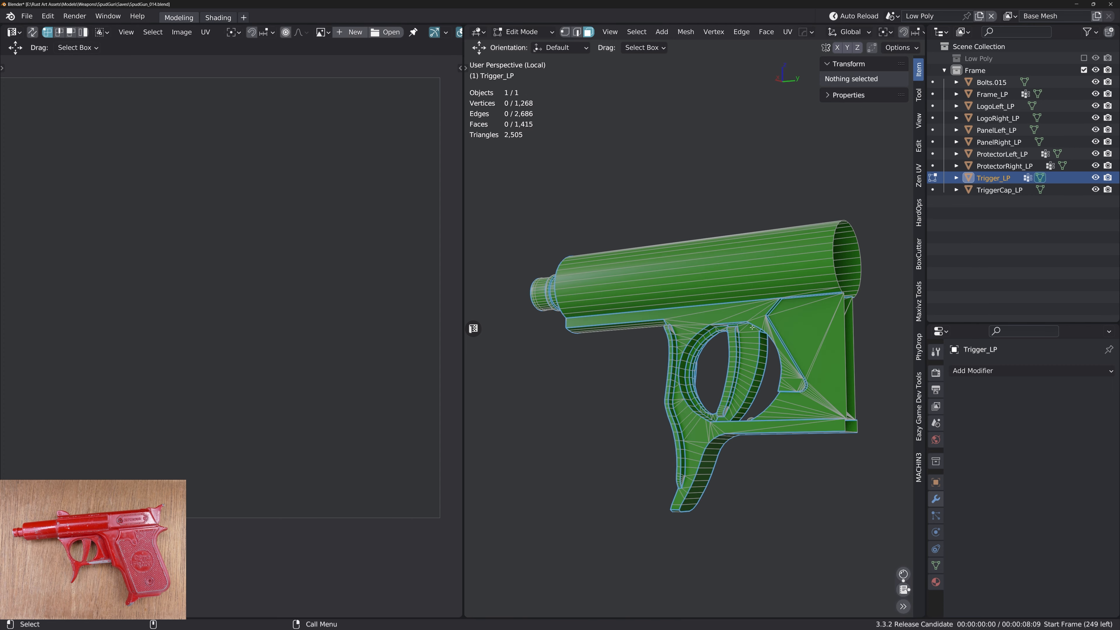
# Select the whole trigger mesh and clear its existing edge marks with the HardOps Mark operation
pyautogui.press('a')
pyautogui.click(815, 369)
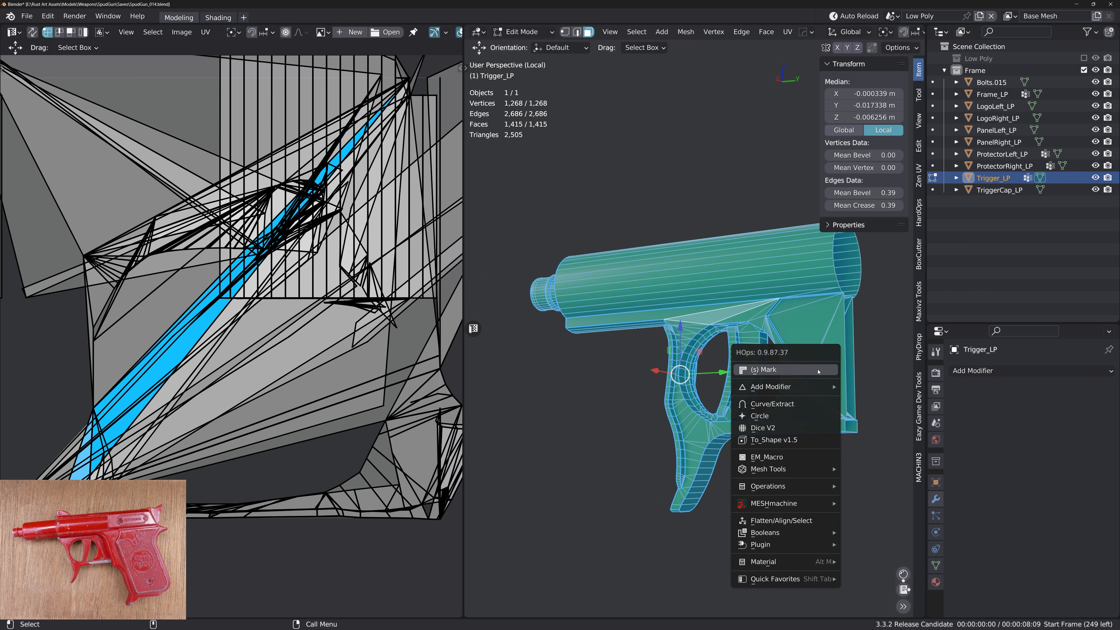
pyautogui.click(818, 371)
# Select the linked flat side faces below the barrel at 1° sharpness and mark their boundary edges as a seam
pyautogui.keyDown('ctrl'); pyautogui.moveTo(801, 320); pyautogui.dragTo(787, 298, button='middle'); pyautogui.keyUp('ctrl')
pyautogui.click(736, 321)
pyautogui.hotkey('ctrl', 'shift', 'alt', 'f')
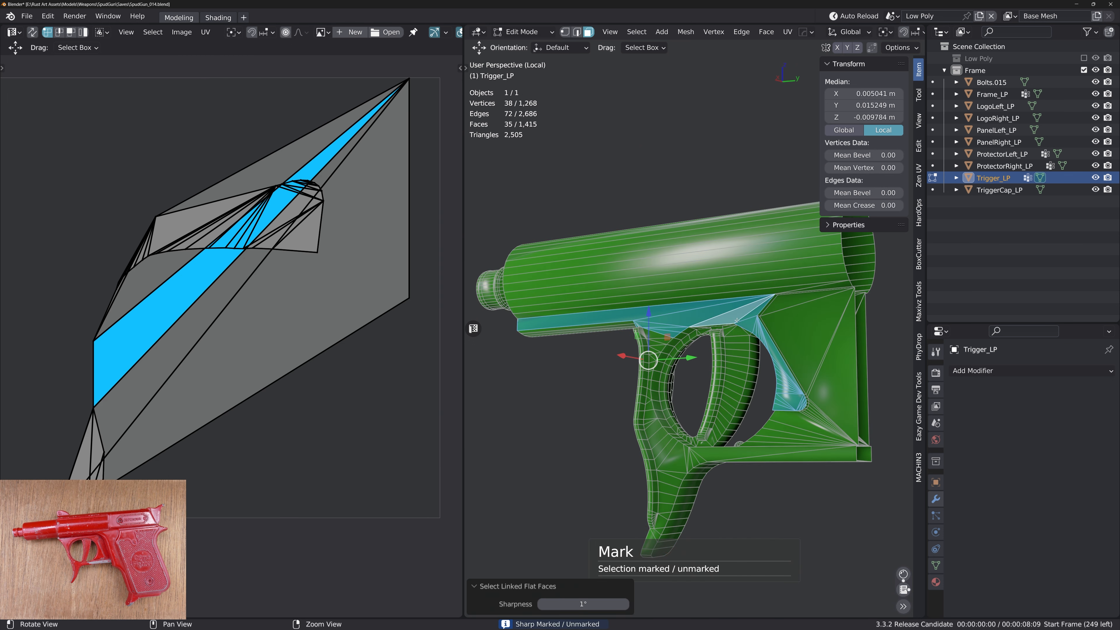
pyautogui.hotkey('alt', 'b')
pyautogui.keyDown('alt'); pyautogui.moveTo(713, 353); pyautogui.dragTo(666, 348); pyautogui.keyUp('alt')
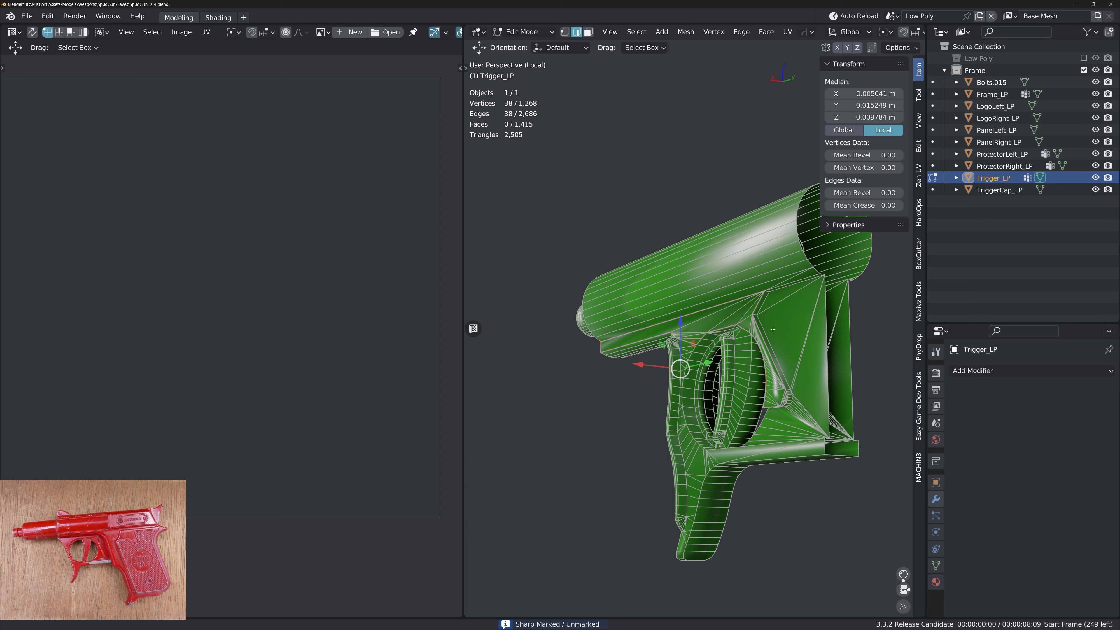
pyautogui.keyDown('alt'); pyautogui.moveTo(666, 349); pyautogui.dragTo(686, 295, button='right'); pyautogui.keyUp('alt')
# Select the narrow strip faces between the recessed side area and the rear panel and mark their boundary edges as seams
pyautogui.press('3')
pyautogui.click(655, 290)
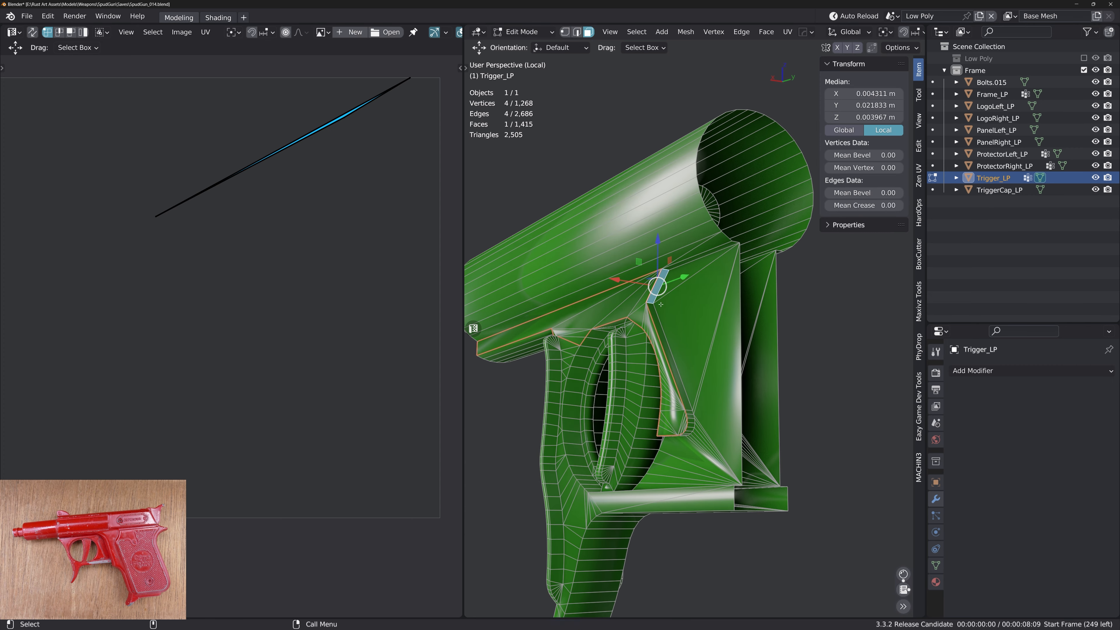
pyautogui.keyDown('alt'); pyautogui.moveTo(660, 321); pyautogui.dragTo(668, 397); pyautogui.keyUp('alt')
pyautogui.keyDown('ctrl'); pyautogui.click(669, 408); pyautogui.keyUp('ctrl')
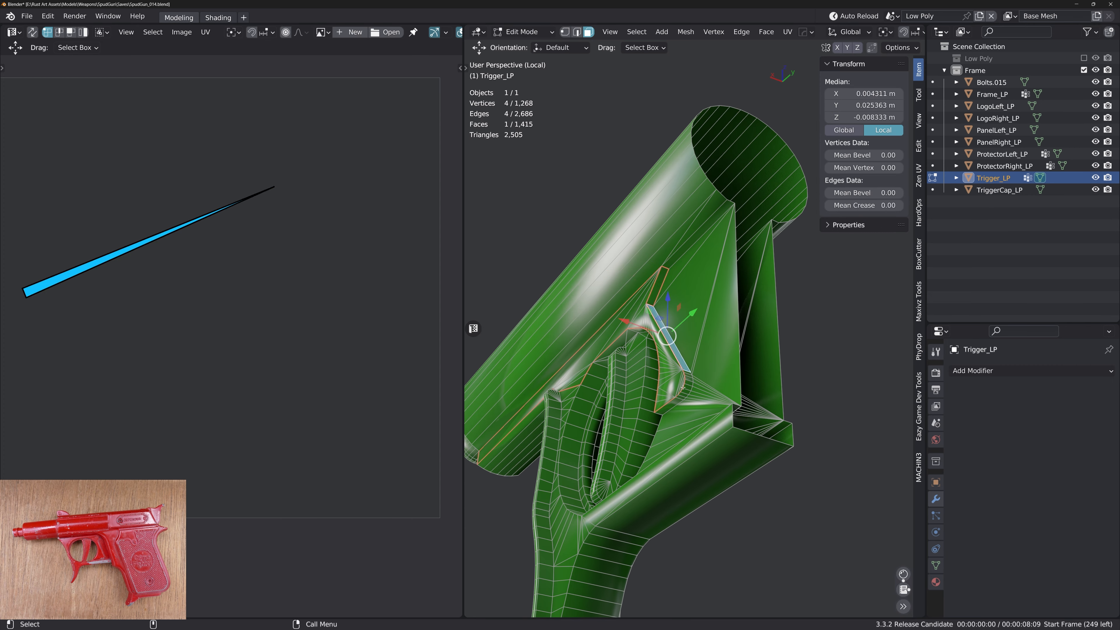
pyautogui.press('2')
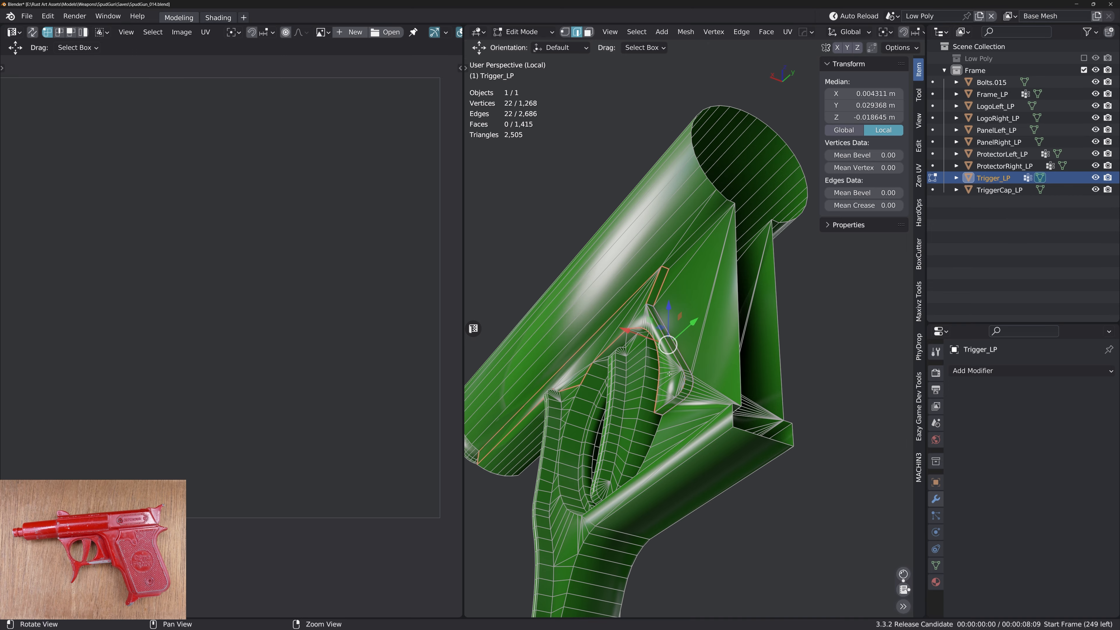
pyautogui.keyDown('alt'); pyautogui.moveTo(668, 375); pyautogui.dragTo(694, 339); pyautogui.keyUp('alt')
# Select the linked flat faces of the rear side panel at 1° sharpness and mark their boundary edges as a seam
pyautogui.press('3')
pyautogui.click(708, 337)
pyautogui.hotkey('shift', 'f')
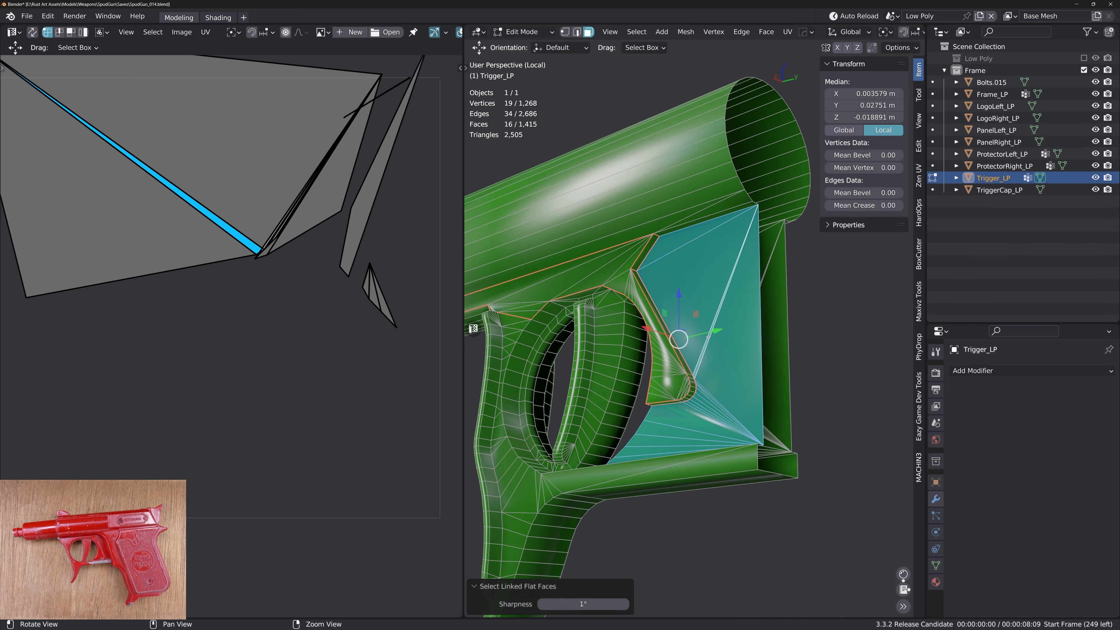
pyautogui.press('2')
pyautogui.keyDown('alt'); pyautogui.moveTo(687, 336); pyautogui.dragTo(739, 364); pyautogui.keyUp('alt')
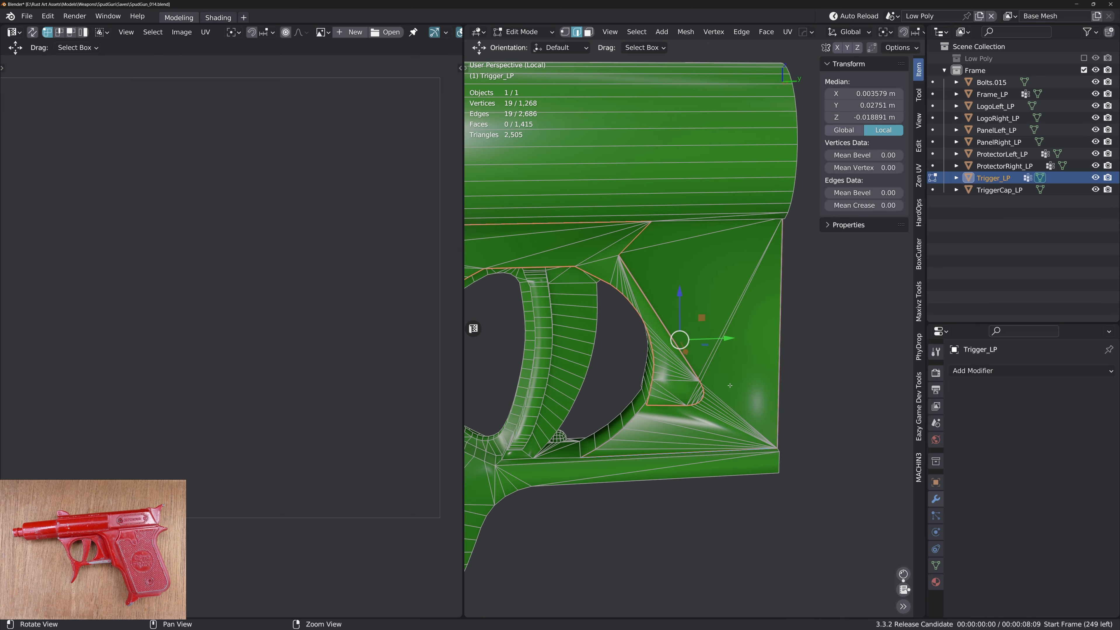
pyautogui.keyDown('alt'); pyautogui.moveTo(600, 413); pyautogui.dragTo(651, 392, button='middle'); pyautogui.keyUp('alt')
pyautogui.keyDown('alt'); pyautogui.moveTo(650, 392); pyautogui.dragTo(687, 402); pyautogui.keyUp('alt')
pyautogui.press('3')
pyautogui.keyDown('alt'); pyautogui.moveTo(637, 441); pyautogui.dragTo(584, 449); pyautogui.keyUp('alt')
pyautogui.click(568, 455)
pyautogui.hotkey('shift', 'f')
pyautogui.press('2')
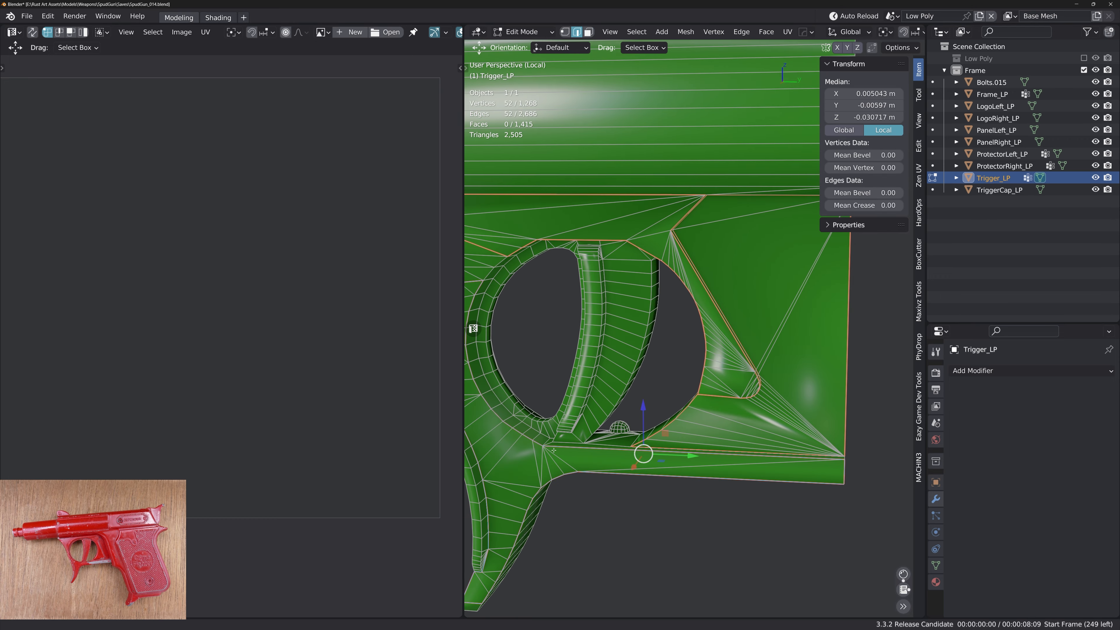
pyautogui.moveTo(554, 450); pyautogui.dragTo(633, 331, button='middle')
# Select the flat side faces below the barrel and down the trigger and lower bar together, and align them on the X axis
pyautogui.press('3')
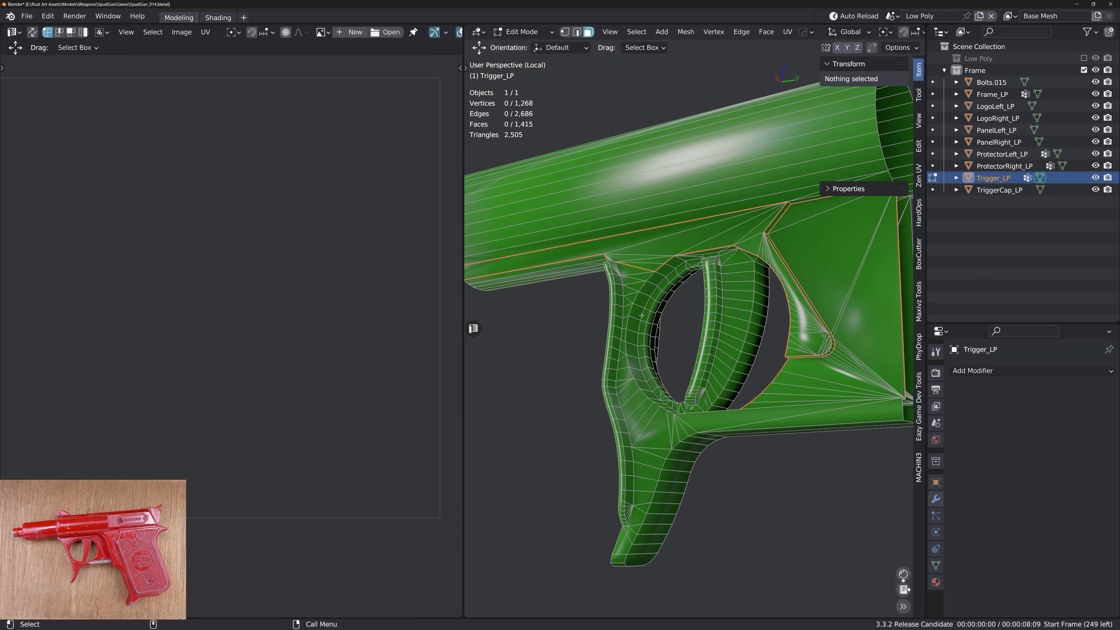
pyautogui.hotkey('ctrl', 'alt', 'shift', 'f')
pyautogui.click(649, 257)
pyautogui.hotkey('ctrl', 'alt', 'shift', 'f')
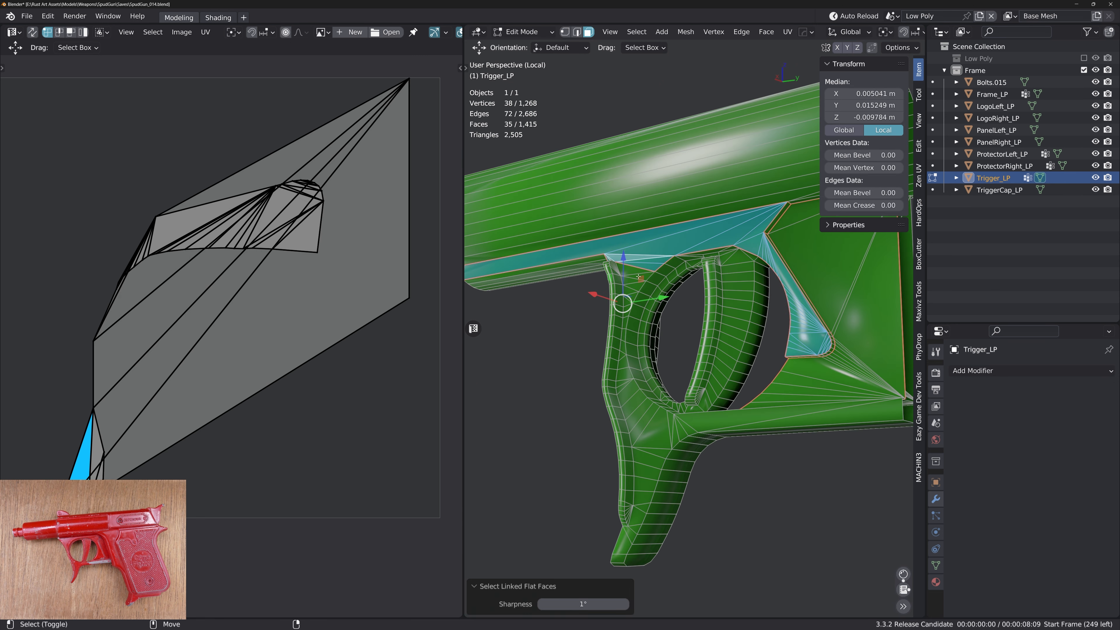
pyautogui.keyDown('shift'); pyautogui.click(638, 271); pyautogui.keyUp('shift')
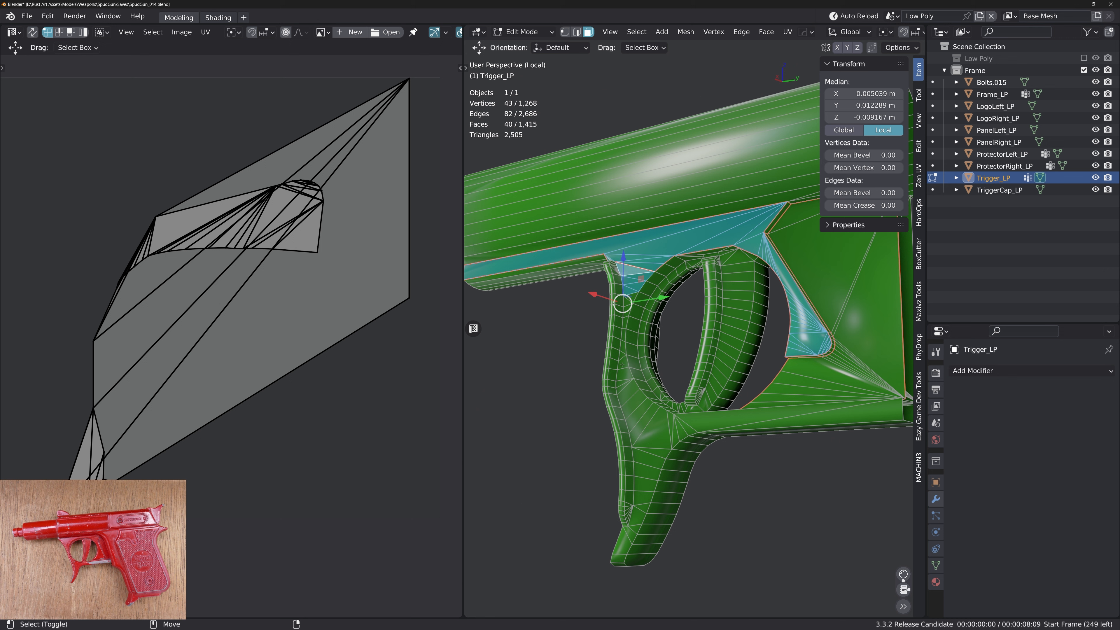
pyautogui.hotkey('ctrl', 'alt', 'shift', 'f')
pyautogui.moveTo(668, 303); pyautogui.dragTo(640, 312, button='middle')
pyautogui.hotkey('alt', 'x')
pyautogui.click(570, 260)
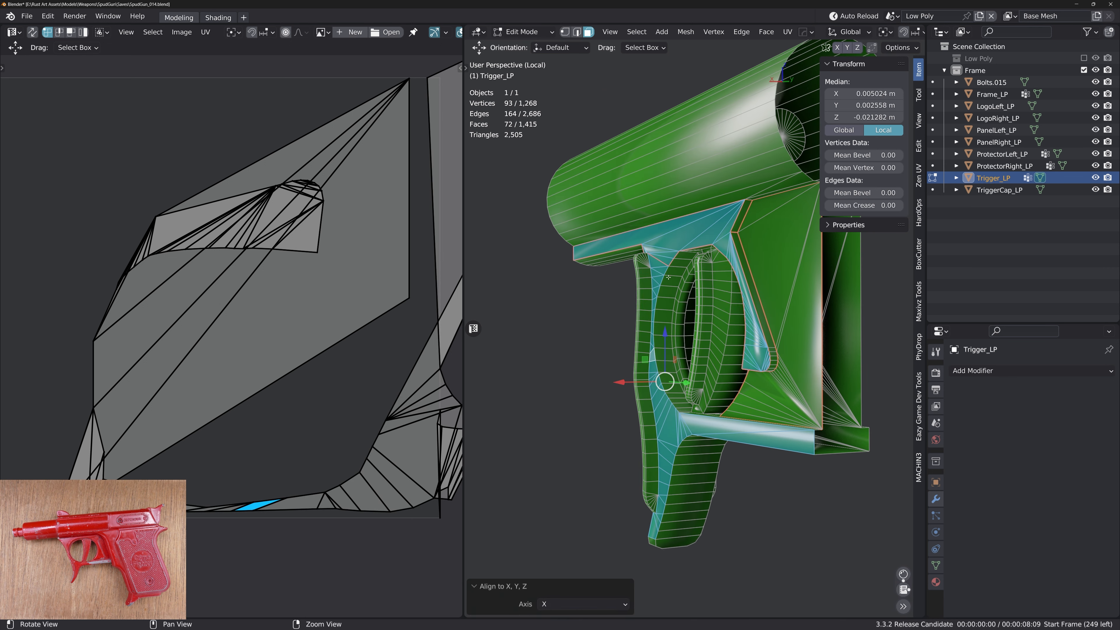
# Convert the aligned side-face selection to its boundary edges and mark them as a seam
pyautogui.hotkey('alt', 'shift', 's')
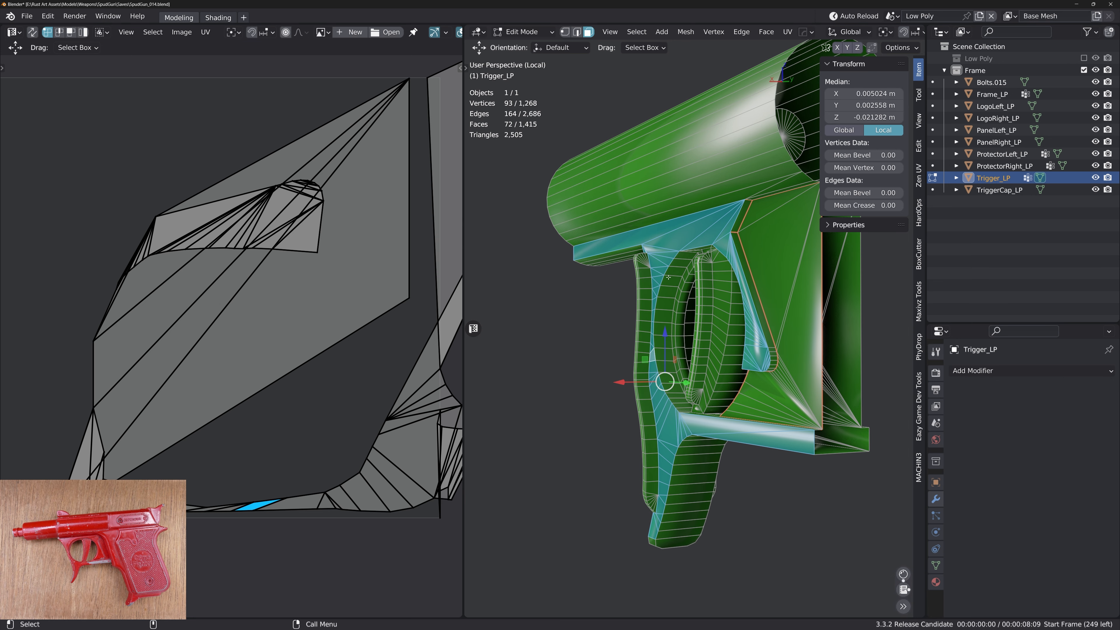
pyautogui.hotkey('alt', 'b')
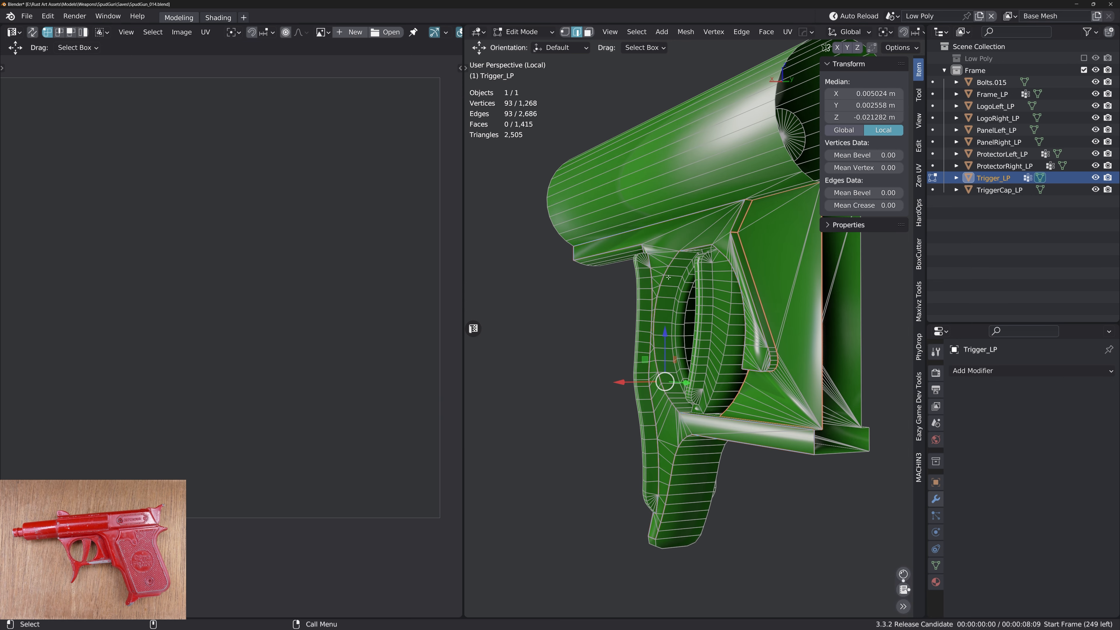
pyautogui.moveTo(669, 277)
pyautogui.mouseDown(button='middle')
pyautogui.moveTo(777, 278)
pyautogui.moveTo(681, 277)
pyautogui.mouseUp(button='middle')
# Select the corner edges around the trigger's lower tip and bevel them with one segment, about 0.00047 m wide
pyautogui.moveTo(709, 253); pyautogui.dragTo(772, 465, button='middle')
pyautogui.click(681, 460)
pyautogui.moveTo(616, 451); pyautogui.dragTo(804, 456, button='middle')
pyautogui.keyDown('shift'); pyautogui.click(607, 434); pyautogui.keyUp('shift')
pyautogui.keyDown('shift'); pyautogui.click(690, 441); pyautogui.keyUp('shift')
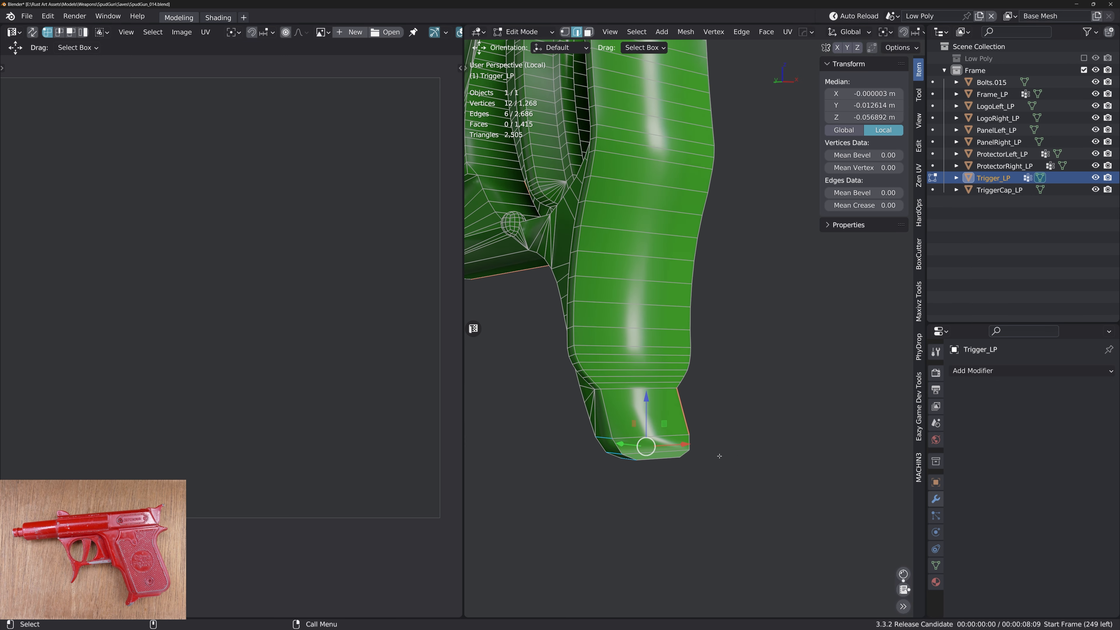
pyautogui.keyDown('shift'); pyautogui.click(655, 437); pyautogui.keyUp('shift')
pyautogui.moveTo(655, 438); pyautogui.dragTo(790, 426, button='middle')
pyautogui.keyDown('shift'); pyautogui.click(643, 438); pyautogui.keyUp('shift')
pyautogui.hotkey('ctrl', 'b')
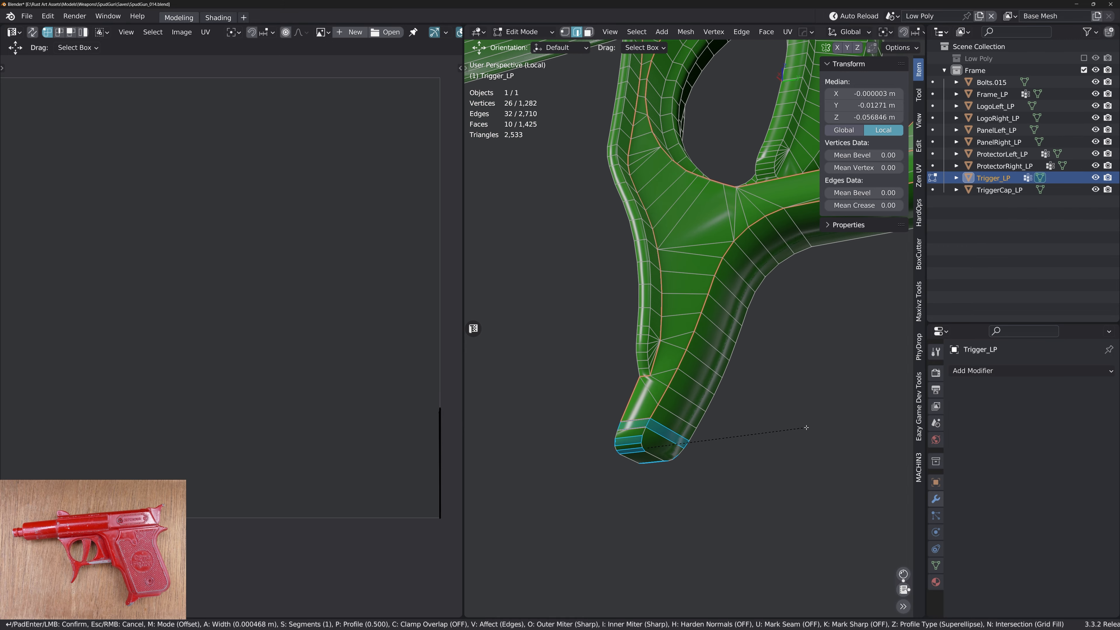
pyautogui.click(806, 428)
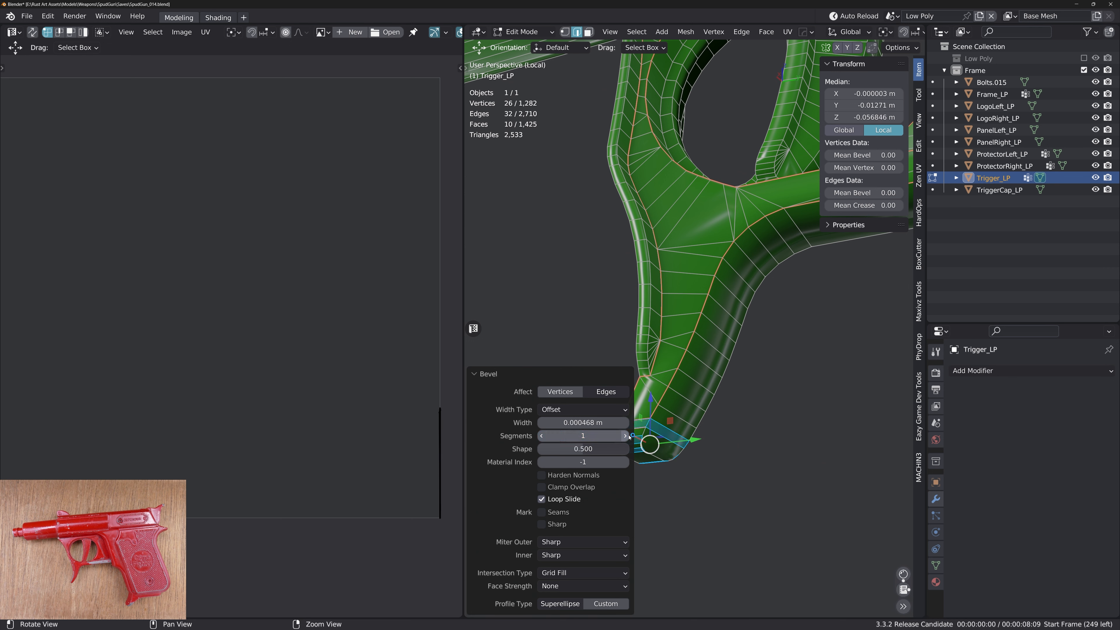
# Merge the extra bevel vertices at both rounded corners of the trigger tip's front face, each pair at the last-selected vertex
pyautogui.keyDown('alt'); pyautogui.moveTo(648, 435); pyautogui.dragTo(721, 416, button='middle'); pyautogui.keyUp('alt')
pyautogui.keyDown('alt'); pyautogui.moveTo(721, 416); pyautogui.dragTo(778, 415); pyautogui.keyUp('alt')
pyautogui.scroll(3, 775, 415)
pyautogui.click(737, 408)
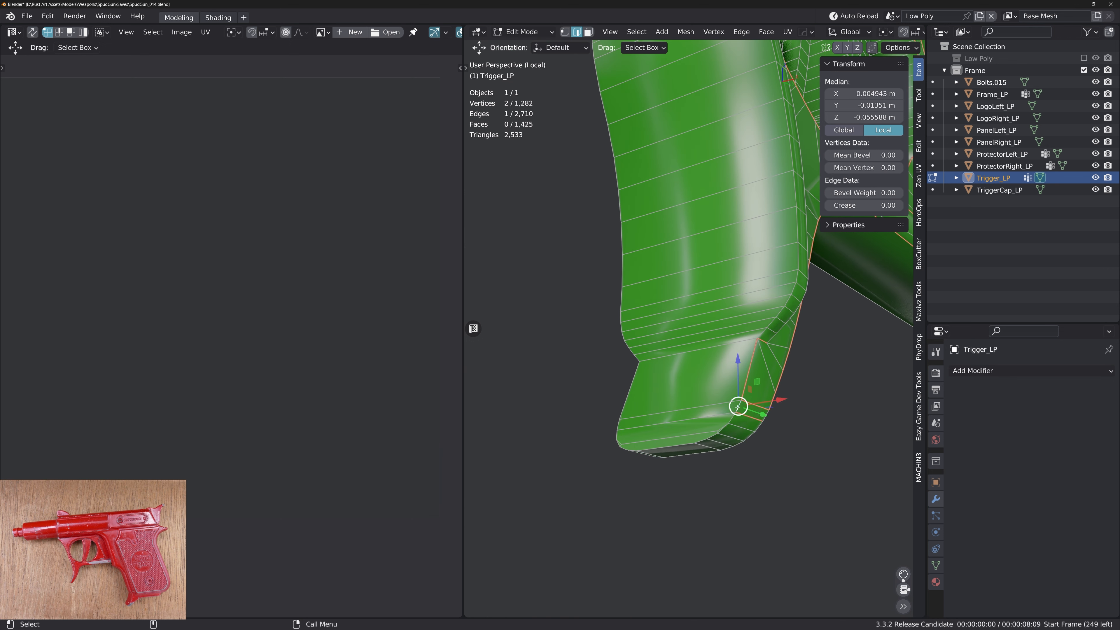
pyautogui.keyDown('ctrl'); pyautogui.click(721, 434); pyautogui.keyUp('ctrl')
pyautogui.click(719, 431)
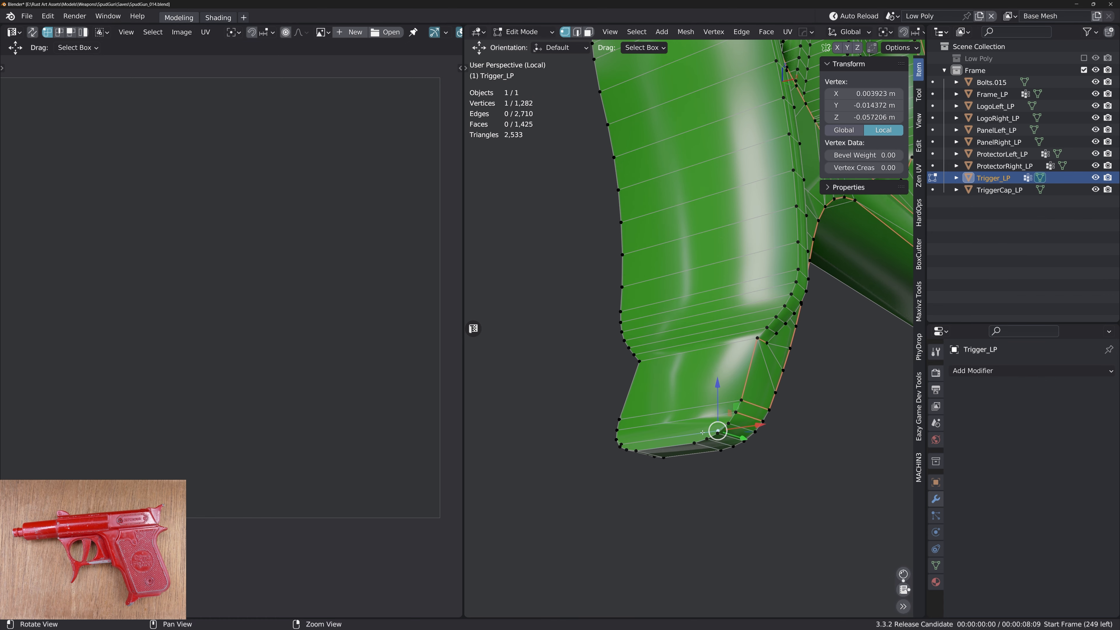
pyautogui.keyDown('alt'); pyautogui.moveTo(720, 430); pyautogui.dragTo(752, 440); pyautogui.keyUp('alt')
pyautogui.keyDown('shift'); pyautogui.click(728, 423); pyautogui.keyUp('shift')
pyautogui.press('m')
pyautogui.press('l')
pyautogui.click(594, 430)
pyautogui.keyDown('shift'); pyautogui.click(584, 424); pyautogui.keyUp('shift')
pyautogui.press('m')
pyautogui.press('l')
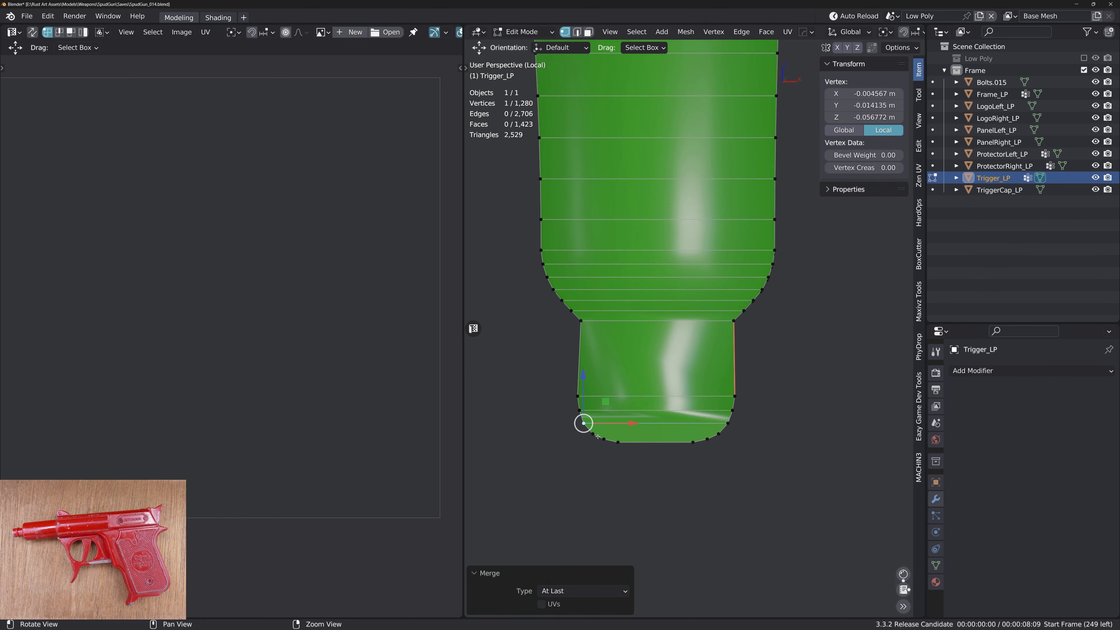
# Select the short edges along the rounded corners of the trigger tip and extend the selection to their edge rings
pyautogui.keyDown('alt'); pyautogui.moveTo(584, 424); pyautogui.dragTo(635, 422); pyautogui.keyUp('alt')
pyautogui.keyDown('alt'); pyautogui.moveTo(587, 421); pyautogui.dragTo(711, 424, button='middle'); pyautogui.keyUp('alt')
pyautogui.keyDown('alt'); pyautogui.moveTo(635, 424); pyautogui.dragTo(674, 425); pyautogui.keyUp('alt')
pyautogui.press('2')
pyautogui.click(674, 425)
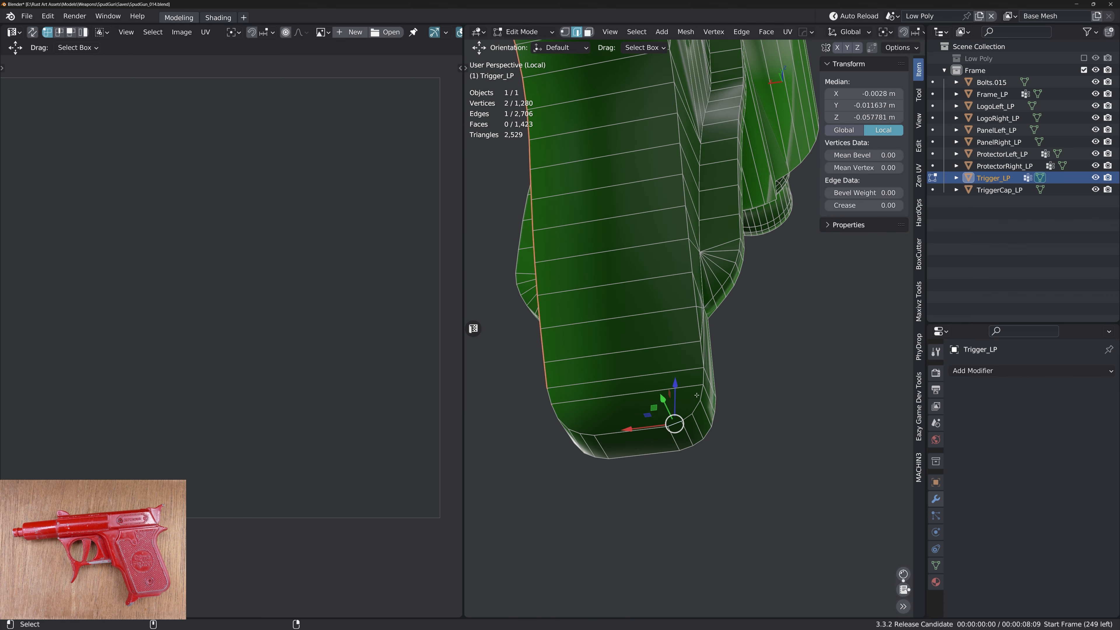
pyautogui.keyDown('ctrl'); pyautogui.click(704, 376); pyautogui.keyUp('ctrl')
pyautogui.keyDown('alt'); pyautogui.moveTo(748, 376); pyautogui.dragTo(834, 354); pyautogui.keyUp('alt')
pyautogui.hotkey('alt', 'r')
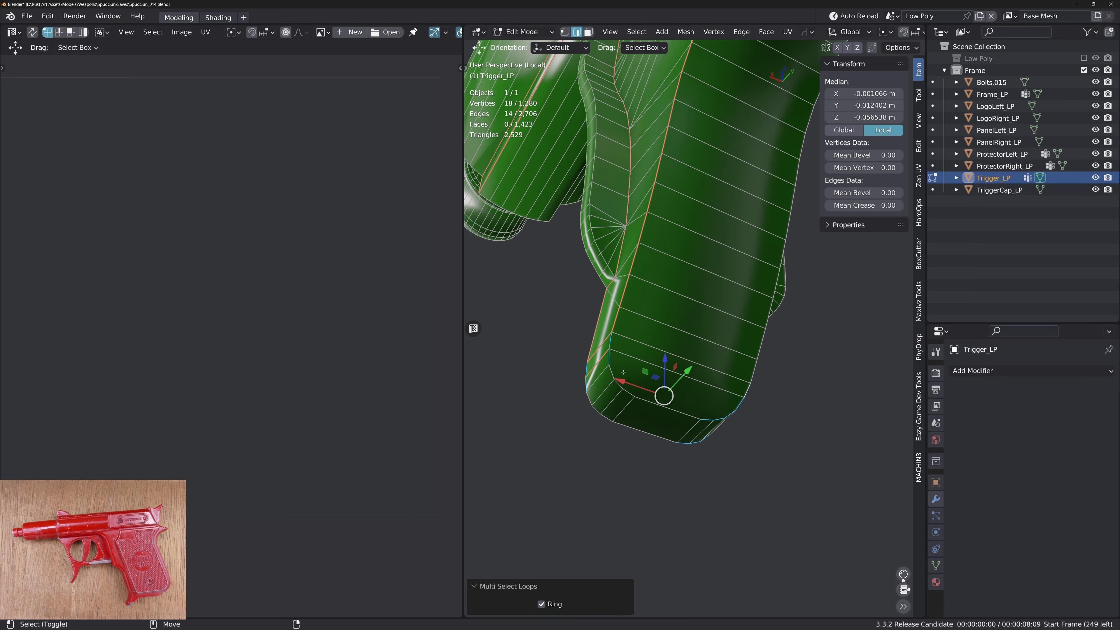
pyautogui.keyDown('shift'); pyautogui.click(614, 373); pyautogui.keyUp('shift')
pyautogui.keyDown('ctrl'); pyautogui.click(628, 393); pyautogui.keyUp('ctrl')
pyautogui.hotkey('alt', 'r')
pyautogui.keyDown('alt'); pyautogui.moveTo(629, 392); pyautogui.dragTo(745, 397); pyautogui.keyUp('alt')
pyautogui.press('q')
pyautogui.click(735, 372)
# Connect the vertex pairs on the rounded corners at the back of the trigger tip with new edges
pyautogui.press('1')
pyautogui.click(631, 419)
pyautogui.keyDown('shift'); pyautogui.click(604, 402); pyautogui.keyUp('shift')
pyautogui.press('j')
pyautogui.keyDown('alt'); pyautogui.moveTo(635, 418); pyautogui.dragTo(676, 429); pyautogui.keyUp('alt')
pyautogui.click(699, 419)
pyautogui.keyDown('alt'); pyautogui.moveTo(727, 402); pyautogui.dragTo(750, 326); pyautogui.keyUp('alt')
pyautogui.click(749, 326)
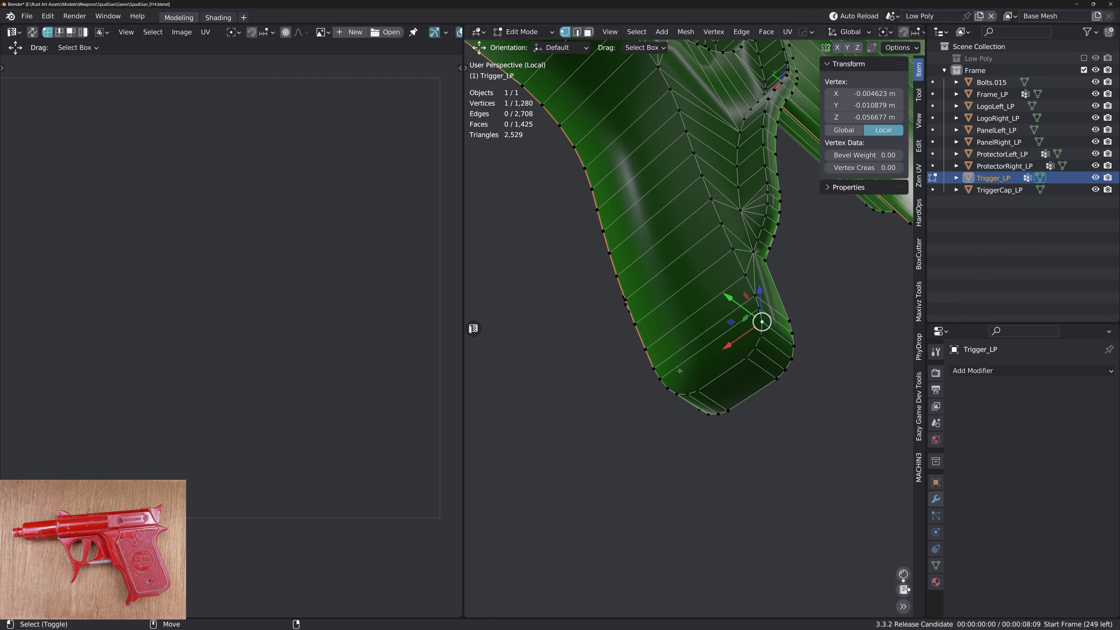
pyautogui.press('j')
# Connect the remaining corner vertex pairs on the underside of the trigger tip and save the file
pyautogui.click(668, 387)
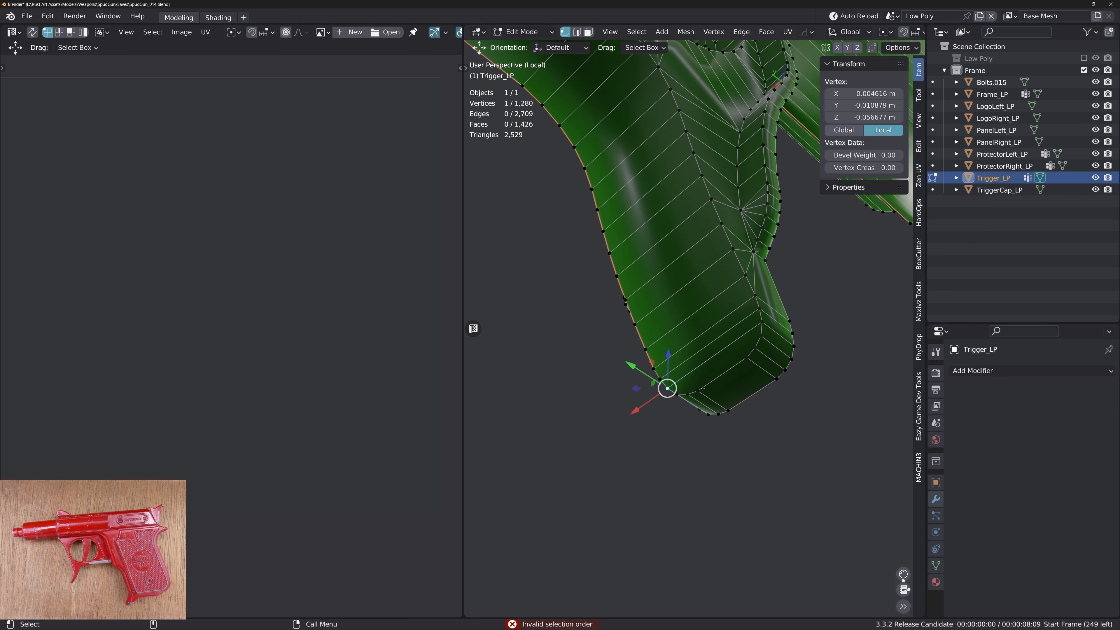
pyautogui.keyDown('shift'); pyautogui.click(698, 391); pyautogui.keyUp('shift')
pyautogui.press('j')
pyautogui.click(746, 358)
pyautogui.keyDown('shift'); pyautogui.click(761, 323); pyautogui.keyUp('shift')
pyautogui.press('j')
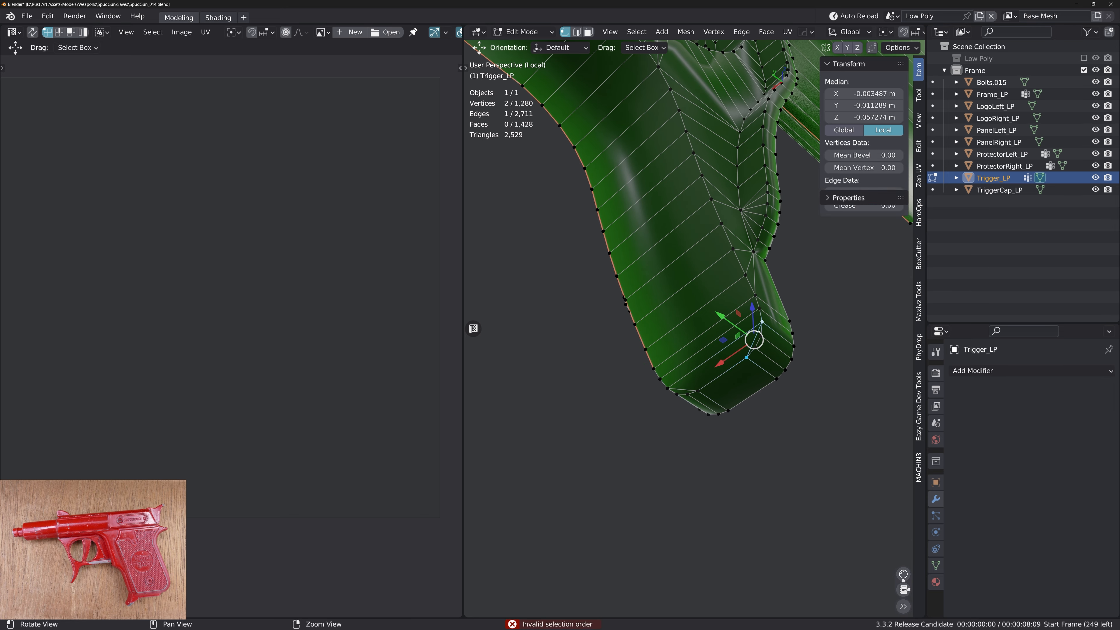
pyautogui.moveTo(765, 328); pyautogui.dragTo(804, 418, button='middle')
pyautogui.hotkey('ctrl', 's')
pyautogui.click(737, 375)
# Select the run of faces from the lower bar's underside down the trigger's back and mark its boundary edges as a seam
pyautogui.keyDown('shift'); pyautogui.moveTo(702, 363); pyautogui.dragTo(637, 446, button='middle'); pyautogui.keyUp('shift')
pyautogui.scroll(-2, 638, 446)
pyautogui.moveTo(637, 446); pyautogui.dragTo(516, 265, button='middle')
pyautogui.press('3')
pyautogui.keyDown('shift'); pyautogui.moveTo(516, 265); pyautogui.dragTo(626, 260, button='middle'); pyautogui.keyUp('shift')
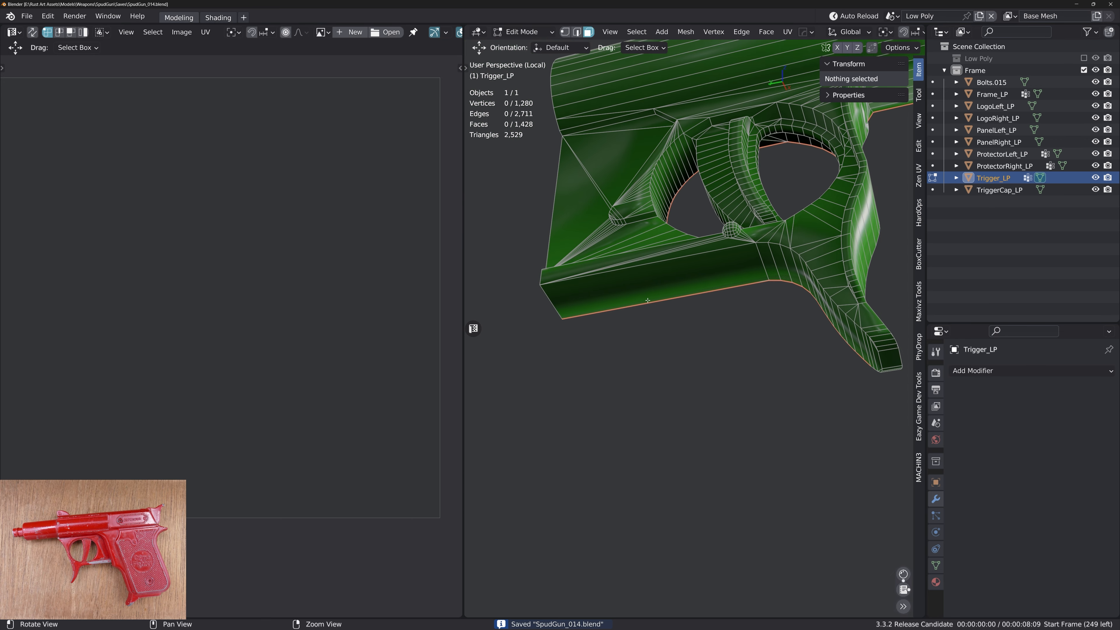
pyautogui.click(677, 276)
pyautogui.moveTo(767, 344); pyautogui.dragTo(655, 501, button='middle')
pyautogui.keyDown('ctrl'); pyautogui.click(855, 434); pyautogui.keyUp('ctrl')
pyautogui.scroll(3, 679, 391)
pyautogui.hotkey('shift', 'f')
pyautogui.hotkey('alt', '2')
# Select the front faces of the trigger tip and extend the selection along the front faces up to the trigger's top
pyautogui.press('3')
pyautogui.click(668, 477)
pyautogui.hotkey('shift', 'f')
pyautogui.keyDown('ctrl'); pyautogui.click(657, 504); pyautogui.keyUp('ctrl')
pyautogui.hotkey('shift', 'f')
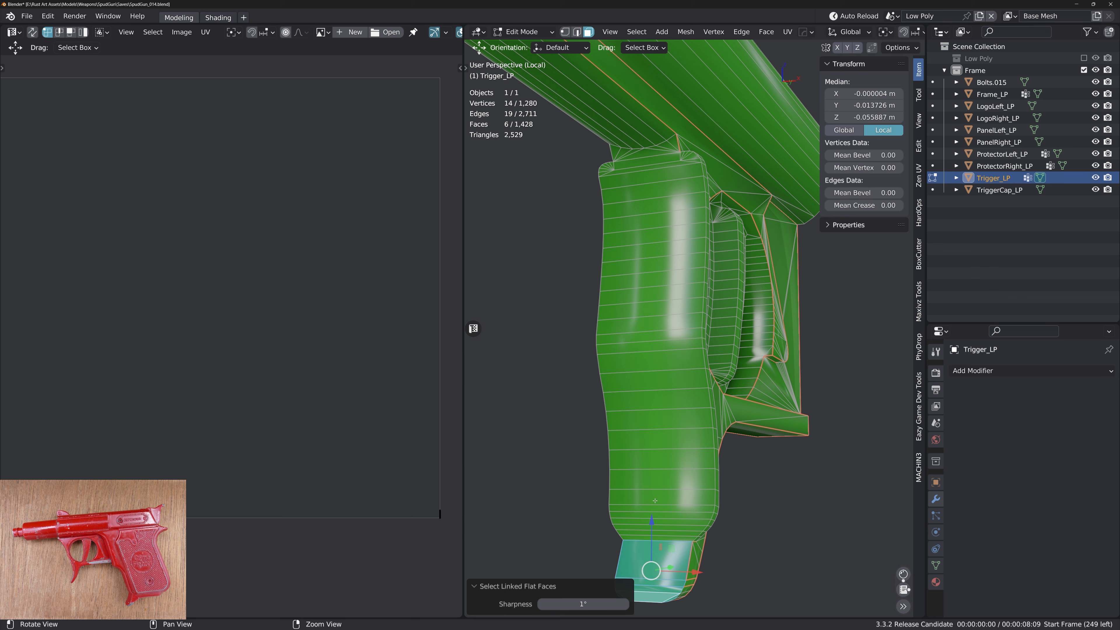
pyautogui.keyDown('shift'); pyautogui.click(653, 539); pyautogui.keyUp('shift')
pyautogui.keyDown('ctrl'); pyautogui.click(644, 172); pyautogui.keyUp('ctrl')
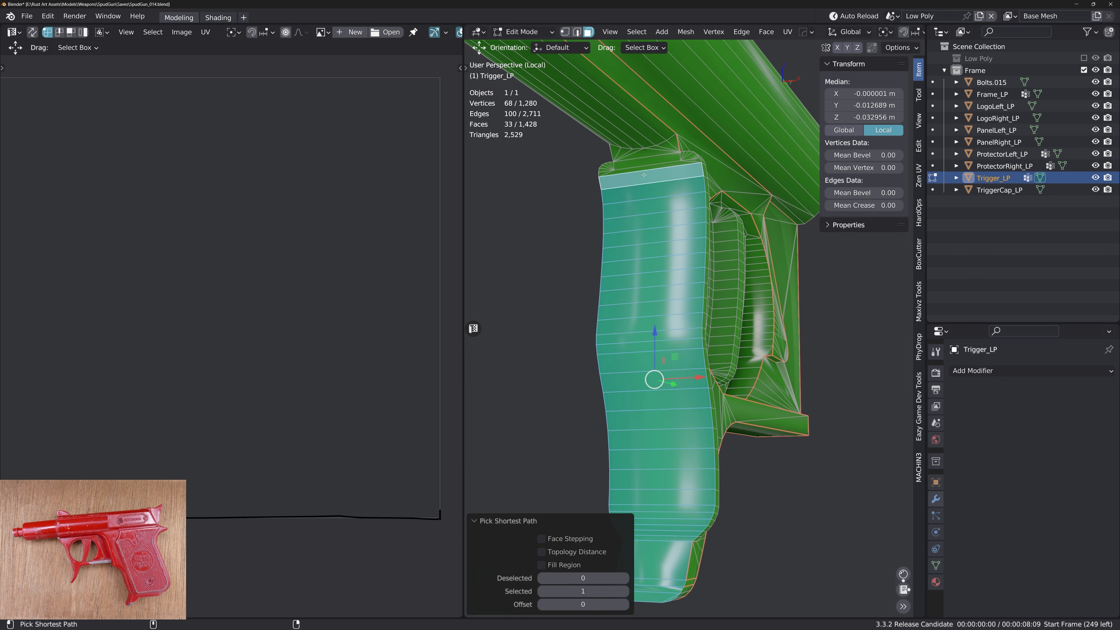
# Add the linked flat faces at the trigger's top, with 1° sharpness, and the faces joining it to the barrel's underside
pyautogui.moveTo(644, 172); pyautogui.dragTo(682, 225, button='middle')
pyautogui.scroll(3, 617, 163)
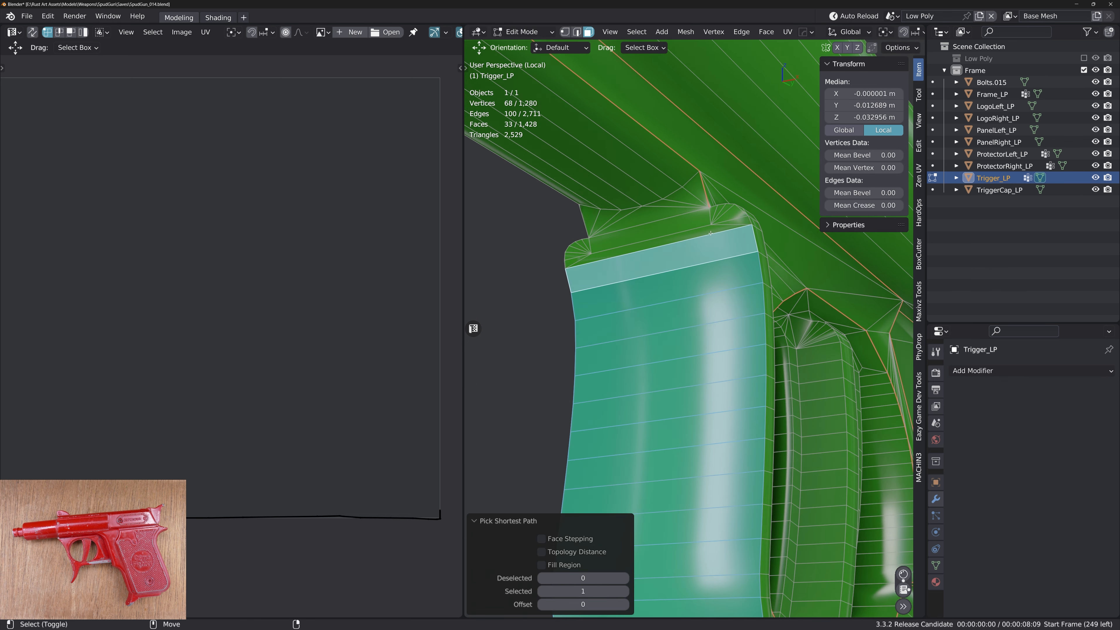
pyautogui.hotkey('shift', 'f')
pyautogui.keyDown('shift'); pyautogui.click(680, 237); pyautogui.keyUp('shift')
pyautogui.hotkey('shift', 'f')
pyautogui.keyDown('shift'); pyautogui.click(681, 238); pyautogui.keyUp('shift')
pyautogui.hotkey('shift', 'f')
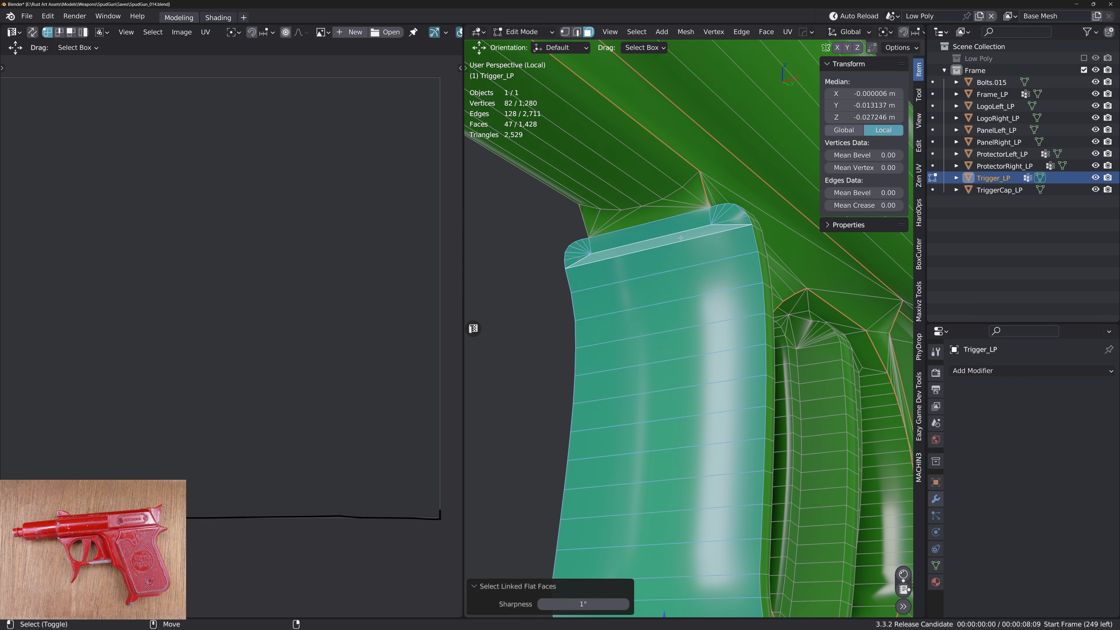
pyautogui.keyDown('ctrl'); pyautogui.click(606, 216); pyautogui.keyUp('ctrl')
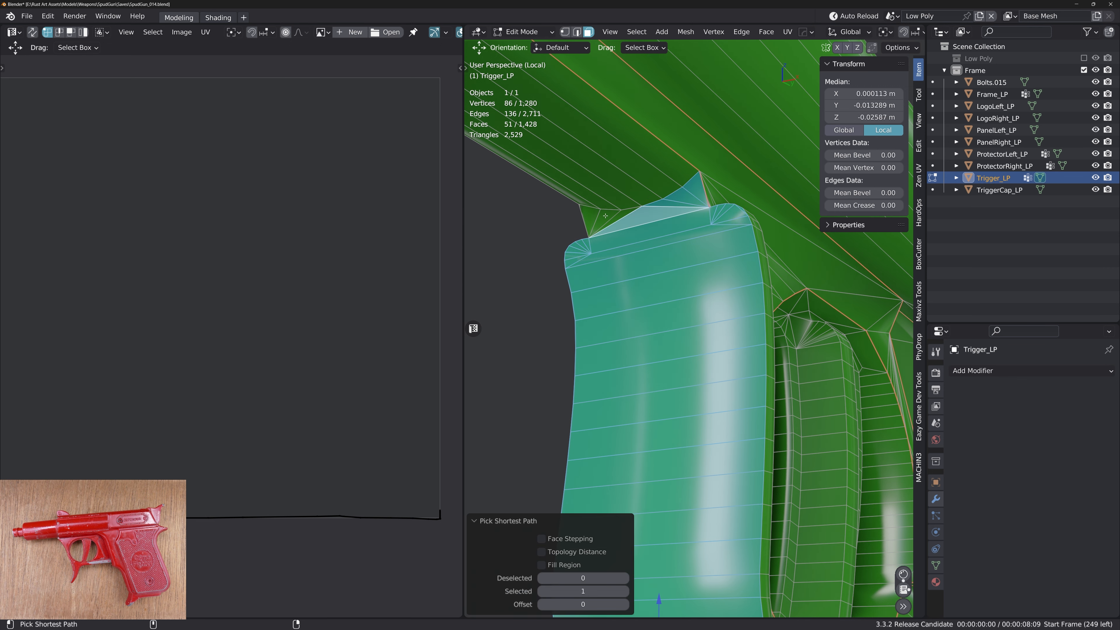
# Convert the trigger's front-face selection to its boundary edges and mark them as a seam
pyautogui.moveTo(670, 304); pyautogui.dragTo(696, 376, button='middle')
pyautogui.press('2')
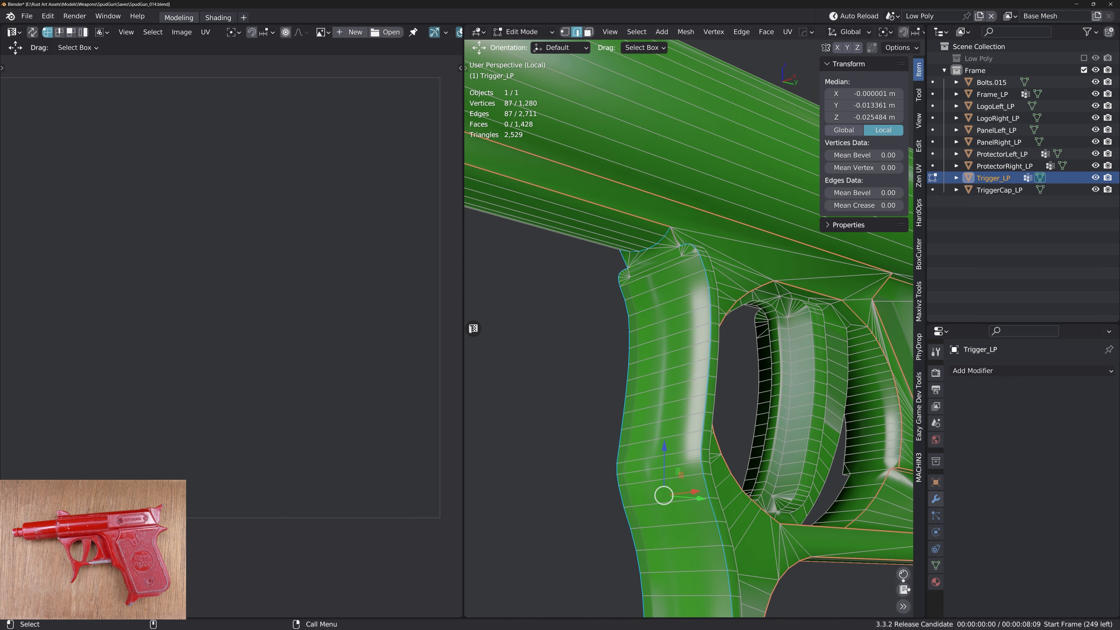
pyautogui.hotkey('ctrl', 'e')
pyautogui.keyDown('alt'); pyautogui.moveTo(696, 376); pyautogui.dragTo(679, 412); pyautogui.keyUp('alt')
pyautogui.scroll(-4, 684, 270)
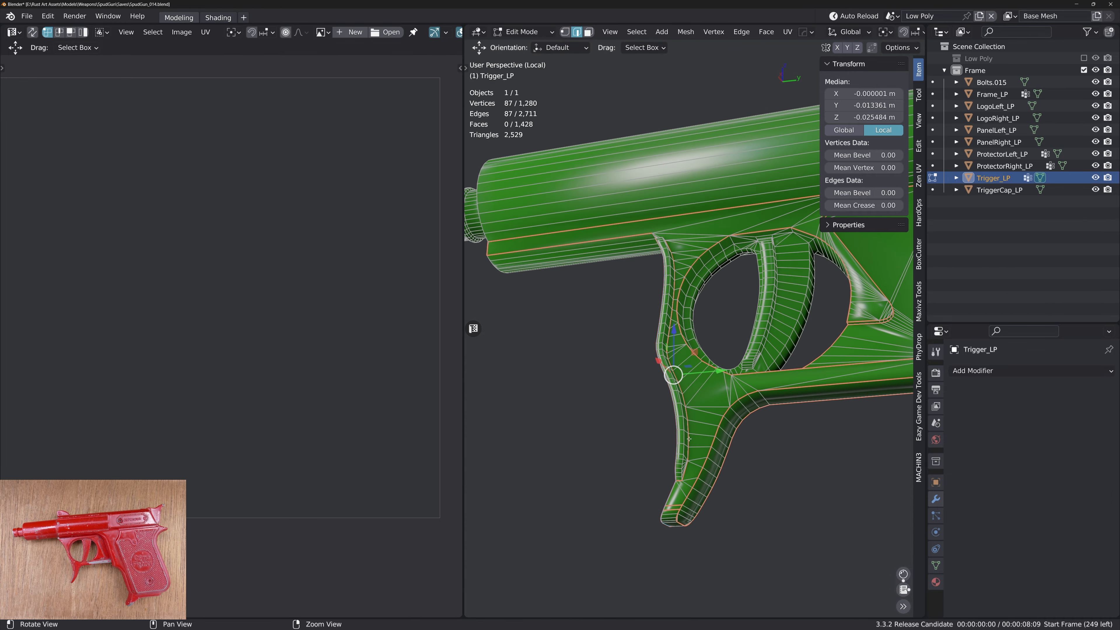
# Select the side edge path along the trigger's front strip from the lower notch to the top and mark it as a seam
pyautogui.scroll(3, 710, 467)
pyautogui.keyDown('alt'); pyautogui.moveTo(679, 461); pyautogui.dragTo(649, 449); pyautogui.keyUp('alt')
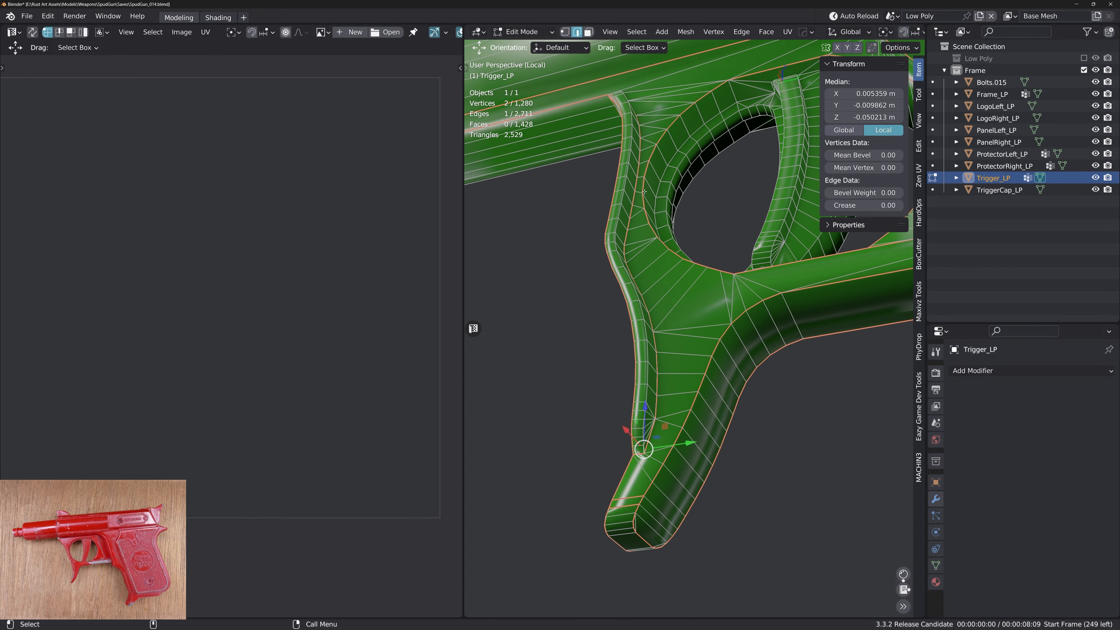
pyautogui.keyDown('alt'); pyautogui.moveTo(626, 97); pyautogui.dragTo(630, 189); pyautogui.keyUp('alt')
pyautogui.keyDown('alt'); pyautogui.moveTo(631, 189); pyautogui.dragTo(657, 408, button='middle'); pyautogui.keyUp('alt')
pyautogui.keyDown('ctrl'); pyautogui.click(628, 272); pyautogui.keyUp('ctrl')
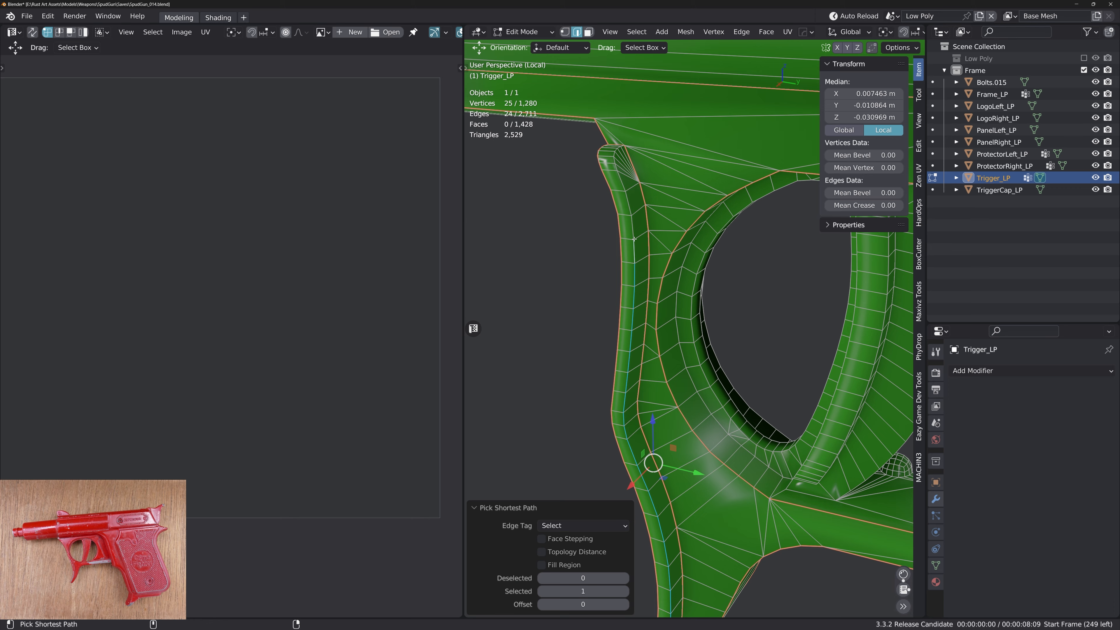
pyautogui.keyDown('alt'); pyautogui.moveTo(618, 169); pyautogui.dragTo(714, 360); pyautogui.keyUp('alt')
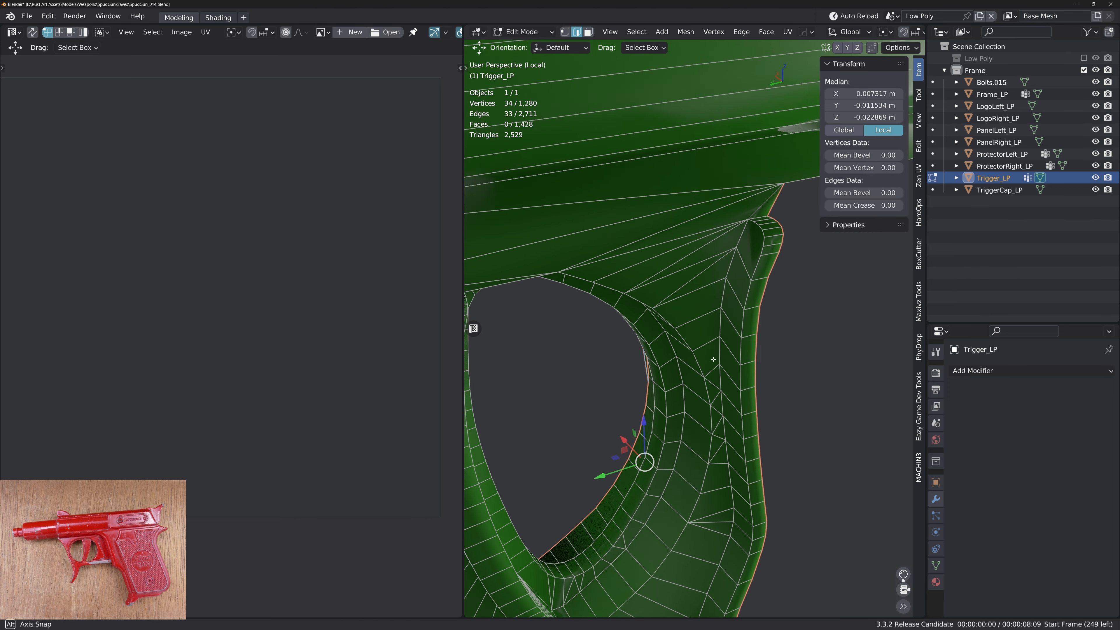
# Triangulate the n-gon at the top corner of the trigger's opposite side
pyautogui.moveTo(713, 359); pyautogui.dragTo(754, 242, button='middle')
pyautogui.press('3')
pyautogui.click(768, 257)
pyautogui.rightClick(761, 260)
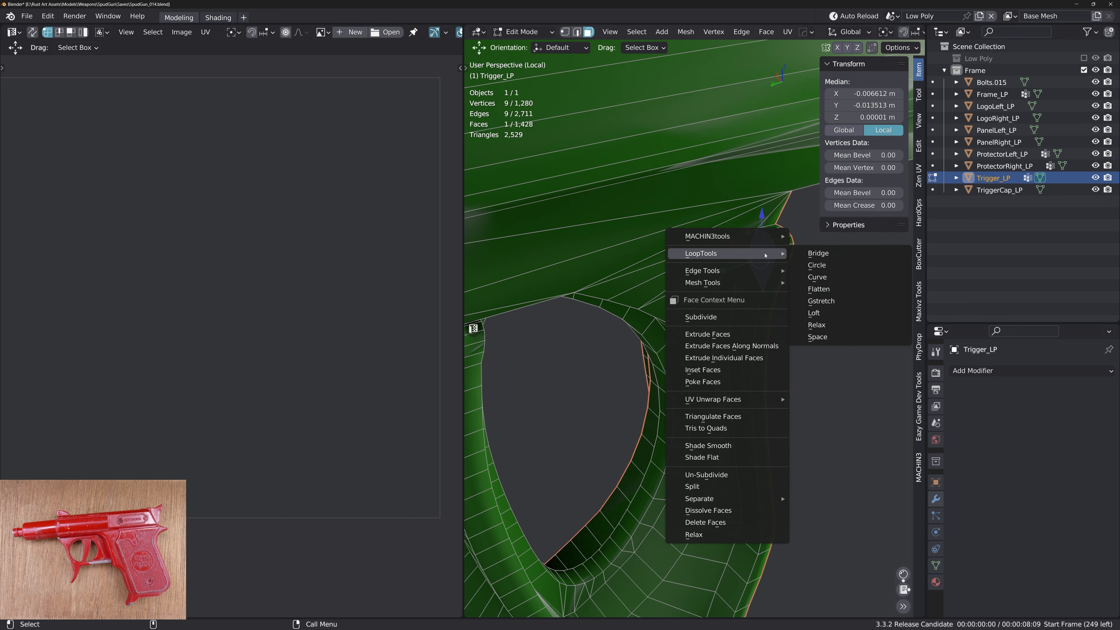
pyautogui.click(713, 416)
pyautogui.keyDown('alt'); pyautogui.moveTo(713, 416); pyautogui.dragTo(705, 441); pyautogui.keyUp('alt')
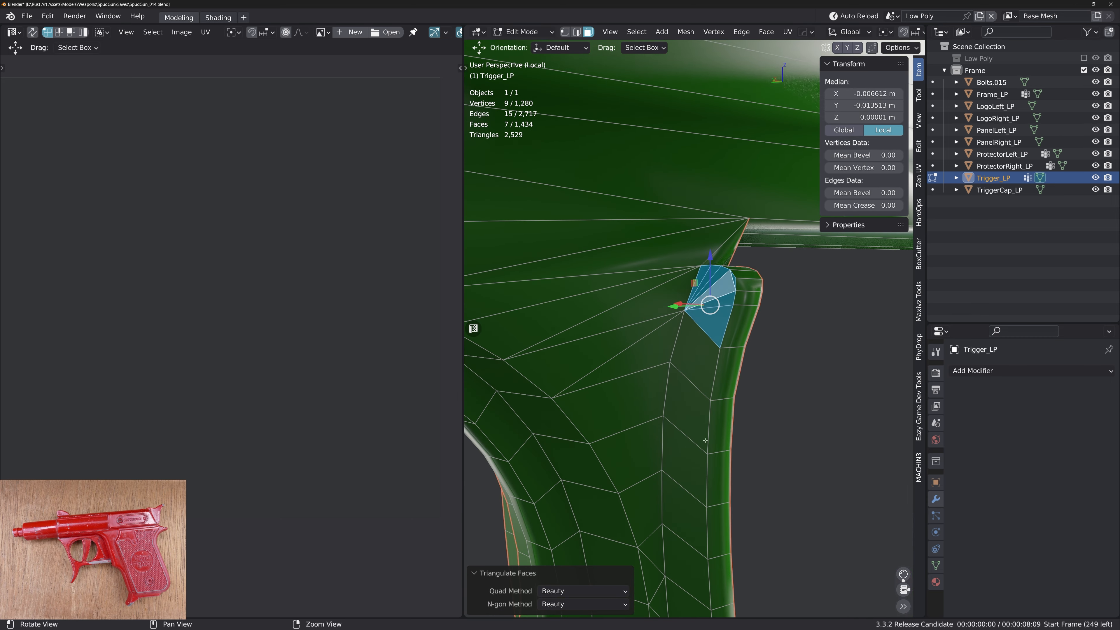
# Try to connect the rim vertex and the inner corner vertex of the triangulated area at the trigger's top
pyautogui.click(736, 277)
pyautogui.keyDown('shift'); pyautogui.click(686, 310); pyautogui.keyUp('shift')
pyautogui.press('j')
pyautogui.click(732, 280)
pyautogui.keyDown('shift'); pyautogui.click(690, 309); pyautogui.keyUp('shift')
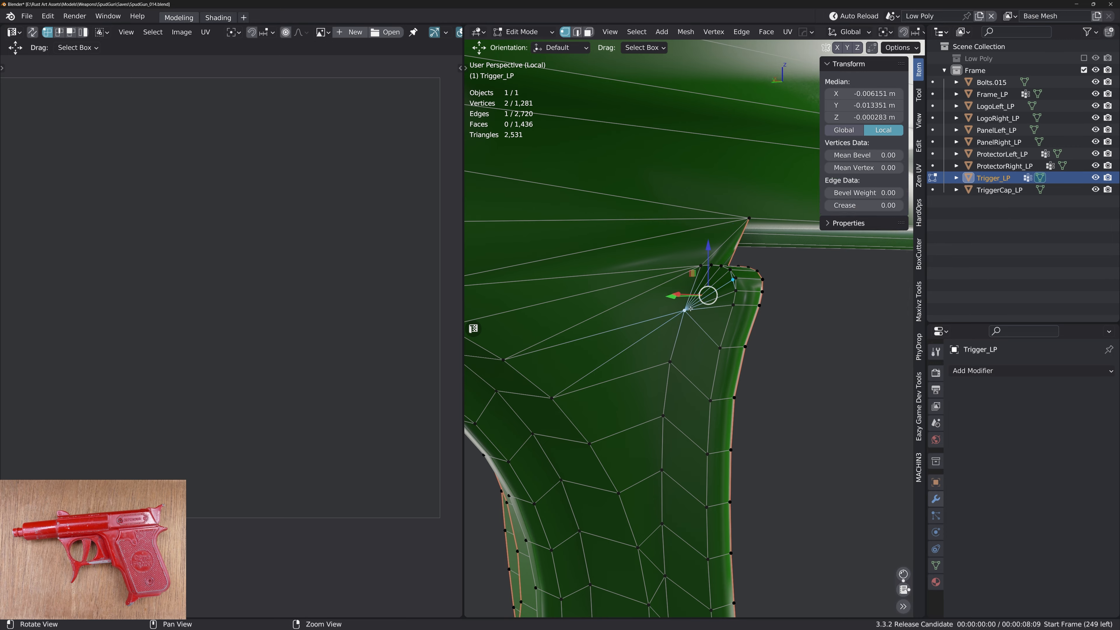
pyautogui.hotkey('alt', 'm')
pyautogui.press('f')
# Select the matching edge path on the trigger's opposite side from the top corner to the lower notch and mark it as a seam
pyautogui.keyDown('alt'); pyautogui.moveTo(690, 309); pyautogui.dragTo(682, 337); pyautogui.keyUp('alt')
pyautogui.press('2')
pyautogui.click(710, 300)
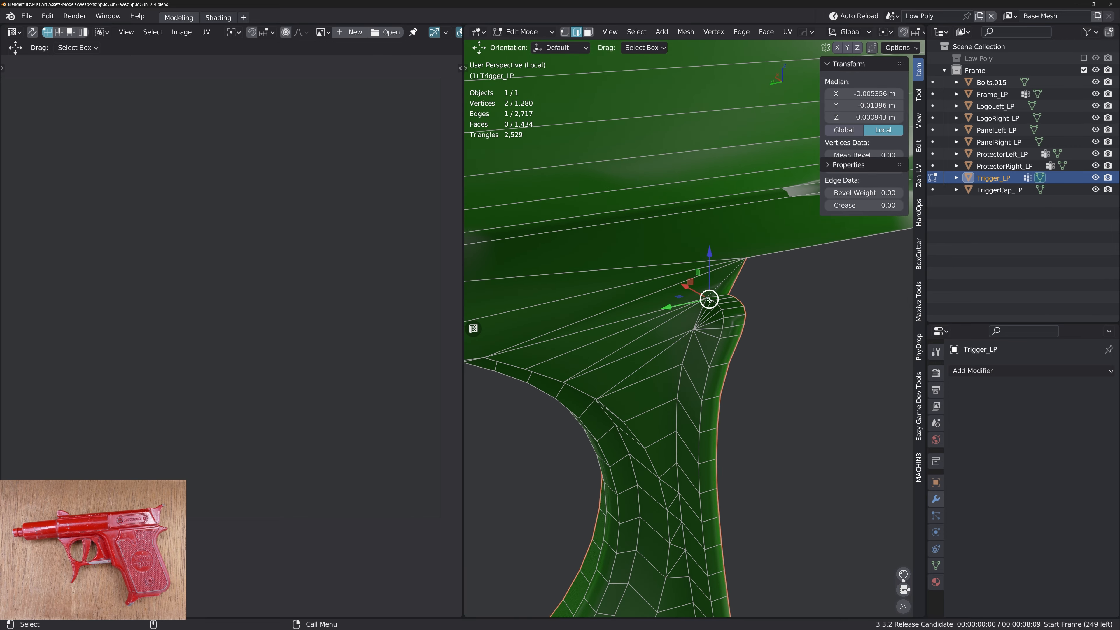
pyautogui.keyDown('ctrl'); pyautogui.click(704, 382); pyautogui.keyUp('ctrl')
pyautogui.keyDown('alt'); pyautogui.moveTo(705, 383); pyautogui.dragTo(680, 357); pyautogui.keyUp('alt')
pyautogui.keyDown('ctrl'); pyautogui.click(710, 517); pyautogui.keyUp('ctrl')
pyautogui.keyDown('shift'); pyautogui.click(700, 394); pyautogui.keyUp('shift')
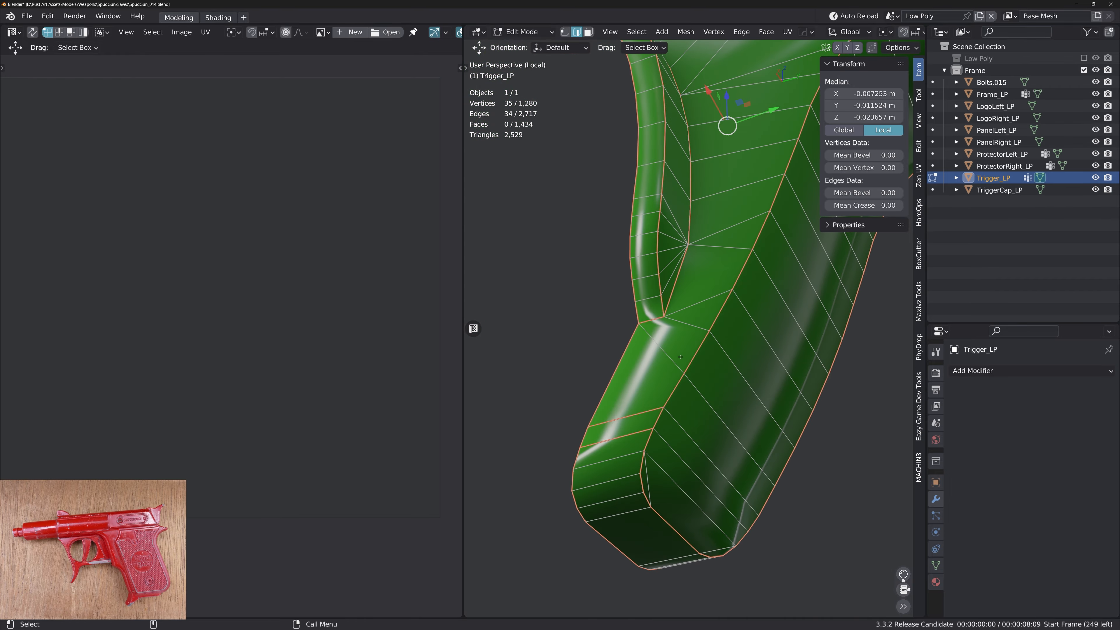
# Select the linked flat side faces of the trigger and lower bar at 1° sharpness and mark their boundary edges as a seam
pyautogui.keyDown('alt'); pyautogui.moveTo(687, 298); pyautogui.dragTo(635, 305); pyautogui.keyUp('alt')
pyautogui.scroll(-4, 705, 322)
pyautogui.keyDown('alt'); pyautogui.moveTo(727, 316); pyautogui.dragTo(646, 337); pyautogui.keyUp('alt')
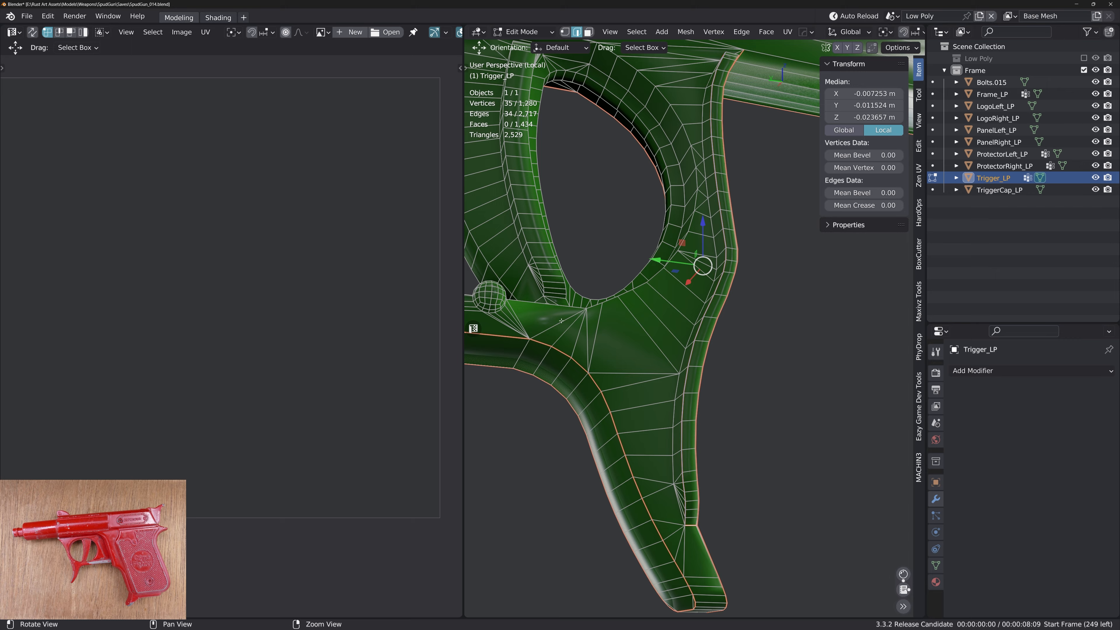
pyautogui.press('3')
pyautogui.click(645, 341)
pyautogui.hotkey('ctrl', 'alt', 'shift', 'f')
pyautogui.keyDown('alt'); pyautogui.moveTo(646, 341); pyautogui.dragTo(662, 379, button='middle'); pyautogui.keyUp('alt')
pyautogui.scroll(-2, 661, 379)
pyautogui.keyDown('alt'); pyautogui.moveTo(646, 353); pyautogui.dragTo(662, 333); pyautogui.keyUp('alt')
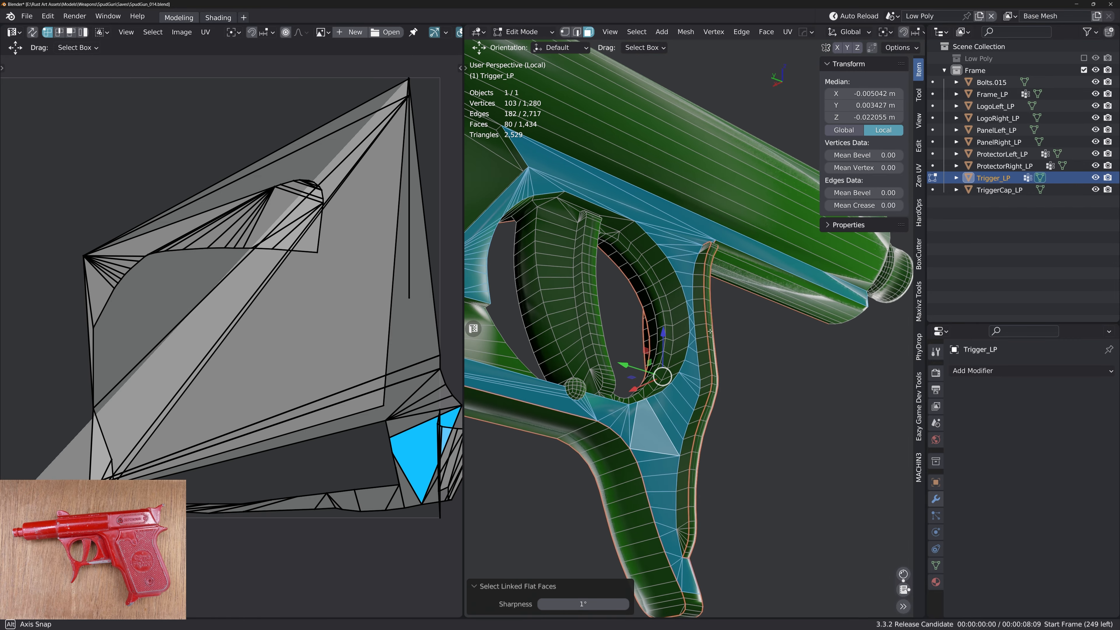
pyautogui.keyDown('alt'); pyautogui.moveTo(663, 331); pyautogui.dragTo(602, 314, button='middle'); pyautogui.keyUp('alt')
pyautogui.press('2')
pyautogui.press('3')
# Select the linked flat faces of the rear side panel on this side and mark their boundary edges as a seam
pyautogui.hotkey('ctrl', 'shift', 'alt', 'f')
pyautogui.click(551, 202)
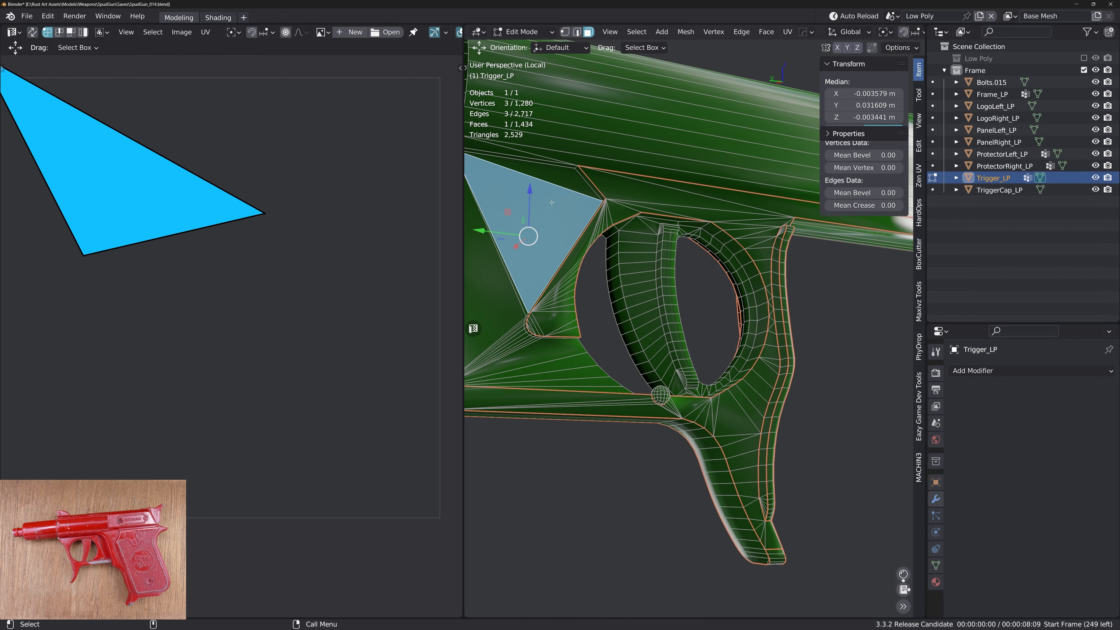
pyautogui.hotkey('ctrl', 'shift', 'alt', 'f')
pyautogui.hotkey('alt', 'a')
# Select the linked flat faces of the barrel's front end and the block below it, and mark their boundary edges as a seam
pyautogui.moveTo(552, 202); pyautogui.dragTo(715, 268, button='middle')
pyautogui.click(677, 313)
pyautogui.click(722, 238)
pyautogui.hotkey('ctrl', 'shift', 'alt', 'f')
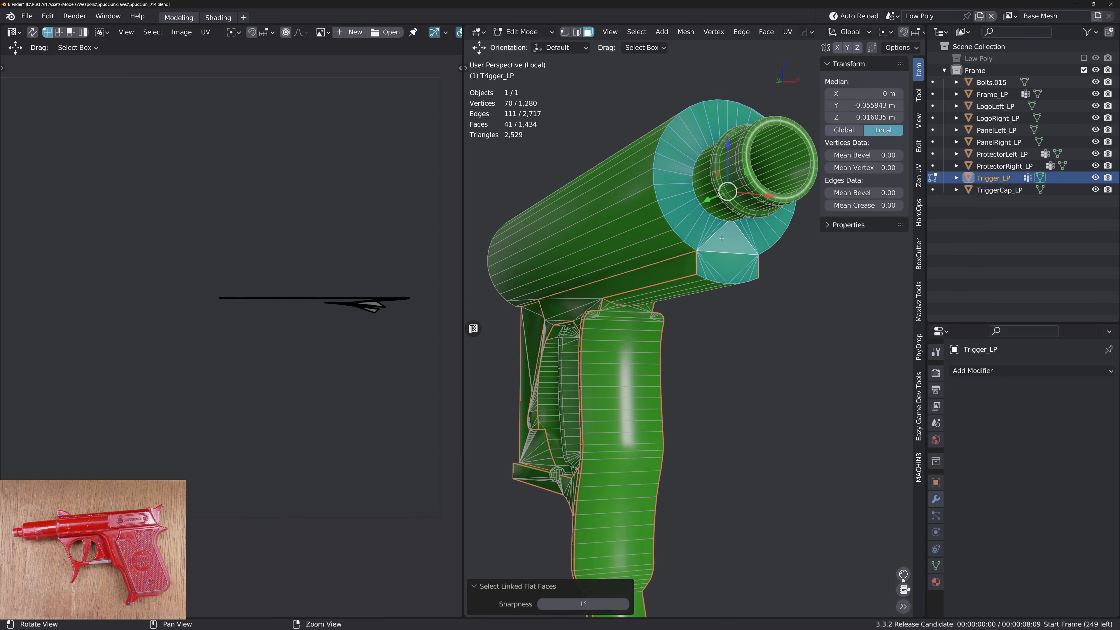
pyautogui.hotkey('alt', '2')
# Select the flat ring faces on the muzzle's front rim at 1° sharpness and mark their boundary edges as a seam
pyautogui.moveTo(710, 243); pyautogui.dragTo(730, 274, button='middle')
pyautogui.press('3')
pyautogui.click(722, 280)
pyautogui.hotkey('ctrl', 'shift', 'alt', 'f')
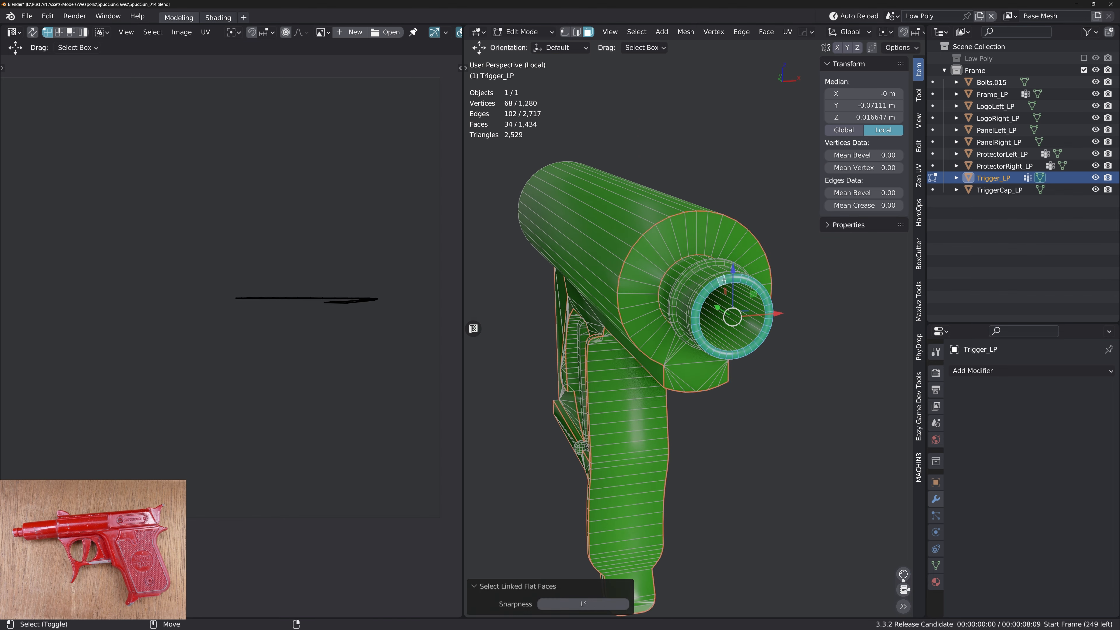
pyautogui.hotkey('alt', '2')
# Select the edge loops at the nozzle's base and outer rim and mark them as seams
pyautogui.keyDown('alt'); pyautogui.moveTo(723, 280); pyautogui.dragTo(646, 322, button='middle'); pyautogui.keyUp('alt')
pyautogui.keyDown('alt'); pyautogui.moveTo(646, 321); pyautogui.dragTo(670, 353, button='right'); pyautogui.keyUp('alt')
pyautogui.keyDown('alt'); pyautogui.moveTo(670, 353); pyautogui.dragTo(663, 449); pyautogui.keyUp('alt')
pyautogui.keyDown('alt'); pyautogui.moveTo(663, 449); pyautogui.dragTo(631, 340, button='middle'); pyautogui.keyUp('alt')
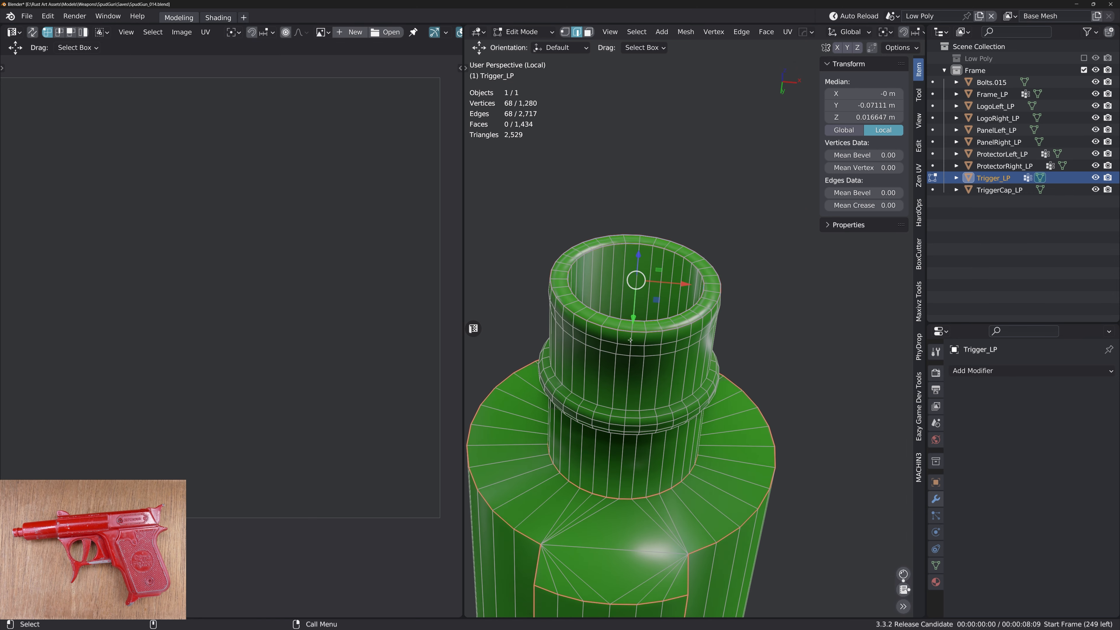
pyautogui.keyDown('ctrl'); pyautogui.click(620, 485); pyautogui.keyUp('ctrl')
pyautogui.moveTo(635, 458); pyautogui.dragTo(683, 317, button='middle')
pyautogui.doubleClick(619, 317)
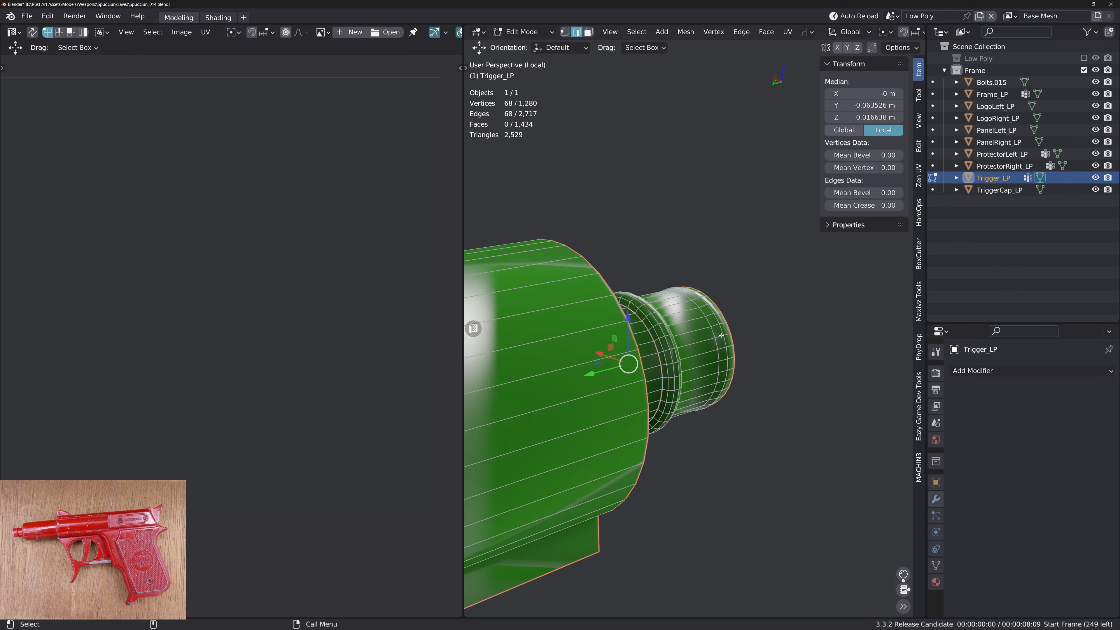
# Mark a lengthwise edge inside the muzzle bore and the edge loop at the bore's far end as seams
pyautogui.scroll(-5, 721, 336)
pyautogui.moveTo(721, 335); pyautogui.dragTo(624, 228, button='middle')
pyautogui.scroll(5, 627, 234)
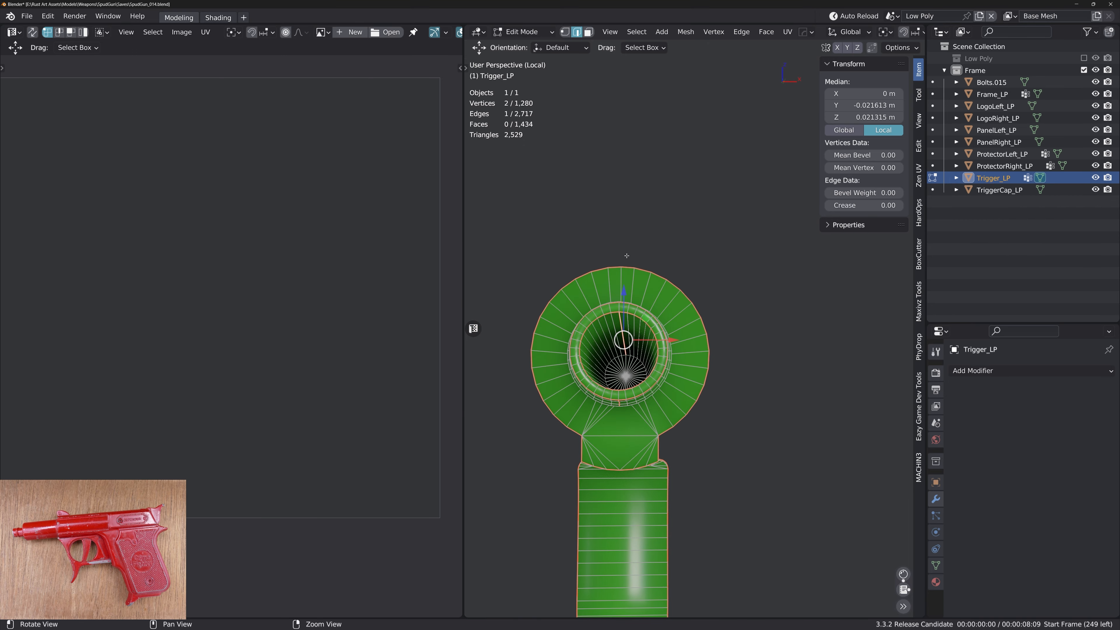
pyautogui.moveTo(627, 396); pyautogui.dragTo(632, 369, button='middle')
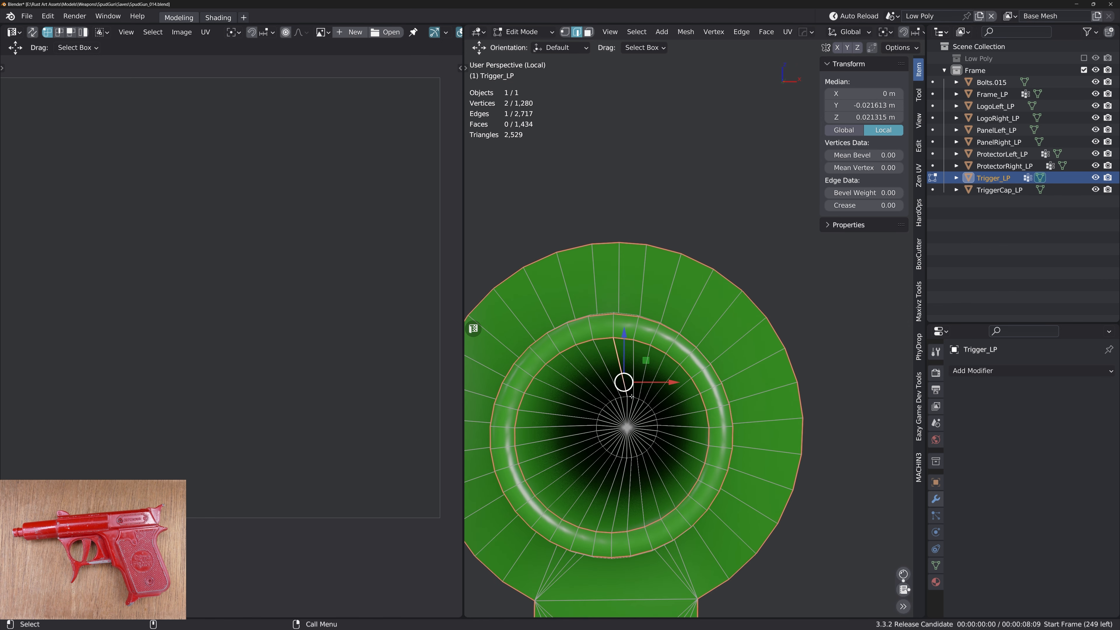
pyautogui.keyDown('alt'); pyautogui.moveTo(652, 425); pyautogui.dragTo(745, 353, button='right'); pyautogui.keyUp('alt')
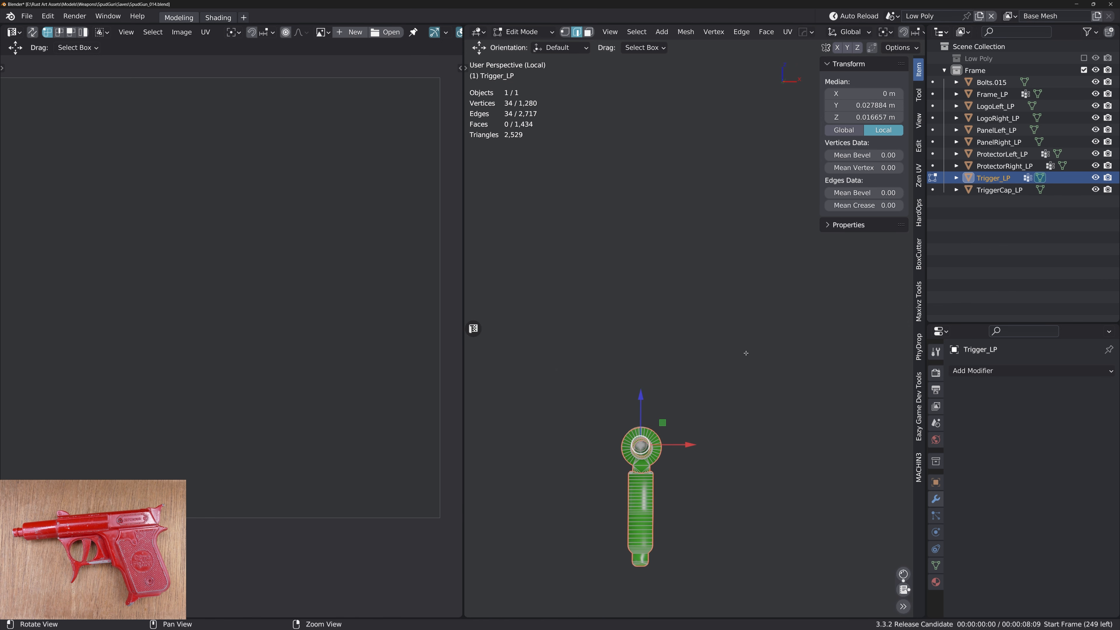
# Select the linked flat faces around the trigger opening on the side and mark their boundary edges as seams
pyautogui.keyDown('alt'); pyautogui.moveTo(745, 353); pyautogui.dragTo(618, 355); pyautogui.keyUp('alt')
pyautogui.keyDown('alt'); pyautogui.moveTo(618, 355); pyautogui.dragTo(710, 274, button='middle'); pyautogui.keyUp('alt')
pyautogui.moveTo(710, 309)
pyautogui.keyDown('alt'); pyautogui.mouseDown()
pyautogui.moveTo(693, 322)
pyautogui.moveTo(724, 304)
pyautogui.mouseUp(); pyautogui.keyUp('alt')
pyautogui.keyDown('alt'); pyautogui.moveTo(721, 423); pyautogui.dragTo(723, 482, button='right'); pyautogui.keyUp('alt')
pyautogui.keyDown('alt'); pyautogui.moveTo(723, 483); pyautogui.dragTo(698, 490); pyautogui.keyUp('alt')
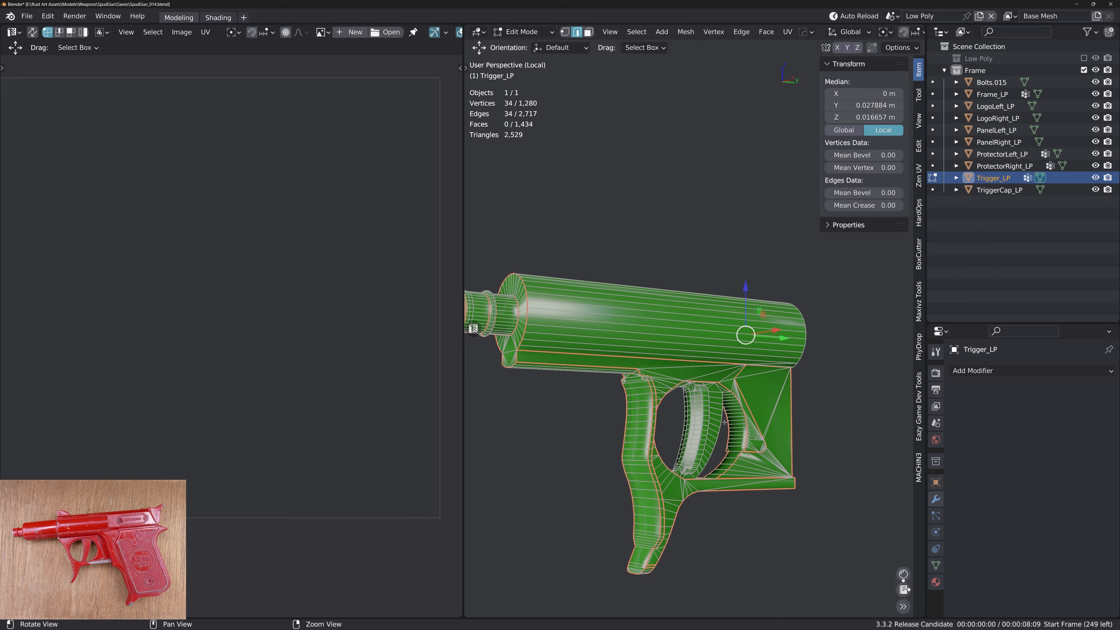
pyautogui.keyDown('alt'); pyautogui.moveTo(714, 477); pyautogui.dragTo(723, 410, button='right'); pyautogui.keyUp('alt')
pyautogui.press('3')
pyautogui.click(663, 271)
pyautogui.hotkey('shift', 'f')
pyautogui.keyDown('alt'); pyautogui.moveTo(662, 272); pyautogui.dragTo(630, 277); pyautogui.keyUp('alt')
pyautogui.moveTo(630, 276); pyautogui.dragTo(680, 216, button='middle')
pyautogui.press('2')
pyautogui.press('3')
pyautogui.click(642, 253)
pyautogui.hotkey('ctrl', 'alt', 'shift', 'f')
pyautogui.press('2')
pyautogui.press('3')
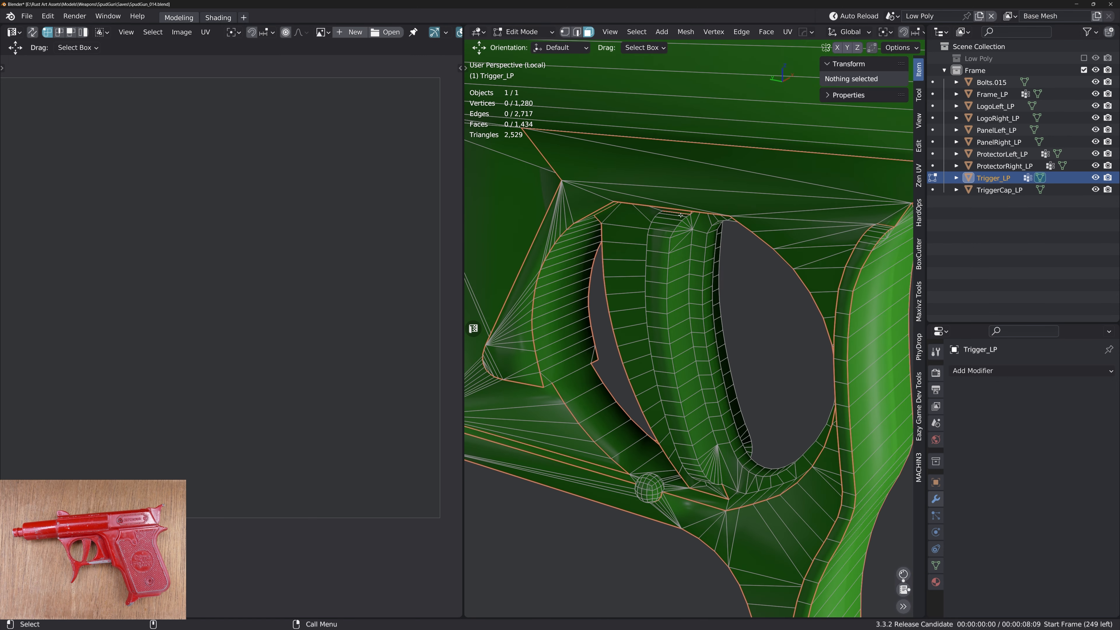
# Select the face strip running down the side of the trigger blade and mark its boundary edges as a seam
pyautogui.click(680, 216)
pyautogui.keyDown('ctrl'); pyautogui.click(689, 446); pyautogui.keyUp('ctrl')
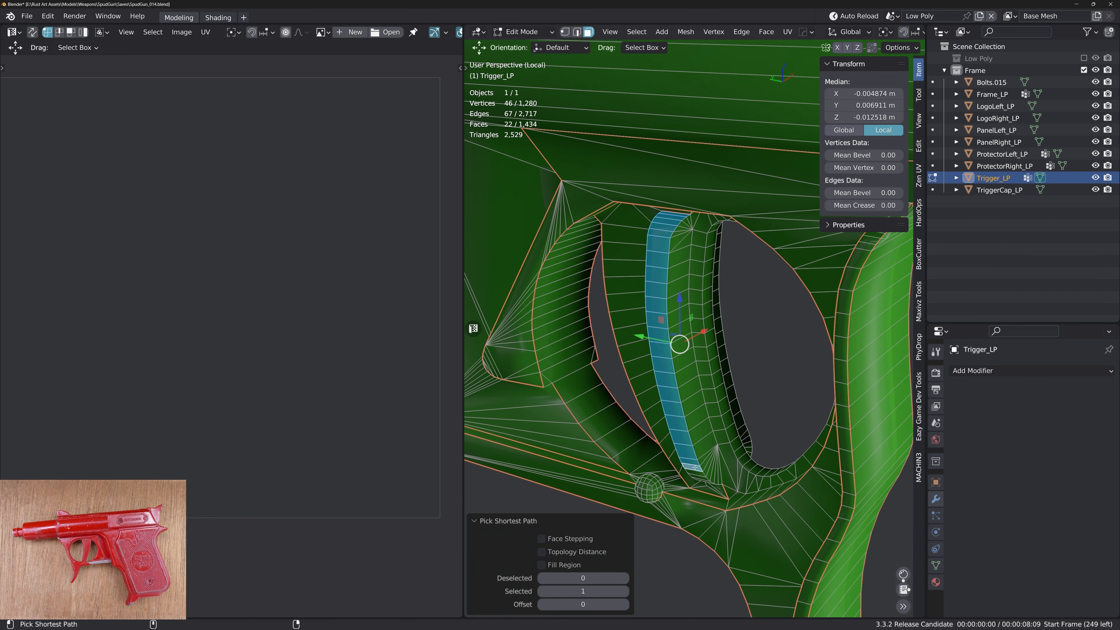
pyautogui.moveTo(689, 447); pyautogui.dragTo(683, 397, button='middle')
pyautogui.scroll(3, 678, 355)
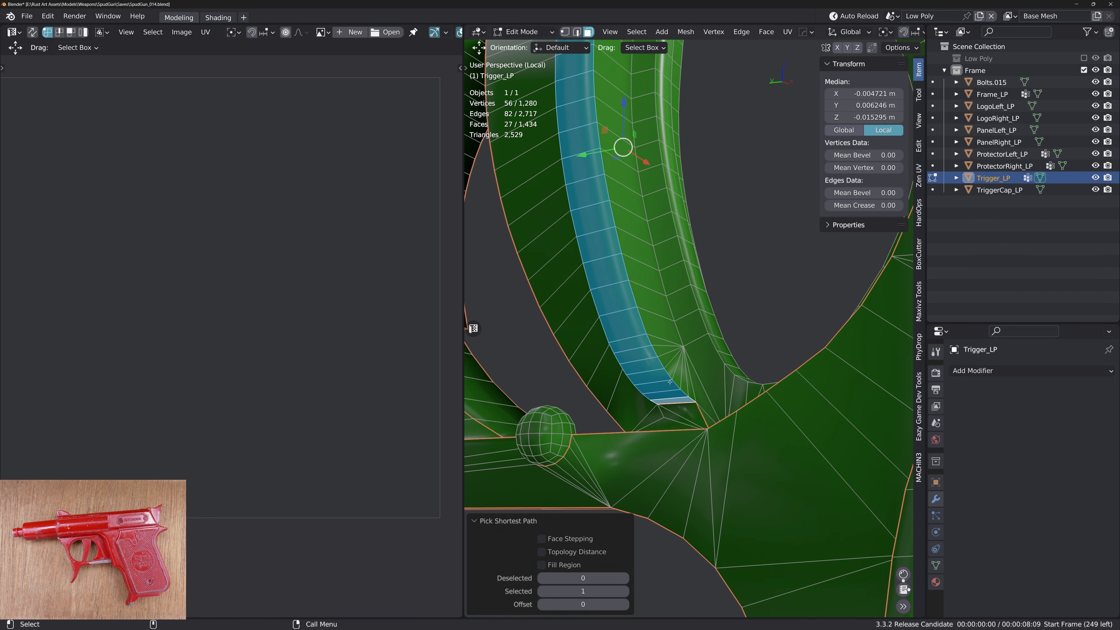
pyautogui.press('2')
pyautogui.keyDown('alt'); pyautogui.moveTo(688, 408); pyautogui.dragTo(702, 426); pyautogui.keyUp('alt')
pyautogui.press('3')
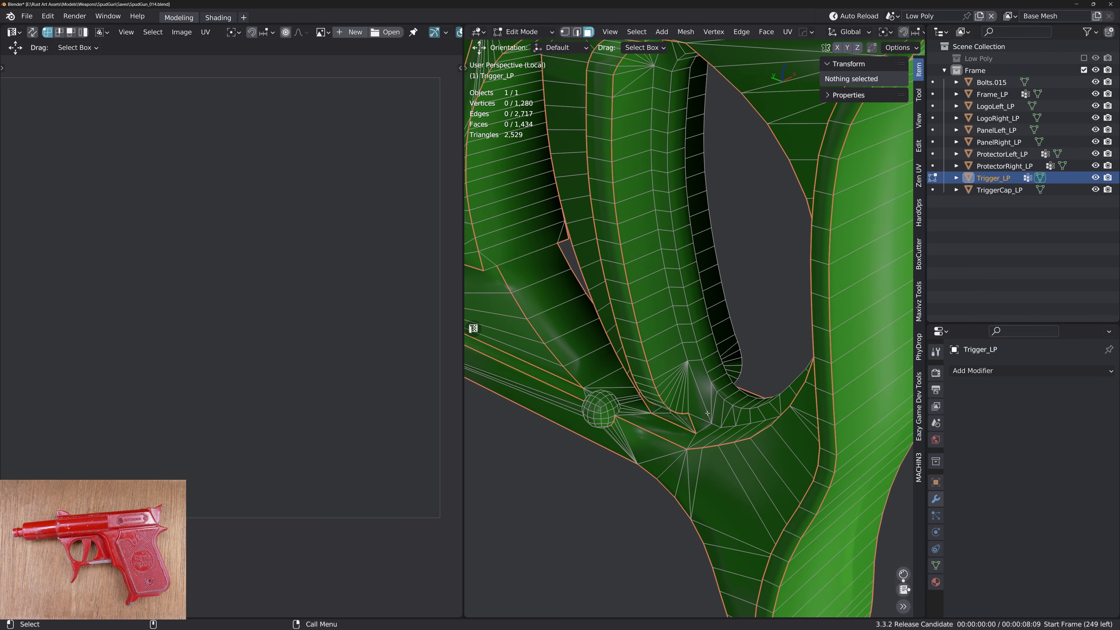
# Mark the boundary of the linked flat faces around the front finger hole and the short edge at the blade's foot as seams
pyautogui.click(706, 395)
pyautogui.hotkey('ctrl', 'shift', 'alt', 'f')
pyautogui.hotkey('alt', '2')
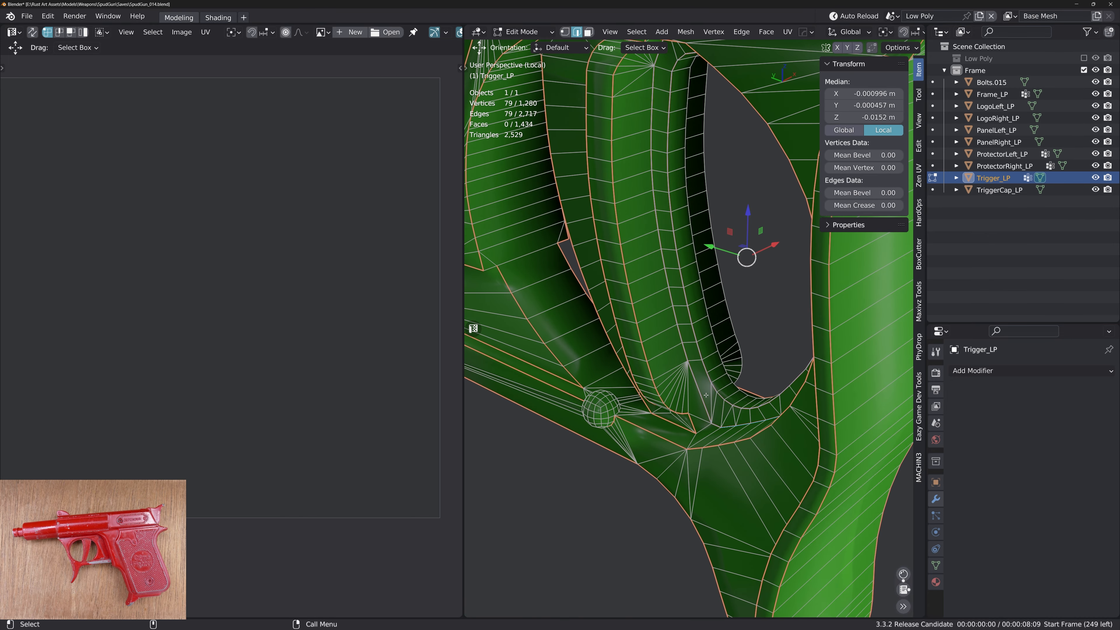
pyautogui.keyDown('alt'); pyautogui.moveTo(706, 395); pyautogui.dragTo(703, 415); pyautogui.keyUp('alt')
pyautogui.click(702, 416)
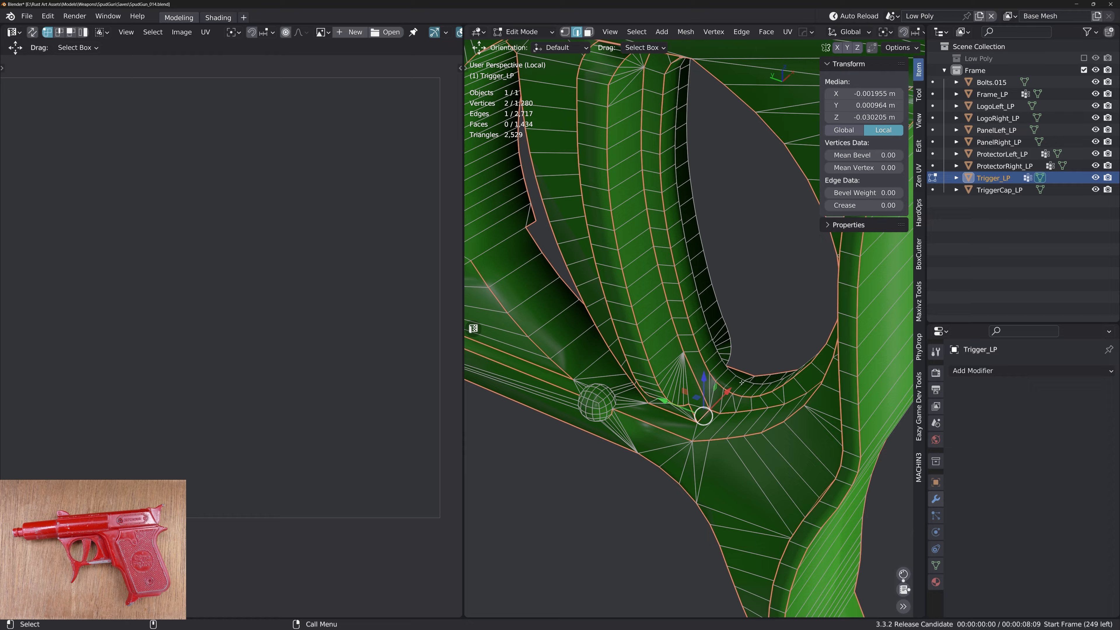
# Select the linked flat rim faces of the finger hole on the opposite side at 1° sharpness and mark their boundary as a seam
pyautogui.keyDown('alt'); pyautogui.moveTo(742, 382); pyautogui.dragTo(588, 384); pyautogui.keyUp('alt')
pyautogui.keyDown('alt'); pyautogui.moveTo(759, 426); pyautogui.dragTo(674, 458); pyautogui.keyUp('alt')
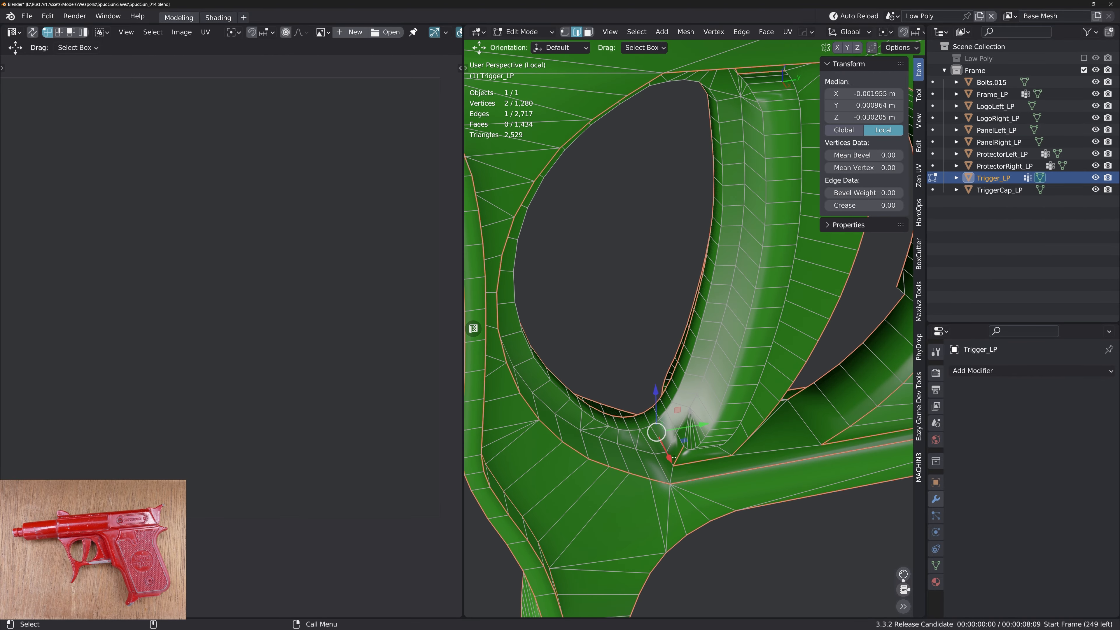
pyautogui.doubleClick(662, 430)
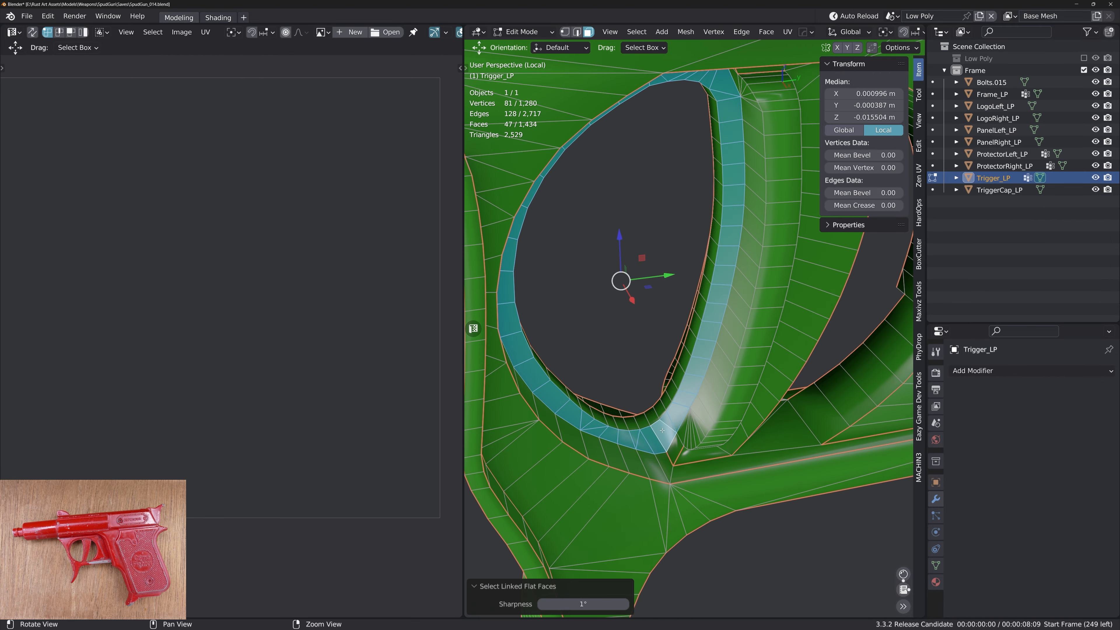
pyautogui.moveTo(668, 428); pyautogui.dragTo(715, 418, button='middle')
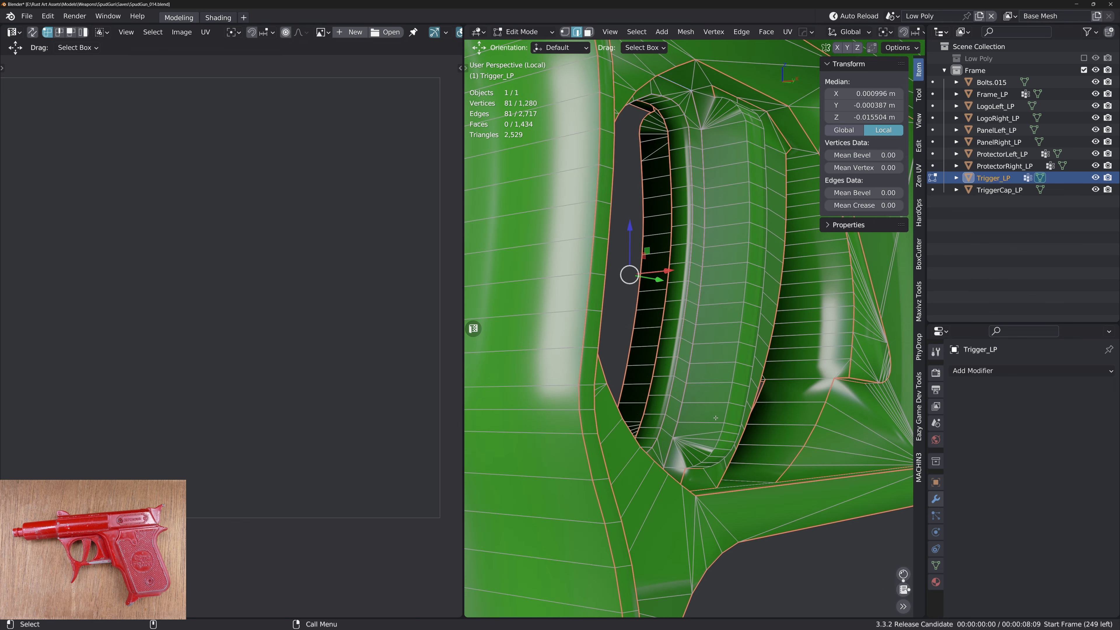
# Select the face strip along the trigger blade's opposite side, including its end triangles, and mark its boundary edges as a seam
pyautogui.press('3')
pyautogui.click(710, 373)
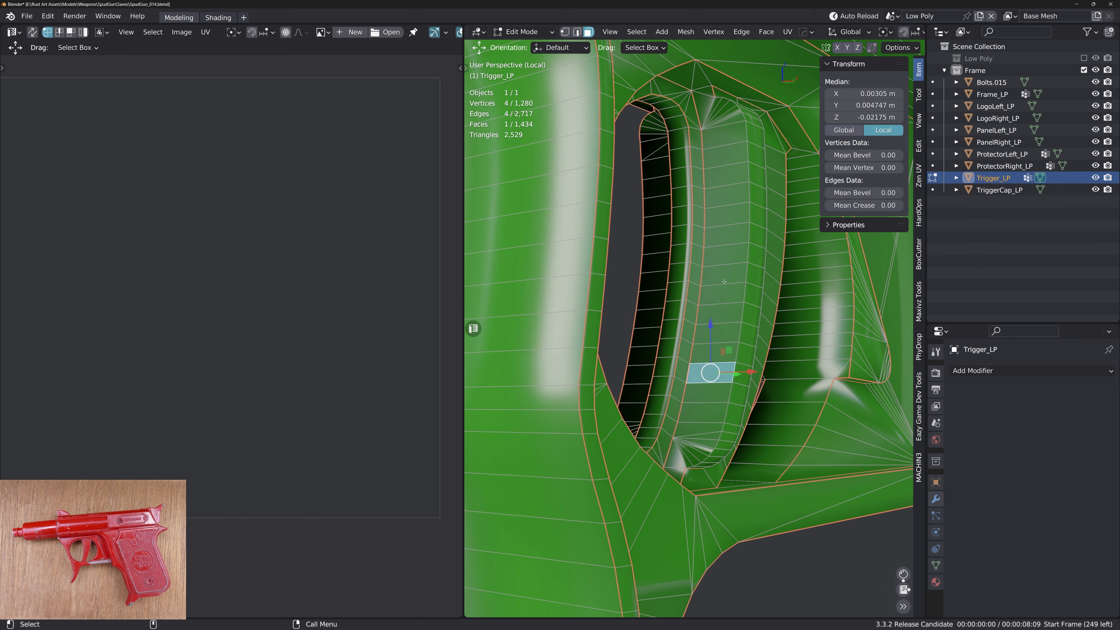
pyautogui.click(714, 106)
pyautogui.moveTo(712, 105); pyautogui.dragTo(706, 94, button='middle')
pyautogui.keyDown('ctrl'); pyautogui.click(726, 144); pyautogui.keyUp('ctrl')
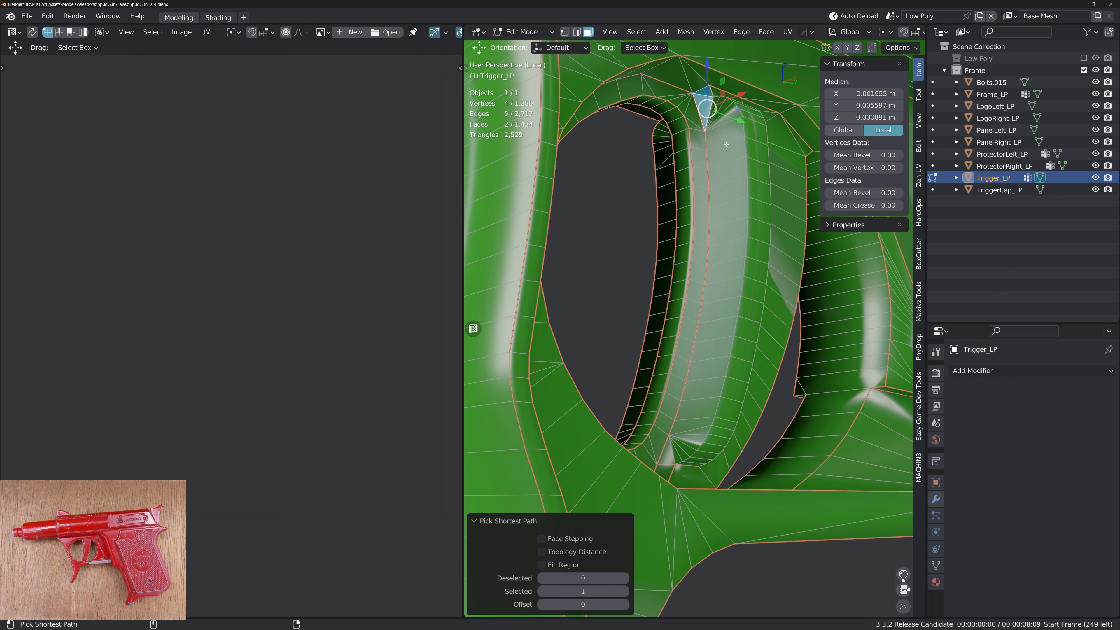
pyautogui.moveTo(739, 187); pyautogui.dragTo(670, 424, button='middle')
pyautogui.keyDown('ctrl'); pyautogui.click(664, 443); pyautogui.keyUp('ctrl')
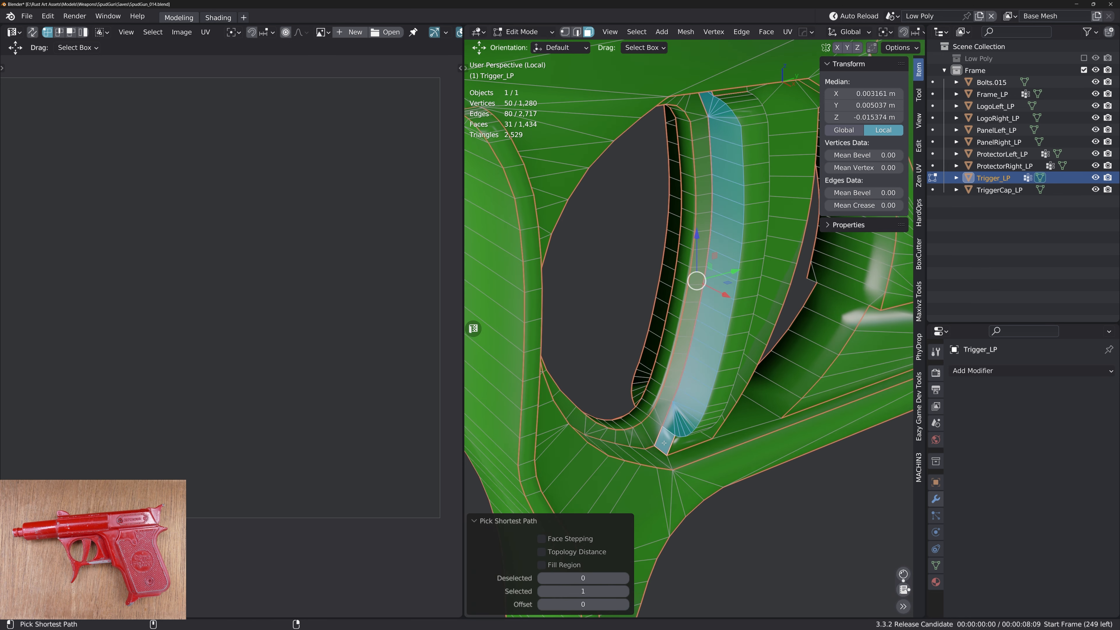
pyautogui.press('2')
pyautogui.moveTo(701, 365); pyautogui.dragTo(730, 281, button='middle')
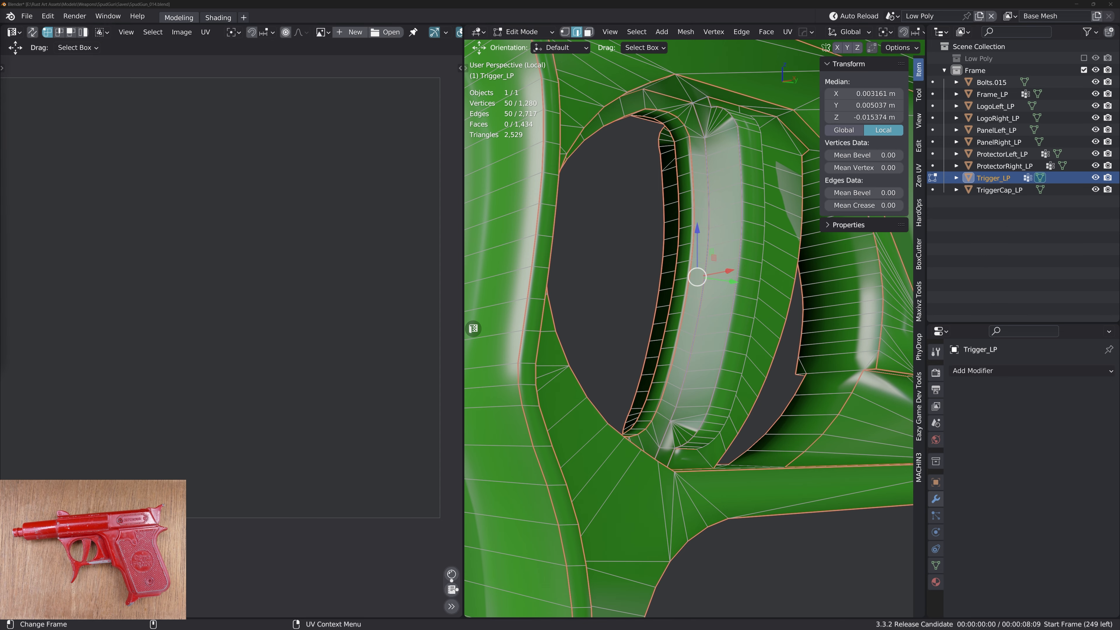
# Select the edges where the small ball meets the top and side of the lower bar and mark them as seams
pyautogui.moveTo(730, 230); pyautogui.dragTo(569, 270, button='middle')
pyautogui.keyDown('alt'); pyautogui.moveTo(570, 270); pyautogui.dragTo(587, 268); pyautogui.keyUp('alt')
pyautogui.keyDown('alt'); pyautogui.moveTo(737, 442); pyautogui.dragTo(692, 395, button='middle'); pyautogui.keyUp('alt')
pyautogui.keyDown('alt'); pyautogui.moveTo(693, 395); pyautogui.dragTo(698, 353, button='right'); pyautogui.keyUp('alt')
pyautogui.keyDown('alt'); pyautogui.moveTo(744, 346); pyautogui.dragTo(699, 385); pyautogui.keyUp('alt')
pyautogui.keyDown('ctrl'); pyautogui.click(702, 360); pyautogui.keyUp('ctrl')
pyautogui.keyDown('shift'); pyautogui.click(724, 381); pyautogui.keyUp('shift')
pyautogui.scroll(4, 706, 375)
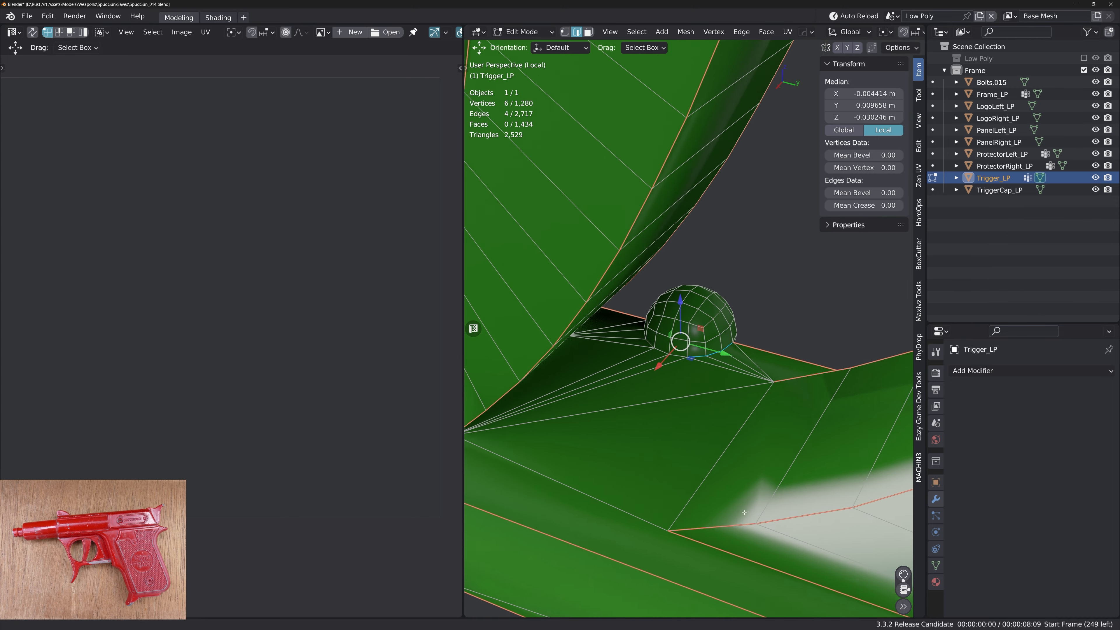
pyautogui.keyDown('ctrl'); pyautogui.click(677, 351); pyautogui.keyUp('ctrl')
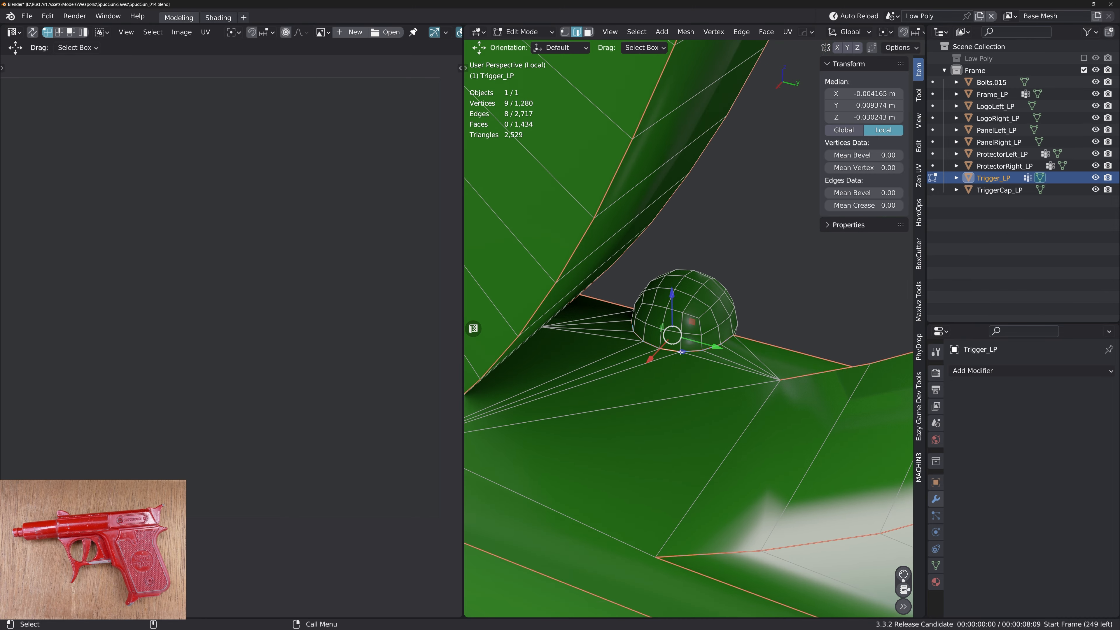
pyautogui.moveTo(678, 351)
pyautogui.mouseDown(button='middle')
pyautogui.moveTo(571, 285)
pyautogui.moveTo(695, 350)
pyautogui.moveTo(738, 344)
pyautogui.moveTo(683, 360)
pyautogui.mouseUp(button='middle')
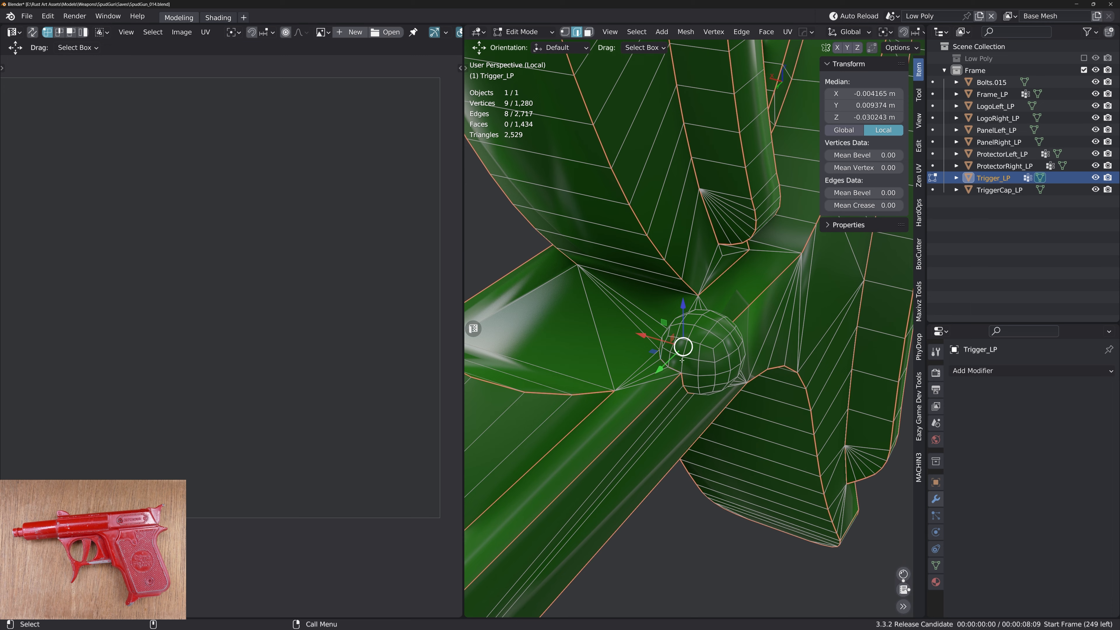
pyautogui.keyDown('alt'); pyautogui.moveTo(745, 335); pyautogui.dragTo(710, 362); pyautogui.keyUp('alt')
pyautogui.keyDown('ctrl'); pyautogui.click(744, 329); pyautogui.keyUp('ctrl')
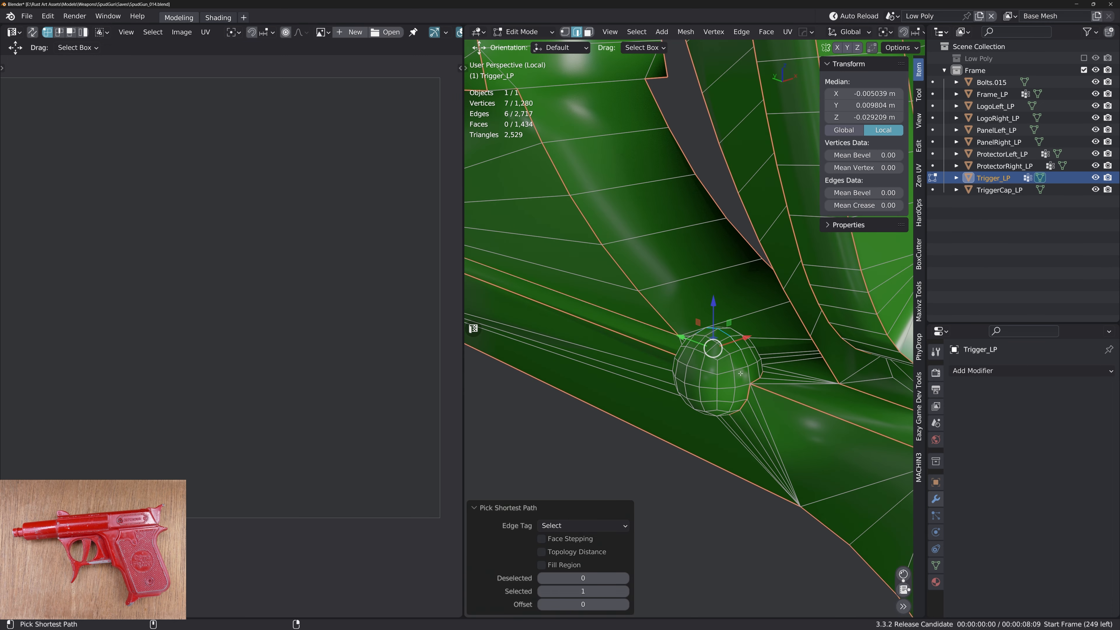
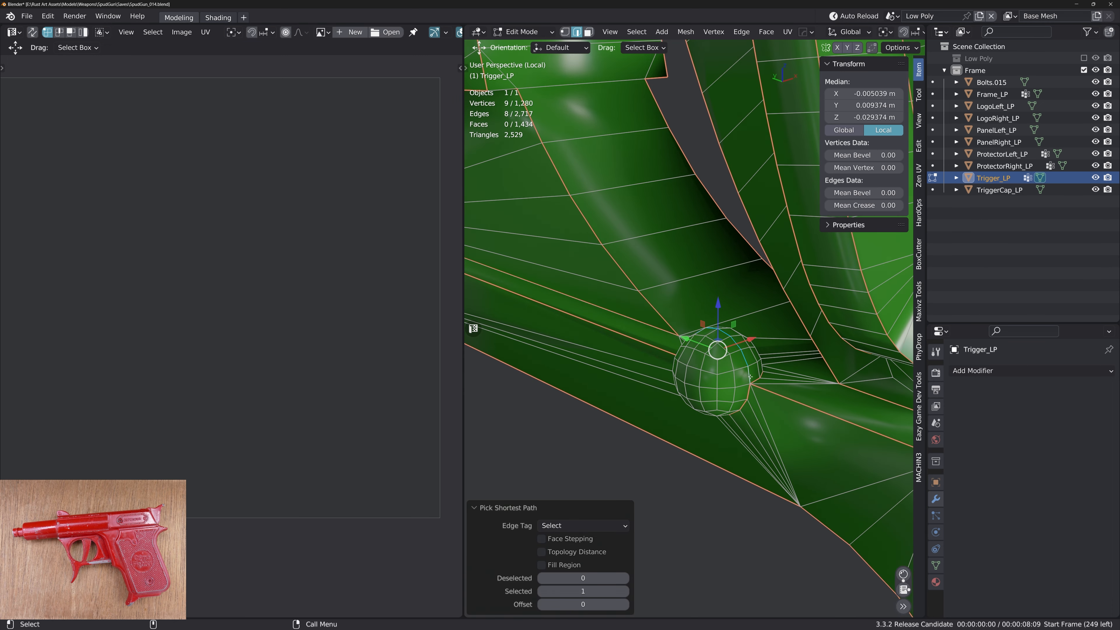
# Clear the selection and mark the short edge between the side recess and the rear curve of the trigger guard as a seam
pyautogui.scroll(-4, 750, 377)
pyautogui.keyDown('alt'); pyautogui.moveTo(745, 375); pyautogui.dragTo(679, 375); pyautogui.keyUp('alt')
pyautogui.scroll(-3, 636, 325)
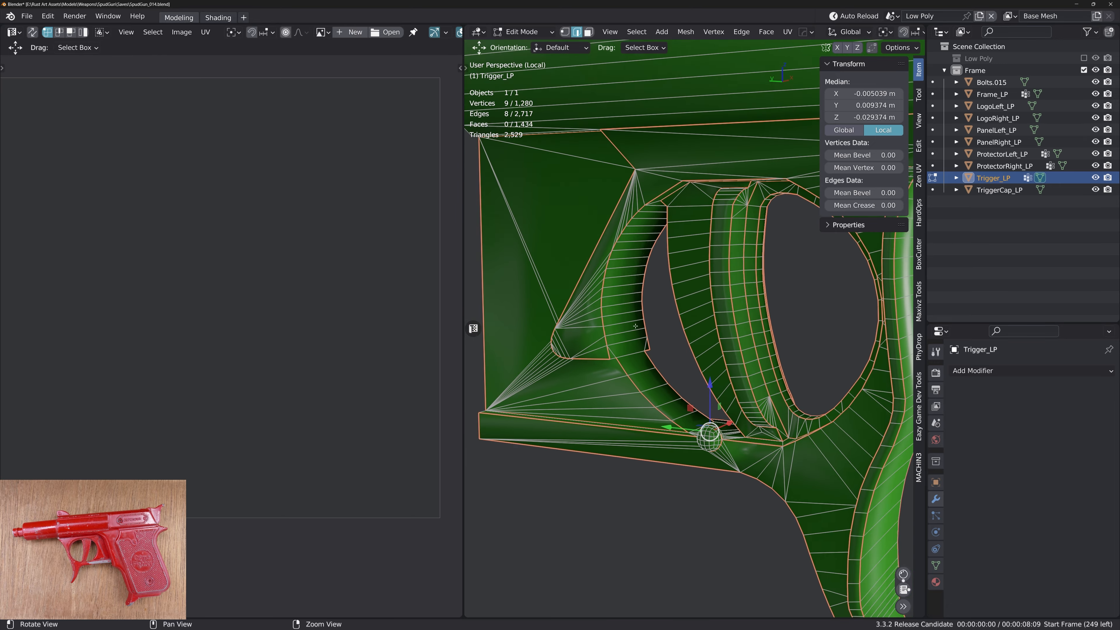
pyautogui.moveTo(635, 326)
pyautogui.keyDown('alt'); pyautogui.mouseDown()
pyautogui.moveTo(675, 287)
pyautogui.moveTo(624, 313)
pyautogui.mouseUp(); pyautogui.keyUp('alt')
pyautogui.hotkey('alt', 'a')
pyautogui.click(610, 397)
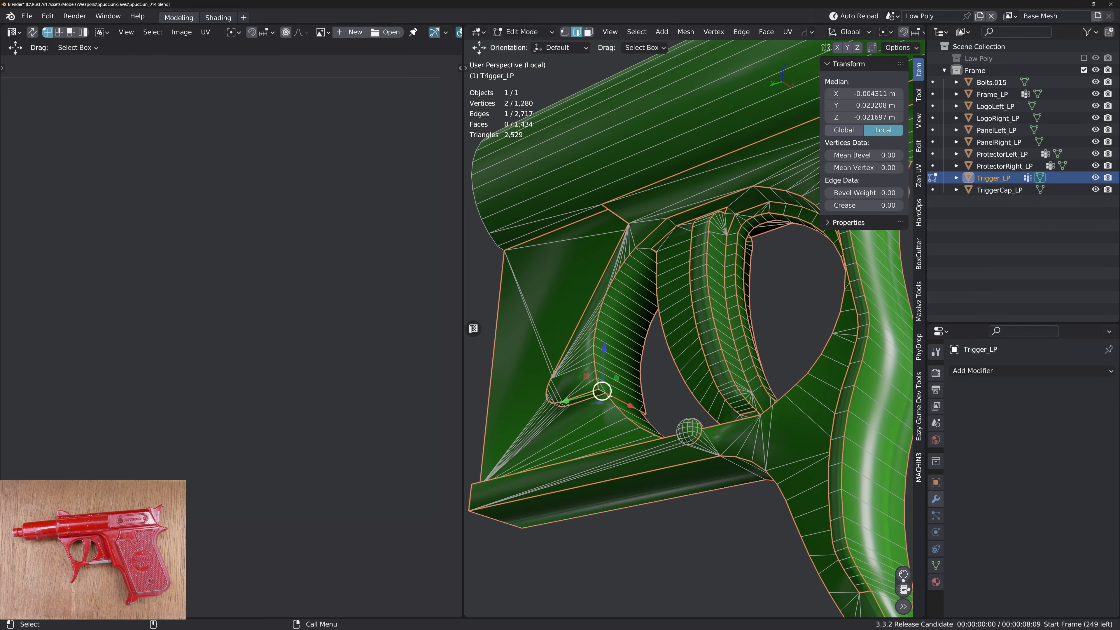
pyautogui.keyDown('alt'); pyautogui.moveTo(609, 397); pyautogui.dragTo(688, 381); pyautogui.keyUp('alt')
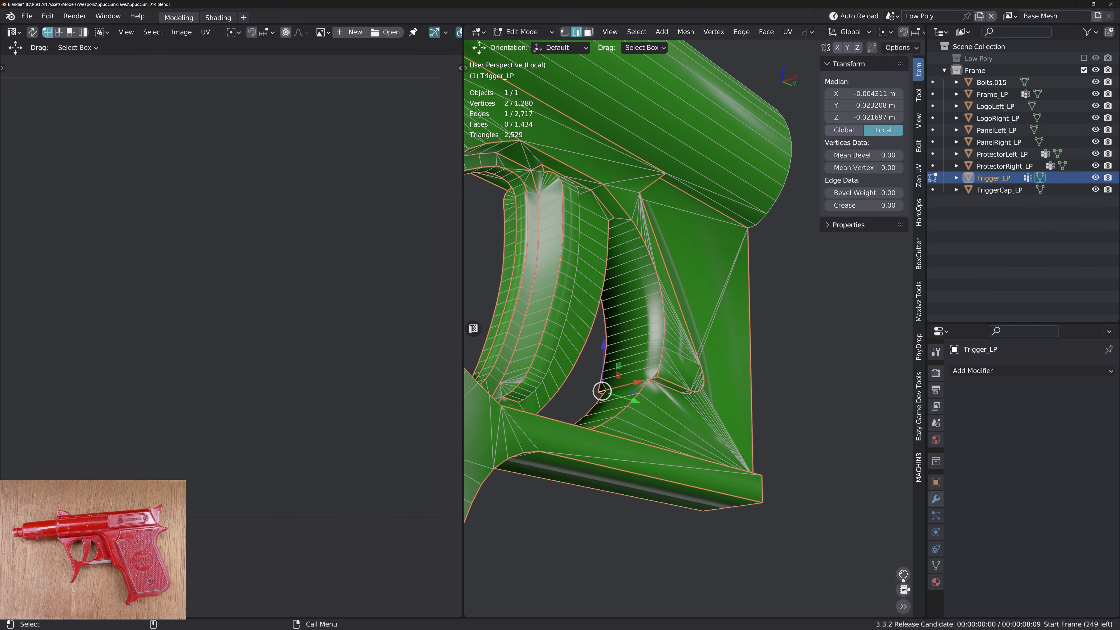
pyautogui.moveTo(655, 379); pyautogui.dragTo(689, 346, button='middle')
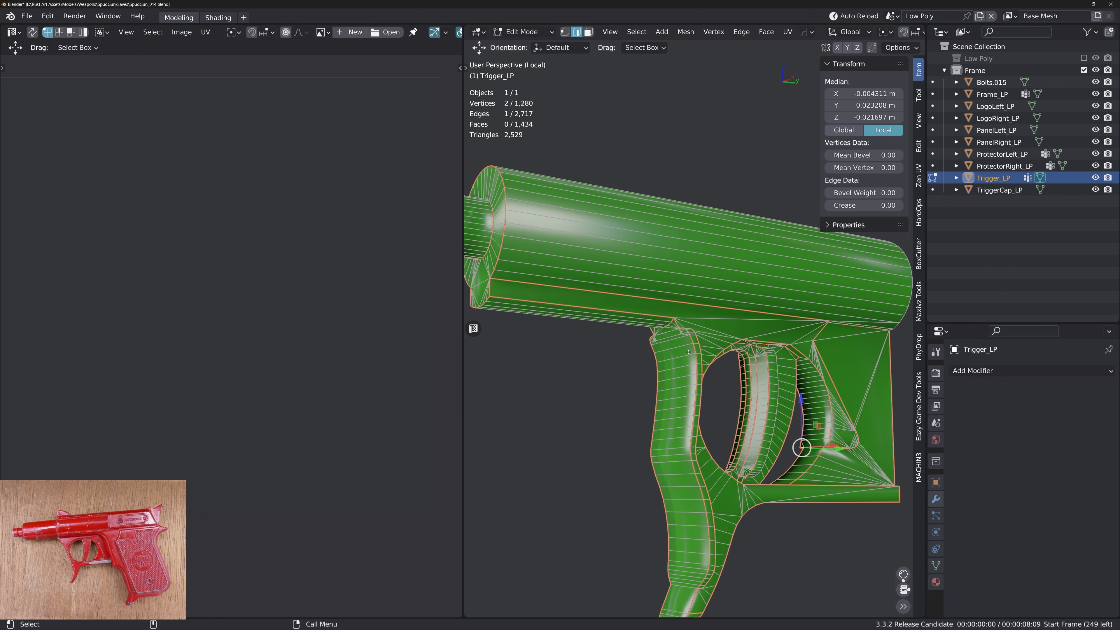
# Mark the edges on both sides of the trigger's lower tip as seams and save the file
pyautogui.moveTo(661, 352); pyautogui.dragTo(683, 308, button='middle')
pyautogui.keyDown('alt'); pyautogui.moveTo(683, 308); pyautogui.dragTo(644, 304); pyautogui.keyUp('alt')
pyautogui.keyDown('alt'); pyautogui.moveTo(652, 353); pyautogui.dragTo(645, 346); pyautogui.keyUp('alt')
pyautogui.keyDown('alt'); pyautogui.moveTo(661, 573); pyautogui.dragTo(695, 494, button='middle'); pyautogui.keyUp('alt')
pyautogui.scroll(4, 695, 494)
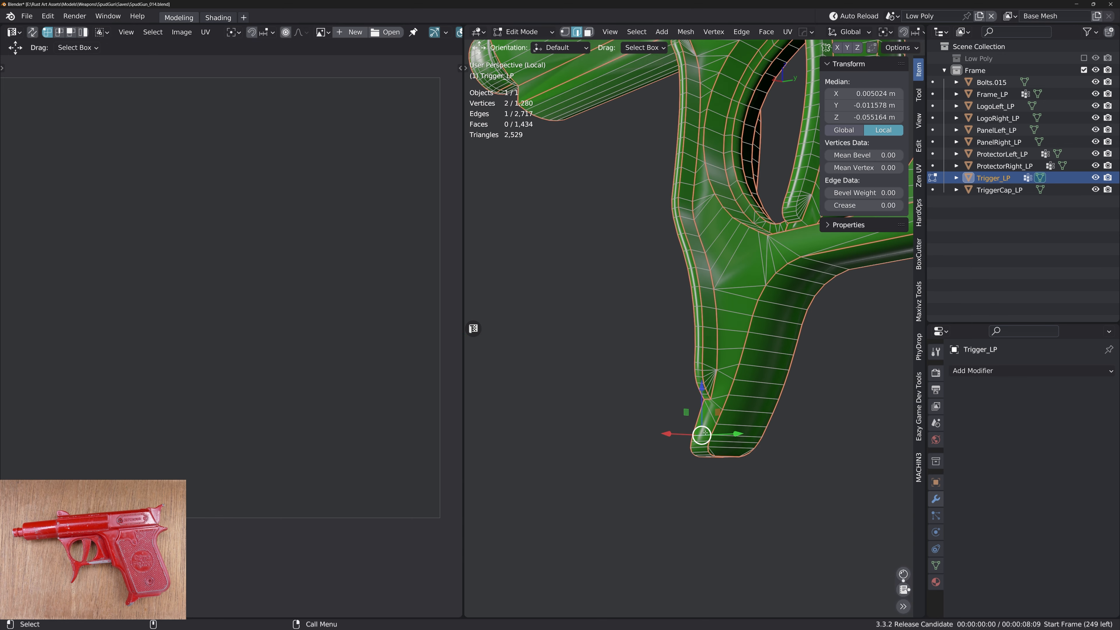
pyautogui.moveTo(705, 433); pyautogui.dragTo(642, 403, button='middle')
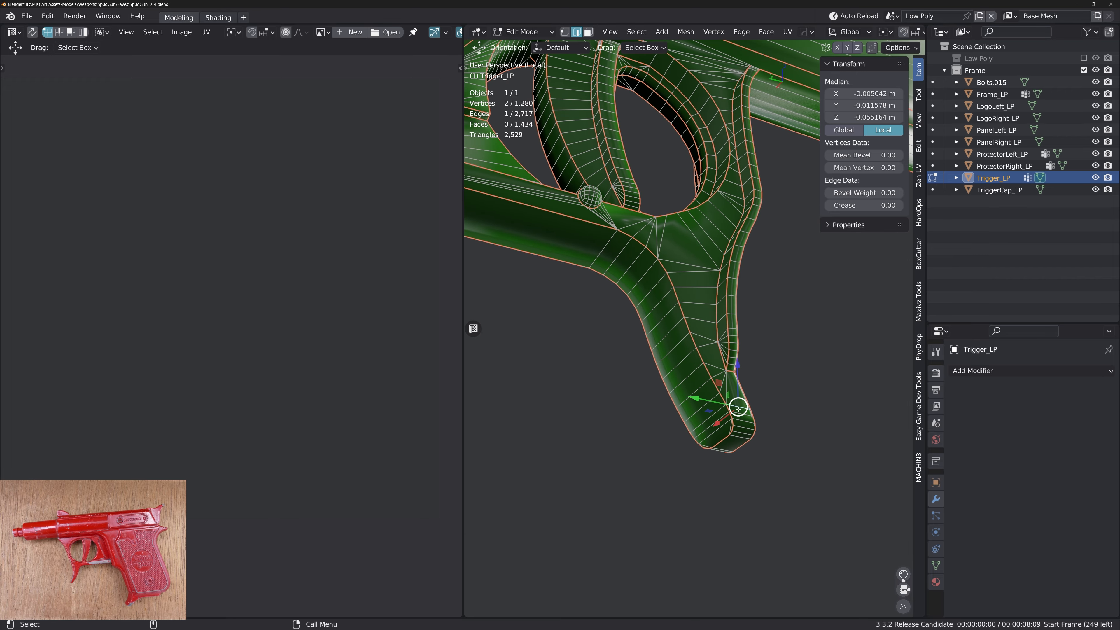
pyautogui.moveTo(739, 409); pyautogui.dragTo(838, 421, button='middle')
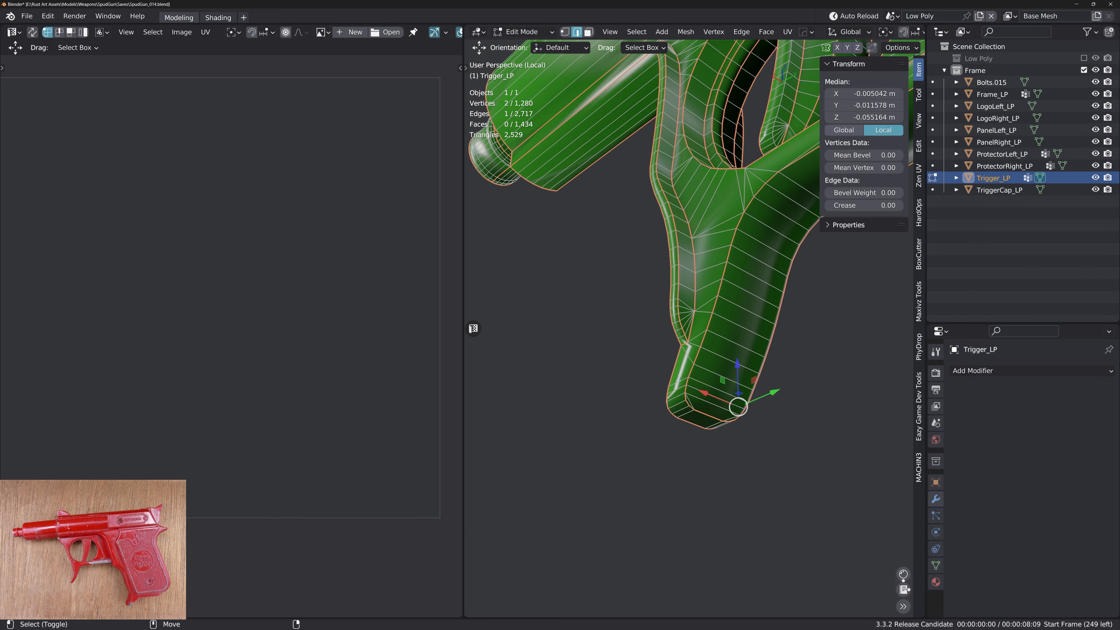
pyautogui.moveTo(678, 381); pyautogui.dragTo(717, 309, button='middle')
pyautogui.hotkey('ctrl', 's')
pyautogui.click(672, 274)
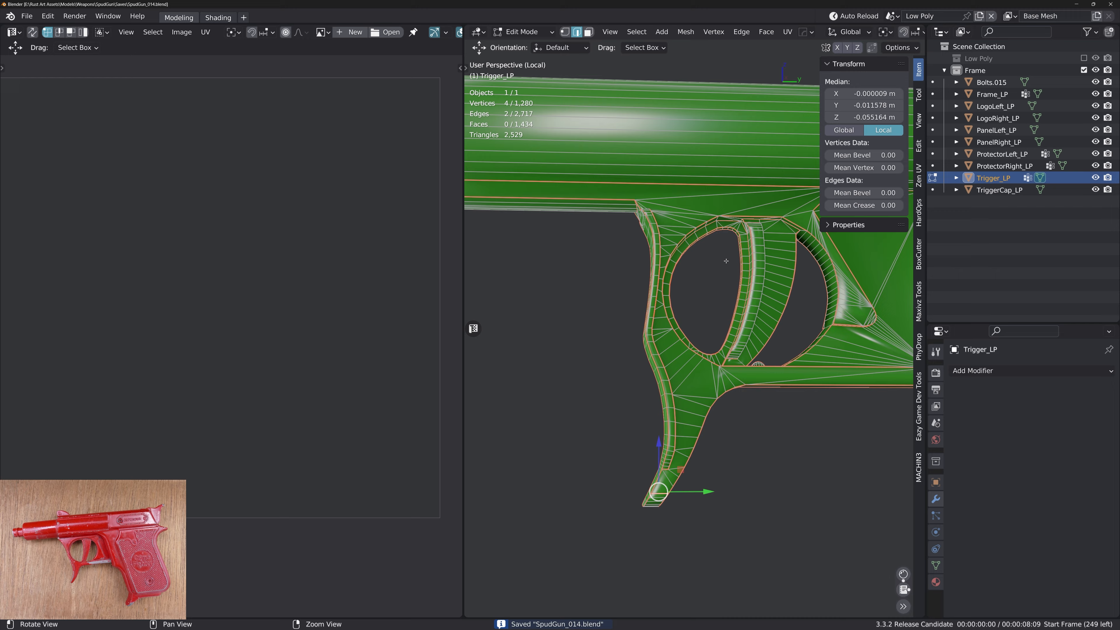
# Mark the short edges joining the trigger blade's upper and lower ends to the guard on both sides as seams, and save the file
pyautogui.keyDown('shift'); pyautogui.moveTo(728, 261); pyautogui.dragTo(709, 274, button='middle'); pyautogui.keyUp('shift')
pyautogui.scroll(5, 708, 274)
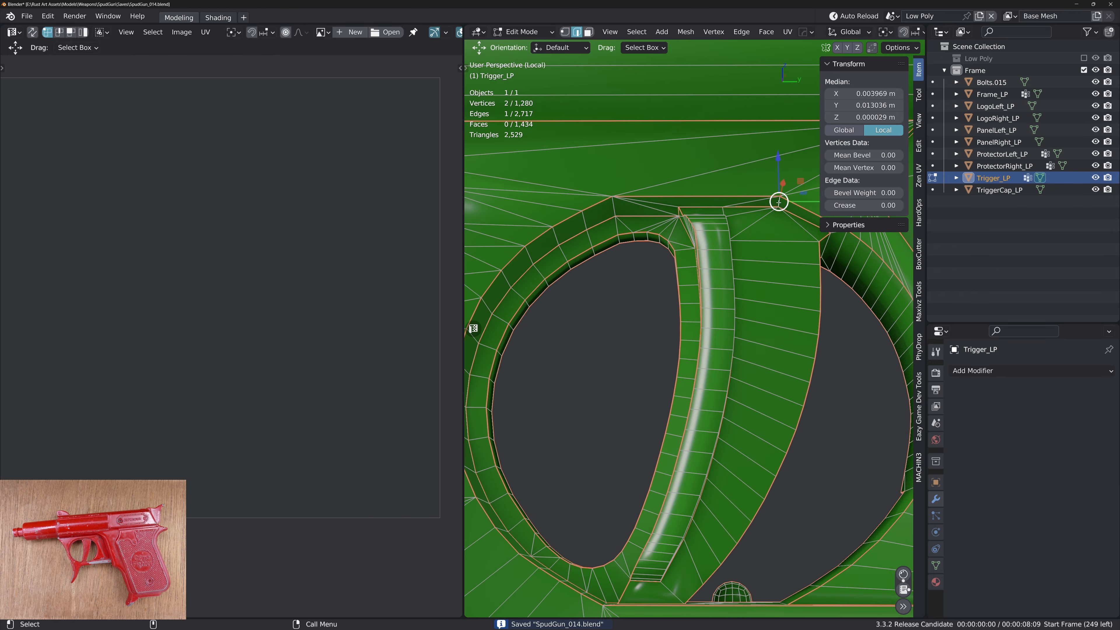
pyautogui.keyDown('shift'); pyautogui.moveTo(779, 203); pyautogui.dragTo(715, 180, button='middle'); pyautogui.keyUp('shift')
pyautogui.scroll(-3, 670, 294)
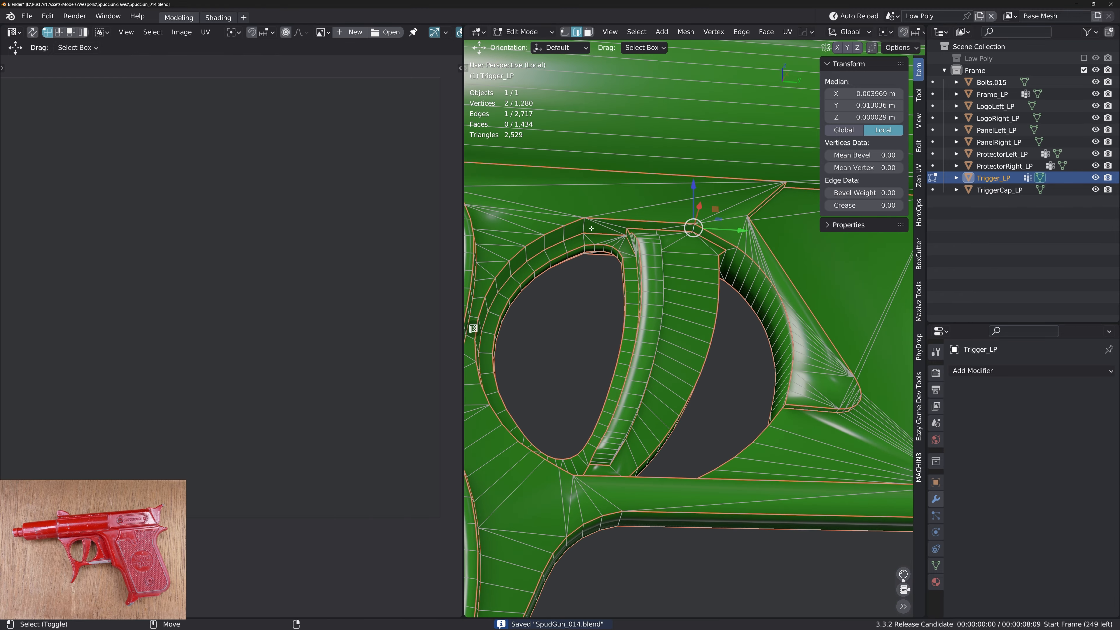
pyautogui.keyDown('shift'); pyautogui.click(591, 228); pyautogui.keyUp('shift')
pyautogui.moveTo(591, 228); pyautogui.dragTo(821, 211, button='middle')
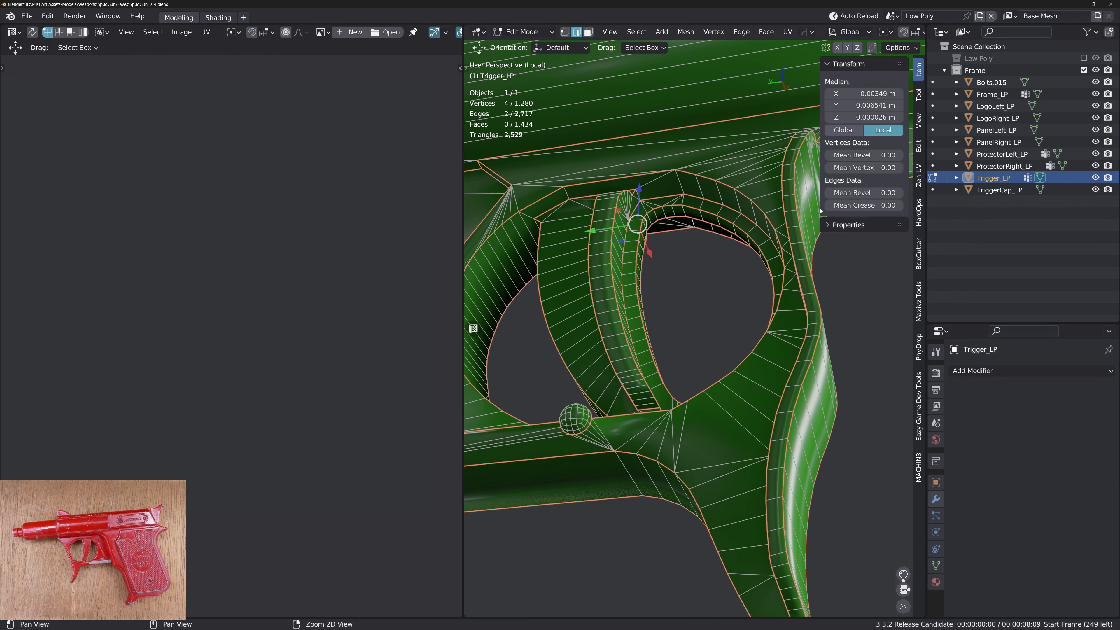
pyautogui.keyDown('shift'); pyautogui.click(564, 196); pyautogui.keyUp('shift')
pyautogui.moveTo(563, 195); pyautogui.dragTo(646, 396, button='middle')
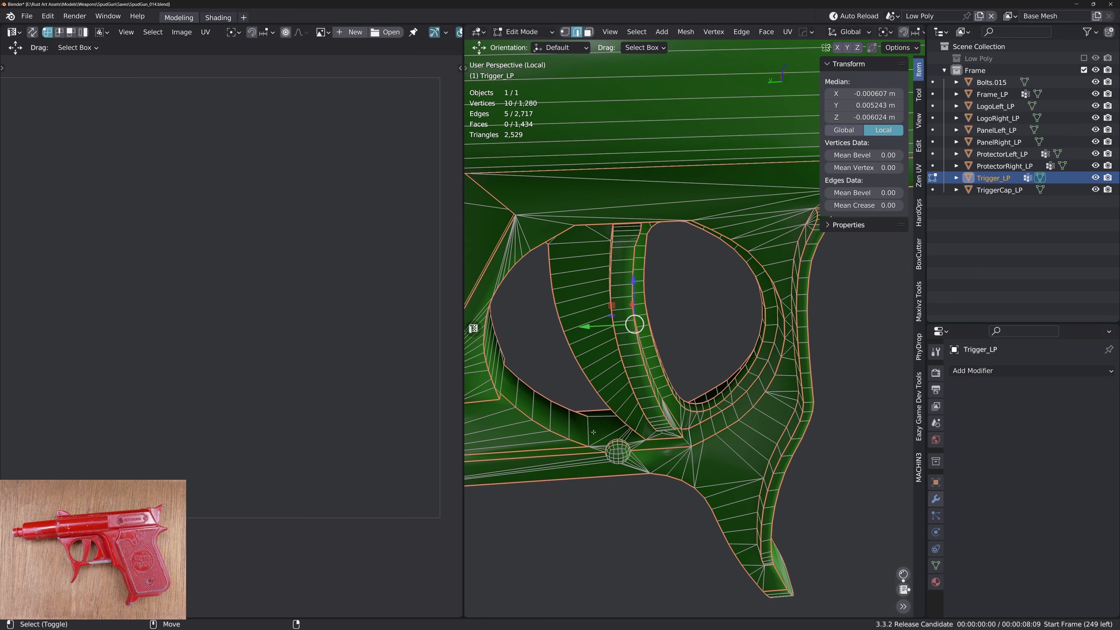
pyautogui.moveTo(591, 431); pyautogui.dragTo(535, 224, button='middle')
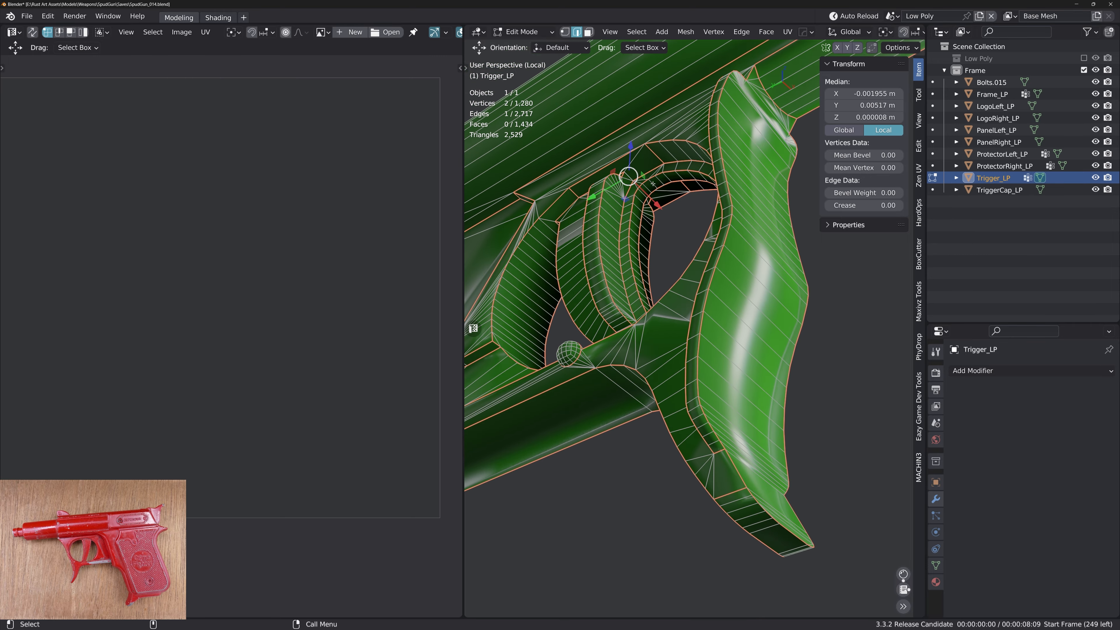
pyautogui.moveTo(642, 181); pyautogui.dragTo(651, 236, button='middle')
pyautogui.scroll(-4, 683, 276)
pyautogui.keyDown('alt'); pyautogui.moveTo(683, 276); pyautogui.dragTo(655, 274); pyautogui.keyUp('alt')
pyautogui.scroll(-4, 655, 273)
pyautogui.hotkey('ctrl', 's')
# Select all faces of the trigger part and unwrap them along the marked seams
pyautogui.click(606, 240)
pyautogui.keyDown('alt'); pyautogui.moveTo(606, 240); pyautogui.dragTo(654, 217); pyautogui.keyUp('alt')
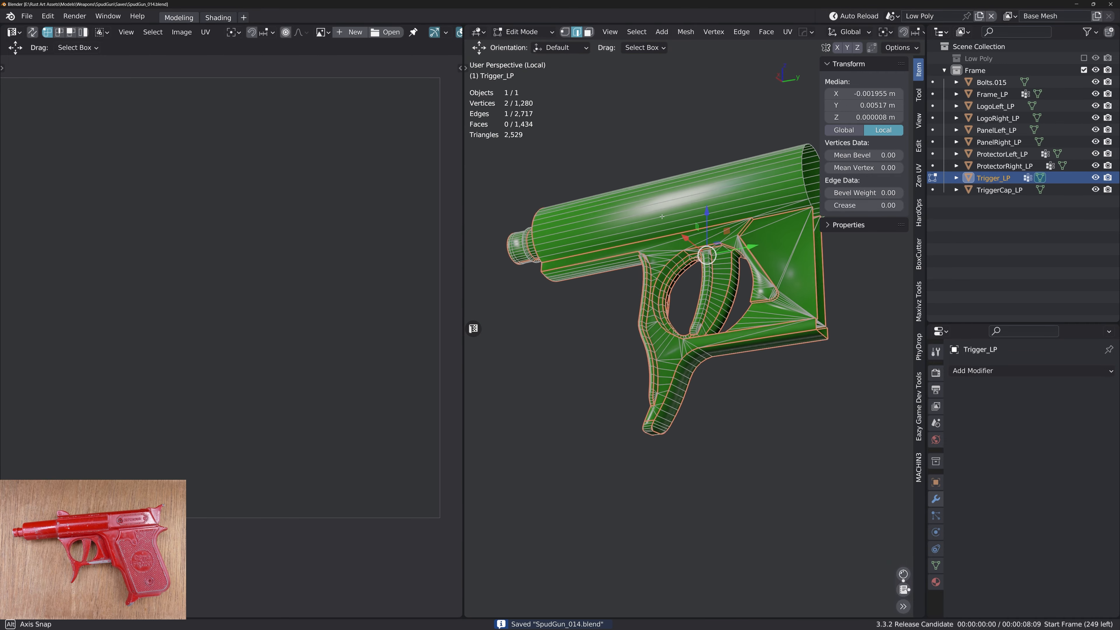
pyautogui.press('3')
pyautogui.press('a')
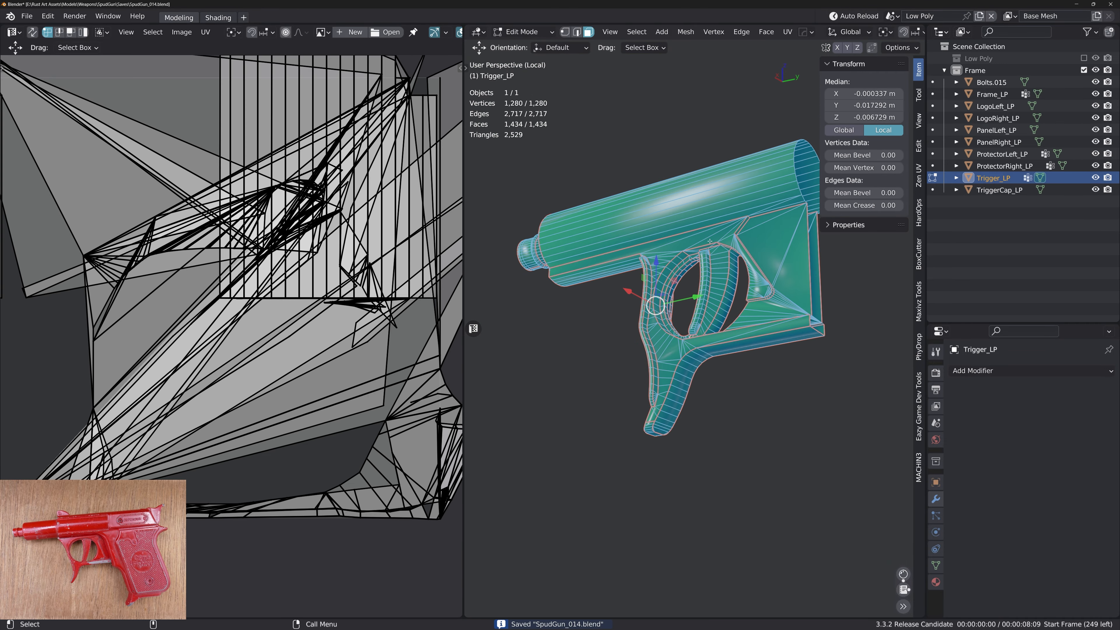
pyautogui.click(919, 120)
pyautogui.click(919, 71)
pyautogui.click(919, 95)
pyautogui.click(919, 70)
pyautogui.keyDown('alt'); pyautogui.moveTo(733, 292); pyautogui.dragTo(747, 365, button='middle'); pyautogui.keyUp('alt')
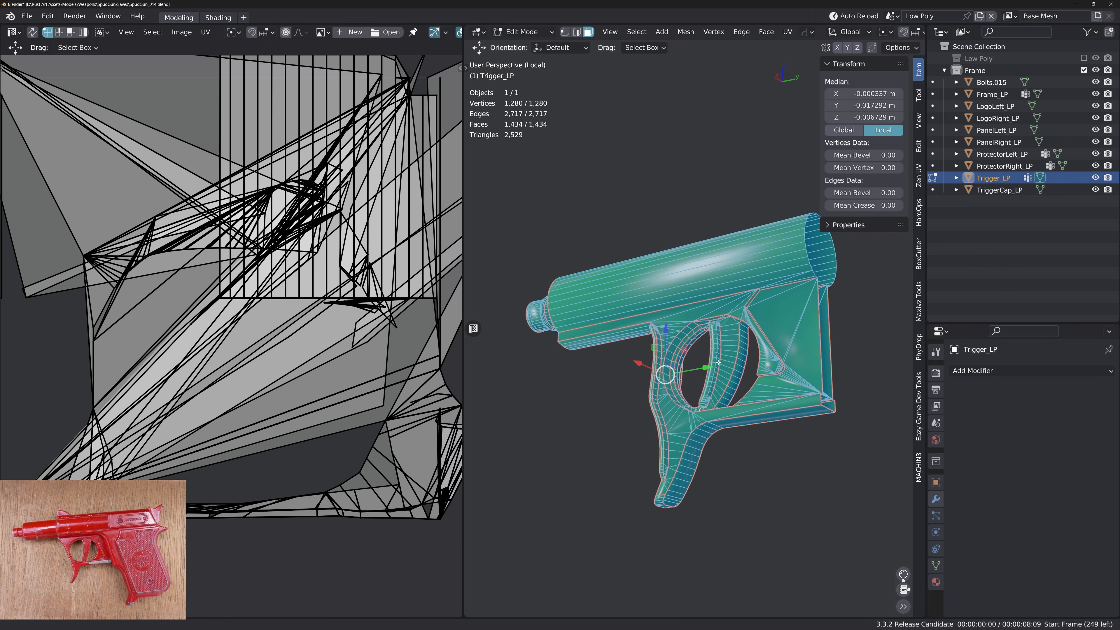
pyautogui.keyDown('alt'); pyautogui.moveTo(747, 365); pyautogui.dragTo(757, 373); pyautogui.keyUp('alt')
pyautogui.press('Tab')
pyautogui.keyDown('alt'); pyautogui.moveTo(756, 320); pyautogui.dragTo(774, 327); pyautogui.keyUp('alt')
pyautogui.press('Tab')
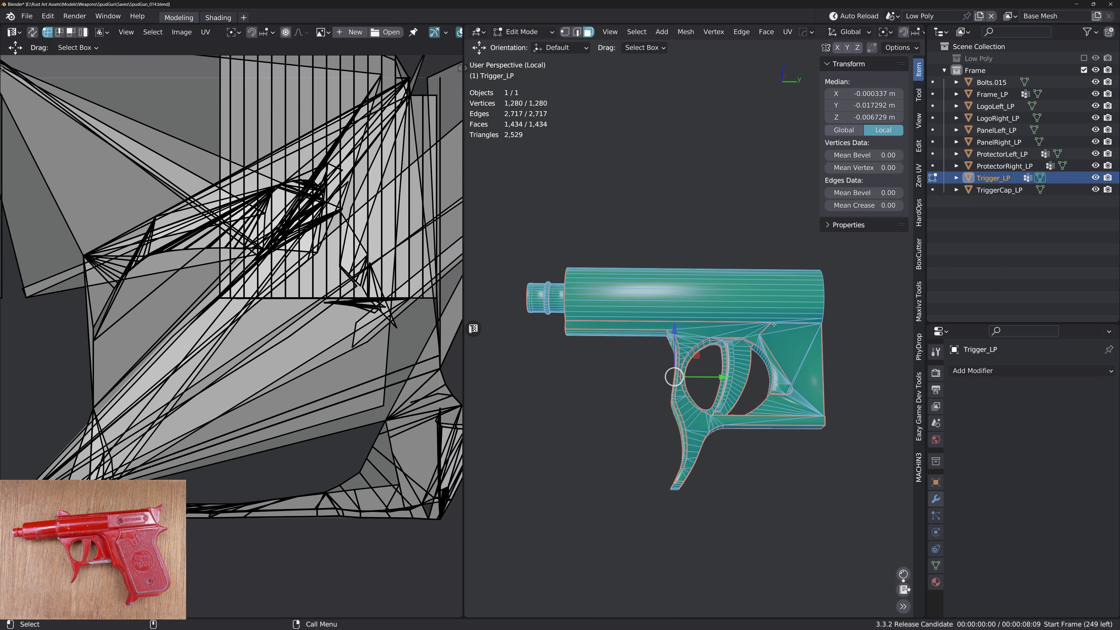
pyautogui.press('u')
pyautogui.press('u')
# Straighten the two long, narrow, wavy strip islands in the UV layout
pyautogui.keyDown('alt'); pyautogui.moveTo(266, 336); pyautogui.dragTo(308, 341, button='middle'); pyautogui.keyUp('alt')
pyautogui.keyDown('alt'); pyautogui.moveTo(308, 341); pyautogui.dragTo(299, 313, button='right'); pyautogui.keyUp('alt')
pyautogui.keyDown('alt'); pyautogui.moveTo(299, 313); pyautogui.dragTo(160, 244, button='middle'); pyautogui.keyUp('alt')
pyautogui.keyDown('alt'); pyautogui.moveTo(263, 322); pyautogui.dragTo(291, 393, button='right'); pyautogui.keyUp('alt')
pyautogui.keyDown('alt'); pyautogui.moveTo(291, 393); pyautogui.dragTo(282, 366, button='middle'); pyautogui.keyUp('alt')
pyautogui.keyDown('alt'); pyautogui.moveTo(282, 366); pyautogui.dragTo(294, 407, button='right'); pyautogui.keyUp('alt')
pyautogui.click(294, 407)
pyautogui.press('q')
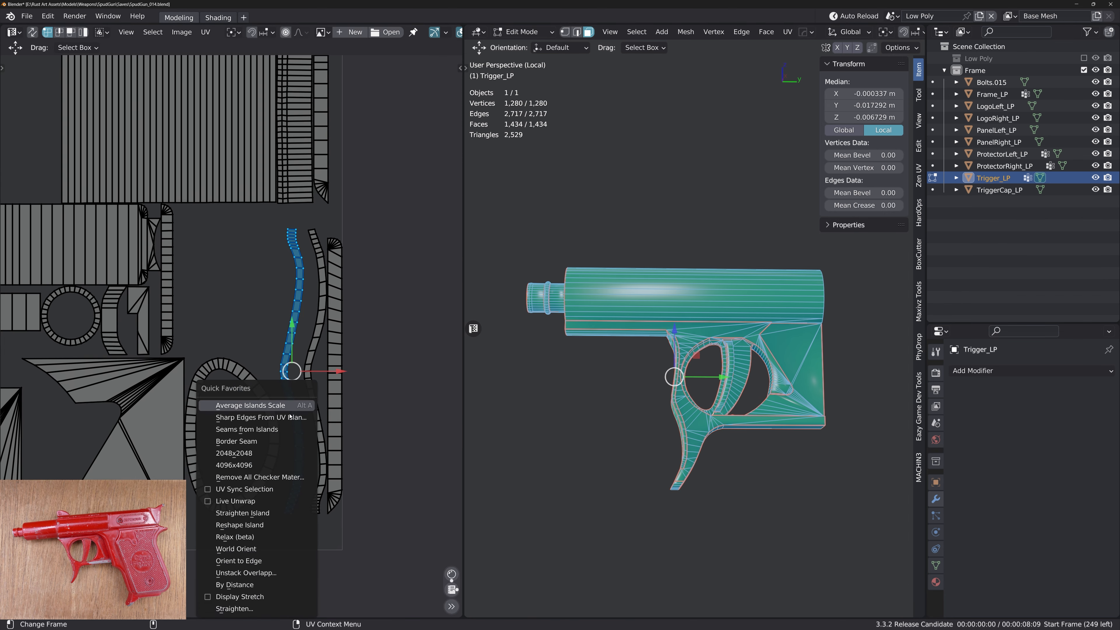
pyautogui.click(271, 520)
pyautogui.press('q')
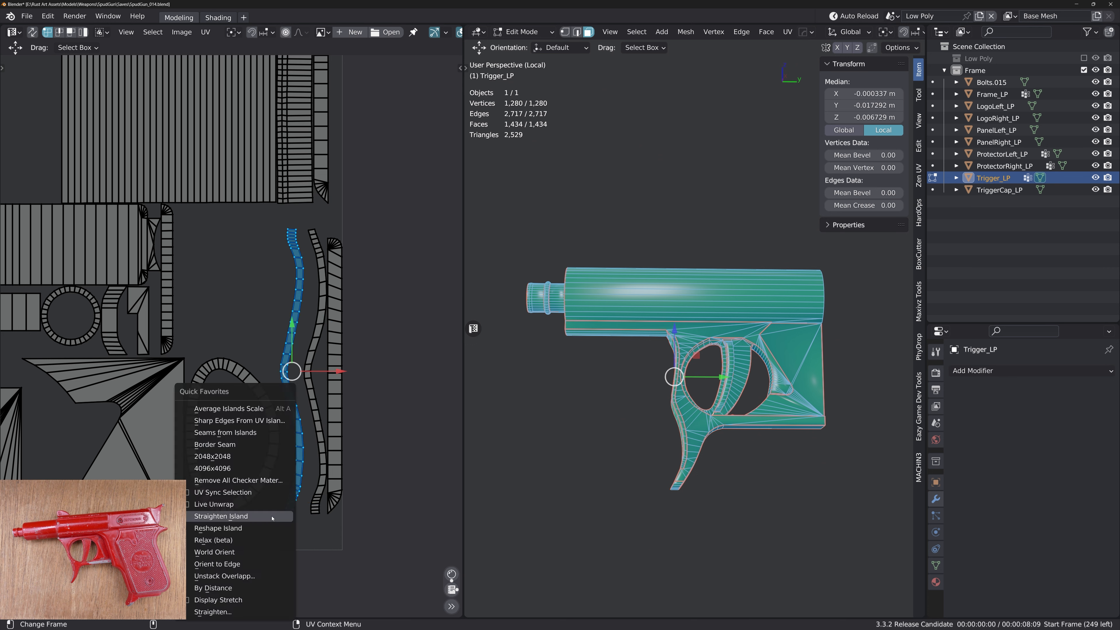
pyautogui.click(242, 613)
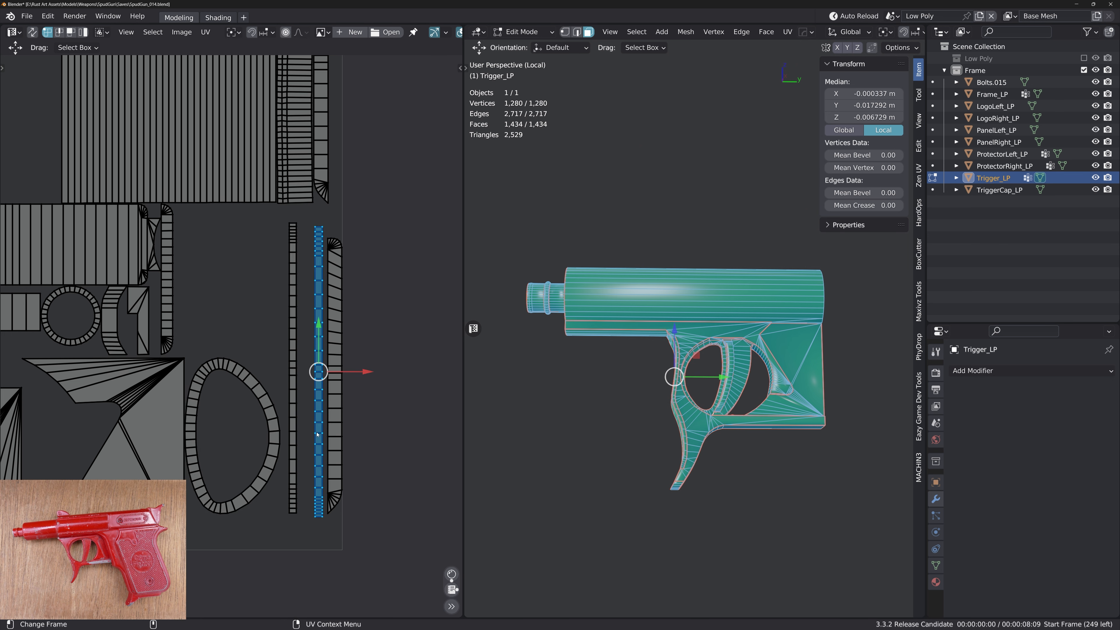
# Locate the oval ring island on the model using UV sync selection, and mark the edge across the top of that opening's inner wall as a seam
pyautogui.moveTo(317, 434); pyautogui.dragTo(410, 460, button='middle')
pyautogui.click(329, 467)
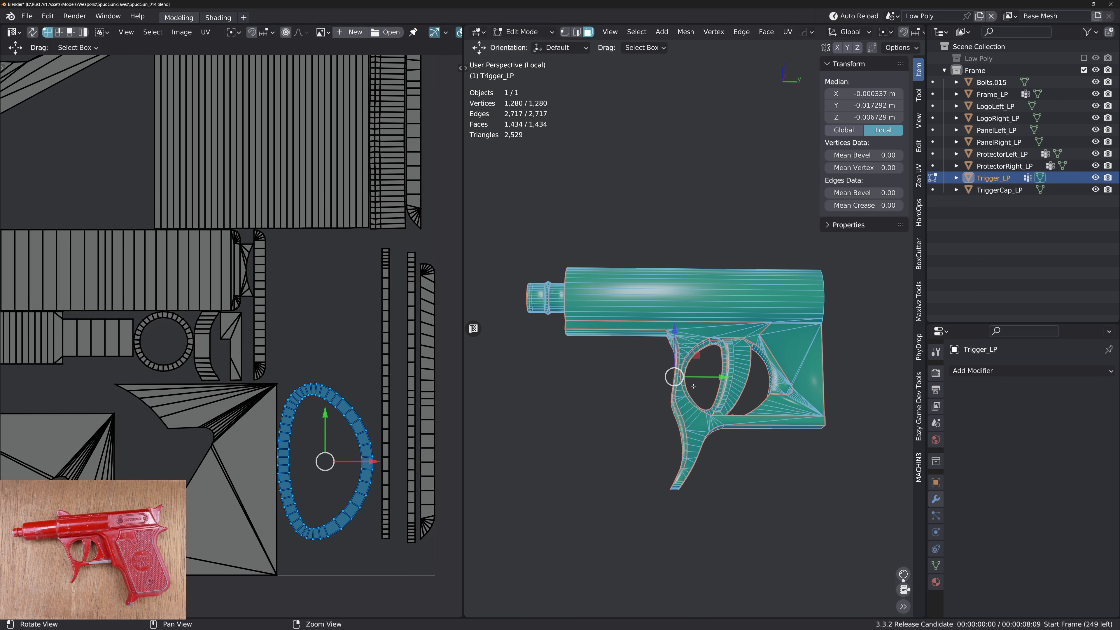
pyautogui.moveTo(693, 386); pyautogui.dragTo(728, 392, button='middle')
pyautogui.click(32, 32)
pyautogui.doubleClick(364, 442)
pyautogui.press('g')
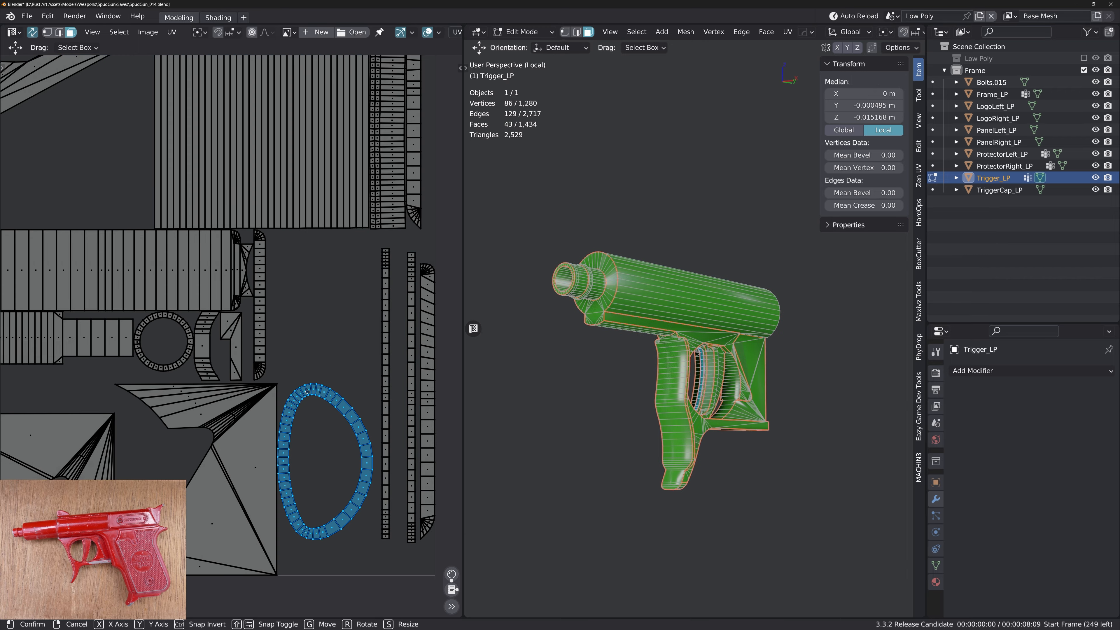
pyautogui.rightClick(369, 438)
pyautogui.press('f')
pyautogui.moveTo(691, 384); pyautogui.dragTo(774, 358, button='middle')
pyautogui.click(698, 181)
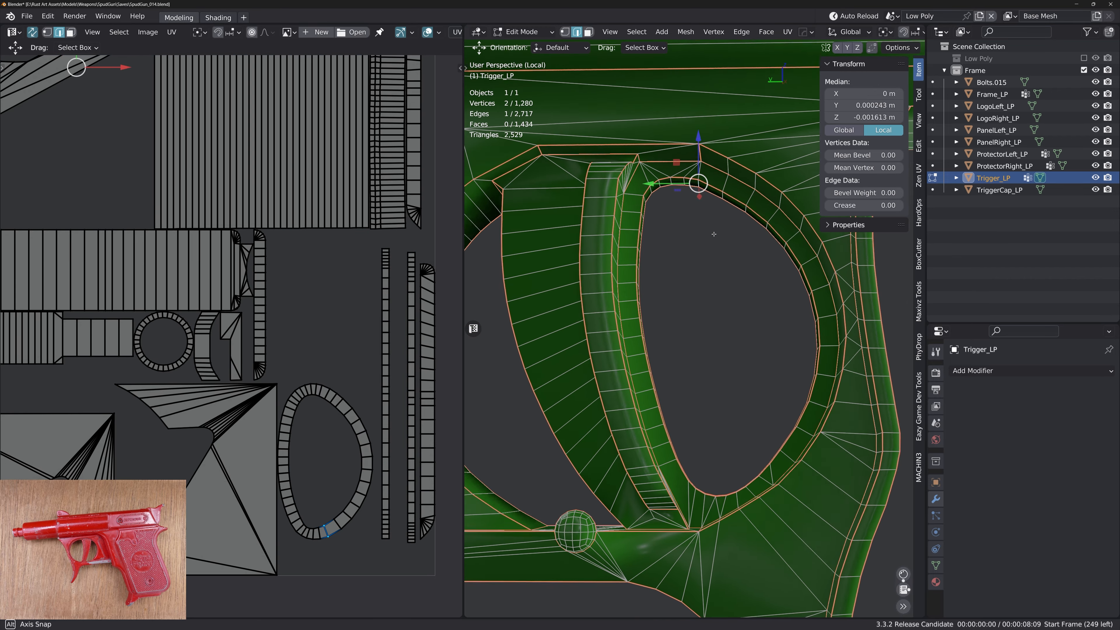
pyautogui.moveTo(698, 180); pyautogui.dragTo(717, 209, button='middle')
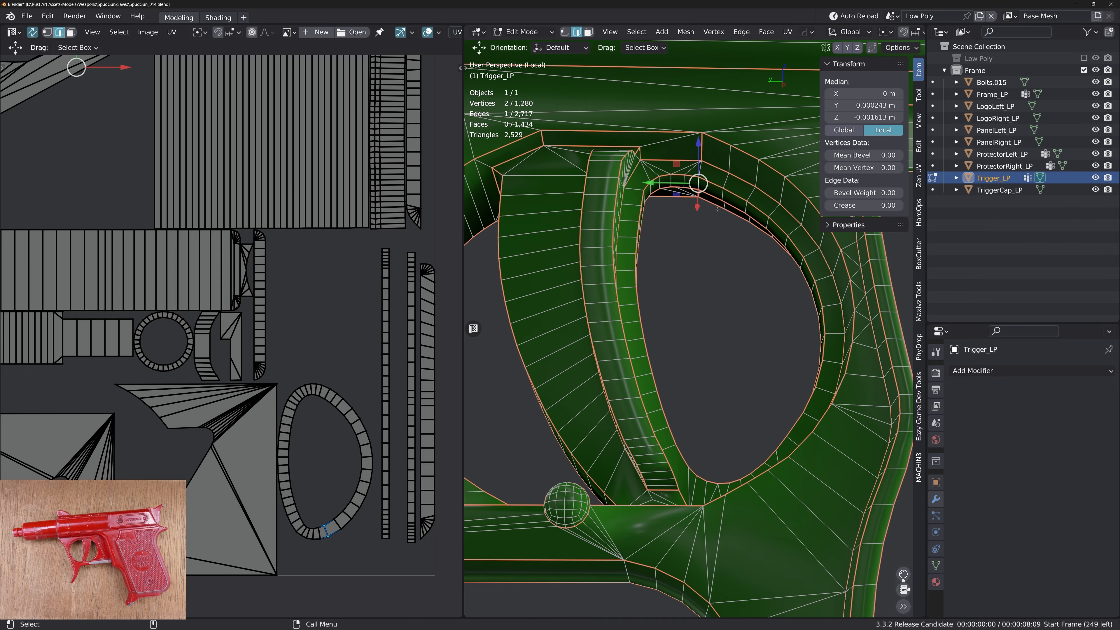
# Select the finger opening's inner-wall face loop, unwrap it and move the strip along X outside the UV square
pyautogui.press('3')
pyautogui.click(701, 174)
pyautogui.keyDown('alt'); pyautogui.click(697, 181); pyautogui.keyUp('alt')
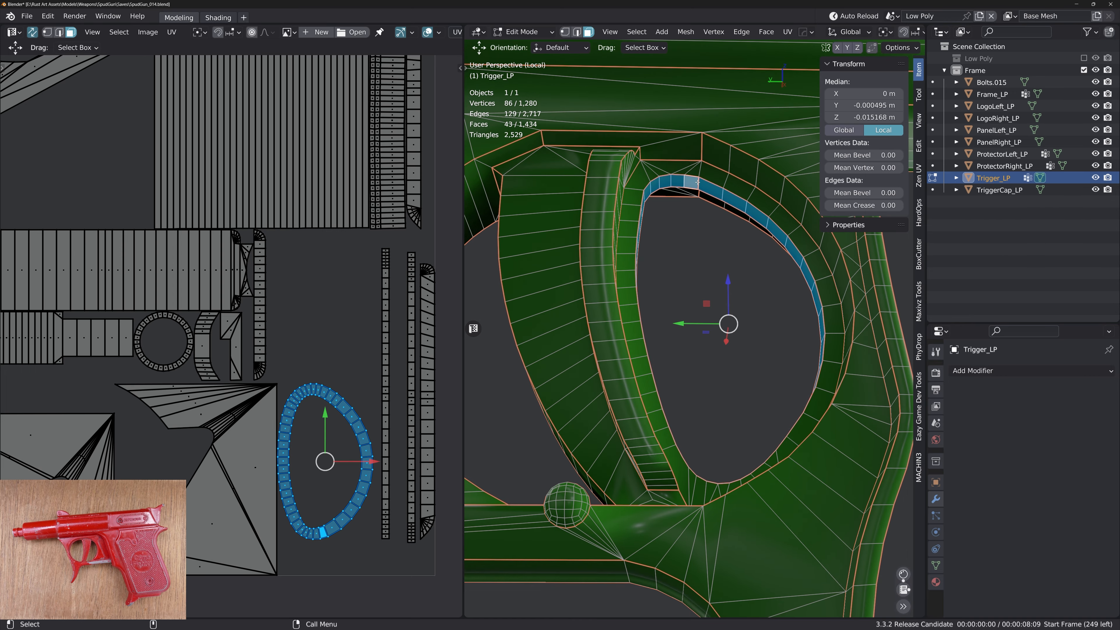
pyautogui.press('u')
pyautogui.press('u')
pyautogui.keyDown('alt'); pyautogui.moveTo(353, 414); pyautogui.dragTo(258, 414, button='right'); pyautogui.keyUp('alt')
pyautogui.keyDown('alt'); pyautogui.moveTo(111, 318); pyautogui.dragTo(143, 321, button='middle'); pyautogui.keyUp('alt')
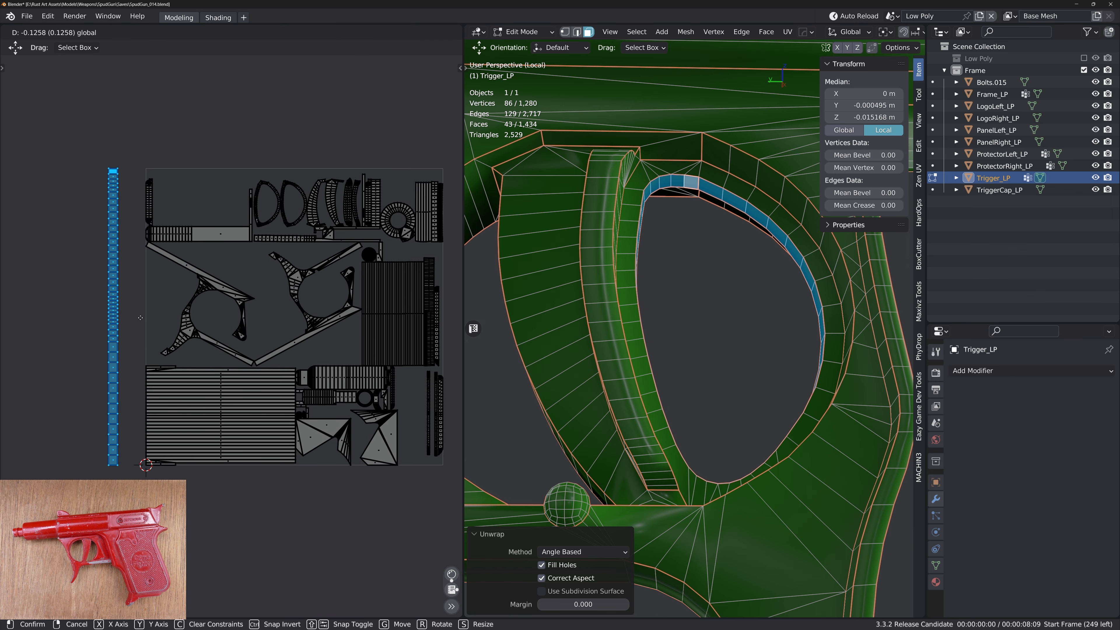
# Examine the remaining unwrapped islands across the UV layout, including the tiny round ones
pyautogui.scroll(3, 138, 457)
pyautogui.keyDown('alt'); pyautogui.moveTo(138, 458); pyautogui.dragTo(187, 436, button='middle'); pyautogui.keyUp('alt')
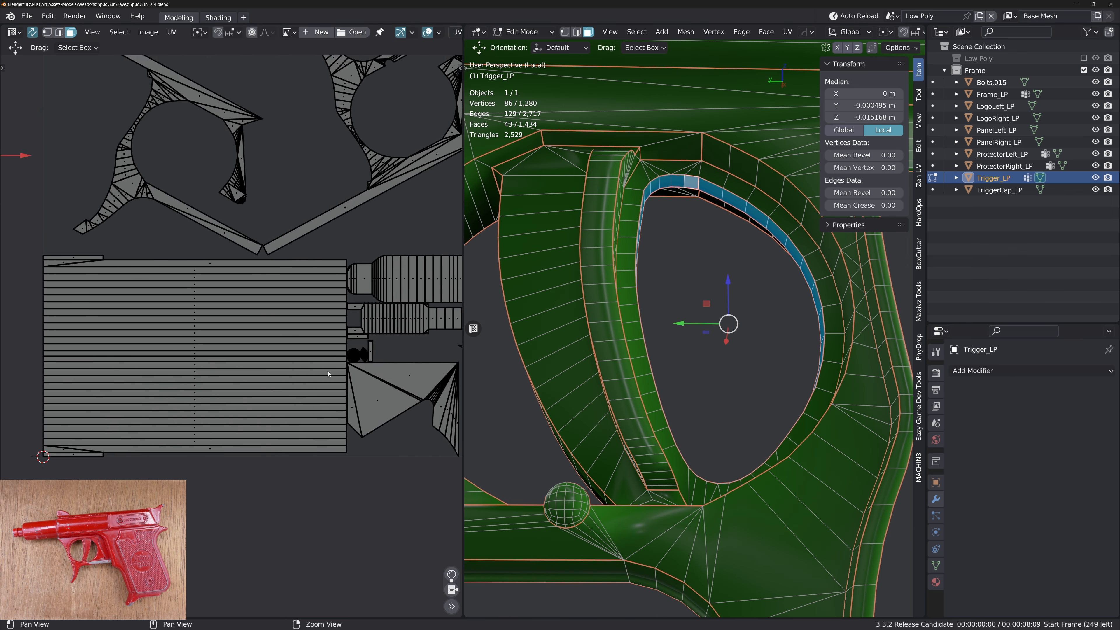
pyautogui.keyDown('alt'); pyautogui.moveTo(383, 346); pyautogui.dragTo(395, 344, button='right'); pyautogui.keyUp('alt')
pyautogui.keyDown('alt'); pyautogui.moveTo(395, 344); pyautogui.dragTo(272, 364, button='middle'); pyautogui.keyUp('alt')
pyautogui.keyDown('alt'); pyautogui.moveTo(336, 340); pyautogui.dragTo(384, 339, button='right'); pyautogui.keyUp('alt')
pyautogui.keyDown('alt'); pyautogui.moveTo(384, 339); pyautogui.dragTo(308, 365, button='middle'); pyautogui.keyUp('alt')
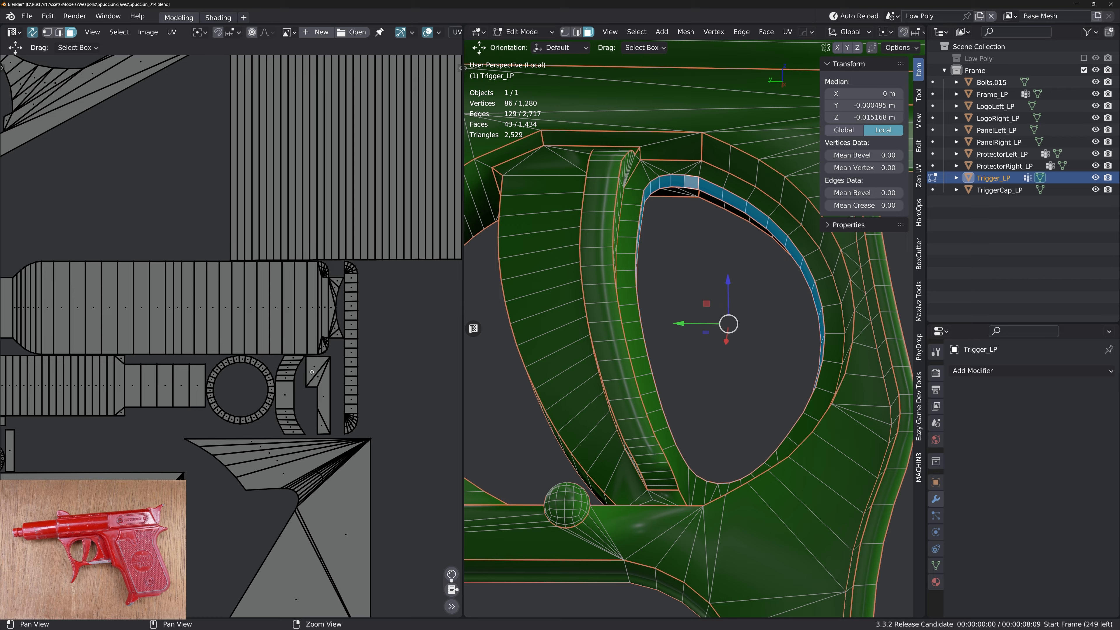
pyautogui.keyDown('alt'); pyautogui.moveTo(326, 366); pyautogui.dragTo(366, 366, button='right'); pyautogui.keyUp('alt')
pyautogui.keyDown('alt'); pyautogui.moveTo(181, 422); pyautogui.dragTo(359, 591, button='middle'); pyautogui.keyUp('alt')
pyautogui.keyDown('alt'); pyautogui.moveTo(359, 591); pyautogui.dragTo(339, 590, button='right'); pyautogui.keyUp('alt')
pyautogui.keyDown('alt'); pyautogui.moveTo(338, 590); pyautogui.dragTo(348, 465, button='middle'); pyautogui.keyUp('alt')
# Select the tiny oval island in the UV layout and focus on its faces on the model's small ball
pyautogui.doubleClick(261, 471)
pyautogui.press('g')
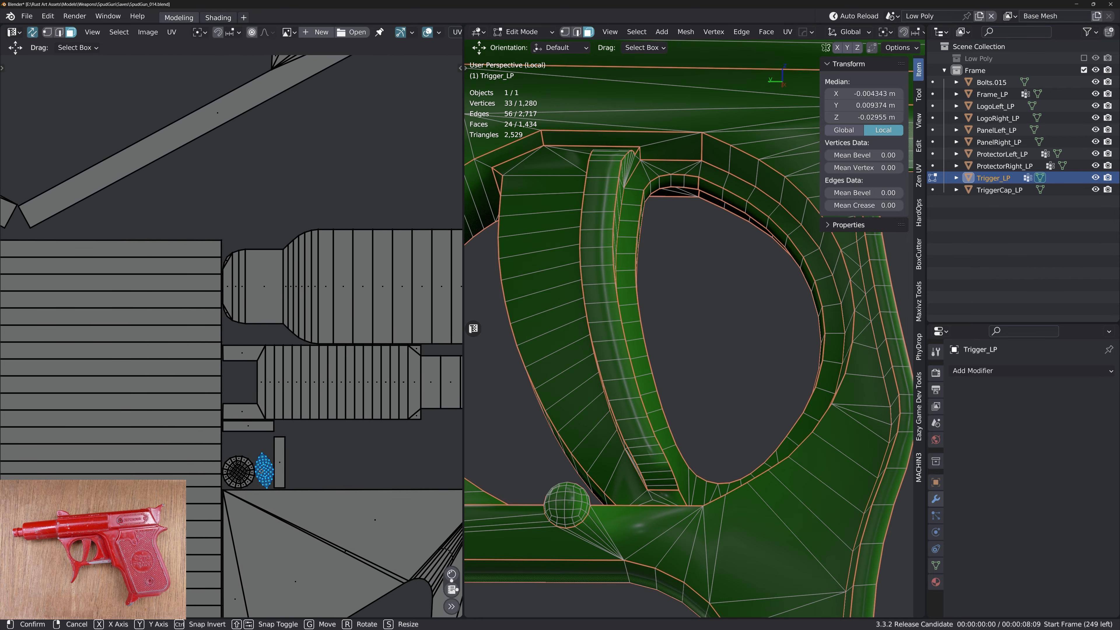
pyautogui.rightClick(261, 471)
pyautogui.press('f')
pyautogui.keyDown('alt'); pyautogui.moveTo(568, 521); pyautogui.dragTo(676, 546); pyautogui.keyUp('alt')
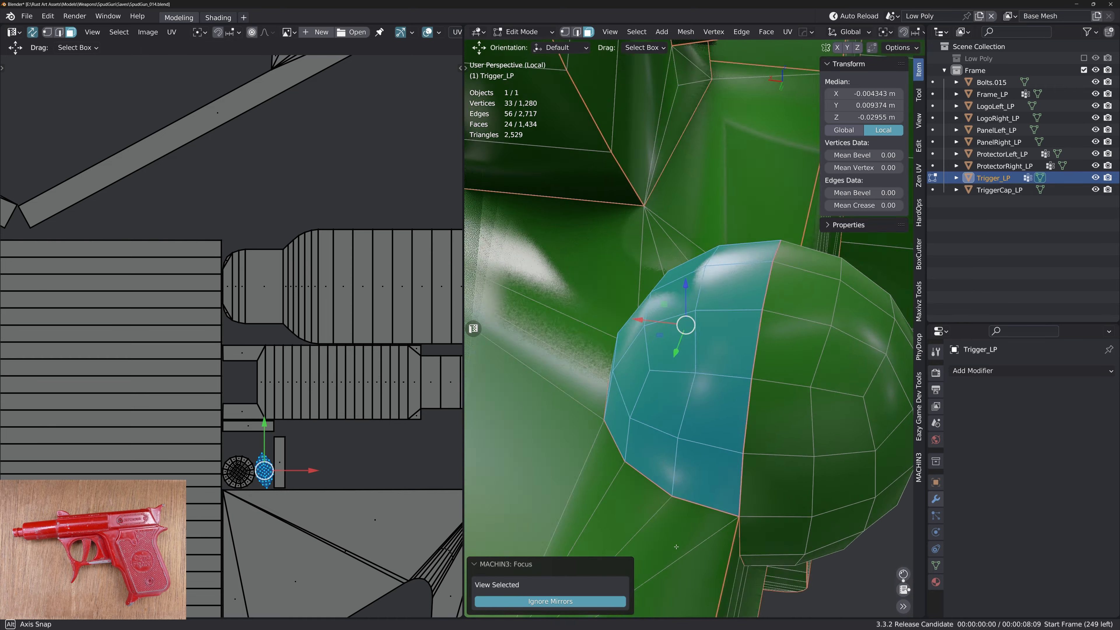
pyautogui.keyDown('alt'); pyautogui.moveTo(676, 547); pyautogui.dragTo(631, 446, button='right'); pyautogui.keyUp('alt')
pyautogui.keyDown('alt'); pyautogui.moveTo(630, 446); pyautogui.dragTo(605, 545, button='middle'); pyautogui.keyUp('alt')
pyautogui.keyDown('alt'); pyautogui.moveTo(605, 545); pyautogui.dragTo(508, 499); pyautogui.keyUp('alt')
pyautogui.keyDown('alt'); pyautogui.moveTo(508, 498); pyautogui.dragTo(479, 485, button='right'); pyautogui.keyUp('alt')
# Select the curved single-row strip island in the UV layout and examine its matching faces along the trigger blade's side
pyautogui.keyDown('alt'); pyautogui.moveTo(335, 230); pyautogui.dragTo(263, 223, button='right'); pyautogui.keyUp('alt')
pyautogui.keyDown('alt'); pyautogui.moveTo(263, 223); pyautogui.dragTo(314, 311, button='middle'); pyautogui.keyUp('alt')
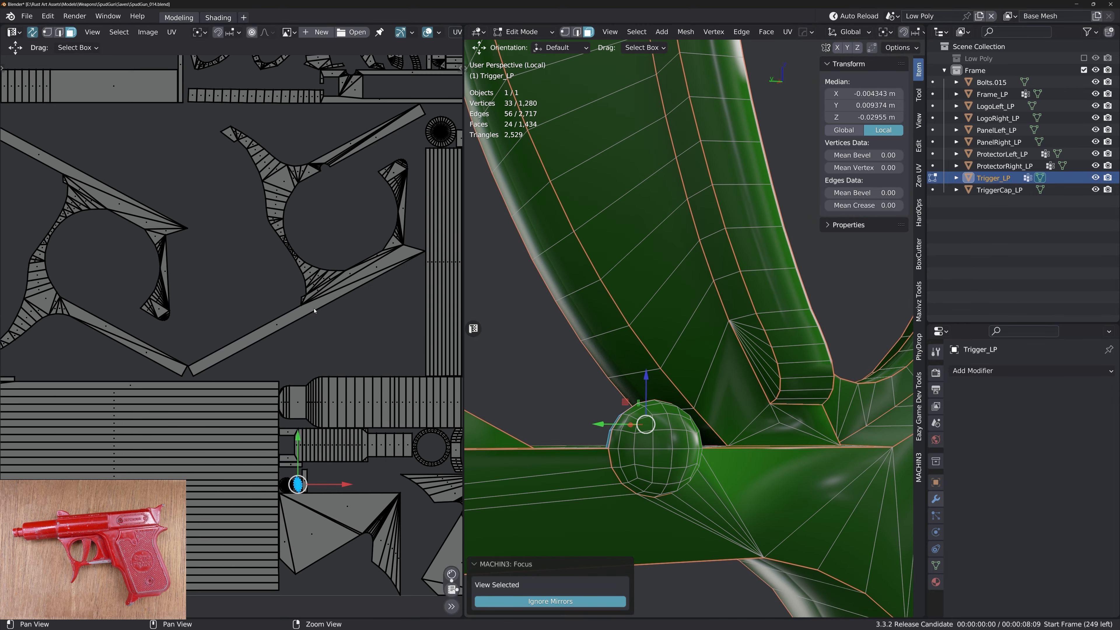
pyautogui.scroll(-3, 314, 310)
pyautogui.scroll(4, 306, 267)
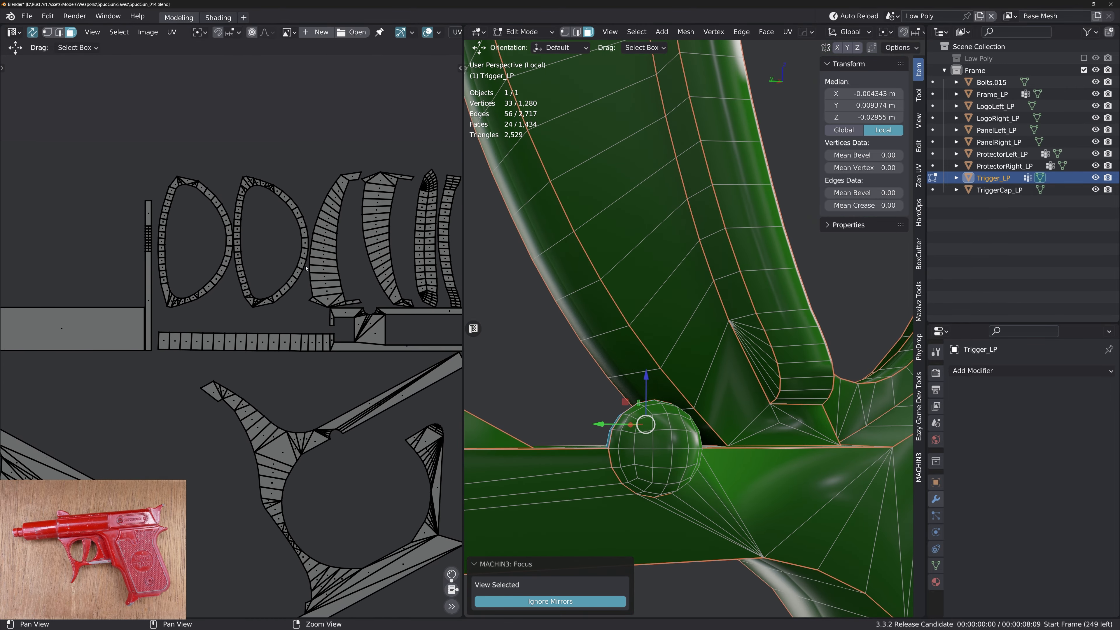
pyautogui.scroll(-2, 387, 255)
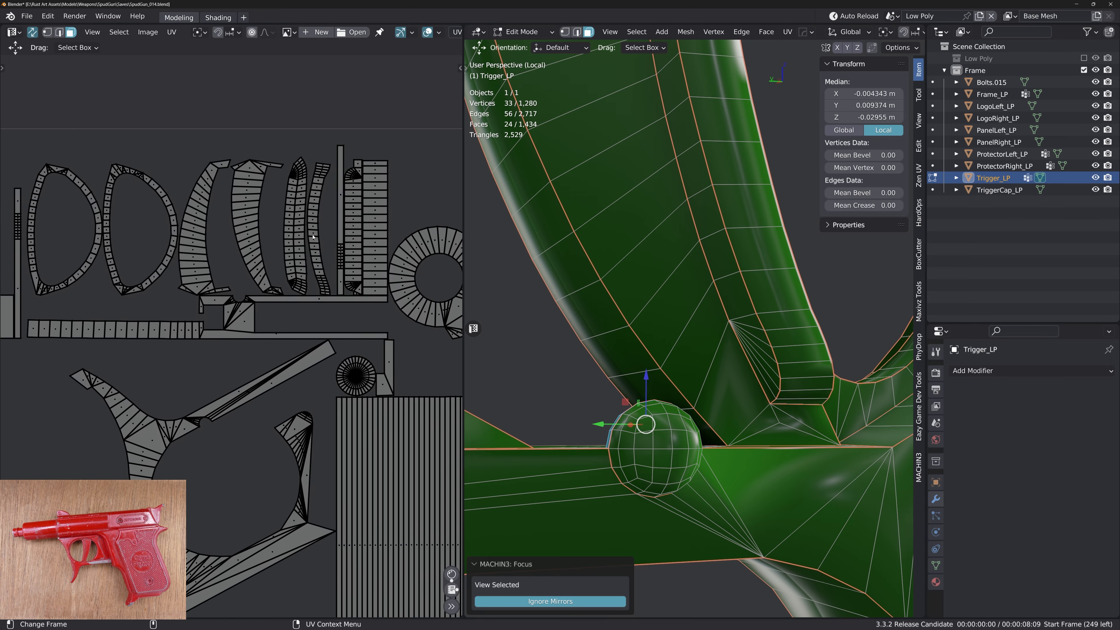
pyautogui.click(321, 228)
pyautogui.press('q')
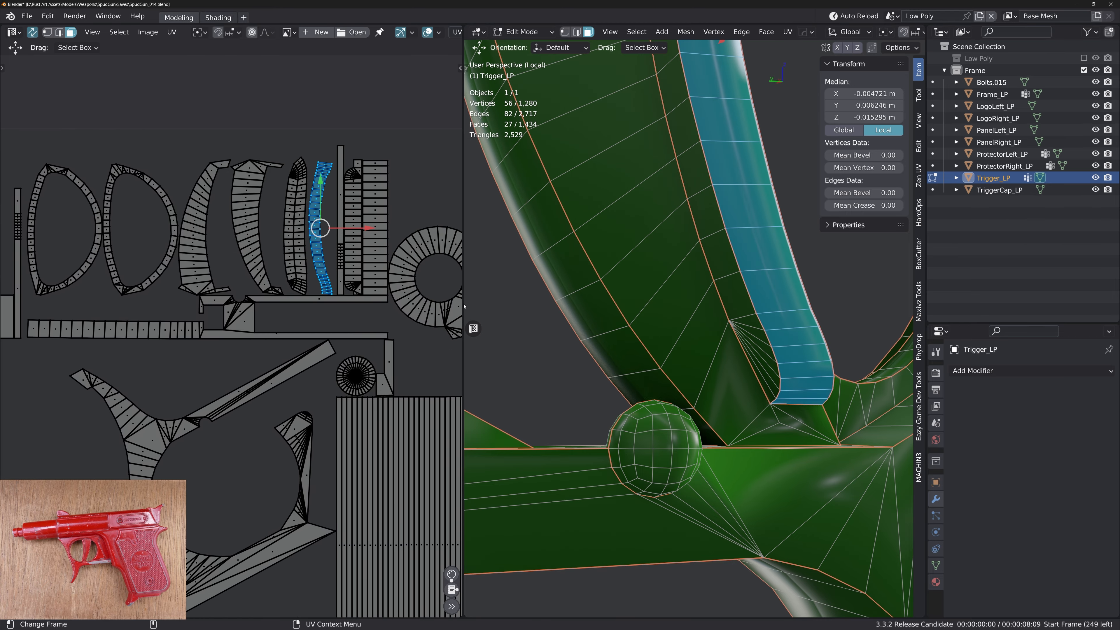
pyautogui.keyDown('alt'); pyautogui.moveTo(662, 282); pyautogui.dragTo(604, 265, button='right'); pyautogui.keyUp('alt')
pyautogui.keyDown('alt'); pyautogui.moveTo(604, 264); pyautogui.dragTo(588, 359, button='middle'); pyautogui.keyUp('alt')
pyautogui.keyDown('alt'); pyautogui.moveTo(589, 359); pyautogui.dragTo(569, 345, button='right'); pyautogui.keyUp('alt')
pyautogui.keyDown('alt'); pyautogui.moveTo(569, 344); pyautogui.dragTo(586, 284); pyautogui.keyUp('alt')
pyautogui.moveTo(586, 284); pyautogui.dragTo(603, 277, button='middle')
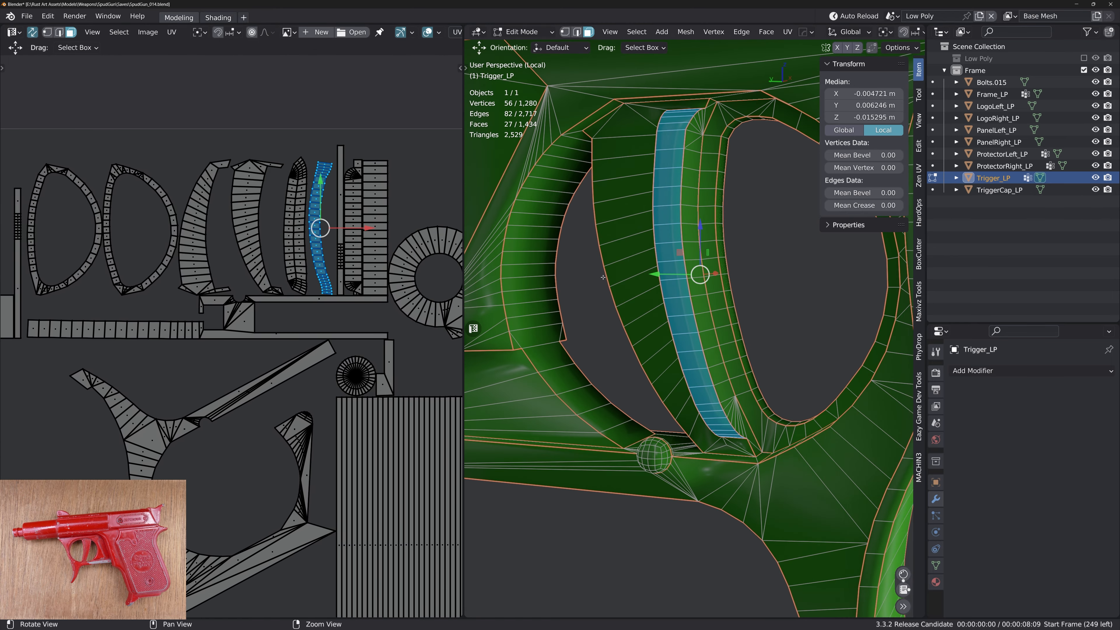
pyautogui.moveTo(363, 228); pyautogui.dragTo(289, 264, button='middle')
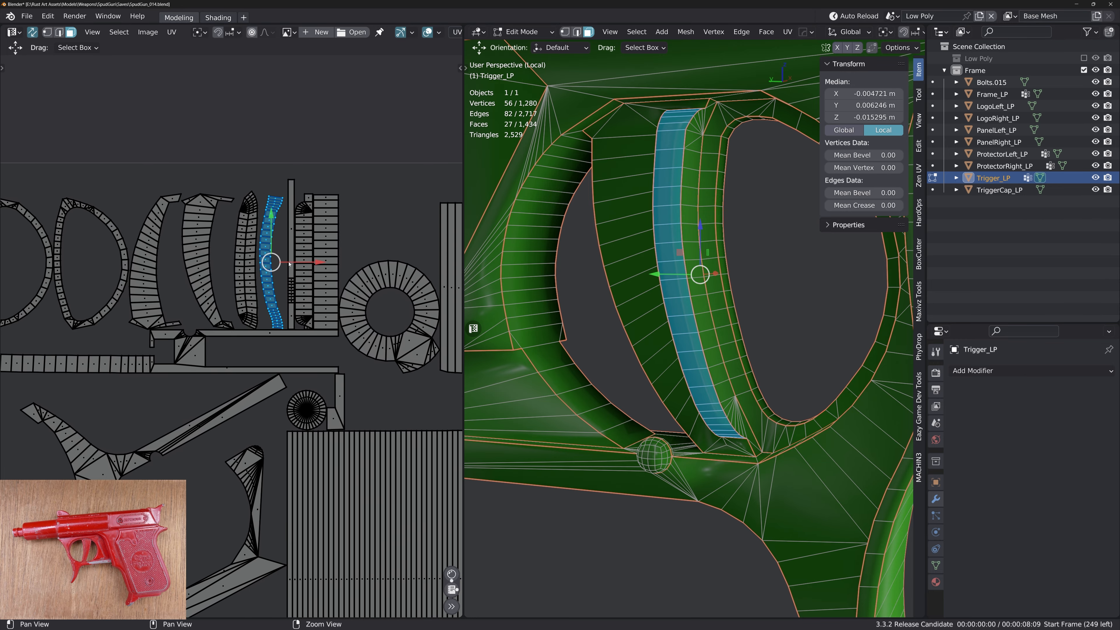
# Try to straighten the trigger blade's curved strip island, switching UV sync selection off and back on
pyautogui.press('q')
pyautogui.click(274, 248)
pyautogui.press('q')
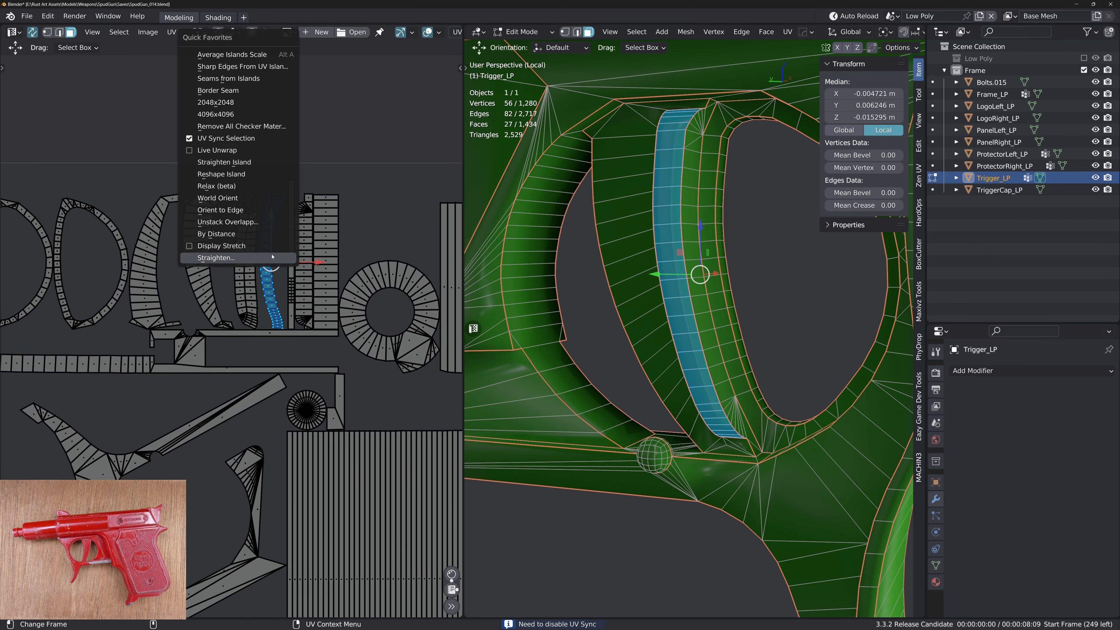
pyautogui.click(225, 138)
pyautogui.press('a')
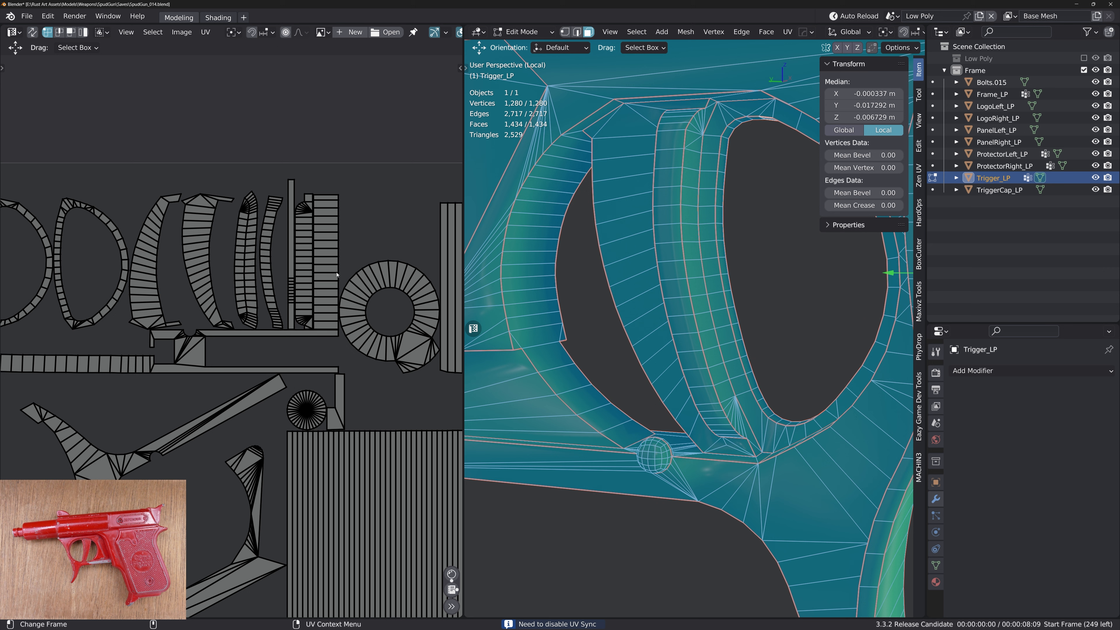
pyautogui.press('l')
pyautogui.press('g')
pyautogui.click(246, 259)
pyautogui.press('l')
pyautogui.press('g')
pyautogui.click(270, 259)
pyautogui.press('q')
pyautogui.click(267, 260)
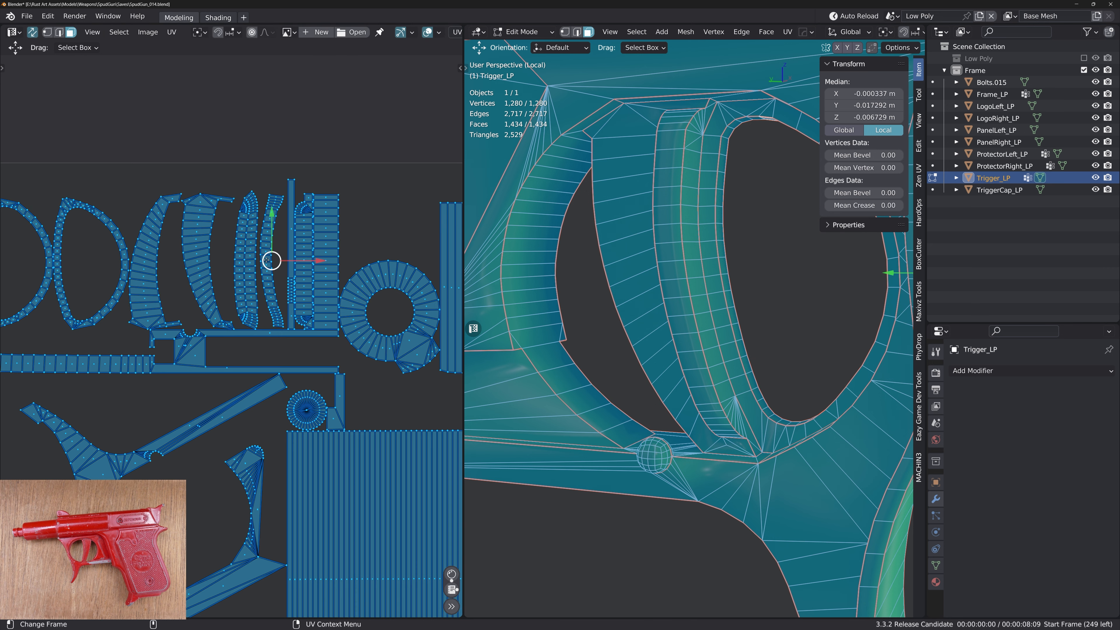
# Turn off UV sync selection, select all mesh faces, and straighten the trigger blade's curved strip island
pyautogui.click(271, 260)
pyautogui.press('q')
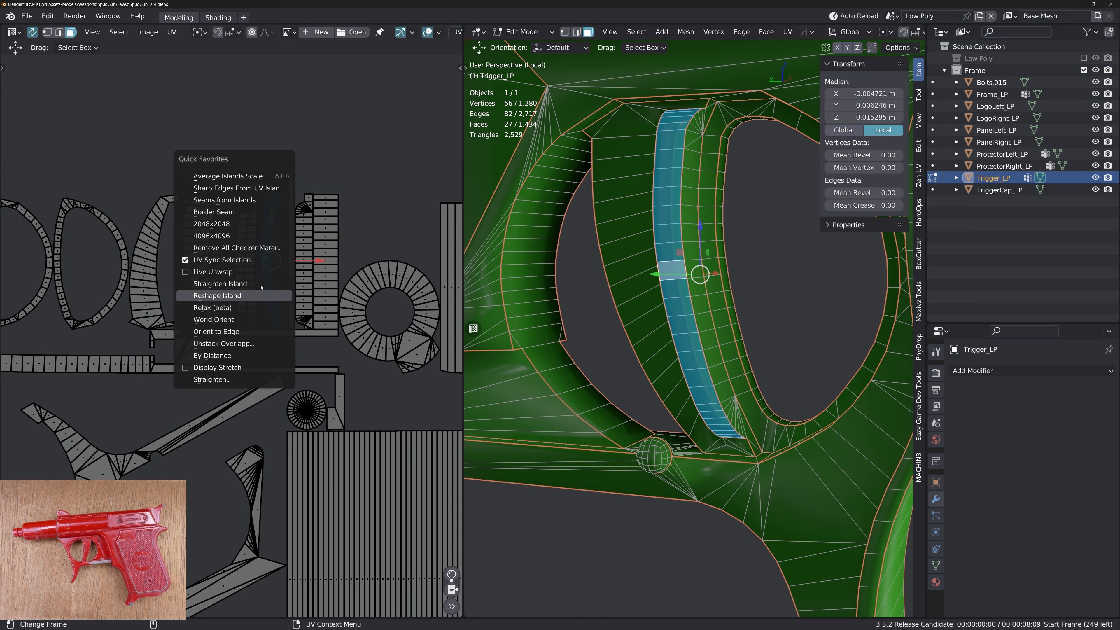
pyautogui.click(258, 261)
pyautogui.press('a')
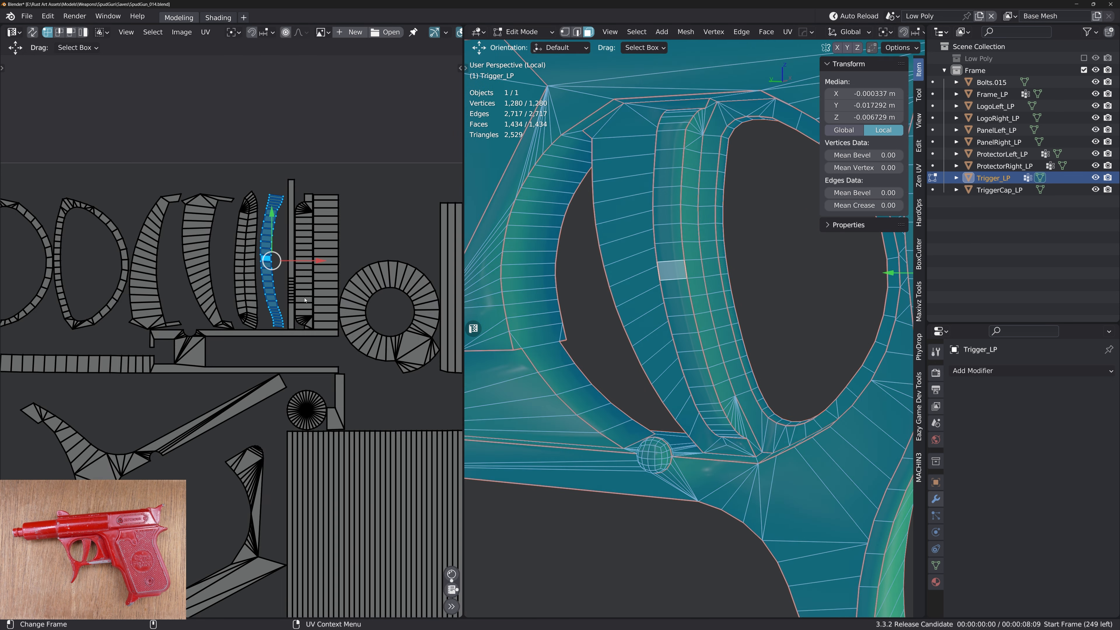
pyautogui.click(272, 293)
pyautogui.press('q')
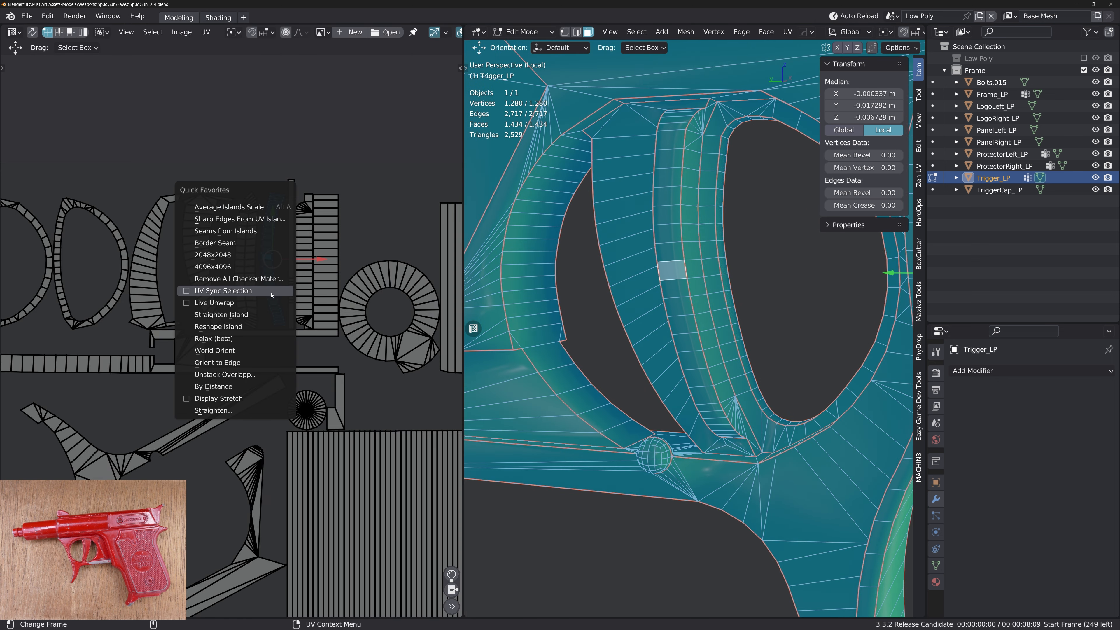
pyautogui.click(249, 411)
pyautogui.keyDown('alt'); pyautogui.moveTo(375, 314); pyautogui.dragTo(403, 323, button='middle'); pyautogui.keyUp('alt')
pyautogui.keyDown('alt'); pyautogui.moveTo(403, 323); pyautogui.dragTo(384, 323, button='right'); pyautogui.keyUp('alt')
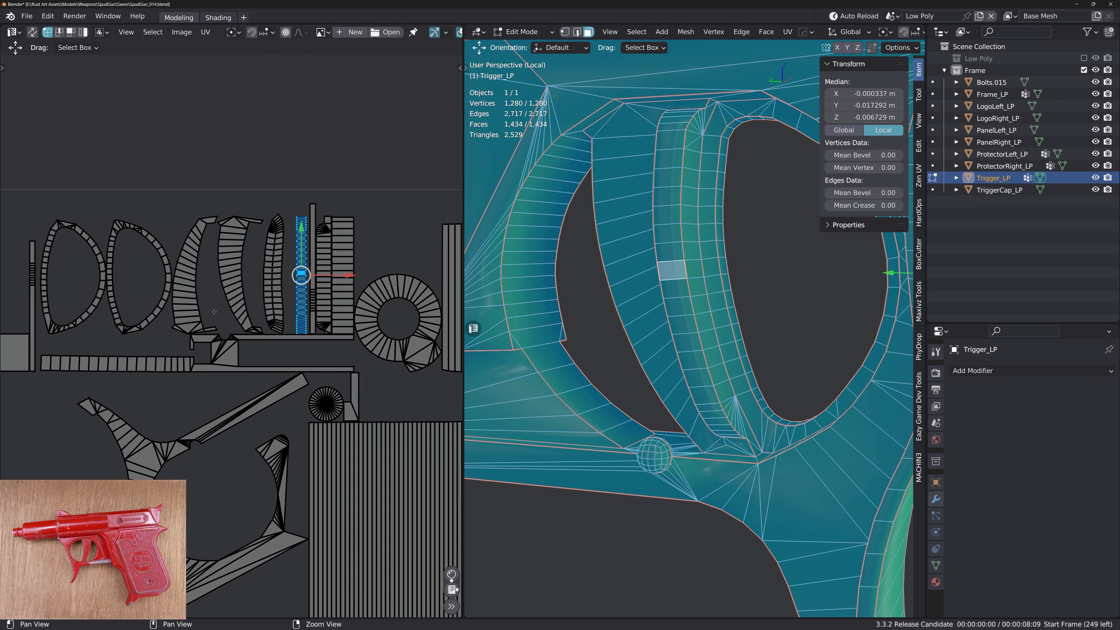
# Straighten the narrow ribbed strip island beside the other straight strips at the edge of the UV square
pyautogui.keyDown('alt'); pyautogui.moveTo(400, 324); pyautogui.dragTo(263, 324, button='middle'); pyautogui.keyUp('alt')
pyautogui.keyDown('alt'); pyautogui.moveTo(263, 324); pyautogui.dragTo(264, 306, button='right'); pyautogui.keyUp('alt')
pyautogui.keyDown('alt'); pyautogui.moveTo(358, 327); pyautogui.dragTo(283, 371, button='middle'); pyautogui.keyUp('alt')
pyautogui.keyDown('alt'); pyautogui.moveTo(282, 370); pyautogui.dragTo(280, 455, button='right'); pyautogui.keyUp('alt')
pyautogui.click(227, 317)
pyautogui.press('q')
pyautogui.click(227, 314)
pyautogui.click(249, 311)
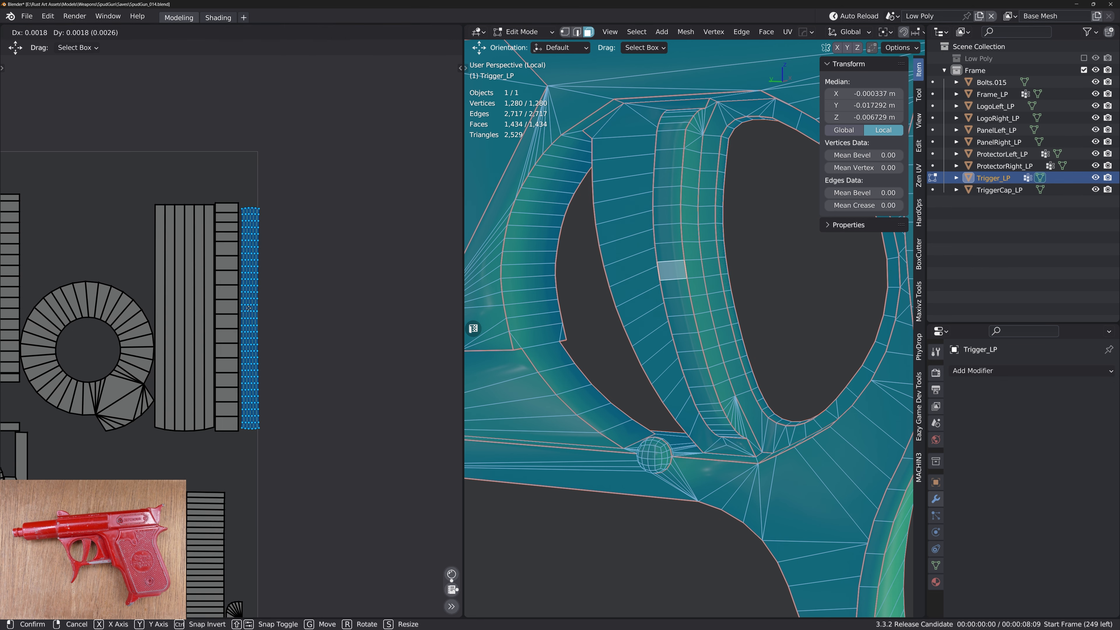
pyautogui.press('q')
pyautogui.click(250, 309)
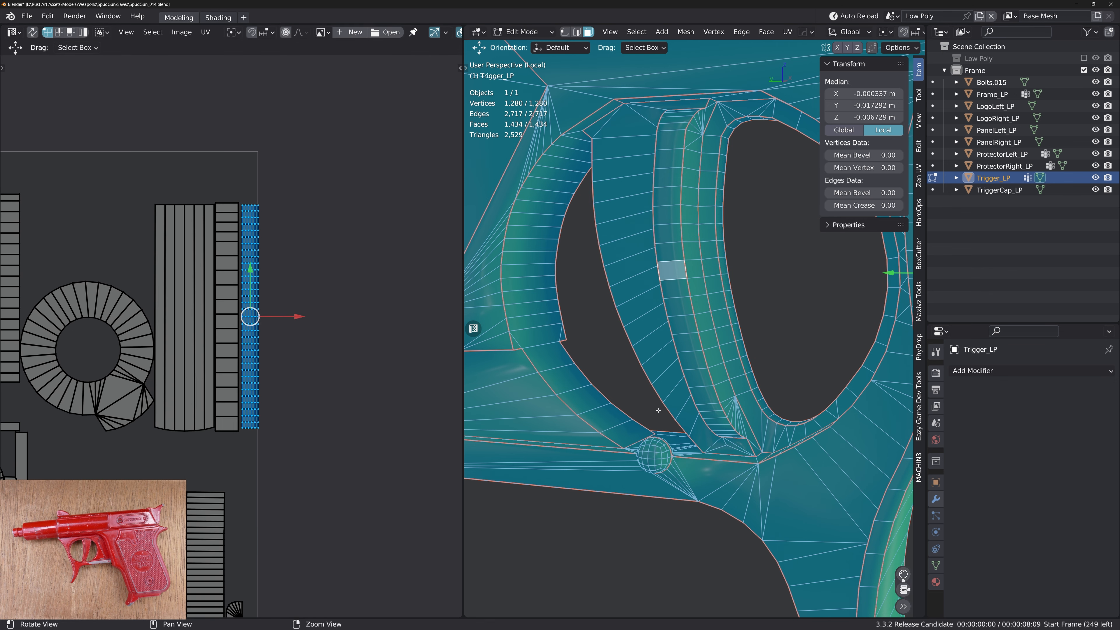
# Select the first branching side-profile island of the trigger and rotate it so its long straight bar lies roughly level
pyautogui.keyDown('alt'); pyautogui.moveTo(658, 410); pyautogui.dragTo(683, 366, button='right'); pyautogui.keyUp('alt')
pyautogui.keyDown('alt'); pyautogui.moveTo(686, 367); pyautogui.dragTo(730, 346); pyautogui.keyUp('alt')
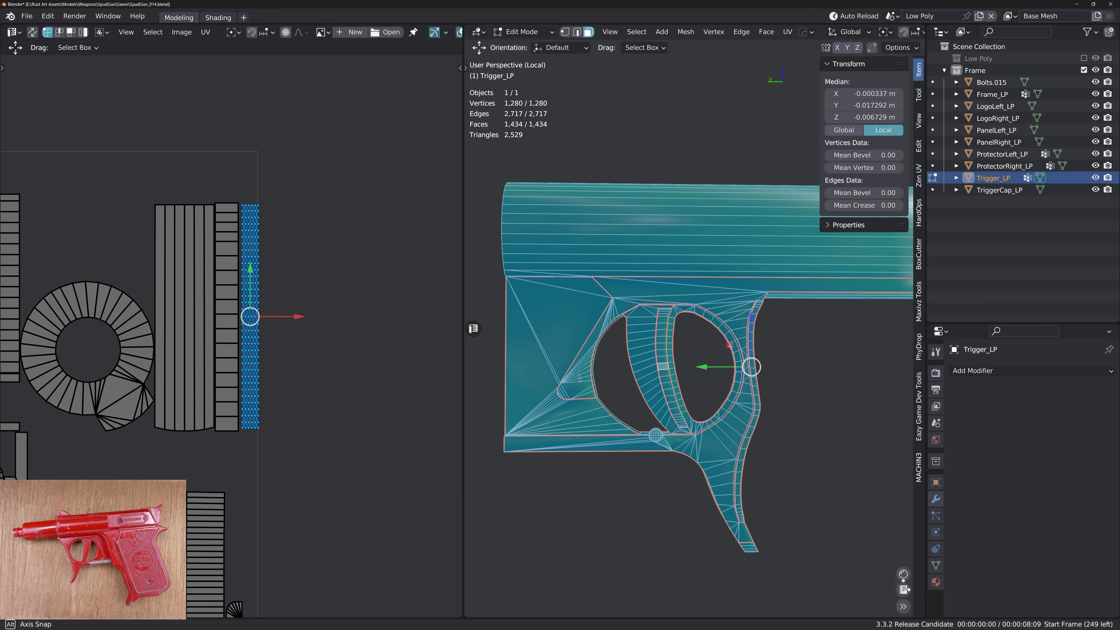
pyautogui.moveTo(731, 346); pyautogui.dragTo(643, 364, button='middle')
pyautogui.keyDown('alt'); pyautogui.moveTo(282, 325); pyautogui.dragTo(459, 324, button='middle'); pyautogui.keyUp('alt')
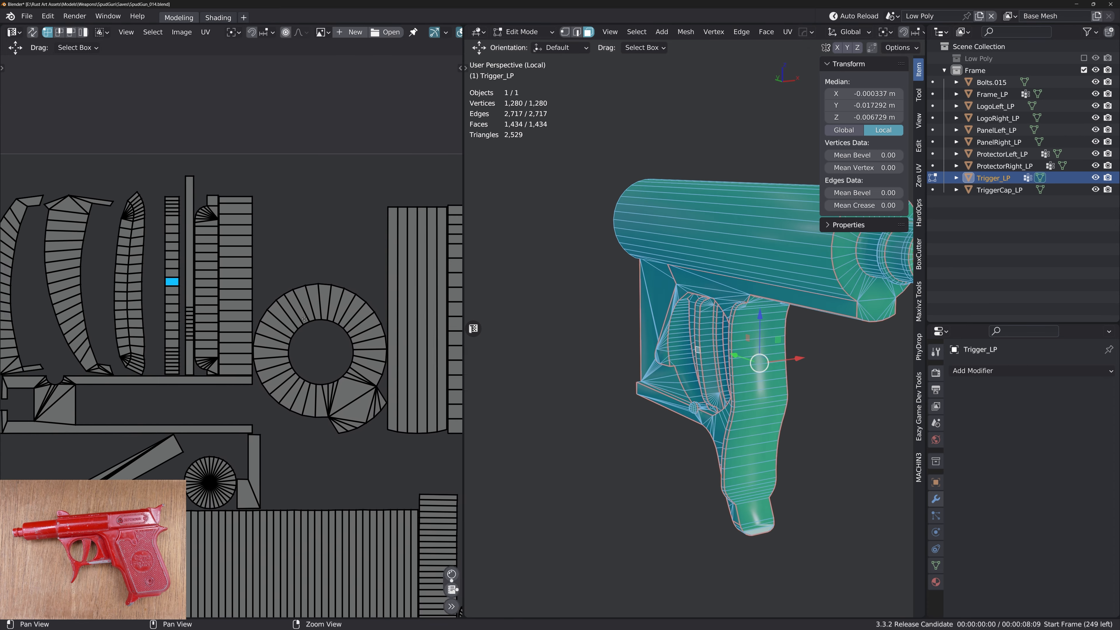
pyautogui.keyDown('alt'); pyautogui.moveTo(194, 322); pyautogui.dragTo(454, 329, button='middle'); pyautogui.keyUp('alt')
pyautogui.keyDown('alt'); pyautogui.moveTo(119, 318); pyautogui.dragTo(370, 289, button='middle'); pyautogui.keyUp('alt')
pyautogui.keyDown('alt'); pyautogui.moveTo(370, 289); pyautogui.dragTo(309, 274, button='right'); pyautogui.keyUp('alt')
pyautogui.keyDown('alt'); pyautogui.moveTo(322, 445); pyautogui.dragTo(240, 314, button='middle'); pyautogui.keyUp('alt')
pyautogui.doubleClick(238, 315)
pyautogui.press('e')
pyautogui.moveTo(239, 315); pyautogui.dragTo(164, 285)
# Rotate the second side-profile island until its long bar is roughly level and place it beside the first as a mirrored pair
pyautogui.keyDown('alt'); pyautogui.moveTo(322, 304); pyautogui.dragTo(213, 296, button='middle'); pyautogui.keyUp('alt')
pyautogui.doubleClick(257, 290)
pyautogui.moveTo(258, 291); pyautogui.dragTo(225, 433)
pyautogui.press('g')
pyautogui.click(285, 257)
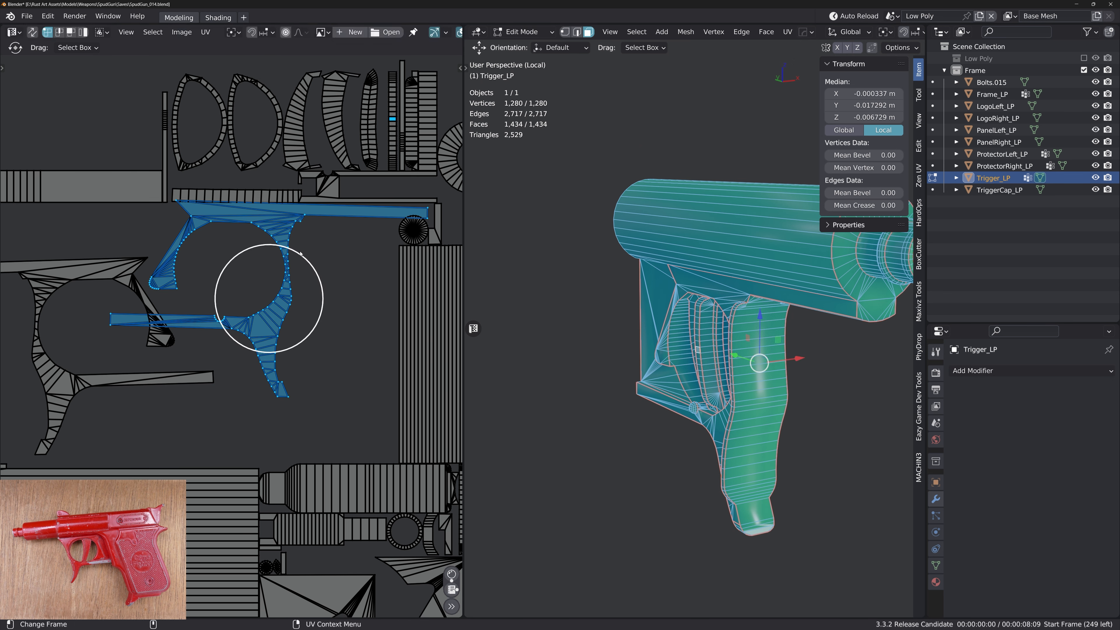
pyautogui.moveTo(298, 254); pyautogui.dragTo(295, 252)
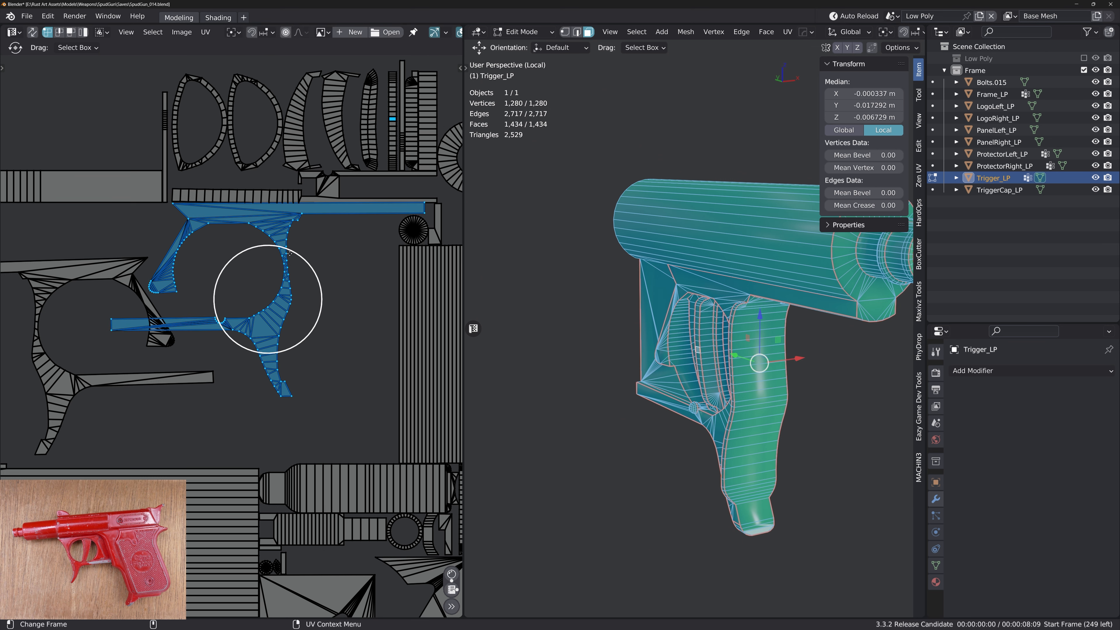
pyautogui.press('g')
pyautogui.click(290, 311)
# Switch to UV edge selection and orient both side-profile islands to their long straight upper edges
pyautogui.click(295, 269)
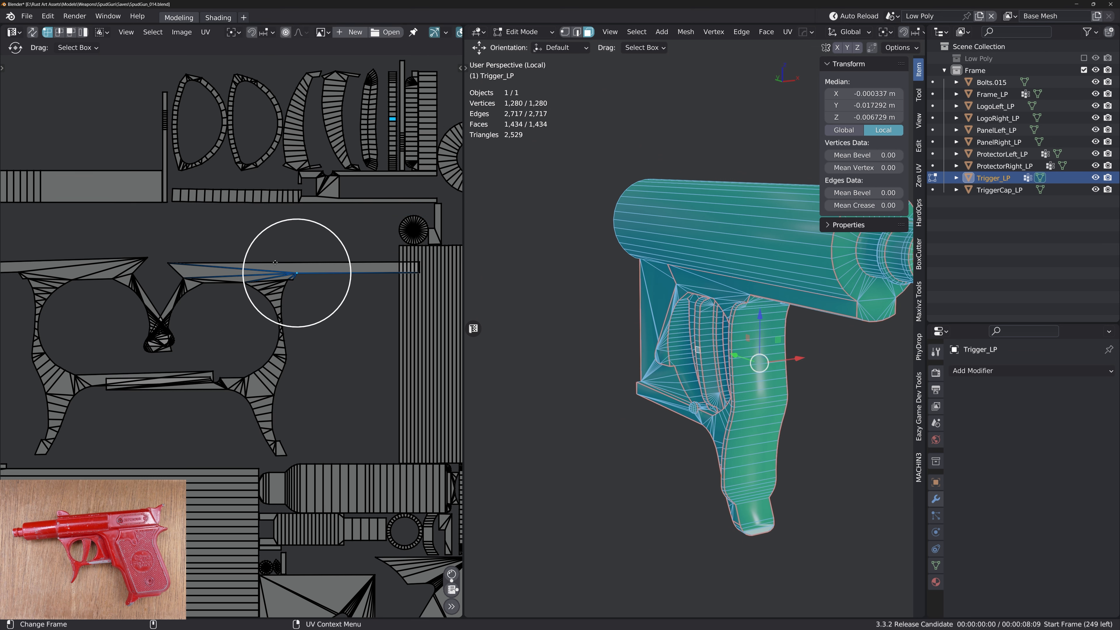
pyautogui.press('Tab')
pyautogui.press('Tab')
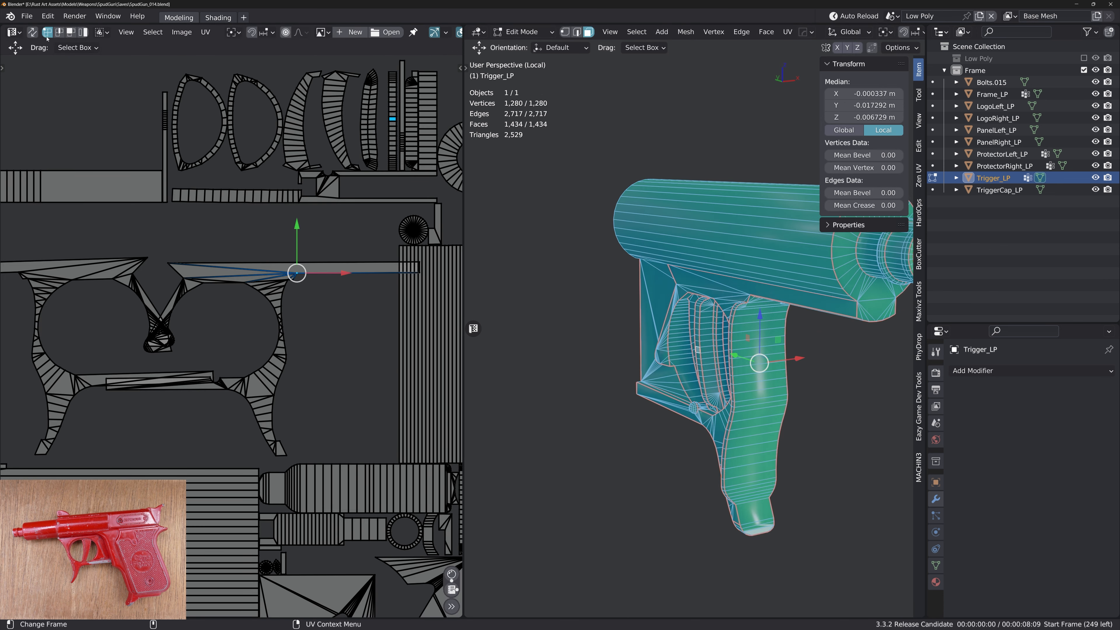
pyautogui.click(58, 32)
pyautogui.rightClick(295, 260)
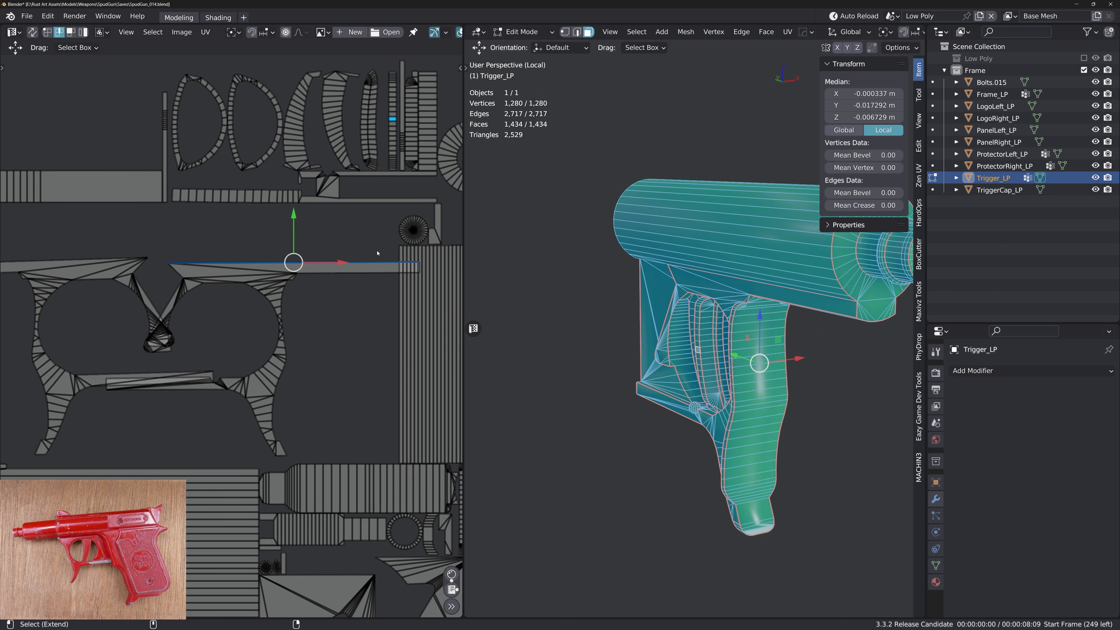
pyautogui.press('q')
pyautogui.click(376, 201)
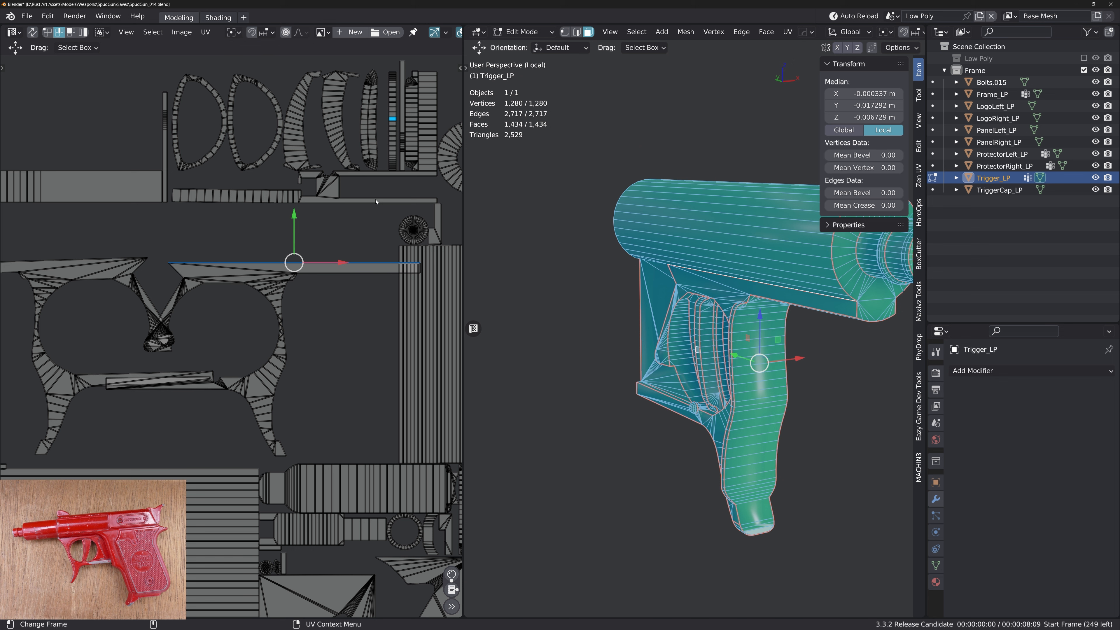
pyautogui.press('q')
pyautogui.click(111, 255)
# Select the large ring island with the angular tab and rotate it until the tab points straight down
pyautogui.keyDown('alt'); pyautogui.moveTo(111, 256); pyautogui.dragTo(321, 267, button='middle'); pyautogui.keyUp('alt')
pyautogui.keyDown('alt'); pyautogui.moveTo(321, 267); pyautogui.dragTo(296, 287, button='right'); pyautogui.keyUp('alt')
pyautogui.keyDown('alt'); pyautogui.moveTo(339, 273); pyautogui.dragTo(199, 252, button='middle'); pyautogui.keyUp('alt')
pyautogui.keyDown('alt'); pyautogui.moveTo(199, 252); pyautogui.dragTo(188, 265, button='right'); pyautogui.keyUp('alt')
pyautogui.keyDown('alt'); pyautogui.moveTo(230, 220); pyautogui.dragTo(210, 226, button='middle'); pyautogui.keyUp('alt')
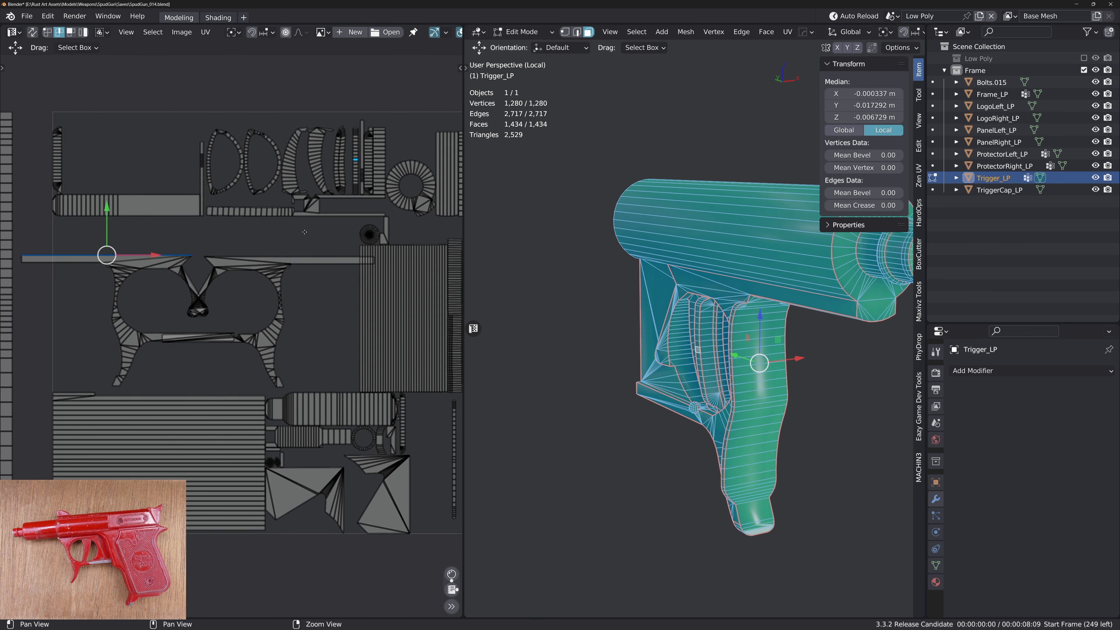
pyautogui.keyDown('alt'); pyautogui.moveTo(304, 234); pyautogui.dragTo(208, 253, button='middle'); pyautogui.keyUp('alt')
pyautogui.keyDown('alt'); pyautogui.moveTo(208, 253); pyautogui.dragTo(227, 240, button='right'); pyautogui.keyUp('alt')
pyautogui.doubleClick(343, 212)
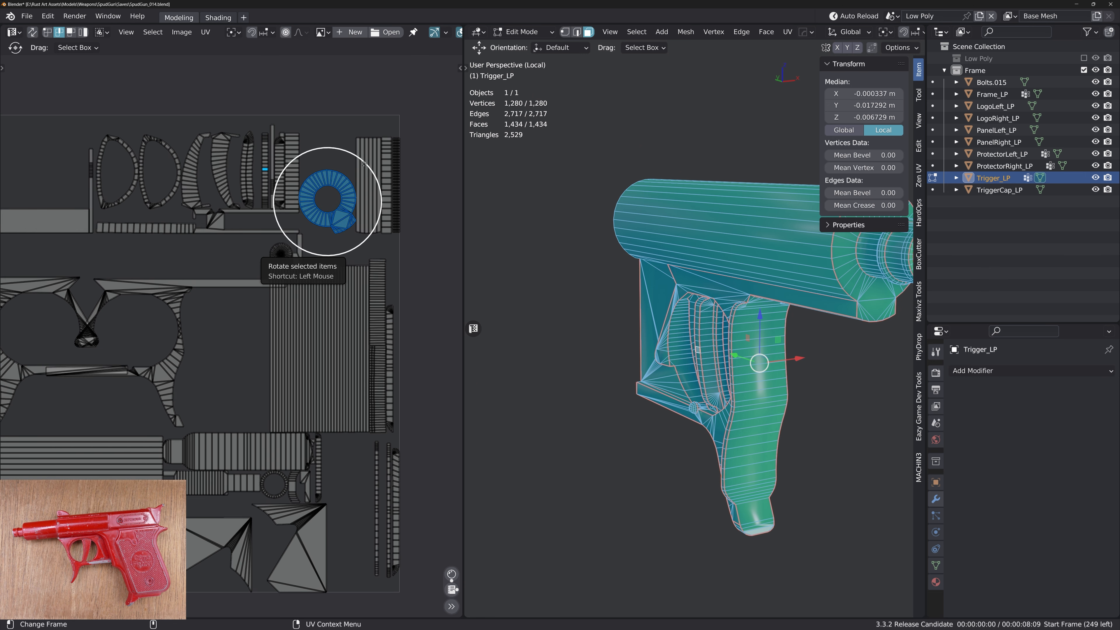
pyautogui.moveTo(364, 164); pyautogui.dragTo(367, 196)
# Select the lower ribbed strip island next to the large striped rectangle and straighten it
pyautogui.keyDown('alt'); pyautogui.moveTo(363, 278); pyautogui.dragTo(370, 265, button='middle'); pyautogui.keyUp('alt')
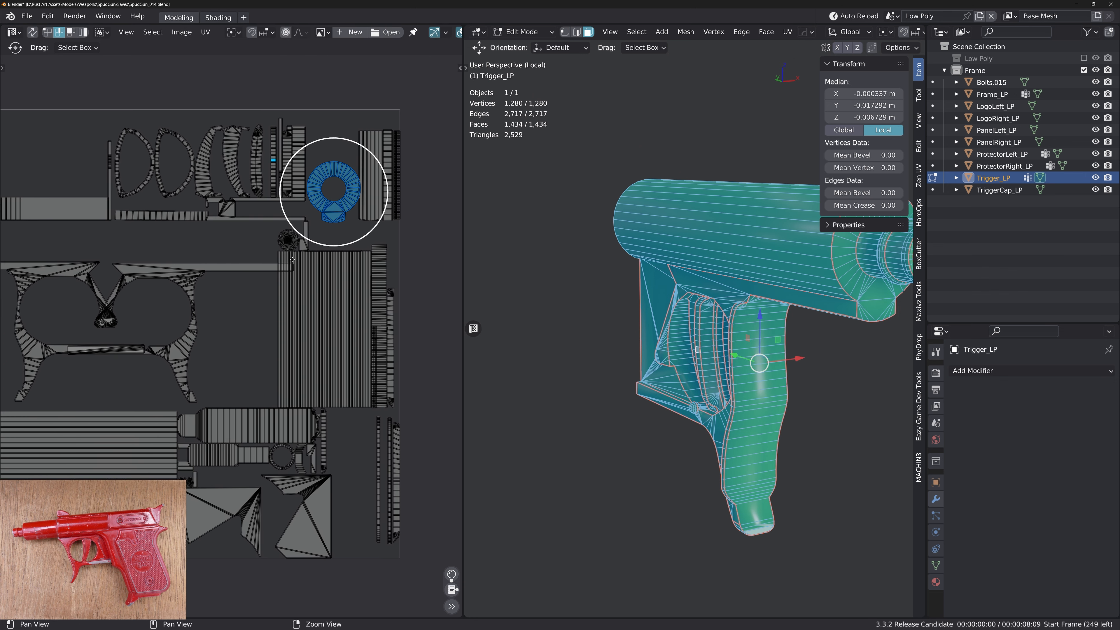
pyautogui.keyDown('alt'); pyautogui.moveTo(370, 265); pyautogui.dragTo(392, 282, button='right'); pyautogui.keyUp('alt')
pyautogui.keyDown('alt'); pyautogui.moveTo(393, 283); pyautogui.dragTo(349, 250, button='middle'); pyautogui.keyUp('alt')
pyautogui.keyDown('alt'); pyautogui.moveTo(350, 300); pyautogui.dragTo(388, 353, button='right'); pyautogui.keyUp('alt')
pyautogui.keyDown('alt'); pyautogui.moveTo(388, 353); pyautogui.dragTo(301, 328, button='middle'); pyautogui.keyUp('alt')
pyautogui.doubleClick(301, 328)
pyautogui.press('g')
pyautogui.click(302, 328)
pyautogui.press('q')
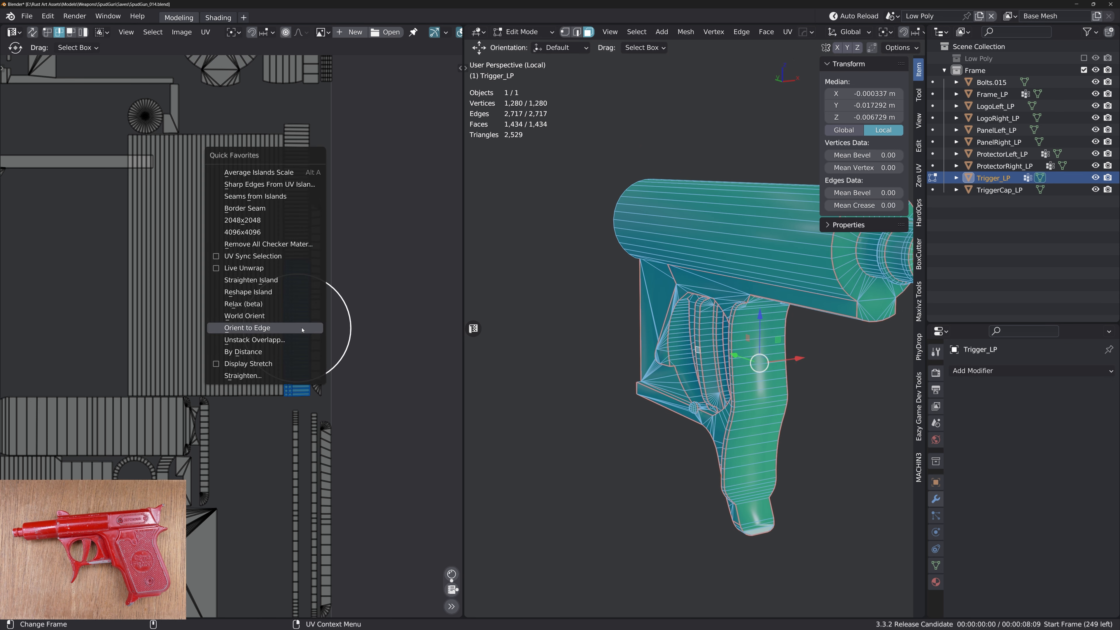
pyautogui.click(276, 376)
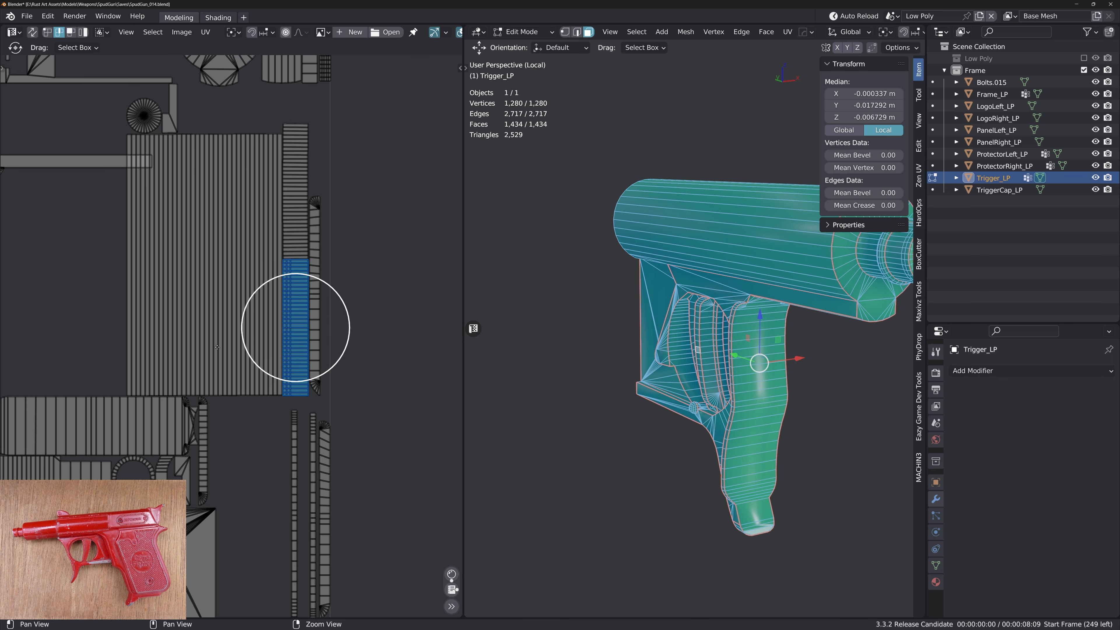
# Orient the two large angular islands to their longest straight edges with Orient to Edge
pyautogui.keyDown('alt'); pyautogui.moveTo(220, 347); pyautogui.dragTo(312, 352, button='middle'); pyautogui.keyUp('alt')
pyautogui.keyDown('alt'); pyautogui.moveTo(283, 363); pyautogui.dragTo(357, 233, button='middle'); pyautogui.keyUp('alt')
pyautogui.keyDown('alt'); pyautogui.moveTo(309, 419); pyautogui.dragTo(344, 422, button='right'); pyautogui.keyUp('alt')
pyautogui.rightClick(396, 385)
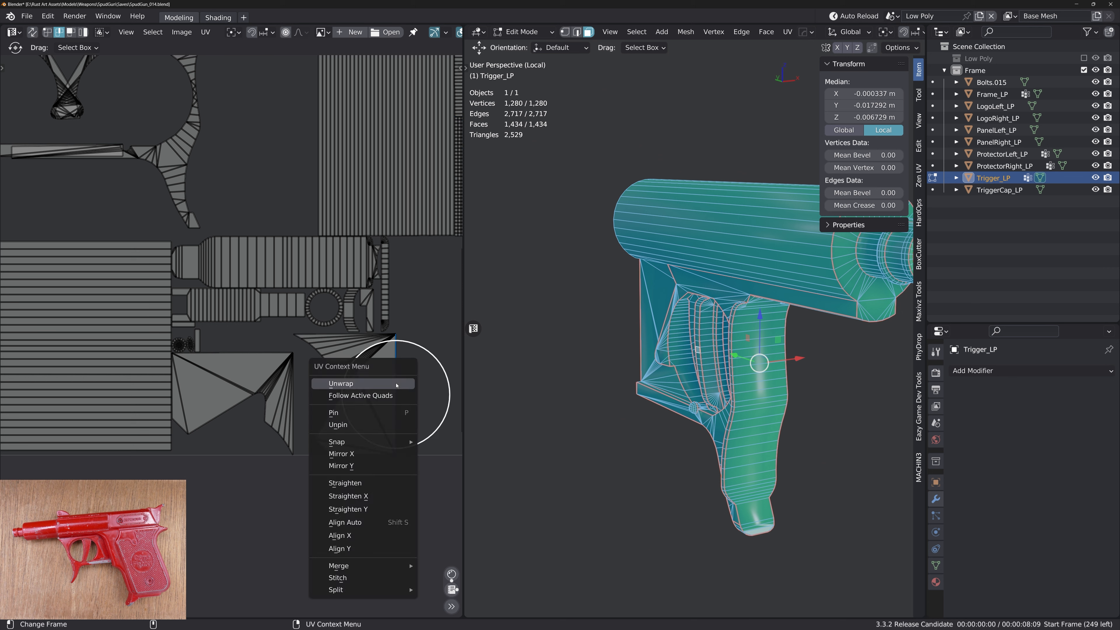
pyautogui.press('q')
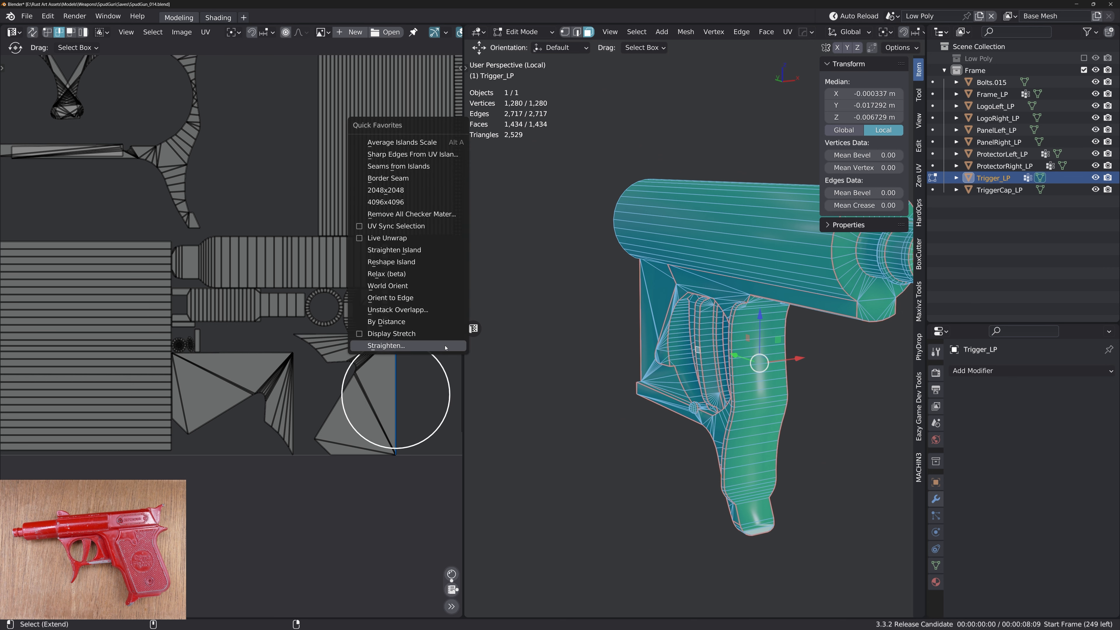
pyautogui.click(435, 299)
pyautogui.click(239, 353)
pyautogui.press('q')
pyautogui.click(240, 348)
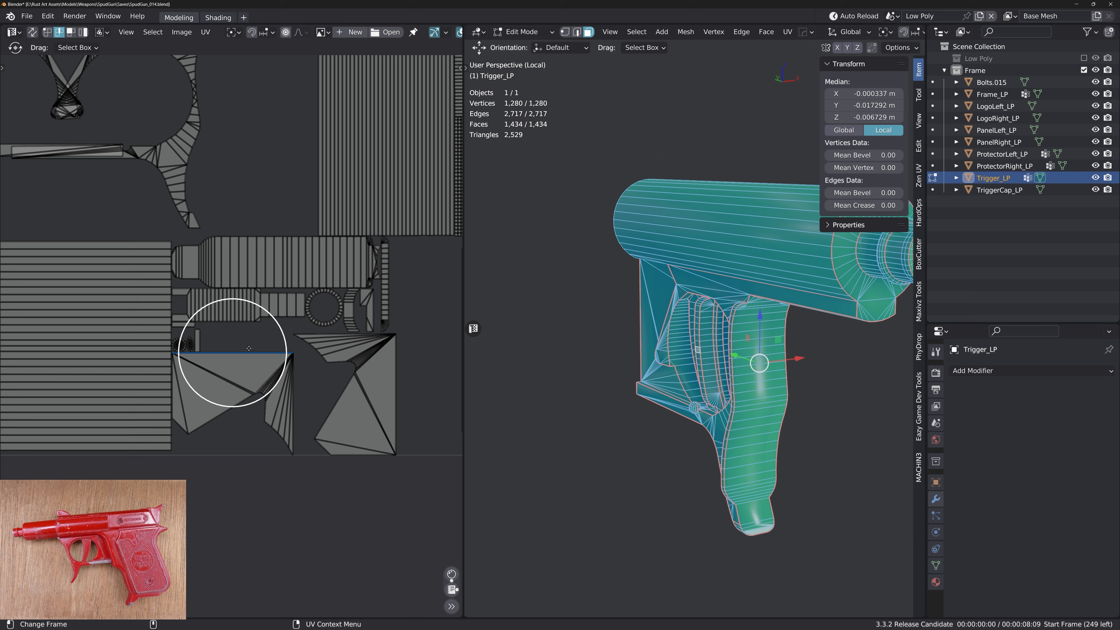
pyautogui.press('r')
pyautogui.click(263, 338)
pyautogui.hotkey('ctrl', 'z')
# Select the whole angular island with the horizontal long edge, move it down and rotate it a quarter turn counterclockwise
pyautogui.press('l')
pyautogui.press('g')
pyautogui.click(249, 385)
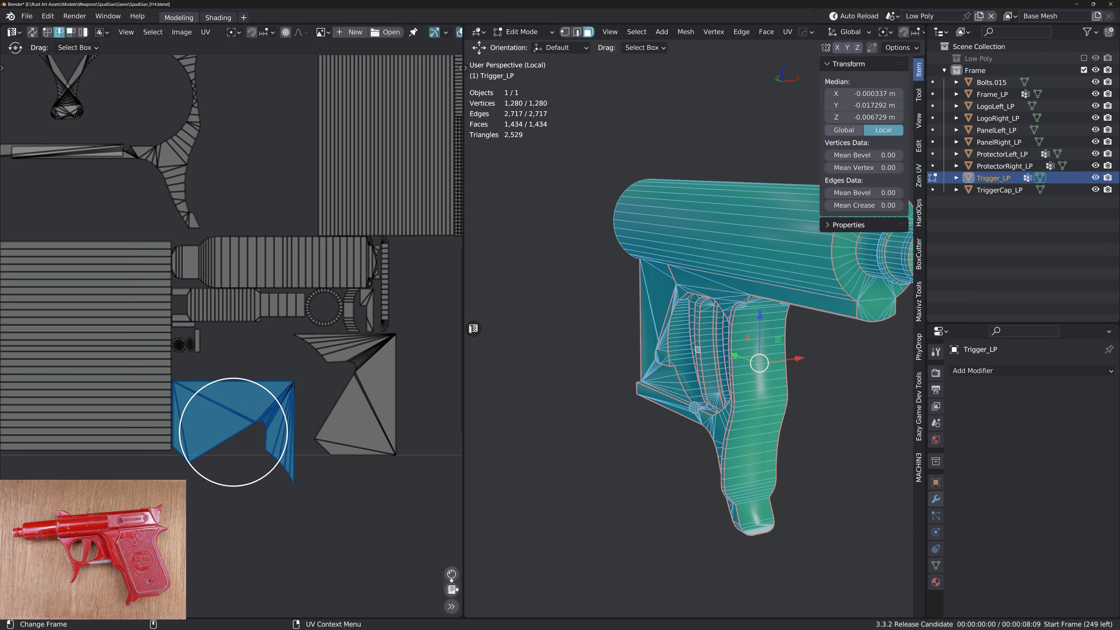
pyautogui.press('r')
pyautogui.click(190, 416)
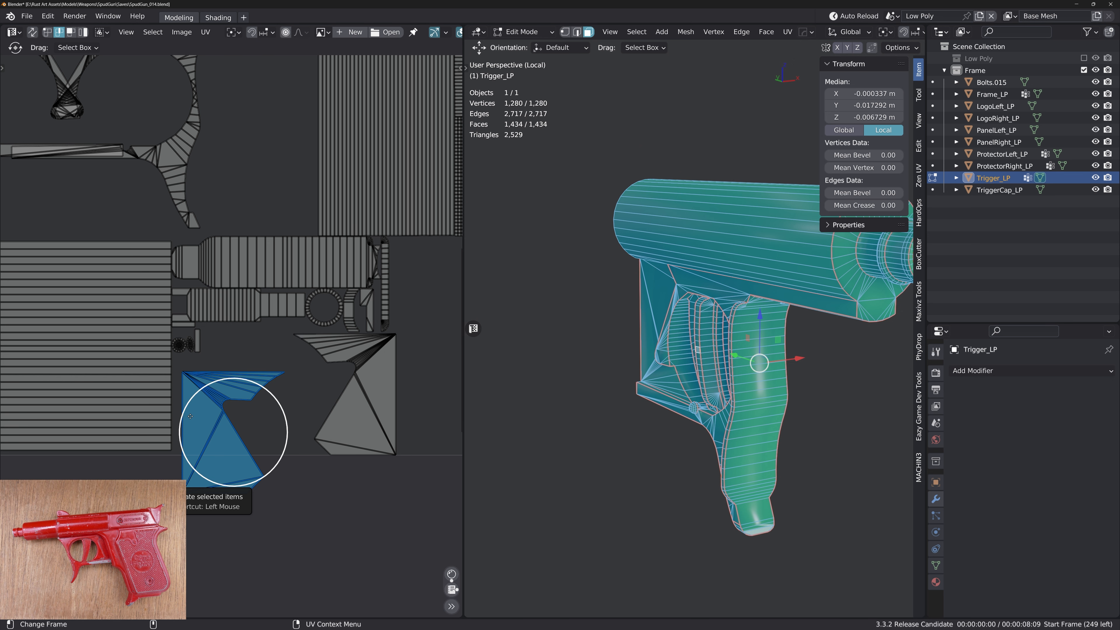
# Select all UV islands and pack them with UVPackmaster2 using a 0.010 margin and 90-degree rotation step
pyautogui.press('a')
pyautogui.press('Home')
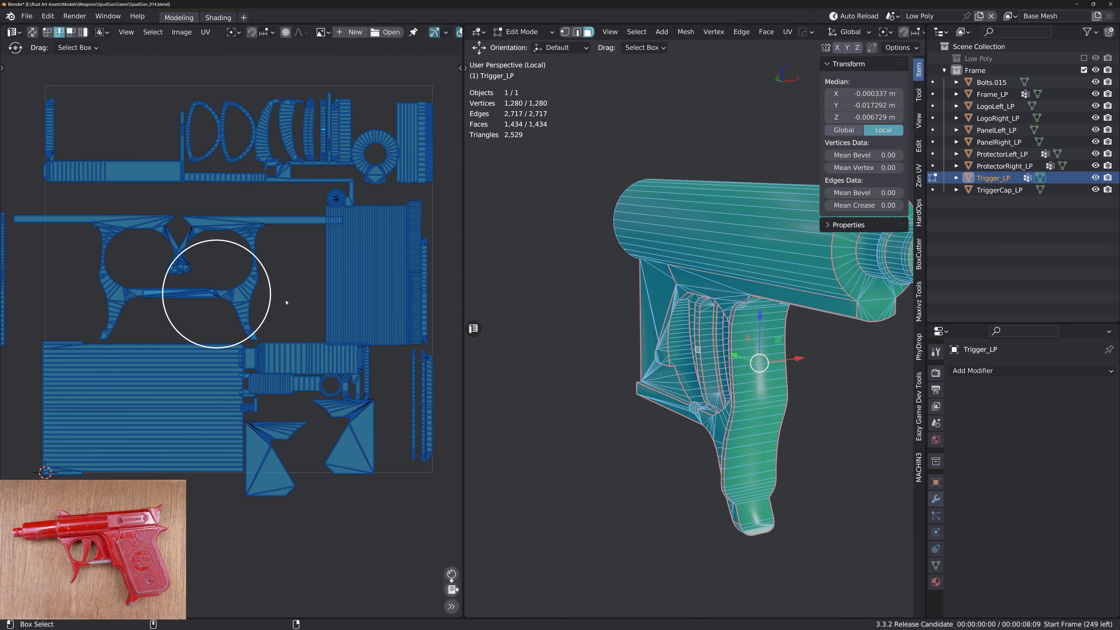
pyautogui.keyDown('alt'); pyautogui.moveTo(278, 302); pyautogui.dragTo(274, 306, button='right'); pyautogui.keyUp('alt')
pyautogui.keyDown('alt'); pyautogui.moveTo(274, 306); pyautogui.dragTo(301, 314, button='middle'); pyautogui.keyUp('alt')
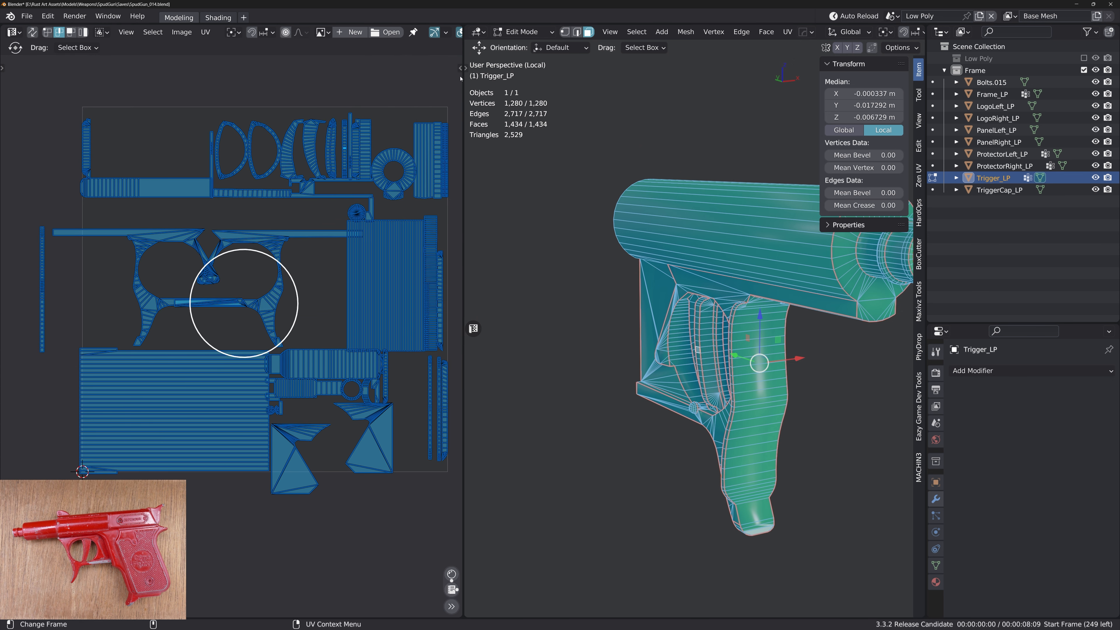
pyautogui.click(460, 68)
pyautogui.click(407, 167)
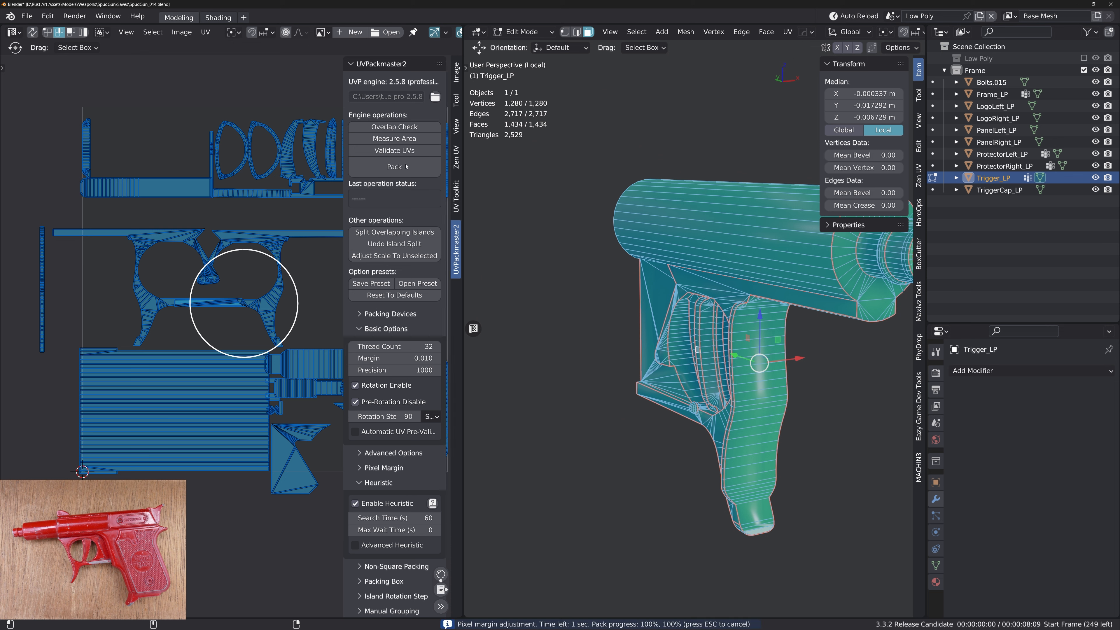
pyautogui.press('Escape')
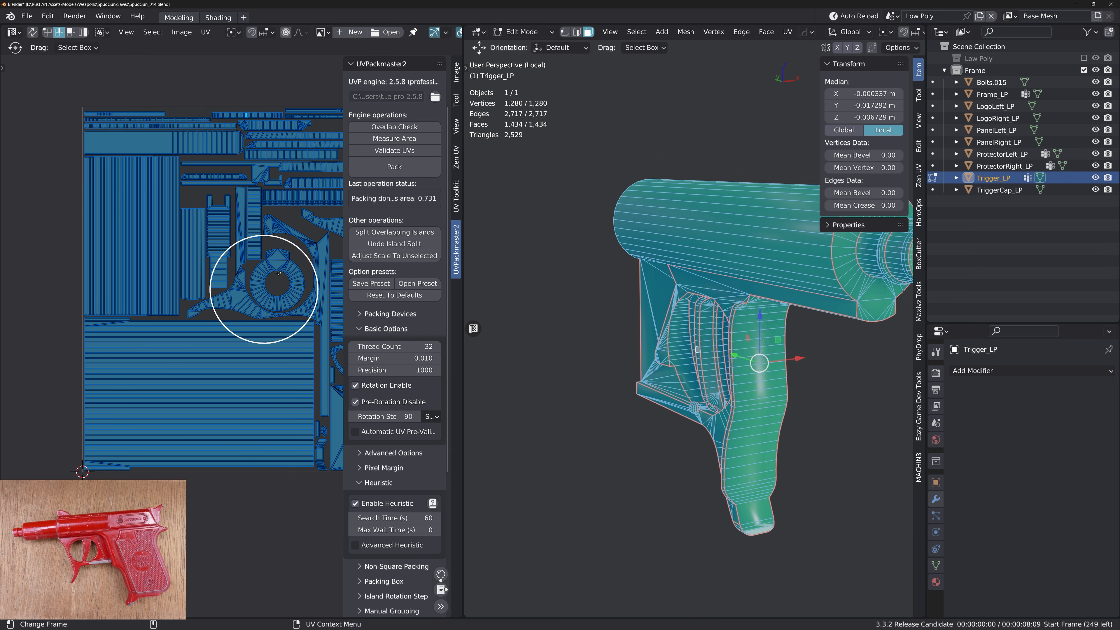
# Set the trigger mesh's sharp edges from its UV islands and view the model from the other side
pyautogui.keyDown('alt'); pyautogui.moveTo(301, 263); pyautogui.dragTo(176, 285, button='middle'); pyautogui.keyUp('alt')
pyautogui.scroll(-1, 176, 284)
pyautogui.press('q')
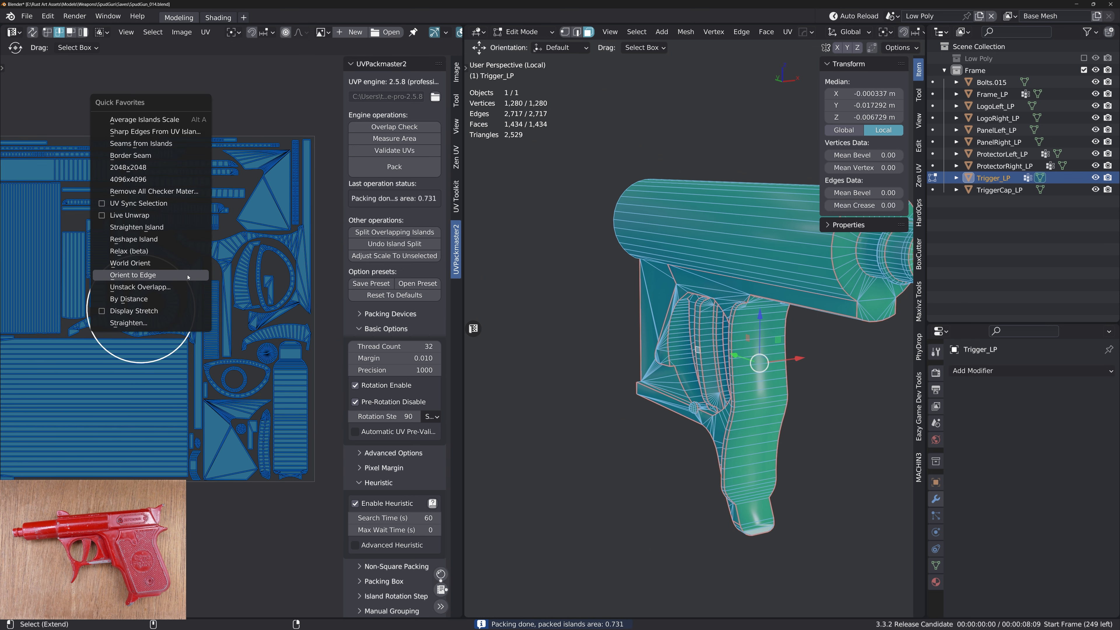
pyautogui.click(161, 132)
pyautogui.moveTo(798, 329); pyautogui.dragTo(618, 349, button='middle')
pyautogui.moveTo(617, 345); pyautogui.dragTo(569, 333, button='middle')
# Apply the 2048x2048 checker texture to the trigger, check it from another angle, and save the file
pyautogui.press('q')
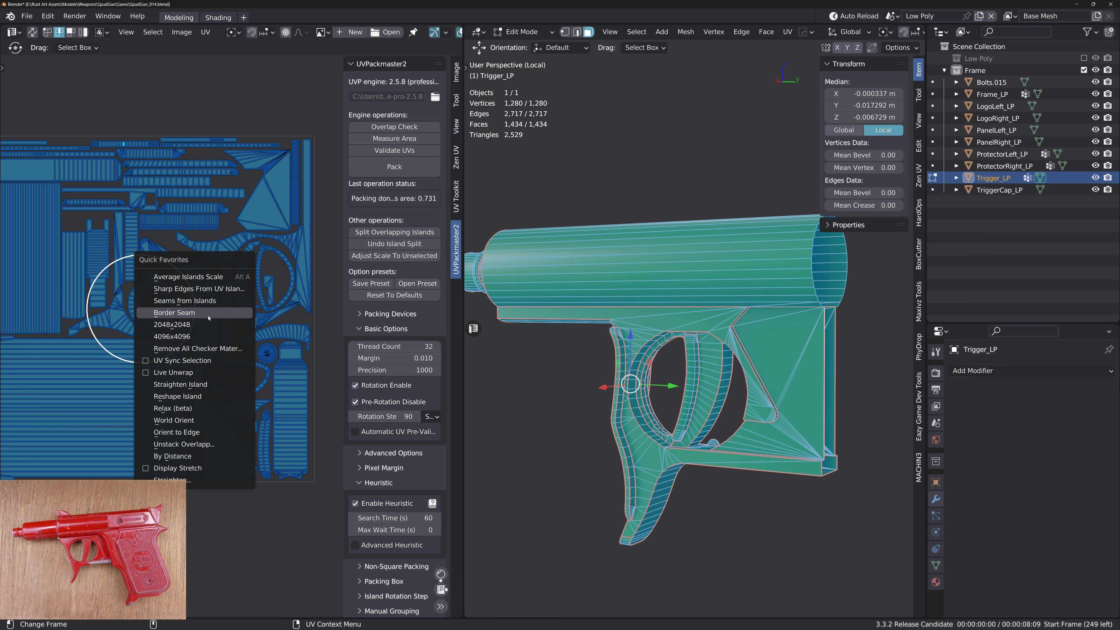
pyautogui.click(202, 324)
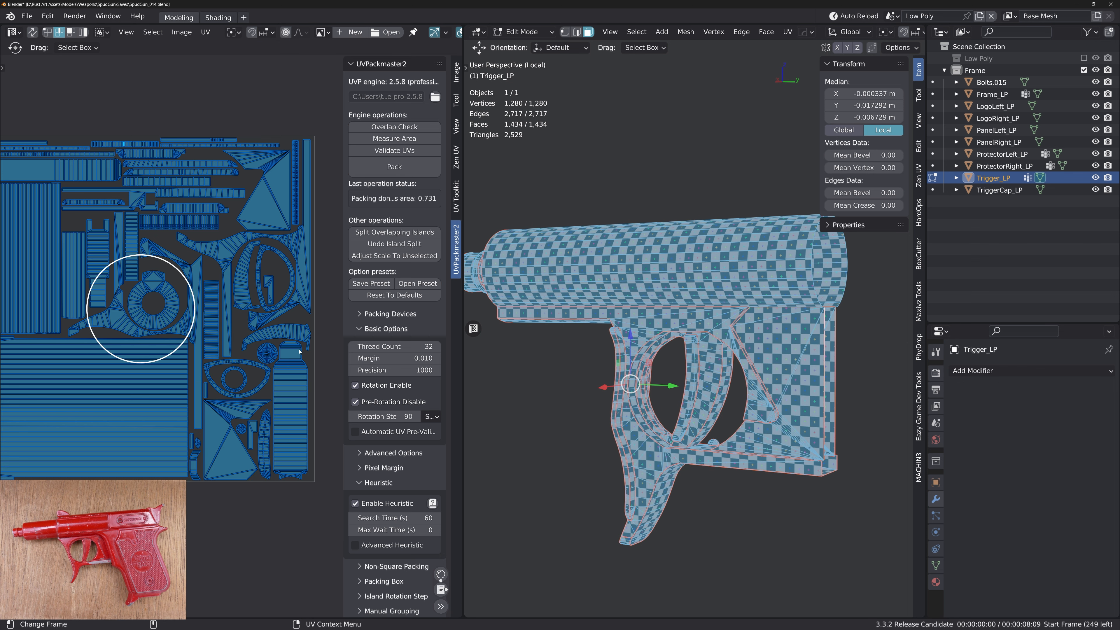
pyautogui.moveTo(760, 457); pyautogui.dragTo(661, 380, button='middle')
pyautogui.hotkey('ctrl', 's')
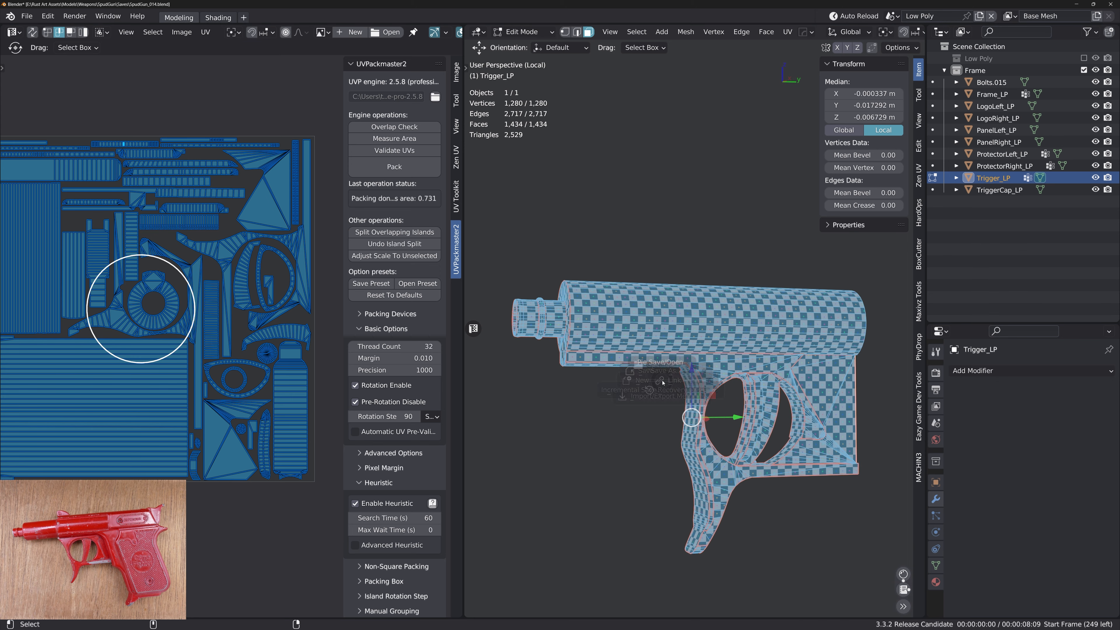
pyautogui.click(607, 341)
# Leave local view and Edit Mode to return to the full gun, and save the file
pyautogui.moveTo(613, 349); pyautogui.dragTo(647, 395, button='middle')
pyautogui.press('/')
pyautogui.press('Tab')
pyautogui.hotkey('ctrl', 's')
pyautogui.click(588, 358)
# Select the green trigger cap hanging from the barrel tip and save the file
pyautogui.moveTo(593, 355); pyautogui.dragTo(680, 350, button='middle')
pyautogui.click(657, 266)
pyautogui.click(559, 441)
pyautogui.keyDown('shift'); pyautogui.moveTo(559, 442); pyautogui.dragTo(622, 450, button='middle'); pyautogui.keyUp('shift')
pyautogui.scroll(2, 622, 450)
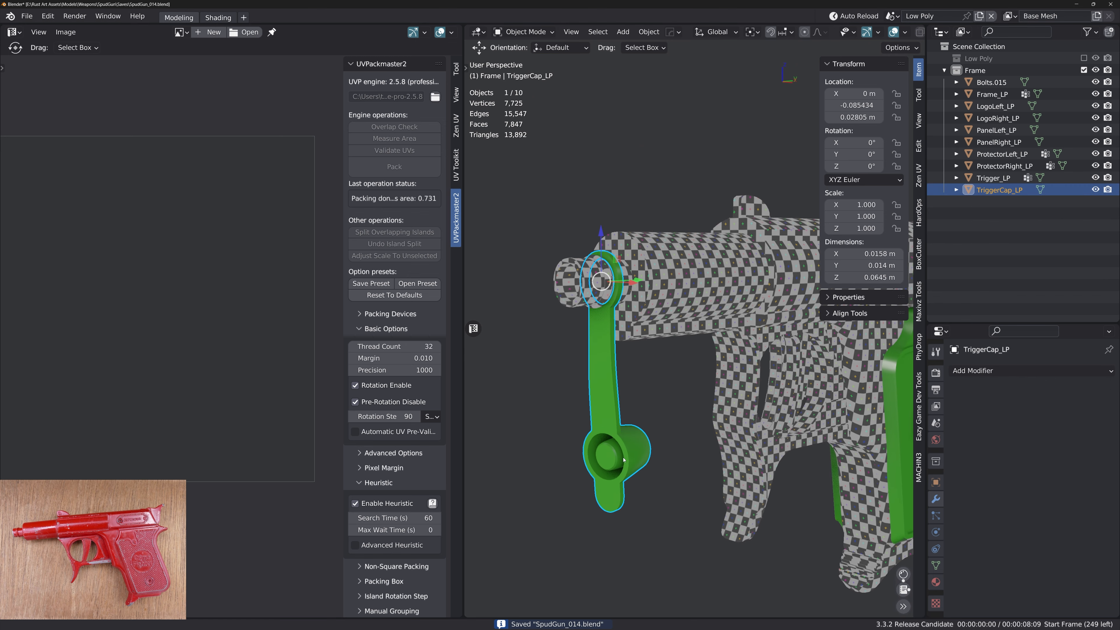
pyautogui.hotkey('ctrl', 's')
pyautogui.click(578, 422)
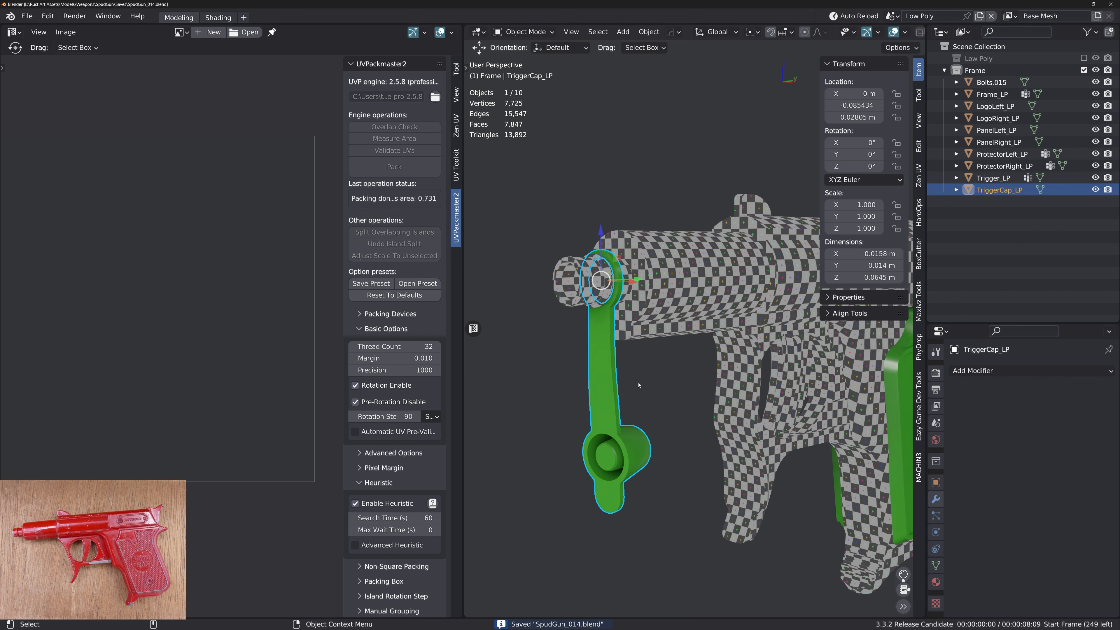
# Isolate the trigger cap in local view and enter Edit Mode on its mesh
pyautogui.moveTo(642, 376); pyautogui.dragTo(675, 321, button='middle')
pyautogui.press('KP_Divide')
pyautogui.press('Tab')
pyautogui.scroll(5, 675, 320)
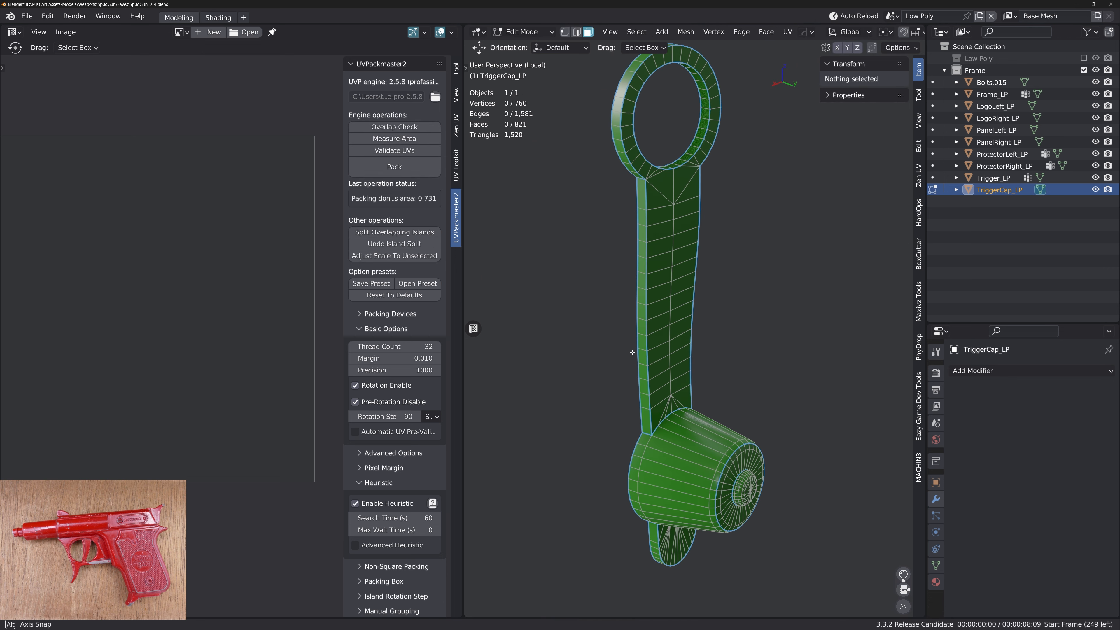
pyautogui.keyDown('shift'); pyautogui.click(664, 334); pyautogui.keyUp('shift')
# Select the whole trigger cap mesh and mark its sharp edges with Hard Ops
pyautogui.press('a')
pyautogui.press('w')
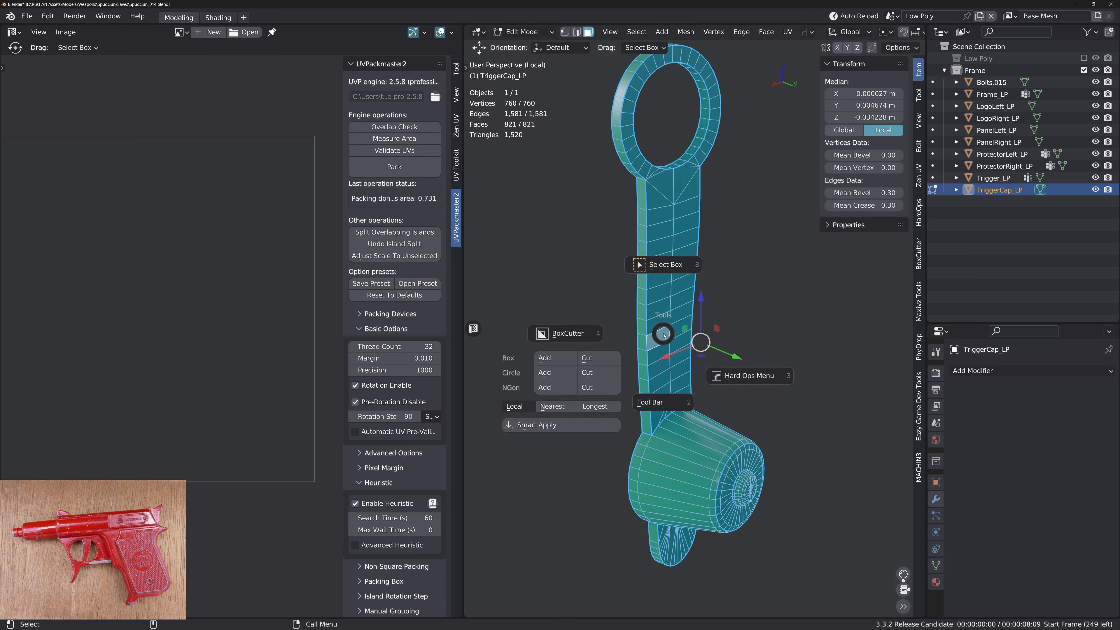
pyautogui.click(719, 378)
pyautogui.click(719, 376)
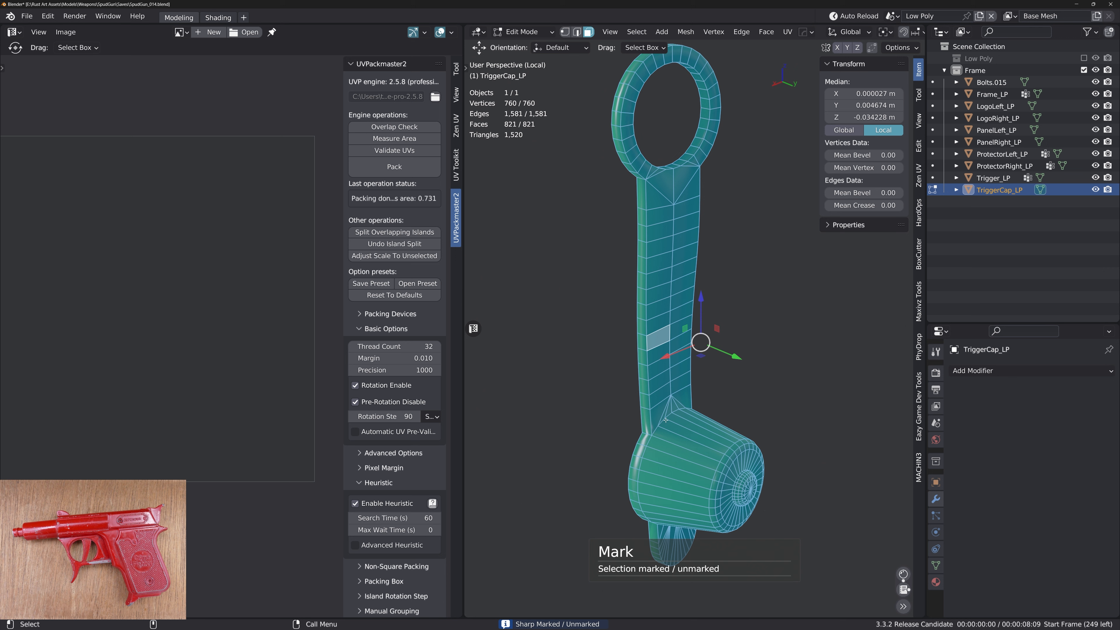
# Connect two vertex pairs at the strap's base beside the cone with new edges, one on each side
pyautogui.press('1')
pyautogui.click(658, 426)
pyautogui.keyDown('shift'); pyautogui.click(651, 411); pyautogui.keyUp('shift')
pyautogui.press('j')
pyautogui.click(686, 409)
pyautogui.keyDown('shift'); pyautogui.click(693, 383); pyautogui.keyUp('shift')
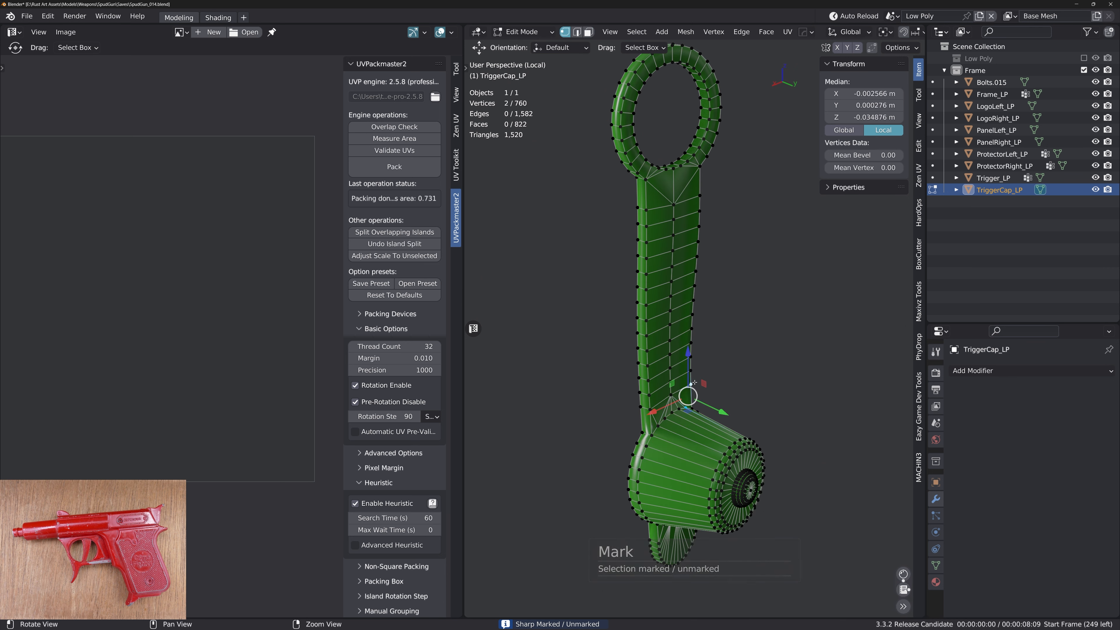
pyautogui.press('j')
pyautogui.keyDown('alt'); pyautogui.moveTo(694, 383); pyautogui.dragTo(671, 370); pyautogui.keyUp('alt')
pyautogui.press('3')
pyautogui.hotkey('ctrl', 'shift', 'alt', 'f')
pyautogui.keyDown('alt'); pyautogui.moveTo(619, 117); pyautogui.dragTo(609, 193, button='middle'); pyautogui.keyUp('alt')
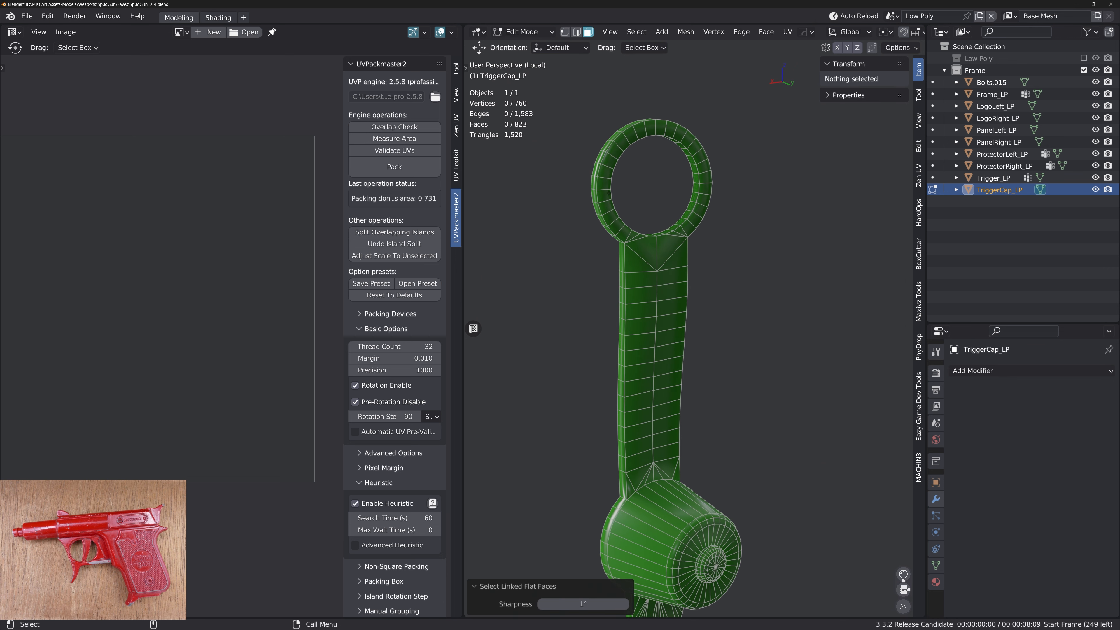
pyautogui.keyDown('alt'); pyautogui.click(606, 177); pyautogui.keyUp('alt')
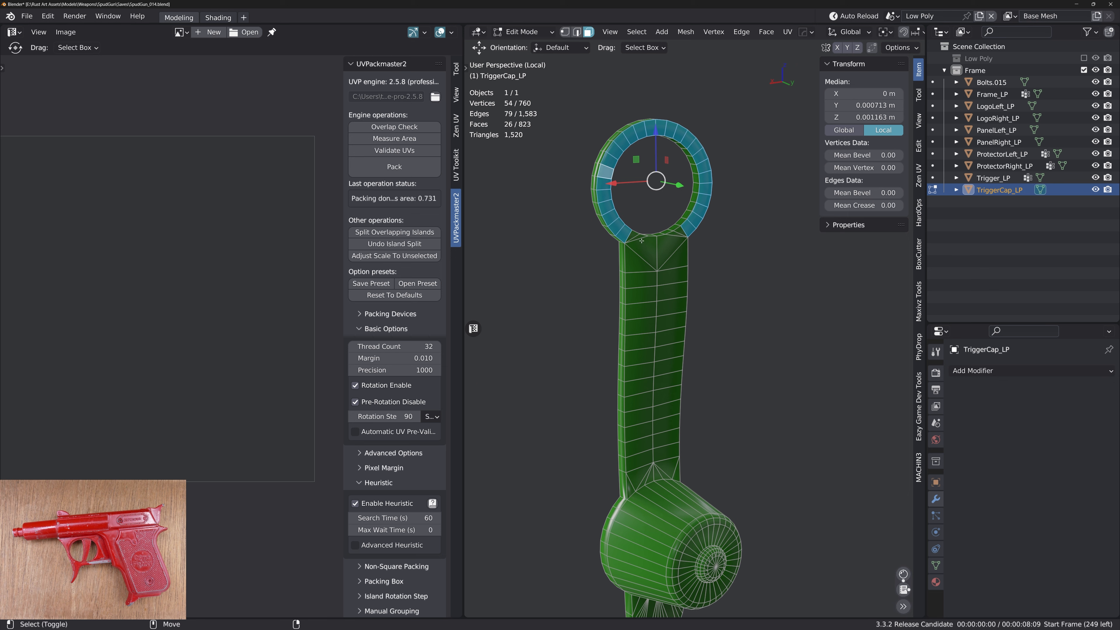
# Select the linked flat faces around the cap's open side and extend the selection up both halves of the strap's back
pyautogui.moveTo(642, 240); pyautogui.dragTo(674, 252, button='middle')
pyautogui.click(671, 292)
pyautogui.hotkey('ctrl', 'shift', 'alt', 'f')
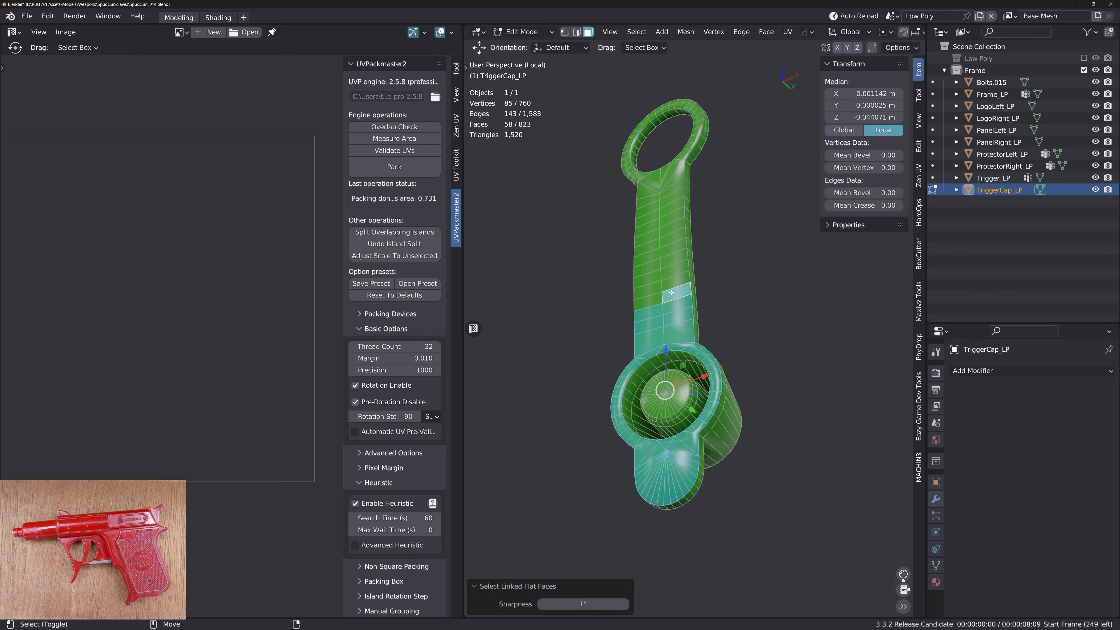
pyautogui.keyDown('ctrl'); pyautogui.click(667, 173); pyautogui.keyUp('ctrl')
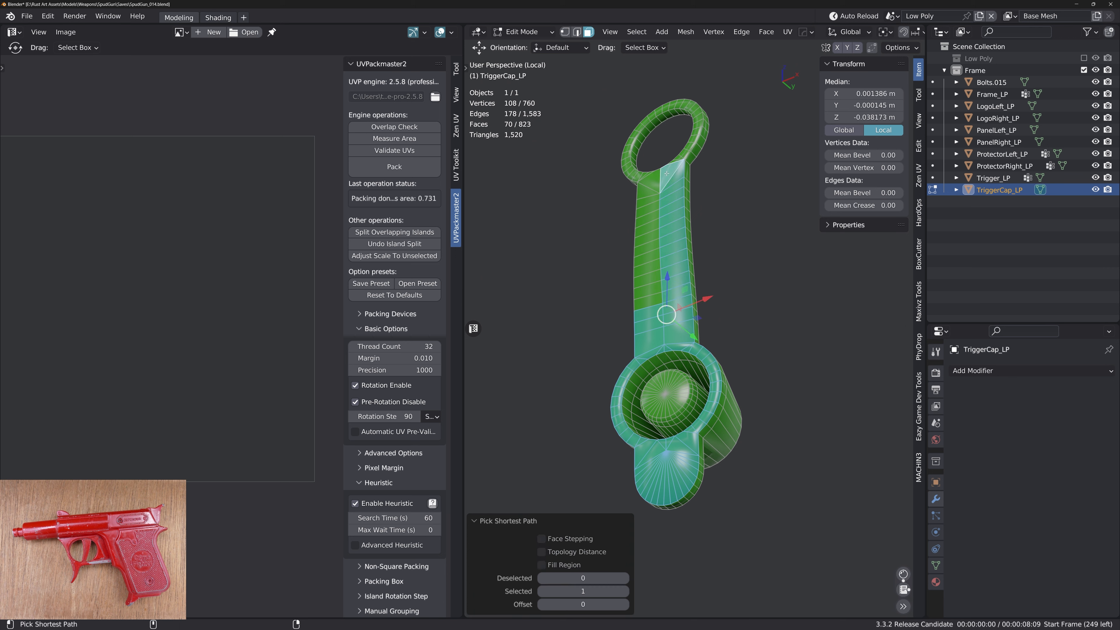
pyautogui.keyDown('ctrl'); pyautogui.click(649, 302); pyautogui.keyUp('ctrl')
pyautogui.keyDown('shift'); pyautogui.moveTo(673, 163); pyautogui.dragTo(668, 266, button='middle'); pyautogui.keyUp('shift')
pyautogui.scroll(4, 668, 268)
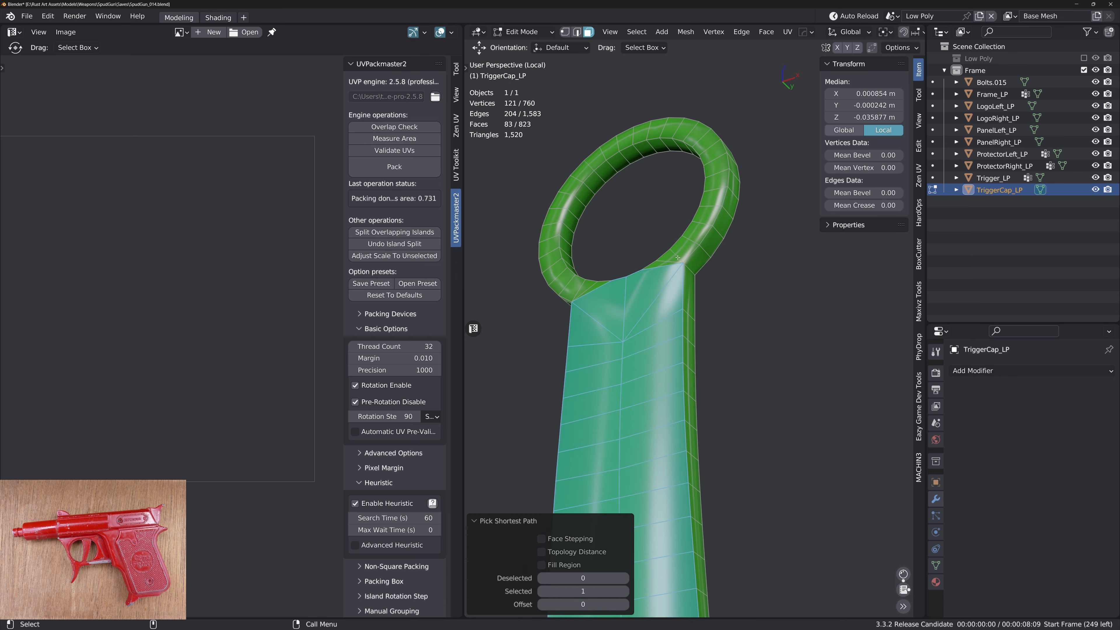
# Add the ring's back face loop and its corner faces to the selection, and mark the selection's boundary as a seam
pyautogui.keyDown('shift'); pyautogui.click(666, 264); pyautogui.keyUp('shift')
pyautogui.keyDown('alt'); pyautogui.keyDown('shift'); pyautogui.click(650, 265); pyautogui.keyUp('shift'); pyautogui.keyUp('alt')
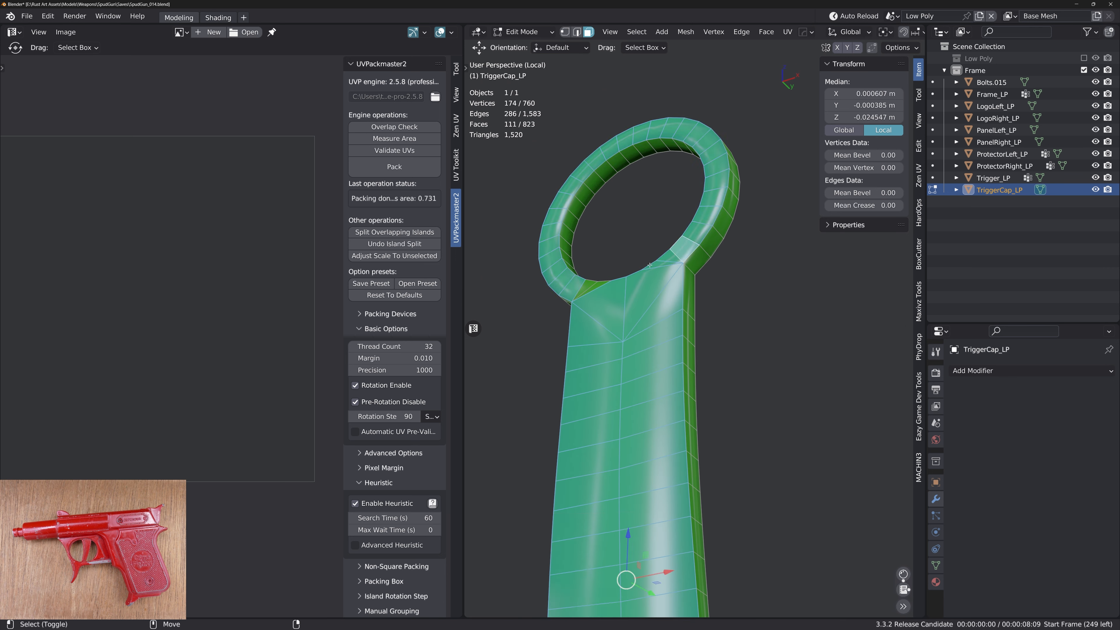
pyautogui.keyDown('shift'); pyautogui.click(590, 284); pyautogui.keyUp('shift')
pyautogui.moveTo(590, 285); pyautogui.dragTo(694, 314, button='middle')
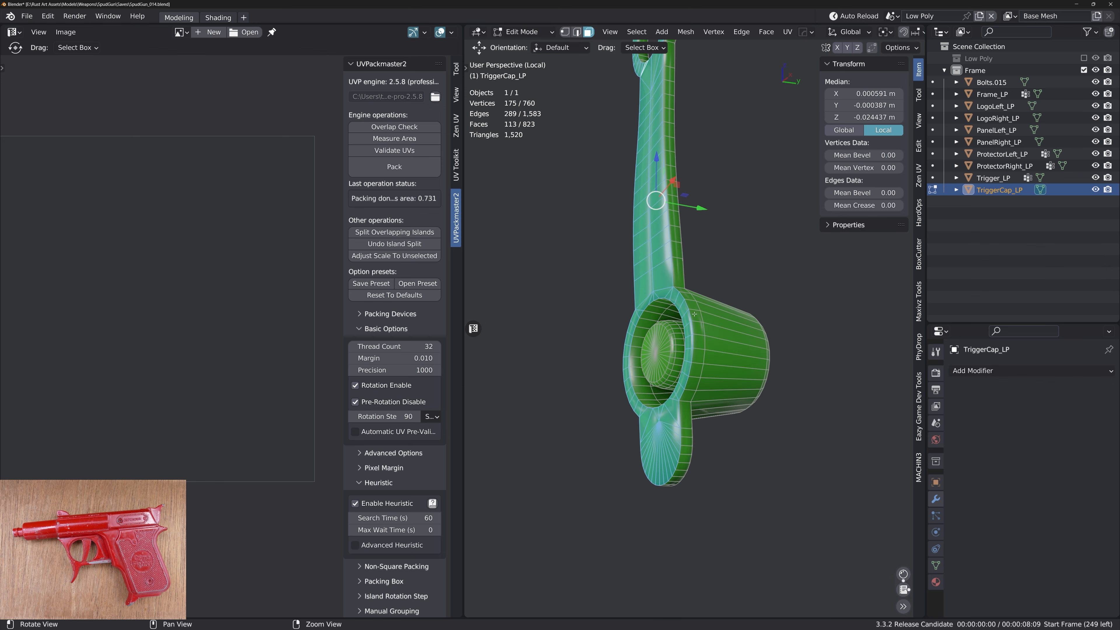
pyautogui.press('2')
pyautogui.keyDown('alt'); pyautogui.moveTo(705, 310); pyautogui.dragTo(591, 309); pyautogui.keyUp('alt')
pyautogui.keyDown('alt'); pyautogui.moveTo(591, 309); pyautogui.dragTo(591, 388, button='middle'); pyautogui.keyUp('alt')
pyautogui.keyDown('alt'); pyautogui.moveTo(591, 388); pyautogui.dragTo(569, 391); pyautogui.keyUp('alt')
# Select all faces on both halves of the strap's front, from the base of the cone up to the ring
pyautogui.press('3')
pyautogui.click(630, 386)
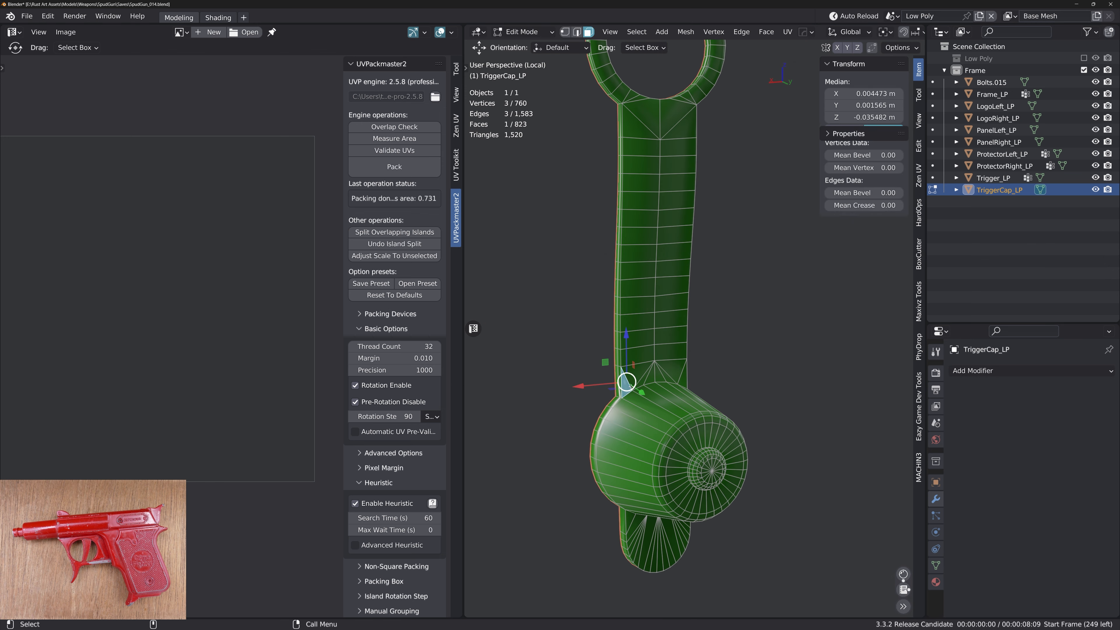
pyautogui.keyDown('ctrl'); pyautogui.click(679, 375); pyautogui.keyUp('ctrl')
pyautogui.keyDown('ctrl'); pyautogui.click(682, 107); pyautogui.keyUp('ctrl')
pyautogui.keyDown('ctrl'); pyautogui.click(645, 109); pyautogui.keyUp('ctrl')
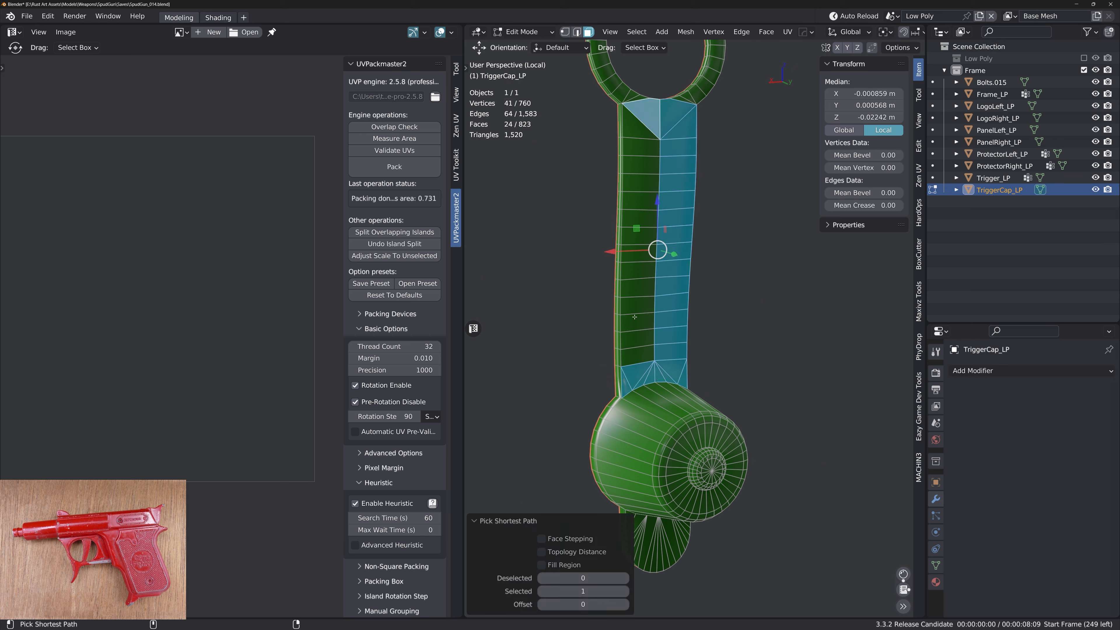
pyautogui.keyDown('ctrl'); pyautogui.click(639, 354); pyautogui.keyUp('ctrl')
# Add the ring's front face loop and its corner faces to the selection, and mark the selection's boundary as a seam
pyautogui.keyDown('alt'); pyautogui.moveTo(652, 139); pyautogui.dragTo(635, 290, button='middle'); pyautogui.keyUp('alt')
pyautogui.keyDown('shift'); pyautogui.click(611, 249); pyautogui.keyUp('shift')
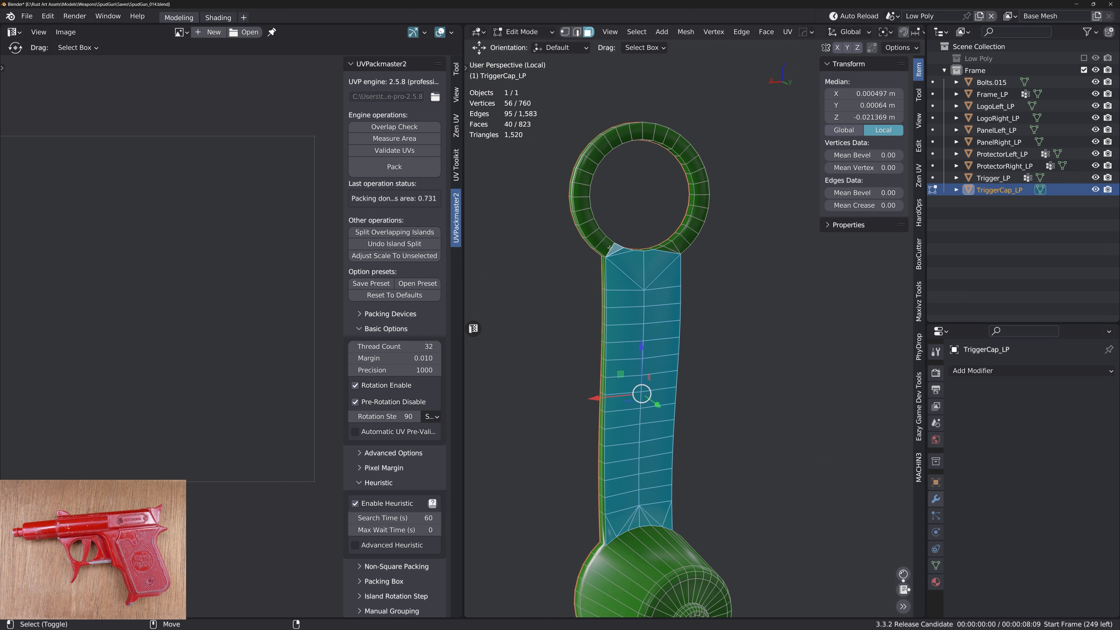
pyautogui.keyDown('alt'); pyautogui.keyDown('shift'); pyautogui.click(602, 241); pyautogui.keyUp('shift'); pyautogui.keyUp('alt')
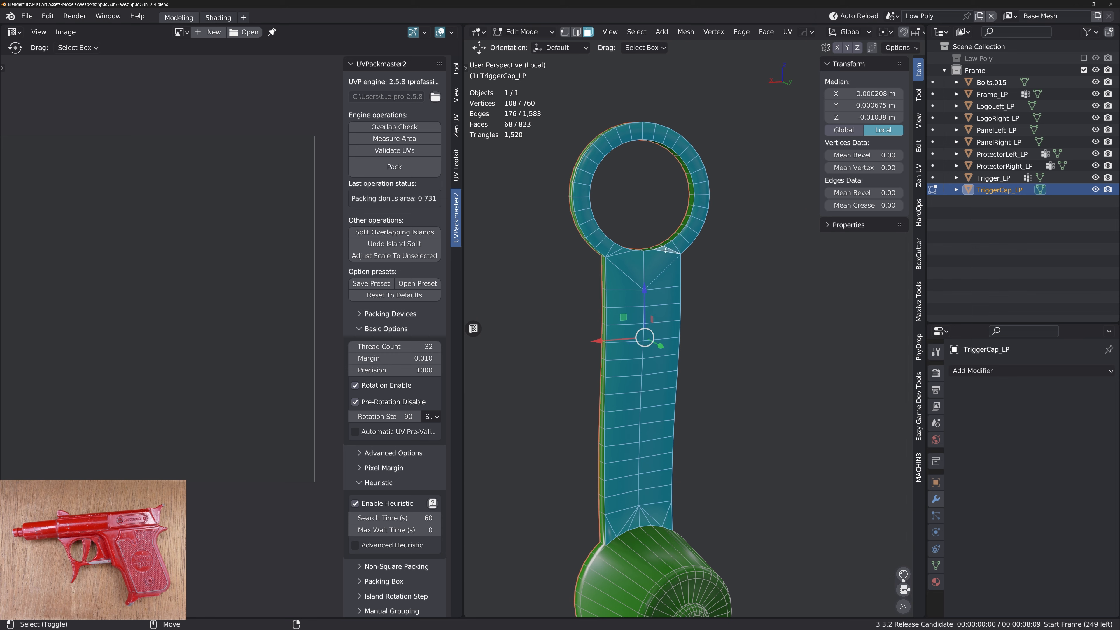
pyautogui.press('2')
pyautogui.keyDown('alt'); pyautogui.moveTo(657, 441); pyautogui.dragTo(662, 273, button='middle'); pyautogui.keyUp('alt')
pyautogui.keyDown('alt'); pyautogui.moveTo(653, 279); pyautogui.dragTo(699, 264); pyautogui.keyUp('alt')
# Select the edge path where the lower tab meets the cone and mark it as a seam
pyautogui.moveTo(636, 400); pyautogui.dragTo(626, 370, button='middle')
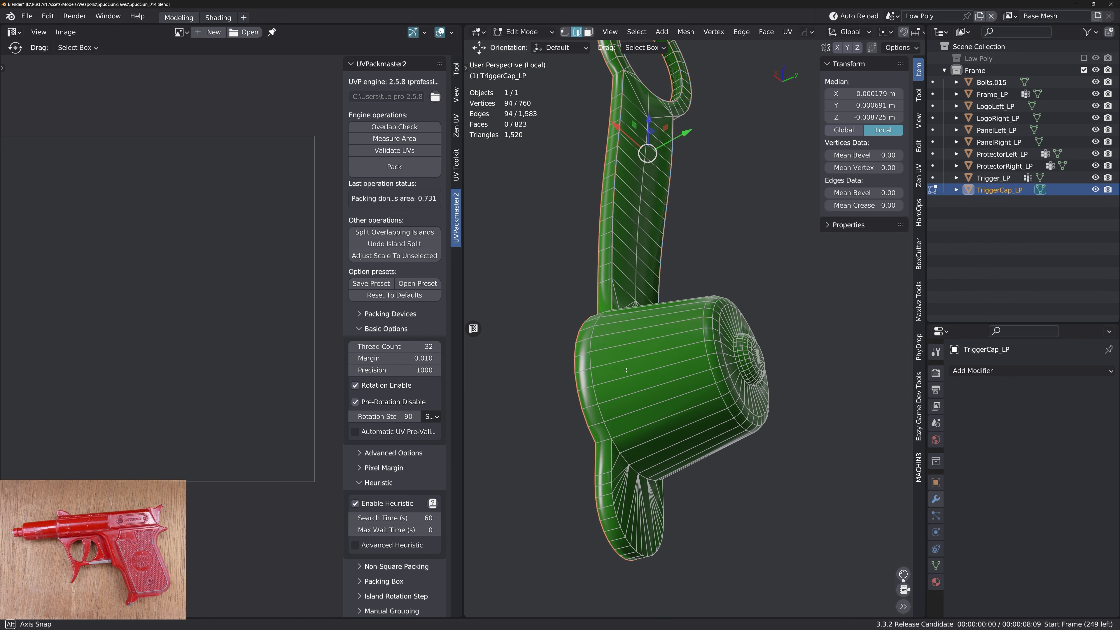
pyautogui.click(603, 441)
pyautogui.moveTo(604, 442); pyautogui.dragTo(525, 439, button='middle')
pyautogui.keyDown('ctrl'); pyautogui.click(658, 448); pyautogui.keyUp('ctrl')
pyautogui.moveTo(658, 448); pyautogui.dragTo(648, 281, button='middle')
pyautogui.hotkey('ctrl', 'e')
# Select the lower tab's linked flat faces, mark their boundary as a seam and clear the selection
pyautogui.press('3')
pyautogui.click(663, 448)
pyautogui.hotkey('shift', 'f')
pyautogui.hotkey('ctrl', '2')
pyautogui.hotkey('alt', 'a')
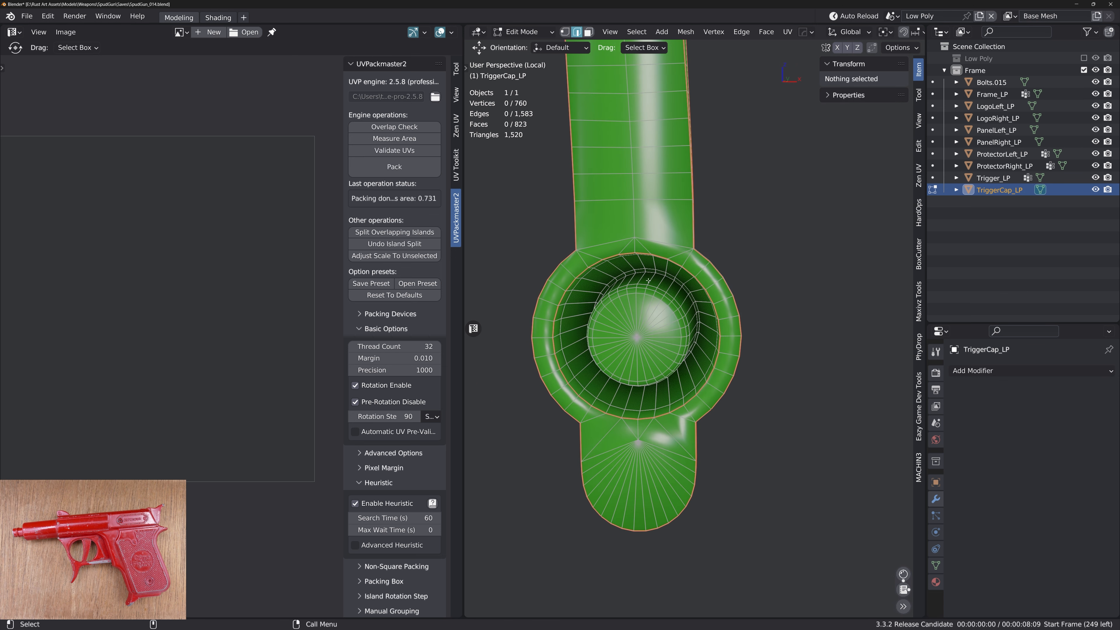
# Mark seams along the edge loops of the recess and its inner peg, with a connecting edge on the lower side
pyautogui.keyDown('alt'); pyautogui.click(651, 273); pyautogui.keyUp('alt')
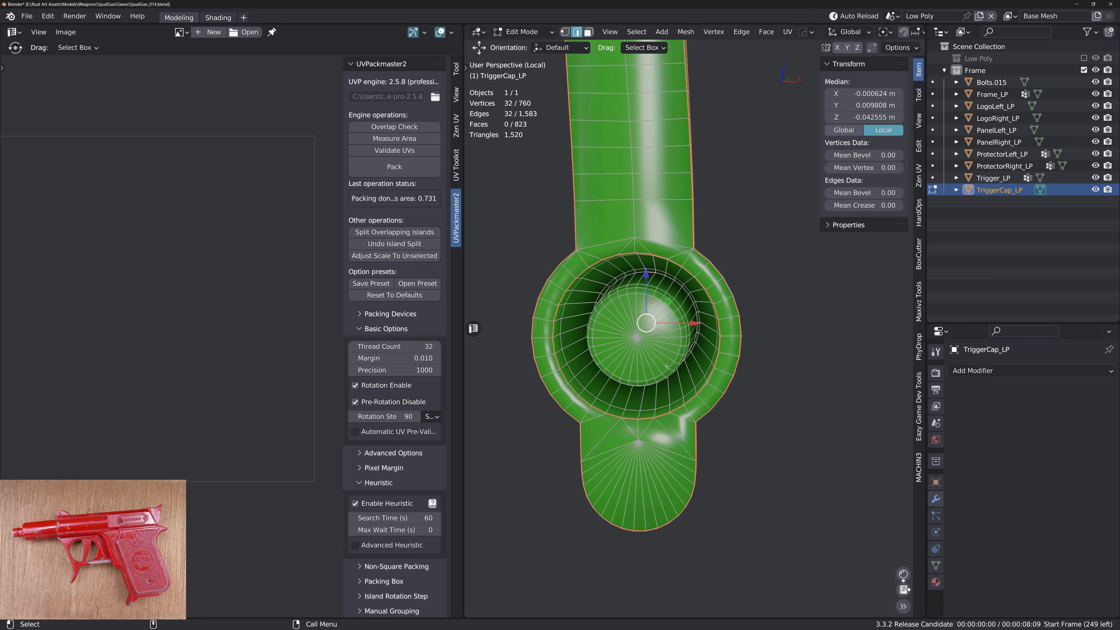
pyautogui.moveTo(667, 366); pyautogui.dragTo(651, 338, button='middle')
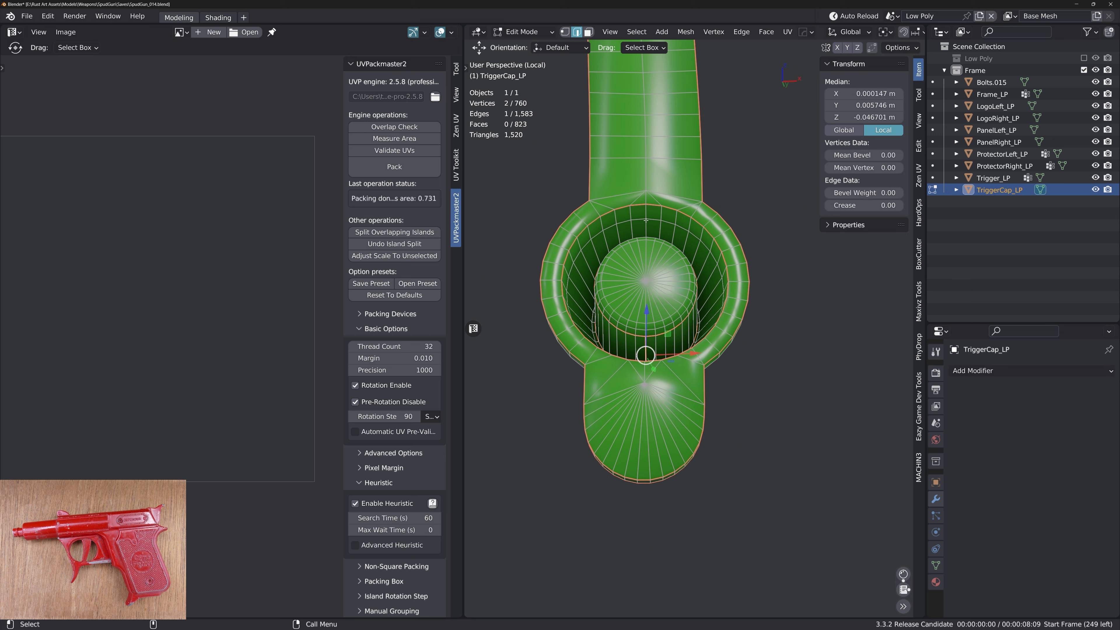
pyautogui.moveTo(653, 316); pyautogui.dragTo(682, 435, button='middle')
pyautogui.scroll(4, 703, 477)
pyautogui.scroll(5, 666, 358)
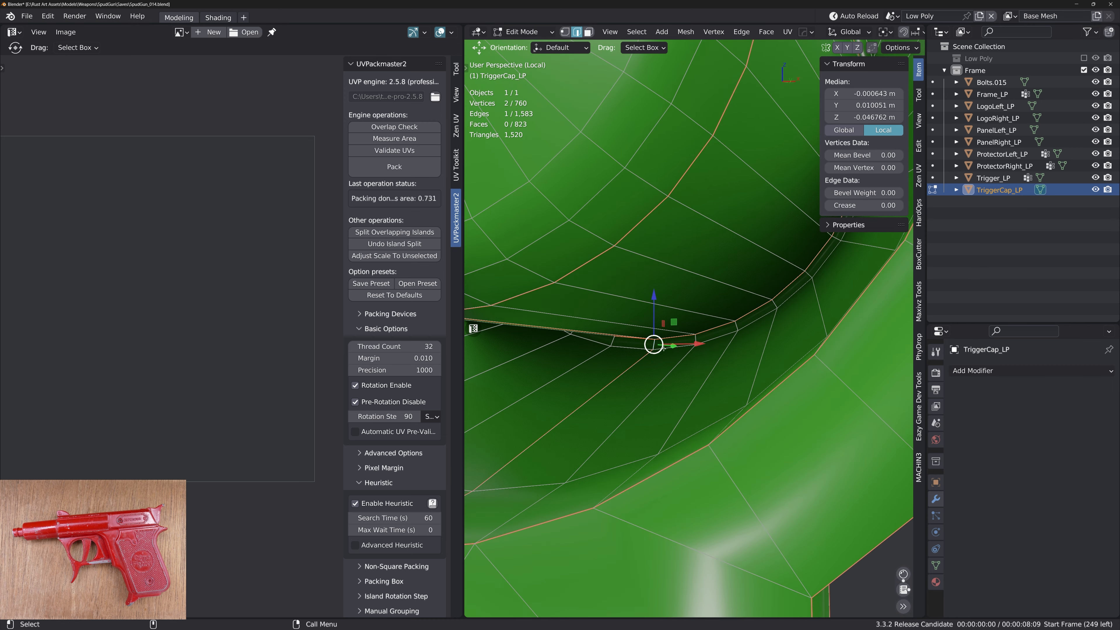
pyautogui.scroll(-6, 709, 402)
pyautogui.moveTo(710, 402); pyautogui.dragTo(649, 436, button='middle')
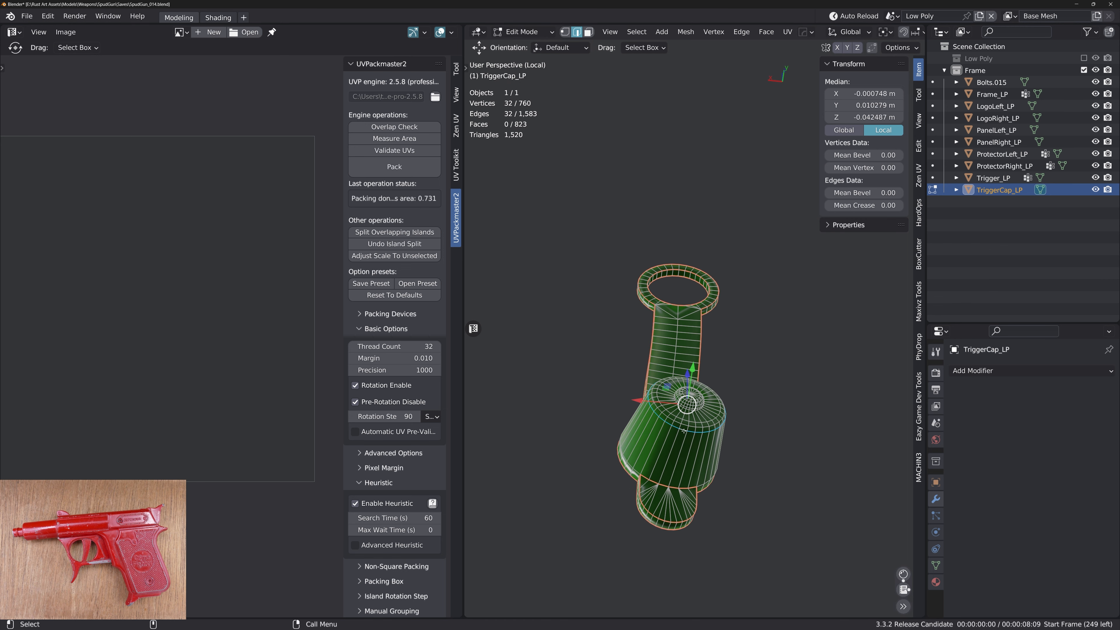
# Check the seams around the cap's dome and select the edge across the inside of the ring
pyautogui.moveTo(685, 440); pyautogui.dragTo(722, 17, button='middle')
pyautogui.moveTo(671, 198); pyautogui.dragTo(686, 341, button='middle')
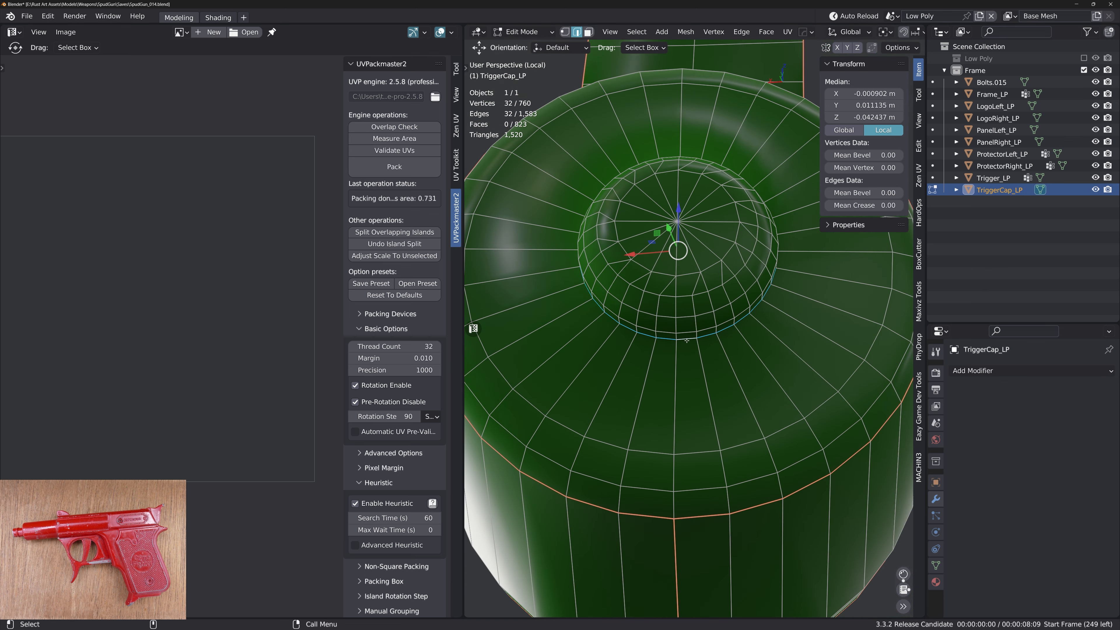
pyautogui.scroll(-5, 684, 302)
pyautogui.moveTo(684, 302); pyautogui.dragTo(733, 341, button='middle')
pyautogui.scroll(-5, 688, 283)
pyautogui.keyDown('shift'); pyautogui.moveTo(635, 220); pyautogui.dragTo(710, 266, button='middle'); pyautogui.keyUp('shift')
pyautogui.scroll(-1, 693, 300)
pyautogui.scroll(2, 675, 254)
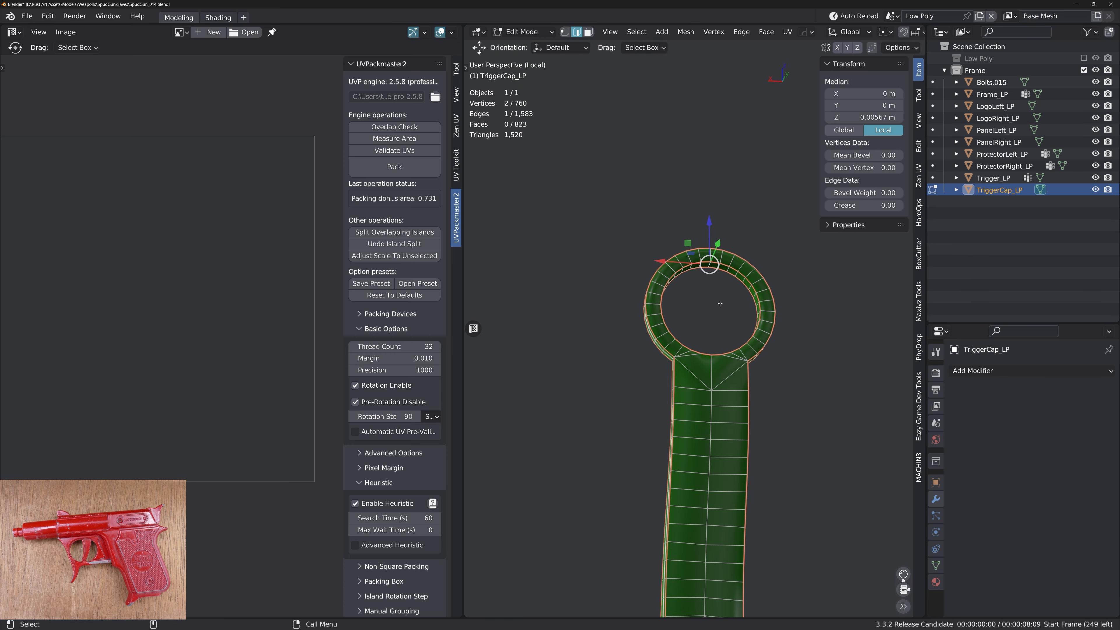
# Select the two side edges where the ring meets the arm
pyautogui.scroll(-2, 714, 376)
pyautogui.keyDown('alt'); pyautogui.moveTo(713, 376); pyautogui.dragTo(698, 329, button='middle'); pyautogui.keyUp('alt')
pyautogui.keyDown('alt'); pyautogui.moveTo(697, 328); pyautogui.dragTo(699, 306); pyautogui.keyUp('alt')
pyautogui.click(683, 311)
pyautogui.moveTo(700, 306); pyautogui.dragTo(689, 297, button='middle')
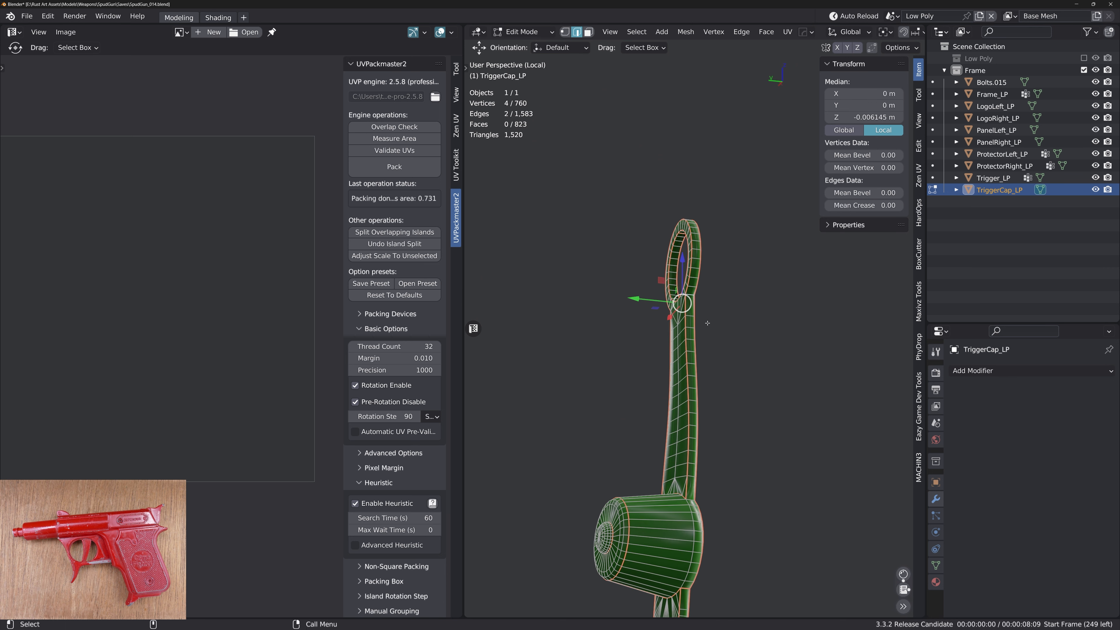
# Select every face of the trigger cap and unwrap the mesh
pyautogui.moveTo(699, 249); pyautogui.dragTo(717, 444, button='middle')
pyautogui.press('3')
pyautogui.press('a')
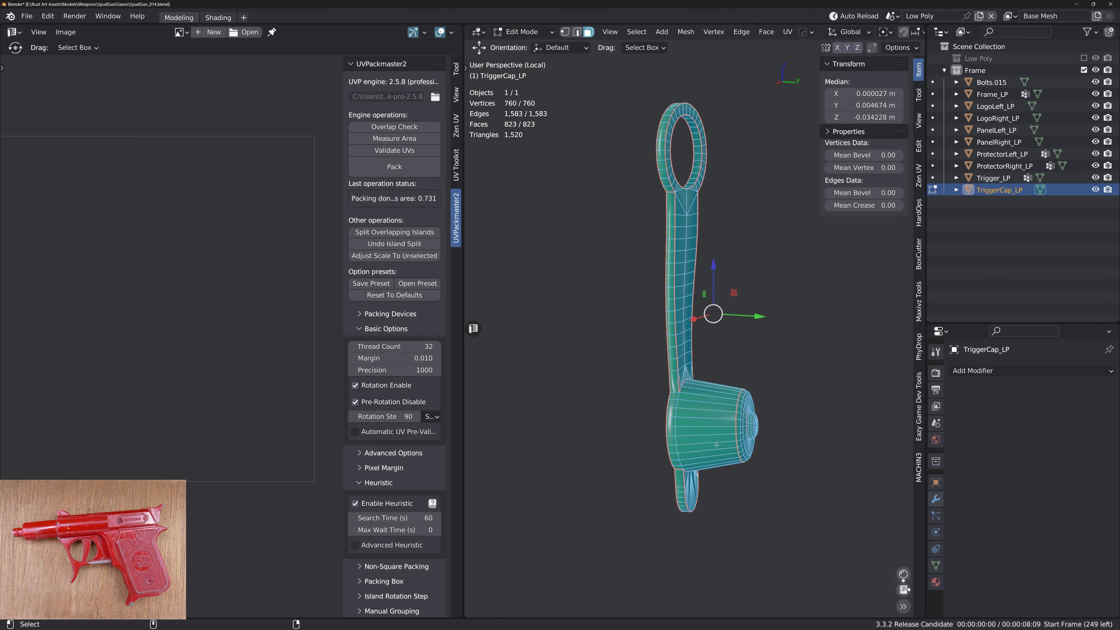
pyautogui.press('u')
pyautogui.click(715, 442)
pyautogui.keyDown('alt'); pyautogui.moveTo(104, 382); pyautogui.dragTo(150, 370, button='middle'); pyautogui.keyUp('alt')
pyautogui.keyDown('alt'); pyautogui.moveTo(150, 371); pyautogui.dragTo(195, 363, button='right'); pyautogui.keyUp('alt')
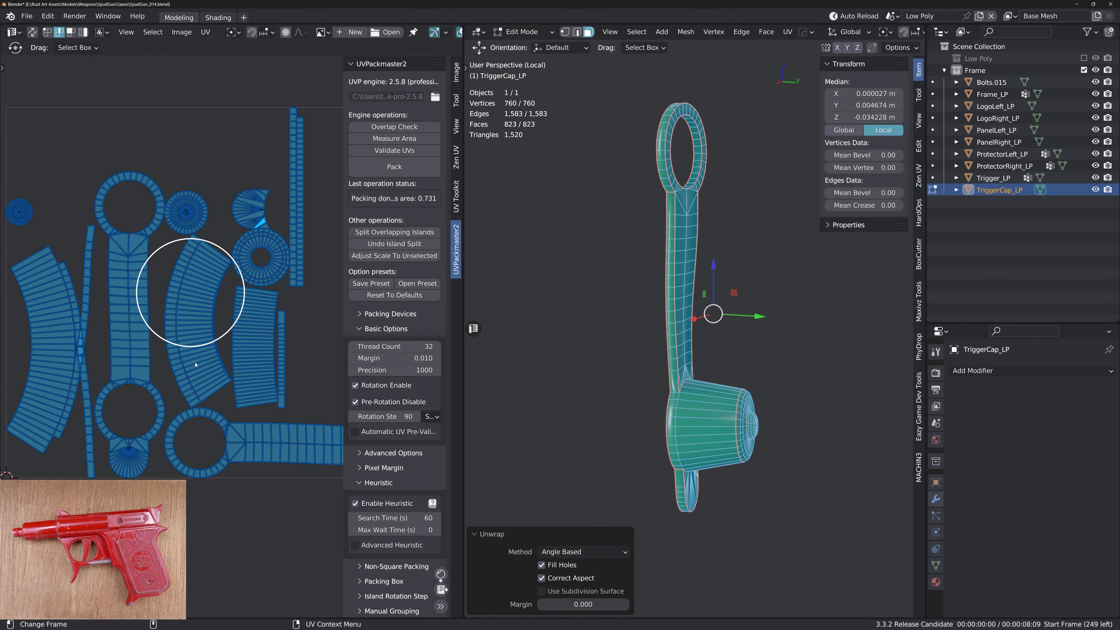
# Straighten the curved UV island beside the arm's island into a rectangle
pyautogui.doubleClick(195, 364)
pyautogui.press('q')
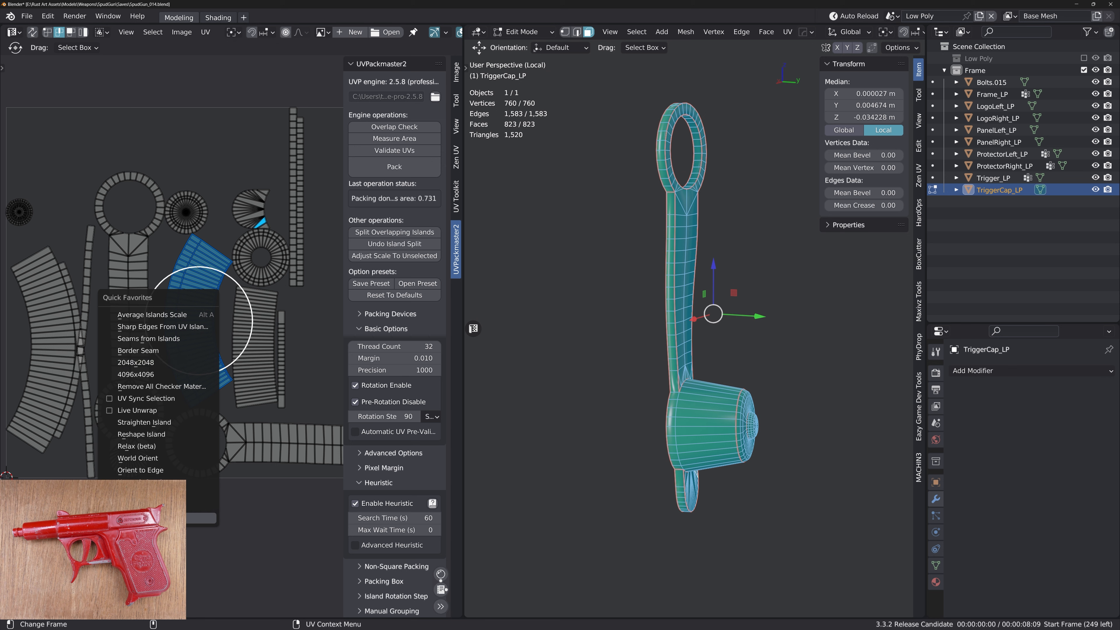
pyautogui.click(176, 518)
pyautogui.keyDown('alt'); pyautogui.moveTo(176, 507); pyautogui.dragTo(256, 516, button='middle'); pyautogui.keyUp('alt')
pyautogui.doubleClick(121, 388)
pyautogui.press('r')
pyautogui.rightClick(99, 425)
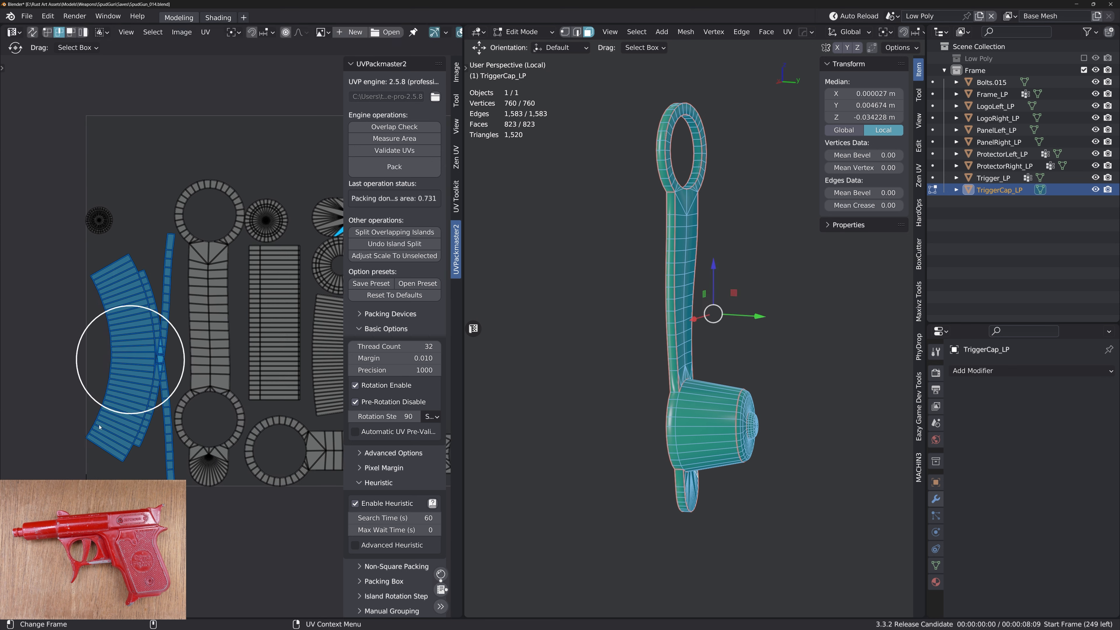
pyautogui.moveTo(677, 454); pyautogui.dragTo(739, 392, button='middle')
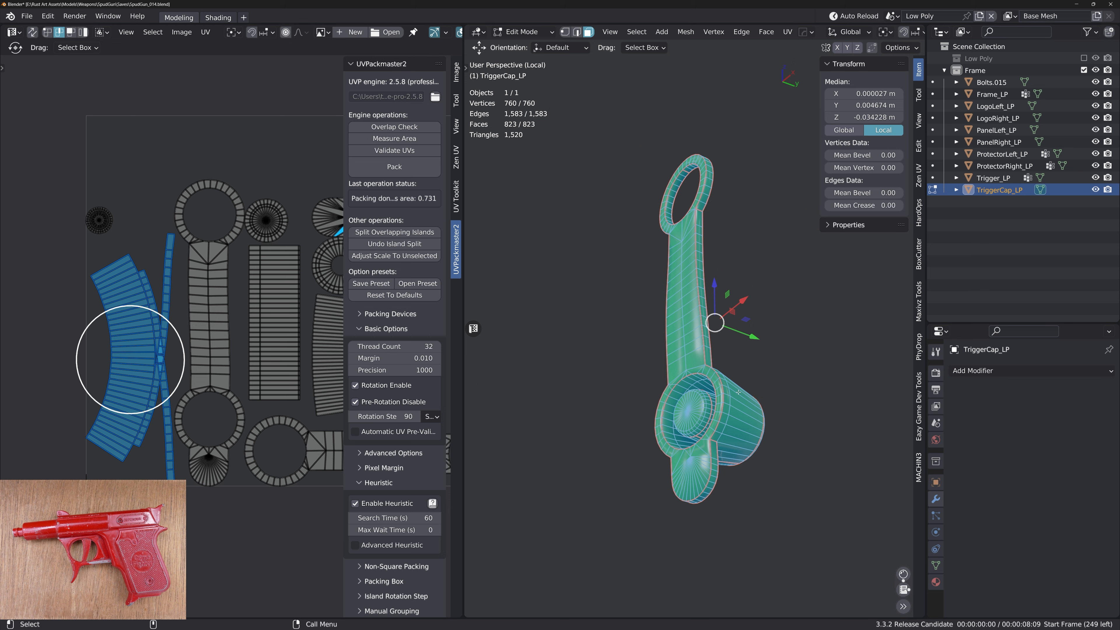
# Turn on UV sync selection and select the two edges where the arm meets the cap's conical side
pyautogui.click(33, 33)
pyautogui.moveTo(631, 437); pyautogui.dragTo(657, 434, button='middle')
pyautogui.scroll(5, 684, 404)
pyautogui.press('2')
pyautogui.click(644, 363)
pyautogui.moveTo(644, 366); pyautogui.dragTo(507, 375, button='middle')
pyautogui.keyDown('shift'); pyautogui.click(710, 409); pyautogui.keyUp('shift')
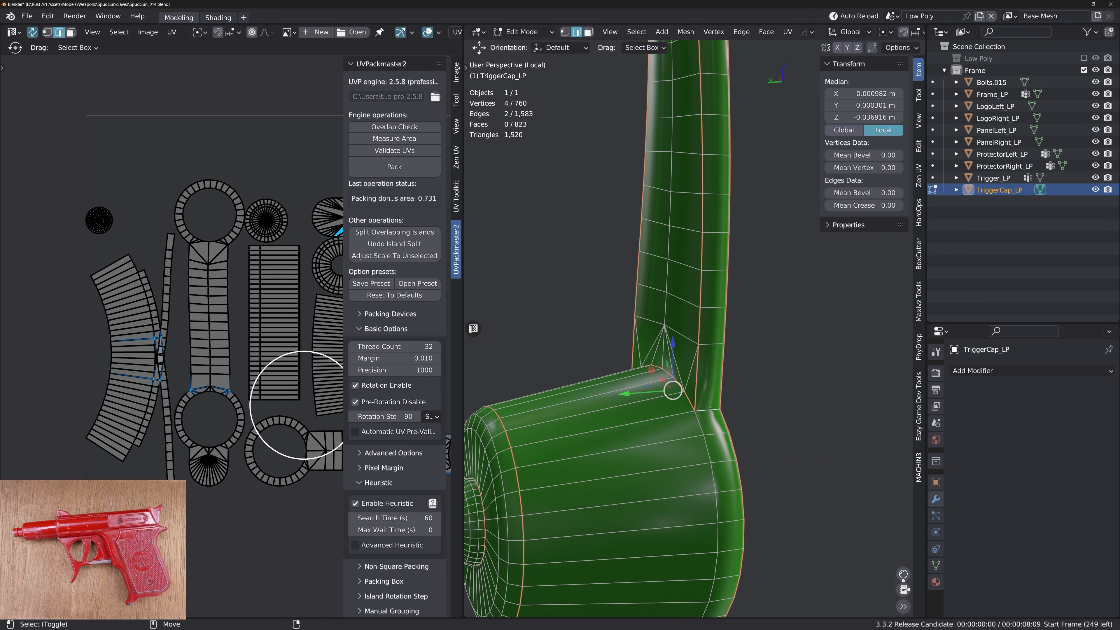
# Select the cap's conical side up to its seams and unwrap it again on its own
pyautogui.keyDown('alt'); pyautogui.moveTo(696, 492); pyautogui.dragTo(652, 493, button='right'); pyautogui.keyUp('alt')
pyautogui.keyDown('alt'); pyautogui.moveTo(652, 493); pyautogui.dragTo(679, 497); pyautogui.keyUp('alt')
pyautogui.press('3')
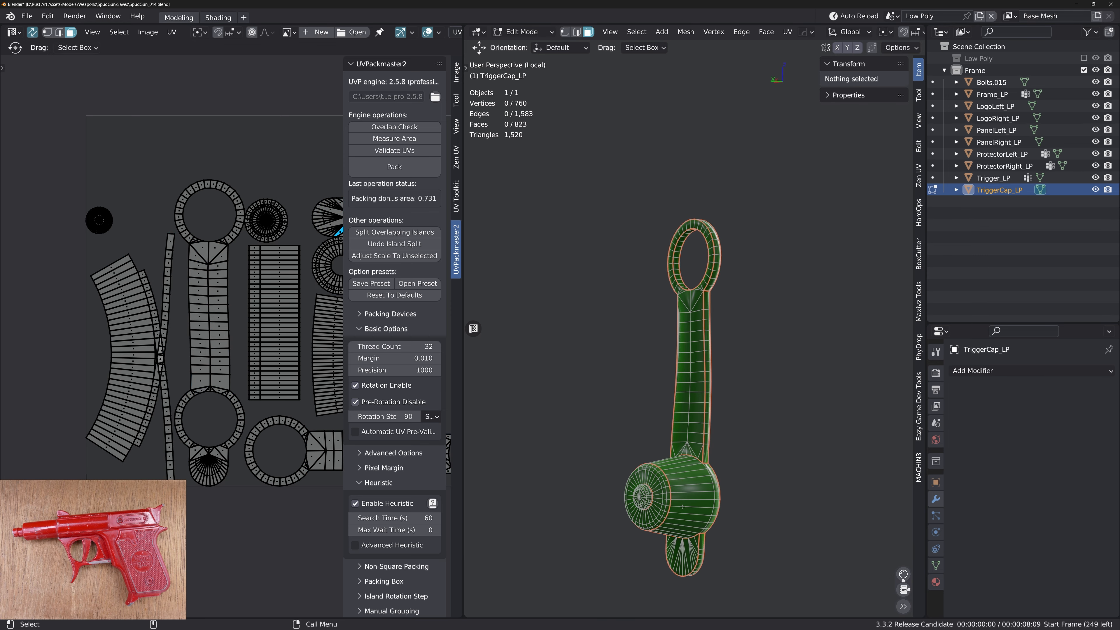
pyautogui.click(682, 508)
pyautogui.hotkey('ctrl', 'l')
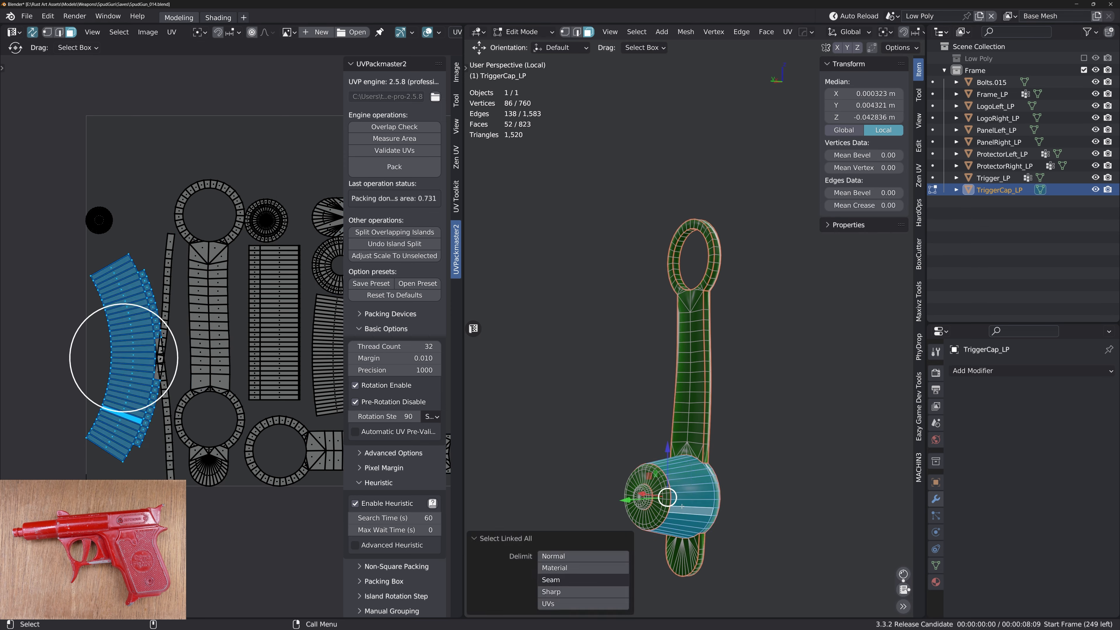
pyautogui.press('u')
pyautogui.click(620, 497)
# Move the conical side's curved island outside the UV square
pyautogui.scroll(-1, 103, 331)
pyautogui.moveTo(103, 331); pyautogui.dragTo(199, 323, button='middle')
pyautogui.press('g')
pyautogui.click(52, 335)
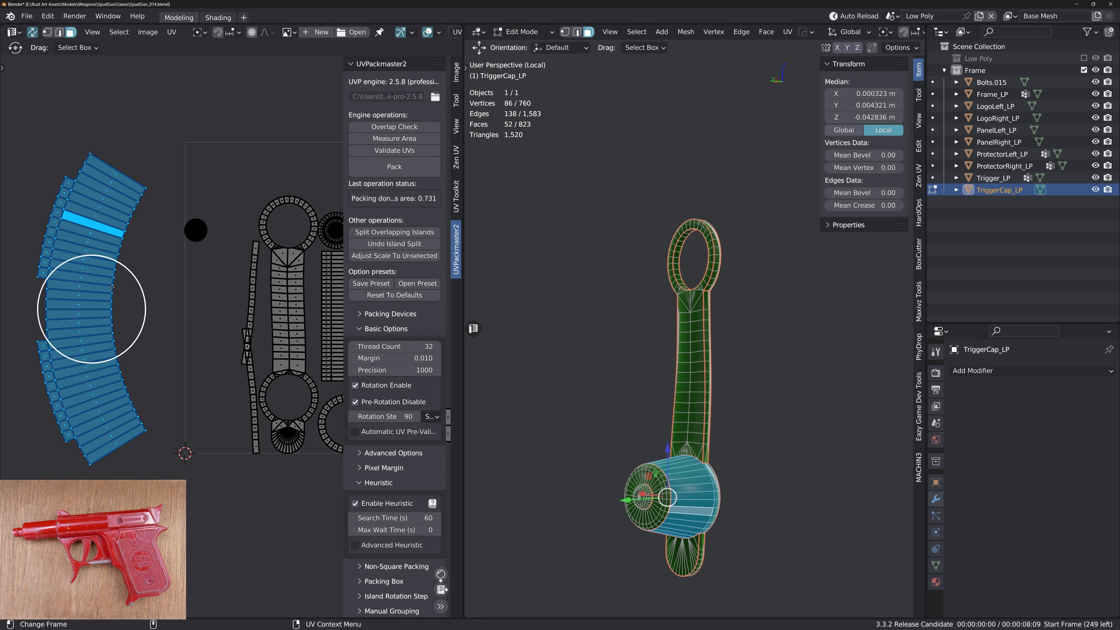
# Turn off UV sync selection, select the whole mesh, and apply Reshape Island along the conical island's long inner edge
pyautogui.click(113, 286)
pyautogui.click(33, 33)
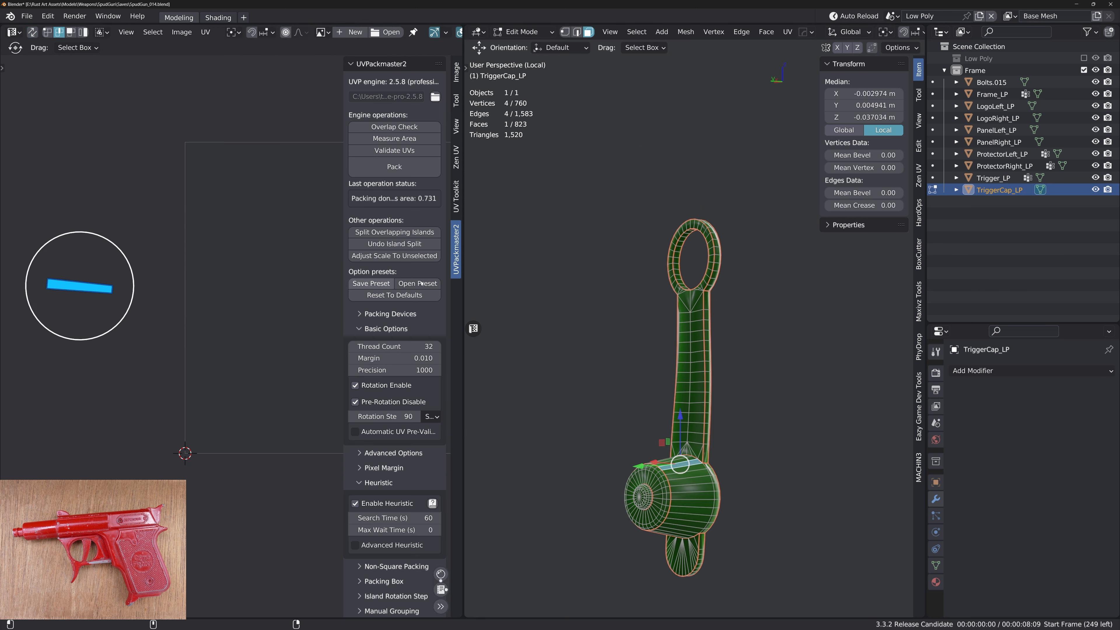
pyautogui.press('a')
pyautogui.keyDown('alt'); pyautogui.click(122, 310); pyautogui.keyUp('alt')
pyautogui.rightClick(122, 309)
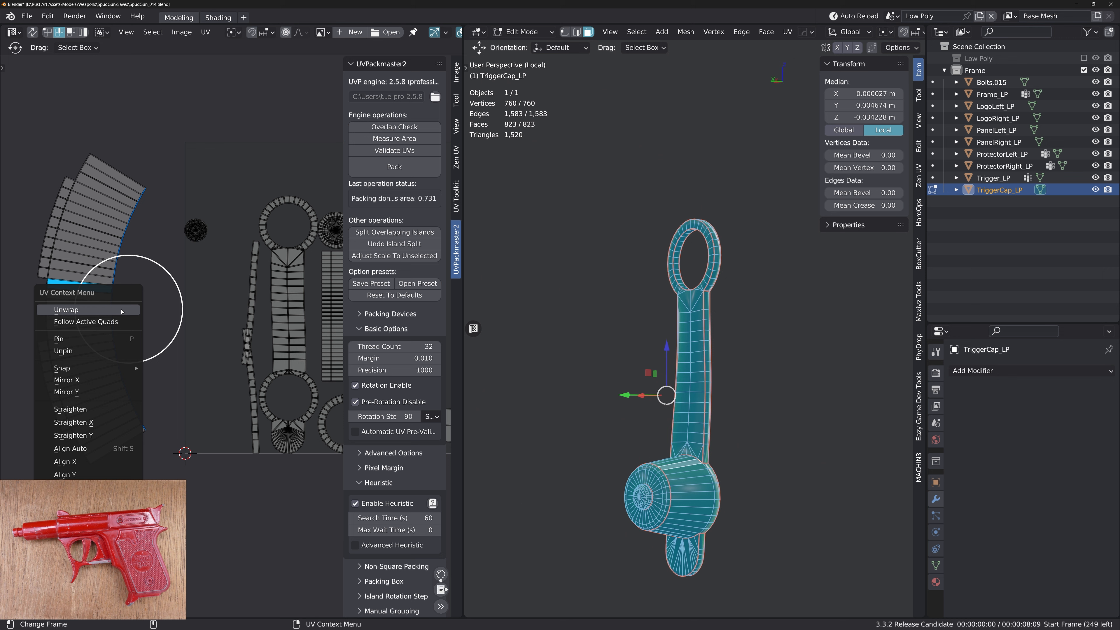
pyautogui.press('q')
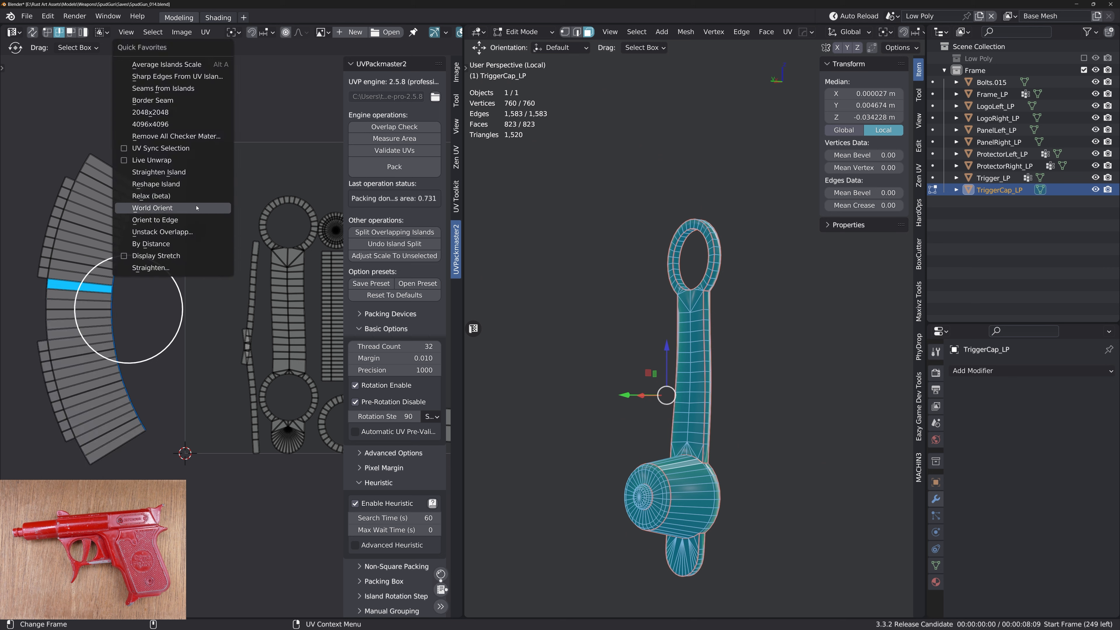
pyautogui.click(193, 185)
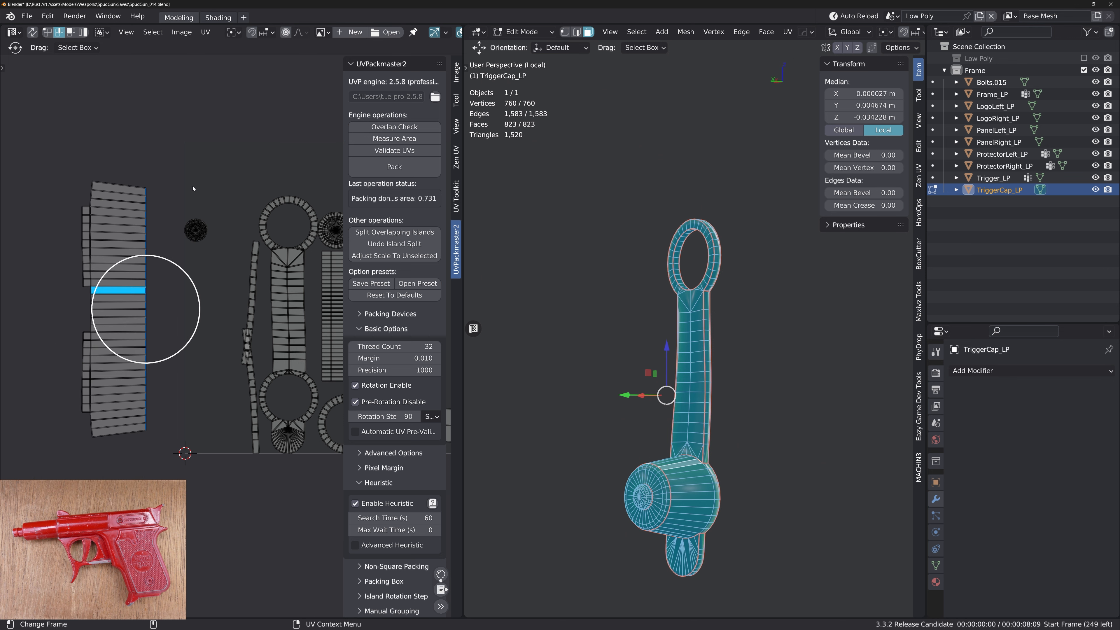
# Straighten the end edge and uppermost rows of the conical side's island, working with vertex selection
pyautogui.click(131, 188)
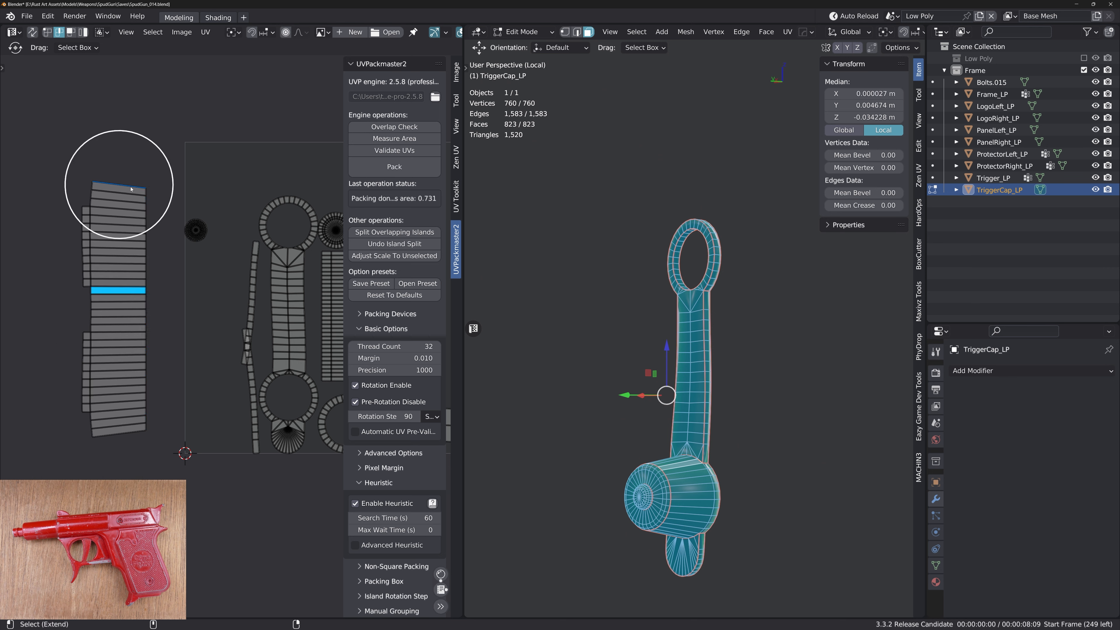
pyautogui.keyDown('alt'); pyautogui.click(90, 221); pyautogui.keyUp('alt')
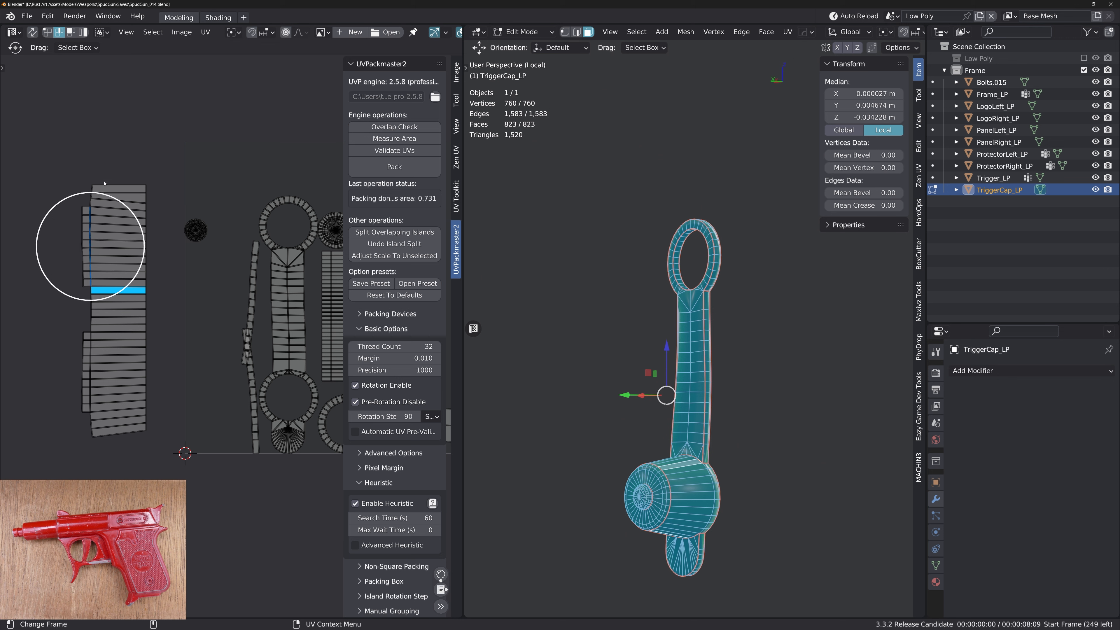
pyautogui.click(49, 34)
pyautogui.moveTo(83, 154); pyautogui.dragTo(114, 478)
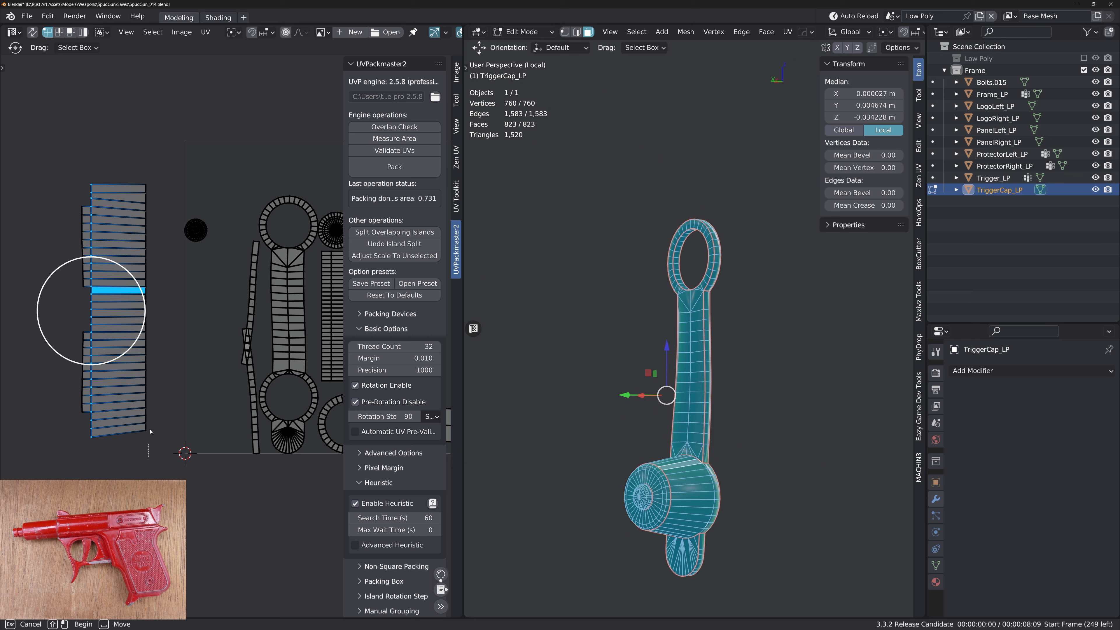
pyautogui.moveTo(151, 431); pyautogui.dragTo(108, 150)
pyautogui.click(92, 205)
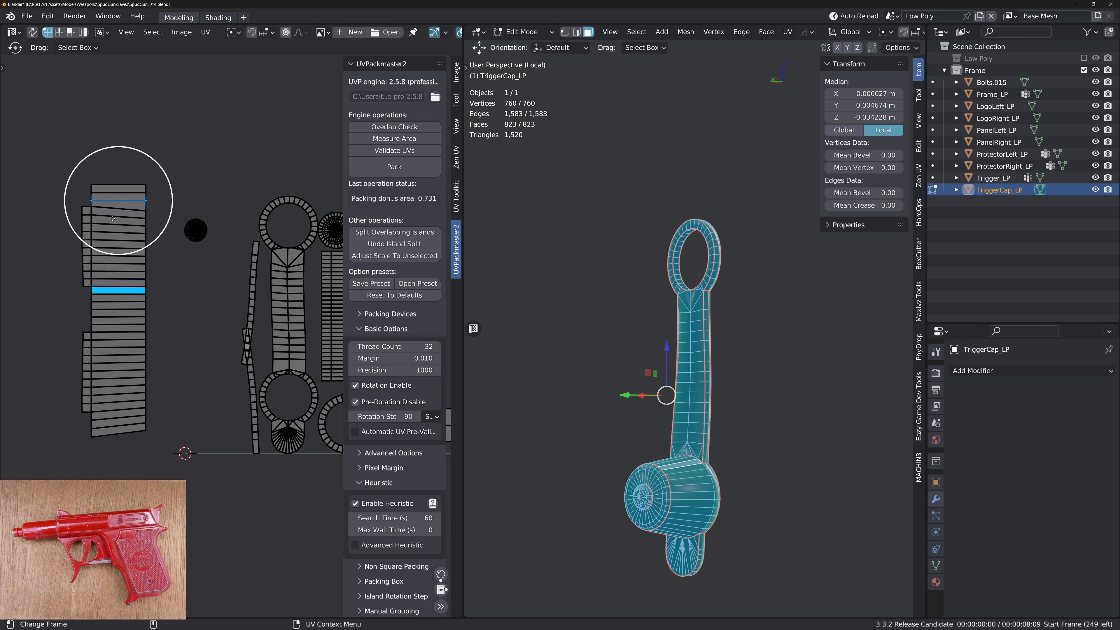
# Align the following slanted rows of the conical side's island horizontally, one row at a time
pyautogui.moveTo(108, 210); pyautogui.dragTo(109, 208)
pyautogui.keyDown('shift'); pyautogui.click(82, 206); pyautogui.keyUp('shift')
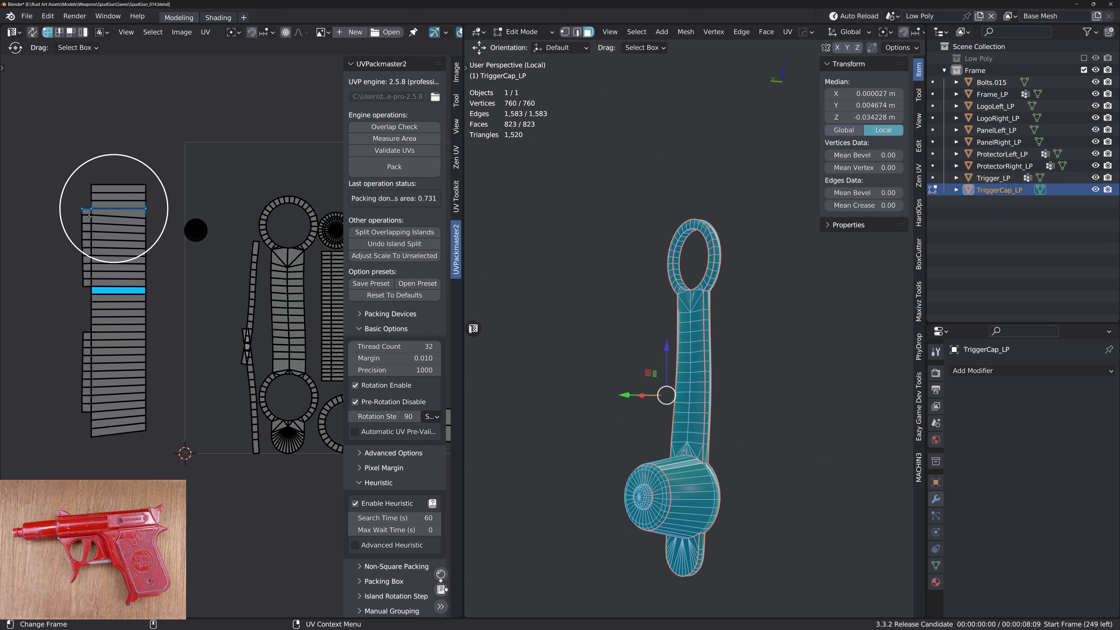
pyautogui.hotkey('shift', 'w')
pyautogui.keyDown('alt'); pyautogui.click(101, 217); pyautogui.keyUp('alt')
pyautogui.keyDown('alt'); pyautogui.click(98, 224); pyautogui.keyUp('alt')
pyautogui.hotkey('shift', 'w')
pyautogui.keyDown('alt'); pyautogui.click(99, 233); pyautogui.keyUp('alt')
pyautogui.hotkey('shift', 'w')
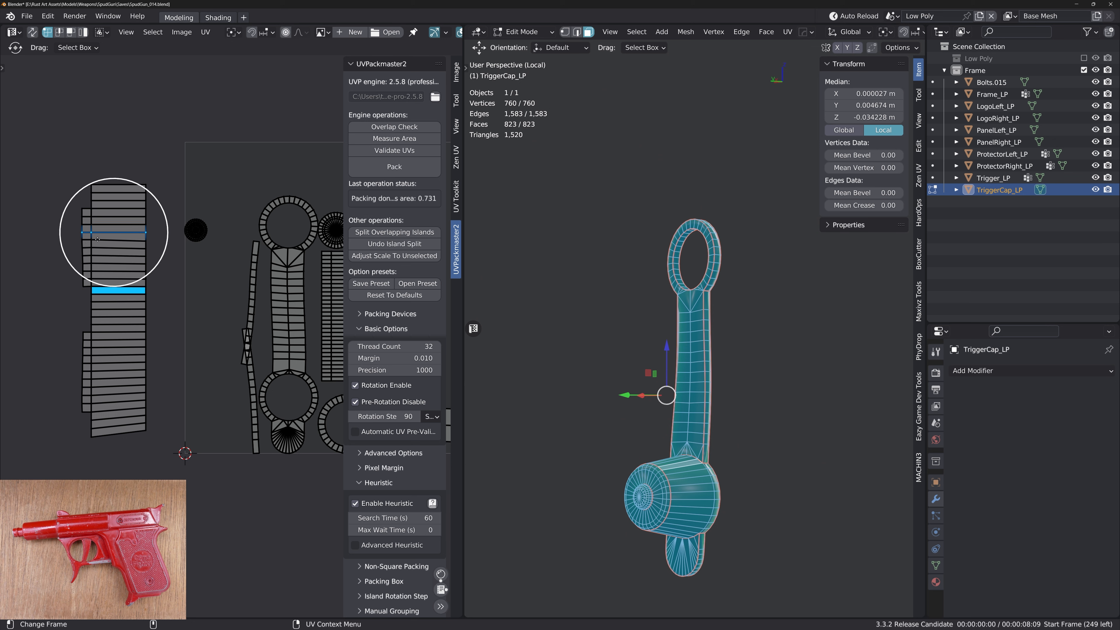
pyautogui.keyDown('alt'); pyautogui.click(99, 241); pyautogui.keyUp('alt')
pyautogui.hotkey('shift', 'w')
pyautogui.keyDown('alt'); pyautogui.click(100, 249); pyautogui.keyUp('alt')
pyautogui.hotkey('shift', 'w')
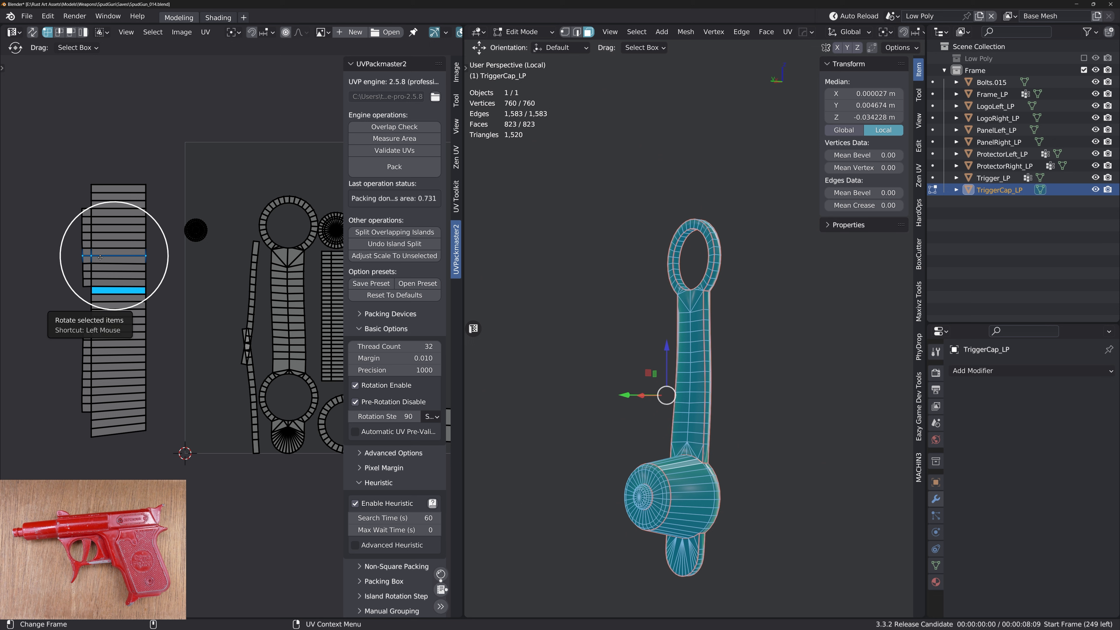
# Select the entire conical side island and straighten all of its rows
pyautogui.hotkey('ctrl', 'l')
pyautogui.press('q')
pyautogui.click(59, 342)
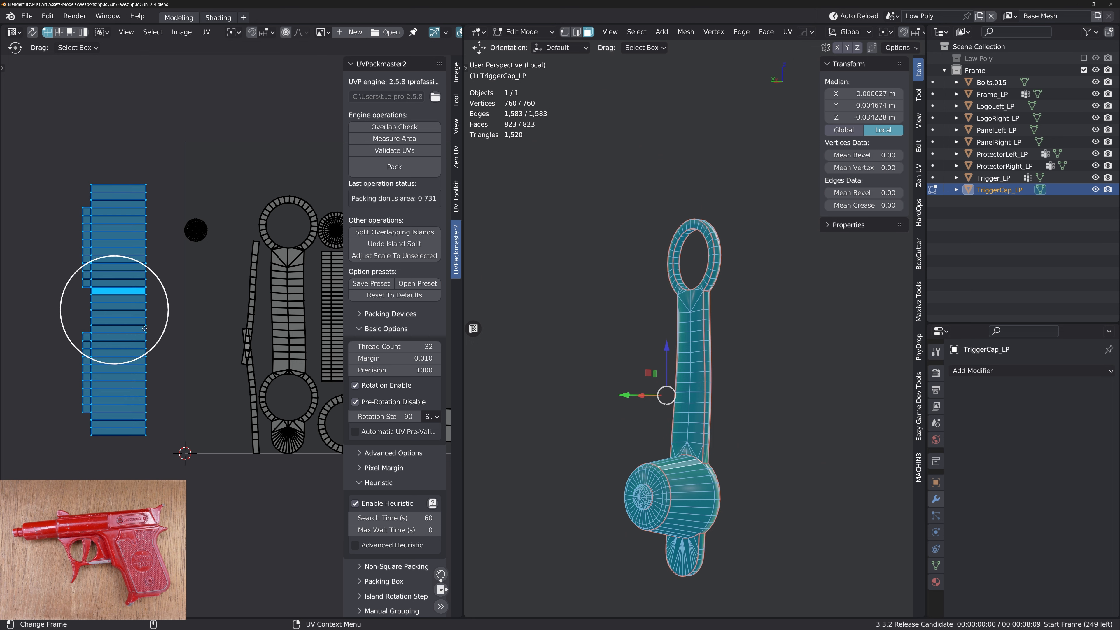
# Move the upper narrow strip away from the strip it overlaps and straighten it
pyautogui.moveTo(144, 328); pyautogui.dragTo(101, 334, button='middle')
pyautogui.click(215, 344)
pyautogui.hotkey('ctrl', 'l')
pyautogui.press('g')
pyautogui.click(171, 339)
pyautogui.press('q')
pyautogui.click(171, 338)
# Move the lower narrow strip clear of its neighbours and straighten it
pyautogui.click(206, 356)
pyautogui.hotkey('ctrl', 'l')
pyautogui.press('g')
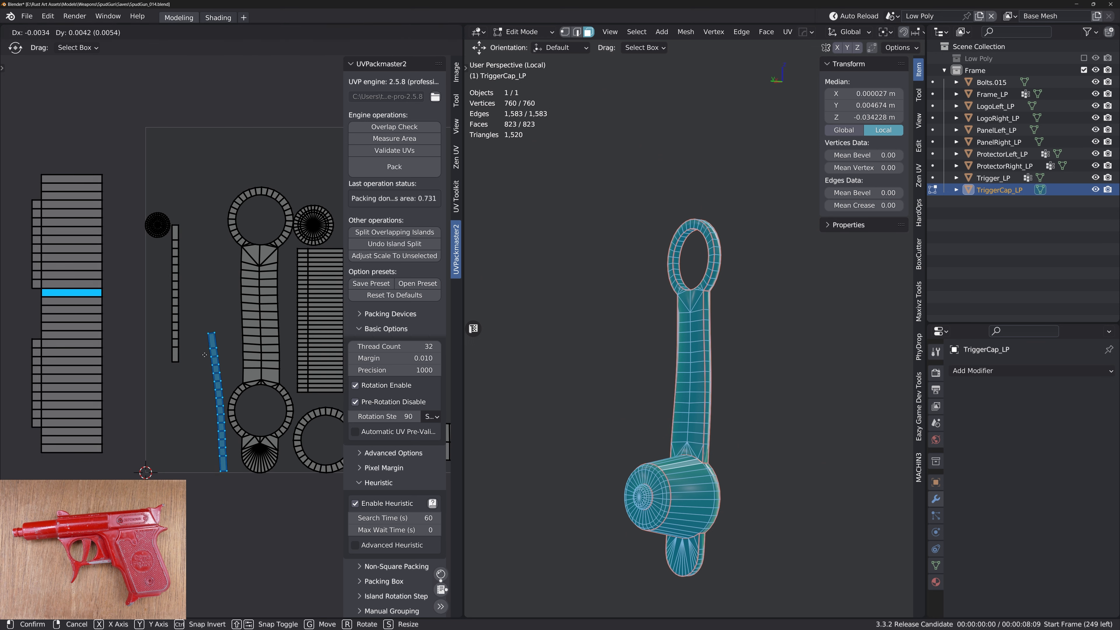
pyautogui.click(205, 354)
pyautogui.press('q')
pyautogui.click(205, 355)
pyautogui.moveTo(204, 355); pyautogui.dragTo(119, 347, button='middle')
# Select the whole mesh again and straighten the remaining curved island beside the short strip
pyautogui.moveTo(598, 460); pyautogui.dragTo(639, 485, button='middle')
pyautogui.click(663, 495)
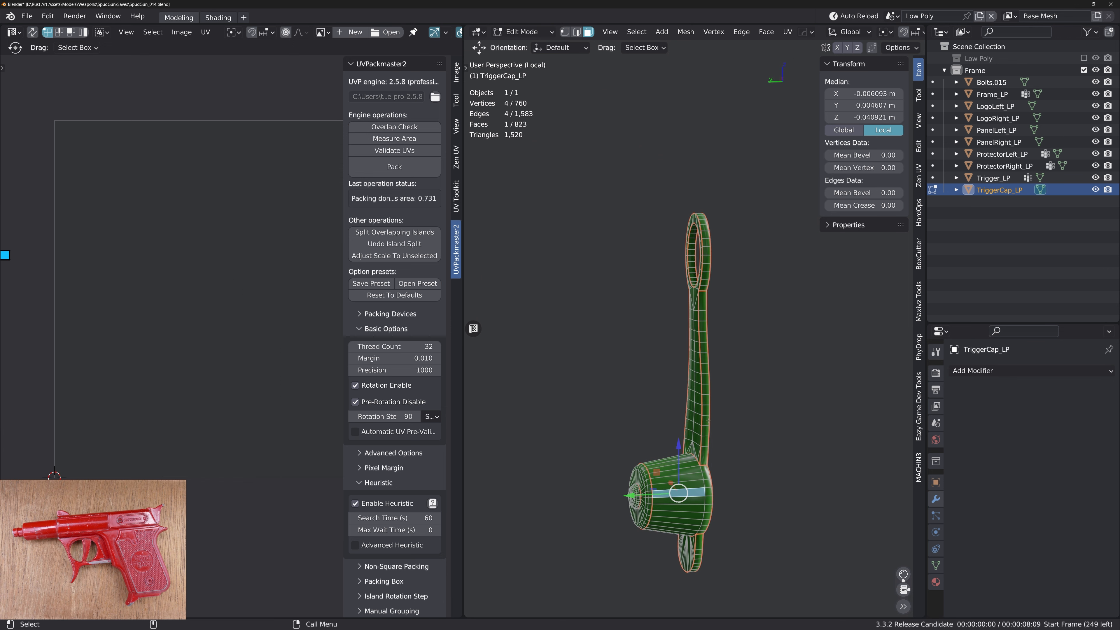
pyautogui.press('a')
pyautogui.moveTo(260, 371); pyautogui.dragTo(208, 357, button='middle')
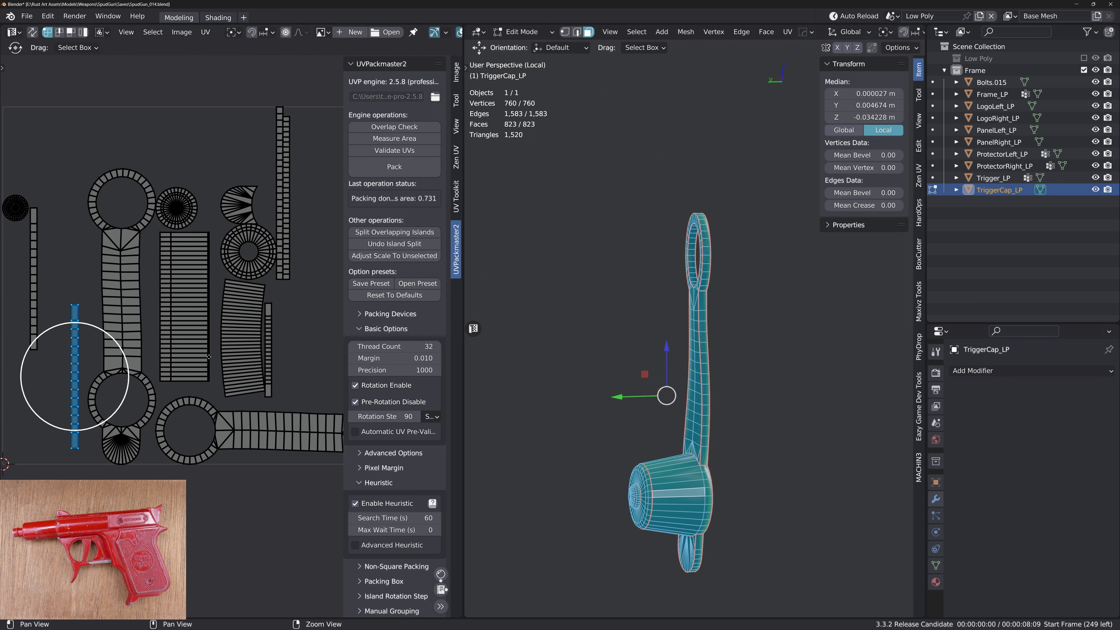
pyautogui.keyDown('alt'); pyautogui.moveTo(209, 357); pyautogui.dragTo(224, 356, button='right'); pyautogui.keyUp('alt')
pyautogui.click(258, 363)
pyautogui.press('q')
pyautogui.click(259, 363)
pyautogui.keyDown('alt'); pyautogui.moveTo(289, 392); pyautogui.dragTo(323, 396, button='middle'); pyautogui.keyUp('alt')
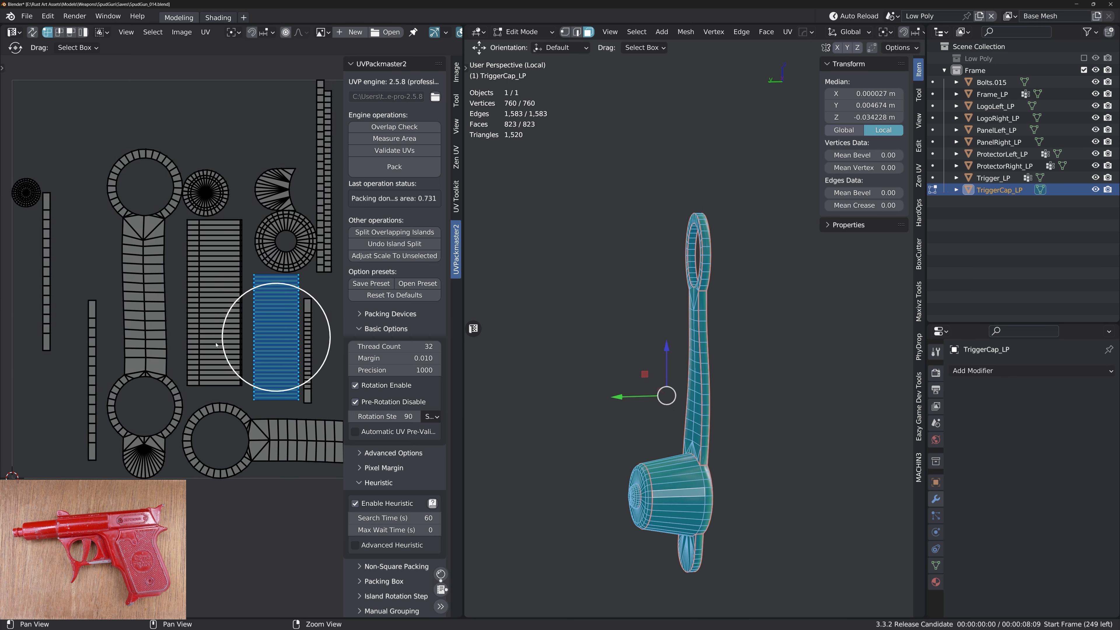
pyautogui.keyDown('alt'); pyautogui.moveTo(217, 303); pyautogui.dragTo(191, 309, button='middle'); pyautogui.keyUp('alt')
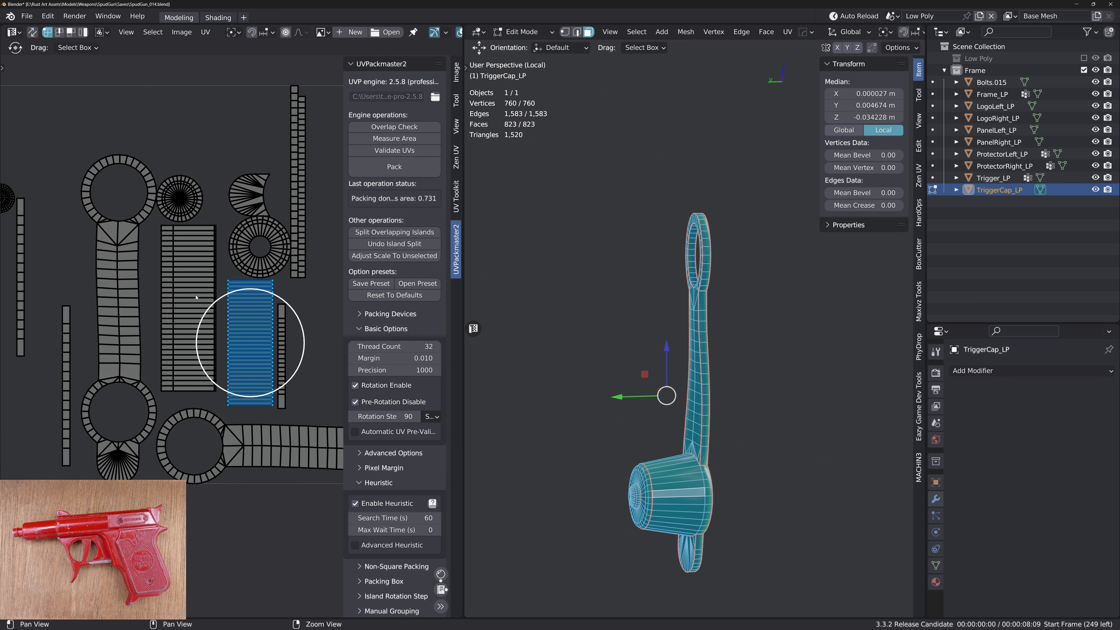
# Select all UV islands, average their scale, and pack them into the UV square
pyautogui.click(196, 297)
pyautogui.press('a')
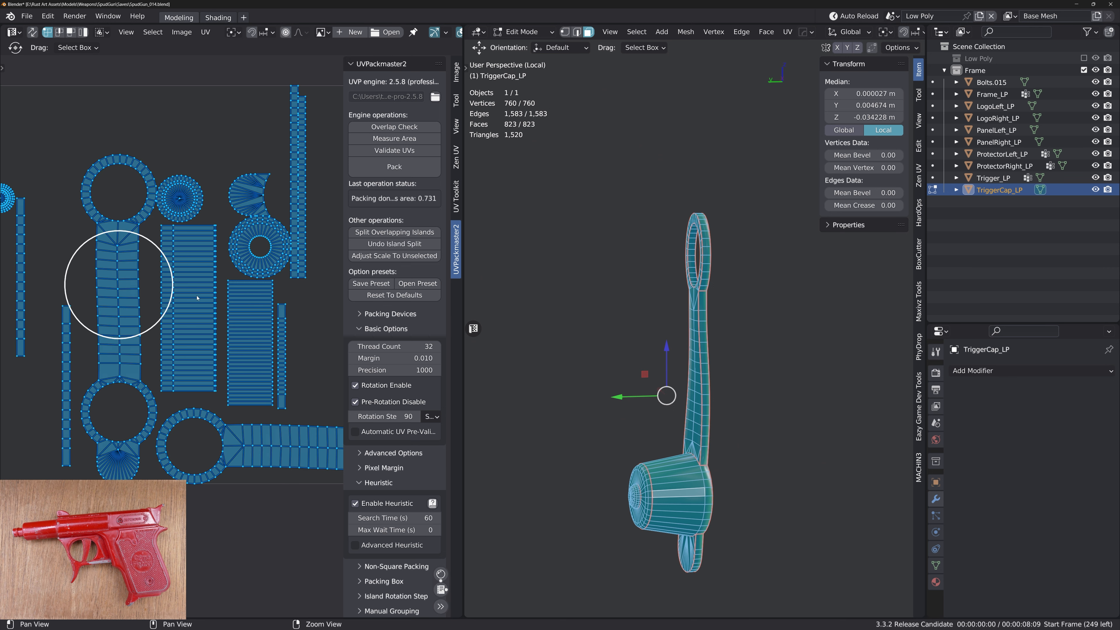
pyautogui.hotkey('ctrl', 'a')
pyautogui.moveTo(200, 298); pyautogui.dragTo(185, 349, button='middle')
pyautogui.click(391, 173)
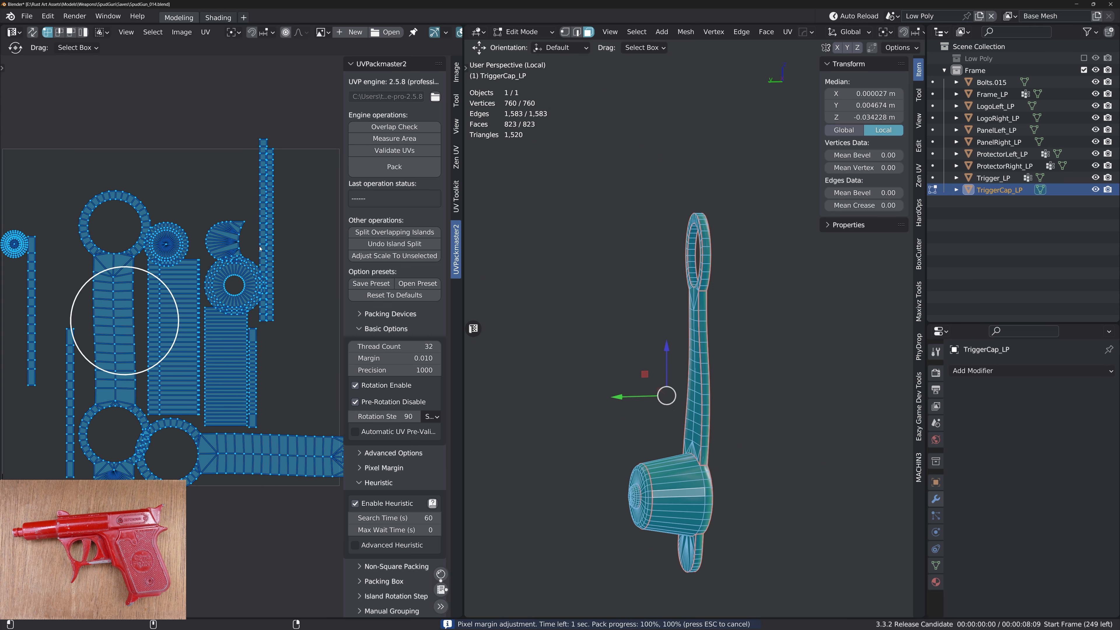
pyautogui.scroll(-1, 228, 337)
# Apply the 2048x2048 checker texture to the trigger cap and set sharp edges from its UV islands
pyautogui.press('q')
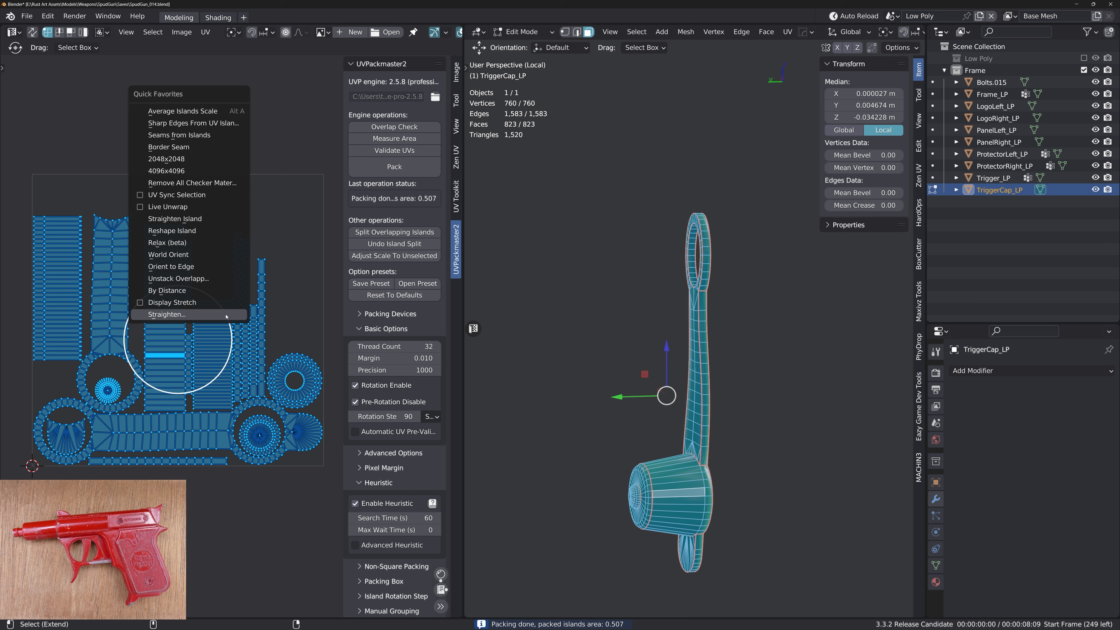
pyautogui.click(200, 162)
pyautogui.press('q')
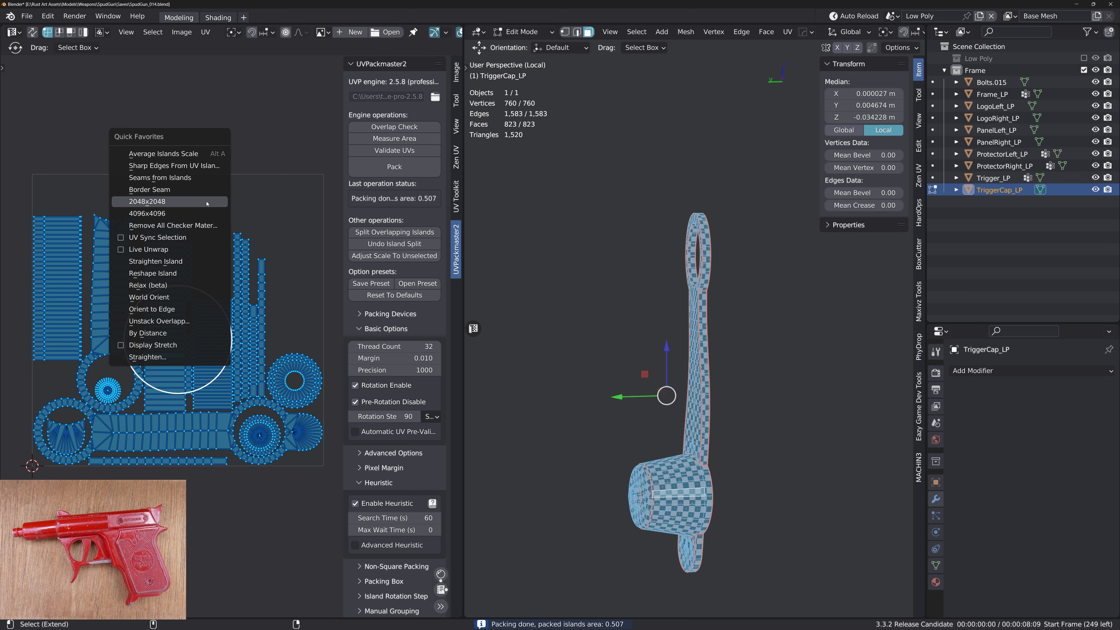
pyautogui.click(207, 170)
# Leave local view and Edit Mode, and save the file
pyautogui.moveTo(727, 388); pyautogui.dragTo(682, 363, button='middle')
pyautogui.press('KP_Divide')
pyautogui.press('Tab')
pyautogui.hotkey('ctrl', 's')
pyautogui.click(701, 375)
# Select the frame, trigger and trigger cap together and enter Edit Mode to show their combined UVs
pyautogui.scroll(-3, 701, 375)
pyautogui.scroll(-2, 682, 338)
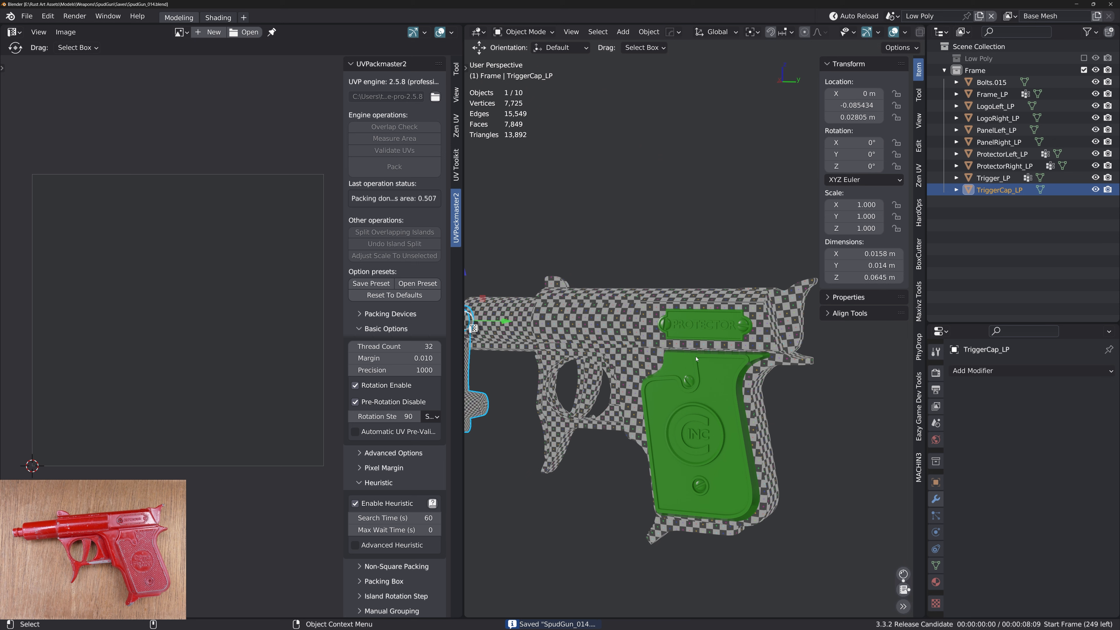
pyautogui.keyDown('shift'); pyautogui.moveTo(678, 331); pyautogui.dragTo(750, 330, button='middle'); pyautogui.keyUp('shift')
pyautogui.scroll(-1, 737, 345)
pyautogui.moveTo(510, 255); pyautogui.dragTo(658, 493)
pyautogui.press('Tab')
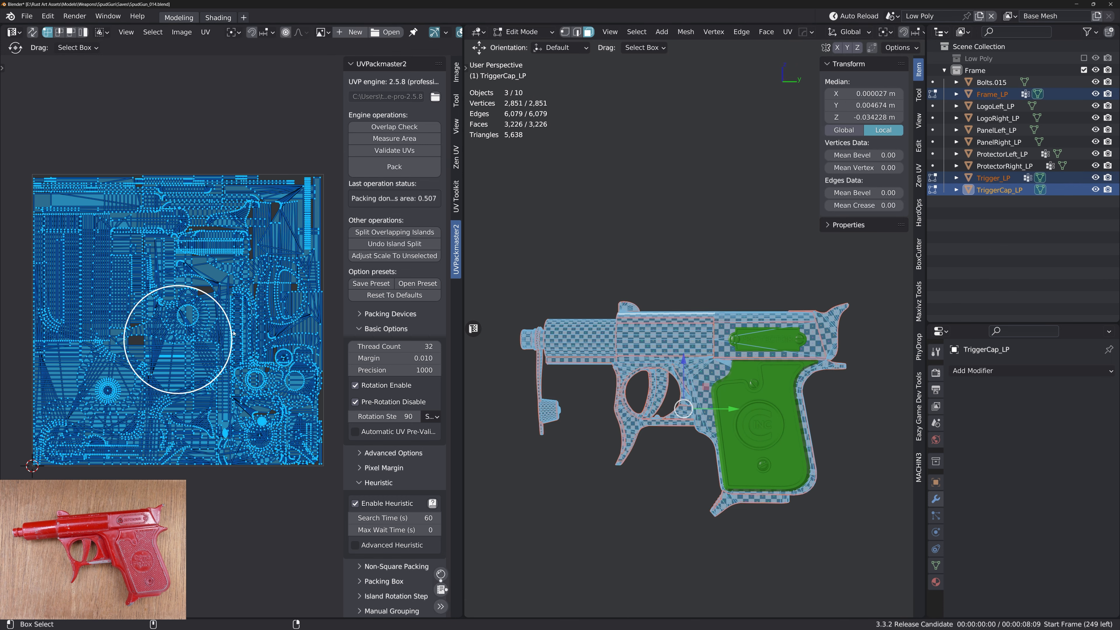
# Leave Edit Mode and apply a gravArrow checker texture to the frame, trigger and trigger cap
pyautogui.hotkey('ctrl', 'a')
pyautogui.press('Tab')
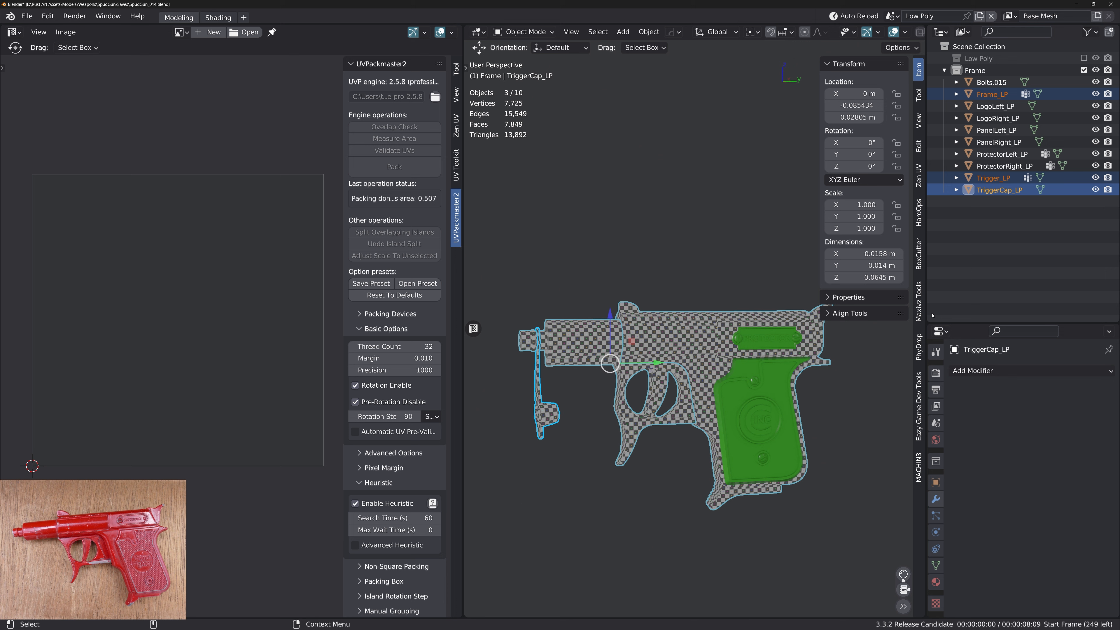
pyautogui.click(920, 182)
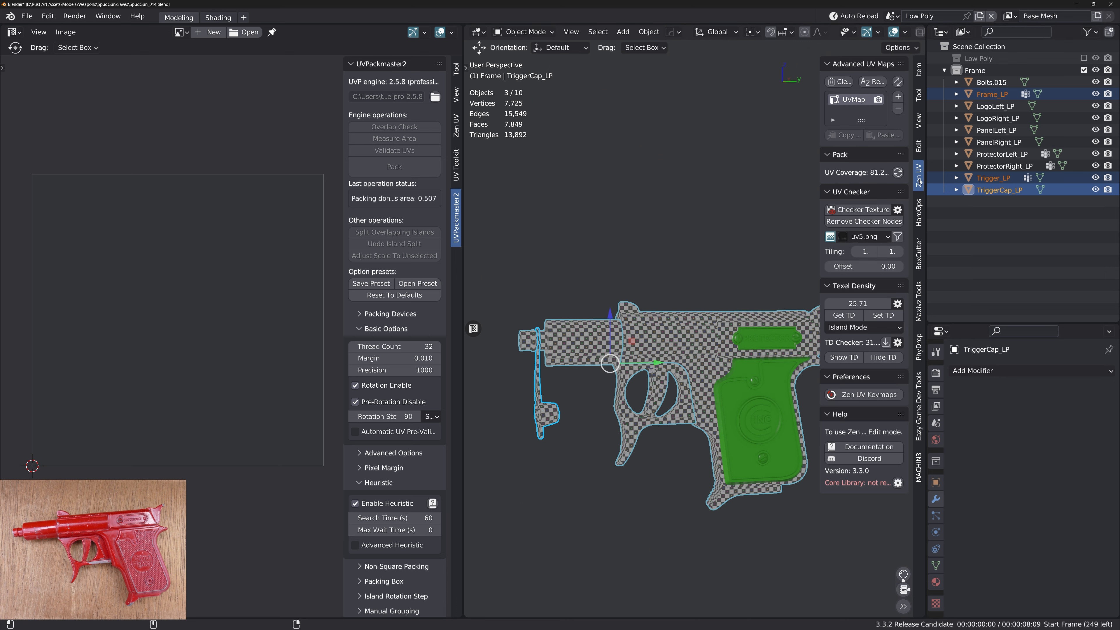
pyautogui.click(870, 239)
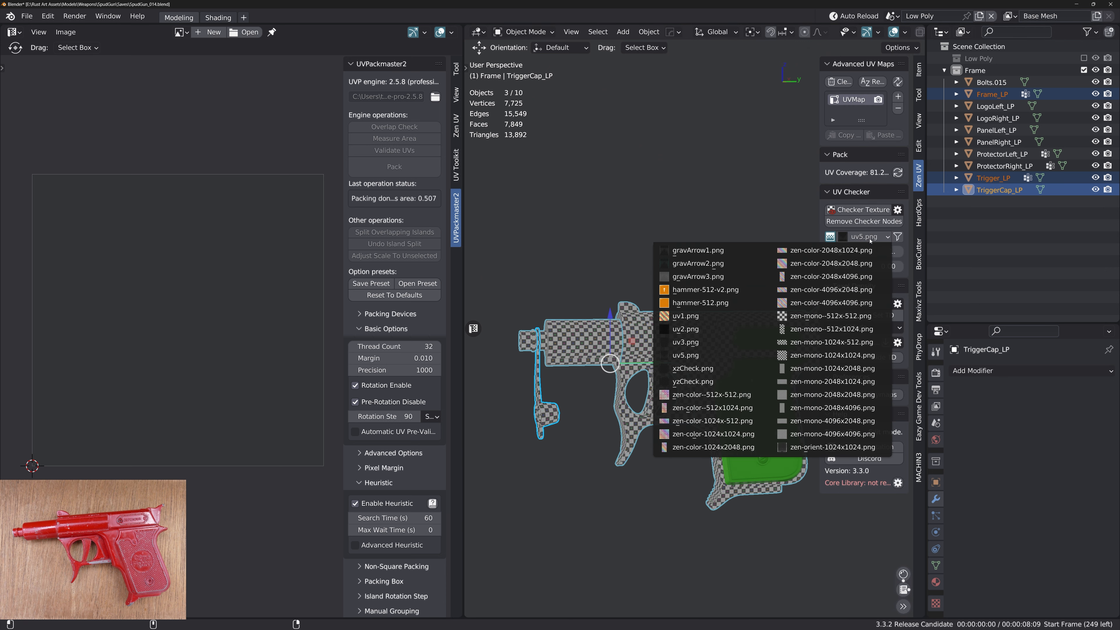
pyautogui.click(752, 268)
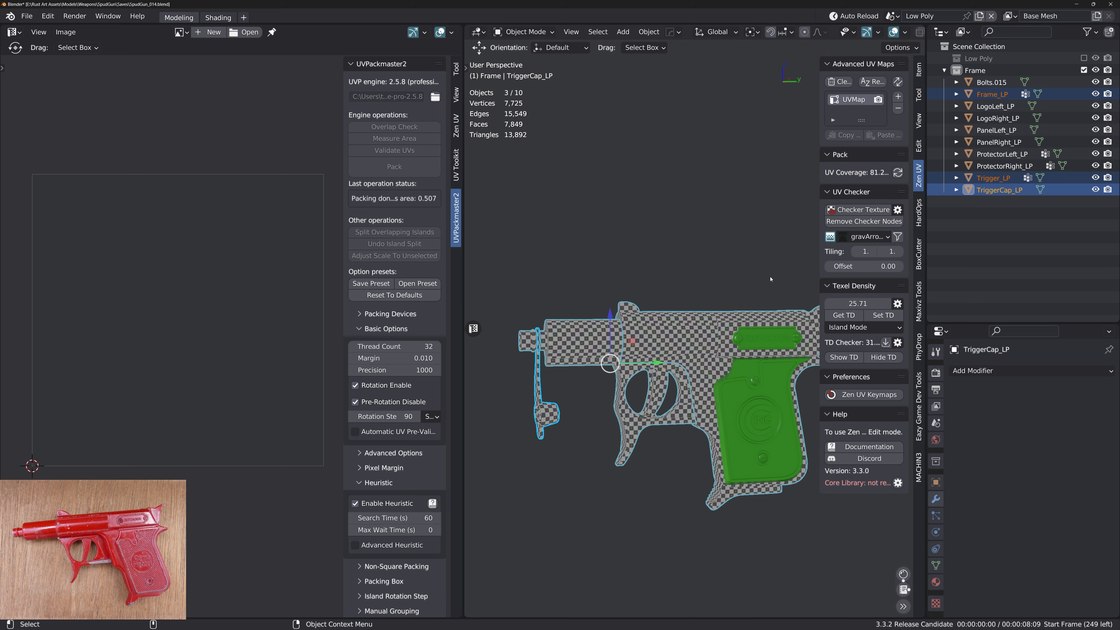
pyautogui.click(881, 211)
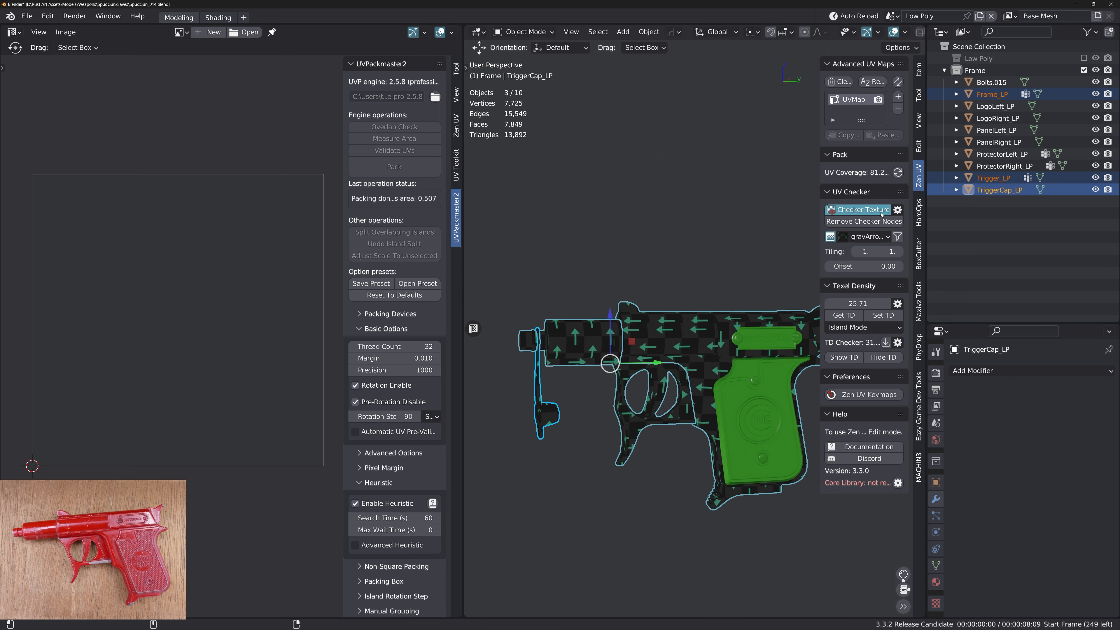
# Try the hammer, uv1.png and gravArrow1.png checker textures in turn on the selected parts
pyautogui.click(860, 239)
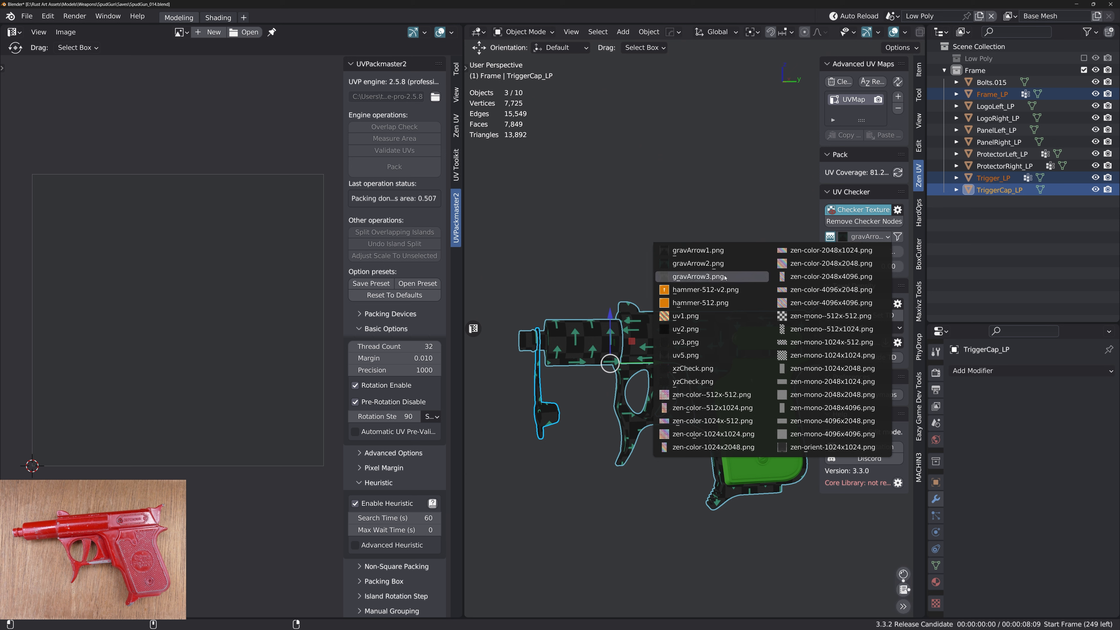
pyautogui.click(717, 289)
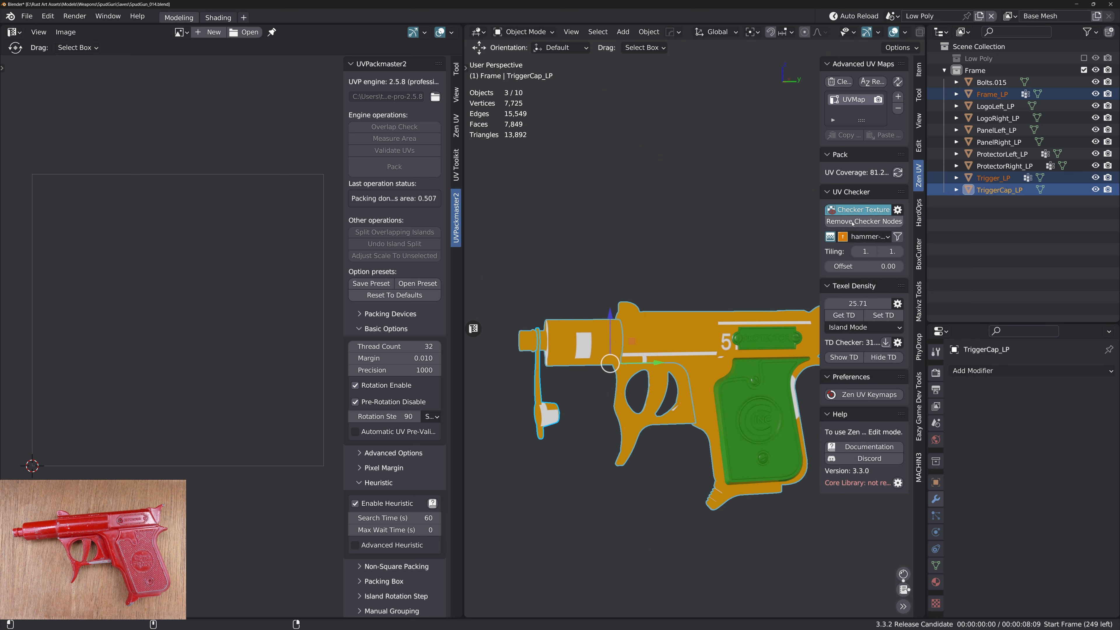
pyautogui.click(866, 237)
pyautogui.click(717, 316)
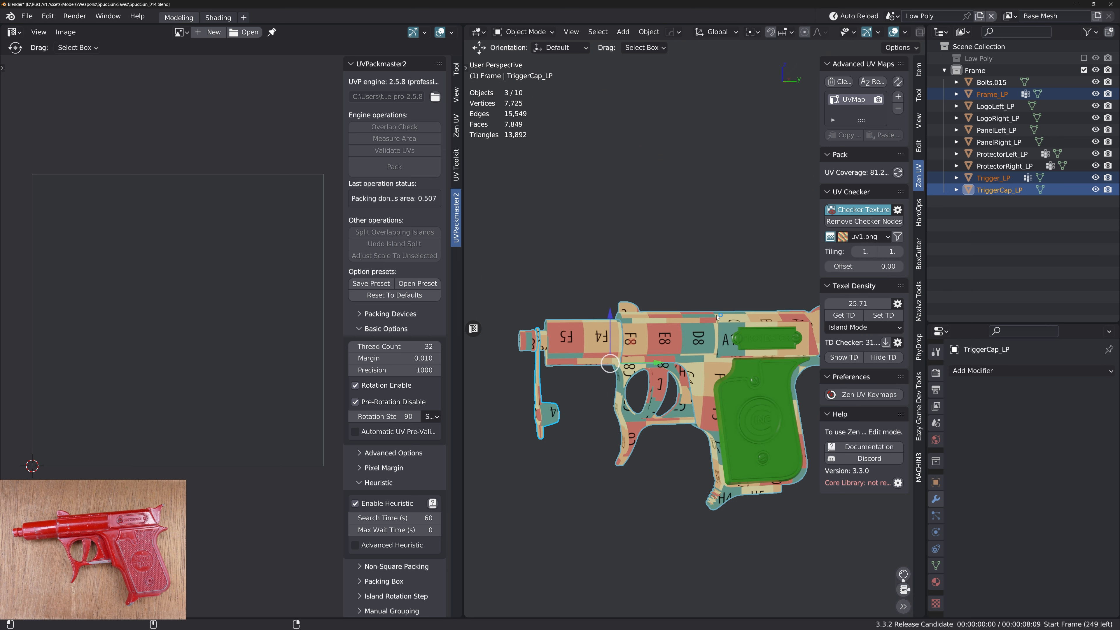
pyautogui.click(862, 238)
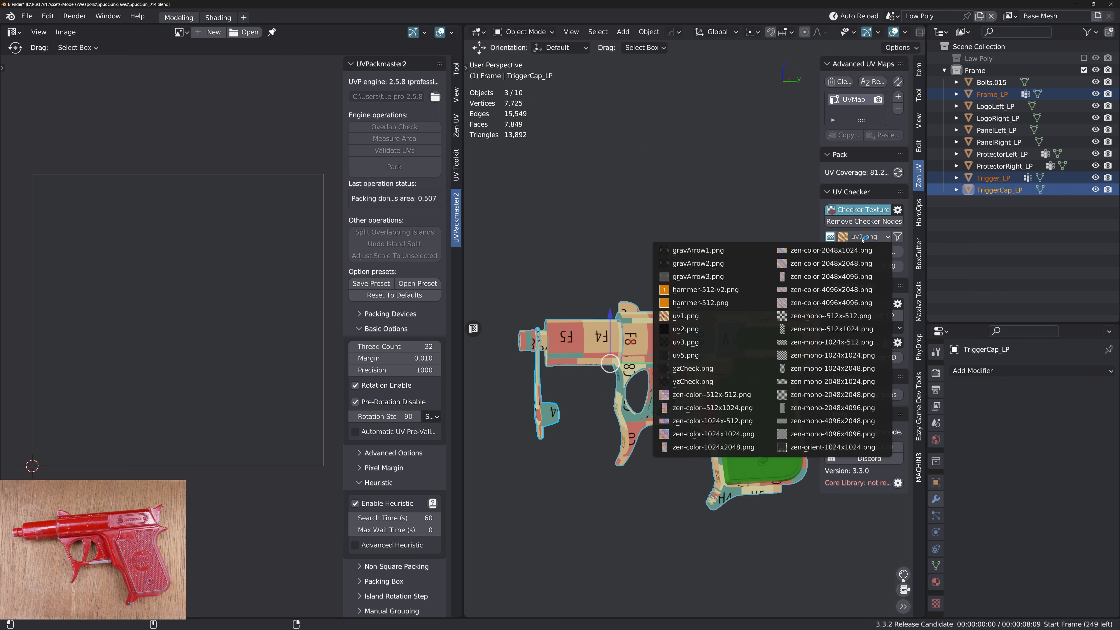
pyautogui.click(706, 250)
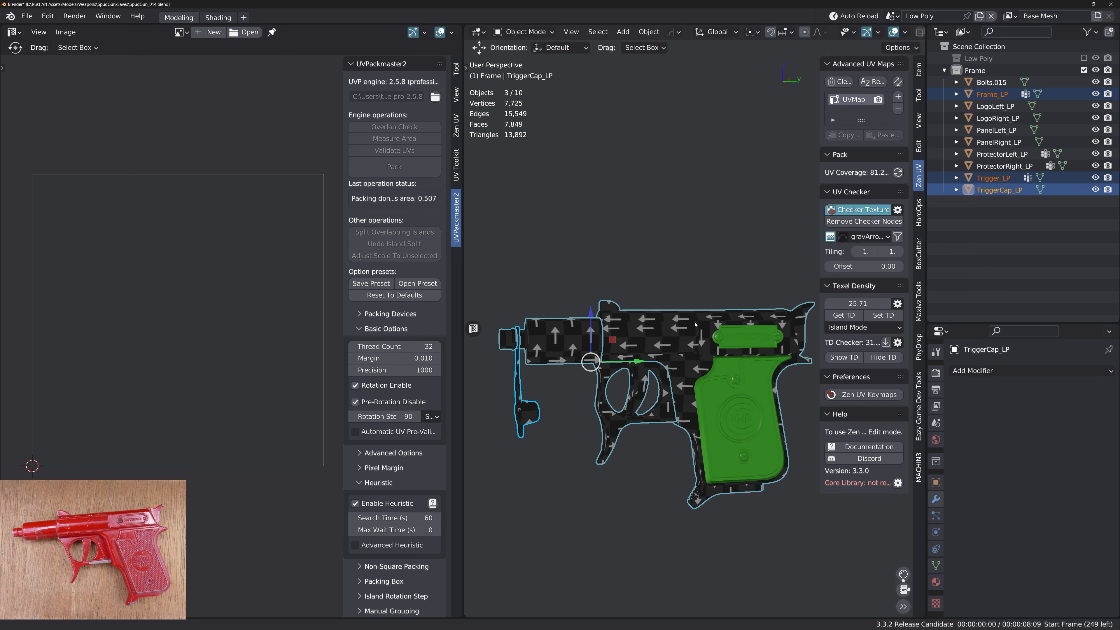
pyautogui.scroll(3, 696, 325)
pyautogui.moveTo(695, 324)
pyautogui.mouseDown(button='middle')
pyautogui.moveTo(663, 331)
pyautogui.moveTo(715, 322)
pyautogui.mouseUp(button='middle')
pyautogui.scroll(-2, 688, 329)
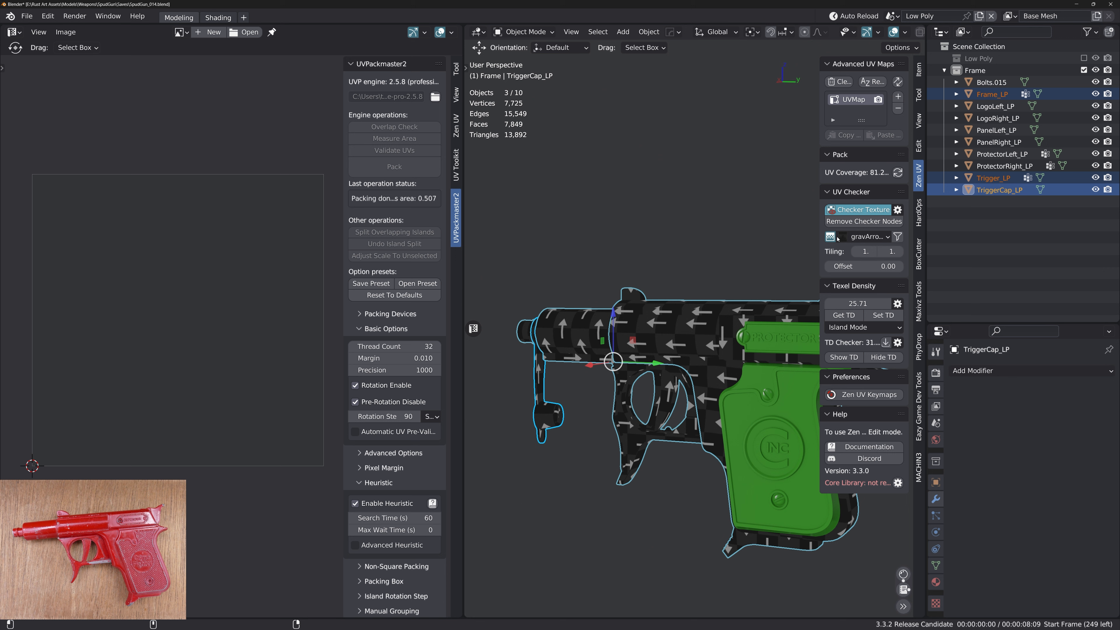
# Remove and reapply the checker texture, switch it to uv2.png and set its tiling to 4
pyautogui.click(863, 222)
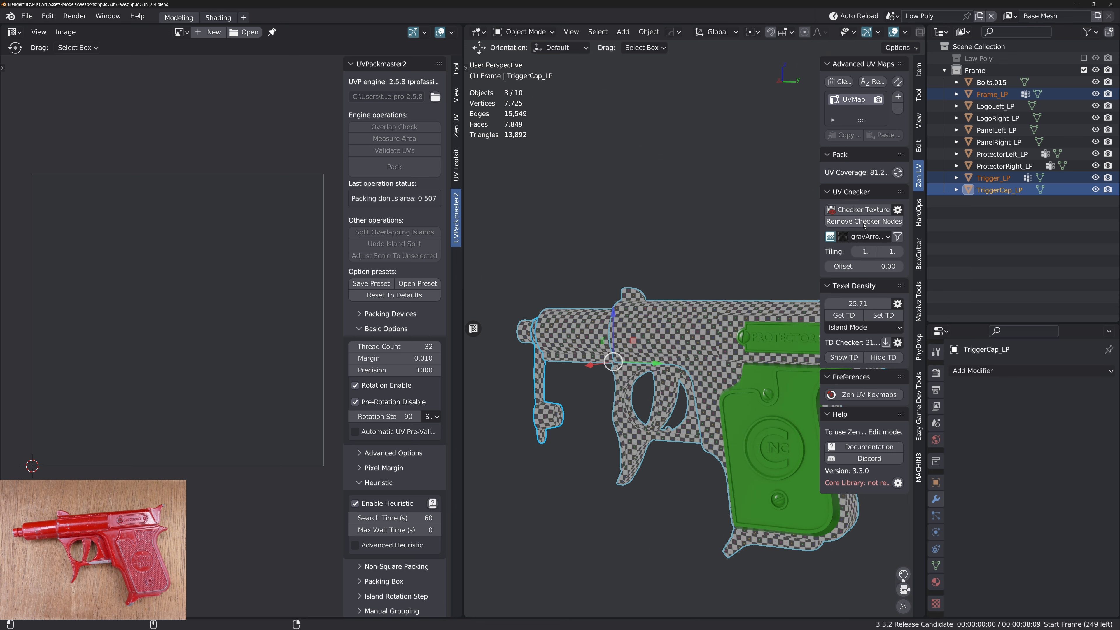
pyautogui.click(862, 209)
pyautogui.click(865, 237)
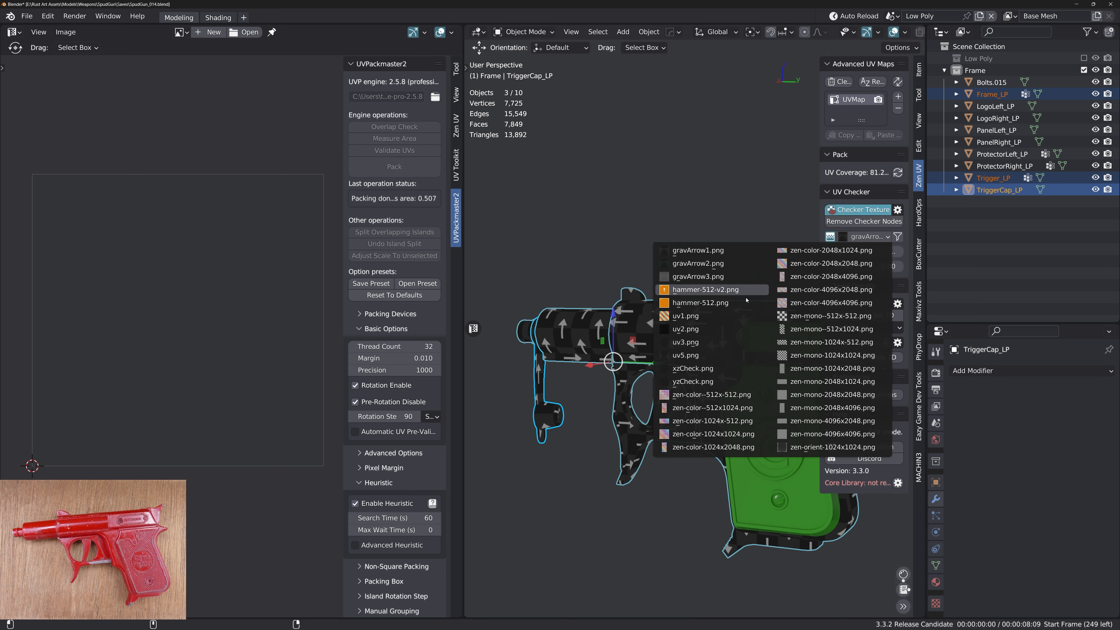
pyautogui.click(686, 329)
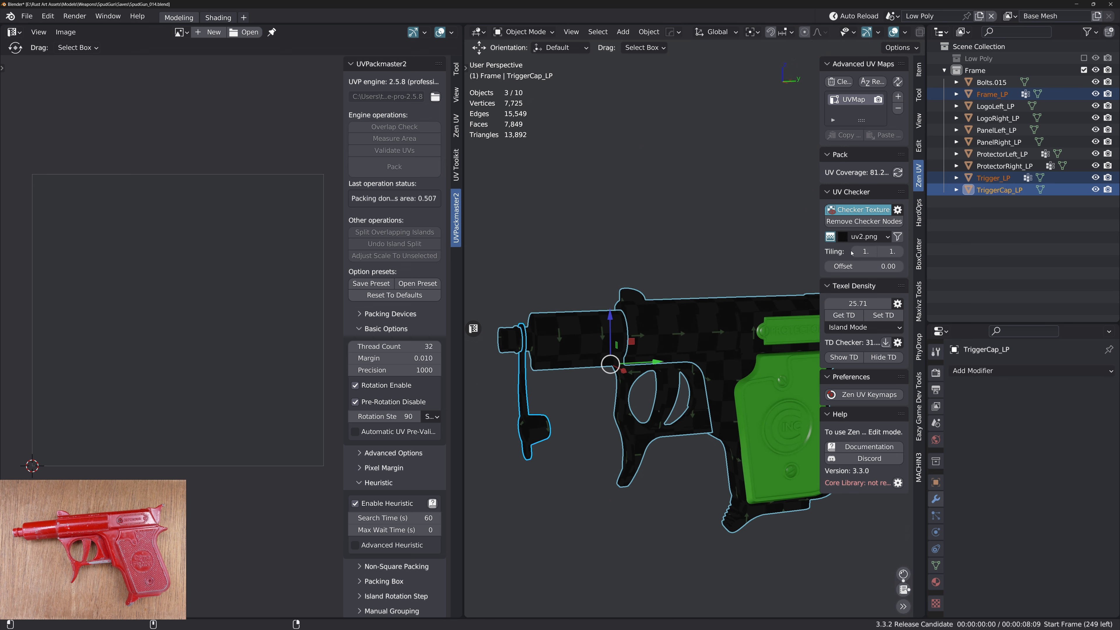
pyautogui.click(857, 241)
pyautogui.click(856, 241)
pyautogui.scroll(5, 691, 352)
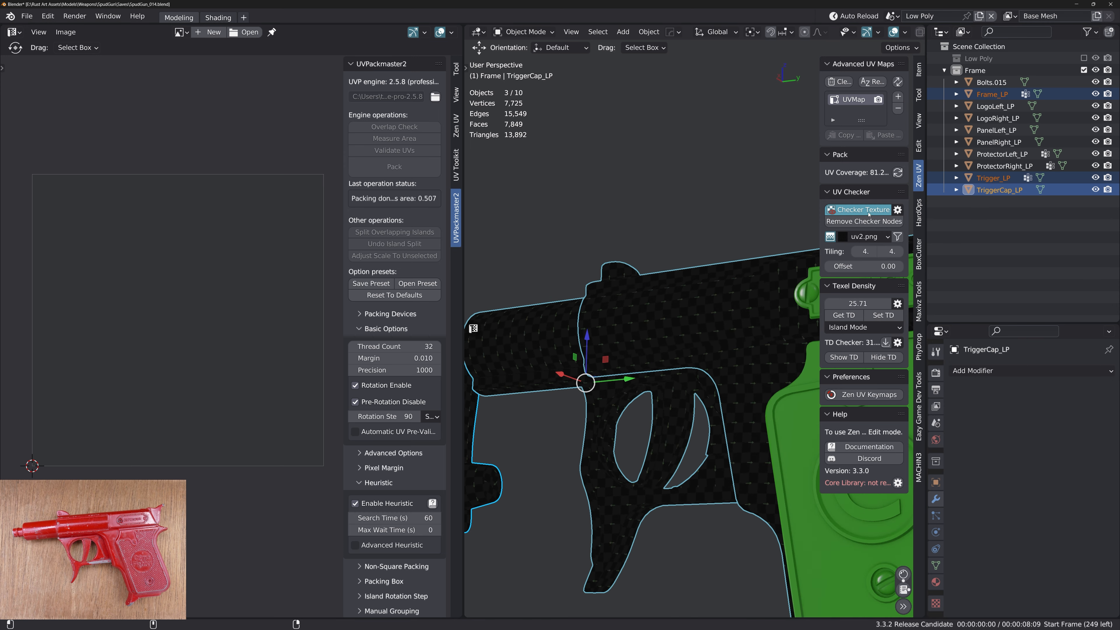
# Switch the checker from uv2.png to a black gravArrow texture and on to gravArrow3.png
pyautogui.click(864, 237)
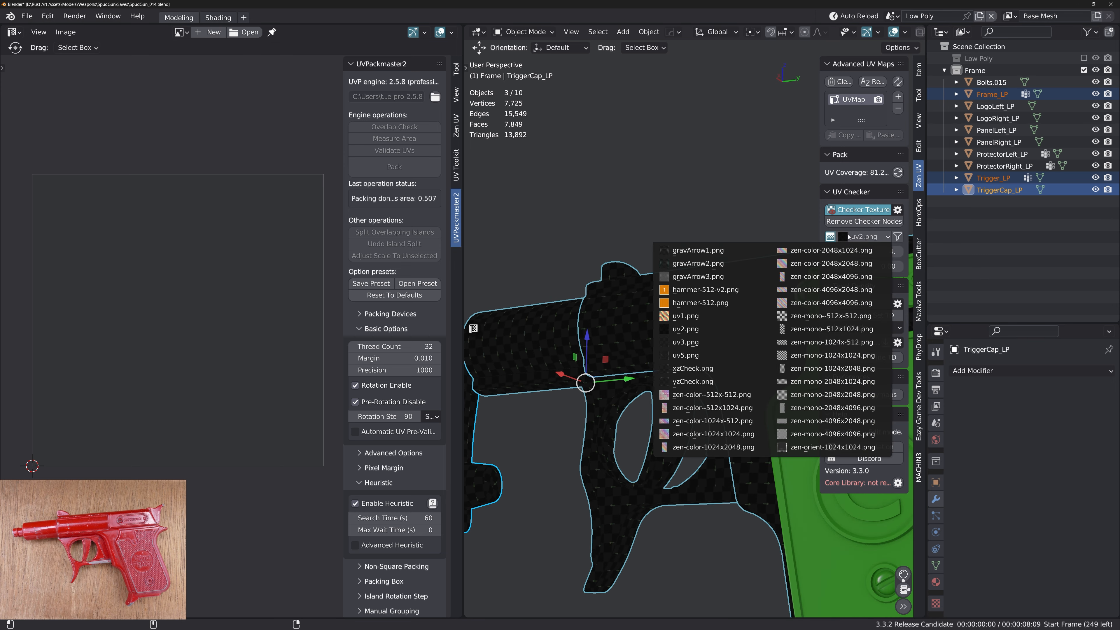
pyautogui.click(762, 262)
pyautogui.scroll(-4, 776, 324)
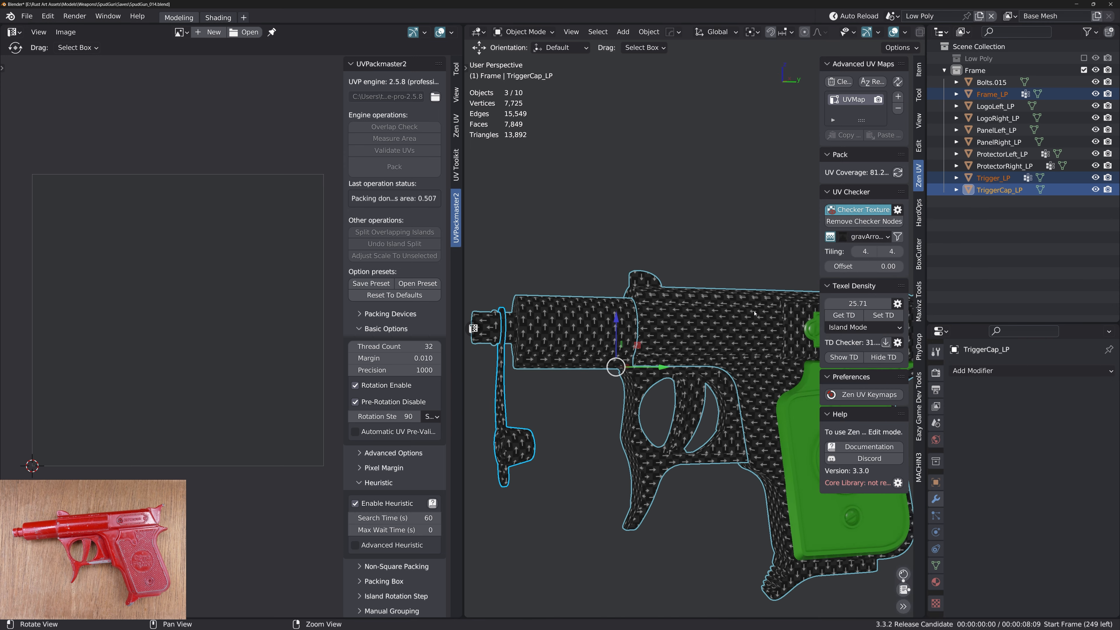
pyautogui.moveTo(776, 324); pyautogui.dragTo(760, 329, button='middle')
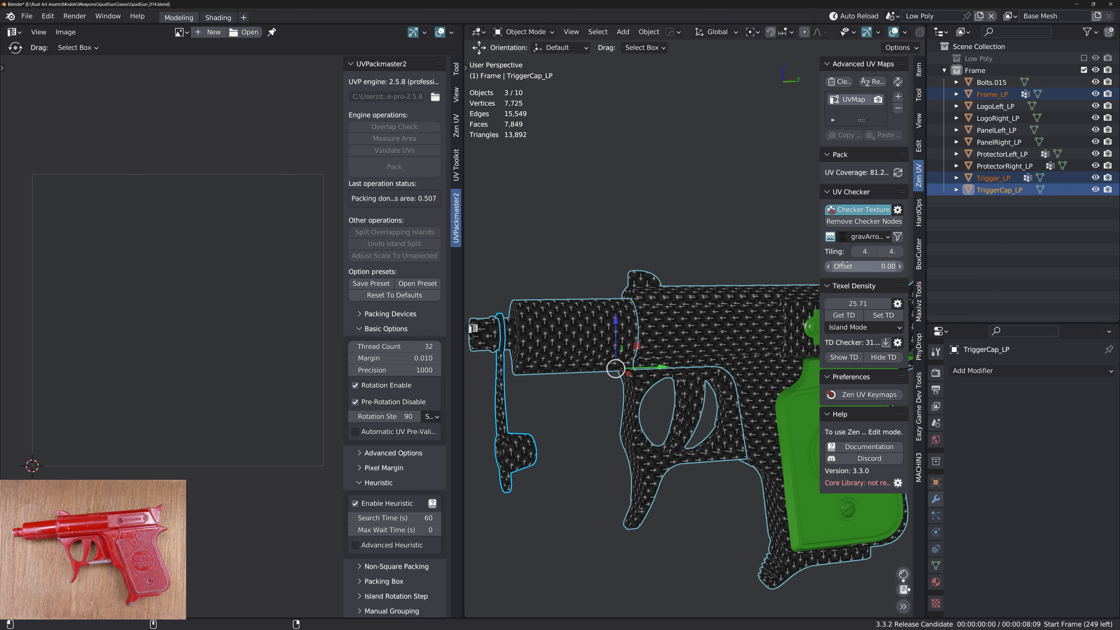
pyautogui.click(864, 239)
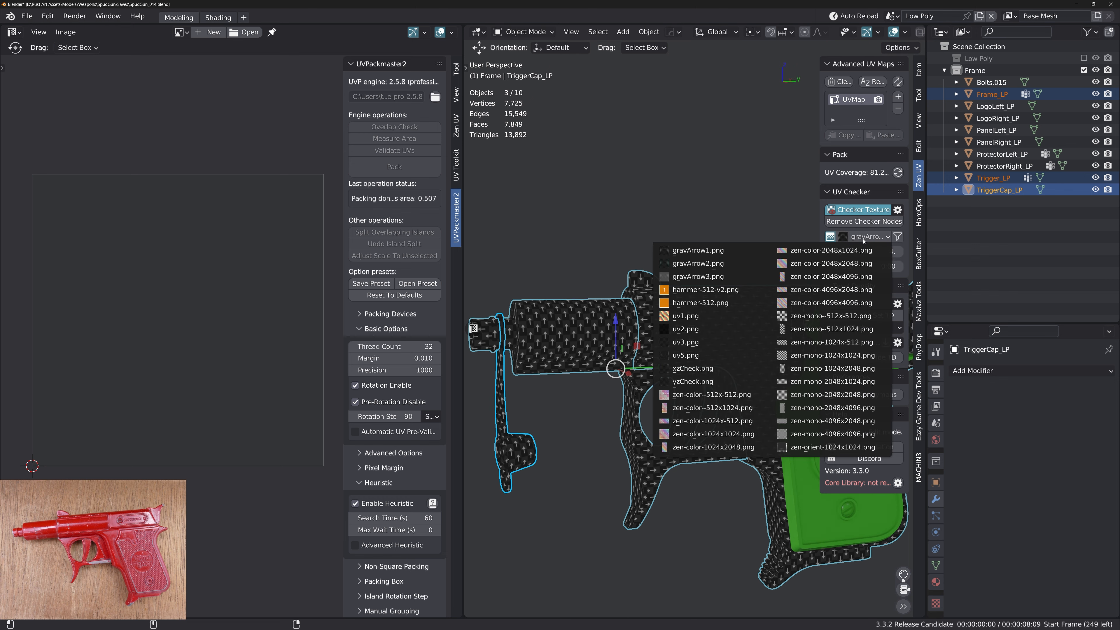
pyautogui.click(756, 278)
pyautogui.keyDown('alt'); pyautogui.moveTo(756, 291); pyautogui.dragTo(783, 271); pyautogui.keyUp('alt')
# Show the wireframe overlay on the gun, save the file, and hide the wireframe again
pyautogui.hotkey('alt', 'v')
pyautogui.click(649, 298)
pyautogui.hotkey('ctrl', 's')
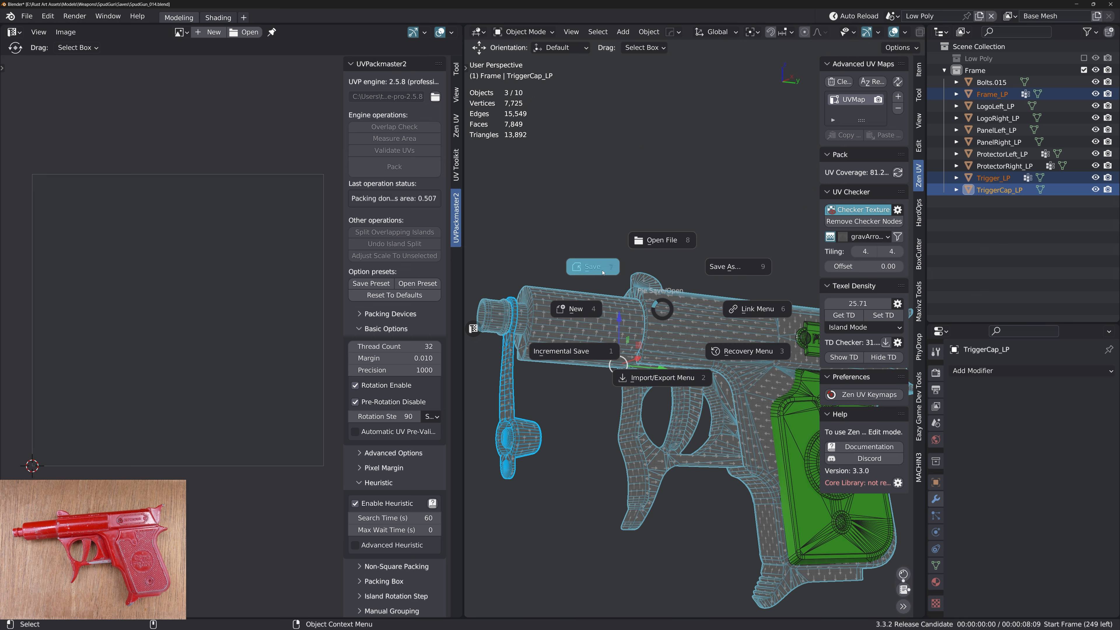
pyautogui.hotkey('alt', 'v')
pyautogui.click(650, 317)
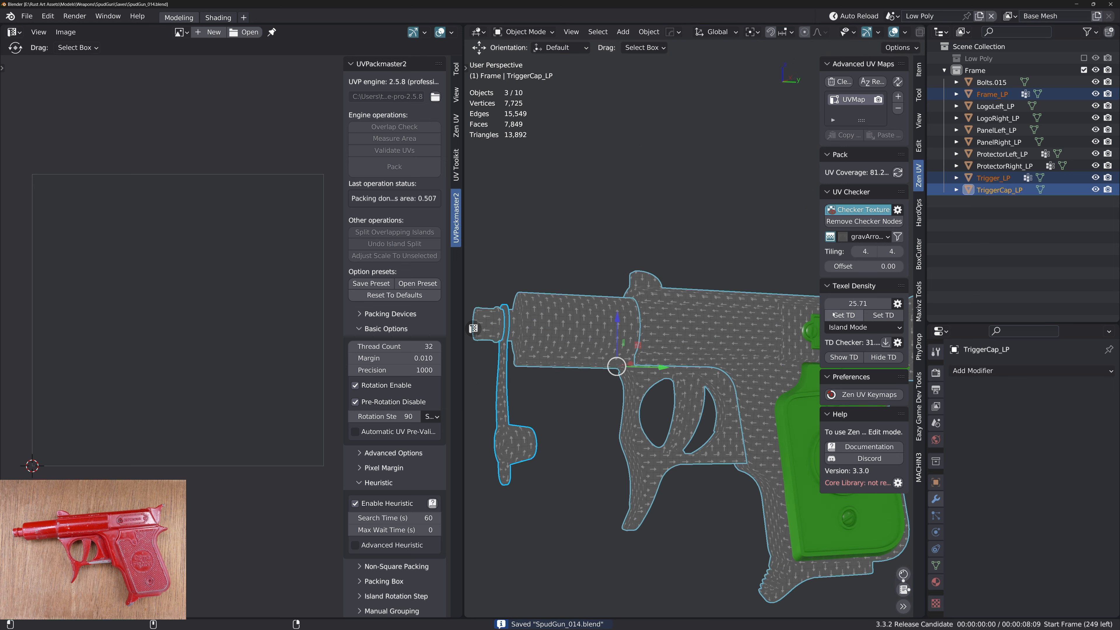
# Set both checker texture tiling values to 2
pyautogui.write('2')
pyautogui.press('Tab')
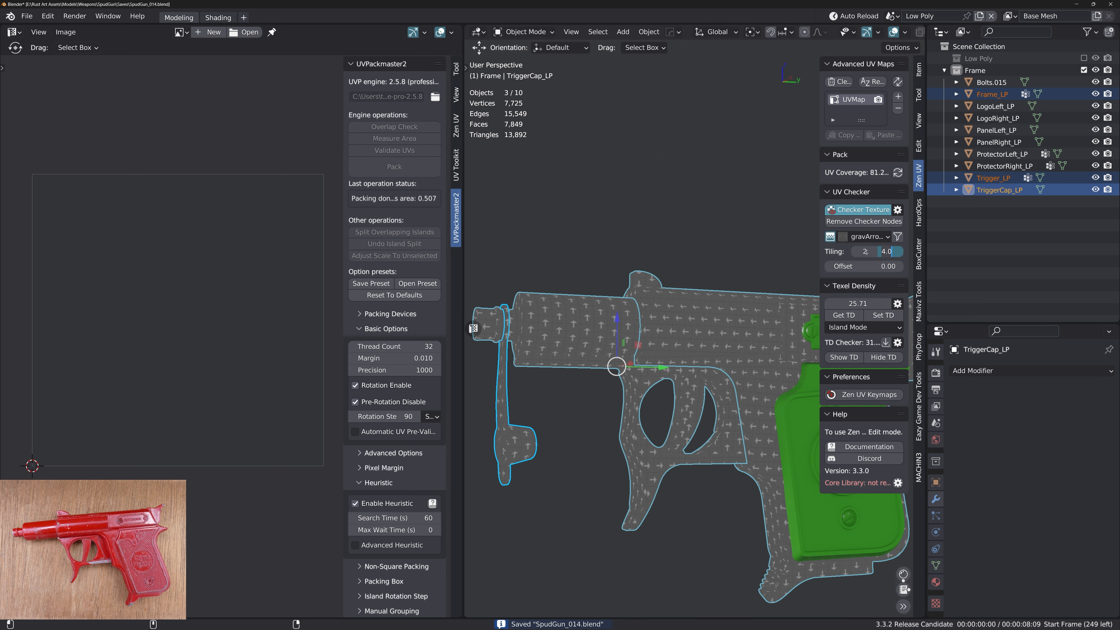
pyautogui.write('2')
pyautogui.press('Return')
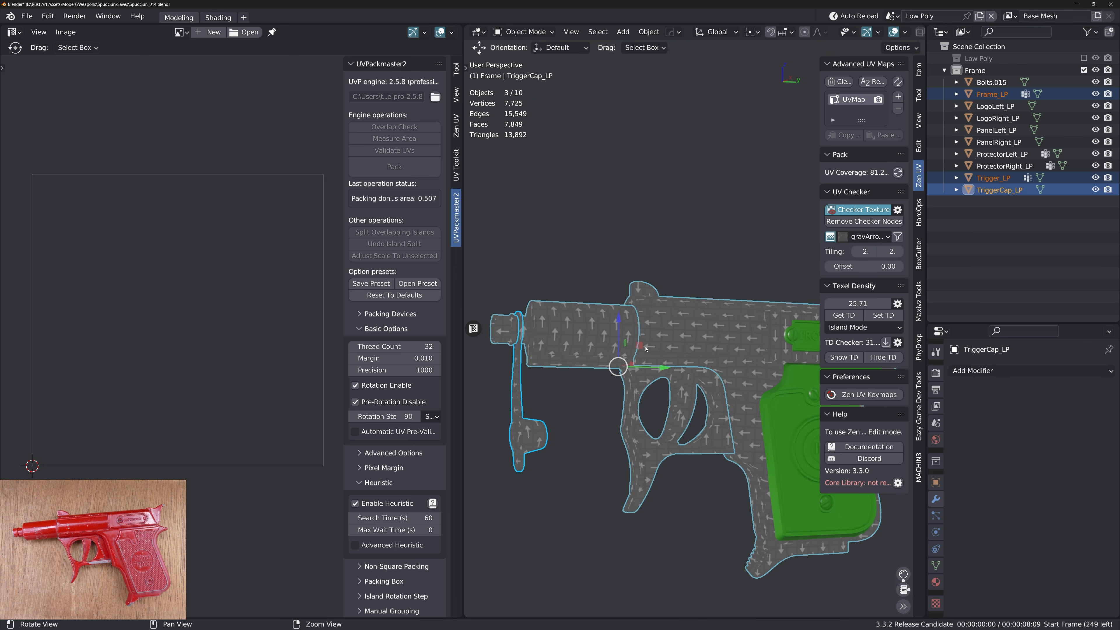
# Try the uv5.png, zen-color--512x512.png and zen-color-1024x1024.png checker textures on the selected parts
pyautogui.click(846, 237)
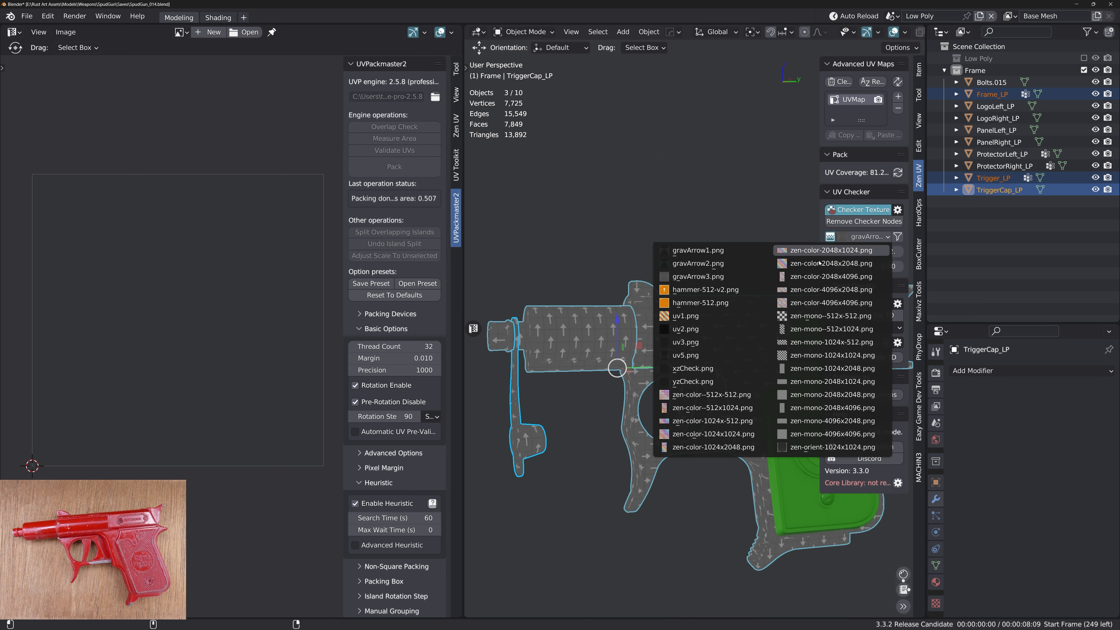
pyautogui.click(730, 362)
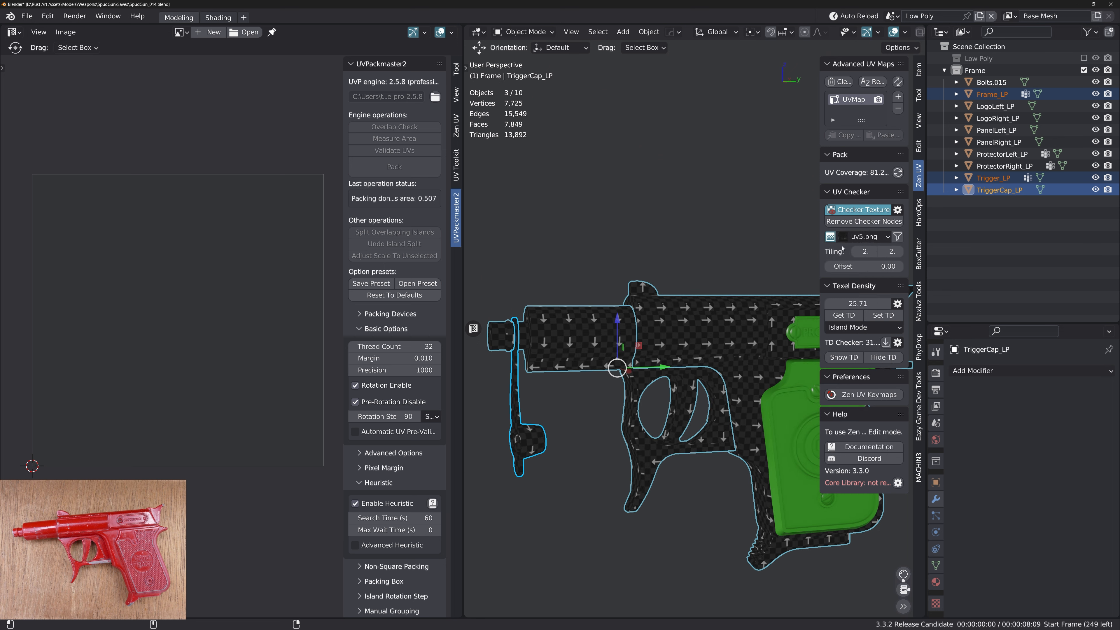
pyautogui.click(847, 239)
pyautogui.click(745, 397)
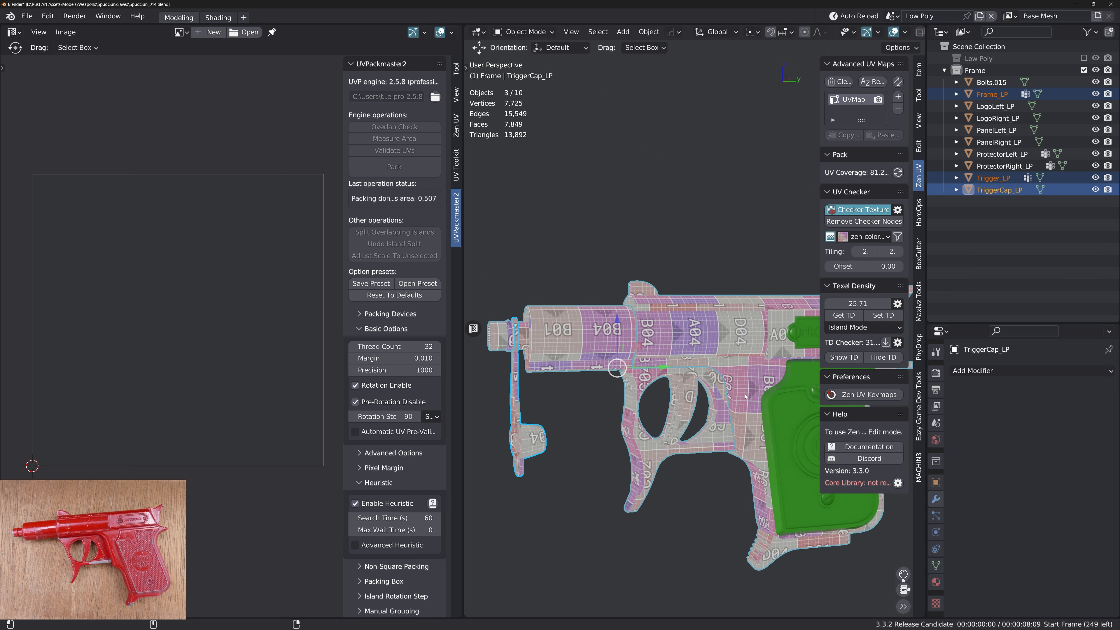
pyautogui.click(847, 239)
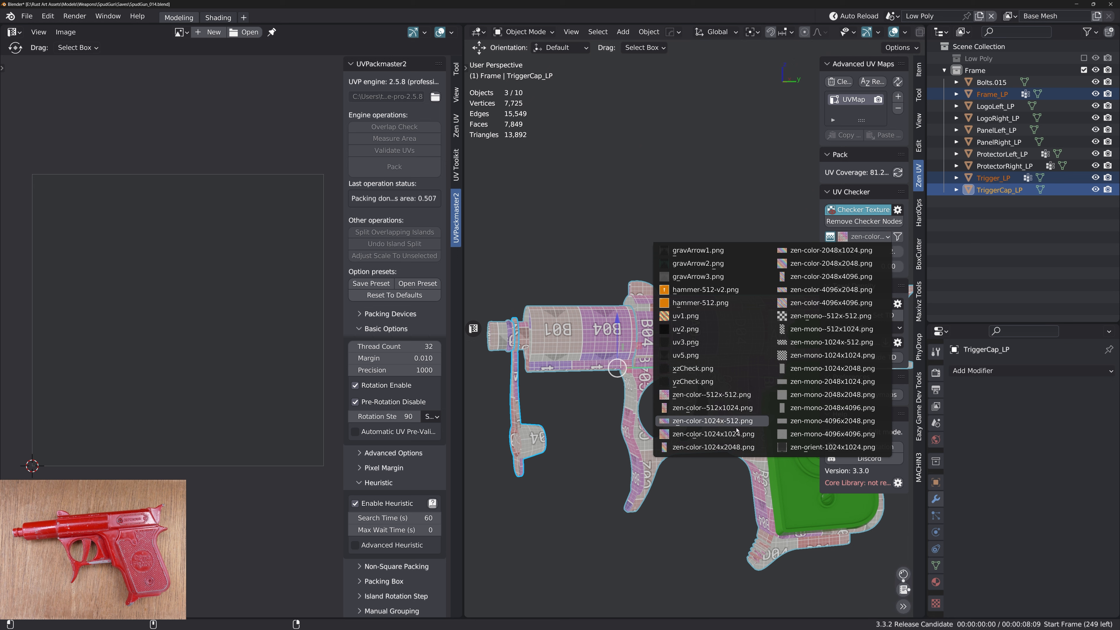
pyautogui.click(750, 434)
pyautogui.moveTo(735, 408); pyautogui.dragTo(794, 390, button='middle')
# Try a black-and-white zen-mono checker and the zen-orient-1024x1024.png arrow texture on the selected parts
pyautogui.click(856, 238)
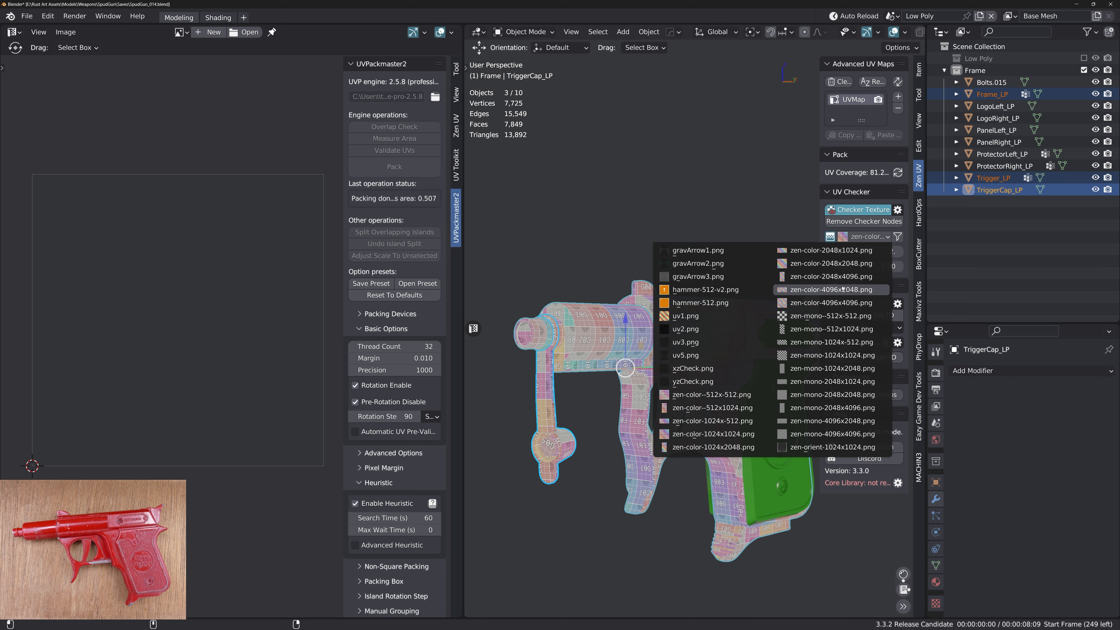
pyautogui.click(820, 368)
pyautogui.moveTo(821, 368); pyautogui.dragTo(607, 357, button='middle')
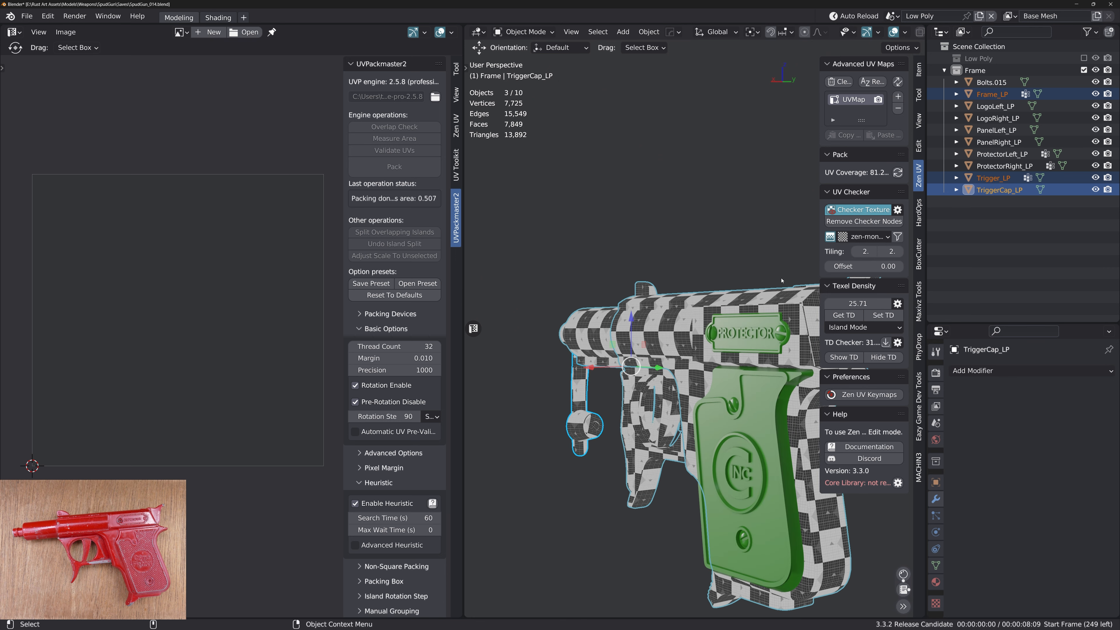
pyautogui.click(854, 236)
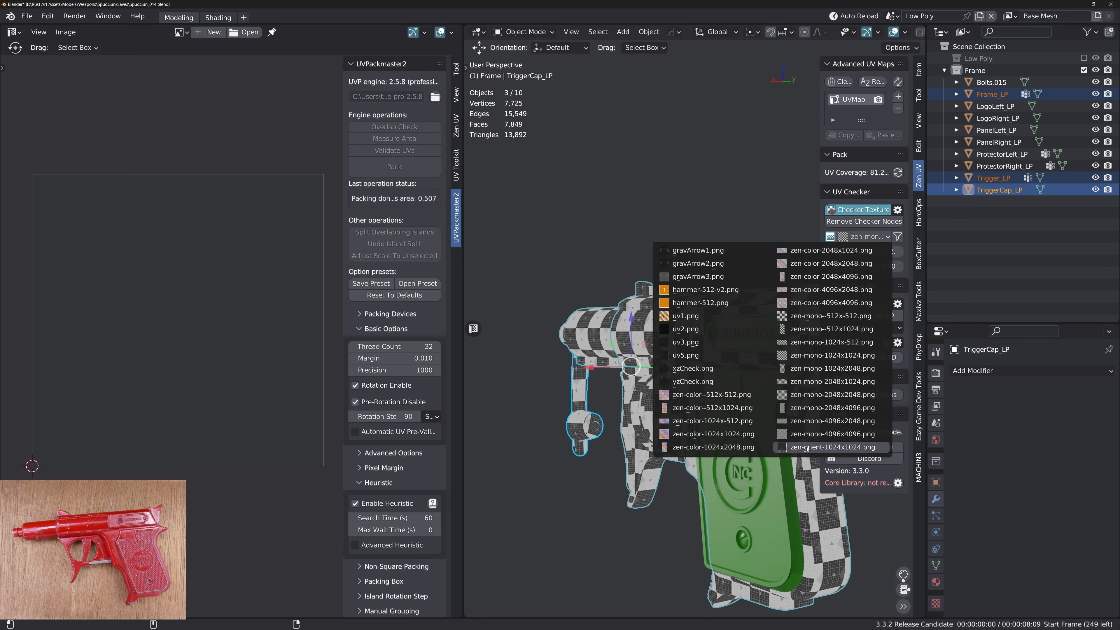
pyautogui.click(833, 447)
pyautogui.moveTo(832, 447); pyautogui.dragTo(802, 424, button='middle')
pyautogui.scroll(6, 739, 428)
pyautogui.scroll(-4, 750, 375)
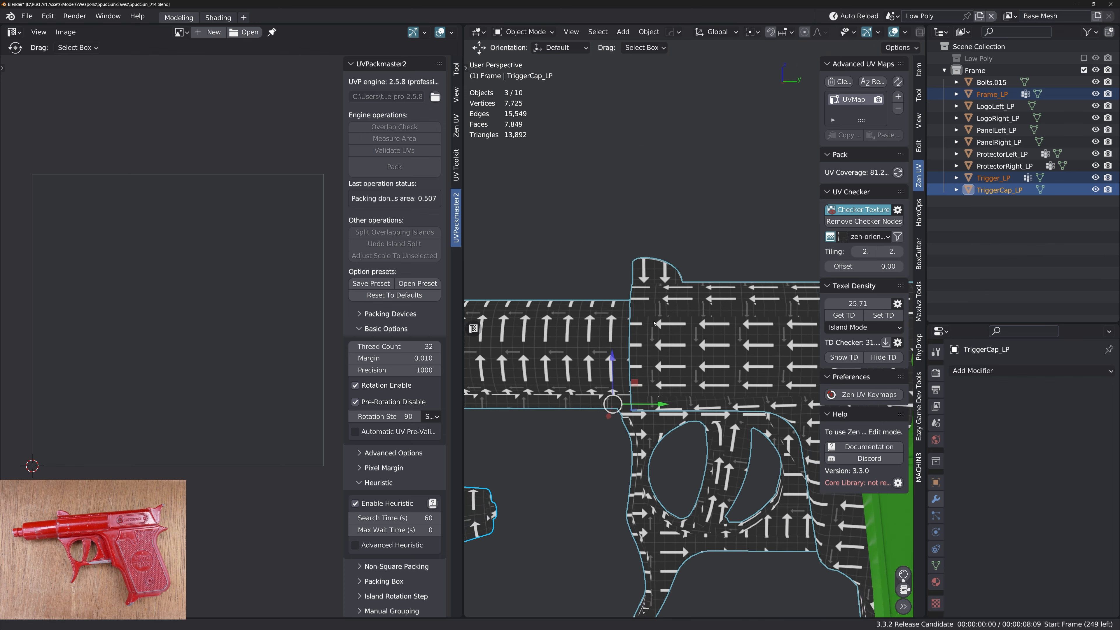
pyautogui.moveTo(633, 282); pyautogui.dragTo(812, 334, button='middle')
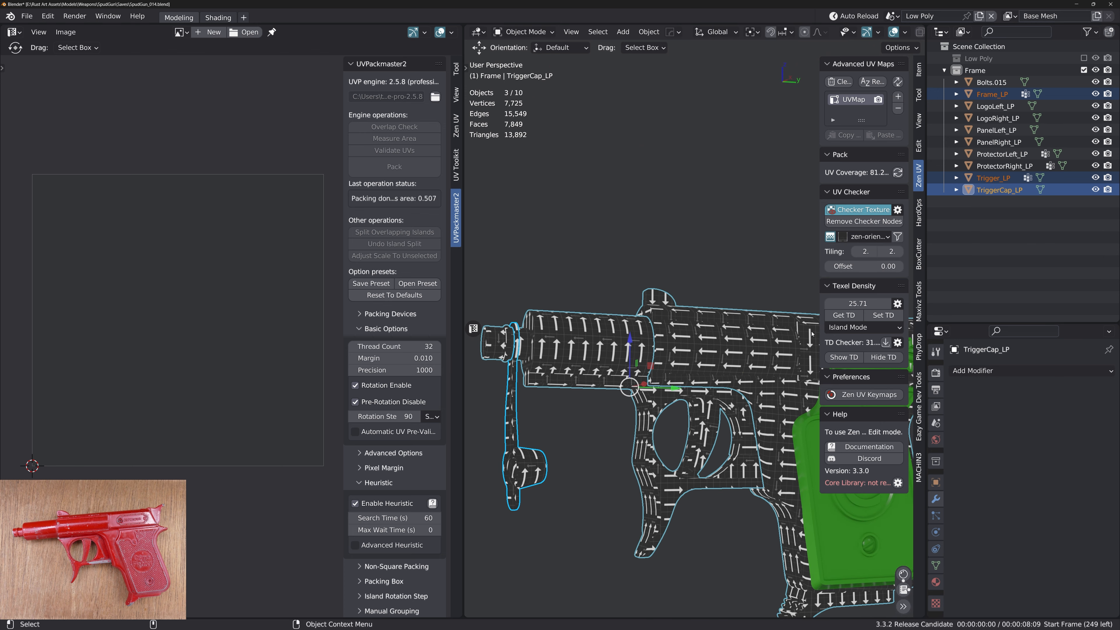
# Choose the zen-color-2048x2048.png checker texture, then remove the checker nodes from the selected parts
pyautogui.click(868, 237)
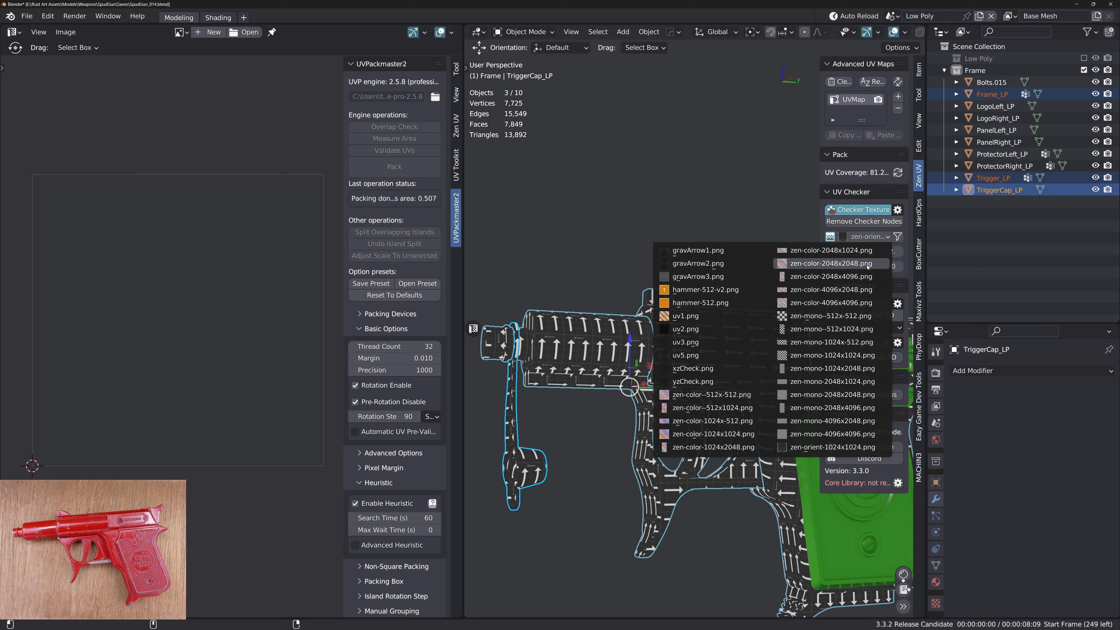
pyautogui.click(832, 263)
pyautogui.scroll(-1, 723, 363)
pyautogui.moveTo(723, 363)
pyautogui.mouseDown(button='middle')
pyautogui.moveTo(747, 375)
pyautogui.moveTo(727, 368)
pyautogui.mouseUp(button='middle')
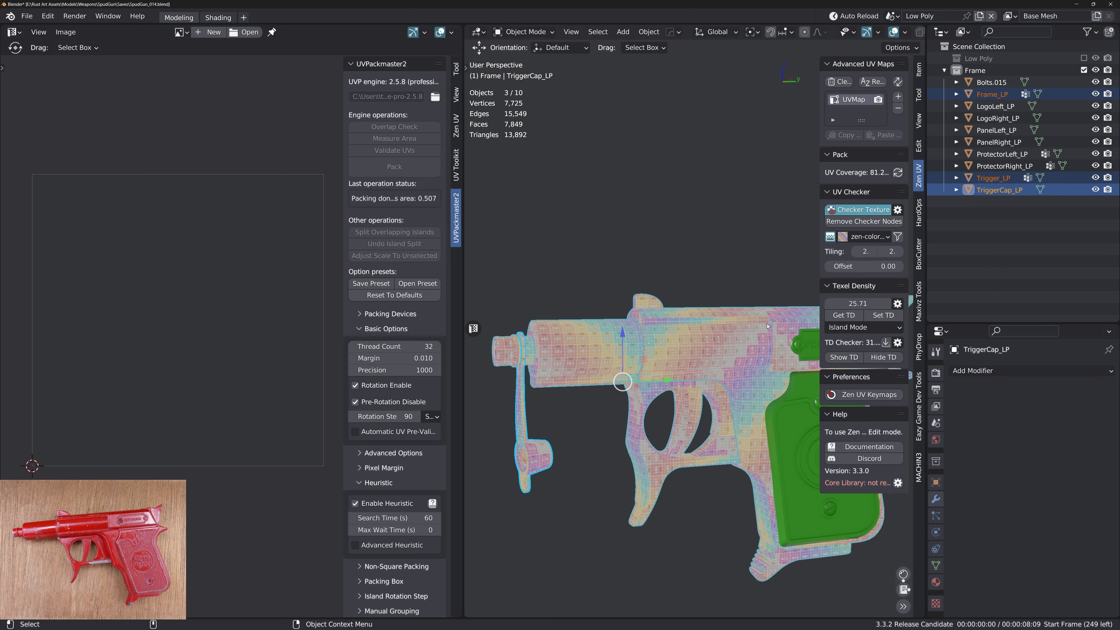
pyautogui.click(856, 222)
# Save the file and close the UV editor so the 3D viewport takes its space
pyautogui.moveTo(805, 376); pyautogui.dragTo(688, 357, button='middle')
pyautogui.scroll(1, 688, 357)
pyautogui.moveTo(682, 357); pyautogui.dragTo(693, 354, button='middle')
pyautogui.hotkey('ctrl', 's')
pyautogui.click(626, 313)
pyautogui.click(475, 327)
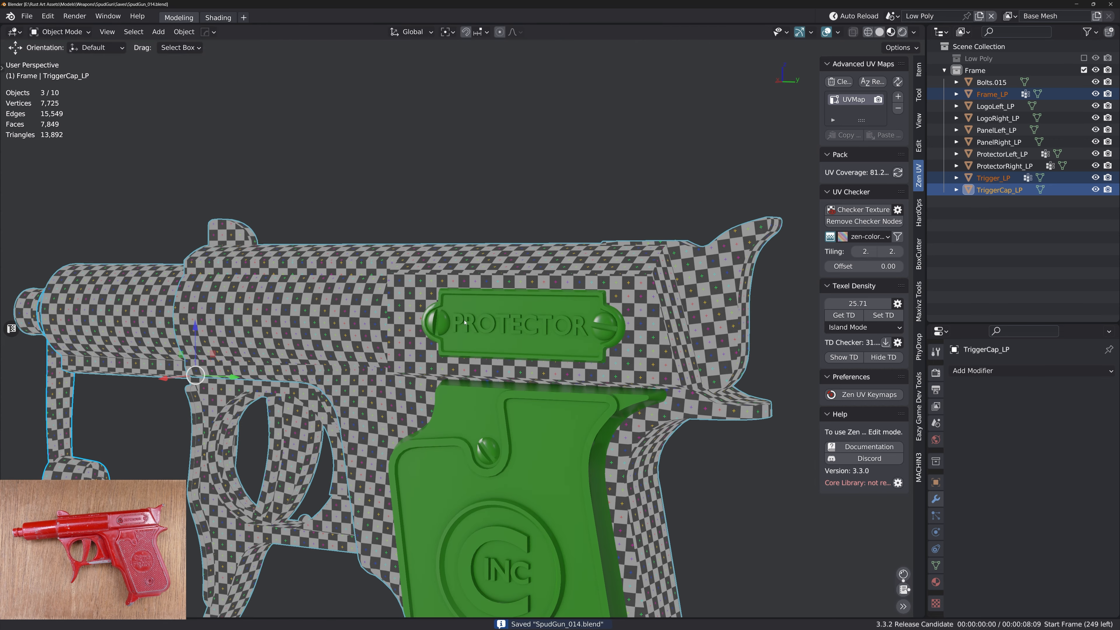
# Inspect the checker texture across the gun's frame, trigger and trigger cap, and save the file
pyautogui.keyDown('alt'); pyautogui.moveTo(475, 329); pyautogui.dragTo(463, 348); pyautogui.keyUp('alt')
pyautogui.keyDown('alt'); pyautogui.moveTo(462, 348); pyautogui.dragTo(434, 375, button='right'); pyautogui.keyUp('alt')
pyautogui.keyDown('alt'); pyautogui.moveTo(435, 375); pyautogui.dragTo(507, 372, button='middle'); pyautogui.keyUp('alt')
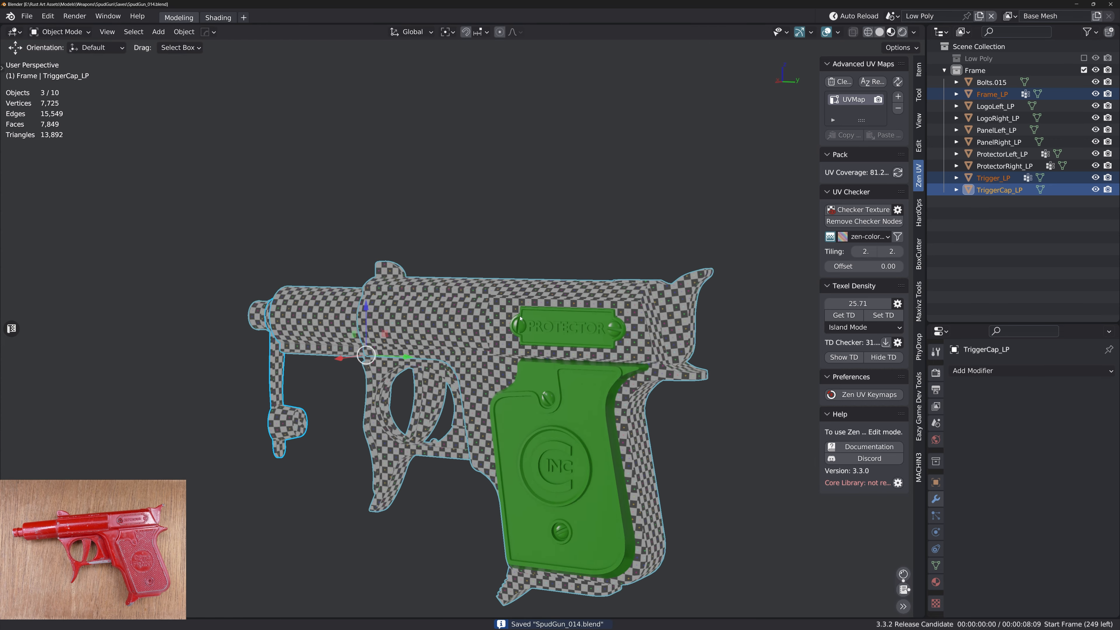
pyautogui.keyDown('alt'); pyautogui.moveTo(507, 372); pyautogui.dragTo(525, 358); pyautogui.keyUp('alt')
pyautogui.keyDown('alt'); pyautogui.moveTo(525, 358); pyautogui.dragTo(538, 343, button='right'); pyautogui.keyUp('alt')
pyautogui.click(593, 319)
pyautogui.keyDown('alt'); pyautogui.moveTo(578, 364); pyautogui.dragTo(698, 356); pyautogui.keyUp('alt')
pyautogui.hotkey('ctrl', 's')
# Isolate the left grip panel in local view and open its mesh for editing
pyautogui.click(630, 316)
pyautogui.keyDown('alt'); pyautogui.moveTo(638, 342); pyautogui.dragTo(543, 441, button='middle'); pyautogui.keyUp('alt')
pyautogui.click(529, 436)
pyautogui.press('KP_Divide')
pyautogui.press('Tab')
# Clear the sharp edge marks from the entire left grip panel mesh with Hard Ops
pyautogui.doubleClick(525, 331)
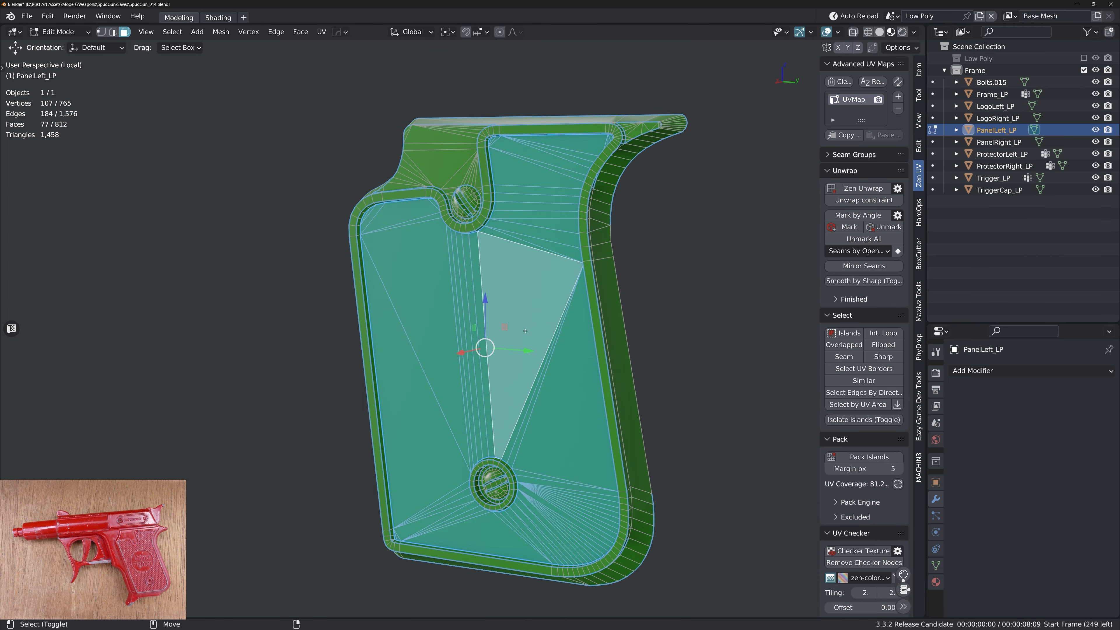
pyautogui.press('2')
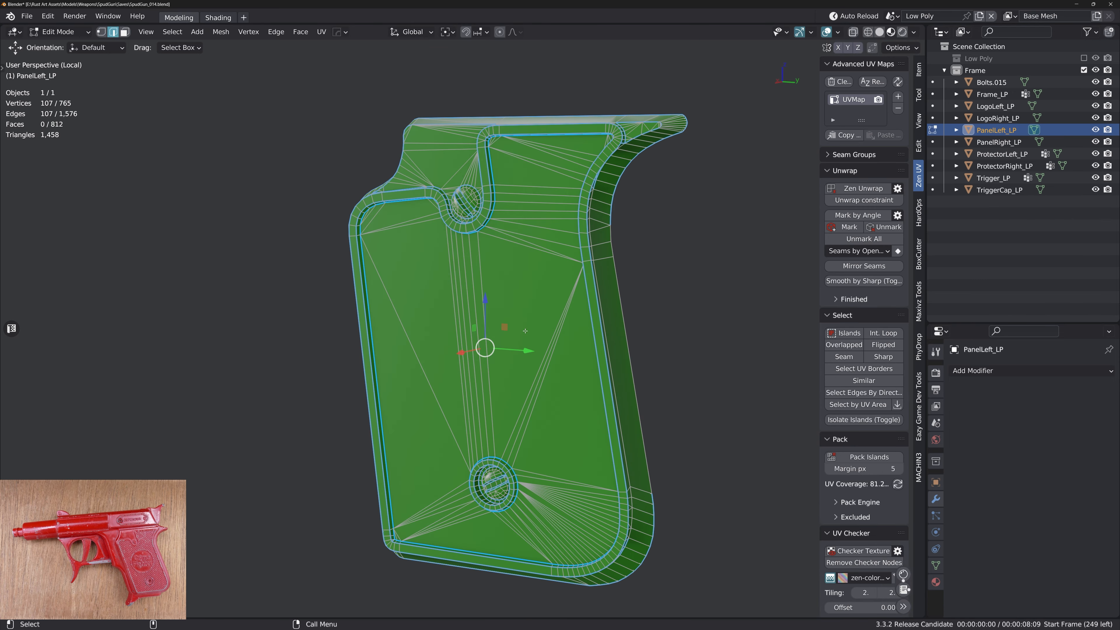
pyautogui.press('3')
pyautogui.press('a')
pyautogui.press('w')
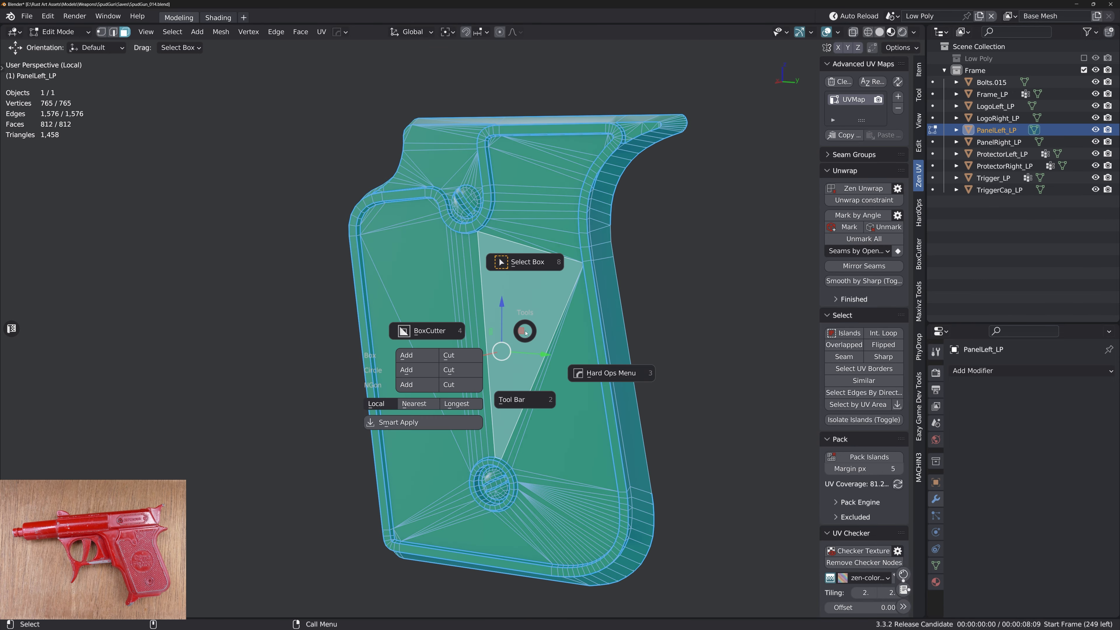
pyautogui.click(595, 372)
pyautogui.click(595, 372)
# Mark the border of the panel's large recessed front face as a seam and open the UV editor beside the viewport
pyautogui.doubleClick(533, 362)
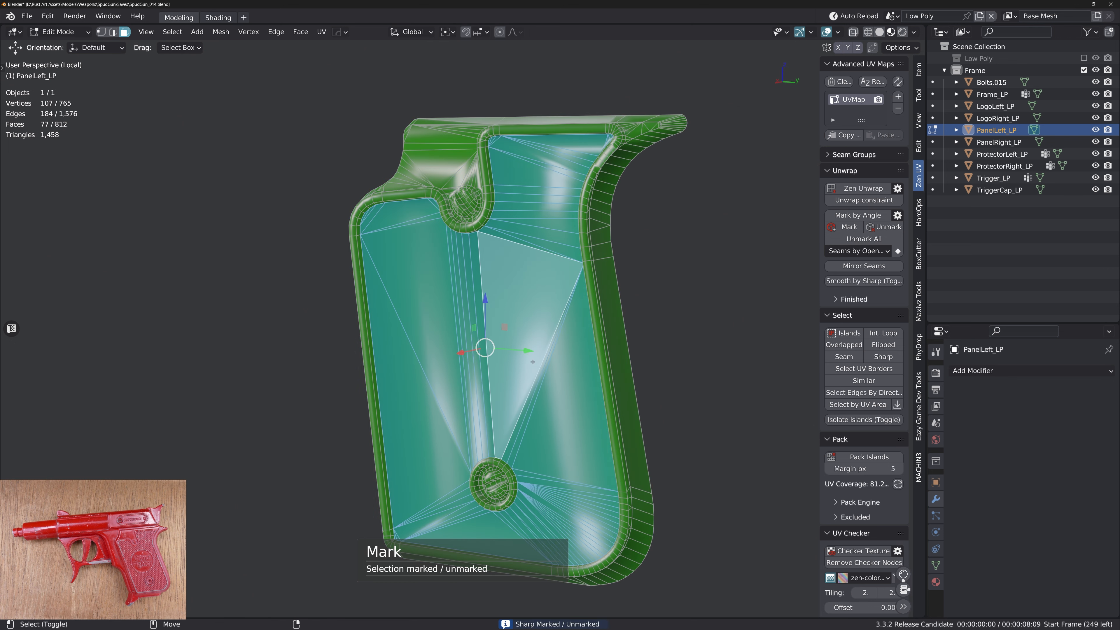
pyautogui.hotkey('ctrl', '2')
pyautogui.moveTo(533, 362); pyautogui.dragTo(291, 335, button='middle')
pyautogui.click(11, 329)
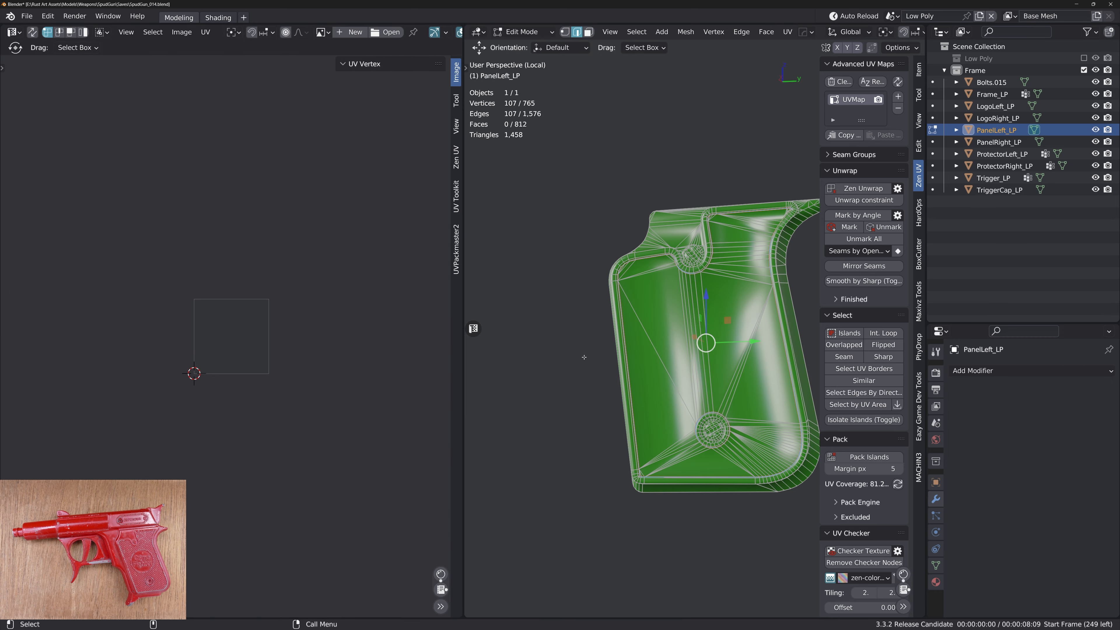
pyautogui.keyDown('shift'); pyautogui.moveTo(704, 349); pyautogui.dragTo(668, 363, button='middle'); pyautogui.keyUp('shift')
pyautogui.scroll(1, 668, 359)
pyautogui.moveTo(675, 362); pyautogui.dragTo(668, 364, button='middle')
# Select the seam-bounded front face region, unwrap it and move its island in the UV editor
pyautogui.press('3')
pyautogui.click(668, 364)
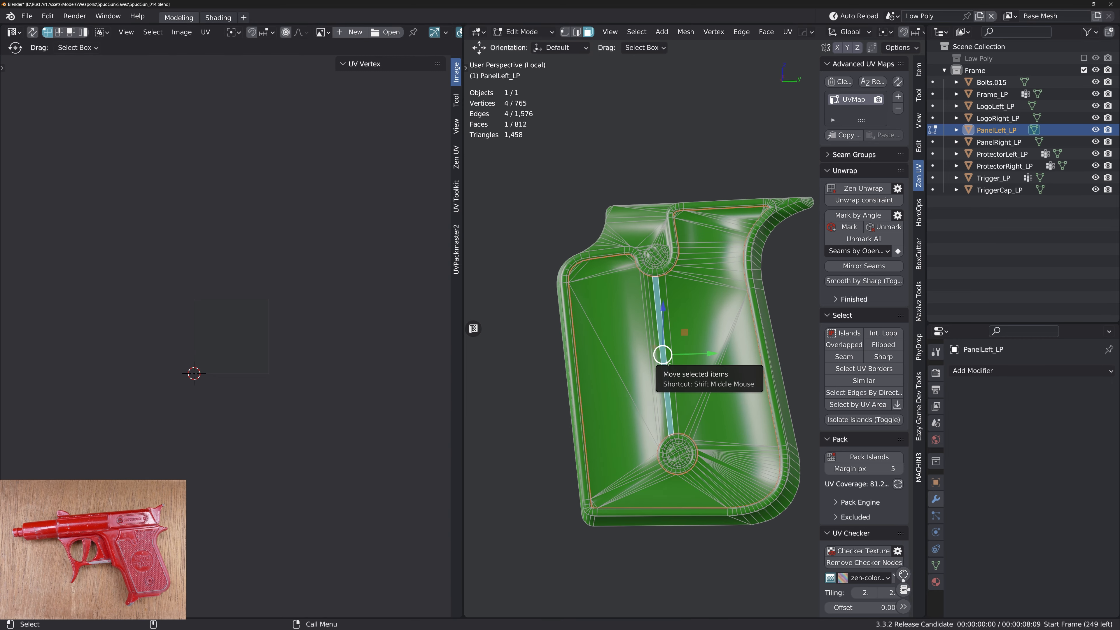
pyautogui.hotkey('ctrl', 'l')
pyautogui.press('u')
pyautogui.press('u')
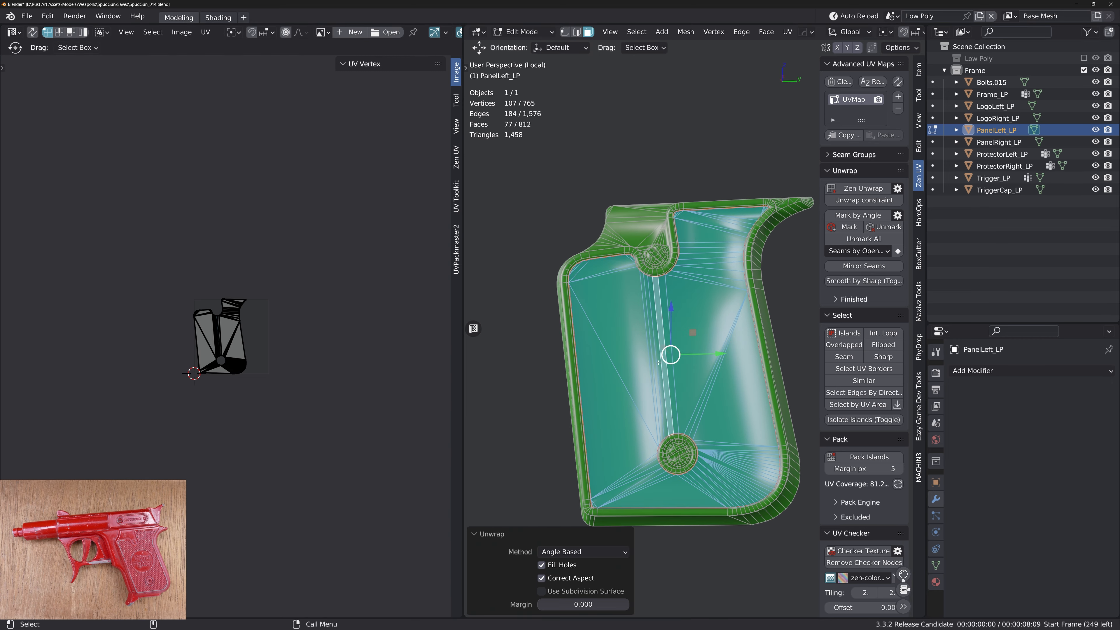
pyautogui.press('a')
pyautogui.press('g')
pyautogui.click(308, 338)
# Mark seams around the panel's flat upper face next to the top screw, using a linked flat faces selection
pyautogui.keyDown('shift'); pyautogui.moveTo(682, 351); pyautogui.dragTo(675, 376, button='middle'); pyautogui.keyUp('shift')
pyautogui.scroll(3, 660, 349)
pyautogui.click(593, 169)
pyautogui.hotkey('ctrl', 'shift', 'alt', 'f')
pyautogui.keyDown('shift'); pyautogui.moveTo(592, 169); pyautogui.dragTo(672, 296, button='middle'); pyautogui.keyUp('shift')
pyautogui.press('2')
# Select the narrow flat rim strip around the front face and mark seams along its borders
pyautogui.press('3')
pyautogui.click(641, 328)
pyautogui.hotkey('ctrl', 'shift', 'alt', 'f')
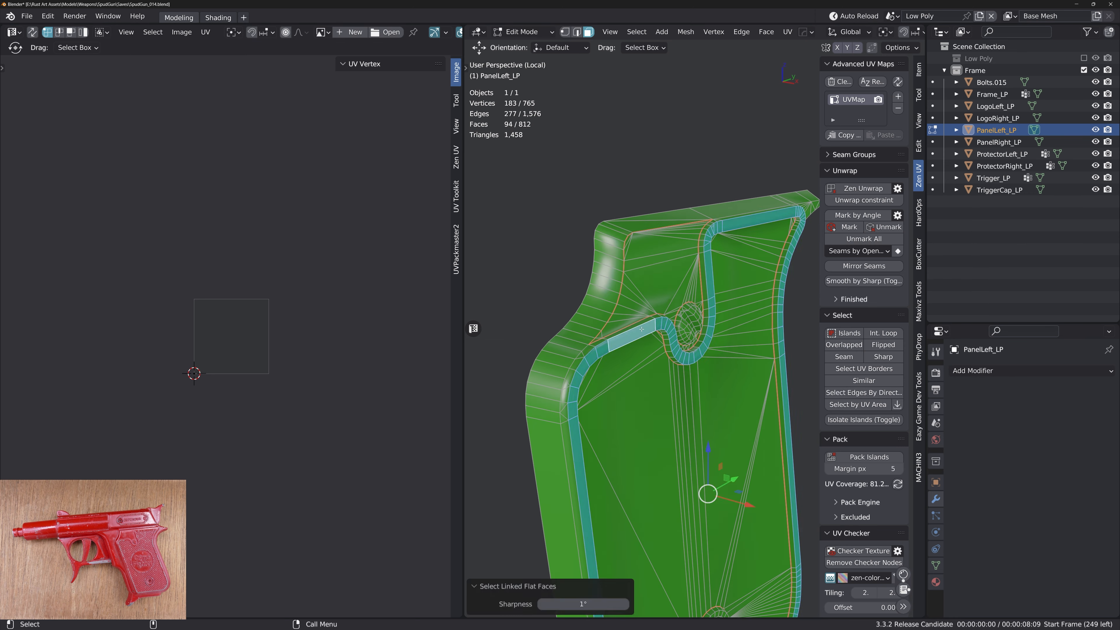
pyautogui.hotkey('ctrl', '2')
pyautogui.moveTo(650, 327); pyautogui.dragTo(678, 310, button='middle')
pyautogui.scroll(3, 678, 310)
# Mark seams around the small flat face at the panel's pointed upper corner
pyautogui.press('3')
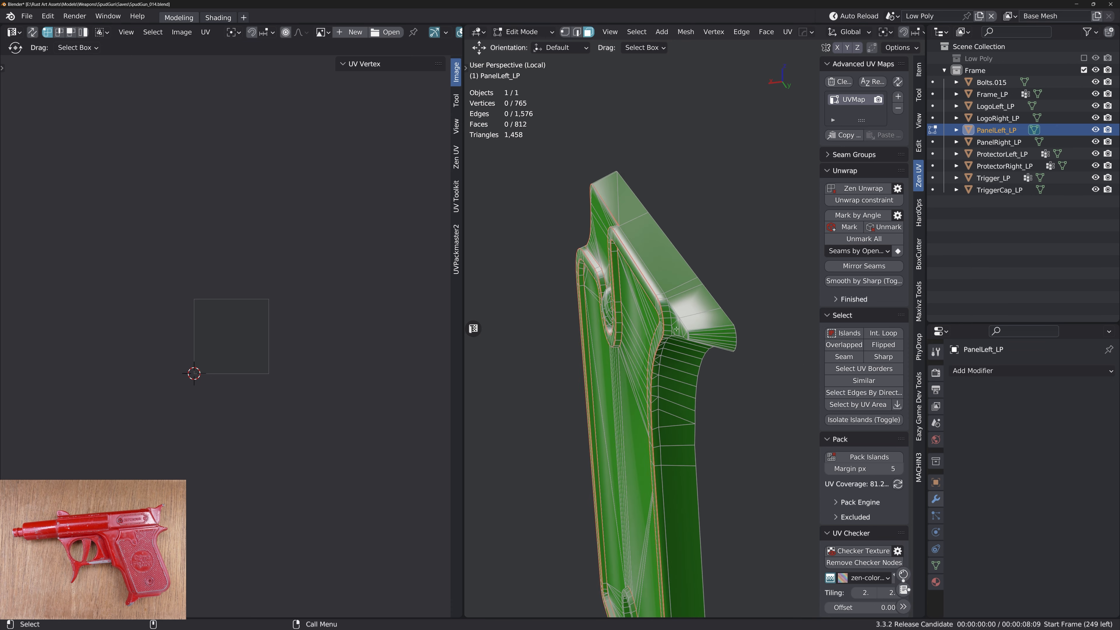
pyautogui.click(676, 329)
pyautogui.hotkey('shift', 'f')
pyautogui.press('2')
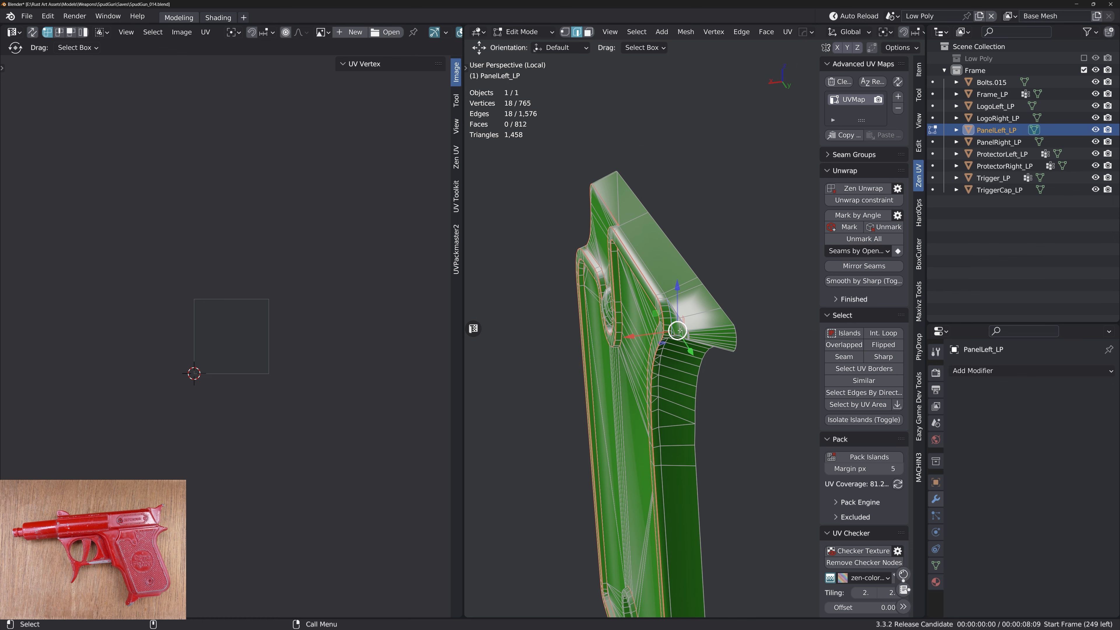
pyautogui.moveTo(680, 330); pyautogui.dragTo(733, 324, button='middle')
pyautogui.click(728, 314)
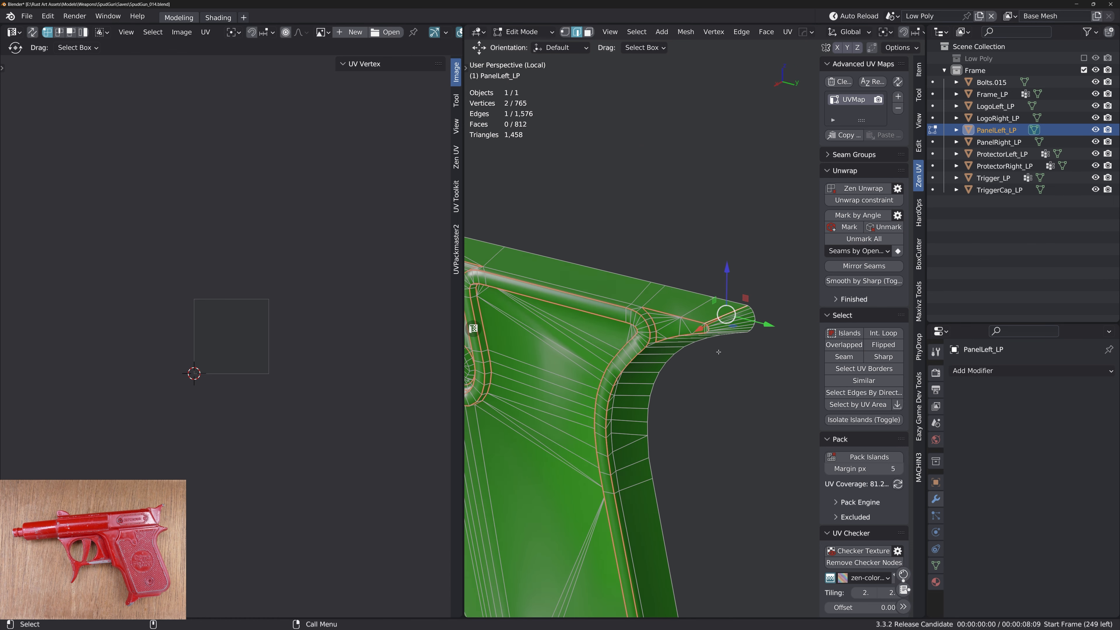
# Mark a seam around the inner edge loop of the lower screw recess
pyautogui.moveTo(729, 313)
pyautogui.keyDown('alt'); pyautogui.mouseDown()
pyautogui.moveTo(725, 287)
pyautogui.moveTo(719, 304)
pyautogui.mouseUp(); pyautogui.keyUp('alt')
pyautogui.keyDown('alt'); pyautogui.moveTo(706, 353); pyautogui.dragTo(677, 175, button='middle'); pyautogui.keyUp('alt')
pyautogui.keyDown('alt'); pyautogui.moveTo(682, 221); pyautogui.dragTo(707, 417, button='right'); pyautogui.keyUp('alt')
pyautogui.scroll(7, 707, 417)
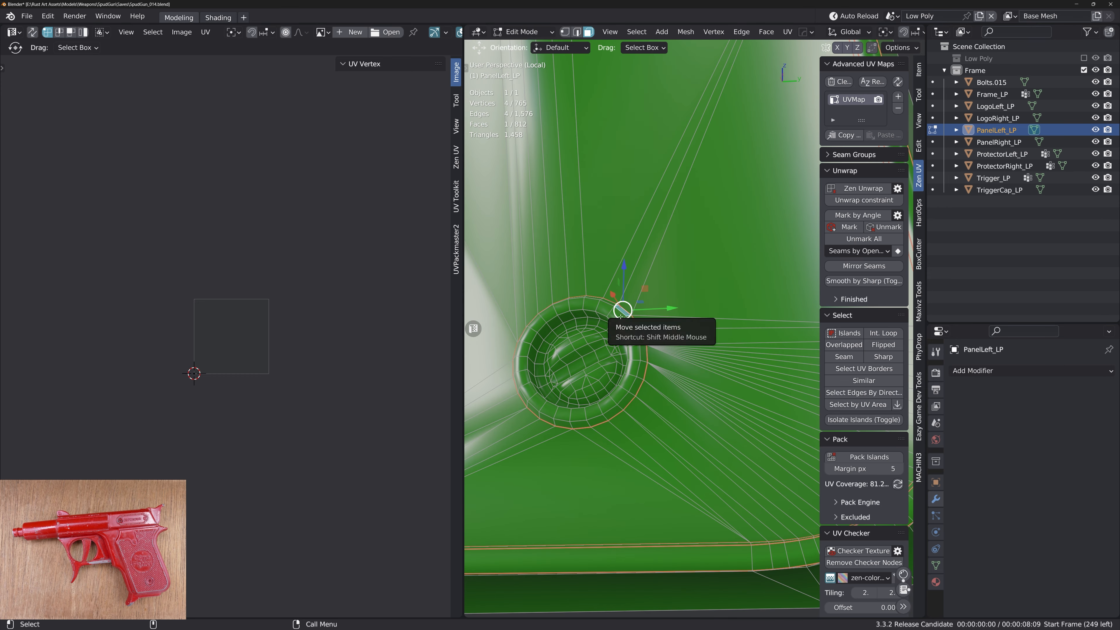
pyautogui.doubleClick(621, 316)
pyautogui.moveTo(619, 316); pyautogui.dragTo(642, 325, button='middle')
pyautogui.press('2')
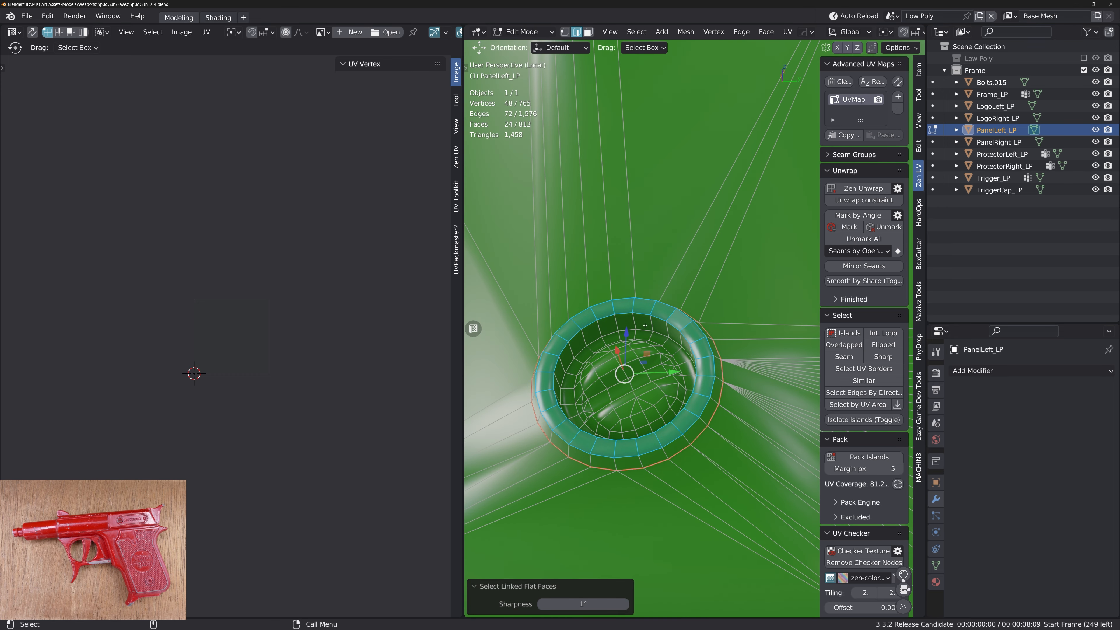
pyautogui.keyDown('alt'); pyautogui.click(644, 326); pyautogui.keyUp('alt')
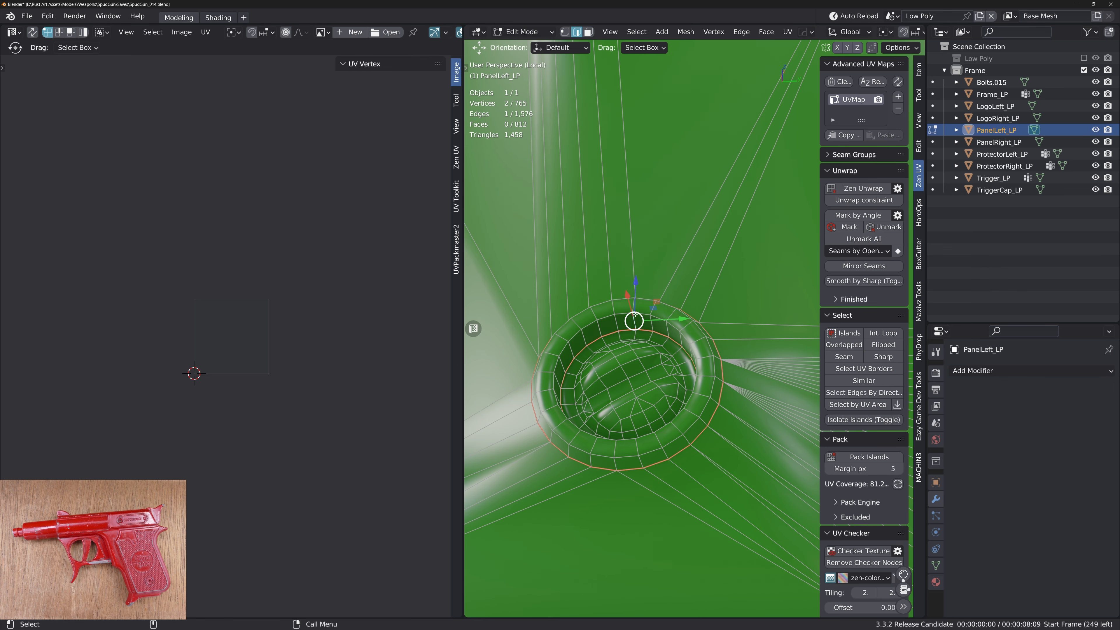
pyautogui.moveTo(639, 314); pyautogui.dragTo(689, 333, button='middle')
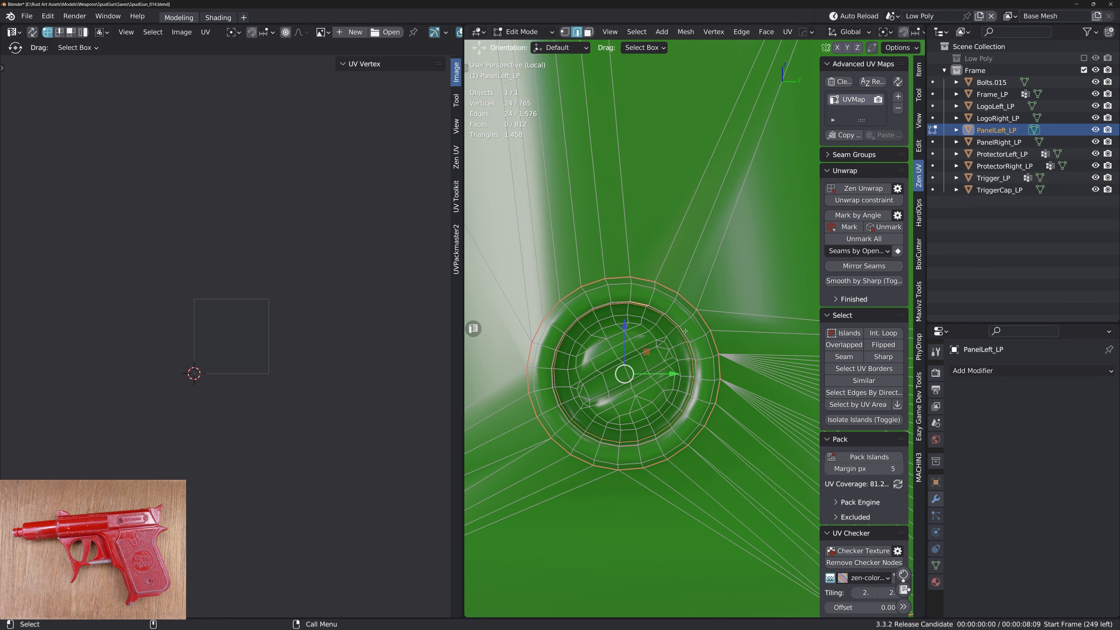
# Select the path of outer front edges up to the upper curve and mark it as a seam
pyautogui.moveTo(686, 331); pyautogui.dragTo(637, 321, button='middle')
pyautogui.keyDown('ctrl'); pyautogui.click(627, 394); pyautogui.keyUp('ctrl')
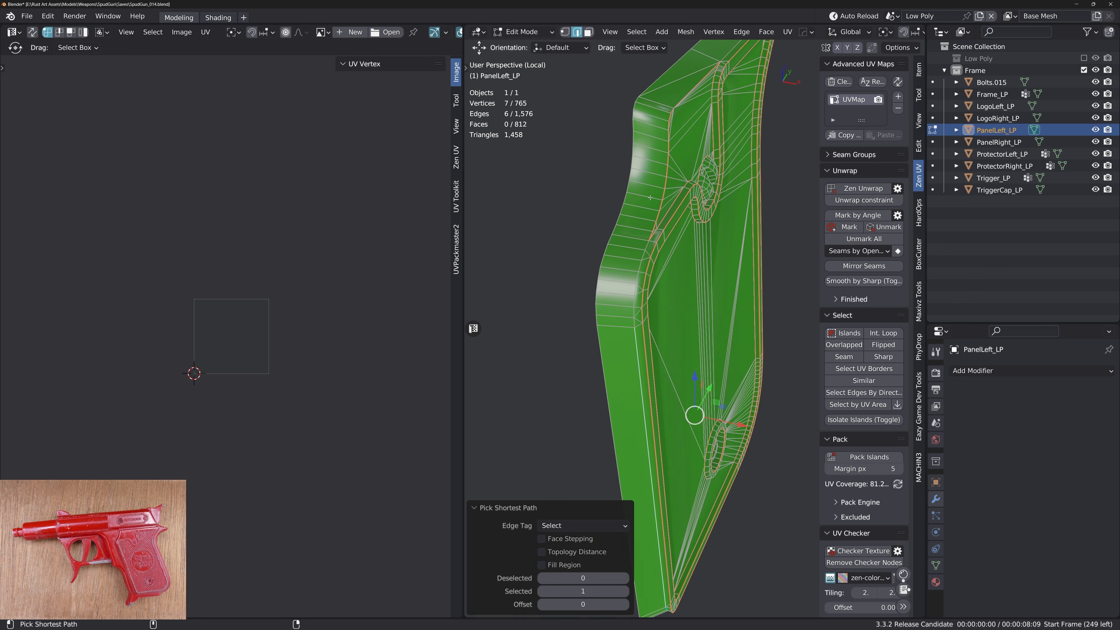
pyautogui.keyDown('ctrl'); pyautogui.click(645, 244); pyautogui.keyUp('ctrl')
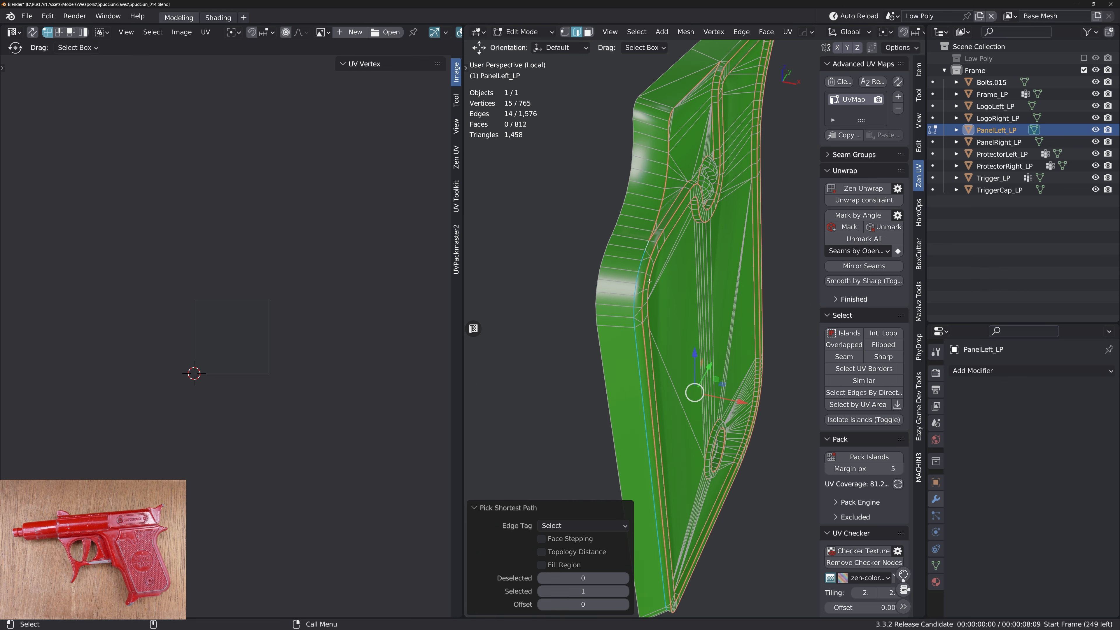
pyautogui.moveTo(649, 281); pyautogui.dragTo(588, 331, button='middle')
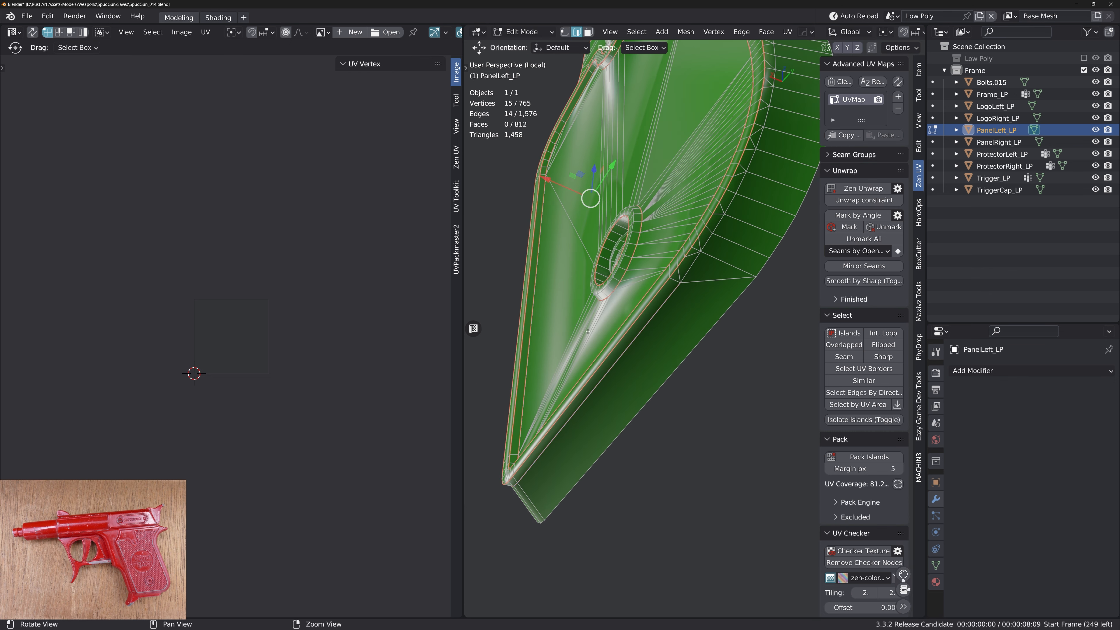
# Mark a seam along the panel's outer edge around the lower curve and up the back side
pyautogui.click(691, 263)
pyautogui.moveTo(692, 263); pyautogui.dragTo(702, 277, button='middle')
pyautogui.keyDown('ctrl'); pyautogui.click(732, 213); pyautogui.keyUp('ctrl')
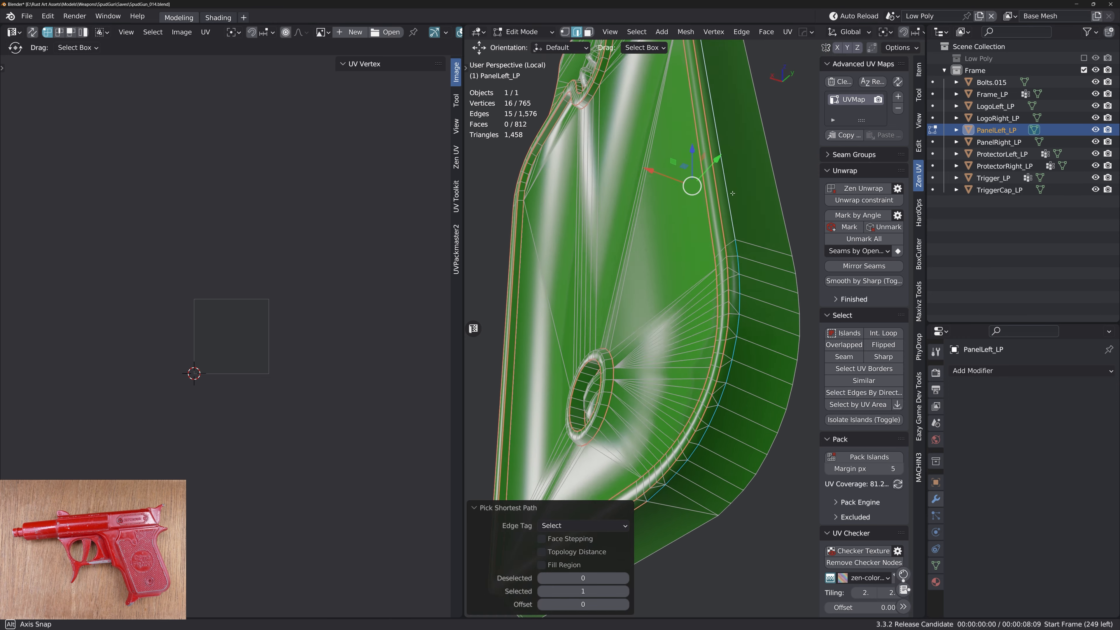
pyautogui.moveTo(732, 214); pyautogui.dragTo(671, 299, button='middle')
pyautogui.keyDown('alt'); pyautogui.moveTo(678, 477); pyautogui.dragTo(681, 379); pyautogui.keyUp('alt')
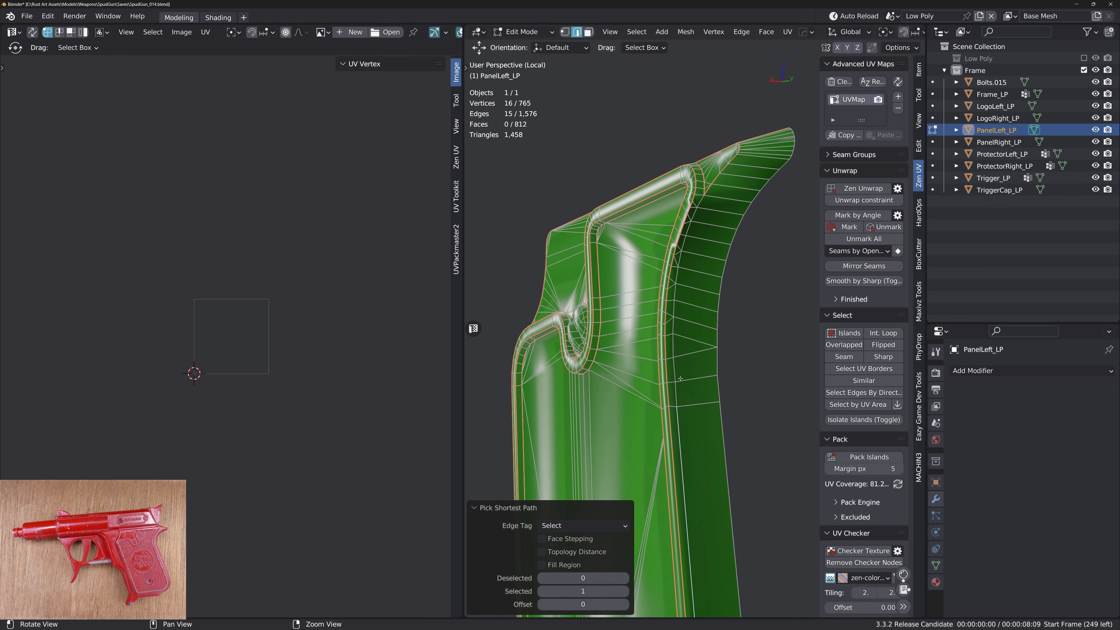
pyautogui.keyDown('ctrl'); pyautogui.click(704, 214); pyautogui.keyUp('ctrl')
pyautogui.hotkey('ctrl', 'e')
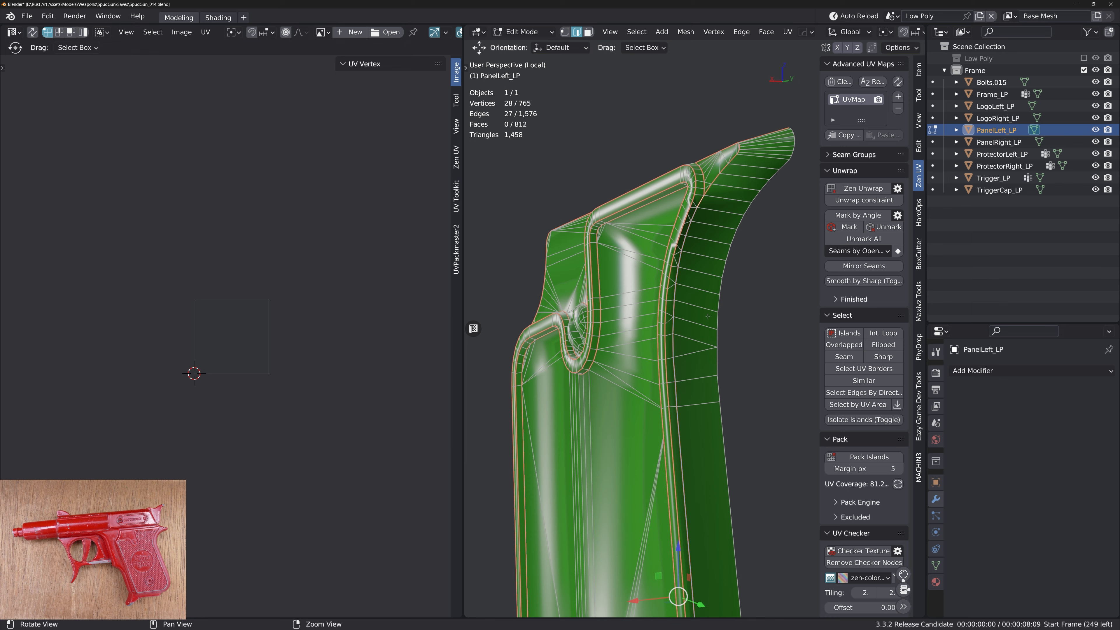
# Examine single edges at the panel's outer corners and across the side wall's rear curve for seam placement
pyautogui.scroll(-3, 707, 220)
pyautogui.keyDown('alt'); pyautogui.moveTo(707, 220); pyautogui.dragTo(807, 282); pyautogui.keyUp('alt')
pyautogui.moveTo(807, 281); pyautogui.dragTo(569, 264, button='middle')
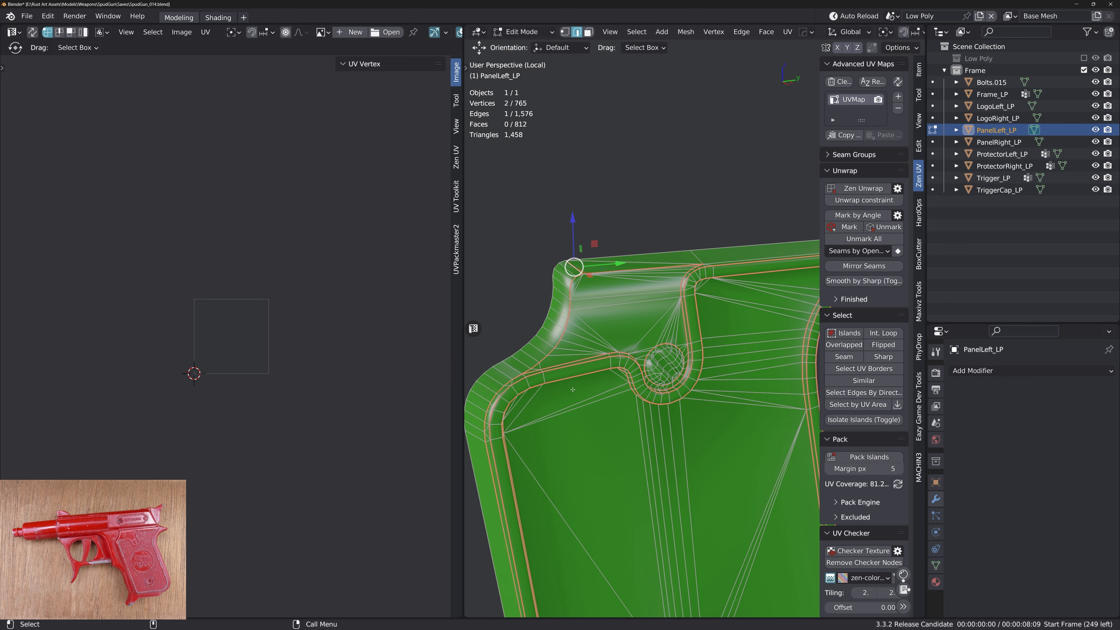
pyautogui.keyDown('shift'); pyautogui.moveTo(573, 390); pyautogui.dragTo(624, 297, button='middle'); pyautogui.keyUp('shift')
pyautogui.scroll(-1, 559, 321)
pyautogui.moveTo(557, 325); pyautogui.dragTo(618, 459, button='middle')
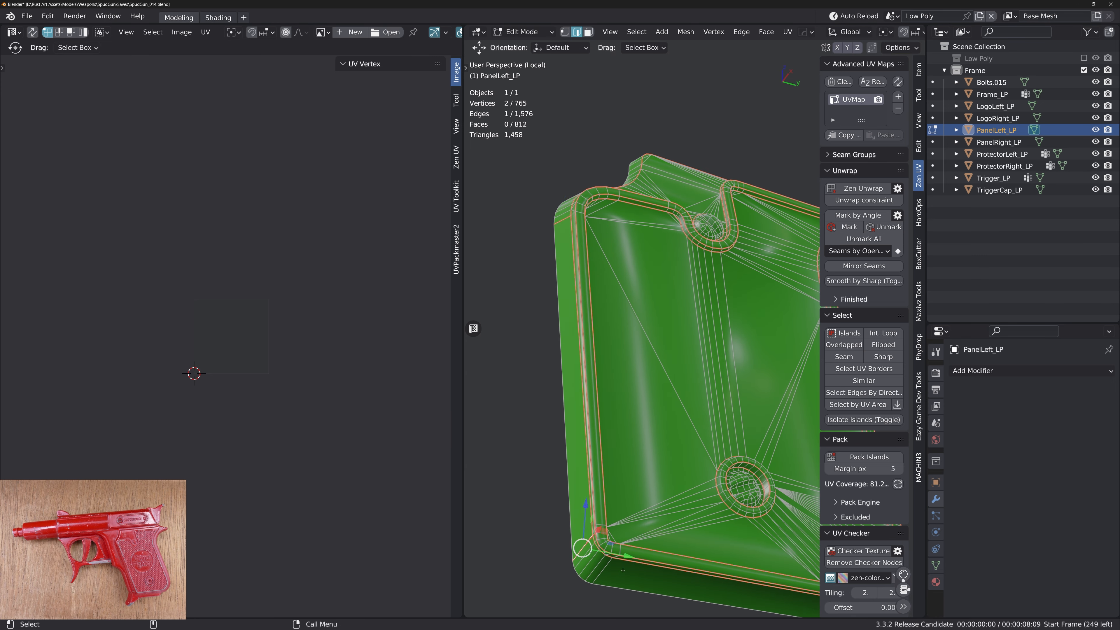
pyautogui.moveTo(623, 570); pyautogui.dragTo(645, 484, button='middle')
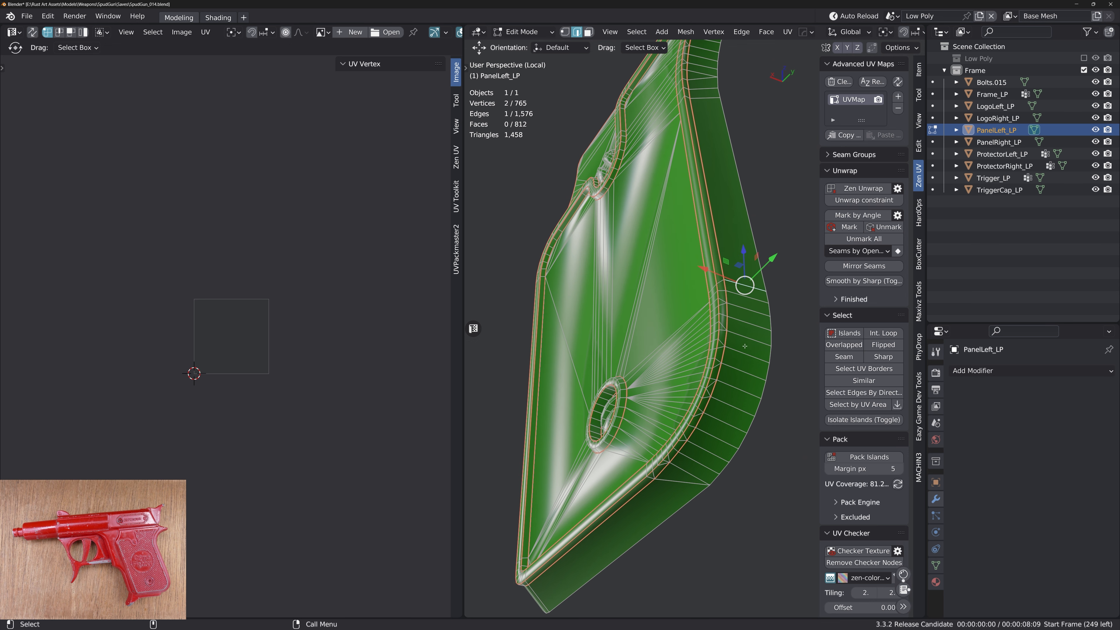
pyautogui.click(691, 475)
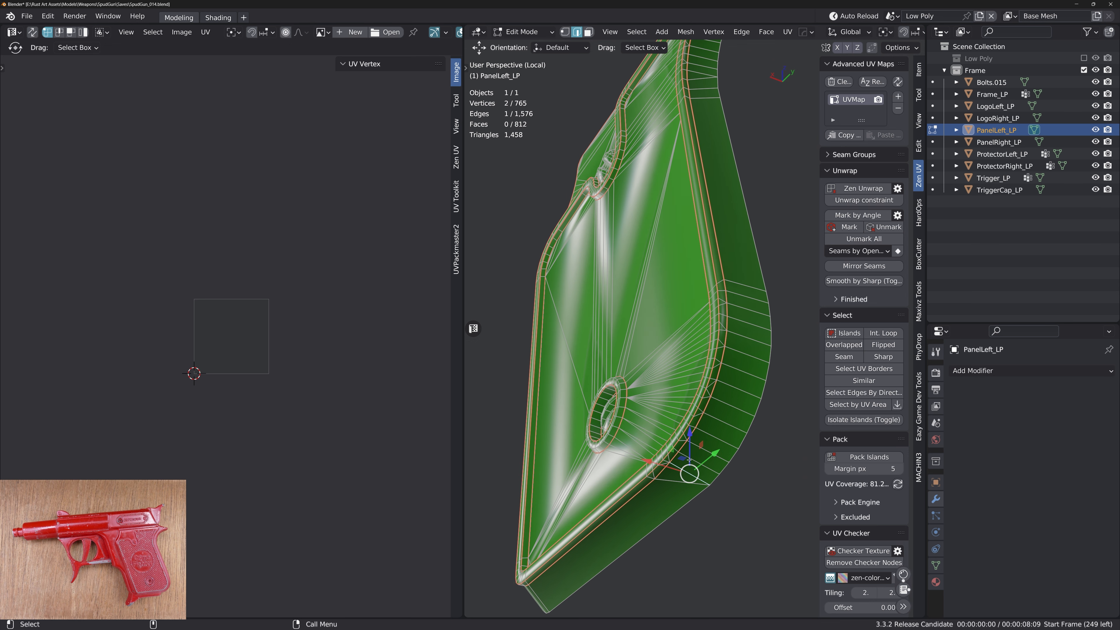
# Examine edges across the bevelled rim near the upper screw and the front curve as possible seam breaks
pyautogui.moveTo(690, 459); pyautogui.dragTo(675, 353, button='middle')
pyautogui.scroll(4, 665, 361)
pyautogui.keyDown('shift'); pyautogui.moveTo(657, 379); pyautogui.dragTo(734, 256, button='middle'); pyautogui.keyUp('shift')
pyautogui.click(656, 267)
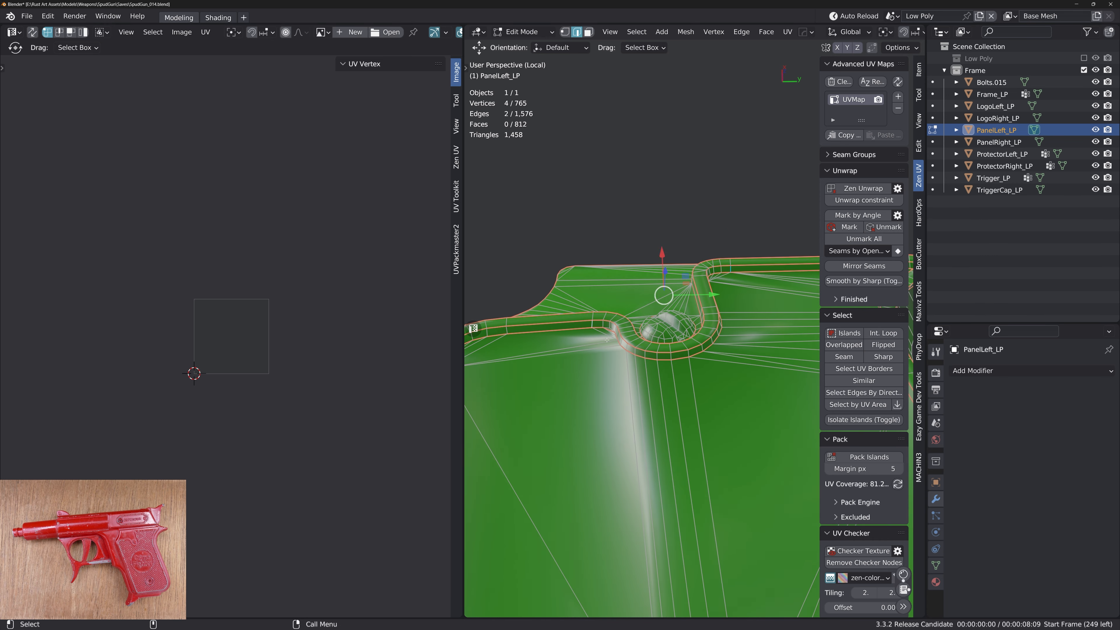
pyautogui.moveTo(621, 333)
pyautogui.mouseDown(button='middle')
pyautogui.moveTo(713, 359)
pyautogui.moveTo(600, 280)
pyautogui.moveTo(611, 346)
pyautogui.mouseUp(button='middle')
pyautogui.click(597, 322)
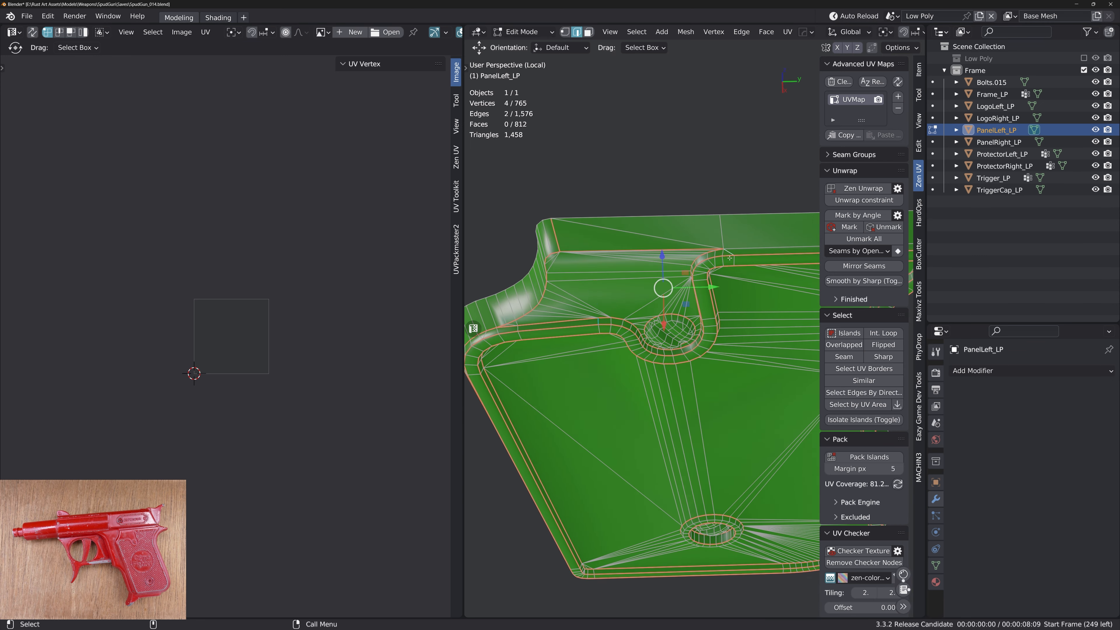
pyautogui.moveTo(574, 386); pyautogui.dragTo(623, 357, button='middle')
pyautogui.click(612, 359)
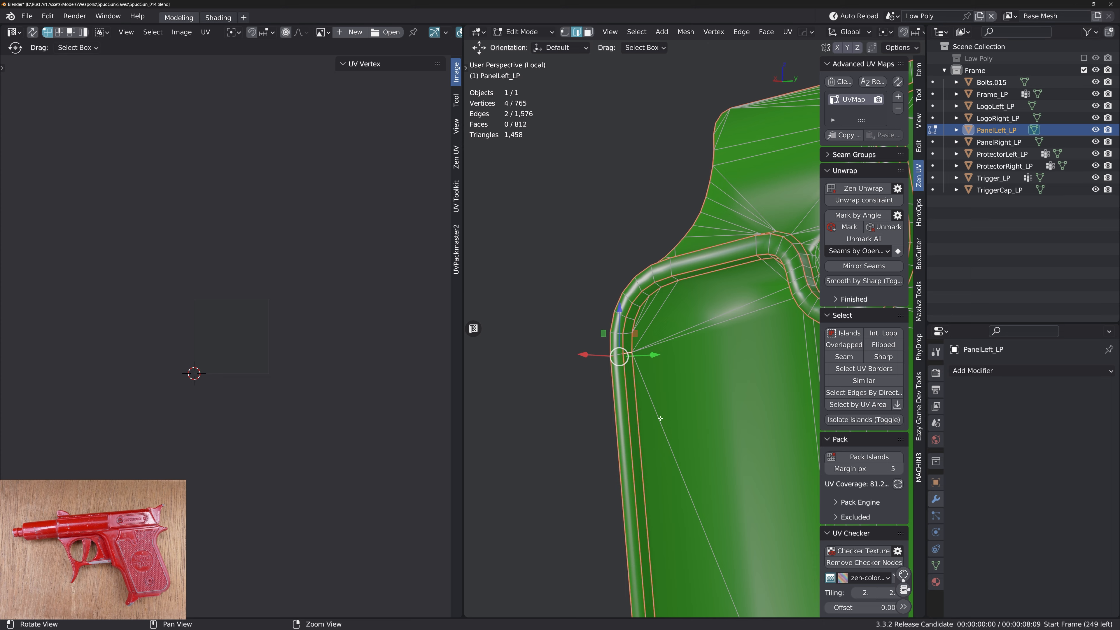
# Grow the rim strip selection to the full bevelled rim and place the seams on its outer borders instead
pyautogui.moveTo(660, 418); pyautogui.dragTo(638, 279, button='middle')
pyautogui.press('3')
pyautogui.hotkey('shift', 'f')
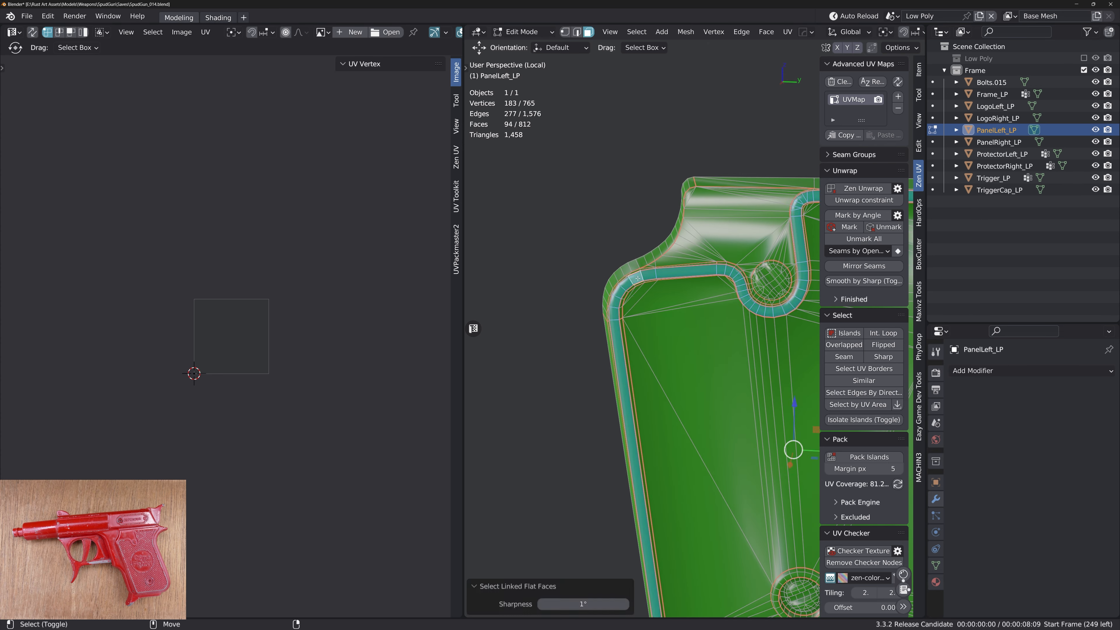
pyautogui.press('ctrl+KP_Add')
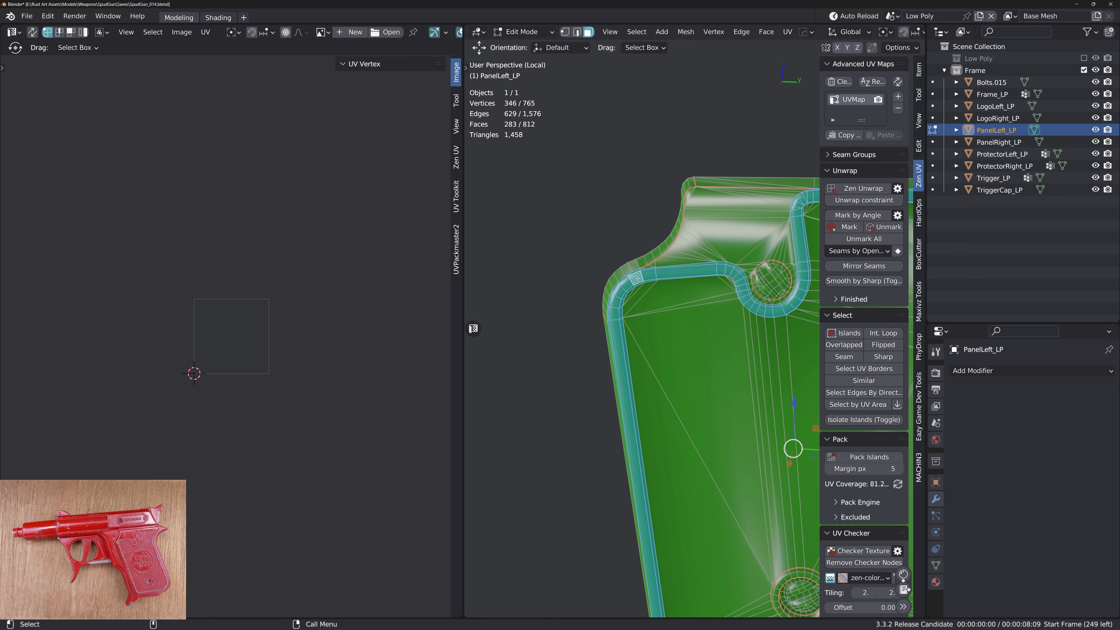
pyautogui.moveTo(638, 279); pyautogui.dragTo(634, 305, button='middle')
pyautogui.hotkey('shift', 'b')
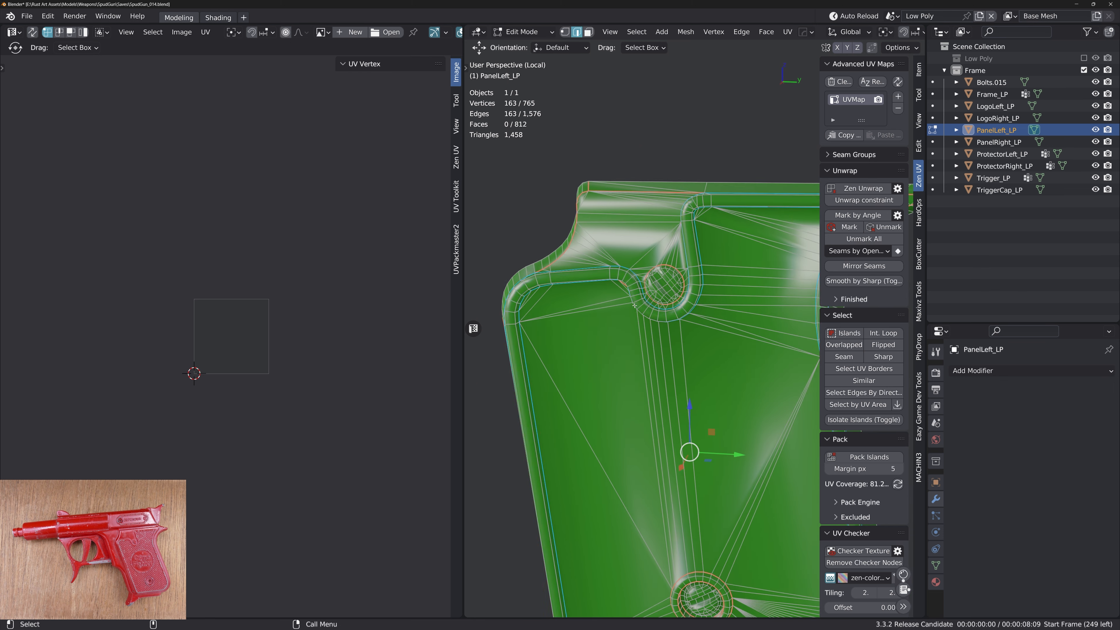
# Select the floor faces of the upper screw's slot and mark a seam around their outline
pyautogui.moveTo(678, 391); pyautogui.dragTo(687, 439, button='middle')
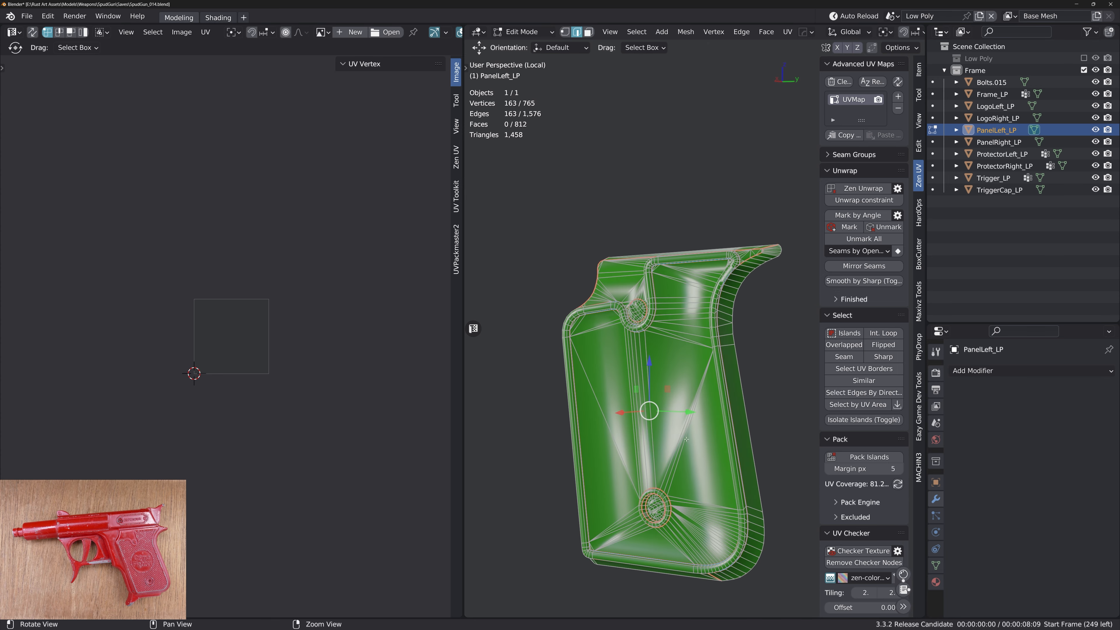
pyautogui.scroll(10, 641, 312)
pyautogui.keyDown('alt'); pyautogui.moveTo(643, 313); pyautogui.dragTo(682, 331); pyautogui.keyUp('alt')
pyautogui.press('3')
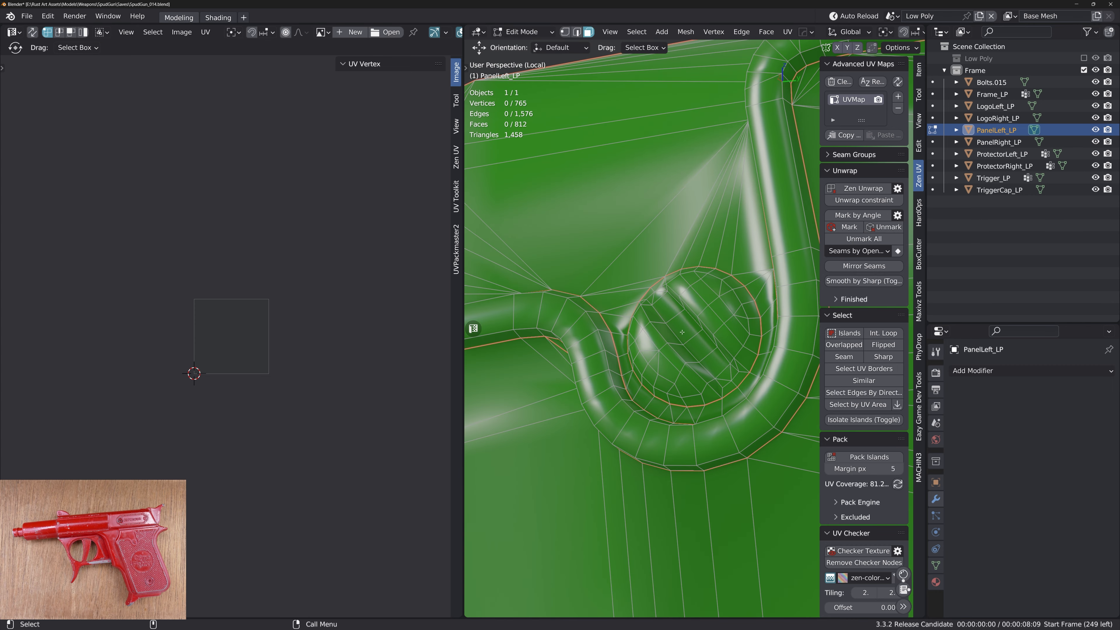
pyautogui.doubleClick(682, 332)
pyautogui.keyDown('ctrl'); pyautogui.click(724, 378); pyautogui.keyUp('ctrl')
pyautogui.moveTo(724, 378); pyautogui.dragTo(687, 360, button='middle')
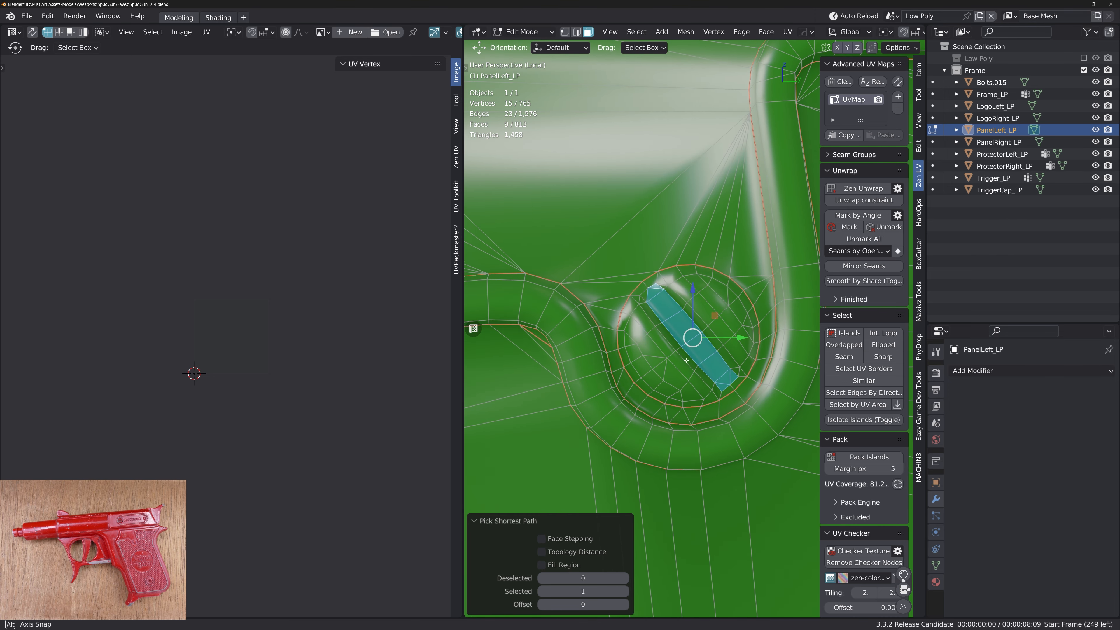
pyautogui.keyDown('shift'); pyautogui.click(646, 298); pyautogui.keyUp('shift')
pyautogui.moveTo(646, 298); pyautogui.dragTo(740, 352, button='middle')
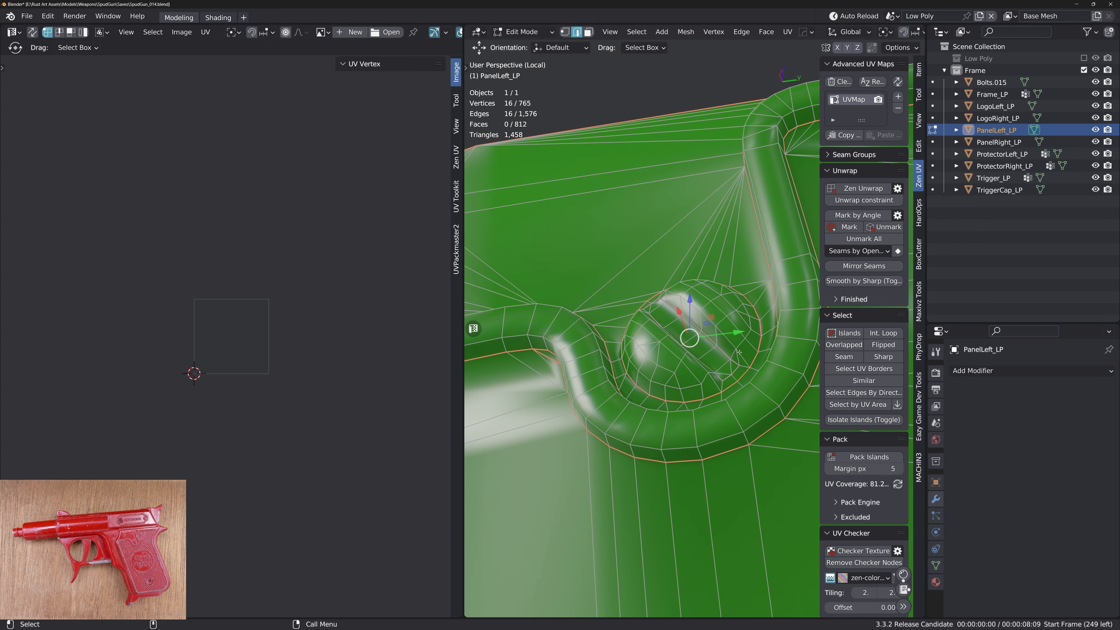
# Mark seams along both outer long edges of the upper screw's slot and across its end corners
pyautogui.keyDown('ctrl'); pyautogui.click(704, 316); pyautogui.keyUp('ctrl')
pyautogui.moveTo(704, 316); pyautogui.dragTo(701, 347, button='middle')
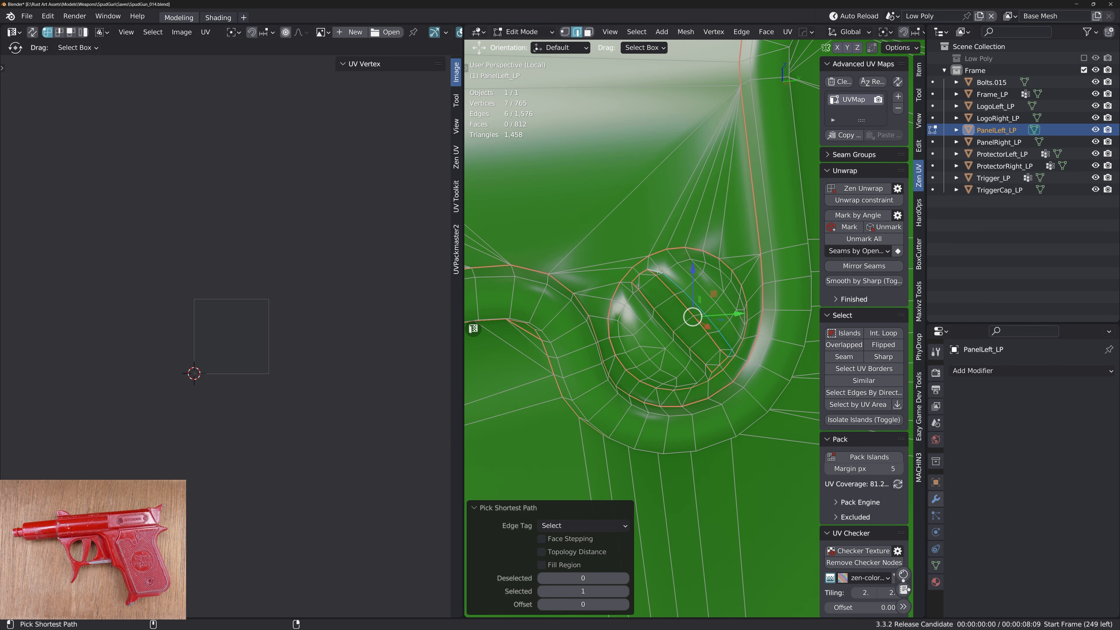
pyautogui.moveTo(657, 271); pyautogui.dragTo(637, 289, button='middle')
pyautogui.keyDown('shift'); pyautogui.click(637, 289); pyautogui.keyUp('shift')
pyautogui.keyDown('ctrl'); pyautogui.click(688, 360); pyautogui.keyUp('ctrl')
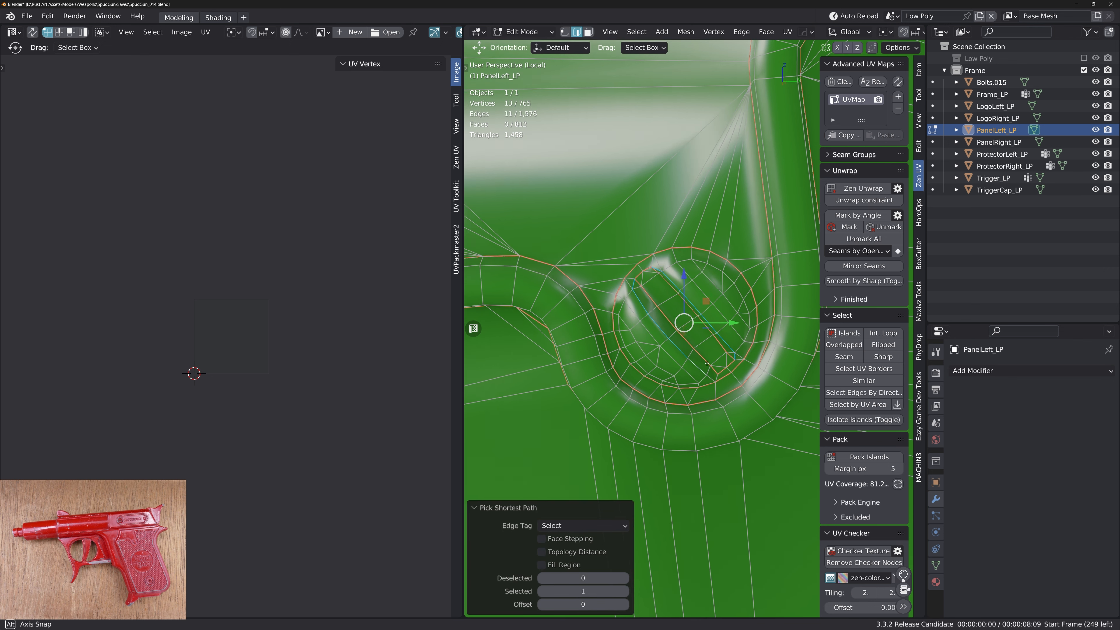
pyautogui.moveTo(689, 359); pyautogui.dragTo(708, 380, button='middle')
pyautogui.hotkey('ctrl', 'e')
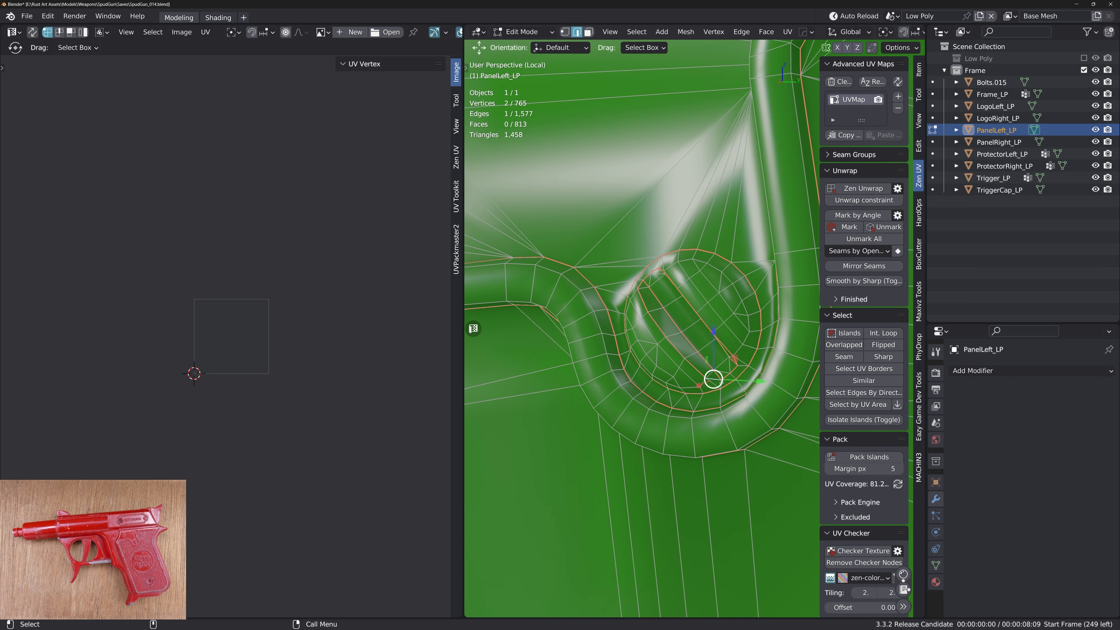
pyautogui.moveTo(676, 311)
pyautogui.mouseDown(button='middle')
pyautogui.moveTo(725, 356)
pyautogui.moveTo(672, 296)
pyautogui.mouseUp(button='middle')
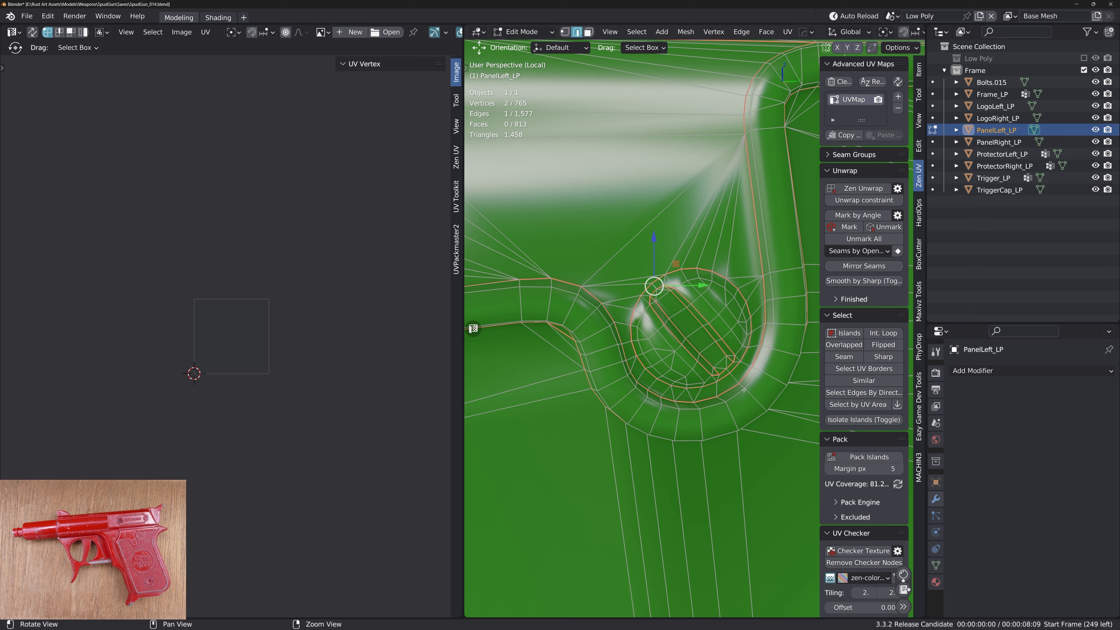
# Clear the seams inside the upper screw's head and mark only its circular outer border as a seam
pyautogui.moveTo(744, 389); pyautogui.dragTo(638, 304, button='middle')
pyautogui.scroll(-2, 637, 205)
pyautogui.scroll(8, 637, 286)
pyautogui.scroll(-2, 637, 361)
pyautogui.press('3')
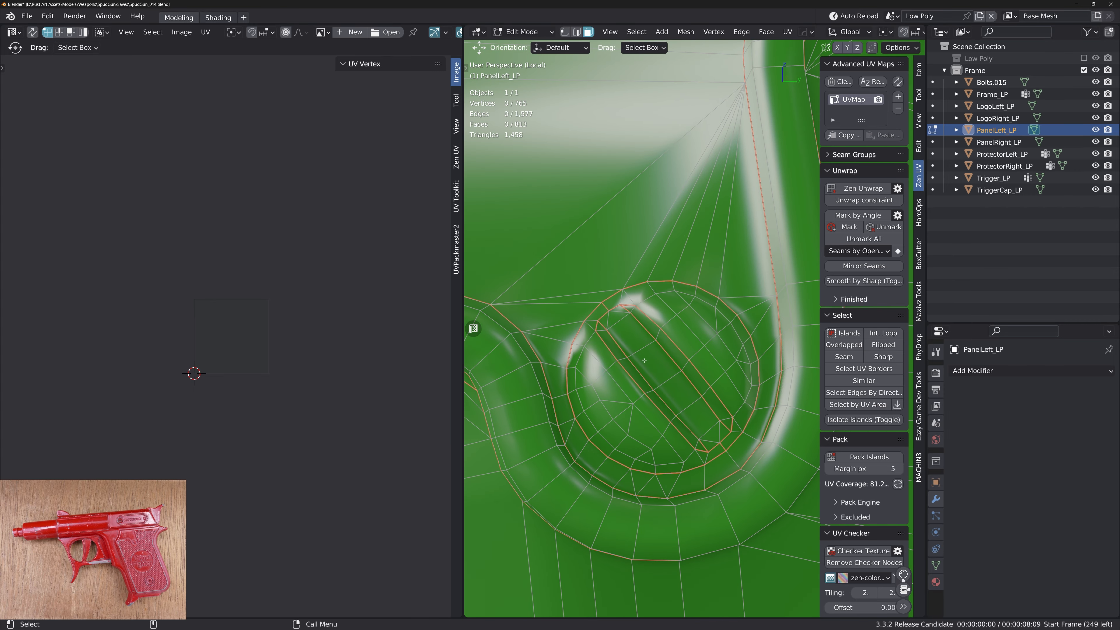
pyautogui.keyDown('shift'); pyautogui.click(698, 326); pyautogui.keyUp('shift')
pyautogui.hotkey('ctrl', 'l')
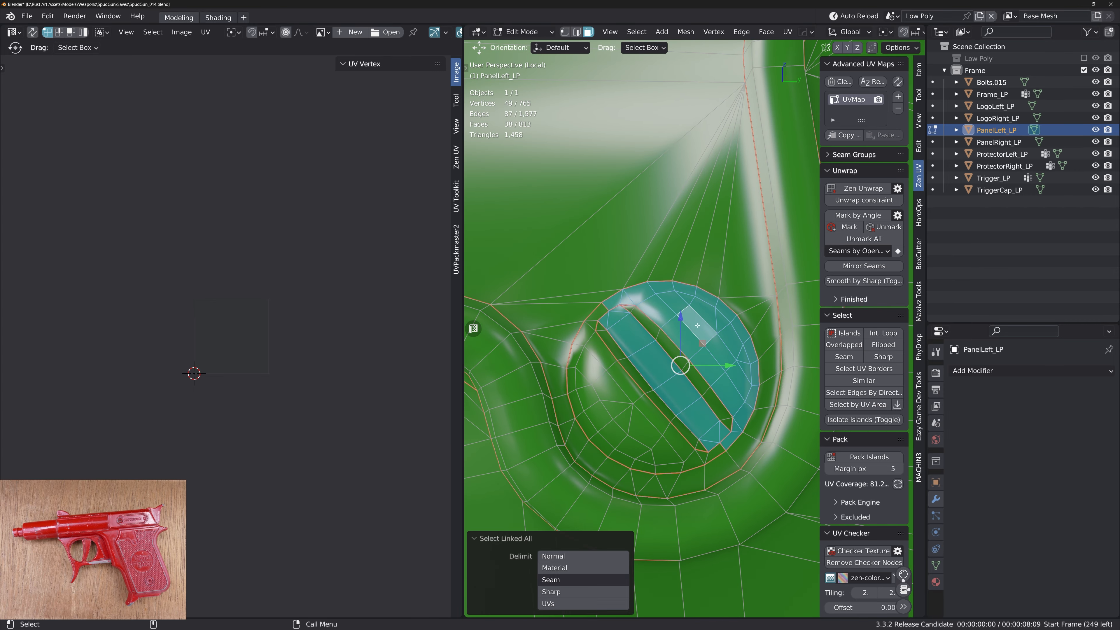
pyautogui.keyDown('shift'); pyautogui.click(666, 341); pyautogui.keyUp('shift')
pyautogui.keyDown('shift'); pyautogui.moveTo(594, 350); pyautogui.dragTo(660, 403); pyautogui.keyUp('shift')
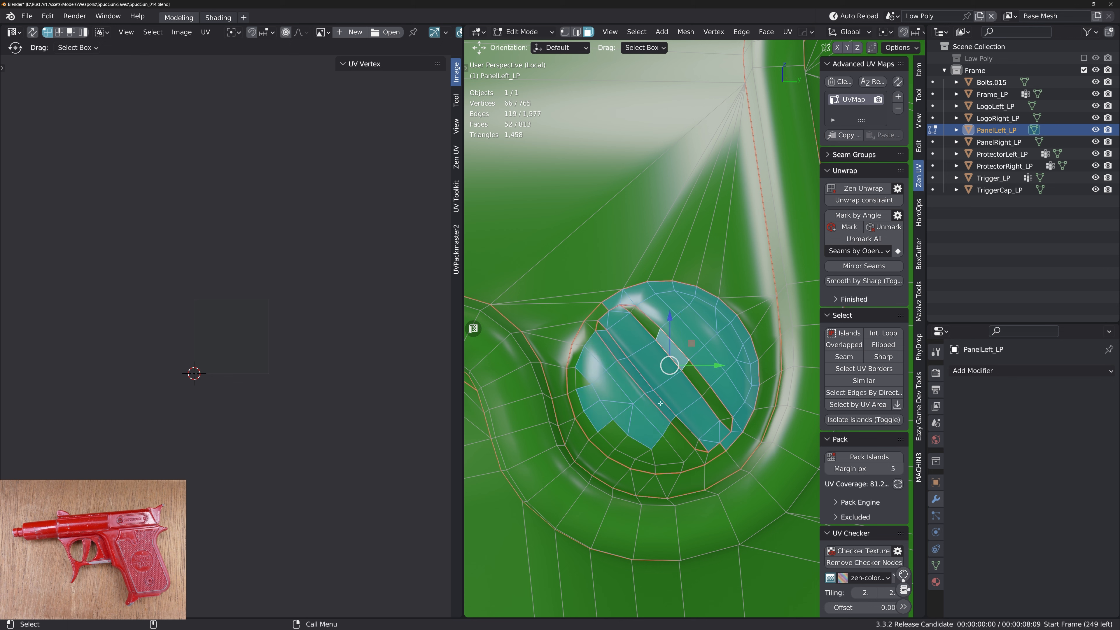
pyautogui.hotkey('ctrl', 'l')
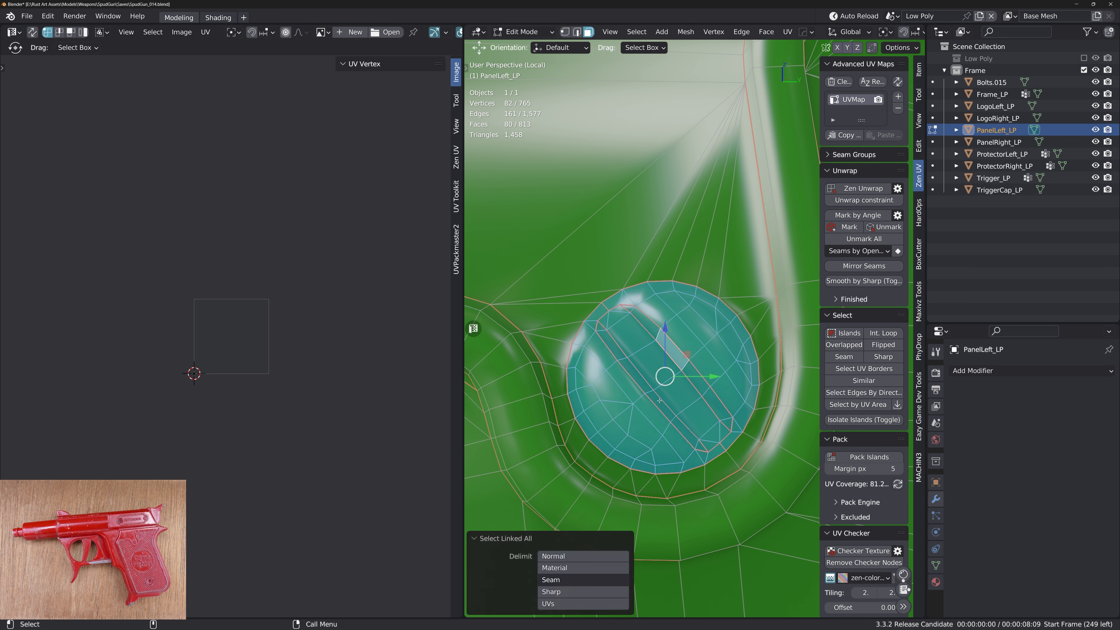
pyautogui.hotkey('ctrl', 'e')
pyautogui.hotkey('alt', '2')
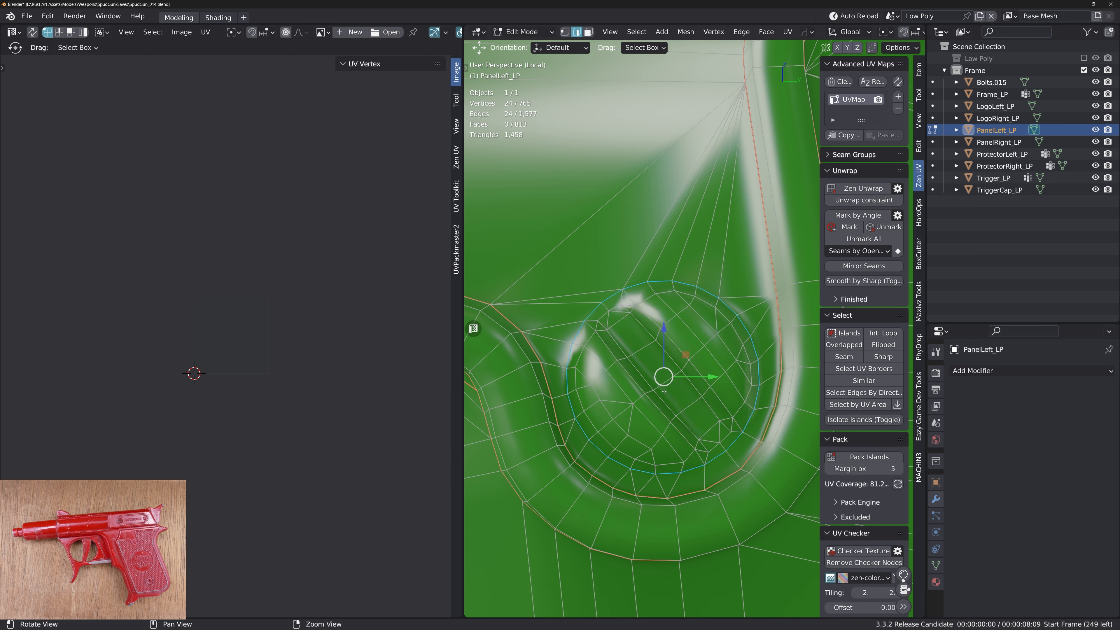
# Save the file and check the panel's shading around the upper screw in Object Mode
pyautogui.scroll(-5, 660, 390)
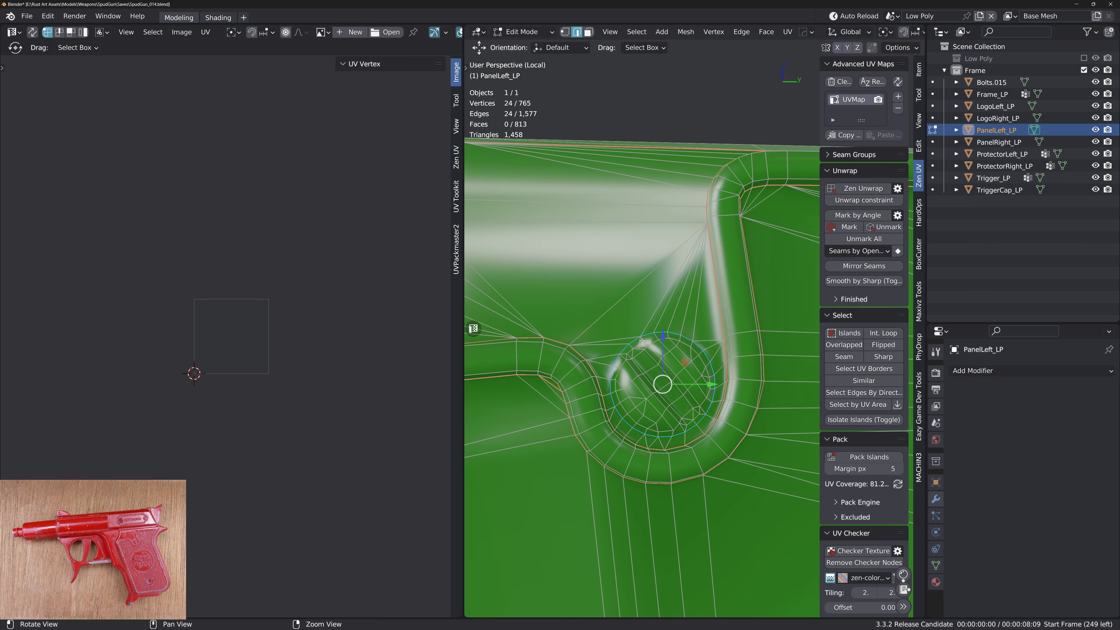
pyautogui.hotkey('ctrl', 's')
pyautogui.click(613, 280)
pyautogui.press('Tab')
pyautogui.keyDown('alt'); pyautogui.moveTo(713, 399); pyautogui.dragTo(698, 348, button='middle'); pyautogui.keyUp('alt')
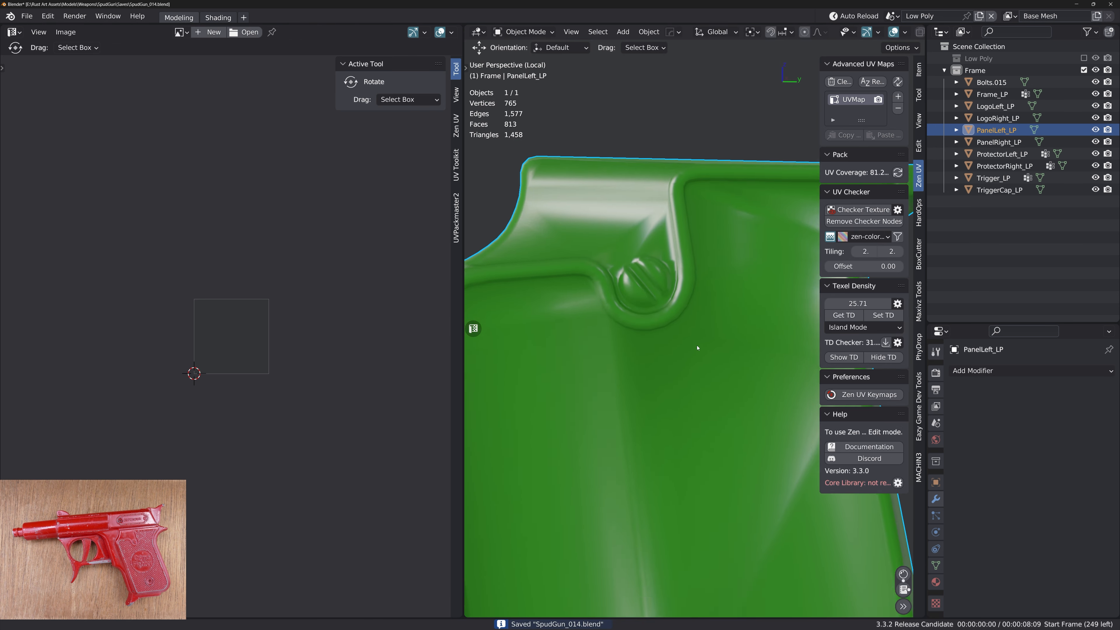
# Select all of the panel's faces in Edit Mode and unwrap them with the Angle Based method
pyautogui.scroll(-4, 698, 348)
pyautogui.moveTo(698, 353)
pyautogui.keyDown('alt'); pyautogui.mouseDown()
pyautogui.moveTo(693, 391)
pyautogui.moveTo(701, 366)
pyautogui.mouseUp(); pyautogui.keyUp('alt')
pyautogui.press('Tab')
pyautogui.press('3')
pyautogui.press('a')
pyautogui.moveTo(702, 366); pyautogui.dragTo(687, 370, button='middle')
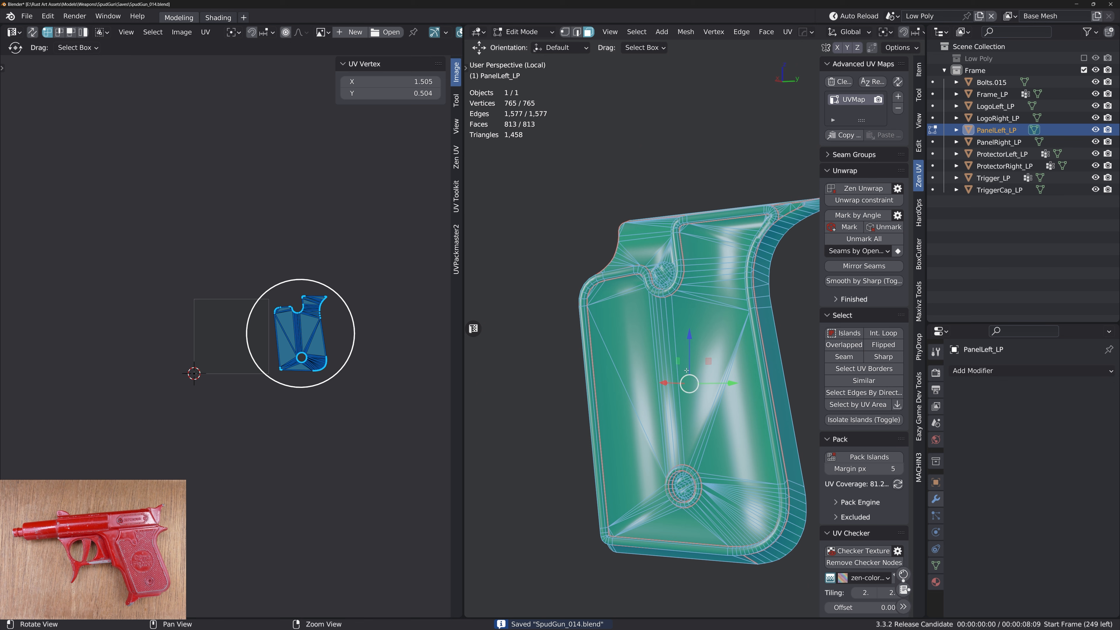
pyautogui.press('u')
pyautogui.click(688, 379)
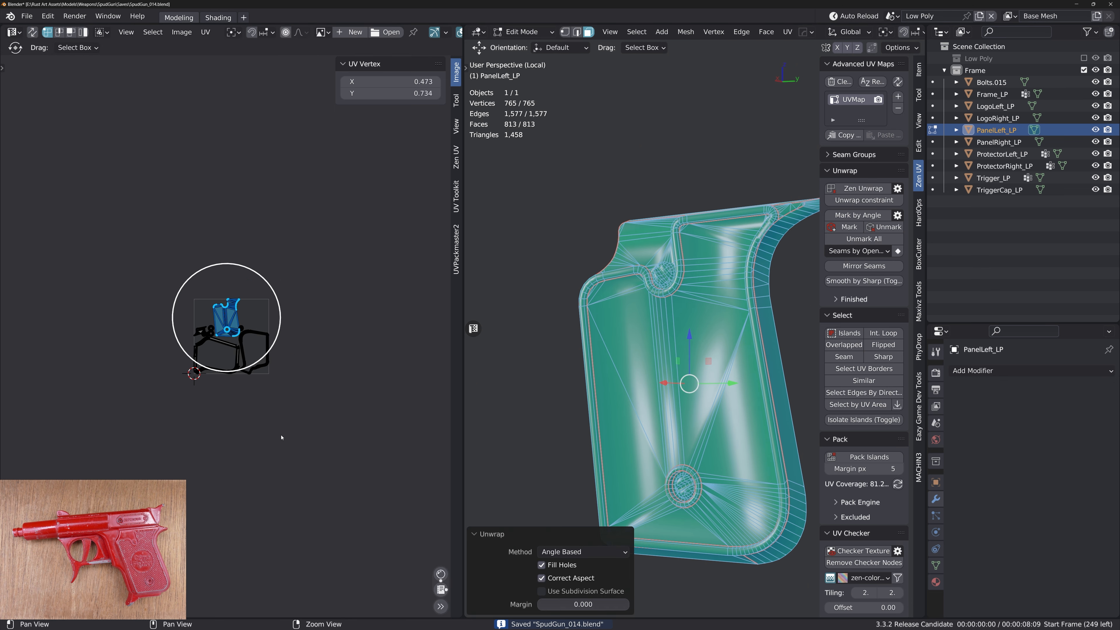
# Examine the side wall's strip island in the unwrapped UV layout
pyautogui.scroll(3, 297, 511)
pyautogui.scroll(5, 298, 511)
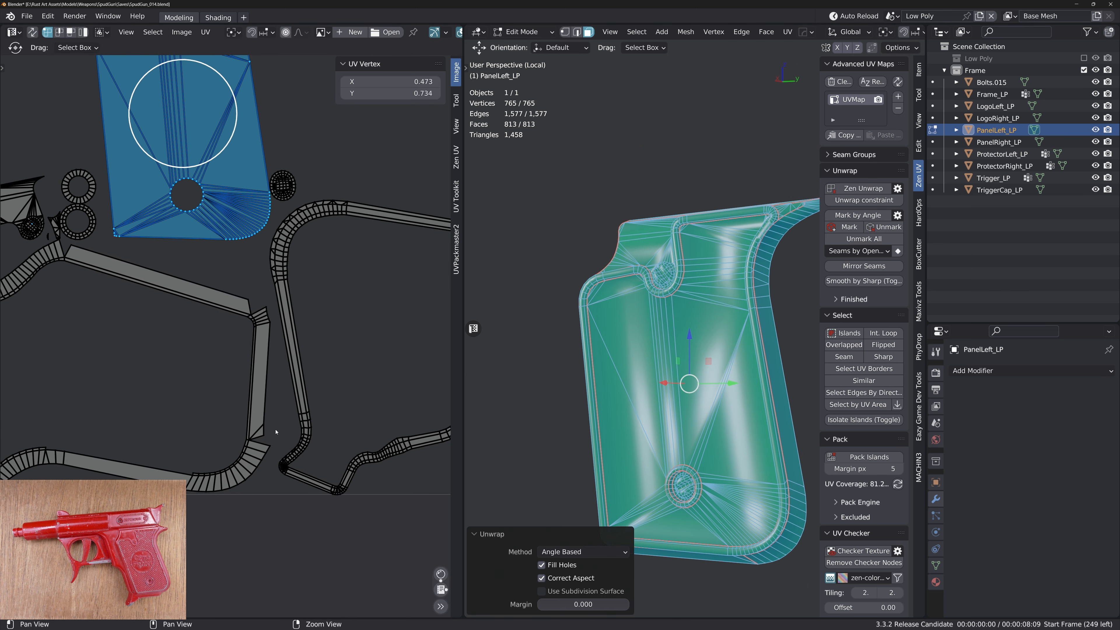
pyautogui.click(265, 434)
pyautogui.press('l')
pyautogui.press('g')
pyautogui.rightClick(249, 434)
# Remove the edge loop running along the back of the panel's side wall with Smart Delete
pyautogui.moveTo(677, 547); pyautogui.dragTo(643, 369, button='middle')
pyautogui.scroll(3, 688, 365)
pyautogui.press('2')
pyautogui.keyDown('alt'); pyautogui.click(643, 369); pyautogui.keyUp('alt')
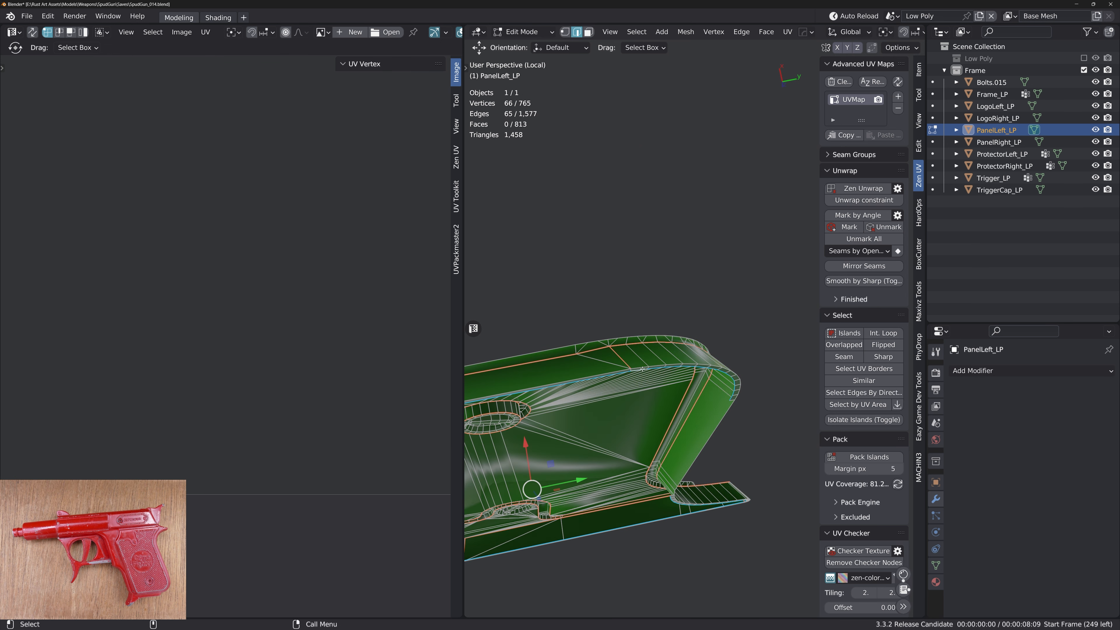
pyautogui.press('1')
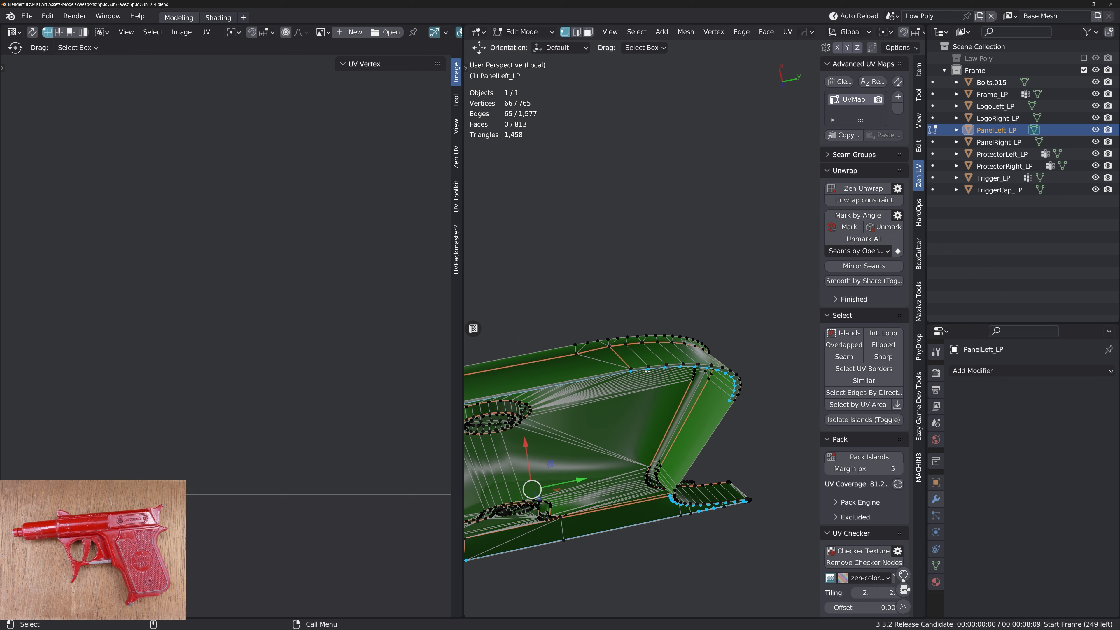
pyautogui.hotkey('ctrl', 'x')
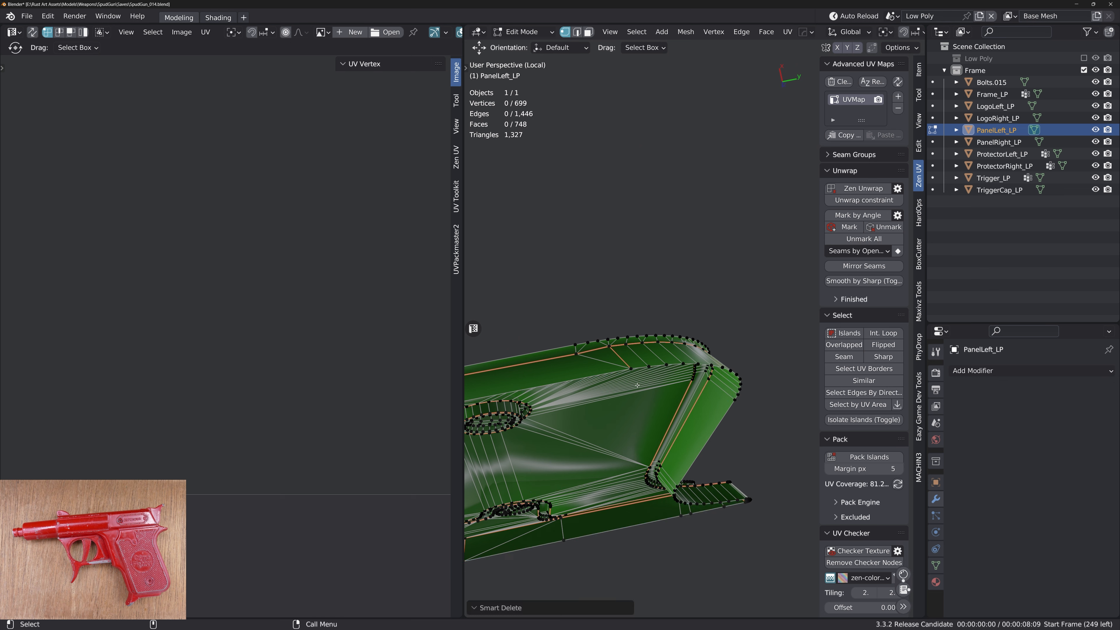
# Unwrap all of the panel's faces again with the Angle Based method and check the new UV islands
pyautogui.moveTo(638, 385); pyautogui.dragTo(707, 438, button='middle')
pyautogui.press('3')
pyautogui.press('a')
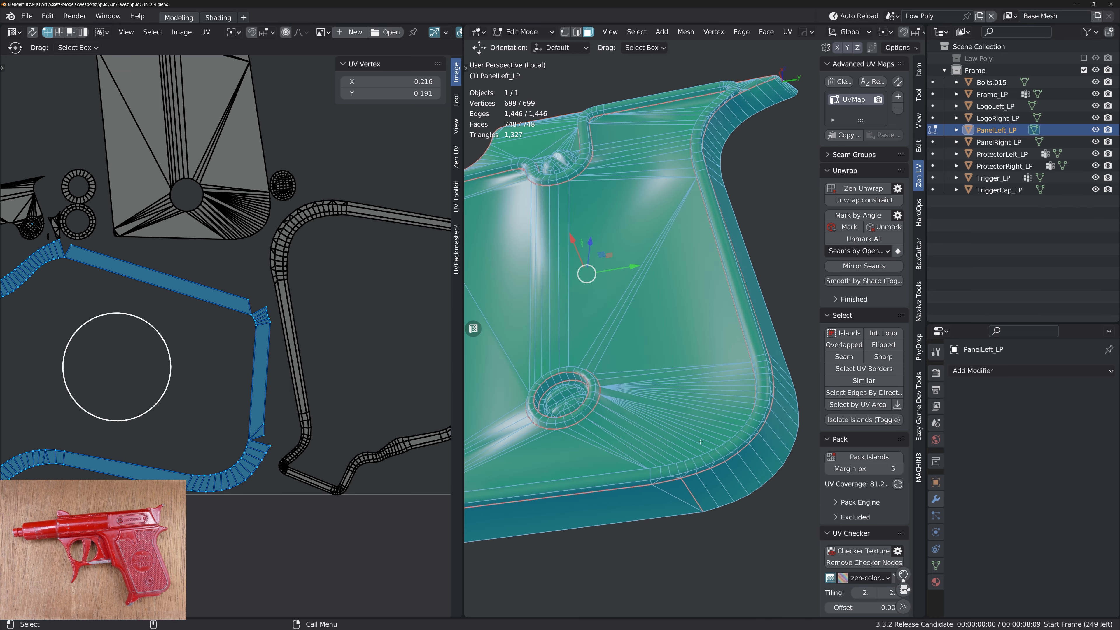
pyautogui.press('u')
pyautogui.click(700, 442)
pyautogui.scroll(-2, 386, 309)
pyautogui.moveTo(386, 309); pyautogui.dragTo(372, 388, button='middle')
pyautogui.scroll(1, 269, 381)
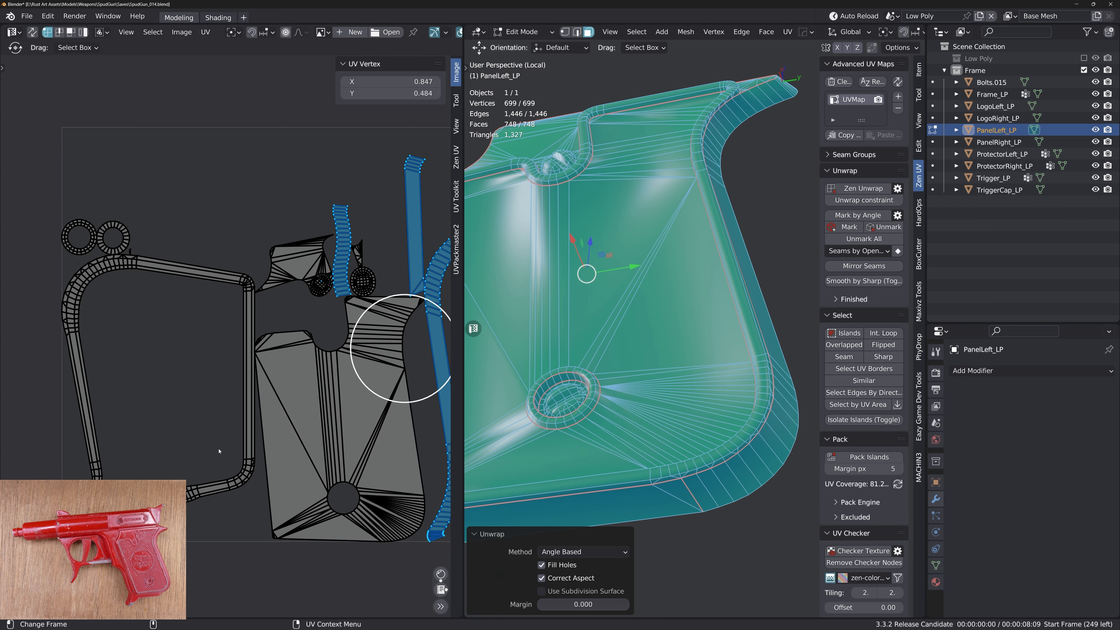
# Select the bevelled rim strip up to its seams and apply Project from View in the right orthographic view
pyautogui.keyDown('alt'); pyautogui.moveTo(587, 194); pyautogui.dragTo(615, 238); pyautogui.keyUp('alt')
pyautogui.keyDown('alt'); pyautogui.moveTo(615, 221); pyautogui.dragTo(640, 305, button='middle'); pyautogui.keyUp('alt')
pyautogui.keyDown('alt'); pyautogui.moveTo(639, 305); pyautogui.dragTo(613, 291, button='right'); pyautogui.keyUp('alt')
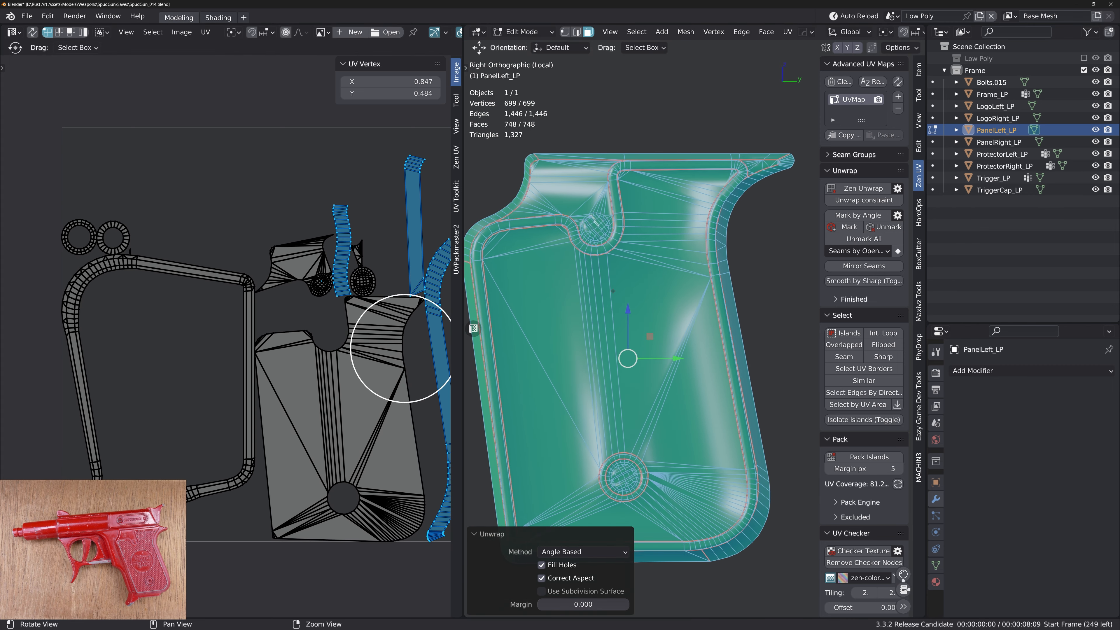
pyautogui.click(614, 198)
pyautogui.hotkey('ctrl', 'l')
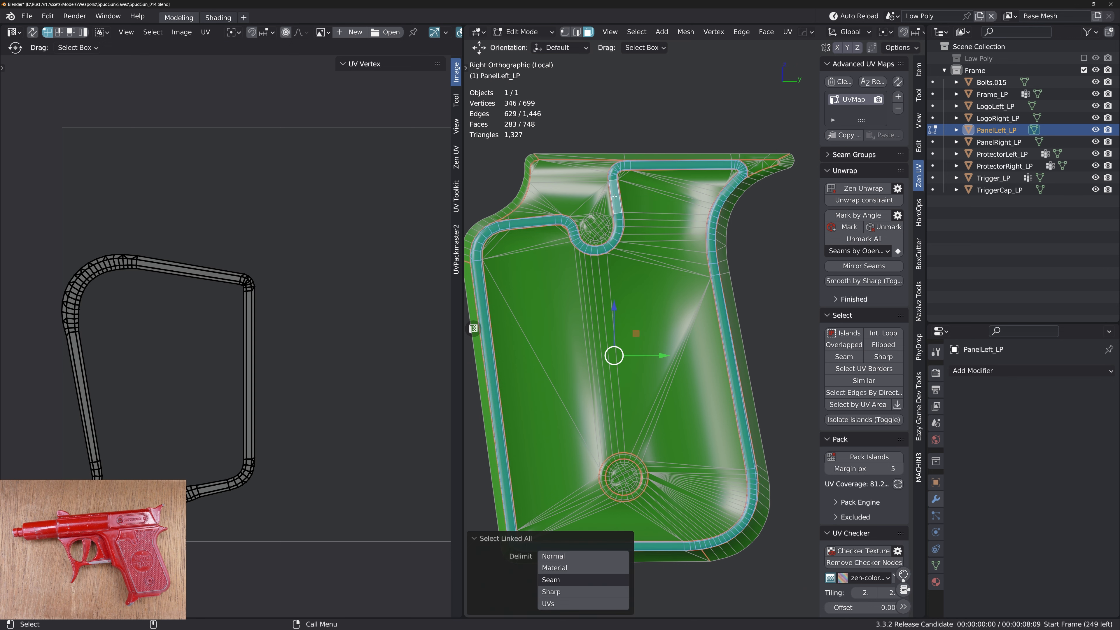
pyautogui.press('q')
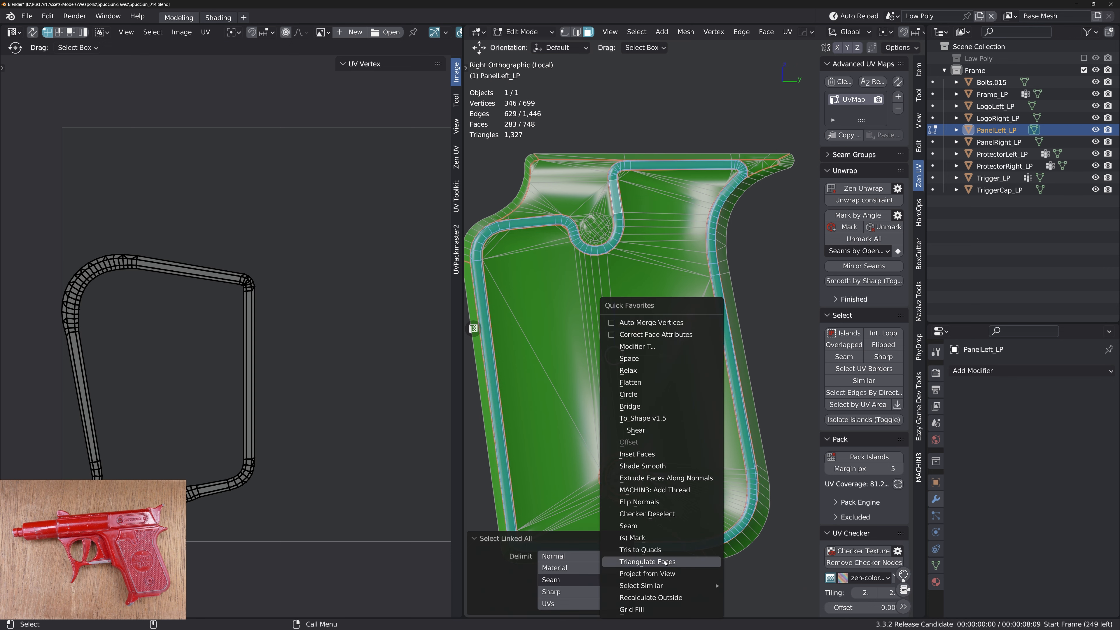
pyautogui.click(659, 572)
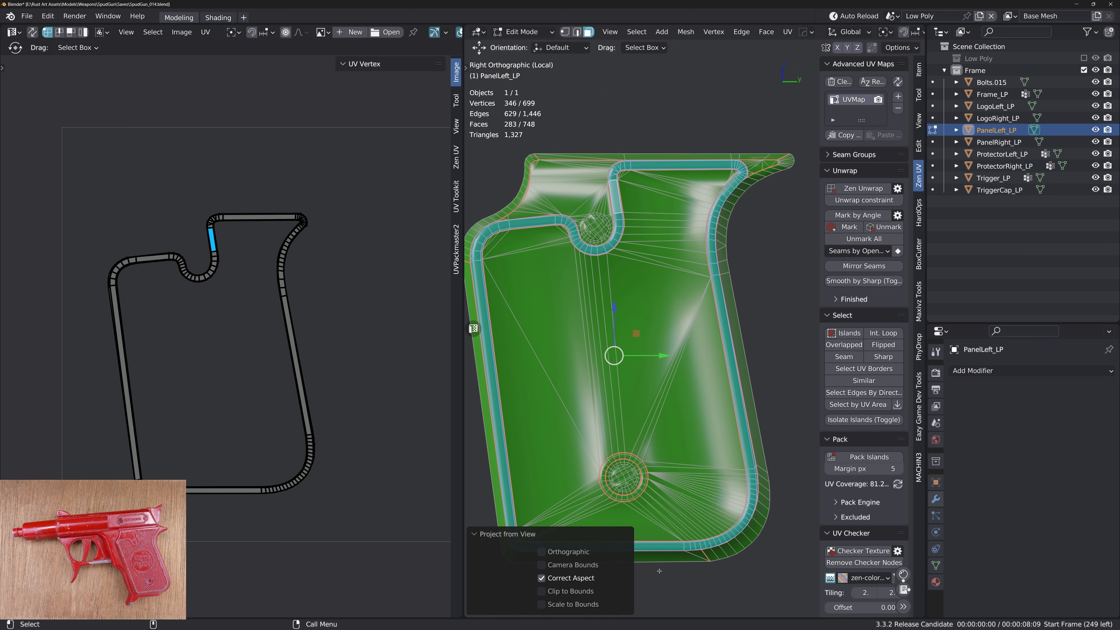
# Try to apply Relax (beta) to the whole rim strip's UV island
pyautogui.scroll(3, 322, 321)
pyautogui.press('a')
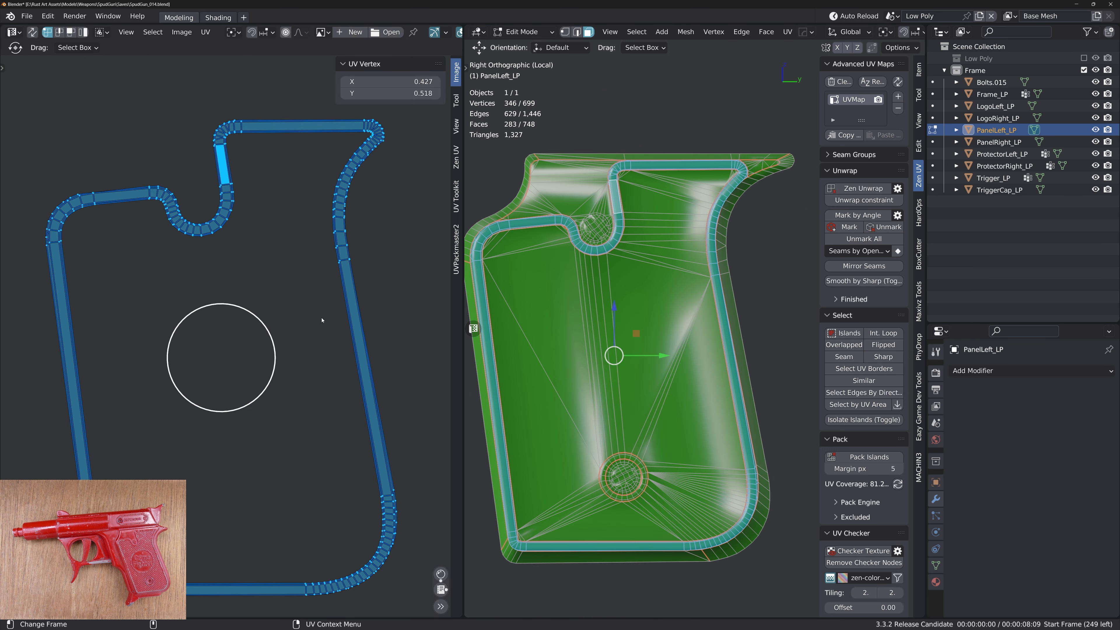
pyautogui.rightClick(322, 320)
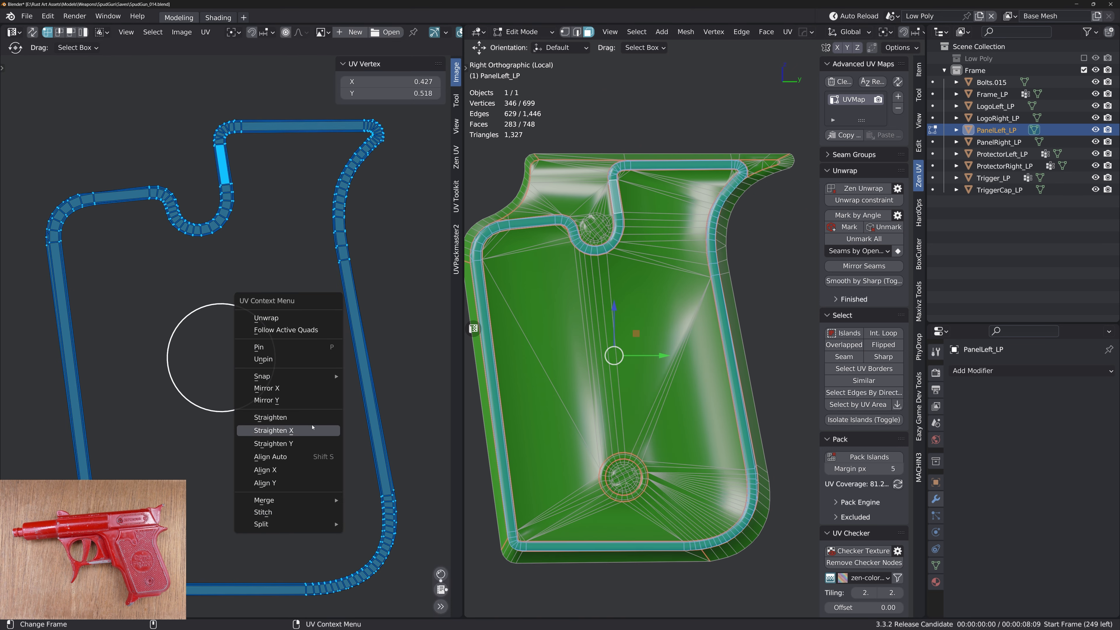
pyautogui.rightClick(395, 370)
pyautogui.press('q')
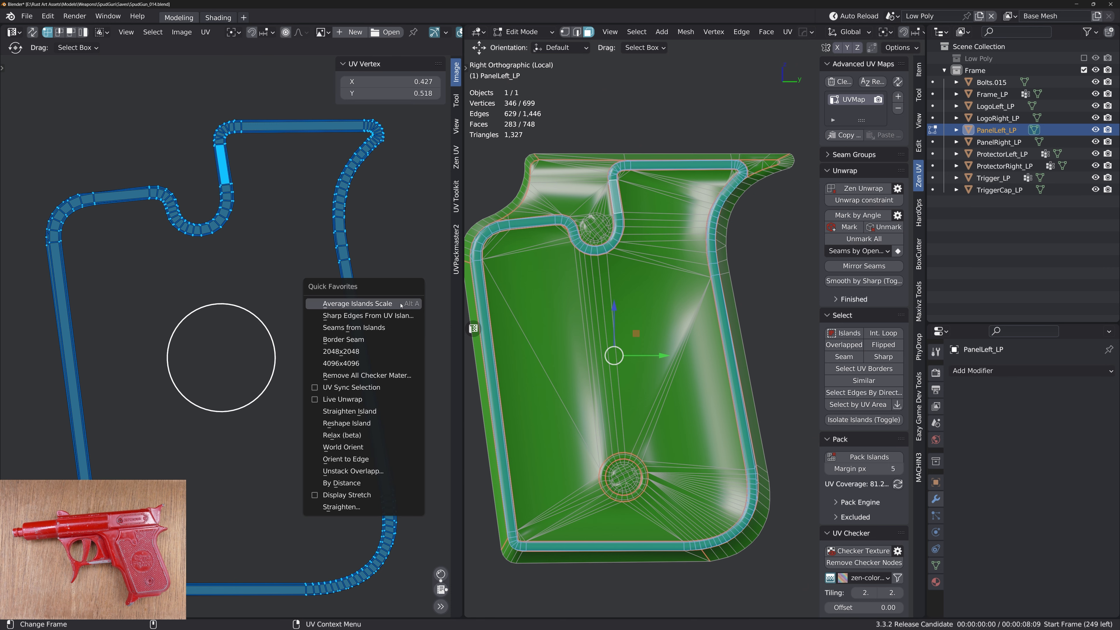
pyautogui.click(369, 437)
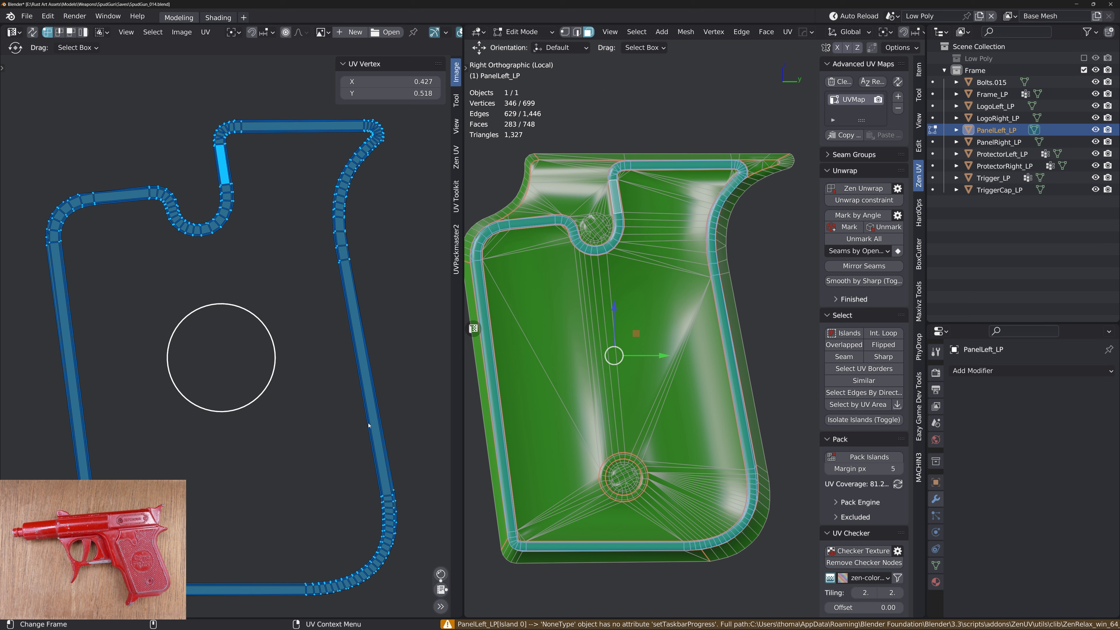
# Scale the outer border loop of the rim's UV island slightly outward to widen the strip
pyautogui.hotkey('alt', 'a')
pyautogui.keyDown('alt'); pyautogui.click(375, 375); pyautogui.keyUp('alt')
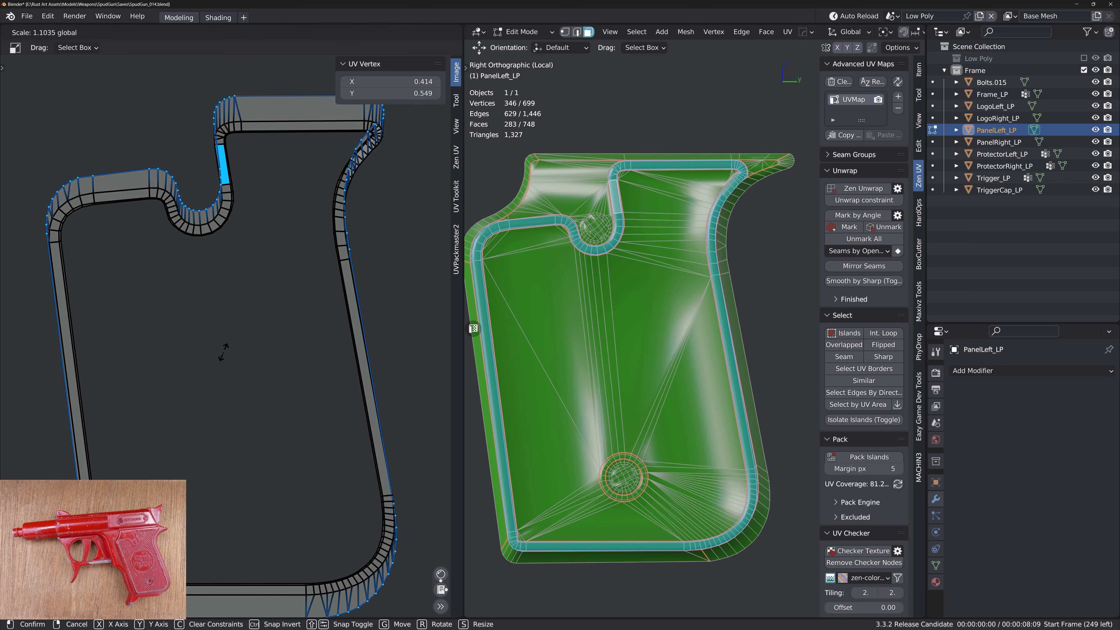
pyautogui.moveTo(262, 323); pyautogui.dragTo(258, 318)
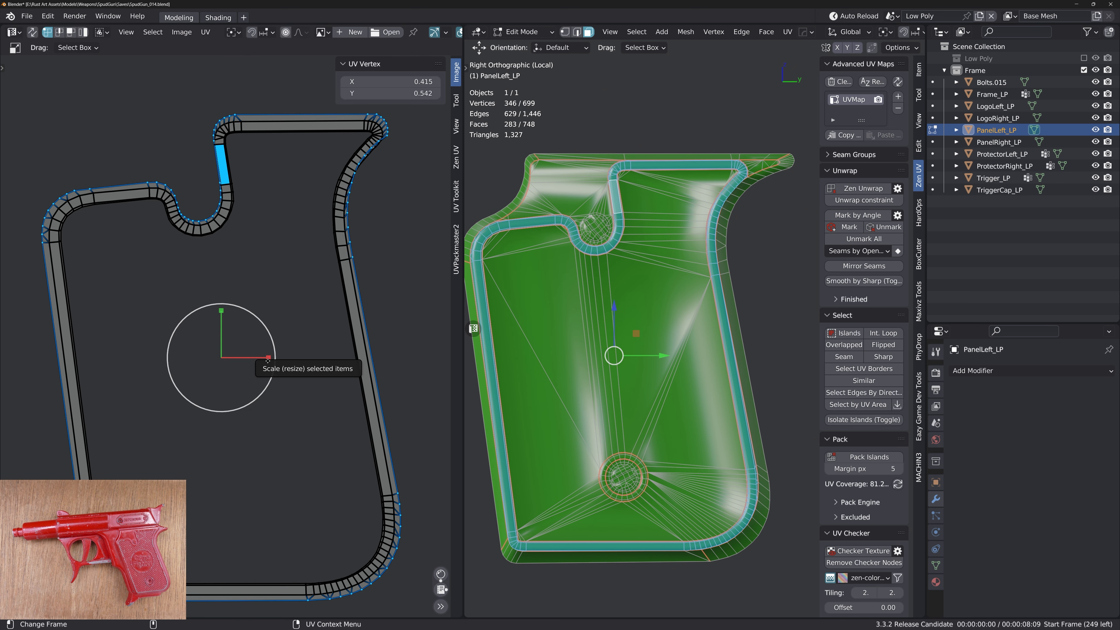
pyautogui.keyDown('alt'); pyautogui.moveTo(225, 274); pyautogui.dragTo(347, 412, button='middle'); pyautogui.keyUp('alt')
pyautogui.keyDown('alt'); pyautogui.moveTo(348, 413); pyautogui.dragTo(369, 500, button='right'); pyautogui.keyUp('alt')
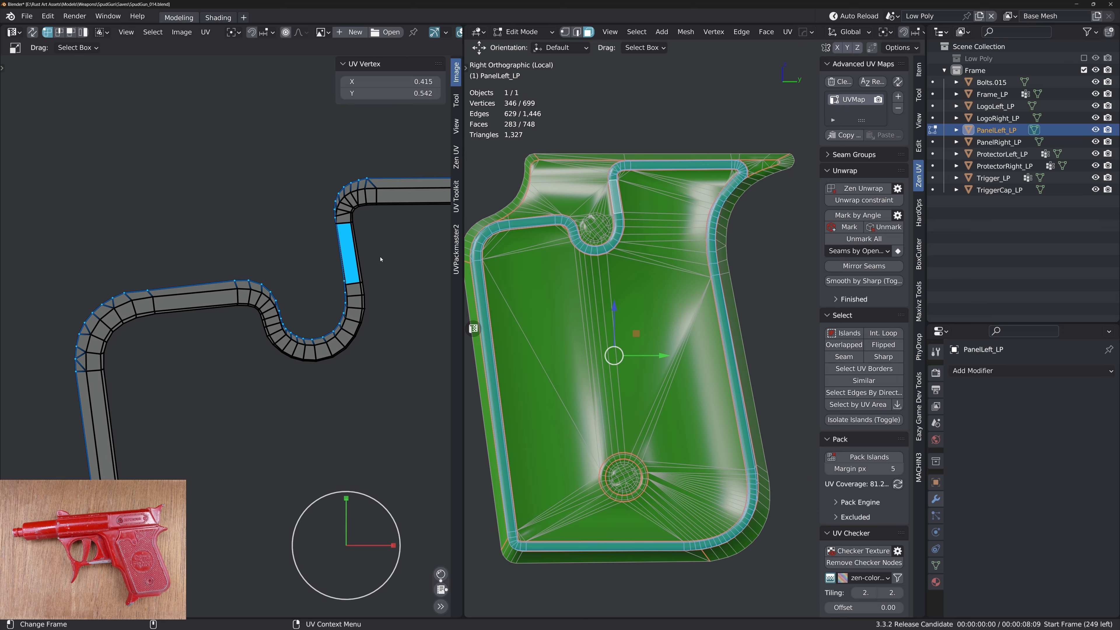
pyautogui.scroll(-5, 362, 268)
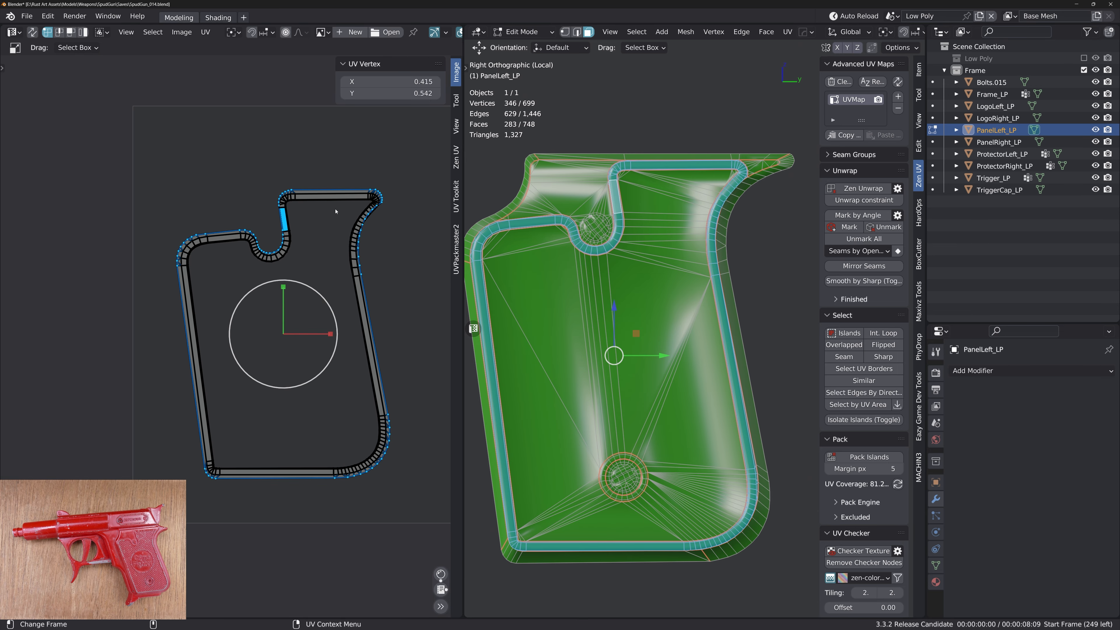
# Narrow the UV selection to the rim's outer border around the notch and nudge those vertices to even out the strip's width
pyautogui.keyDown('ctrl'); pyautogui.moveTo(327, 173); pyautogui.dragTo(427, 512); pyautogui.keyUp('ctrl')
pyautogui.keyDown('ctrl'); pyautogui.moveTo(352, 496); pyautogui.dragTo(164, 415); pyautogui.keyUp('ctrl')
pyautogui.keyDown('ctrl'); pyautogui.moveTo(140, 186); pyautogui.dragTo(182, 265); pyautogui.keyUp('ctrl')
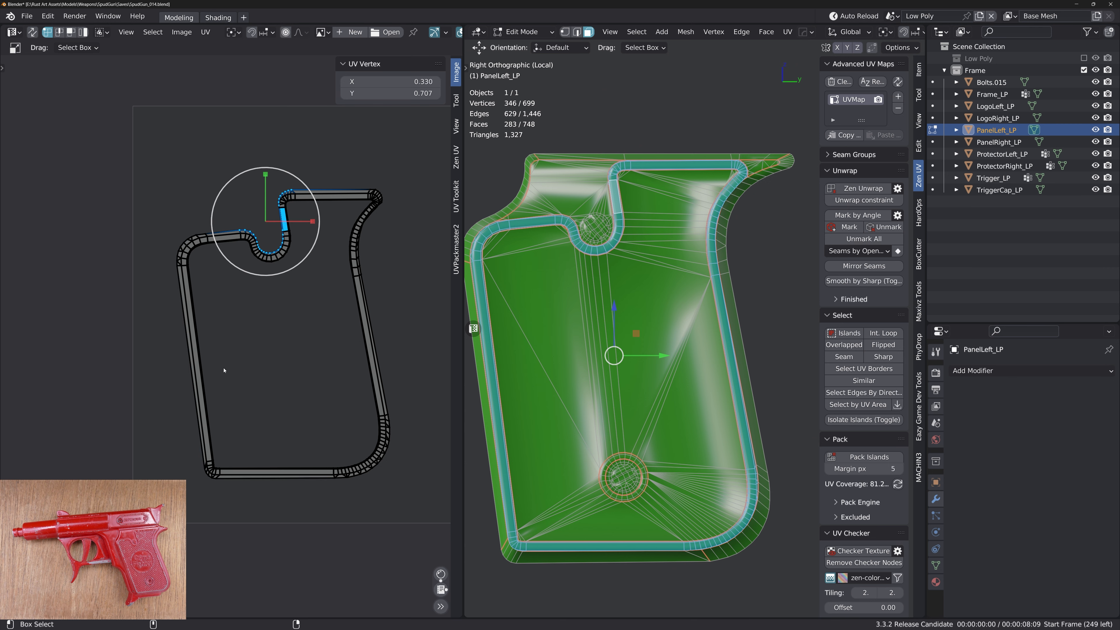
pyautogui.scroll(3, 225, 371)
pyautogui.moveTo(372, 283); pyautogui.dragTo(362, 283)
pyautogui.press('w')
pyautogui.scroll(3, 344, 285)
pyautogui.keyDown('ctrl'); pyautogui.moveTo(327, 153); pyautogui.dragTo(407, 388); pyautogui.keyUp('ctrl')
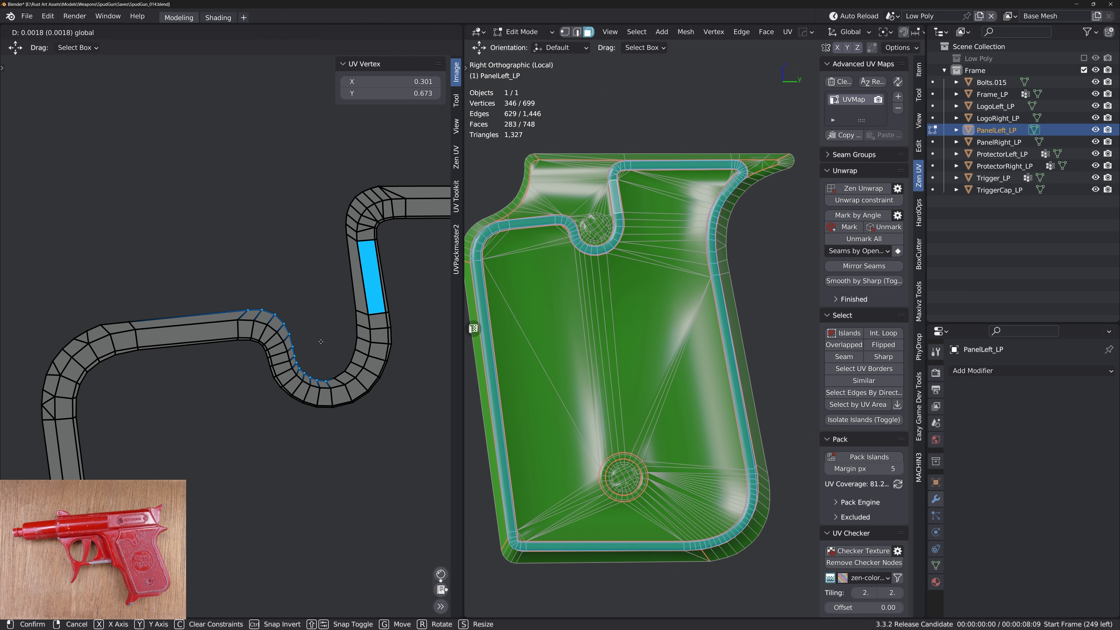
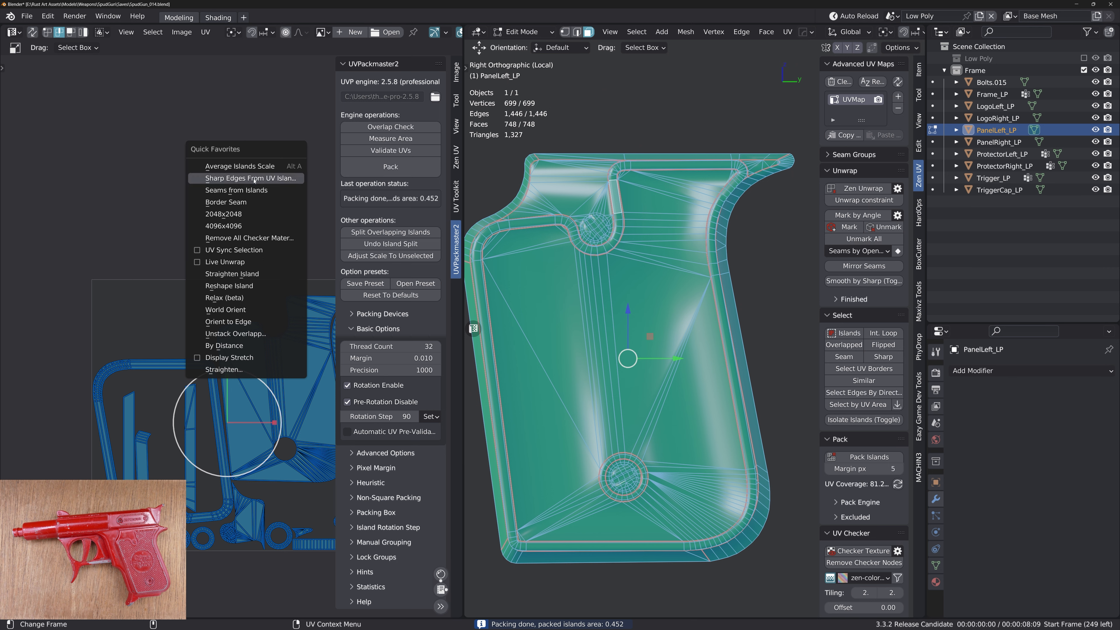
# Mark sharp edges from the UV islands and apply the 2048x2048 checker texture to the panel
pyautogui.click(254, 180)
pyautogui.press('q')
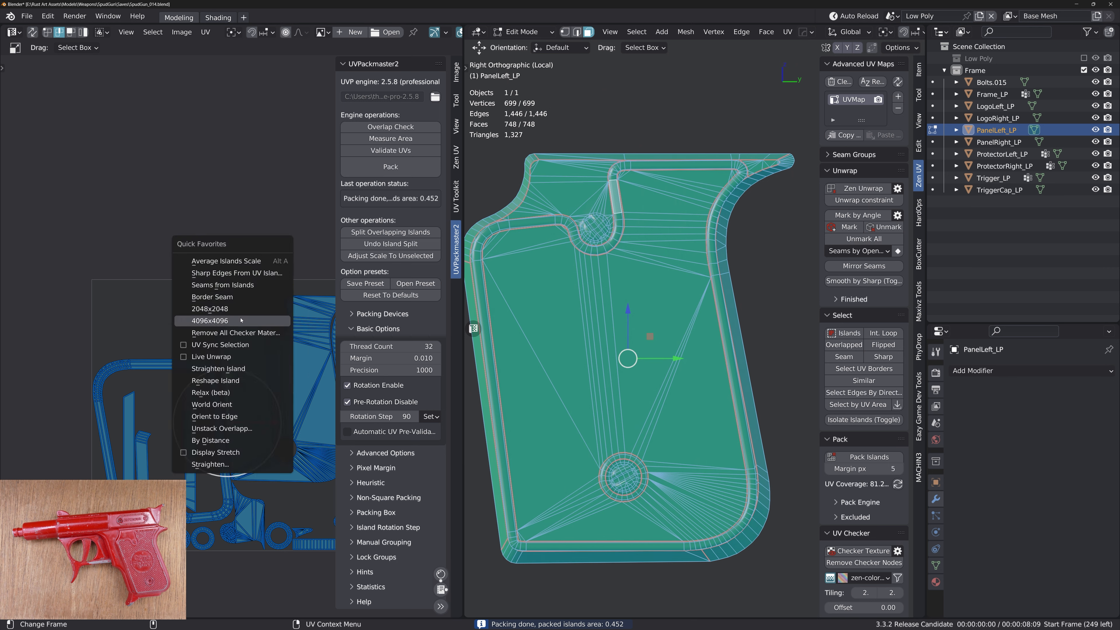
pyautogui.click(264, 341)
# Inspect the checker pattern on the panel, select the rim strip's linked flat faces and reduce the selection to boundary edges
pyautogui.moveTo(552, 361)
pyautogui.mouseDown(button='middle')
pyautogui.moveTo(575, 359)
pyautogui.moveTo(556, 365)
pyautogui.mouseUp(button='middle')
pyautogui.press('Tab')
pyautogui.scroll(2, 607, 295)
pyautogui.moveTo(607, 295); pyautogui.dragTo(782, 292, button='middle')
pyautogui.press('Tab')
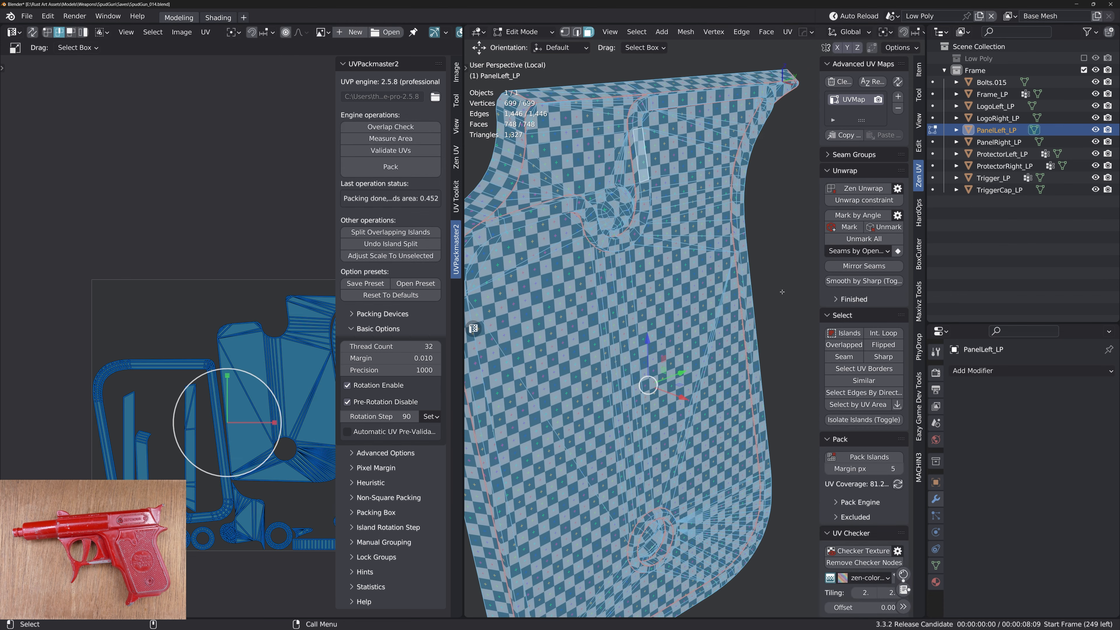
pyautogui.moveTo(674, 200); pyautogui.dragTo(628, 171, button='middle')
pyautogui.click(630, 159)
pyautogui.hotkey('shift', 'f')
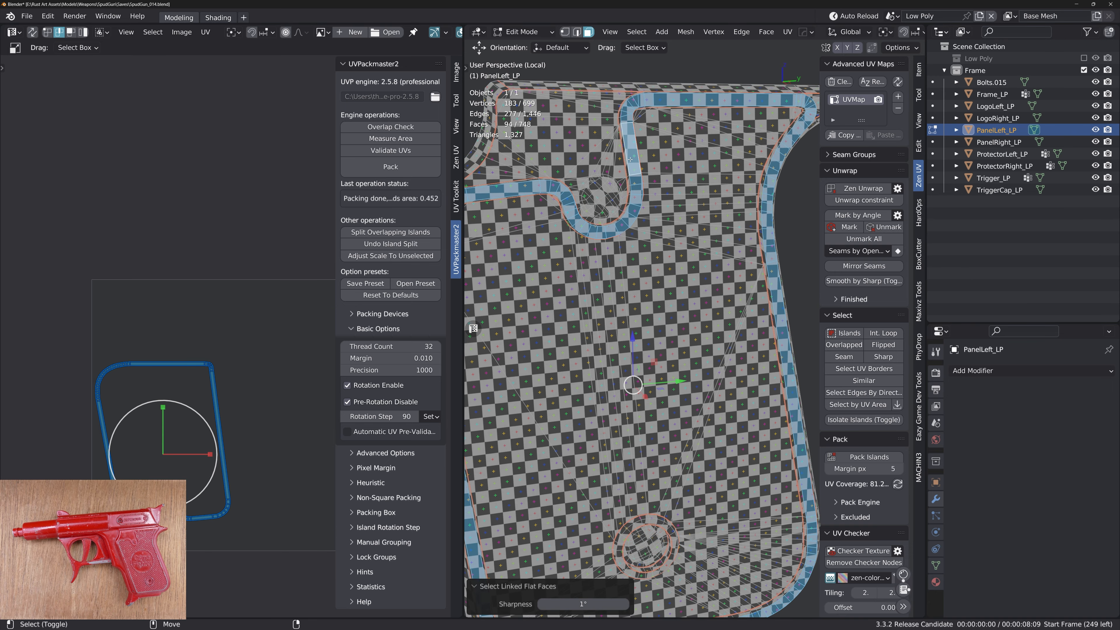
pyautogui.hotkey('alt', '2')
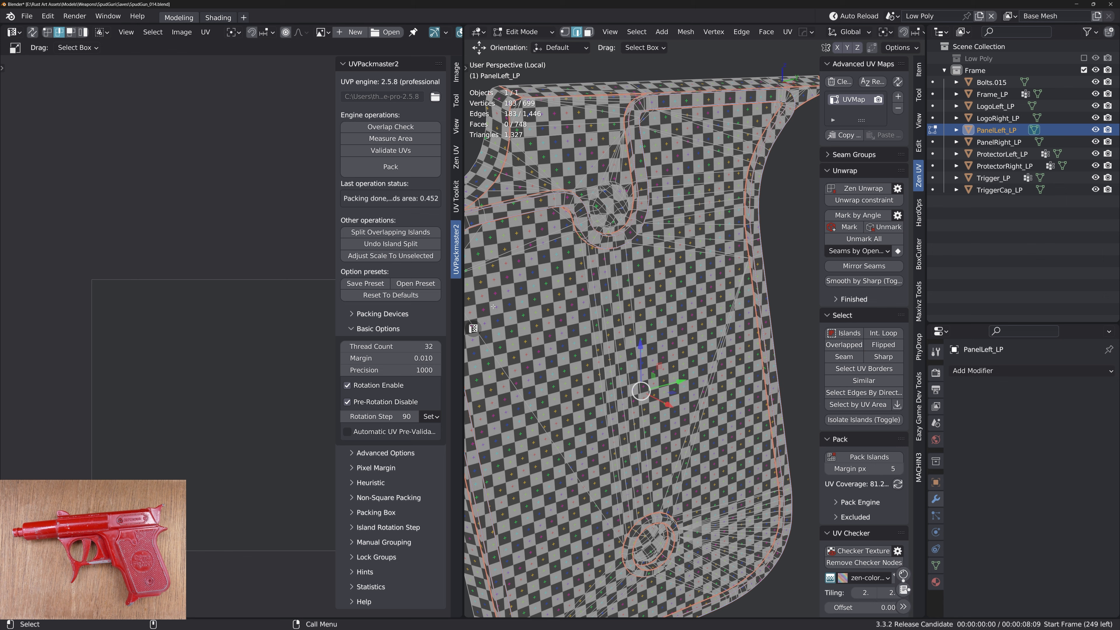
# Maximize the 3D viewport and pick two edges across the rim's upper run, just beside the notch, to examine the strip
pyautogui.hotkey('ctrl', 'space')
pyautogui.moveTo(463, 319); pyautogui.dragTo(403, 339, button='middle')
pyautogui.keyDown('shift'); pyautogui.moveTo(403, 339); pyautogui.dragTo(459, 443, button='middle'); pyautogui.keyUp('shift')
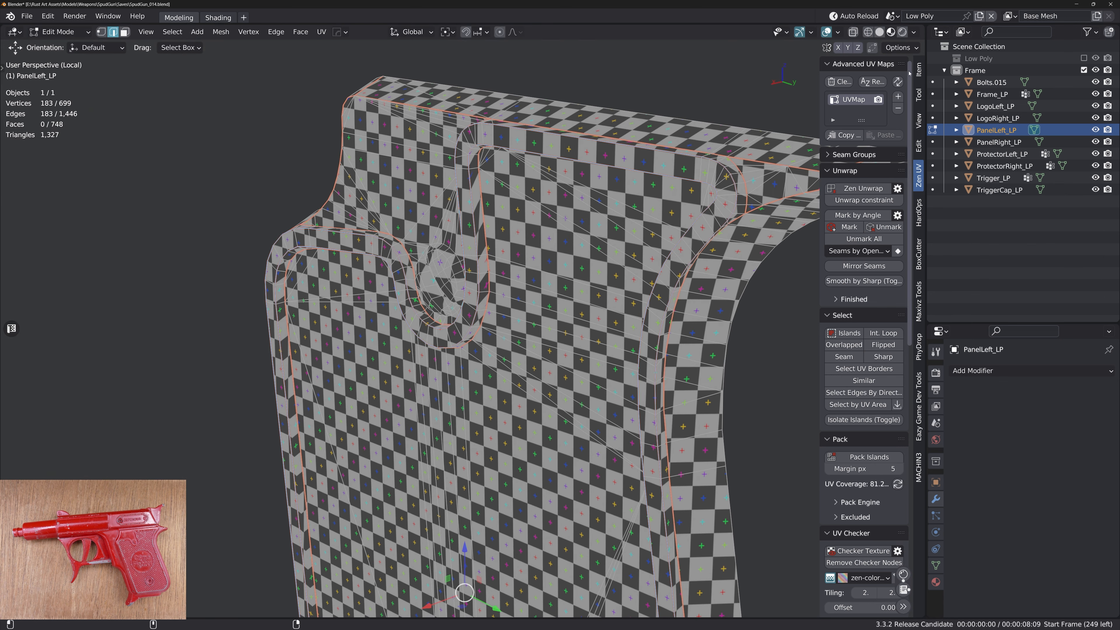
pyautogui.click(919, 70)
pyautogui.keyDown('shift'); pyautogui.moveTo(611, 337); pyautogui.dragTo(548, 242, button='middle'); pyautogui.keyUp('shift')
pyautogui.press('Tab')
pyautogui.press('Tab')
pyautogui.click(498, 196)
pyautogui.keyDown('shift'); pyautogui.click(515, 200); pyautogui.keyUp('shift')
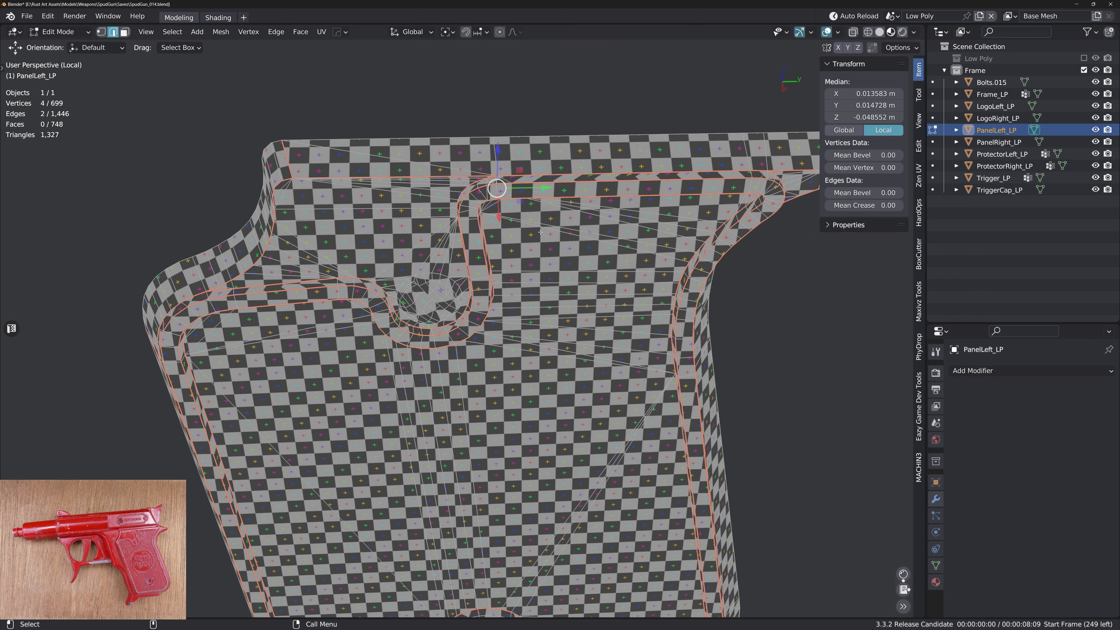
# Examine the checker pattern along the rim by picking cross edges at the rear upper corner, both lower corners and the front shoulder
pyautogui.moveTo(533, 266); pyautogui.dragTo(628, 237, button='middle')
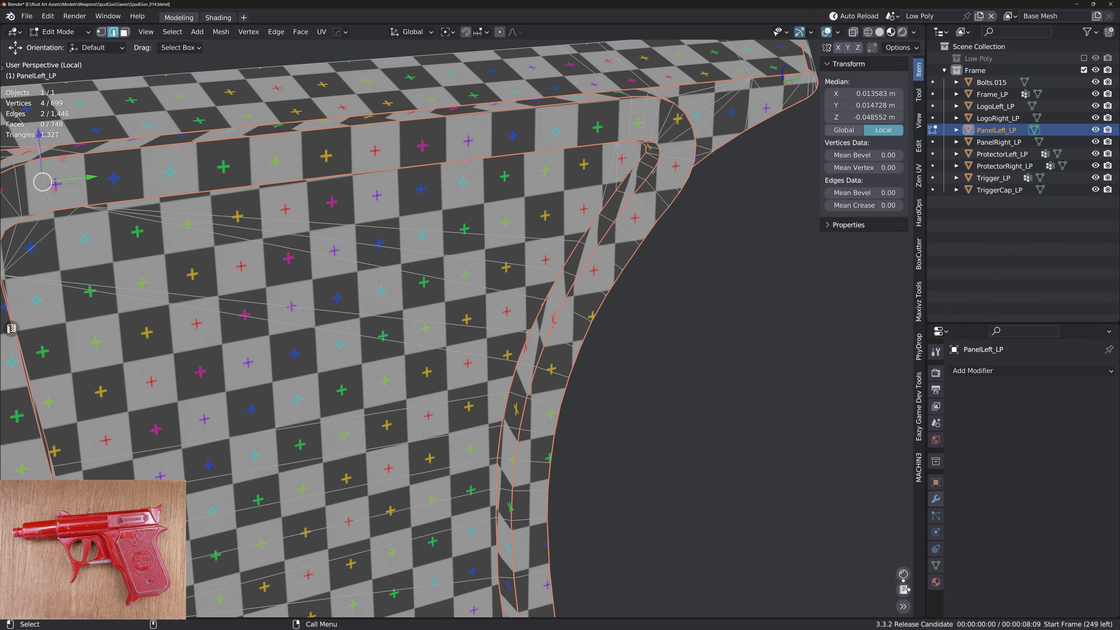
pyautogui.moveTo(653, 171); pyautogui.dragTo(658, 187, button='middle')
pyautogui.click(680, 265)
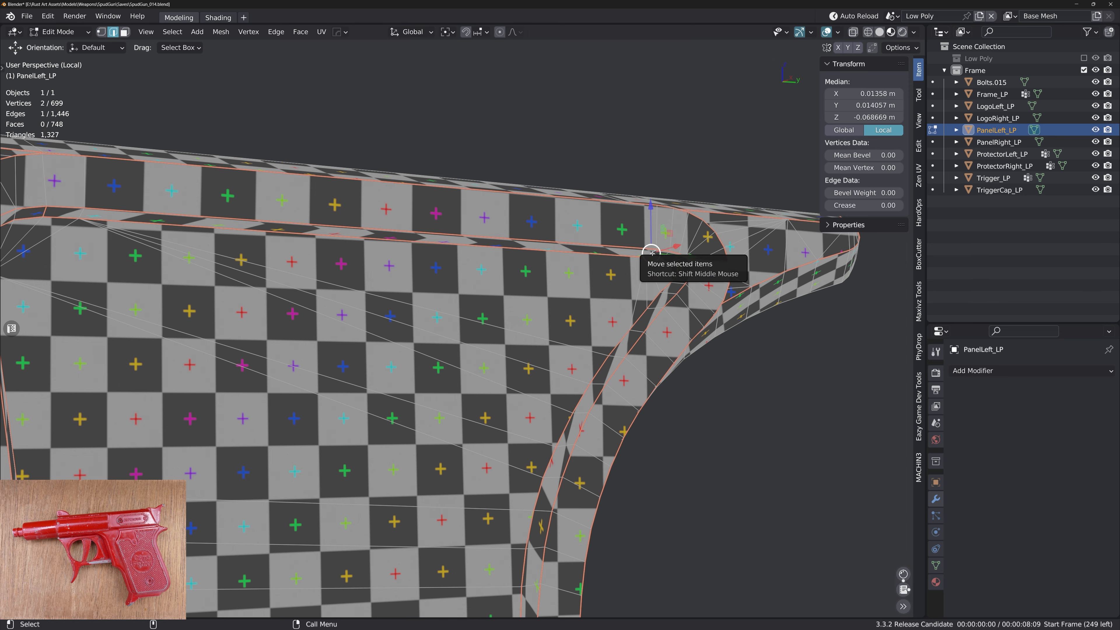
pyautogui.scroll(-6, 652, 252)
pyautogui.moveTo(620, 418); pyautogui.dragTo(632, 252, button='middle')
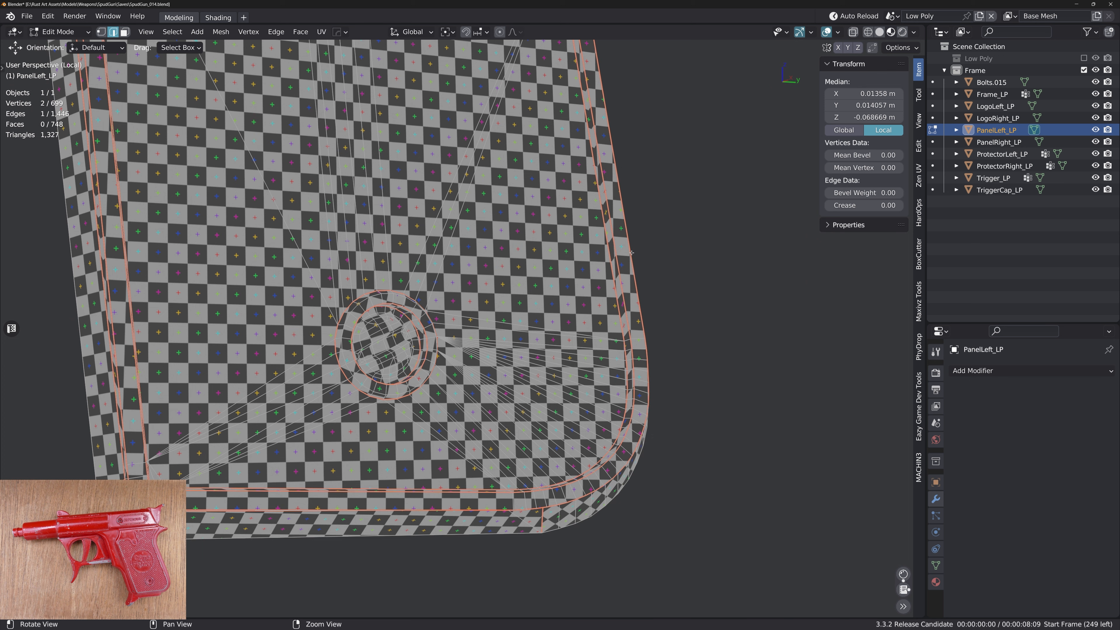
pyautogui.moveTo(626, 352); pyautogui.dragTo(281, 417, button='middle')
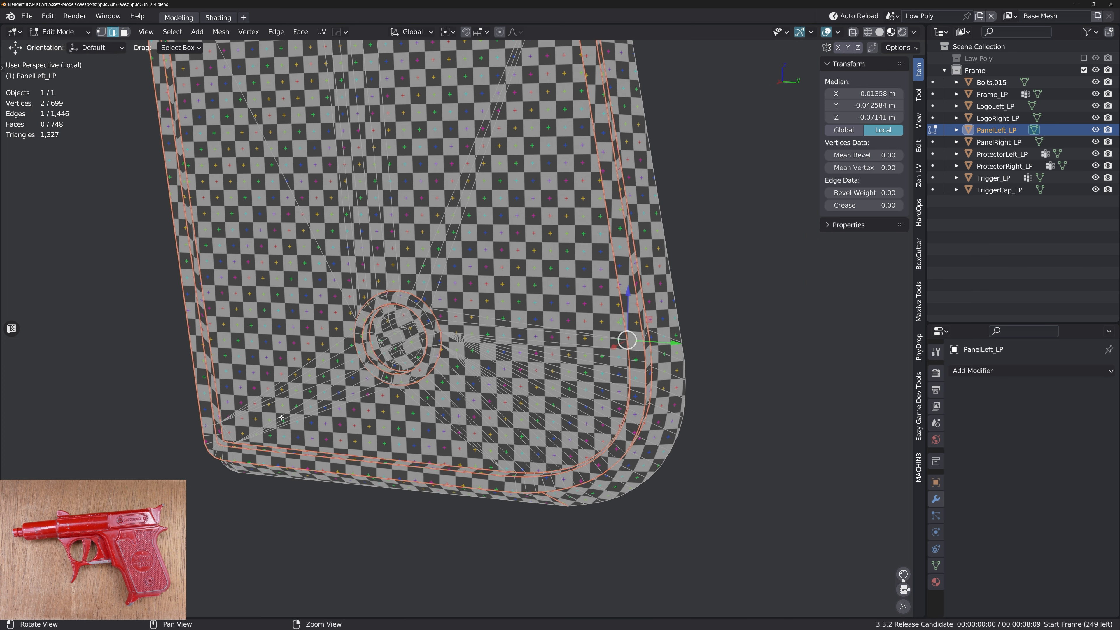
pyautogui.keyDown('shift'); pyautogui.click(237, 418); pyautogui.keyUp('shift')
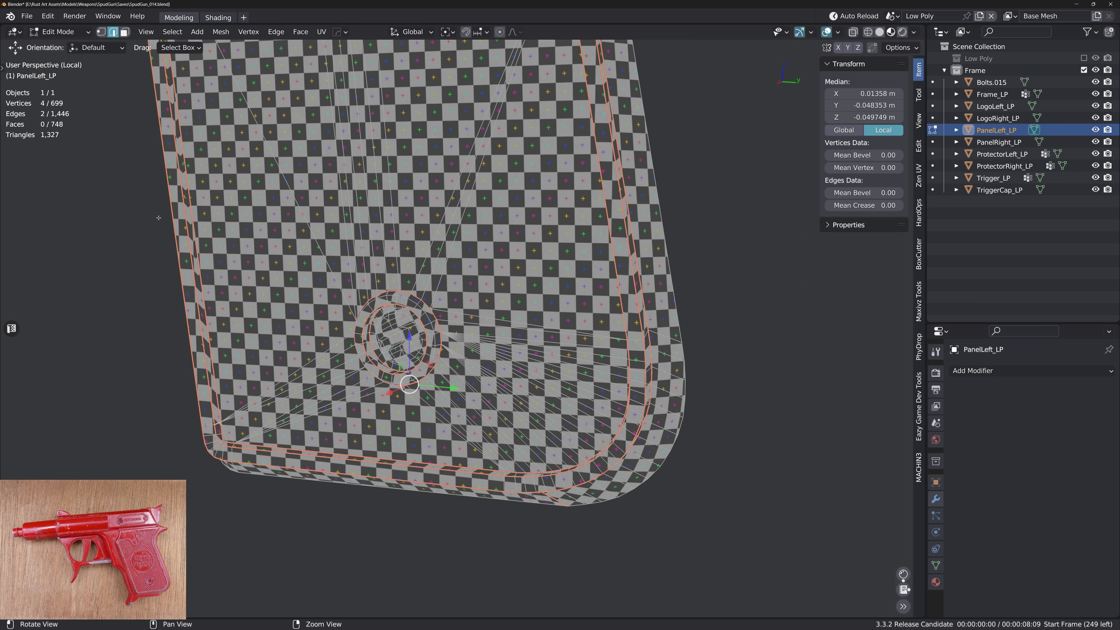
pyautogui.moveTo(158, 217); pyautogui.dragTo(319, 256, button='middle')
pyautogui.click(308, 201)
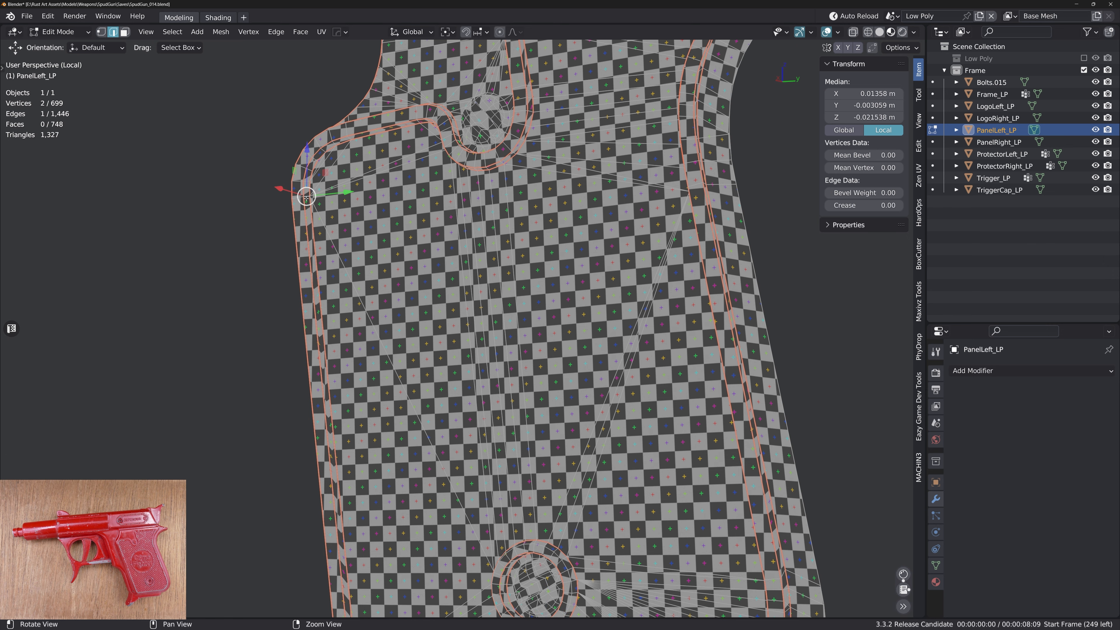
pyautogui.moveTo(308, 201); pyautogui.dragTo(405, 169, button='middle')
pyautogui.keyDown('shift'); pyautogui.click(435, 146); pyautogui.keyUp('shift')
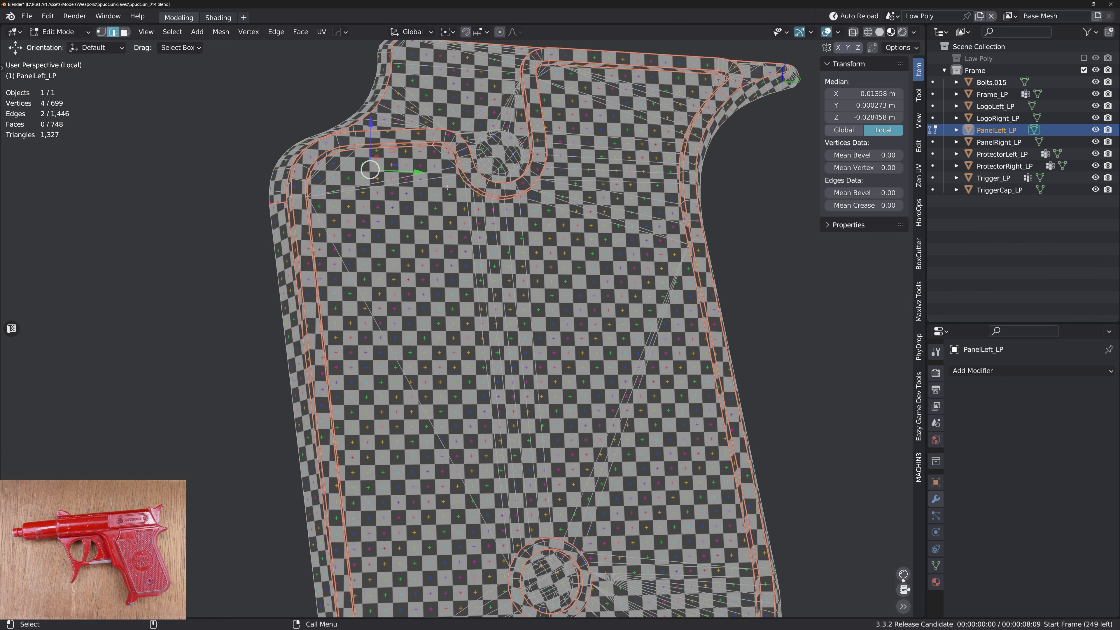
# Pick edges across the rim at the notch's start, the rear upper corner and the rounded lower corner to compare its segments
pyautogui.moveTo(503, 172); pyautogui.dragTo(440, 262, button='middle')
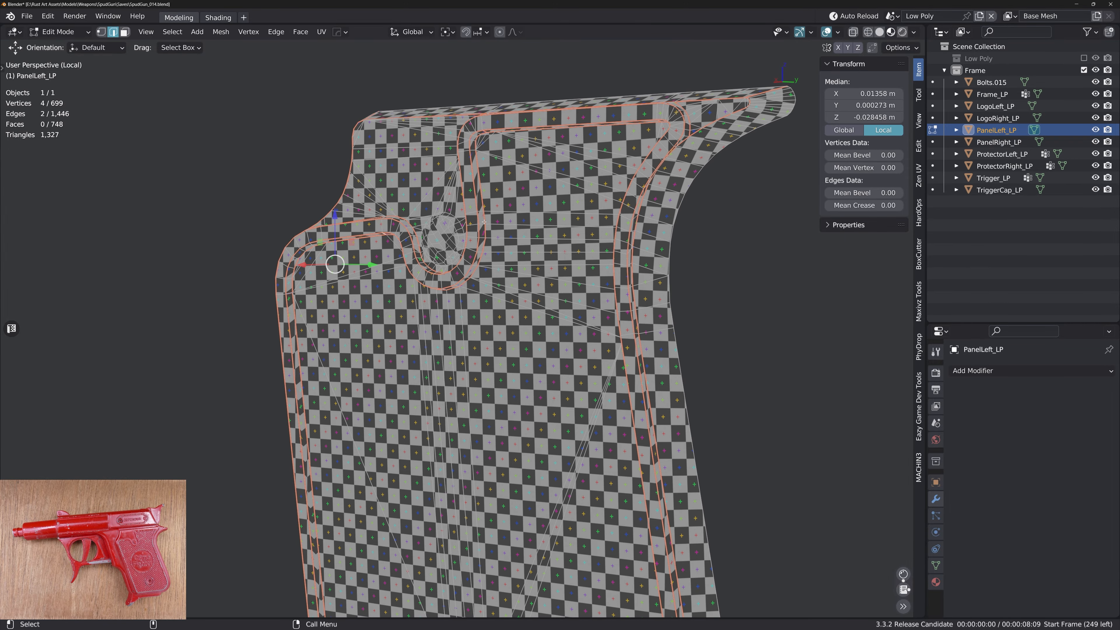
pyautogui.moveTo(484, 222); pyautogui.dragTo(428, 218, button='middle')
pyautogui.scroll(3, 429, 217)
pyautogui.click(394, 209)
pyautogui.moveTo(544, 209)
pyautogui.keyDown('shift'); pyautogui.mouseDown(button='middle')
pyautogui.moveTo(521, 245)
pyautogui.moveTo(538, 204)
pyautogui.mouseUp(button='middle'); pyautogui.keyUp('shift')
pyautogui.moveTo(571, 159); pyautogui.dragTo(556, 224, button='middle')
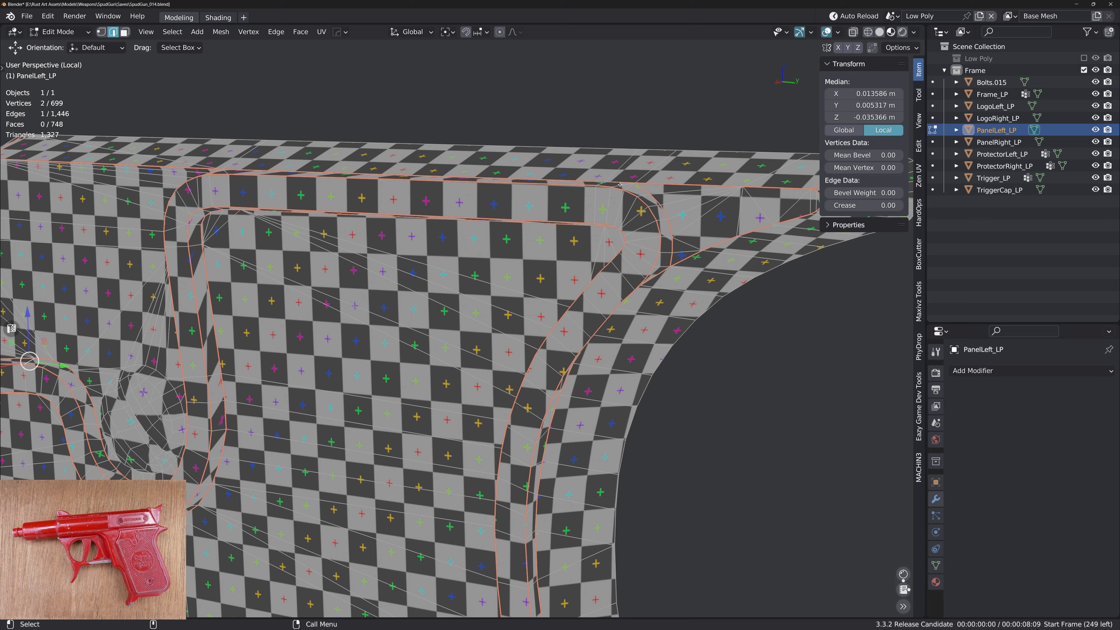
pyautogui.keyDown('shift'); pyautogui.click(603, 184); pyautogui.keyUp('shift')
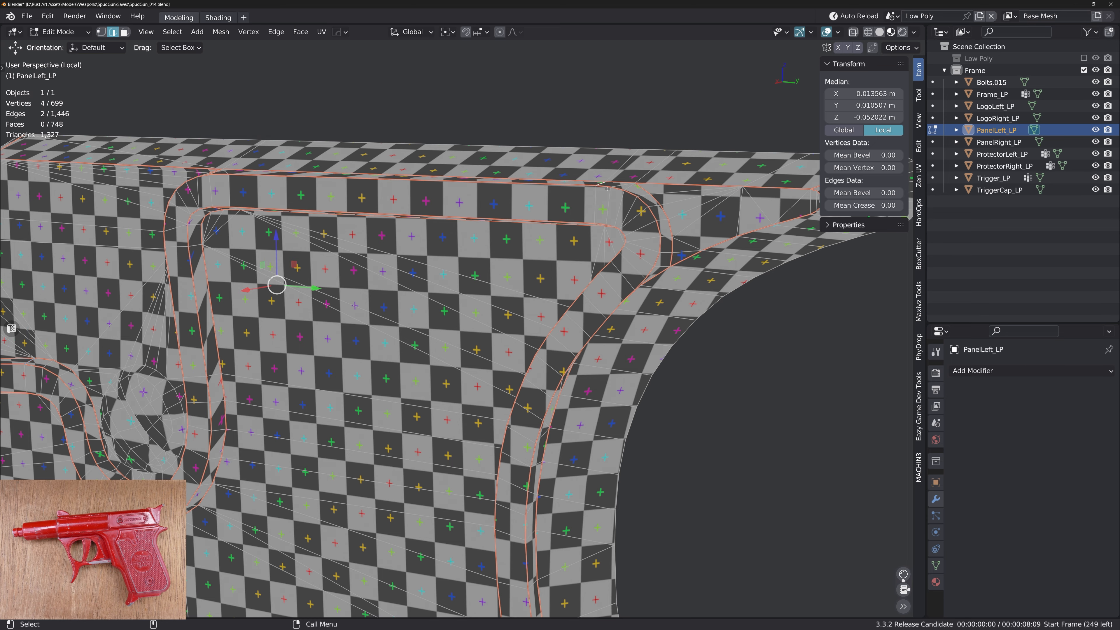
pyautogui.moveTo(594, 396); pyautogui.dragTo(645, 361, button='middle')
pyautogui.keyDown('shift'); pyautogui.click(655, 377); pyautogui.keyUp('shift')
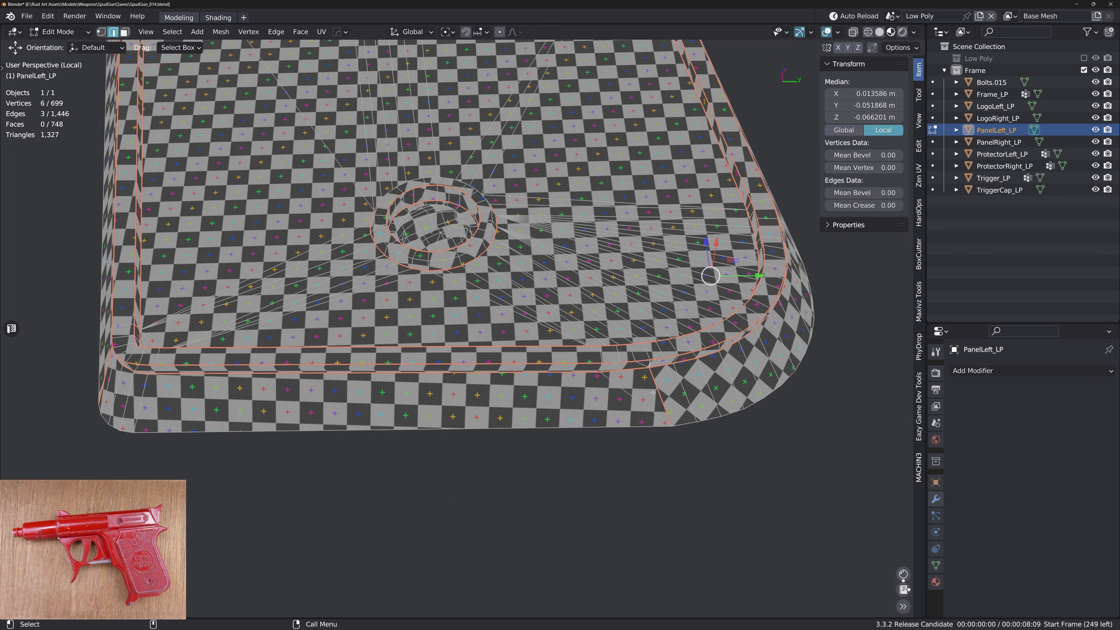
# Check the rim's straight front side by picking its cross edges at the sharp lower corner and below the front shoulder
pyautogui.moveTo(518, 419); pyautogui.dragTo(590, 397, button='middle')
pyautogui.moveTo(427, 391); pyautogui.dragTo(417, 231, button='middle')
pyautogui.click(422, 229)
pyautogui.keyDown('alt'); pyautogui.moveTo(423, 229); pyautogui.dragTo(425, 265); pyautogui.keyUp('alt')
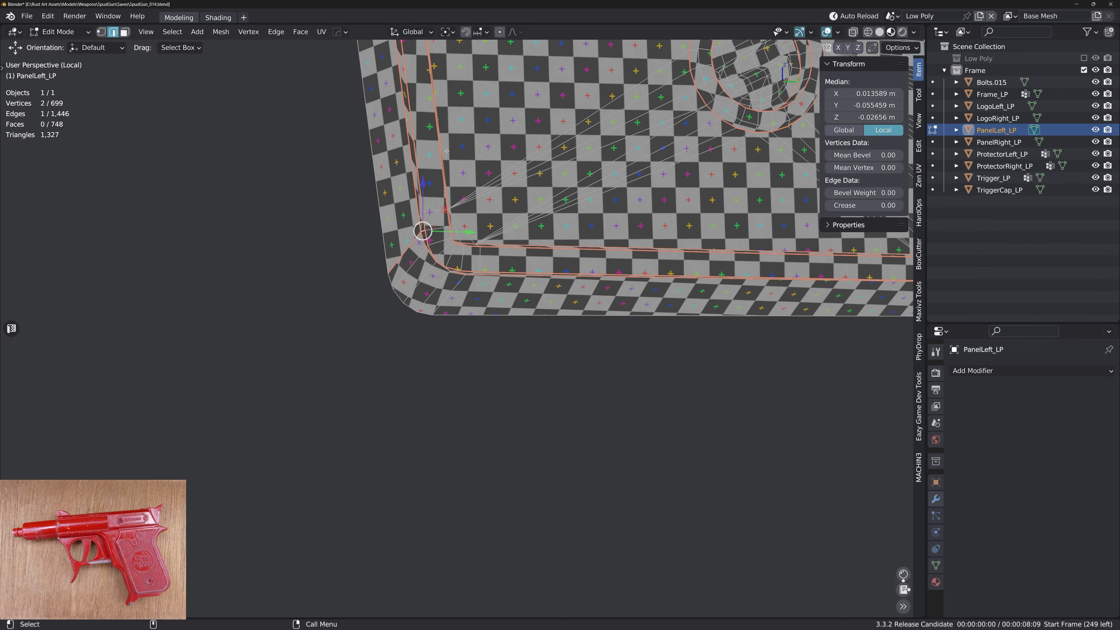
pyautogui.moveTo(447, 151); pyautogui.dragTo(429, 272, button='middle')
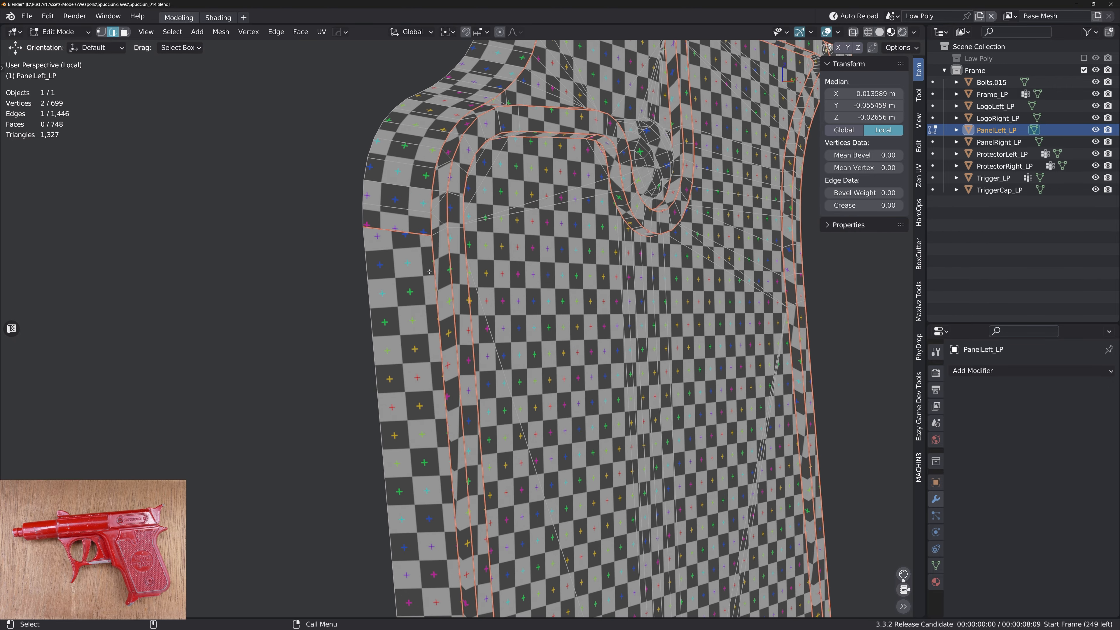
pyautogui.moveTo(446, 230); pyautogui.dragTo(476, 247, button='middle')
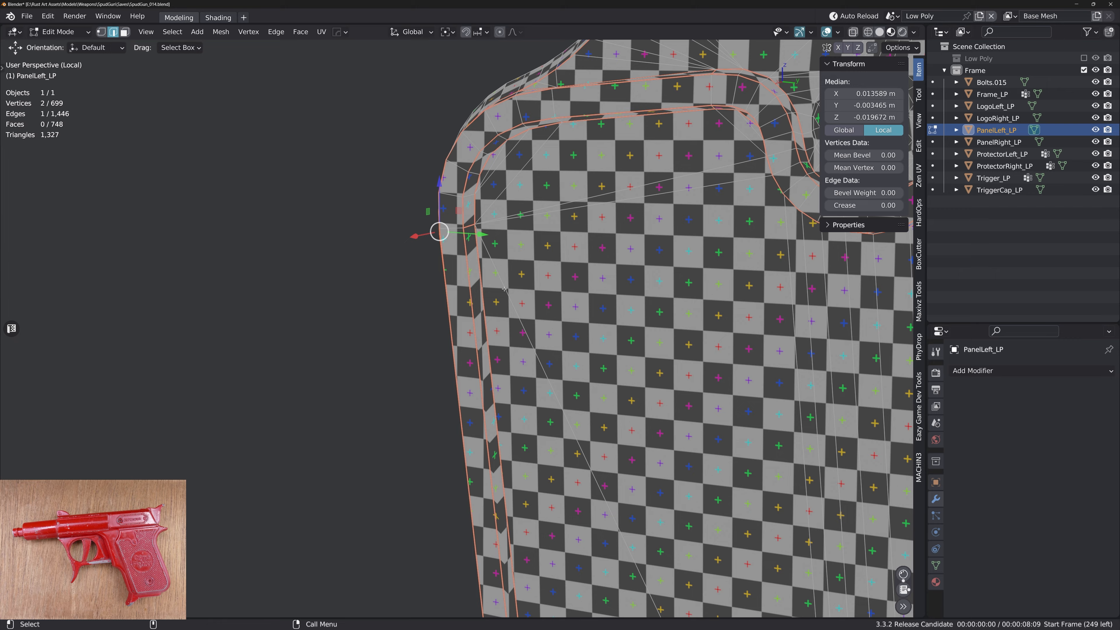
pyautogui.keyDown('alt'); pyautogui.moveTo(504, 289); pyautogui.dragTo(342, 303, button='middle'); pyautogui.keyUp('alt')
pyautogui.scroll(-4, 379, 265)
pyautogui.keyDown('alt'); pyautogui.moveTo(344, 239); pyautogui.dragTo(407, 256); pyautogui.keyUp('alt')
# Switch to face selection and extend the selection from the front shoulder until it covers the rim's full face ring
pyautogui.press('3')
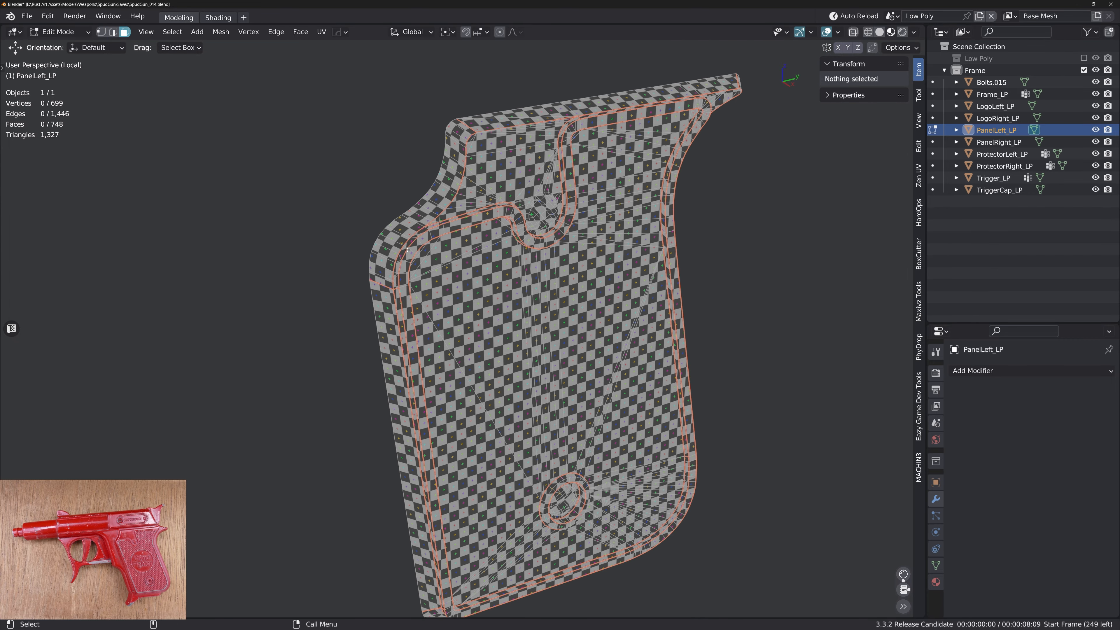
pyautogui.click(406, 243)
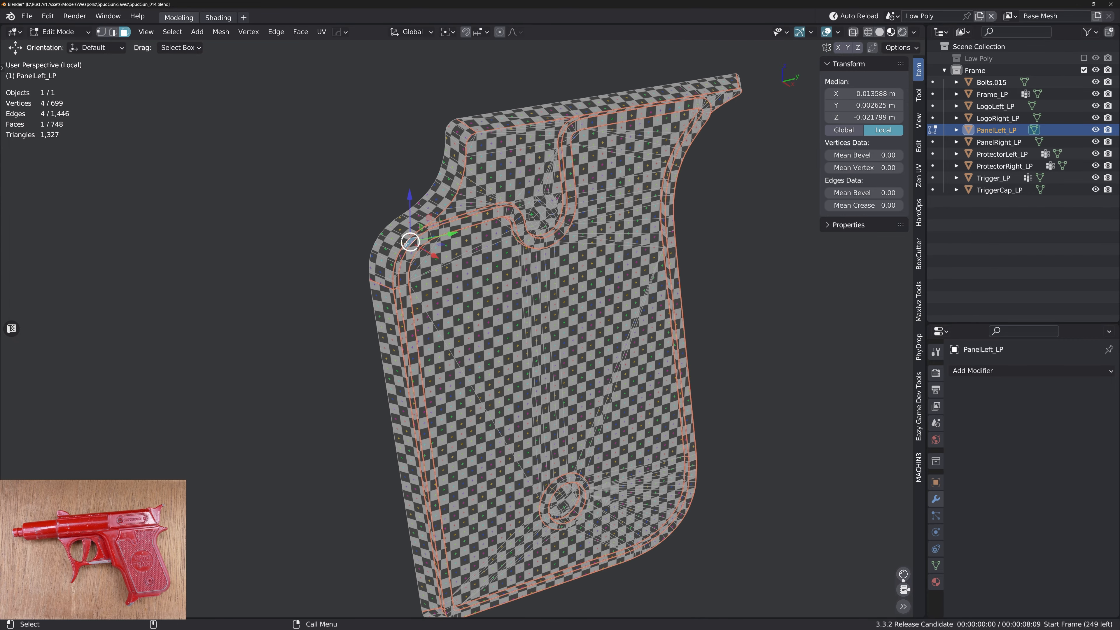
pyautogui.keyDown('shift'); pyautogui.click(396, 293); pyautogui.keyUp('shift')
pyautogui.keyDown('alt'); pyautogui.keyDown('shift'); pyautogui.click(397, 292); pyautogui.keyUp('shift'); pyautogui.keyUp('alt')
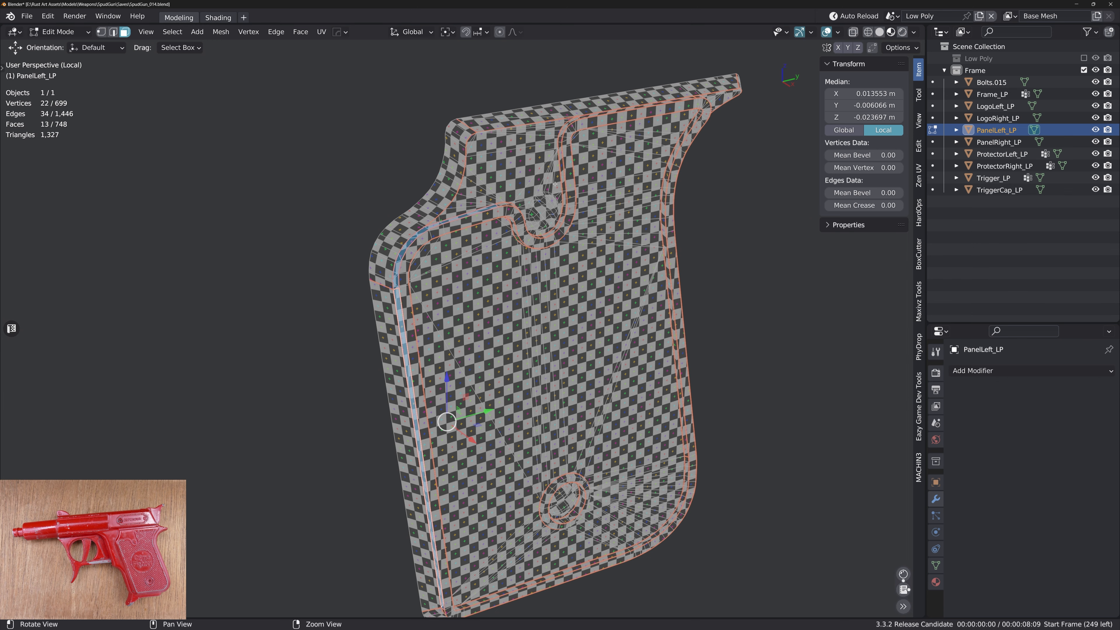
pyautogui.moveTo(555, 184); pyautogui.dragTo(460, 220, button='middle')
pyautogui.keyDown('shift'); pyautogui.click(516, 268); pyautogui.keyUp('shift')
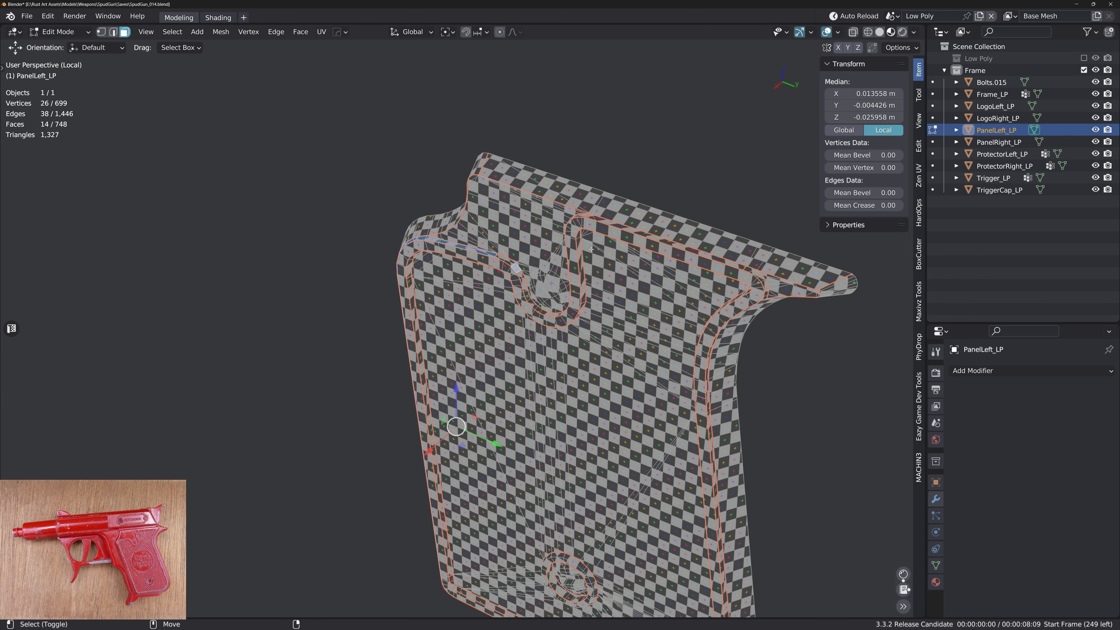
pyautogui.keyDown('shift'); pyautogui.click(578, 239); pyautogui.keyUp('shift')
pyautogui.moveTo(578, 239); pyautogui.dragTo(589, 222, button='middle')
pyautogui.keyDown('alt'); pyautogui.keyDown('shift'); pyautogui.click(584, 238); pyautogui.keyUp('shift'); pyautogui.keyUp('alt')
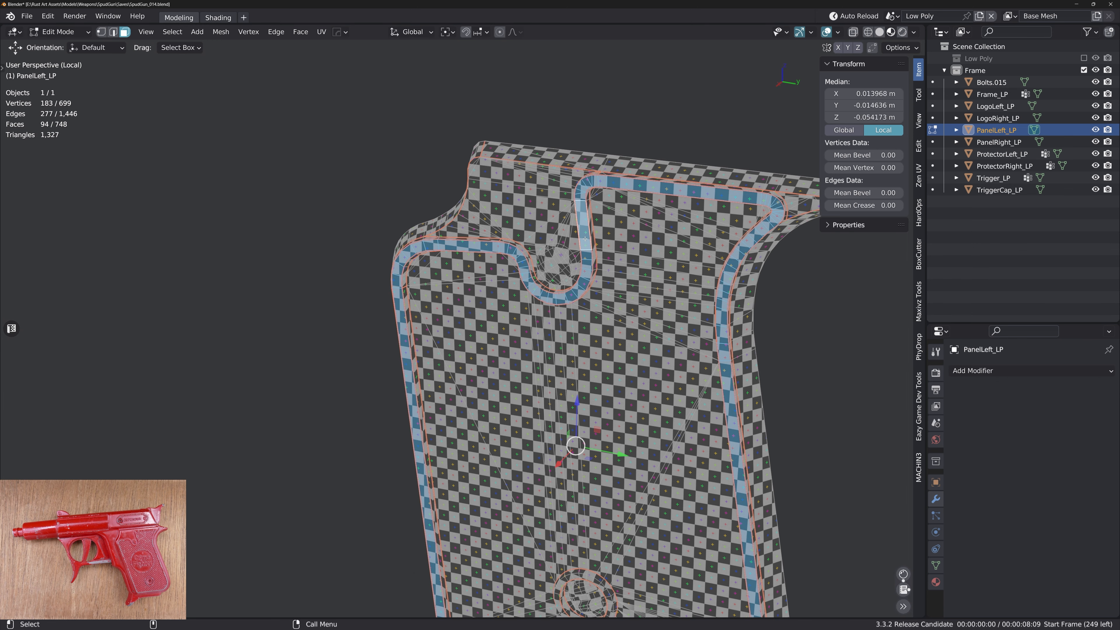
# Grow the rim's face selection by one step, restore the split layout and unwrap the faces with the Angle Based method
pyautogui.press('ctrl+KP_Add')
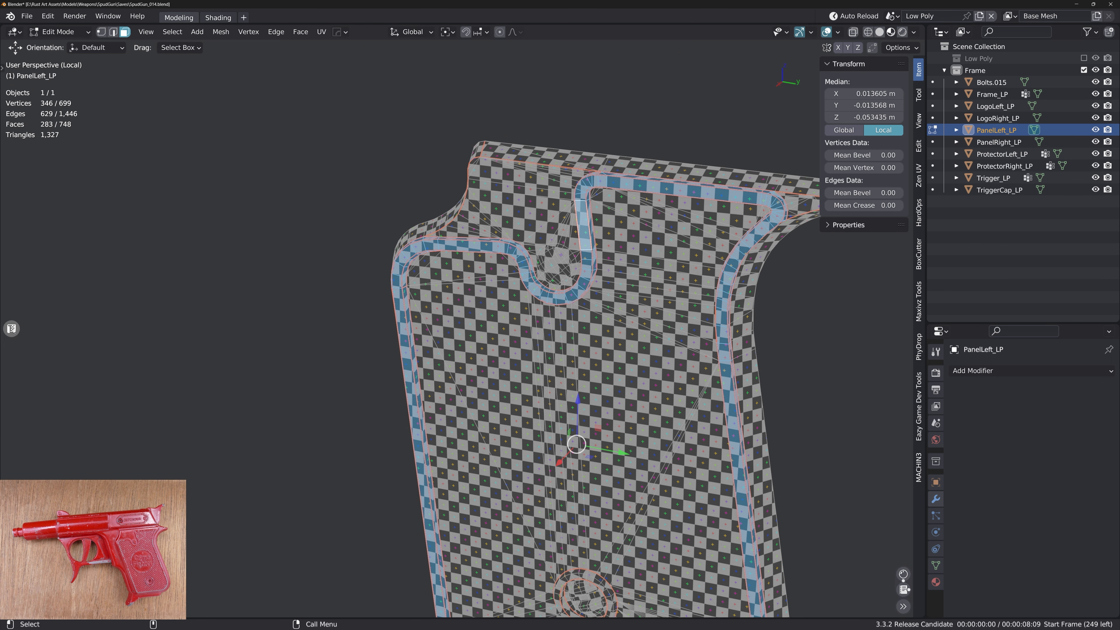
pyautogui.click(12, 329)
pyautogui.moveTo(528, 404); pyautogui.dragTo(781, 364, button='middle')
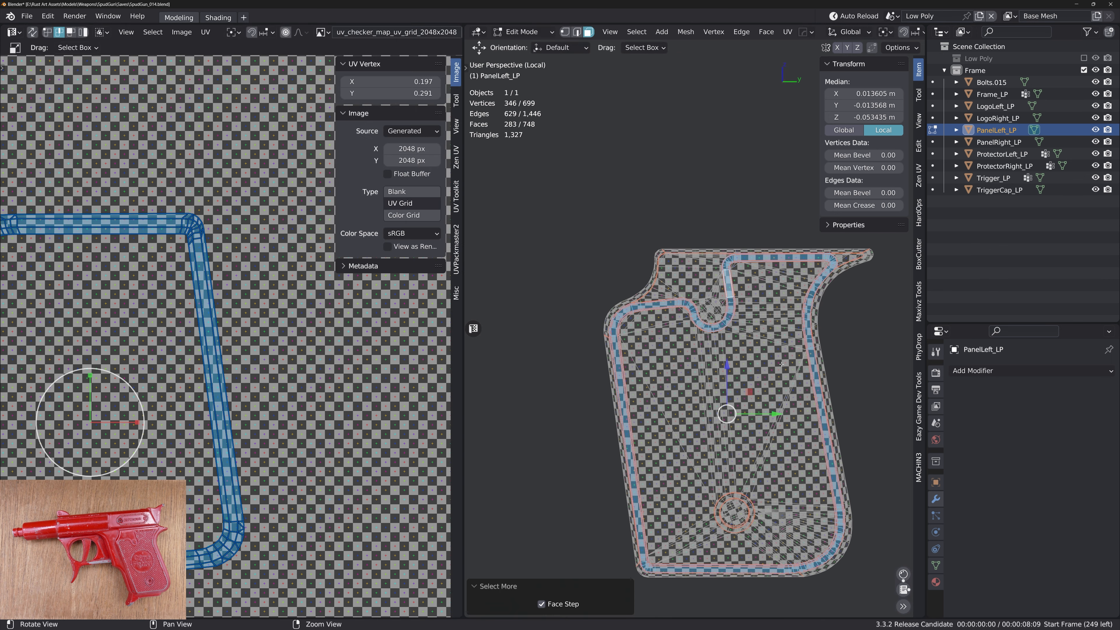
pyautogui.press('u')
pyautogui.keyDown('alt'); pyautogui.moveTo(245, 384); pyautogui.dragTo(195, 384, button='right'); pyautogui.keyUp('alt')
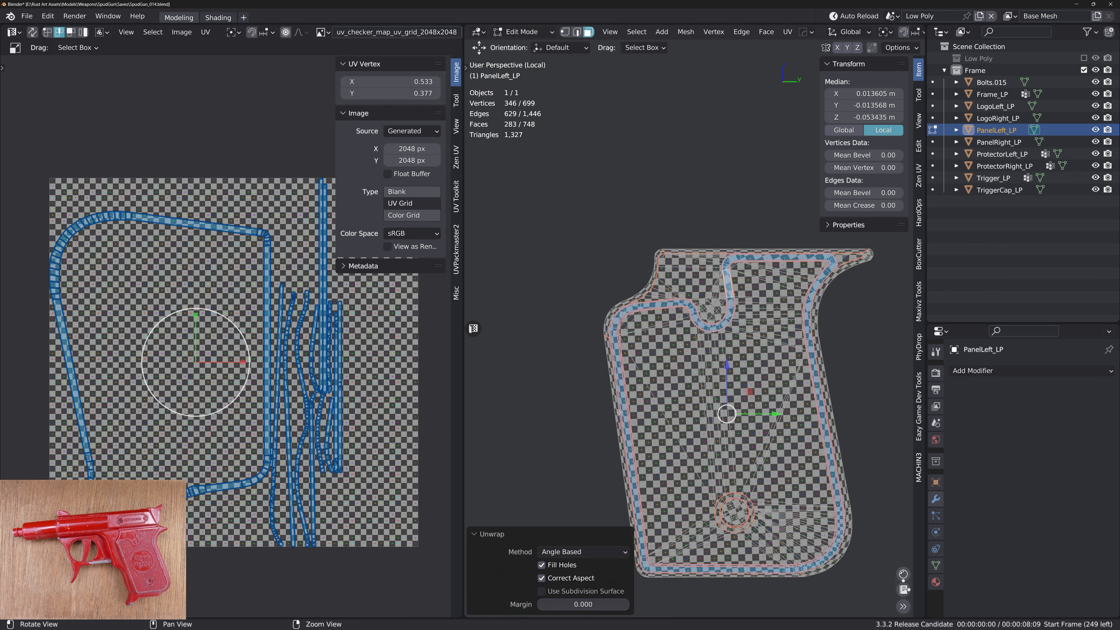
# Select only the rim strip up to its seams, apply Project from View in the right orthographic view and select the whole mesh
pyautogui.click(731, 276)
pyautogui.hotkey('ctrl', 'l')
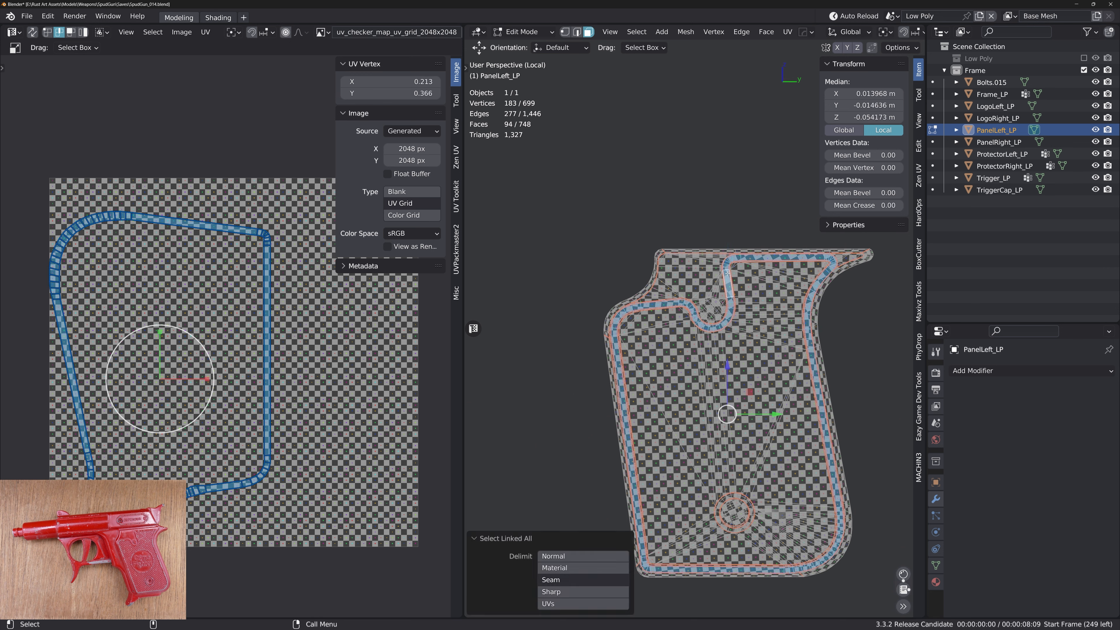
pyautogui.keyDown('alt'); pyautogui.moveTo(727, 274); pyautogui.dragTo(726, 291); pyautogui.keyUp('alt')
pyautogui.keyDown('alt'); pyautogui.moveTo(728, 353); pyautogui.dragTo(663, 263, button='middle'); pyautogui.keyUp('alt')
pyautogui.keyDown('alt'); pyautogui.moveTo(662, 262); pyautogui.dragTo(686, 272, button='right'); pyautogui.keyUp('alt')
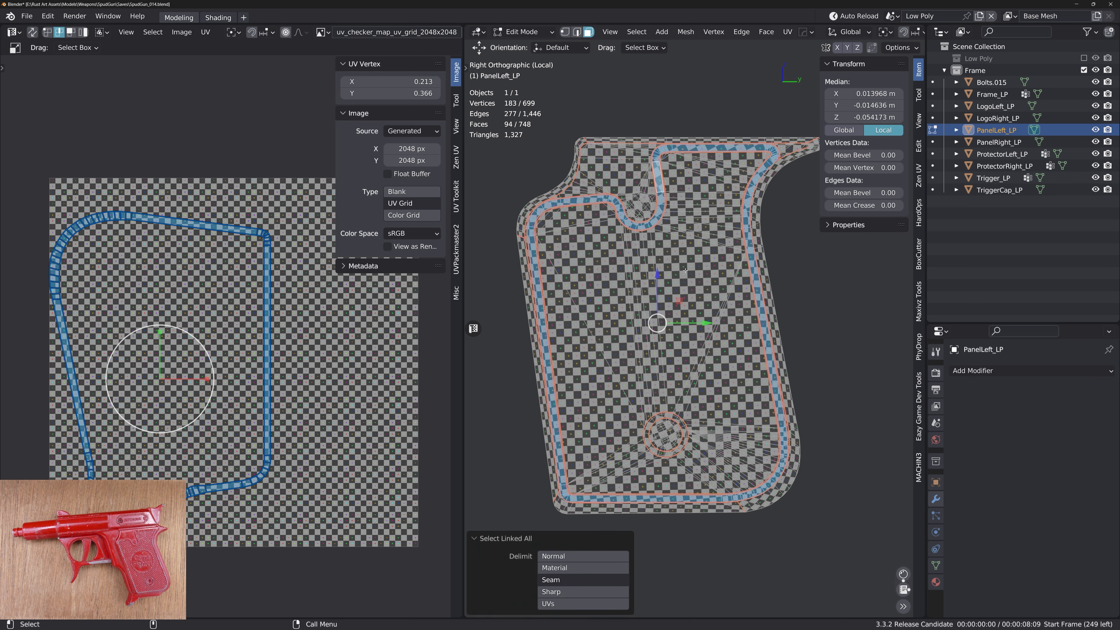
pyautogui.press('q')
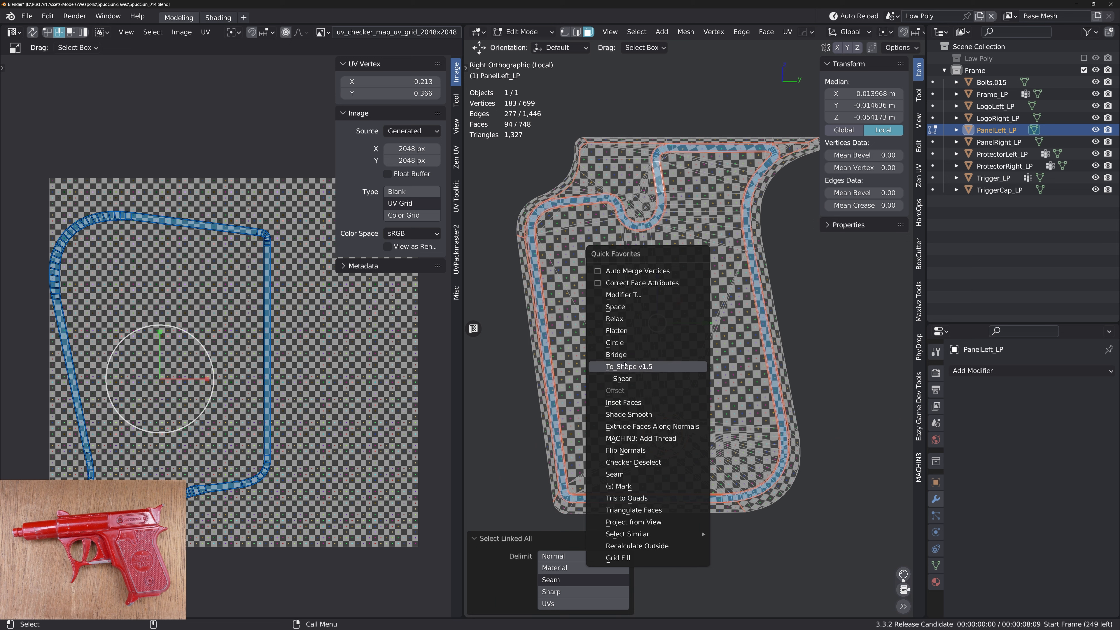
pyautogui.click(648, 521)
pyautogui.press('a')
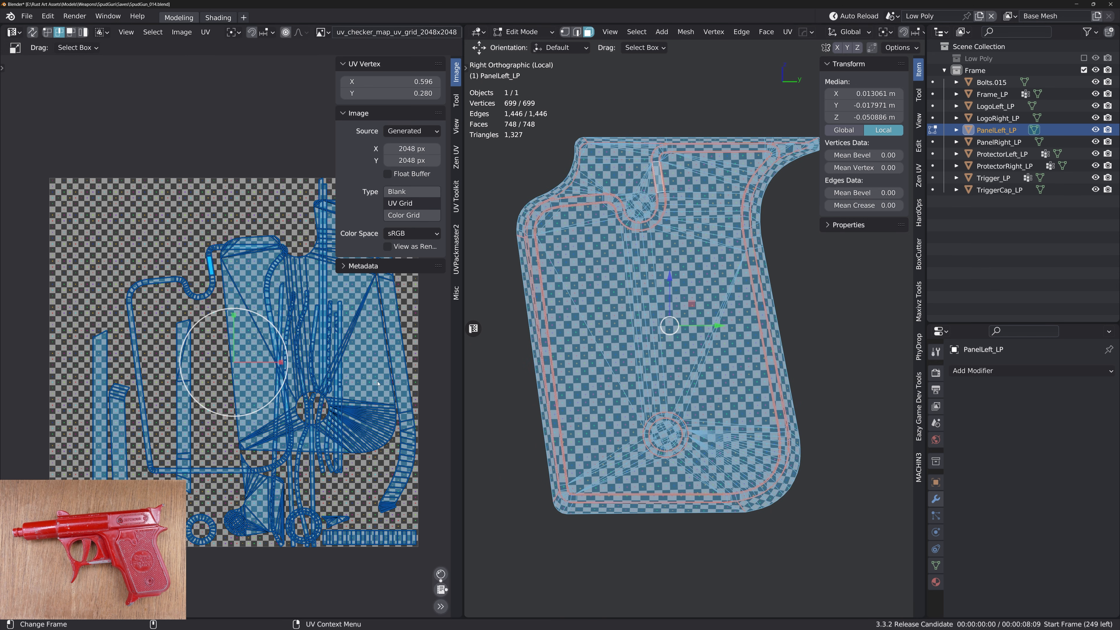
# Average the scale of the panel's UV islands and pack them all with UVPackmaster
pyautogui.hotkey('ctrl', 'a')
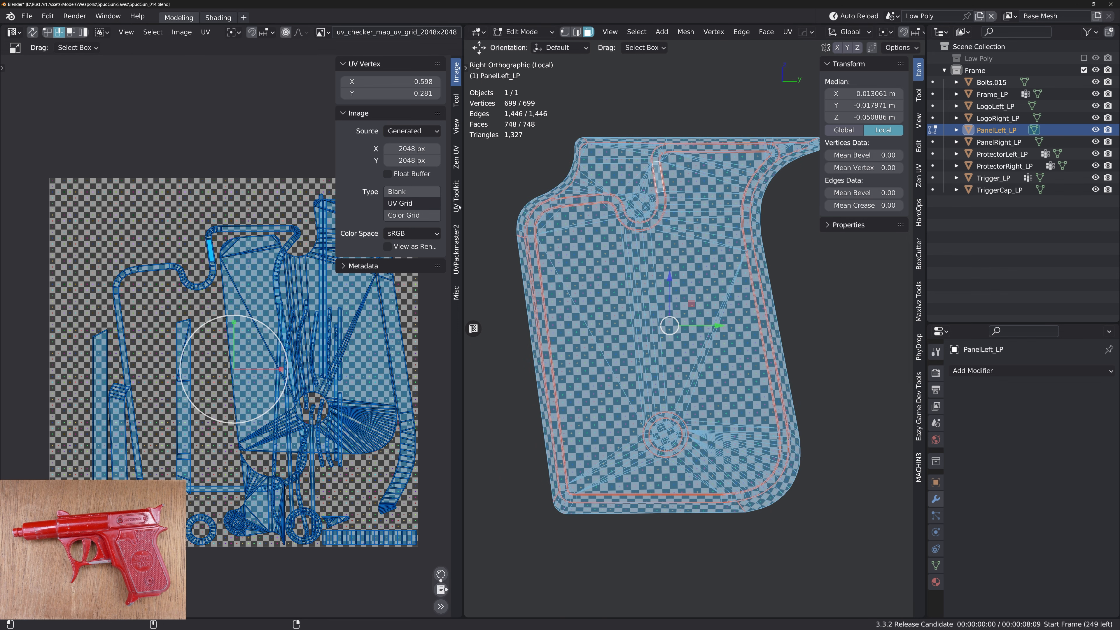
pyautogui.click(456, 243)
pyautogui.click(415, 167)
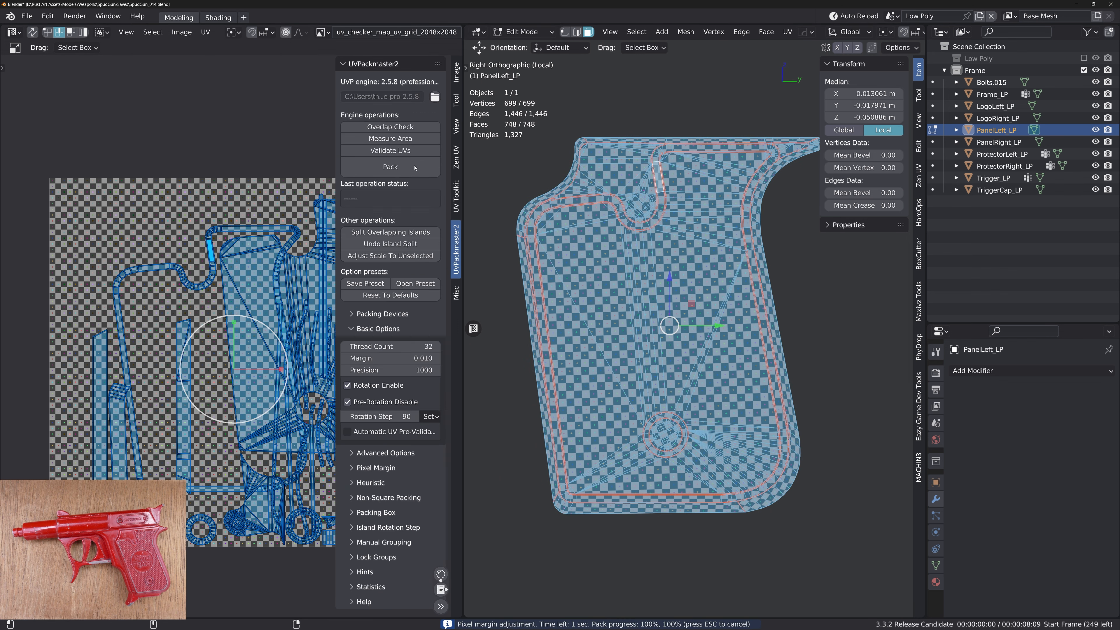
pyautogui.scroll(3, 264, 353)
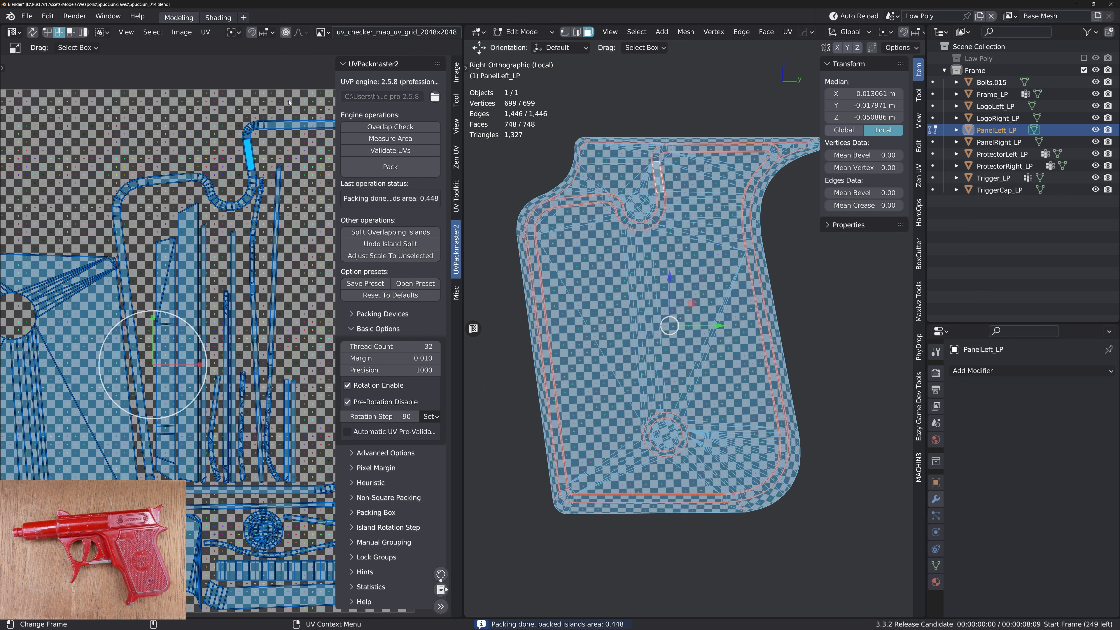
pyautogui.scroll(-1, 309, 119)
pyautogui.press('n')
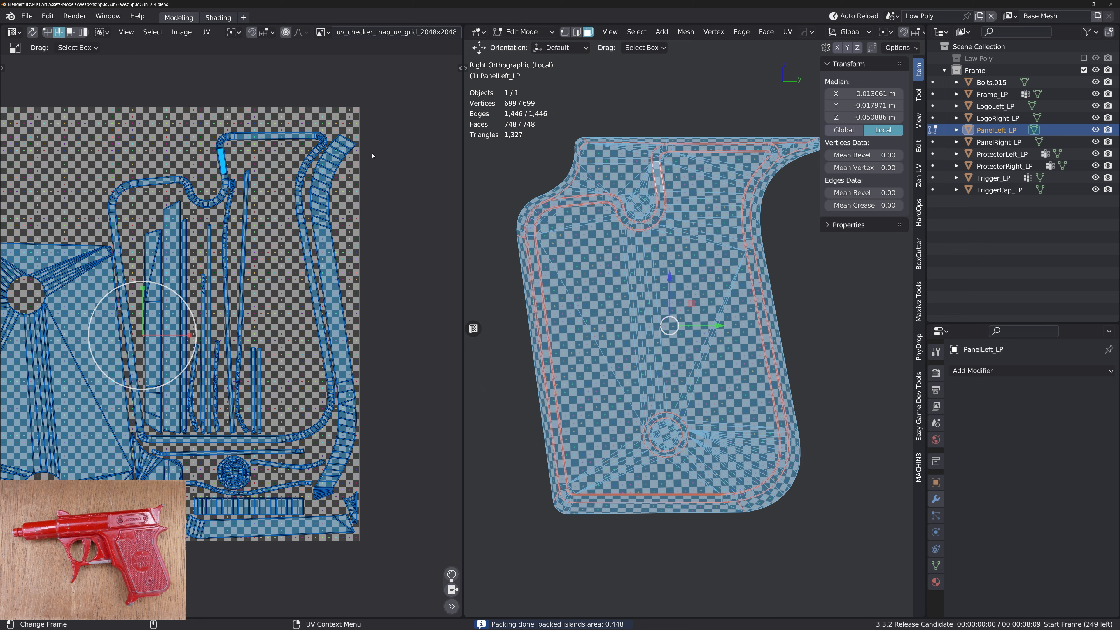
# Unlink the checker image from the UV editor so only the packed islands remain displayed
pyautogui.scroll(-3, 390, 33)
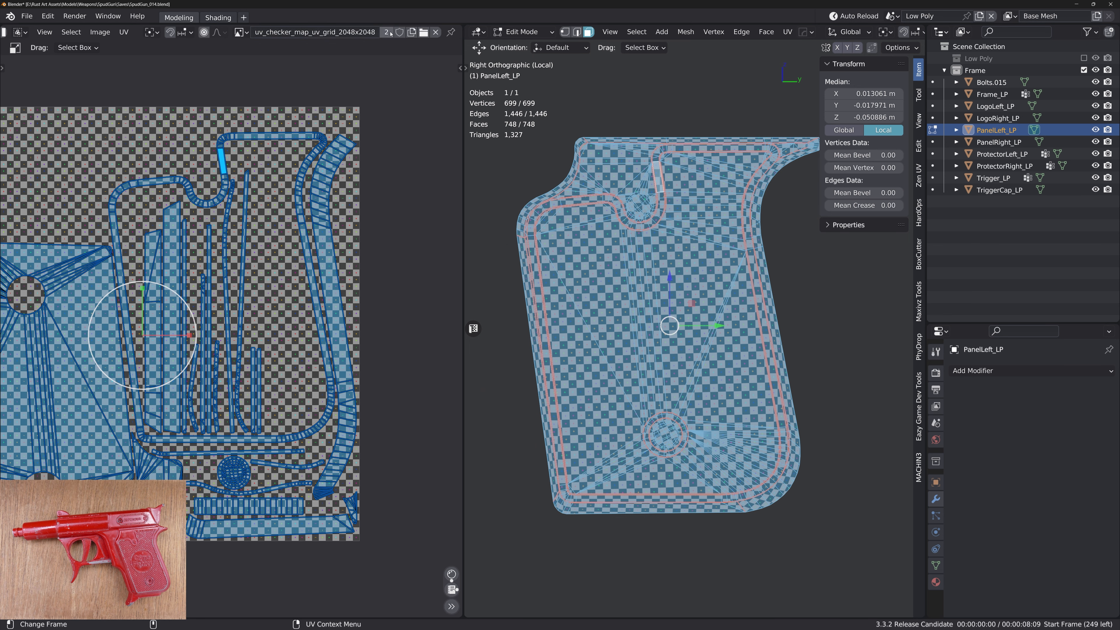
pyautogui.click(434, 32)
pyautogui.scroll(10, 289, 374)
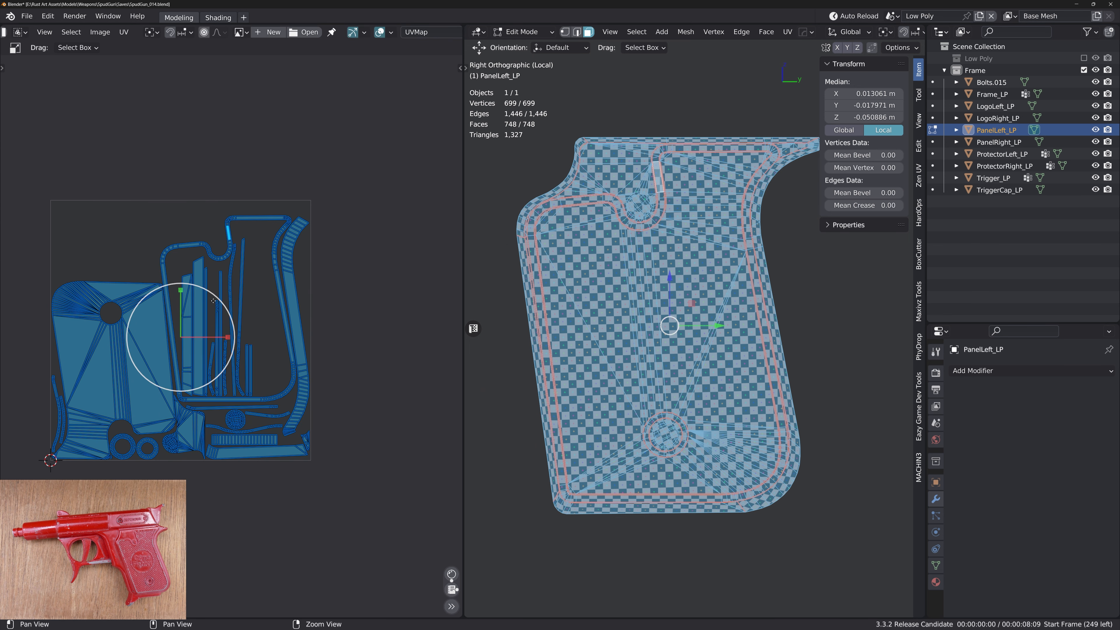
pyautogui.scroll(1, 288, 374)
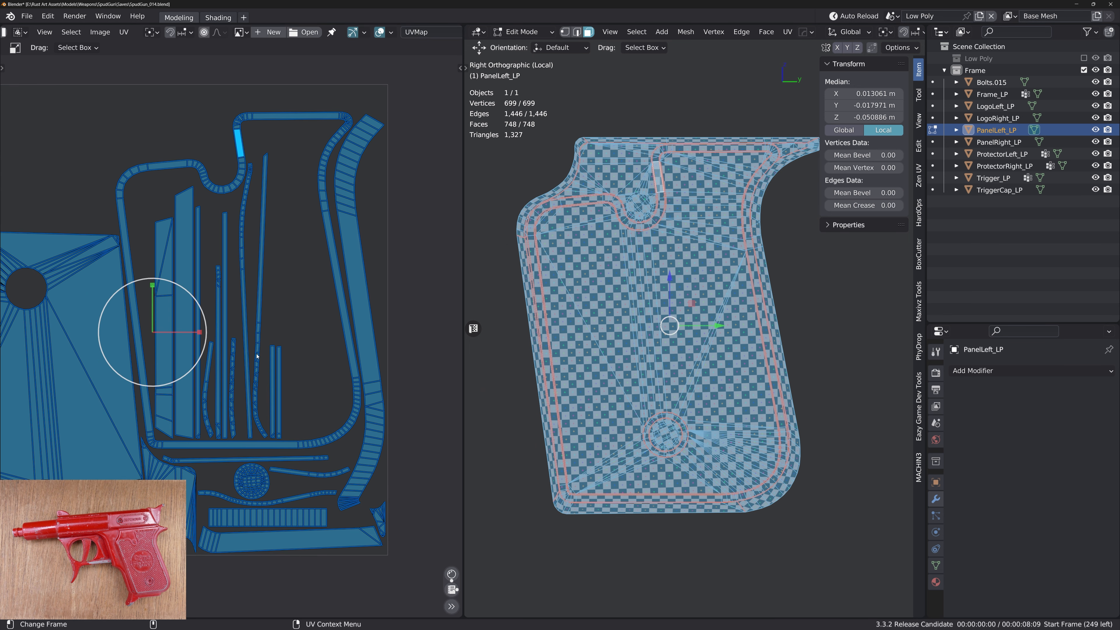
# Straighten the long thin strip island with the hooked lower end along its selected edge loop
pyautogui.keyDown('alt'); pyautogui.click(264, 327); pyautogui.keyUp('alt')
pyautogui.scroll(5, 260, 464)
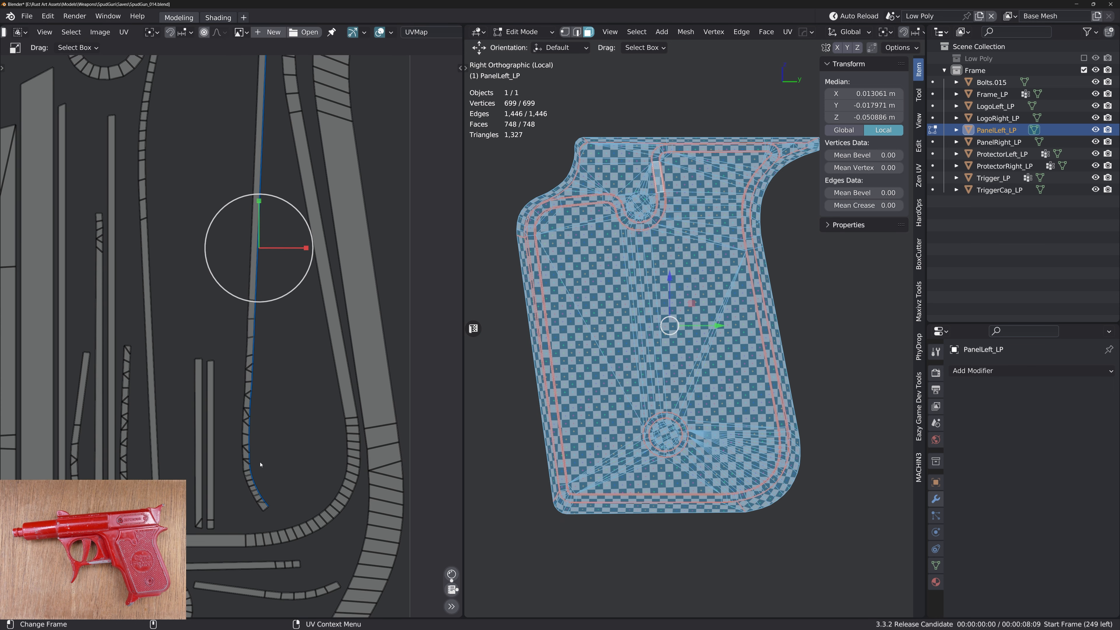
pyautogui.moveTo(265, 388)
pyautogui.keyDown('alt'); pyautogui.mouseDown(button='middle')
pyautogui.moveTo(257, 456)
pyautogui.moveTo(282, 397)
pyautogui.mouseUp(button='middle'); pyautogui.keyUp('alt')
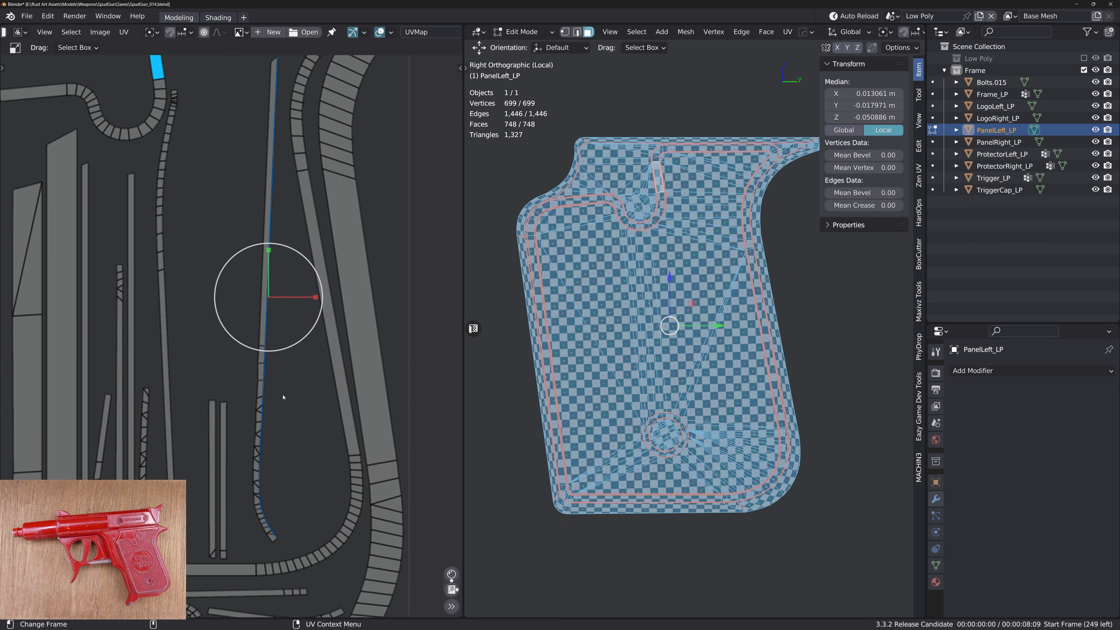
pyautogui.rightClick(282, 397)
pyautogui.press('q')
pyautogui.scroll(4, 230, 33)
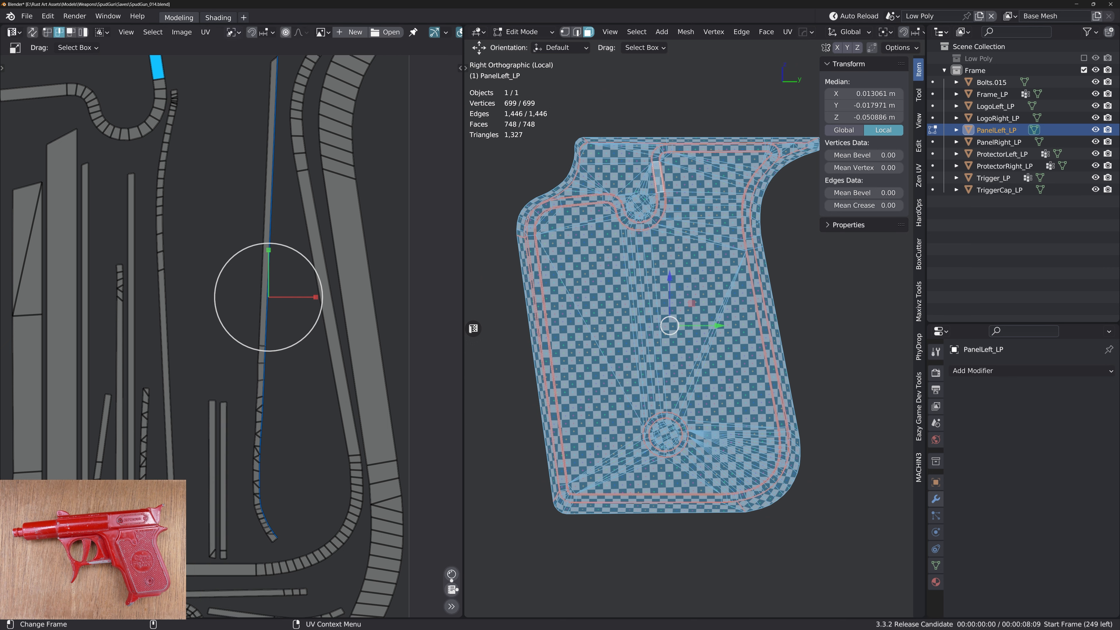
pyautogui.press('q')
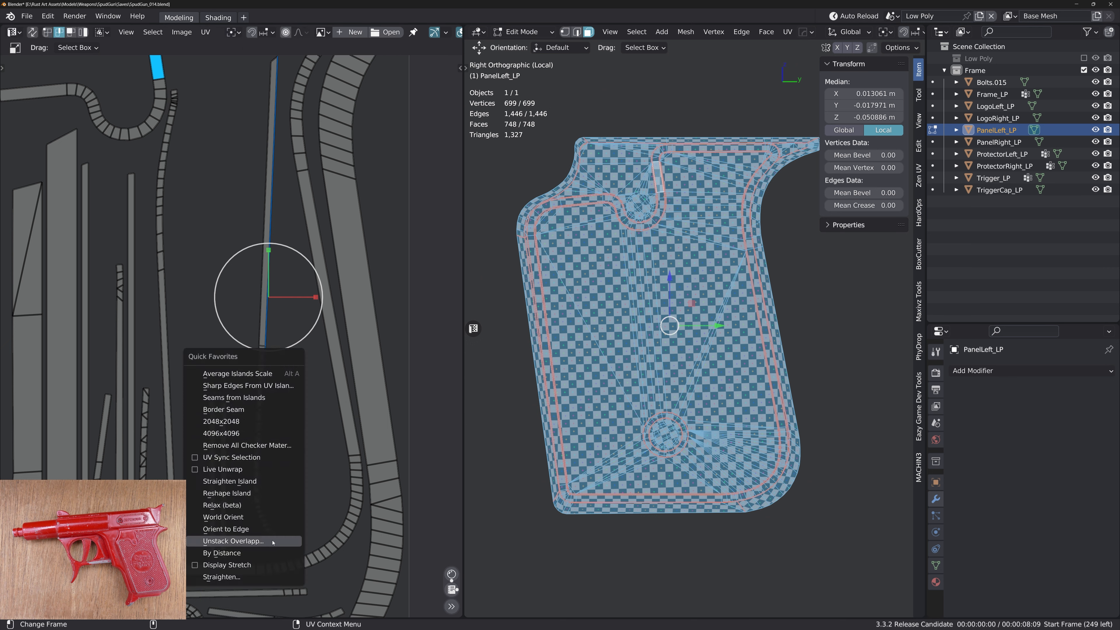
pyautogui.click(264, 496)
pyautogui.scroll(-2, 263, 497)
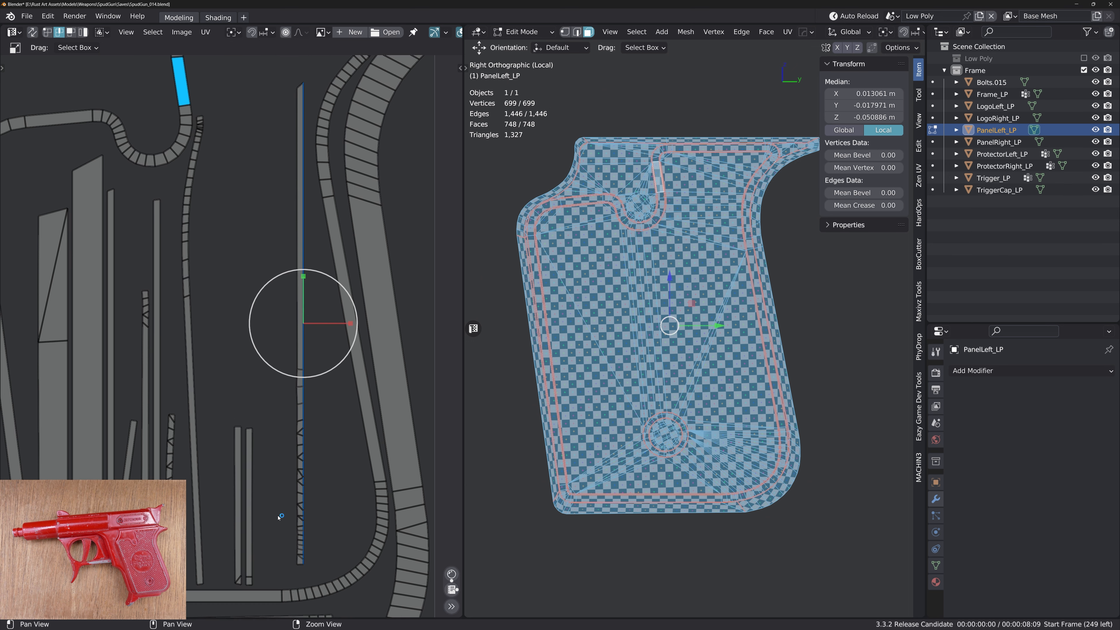
# Straighten the second long curved strip and the short strip beside it, spacing both apart inside the rim outline
pyautogui.keyDown('alt'); pyautogui.click(216, 448); pyautogui.keyUp('alt')
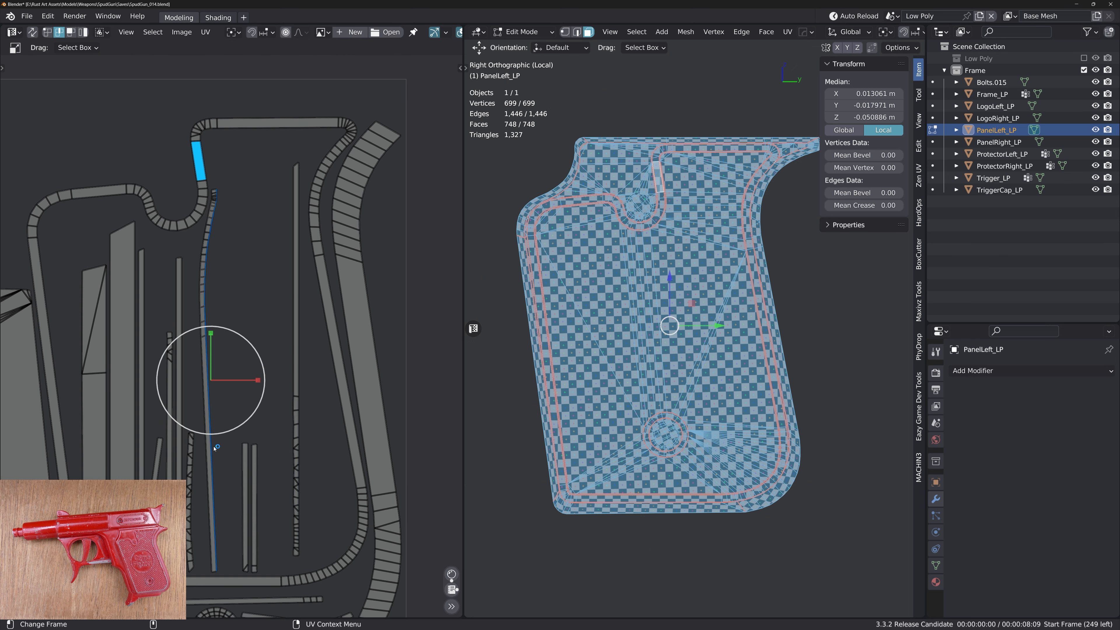
pyautogui.press('q')
pyautogui.click(215, 447)
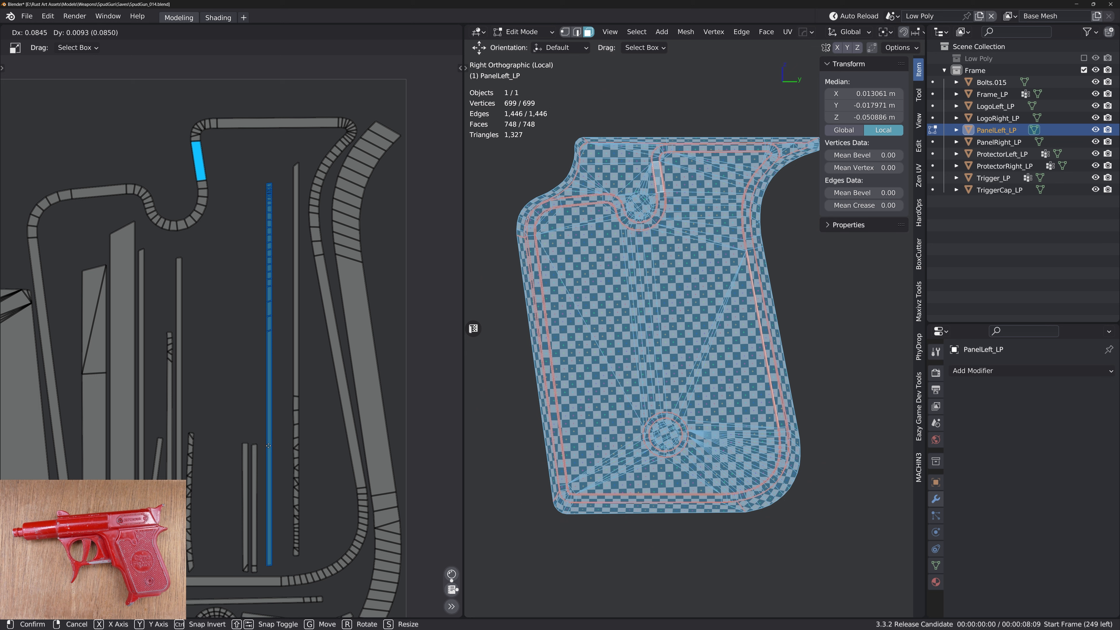
pyautogui.keyDown('alt'); pyautogui.click(194, 481); pyautogui.keyUp('alt')
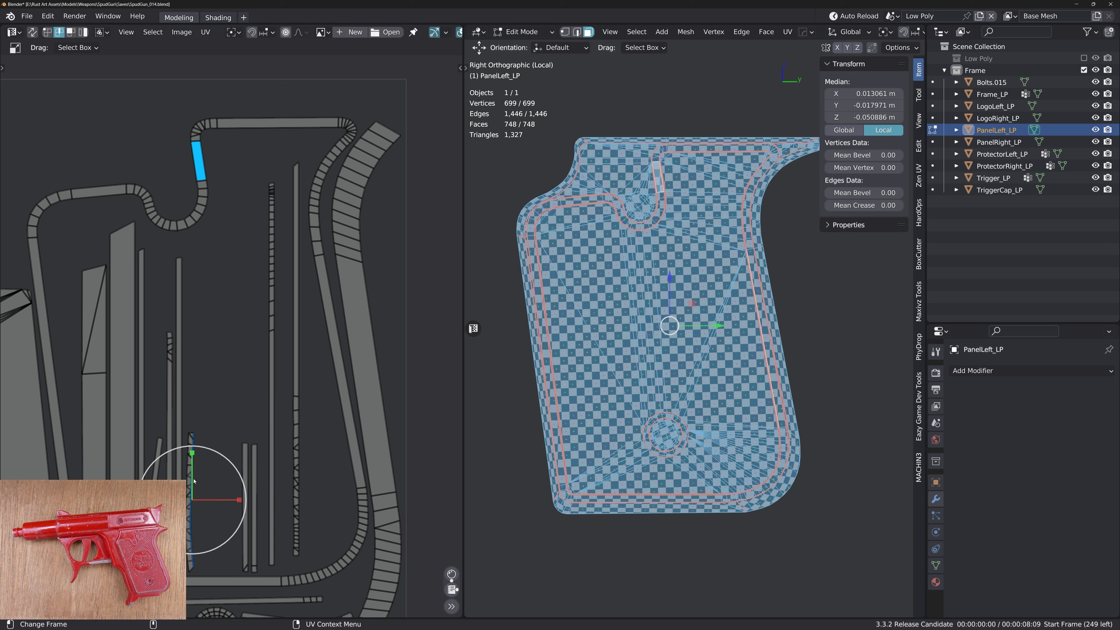
pyautogui.press('q')
pyautogui.click(194, 481)
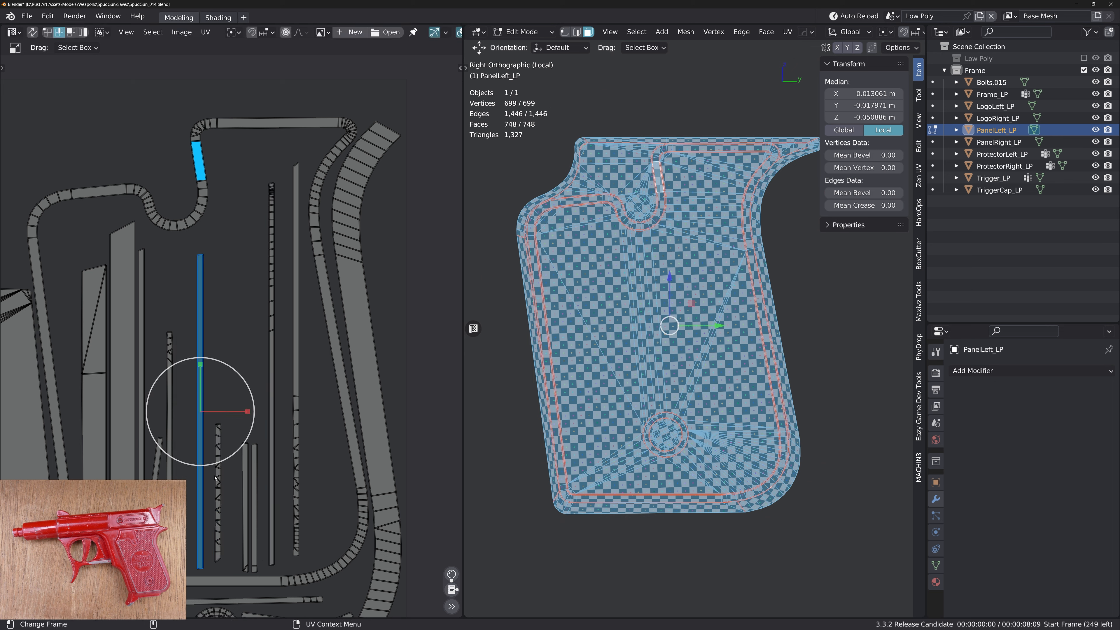
# Move two short strip islands clear of their neighbours inside the rim outline and straighten the slanted one
pyautogui.keyDown('alt'); pyautogui.click(169, 423); pyautogui.keyUp('alt')
pyautogui.press('g')
pyautogui.click(179, 419)
pyautogui.keyDown('alt'); pyautogui.click(158, 459); pyautogui.keyUp('alt')
pyautogui.press('g')
pyautogui.click(165, 447)
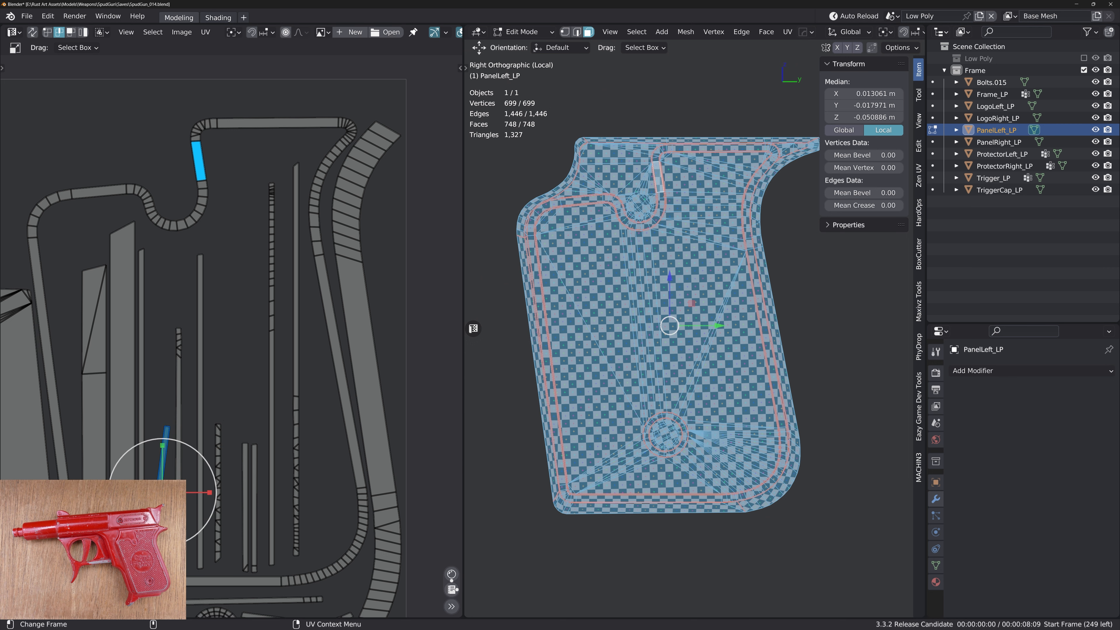
pyautogui.keyDown('alt'); pyautogui.click(162, 489); pyautogui.keyUp('alt')
pyautogui.keyDown('alt'); pyautogui.click(160, 459); pyautogui.keyUp('alt')
pyautogui.doubleClick(165, 470)
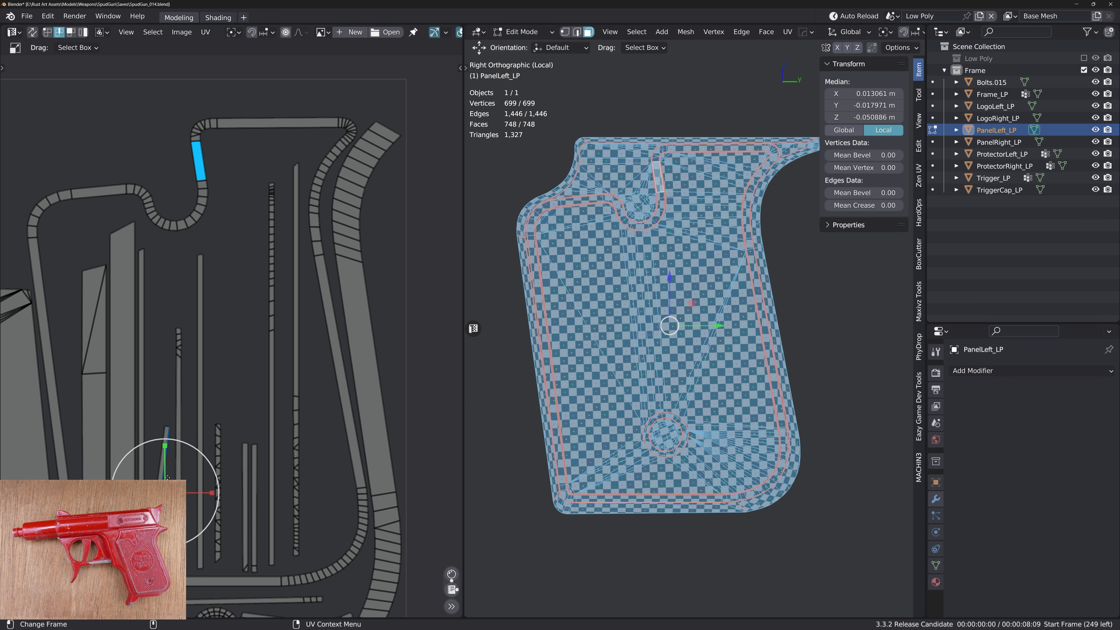
pyautogui.press('q')
pyautogui.click(168, 478)
# Straighten the two wavy strip islands lying beneath the rim outline's lower edge
pyautogui.keyDown('alt'); pyautogui.moveTo(324, 328); pyautogui.dragTo(287, 329, button='right'); pyautogui.keyUp('alt')
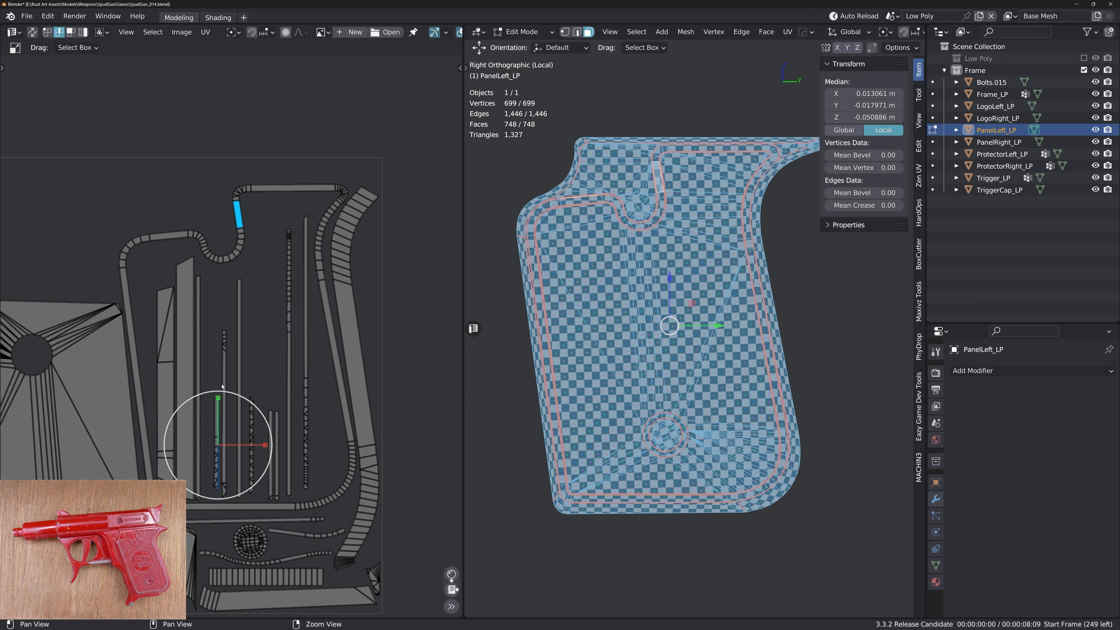
pyautogui.keyDown('alt'); pyautogui.moveTo(234, 503); pyautogui.dragTo(216, 407, button='middle'); pyautogui.keyUp('alt')
pyautogui.keyDown('alt'); pyautogui.moveTo(216, 407); pyautogui.dragTo(248, 407, button='right'); pyautogui.keyUp('alt')
pyautogui.doubleClick(308, 451)
pyautogui.press('g')
pyautogui.click(308, 451)
pyautogui.press('q')
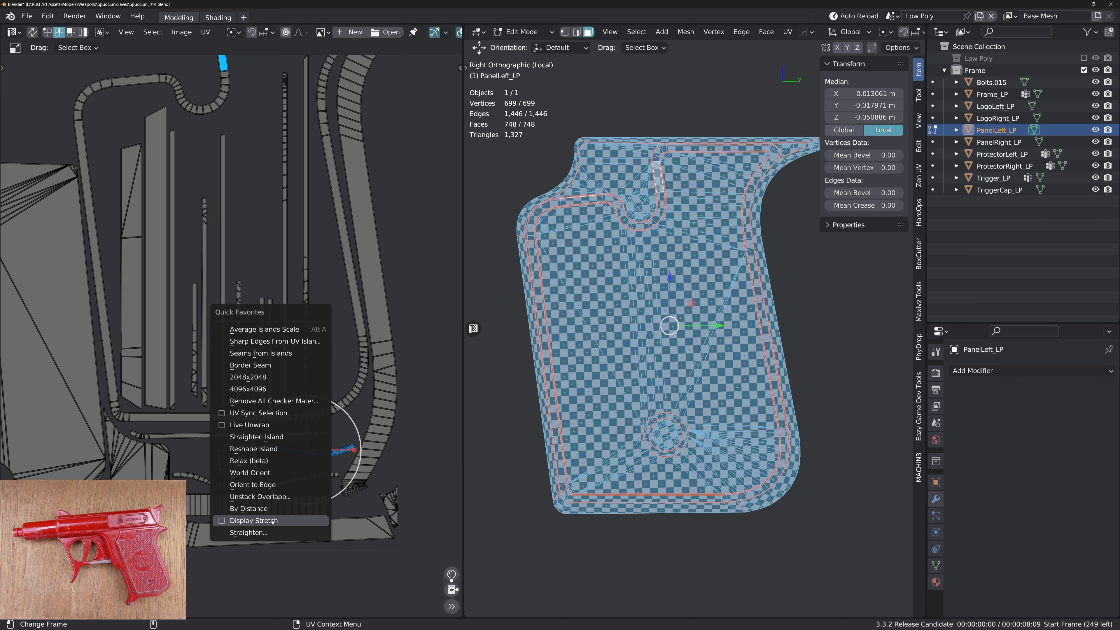
pyautogui.click(283, 533)
pyautogui.press('q')
pyautogui.click(279, 490)
pyautogui.keyDown('alt'); pyautogui.moveTo(210, 479); pyautogui.dragTo(290, 485, button='middle'); pyautogui.keyUp('alt')
pyautogui.keyDown('alt'); pyautogui.moveTo(289, 485); pyautogui.dragTo(261, 481, button='right'); pyautogui.keyUp('alt')
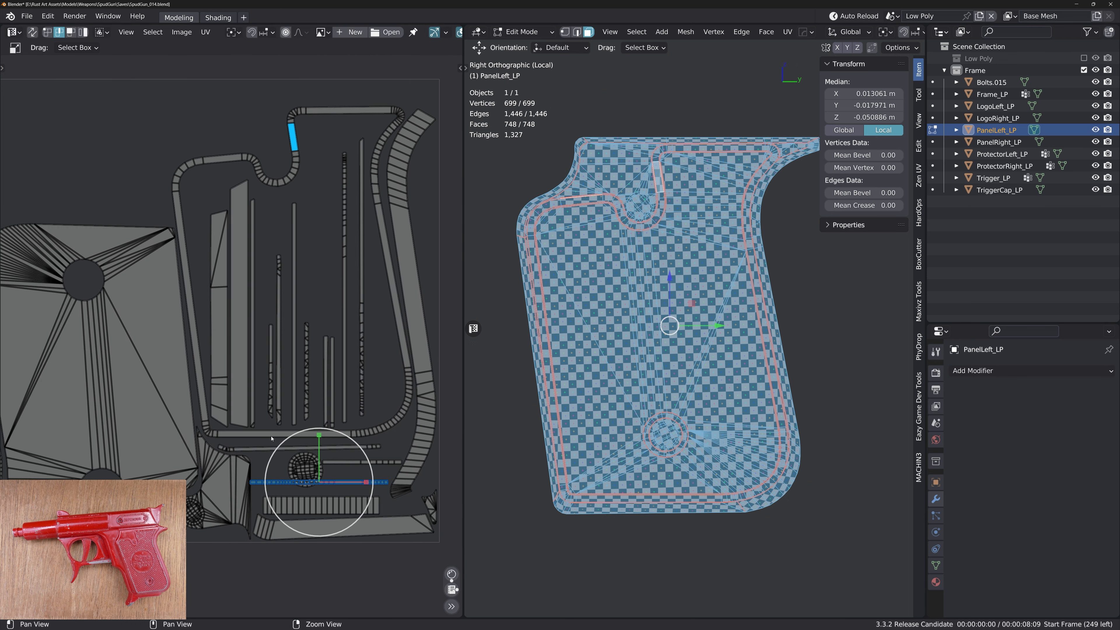
# Select all of the panel's UV islands and repack them with UVPackmaster
pyautogui.keyDown('alt'); pyautogui.moveTo(314, 425); pyautogui.dragTo(301, 433, button='middle'); pyautogui.keyUp('alt')
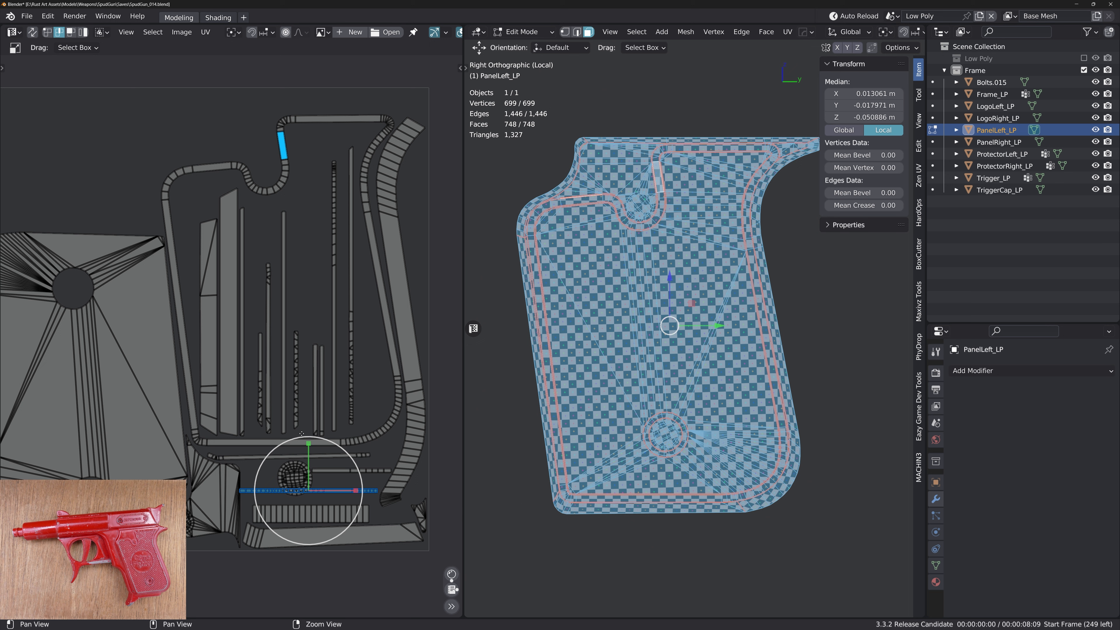
pyautogui.click(293, 546)
pyautogui.press('l')
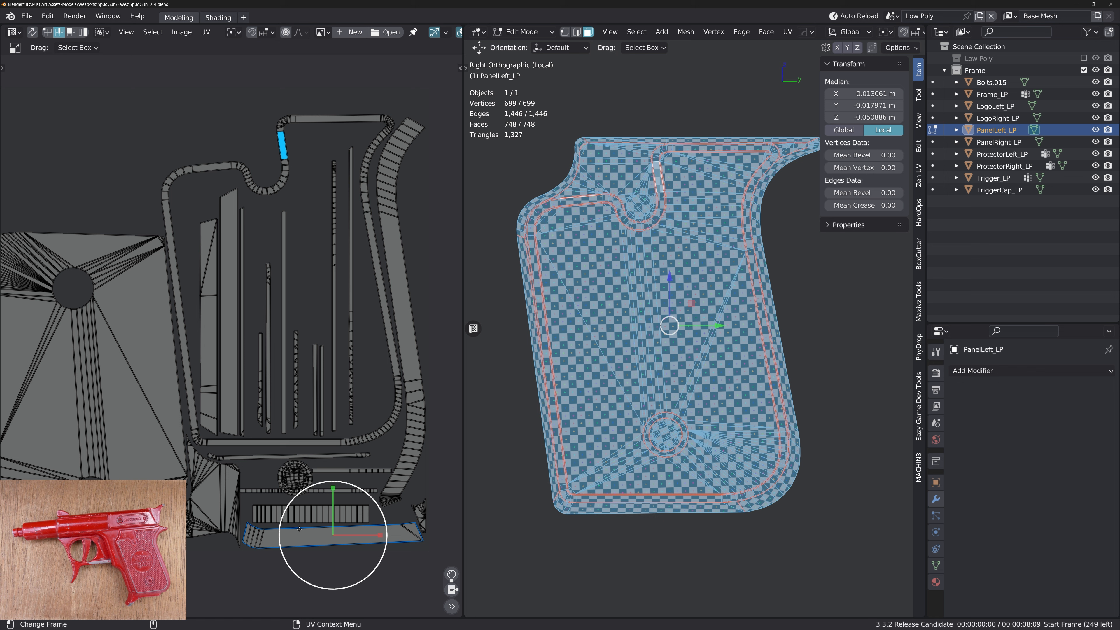
pyautogui.press('a')
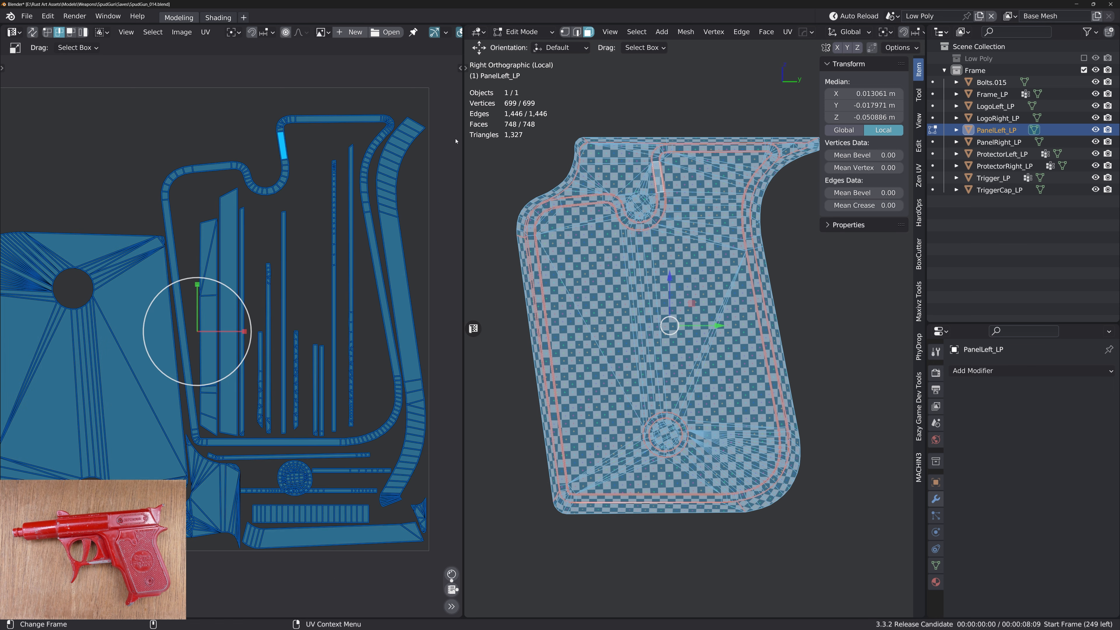
pyautogui.press('n')
pyautogui.click(390, 167)
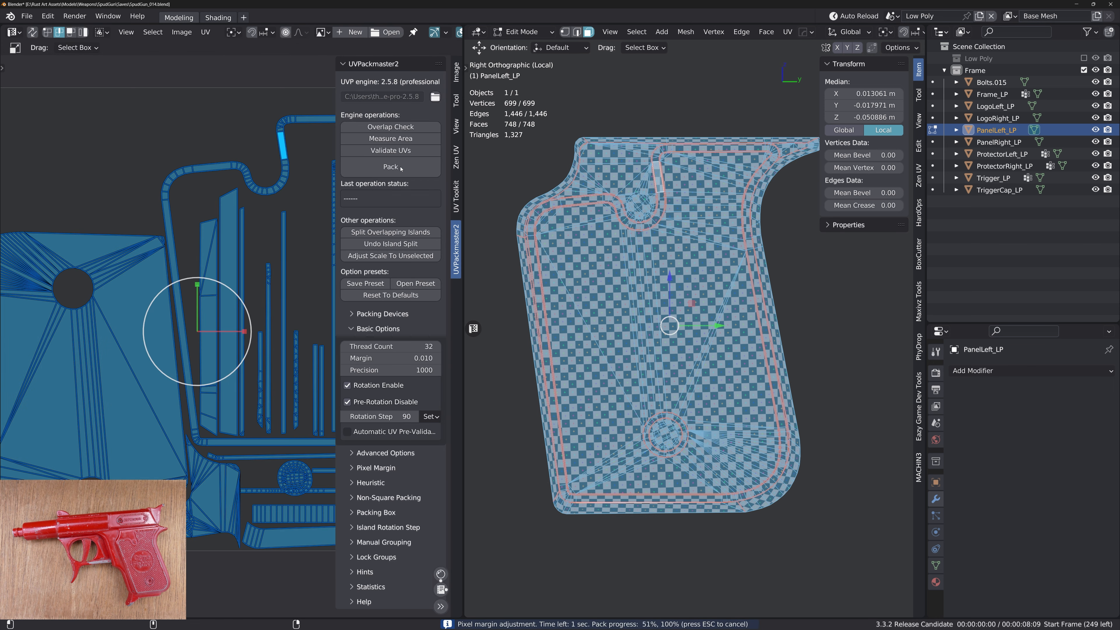
pyautogui.press('Escape')
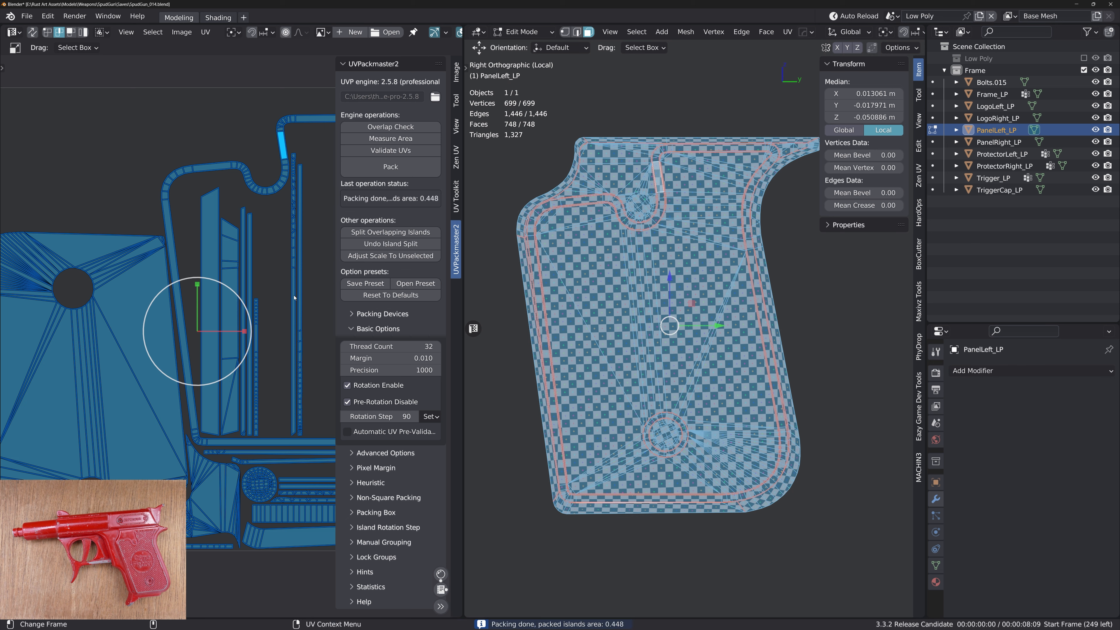
# Frame the left grip panel, return to Object Mode and save the file
pyautogui.keyDown('shift'); pyautogui.moveTo(673, 276); pyautogui.dragTo(628, 313, button='middle'); pyautogui.keyUp('shift')
pyautogui.moveTo(627, 313); pyautogui.dragTo(584, 338, button='middle')
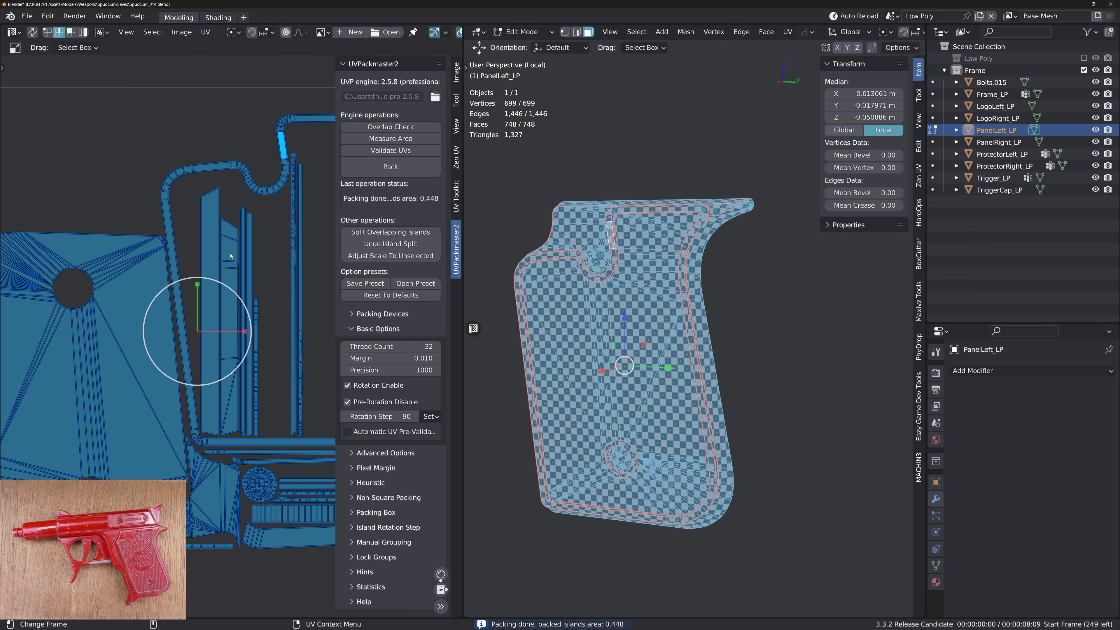
pyautogui.press('q')
pyautogui.click(216, 66)
pyautogui.moveTo(698, 337)
pyautogui.keyDown('alt'); pyautogui.mouseDown()
pyautogui.moveTo(679, 336)
pyautogui.moveTo(698, 336)
pyautogui.mouseUp(); pyautogui.keyUp('alt')
pyautogui.press('/')
pyautogui.press('/')
pyautogui.press('KP_Decimal')
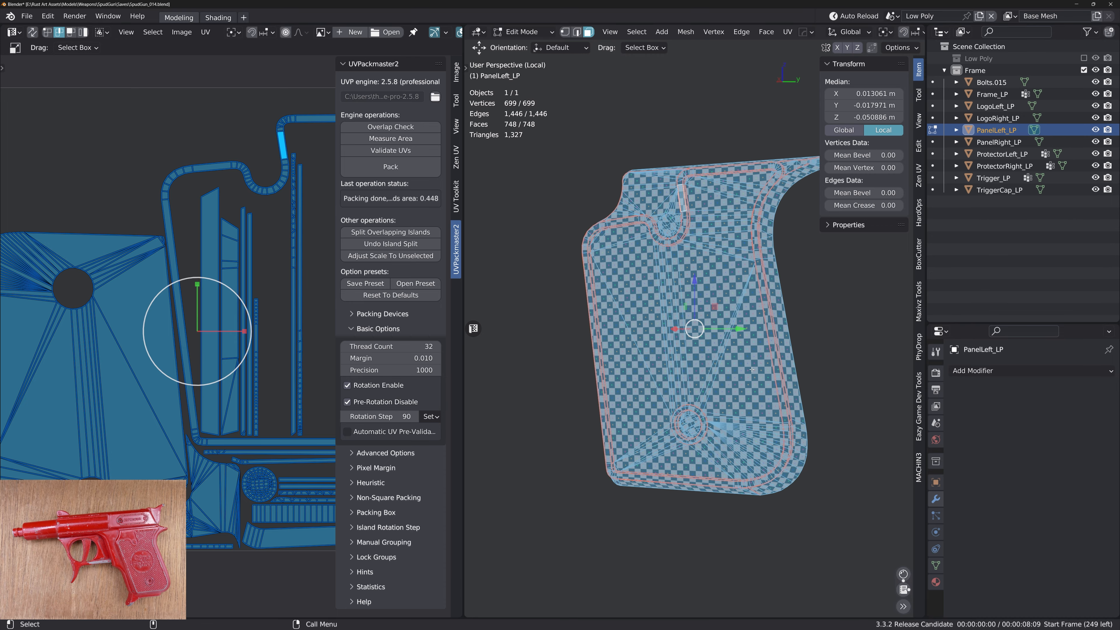
pyautogui.press('Tab')
pyautogui.hotkey('ctrl', 's')
pyautogui.click(624, 300)
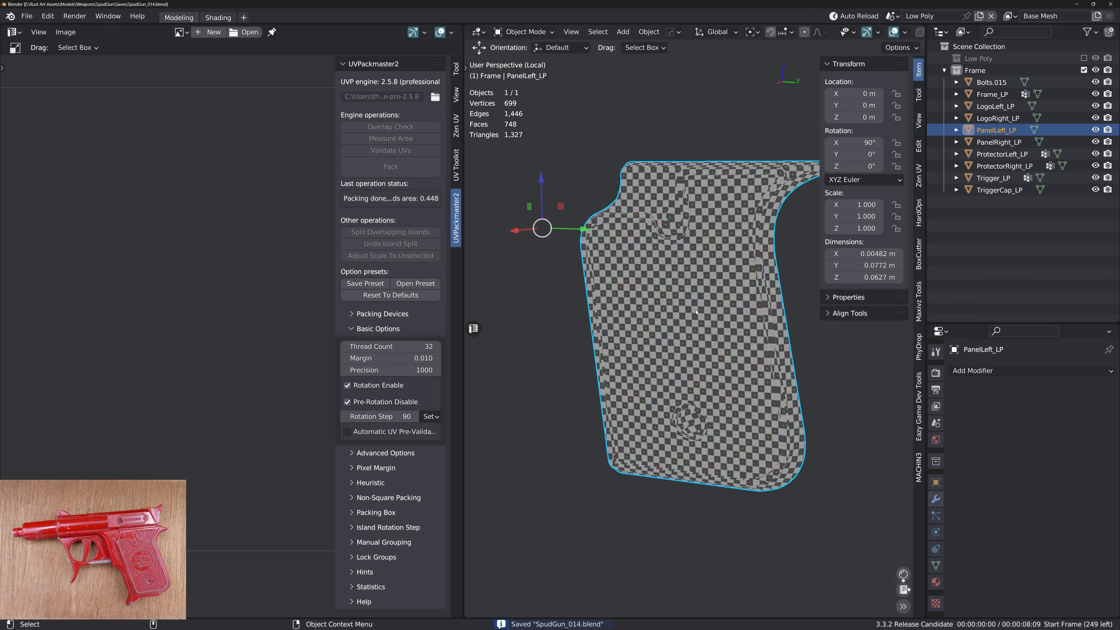
# Hide the UV editor and leave local view to bring back the whole gun
pyautogui.click(472, 330)
pyautogui.press('KP_Divide')
pyautogui.moveTo(679, 353); pyautogui.dragTo(561, 366, button='middle')
pyautogui.scroll(2, 561, 366)
# Try mirroring the left grip panel across X about a new empty, and remove the mirror modifier
pyautogui.hotkey('alt', 'x')
pyautogui.click(481, 310)
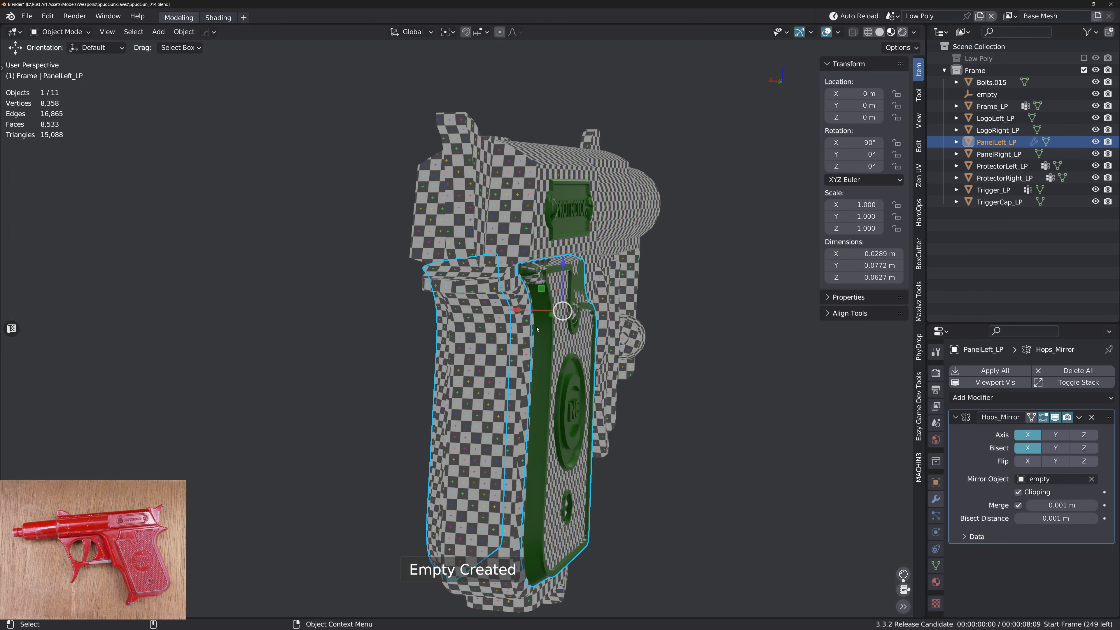
pyautogui.moveTo(537, 329); pyautogui.dragTo(589, 330, button='middle')
pyautogui.press('Delete')
pyautogui.hotkey('ctrl', 'z')
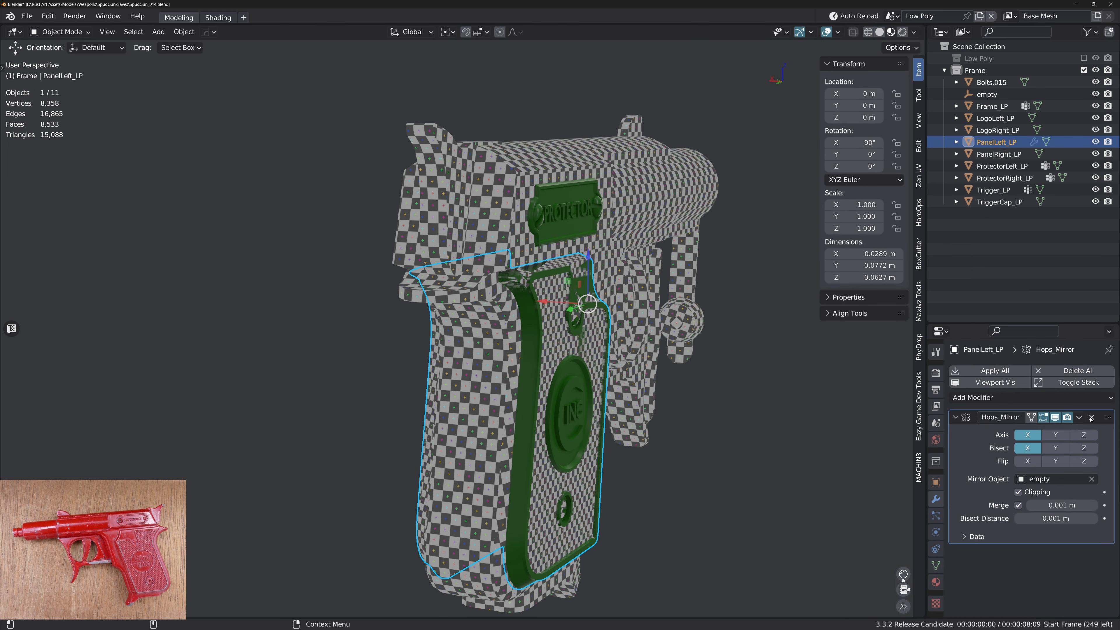
pyautogui.click(1091, 418)
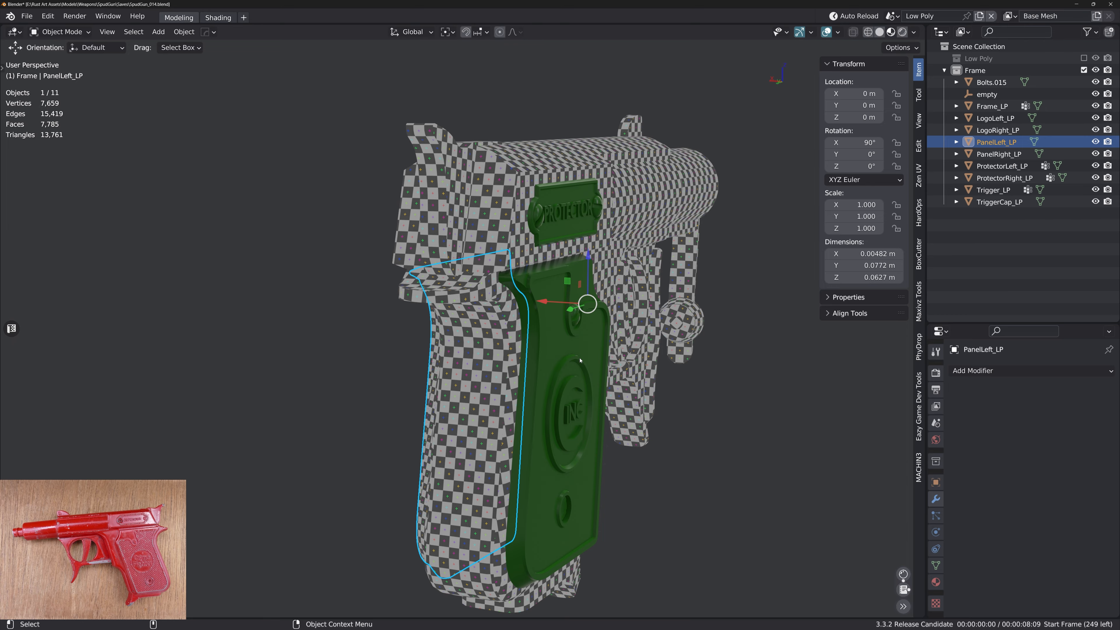
# Select the round logo on the left grip panel and save the file
pyautogui.moveTo(559, 365); pyautogui.dragTo(670, 329, button='middle')
pyautogui.click(472, 385)
pyautogui.keyDown('shift'); pyautogui.moveTo(472, 385); pyautogui.dragTo(505, 365, button='middle'); pyautogui.keyUp('shift')
pyautogui.scroll(4, 506, 365)
pyautogui.hotkey('ctrl', 's')
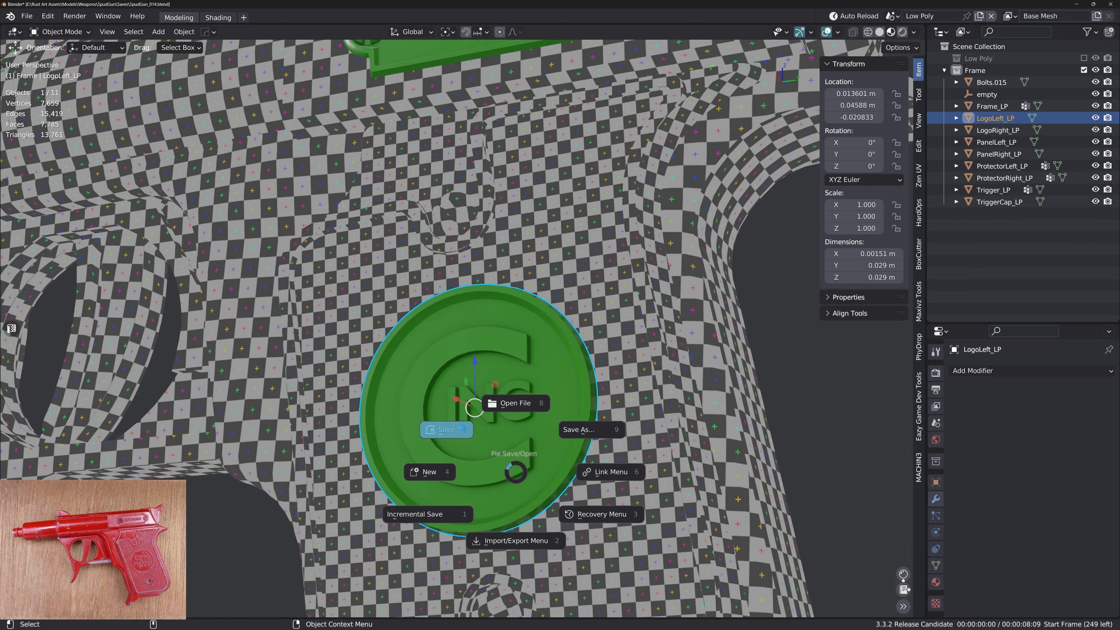
pyautogui.click(455, 433)
# Enter Edit Mode on the left logo, reveal its hidden geometry and select the linked faces of the disc's recessed floor
pyautogui.scroll(2, 468, 442)
pyautogui.moveTo(481, 441); pyautogui.dragTo(480, 411, button='middle')
pyautogui.press('Tab')
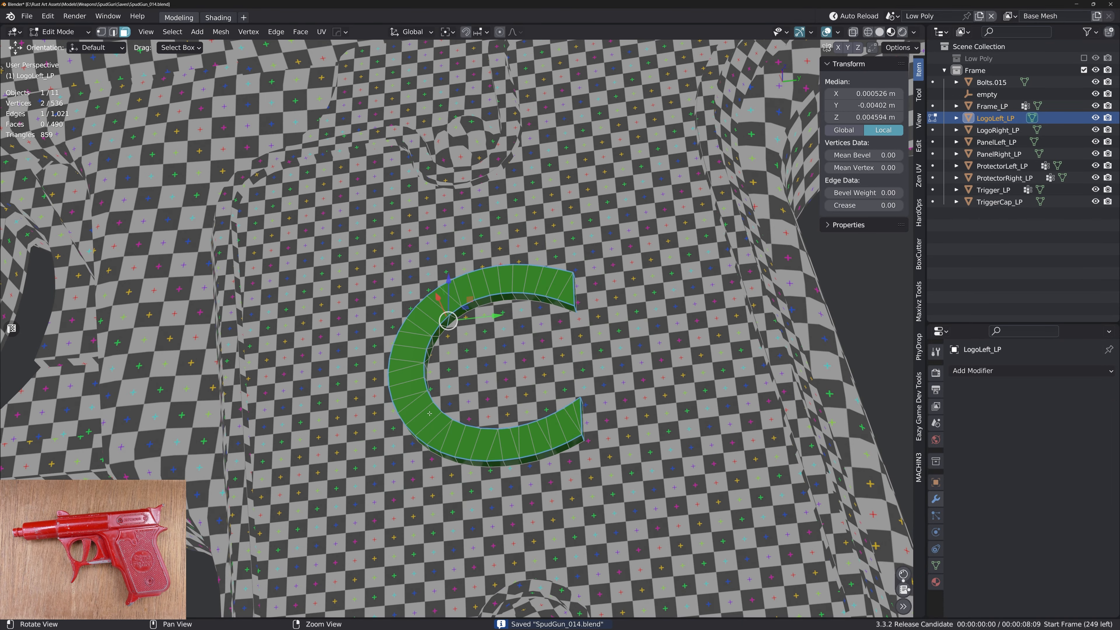
pyautogui.hotkey('alt', 'h')
pyautogui.keyDown('alt'); pyautogui.moveTo(430, 413); pyautogui.dragTo(442, 408); pyautogui.keyUp('alt')
pyautogui.click(444, 404)
pyautogui.hotkey('ctrl', 'l')
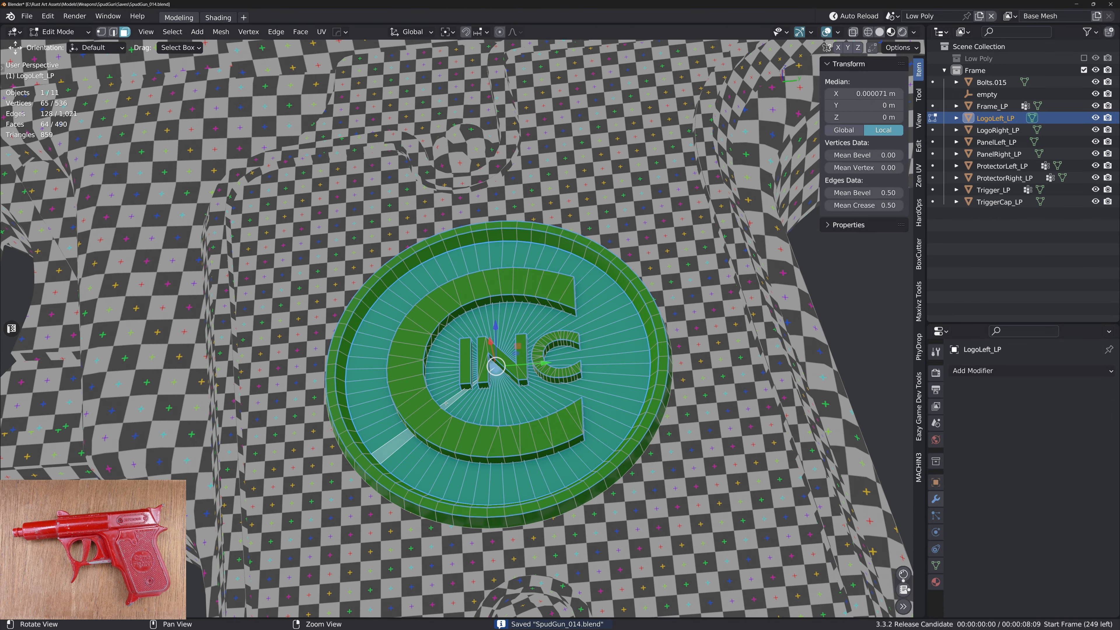
# Mark the border edges of the logo disc's recessed floor as UV seams
pyautogui.hotkey('alt', '2')
pyautogui.press('u')
pyautogui.click(399, 403)
pyautogui.keyDown('alt'); pyautogui.moveTo(443, 327); pyautogui.dragTo(449, 305); pyautogui.keyUp('alt')
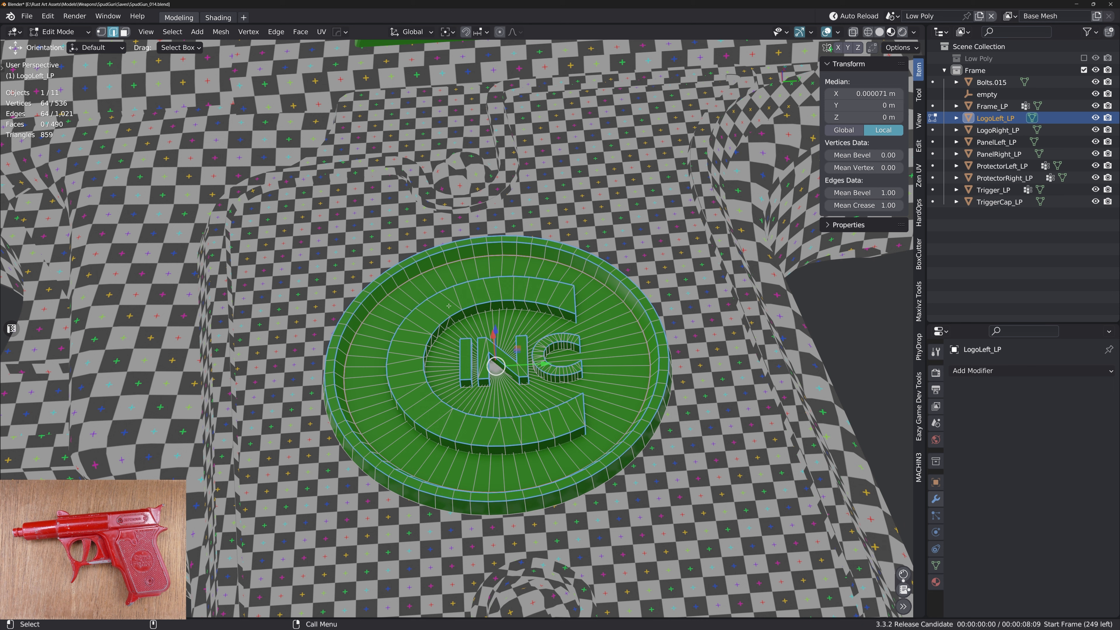
# Select the face loop on top of the disc's raised rim and mark its boundary edges as seams
pyautogui.press('3')
pyautogui.click(466, 248)
pyautogui.keyDown('alt'); pyautogui.keyDown('shift'); pyautogui.click(466, 242); pyautogui.keyUp('shift'); pyautogui.keyUp('alt')
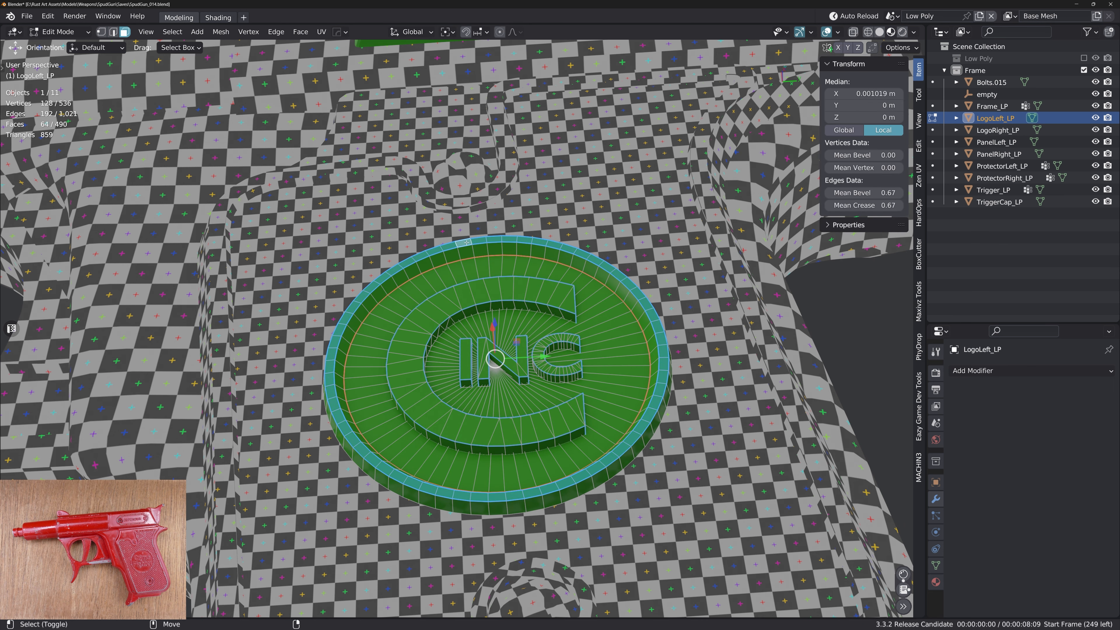
pyautogui.hotkey('alt', '2')
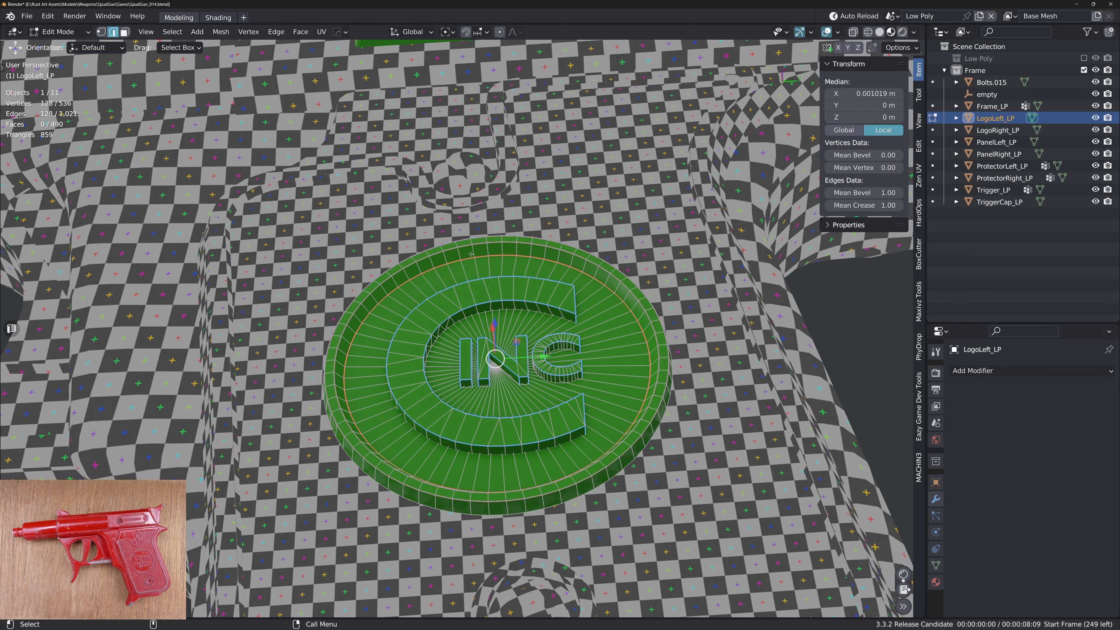
pyautogui.keyDown('alt'); pyautogui.moveTo(471, 254); pyautogui.dragTo(472, 227); pyautogui.keyUp('alt')
# Mark a crosswise seam through the disc's rim walls at the lower edge of the logo
pyautogui.click(508, 464)
pyautogui.keyDown('alt'); pyautogui.moveTo(508, 467); pyautogui.dragTo(513, 549); pyautogui.keyUp('alt')
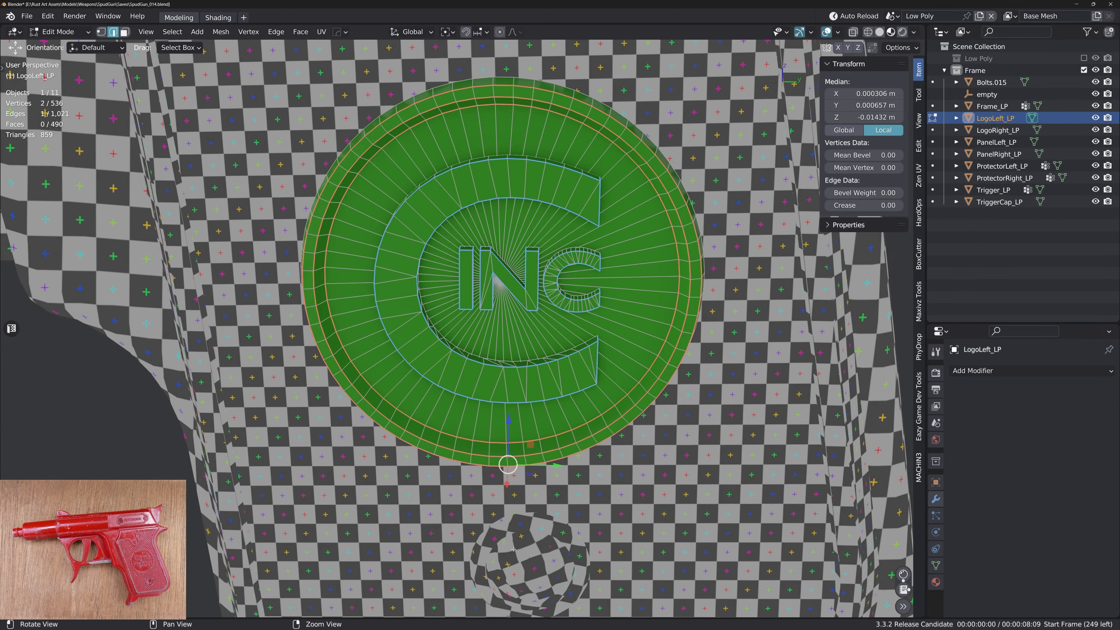
pyautogui.keyDown('ctrl'); pyautogui.click(528, 450); pyautogui.keyUp('ctrl')
pyautogui.keyDown('alt'); pyautogui.moveTo(528, 447); pyautogui.dragTo(497, 439); pyautogui.keyUp('alt')
# Select the front faces of the large letter C and mark their outline as a seam
pyautogui.press('3')
pyautogui.keyDown('shift'); pyautogui.doubleClick(500, 381); pyautogui.keyUp('shift')
pyautogui.press('2')
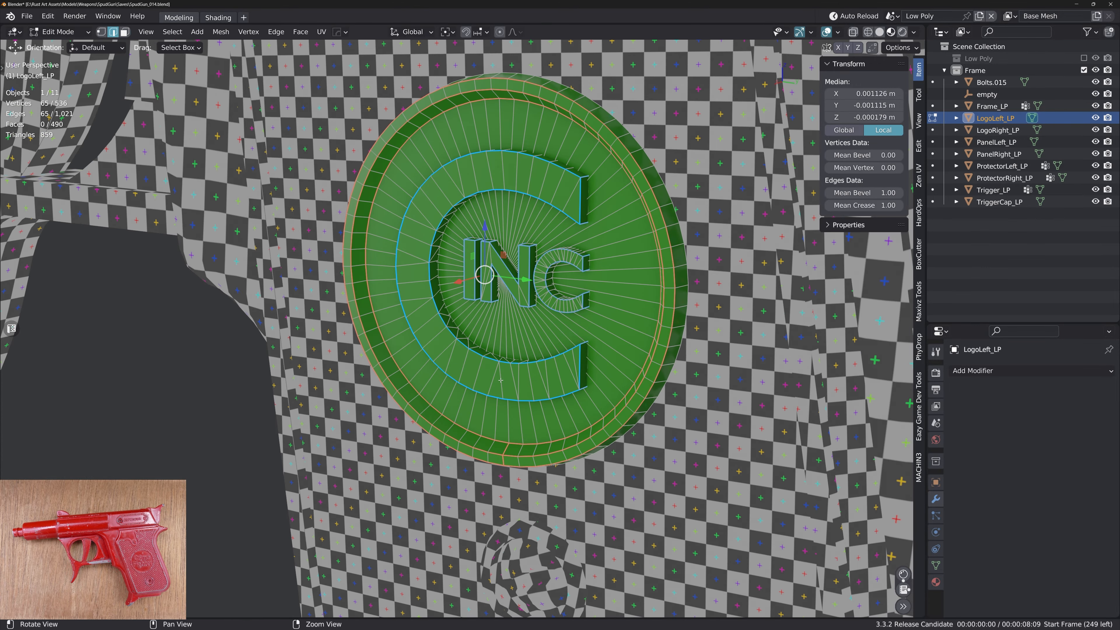
pyautogui.moveTo(501, 379); pyautogui.dragTo(534, 366, button='middle')
# Select the end faces of the large and small letter C and the first side faces of the I and N
pyautogui.press('3')
pyautogui.click(564, 378)
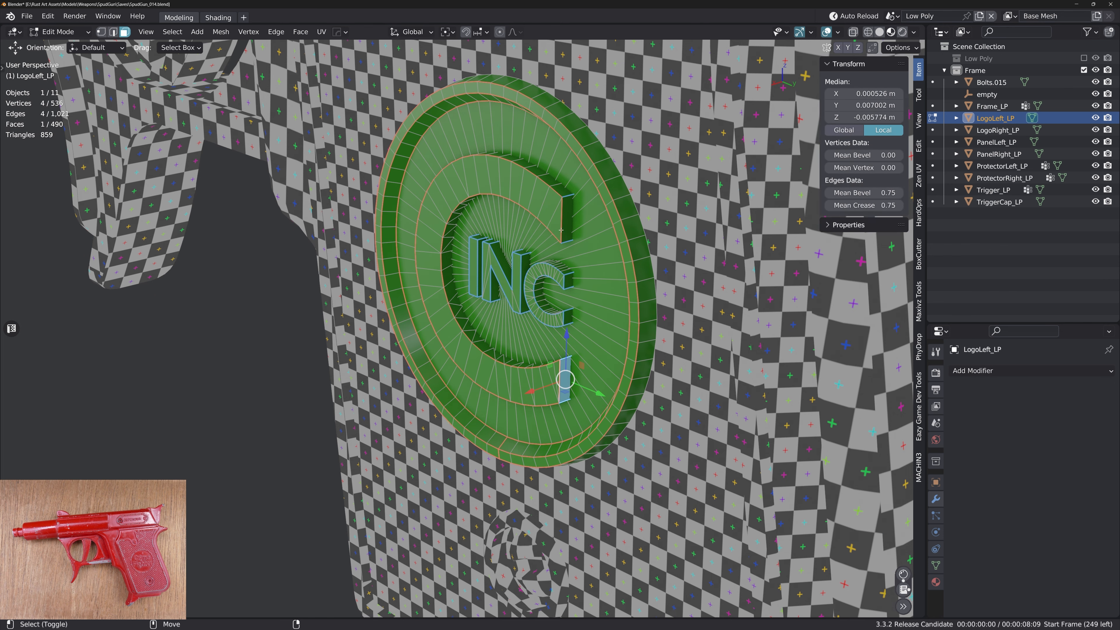
pyautogui.keyDown('shift'); pyautogui.click(568, 239); pyautogui.keyUp('shift')
pyautogui.keyDown('shift'); pyautogui.click(570, 281); pyautogui.keyUp('shift')
pyautogui.keyDown('shift'); pyautogui.click(527, 276); pyautogui.keyUp('shift')
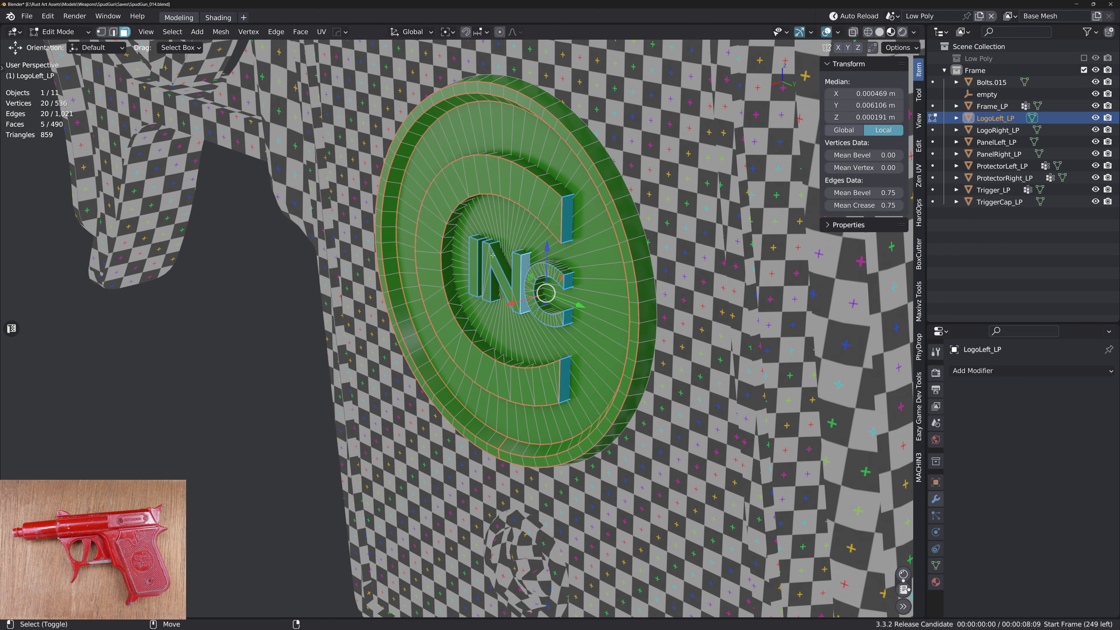
pyautogui.keyDown('shift'); pyautogui.click(480, 246); pyautogui.keyUp('shift')
pyautogui.keyDown('shift'); pyautogui.click(477, 237); pyautogui.keyUp('shift')
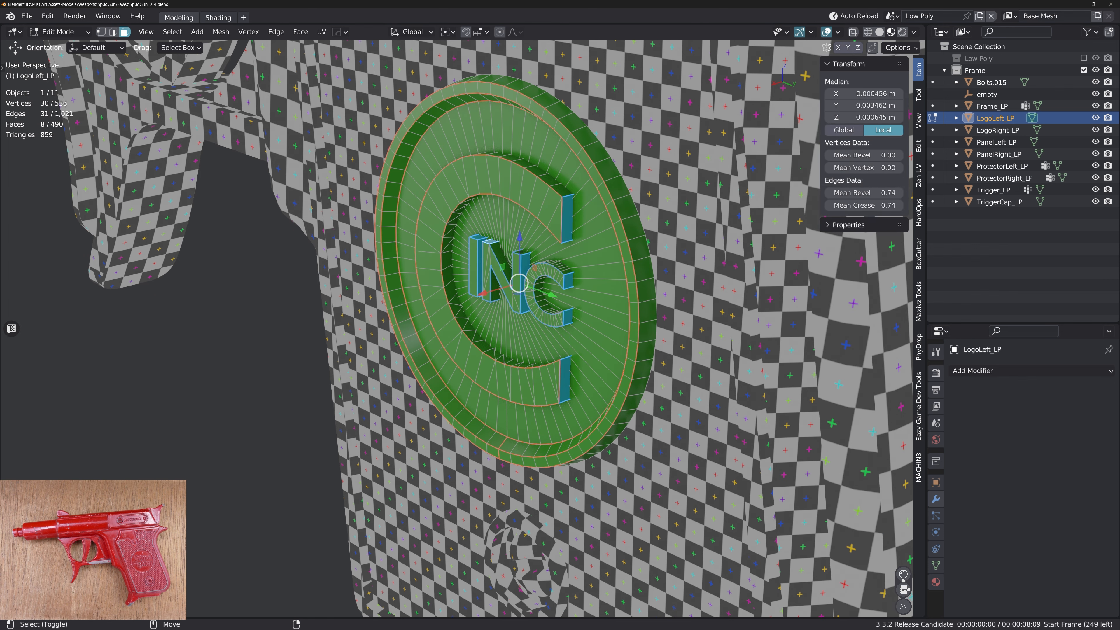
# Add the remaining faces of the letters I and N to the selection and mark their boundaries as seams
pyautogui.moveTo(521, 251); pyautogui.dragTo(524, 318, button='middle')
pyautogui.keyDown('shift'); pyautogui.click(524, 318); pyautogui.keyUp('shift')
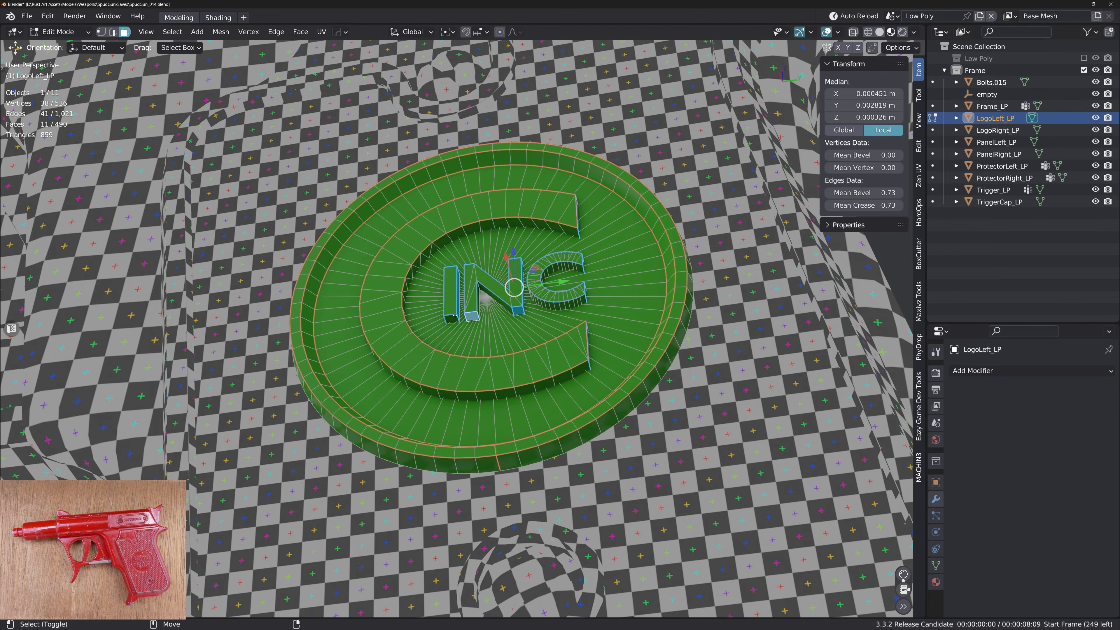
pyautogui.keyDown('shift'); pyautogui.click(499, 302); pyautogui.keyUp('shift')
pyautogui.keyDown('alt'); pyautogui.moveTo(499, 301); pyautogui.dragTo(469, 358); pyautogui.keyUp('alt')
pyautogui.keyDown('shift'); pyautogui.click(488, 310); pyautogui.keyUp('shift')
pyautogui.keyDown('shift'); pyautogui.click(492, 263); pyautogui.keyUp('shift')
pyautogui.moveTo(492, 263); pyautogui.dragTo(631, 276, button='middle')
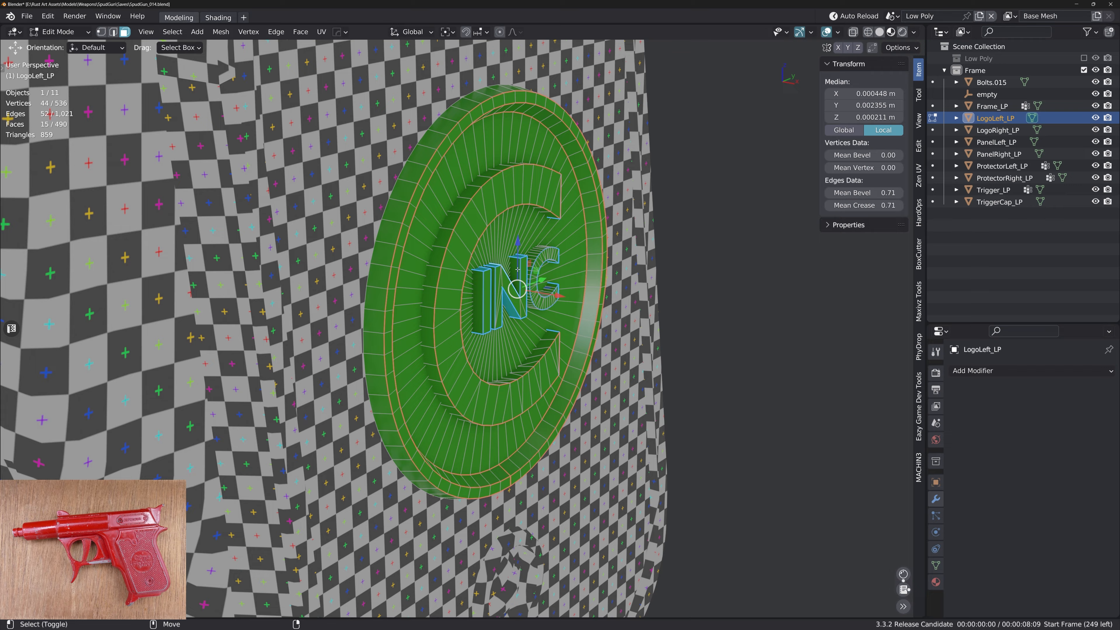
pyautogui.keyDown('shift'); pyautogui.click(480, 286); pyautogui.keyUp('shift')
pyautogui.moveTo(480, 286); pyautogui.dragTo(532, 263, button='middle')
pyautogui.keyDown('shift'); pyautogui.click(452, 286); pyautogui.keyUp('shift')
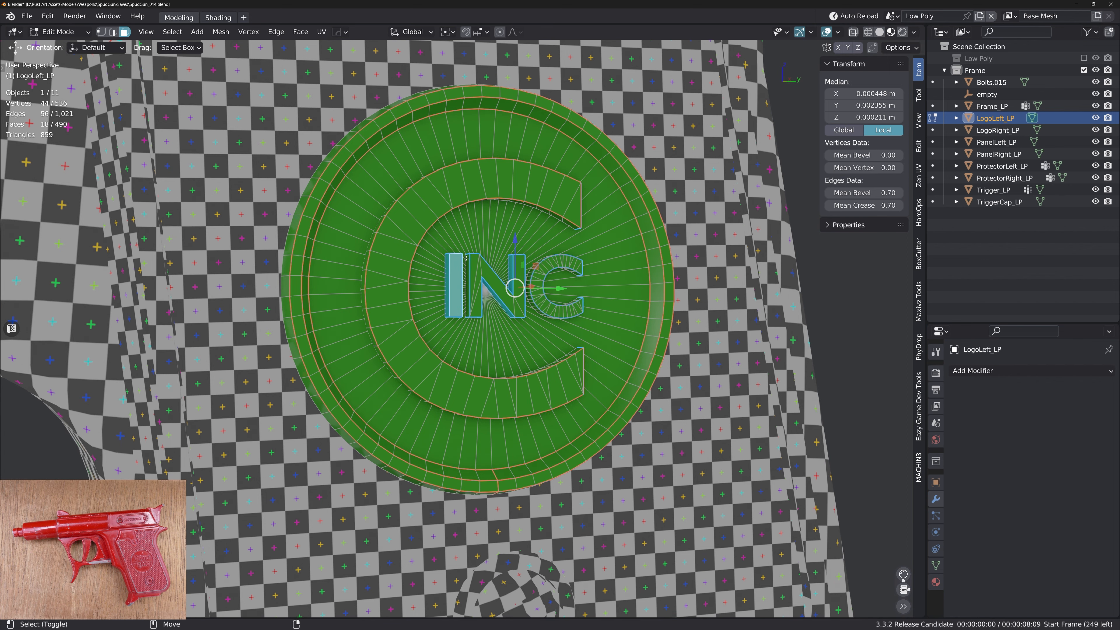
pyautogui.scroll(3, 466, 257)
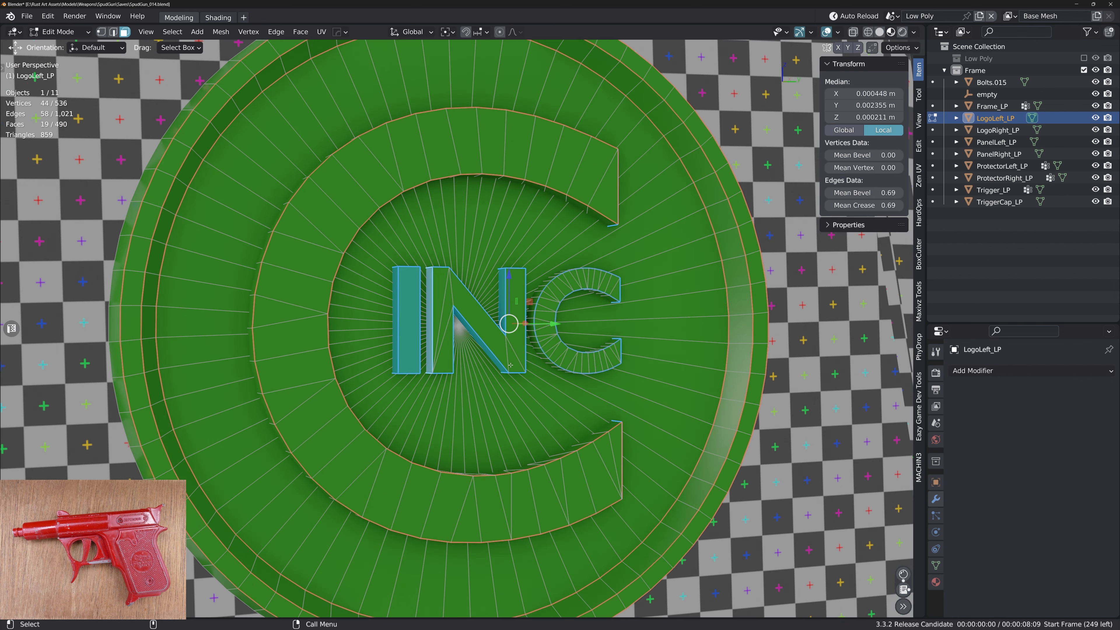
pyautogui.moveTo(514, 364); pyautogui.dragTo(574, 271, button='middle')
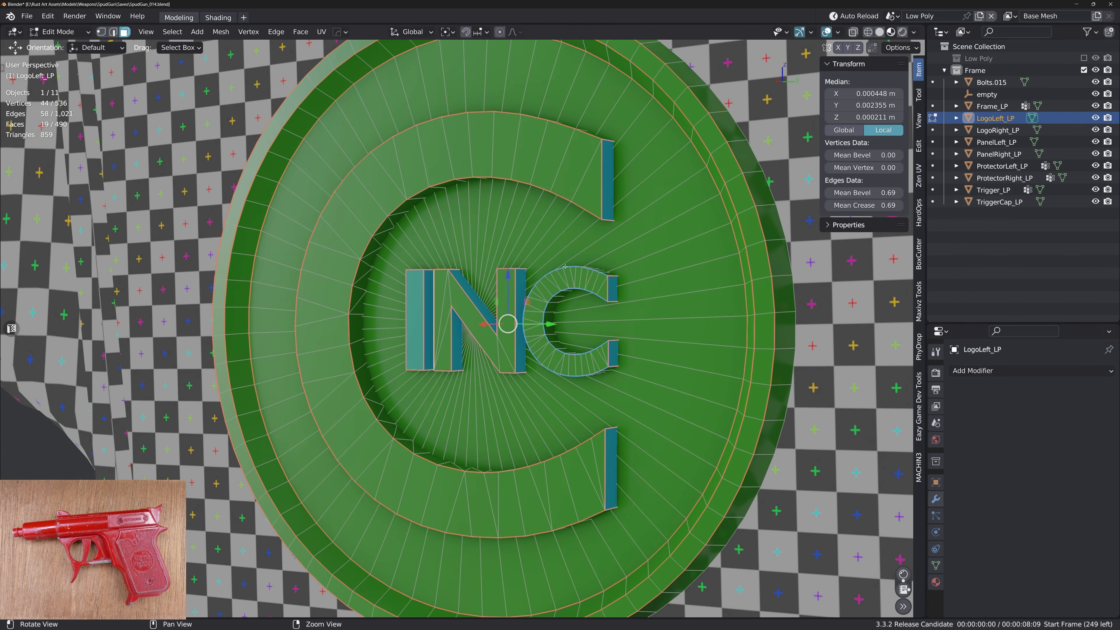
# Select the linked front faces of the small C and the N and mark their outlines as seams
pyautogui.click(576, 281)
pyautogui.press('l')
pyautogui.press('2')
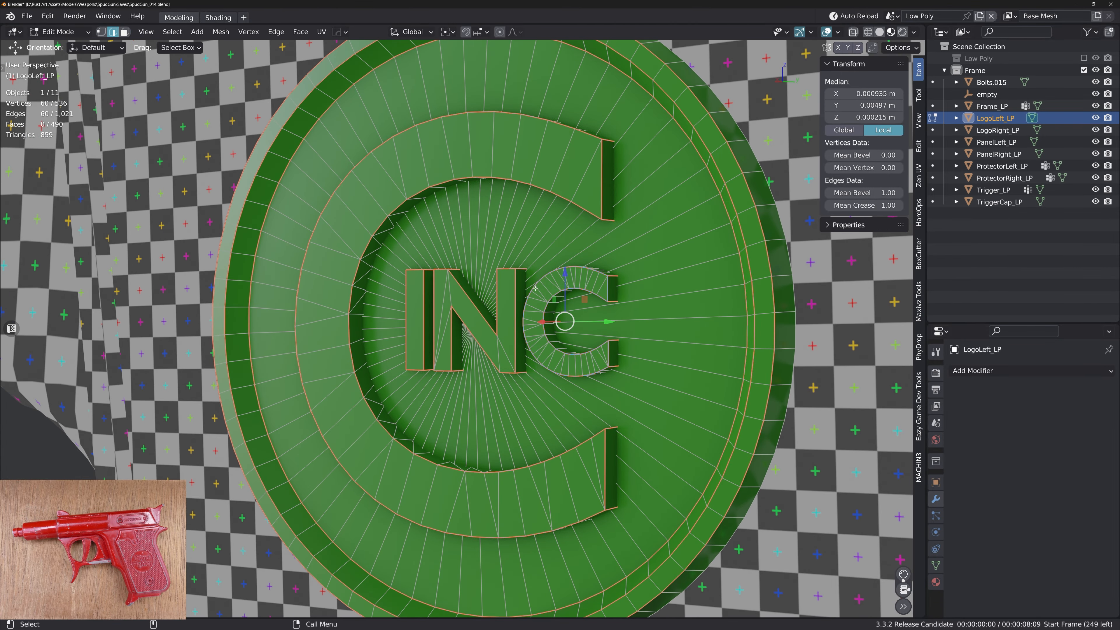
pyautogui.press('3')
pyautogui.press('l')
pyautogui.press('2')
pyautogui.keyDown('alt'); pyautogui.moveTo(502, 321); pyautogui.dragTo(469, 356); pyautogui.keyUp('alt')
pyautogui.keyDown('alt'); pyautogui.moveTo(468, 356); pyautogui.dragTo(537, 356, button='right'); pyautogui.keyUp('alt')
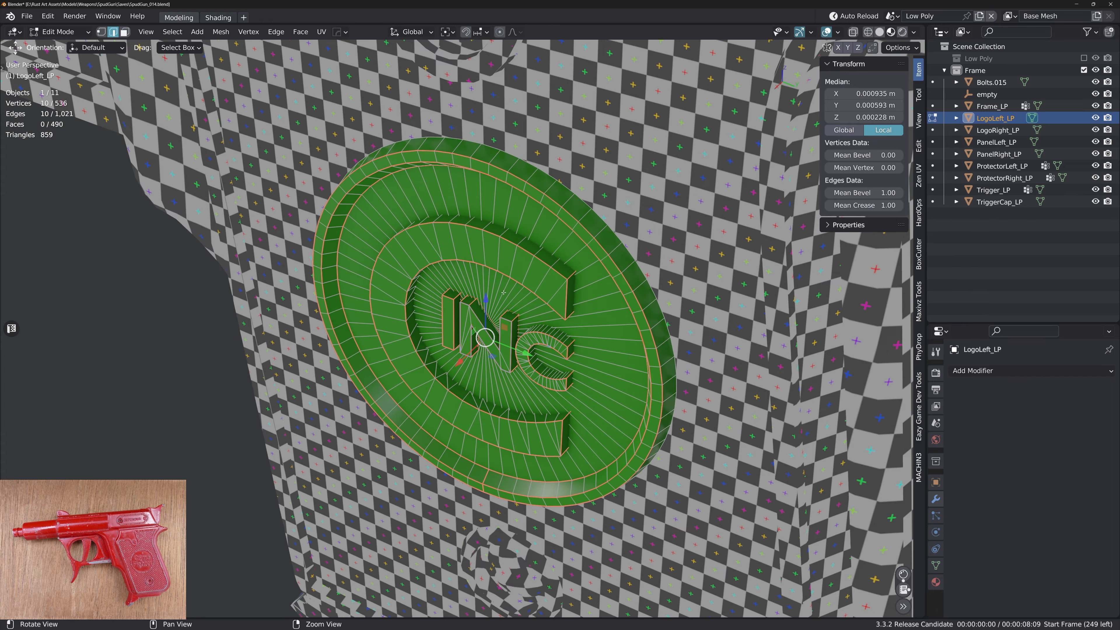
# Select the whole logo, show the UV editor beside the model, save the file and unwrap the logo
pyautogui.keyDown('alt'); pyautogui.moveTo(538, 355); pyautogui.dragTo(604, 306); pyautogui.keyUp('alt')
pyautogui.keyDown('alt'); pyautogui.moveTo(604, 306); pyautogui.dragTo(577, 309, button='right'); pyautogui.keyUp('alt')
pyautogui.moveTo(577, 308)
pyautogui.keyDown('alt'); pyautogui.mouseDown()
pyautogui.moveTo(536, 334)
pyautogui.moveTo(572, 316)
pyautogui.moveTo(587, 323)
pyautogui.mouseUp(); pyautogui.keyUp('alt')
pyautogui.press('3')
pyautogui.press('a')
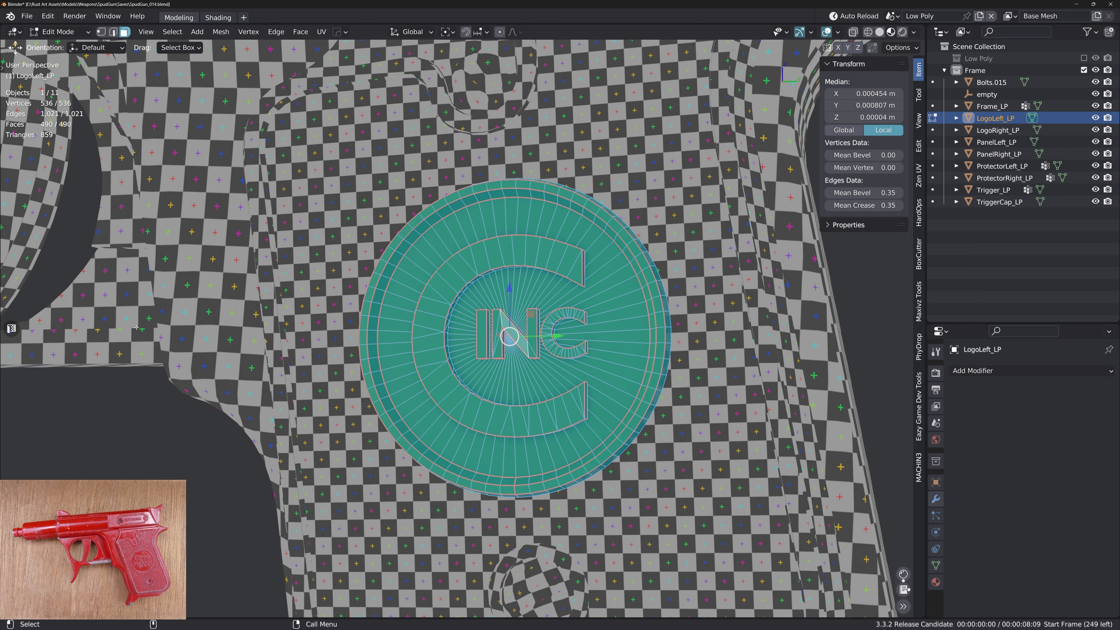
pyautogui.click(12, 329)
pyautogui.scroll(-2, 657, 367)
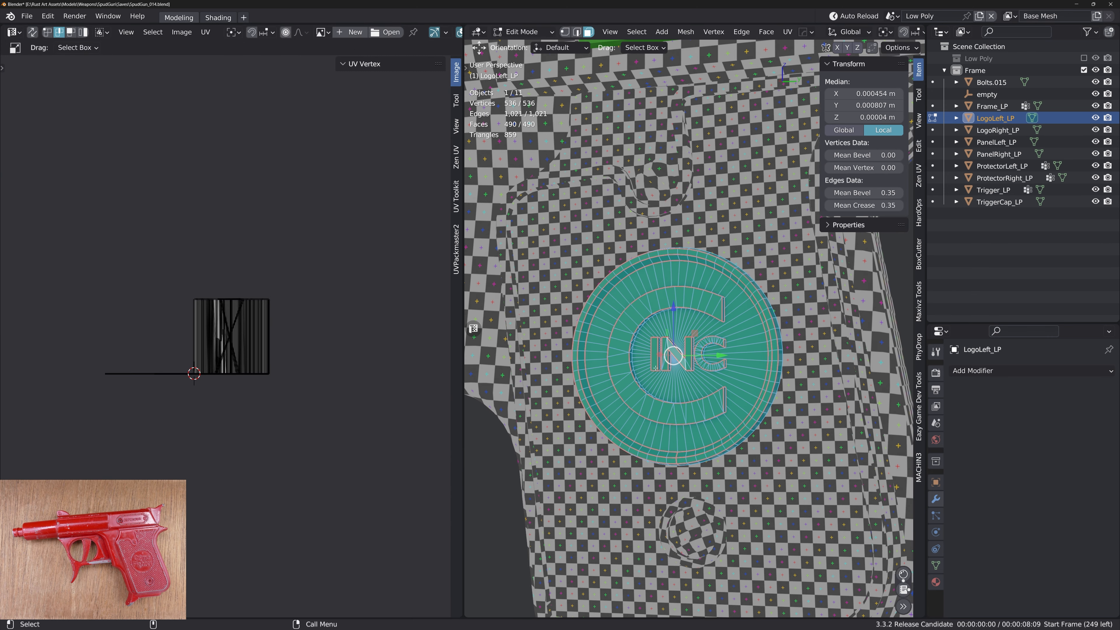
pyautogui.hotkey('ctrl', 's')
pyautogui.click(652, 357)
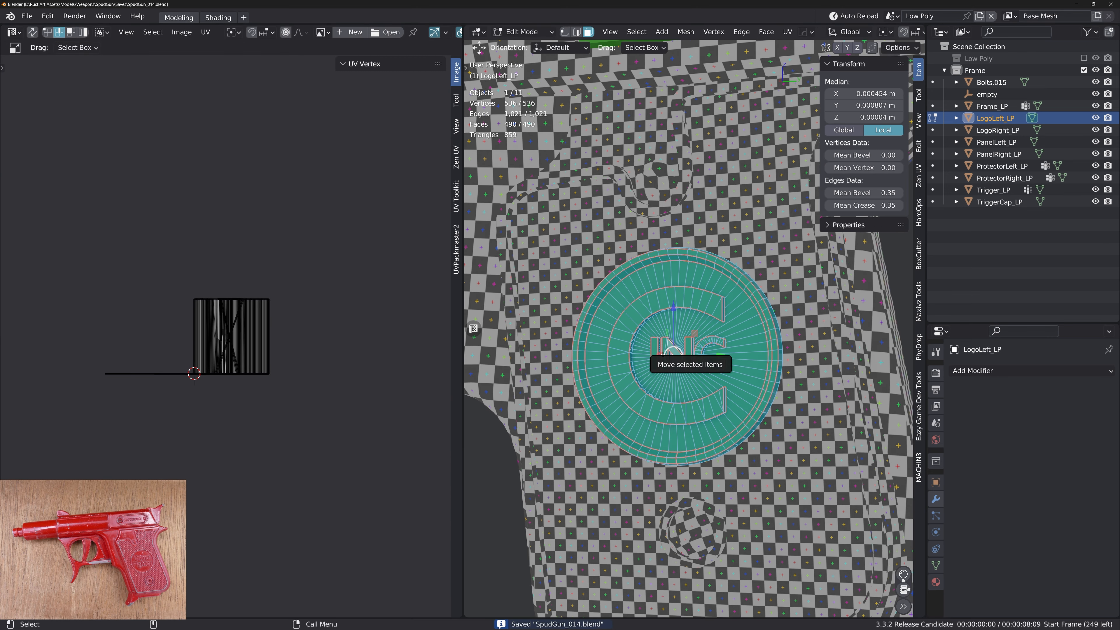
pyautogui.press('u')
pyautogui.press('u')
pyautogui.scroll(7, 190, 325)
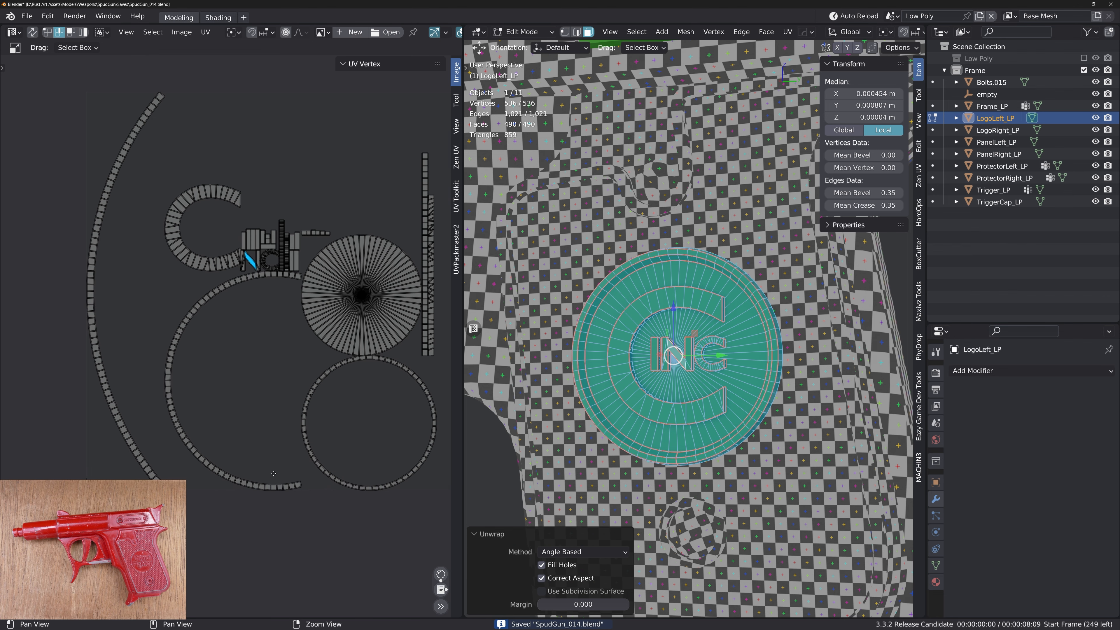
# Straighten the two long curved strip islands of the rim walls in the UV layout
pyautogui.press('l')
pyautogui.press('q')
pyautogui.click(204, 596)
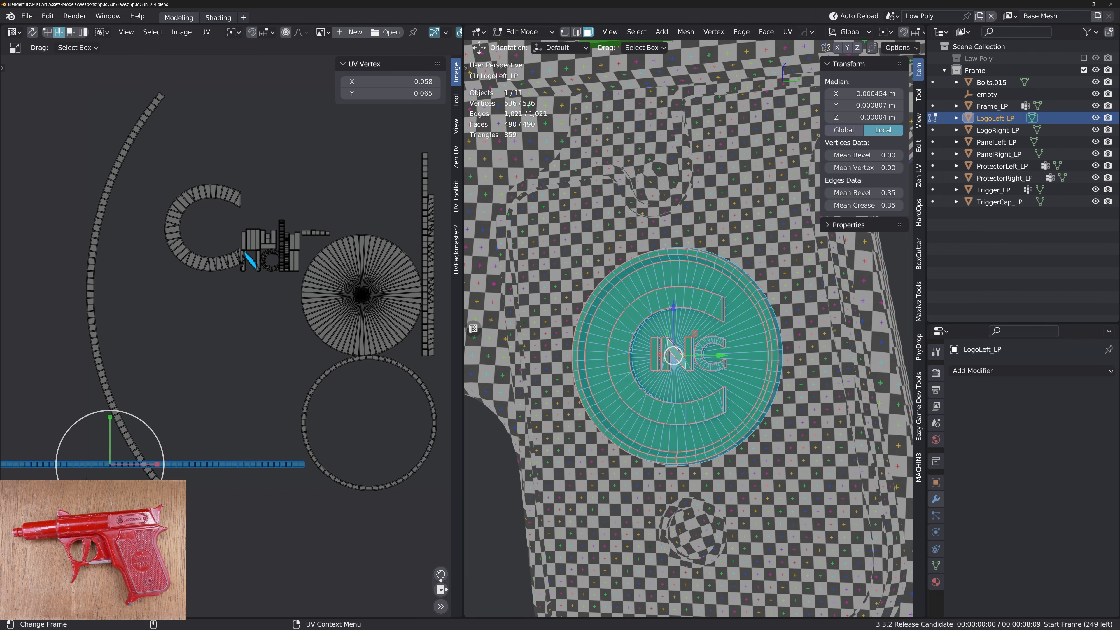
pyautogui.press('l')
pyautogui.press('g')
pyautogui.click(143, 437)
pyautogui.press('q')
pyautogui.click(144, 438)
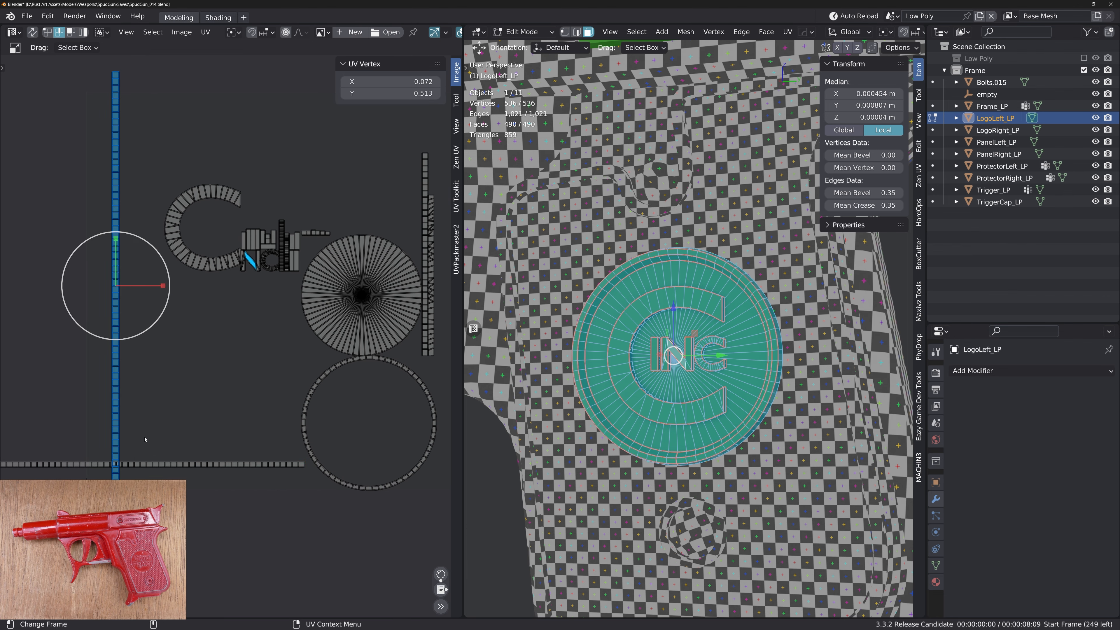
# Straighten the thin ring island of the rim and move the strip to the far side of the long strips
pyautogui.press('l')
pyautogui.press('q')
pyautogui.click(341, 454)
pyautogui.press('g')
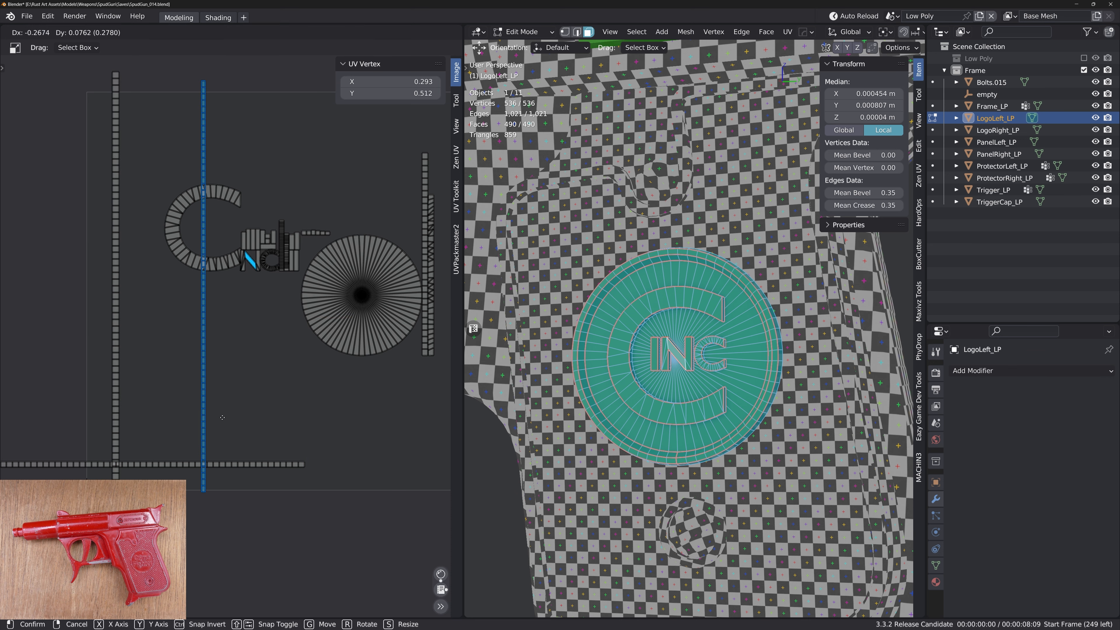
pyautogui.click(95, 366)
# Select all the logo's UV islands and pack them with UVPackmaster2
pyautogui.moveTo(270, 368); pyautogui.dragTo(268, 417, button='middle')
pyautogui.press('a')
pyautogui.click(458, 244)
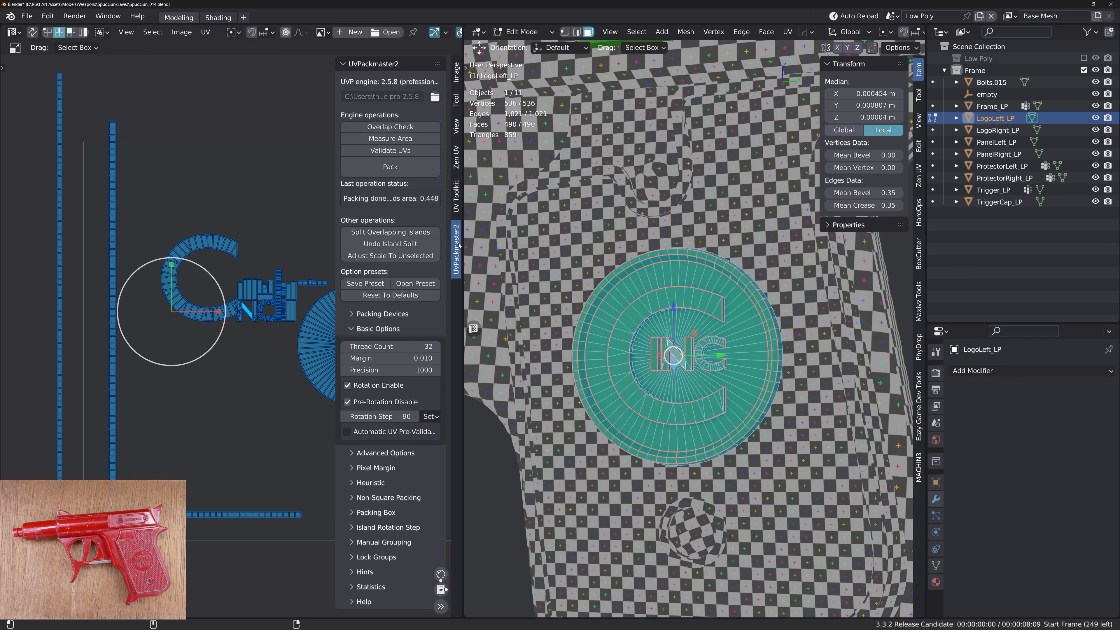
pyautogui.click(408, 167)
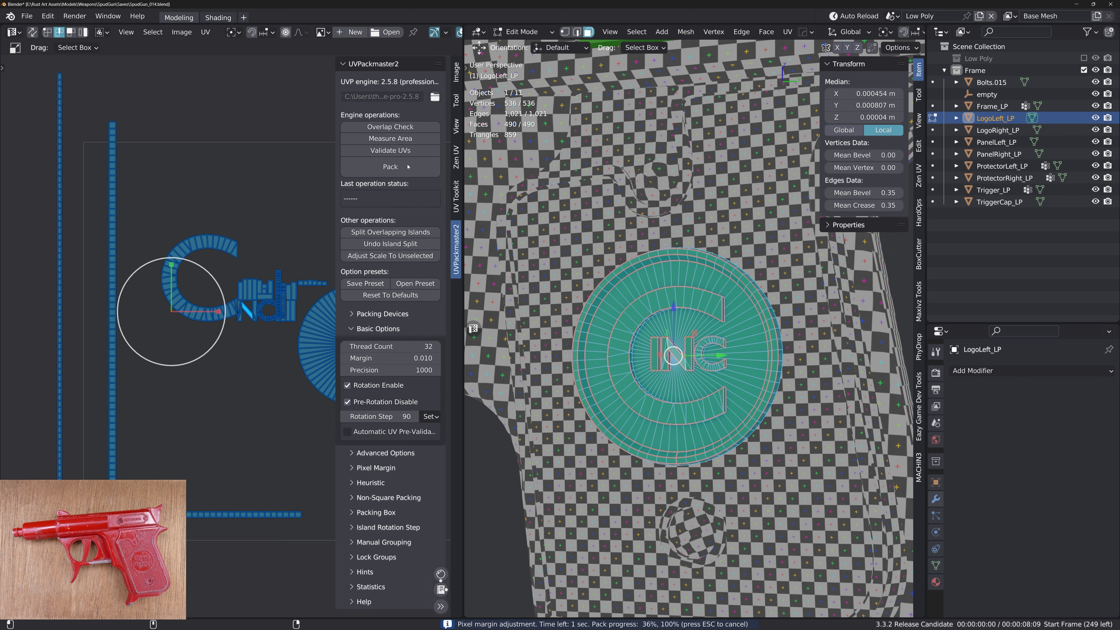
pyautogui.keyDown('alt'); pyautogui.moveTo(330, 353); pyautogui.dragTo(285, 364, button='middle'); pyautogui.keyUp('alt')
pyautogui.keyDown('alt'); pyautogui.moveTo(284, 364); pyautogui.dragTo(280, 367, button='right'); pyautogui.keyUp('alt')
# Mark sharp edges from the logo's UV islands and apply the 2048x2048 checker texture
pyautogui.press('q')
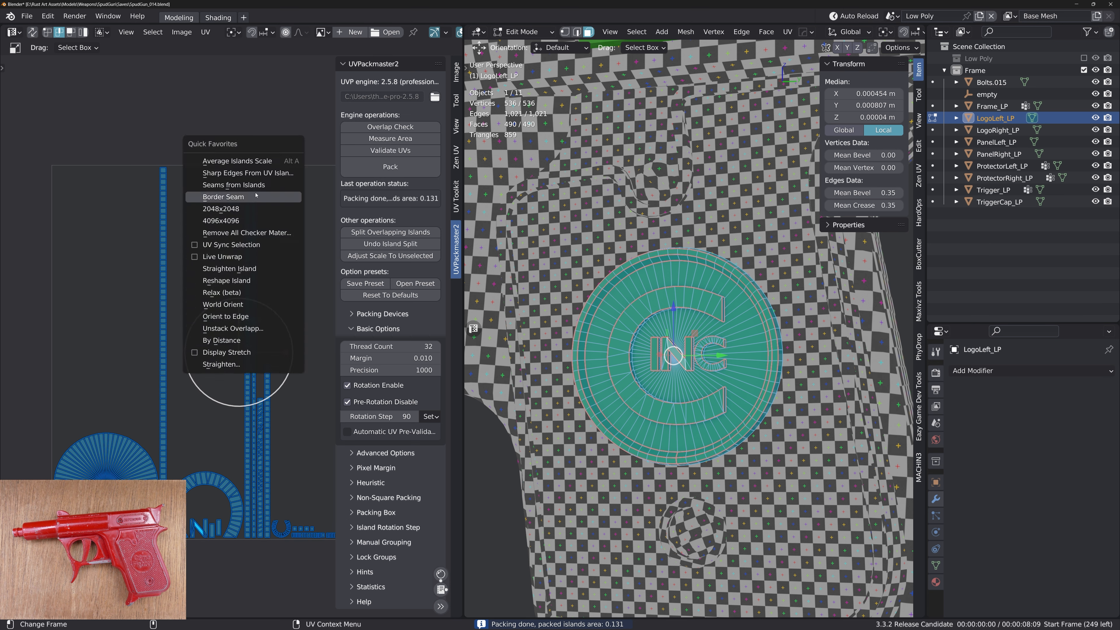
pyautogui.click(257, 172)
pyautogui.press('q')
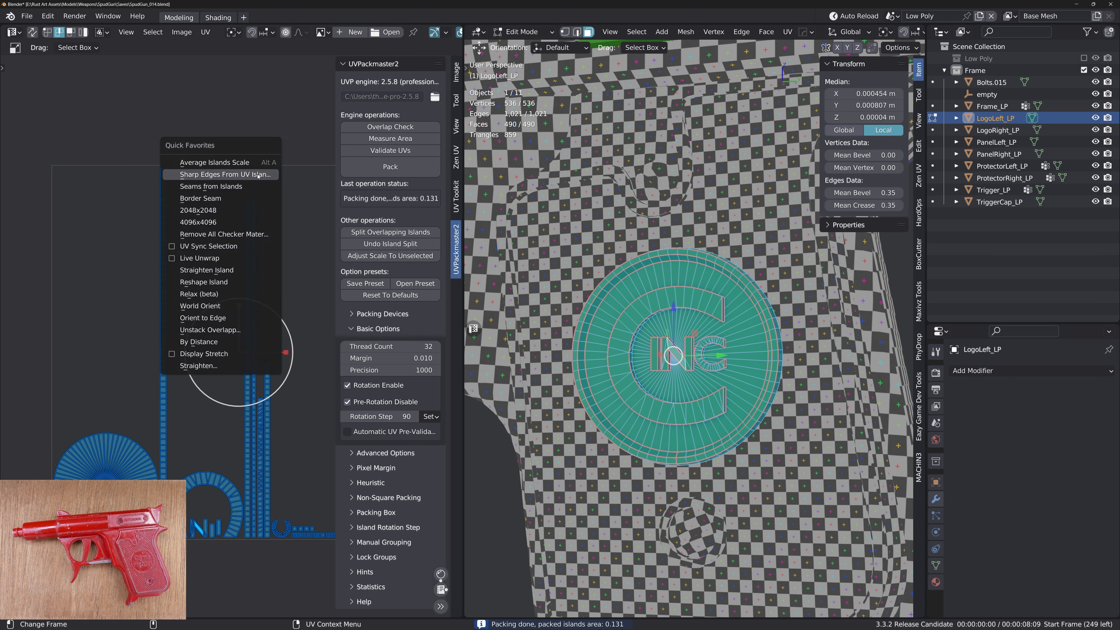
pyautogui.click(230, 211)
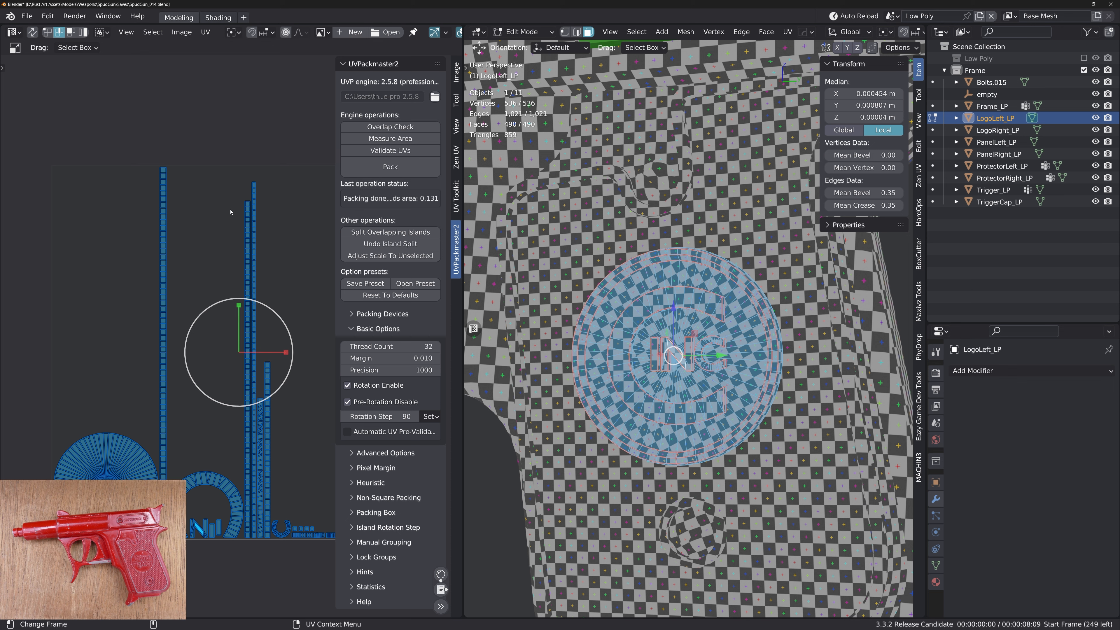
# Apply World Orient to the logo's UV islands and save the file from Object Mode
pyautogui.press('q')
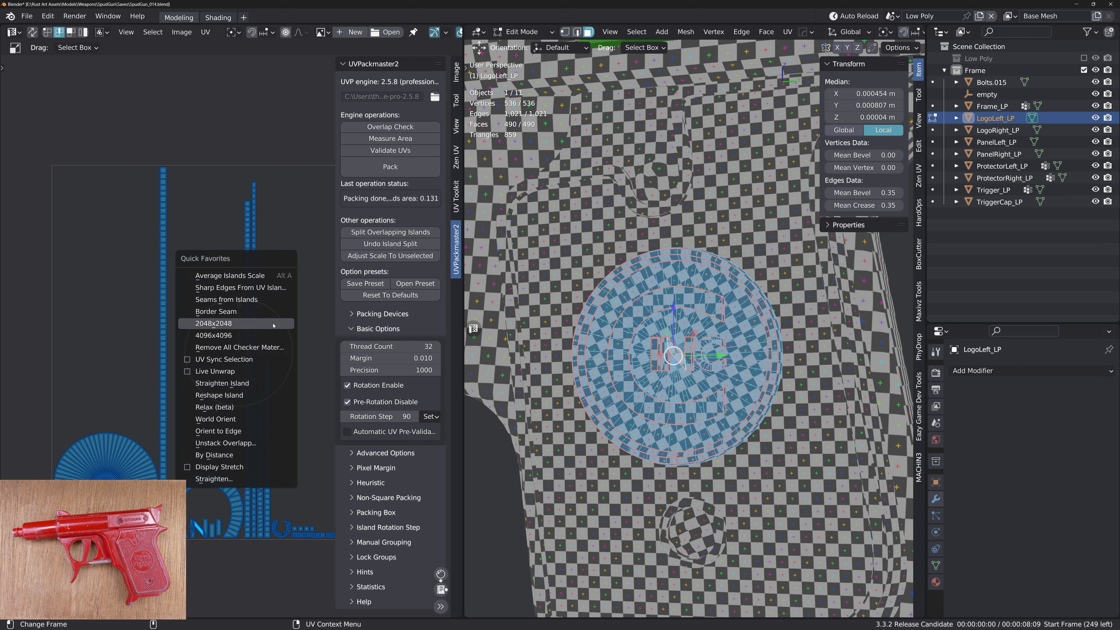
pyautogui.click(247, 419)
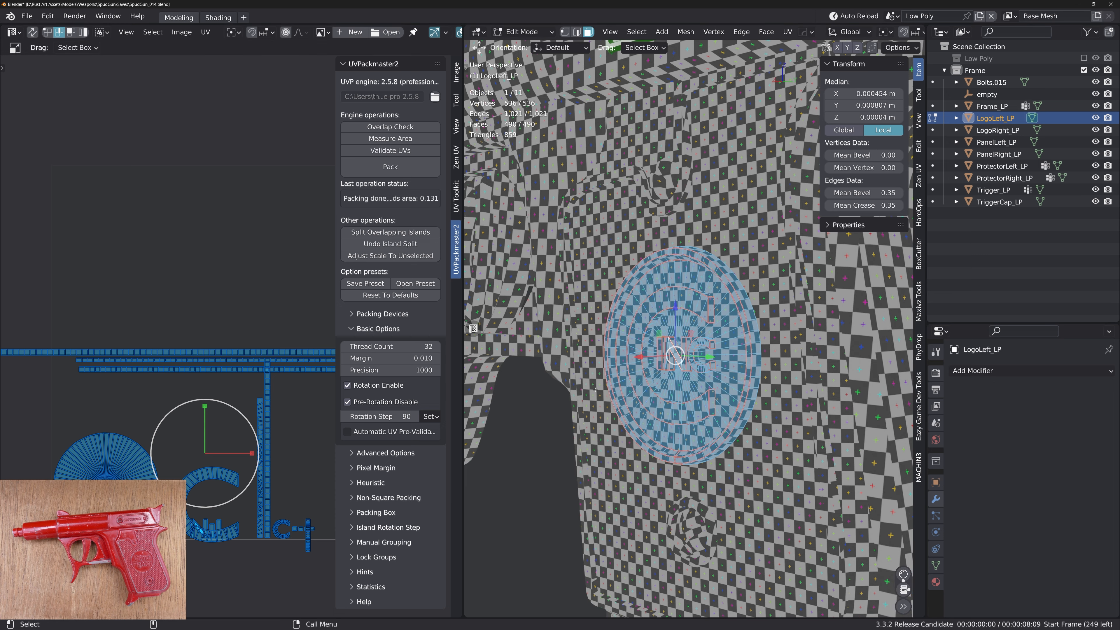
pyautogui.press('Tab')
pyautogui.hotkey('ctrl', 's')
pyautogui.click(623, 337)
# Select the left PROTECTOR plate above the grip and save the file
pyautogui.keyDown('shift'); pyautogui.moveTo(622, 338); pyautogui.dragTo(602, 350, button='middle'); pyautogui.keyUp('shift')
pyautogui.scroll(-4, 583, 381)
pyautogui.click(608, 248)
pyautogui.keyDown('shift'); pyautogui.moveTo(609, 248); pyautogui.dragTo(666, 324, button='middle'); pyautogui.keyUp('shift')
pyautogui.keyDown('alt'); pyautogui.moveTo(666, 323); pyautogui.dragTo(650, 411, button='right'); pyautogui.keyUp('alt')
pyautogui.hotkey('ctrl', 's')
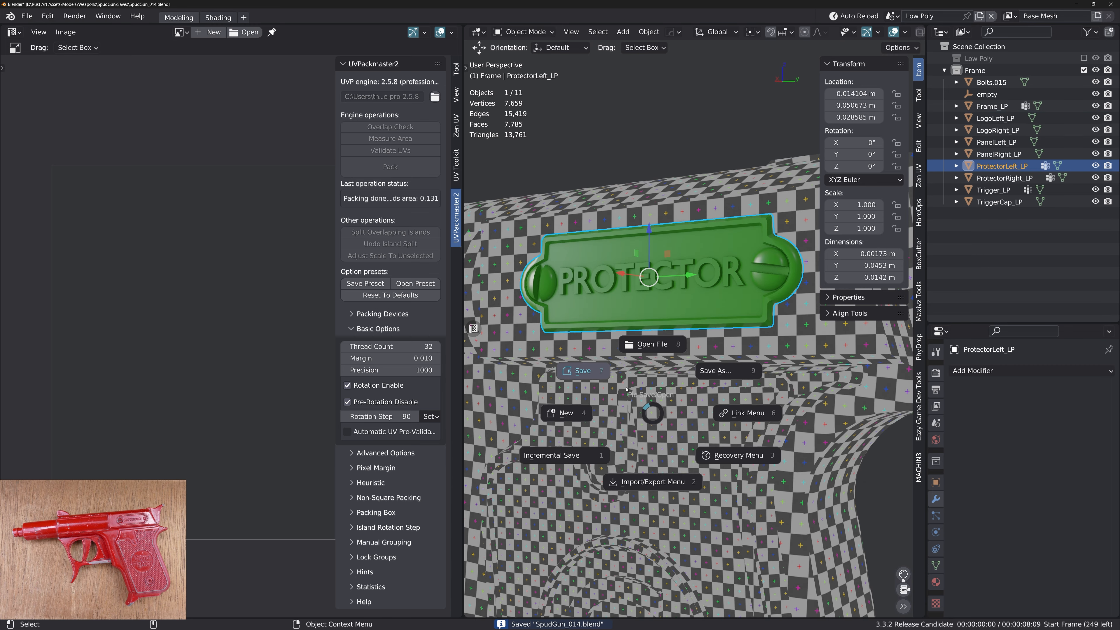
pyautogui.click(595, 367)
# Isolate the left PROTECTOR plate in local view
pyautogui.press('/')
pyautogui.keyDown('alt'); pyautogui.moveTo(619, 287); pyautogui.dragTo(666, 337, button='middle'); pyautogui.keyUp('alt')
pyautogui.keyDown('alt'); pyautogui.moveTo(666, 337); pyautogui.dragTo(701, 342); pyautogui.keyUp('alt')
pyautogui.keyDown('alt'); pyautogui.moveTo(701, 342); pyautogui.dragTo(699, 392, button='right'); pyautogui.keyUp('alt')
pyautogui.keyDown('alt'); pyautogui.moveTo(699, 392); pyautogui.dragTo(670, 463, button='middle'); pyautogui.keyUp('alt')
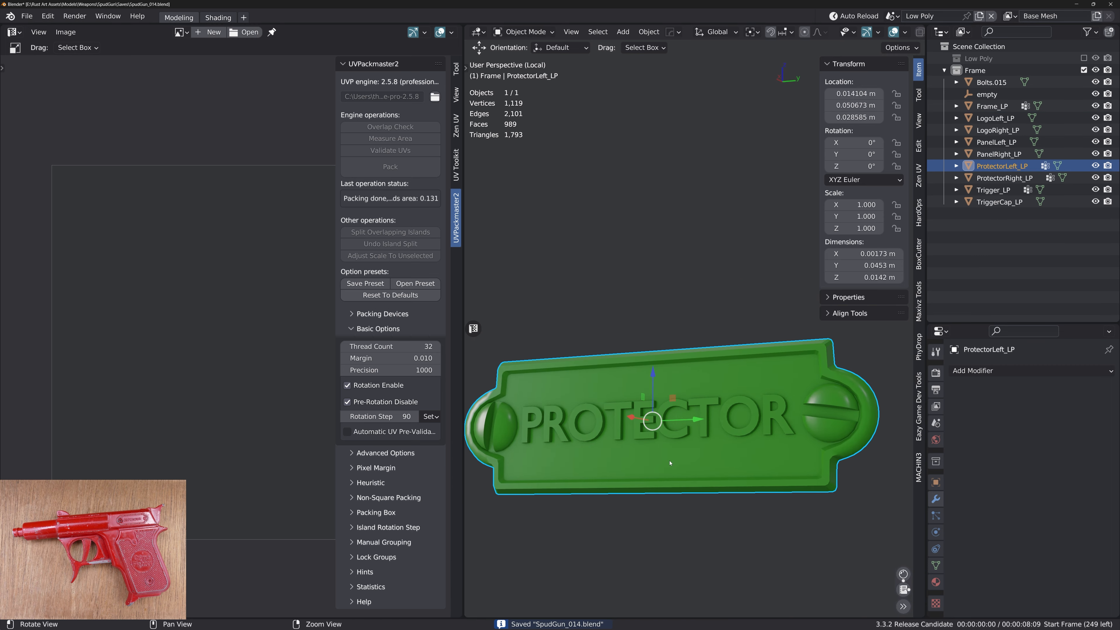
pyautogui.keyDown('alt'); pyautogui.moveTo(670, 463); pyautogui.dragTo(678, 460); pyautogui.keyUp('alt')
# Enter Edit Mode on the plate, select all its geometry and clear its sharp marks with the HardOps Mark operation
pyautogui.press('Tab')
pyautogui.click(661, 384)
pyautogui.hotkey('shift', 'f')
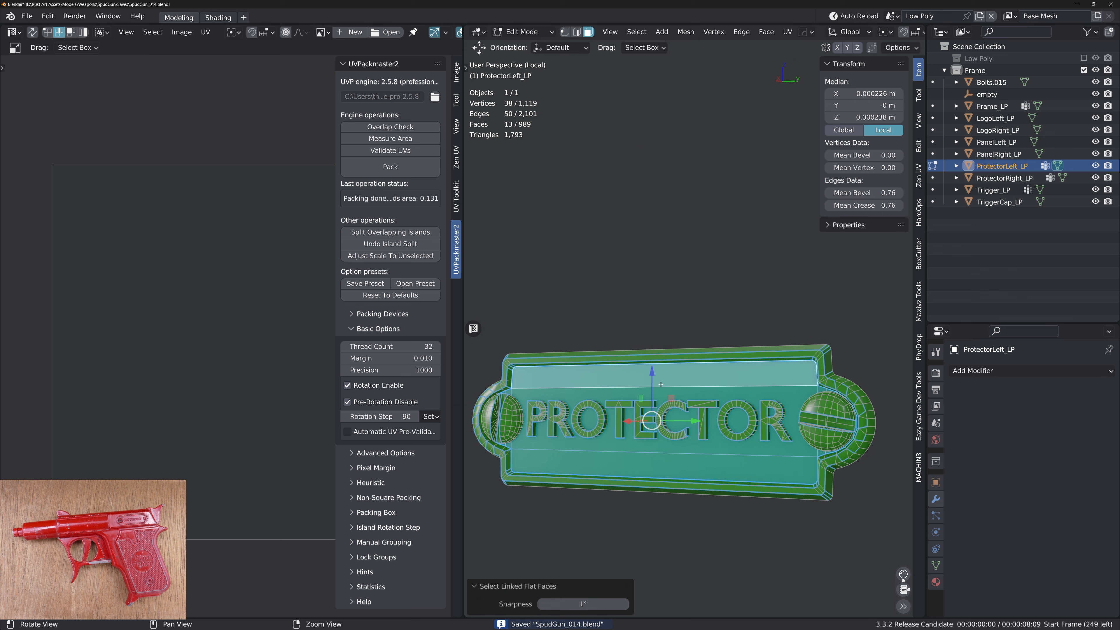
pyautogui.press('a')
pyautogui.press('q')
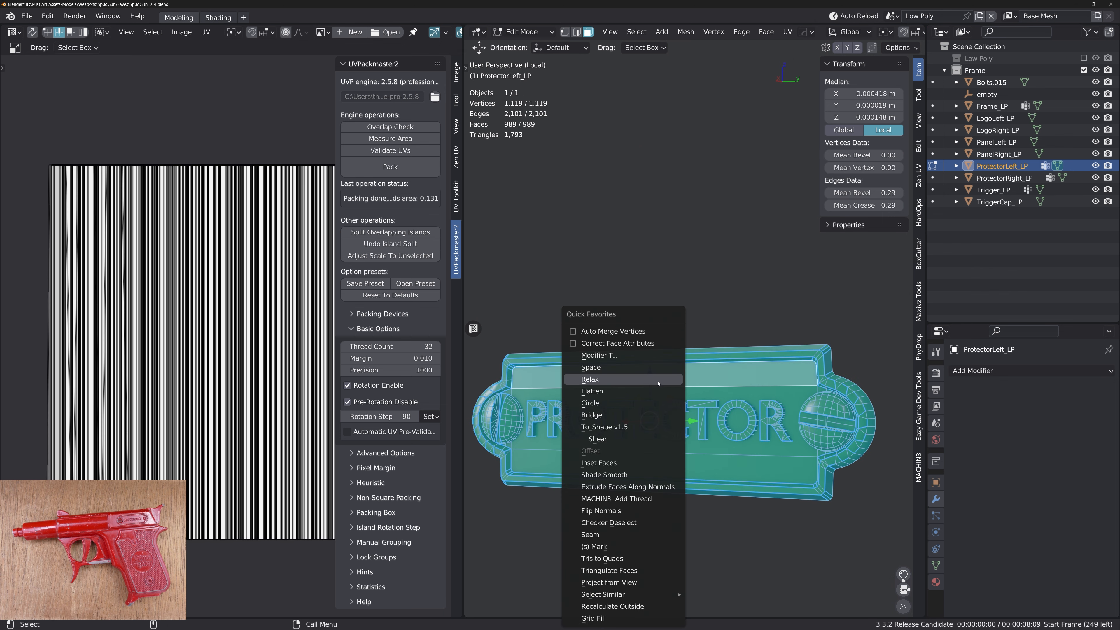
pyautogui.hotkey('shift', 'q')
pyautogui.click(760, 467)
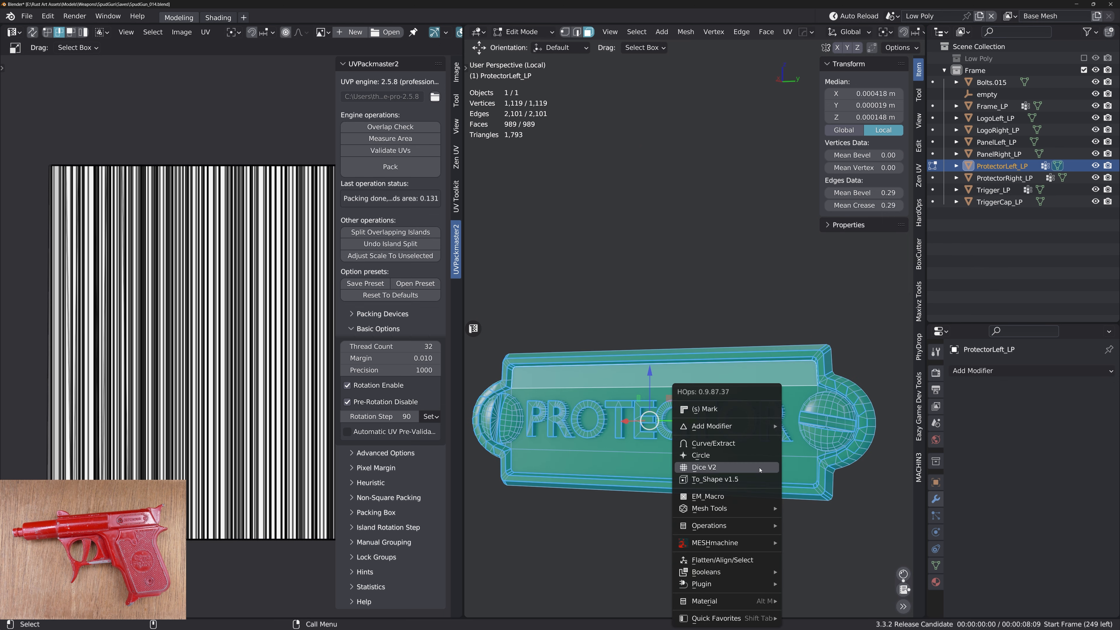
pyautogui.click(723, 407)
# Select the flat recessed background faces around the PROTECTOR lettering and mark seams along their boundary
pyautogui.click(700, 385)
pyautogui.hotkey('ctrl', 'shift', 'alt', 'f')
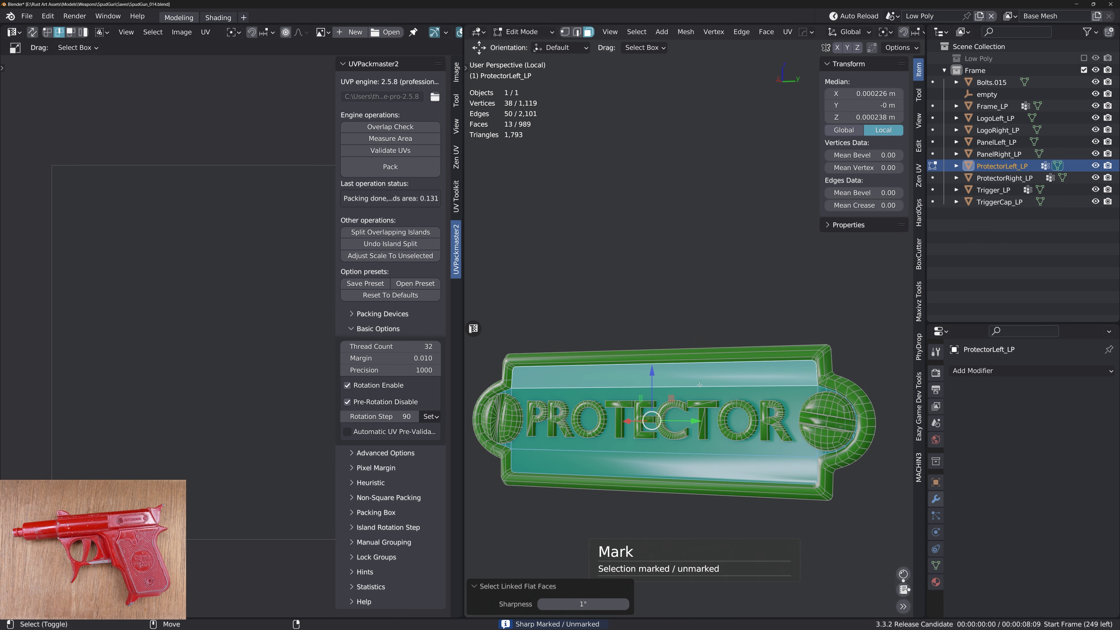
pyautogui.hotkey('alt', '2')
pyautogui.press('3')
# Select the flat front faces of the raised rim along the plate's long sides and around its right end
pyautogui.moveTo(693, 364); pyautogui.dragTo(675, 366, button='middle')
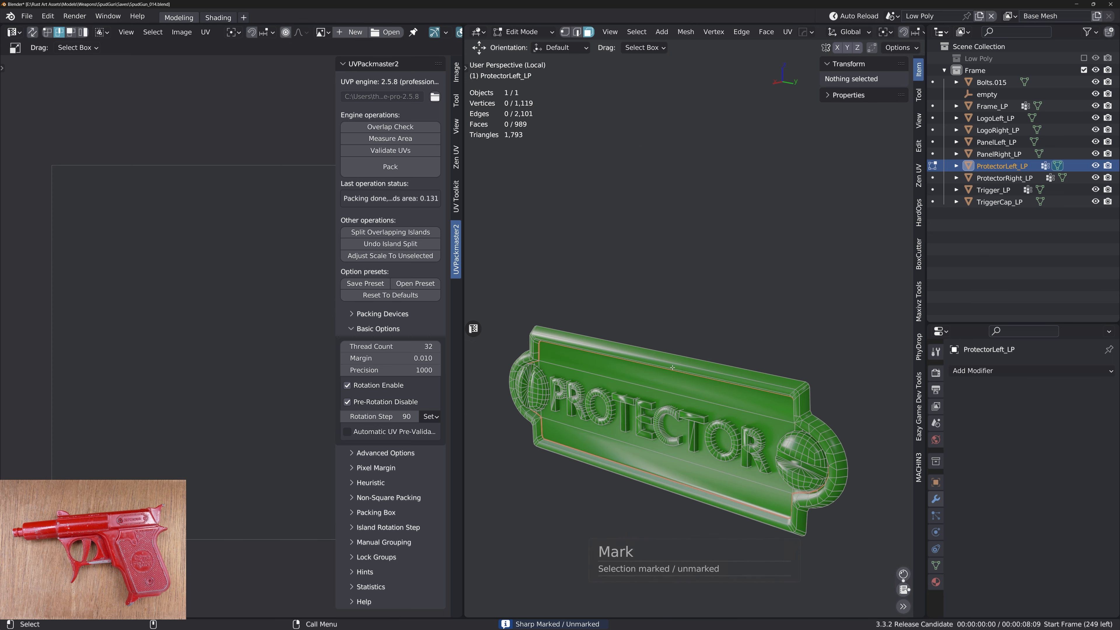
pyautogui.click(673, 366)
pyautogui.hotkey('ctrl', 'shift', 'alt', 'f')
pyautogui.keyDown('shift'); pyautogui.click(792, 398); pyautogui.keyUp('shift')
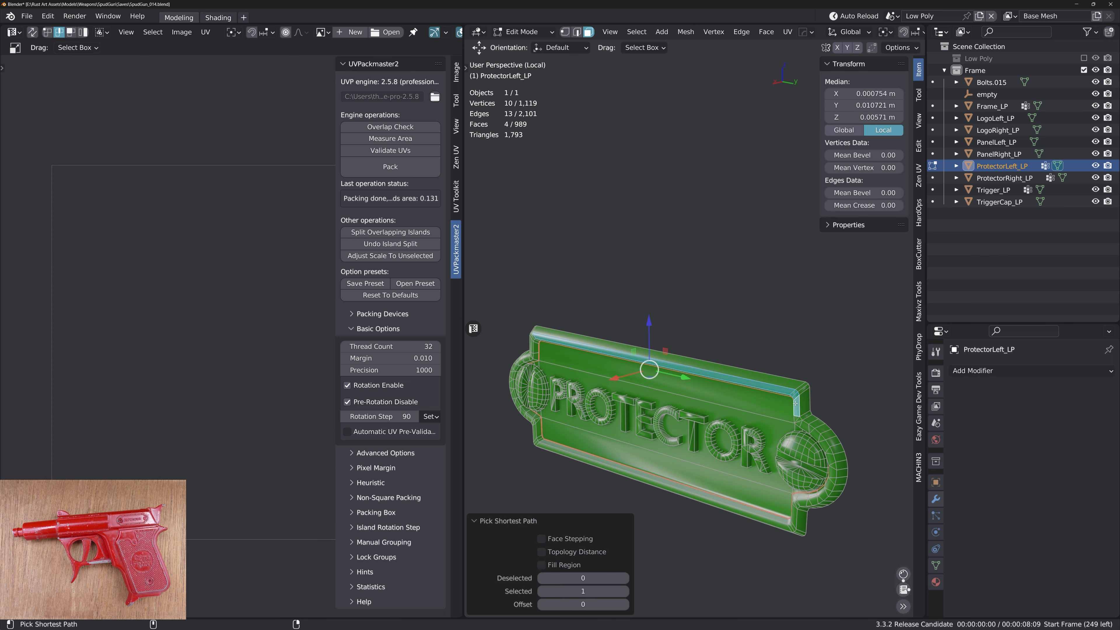
pyautogui.hotkey('ctrl', 'shift', 'alt', 'f')
pyautogui.keyDown('shift'); pyautogui.click(779, 523); pyautogui.keyUp('shift')
pyautogui.hotkey('ctrl', 'shift', 'alt', 'f')
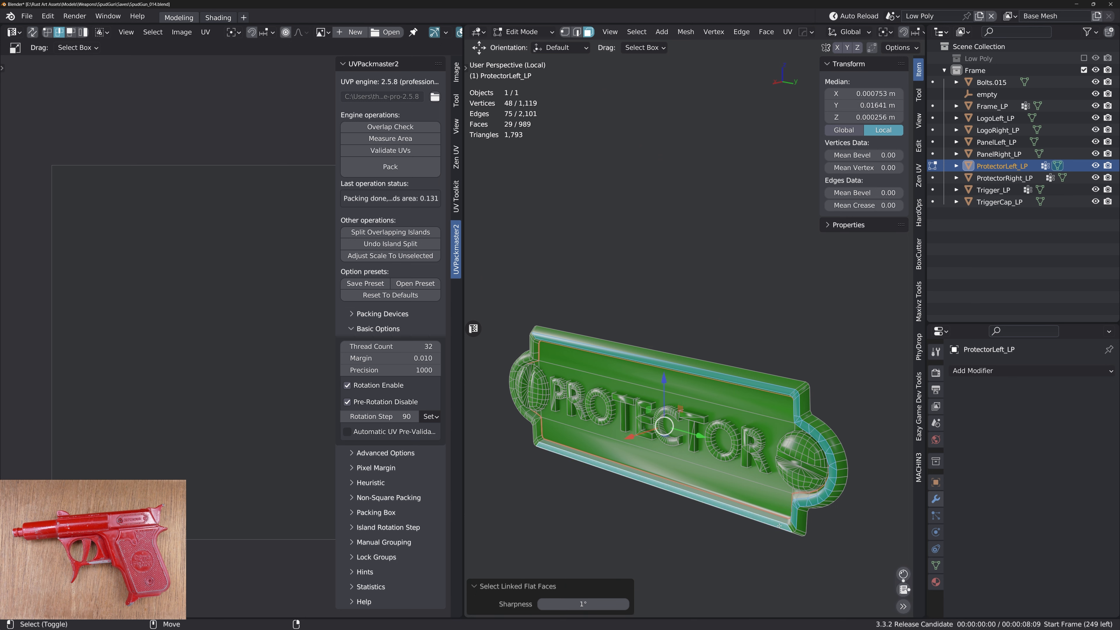
pyautogui.keyDown('ctrl'); pyautogui.click(793, 525); pyautogui.keyUp('ctrl')
pyautogui.moveTo(789, 521); pyautogui.dragTo(840, 497, button='middle')
pyautogui.keyDown('shift'); pyautogui.moveTo(635, 498); pyautogui.dragTo(834, 451, button='middle'); pyautogui.keyUp('shift')
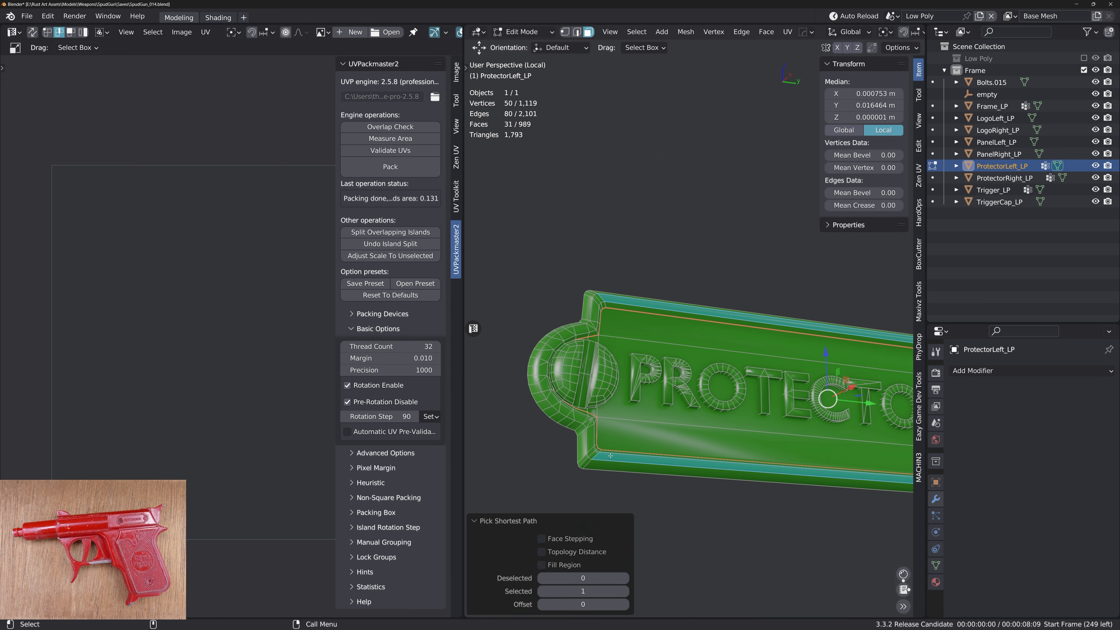
# Add the remaining flat rim faces around the plate's left end to the selection, completing the loop
pyautogui.keyDown('shift'); pyautogui.click(594, 452); pyautogui.keyUp('shift')
pyautogui.hotkey('ctrl', 'shift', 'alt', 'f')
pyautogui.keyDown('shift'); pyautogui.click(590, 439); pyautogui.keyUp('shift')
pyautogui.hotkey('ctrl', 'shift', 'alt', 'f')
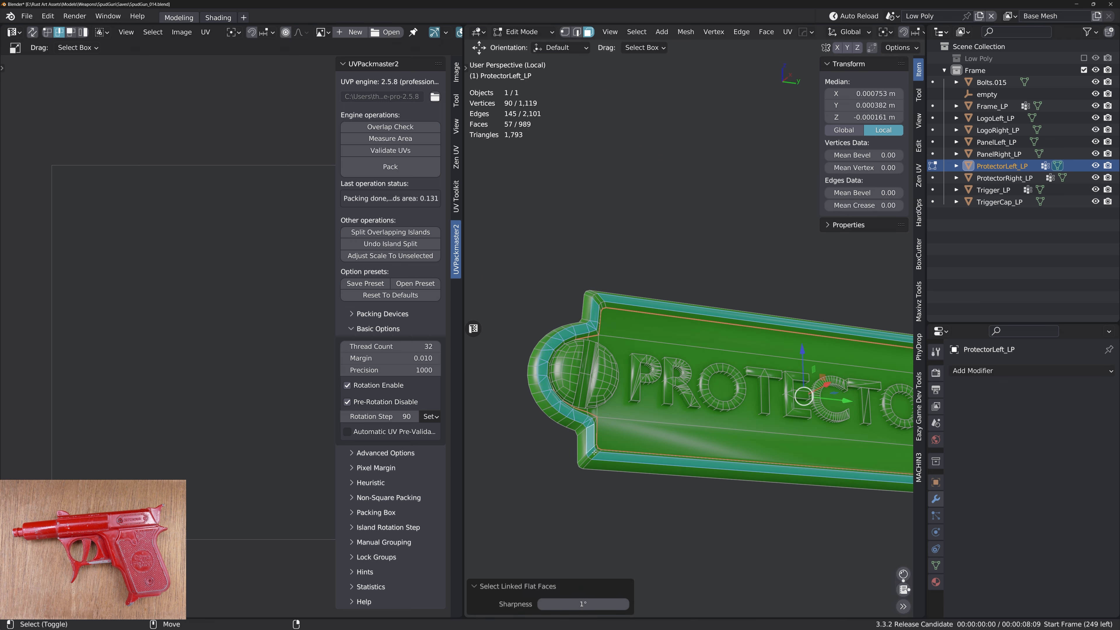
pyautogui.keyDown('shift'); pyautogui.click(598, 429); pyautogui.keyUp('shift')
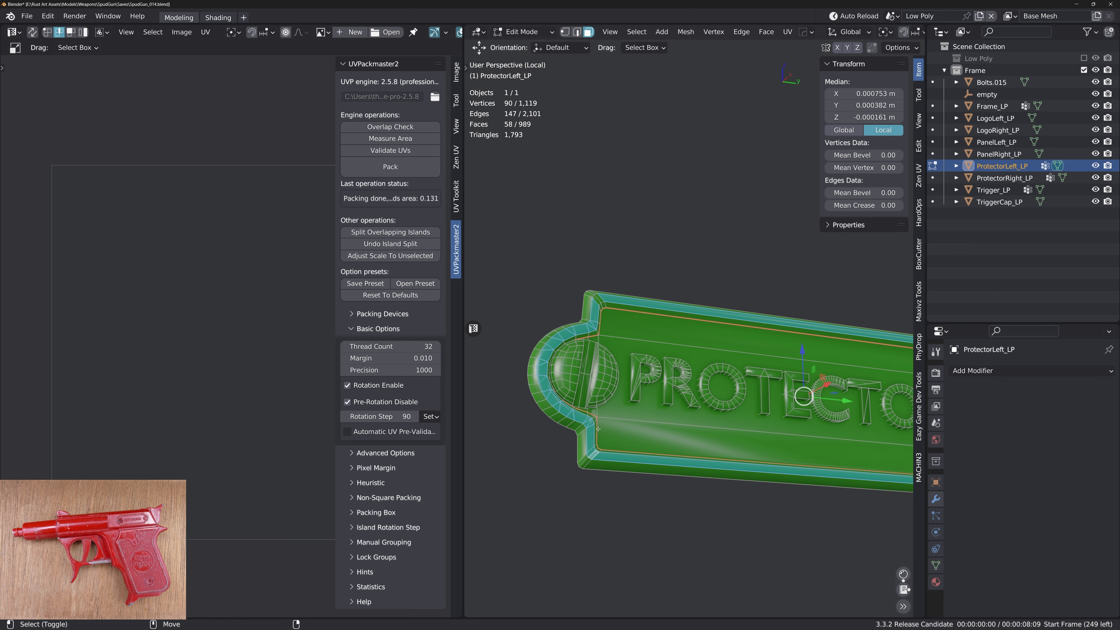
pyautogui.keyDown('shift'); pyautogui.click(599, 297); pyautogui.keyUp('shift')
# Align the selected rim faces on the X axis and mark seams along their boundary loops
pyautogui.moveTo(600, 299); pyautogui.dragTo(620, 353, button='middle')
pyautogui.keyDown('shift'); pyautogui.moveTo(809, 411); pyautogui.dragTo(702, 411, button='middle'); pyautogui.keyUp('shift')
pyautogui.hotkey('alt', 'x')
pyautogui.click(640, 363)
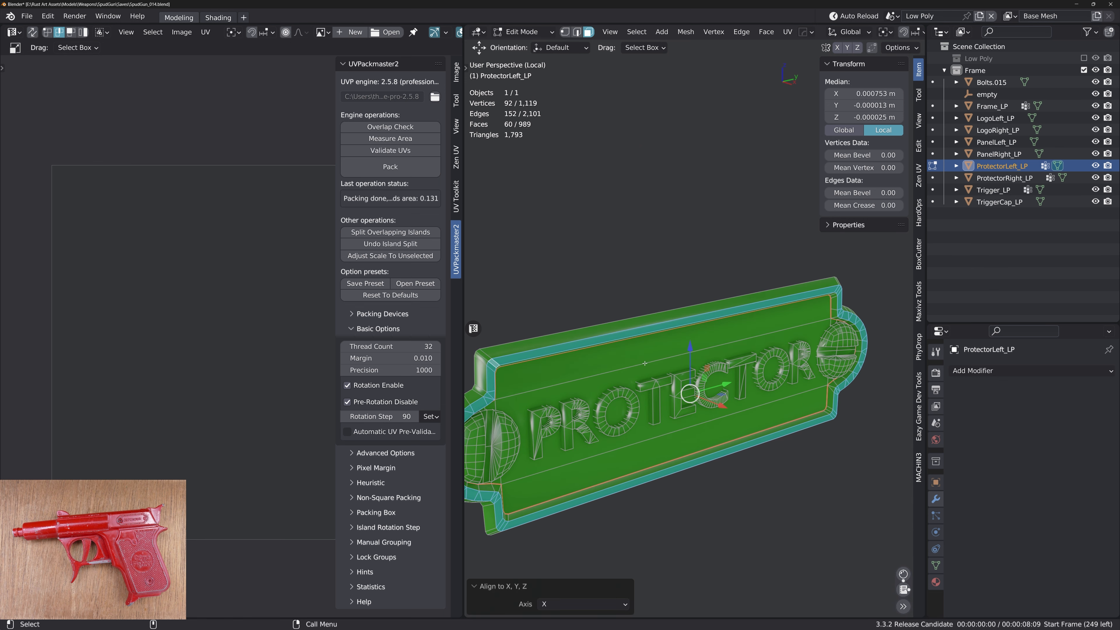
pyautogui.keyDown('alt'); pyautogui.moveTo(644, 363); pyautogui.dragTo(722, 387); pyautogui.keyUp('alt')
pyautogui.hotkey('alt', '2')
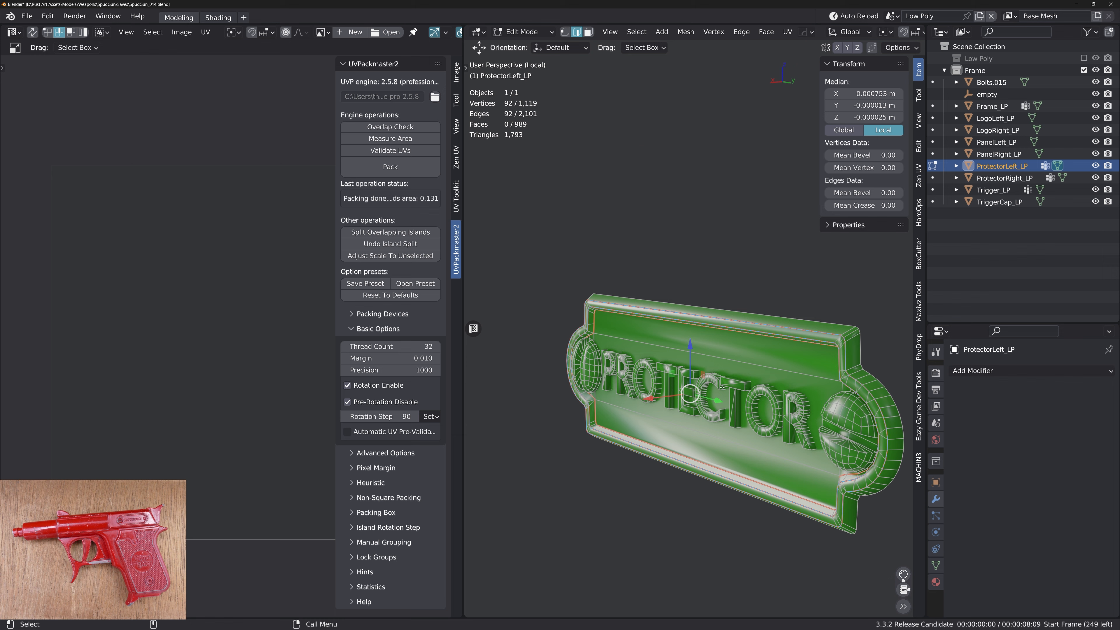
# Mark seams on the four outer bevel edges at the corners where the rim meets the rounded ends
pyautogui.moveTo(722, 388); pyautogui.dragTo(798, 405, button='middle')
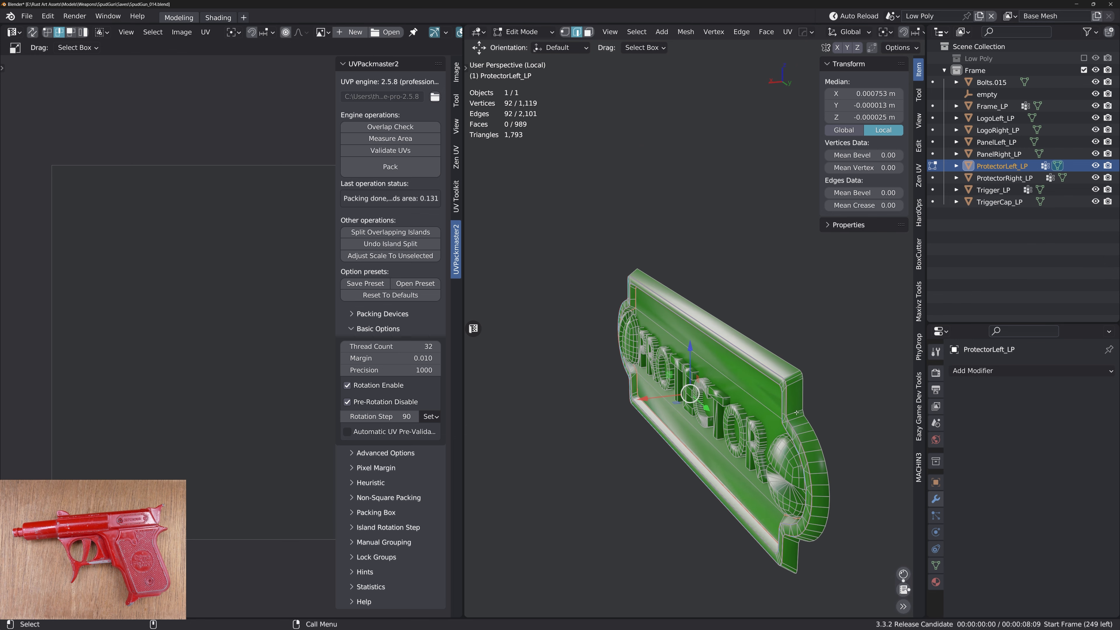
pyautogui.click(797, 413)
pyautogui.keyDown('alt'); pyautogui.moveTo(796, 412); pyautogui.dragTo(807, 477); pyautogui.keyUp('alt')
pyautogui.keyDown('alt'); pyautogui.moveTo(807, 477); pyautogui.dragTo(838, 437, button='middle'); pyautogui.keyUp('alt')
pyautogui.keyDown('alt'); pyautogui.moveTo(838, 437); pyautogui.dragTo(830, 438); pyautogui.keyUp('alt')
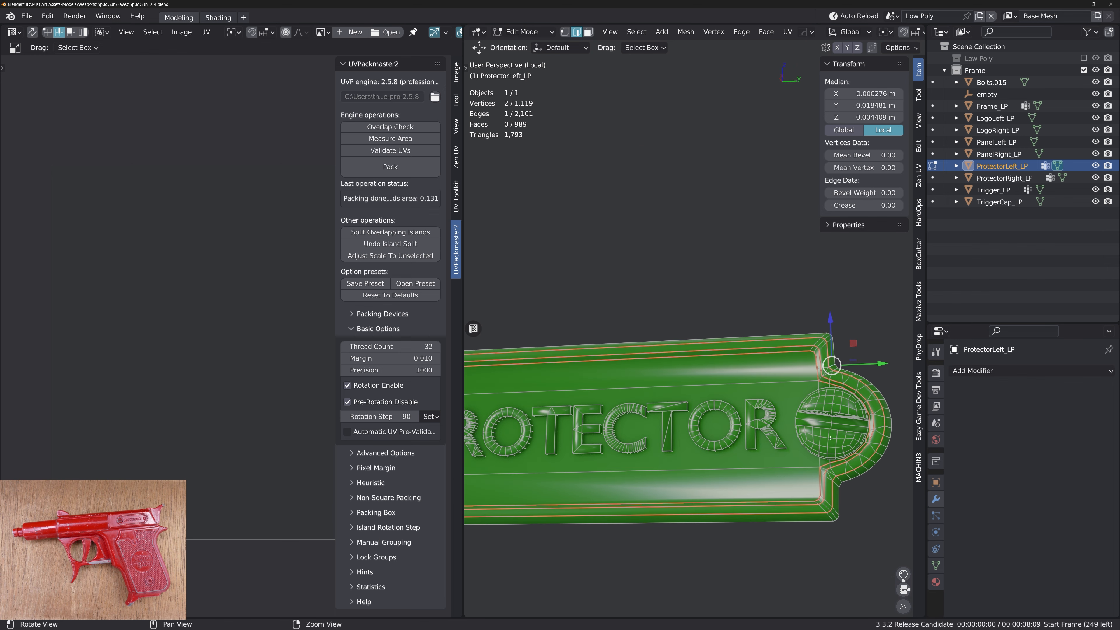
pyautogui.click(839, 480)
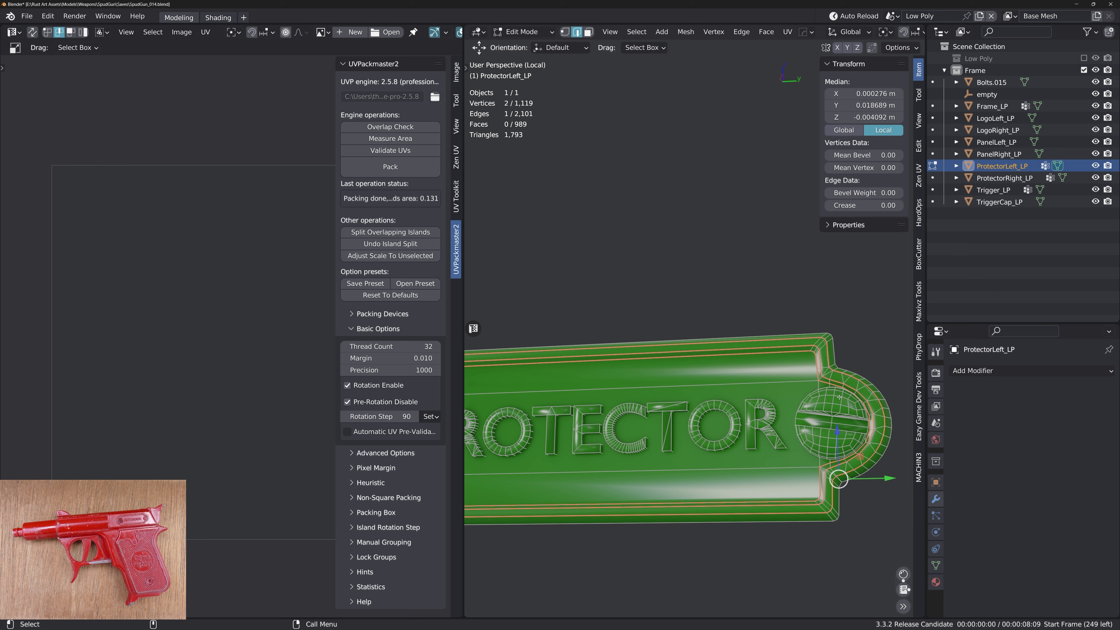
pyautogui.keyDown('shift'); pyautogui.click(836, 369); pyautogui.keyUp('shift')
pyautogui.keyDown('alt'); pyautogui.moveTo(836, 370); pyautogui.dragTo(970, 374, button='middle'); pyautogui.keyUp('alt')
pyautogui.keyDown('alt'); pyautogui.moveTo(556, 379); pyautogui.dragTo(609, 410); pyautogui.keyUp('alt')
pyautogui.keyDown('shift'); pyautogui.click(611, 417); pyautogui.keyUp('shift')
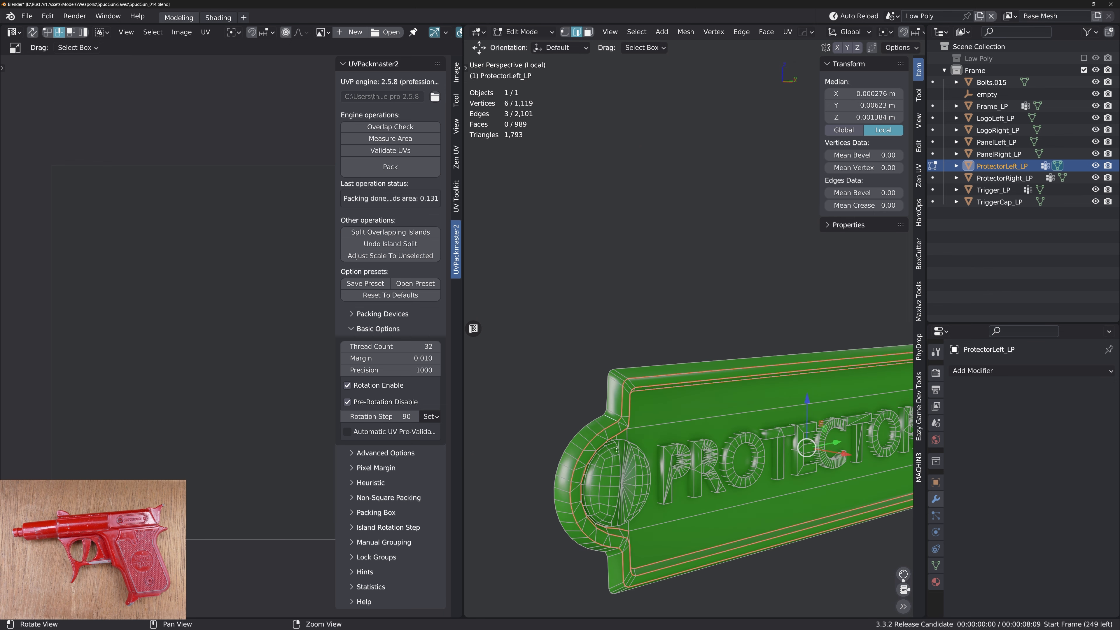
pyautogui.moveTo(617, 449); pyautogui.dragTo(585, 418, button='middle')
pyautogui.keyDown('shift'); pyautogui.click(581, 415); pyautogui.keyUp('shift')
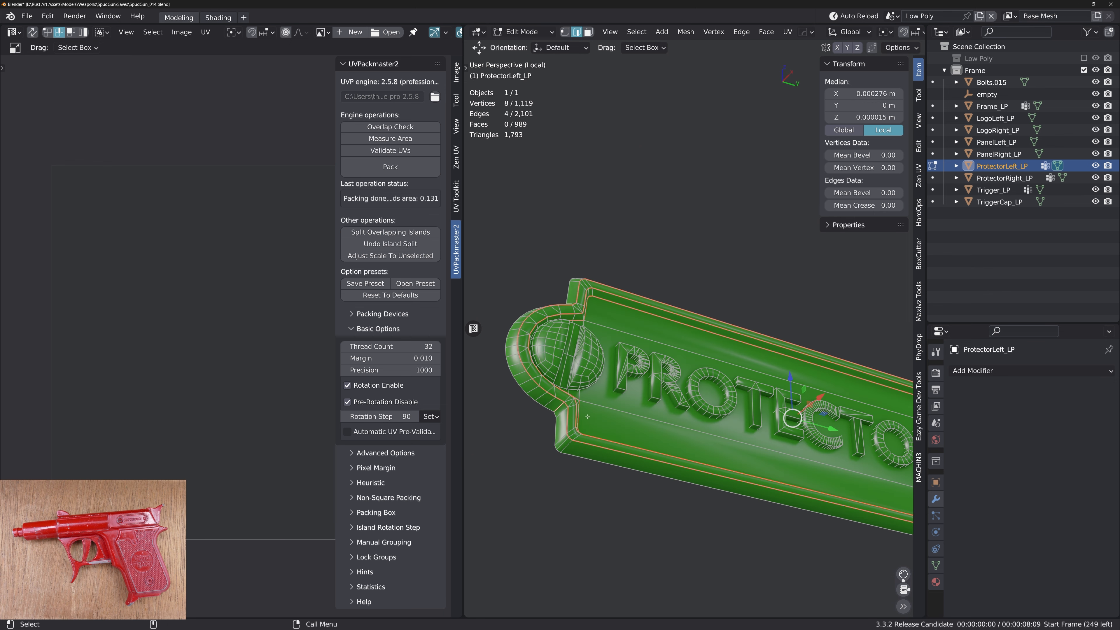
# Try merging the short rim edge at the left end's lower corner at its center
pyautogui.keyDown('alt'); pyautogui.moveTo(587, 416); pyautogui.dragTo(612, 387); pyautogui.keyUp('alt')
pyautogui.click(564, 364)
pyautogui.keyDown('alt'); pyautogui.moveTo(572, 463); pyautogui.dragTo(575, 458); pyautogui.keyUp('alt')
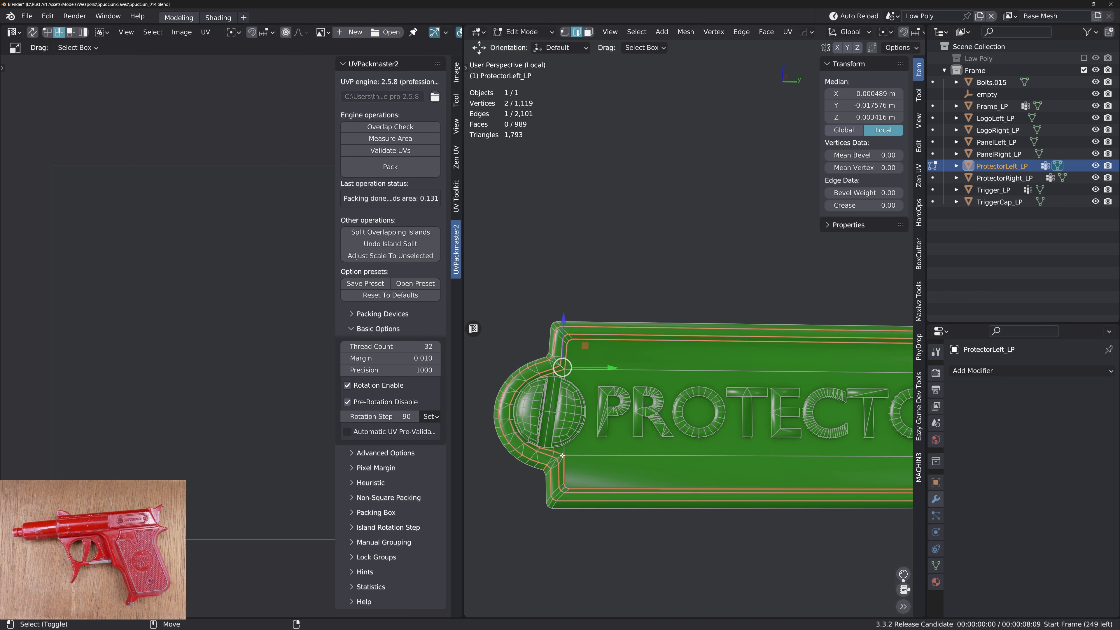
pyautogui.click(557, 460)
pyautogui.press('m')
pyautogui.click(557, 460)
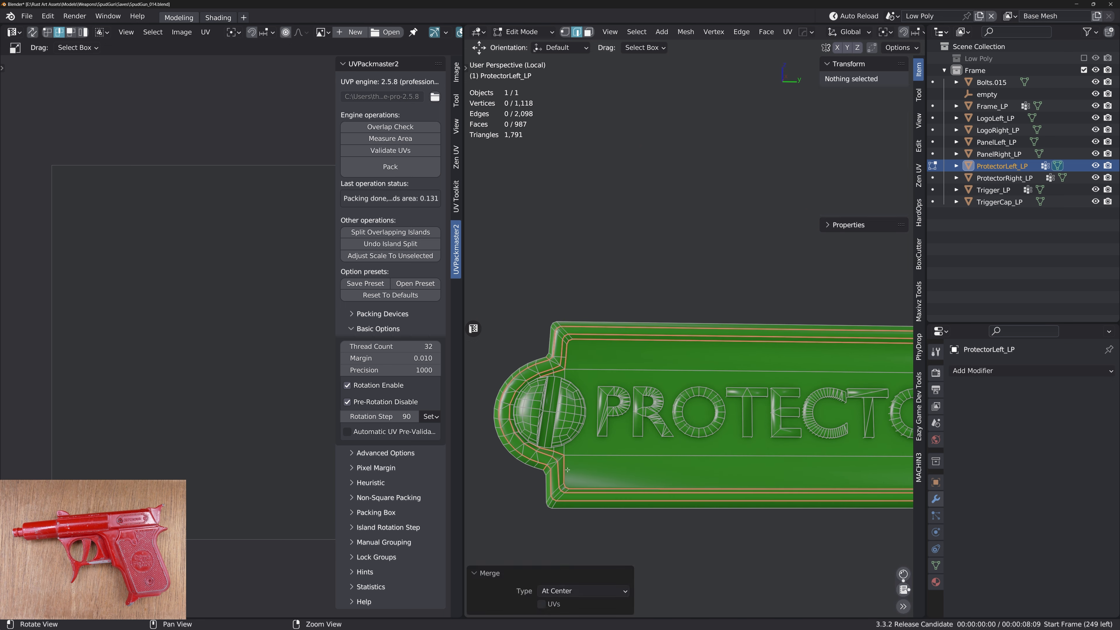
# Try moving the merged vertex at the left end's lower corner along the Z axis
pyautogui.click(559, 457)
pyautogui.press('1')
pyautogui.click(558, 458)
pyautogui.press('g')
pyautogui.press('z')
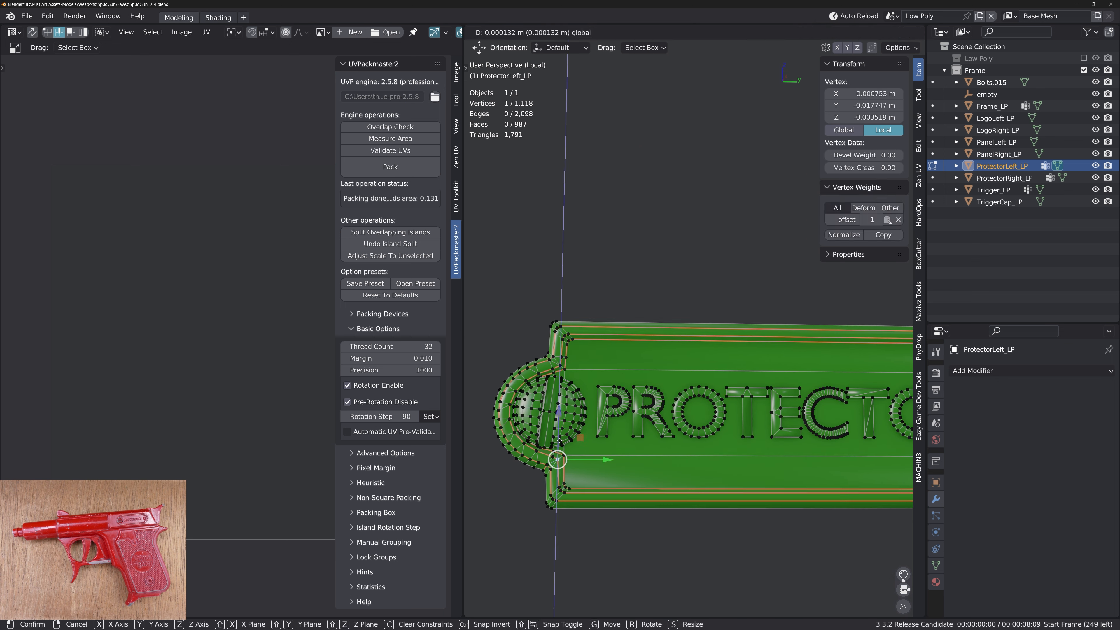
pyautogui.click(560, 442)
# Undo the corner vertex move and the edge merge
pyautogui.press('2')
pyautogui.click(582, 461)
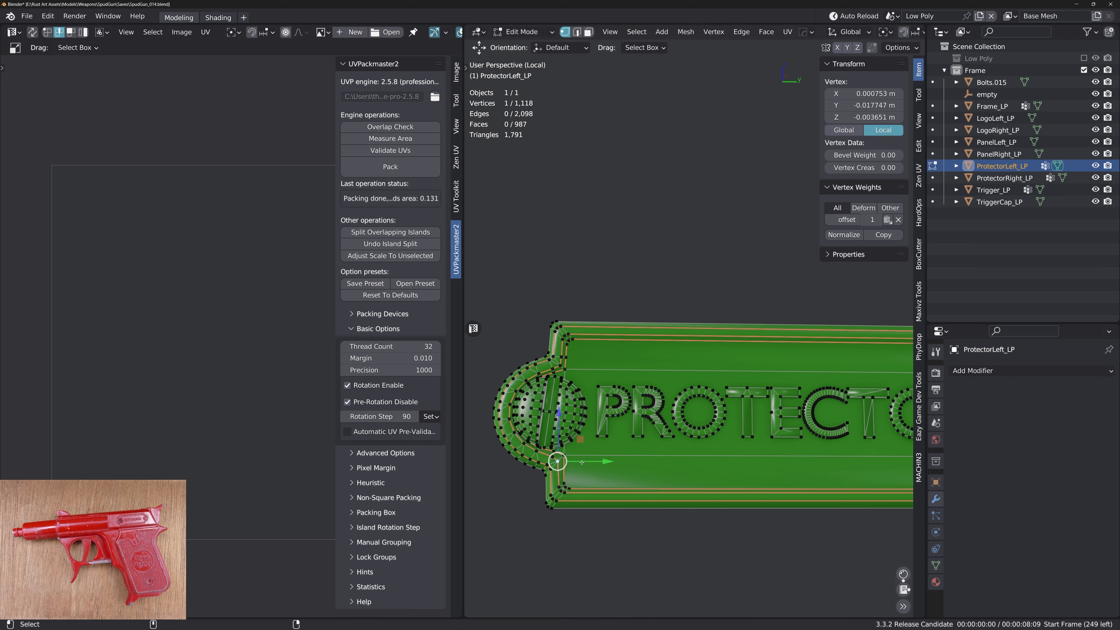
pyautogui.hotkey('ctrl', 'z')
pyautogui.hotkey('ctrl', 'z')
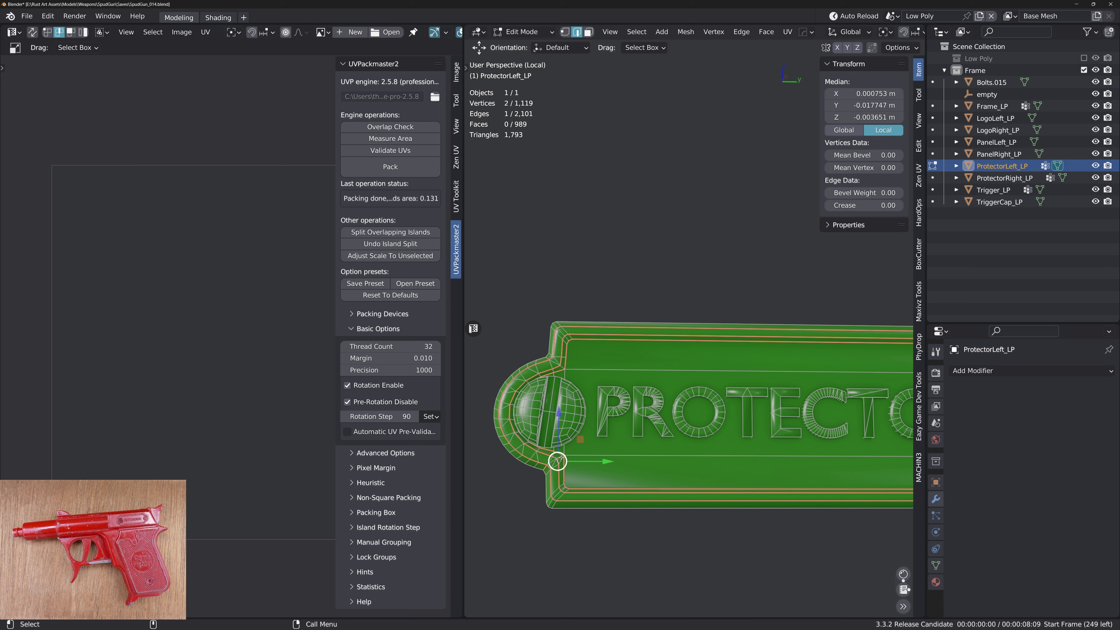
# Mark seams on the rim's inner bevel edges at two diagonally opposite corners, lower left and upper right
pyautogui.click(561, 457)
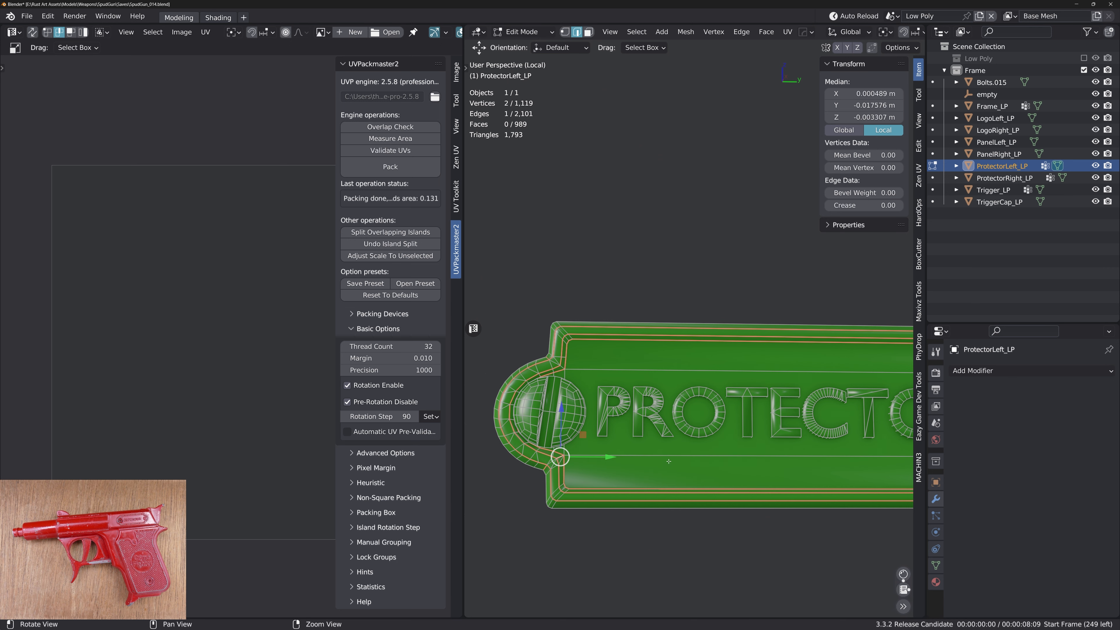
pyautogui.keyDown('alt'); pyautogui.moveTo(668, 461); pyautogui.dragTo(768, 461, button='middle'); pyautogui.keyUp('alt')
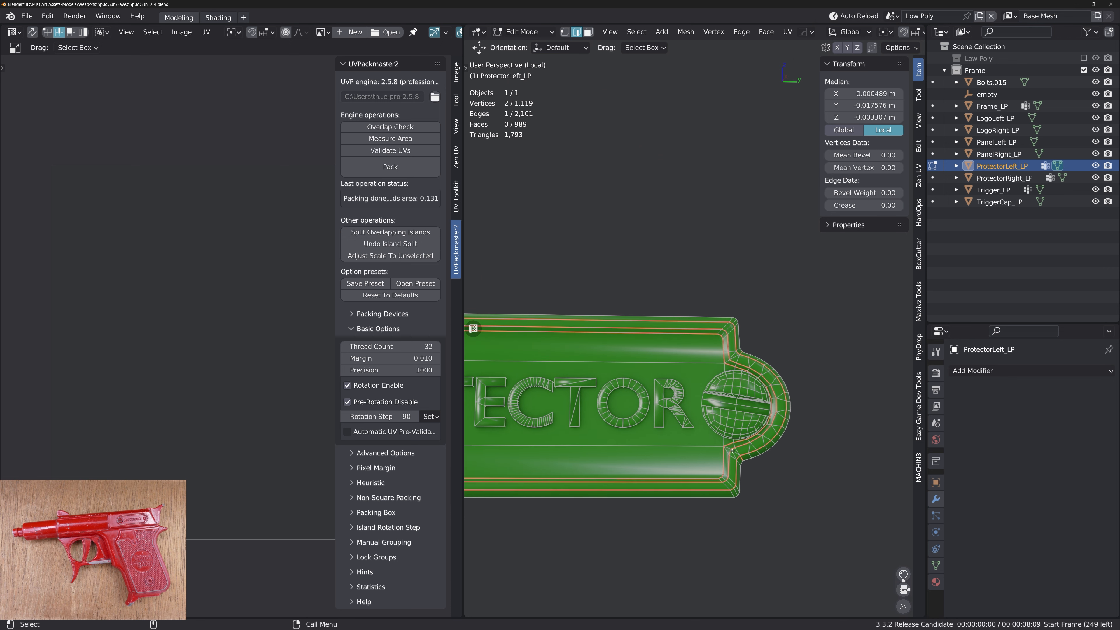
pyautogui.keyDown('shift'); pyautogui.click(731, 369); pyautogui.keyUp('shift')
pyautogui.keyDown('alt'); pyautogui.moveTo(741, 383); pyautogui.dragTo(795, 386, button='middle'); pyautogui.keyUp('alt')
pyautogui.keyDown('alt'); pyautogui.moveTo(795, 385); pyautogui.dragTo(741, 373); pyautogui.keyUp('alt')
# Select the recessed background, grow the selection across the rim and its bevels, and unwrap it with the Angle Based method
pyautogui.press('3')
pyautogui.click(731, 356)
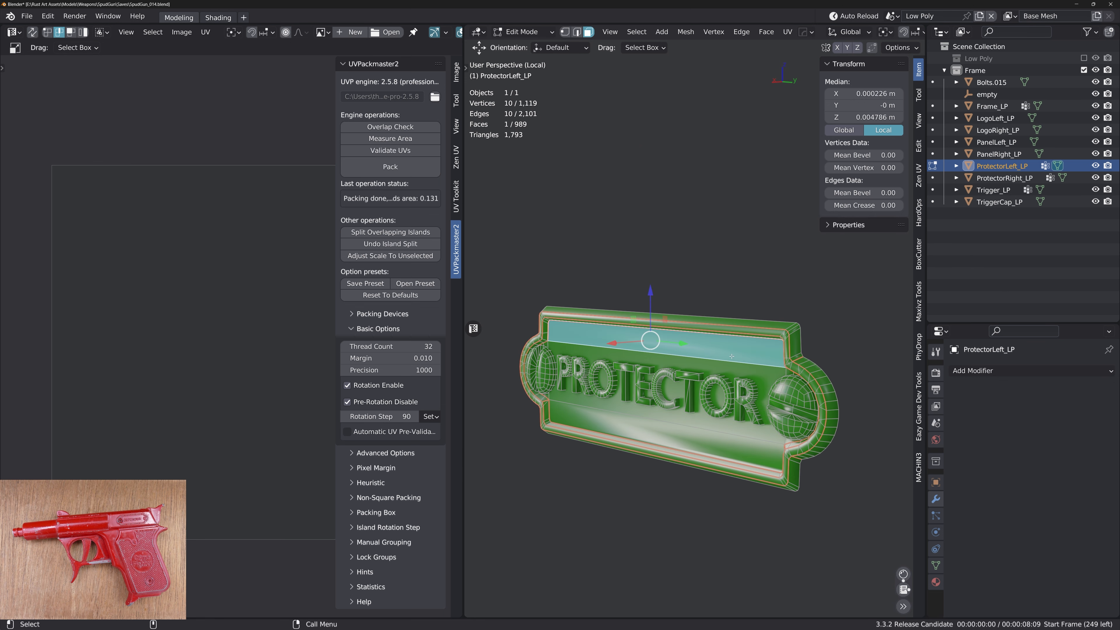
pyautogui.hotkey('ctrl', 'l')
pyautogui.press('ctrl+KP_Add')
pyautogui.press('ctrl+KP_Add')
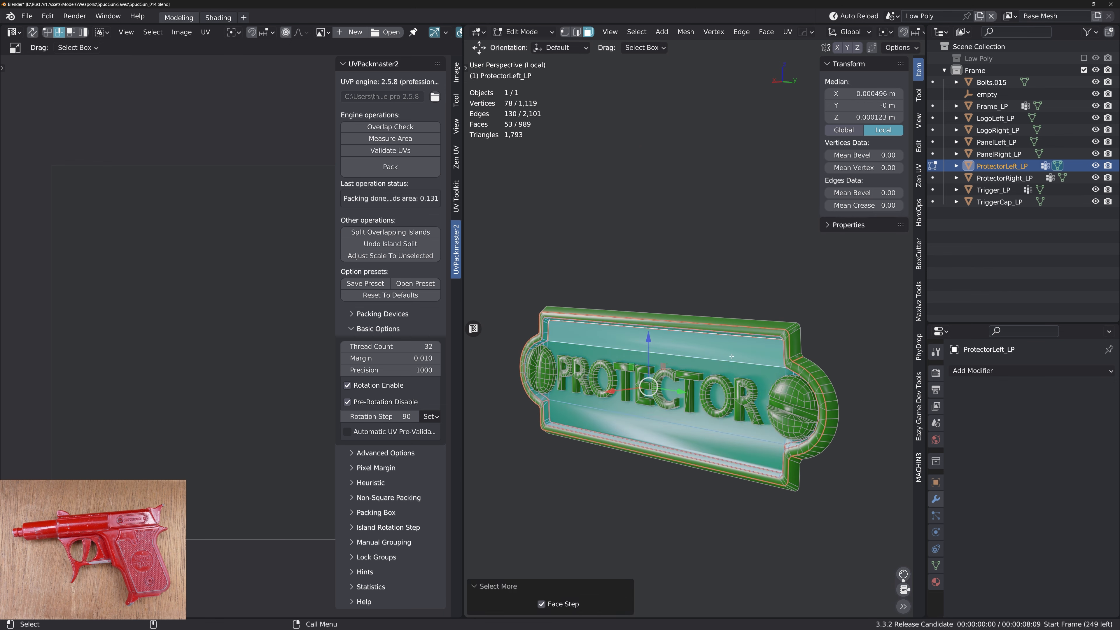
pyautogui.press('u')
pyautogui.press('Return')
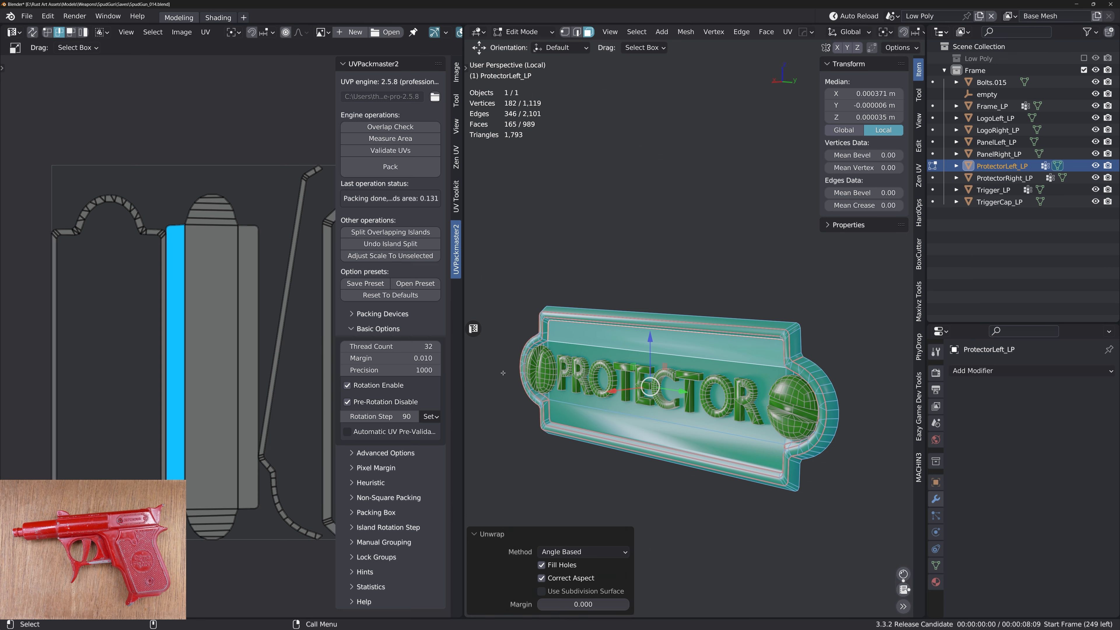
pyautogui.moveTo(325, 377); pyautogui.dragTo(245, 389, button='middle')
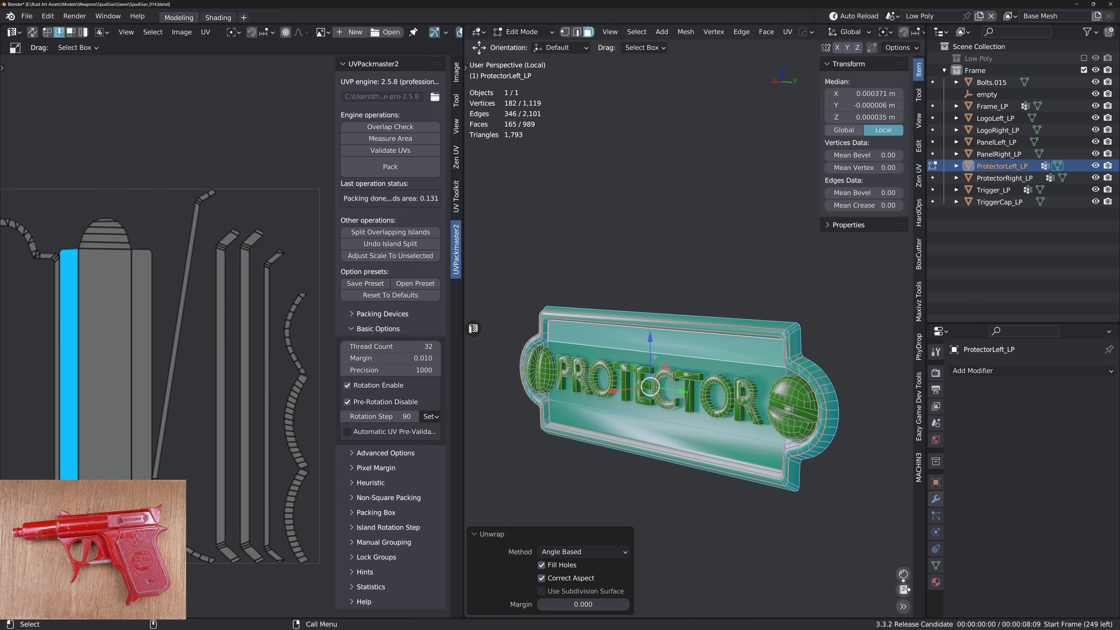
# Select the flat rim faces with their adjoining bevels, clear the seams inside and mark seams along the outer boundary loops
pyautogui.moveTo(662, 353); pyautogui.dragTo(694, 346, button='middle')
pyautogui.keyDown('alt'); pyautogui.moveTo(693, 346); pyautogui.dragTo(684, 345, button='right'); pyautogui.keyUp('alt')
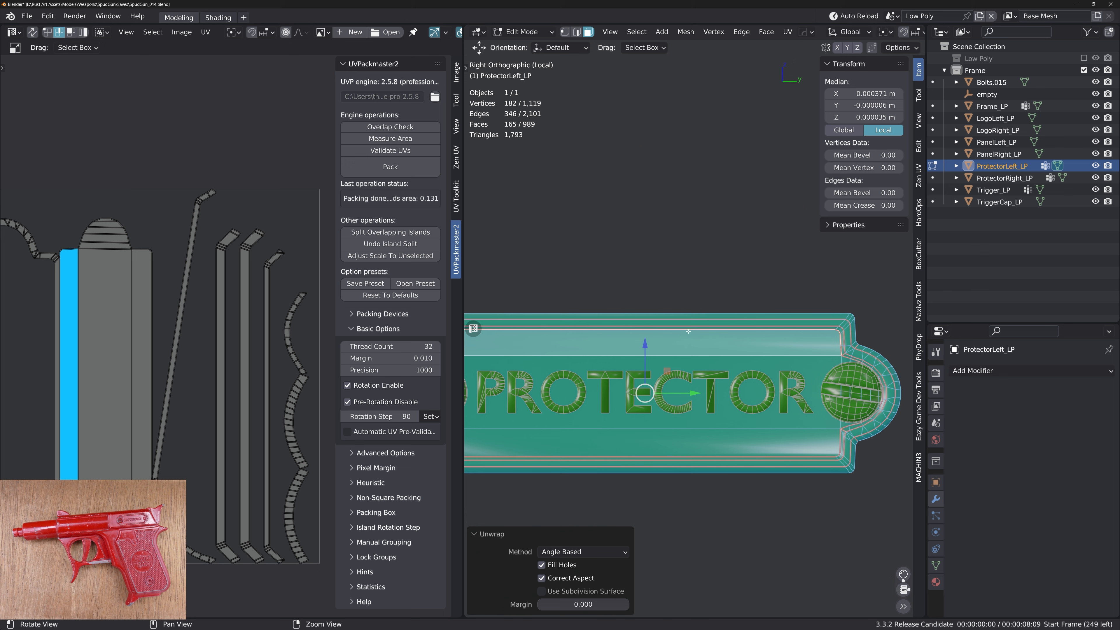
pyautogui.click(688, 322)
pyautogui.hotkey('ctrl', 'alt', 'shift', 'f')
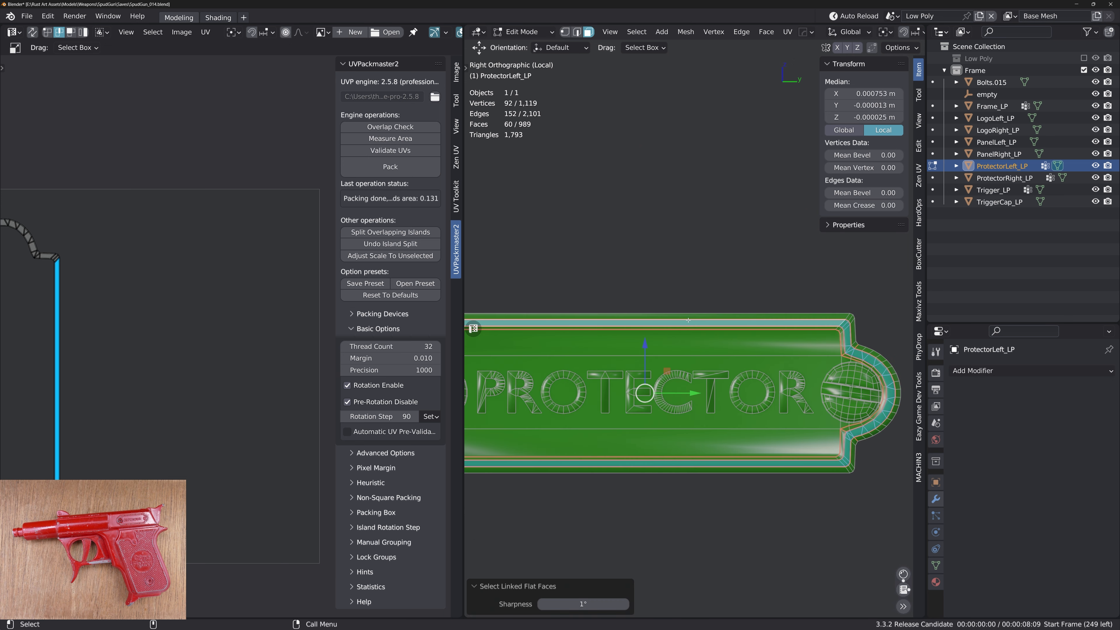
pyautogui.press('ctrl+KP_Add')
pyautogui.hotkey('ctrl', 'e')
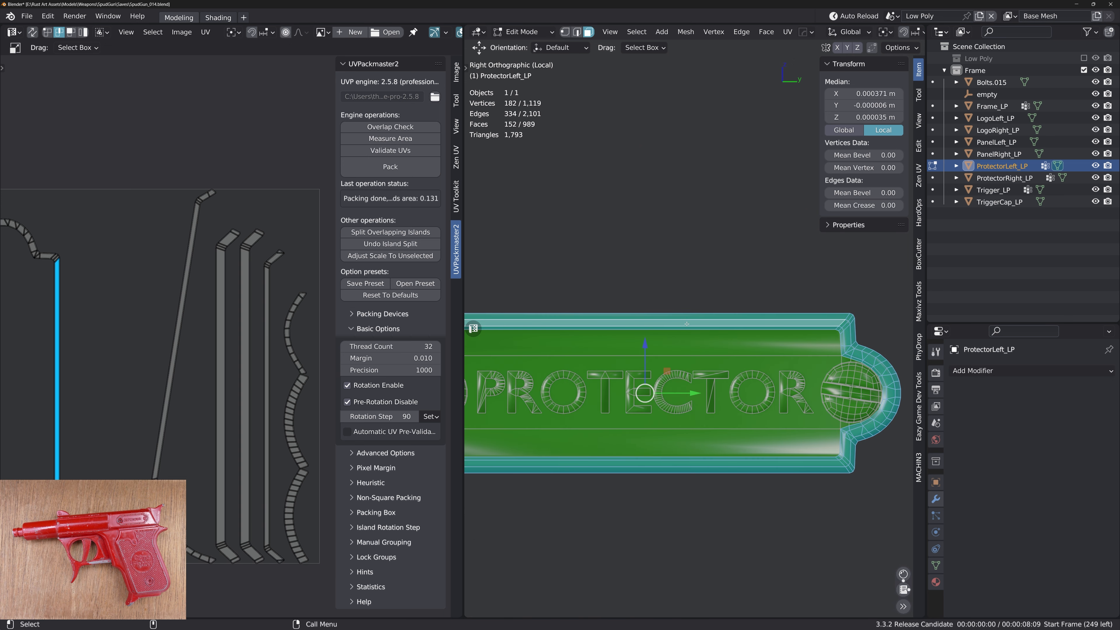
pyautogui.scroll(-2, 675, 324)
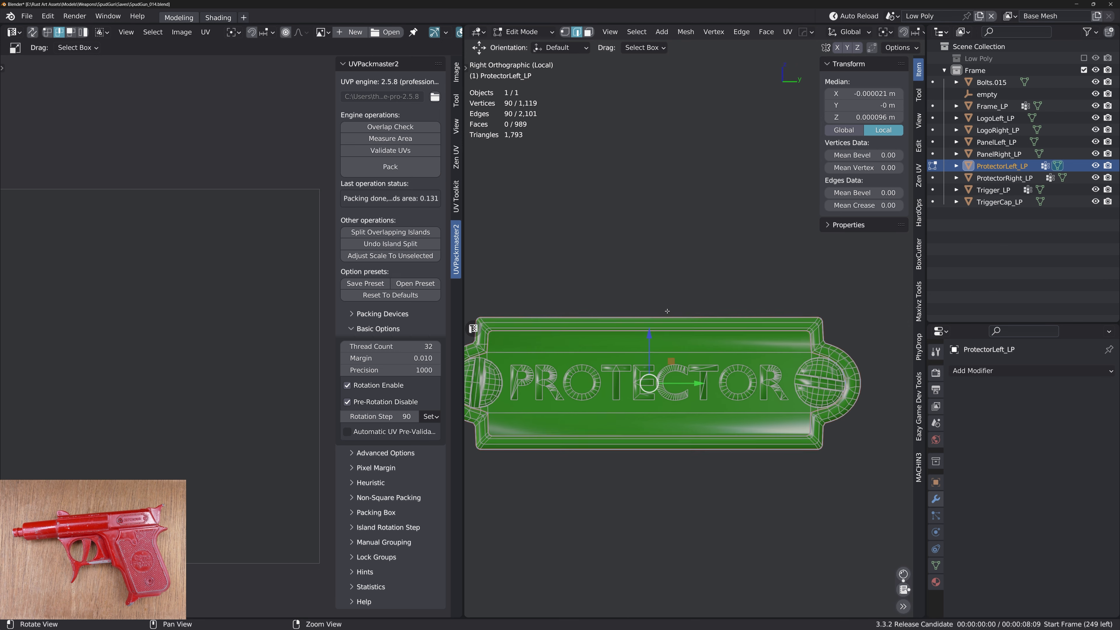
# Select the whole rim region delimited by seams and unwrap it with the Angle Based method
pyautogui.click(668, 325)
pyautogui.hotkey('ctrl', 'l')
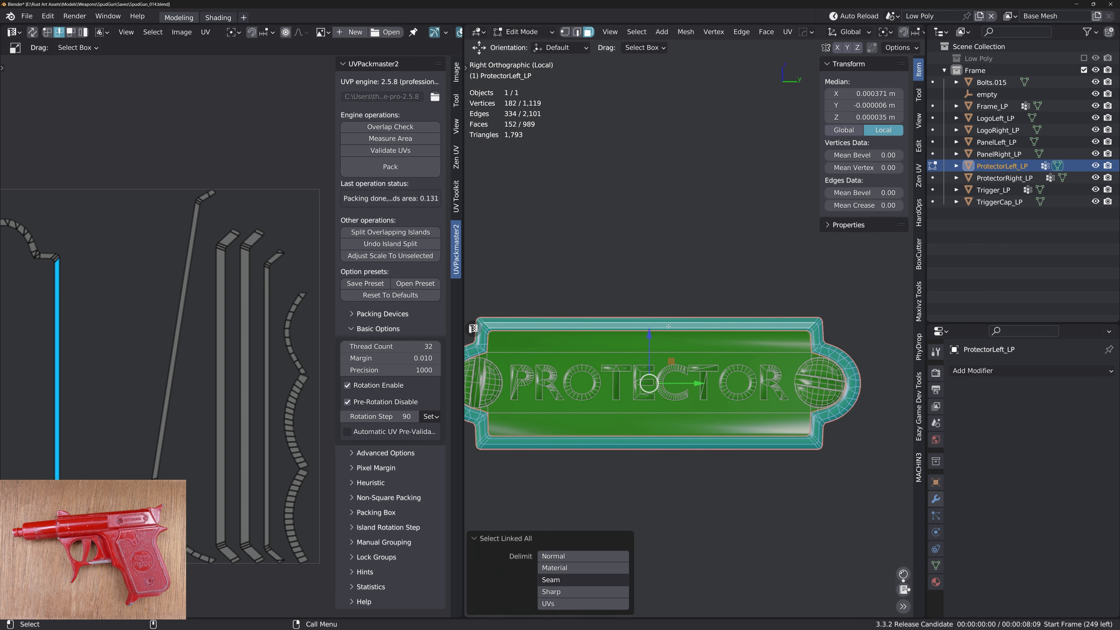
pyautogui.press('u')
pyautogui.click(668, 326)
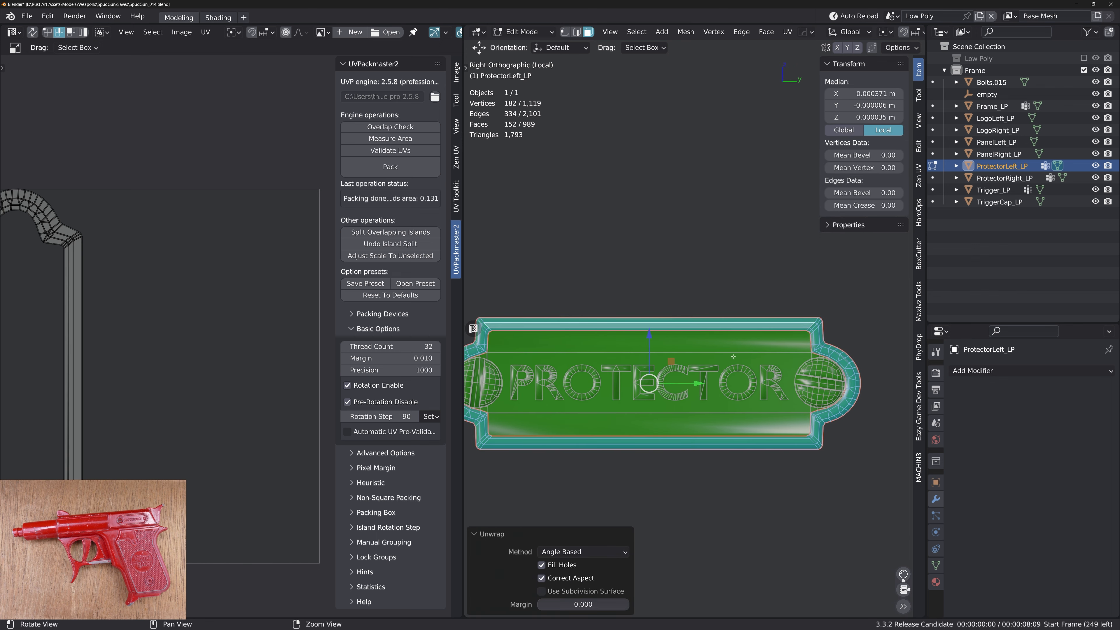
# Select the flat side walls of the slot in the right screw head and mark seams along their boundary
pyautogui.moveTo(733, 356); pyautogui.dragTo(812, 419, button='middle')
pyautogui.click(789, 345)
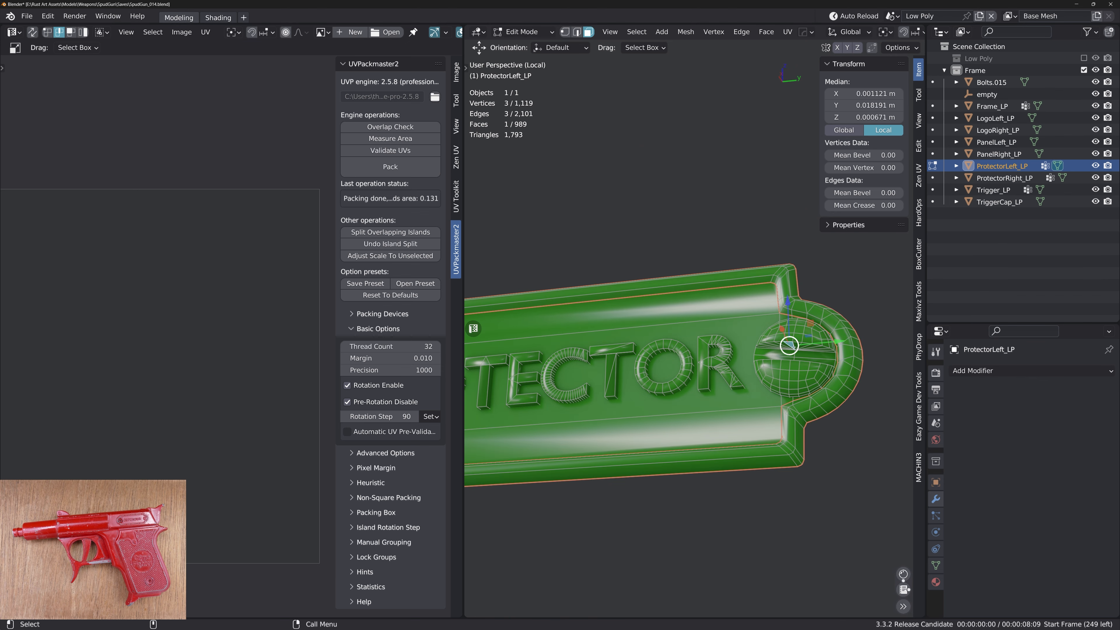
pyautogui.hotkey('ctrl', 'alt', 'shift', 'f')
pyautogui.moveTo(790, 349); pyautogui.dragTo(793, 386, button='middle')
pyautogui.keyDown('alt'); pyautogui.moveTo(793, 386); pyautogui.dragTo(812, 357); pyautogui.keyUp('alt')
pyautogui.keyDown('shift'); pyautogui.click(797, 363); pyautogui.keyUp('shift')
pyautogui.hotkey('ctrl', 'alt', 'shift', 'f')
pyautogui.hotkey('alt', 'b')
# Select the flat floor faces of the right screw head's slot and mark seams along their boundary
pyautogui.press('3')
pyautogui.click(812, 358)
pyautogui.hotkey('ctrl', 'alt', 'shift', 'f')
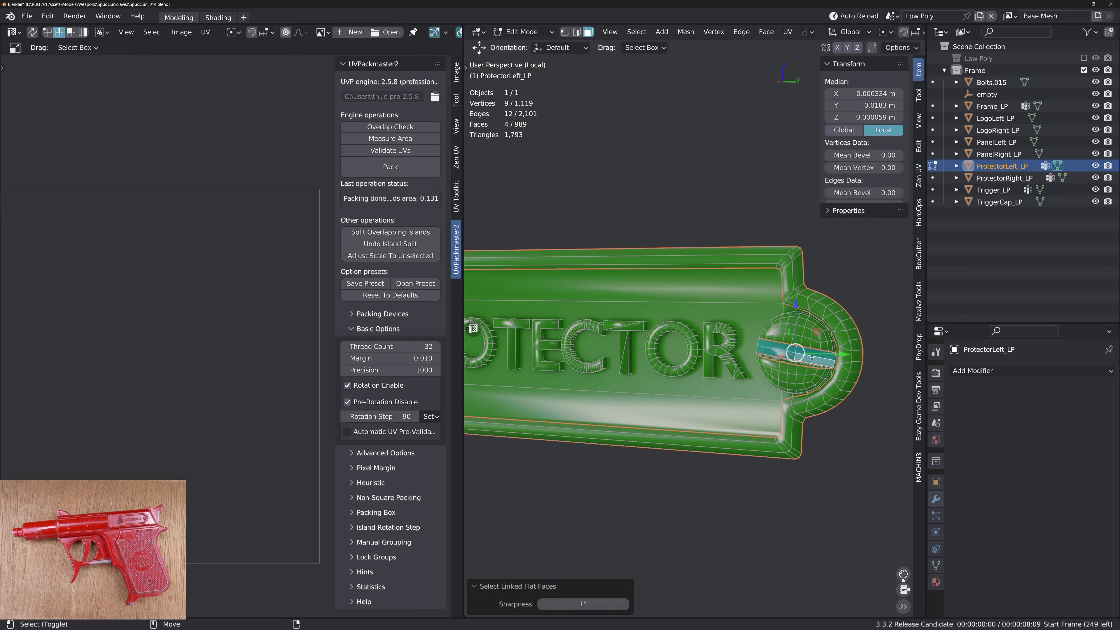
pyautogui.hotkey('alt', 'b')
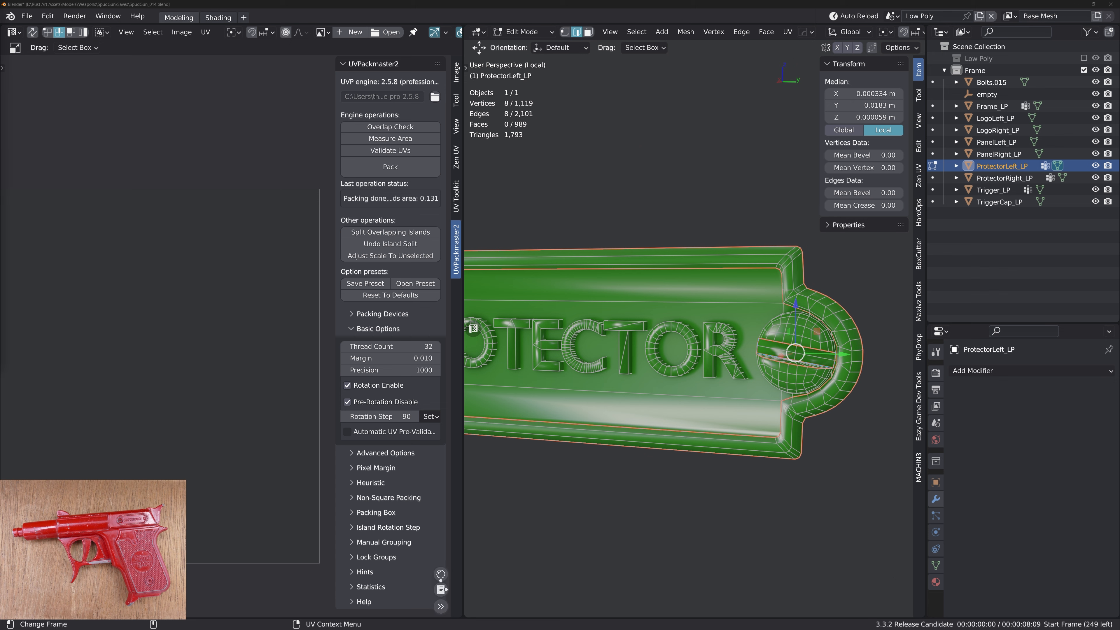
pyautogui.keyDown('alt'); pyautogui.moveTo(819, 358); pyautogui.dragTo(789, 334); pyautogui.keyUp('alt')
pyautogui.moveTo(789, 335); pyautogui.dragTo(718, 352, button='middle')
pyautogui.scroll(3, 767, 360)
pyautogui.moveTo(719, 353)
pyautogui.keyDown('alt'); pyautogui.mouseDown()
pyautogui.moveTo(735, 347)
pyautogui.moveTo(703, 339)
pyautogui.mouseUp(); pyautogui.keyUp('alt')
pyautogui.keyDown('alt'); pyautogui.moveTo(704, 340); pyautogui.dragTo(802, 338, button='middle'); pyautogui.keyUp('alt')
pyautogui.keyDown('alt'); pyautogui.moveTo(802, 337); pyautogui.dragTo(766, 319, button='right'); pyautogui.keyUp('alt')
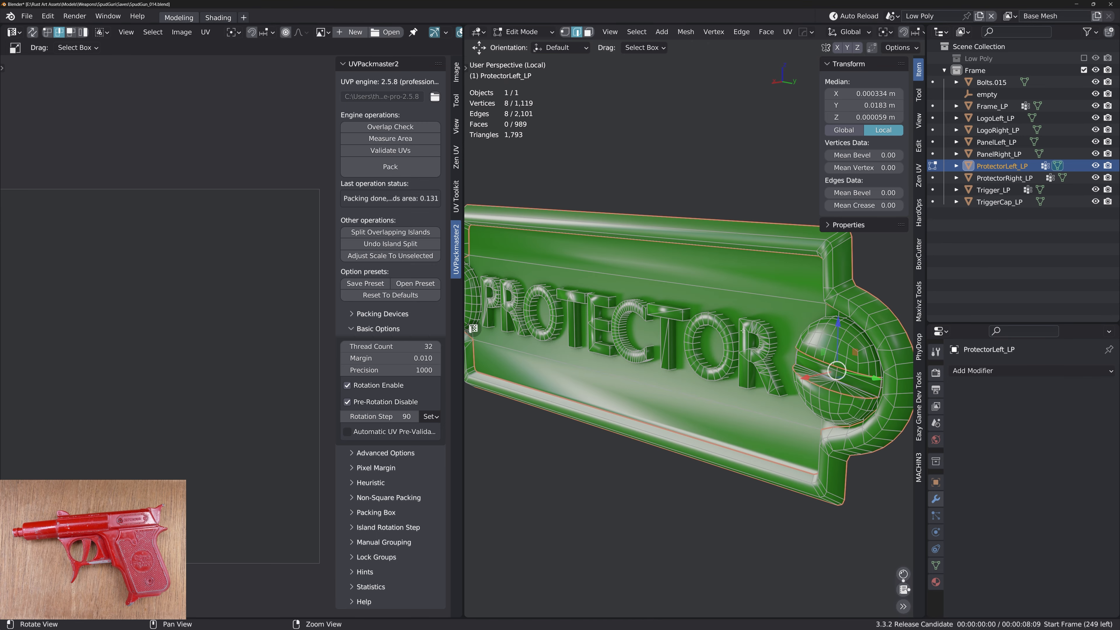
pyautogui.keyDown('alt'); pyautogui.moveTo(766, 318); pyautogui.dragTo(750, 322); pyautogui.keyUp('alt')
pyautogui.press('3')
pyautogui.click(751, 321)
pyautogui.hotkey('shift', 'f')
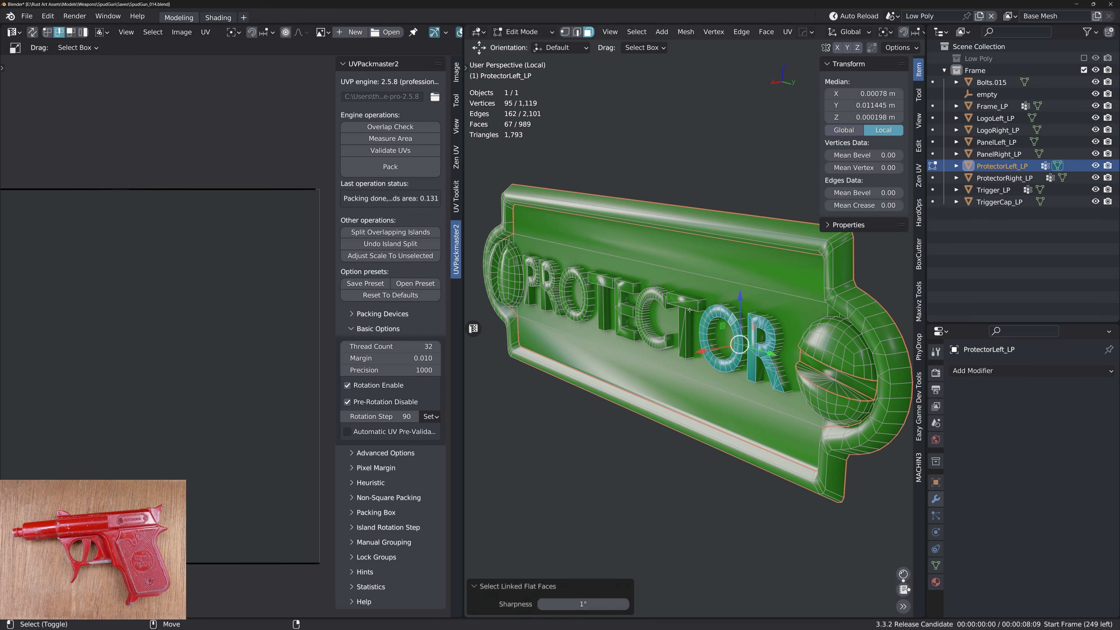
pyautogui.scroll(5, 670, 301)
pyautogui.keyDown('alt'); pyautogui.moveTo(674, 302); pyautogui.dragTo(705, 309); pyautogui.keyUp('alt')
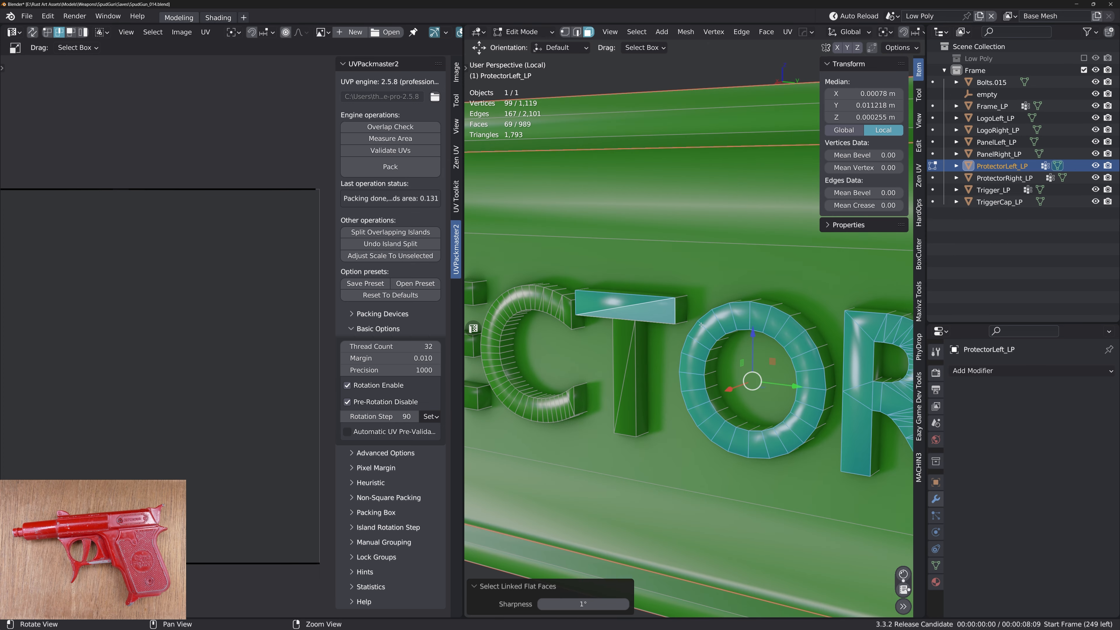
# Convert the triangulated front faces of the second T's crossbar and stem to quads
pyautogui.keyDown('alt'); pyautogui.moveTo(626, 309); pyautogui.dragTo(732, 334, button='middle'); pyautogui.keyUp('alt')
pyautogui.keyDown('alt'); pyautogui.moveTo(732, 333); pyautogui.dragTo(724, 311); pyautogui.keyUp('alt')
pyautogui.hotkey('alt', 'c')
pyautogui.press('Escape')
pyautogui.click(725, 329)
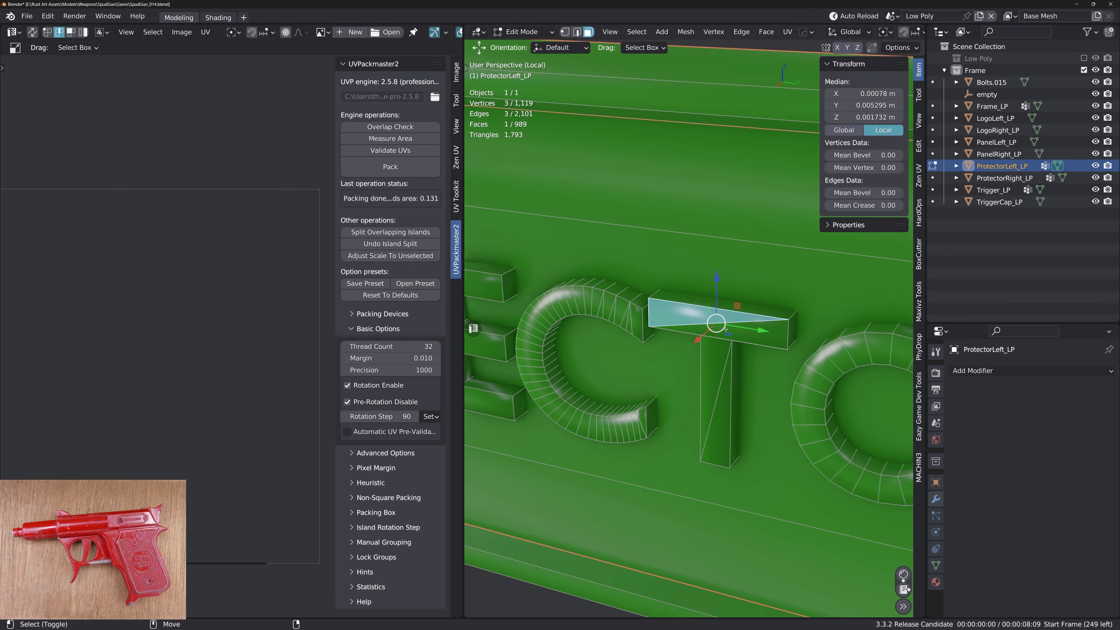
pyautogui.keyDown('shift'); pyautogui.click(723, 374); pyautogui.keyUp('shift')
pyautogui.hotkey('alt', 'j')
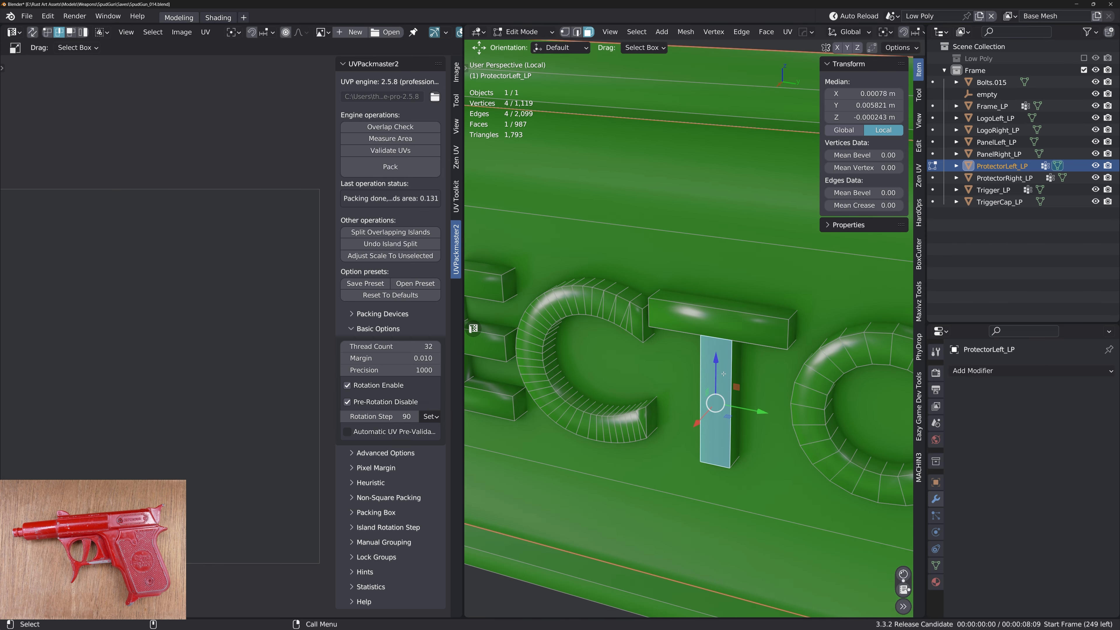
# Cut new vertices into the second T's crossbar above its stem and merge the lower one into the stem's upper corner
pyautogui.hotkey('alt', 'c')
pyautogui.click(720, 340)
pyautogui.press('w')
pyautogui.press('1')
pyautogui.click(718, 339)
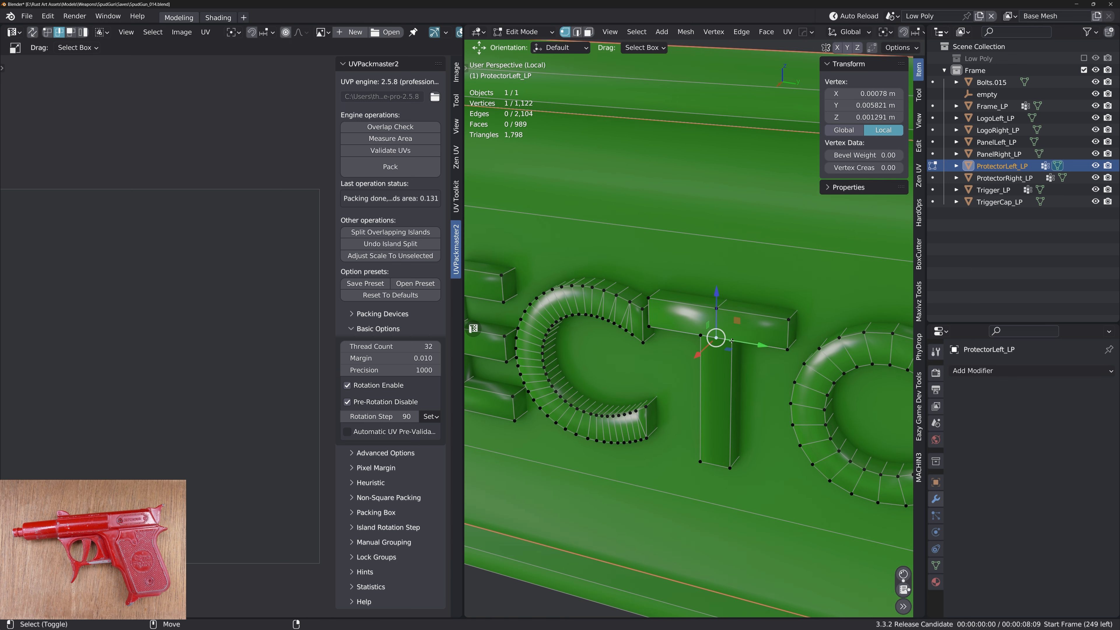
pyautogui.keyDown('shift'); pyautogui.click(732, 341); pyautogui.keyUp('shift')
pyautogui.press('m')
pyautogui.press('l')
# Connect the crossbar's top vertex to the stem's other upper corner and merge the overlapping vertices there at center
pyautogui.click(717, 309)
pyautogui.keyDown('shift'); pyautogui.click(701, 335); pyautogui.keyUp('shift')
pyautogui.press('j')
pyautogui.hotkey('alt', 'z')
pyautogui.moveTo(722, 350); pyautogui.dragTo(679, 326)
pyautogui.press('m')
pyautogui.click(728, 352)
pyautogui.press('m')
pyautogui.click(710, 345)
# Examine the vertices of the first T in X-ray view and check the topology of the whole PROTECTOR lettering
pyautogui.hotkey('alt', 'z')
pyautogui.keyDown('alt'); pyautogui.moveTo(574, 323); pyautogui.dragTo(730, 356, button='middle'); pyautogui.keyUp('alt')
pyautogui.hotkey('alt', 'z')
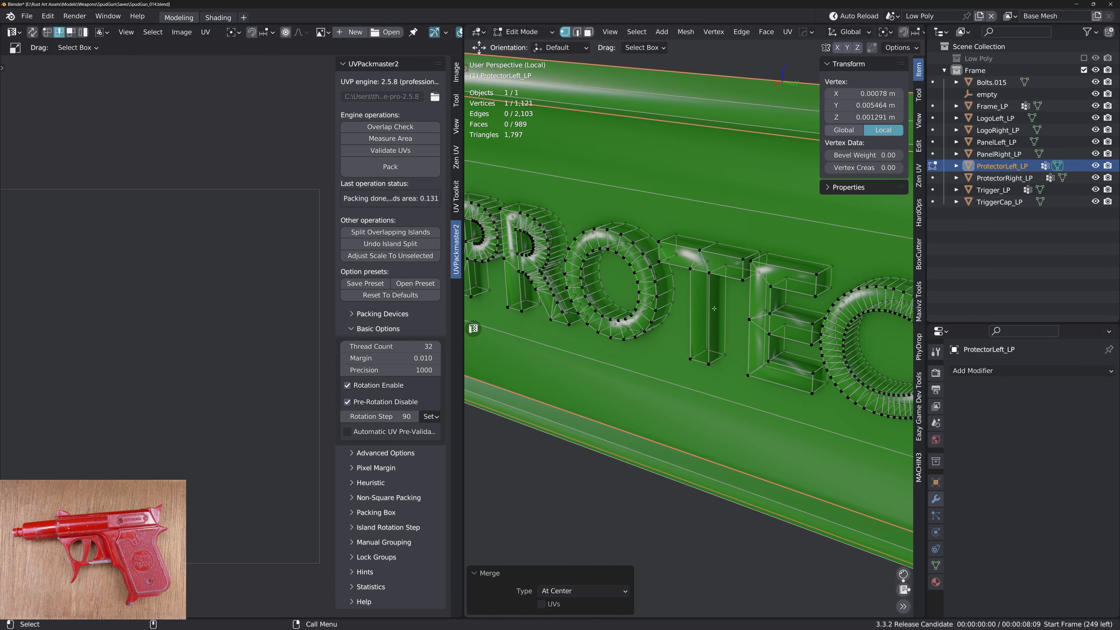
pyautogui.hotkey('alt', 'z')
pyautogui.scroll(-6, 714, 308)
pyautogui.keyDown('shift'); pyautogui.moveTo(816, 340); pyautogui.dragTo(704, 332, button='middle'); pyautogui.keyUp('shift')
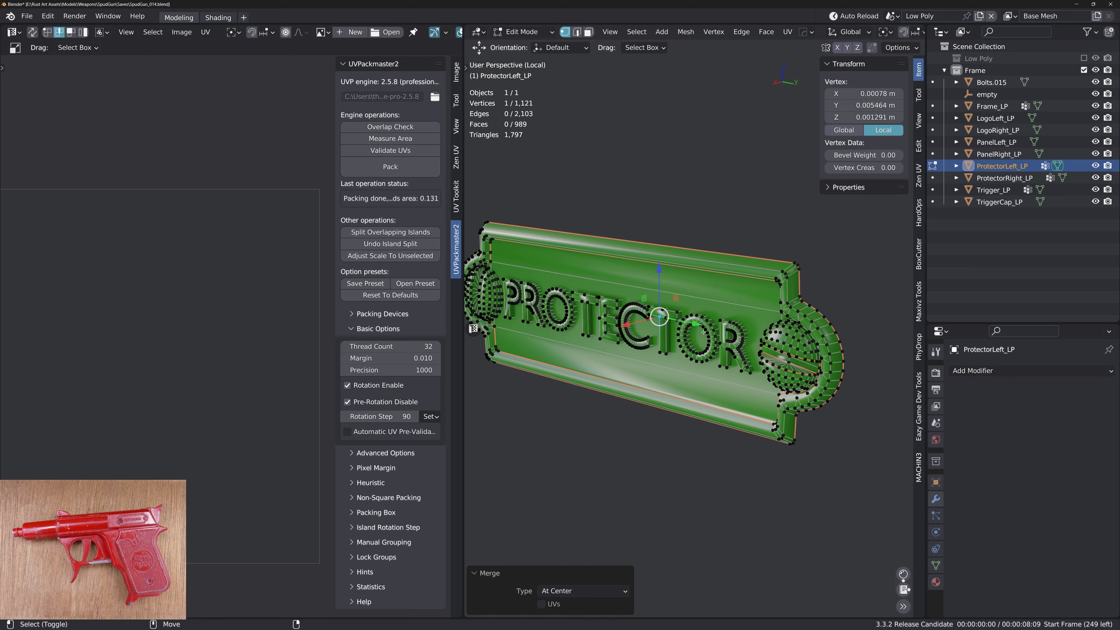
pyautogui.press('Tab')
pyautogui.scroll(2, 706, 334)
# Select the linked flat front faces of the letters R, O and T at the end of PROTECTOR
pyautogui.press('Tab')
pyautogui.press('3')
pyautogui.click(752, 350)
pyautogui.hotkey('ctrl', 'shift', 'alt', 'f')
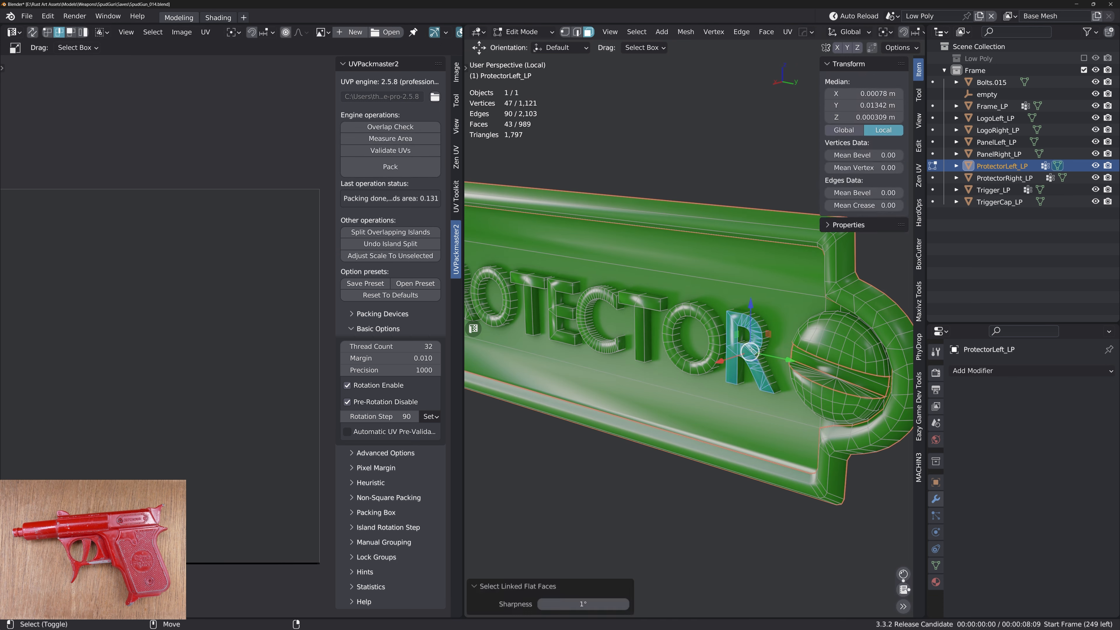
pyautogui.keyDown('shift'); pyautogui.click(716, 336); pyautogui.keyUp('shift')
pyautogui.hotkey('ctrl', 'shift', 'alt', 'f')
pyautogui.keyDown('shift'); pyautogui.click(632, 300); pyautogui.keyUp('shift')
pyautogui.hotkey('ctrl', 'shift', 'alt', 'f')
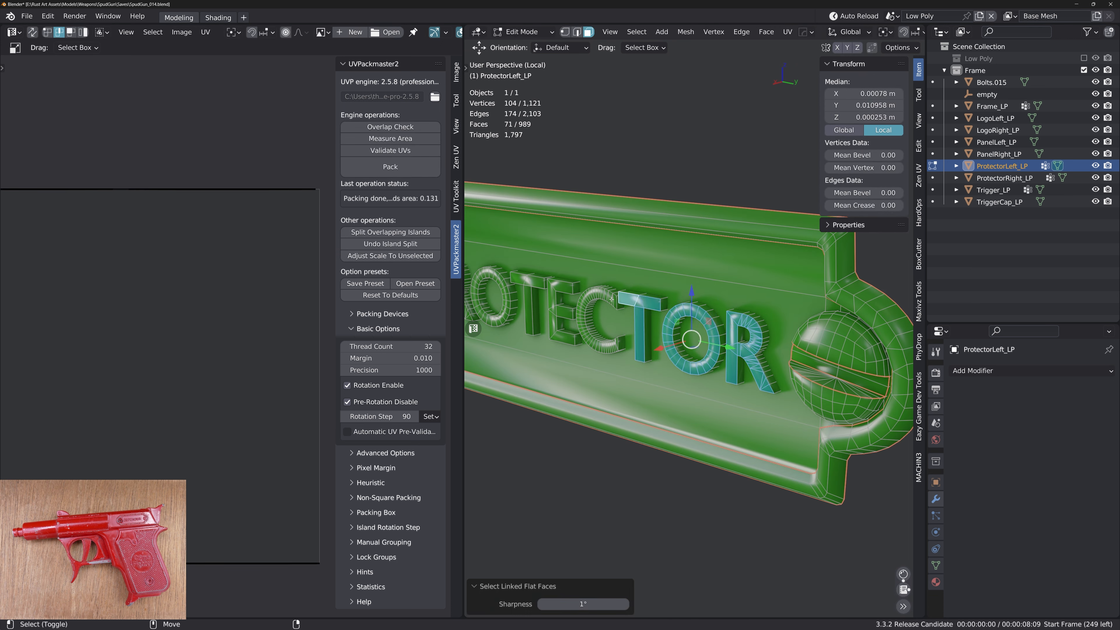
# Extend the selection to the linked flat front faces of the remaining letters C, E, T, O, R and P
pyautogui.keyDown('shift'); pyautogui.click(587, 297); pyautogui.keyUp('shift')
pyautogui.hotkey('ctrl', 'shift', 'alt', 'f')
pyautogui.keyDown('shift'); pyautogui.click(557, 288); pyautogui.keyUp('shift')
pyautogui.hotkey('ctrl', 'shift', 'alt', 'f')
pyautogui.keyDown('shift'); pyautogui.moveTo(555, 289); pyautogui.dragTo(694, 321, button='middle'); pyautogui.keyUp('shift')
pyautogui.scroll(2, 591, 296)
pyautogui.keyDown('shift'); pyautogui.click(582, 296); pyautogui.keyUp('shift')
pyautogui.hotkey('ctrl', 'shift', 'alt', 'f')
pyautogui.keyDown('shift'); pyautogui.click(636, 302); pyautogui.keyUp('shift')
pyautogui.hotkey('ctrl', 'shift', 'alt', 'f')
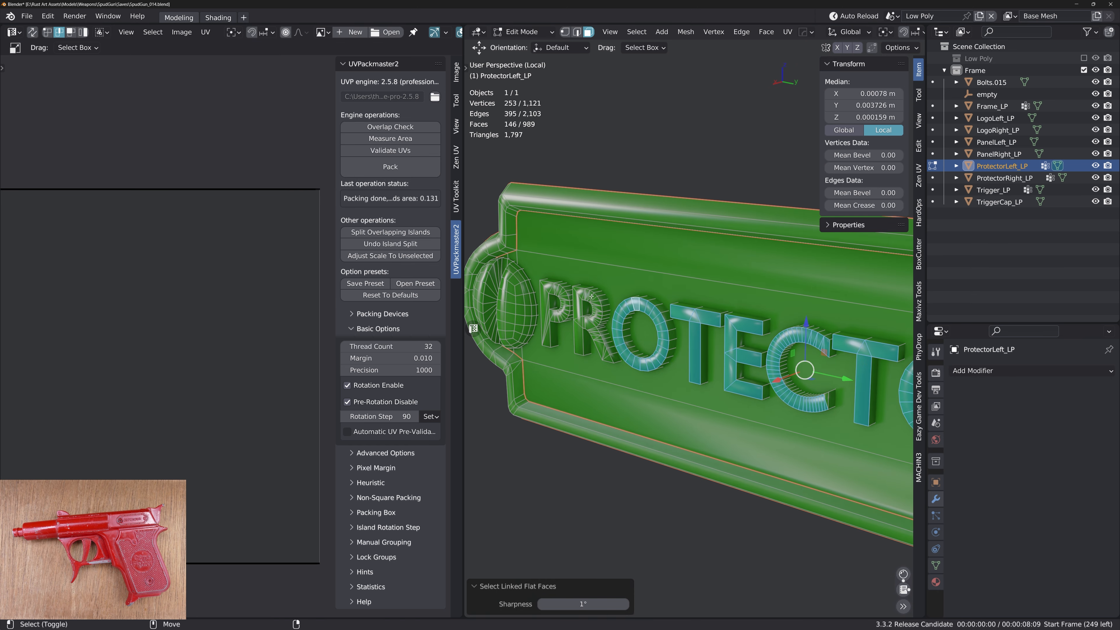
pyautogui.keyDown('shift'); pyautogui.click(573, 294); pyautogui.keyUp('shift')
pyautogui.hotkey('ctrl', 'shift', 'alt', 'f')
# Select the boundary loops of all the letter fronts and mark them as seams
pyautogui.press('2')
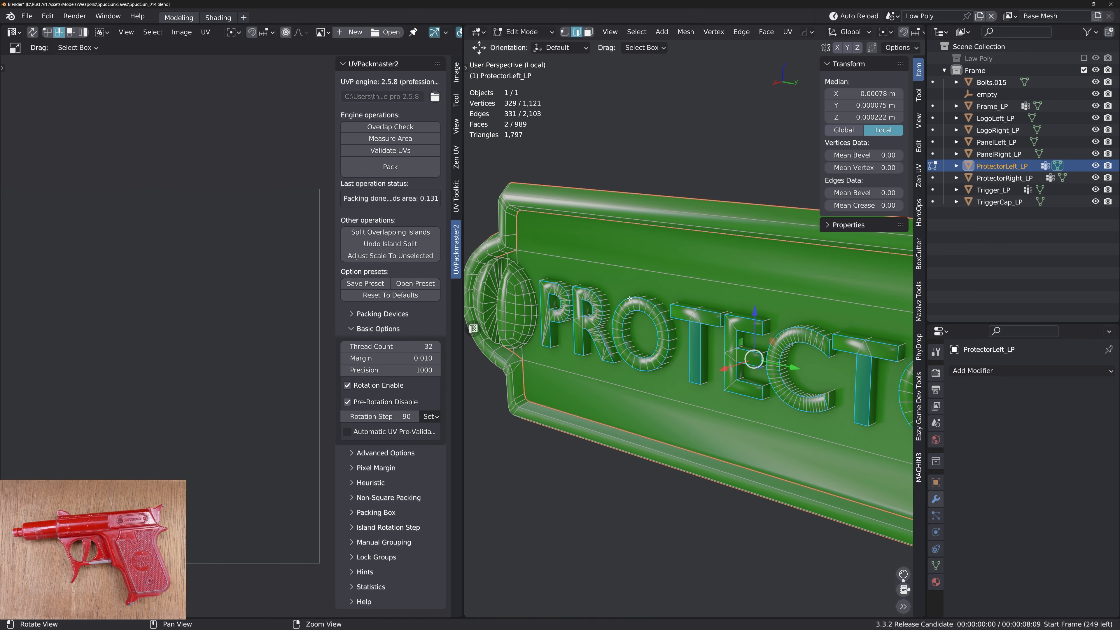
pyautogui.keyDown('alt'); pyautogui.moveTo(630, 299); pyautogui.dragTo(668, 302); pyautogui.keyUp('alt')
pyautogui.keyDown('alt'); pyautogui.moveTo(618, 309); pyautogui.dragTo(688, 315, button='middle'); pyautogui.keyUp('alt')
pyautogui.keyDown('alt'); pyautogui.moveTo(640, 336); pyautogui.dragTo(670, 344, button='right'); pyautogui.keyUp('alt')
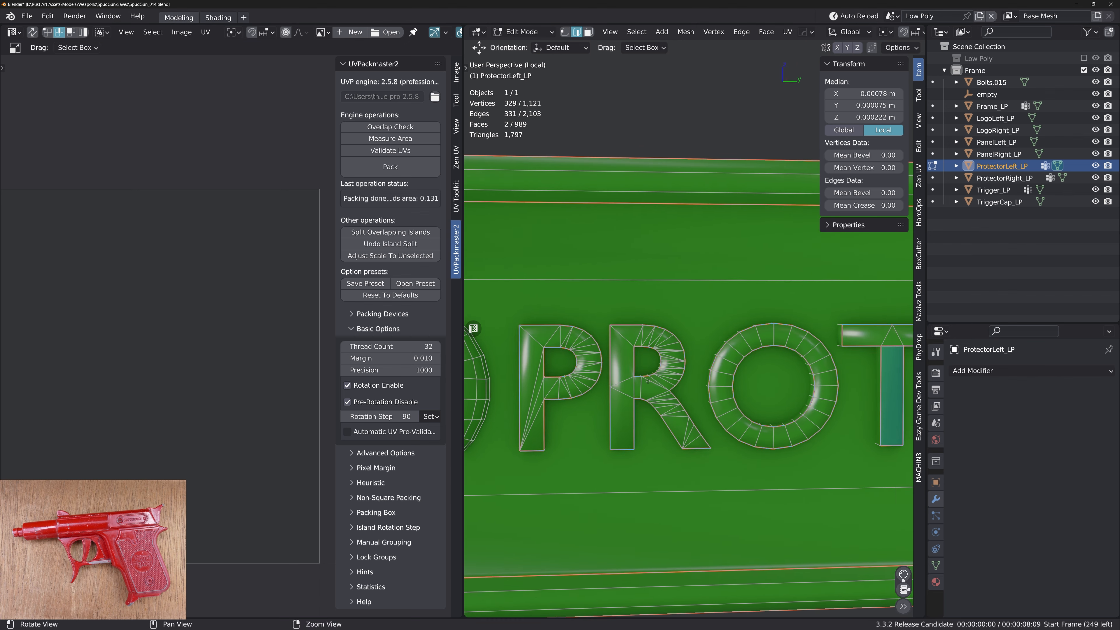
pyautogui.keyDown('alt'); pyautogui.moveTo(639, 353); pyautogui.dragTo(667, 366); pyautogui.keyUp('alt')
# Select the left side walls of the P, first R, both Ts and the E, and mark seams along their boundaries
pyautogui.press('3')
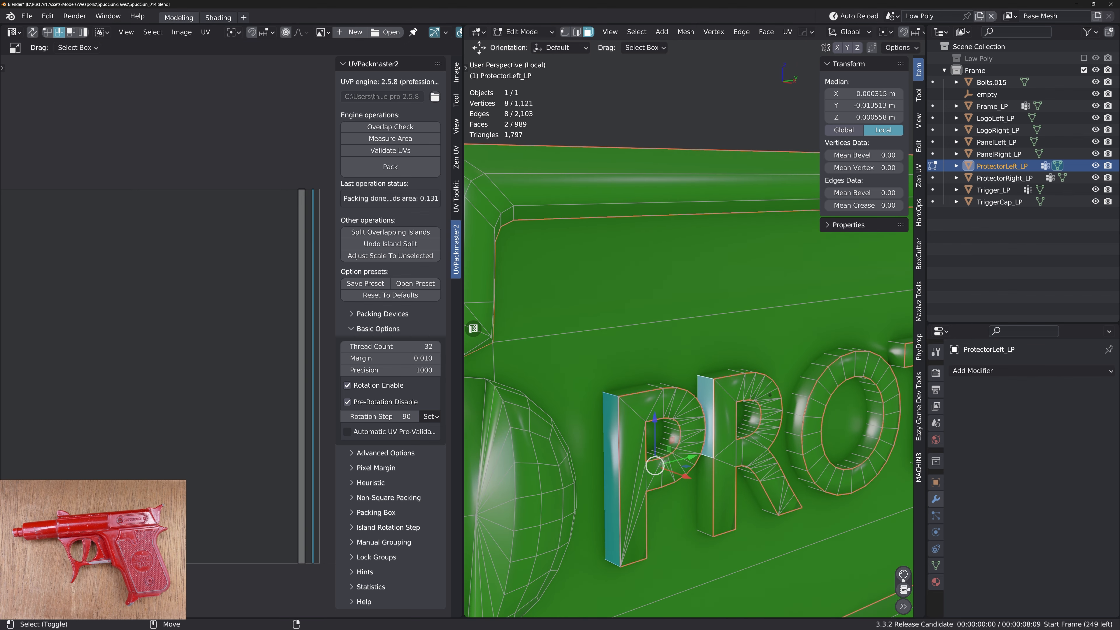
pyautogui.keyDown('shift'); pyautogui.moveTo(770, 395); pyautogui.dragTo(729, 382, button='middle'); pyautogui.keyUp('shift')
pyautogui.keyDown('shift'); pyautogui.click(789, 360); pyautogui.keyUp('shift')
pyautogui.keyDown('shift'); pyautogui.moveTo(789, 360); pyautogui.dragTo(710, 365, button='middle'); pyautogui.keyUp('shift')
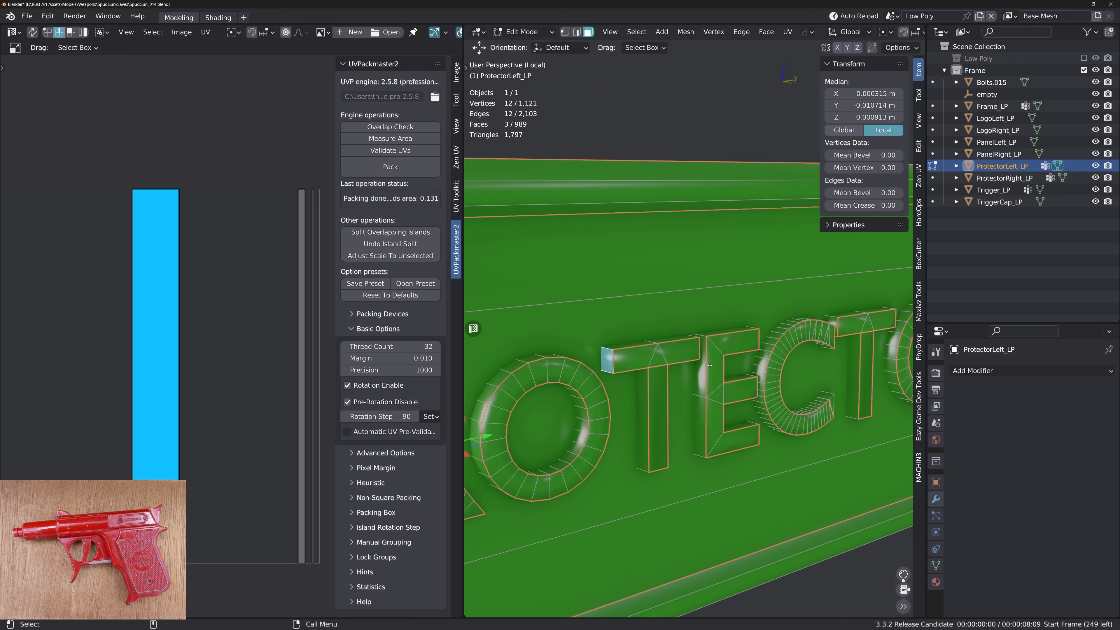
pyautogui.keyDown('shift'); pyautogui.click(639, 380); pyautogui.keyUp('shift')
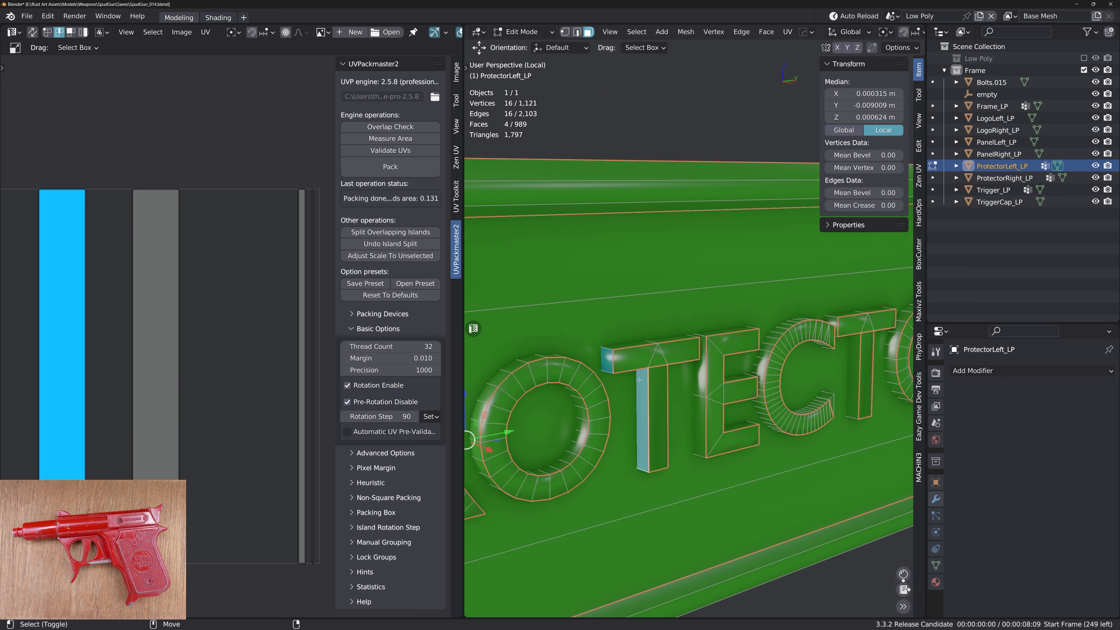
pyautogui.keyDown('shift'); pyautogui.doubleClick(699, 377); pyautogui.keyUp('shift')
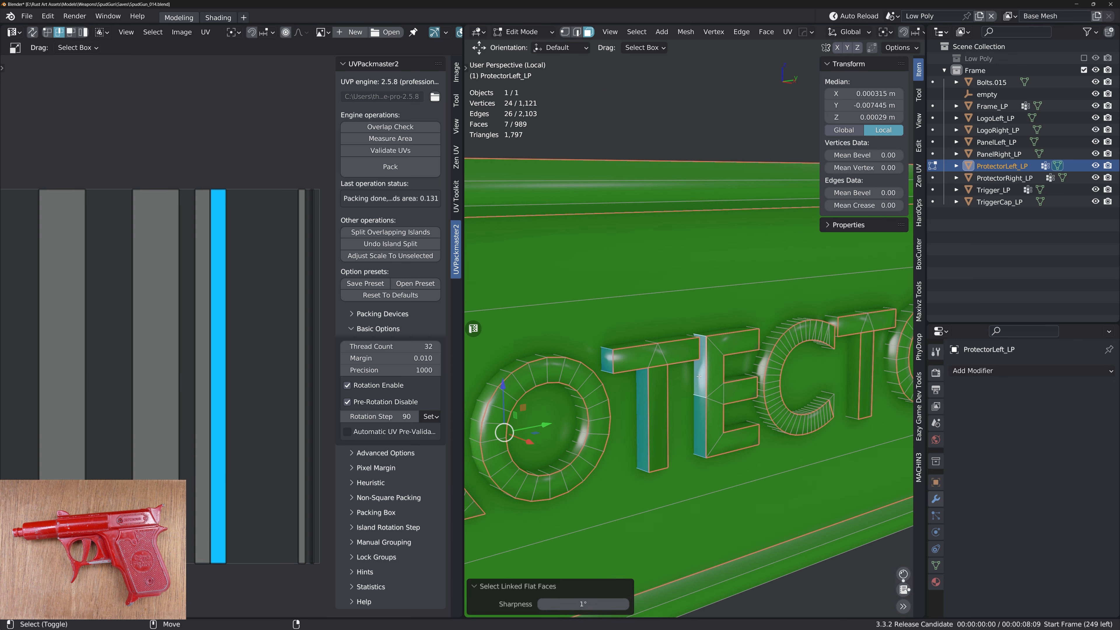
pyautogui.keyDown('shift'); pyautogui.click(838, 321); pyautogui.keyUp('shift')
pyautogui.keyDown('shift'); pyautogui.click(854, 349); pyautogui.keyUp('shift')
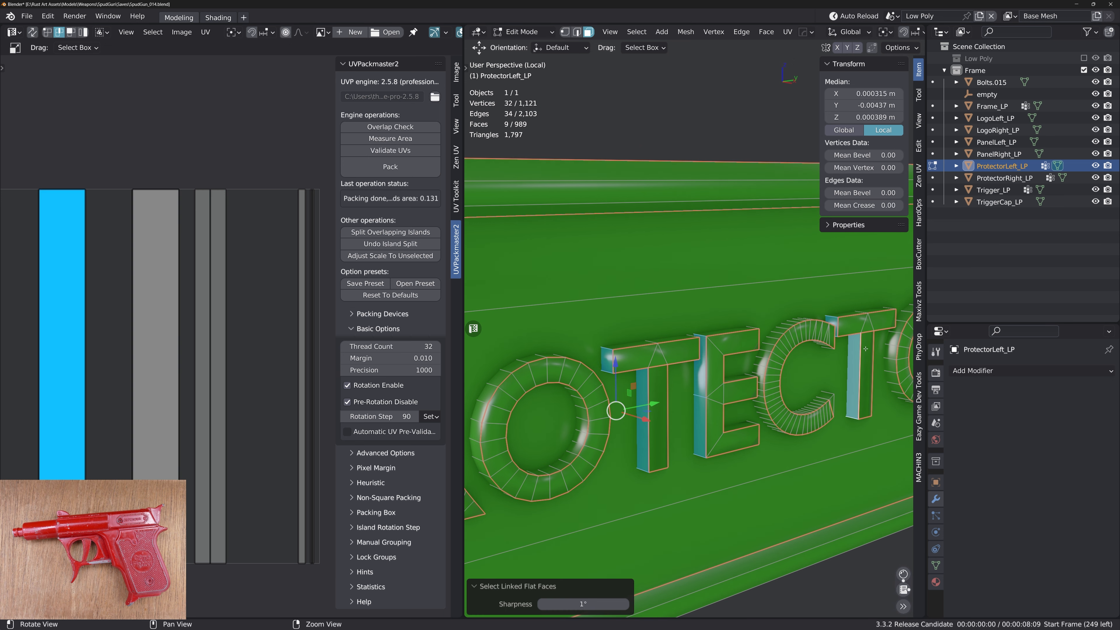
pyautogui.hotkey('ctrl', 'z')
pyautogui.scroll(-1, 866, 348)
# Select the linked flat top faces of both T crossbars and the E's upper arm
pyautogui.keyDown('alt'); pyautogui.moveTo(866, 349); pyautogui.dragTo(693, 374); pyautogui.keyUp('alt')
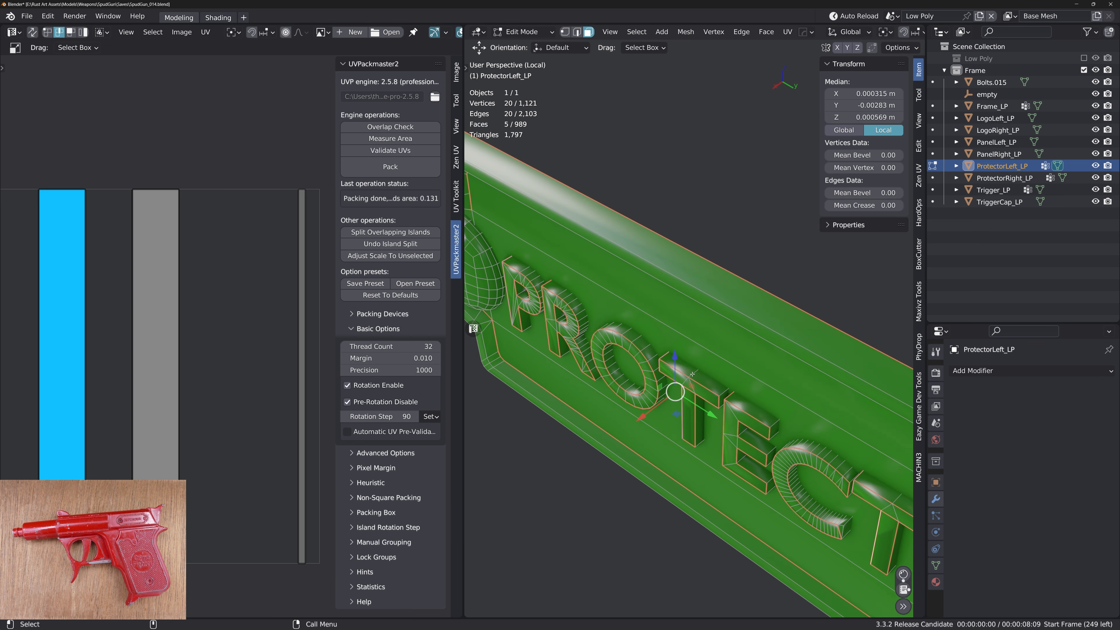
pyautogui.click(693, 374)
pyautogui.hotkey('ctrl', 'shift', 'alt', 'f')
pyautogui.keyDown('shift'); pyautogui.click(872, 487); pyautogui.keyUp('shift')
pyautogui.hotkey('ctrl', 'shift', 'alt', 'f')
pyautogui.keyDown('shift'); pyautogui.click(752, 414); pyautogui.keyUp('shift')
pyautogui.hotkey('ctrl', 'shift', 'alt', 'f')
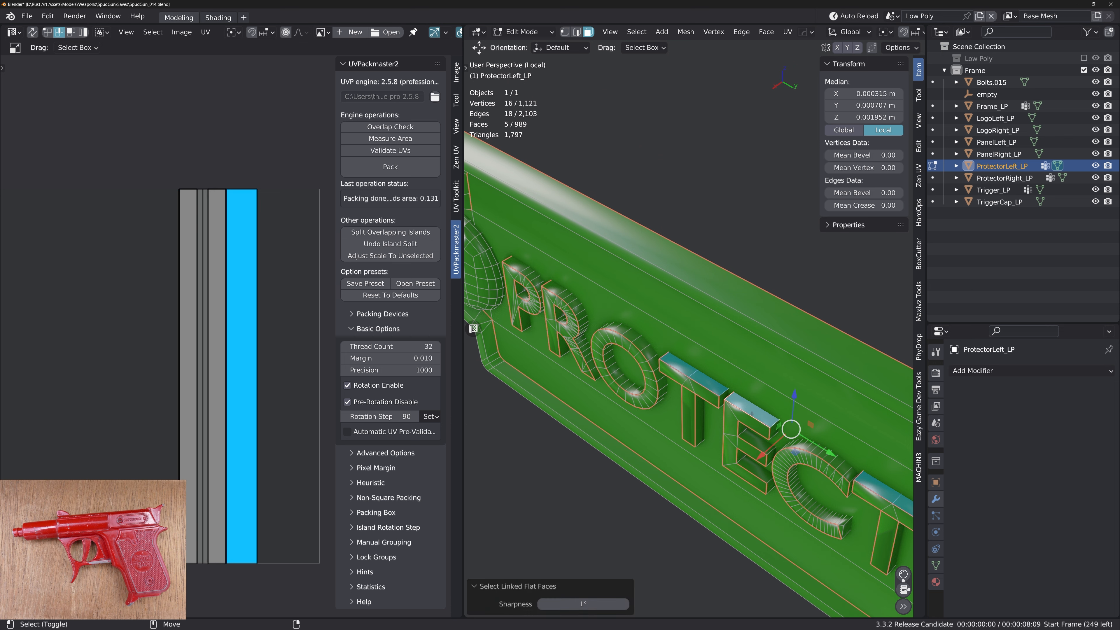
# Add the upper faces of the E's middle and lower arms to the selection, leaving its arm ends unselected
pyautogui.keyDown('shift'); pyautogui.click(757, 442); pyautogui.keyUp('shift')
pyautogui.keyDown('shift'); pyautogui.click(755, 470); pyautogui.keyUp('shift')
pyautogui.keyDown('shift'); pyautogui.click(771, 458); pyautogui.keyUp('shift')
pyautogui.keyDown('shift'); pyautogui.click(774, 432); pyautogui.keyUp('shift')
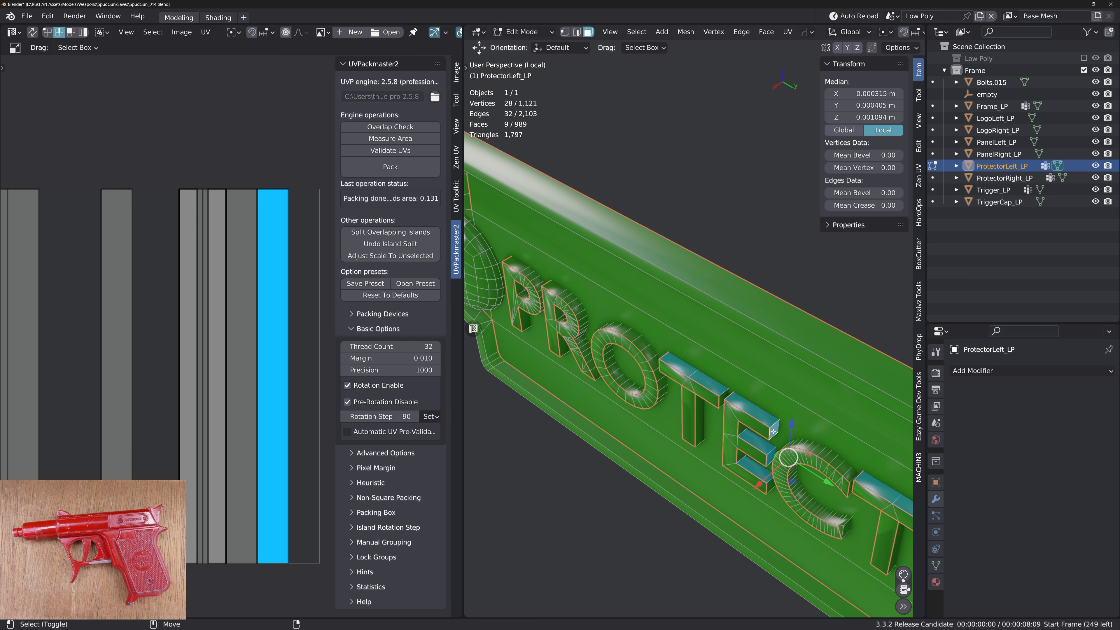
pyautogui.hotkey('ctrl', 'z')
pyautogui.hotkey('ctrl', 'z')
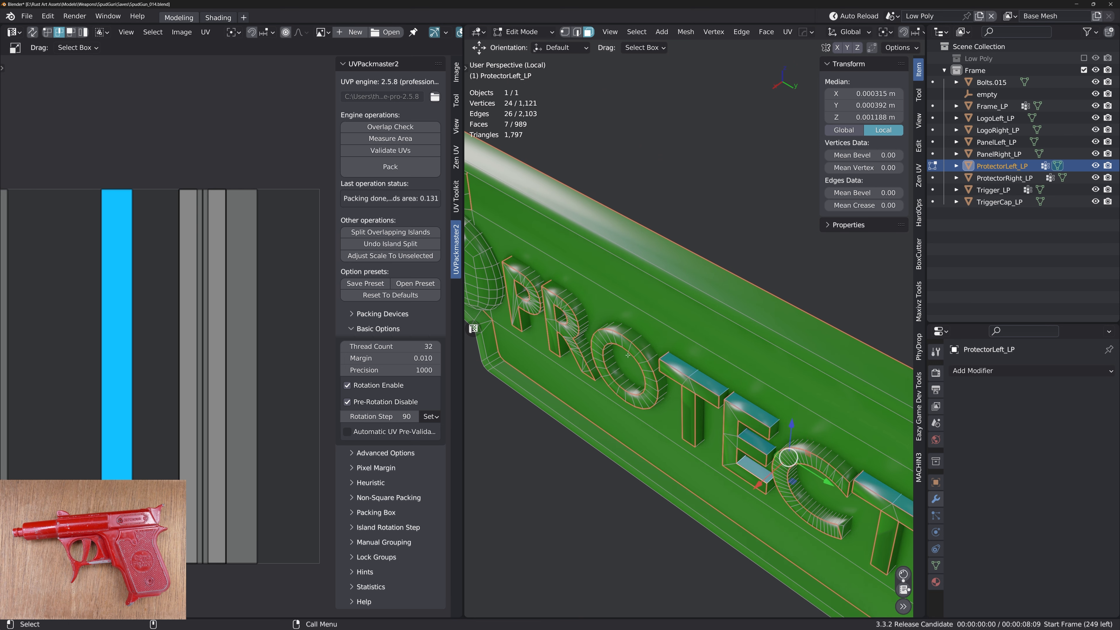
# Add the bottom faces of the last R's stem and leg, and mark seams along the boundaries of all selected faces
pyautogui.keyDown('shift'); pyautogui.moveTo(563, 300); pyautogui.dragTo(598, 302, button='middle'); pyautogui.keyUp('shift')
pyautogui.keyDown('alt'); pyautogui.moveTo(588, 315); pyautogui.dragTo(624, 275); pyautogui.keyUp('alt')
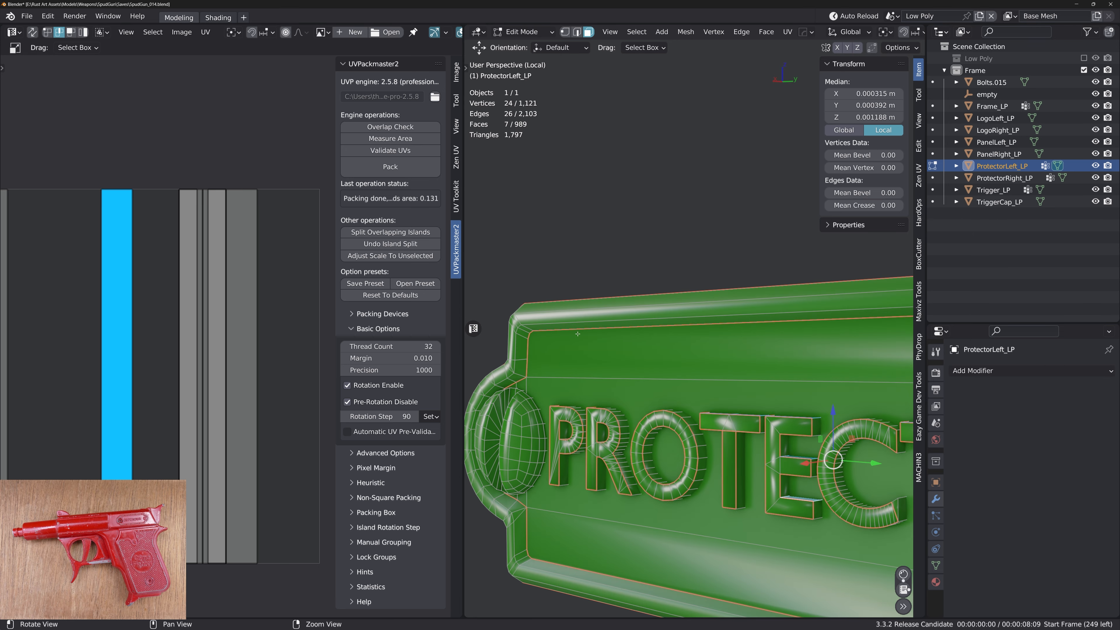
pyautogui.keyDown('alt'); pyautogui.moveTo(705, 406); pyautogui.dragTo(633, 323, button='middle'); pyautogui.keyUp('alt')
pyautogui.keyDown('alt'); pyautogui.moveTo(692, 384); pyautogui.dragTo(662, 423); pyautogui.keyUp('alt')
pyautogui.moveTo(662, 423); pyautogui.dragTo(797, 388, button='middle')
pyautogui.keyDown('shift'); pyautogui.click(805, 379); pyautogui.keyUp('shift')
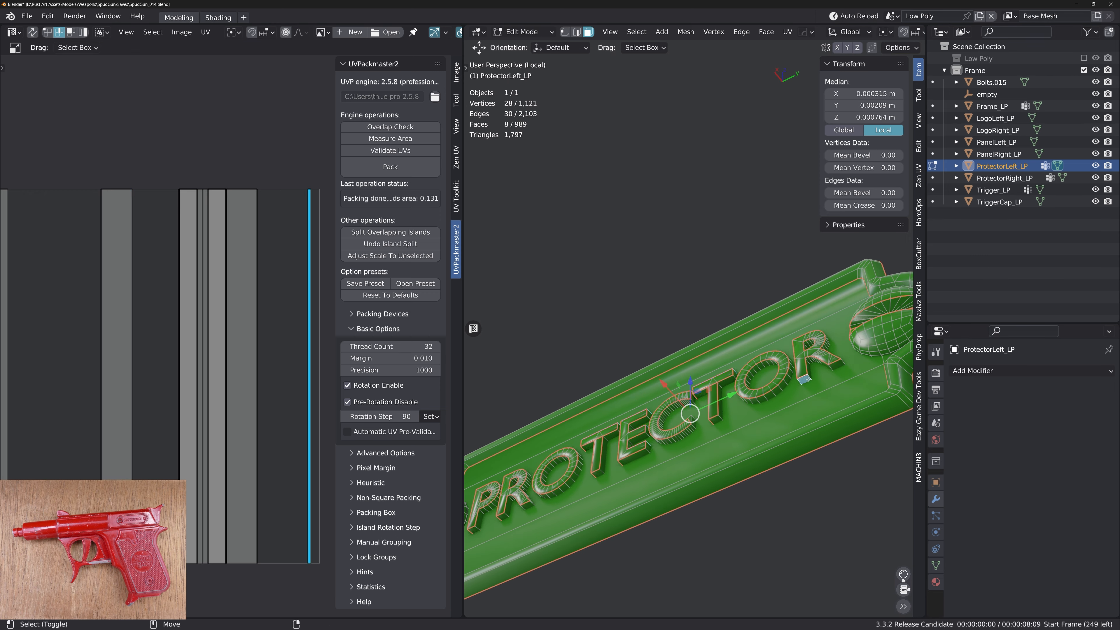
pyautogui.keyDown('shift'); pyautogui.click(819, 375); pyautogui.keyUp('shift')
pyautogui.press('2')
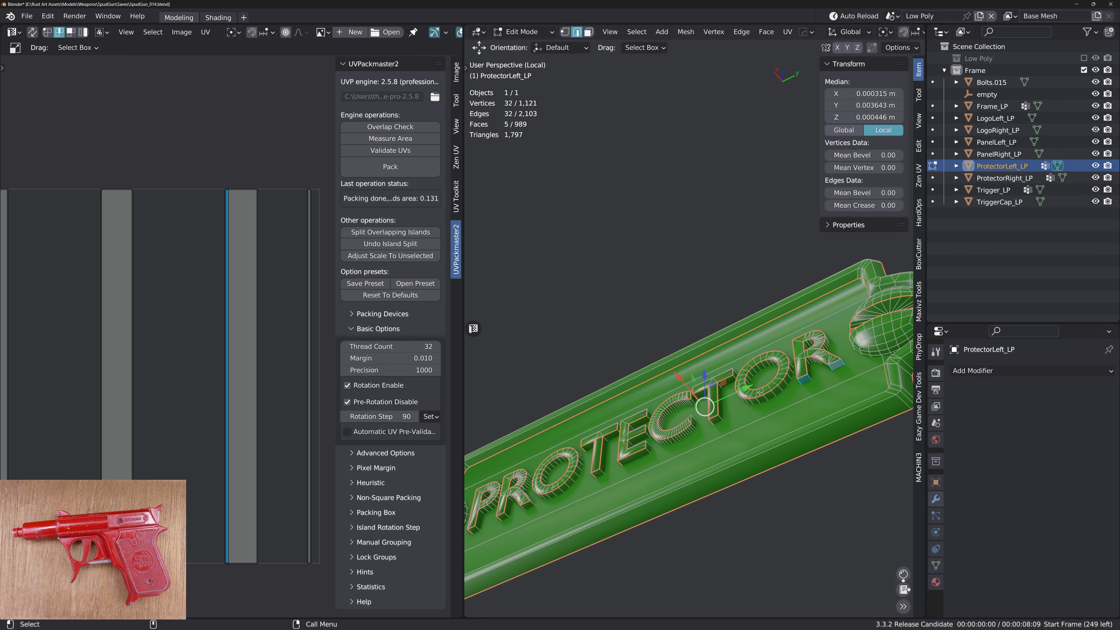
# Select the two end faces of the letter C and mark seams around them
pyautogui.moveTo(745, 393); pyautogui.dragTo(690, 441, button='middle')
pyautogui.scroll(3, 724, 424)
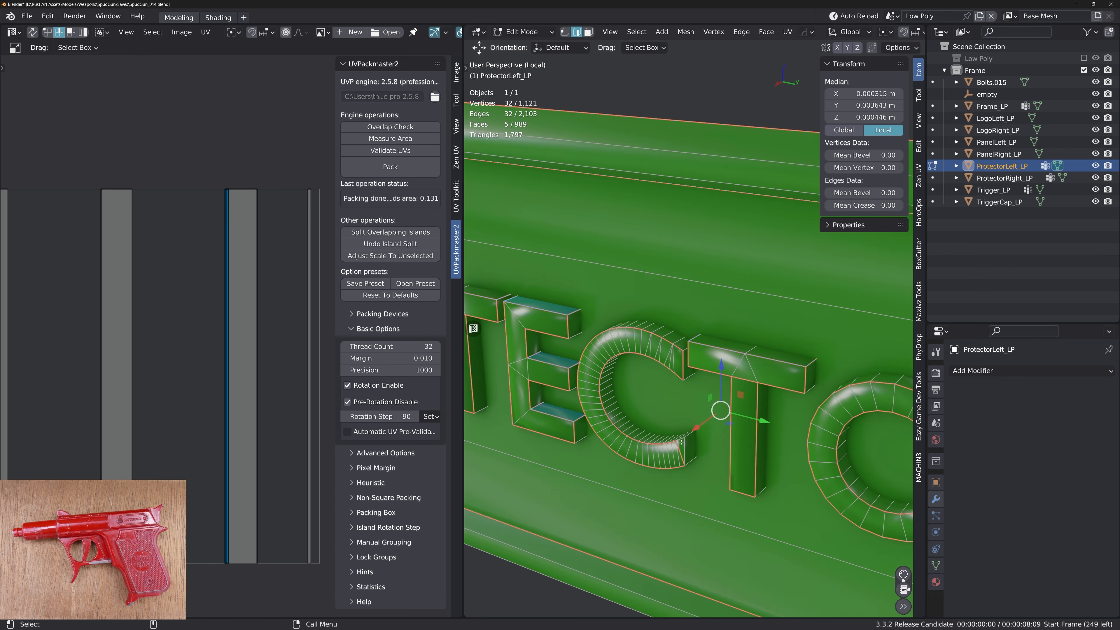
pyautogui.click(683, 440)
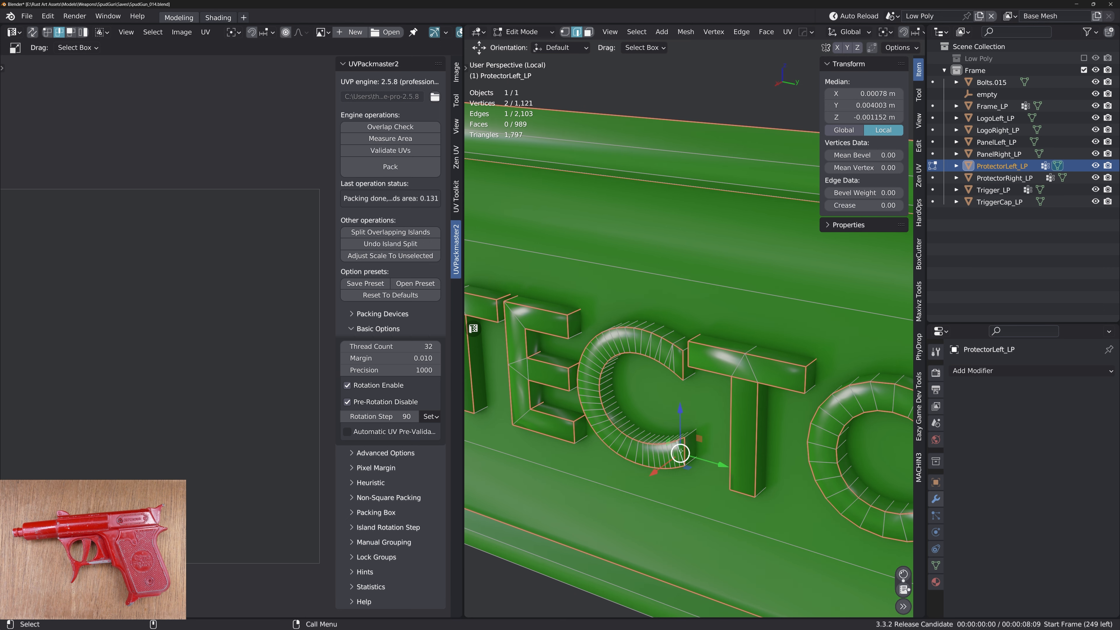
pyautogui.moveTo(701, 448); pyautogui.dragTo(693, 449, button='middle')
pyautogui.press('3')
pyautogui.click(692, 448)
pyautogui.keyDown('shift'); pyautogui.click(689, 375); pyautogui.keyUp('shift')
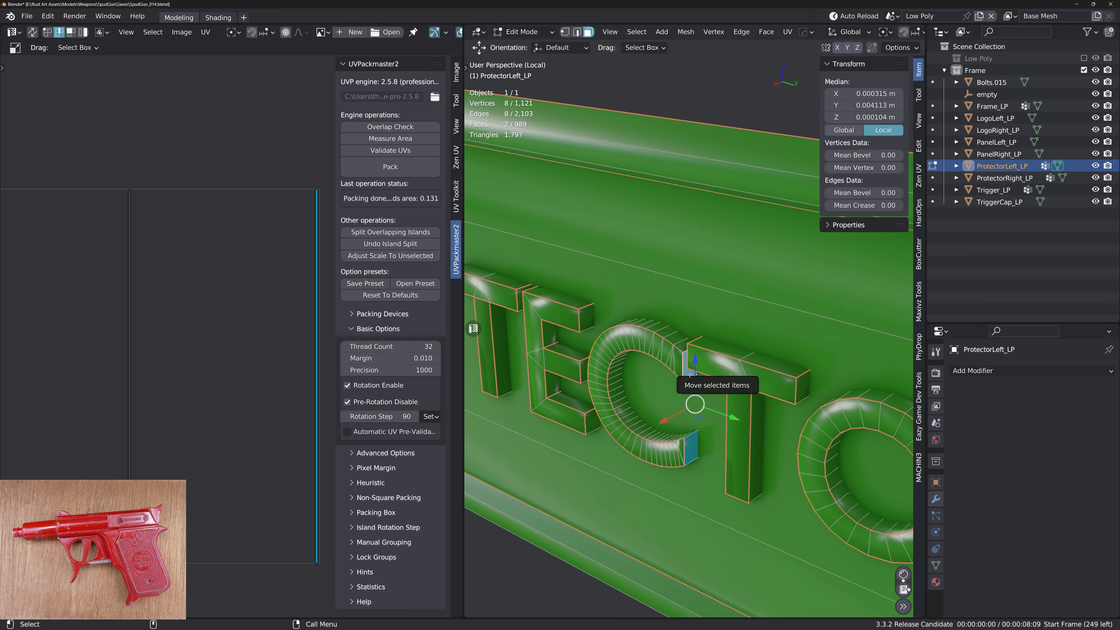
# Select the second T's right crossbar end, crossbar underside and right stem wall, and mark seams at their edges
pyautogui.keyDown('alt'); pyautogui.moveTo(787, 390); pyautogui.dragTo(788, 397); pyautogui.keyUp('alt')
pyautogui.click(785, 397)
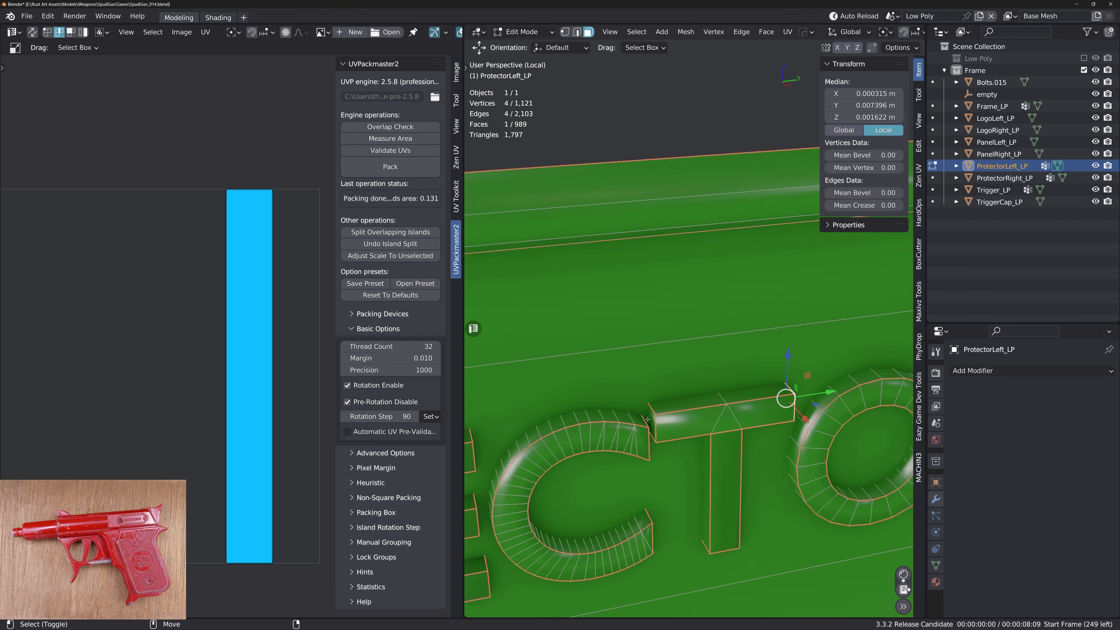
pyautogui.moveTo(648, 419); pyautogui.dragTo(733, 410, button='middle')
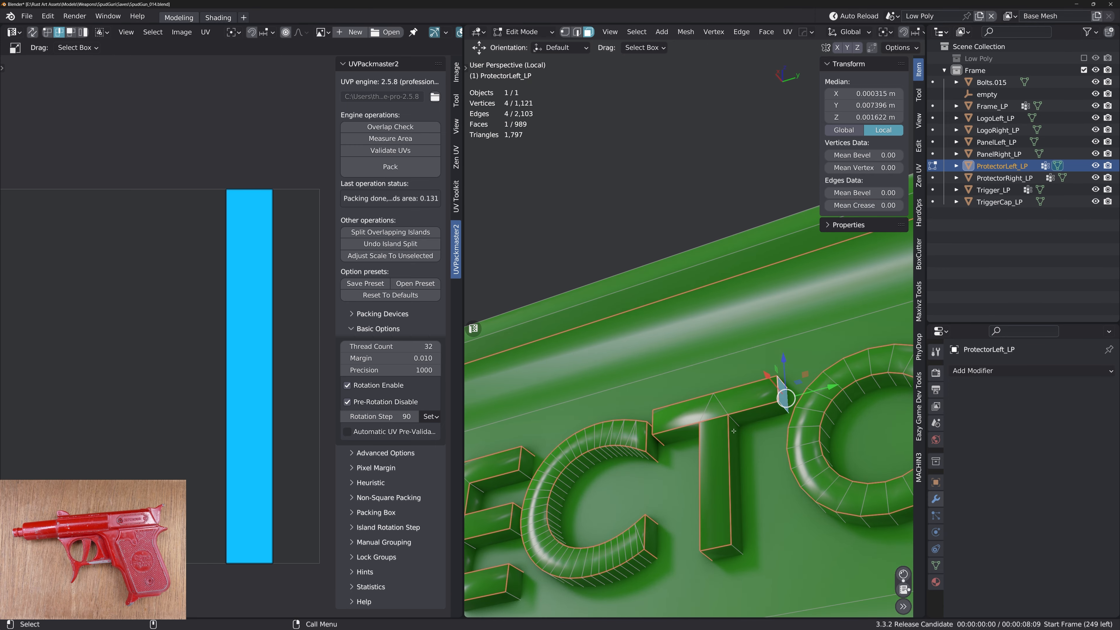
pyautogui.keyDown('shift'); pyautogui.click(749, 416); pyautogui.keyUp('shift')
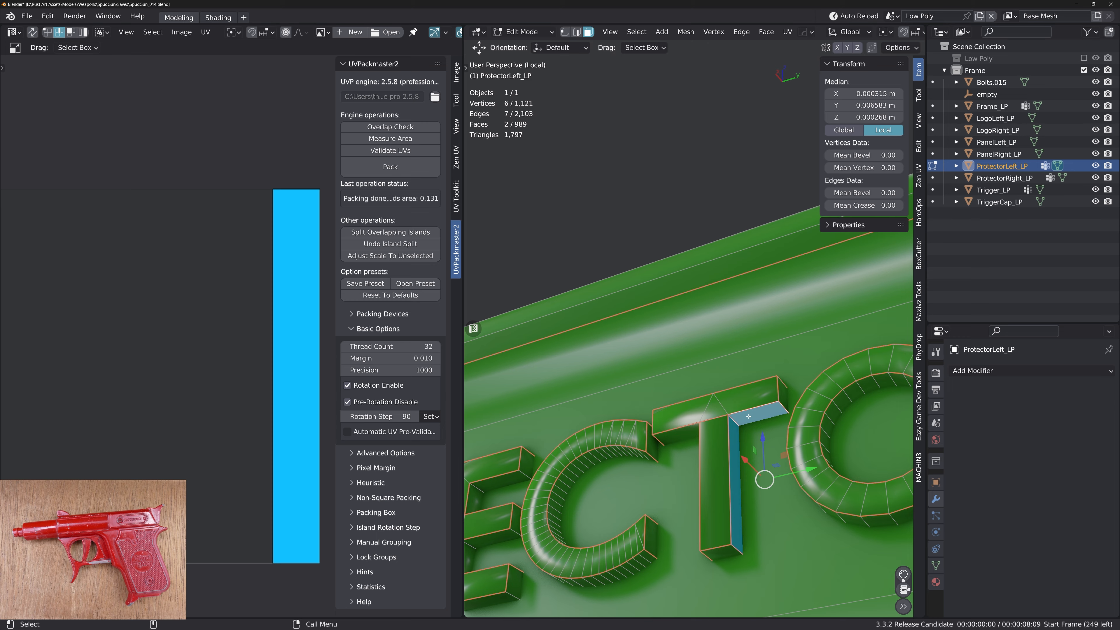
pyautogui.moveTo(748, 416); pyautogui.dragTo(783, 421, button='middle')
pyautogui.click(705, 401)
pyautogui.moveTo(705, 400); pyautogui.dragTo(659, 499, button='middle')
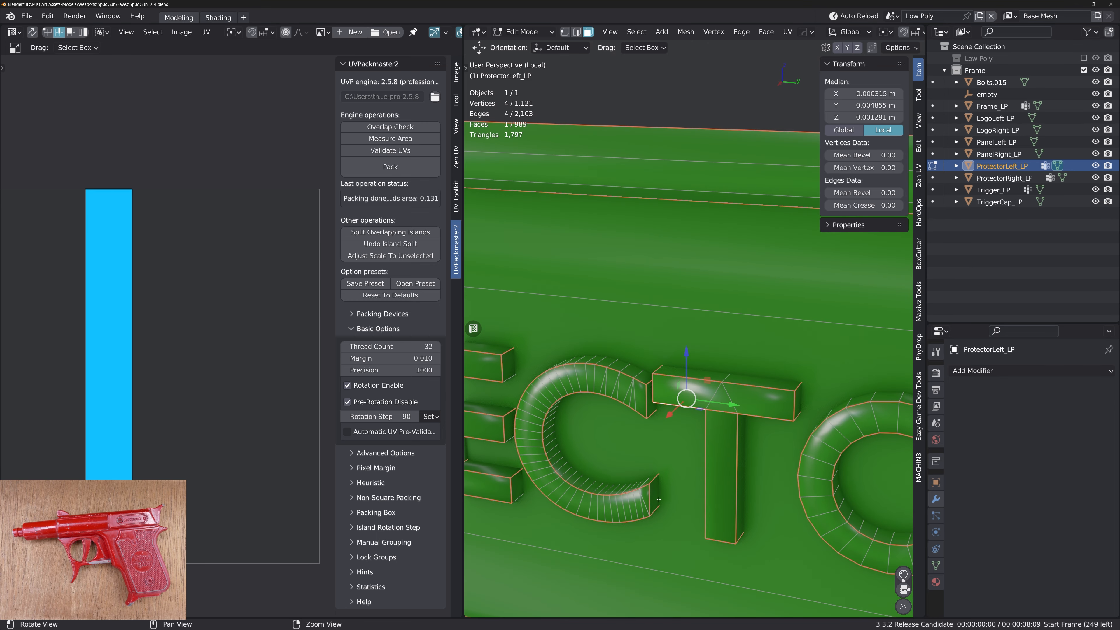
# Select the outer and inner wall edges at the bottom of the last O and mark them as seams
pyautogui.moveTo(659, 500); pyautogui.dragTo(659, 499)
pyautogui.keyDown('shift'); pyautogui.moveTo(804, 566); pyautogui.dragTo(713, 423, button='middle'); pyautogui.keyUp('shift')
pyautogui.press('2')
pyautogui.click(702, 427)
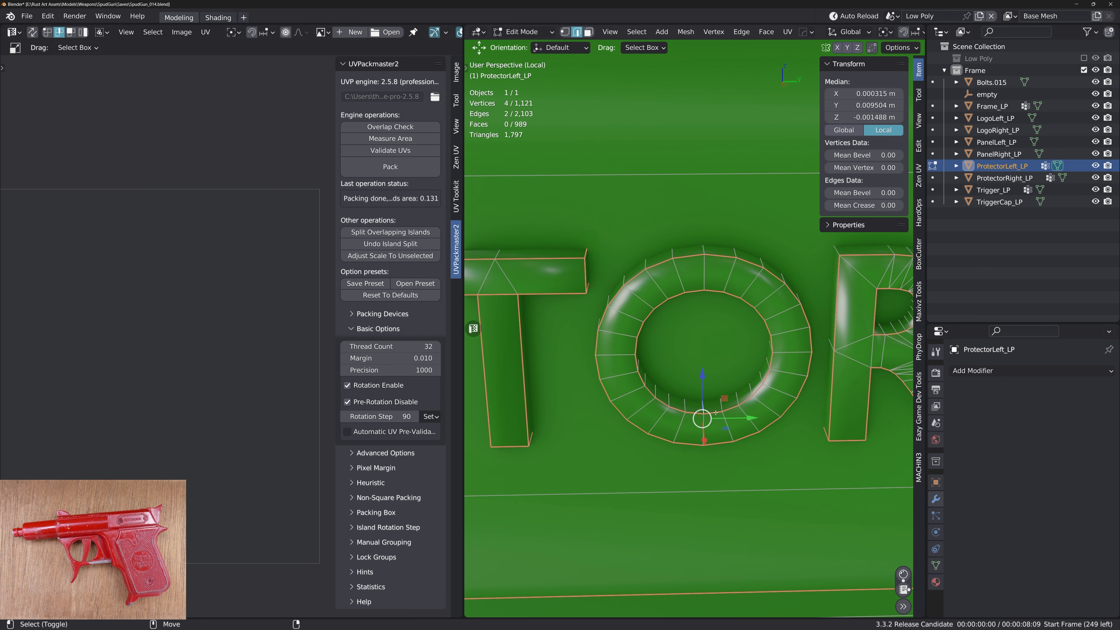
pyautogui.keyDown('alt'); pyautogui.moveTo(752, 417); pyautogui.dragTo(712, 408); pyautogui.keyUp('alt')
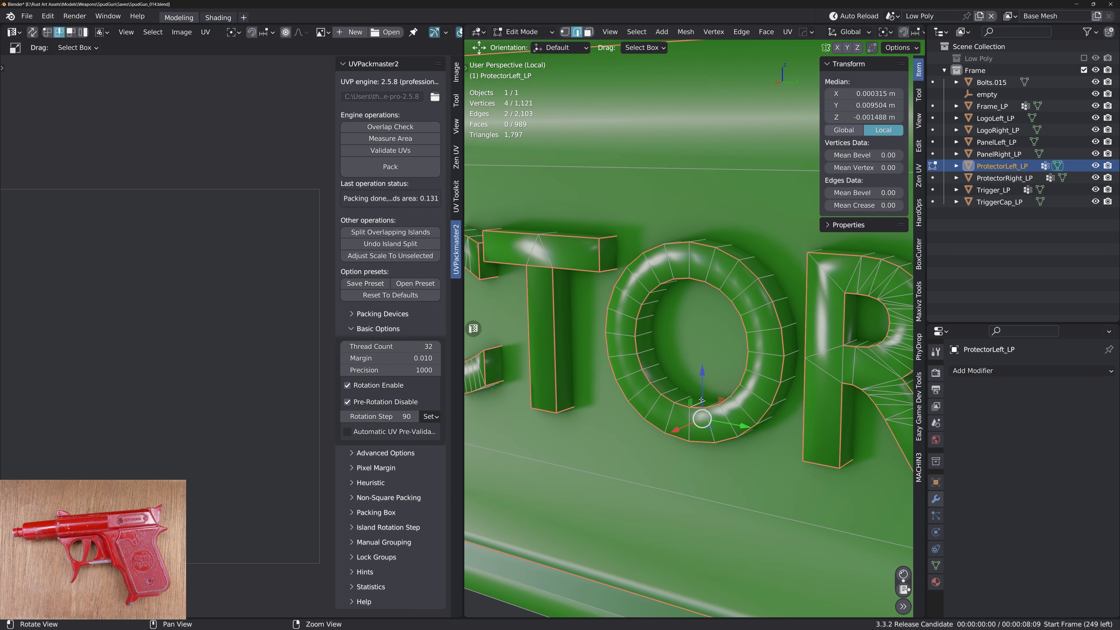
# Select the last R's stem wall faces inside the bowl and beside the leg for their boundary seams
pyautogui.keyDown('alt'); pyautogui.moveTo(825, 349); pyautogui.dragTo(723, 375, button='middle'); pyautogui.keyUp('alt')
pyautogui.press('3')
pyautogui.click(722, 367)
pyautogui.keyDown('alt'); pyautogui.moveTo(722, 367); pyautogui.dragTo(725, 340); pyautogui.keyUp('alt')
pyautogui.keyDown('shift'); pyautogui.click(723, 429); pyautogui.keyUp('shift')
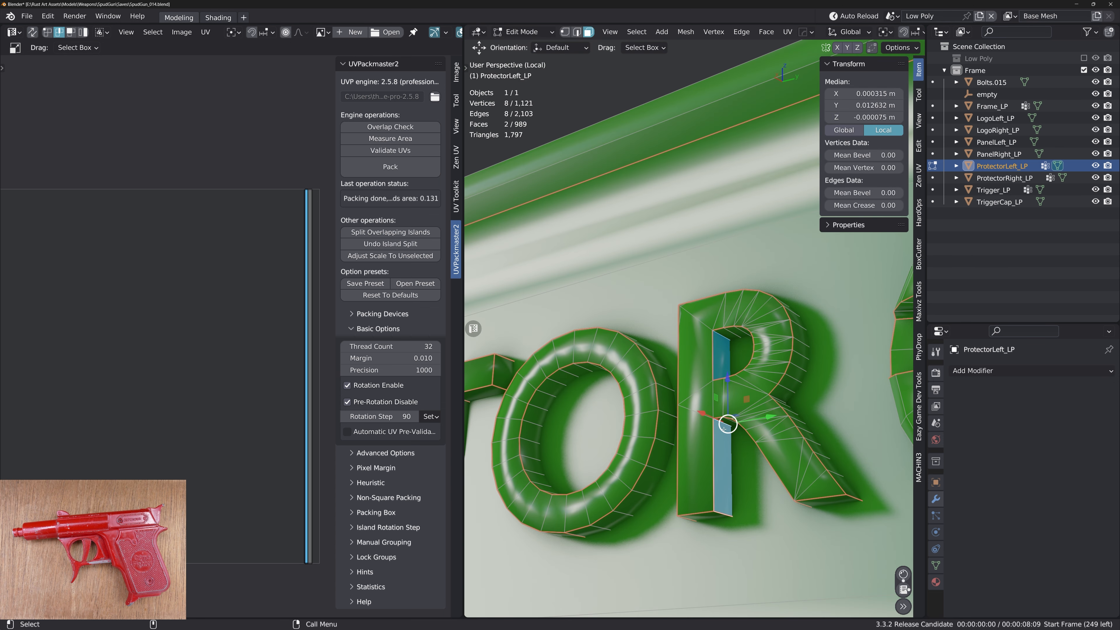
# Select the last R's wall edges at the outer bowl-leg junction and the stem's upper outer corner, and mark them as seams
pyautogui.keyDown('alt'); pyautogui.moveTo(724, 429); pyautogui.dragTo(701, 446); pyautogui.keyUp('alt')
pyautogui.press('2')
pyautogui.click(769, 415)
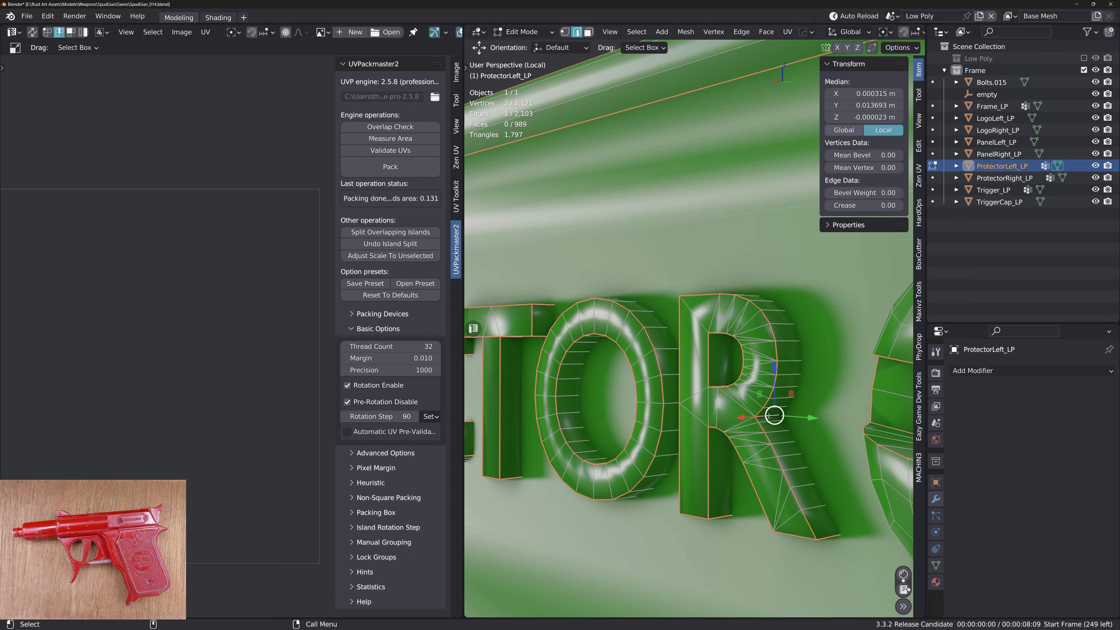
pyautogui.keyDown('alt'); pyautogui.moveTo(667, 295); pyautogui.dragTo(716, 308); pyautogui.keyUp('alt')
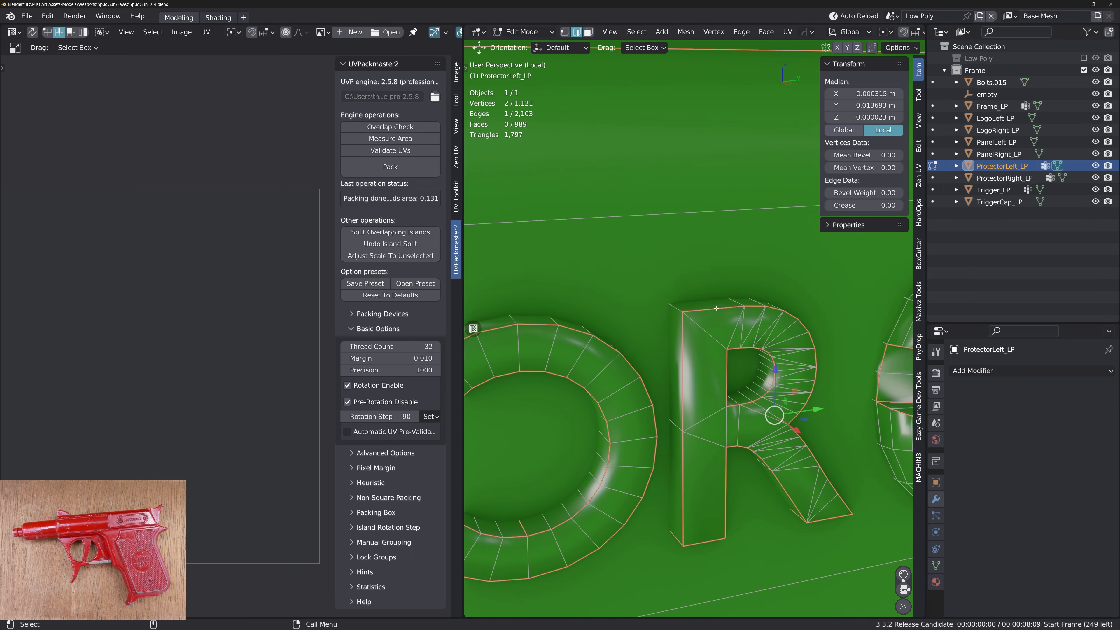
pyautogui.moveTo(687, 461); pyautogui.dragTo(693, 531, button='middle')
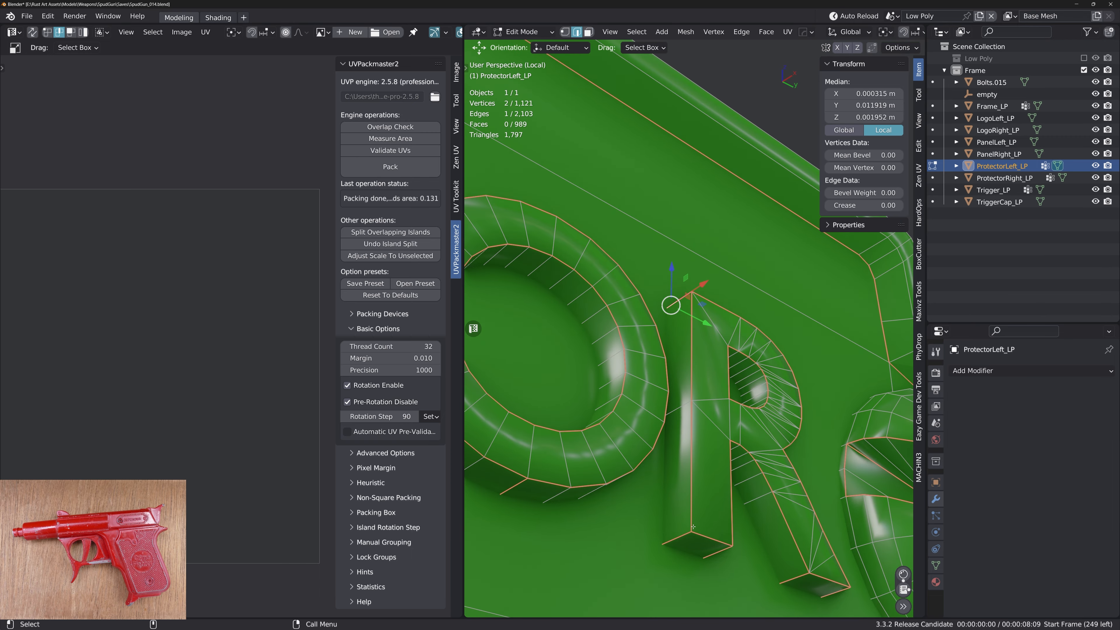
# Select the E's stem wall and top-arm underside in its upper gap, for their boundary seams
pyautogui.moveTo(751, 442); pyautogui.dragTo(689, 331, button='middle')
pyautogui.scroll(-2, 689, 331)
pyautogui.scroll(2, 699, 379)
pyautogui.keyDown('shift'); pyautogui.moveTo(706, 404); pyautogui.dragTo(858, 370, button='middle'); pyautogui.keyUp('shift')
pyautogui.press('3')
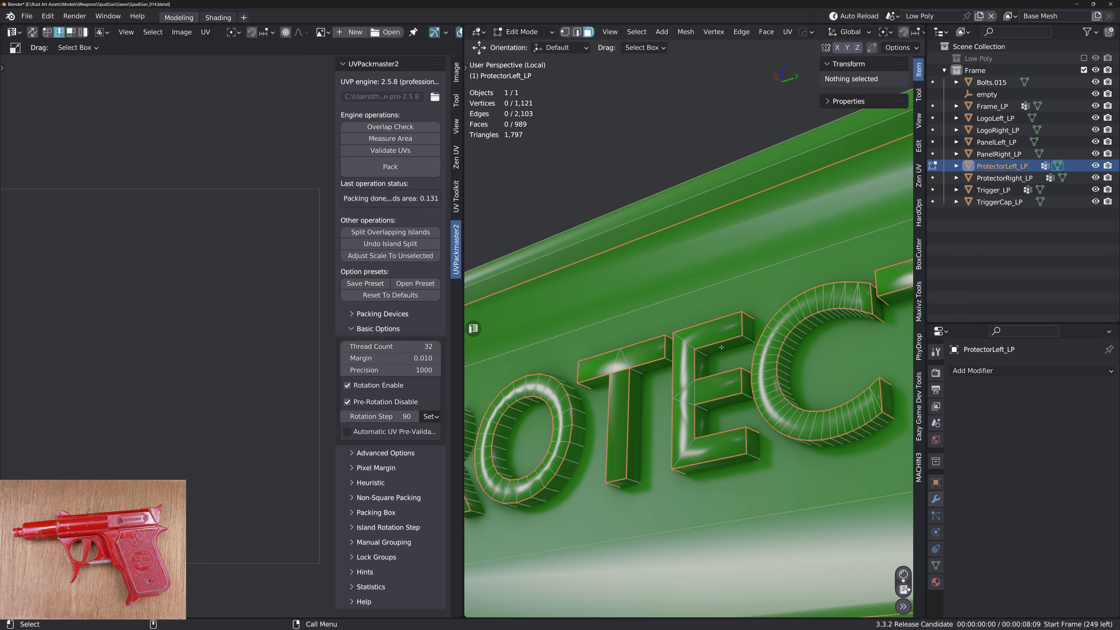
pyautogui.click(772, 349)
pyautogui.keyDown('alt'); pyautogui.moveTo(772, 349); pyautogui.dragTo(711, 406); pyautogui.keyUp('alt')
pyautogui.moveTo(711, 406); pyautogui.dragTo(702, 364, button='middle')
pyautogui.keyDown('shift'); pyautogui.click(702, 364); pyautogui.keyUp('shift')
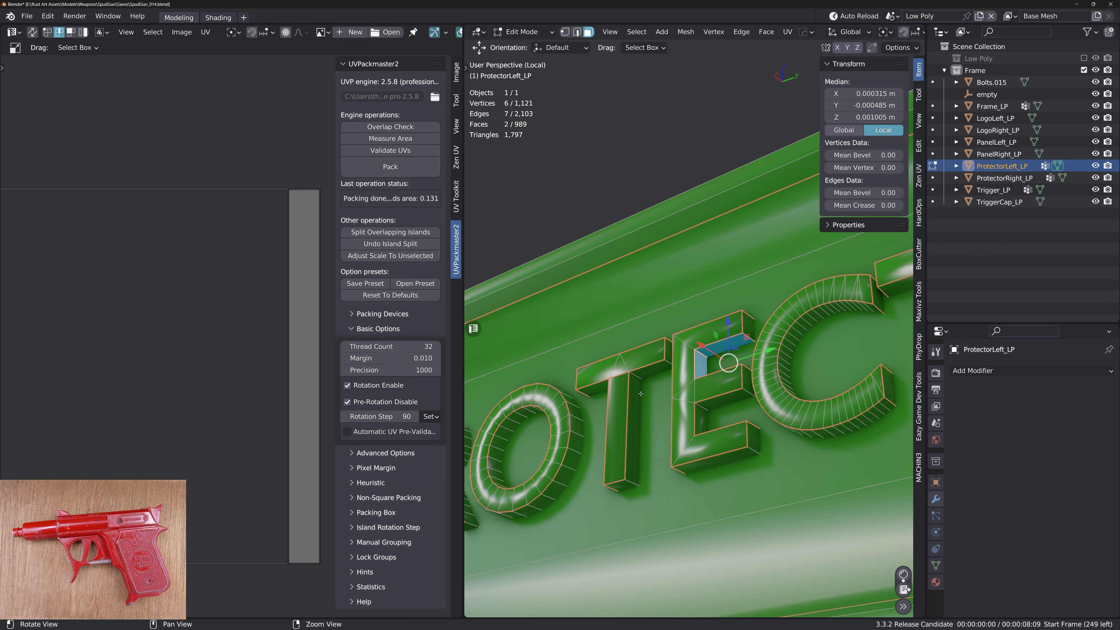
# Select the next pair of letter wall faces and the wall edges at the bottom of the first O for seams
pyautogui.keyDown('alt'); pyautogui.moveTo(641, 393); pyautogui.dragTo(660, 466, button='middle'); pyautogui.keyUp('alt')
pyautogui.click(691, 353)
pyautogui.keyDown('shift'); pyautogui.click(674, 373); pyautogui.keyUp('shift')
pyautogui.press('2')
pyautogui.click(665, 457)
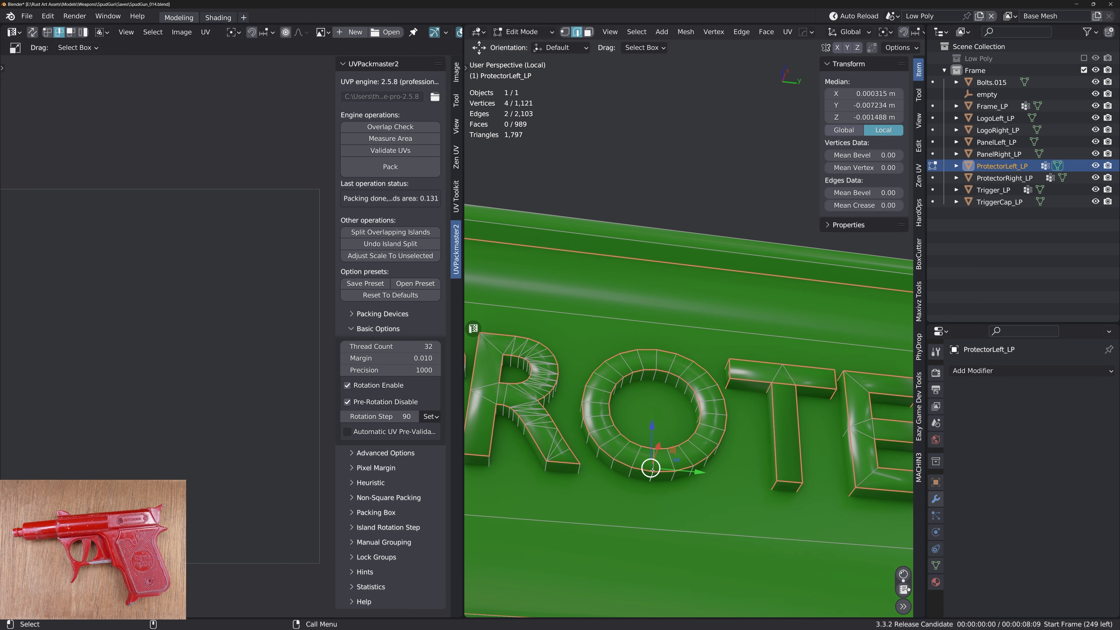
# Select the stem wall faces inside and below the bowls of the first R and the P, for their boundary seams
pyautogui.moveTo(508, 412); pyautogui.dragTo(624, 423, button='middle')
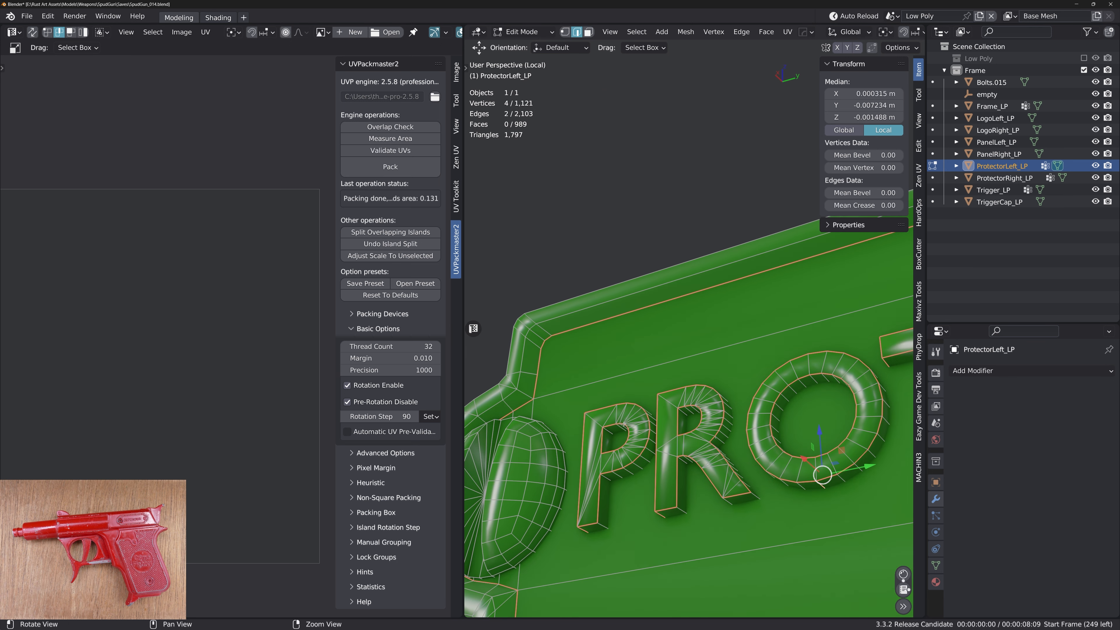
pyautogui.press('3')
pyautogui.click(683, 419)
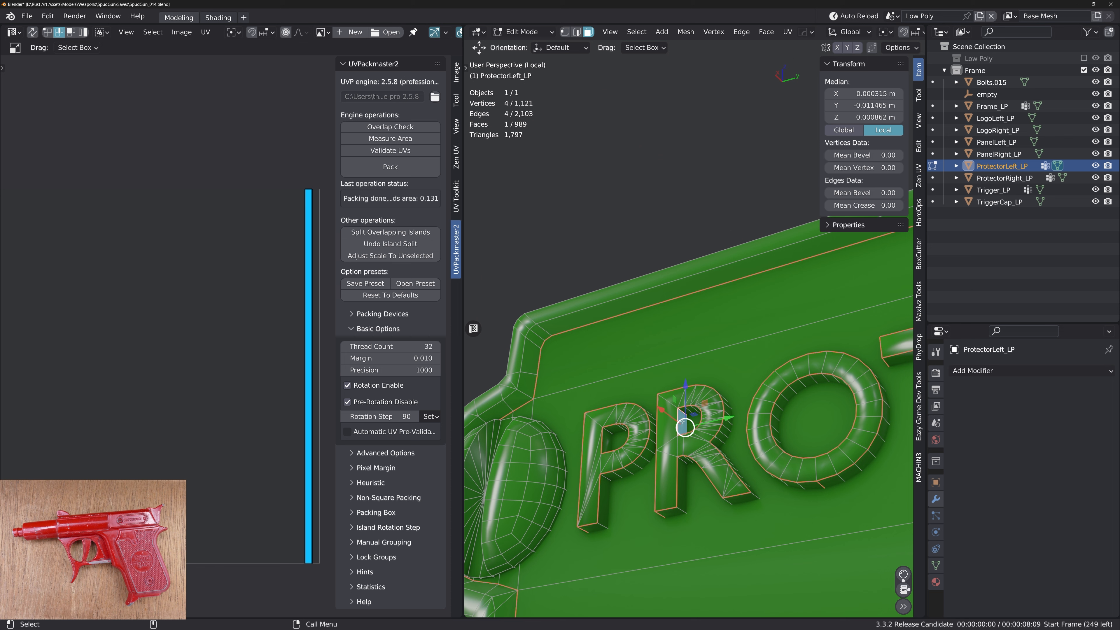
pyautogui.click(684, 480)
pyautogui.keyDown('shift'); pyautogui.click(607, 445); pyautogui.keyUp('shift')
pyautogui.keyDown('shift'); pyautogui.click(607, 502); pyautogui.keyUp('shift')
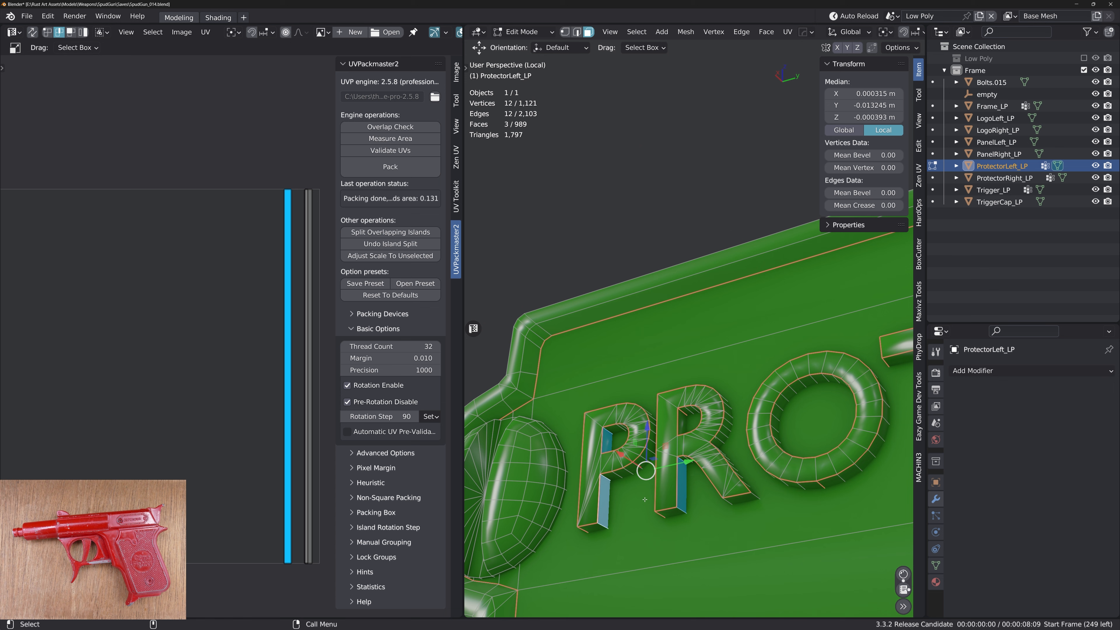
# Select the end face of the first R's leg for its boundary seams
pyautogui.moveTo(709, 474); pyautogui.dragTo(732, 442, button='middle')
pyautogui.click(750, 507)
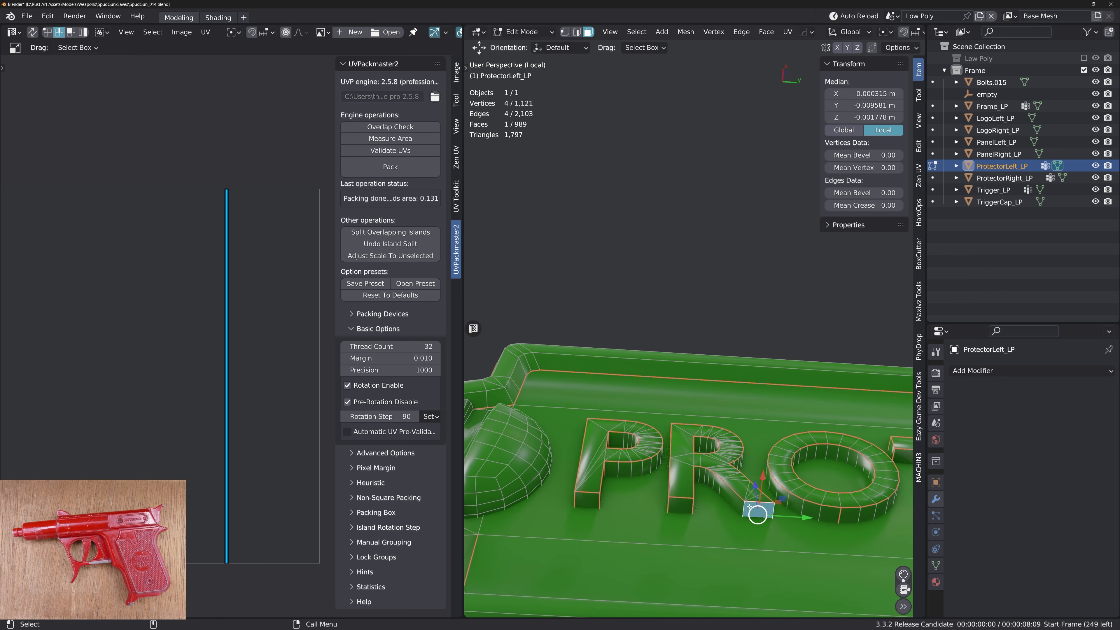
# Check the UV islands of the small side faces on the letter E of the PROTECTOR plate
pyautogui.moveTo(686, 505); pyautogui.dragTo(789, 372, button='middle')
pyautogui.keyDown('shift'); pyautogui.click(736, 398); pyautogui.keyUp('shift')
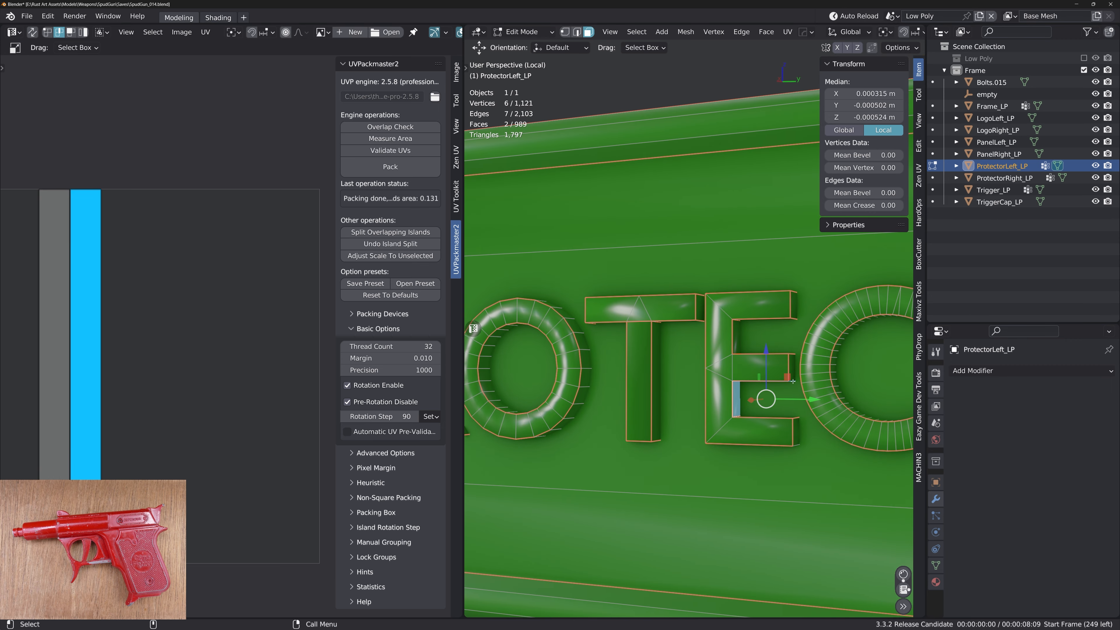
pyautogui.keyDown('shift'); pyautogui.click(793, 370); pyautogui.keyUp('shift')
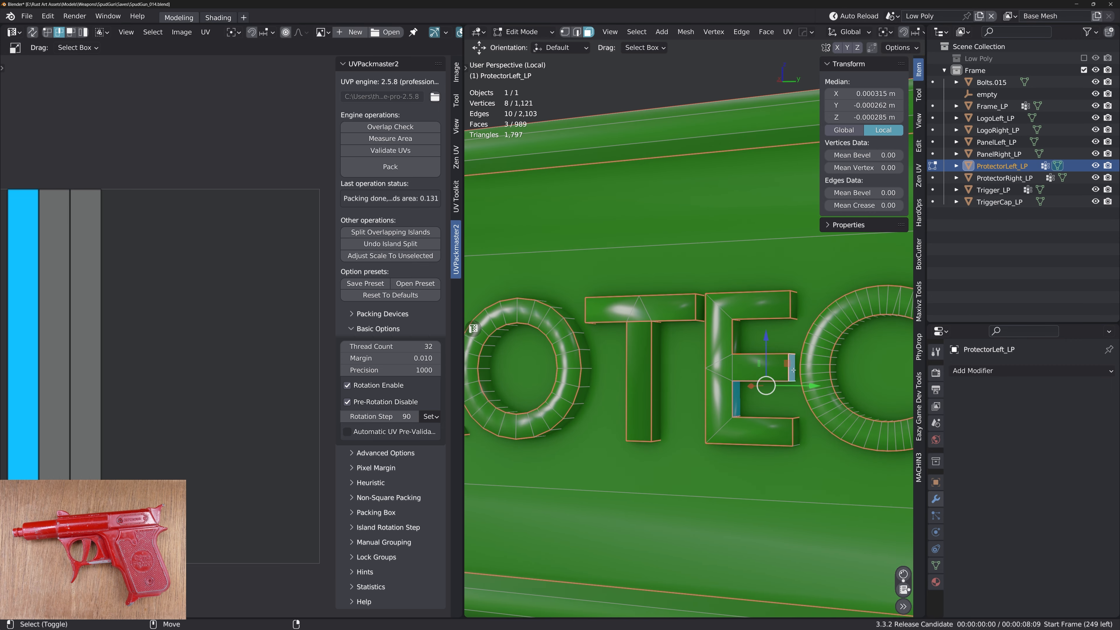
pyautogui.click(797, 434)
pyautogui.moveTo(796, 435); pyautogui.dragTo(700, 481, button='middle')
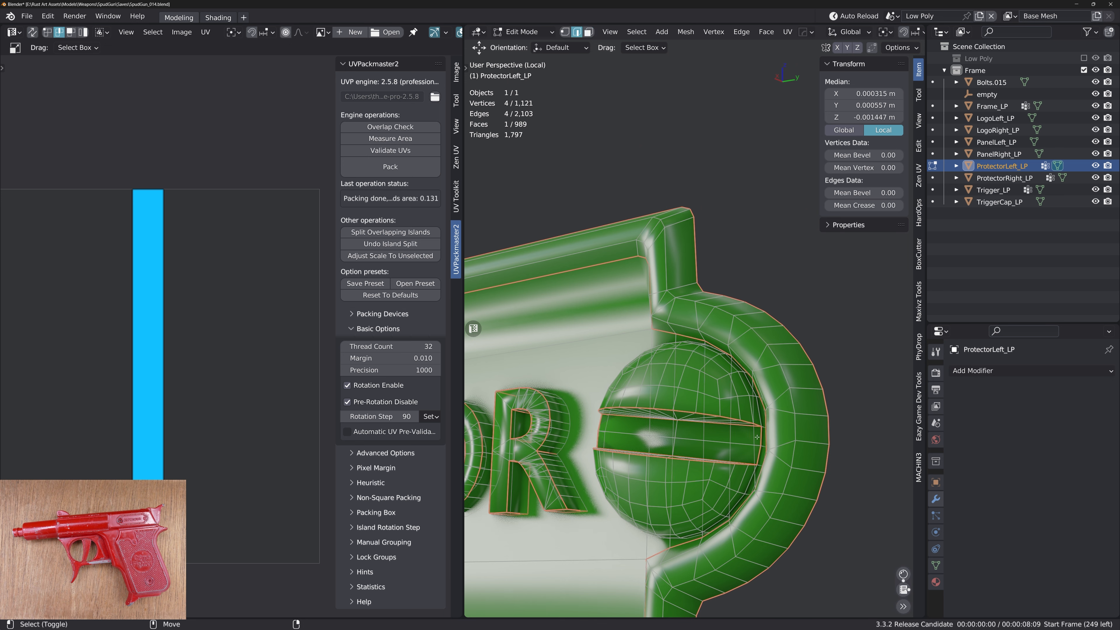
# Mark UV seams around the slot walls and slot floor of the screw head beside the letter P
pyautogui.moveTo(764, 448); pyautogui.dragTo(638, 374, button='middle')
pyautogui.hotkey('ctrl', 's')
pyautogui.click(737, 443)
pyautogui.press('3')
pyautogui.click(661, 394)
pyautogui.hotkey('shift', 'f')
pyautogui.press('2')
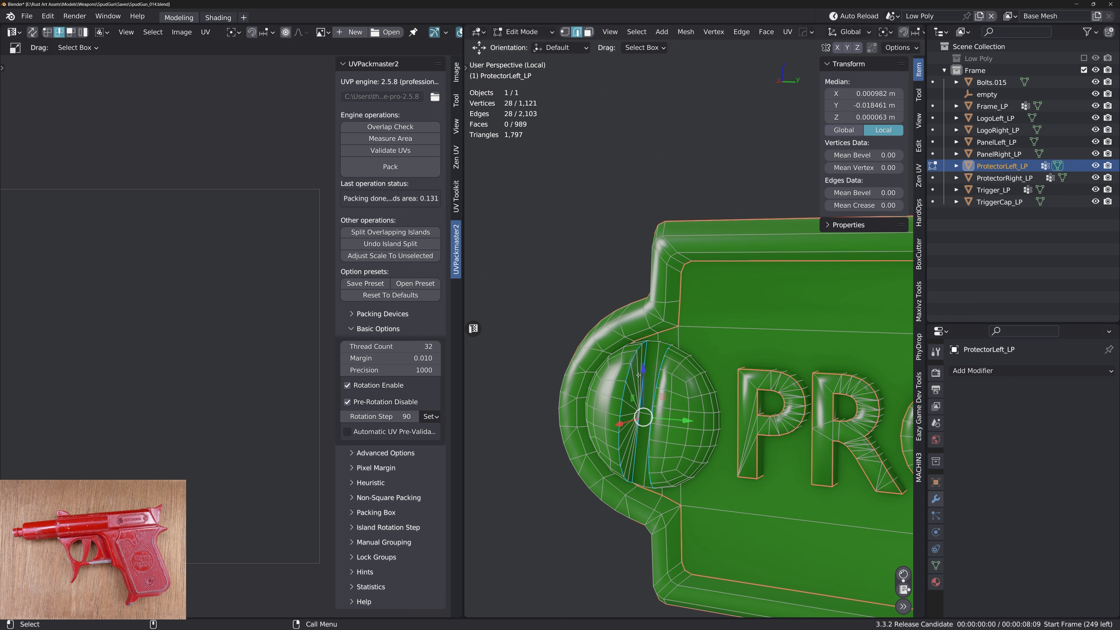
pyautogui.press('3')
pyautogui.hotkey('shift', 'ctrl', 'alt', 'f')
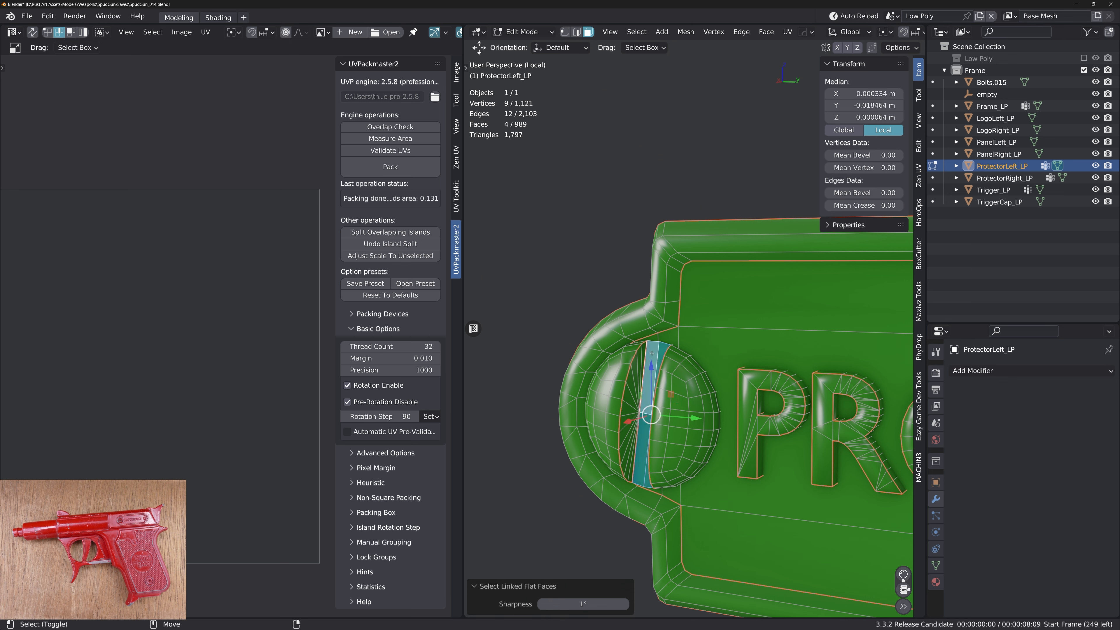
pyautogui.press('2')
pyautogui.moveTo(670, 345); pyautogui.dragTo(619, 522, button='middle')
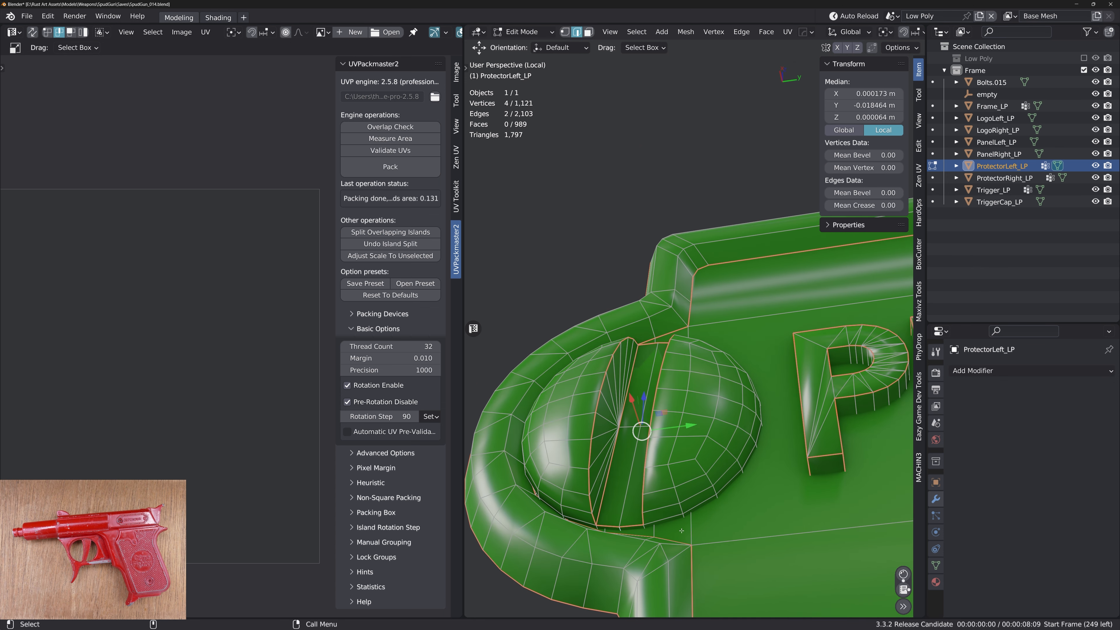
# Mark seams on the two short end edges of the slot in the screw head beside the final R
pyautogui.keyDown('shift'); pyautogui.moveTo(850, 495); pyautogui.dragTo(761, 434, button='middle'); pyautogui.keyUp('shift')
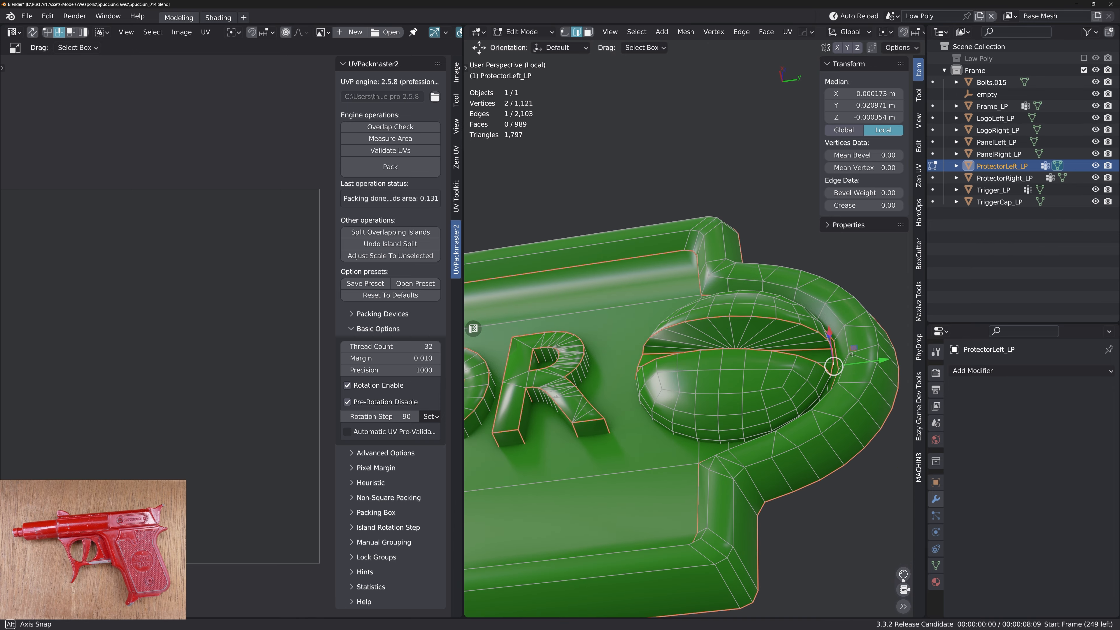
pyautogui.moveTo(852, 354); pyautogui.dragTo(724, 367, button='middle')
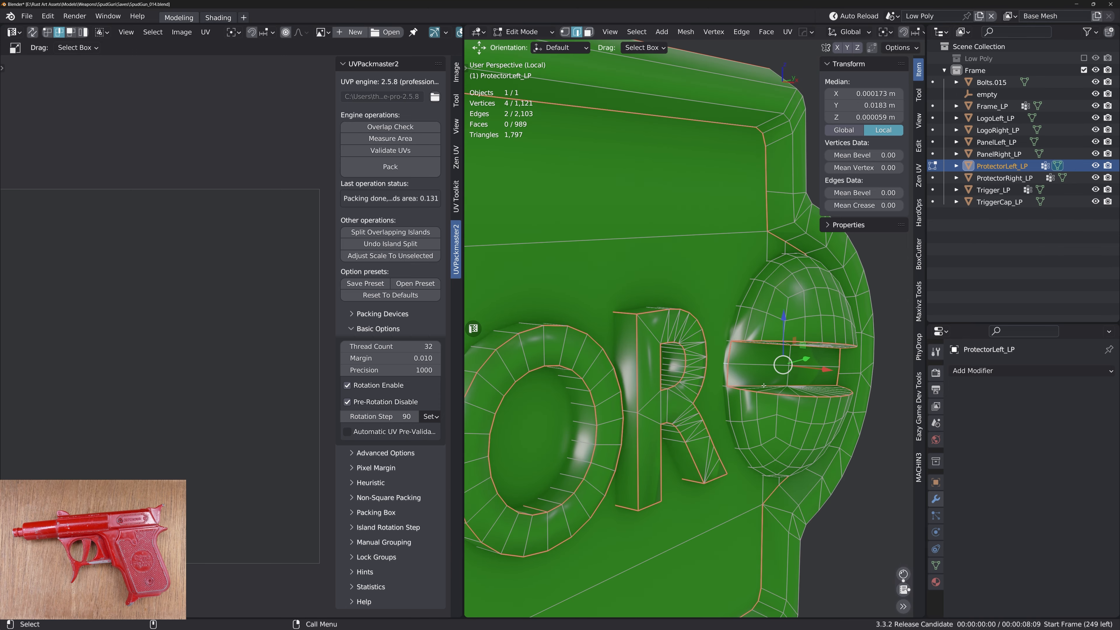
pyautogui.moveTo(771, 415); pyautogui.dragTo(723, 383, button='middle')
pyautogui.scroll(-5, 723, 382)
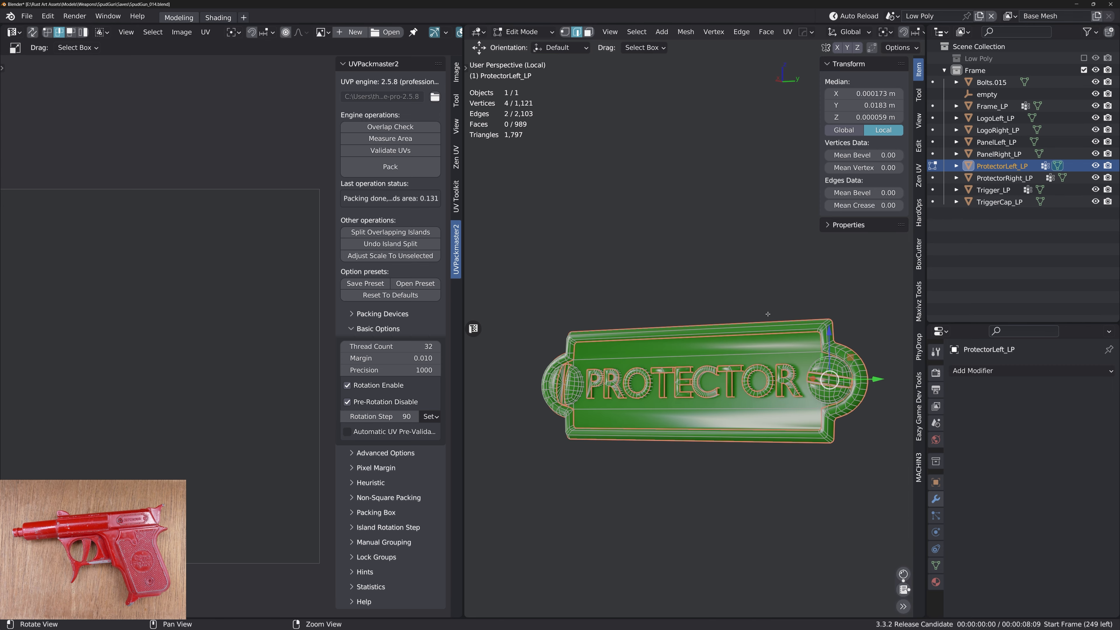
# Unwrap all faces of the PROTECTOR plate with the Angle Based method
pyautogui.press('a')
pyautogui.press('3')
pyautogui.press('u')
pyautogui.click(727, 360)
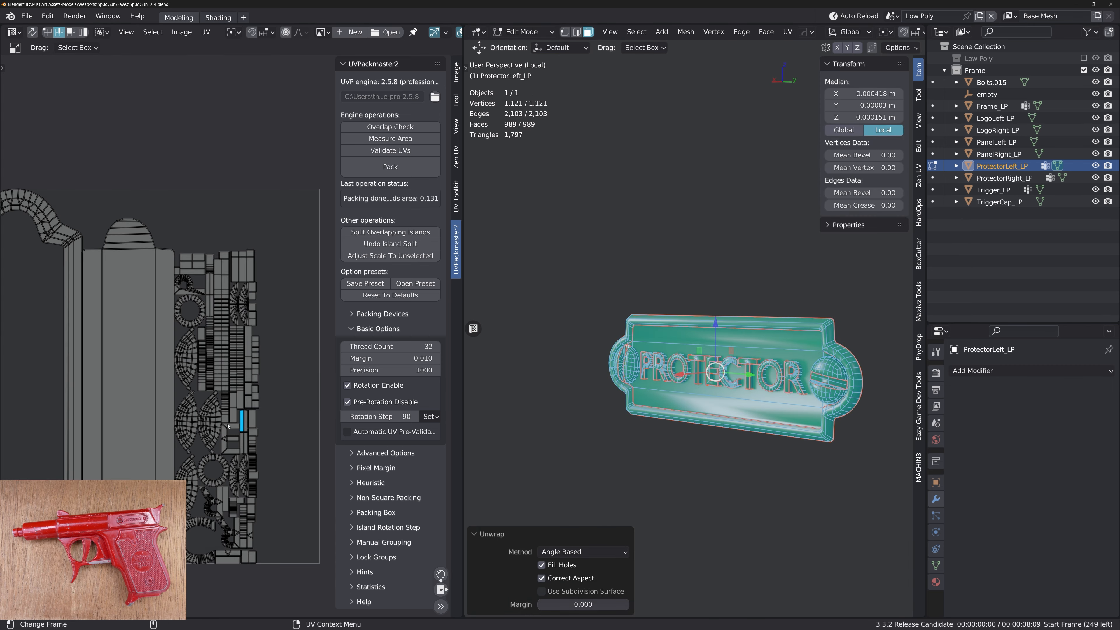
# Examine the individual small letter islands in the unwrapped UV layout
pyautogui.keyDown('alt'); pyautogui.moveTo(172, 373); pyautogui.dragTo(197, 375, button='middle'); pyautogui.keyUp('alt')
pyautogui.keyDown('alt'); pyautogui.moveTo(197, 375); pyautogui.dragTo(221, 369, button='right'); pyautogui.keyUp('alt')
pyautogui.keyDown('alt'); pyautogui.moveTo(221, 369); pyautogui.dragTo(213, 291, button='middle'); pyautogui.keyUp('alt')
pyautogui.keyDown('alt'); pyautogui.moveTo(214, 292); pyautogui.dragTo(245, 292, button='right'); pyautogui.keyUp('alt')
pyautogui.press('l')
pyautogui.press('g')
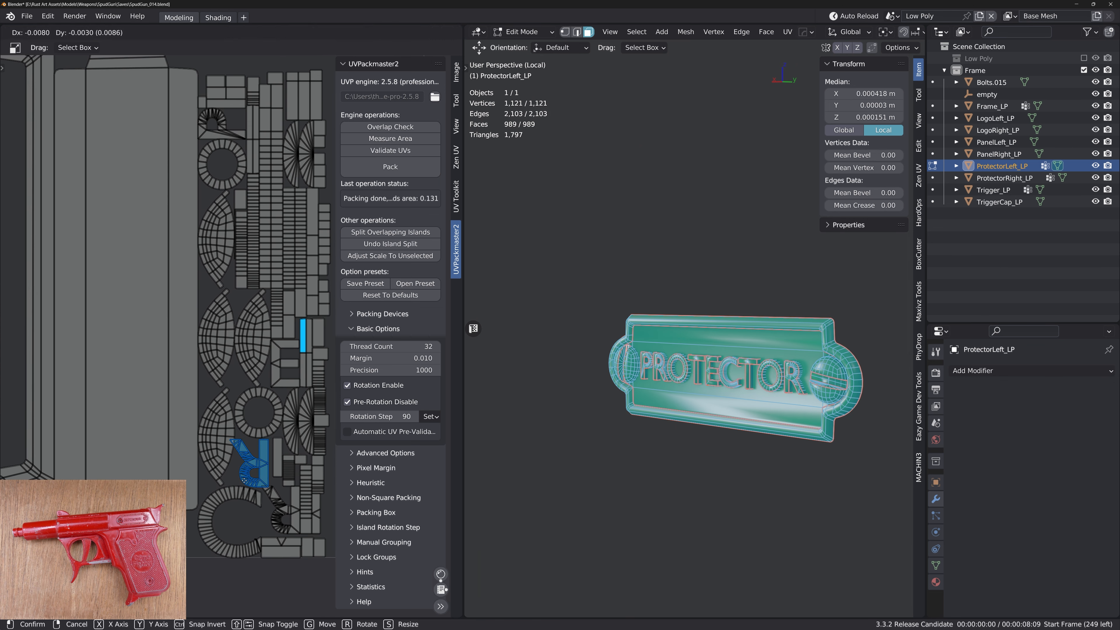
pyautogui.rightClick(243, 480)
pyautogui.press('l')
pyautogui.press('g')
pyautogui.rightClick(278, 521)
pyautogui.keyDown('alt'); pyautogui.moveTo(273, 441); pyautogui.dragTo(227, 385, button='right'); pyautogui.keyUp('alt')
pyautogui.moveTo(227, 386)
pyautogui.keyDown('alt'); pyautogui.mouseDown(button='middle')
pyautogui.moveTo(226, 372)
pyautogui.moveTo(239, 400)
pyautogui.mouseUp(button='middle'); pyautogui.keyUp('alt')
# Pack all of the plate's UV islands into the UV square with UVPackmaster
pyautogui.press('a')
pyautogui.keyDown('alt'); pyautogui.moveTo(239, 399); pyautogui.dragTo(228, 358, button='right'); pyautogui.keyUp('alt')
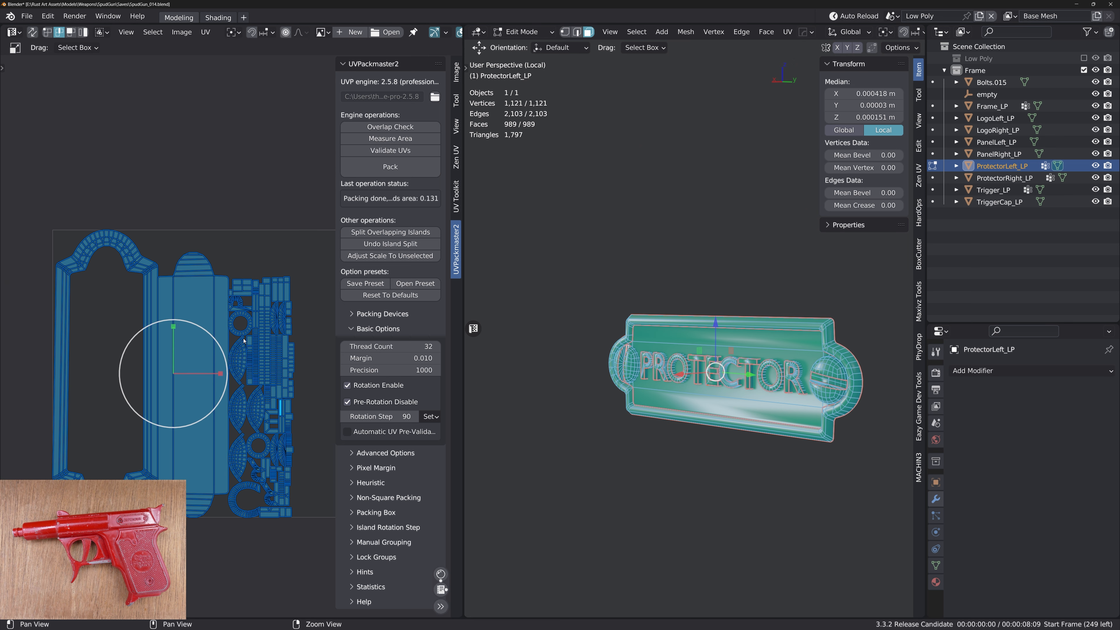
pyautogui.press('Home')
pyautogui.click(396, 170)
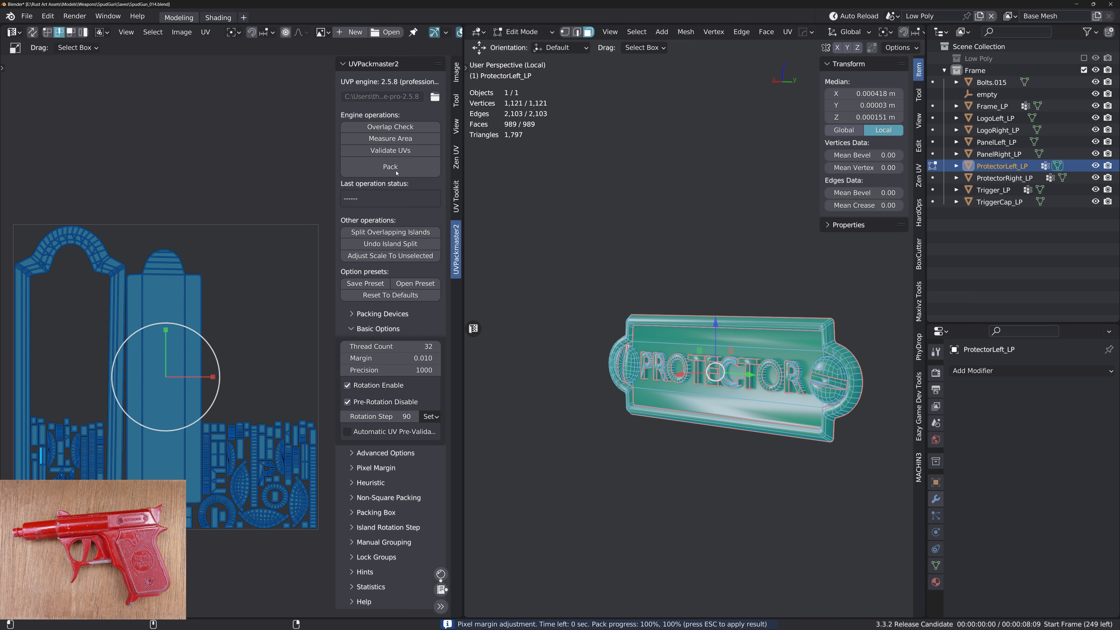
pyautogui.press('Escape')
# Set sharp edges from the UV islands and apply the 2048x2048 checker texture to the plate
pyautogui.press('q')
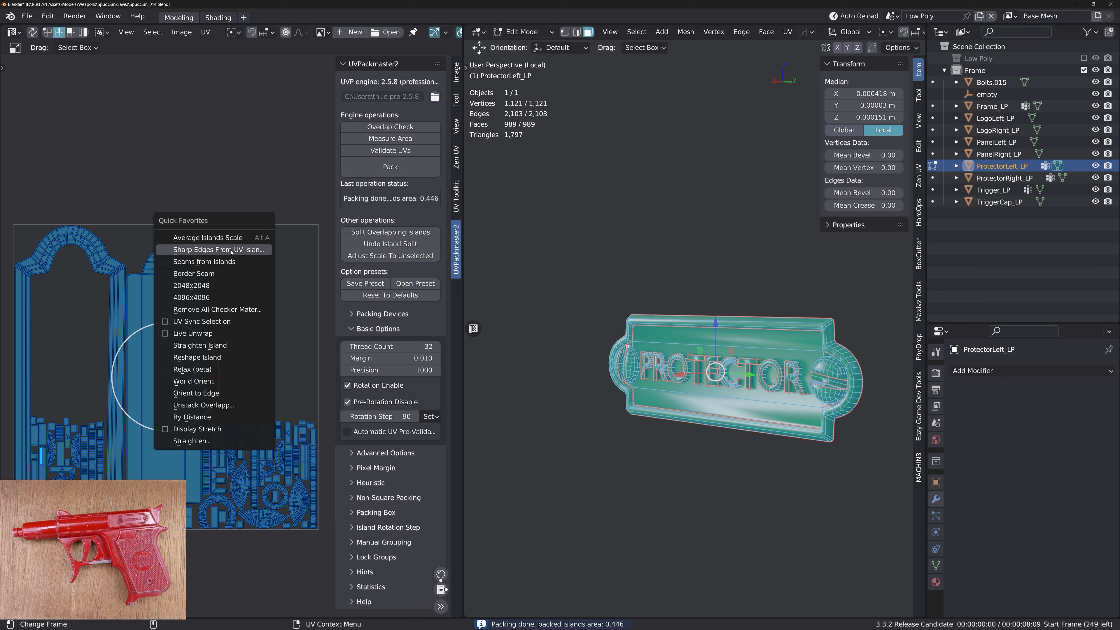
pyautogui.click(231, 250)
pyautogui.press('q')
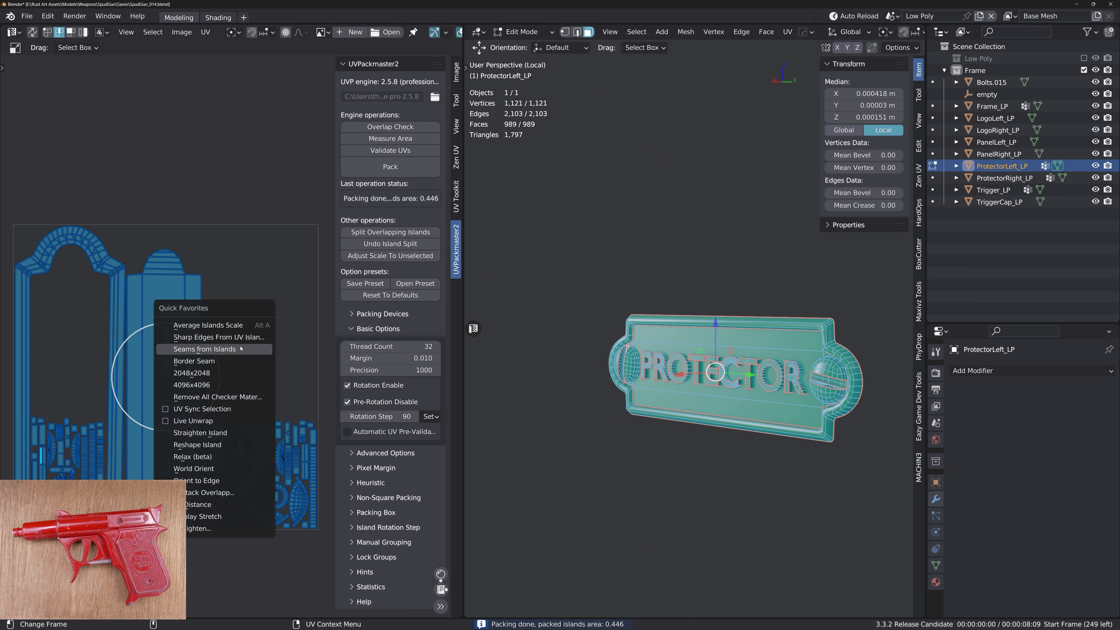
pyautogui.click(220, 375)
pyautogui.moveTo(803, 514); pyautogui.dragTo(836, 504, button='middle')
pyautogui.scroll(2, 838, 504)
pyautogui.keyDown('shift'); pyautogui.moveTo(840, 504); pyautogui.dragTo(791, 338, button='middle'); pyautogui.keyUp('shift')
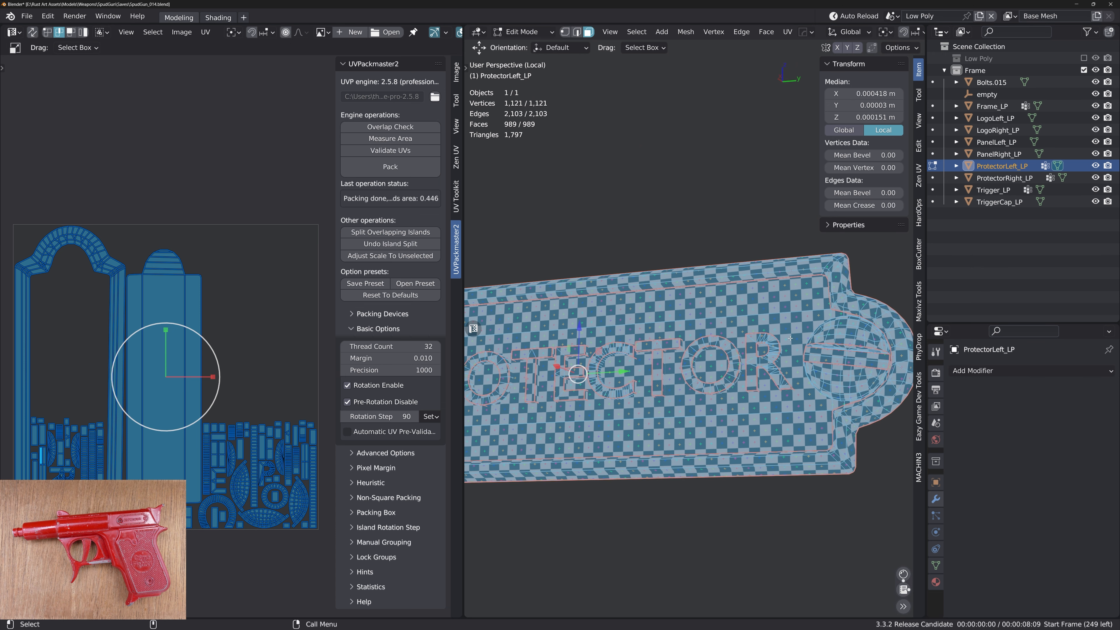
pyautogui.scroll(5, 791, 338)
pyautogui.press('1')
pyautogui.click(790, 344)
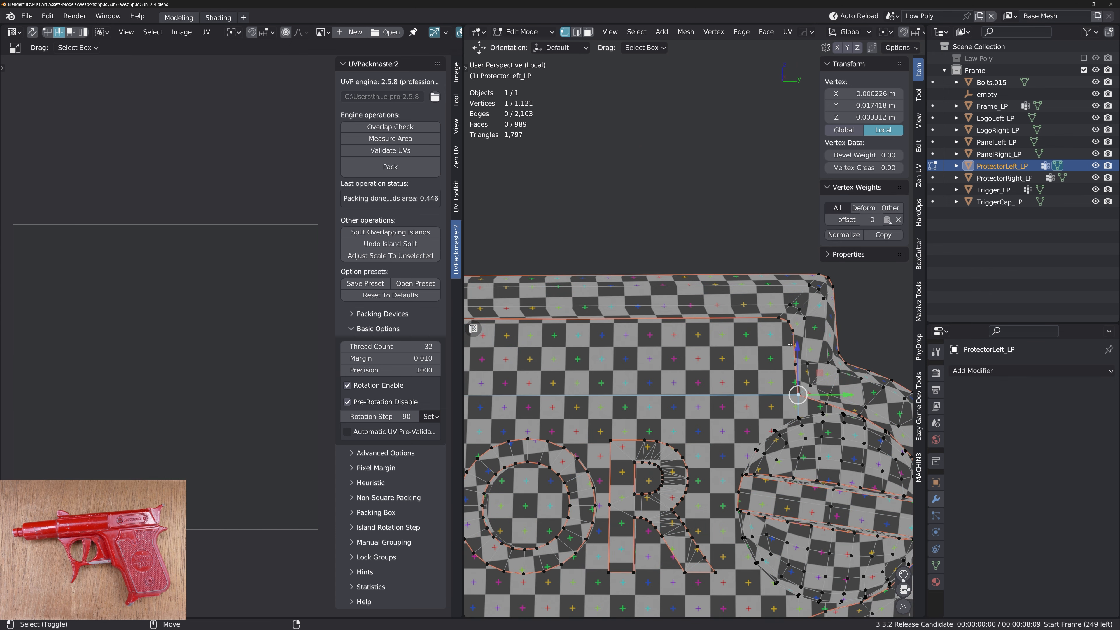
pyautogui.press('j')
pyautogui.click(787, 323)
pyautogui.keyDown('shift'); pyautogui.click(798, 394); pyautogui.keyUp('shift')
pyautogui.press('j')
pyautogui.hotkey('ctrl', 'z')
pyautogui.hotkey('ctrl', 'z')
pyautogui.hotkey('ctrl', 'z')
pyautogui.hotkey('ctrl', 'z')
pyautogui.hotkey('ctrl', 'z')
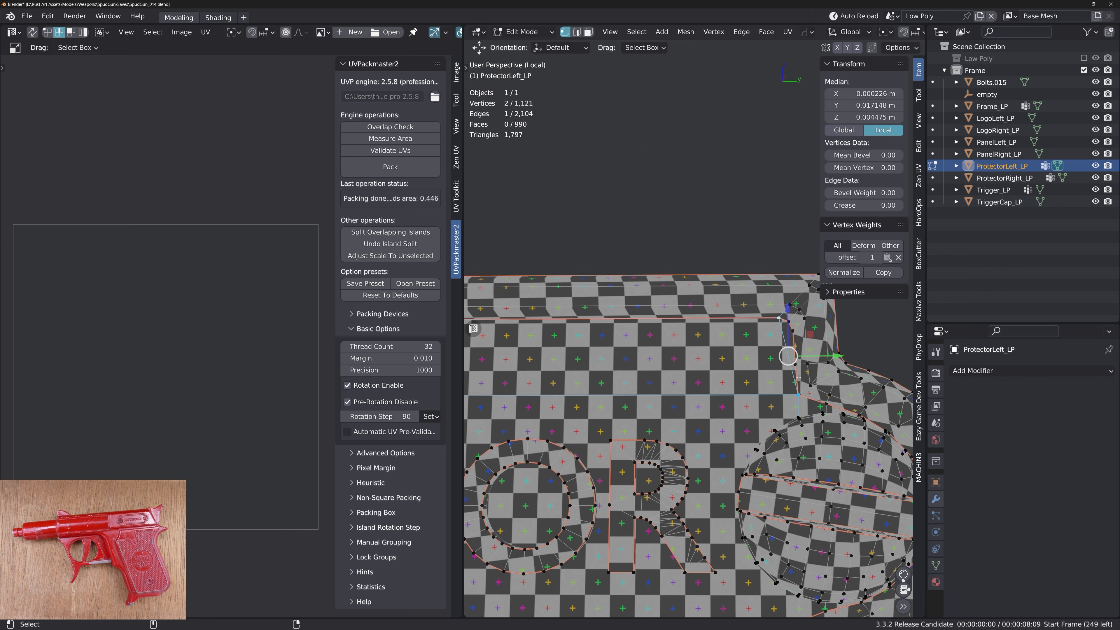
# Connect the vertices across the upper inner corner of the plate's border near the letter P
pyautogui.keyDown('shift'); pyautogui.moveTo(668, 332); pyautogui.dragTo(785, 346, button='middle'); pyautogui.keyUp('shift')
pyautogui.keyDown('shift'); pyautogui.moveTo(591, 357); pyautogui.dragTo(856, 342, button='middle'); pyautogui.keyUp('shift')
pyautogui.keyDown('shift'); pyautogui.moveTo(529, 361); pyautogui.dragTo(767, 366, button='middle'); pyautogui.keyUp('shift')
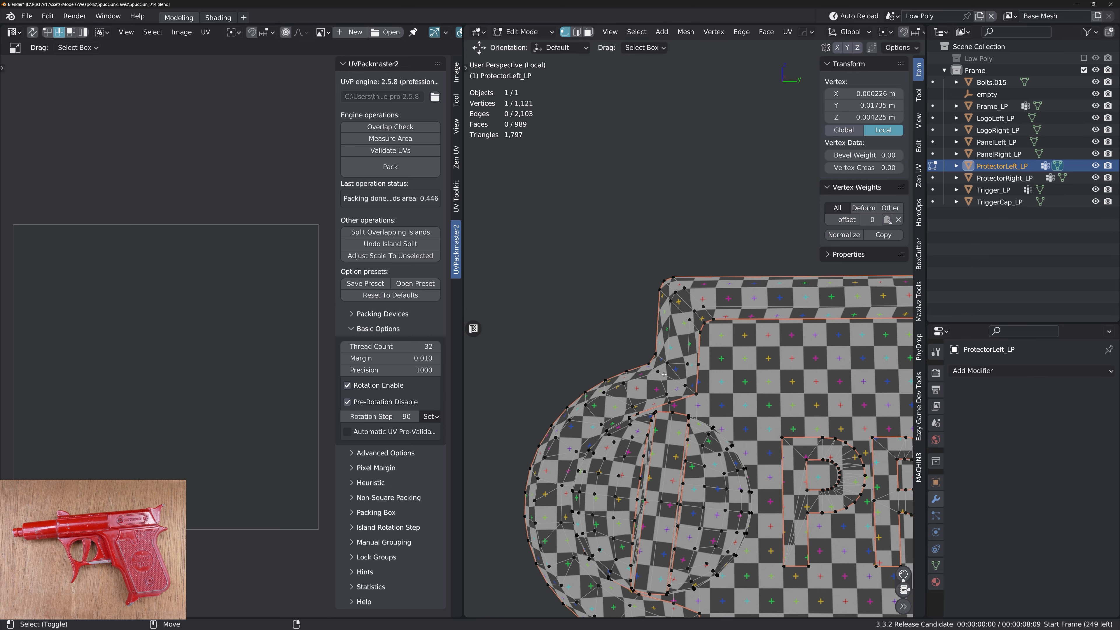
pyautogui.press('j')
pyautogui.click(699, 366)
pyautogui.keyDown('shift'); pyautogui.click(714, 318); pyautogui.keyUp('shift')
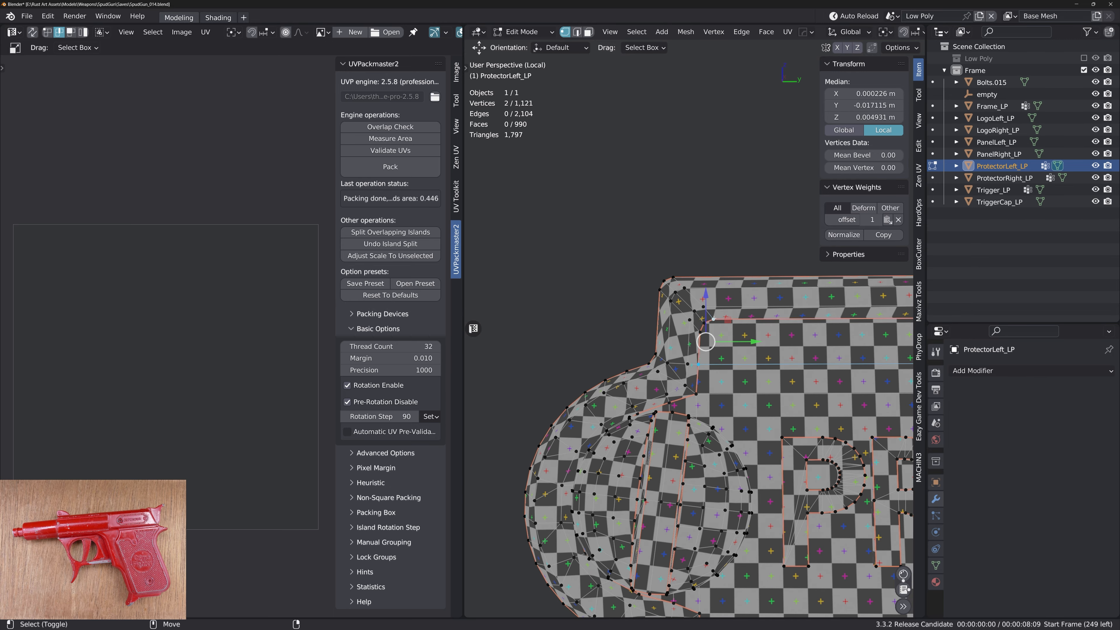
pyautogui.press('j')
# Connect the vertices across the upper inner corner of the plate's border near the final R
pyautogui.keyDown('shift'); pyautogui.moveTo(714, 318); pyautogui.dragTo(677, 390, button='middle'); pyautogui.keyUp('shift')
pyautogui.click(718, 386)
pyautogui.keyDown('shift'); pyautogui.click(734, 431); pyautogui.keyUp('shift')
pyautogui.press('j')
# Connect the vertices across the lower inner corner of the plate's border near the final R
pyautogui.keyDown('shift'); pyautogui.moveTo(734, 431); pyautogui.dragTo(738, 201, button='middle'); pyautogui.keyUp('shift')
pyautogui.click(739, 450)
pyautogui.click(739, 524)
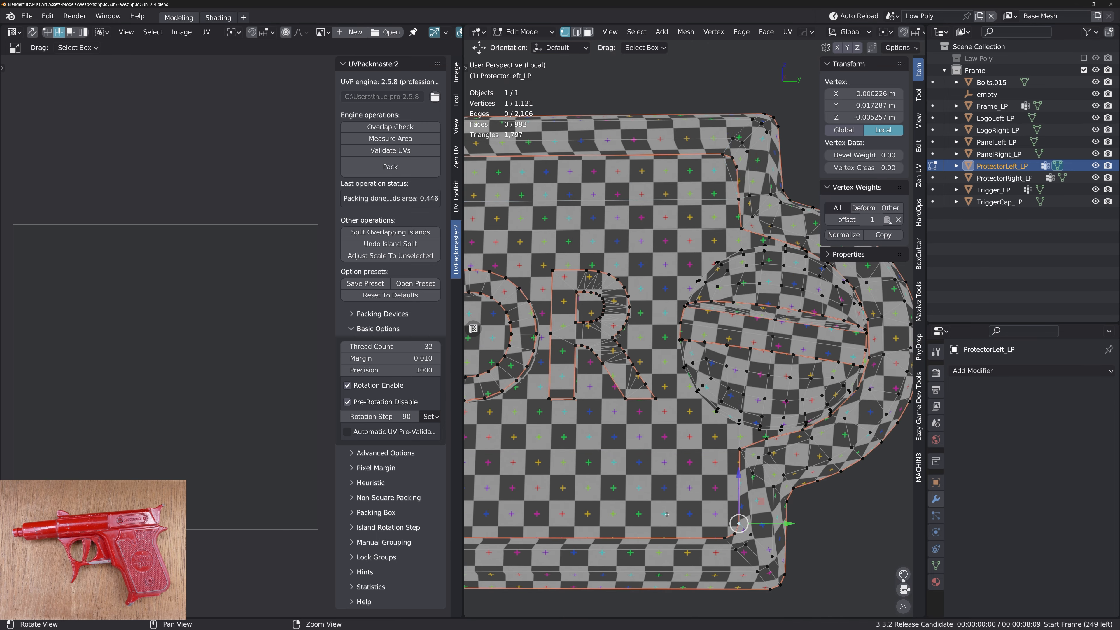
pyautogui.keyDown('alt'); pyautogui.moveTo(730, 512); pyautogui.dragTo(642, 417, button='middle'); pyautogui.keyUp('alt')
pyautogui.press('f')
pyautogui.keyDown('shift'); pyautogui.click(662, 451); pyautogui.keyUp('shift')
pyautogui.press('j')
pyautogui.press('f')
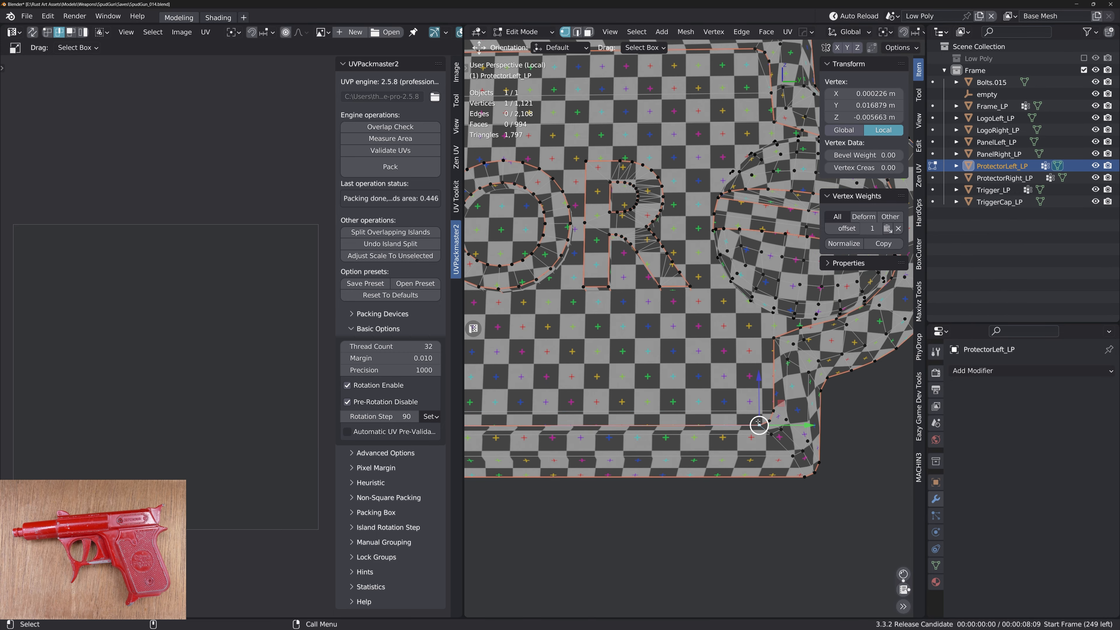
# Select all border faces linked up to the seams and project their UVs from the Right Orthographic view
pyautogui.moveTo(749, 420); pyautogui.dragTo(750, 398, button='middle')
pyautogui.keyDown('alt'); pyautogui.moveTo(751, 399); pyautogui.dragTo(719, 338, button='right'); pyautogui.keyUp('alt')
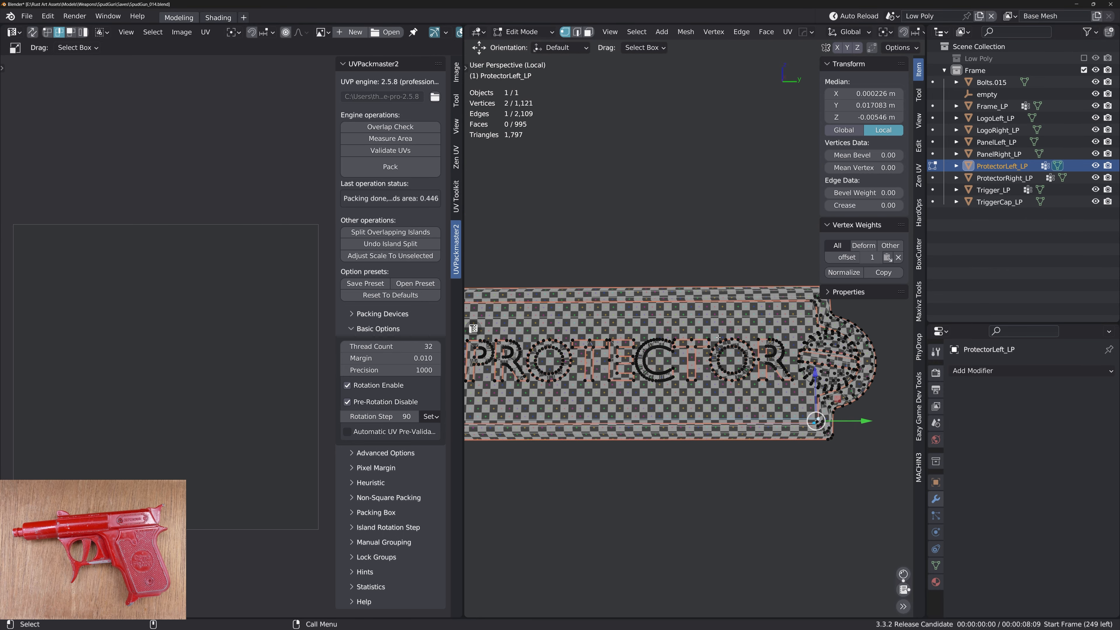
pyautogui.press('3')
pyautogui.click(698, 432)
pyautogui.hotkey('ctrl', 'l')
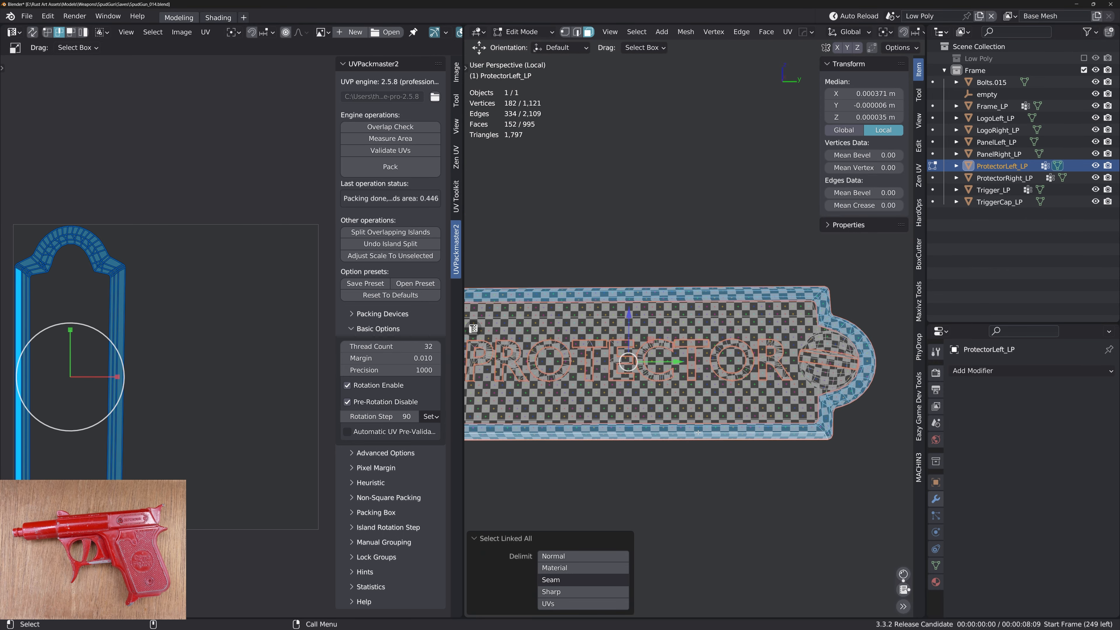
pyautogui.keyDown('alt'); pyautogui.moveTo(711, 416); pyautogui.dragTo(684, 397); pyautogui.keyUp('alt')
pyautogui.keyDown('alt'); pyautogui.moveTo(666, 391); pyautogui.dragTo(777, 393, button='middle'); pyautogui.keyUp('alt')
pyautogui.keyDown('alt'); pyautogui.moveTo(777, 393); pyautogui.dragTo(765, 368, button='right'); pyautogui.keyUp('alt')
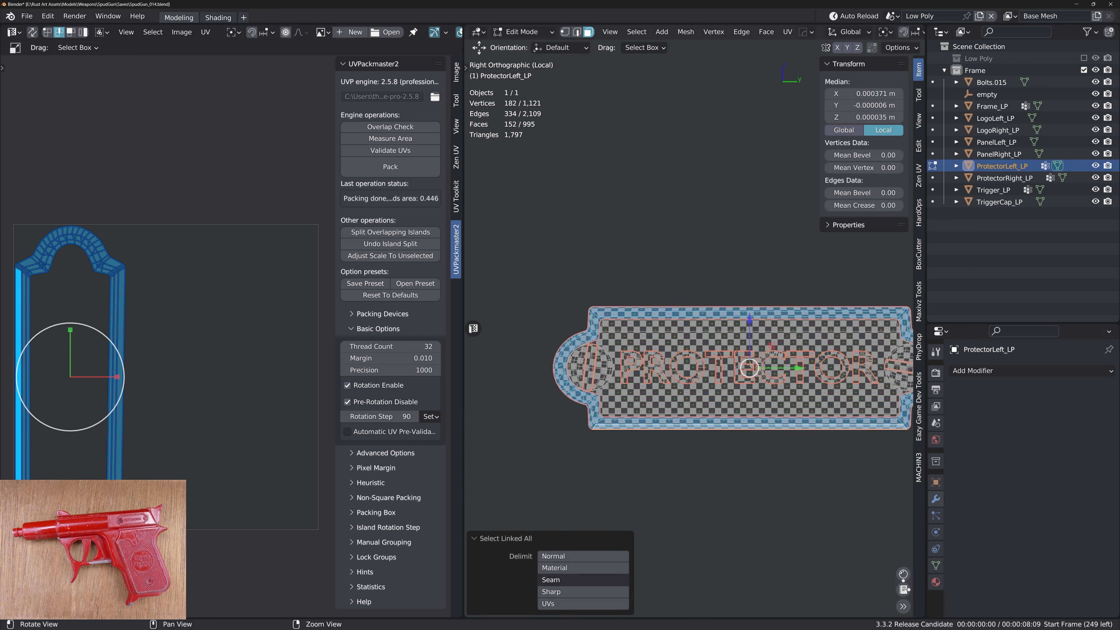
pyautogui.keyDown('alt'); pyautogui.moveTo(765, 367); pyautogui.dragTo(714, 365, button='middle'); pyautogui.keyUp('alt')
pyautogui.press('q')
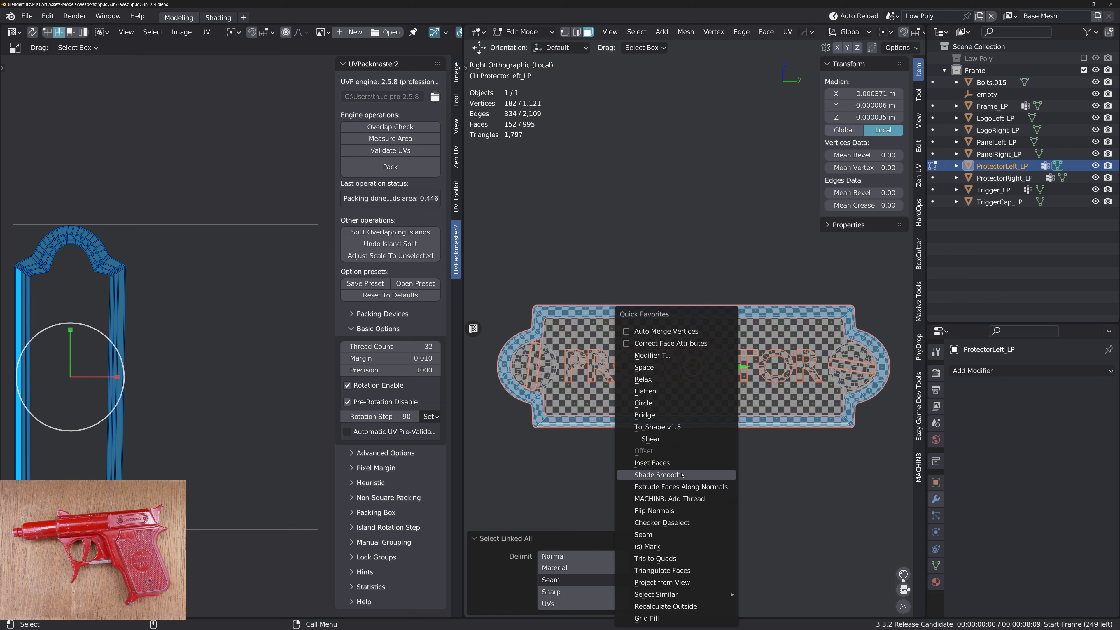
pyautogui.click(678, 582)
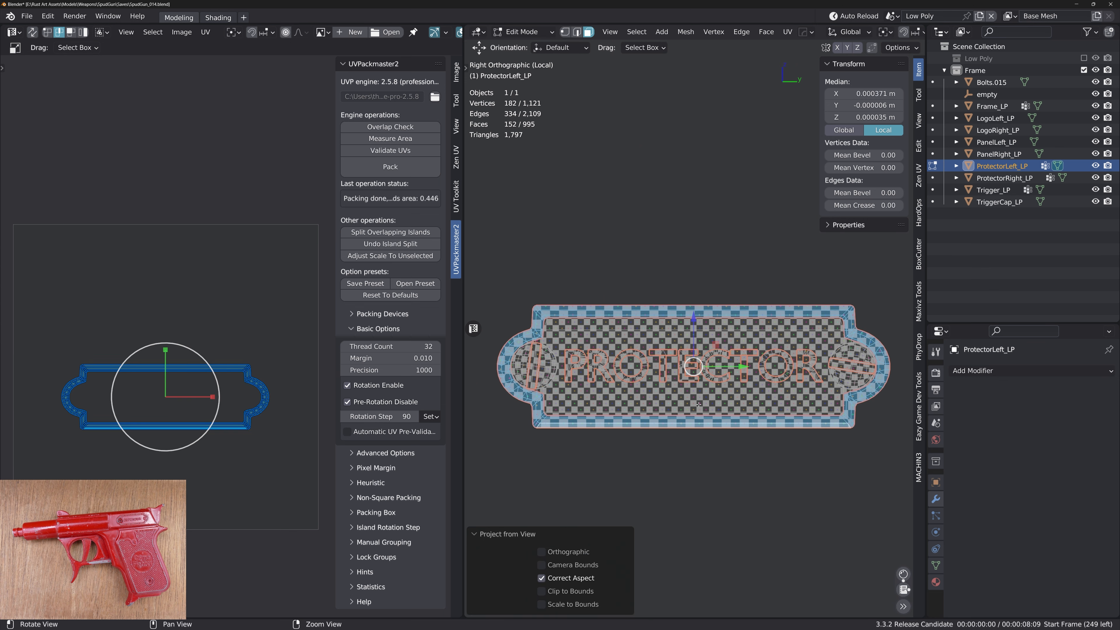
# Average the scale of all the plate's UV islands
pyautogui.keyDown('alt'); pyautogui.moveTo(698, 404); pyautogui.dragTo(728, 402, button='right'); pyautogui.keyUp('alt')
pyautogui.keyDown('alt'); pyautogui.moveTo(728, 402); pyautogui.dragTo(701, 408); pyautogui.keyUp('alt')
pyautogui.press('a')
pyautogui.hotkey('ctrl', 'a')
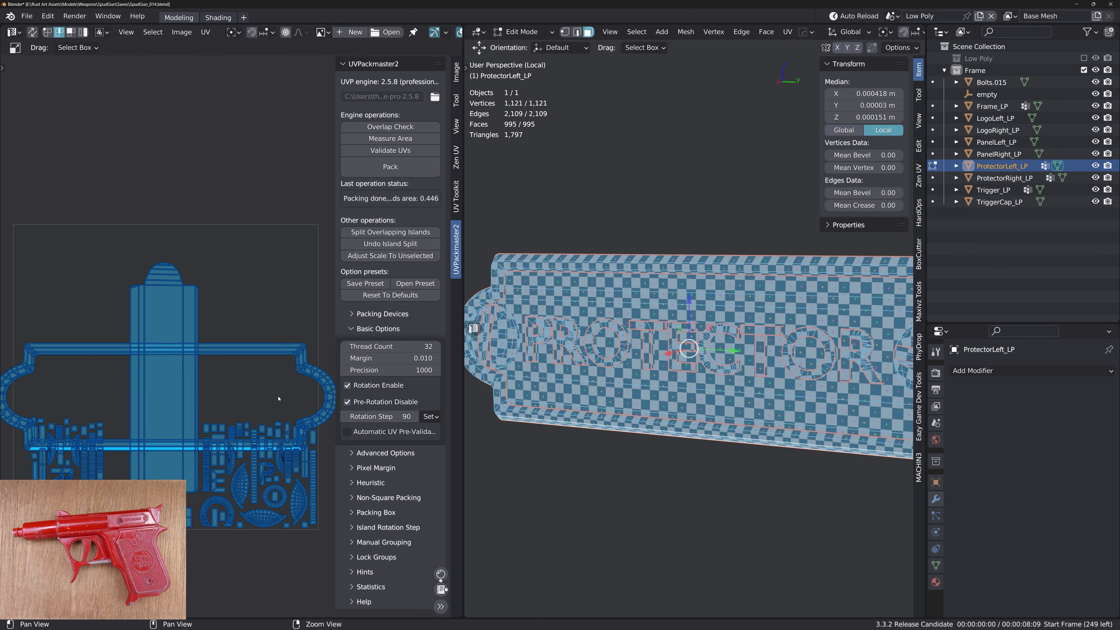
# Move the border's UV island above the UV square, clear of the other islands
pyautogui.keyDown('alt'); pyautogui.moveTo(727, 309); pyautogui.dragTo(683, 306); pyautogui.keyUp('alt')
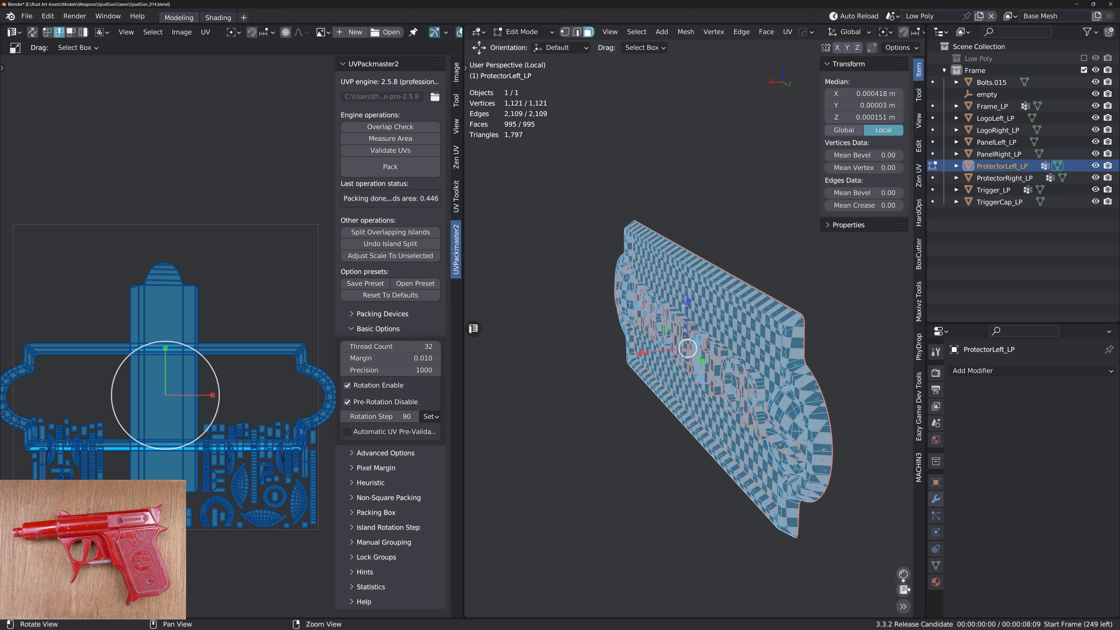
pyautogui.click(211, 346)
pyautogui.press('l')
pyautogui.press('g')
pyautogui.click(222, 196)
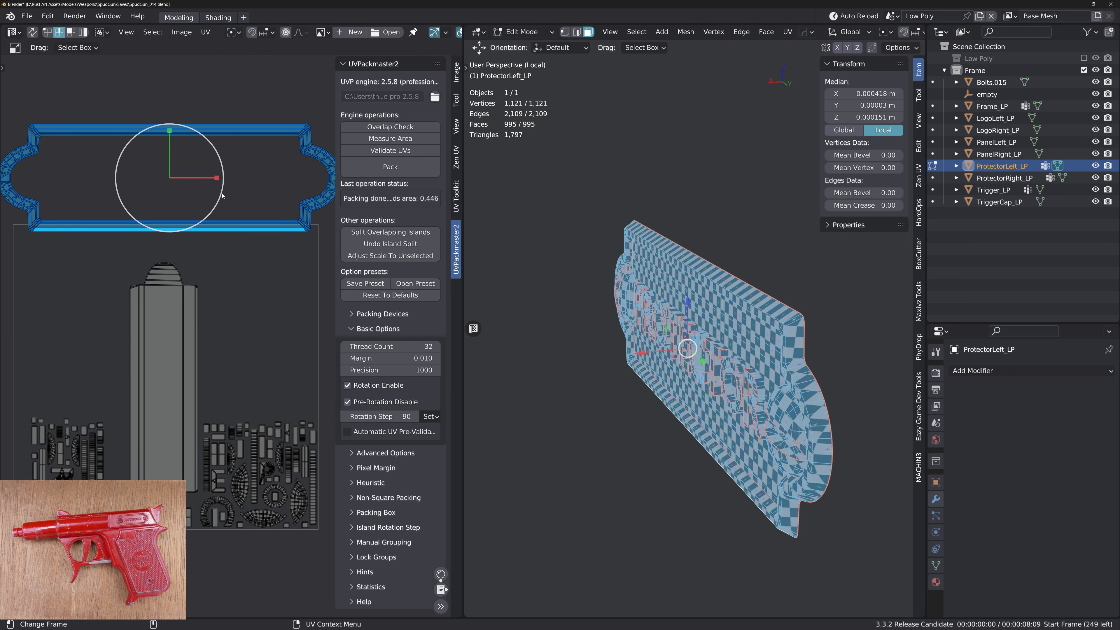
# Scale the outer edge loop of the border's UV island slightly outward and its inner loop slightly inward
pyautogui.keyDown('alt'); pyautogui.click(207, 238); pyautogui.keyUp('alt')
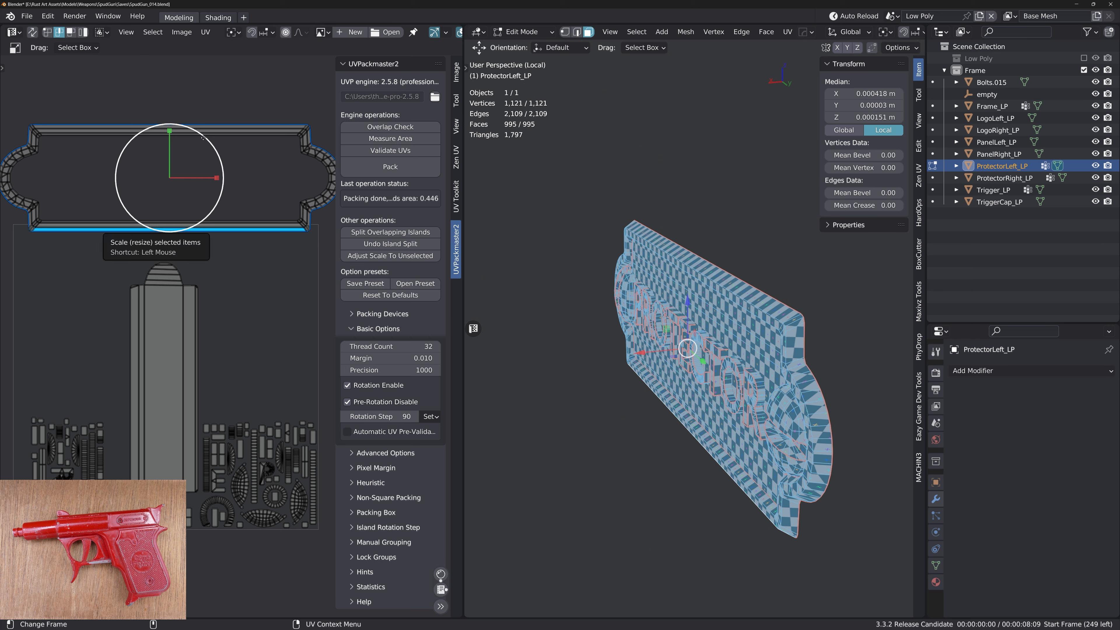
pyautogui.moveTo(205, 134); pyautogui.dragTo(205, 137)
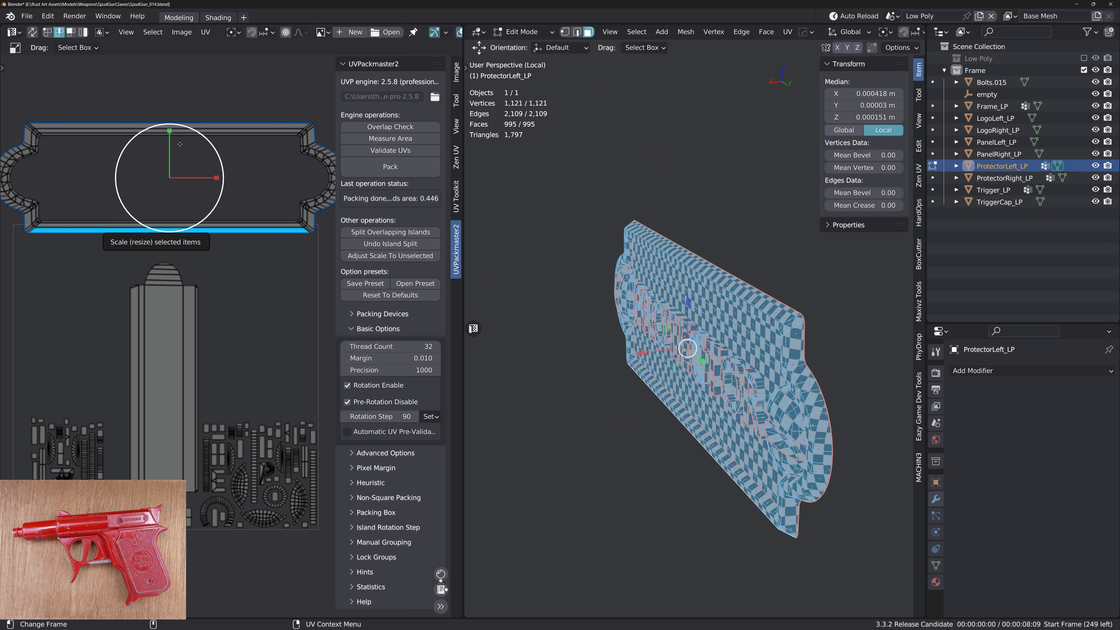
pyautogui.keyDown('alt'); pyautogui.click(201, 135); pyautogui.keyUp('alt')
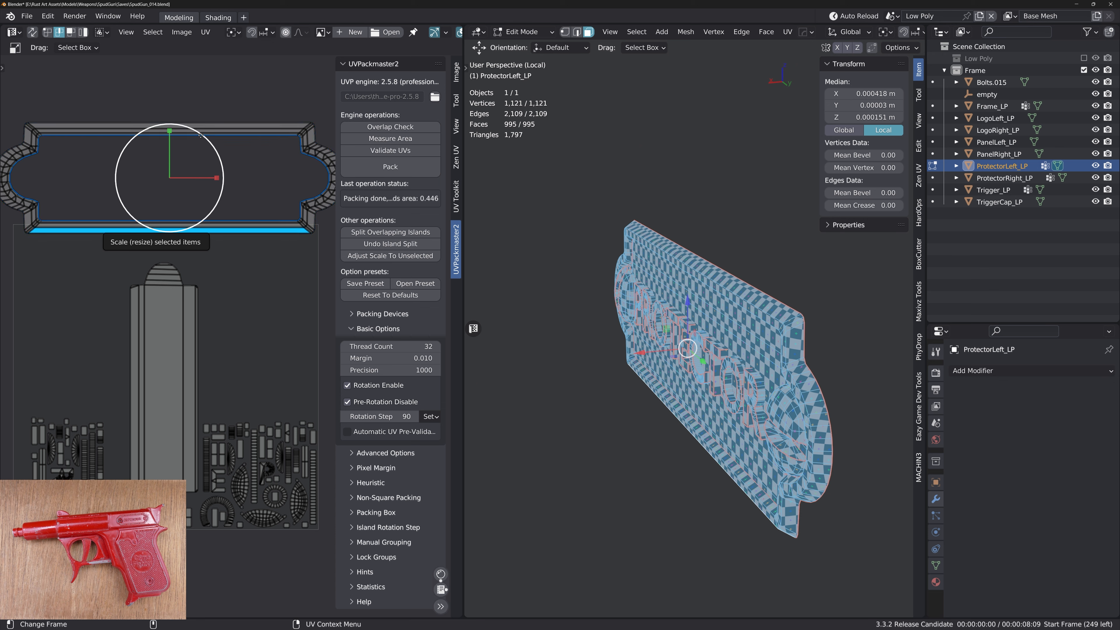
pyautogui.moveTo(201, 136); pyautogui.dragTo(199, 138)
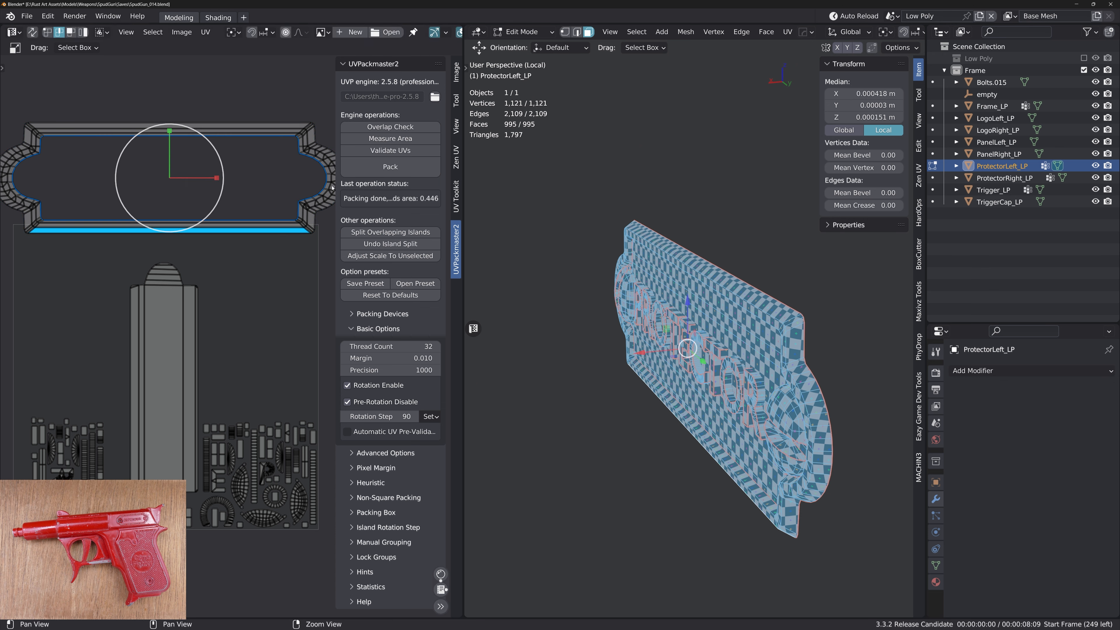
pyautogui.moveTo(668, 240); pyautogui.dragTo(752, 273, button='middle')
pyautogui.keyDown('alt'); pyautogui.click(243, 122); pyautogui.keyUp('alt')
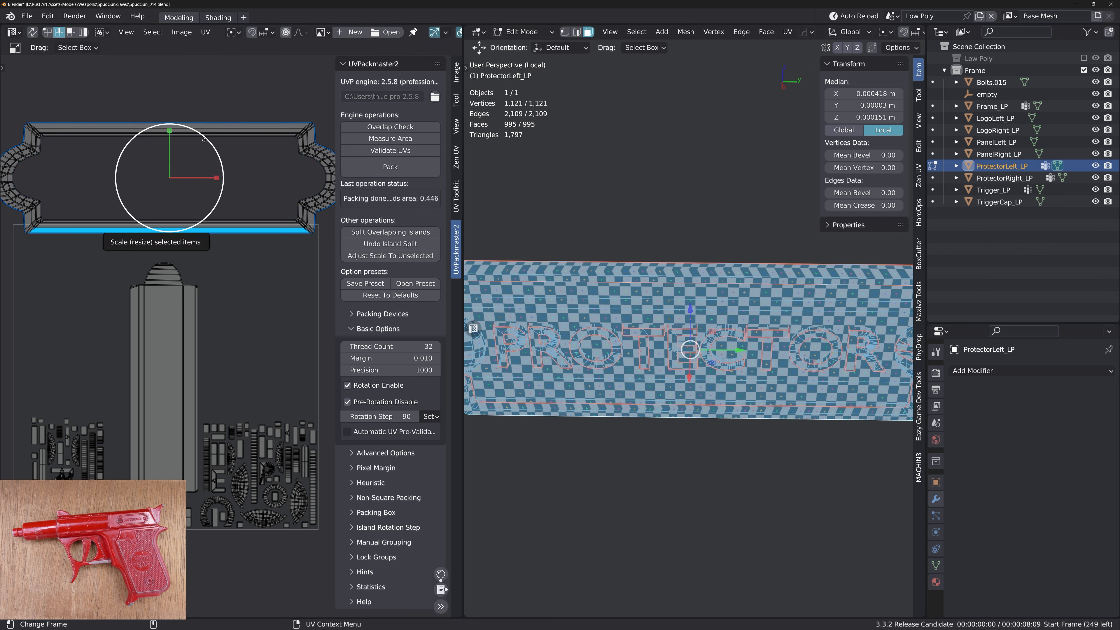
pyautogui.press('s')
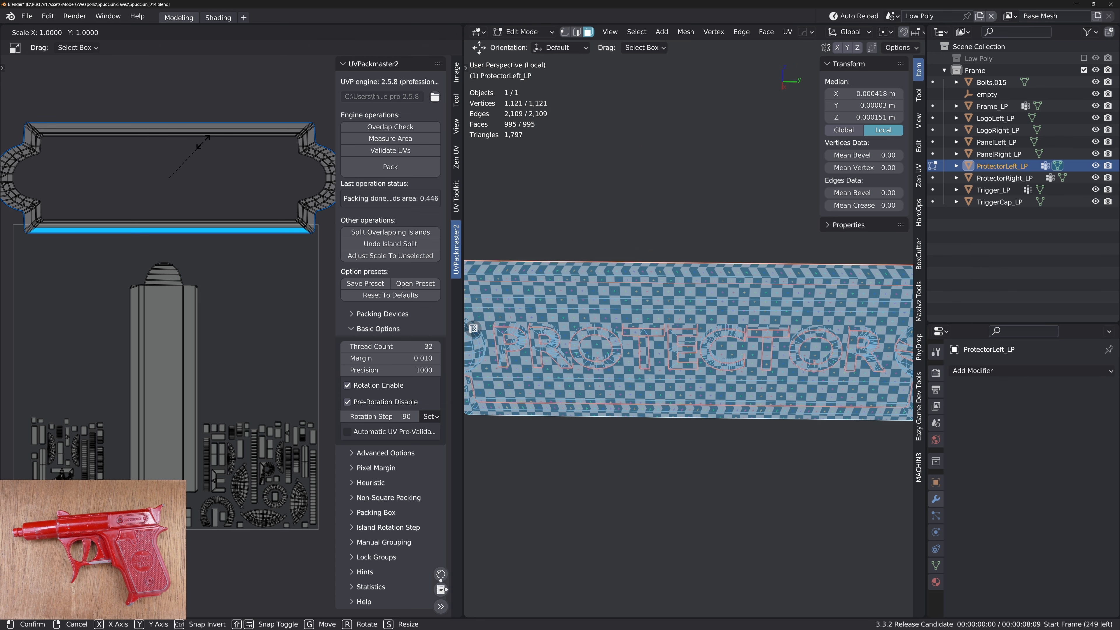
pyautogui.rightClick(203, 142)
# Examine the checker texture on the PROTECTOR plate and its border from several angles for stretching
pyautogui.moveTo(702, 287); pyautogui.dragTo(706, 244, button='middle')
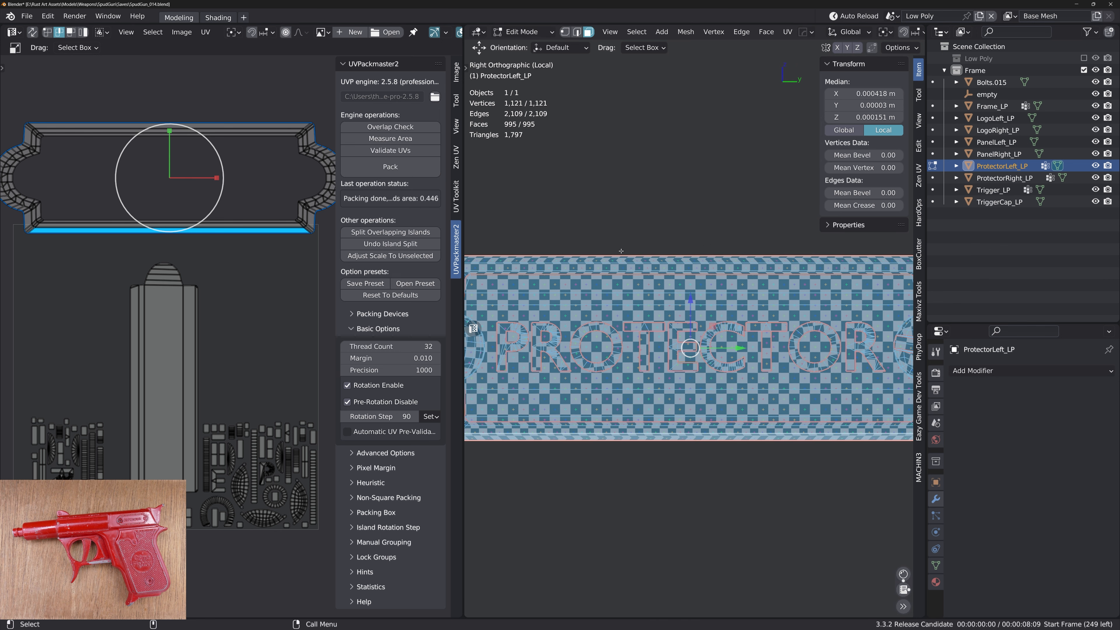
pyautogui.moveTo(668, 276)
pyautogui.mouseDown(button='middle')
pyautogui.moveTo(622, 227)
pyautogui.moveTo(673, 269)
pyautogui.mouseUp(button='middle')
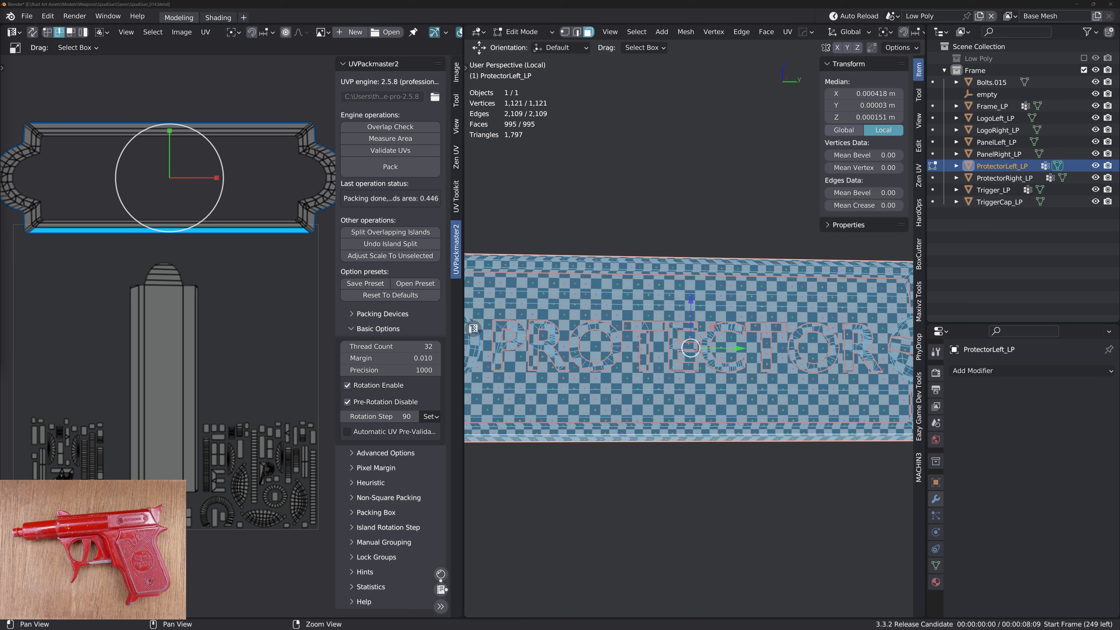
pyautogui.keyDown('alt'); pyautogui.moveTo(745, 304); pyautogui.dragTo(675, 253, button='right'); pyautogui.keyUp('alt')
pyautogui.keyDown('alt'); pyautogui.moveTo(675, 253); pyautogui.dragTo(640, 264); pyautogui.keyUp('alt')
pyautogui.keyDown('alt'); pyautogui.moveTo(639, 265); pyautogui.dragTo(809, 408, button='right'); pyautogui.keyUp('alt')
pyautogui.moveTo(809, 408); pyautogui.dragTo(618, 446, button='middle')
pyautogui.keyDown('alt'); pyautogui.moveTo(618, 445); pyautogui.dragTo(773, 536, button='right'); pyautogui.keyUp('alt')
pyautogui.keyDown('alt'); pyautogui.moveTo(754, 328); pyautogui.dragTo(692, 335); pyautogui.keyUp('alt')
pyautogui.scroll(-7, 745, 332)
pyautogui.keyDown('alt'); pyautogui.moveTo(692, 335); pyautogui.dragTo(776, 325, button='middle'); pyautogui.keyUp('alt')
pyautogui.keyDown('alt'); pyautogui.moveTo(777, 324); pyautogui.dragTo(767, 324); pyautogui.keyUp('alt')
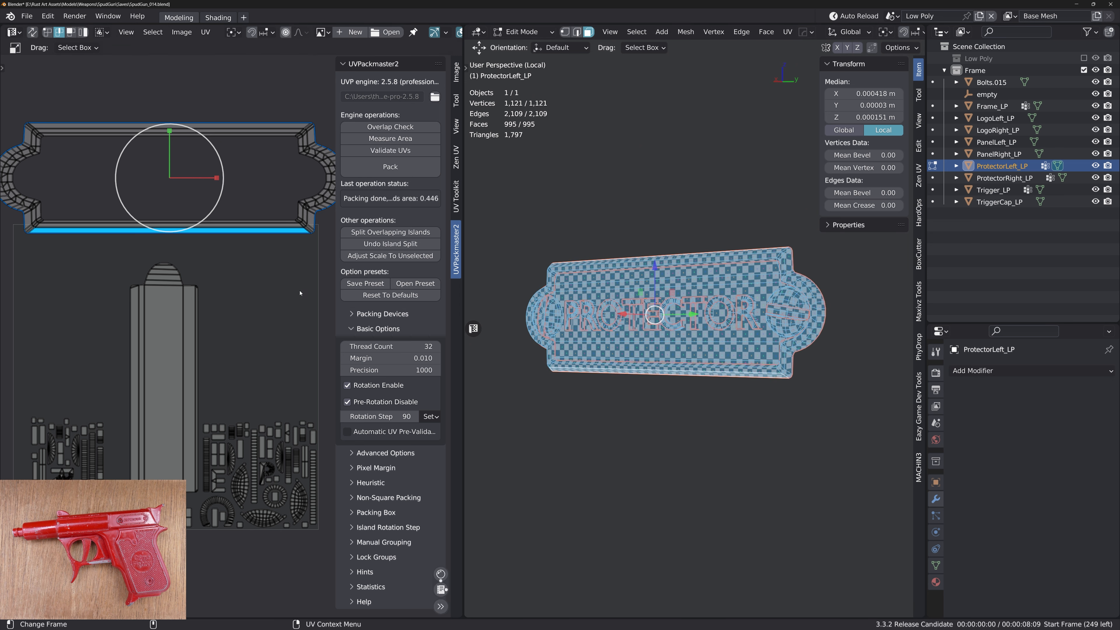
# Average the scale of all the plate's UV islands and mark sharp edges from the UV islands
pyautogui.press('a')
pyautogui.press('q')
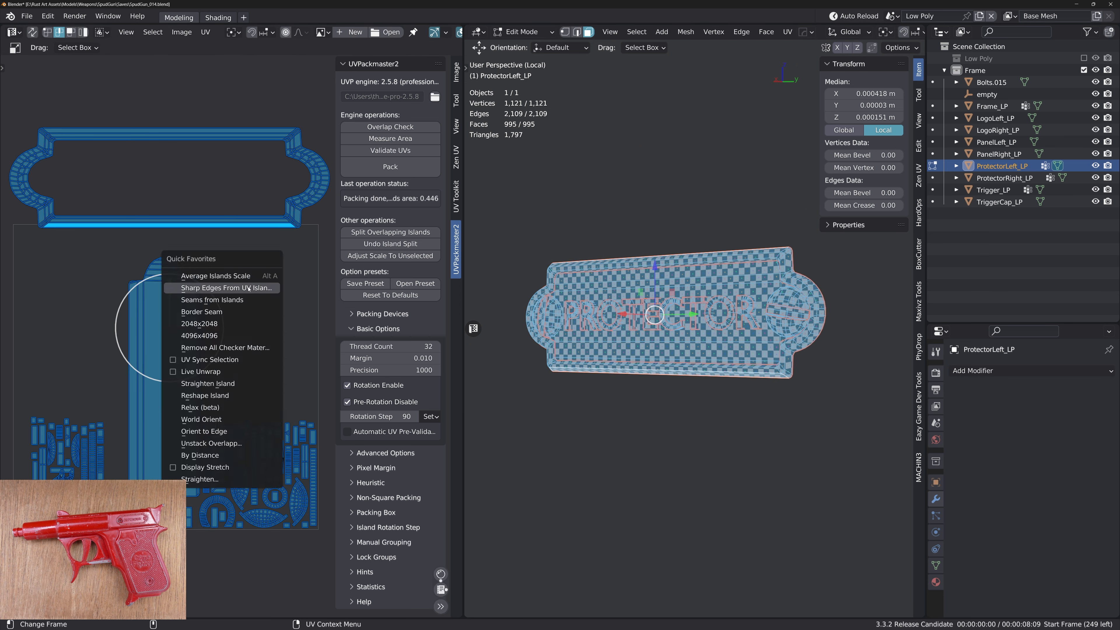
pyautogui.click(249, 289)
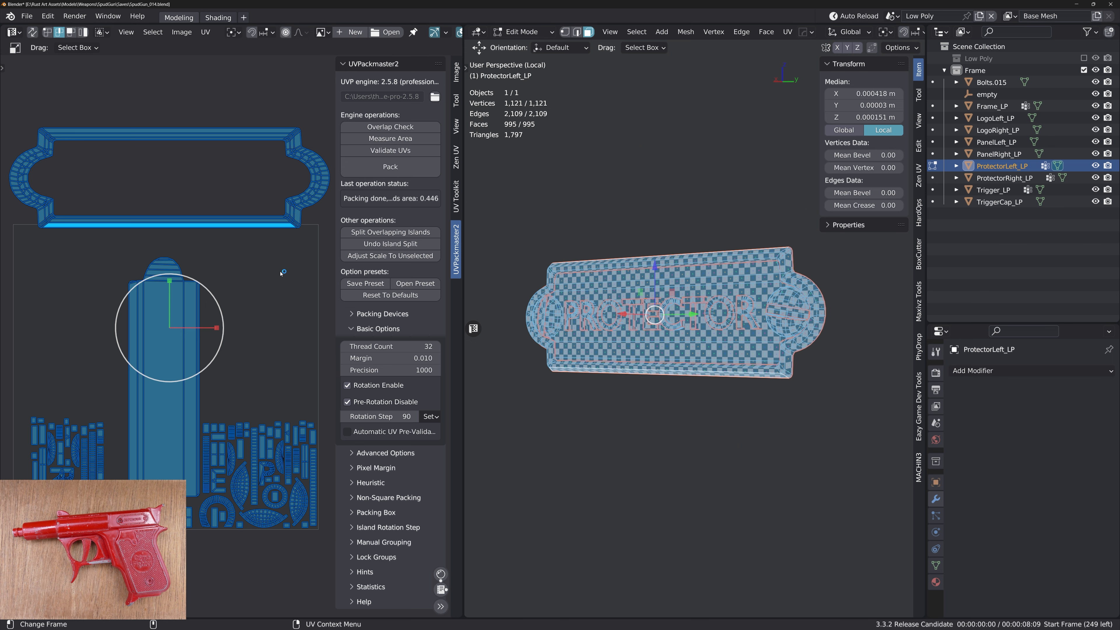
# Bring the rest of the gun back into view, leave mesh editing on the plate, and save the file
pyautogui.press('KP_Divide')
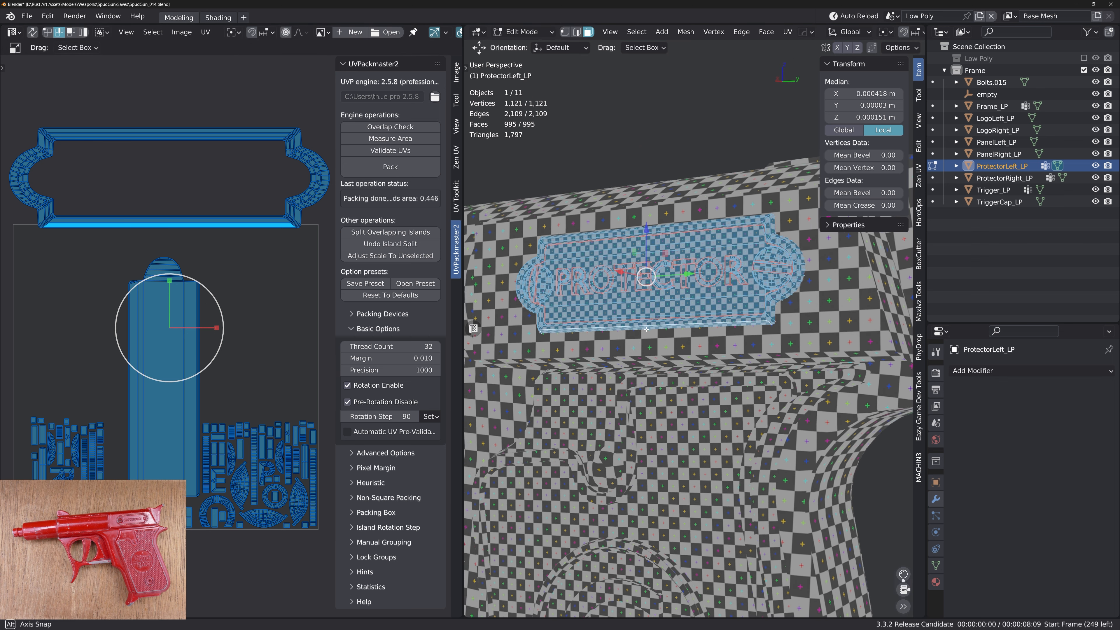
pyautogui.hotkey('ctrl', 's')
pyautogui.click(606, 308)
pyautogui.press('Tab')
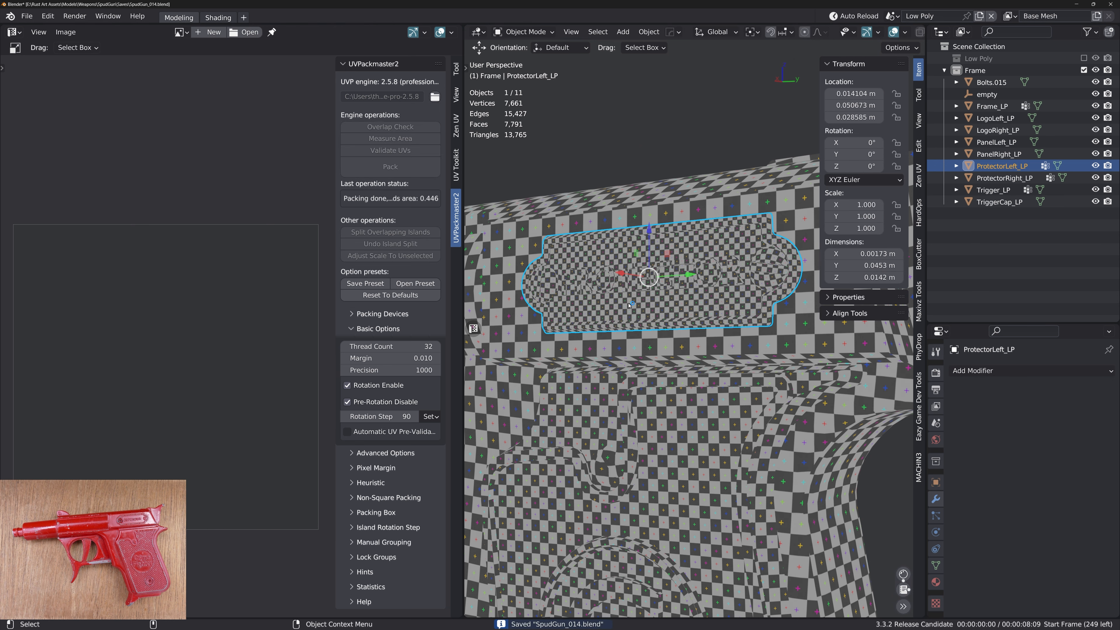
pyautogui.scroll(-6, 657, 338)
pyautogui.moveTo(660, 333); pyautogui.dragTo(499, 269, button='middle')
pyautogui.hotkey('ctrl', 's')
# Average the UV island scale across the frame, trigger parts and left-side logo, panel and protector together, and save the file
pyautogui.click(608, 330)
pyautogui.moveTo(623, 191); pyautogui.dragTo(737, 556)
pyautogui.keyDown('alt'); pyautogui.moveTo(734, 458); pyautogui.dragTo(664, 468); pyautogui.keyUp('alt')
pyautogui.press('Tab')
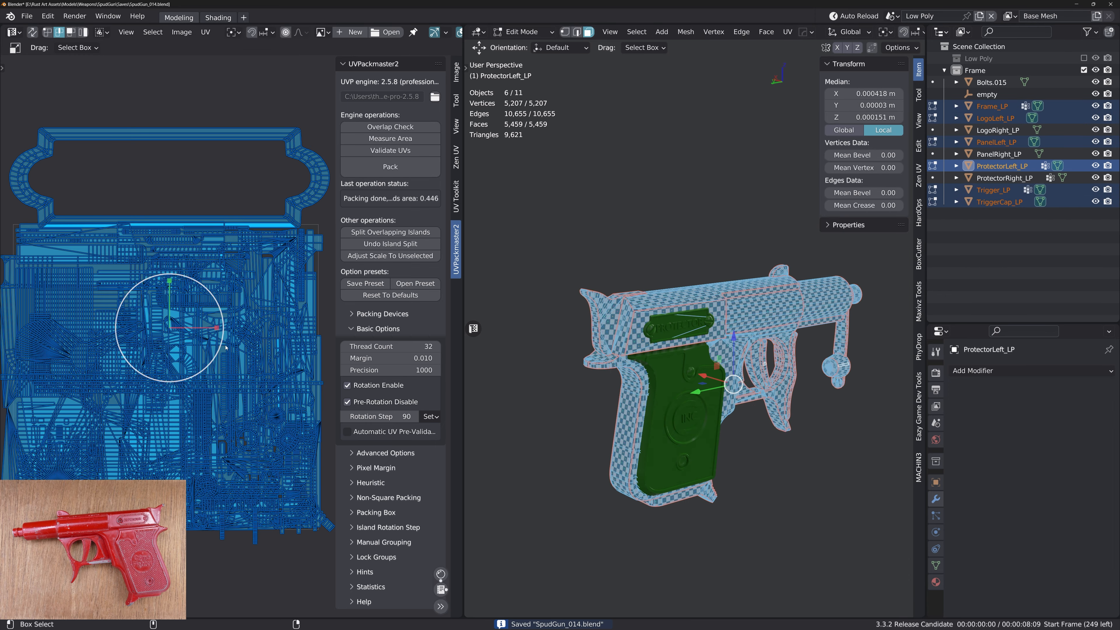
pyautogui.press('a')
pyautogui.hotkey('ctrl', 'a')
pyautogui.keyDown('alt'); pyautogui.moveTo(643, 374); pyautogui.dragTo(796, 333); pyautogui.keyUp('alt')
pyautogui.press('Tab')
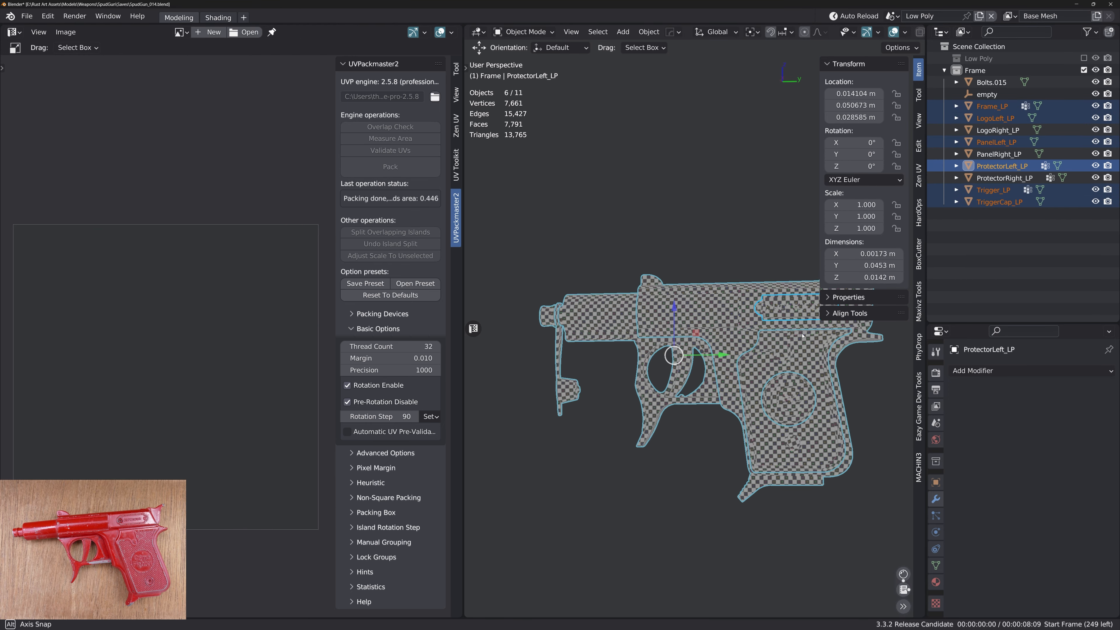
pyautogui.hotkey('ctrl', 's')
# Show wireframes over the gun and open PanelRight_LP for mesh editing
pyautogui.click(738, 295)
pyautogui.hotkey('alt', 'v')
pyautogui.click(759, 330)
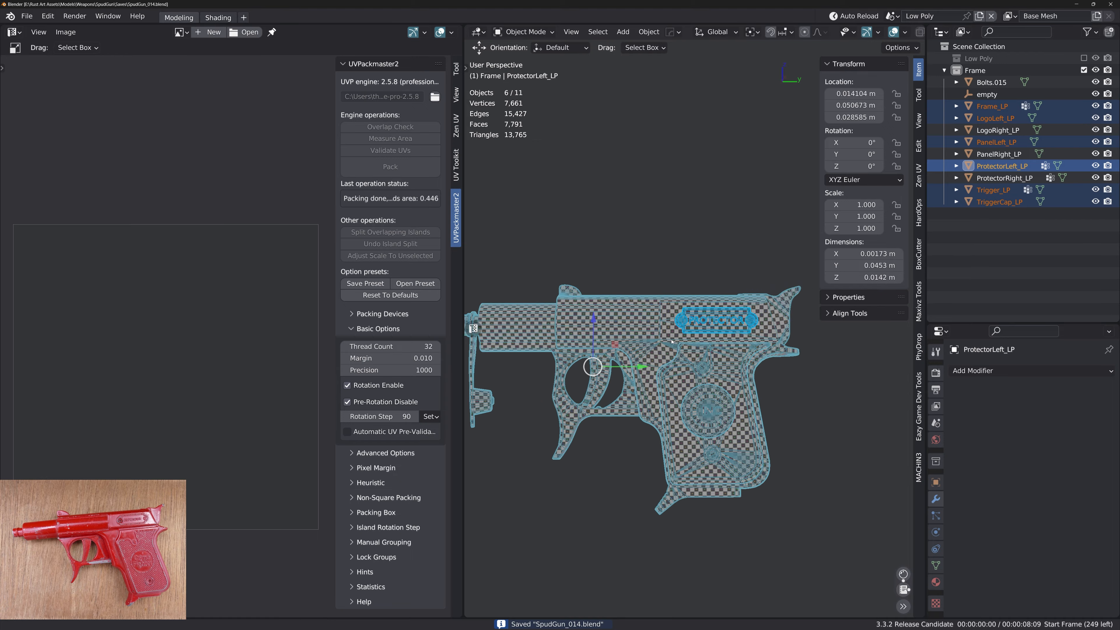
pyautogui.scroll(5, 698, 361)
pyautogui.moveTo(698, 361); pyautogui.dragTo(729, 327, button='middle')
pyautogui.click(548, 325)
pyautogui.click(726, 358)
pyautogui.click(768, 359)
pyautogui.click(795, 338)
pyautogui.press('Tab')
# Select the linked flat faces of the grip panel's upper raised area and add the leftover faces around the screw and top edge
pyautogui.click(715, 268)
pyautogui.hotkey('shift', 'f')
pyautogui.scroll(4, 716, 269)
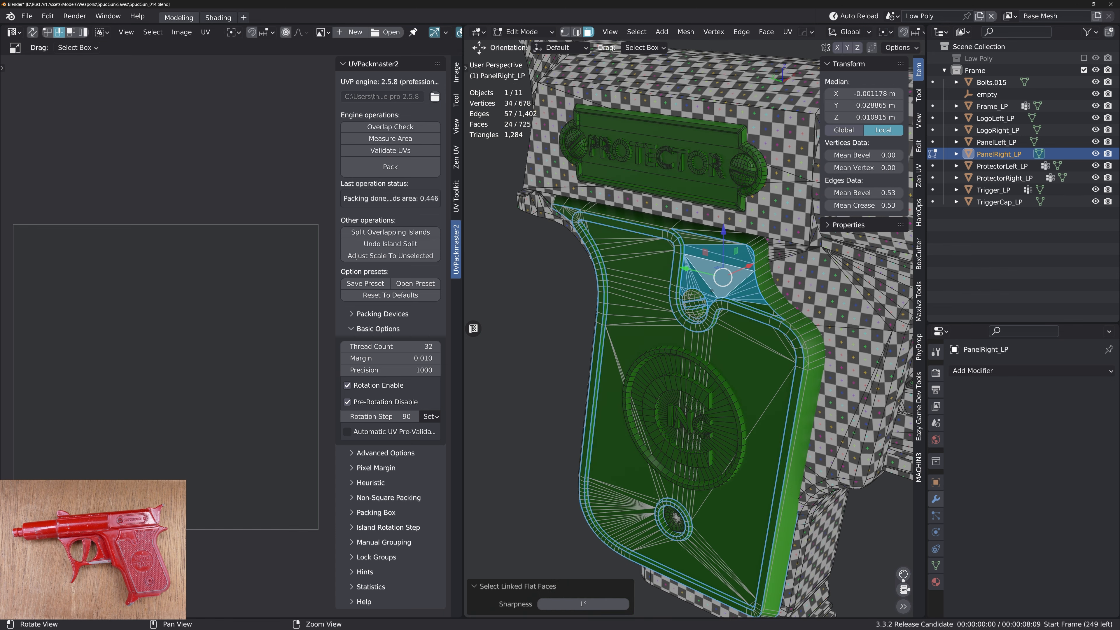
pyautogui.keyDown('shift'); pyautogui.click(765, 336); pyautogui.keyUp('shift')
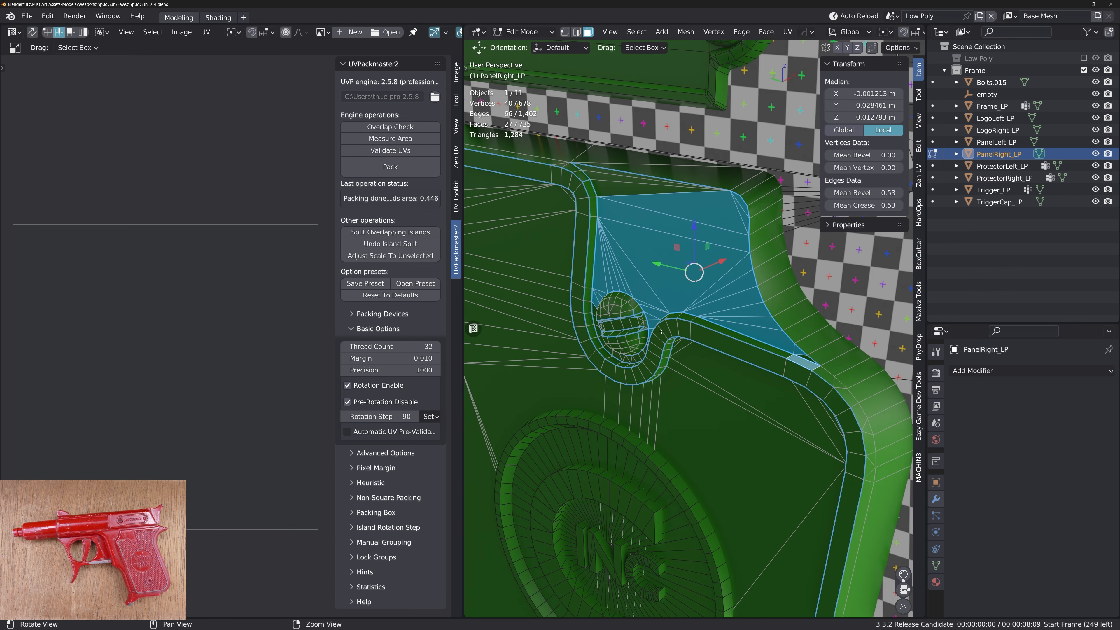
pyautogui.moveTo(661, 332); pyautogui.dragTo(631, 366, button='middle')
pyautogui.keyDown('shift'); pyautogui.click(626, 376); pyautogui.keyUp('shift')
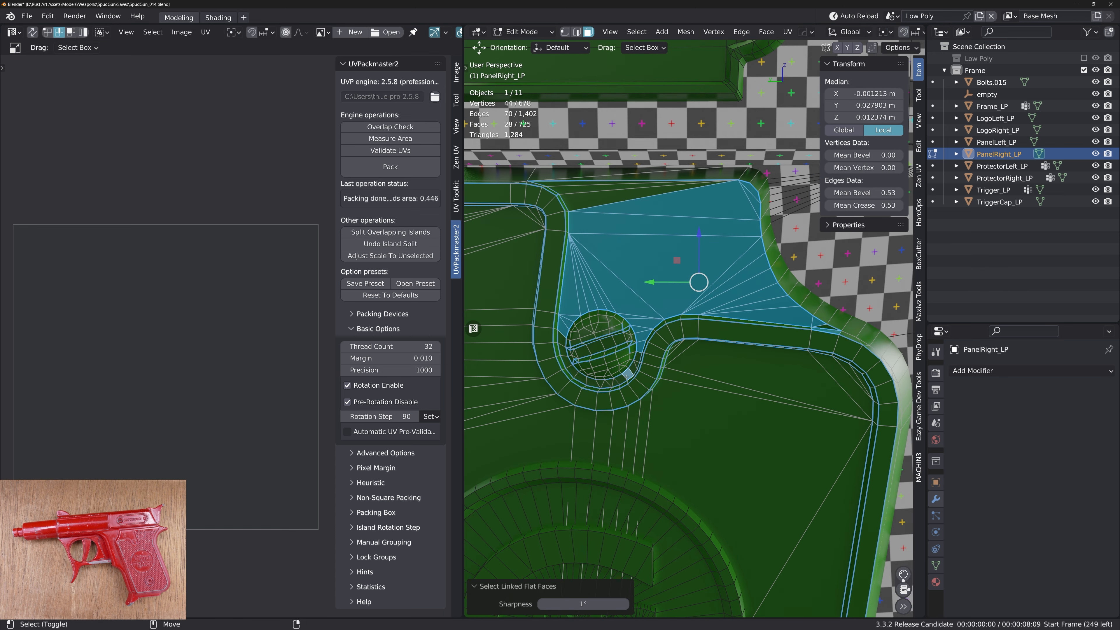
pyautogui.keyDown('ctrl'); pyautogui.click(638, 358); pyautogui.keyUp('ctrl')
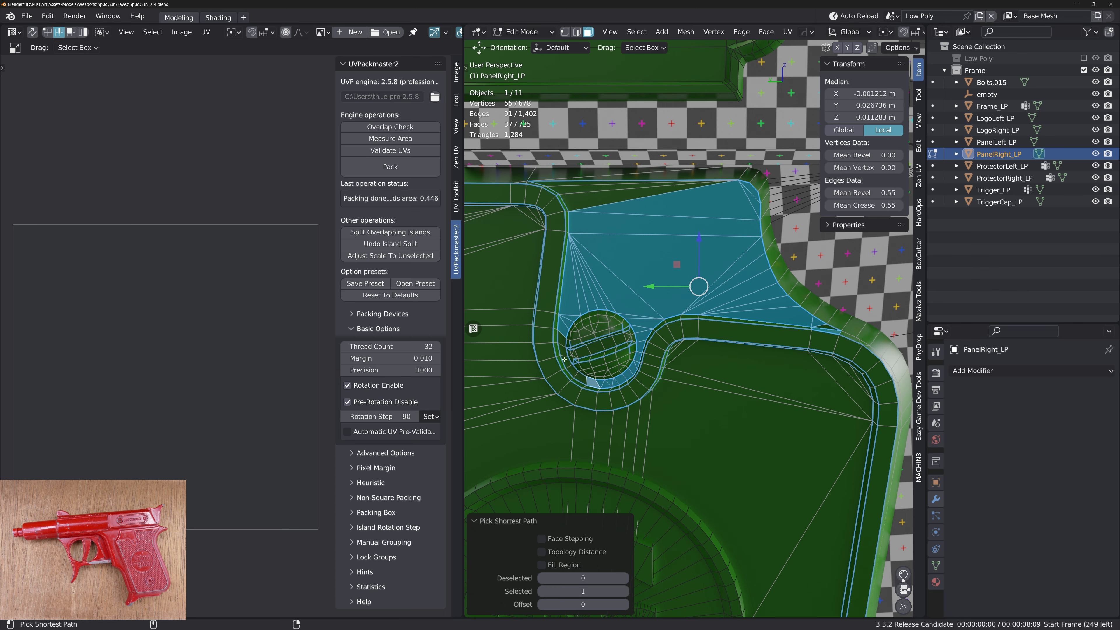
pyautogui.keyDown('ctrl'); pyautogui.click(563, 348); pyautogui.keyUp('ctrl')
pyautogui.moveTo(566, 278); pyautogui.dragTo(628, 274, button='middle')
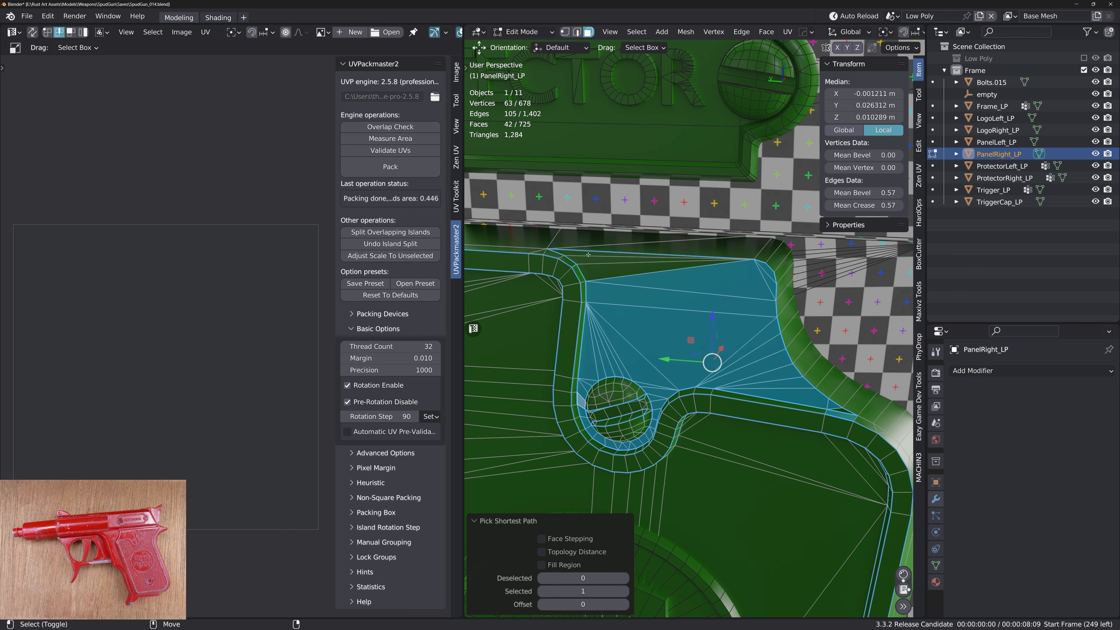
pyautogui.keyDown('ctrl'); pyautogui.click(632, 273); pyautogui.keyUp('ctrl')
pyautogui.keyDown('alt'); pyautogui.moveTo(632, 273); pyautogui.dragTo(665, 302); pyautogui.keyUp('alt')
# Try to align the selected upper panel faces on the X axis
pyautogui.hotkey('alt', 'x')
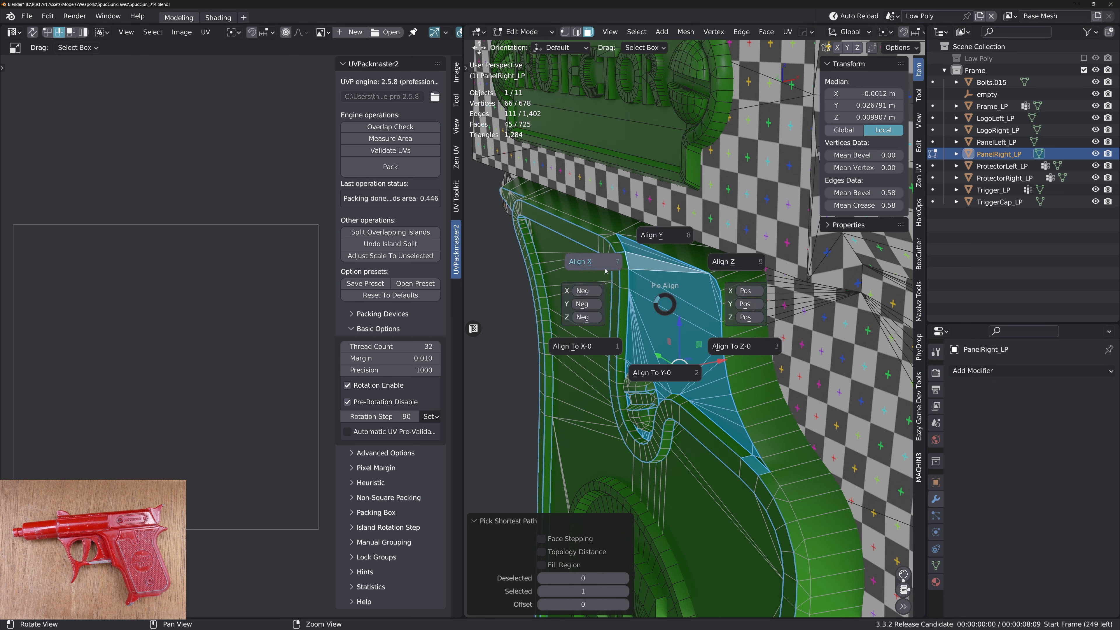
pyautogui.click(593, 260)
pyautogui.hotkey('ctrl', 'z')
pyautogui.hotkey('shift', 'space')
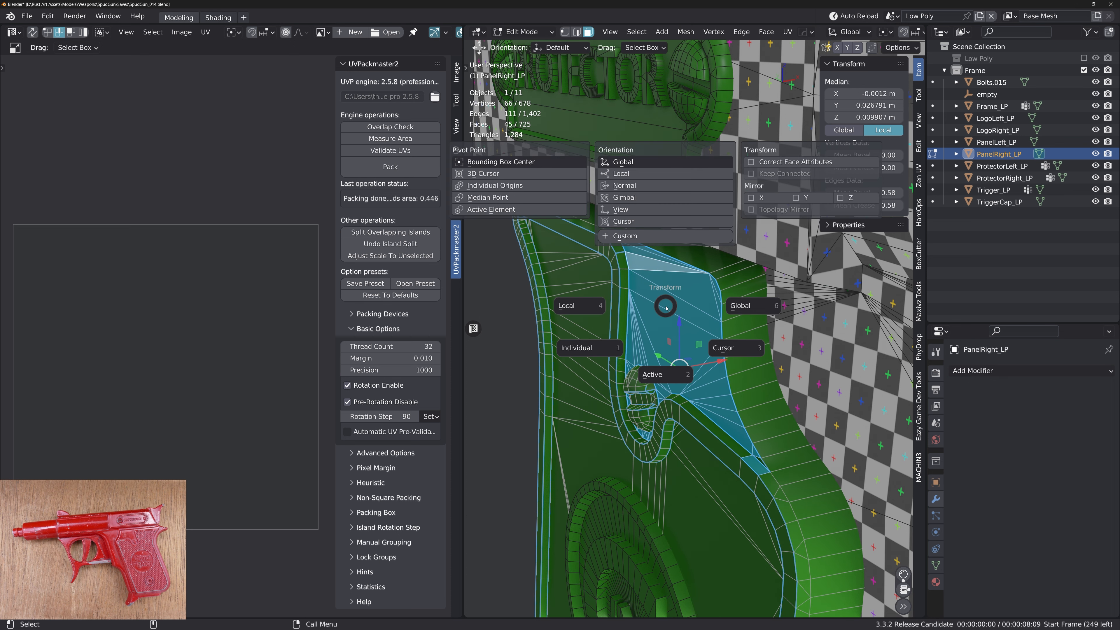
pyautogui.press('Escape')
# Remove the stray face at the lower corner from the selection and align the remaining upper faces on the X axis
pyautogui.keyDown('shift'); pyautogui.click(759, 469); pyautogui.keyUp('shift')
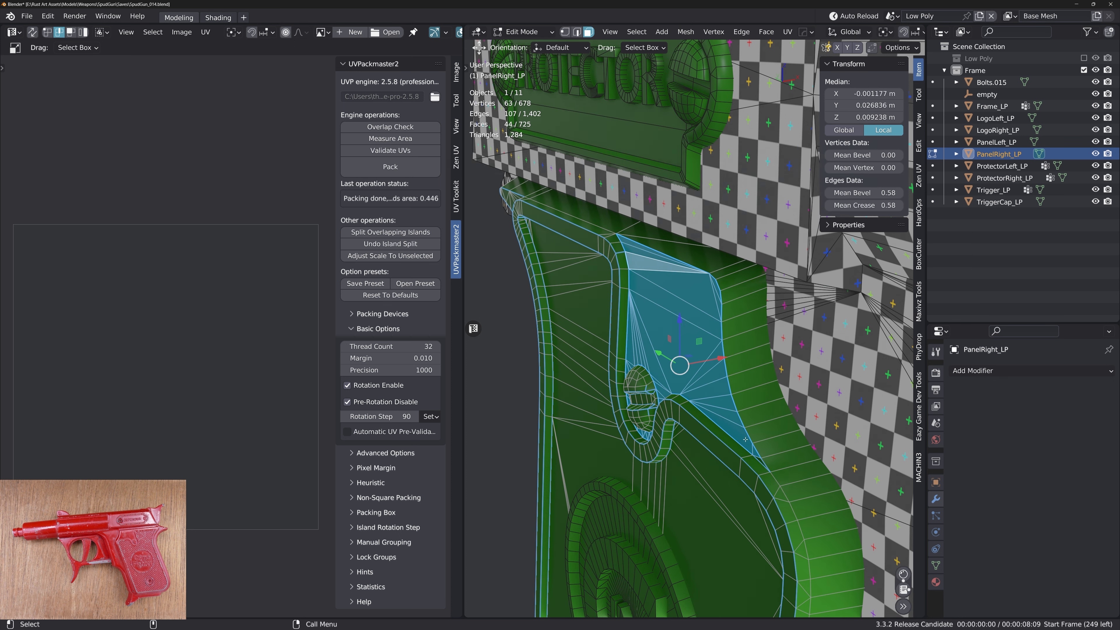
pyautogui.hotkey('alt', 'a')
pyautogui.click(651, 292)
pyautogui.rightClick(651, 291)
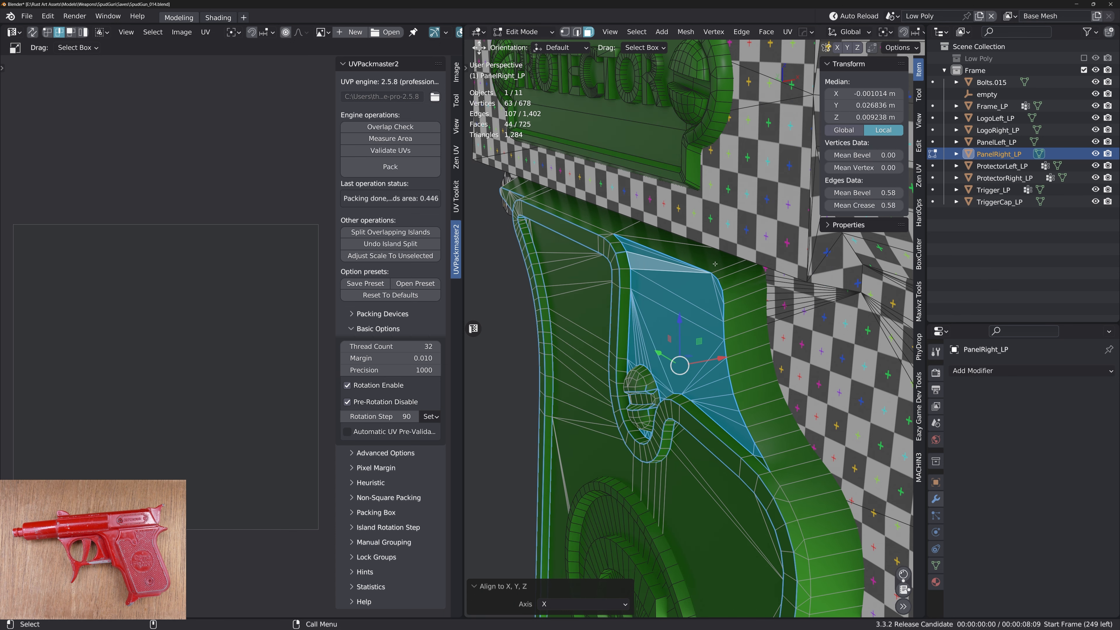
# Clear the sharp, crease and bevel marks from all edges of the right grip panel
pyautogui.moveTo(715, 264); pyautogui.dragTo(701, 360, button='middle')
pyautogui.scroll(-3, 723, 326)
pyautogui.click(701, 361)
pyautogui.hotkey('ctrl', 'alt', 'shift', 'f')
pyautogui.keyDown('shift'); pyautogui.moveTo(701, 494); pyautogui.dragTo(705, 353, button='middle'); pyautogui.keyUp('shift')
pyautogui.press('2')
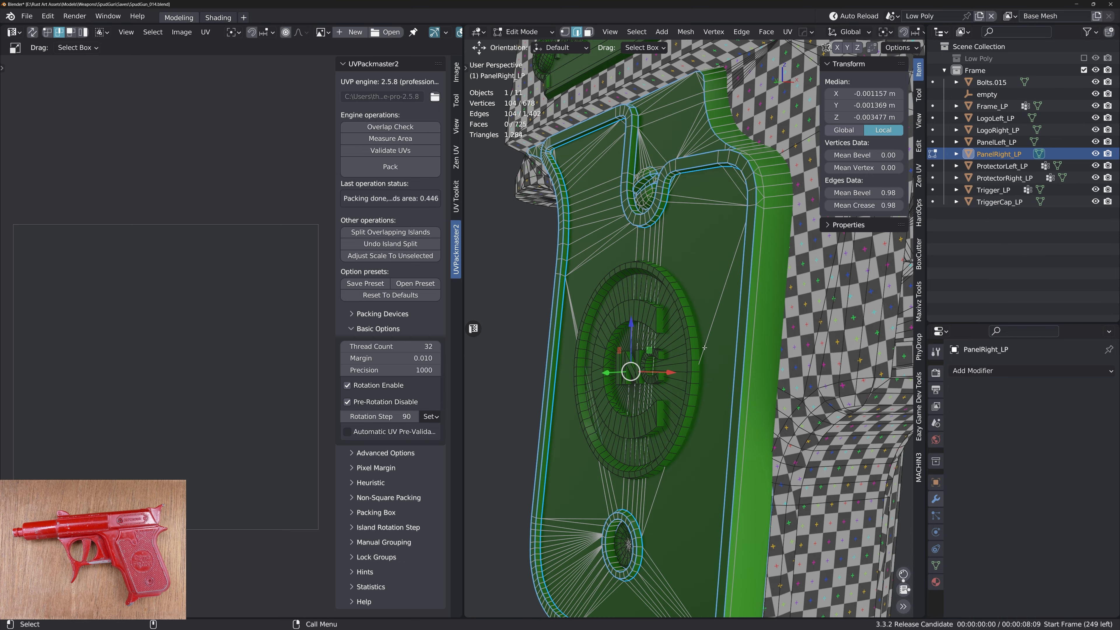
pyautogui.press('a')
pyautogui.press('q')
pyautogui.click(783, 395)
pyautogui.click(783, 394)
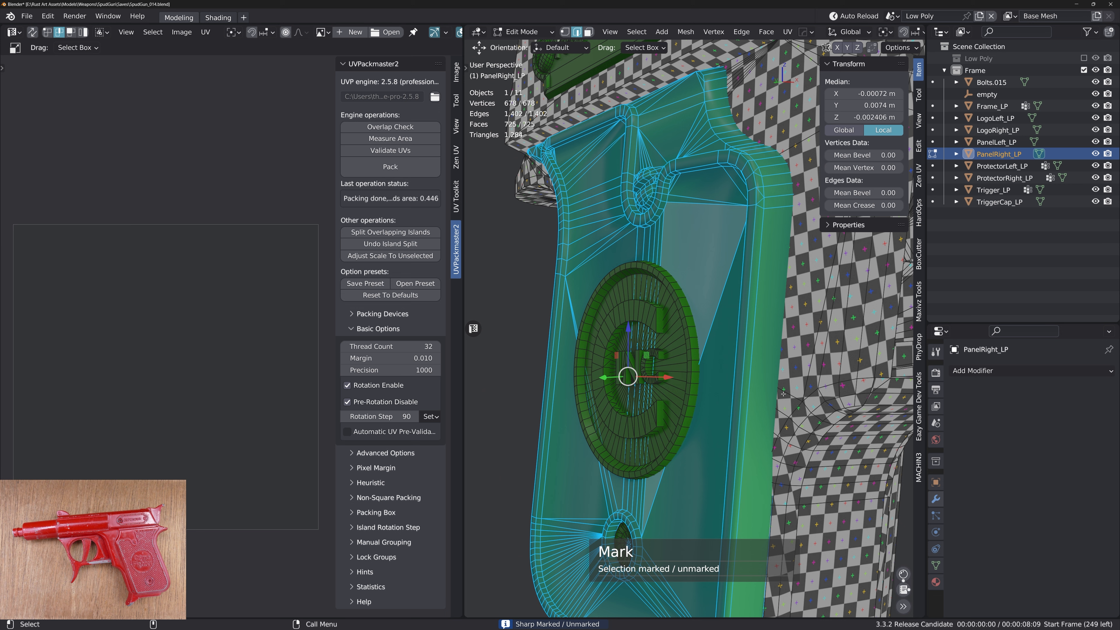
# Select the panel's large recessed flat area and mark its outer boundary edges as a seam
pyautogui.press('3')
pyautogui.click(713, 311)
pyautogui.hotkey('ctrl', 'shift', 'alt', 'f')
pyautogui.press('2')
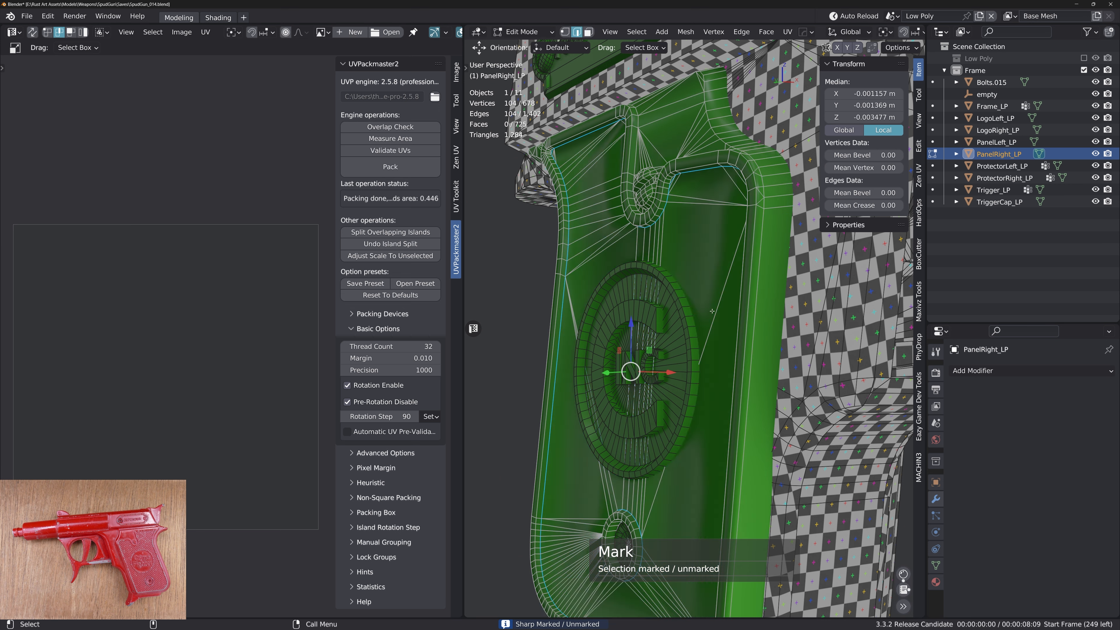
pyautogui.click(683, 165)
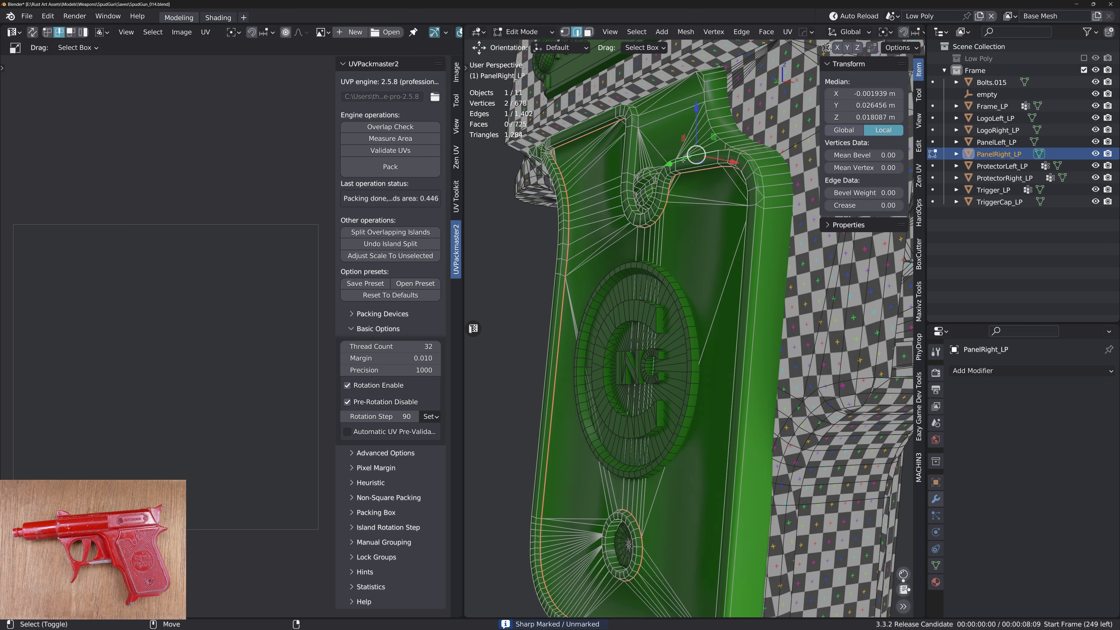
# Select the bevel face loop around the recessed area and mark its border edges as seams
pyautogui.press('3')
pyautogui.keyDown('alt'); pyautogui.keyDown('shift'); pyautogui.click(682, 164); pyautogui.keyUp('shift'); pyautogui.keyUp('alt')
pyautogui.hotkey('alt', 'a')
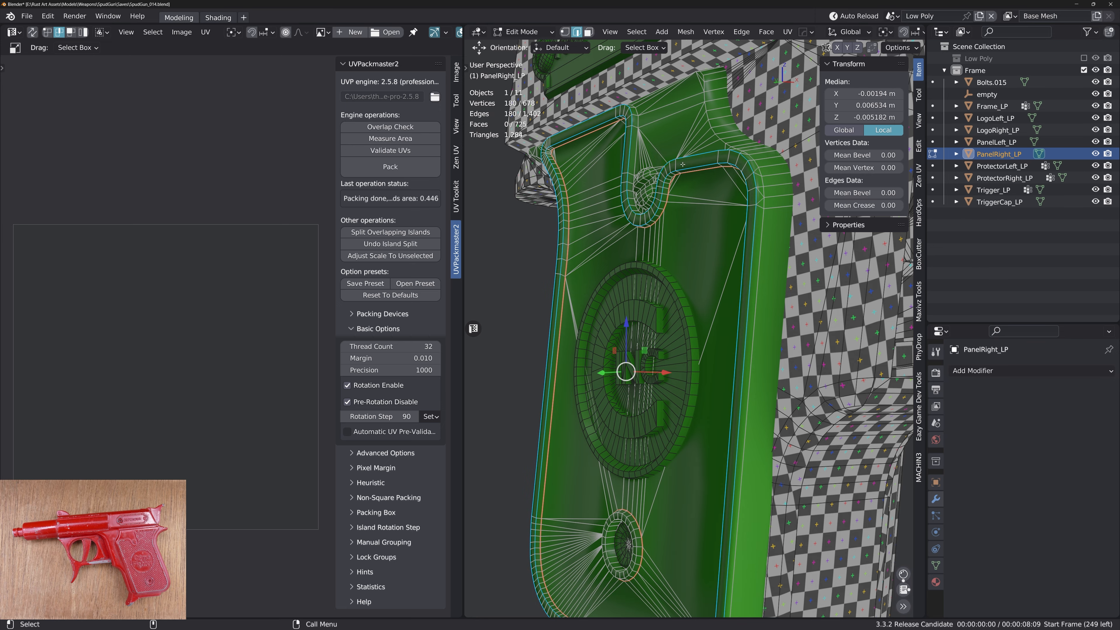
# Select the flat faces of the panel's upper raised area and mark their boundary edges as seams
pyautogui.moveTo(683, 164); pyautogui.dragTo(679, 216, button='middle')
pyautogui.click(679, 216)
pyautogui.hotkey('shift', 'f')
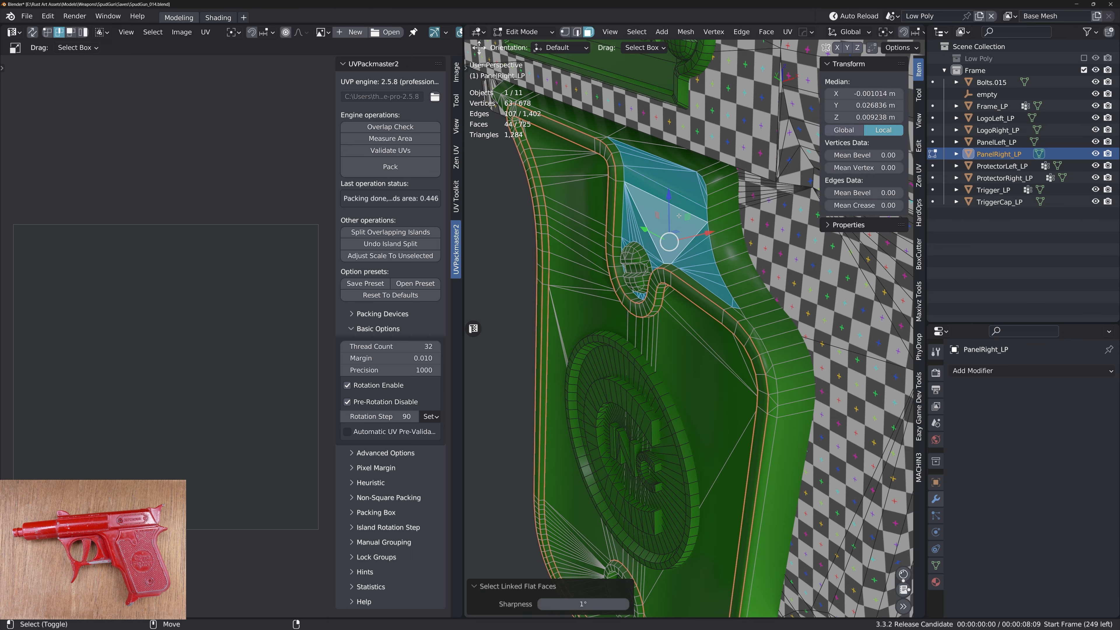
pyautogui.press('2')
pyautogui.keyDown('alt'); pyautogui.moveTo(679, 216); pyautogui.dragTo(652, 241, button='right'); pyautogui.keyUp('alt')
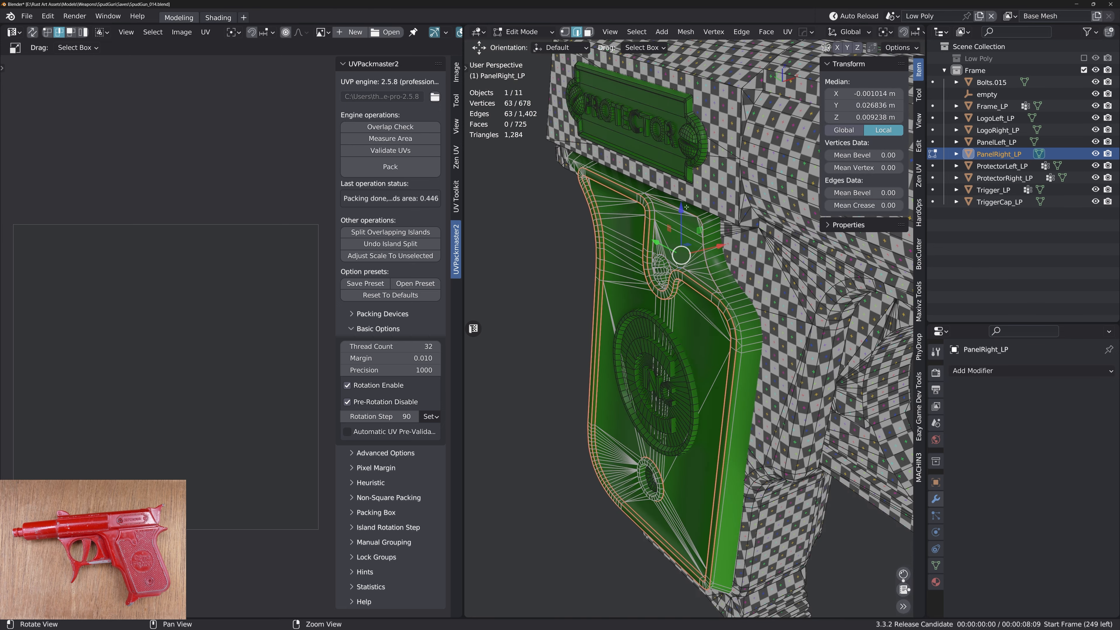
pyautogui.keyDown('alt'); pyautogui.moveTo(653, 240); pyautogui.dragTo(606, 286); pyautogui.keyUp('alt')
pyautogui.moveTo(606, 287)
pyautogui.keyDown('alt'); pyautogui.mouseDown(button='right')
pyautogui.moveTo(672, 310)
pyautogui.moveTo(622, 295)
pyautogui.mouseUp(button='right'); pyautogui.keyUp('alt')
pyautogui.keyDown('alt'); pyautogui.moveTo(621, 295); pyautogui.dragTo(666, 282, button='middle'); pyautogui.keyUp('alt')
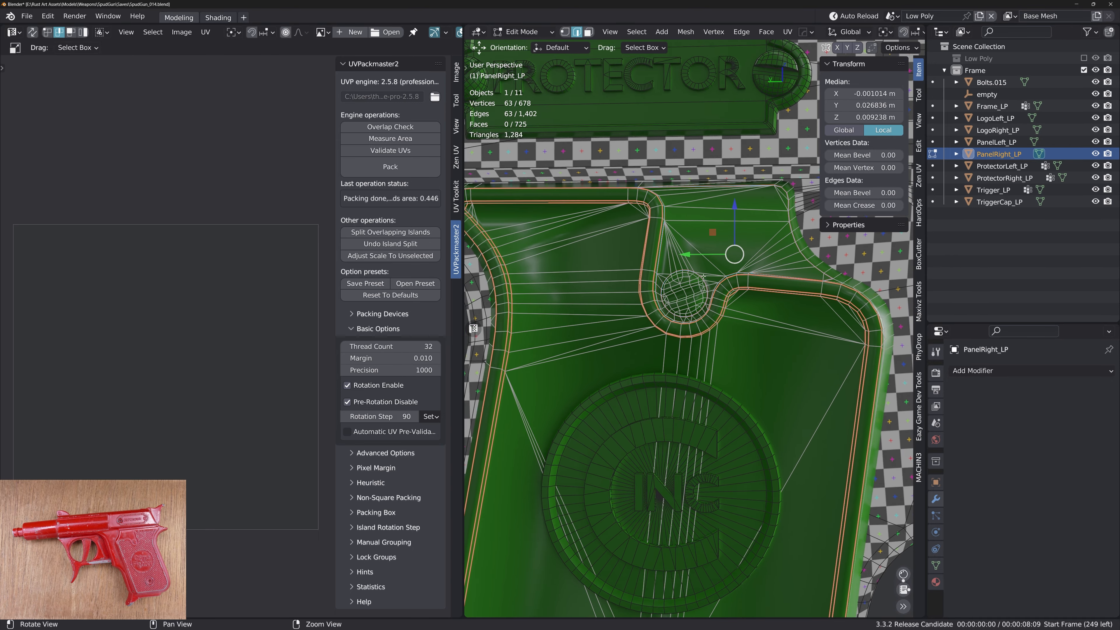
# Try selecting the circular edge ring around the slotted screw head in the panel's upper notch
pyautogui.keyDown('alt'); pyautogui.moveTo(617, 274); pyautogui.dragTo(688, 287, button='right'); pyautogui.keyUp('alt')
pyautogui.keyDown('alt'); pyautogui.moveTo(653, 265); pyautogui.dragTo(637, 255); pyautogui.keyUp('alt')
pyautogui.keyDown('alt'); pyautogui.click(638, 256); pyautogui.keyUp('alt')
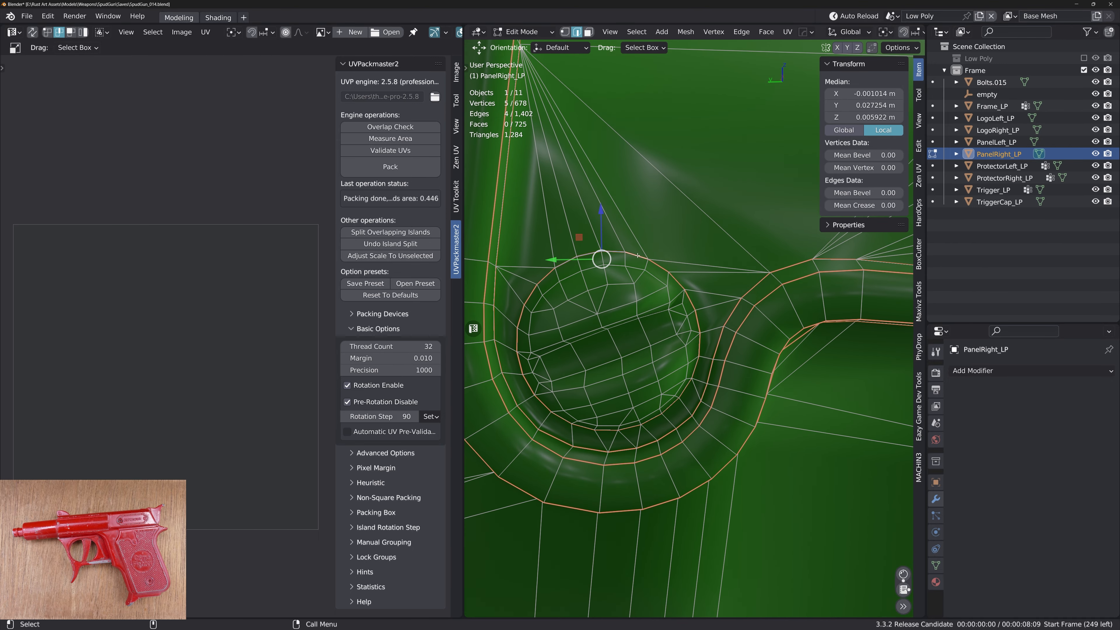
pyautogui.keyDown('ctrl'); pyautogui.click(700, 349); pyautogui.keyUp('ctrl')
pyautogui.keyDown('ctrl'); pyautogui.click(667, 411); pyautogui.keyUp('ctrl')
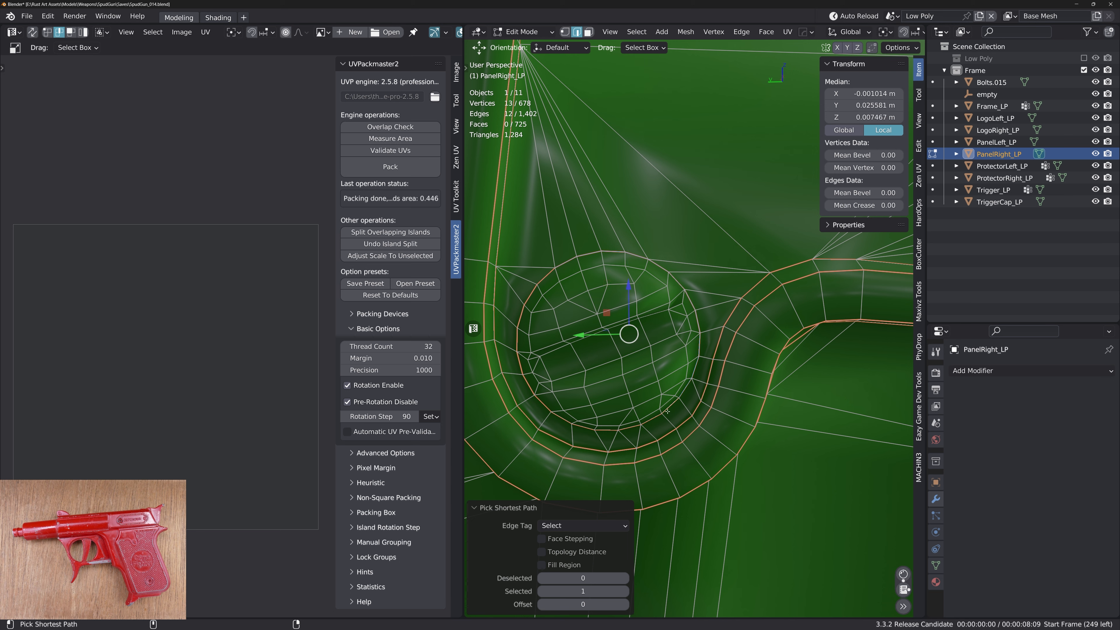
pyautogui.keyDown('ctrl'); pyautogui.click(585, 430); pyautogui.keyUp('ctrl')
pyautogui.keyDown('ctrl'); pyautogui.click(517, 334); pyautogui.keyUp('ctrl')
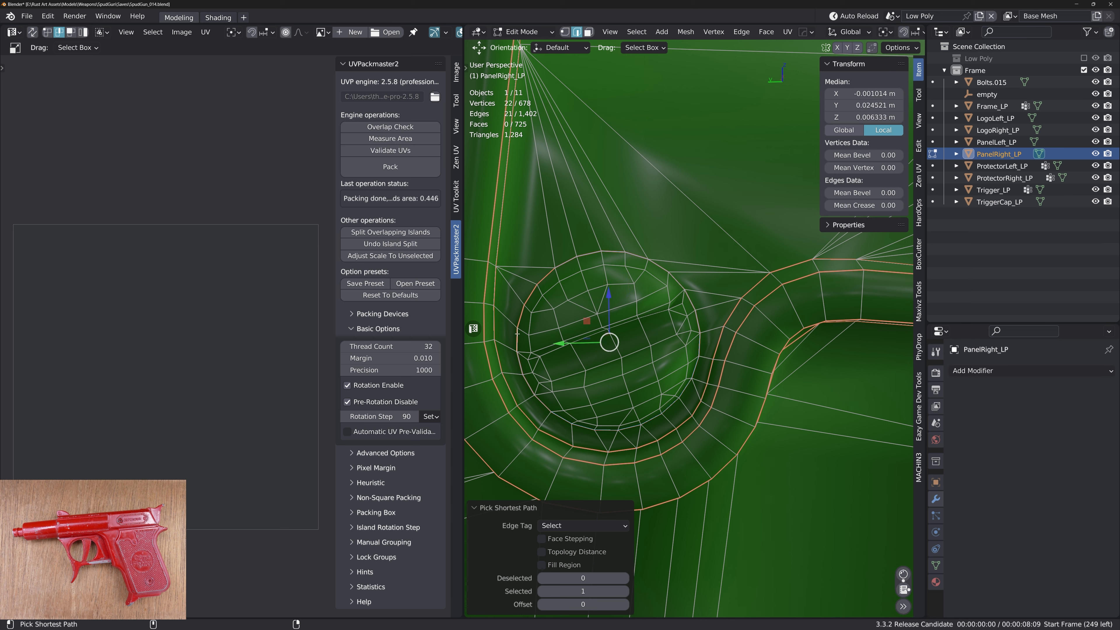
pyautogui.click(540, 295)
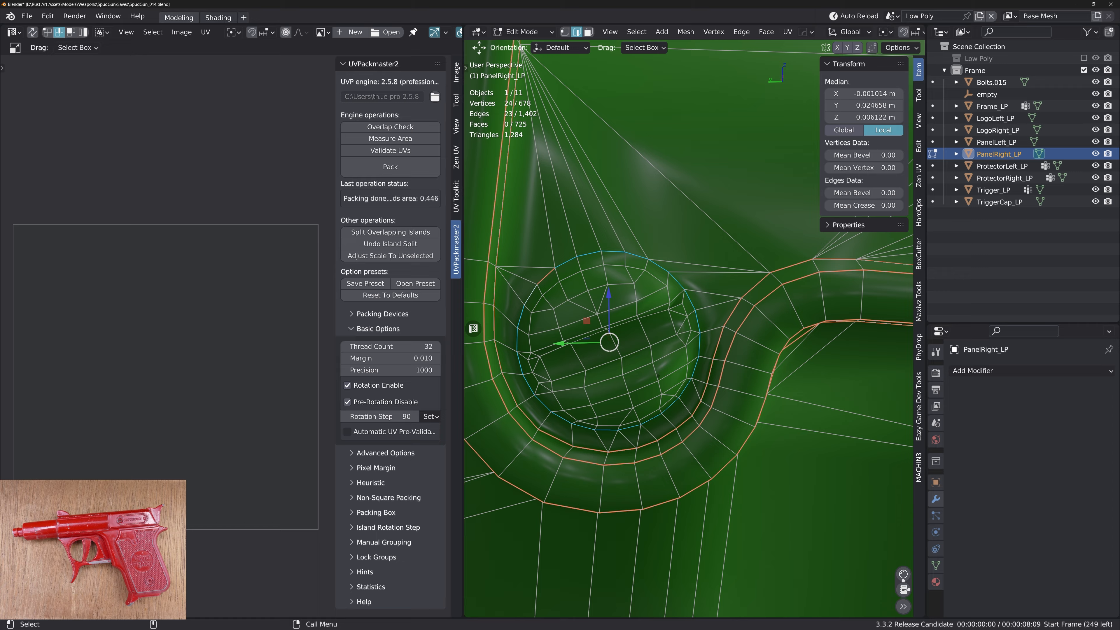
pyautogui.moveTo(539, 295); pyautogui.dragTo(639, 298, button='middle')
pyautogui.click(628, 320)
pyautogui.scroll(5, 639, 297)
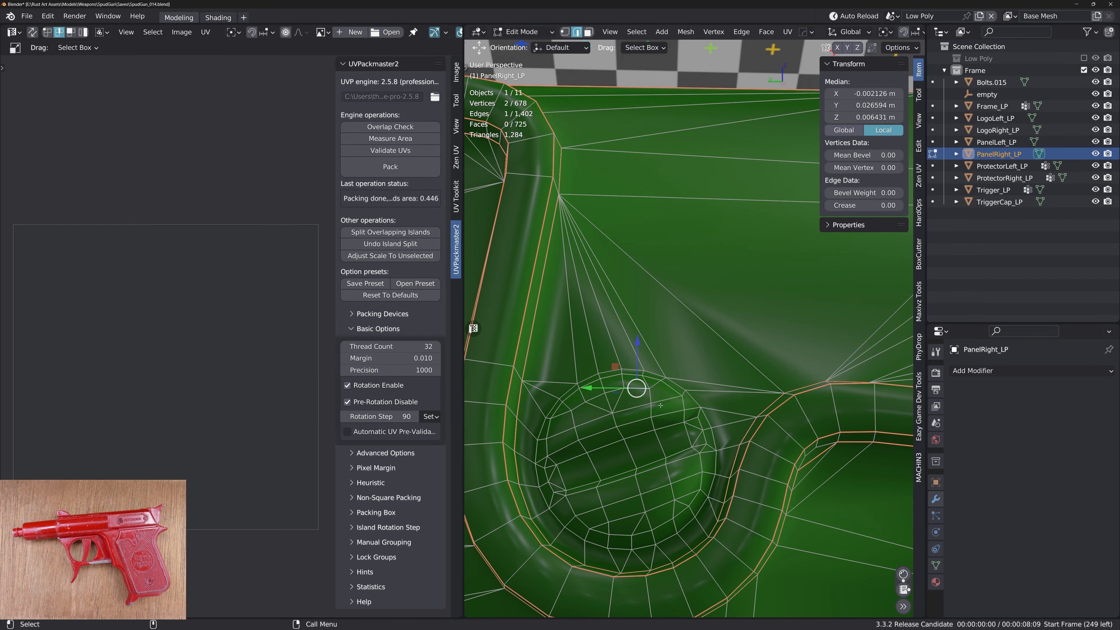
pyautogui.keyDown('alt'); pyautogui.click(568, 391); pyautogui.keyUp('alt')
pyautogui.keyDown('alt'); pyautogui.click(552, 408); pyautogui.keyUp('alt')
pyautogui.moveTo(662, 401); pyautogui.dragTo(674, 423, button='middle')
# Try selecting the face strips that form the two side walls of the screw head's slot
pyautogui.press('3')
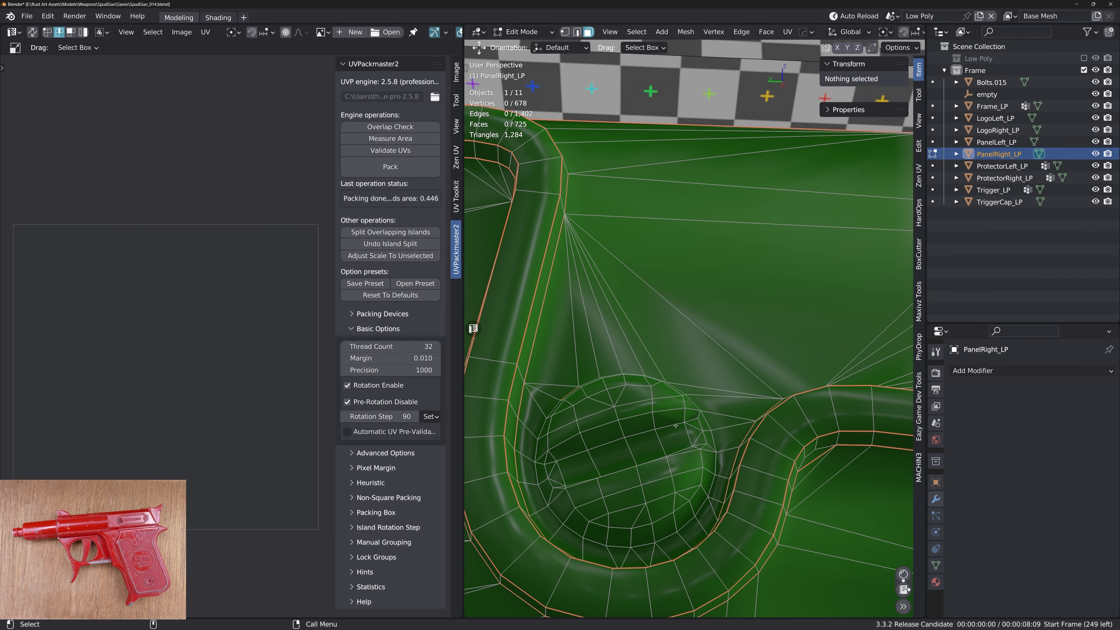
pyautogui.click(677, 424)
pyautogui.hotkey('shift', 'f')
pyautogui.keyDown('ctrl'); pyautogui.click(549, 461); pyautogui.keyUp('ctrl')
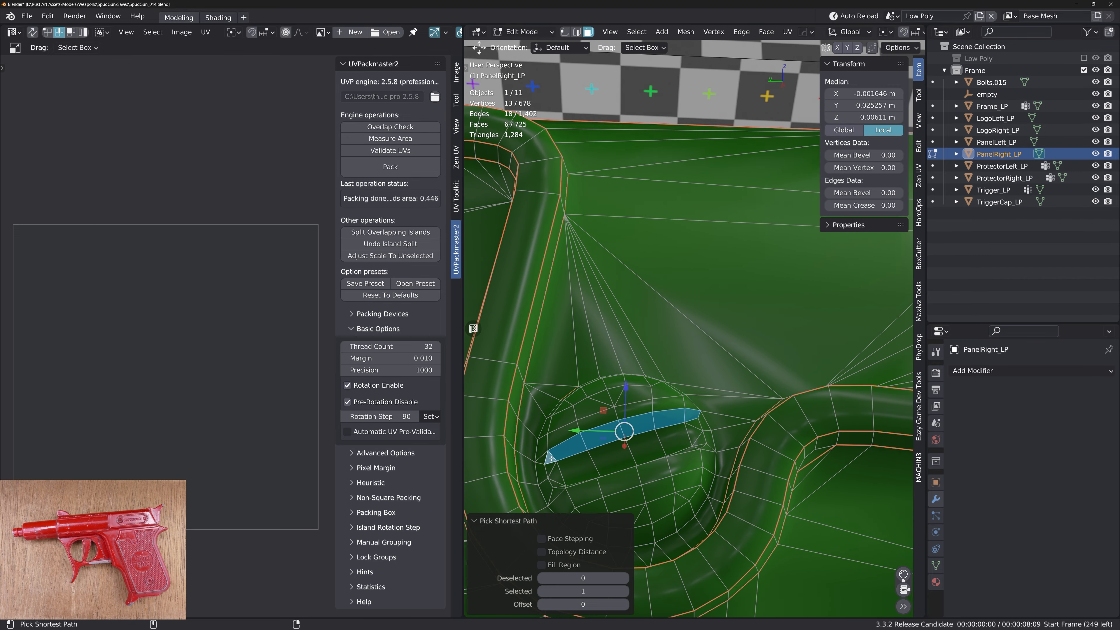
pyautogui.moveTo(549, 462); pyautogui.dragTo(567, 494, button='middle')
pyautogui.keyDown('ctrl'); pyautogui.click(695, 436); pyautogui.keyUp('ctrl')
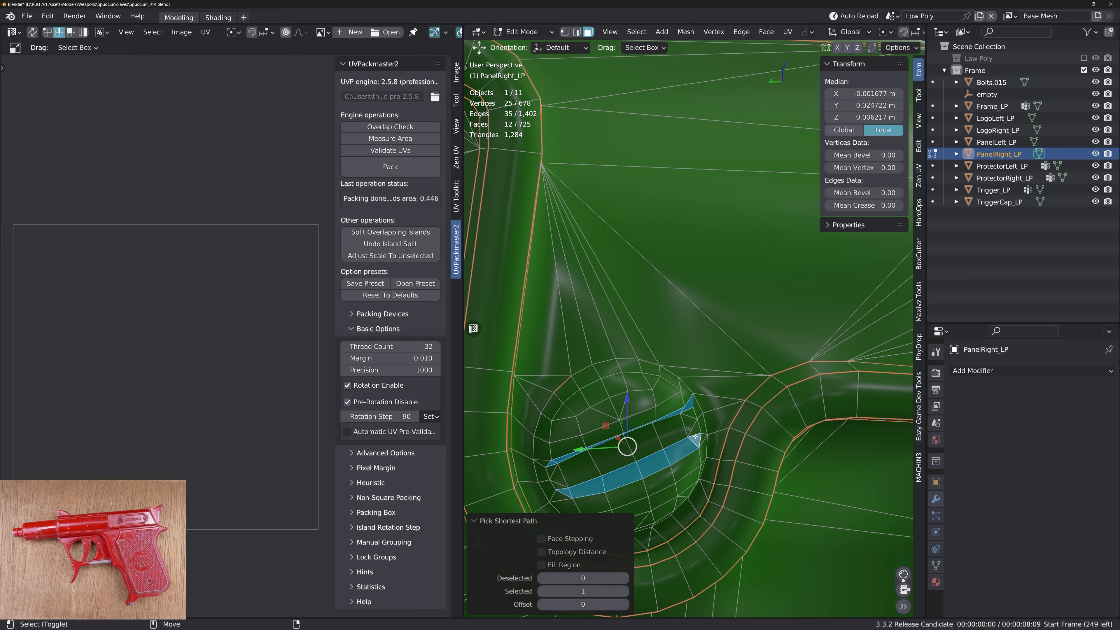
pyautogui.moveTo(692, 415); pyautogui.dragTo(697, 418, button='middle')
# Connect two vertices at the upper end of the screw slot to split the corner face
pyautogui.press('1')
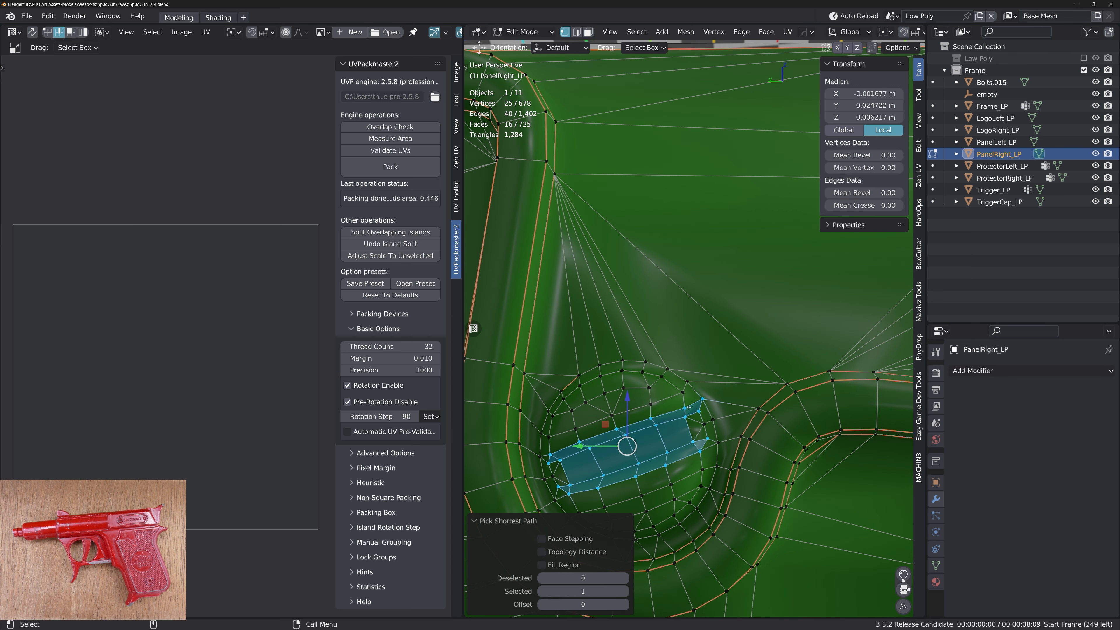
pyautogui.click(685, 409)
pyautogui.keyDown('shift'); pyautogui.click(699, 411); pyautogui.keyUp('shift')
pyautogui.press('j')
# Select the face strips of both side walls of the screw slot and mark their boundary edges as seams
pyautogui.press('3')
pyautogui.click(691, 413)
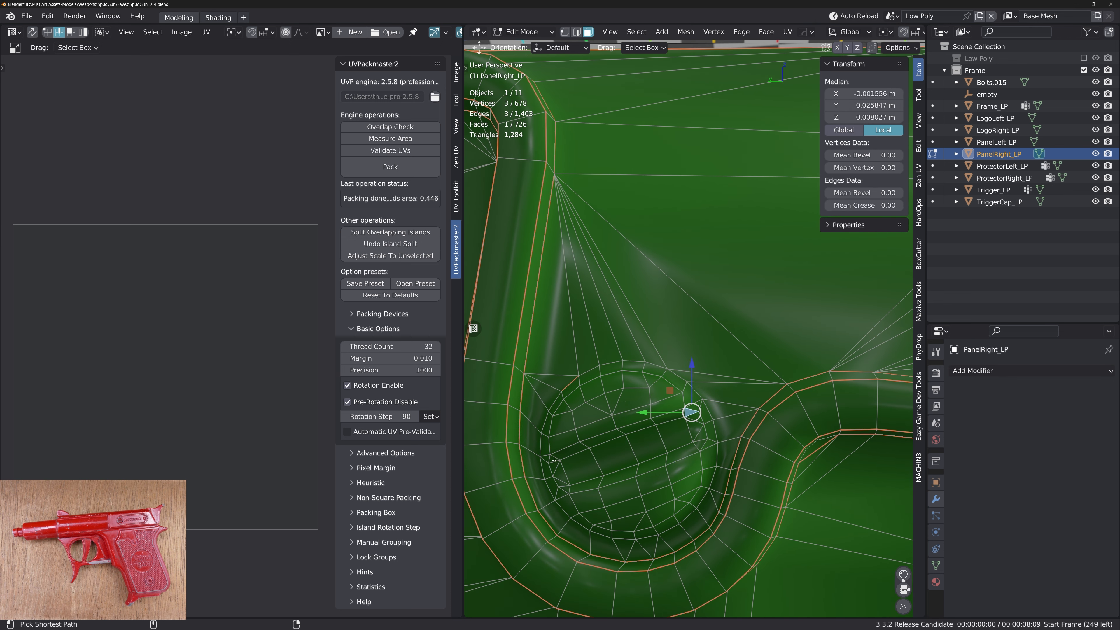
pyautogui.keyDown('ctrl'); pyautogui.click(552, 458); pyautogui.keyUp('ctrl')
pyautogui.keyDown('shift'); pyautogui.click(567, 490); pyautogui.keyUp('shift')
pyautogui.keyDown('ctrl'); pyautogui.click(700, 442); pyautogui.keyUp('ctrl')
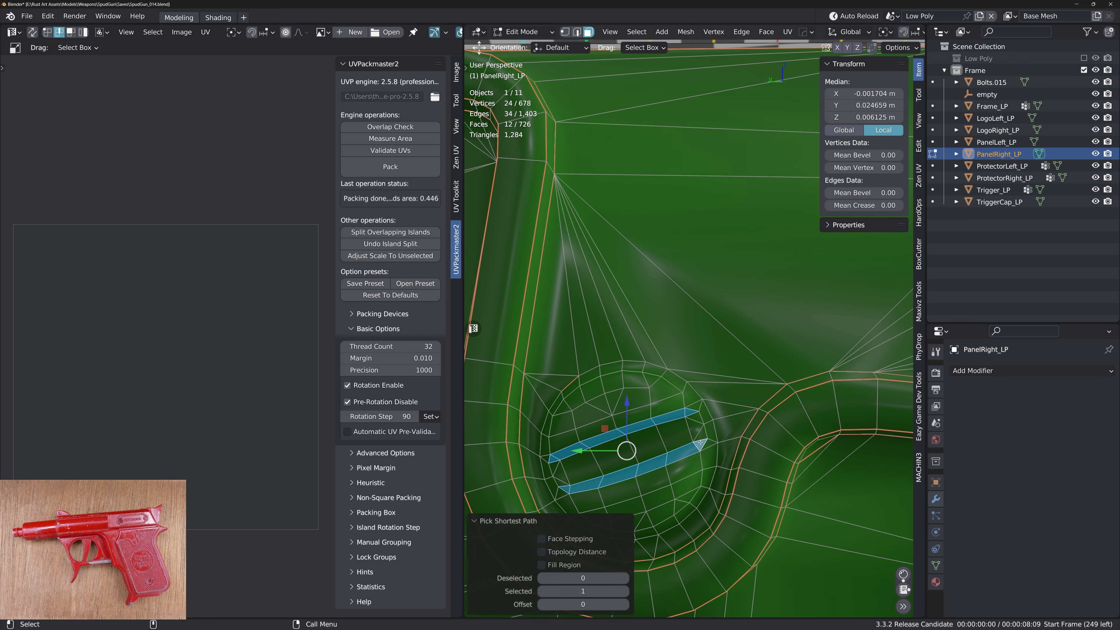
pyautogui.hotkey('alt', 's')
pyautogui.press('2')
# Select the short edges closing both ends of the screw slot for seam marking
pyautogui.keyDown('alt'); pyautogui.moveTo(701, 442); pyautogui.dragTo(689, 437); pyautogui.keyUp('alt')
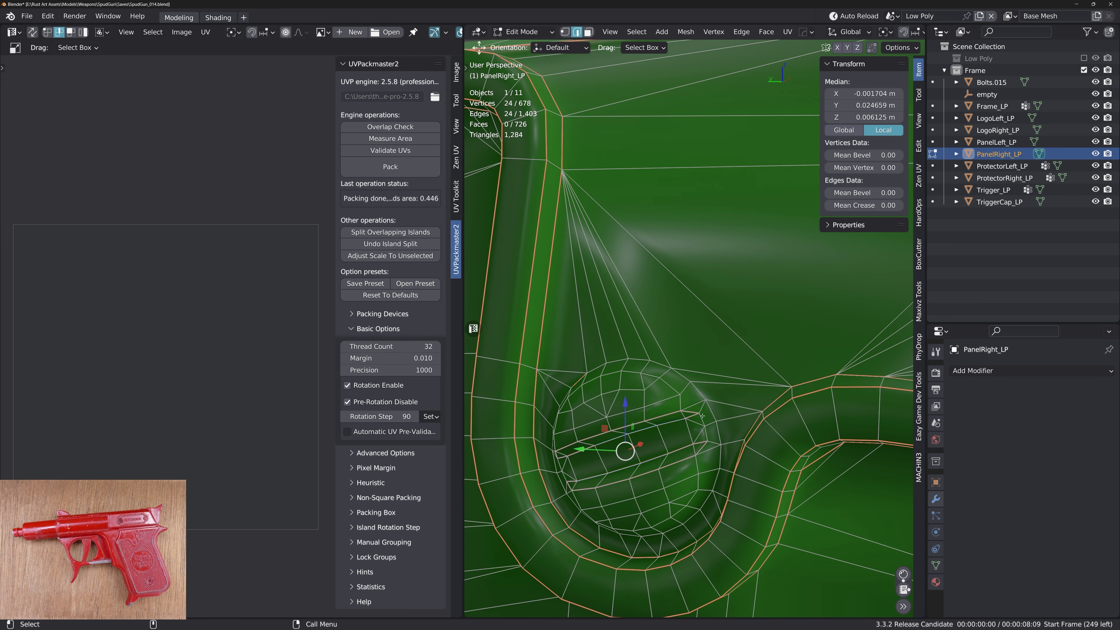
pyautogui.click(702, 419)
pyautogui.keyDown('shift'); pyautogui.click(703, 433); pyautogui.keyUp('shift')
pyautogui.keyDown('shift'); pyautogui.click(568, 467); pyautogui.keyUp('shift')
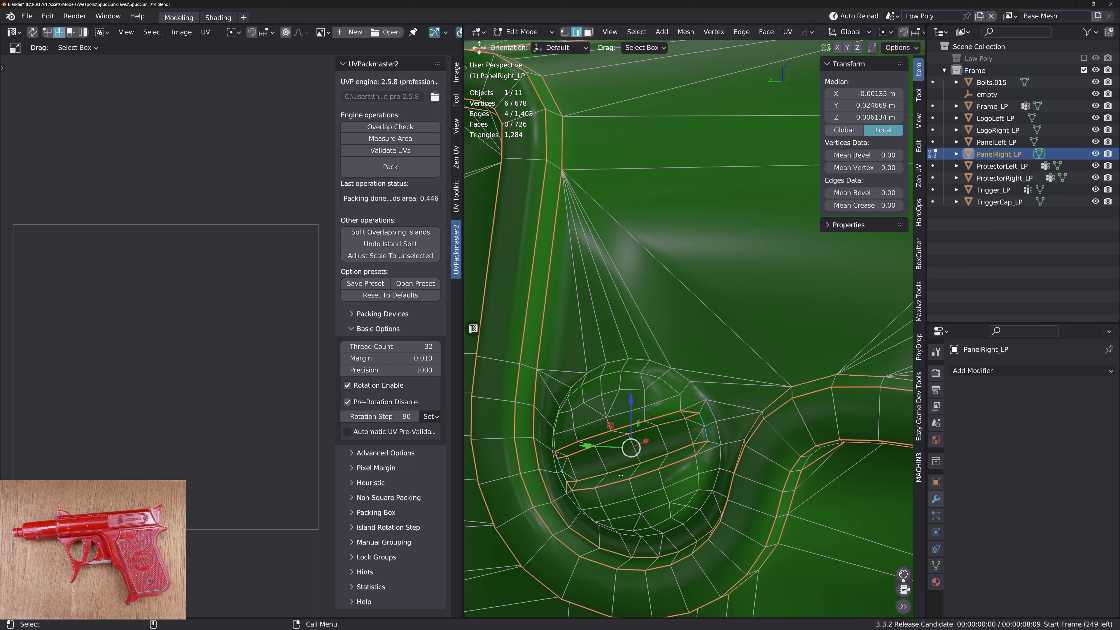
# Mark the circular edge ring around the screw head as a seam and select one short edge at each slot end
pyautogui.moveTo(659, 467); pyautogui.dragTo(715, 427, button='middle')
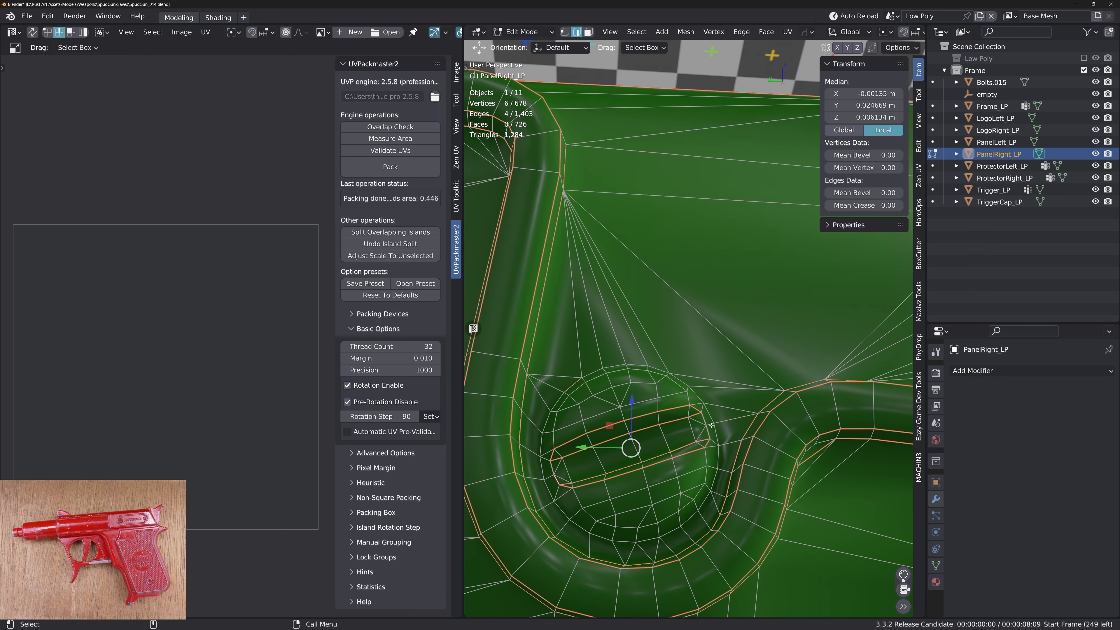
pyautogui.moveTo(711, 423); pyautogui.dragTo(688, 406, button='middle')
pyautogui.keyDown('ctrl'); pyautogui.click(695, 391); pyautogui.keyUp('ctrl')
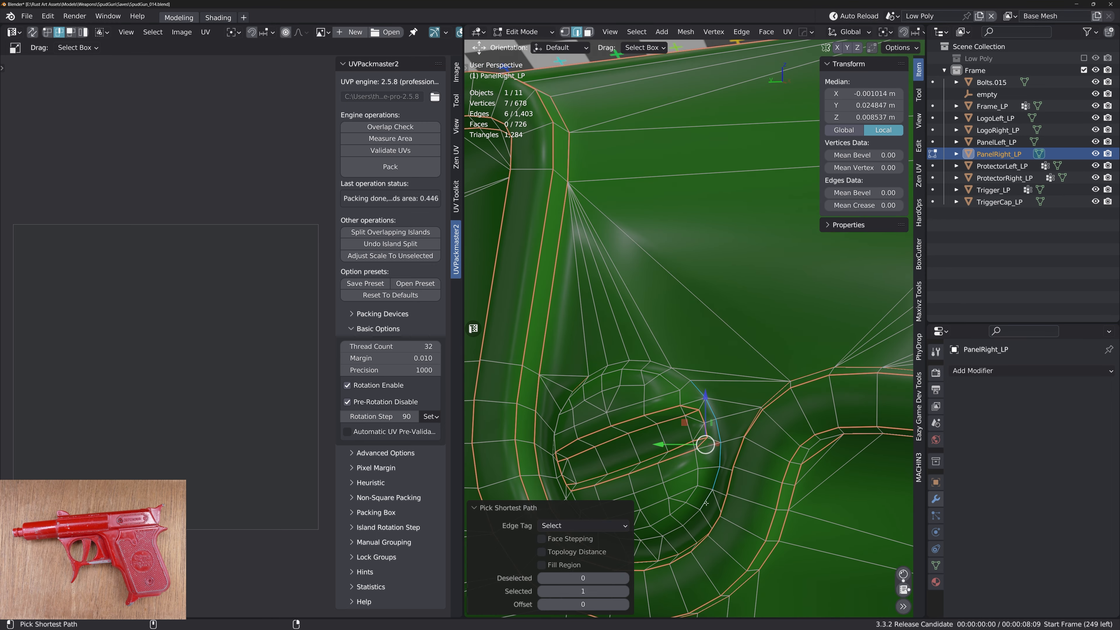
pyautogui.moveTo(648, 529); pyautogui.dragTo(712, 450, button='middle')
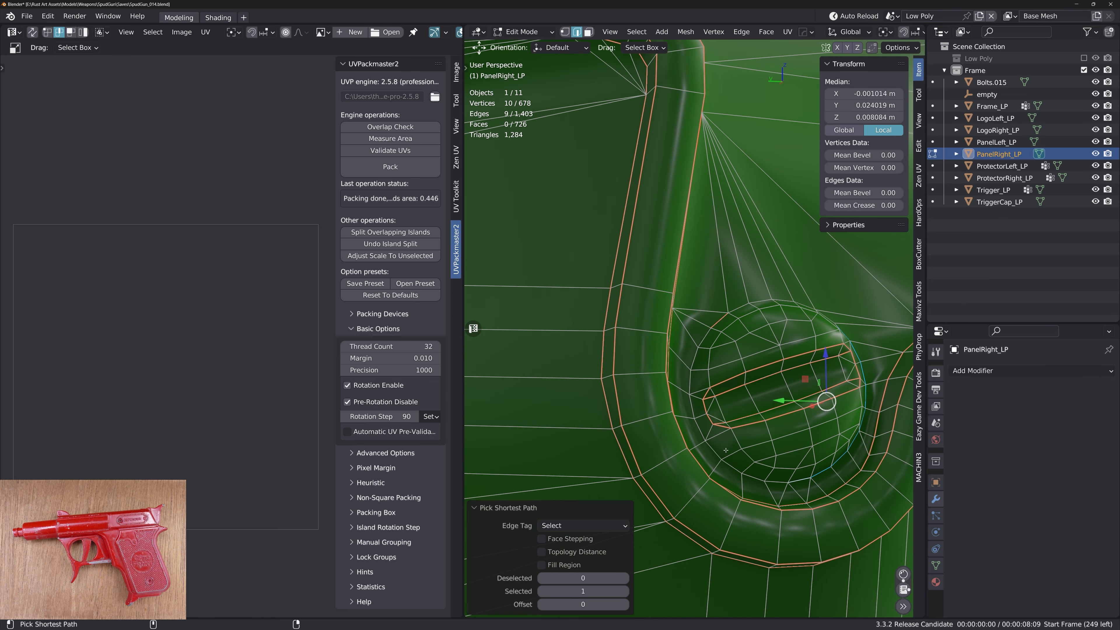
pyautogui.keyDown('ctrl'); pyautogui.click(717, 446); pyautogui.keyUp('ctrl')
pyautogui.keyDown('ctrl'); pyautogui.click(704, 339); pyautogui.keyUp('ctrl')
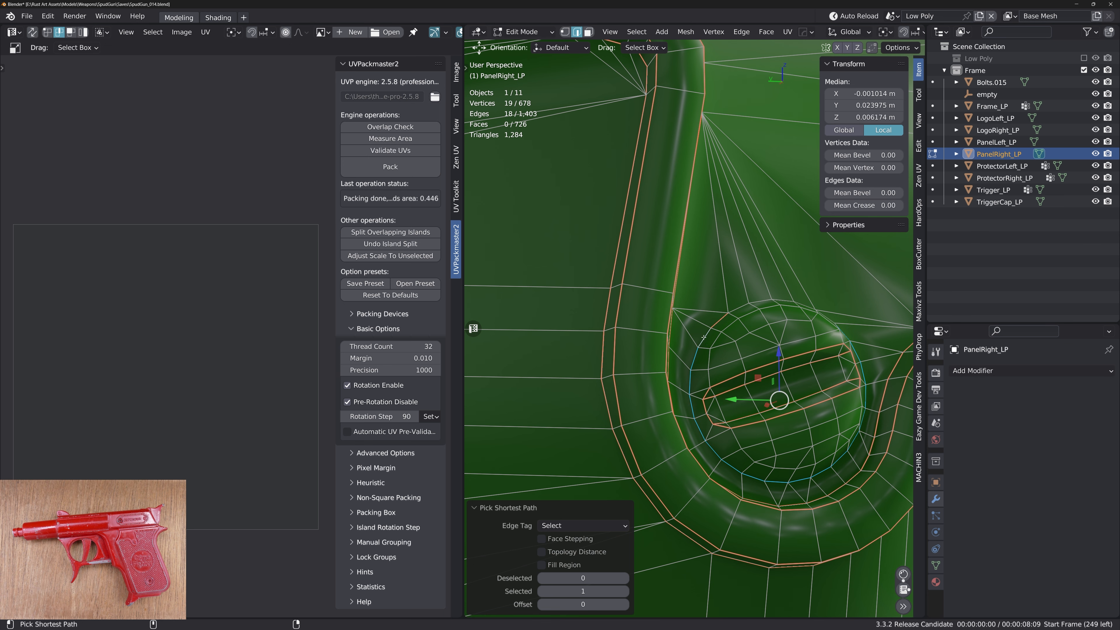
pyautogui.keyDown('ctrl'); pyautogui.click(769, 304); pyautogui.keyUp('ctrl')
pyautogui.moveTo(769, 305); pyautogui.dragTo(671, 424, button='middle')
pyautogui.click(830, 316)
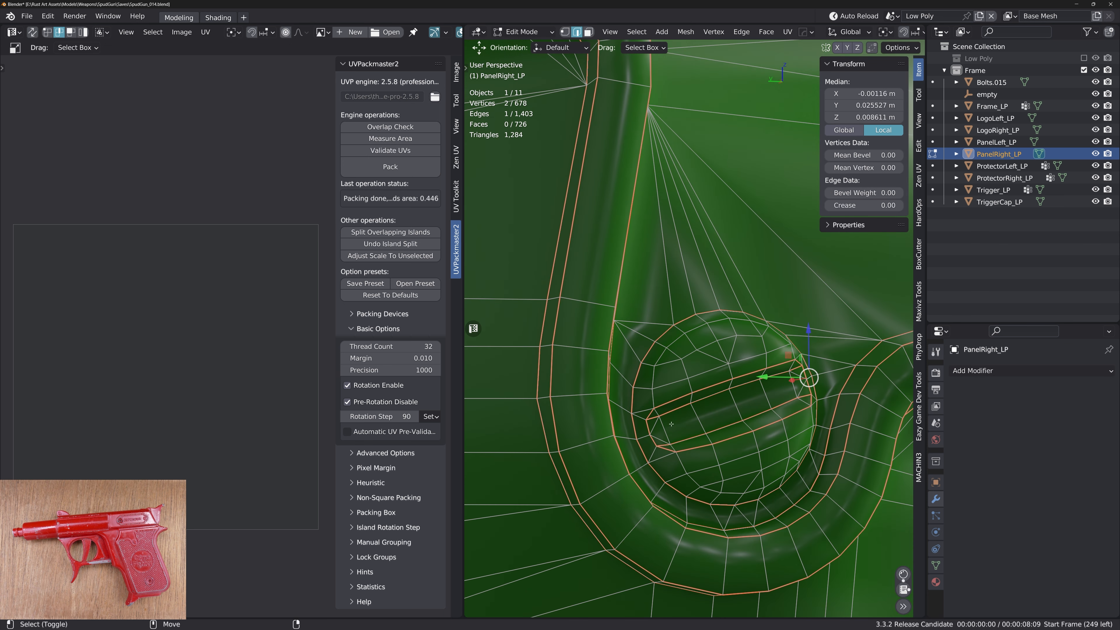
pyautogui.keyDown('shift'); pyautogui.click(645, 436); pyautogui.keyUp('shift')
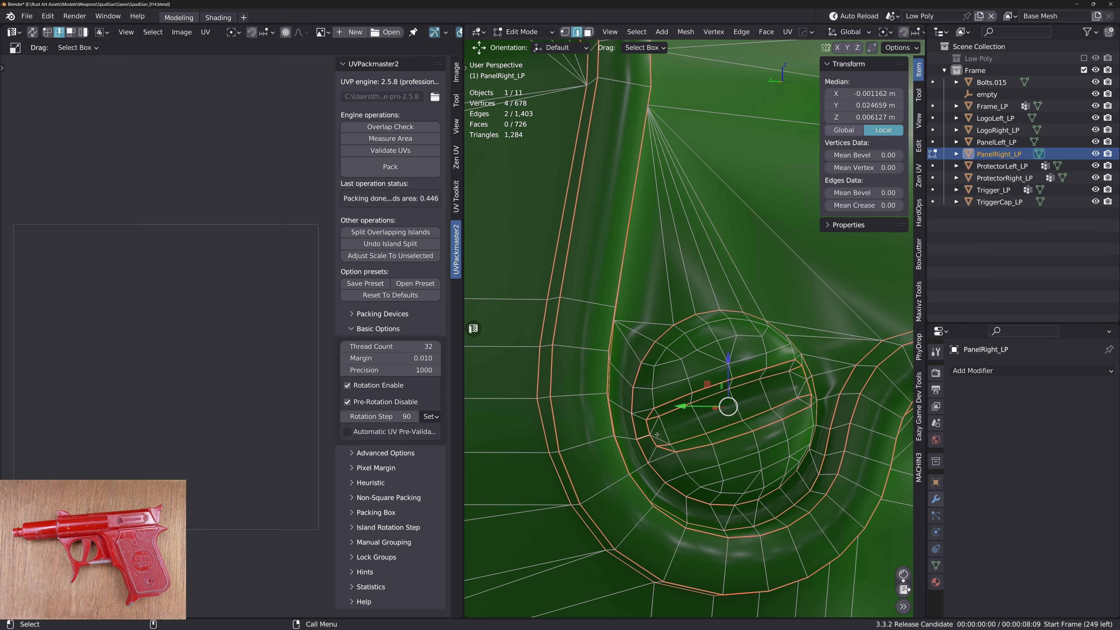
# Save the current Blender file
pyautogui.scroll(-8, 723, 481)
pyautogui.moveTo(723, 481); pyautogui.dragTo(758, 530, button='middle')
pyautogui.keyDown('shift'); pyautogui.moveTo(772, 600); pyautogui.dragTo(725, 342, button='middle'); pyautogui.keyUp('shift')
pyautogui.hotkey('ctrl', 's')
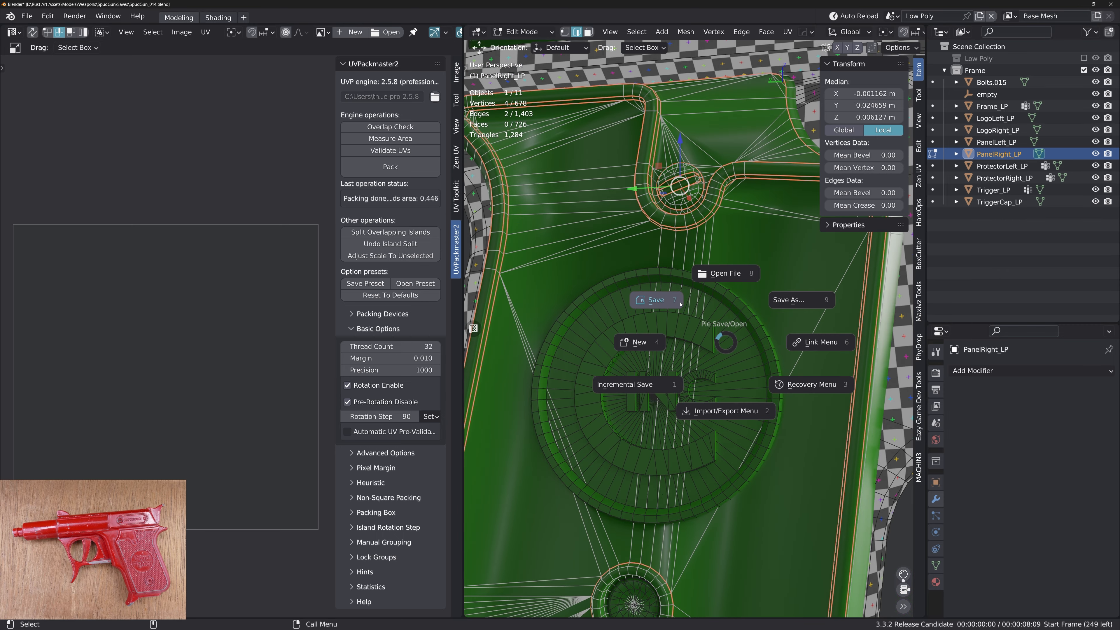
pyautogui.click(681, 305)
# Select the panel's outer rim edges from the bottom around the rear side to the top and mark them as a seam
pyautogui.scroll(-4, 683, 317)
pyautogui.keyDown('alt'); pyautogui.moveTo(688, 336); pyautogui.dragTo(754, 380); pyautogui.keyUp('alt')
pyautogui.scroll(6, 739, 397)
pyautogui.scroll(-7, 737, 415)
pyautogui.keyDown('alt'); pyautogui.moveTo(754, 379); pyautogui.dragTo(723, 308, button='middle'); pyautogui.keyUp('alt')
pyautogui.keyDown('alt'); pyautogui.moveTo(723, 308); pyautogui.dragTo(749, 222); pyautogui.keyUp('alt')
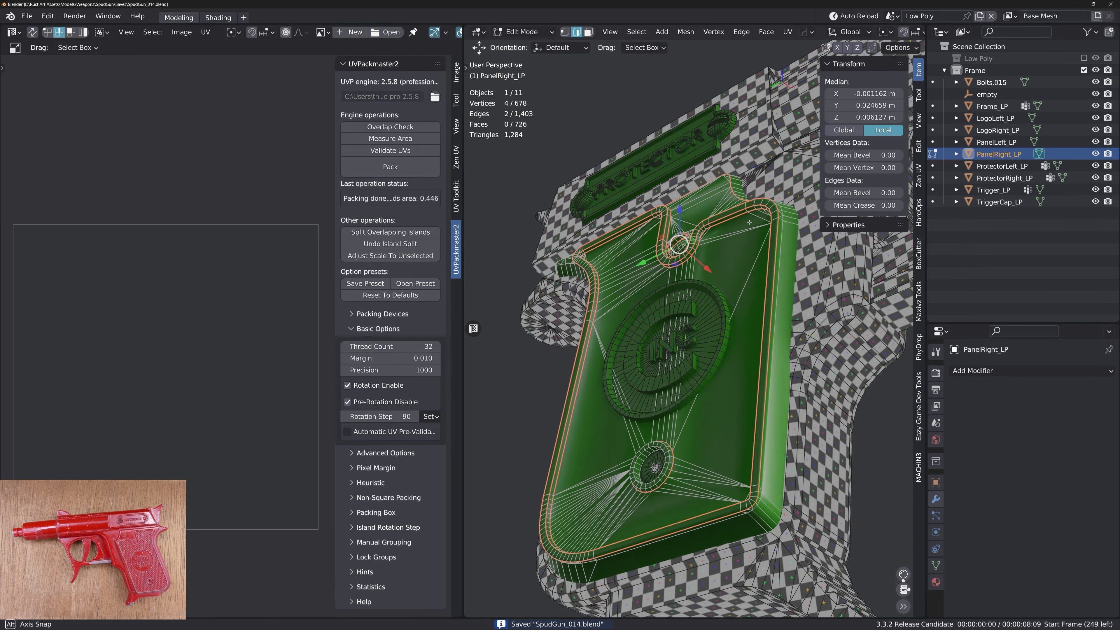
pyautogui.moveTo(749, 222); pyautogui.dragTo(680, 419, button='middle')
pyautogui.click(677, 427)
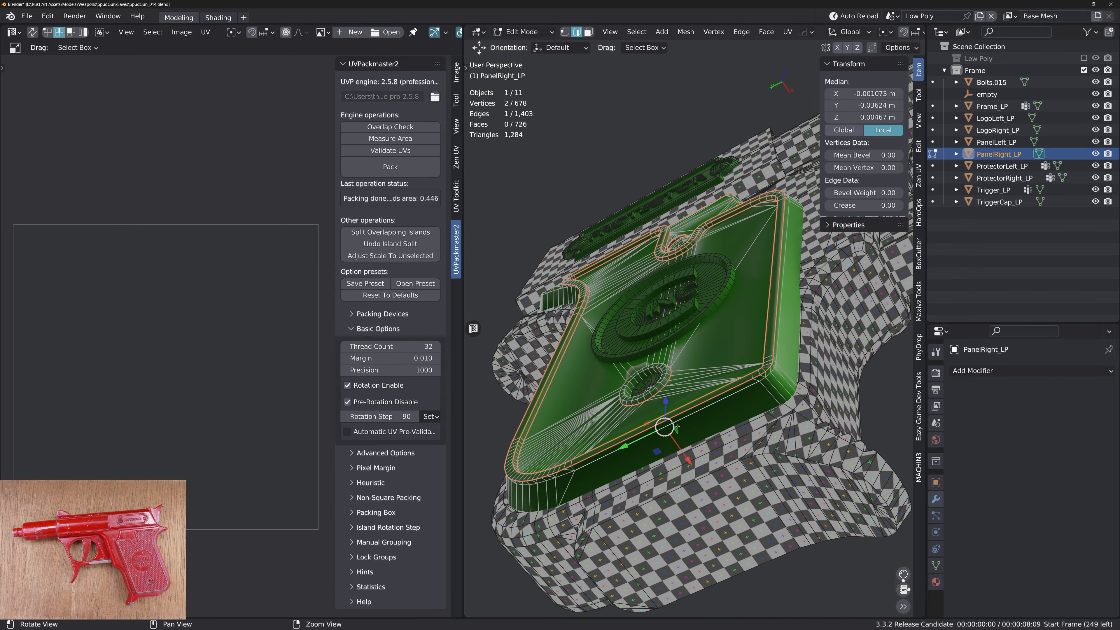
pyautogui.keyDown('alt'); pyautogui.moveTo(677, 427); pyautogui.dragTo(555, 353); pyautogui.keyUp('alt')
pyautogui.keyDown('ctrl'); pyautogui.click(493, 322); pyautogui.keyUp('ctrl')
pyautogui.keyDown('ctrl'); pyautogui.click(493, 218); pyautogui.keyUp('ctrl')
pyautogui.keyDown('alt'); pyautogui.moveTo(493, 218); pyautogui.dragTo(569, 172); pyautogui.keyUp('alt')
pyautogui.keyDown('alt'); pyautogui.moveTo(569, 172); pyautogui.dragTo(599, 318, button='middle'); pyautogui.keyUp('alt')
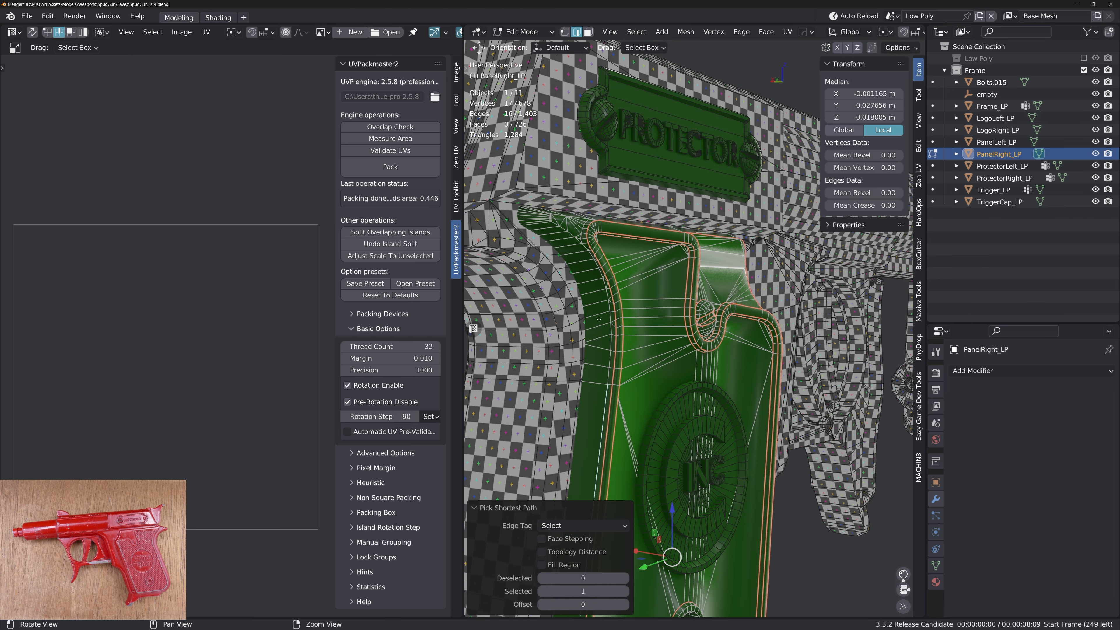
pyautogui.keyDown('ctrl'); pyautogui.click(585, 247); pyautogui.keyUp('ctrl')
pyautogui.moveTo(585, 247); pyautogui.dragTo(511, 210, button='middle')
pyautogui.keyDown('ctrl'); pyautogui.click(566, 262); pyautogui.keyUp('ctrl')
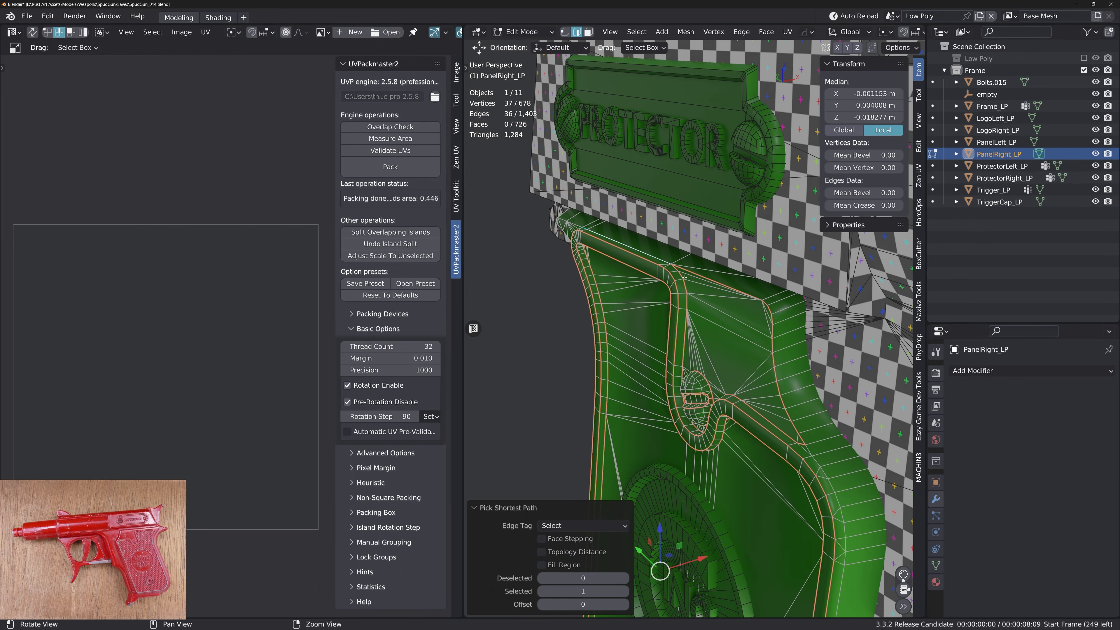
pyautogui.hotkey('ctrl', 'e')
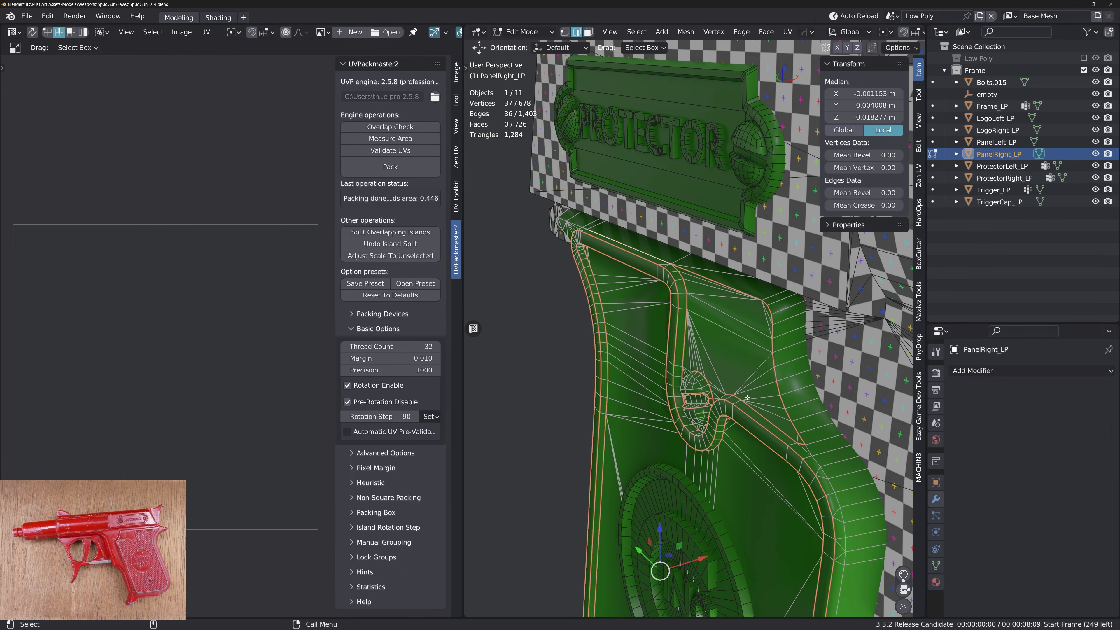
# Select the outer rim edges from the panel's front shoulder down the front side and mark them as a seam
pyautogui.moveTo(747, 397); pyautogui.dragTo(721, 290, button='middle')
pyautogui.click(718, 285)
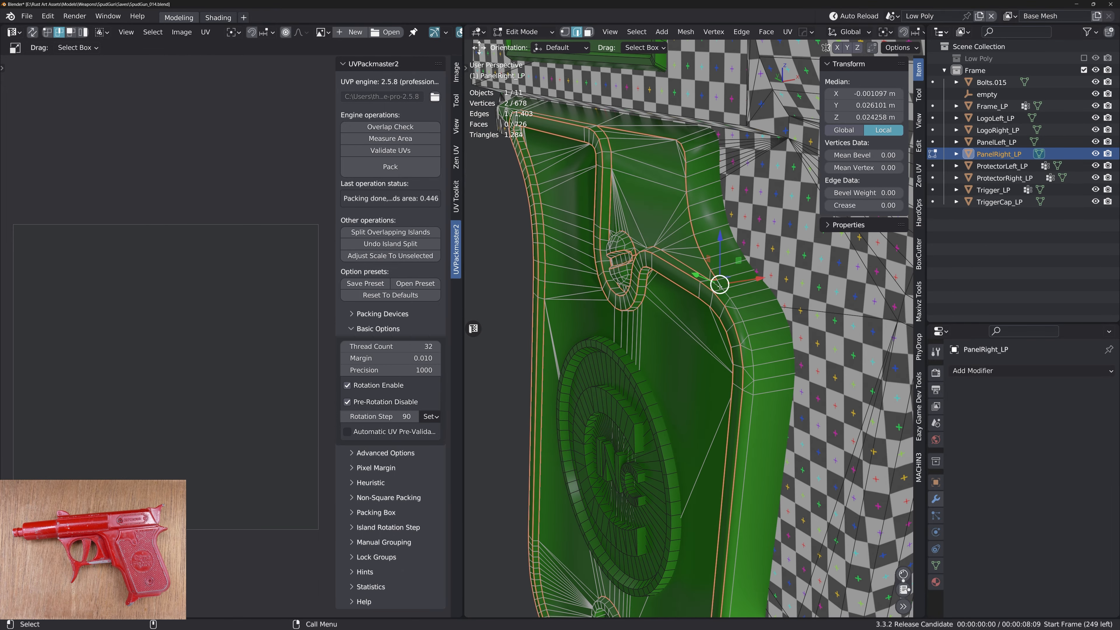
pyautogui.keyDown('shift'); pyautogui.click(732, 292); pyautogui.keyUp('shift')
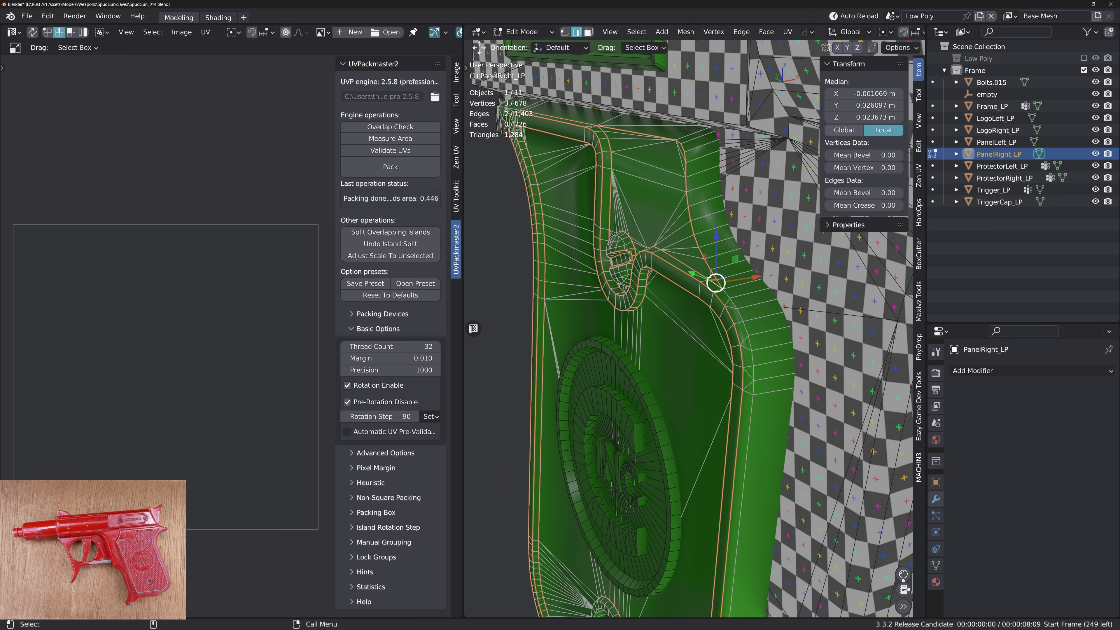
pyautogui.keyDown('shift'); pyautogui.click(726, 289); pyautogui.keyUp('shift')
pyautogui.click(726, 292)
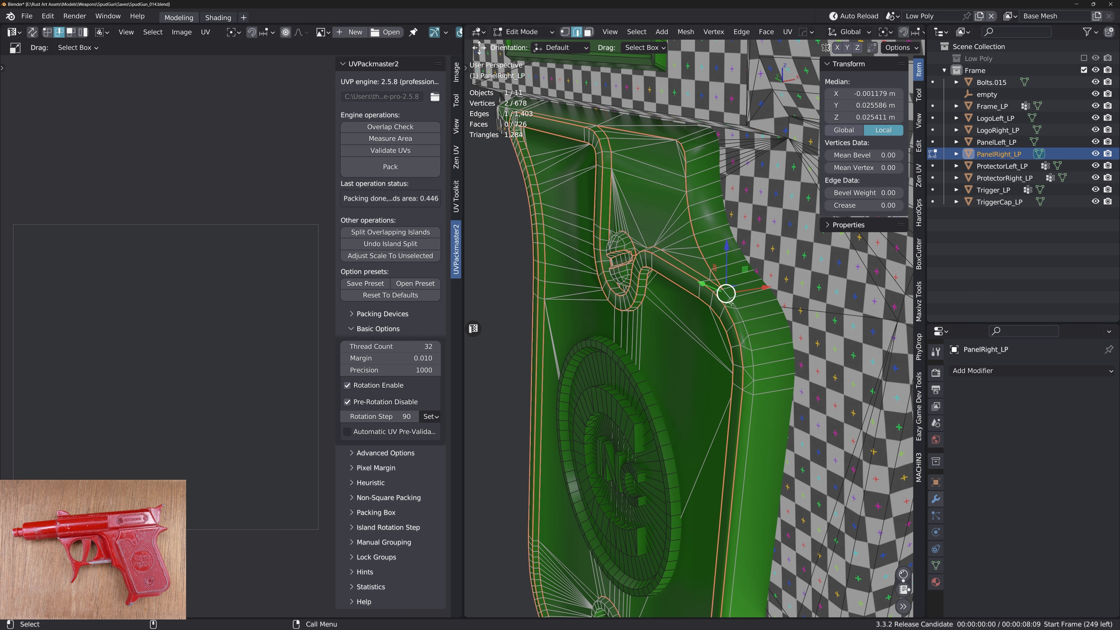
pyautogui.keyDown('ctrl'); pyautogui.click(744, 517); pyautogui.keyUp('ctrl')
pyautogui.keyDown('shift'); pyautogui.moveTo(745, 558); pyautogui.dragTo(769, 539, button='middle'); pyautogui.keyUp('shift')
pyautogui.keyDown('ctrl'); pyautogui.click(750, 484); pyautogui.keyUp('ctrl')
pyautogui.hotkey('ctrl', 'e')
# Select the hidden back border loop of the panel's side wall and delete its vertices
pyautogui.scroll(-2, 748, 476)
pyautogui.keyDown('alt'); pyautogui.click(758, 537); pyautogui.keyUp('alt')
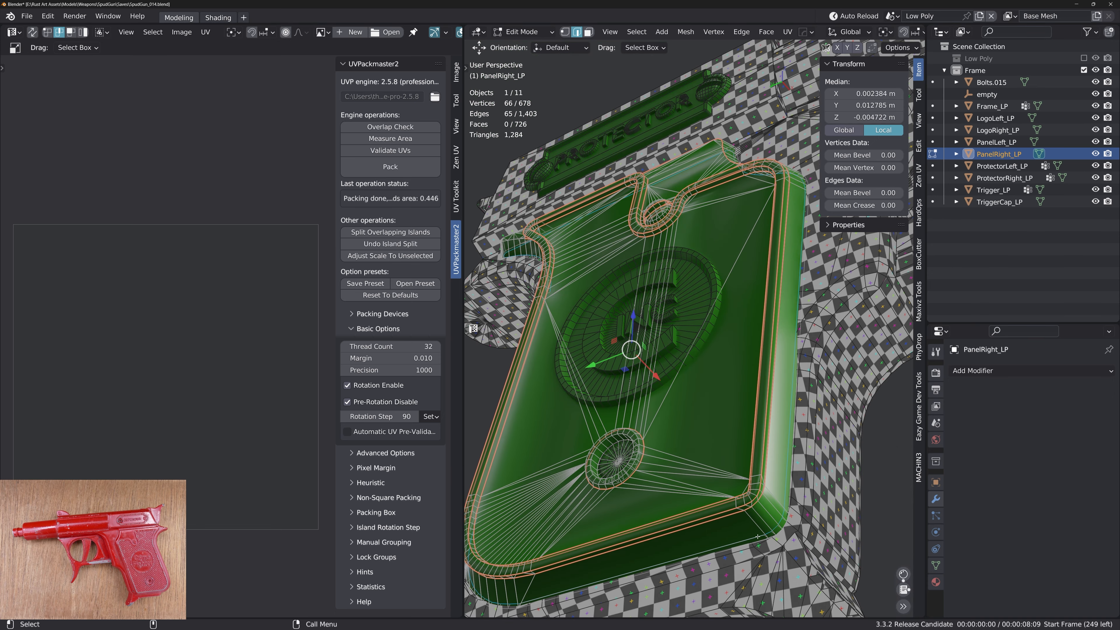
pyautogui.press('1')
pyautogui.press('Delete')
pyautogui.moveTo(756, 536); pyautogui.dragTo(805, 471, button='middle')
pyautogui.press('2')
# Select one short edge crossing the panel's side wall at the lower rear corner and another at the lower front corner
pyautogui.click(604, 427)
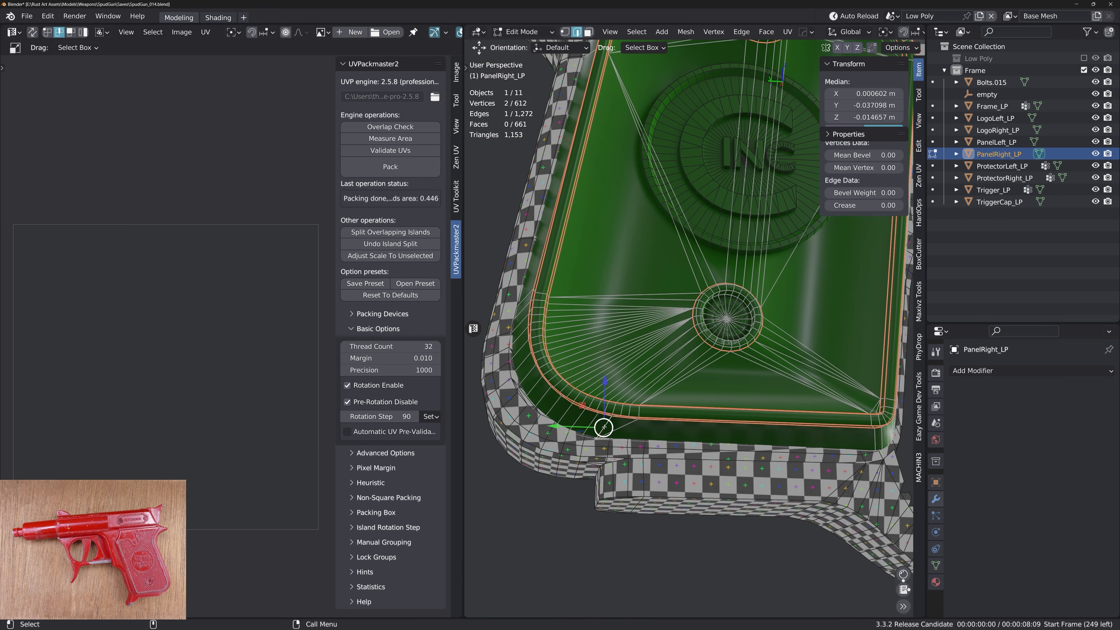
pyautogui.click(530, 301)
pyautogui.moveTo(530, 301); pyautogui.dragTo(646, 385, button='middle')
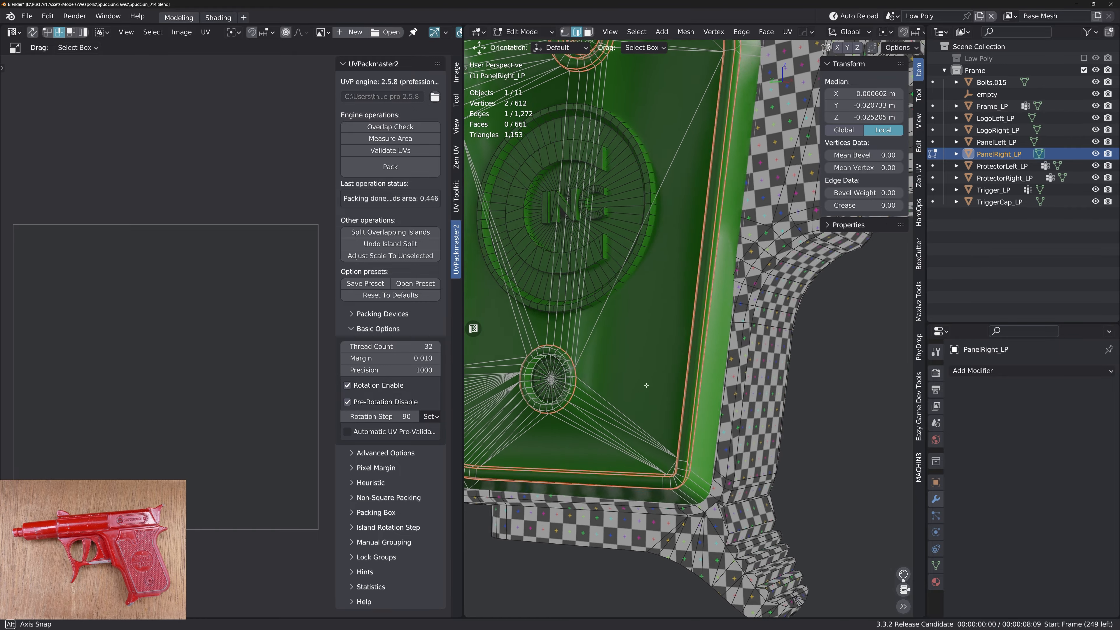
pyautogui.keyDown('alt'); pyautogui.moveTo(646, 386); pyautogui.dragTo(634, 383); pyautogui.keyUp('alt')
pyautogui.keyDown('shift'); pyautogui.click(722, 217); pyautogui.keyUp('shift')
pyautogui.keyDown('alt'); pyautogui.moveTo(721, 217); pyautogui.dragTo(710, 407, button='middle'); pyautogui.keyUp('alt')
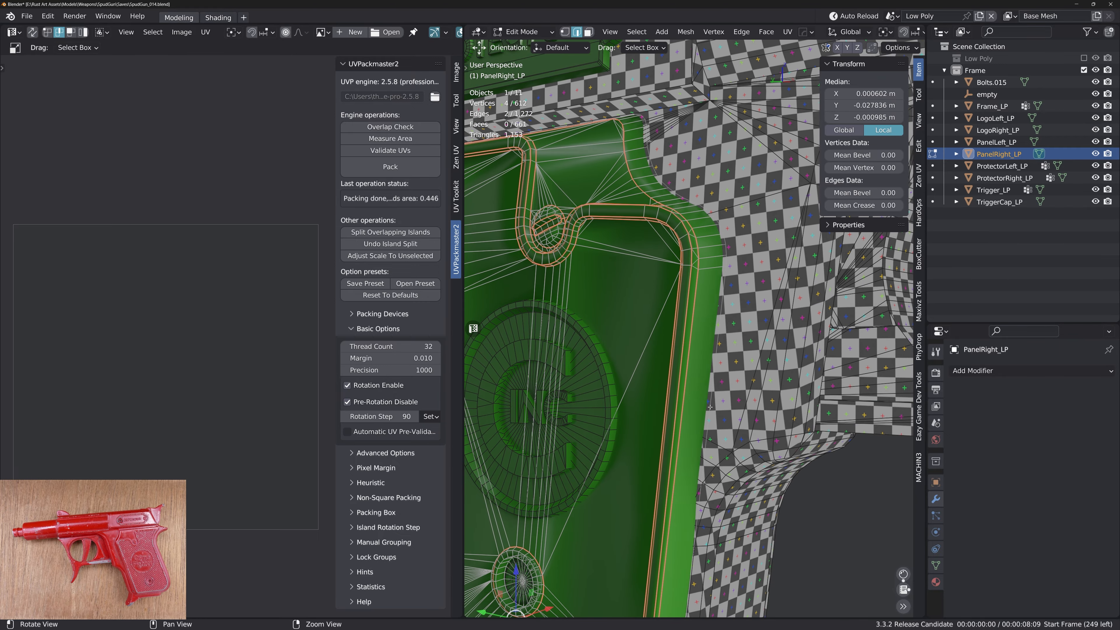
# Add the short side-wall crossing edges at the front shoulder, top front corner and top rear tip to the selection and mark all as a seam
pyautogui.keyDown('shift'); pyautogui.click(713, 269); pyautogui.keyUp('shift')
pyautogui.keyDown('alt'); pyautogui.moveTo(631, 139); pyautogui.dragTo(647, 156); pyautogui.keyUp('alt')
pyautogui.keyDown('alt'); pyautogui.moveTo(647, 155); pyautogui.dragTo(719, 290, button='middle'); pyautogui.keyUp('alt')
pyautogui.keyDown('shift'); pyautogui.click(702, 254); pyautogui.keyUp('shift')
pyautogui.keyDown('alt'); pyautogui.moveTo(702, 254); pyautogui.dragTo(891, 282, button='middle'); pyautogui.keyUp('alt')
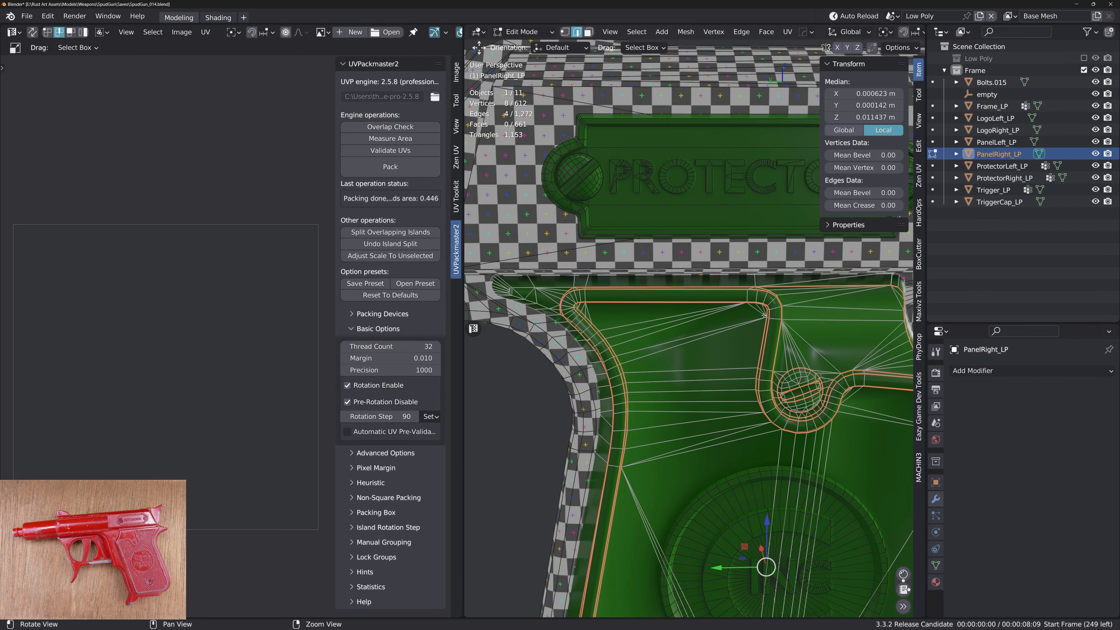
pyautogui.keyDown('alt'); pyautogui.moveTo(891, 283); pyautogui.dragTo(920, 281); pyautogui.keyUp('alt')
pyautogui.keyDown('shift'); pyautogui.click(515, 282); pyautogui.keyUp('shift')
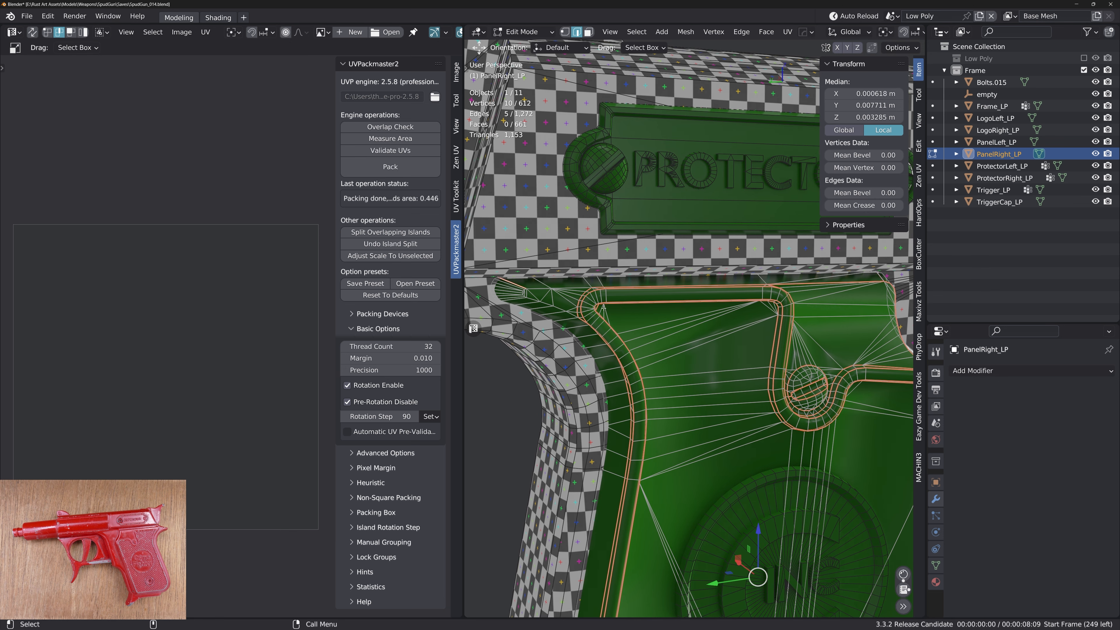
pyautogui.keyDown('alt'); pyautogui.moveTo(604, 308); pyautogui.dragTo(644, 336); pyautogui.keyUp('alt')
pyautogui.keyDown('alt'); pyautogui.moveTo(706, 392); pyautogui.dragTo(646, 337, button='middle'); pyautogui.keyUp('alt')
pyautogui.keyDown('alt'); pyautogui.moveTo(646, 338); pyautogui.dragTo(714, 424); pyautogui.keyUp('alt')
pyautogui.keyDown('alt'); pyautogui.moveTo(746, 450); pyautogui.dragTo(725, 473, button='right'); pyautogui.keyUp('alt')
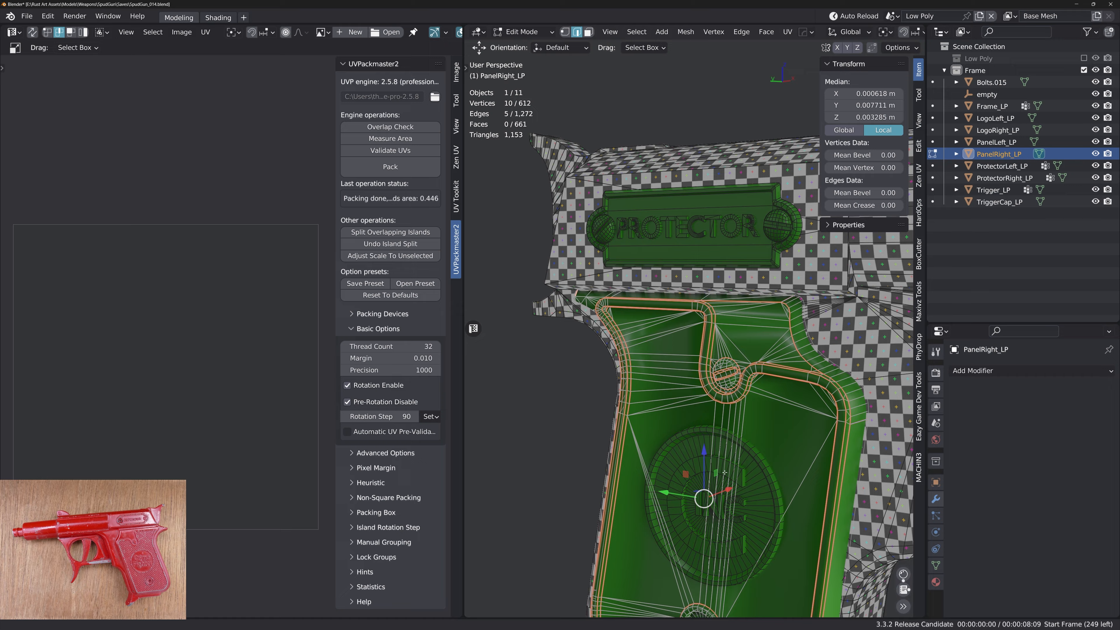
# Select the two inner edge loops of the panel's lower round recess and mark them as a seam
pyautogui.keyDown('alt'); pyautogui.moveTo(725, 472); pyautogui.dragTo(706, 322, button='middle'); pyautogui.keyUp('alt')
pyautogui.keyDown('alt'); pyautogui.moveTo(706, 322); pyautogui.dragTo(681, 388); pyautogui.keyUp('alt')
pyautogui.keyDown('alt'); pyautogui.moveTo(681, 388); pyautogui.dragTo(741, 415, button='right'); pyautogui.keyUp('alt')
pyautogui.keyDown('alt'); pyautogui.moveTo(741, 415); pyautogui.dragTo(684, 329, button='middle'); pyautogui.keyUp('alt')
pyautogui.doubleClick(685, 324)
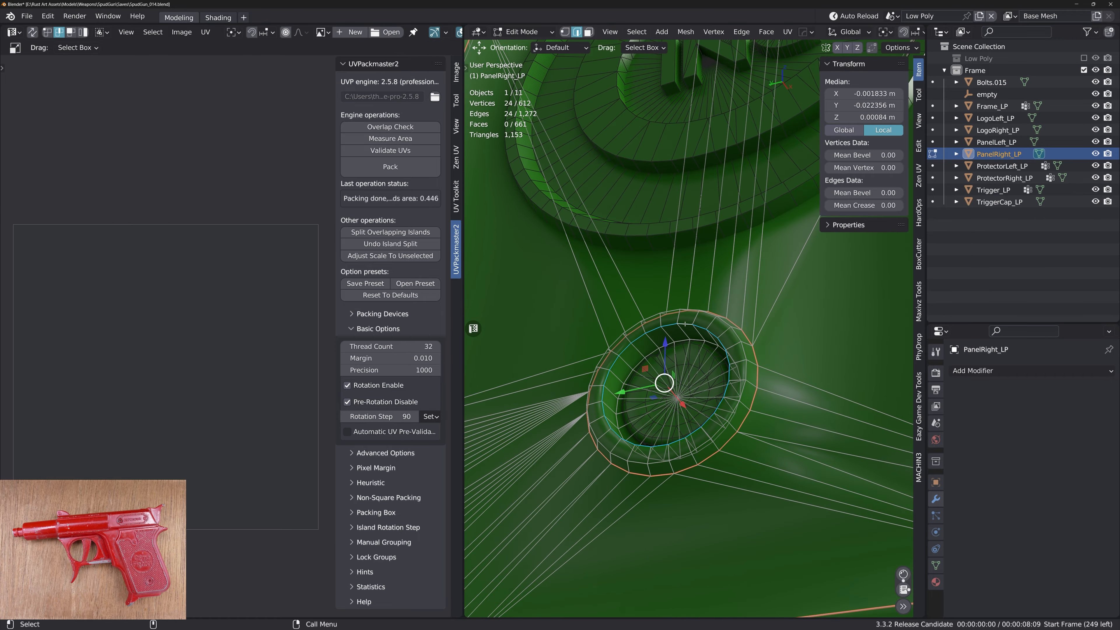
pyautogui.moveTo(685, 326)
pyautogui.keyDown('alt'); pyautogui.mouseDown()
pyautogui.moveTo(714, 333)
pyautogui.moveTo(675, 339)
pyautogui.moveTo(686, 340)
pyautogui.mouseUp(); pyautogui.keyUp('alt')
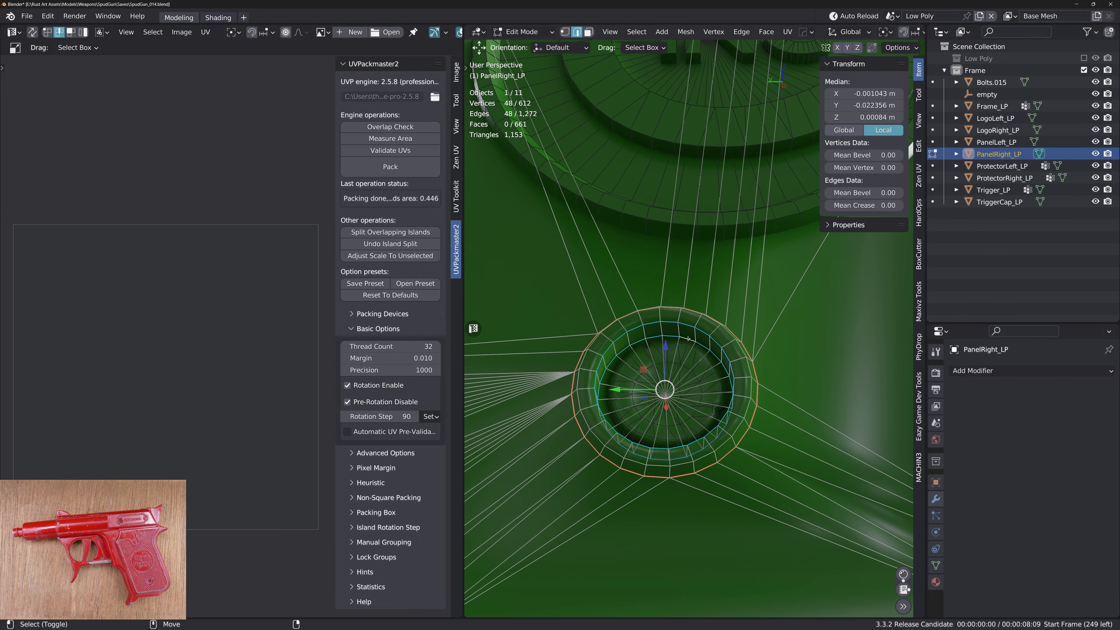
pyautogui.keyDown('alt'); pyautogui.moveTo(715, 418); pyautogui.dragTo(699, 375, button='right'); pyautogui.keyUp('alt')
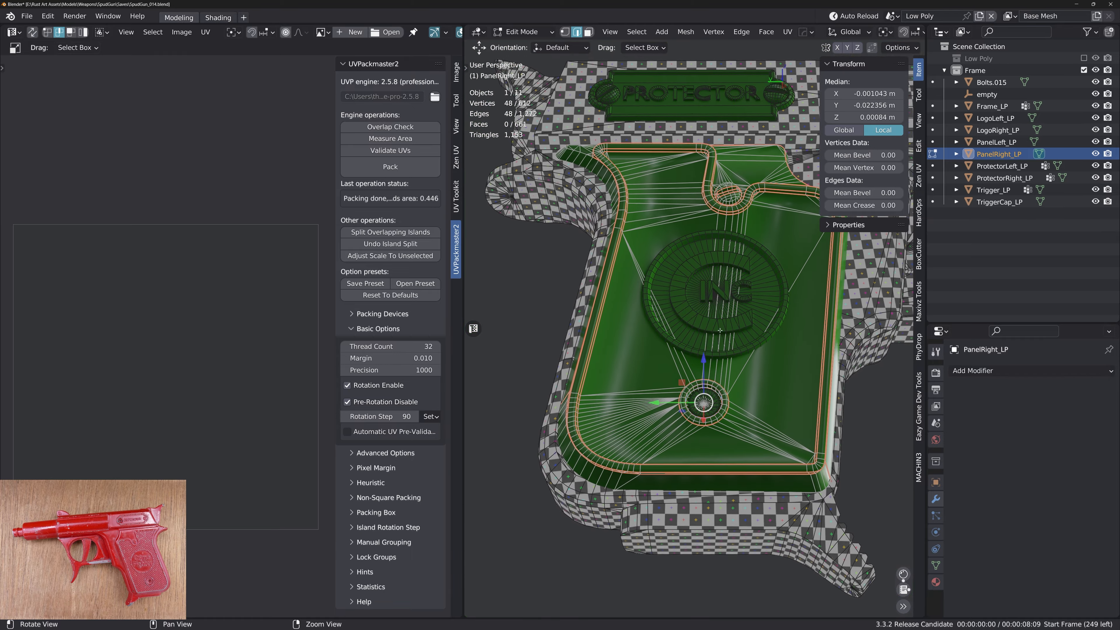
# Select the short edges crossing the panel's rim bevel around the notch beside the upper screw
pyautogui.press('3')
pyautogui.keyDown('alt'); pyautogui.moveTo(699, 376); pyautogui.dragTo(679, 344); pyautogui.keyUp('alt')
pyautogui.press('a')
pyautogui.keyDown('alt'); pyautogui.moveTo(679, 344); pyautogui.dragTo(723, 283, button='right'); pyautogui.keyUp('alt')
pyautogui.keyDown('alt'); pyautogui.moveTo(723, 238); pyautogui.dragTo(702, 441, button='middle'); pyautogui.keyUp('alt')
pyautogui.press('2')
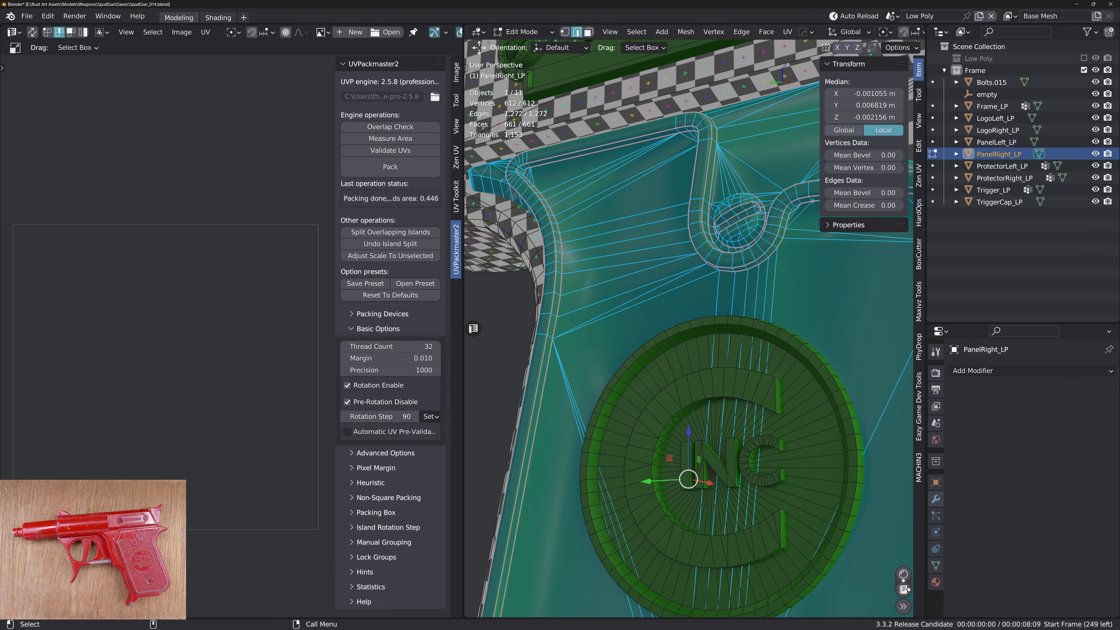
pyautogui.click(808, 201)
pyautogui.keyDown('alt'); pyautogui.moveTo(787, 216); pyautogui.dragTo(803, 240); pyautogui.keyUp('alt')
pyautogui.keyDown('alt'); pyautogui.moveTo(803, 240); pyautogui.dragTo(728, 333, button='middle'); pyautogui.keyUp('alt')
pyautogui.keyDown('alt'); pyautogui.moveTo(745, 269); pyautogui.dragTo(587, 213); pyautogui.keyUp('alt')
pyautogui.keyDown('shift'); pyautogui.click(620, 194); pyautogui.keyUp('shift')
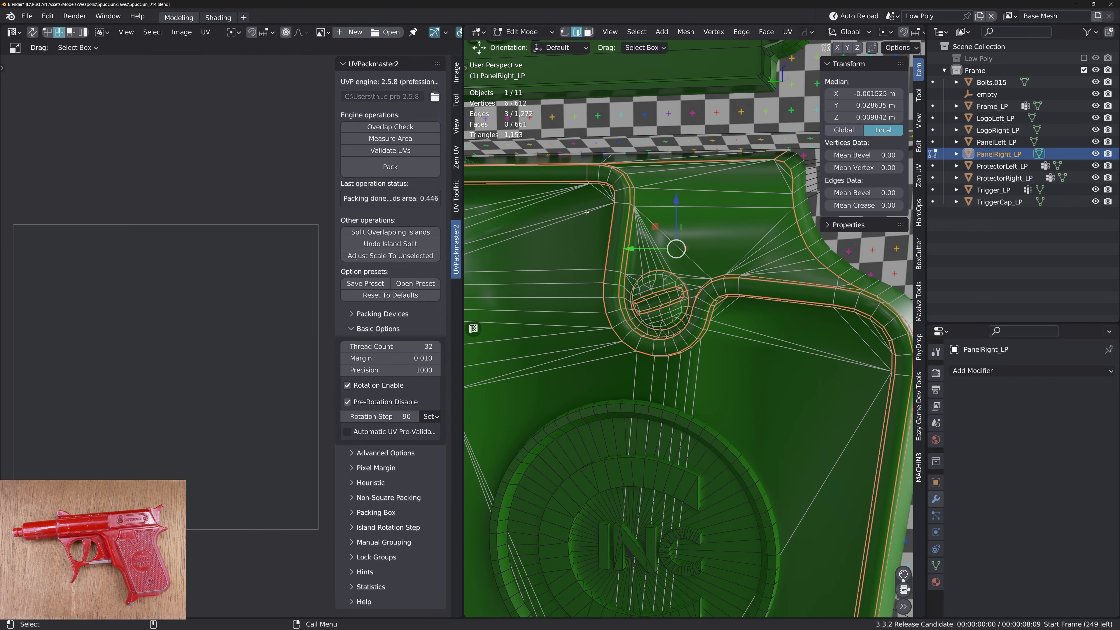
pyautogui.keyDown('shift'); pyautogui.click(631, 206); pyautogui.keyUp('shift')
# Extend the selection with the short edges crossing the rim bevel along the panel's rear side
pyautogui.moveTo(632, 206); pyautogui.dragTo(833, 309, button='middle')
pyautogui.keyDown('shift'); pyautogui.click(610, 253); pyautogui.keyUp('shift')
pyautogui.keyDown('alt'); pyautogui.moveTo(610, 253); pyautogui.dragTo(671, 315); pyautogui.keyUp('alt')
pyautogui.keyDown('shift'); pyautogui.click(606, 261); pyautogui.keyUp('shift')
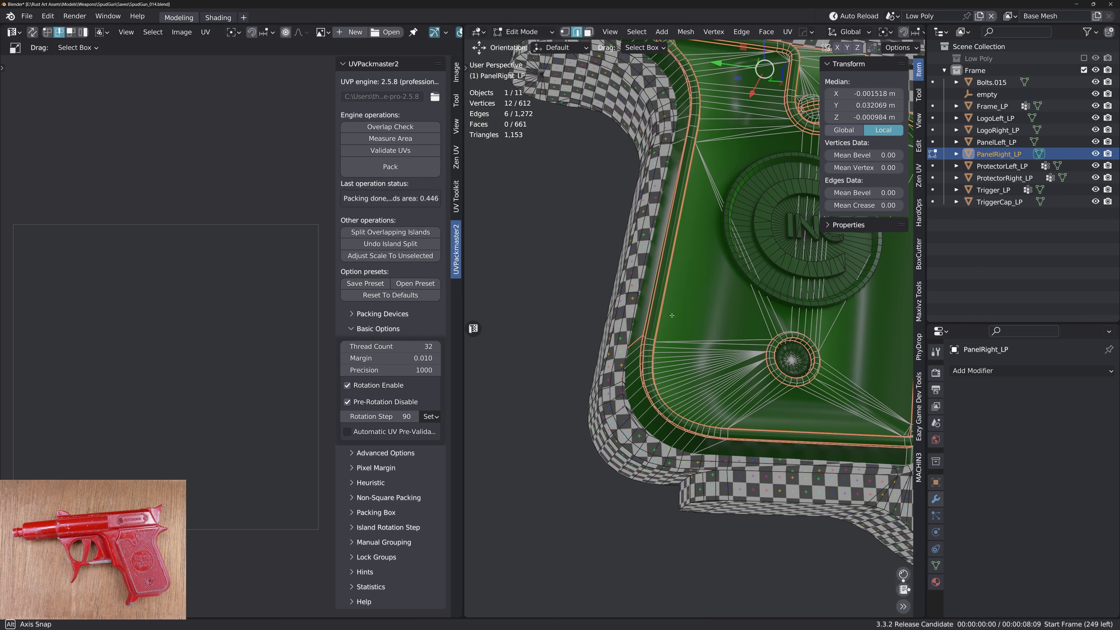
pyautogui.scroll(3, 671, 325)
pyautogui.moveTo(672, 316); pyautogui.dragTo(718, 366, button='middle')
pyautogui.keyDown('shift'); pyautogui.click(697, 347); pyautogui.keyUp('shift')
pyautogui.keyDown('alt'); pyautogui.moveTo(738, 385); pyautogui.dragTo(619, 329); pyautogui.keyUp('alt')
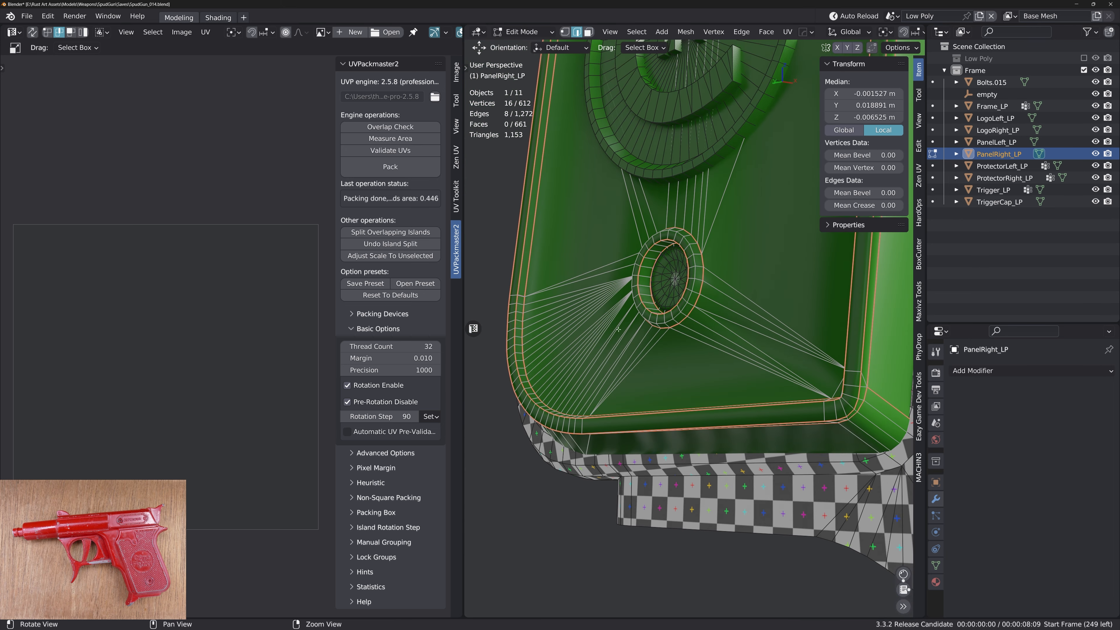
# Try to slide the inner rim vertex above the lower front corner onto its neighbouring corner vertex
pyautogui.click(864, 387)
pyautogui.keyDown('alt'); pyautogui.moveTo(863, 386); pyautogui.dragTo(790, 384); pyautogui.keyUp('alt')
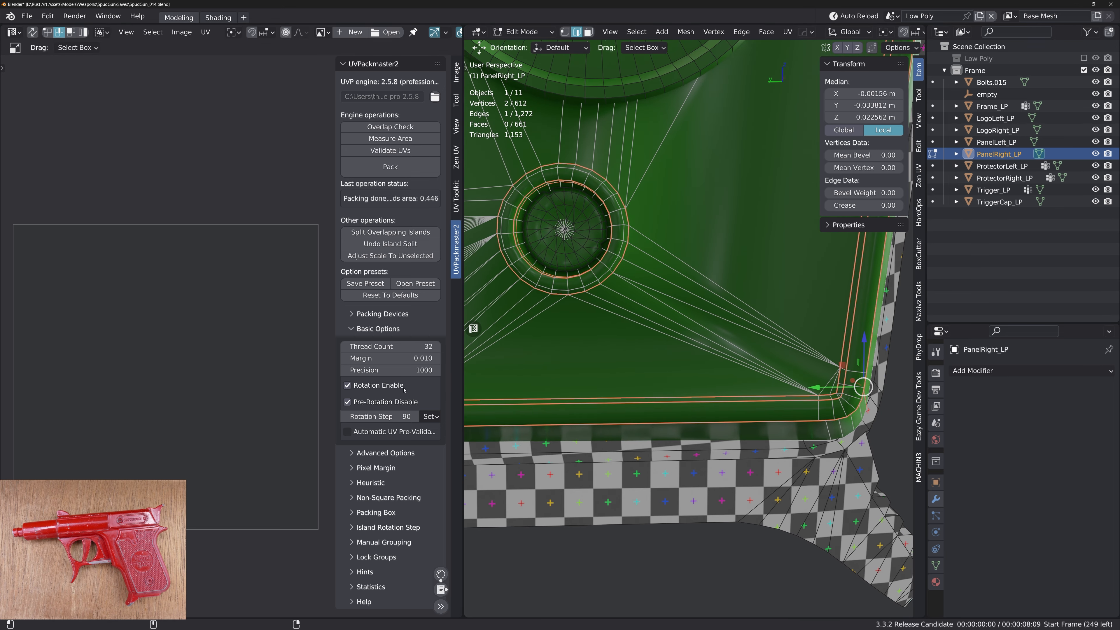
pyautogui.keyDown('shift'); pyautogui.click(842, 384); pyautogui.keyUp('shift')
pyautogui.keyDown('alt'); pyautogui.moveTo(829, 383); pyautogui.dragTo(719, 367); pyautogui.keyUp('alt')
pyautogui.moveTo(719, 367); pyautogui.dragTo(693, 372, button='middle')
pyautogui.press('1')
pyautogui.click(753, 382)
pyautogui.press('g')
pyautogui.press('g')
pyautogui.click(752, 404)
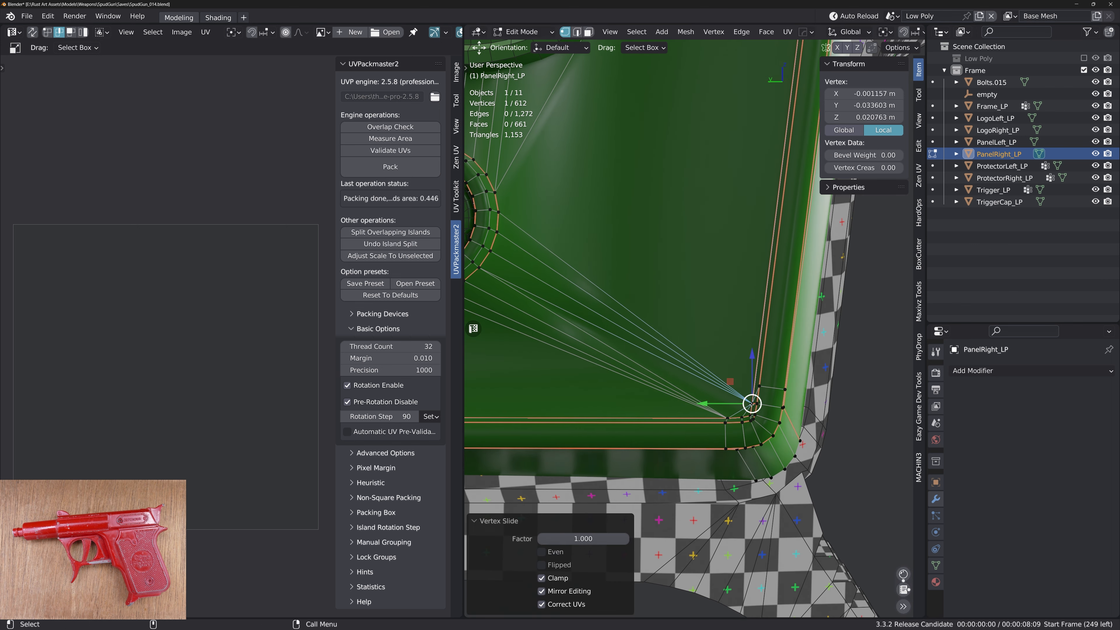
# Enable Auto Merge Vertices and slide the two inner rim vertices above the lower front corner onto their neighbours to merge them
pyautogui.rightClick(783, 400)
pyautogui.click(740, 334)
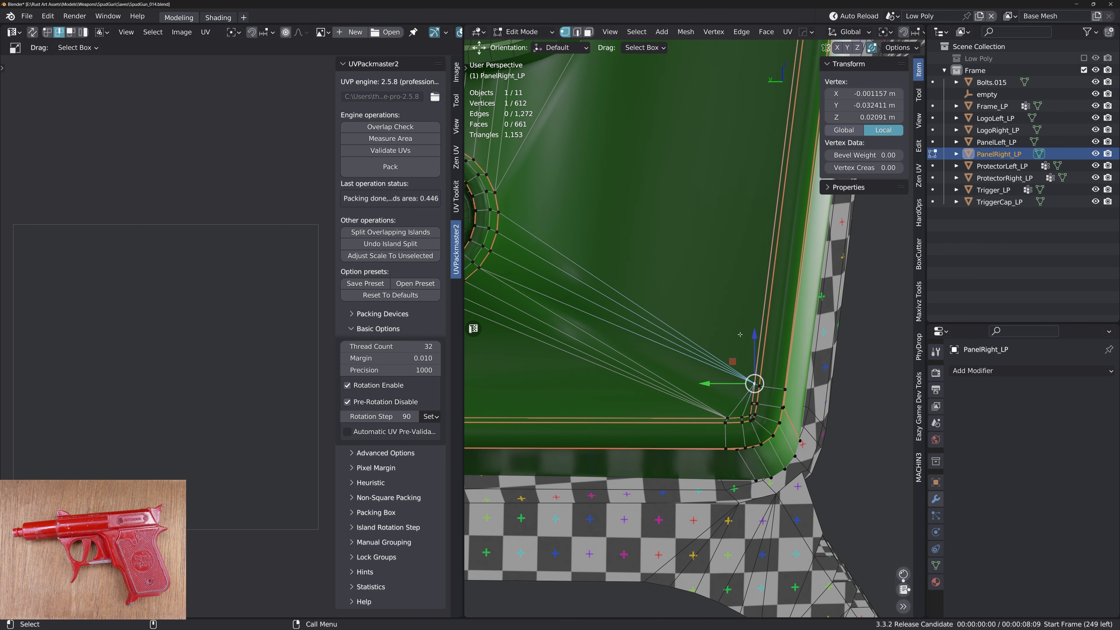
pyautogui.press('g')
pyautogui.press('g')
pyautogui.click(752, 405)
pyautogui.click(760, 387)
pyautogui.press('g')
pyautogui.press('g')
pyautogui.click(758, 405)
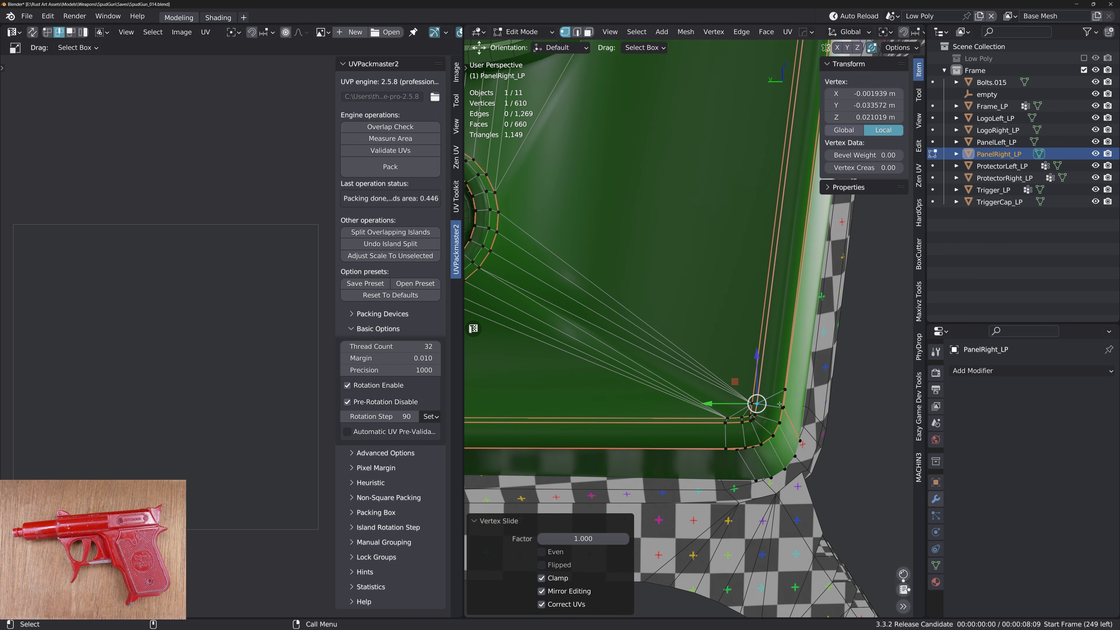
# Slide the outer rim vertex at the lower front corner onto its neighbour to merge them, and save the file
pyautogui.click(785, 390)
pyautogui.press('g')
pyautogui.press('g')
pyautogui.click(784, 410)
pyautogui.moveTo(782, 410)
pyautogui.keyDown('alt'); pyautogui.mouseDown()
pyautogui.moveTo(710, 393)
pyautogui.moveTo(760, 408)
pyautogui.mouseUp(); pyautogui.keyUp('alt')
pyautogui.keyDown('alt'); pyautogui.moveTo(761, 408); pyautogui.dragTo(756, 375, button='right'); pyautogui.keyUp('alt')
pyautogui.keyDown('alt'); pyautogui.moveTo(756, 374); pyautogui.dragTo(768, 378); pyautogui.keyUp('alt')
pyautogui.hotkey('ctrl', 's')
# Select all faces of the right grip panel and unwrap them
pyautogui.click(721, 341)
pyautogui.keyDown('alt'); pyautogui.moveTo(721, 340); pyautogui.dragTo(701, 346, button='right'); pyautogui.keyUp('alt')
pyautogui.keyDown('alt'); pyautogui.moveTo(702, 347); pyautogui.dragTo(723, 347); pyautogui.keyUp('alt')
pyautogui.moveTo(723, 347); pyautogui.dragTo(728, 352, button='middle')
pyautogui.press('3')
pyautogui.click(729, 353)
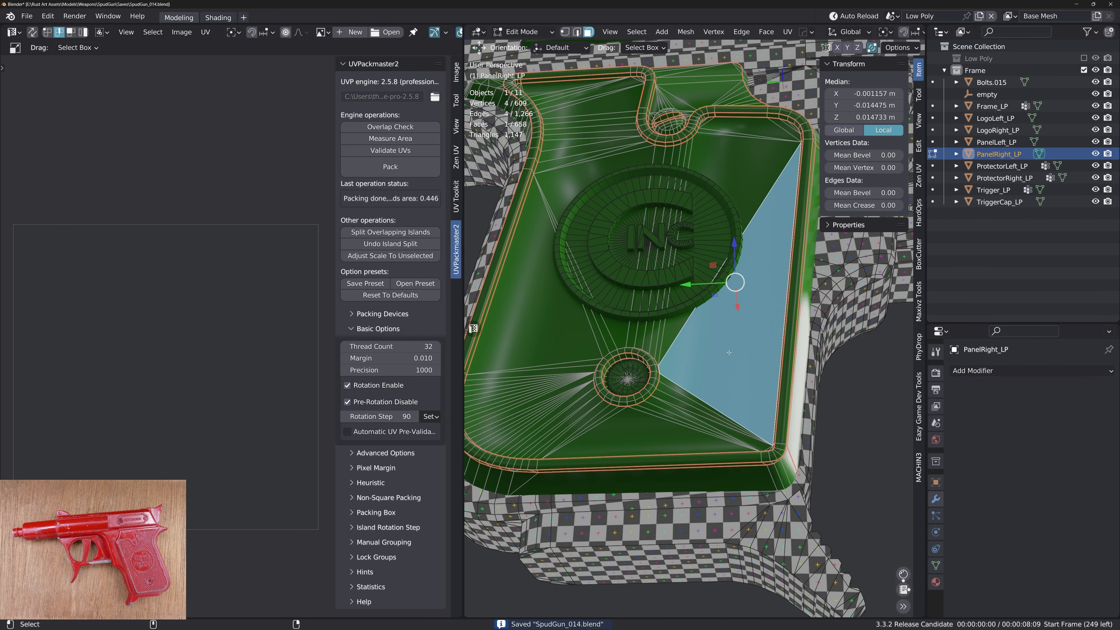
pyautogui.press('a')
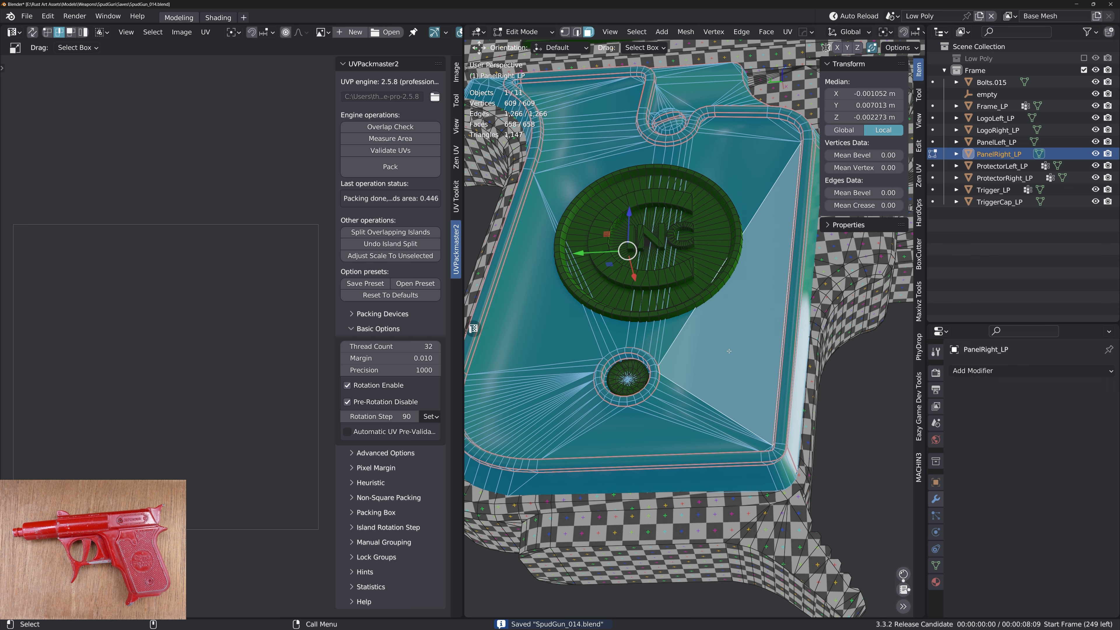
pyautogui.press('u')
pyautogui.click(729, 351)
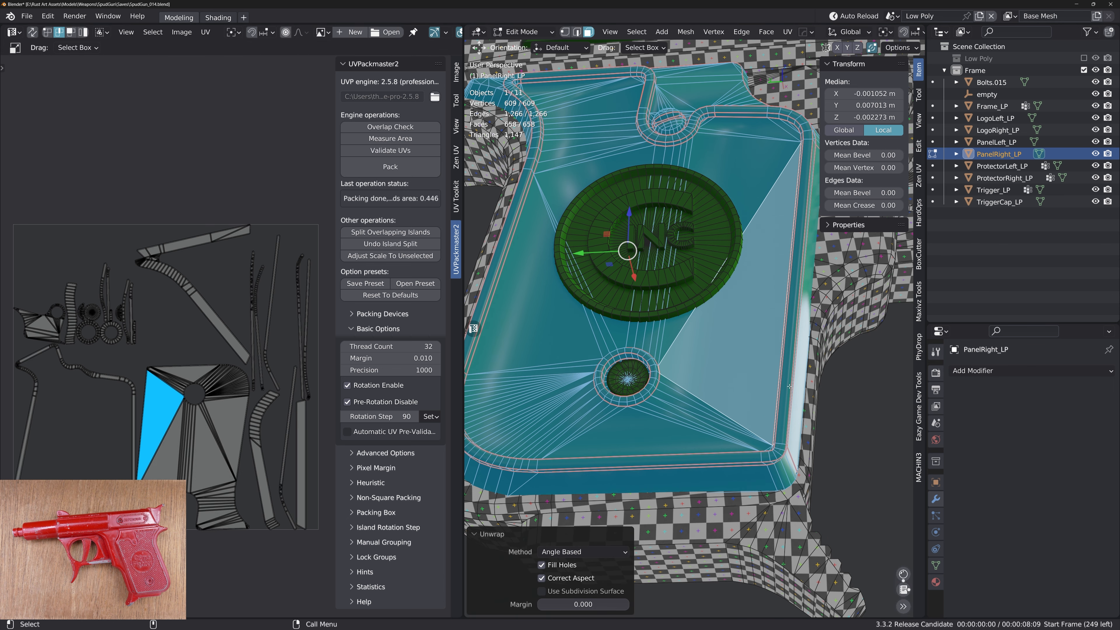
# Select the whole rim bevel strip within its seams and project its UVs from the orthographic side view
pyautogui.click(790, 387)
pyautogui.hotkey('ctrl', 'l')
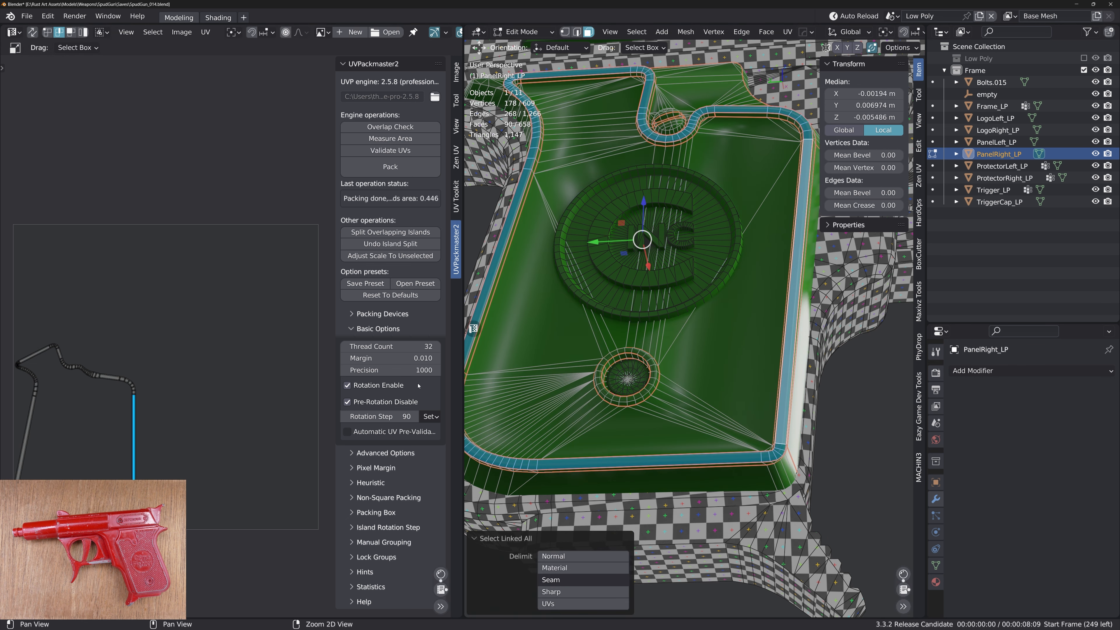
pyautogui.moveTo(741, 423); pyautogui.dragTo(704, 372, button='middle')
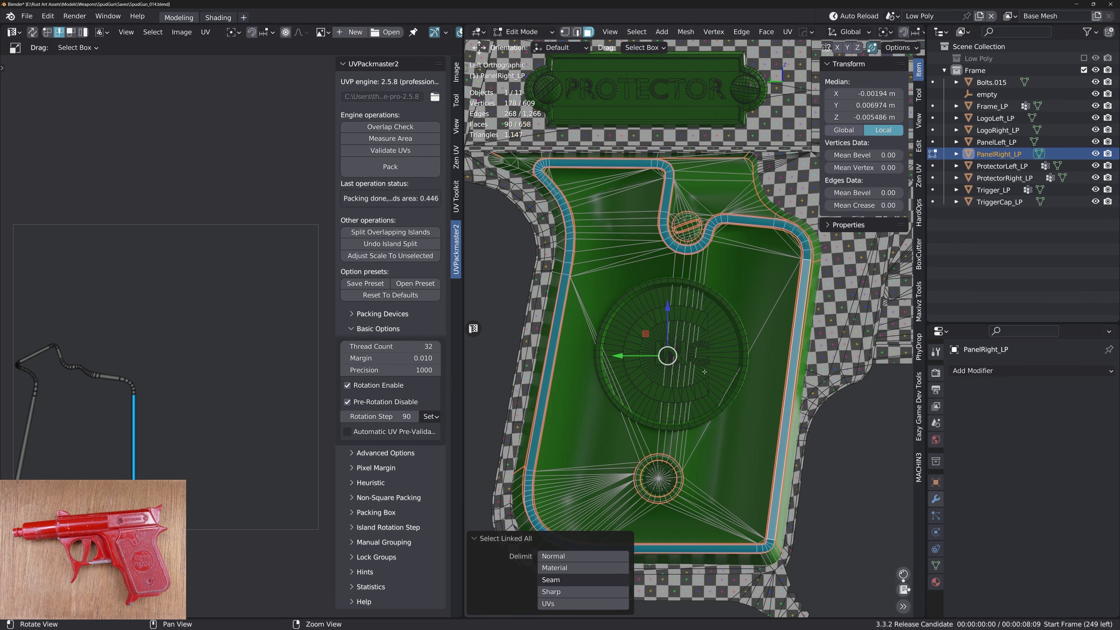
pyautogui.rightClick(749, 295)
pyautogui.press('Escape')
pyautogui.press('q')
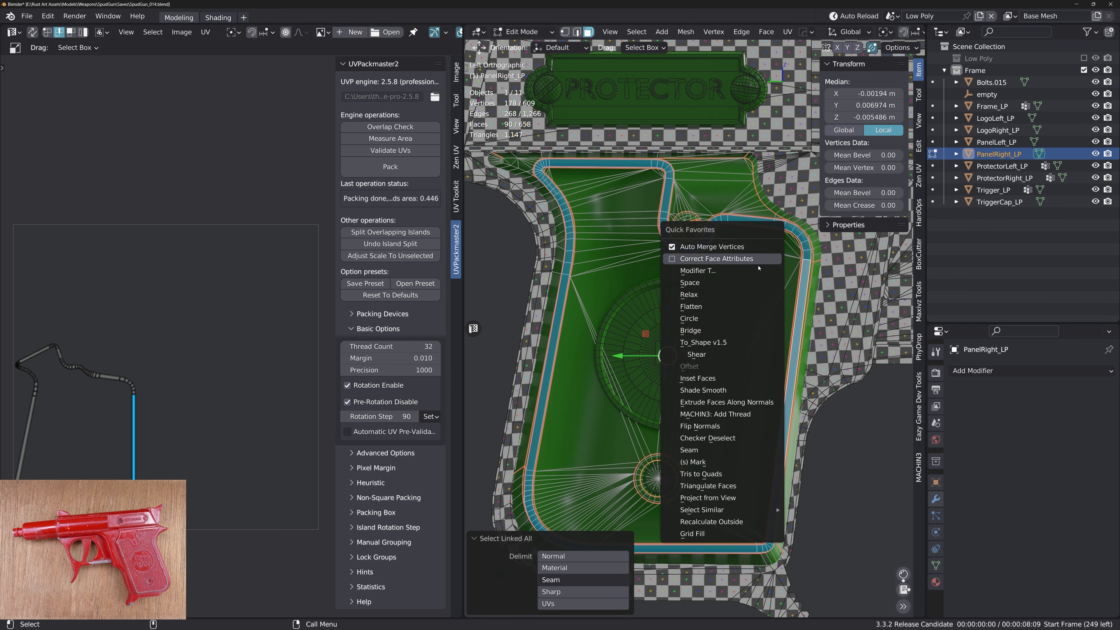
pyautogui.click(708, 498)
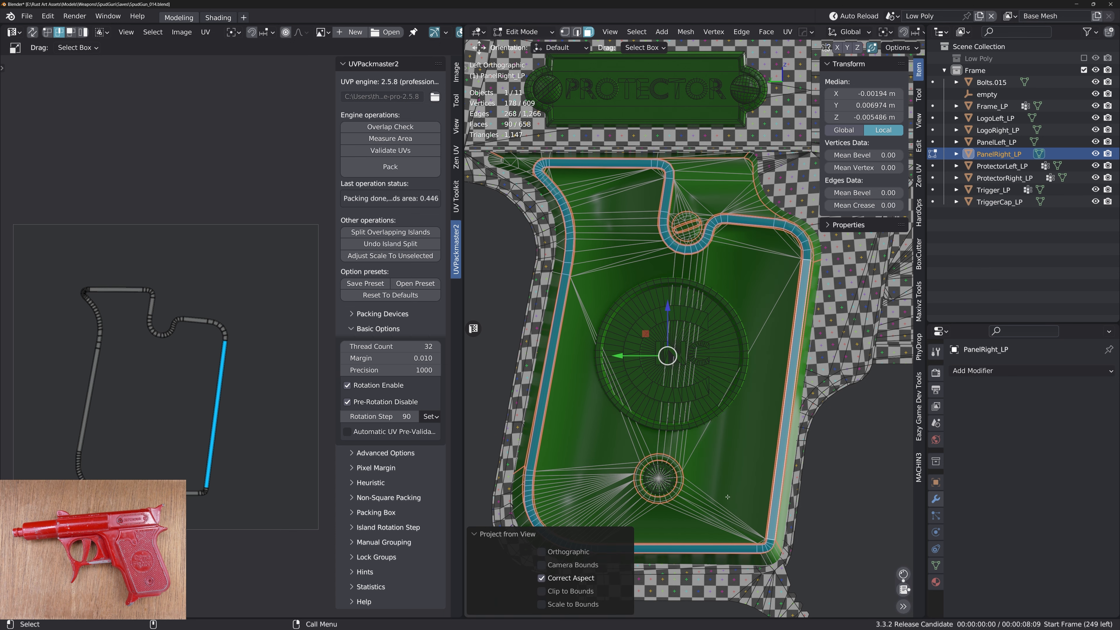
# Check the linked upper front side-wall island and clear the seam on the short edge crossing it at the front shoulder
pyautogui.moveTo(738, 200); pyautogui.dragTo(804, 255, button='middle')
pyautogui.click(804, 255)
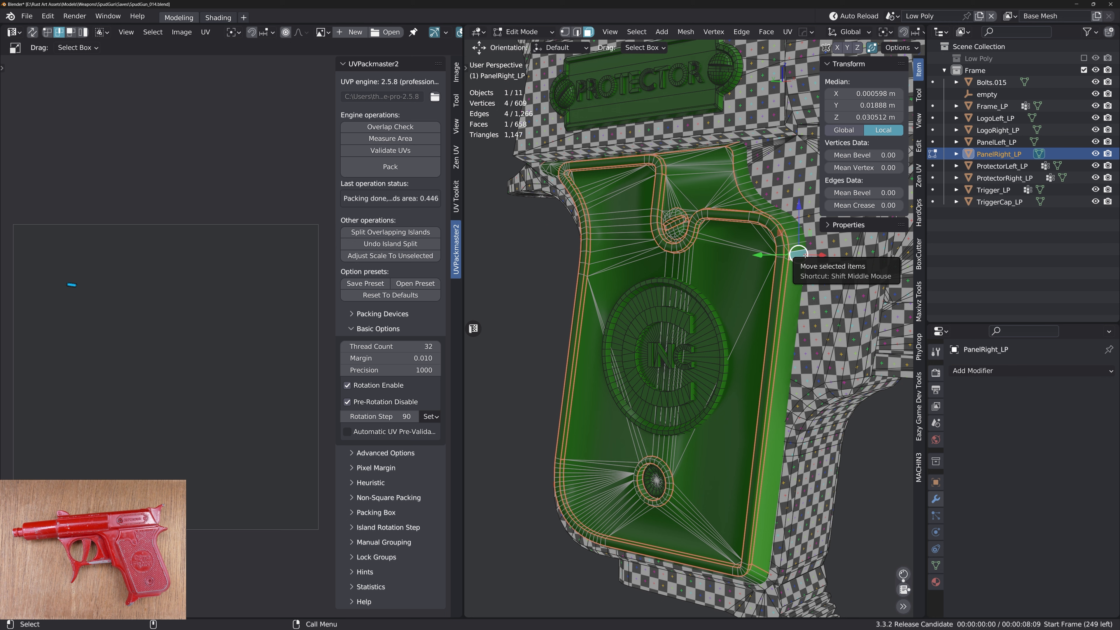
pyautogui.hotkey('ctrl', 'l')
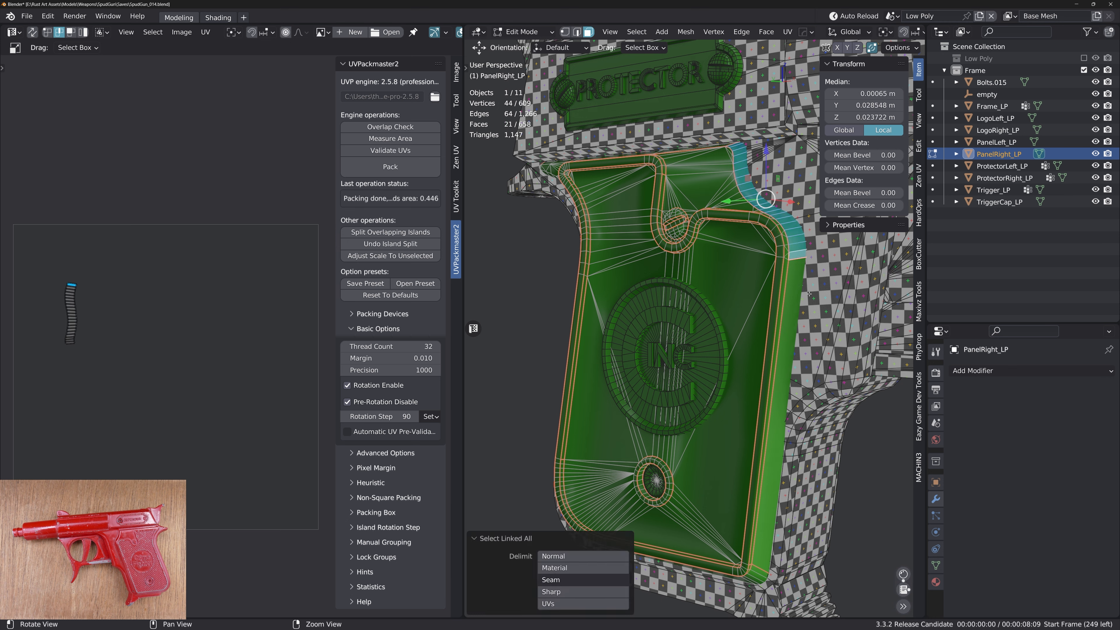
pyautogui.press('2')
pyautogui.click(799, 258)
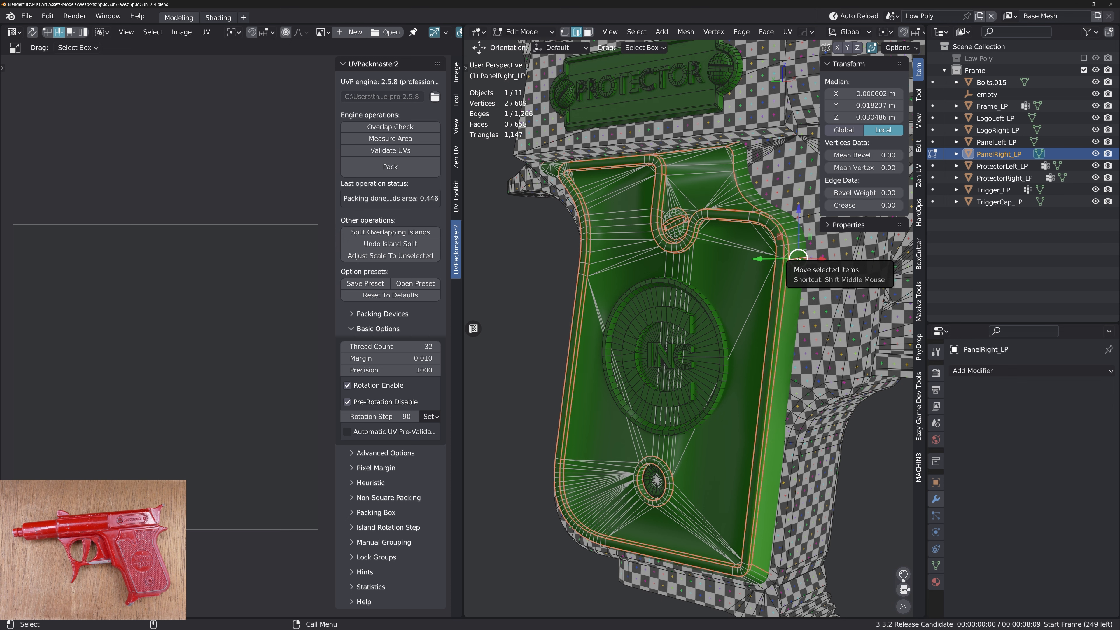
pyautogui.press('Tab')
pyautogui.press('Tab')
# Select the front side-wall faces from the top front corner down to the lower front corner and unwrap them as one strip
pyautogui.press('3')
pyautogui.click(735, 145)
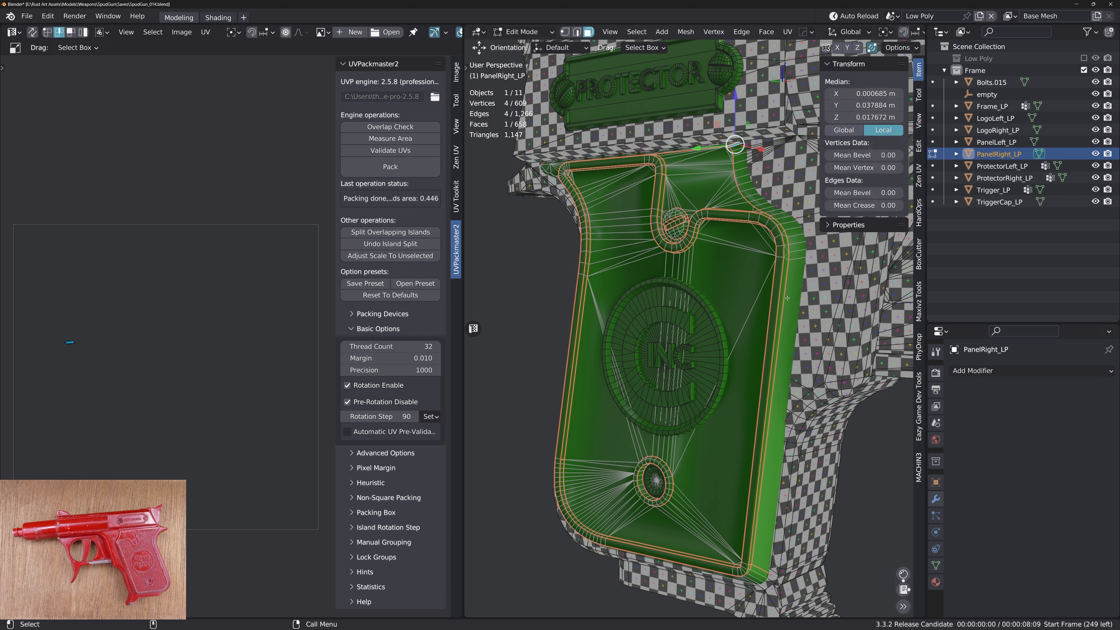
pyautogui.keyDown('ctrl'); pyautogui.click(763, 538); pyautogui.keyUp('ctrl')
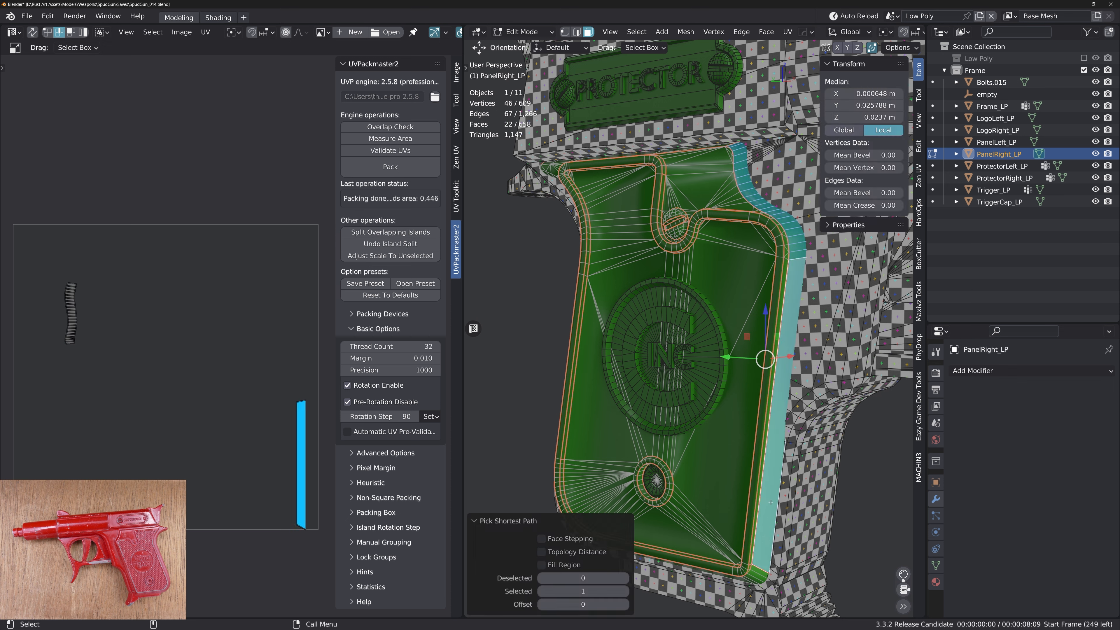
pyautogui.press('u')
pyautogui.press('u')
# Straighten the whole UV island of the front side-wall strip
pyautogui.press('a')
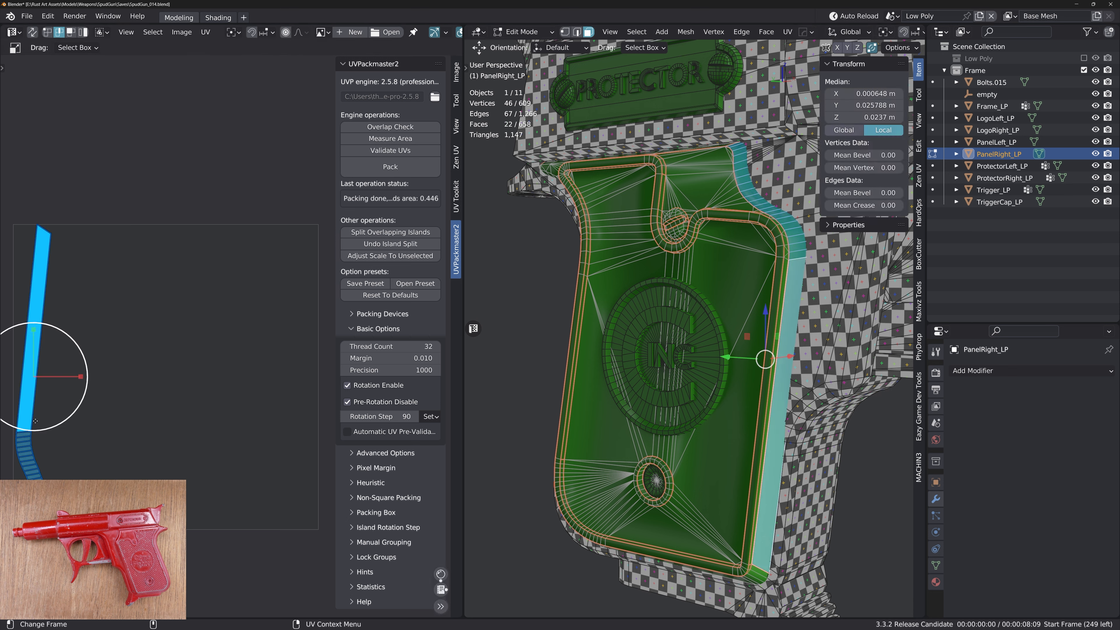
pyautogui.press('q')
pyautogui.press('q')
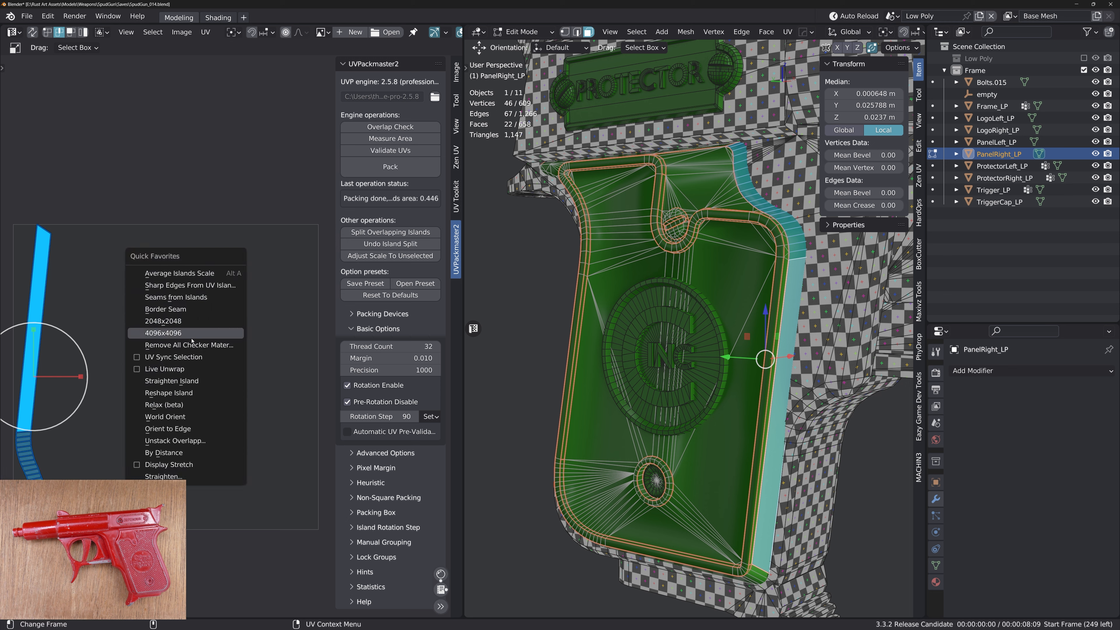
pyautogui.click(210, 477)
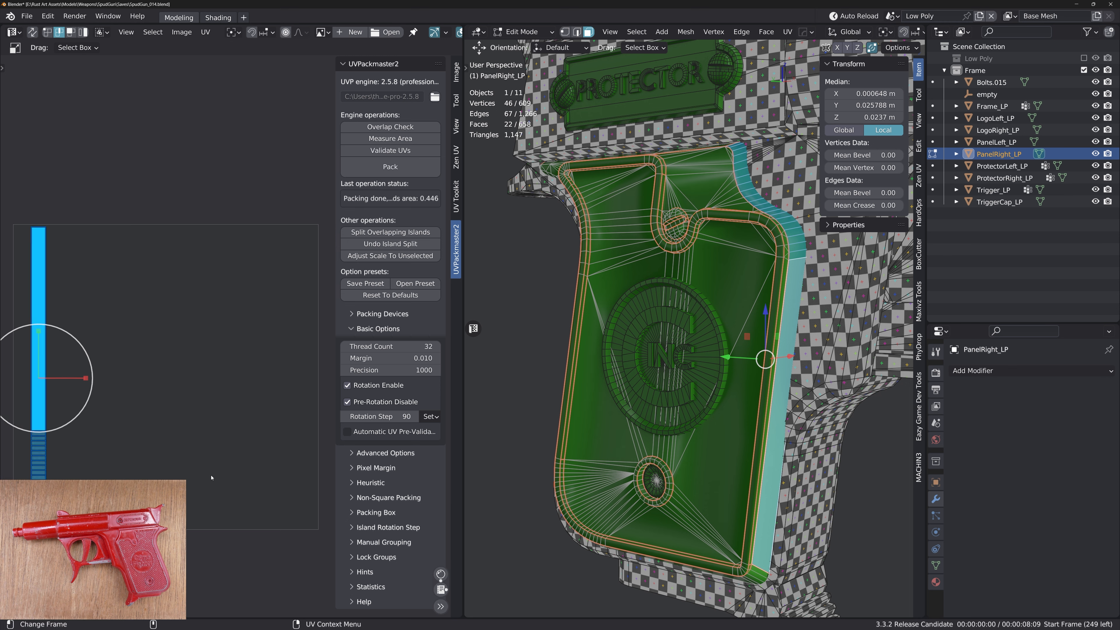
# Select the flat faces at the panel's top rear tip up to the rim, mark their boundary edges as a seam and deselect everything
pyautogui.keyDown('alt'); pyautogui.moveTo(730, 332); pyautogui.dragTo(830, 334); pyautogui.keyUp('alt')
pyautogui.keyDown('alt'); pyautogui.moveTo(831, 334); pyautogui.dragTo(783, 322, button='right'); pyautogui.keyUp('alt')
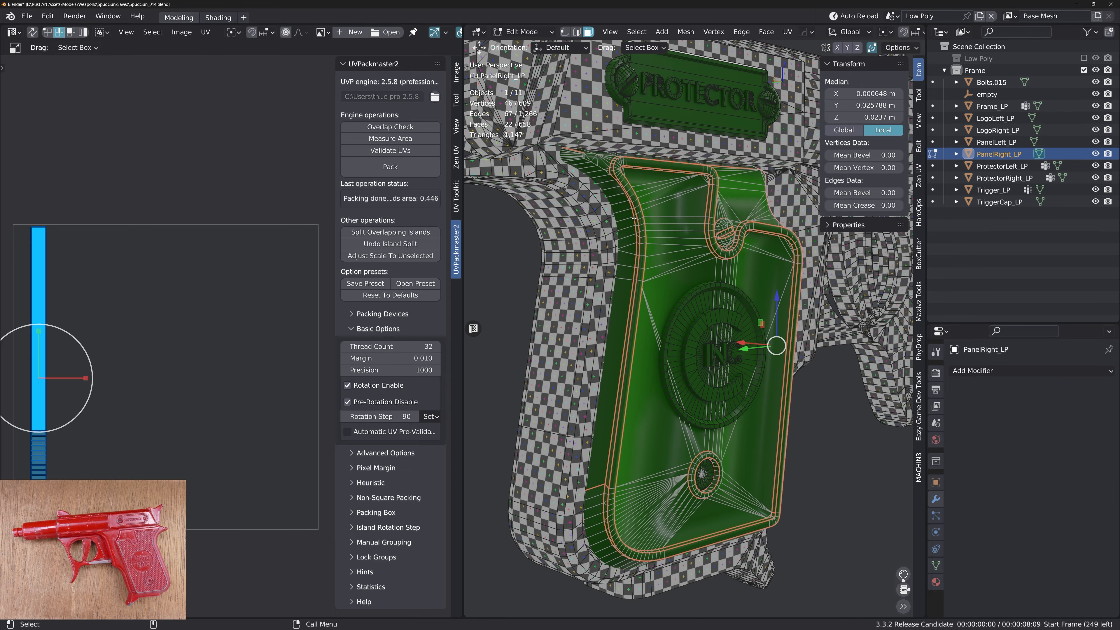
pyautogui.click(625, 216)
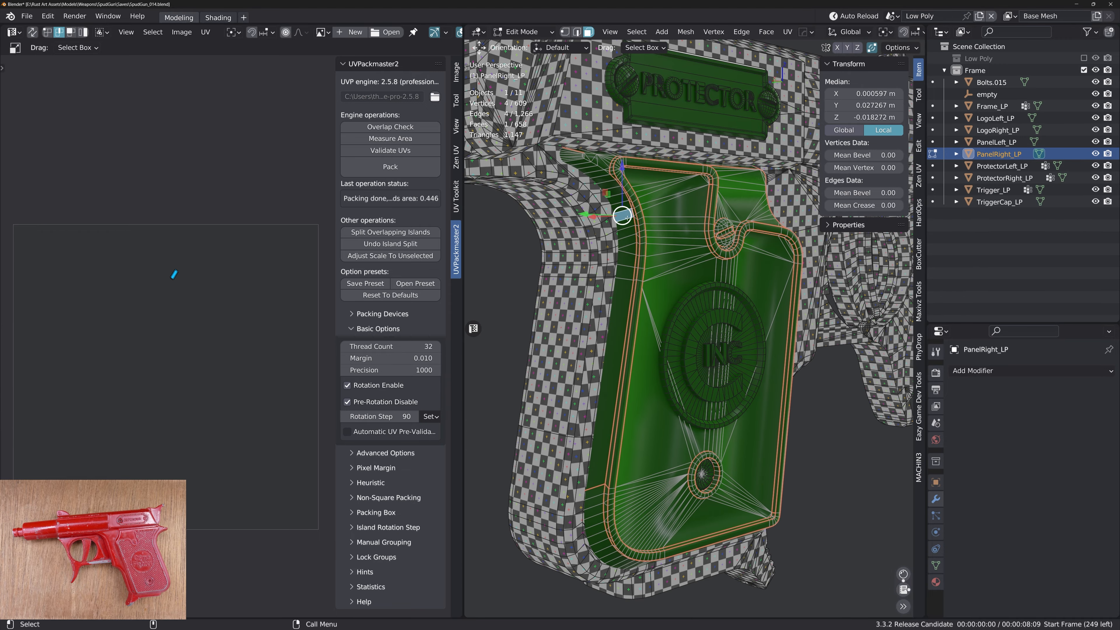
pyautogui.moveTo(628, 218); pyautogui.dragTo(618, 234, button='middle')
pyautogui.scroll(5, 600, 199)
pyautogui.click(549, 258)
pyautogui.hotkey('shift', 'f')
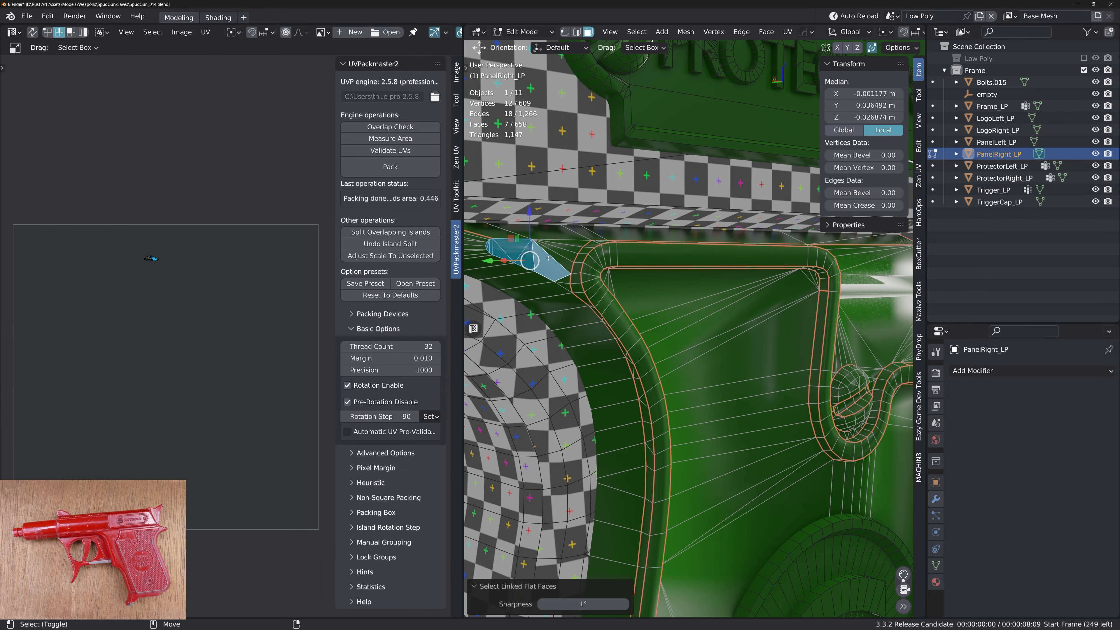
pyautogui.keyDown('shift'); pyautogui.click(566, 281); pyautogui.keyUp('shift')
pyautogui.keyDown('ctrl'); pyautogui.click(580, 244); pyautogui.keyUp('ctrl')
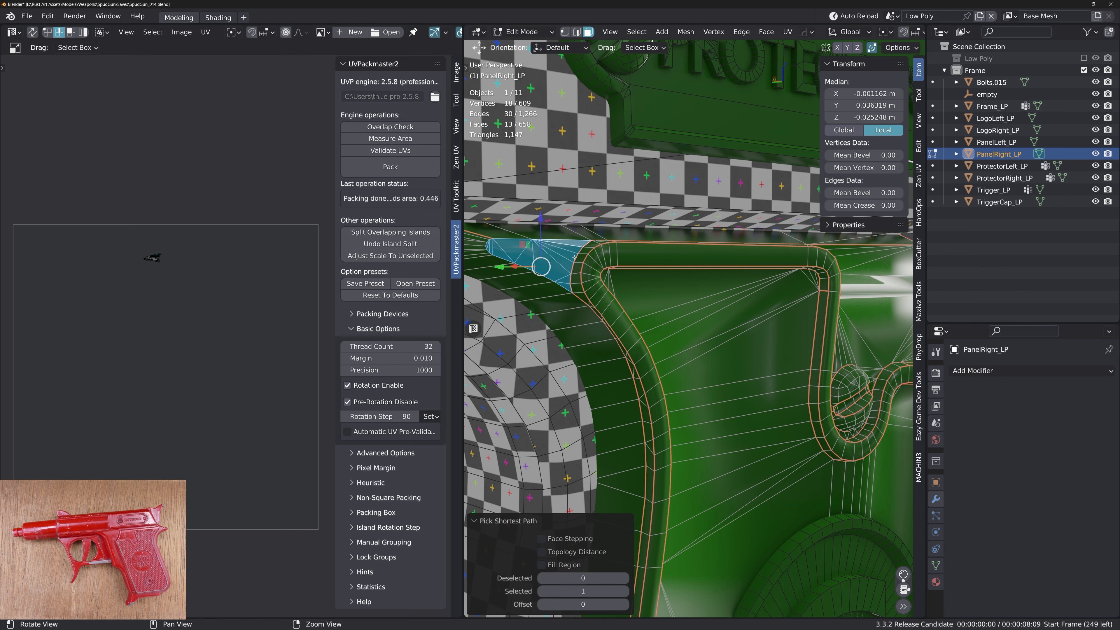
pyautogui.hotkey('alt', 'x')
pyautogui.click(525, 221)
pyautogui.hotkey('alt', 'a')
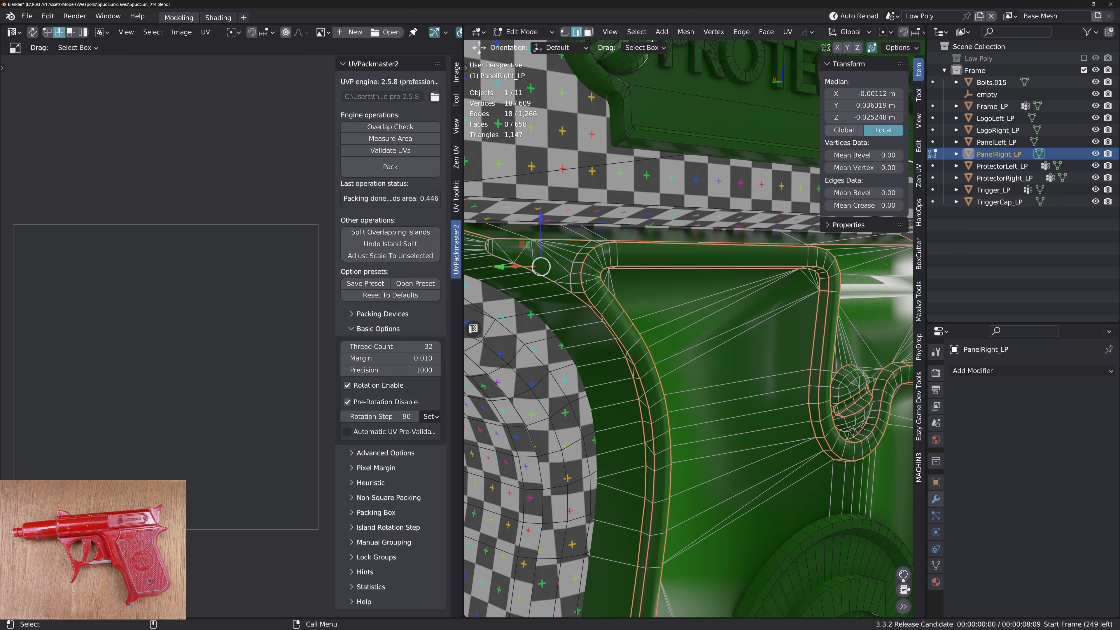
pyautogui.moveTo(586, 282); pyautogui.dragTo(502, 263, button='middle')
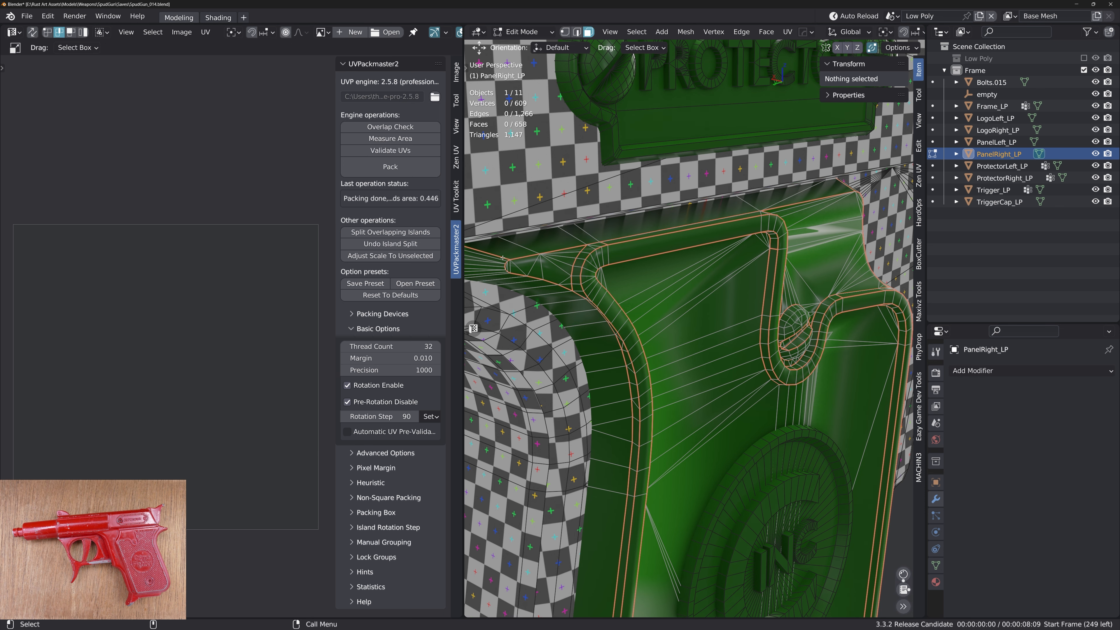
# Select the rear side-wall faces from the panel's top rear tip down along the straight rear section and unwrap them as one strip
pyautogui.click(502, 259)
pyautogui.keyDown('ctrl'); pyautogui.click(497, 274); pyautogui.keyUp('ctrl')
pyautogui.hotkey('ctrl', 'z')
pyautogui.keyDown('ctrl'); pyautogui.click(488, 258); pyautogui.keyUp('ctrl')
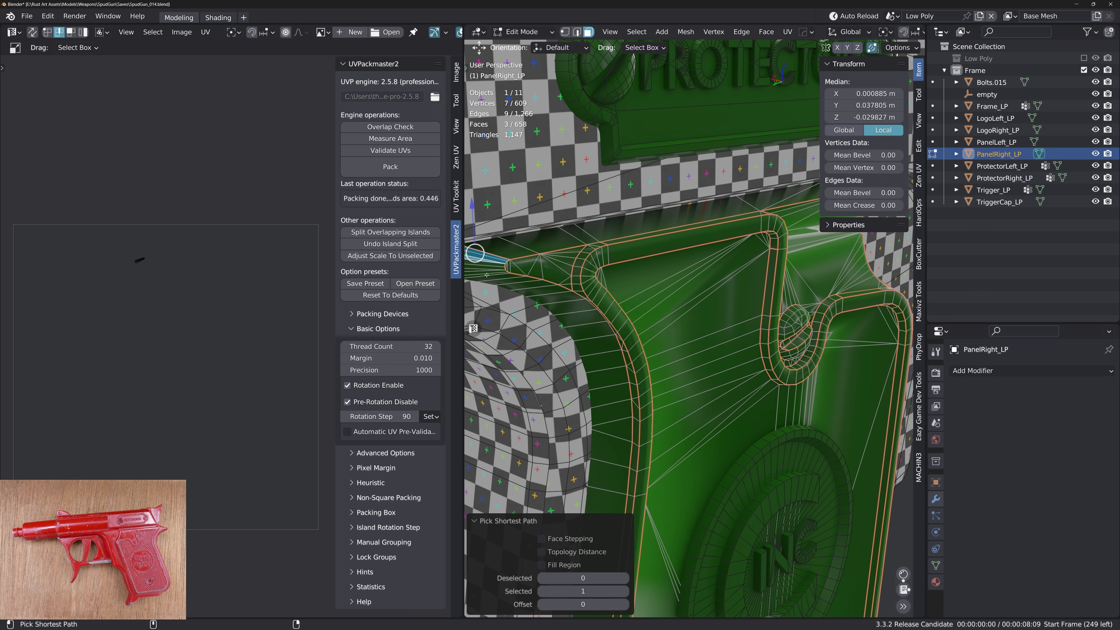
pyautogui.keyDown('ctrl'); pyautogui.click(490, 270); pyautogui.keyUp('ctrl')
pyautogui.keyDown('ctrl'); pyautogui.click(535, 286); pyautogui.keyUp('ctrl')
pyautogui.keyDown('ctrl'); pyautogui.click(588, 350); pyautogui.keyUp('ctrl')
pyautogui.keyDown('alt'); pyautogui.moveTo(588, 350); pyautogui.dragTo(560, 352, button='right'); pyautogui.keyUp('alt')
pyautogui.keyDown('alt'); pyautogui.moveTo(560, 352); pyautogui.dragTo(586, 163, button='middle'); pyautogui.keyUp('alt')
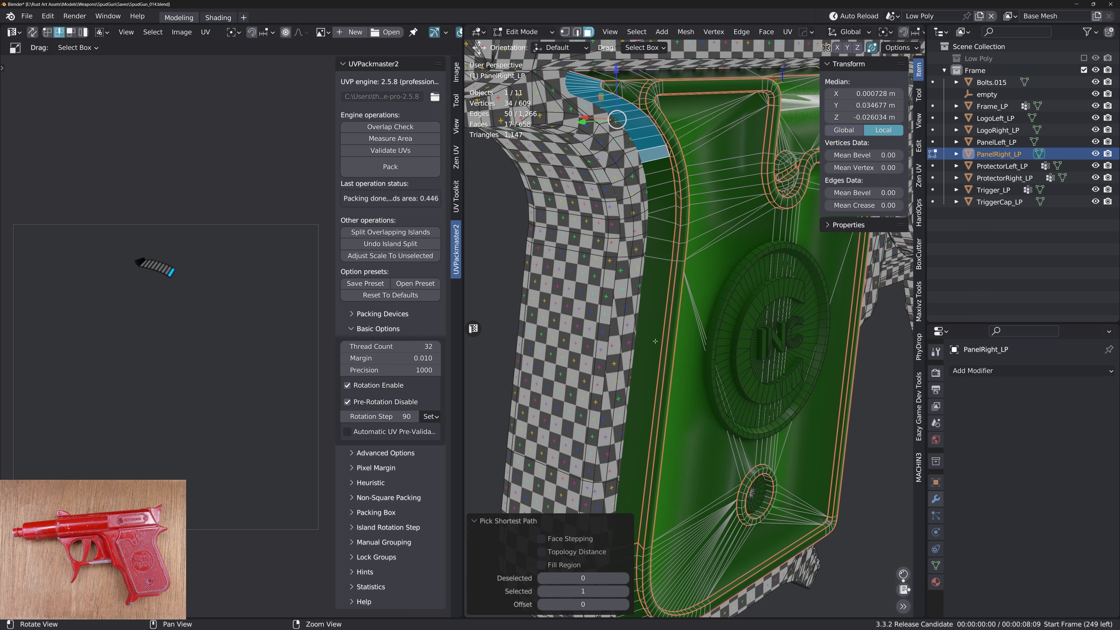
pyautogui.keyDown('ctrl'); pyautogui.click(641, 304); pyautogui.keyUp('ctrl')
pyautogui.keyDown('alt'); pyautogui.moveTo(642, 305); pyautogui.dragTo(662, 283); pyautogui.keyUp('alt')
pyautogui.keyDown('alt'); pyautogui.moveTo(661, 282); pyautogui.dragTo(690, 247, button='right'); pyautogui.keyUp('alt')
pyautogui.moveTo(691, 246); pyautogui.dragTo(686, 279, button='middle')
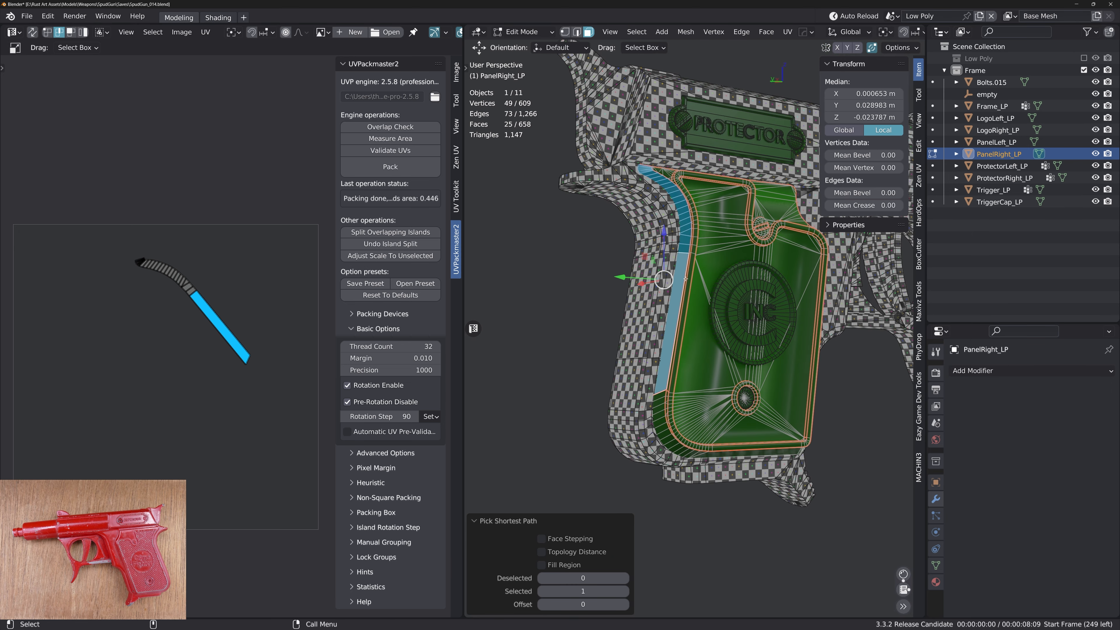
pyautogui.press('u')
pyautogui.click(684, 277)
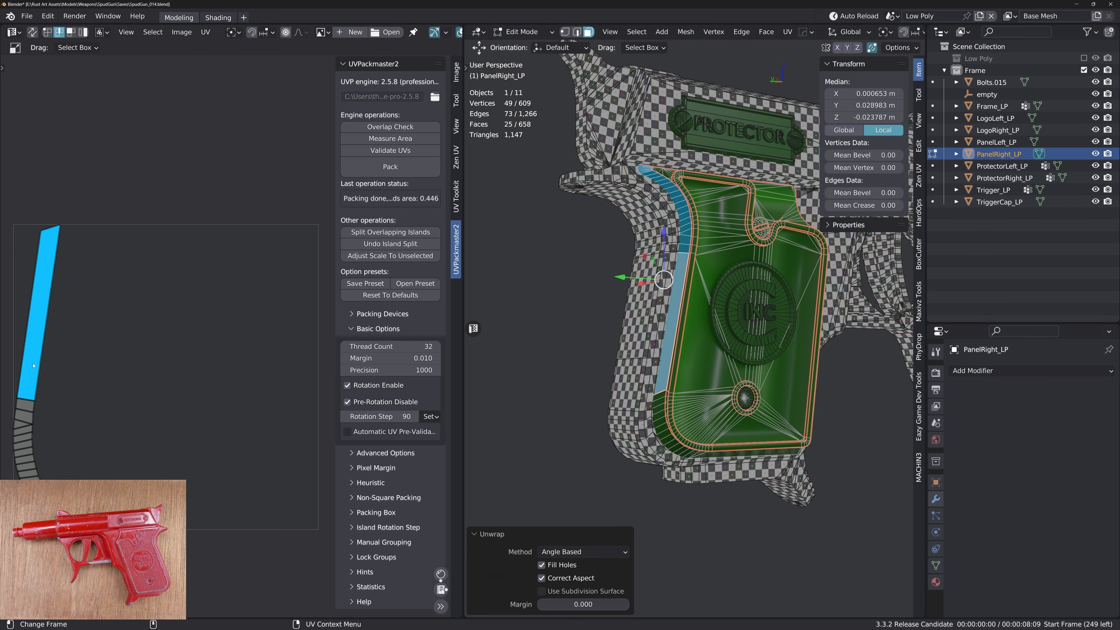
# Try to reshape the rear side-wall strip's UV island from the selected vertices of one long border
pyautogui.keyDown('alt'); pyautogui.click(23, 359); pyautogui.keyUp('alt')
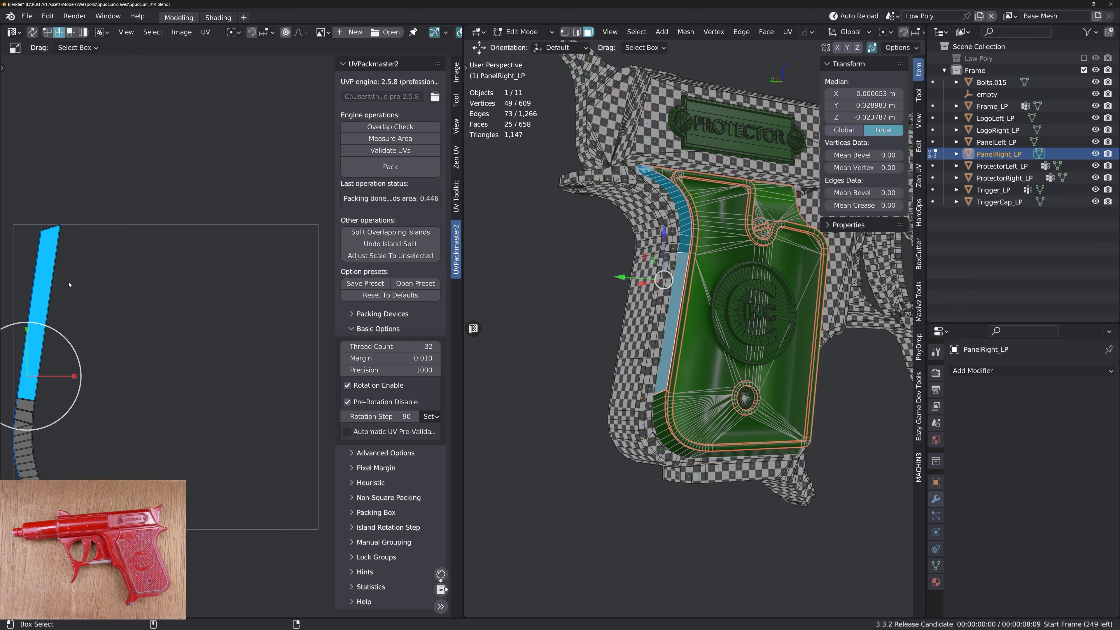
pyautogui.moveTo(94, 248); pyautogui.dragTo(194, 235, button='middle')
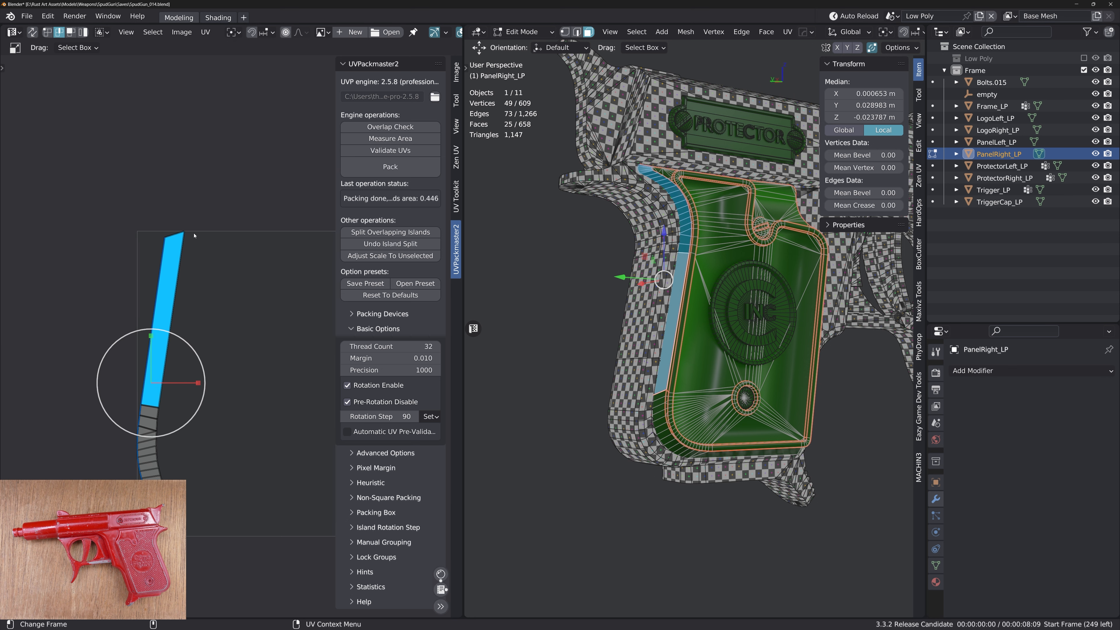
pyautogui.press('Tab')
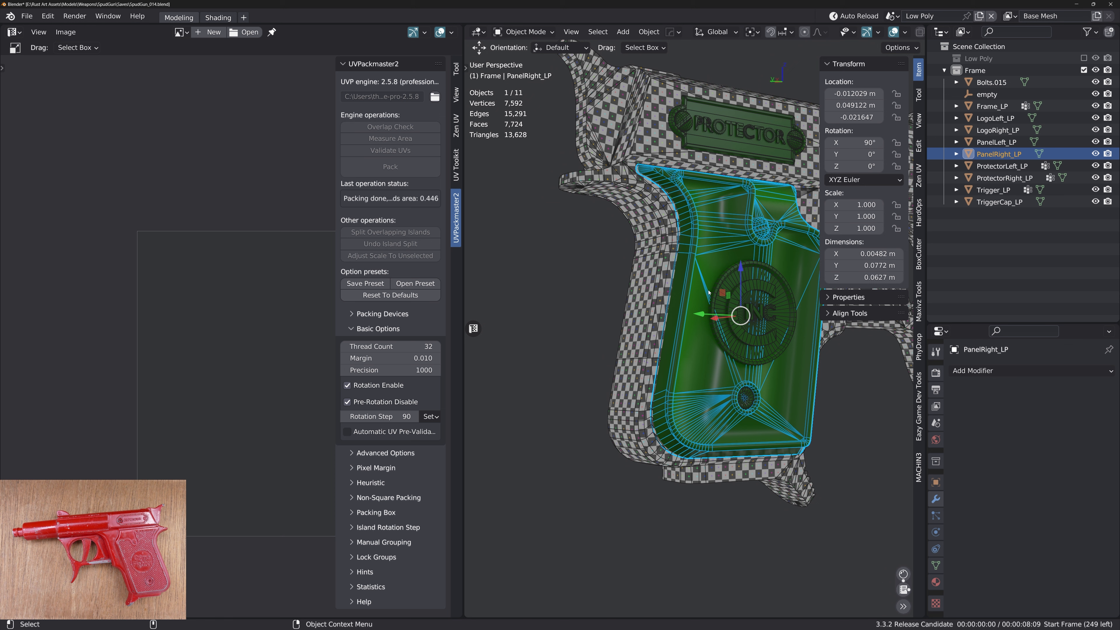
pyautogui.press('Tab')
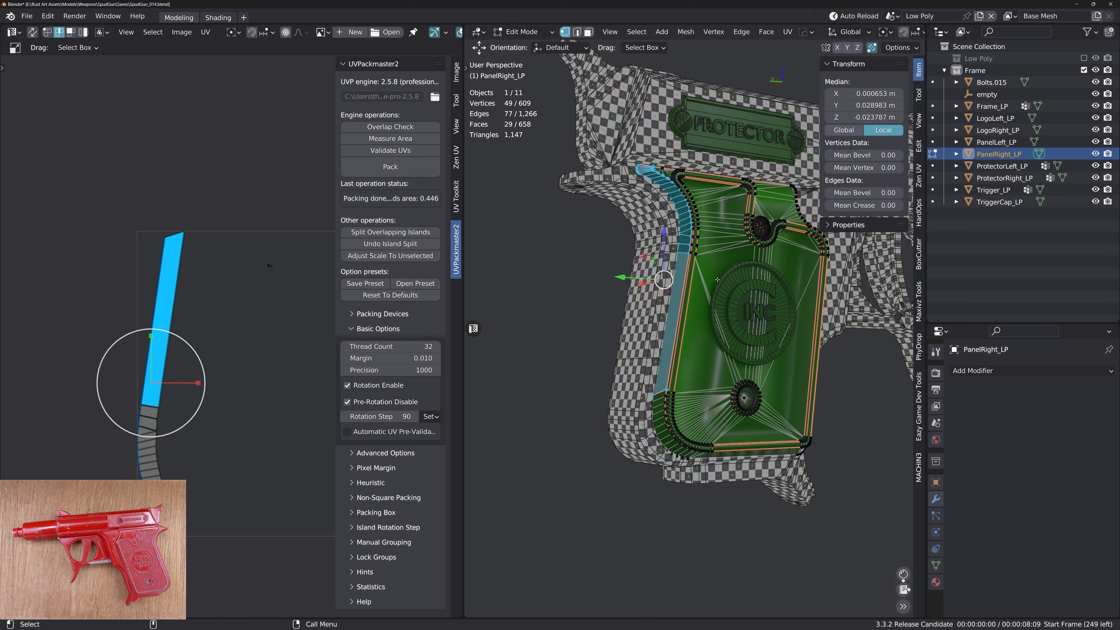
pyautogui.click(50, 33)
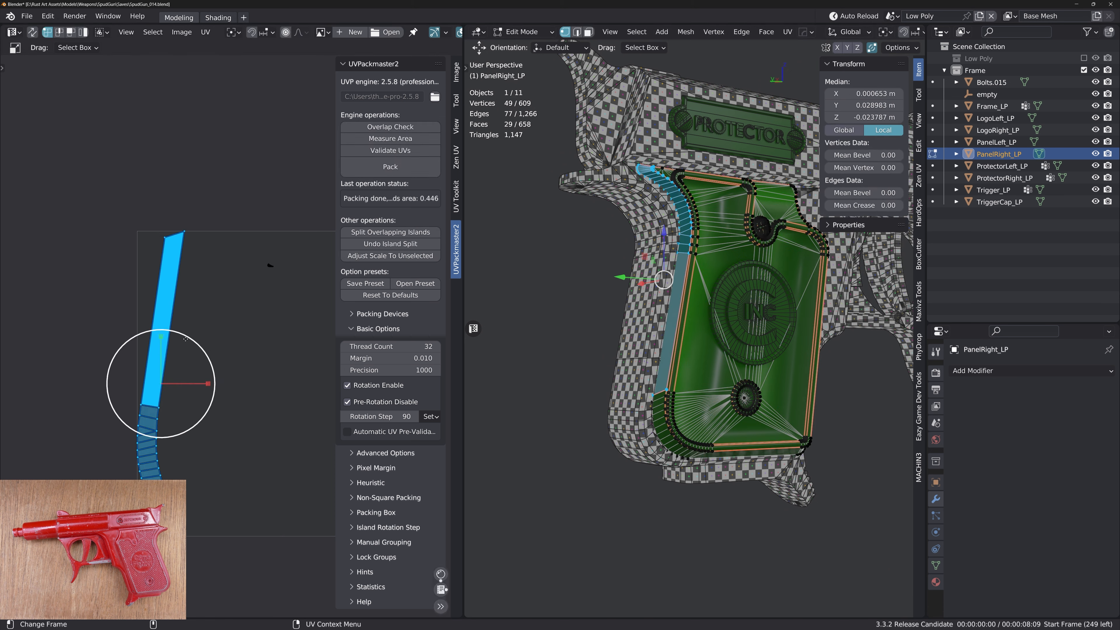
pyautogui.scroll(1, 186, 339)
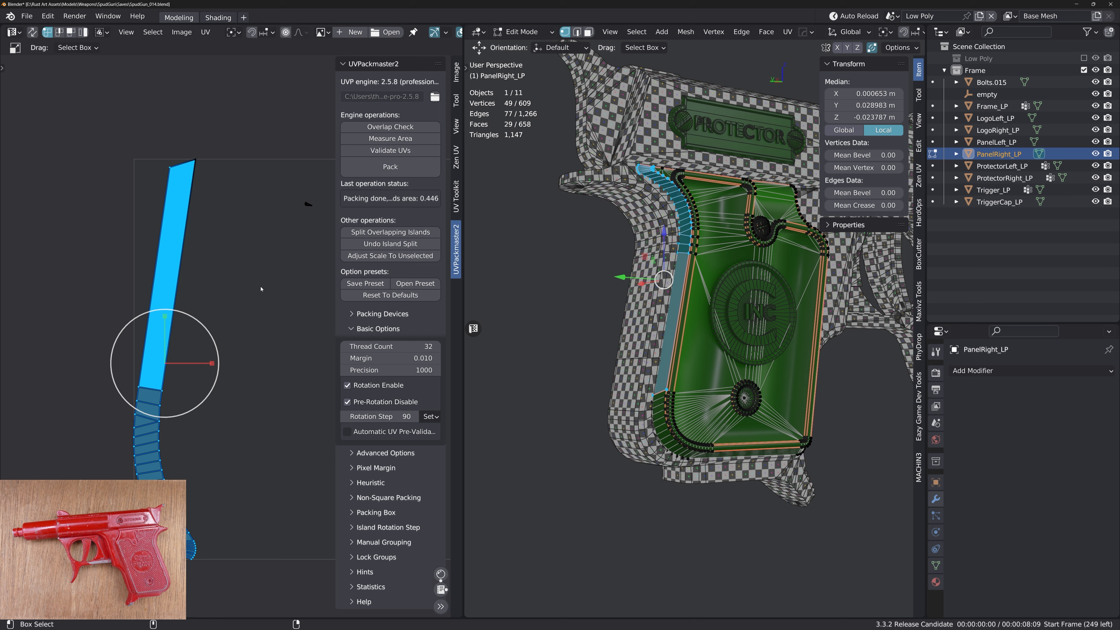
pyautogui.keyDown('ctrl'); pyautogui.moveTo(250, 331); pyautogui.dragTo(185, 590); pyautogui.keyUp('ctrl')
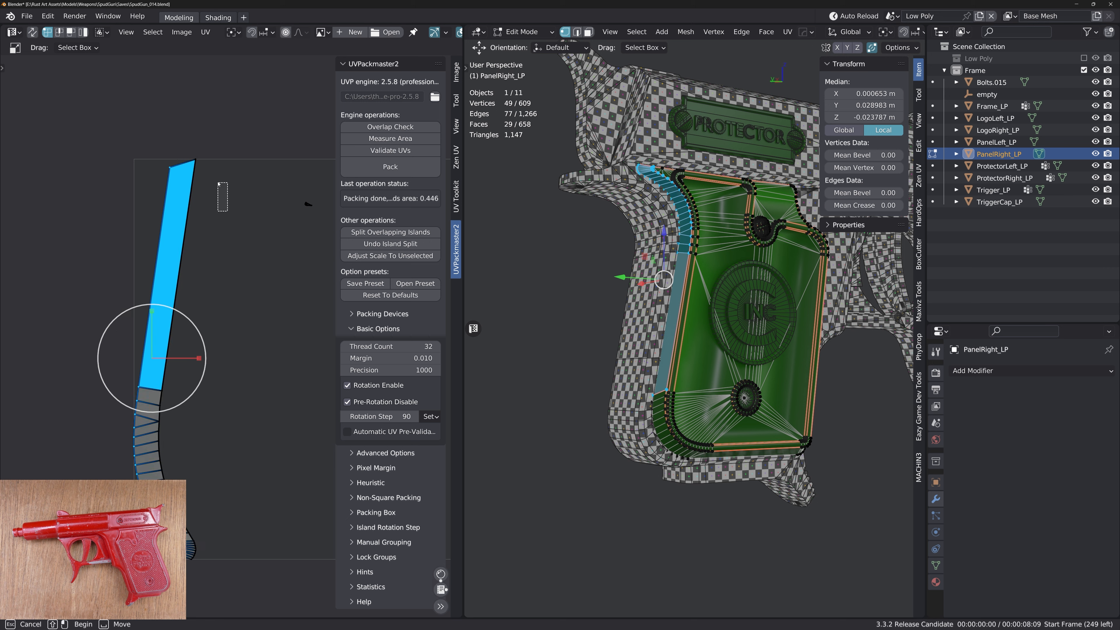
pyautogui.press('w')
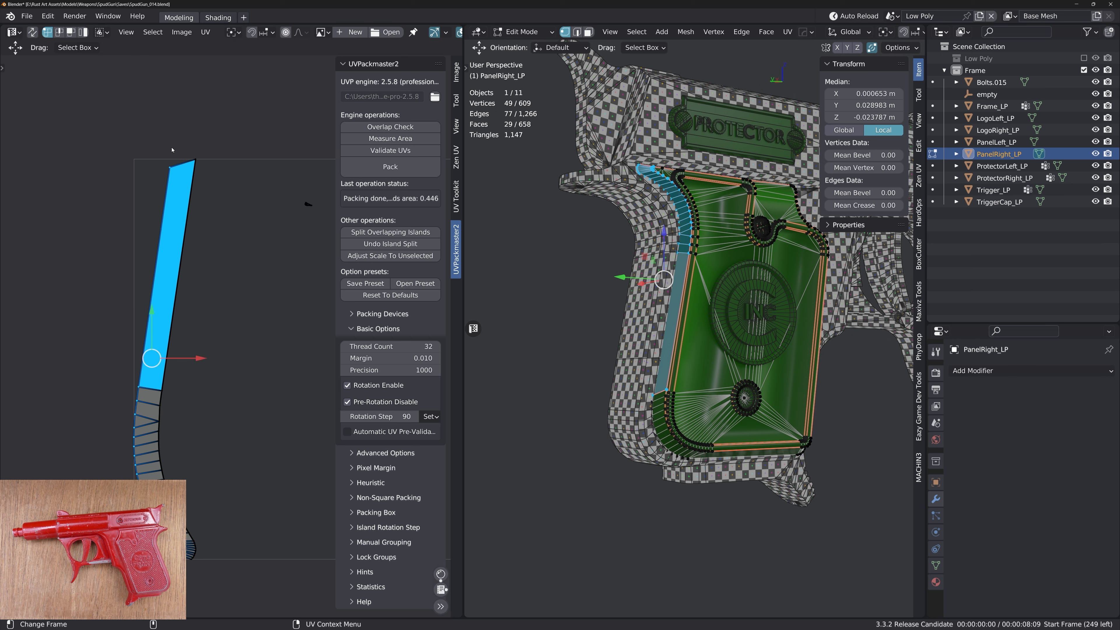
pyautogui.keyDown('ctrl'); pyautogui.moveTo(172, 150); pyautogui.dragTo(154, 194); pyautogui.keyUp('ctrl')
pyautogui.moveTo(197, 220); pyautogui.dragTo(211, 211, button='middle')
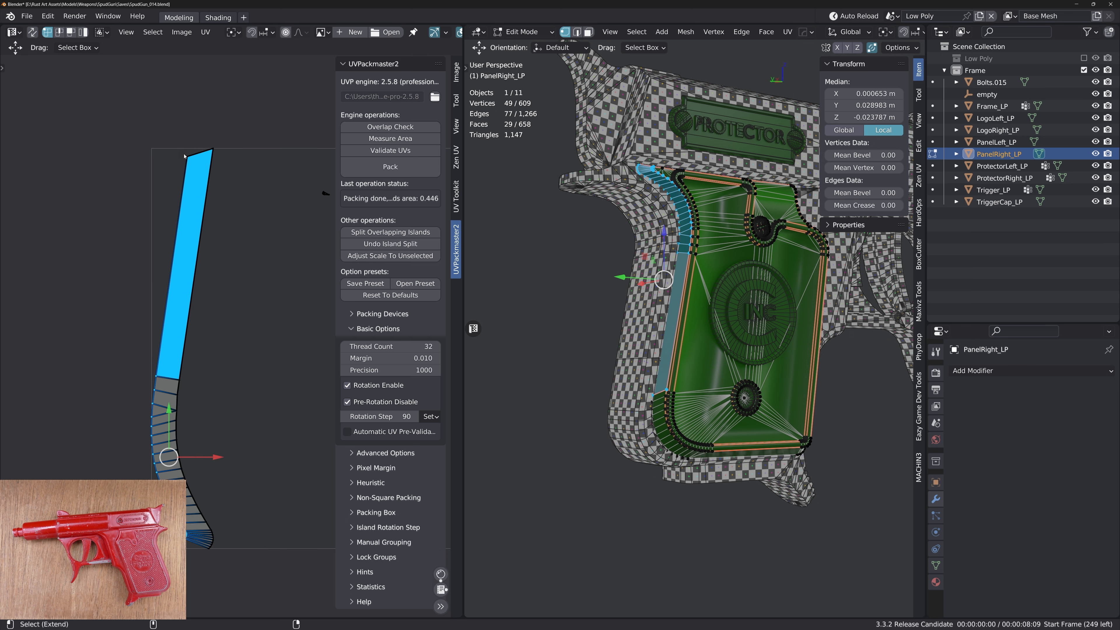
pyautogui.rightClick(206, 203)
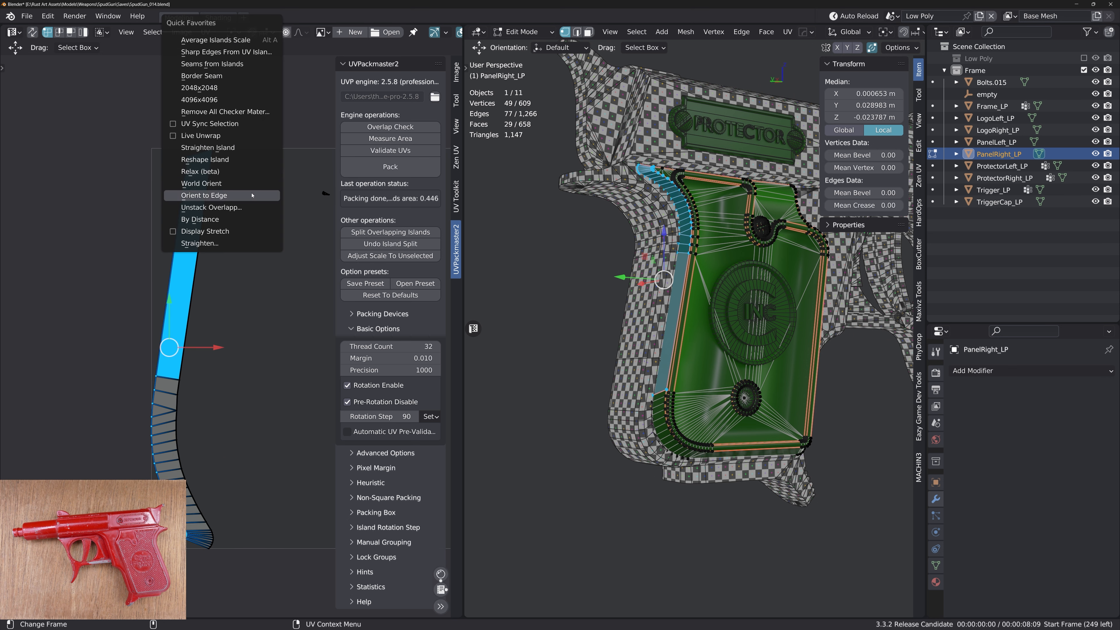
pyautogui.click(240, 162)
pyautogui.hotkey('ctrl', 'z')
pyautogui.hotkey('ctrl', 'z')
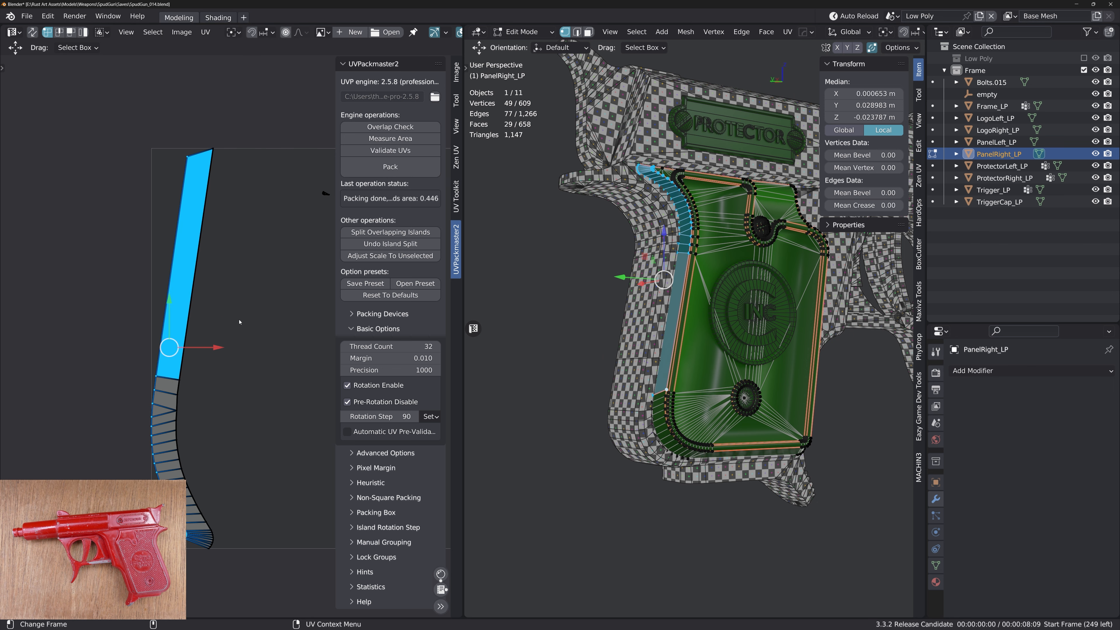
# Show all panel faces in the UV layout and move the thin curved rim island slightly away from its neighbouring strip
pyautogui.moveTo(723, 366); pyautogui.dragTo(743, 363, button='middle')
pyautogui.keyDown('alt'); pyautogui.moveTo(743, 363); pyautogui.dragTo(727, 368, button='right'); pyautogui.keyUp('alt')
pyautogui.keyDown('alt'); pyautogui.moveTo(728, 368); pyautogui.dragTo(666, 375); pyautogui.keyUp('alt')
pyautogui.keyDown('alt'); pyautogui.moveTo(666, 375); pyautogui.dragTo(640, 424, button='right'); pyautogui.keyUp('alt')
pyautogui.keyDown('alt'); pyautogui.moveTo(640, 423); pyautogui.dragTo(623, 434); pyautogui.keyUp('alt')
pyautogui.moveTo(622, 434); pyautogui.dragTo(617, 391, button='middle')
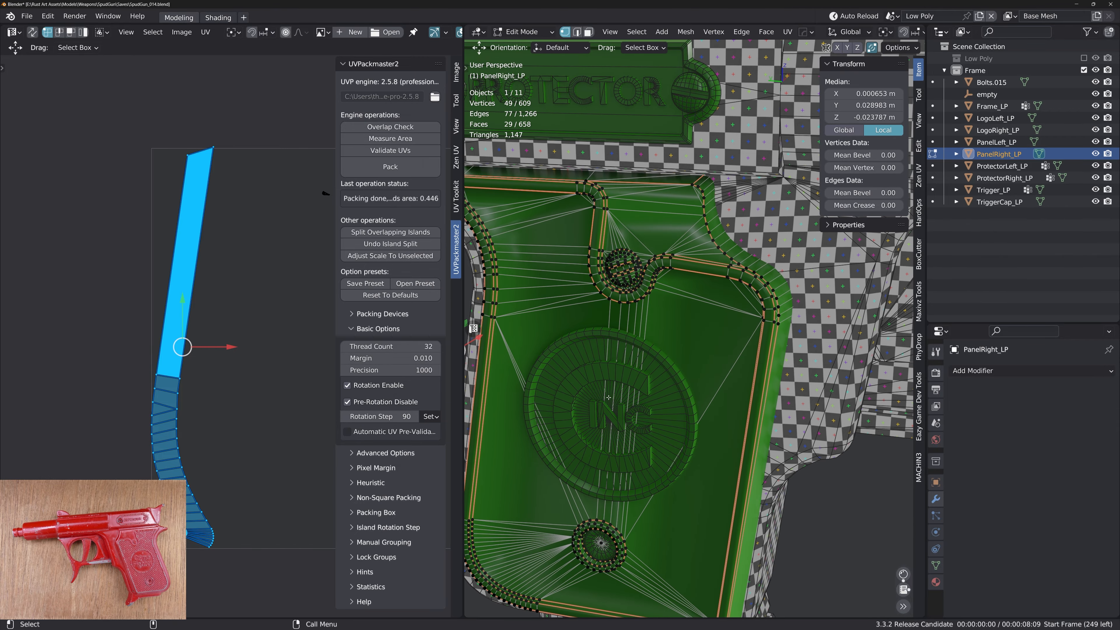
pyautogui.press('3')
pyautogui.press('a')
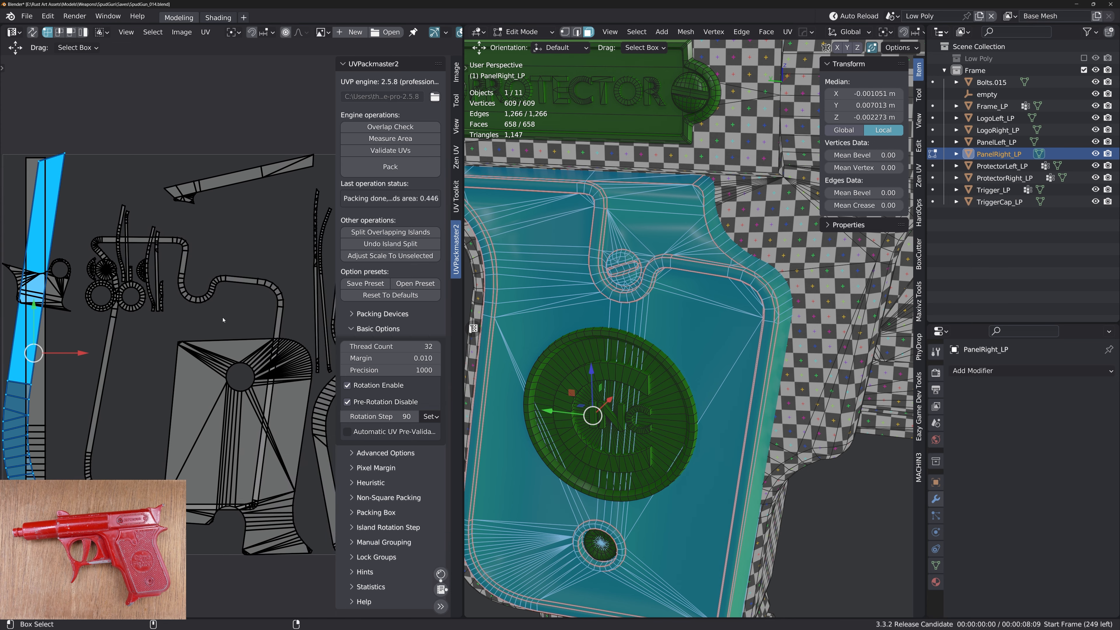
pyautogui.press('a')
pyautogui.scroll(6, 190, 386)
pyautogui.keyDown('alt'); pyautogui.moveTo(190, 386); pyautogui.dragTo(201, 403, button='right'); pyautogui.keyUp('alt')
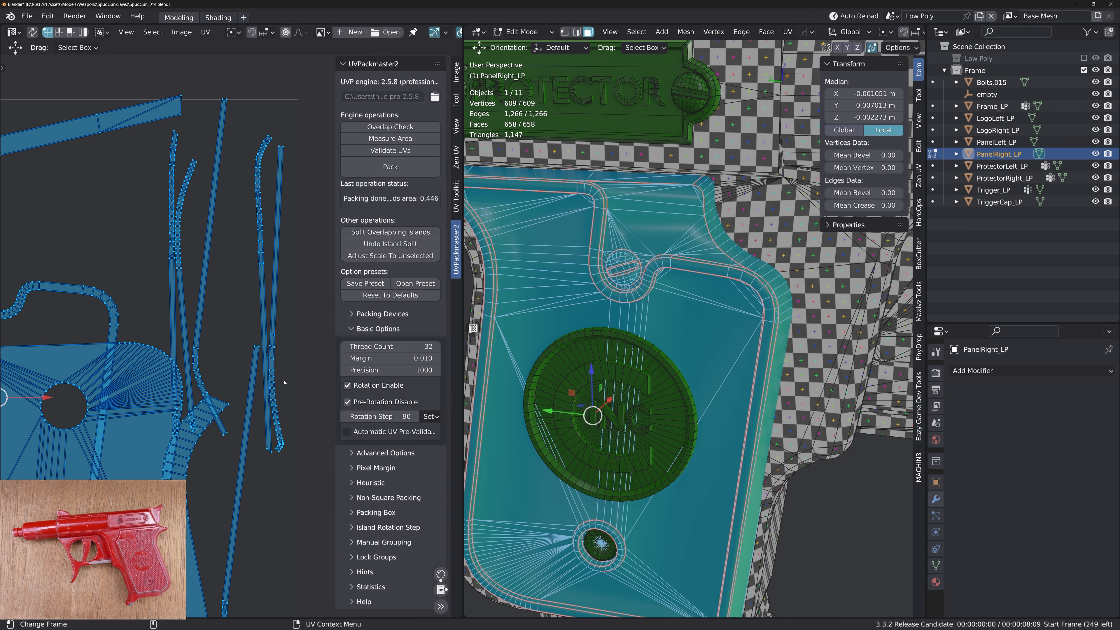
pyautogui.doubleClick(283, 416)
pyautogui.press('g')
pyautogui.click(300, 422)
pyautogui.keyDown('alt'); pyautogui.moveTo(300, 422); pyautogui.dragTo(251, 296, button='middle'); pyautogui.keyUp('alt')
pyautogui.scroll(5, 251, 296)
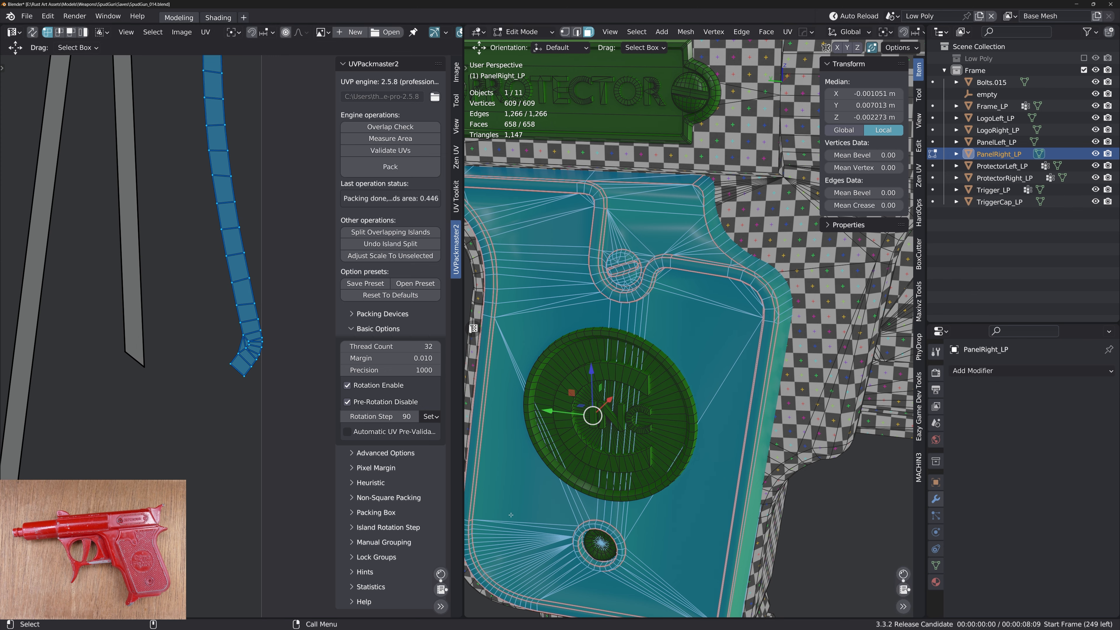
# Turn on UV sync selection and locate the thin curved rim island's faces at the panel's top rear corner
pyautogui.keyDown('alt'); pyautogui.moveTo(711, 578); pyautogui.dragTo(715, 405, button='middle'); pyautogui.keyUp('alt')
pyautogui.keyDown('alt'); pyautogui.moveTo(714, 405); pyautogui.dragTo(727, 400); pyautogui.keyUp('alt')
pyautogui.keyDown('alt'); pyautogui.moveTo(727, 401); pyautogui.dragTo(724, 340, button='middle'); pyautogui.keyUp('alt')
pyautogui.keyDown('alt'); pyautogui.moveTo(724, 339); pyautogui.dragTo(759, 375, button='right'); pyautogui.keyUp('alt')
pyautogui.keyDown('alt'); pyautogui.moveTo(758, 376); pyautogui.dragTo(746, 353); pyautogui.keyUp('alt')
pyautogui.keyDown('alt'); pyautogui.moveTo(745, 353); pyautogui.dragTo(710, 383, button='right'); pyautogui.keyUp('alt')
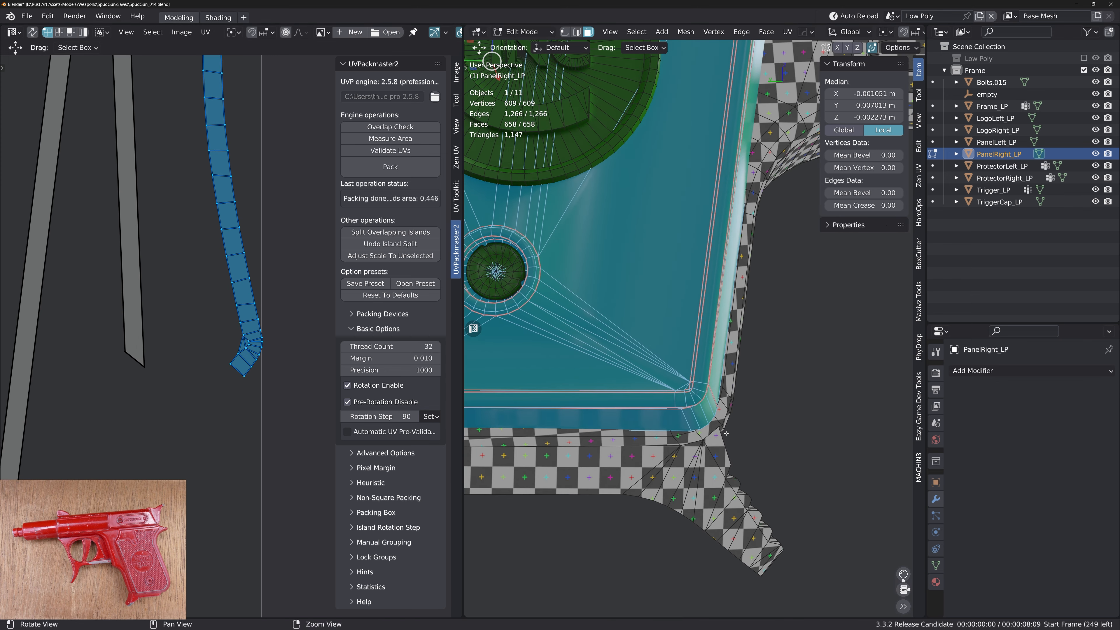
pyautogui.keyDown('alt'); pyautogui.moveTo(710, 384); pyautogui.dragTo(709, 359); pyautogui.keyUp('alt')
pyautogui.keyDown('alt'); pyautogui.moveTo(708, 359); pyautogui.dragTo(1082, 401, button='middle'); pyautogui.keyUp('alt')
pyautogui.keyDown('alt'); pyautogui.moveTo(623, 320); pyautogui.dragTo(594, 344); pyautogui.keyUp('alt')
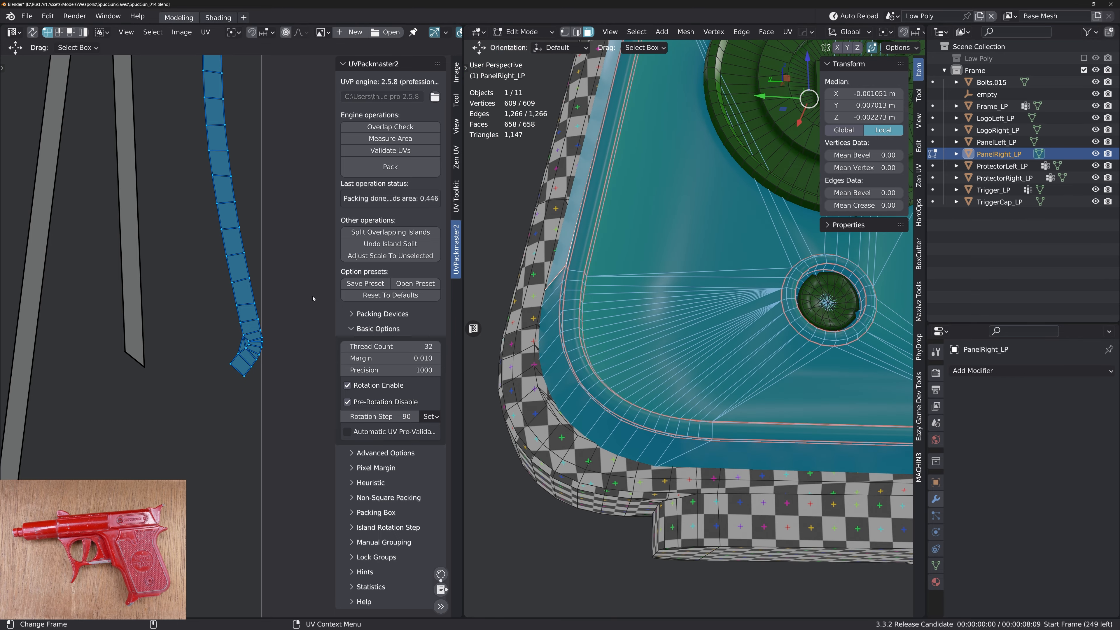
pyautogui.press('KP_Decimal')
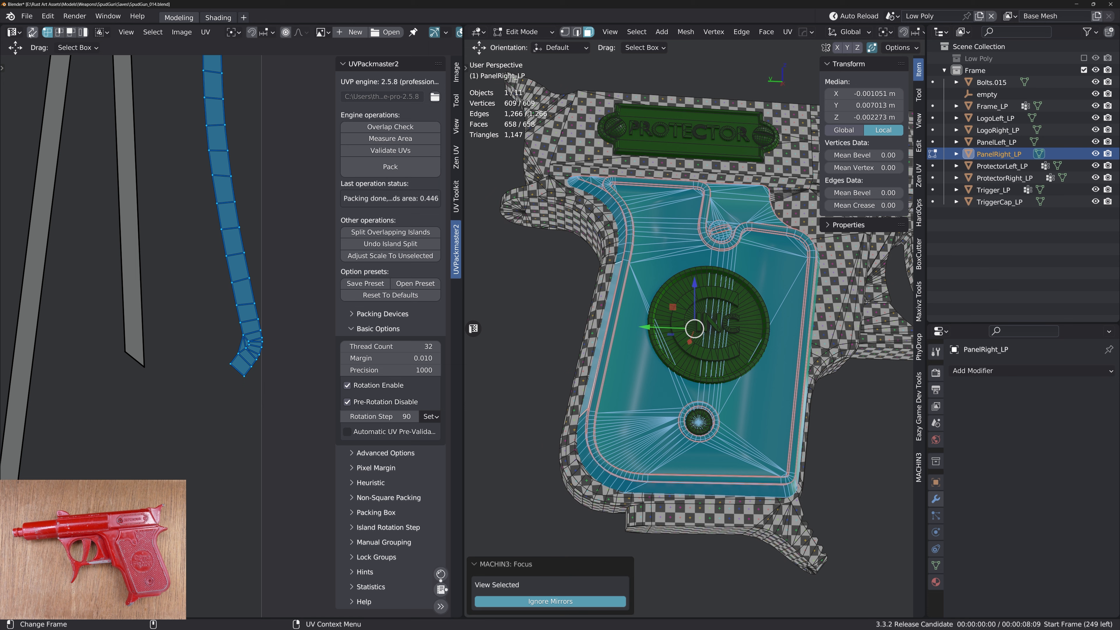
pyautogui.click(30, 35)
pyautogui.press('KP_Decimal')
pyautogui.moveTo(690, 295); pyautogui.dragTo(700, 273, button='middle')
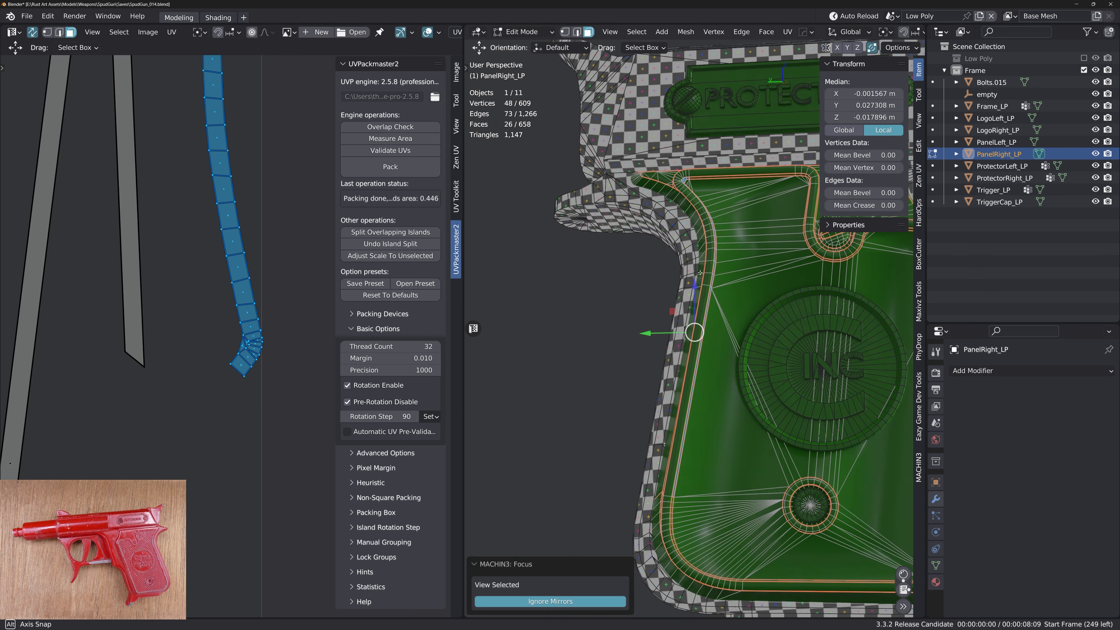
pyautogui.scroll(8, 700, 272)
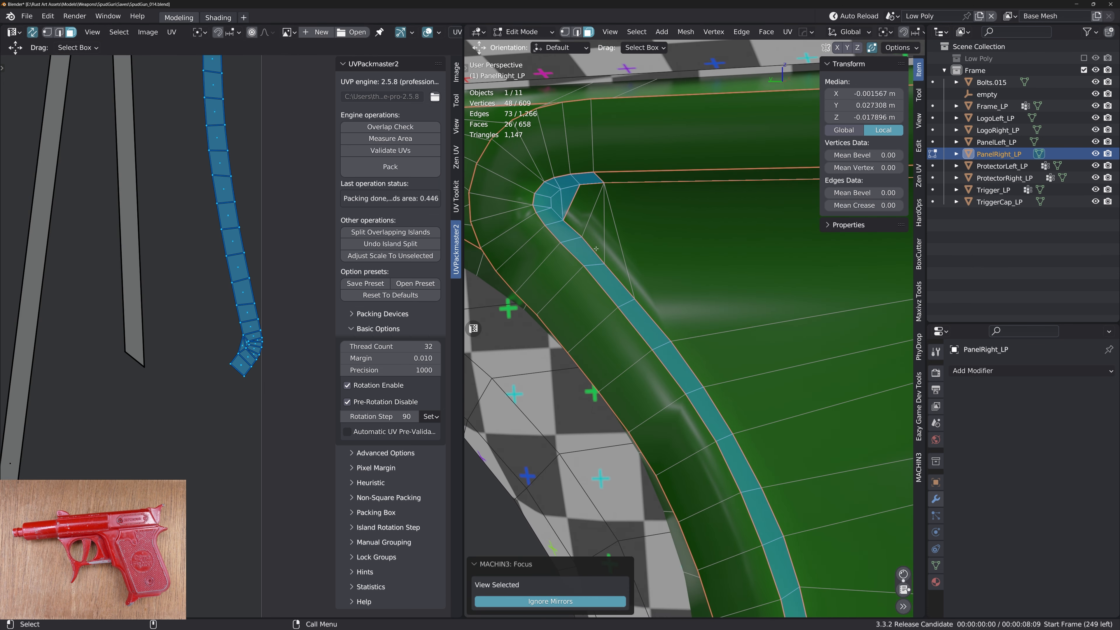
# Select the linked flat faces of the recessed main surface plus two small faces at its top rear corner and align them along X
pyautogui.click(568, 197)
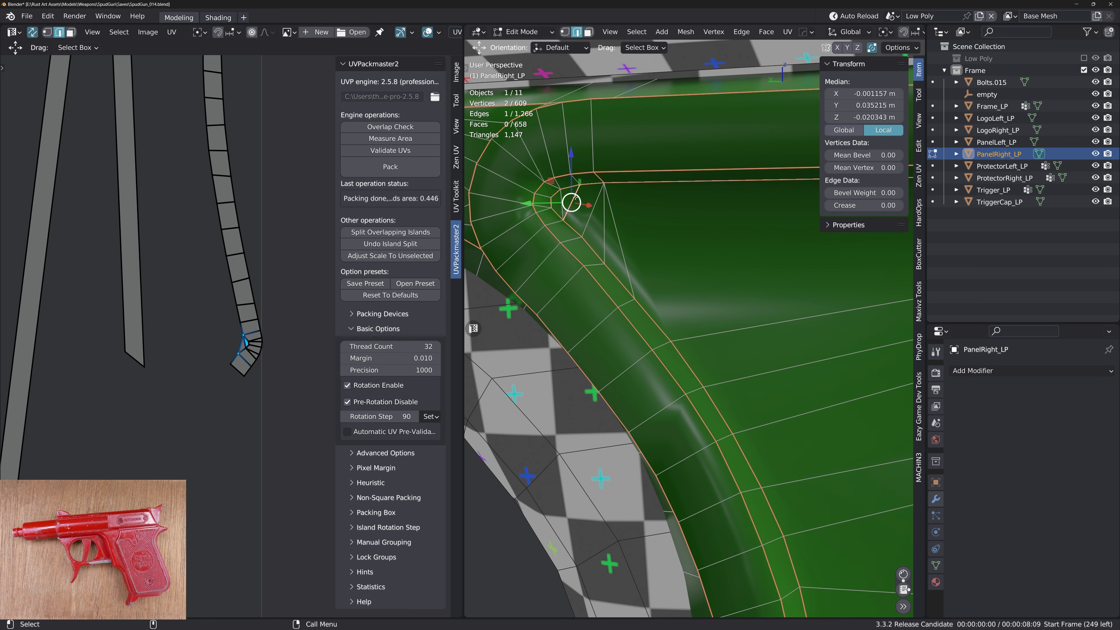
pyautogui.keyDown('alt'); pyautogui.moveTo(578, 197); pyautogui.dragTo(593, 218); pyautogui.keyUp('alt')
pyautogui.scroll(-3, 593, 219)
pyautogui.press('3')
pyautogui.click(659, 265)
pyautogui.hotkey('ctrl', 'shift', 'alt', 'f')
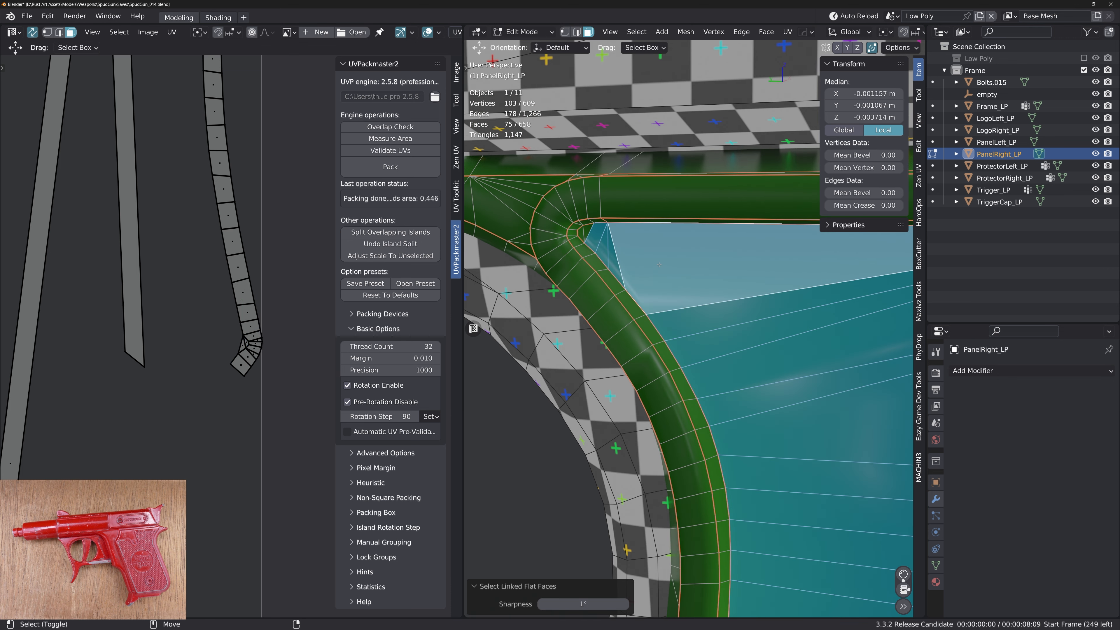
pyautogui.keyDown('shift'); pyautogui.click(587, 229); pyautogui.keyUp('shift')
pyautogui.keyDown('shift'); pyautogui.click(581, 234); pyautogui.keyUp('shift')
pyautogui.hotkey('alt', 'x')
pyautogui.click(709, 243)
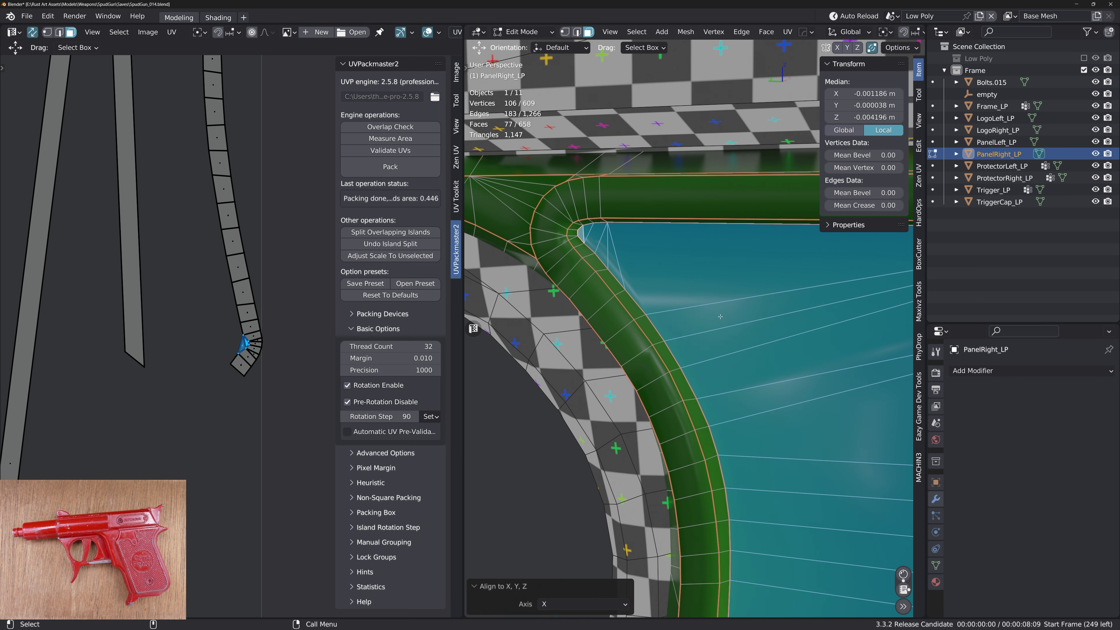
# Project the recessed main surface's UVs from the left orthographic view and move the island below the rest of the layout
pyautogui.scroll(-9, 748, 468)
pyautogui.keyDown('alt'); pyautogui.moveTo(747, 468); pyautogui.dragTo(808, 474); pyautogui.keyUp('alt')
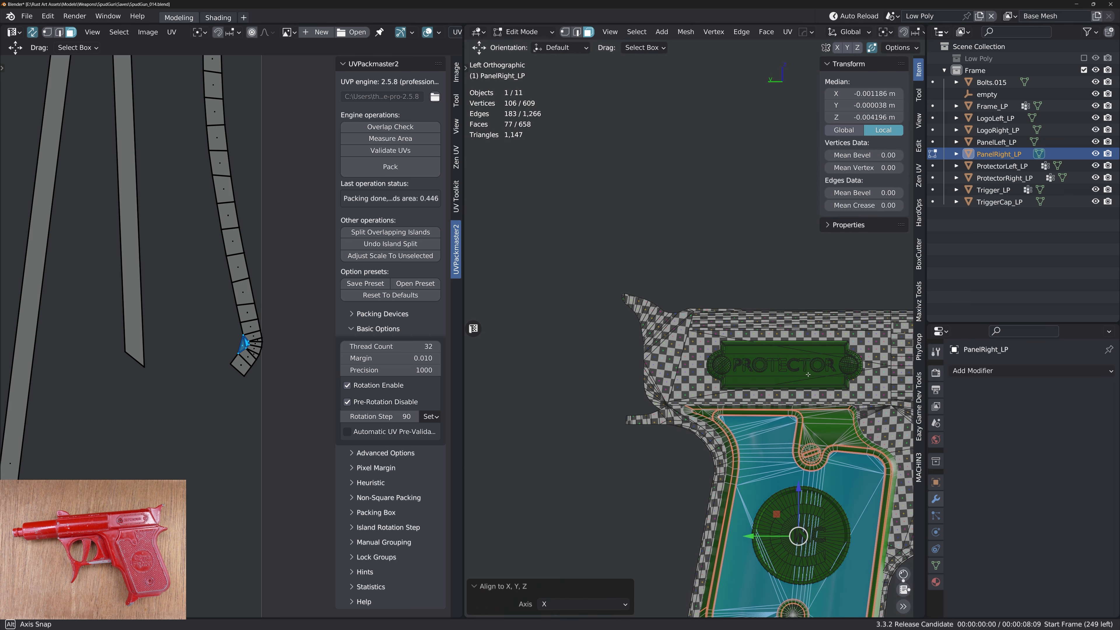
pyautogui.keyDown('alt'); pyautogui.moveTo(808, 473); pyautogui.dragTo(689, 237, button='middle'); pyautogui.keyUp('alt')
pyautogui.press('q')
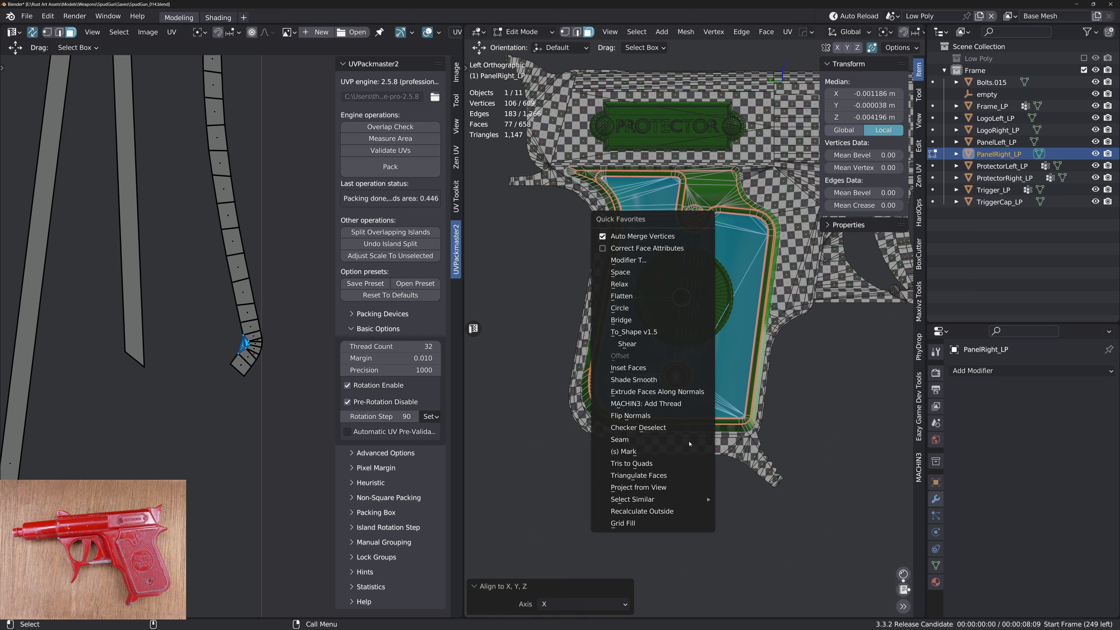
pyautogui.click(668, 488)
pyautogui.scroll(-8, 217, 336)
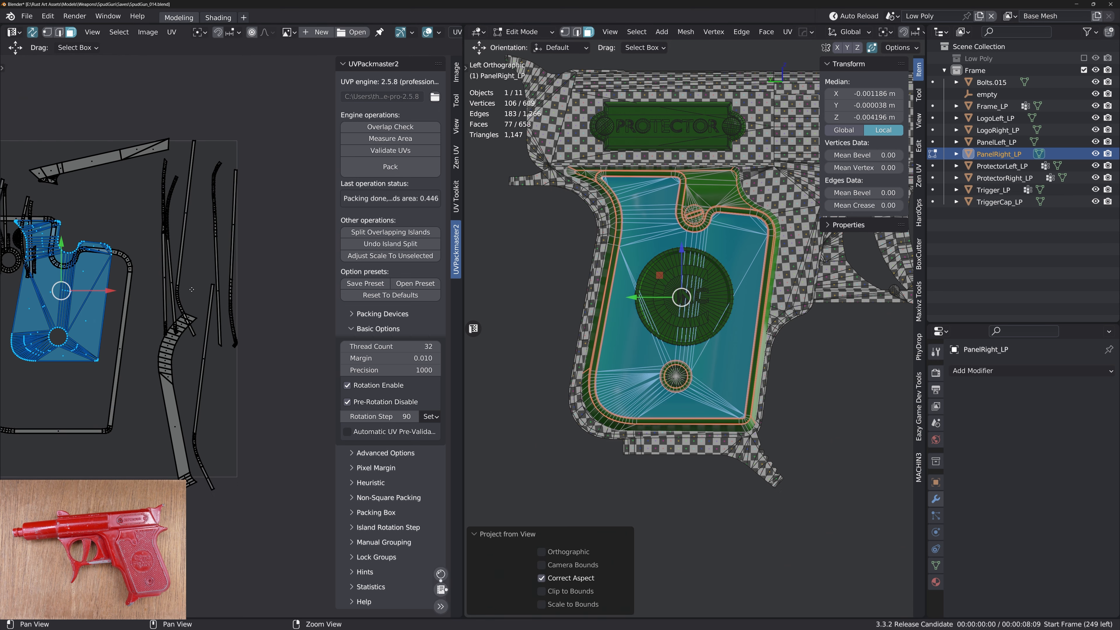
pyautogui.keyDown('alt'); pyautogui.moveTo(217, 337); pyautogui.dragTo(219, 333, button='right'); pyautogui.keyUp('alt')
pyautogui.press('g')
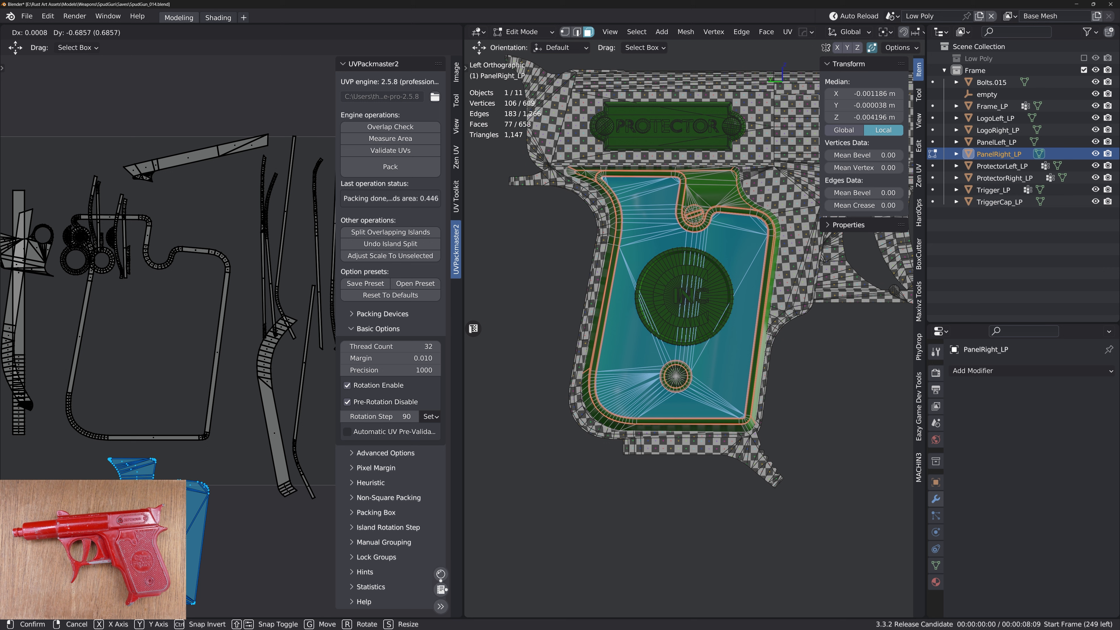
pyautogui.click(199, 564)
pyautogui.scroll(2, 574, 455)
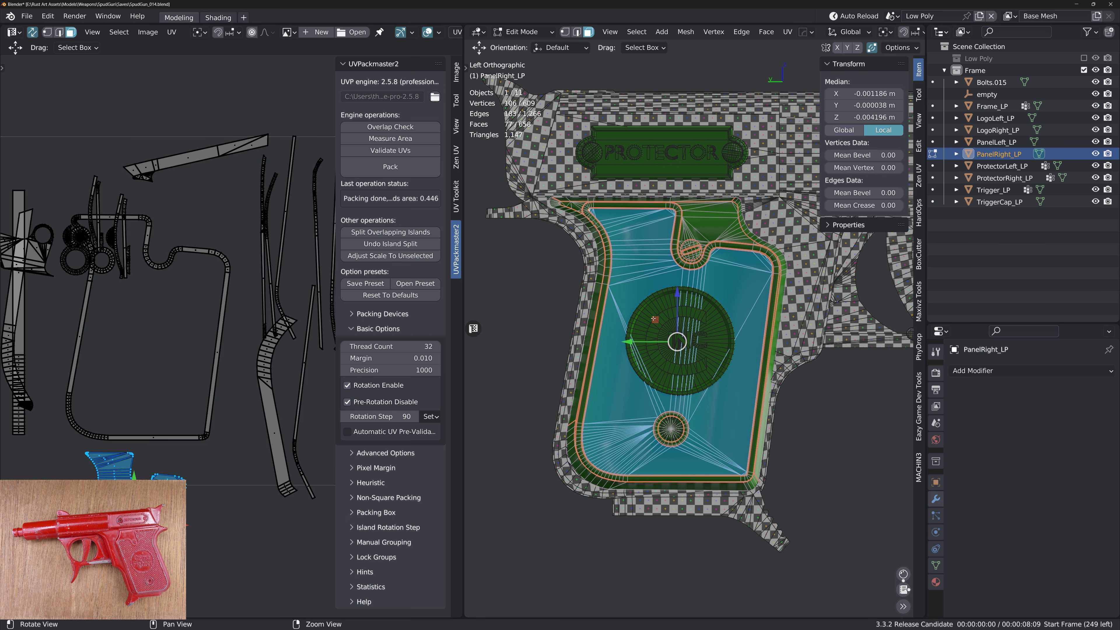
# Select the linked flat faces of the upper front area around the screw hole and project their UVs from the left orthographic view
pyautogui.scroll(4, 654, 318)
pyautogui.click(705, 253)
pyautogui.hotkey('ctrl', 'shift', 'alt', 'f')
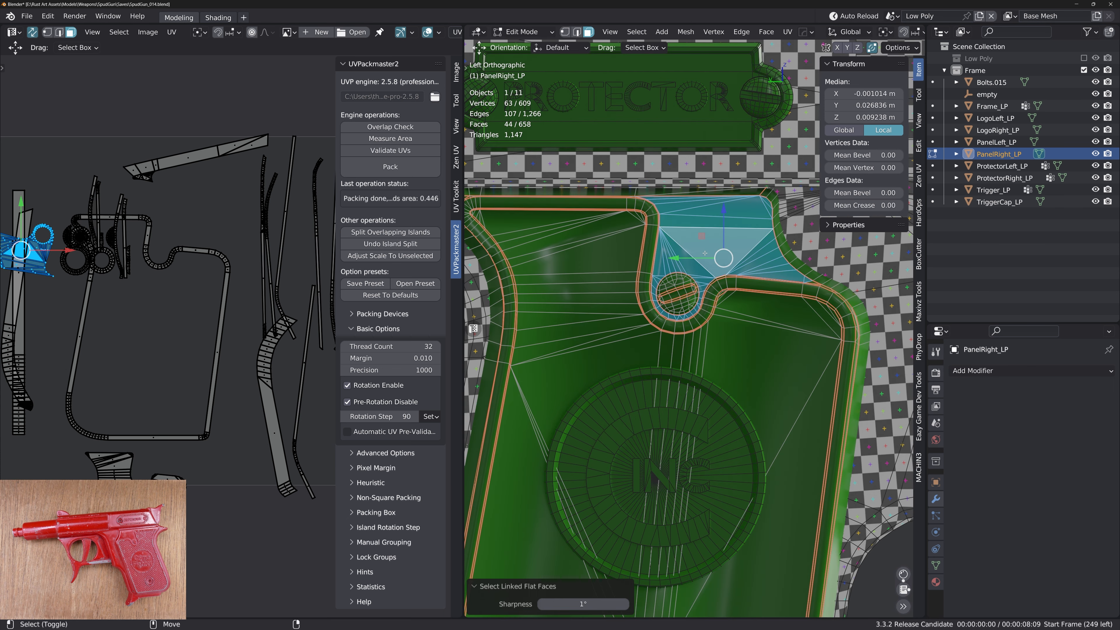
pyautogui.press('q')
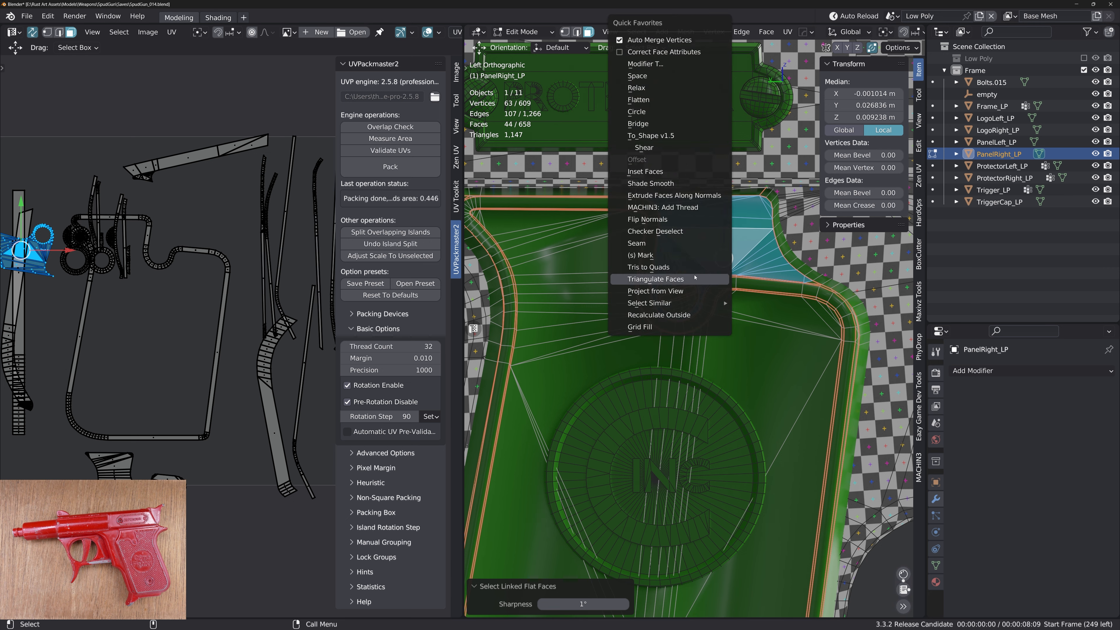
pyautogui.click(687, 290)
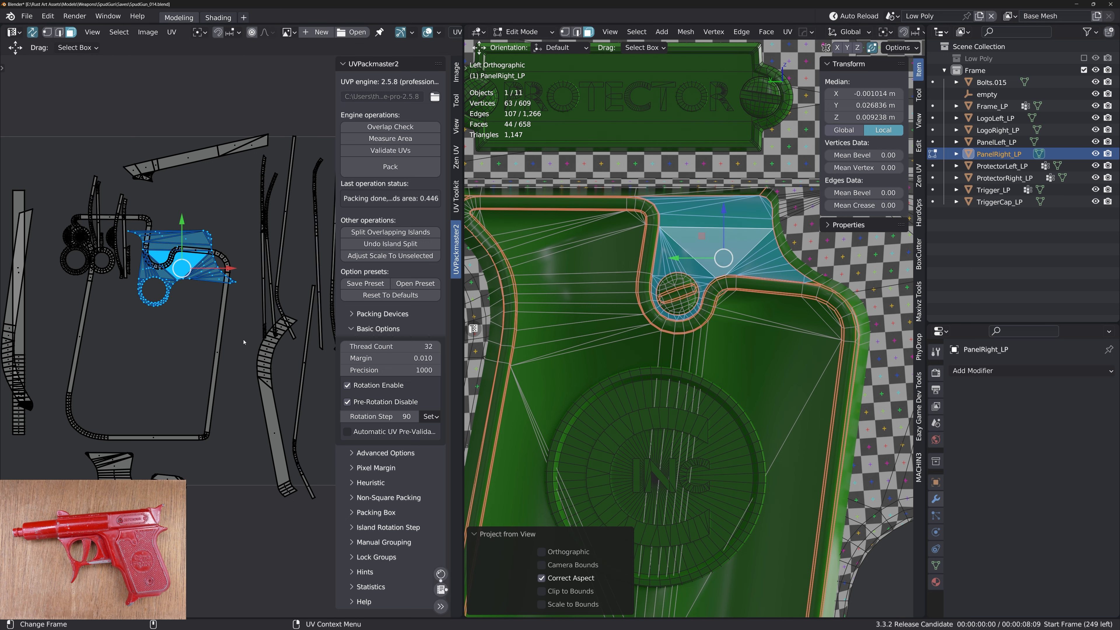
# Move the projected island of the upper front area around the screw hole below the rest of the UV layout
pyautogui.press('g')
pyautogui.click(296, 505)
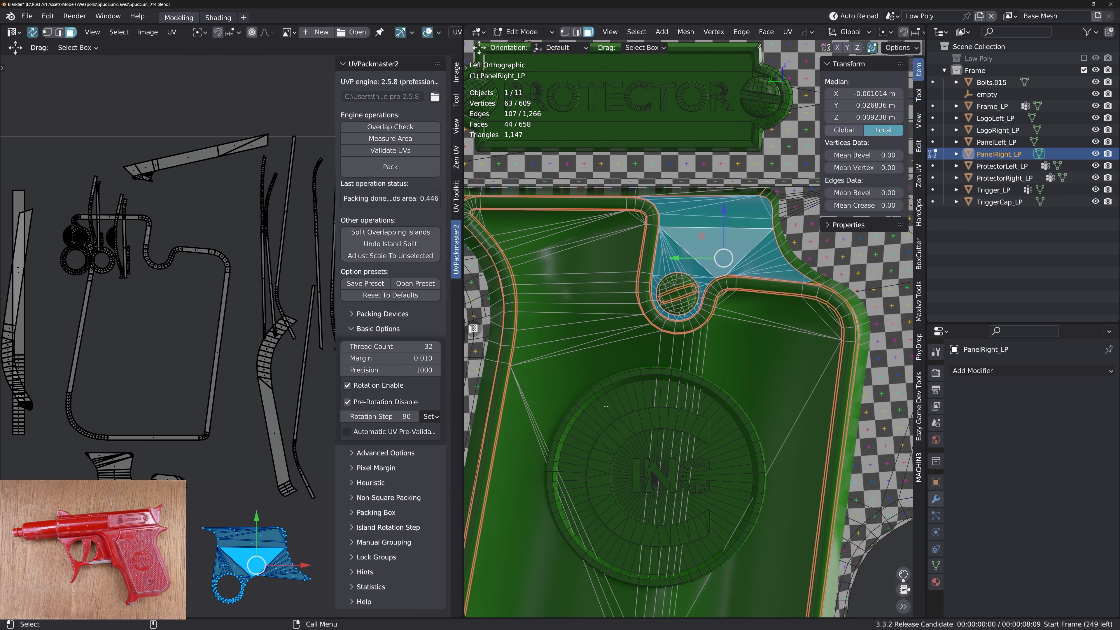
pyautogui.keyDown('alt'); pyautogui.moveTo(606, 406); pyautogui.dragTo(612, 352, button='right'); pyautogui.keyUp('alt')
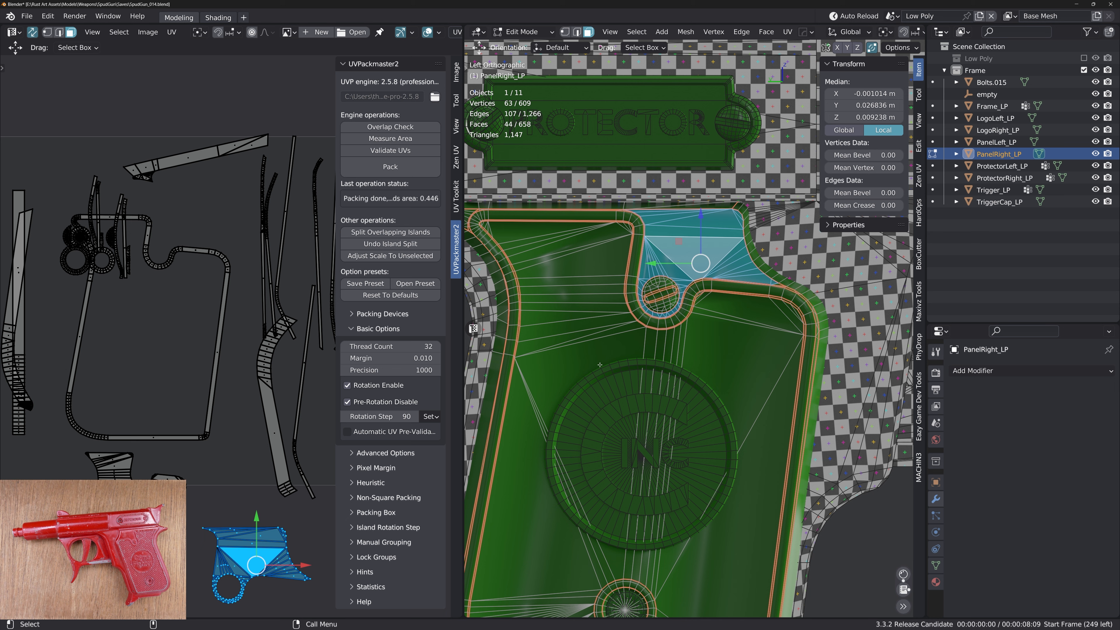
# Select the linked flat faces of the small area at the panel's top rear corner, project their UVs from view and move the island below the layout
pyautogui.keyDown('alt'); pyautogui.moveTo(503, 367); pyautogui.dragTo(676, 439, button='middle'); pyautogui.keyUp('alt')
pyautogui.doubleClick(634, 294)
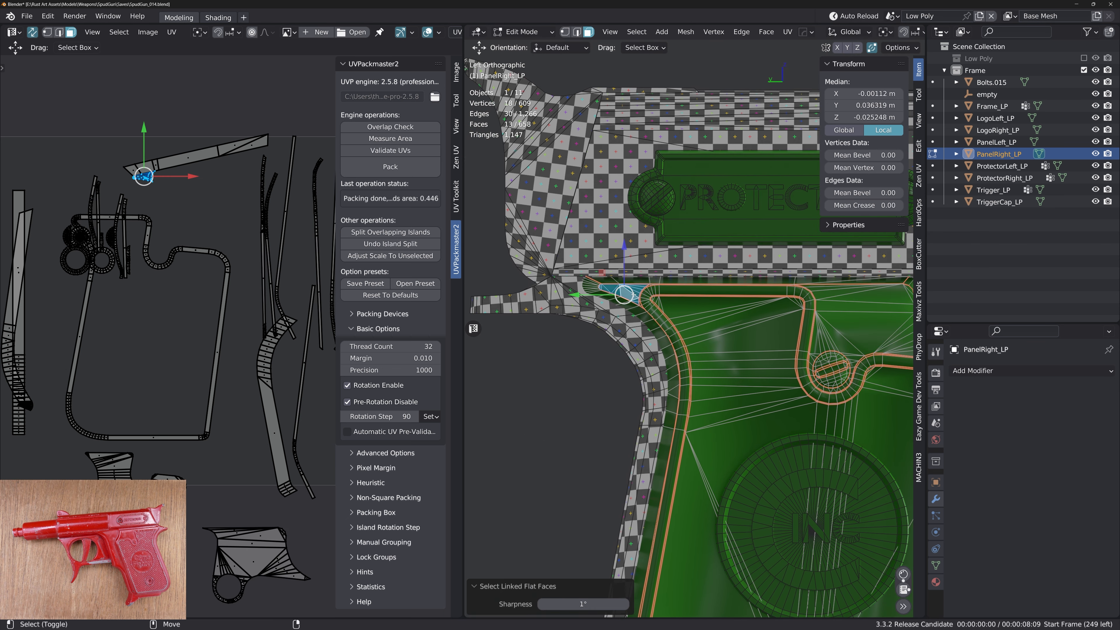
pyautogui.press('u')
pyautogui.click(623, 294)
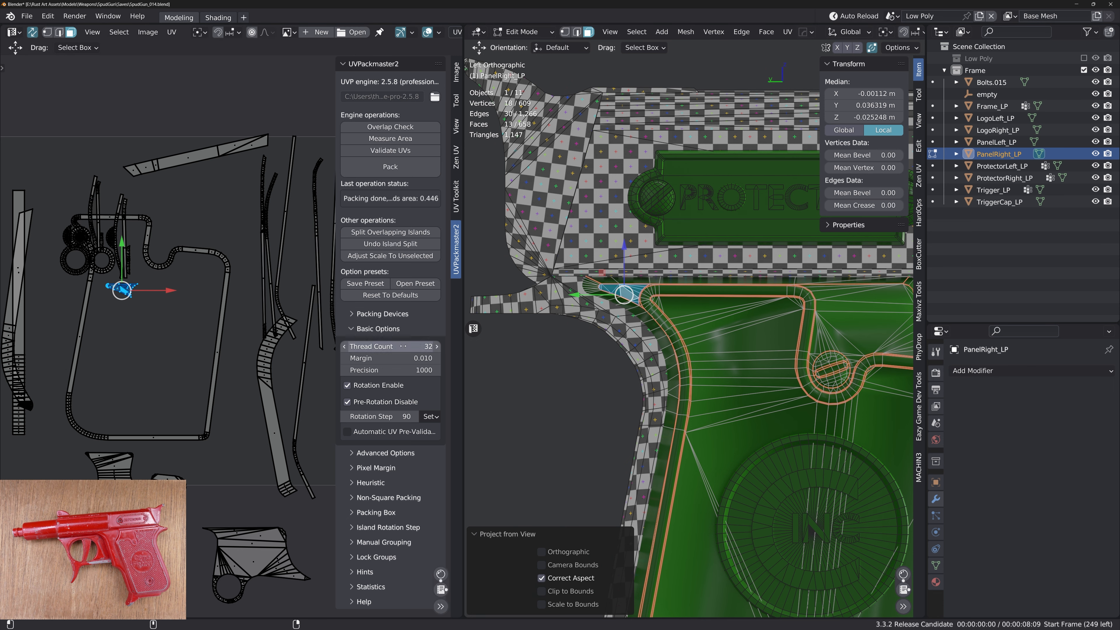
pyautogui.press('g')
pyautogui.click(56, 466)
# Select the stray sliver island beside the UV tile's edge and locate its face on the right grip panel
pyautogui.keyDown('alt'); pyautogui.moveTo(25, 293); pyautogui.dragTo(206, 387, button='middle'); pyautogui.keyUp('alt')
pyautogui.keyDown('alt'); pyautogui.moveTo(205, 387); pyautogui.dragTo(352, 367, button='right'); pyautogui.keyUp('alt')
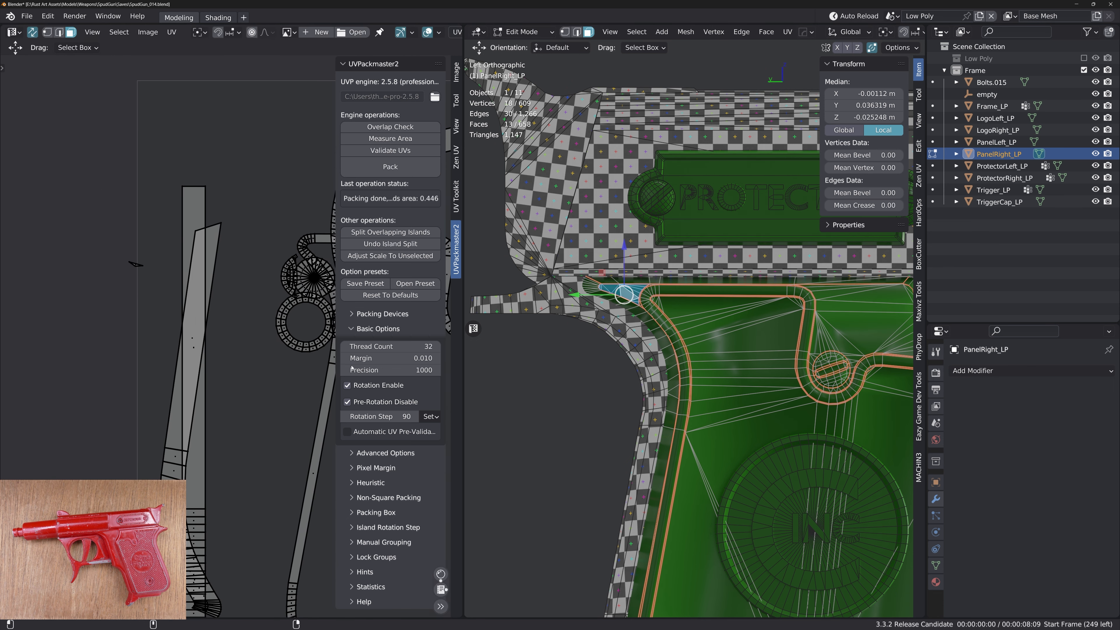
pyautogui.keyDown('alt'); pyautogui.moveTo(647, 321); pyautogui.dragTo(624, 314); pyautogui.keyUp('alt')
pyautogui.keyDown('alt'); pyautogui.moveTo(624, 314); pyautogui.dragTo(699, 465, button='right'); pyautogui.keyUp('alt')
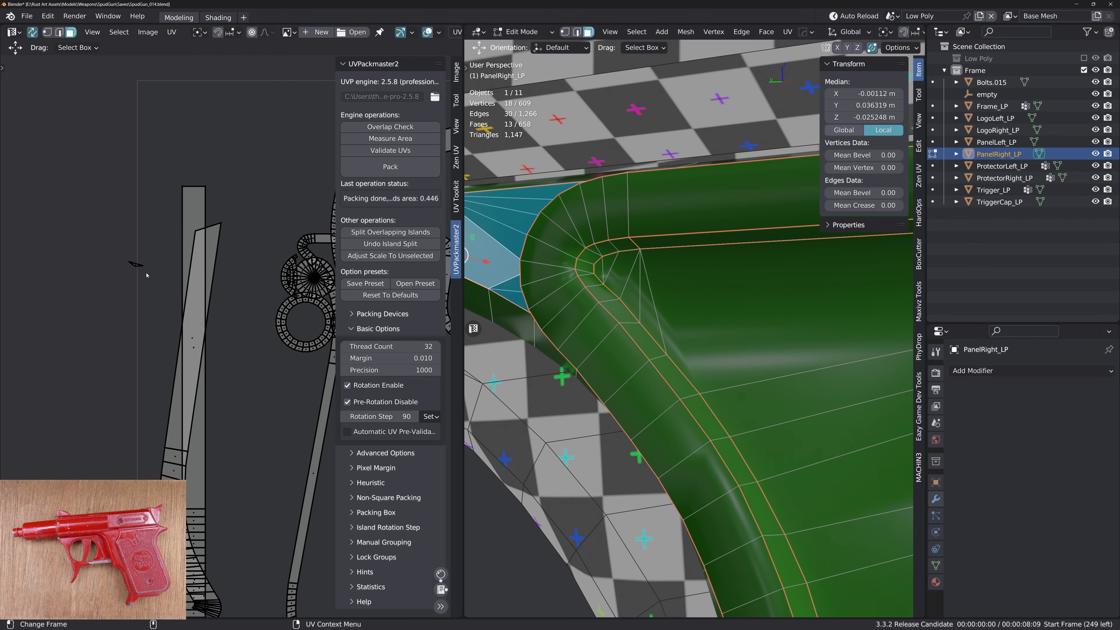
pyautogui.click(138, 265)
pyautogui.press('f')
pyautogui.keyDown('alt'); pyautogui.moveTo(675, 328); pyautogui.dragTo(695, 337); pyautogui.keyUp('alt')
pyautogui.keyDown('alt'); pyautogui.moveTo(694, 338); pyautogui.dragTo(648, 300, button='right'); pyautogui.keyUp('alt')
pyautogui.keyDown('alt'); pyautogui.moveTo(648, 300); pyautogui.dragTo(688, 348); pyautogui.keyUp('alt')
# Select the whole upper front area around the screw hole, linked up to its seams, and project its UVs from the left orthographic view
pyautogui.click(610, 335)
pyautogui.hotkey('ctrl', 'l')
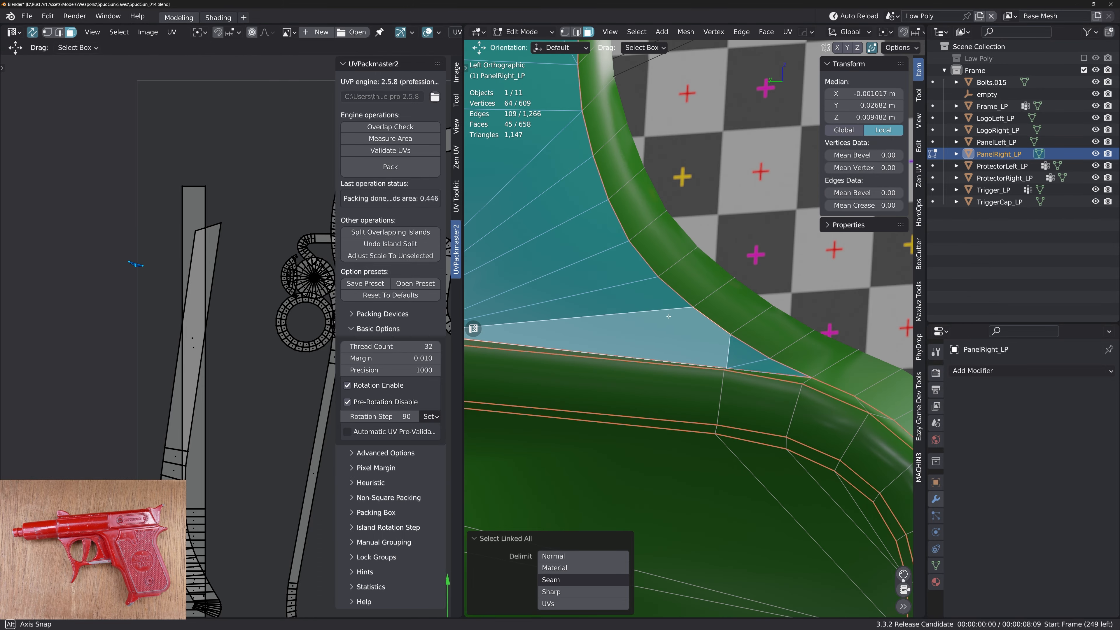
pyautogui.keyDown('alt'); pyautogui.moveTo(706, 353); pyautogui.dragTo(666, 369, button='right'); pyautogui.keyUp('alt')
pyautogui.keyDown('alt'); pyautogui.moveTo(666, 370); pyautogui.dragTo(709, 306, button='middle'); pyautogui.keyUp('alt')
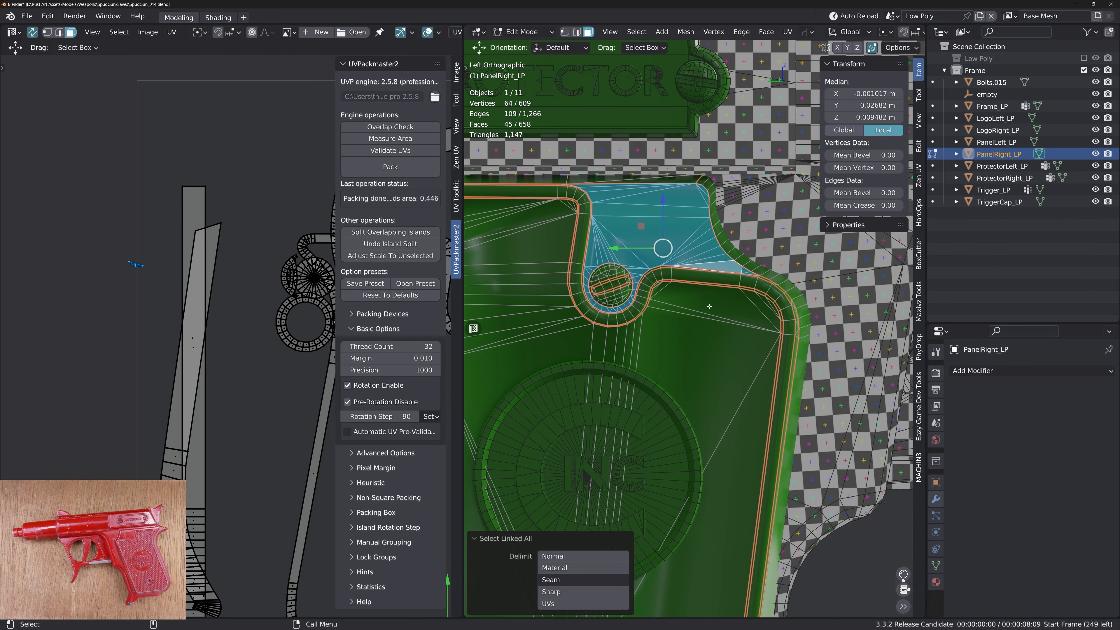
pyautogui.press('q')
pyautogui.click(710, 309)
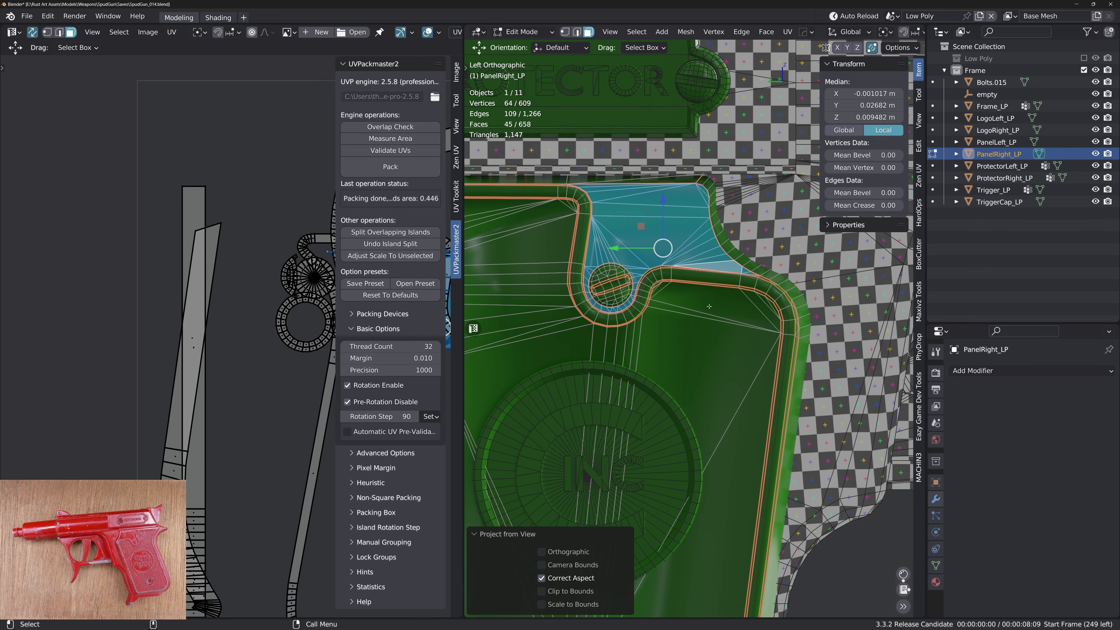
# Move the reprojected screw-hole area island into the empty space inside the rim outline island
pyautogui.scroll(-4, 303, 393)
pyautogui.press('g')
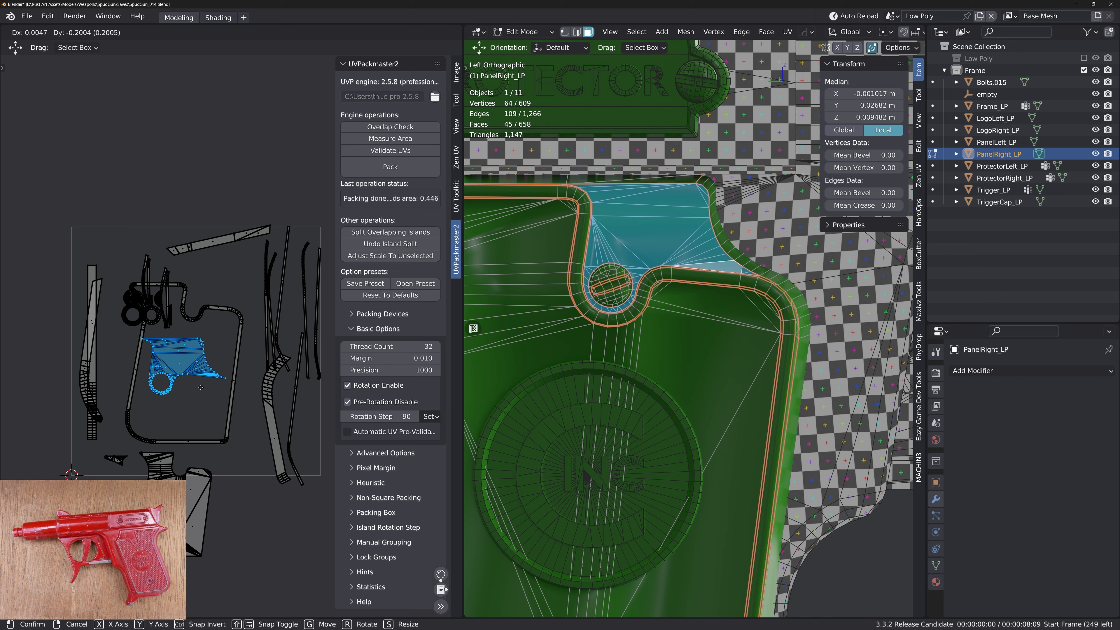
pyautogui.click(204, 405)
pyautogui.press('q')
pyautogui.click(205, 405)
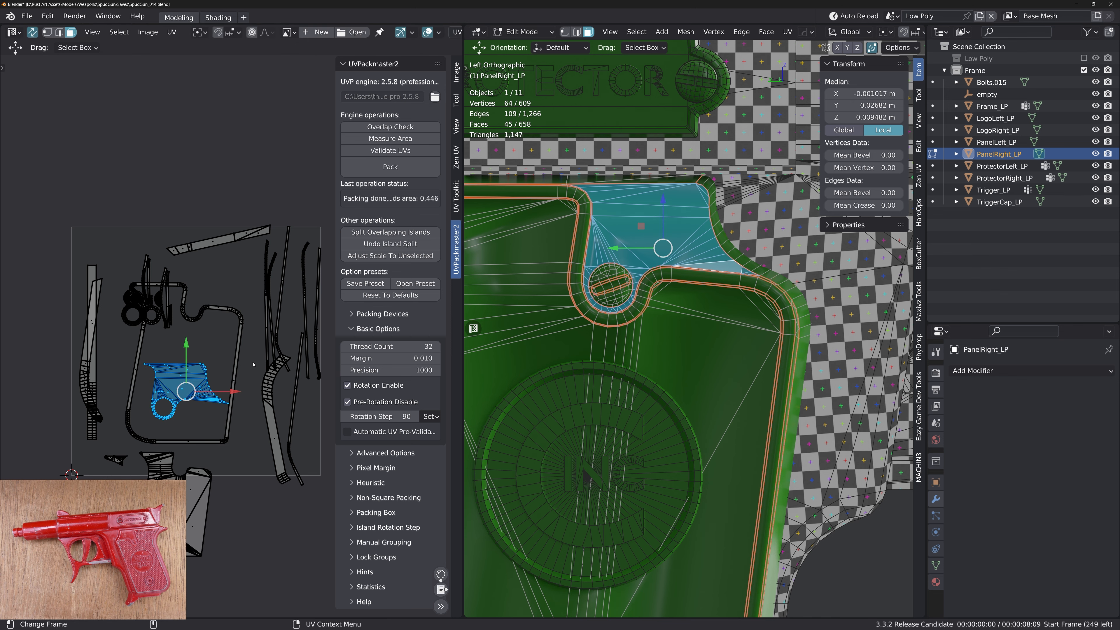
# Align the upper front area's faces along the X axis and save the file
pyautogui.keyDown('ctrl'); pyautogui.moveTo(696, 279); pyautogui.dragTo(657, 304, button='middle'); pyautogui.keyUp('ctrl')
pyautogui.hotkey('alt', 'a')
pyautogui.click(629, 268)
pyautogui.moveTo(623, 261)
pyautogui.mouseDown(button='middle')
pyautogui.moveTo(645, 252)
pyautogui.moveTo(623, 276)
pyautogui.mouseUp(button='middle')
pyautogui.hotkey('ctrl', 's')
pyautogui.click(618, 232)
pyautogui.moveTo(623, 276); pyautogui.dragTo(642, 345, button='middle')
pyautogui.scroll(3, 642, 345)
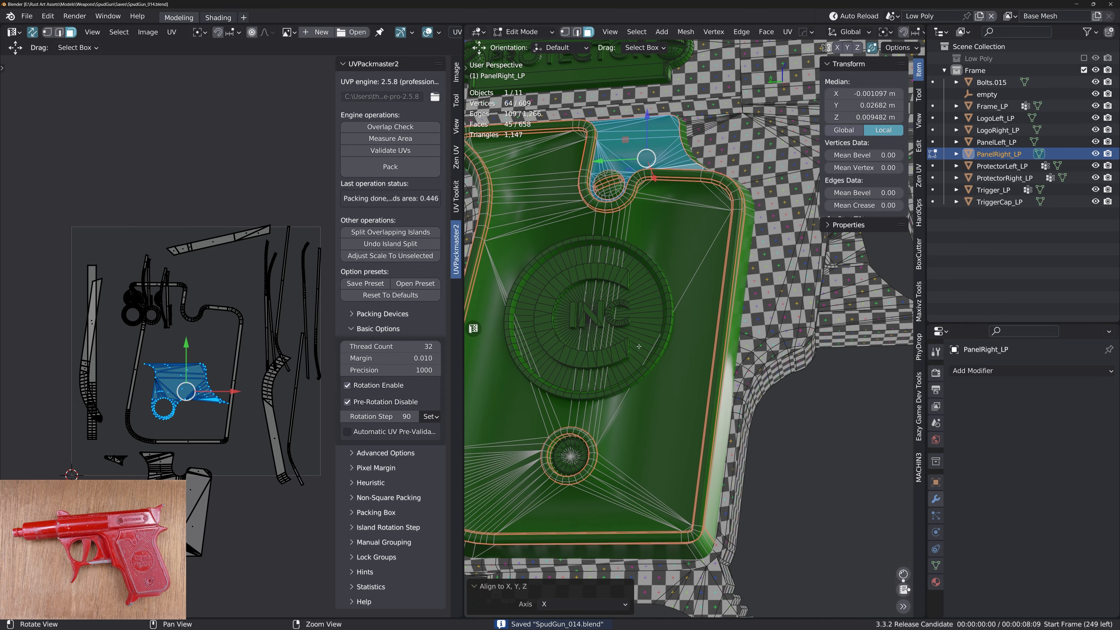
# Select the long eight-face strip island near the rim outline and move it clear of the neighbouring strips
pyautogui.press('a')
pyautogui.moveTo(283, 353); pyautogui.dragTo(268, 345, button='middle')
pyautogui.scroll(4, 273, 342)
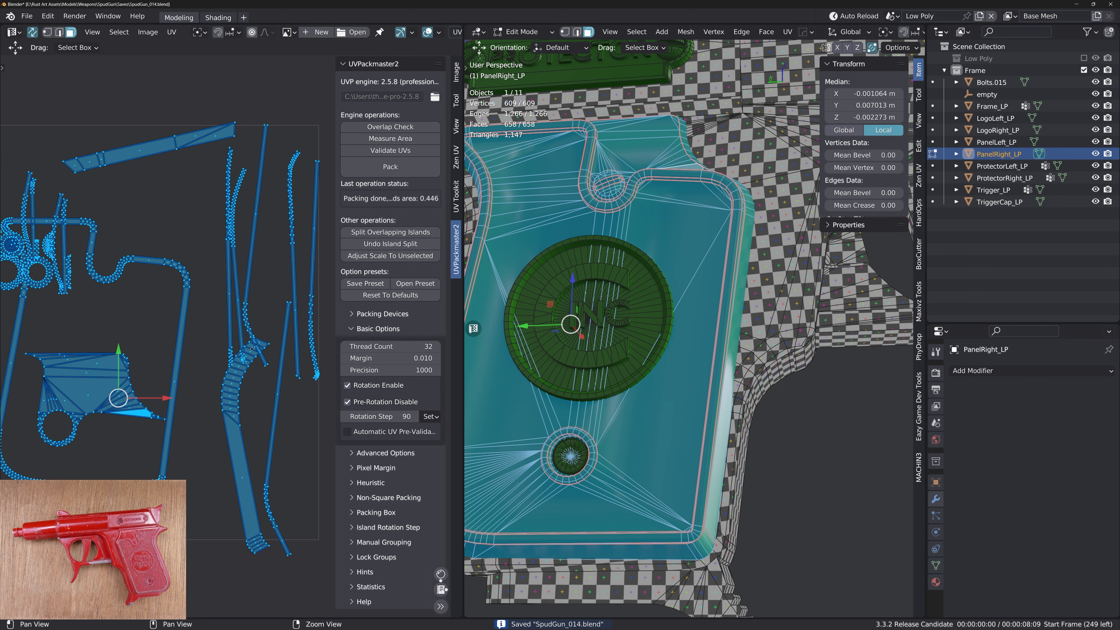
pyautogui.press('l')
pyautogui.press('g')
pyautogui.click(166, 300)
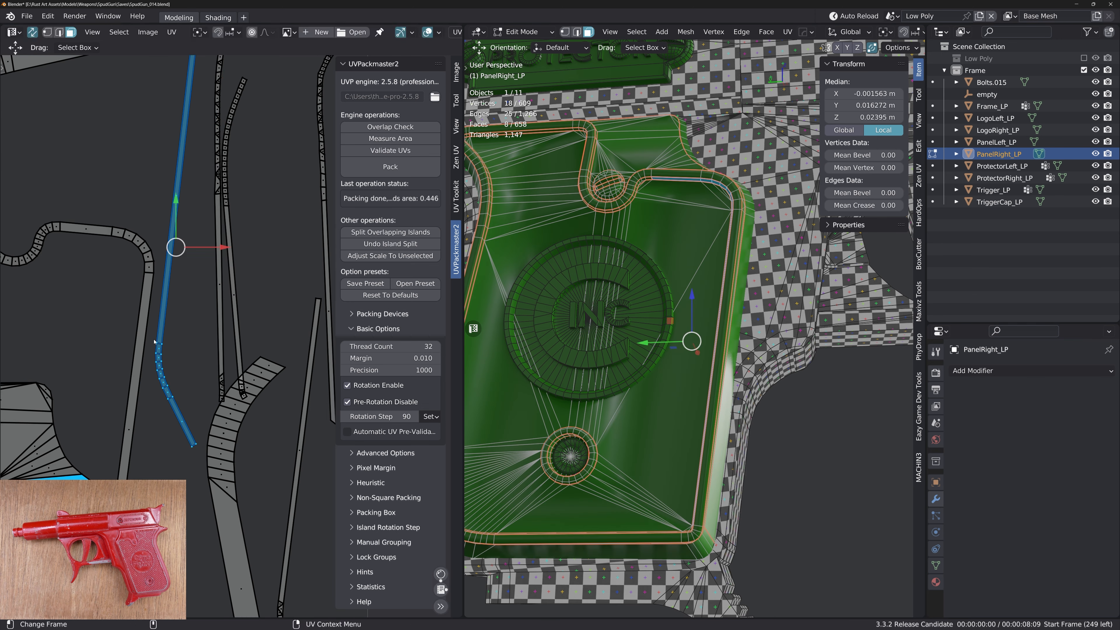
# Turn off UV sync selection and select the whole panel mesh so that all its islands can be edited separately
pyautogui.moveTo(195, 238); pyautogui.dragTo(195, 315, button='middle')
pyautogui.press('q')
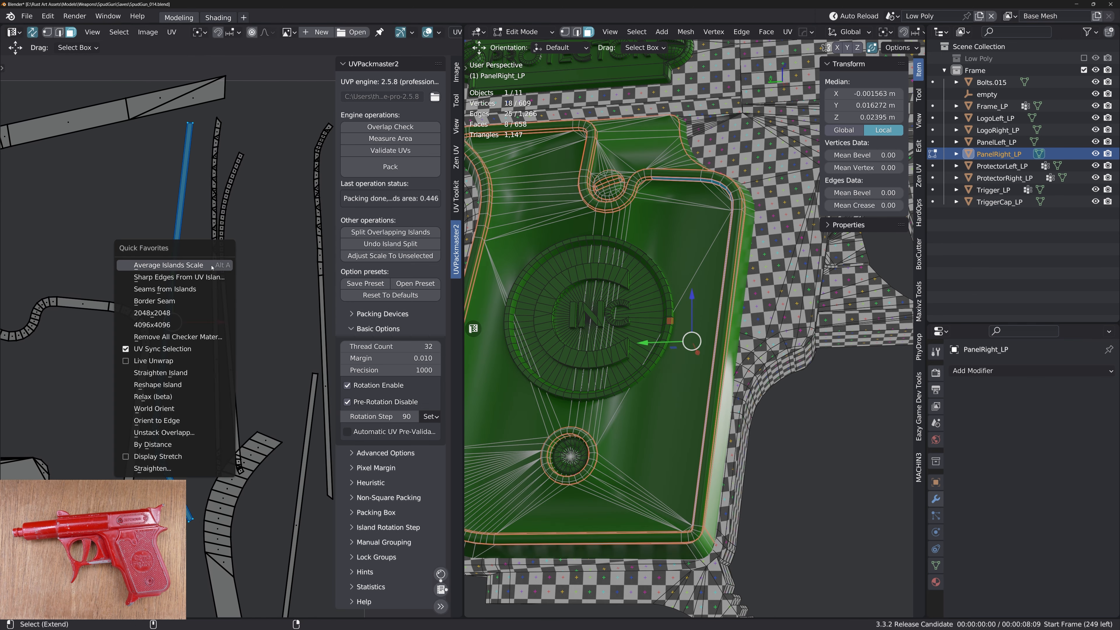
pyautogui.click(198, 348)
pyautogui.press('a')
pyautogui.press('a')
pyautogui.hotkey('alt', 'a')
# Straighten the long strip beside the rim outline, then move the adjacent overlapping curved strip clear and straighten it too
pyautogui.press('l')
pyautogui.press('g')
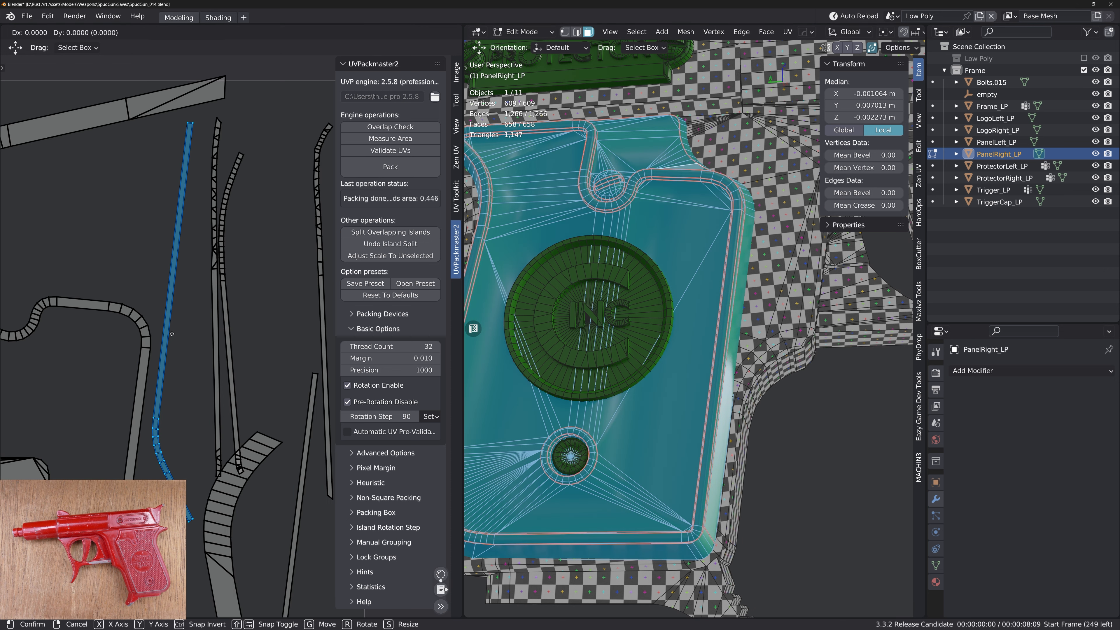
pyautogui.click(173, 335)
pyautogui.rightClick(173, 336)
pyautogui.click(173, 336)
pyautogui.press('q')
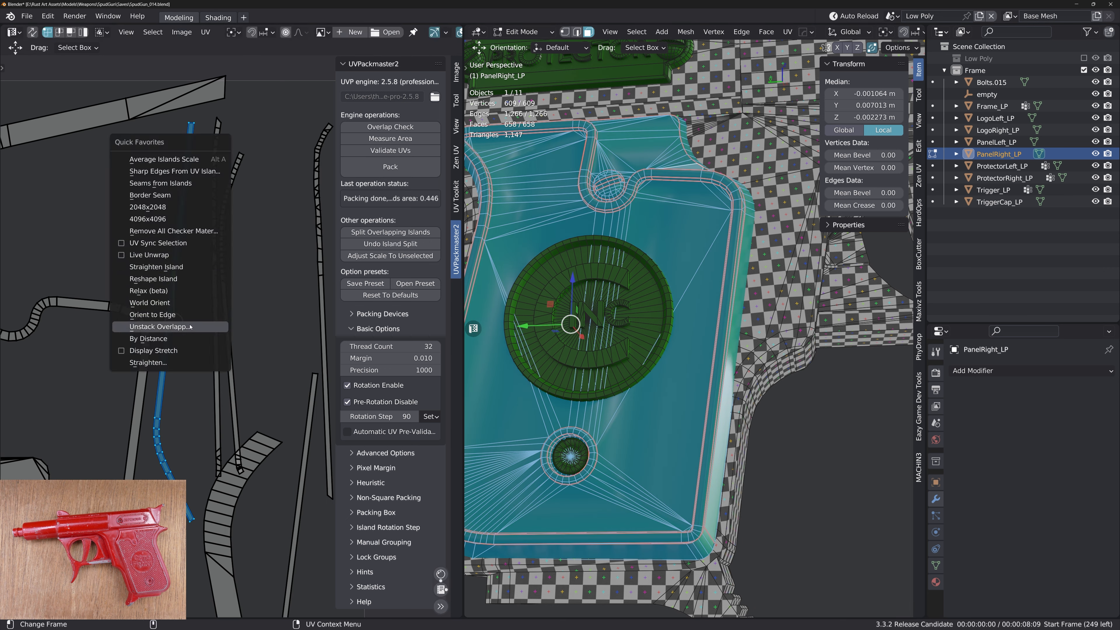
pyautogui.click(173, 363)
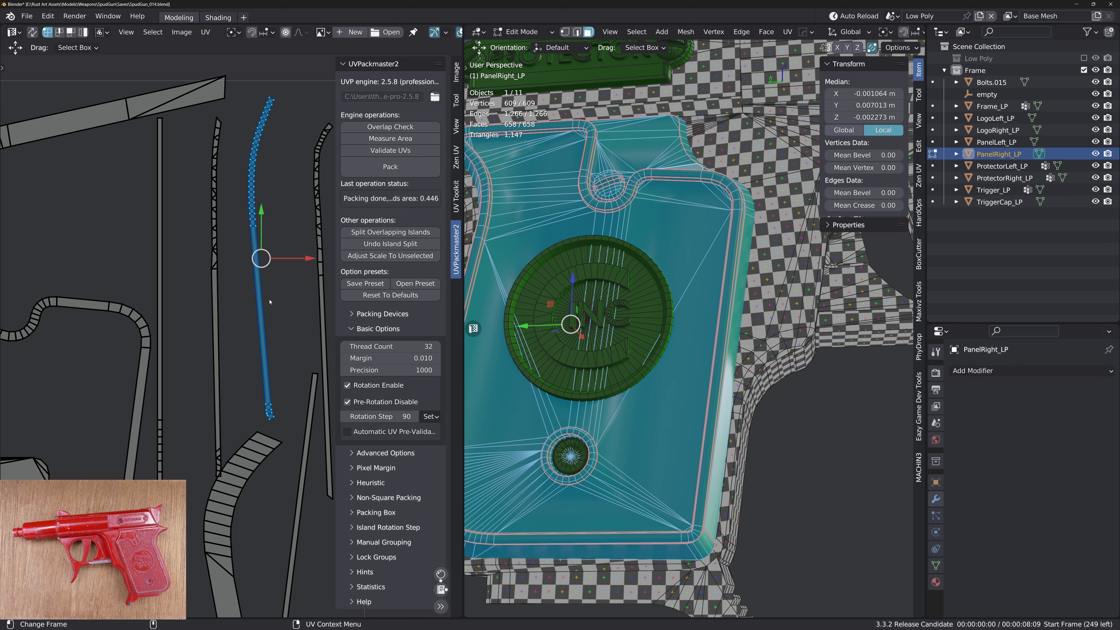
pyautogui.press('q')
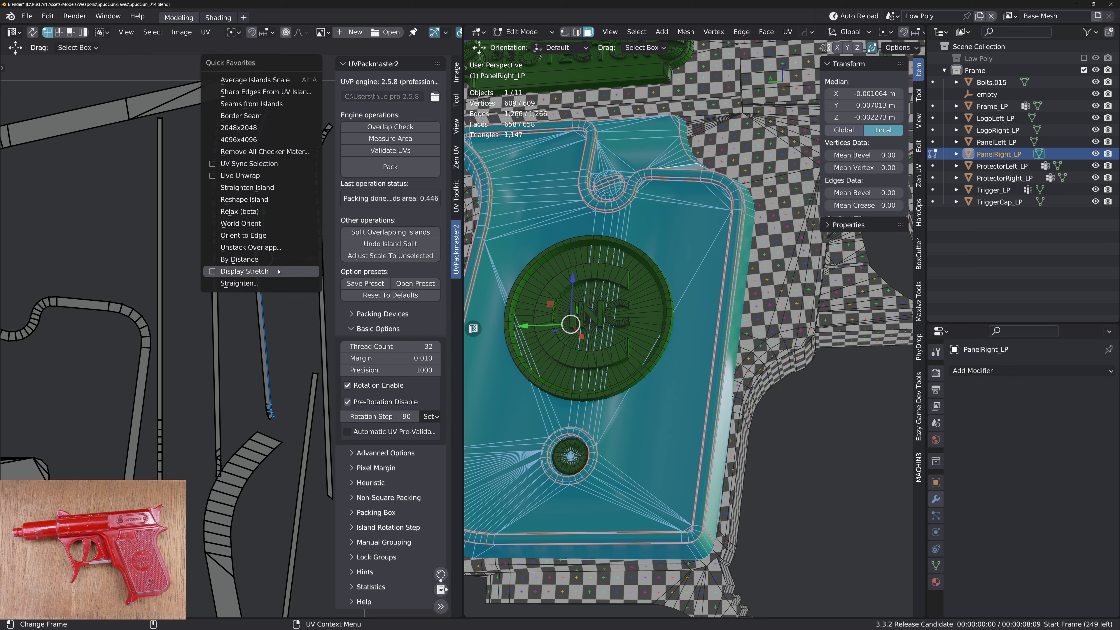
pyautogui.click(274, 194)
# Move the remaining slightly bent strip next to the straightened one and straighten it vertically
pyautogui.click(223, 230)
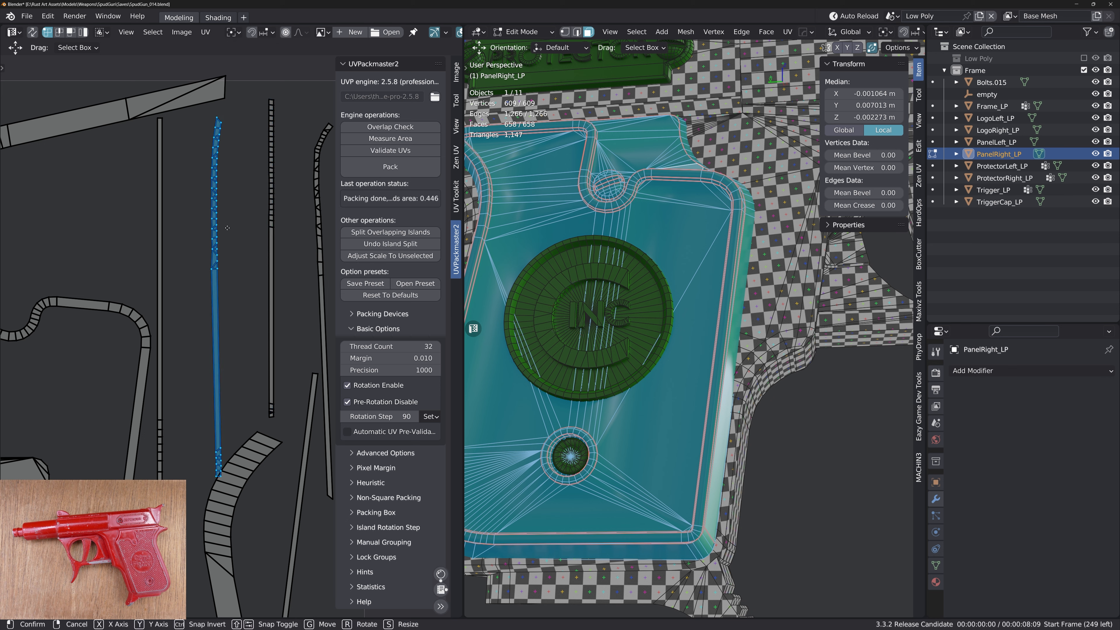
pyautogui.press('g')
pyautogui.click(209, 230)
pyautogui.keyDown('alt'); pyautogui.click(204, 227); pyautogui.keyUp('alt')
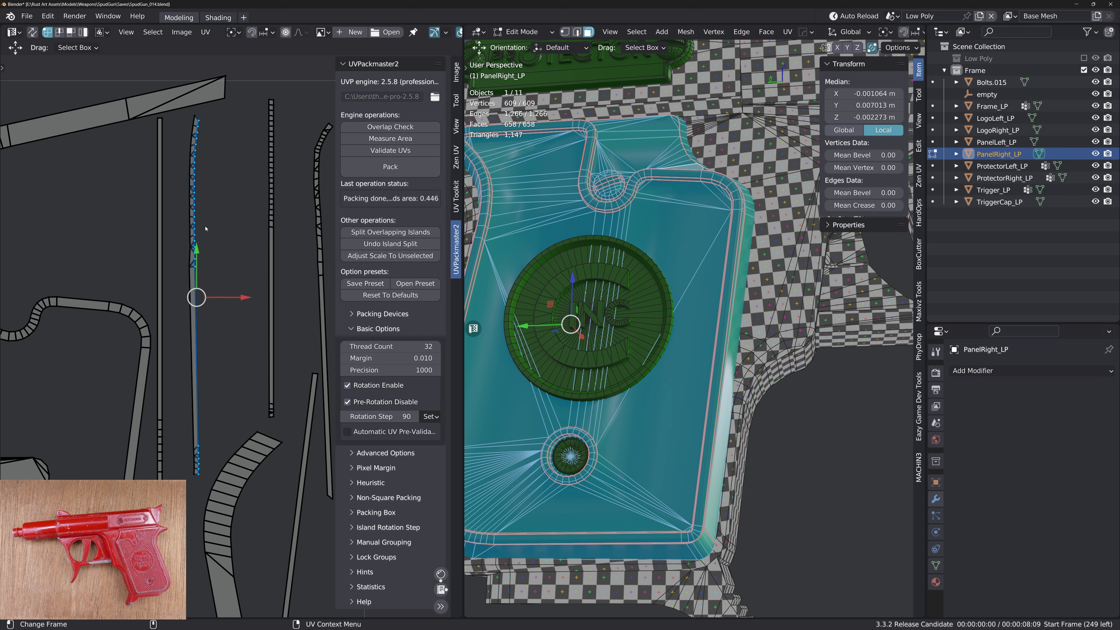
pyautogui.press('q')
pyautogui.click(205, 226)
# Straighten the two long curved strip islands closest to the UV tile's outer edge
pyautogui.moveTo(225, 243); pyautogui.dragTo(166, 250, button='middle')
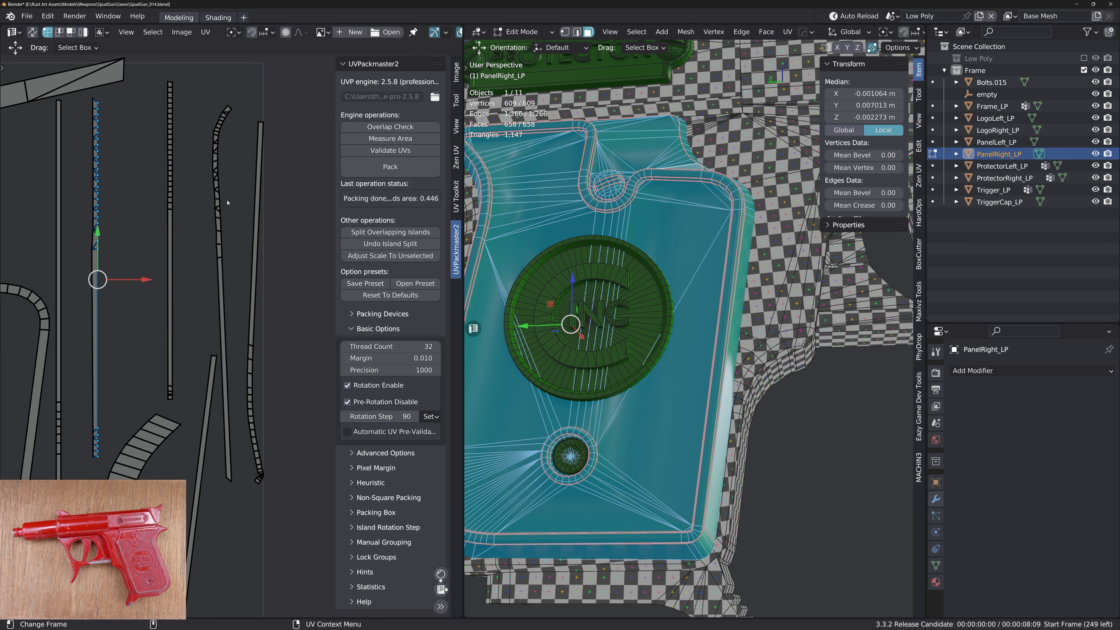
pyautogui.click(220, 239)
pyautogui.press('q')
pyautogui.click(237, 243)
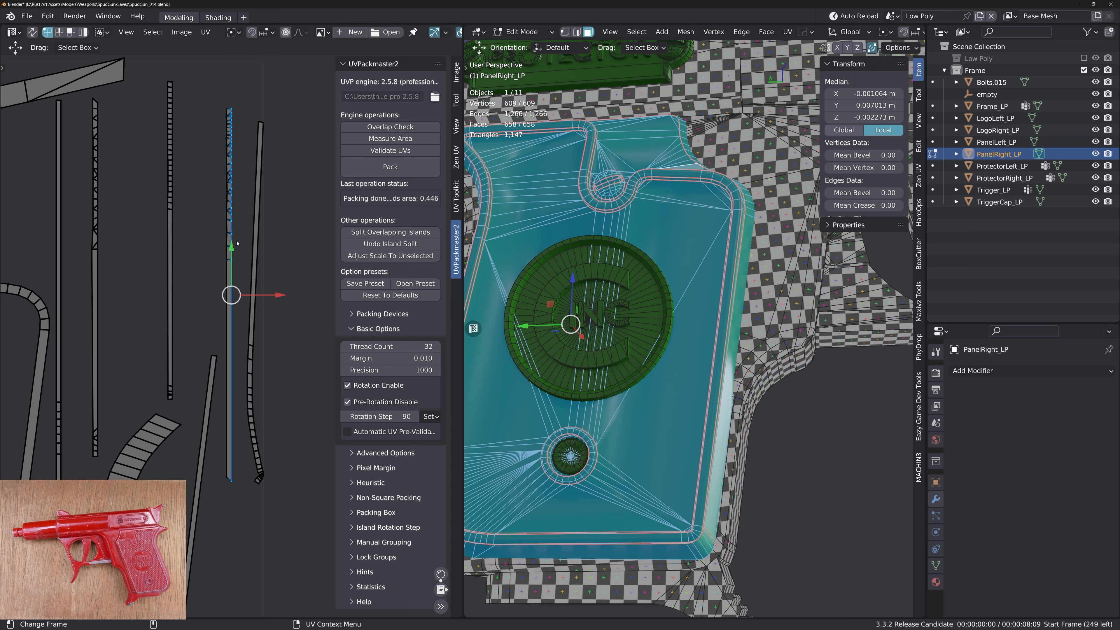
pyautogui.click(272, 357)
pyautogui.press('q')
pyautogui.click(303, 341)
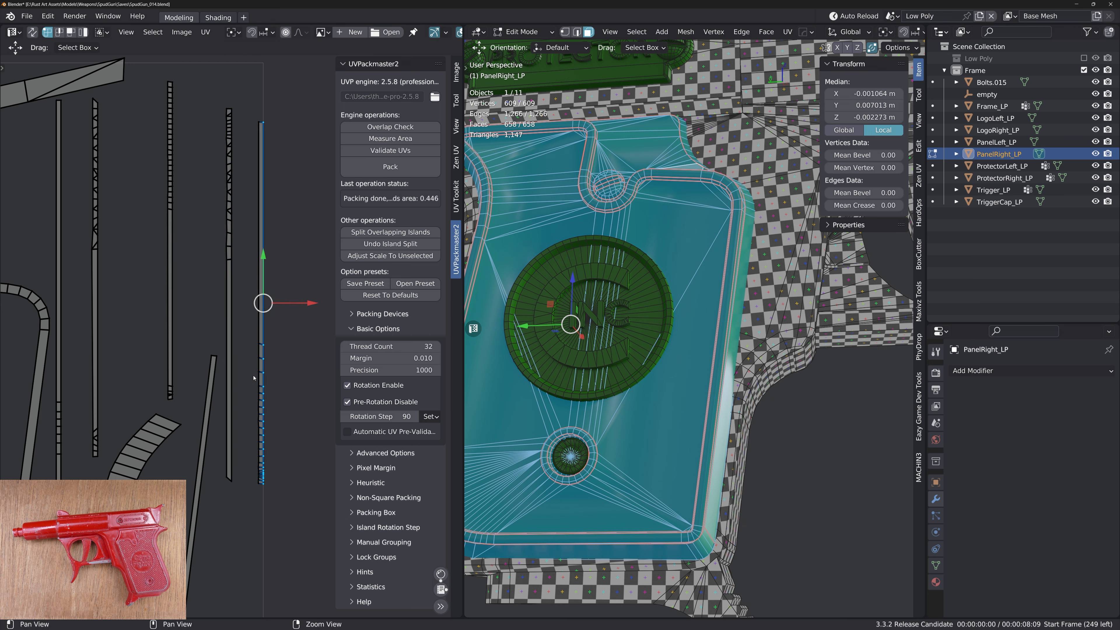
# Straighten the long slanted strip island next to the wide curved strip
pyautogui.keyDown('ctrl'); pyautogui.moveTo(253, 378); pyautogui.dragTo(248, 383, button='middle'); pyautogui.keyUp('ctrl')
pyautogui.moveTo(248, 383); pyautogui.dragTo(276, 134, button='middle')
pyautogui.keyDown('alt'); pyautogui.click(238, 270); pyautogui.keyUp('alt')
pyautogui.press('q')
pyautogui.click(248, 296)
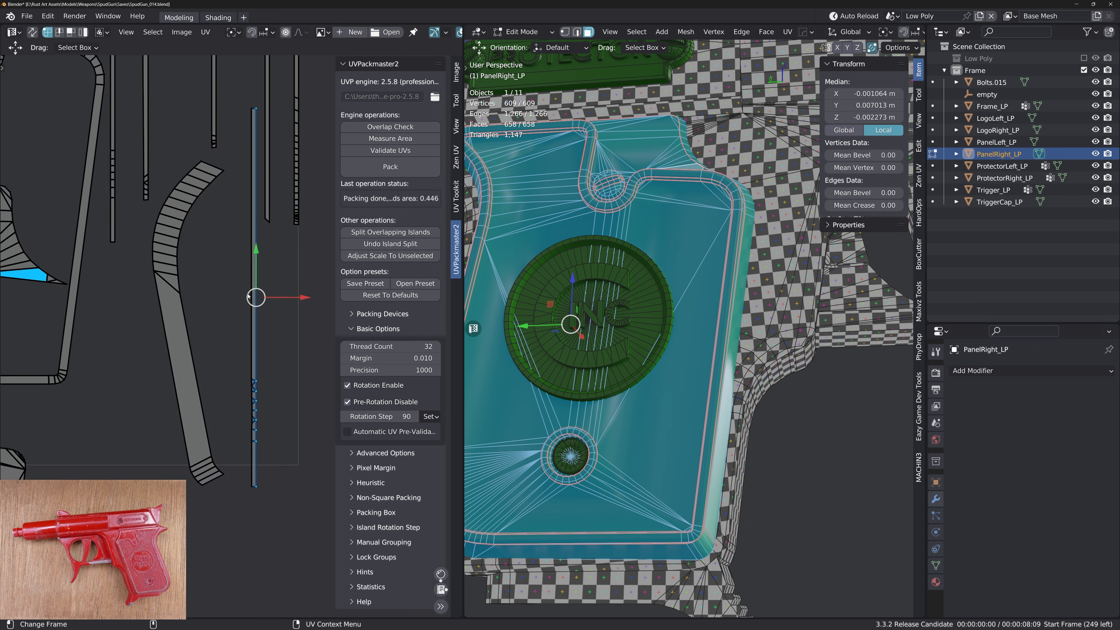
# Straighten the wide curved side-wall strip island along its long boundary edges
pyautogui.click(187, 307)
pyautogui.press('q')
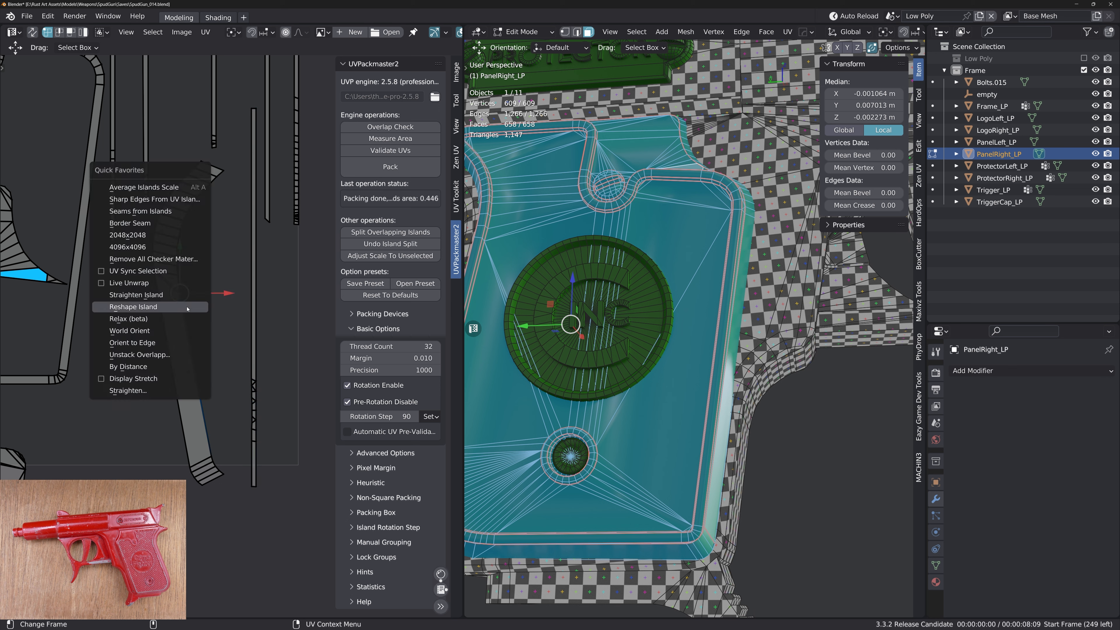
pyautogui.click(193, 295)
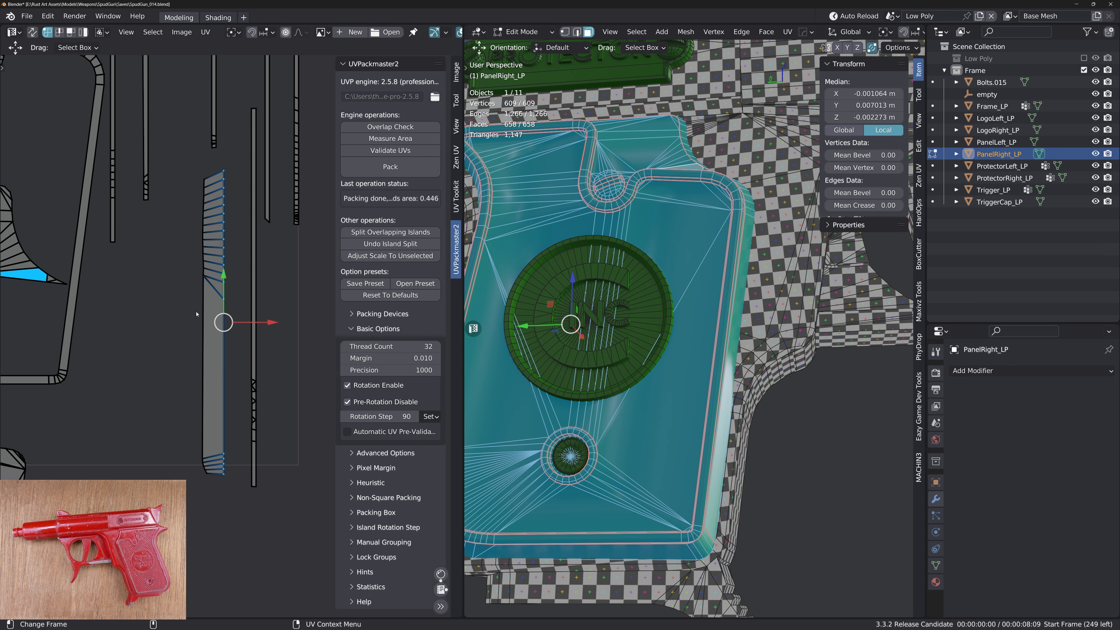
pyautogui.keyDown('alt'); pyautogui.click(204, 309); pyautogui.keyUp('alt')
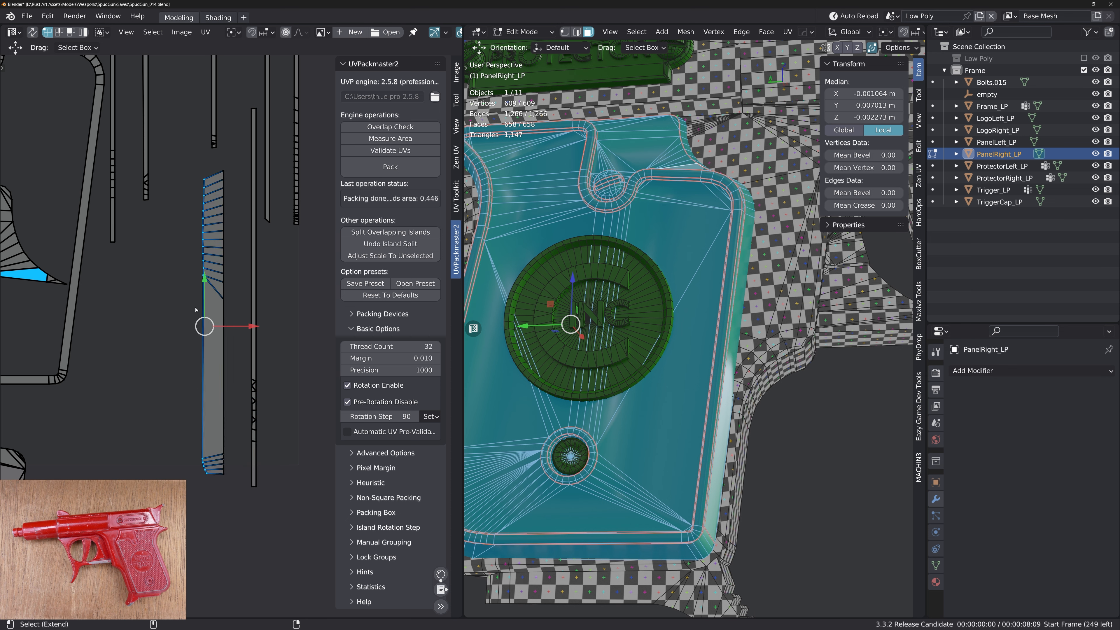
pyautogui.click(214, 455)
pyautogui.click(215, 463)
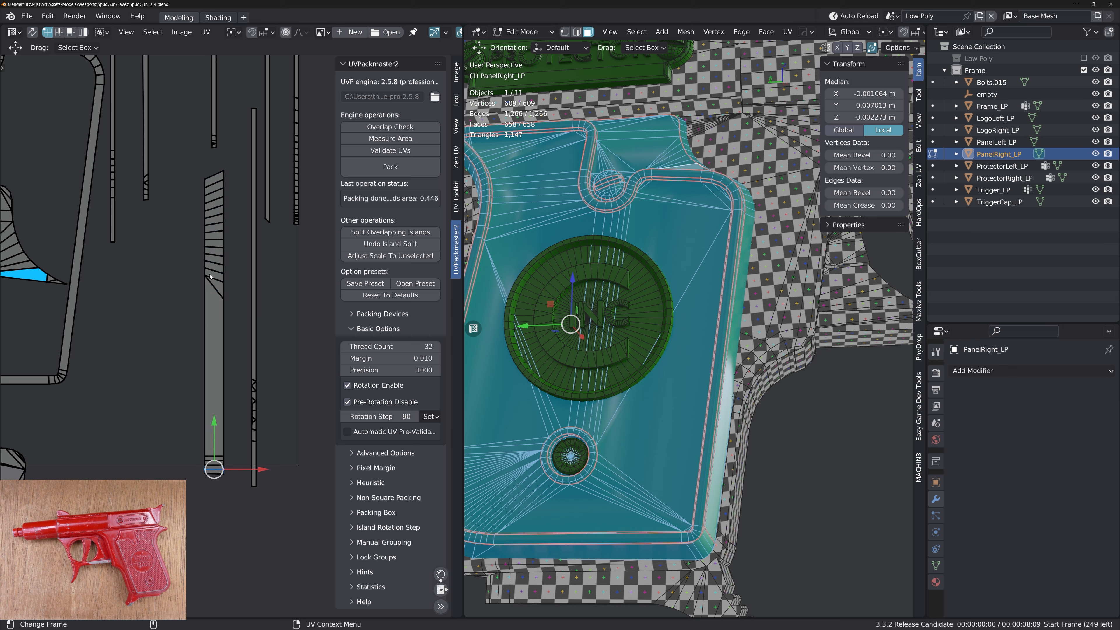
# Select all UV islands of the right grip panel and average their scale
pyautogui.moveTo(139, 271); pyautogui.dragTo(204, 308, button='middle')
pyautogui.scroll(-1, 205, 308)
pyautogui.press('a')
pyautogui.hotkey('ctrl', 'a')
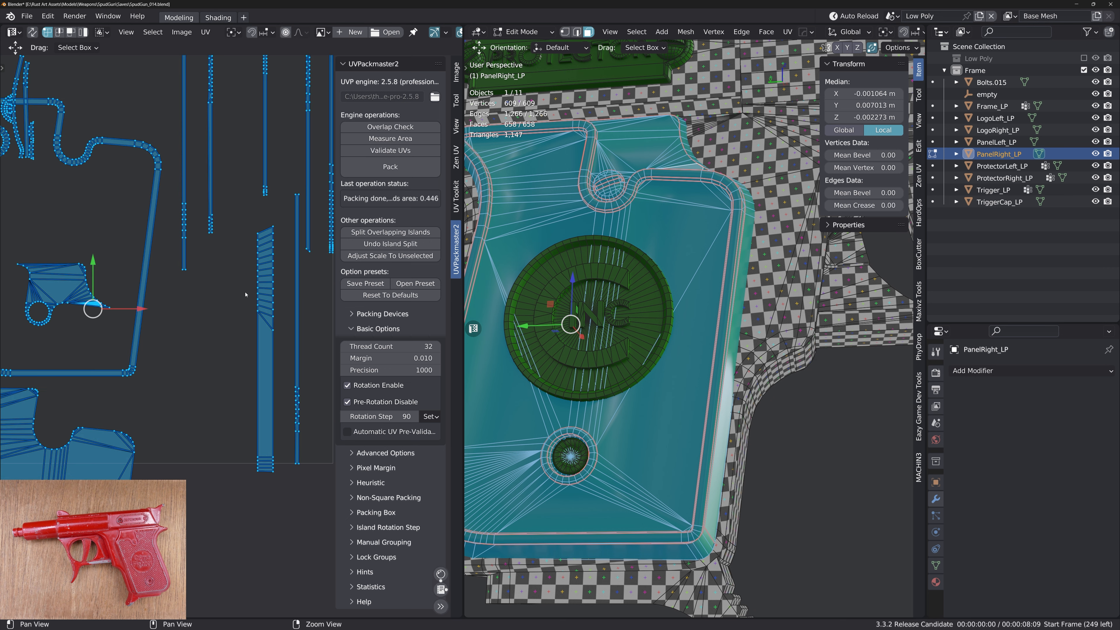
pyautogui.keyDown('alt'); pyautogui.moveTo(238, 355); pyautogui.dragTo(204, 324, button='right'); pyautogui.keyUp('alt')
pyautogui.keyDown('alt'); pyautogui.moveTo(200, 321); pyautogui.dragTo(230, 309, button='middle'); pyautogui.keyUp('alt')
pyautogui.keyDown('alt'); pyautogui.moveTo(230, 309); pyautogui.dragTo(241, 307, button='right'); pyautogui.keyUp('alt')
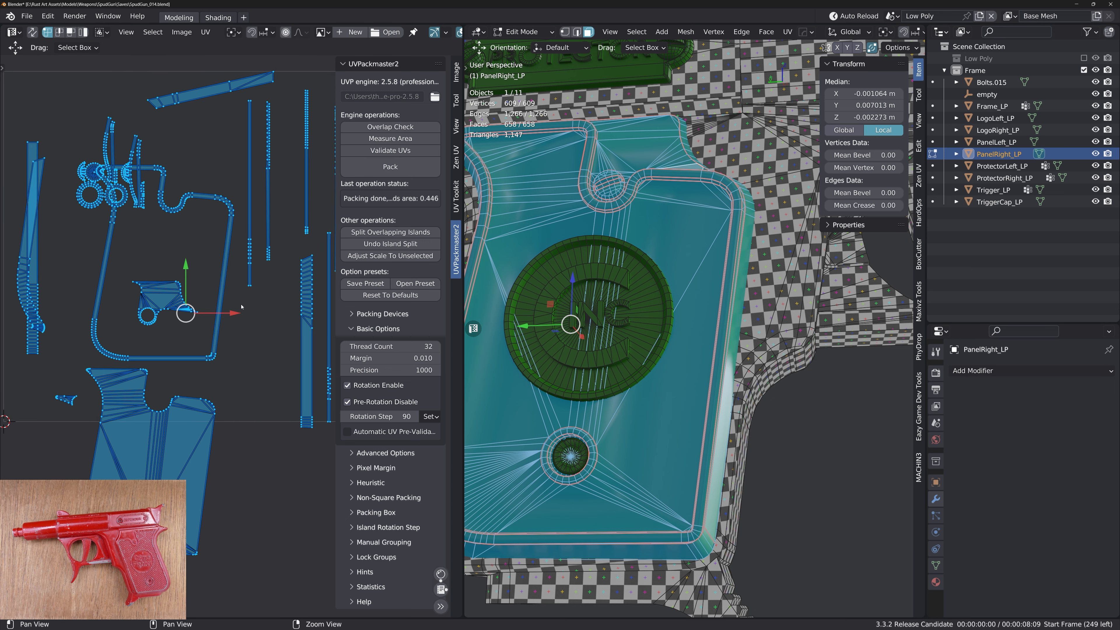
# Move the thin curved strip island near the circular screw-hole islands down into clear space
pyautogui.scroll(5, 238, 305)
pyautogui.click(183, 454)
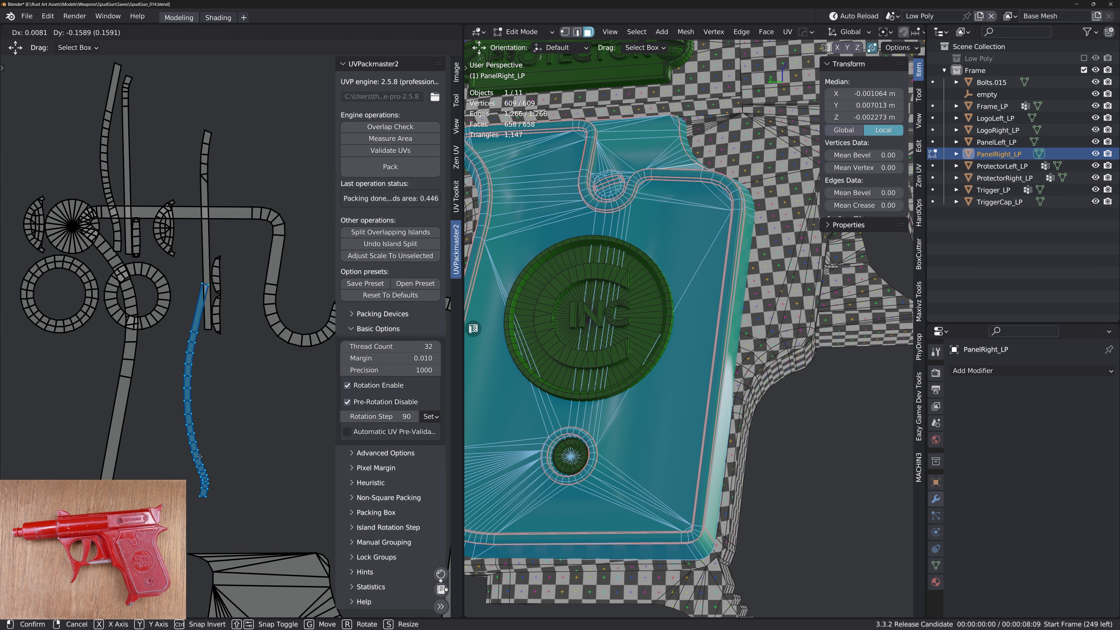
pyautogui.keyDown('alt'); pyautogui.moveTo(206, 522); pyautogui.dragTo(214, 449, button='middle'); pyautogui.keyUp('alt')
pyautogui.keyDown('alt'); pyautogui.moveTo(214, 448); pyautogui.dragTo(215, 340, button='right'); pyautogui.keyUp('alt')
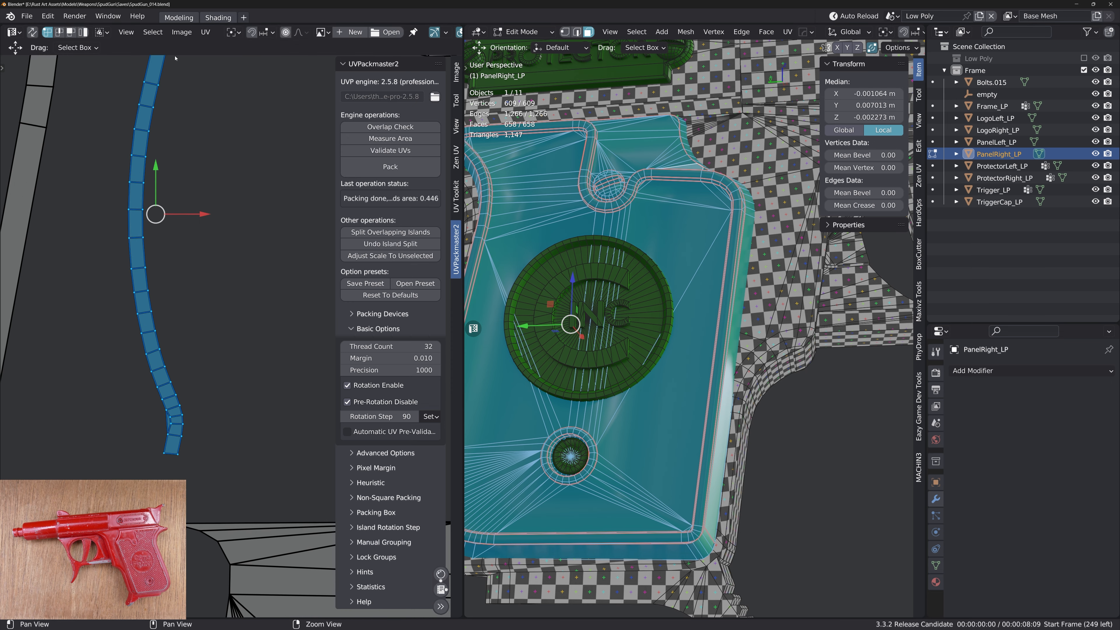
pyautogui.keyDown('alt'); pyautogui.moveTo(187, 230); pyautogui.dragTo(189, 242, button='middle'); pyautogui.keyUp('alt')
pyautogui.keyDown('alt'); pyautogui.moveTo(711, 536); pyautogui.dragTo(694, 522); pyautogui.keyUp('alt')
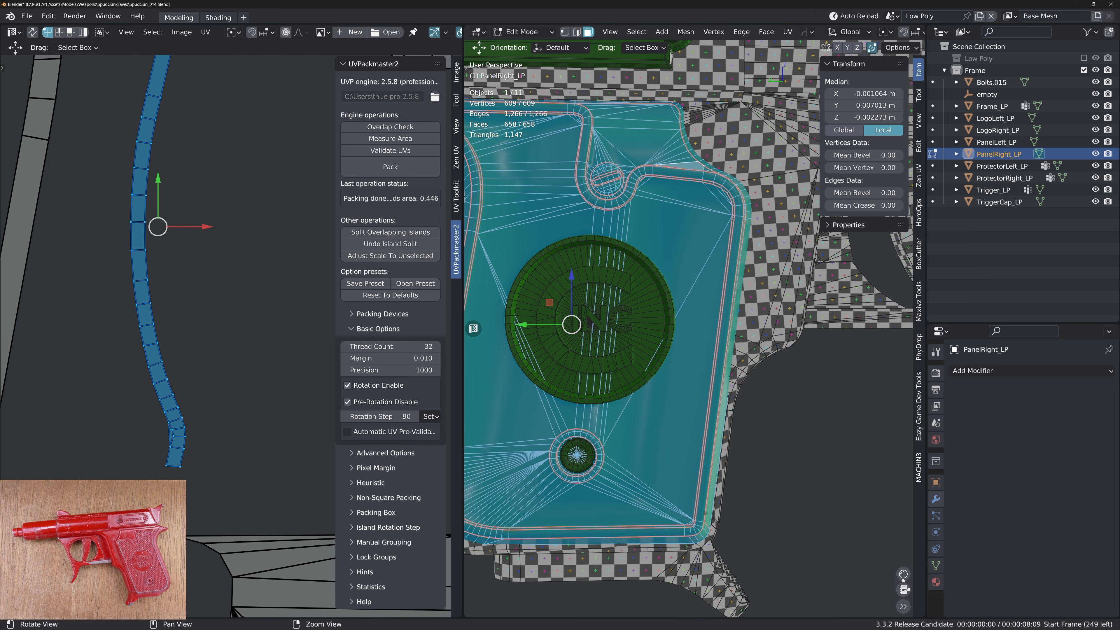
pyautogui.keyDown('alt'); pyautogui.moveTo(694, 522); pyautogui.dragTo(716, 468, button='middle'); pyautogui.keyUp('alt')
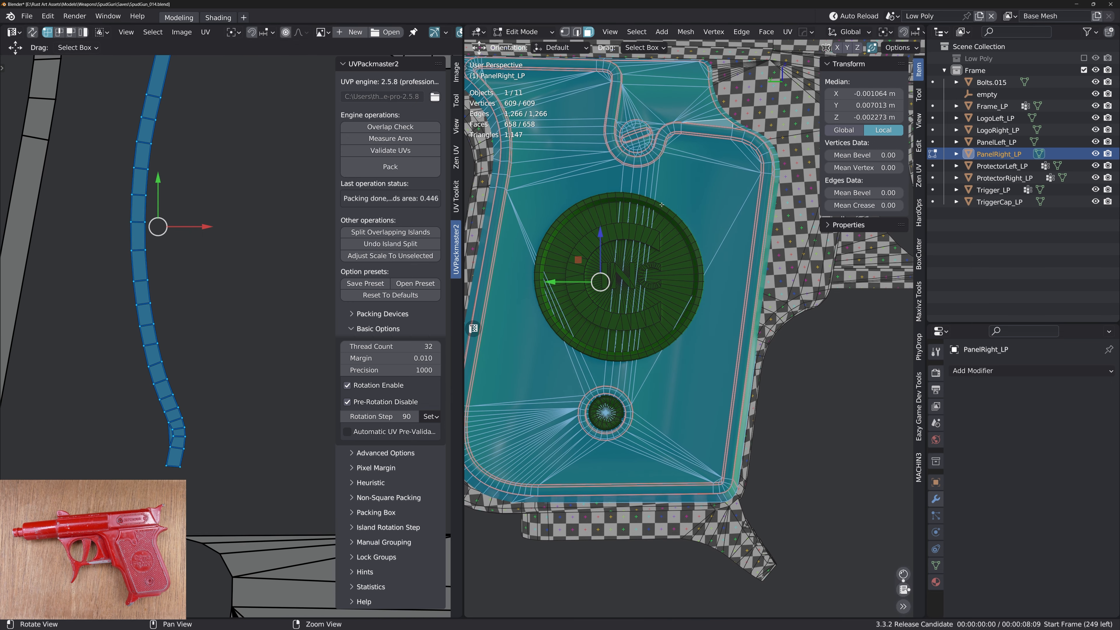
# Select the seam-bounded recessed flat area of the right grip panel and project its UVs from the left orthographic view
pyautogui.keyDown('alt'); pyautogui.moveTo(662, 204); pyautogui.dragTo(668, 110, button='right'); pyautogui.keyUp('alt')
pyautogui.keyDown('alt'); pyautogui.moveTo(668, 110); pyautogui.dragTo(662, 256, button='middle'); pyautogui.keyUp('alt')
pyautogui.keyDown('alt'); pyautogui.moveTo(661, 256); pyautogui.dragTo(653, 185, button='right'); pyautogui.keyUp('alt')
pyautogui.click(635, 225)
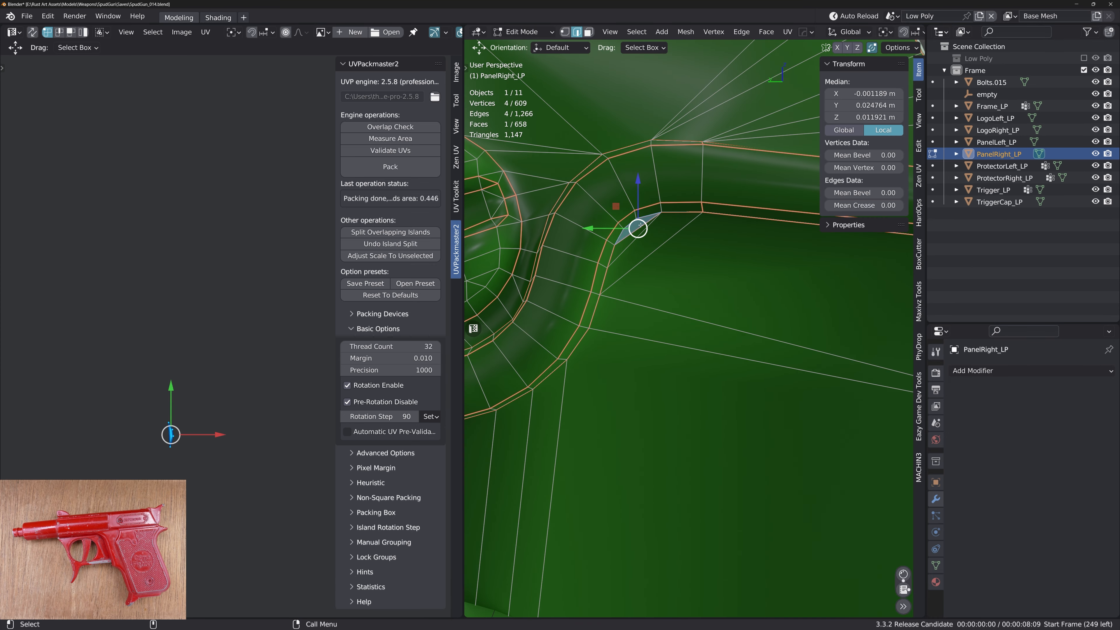
pyautogui.keyDown('alt'); pyautogui.moveTo(664, 266); pyautogui.dragTo(642, 248); pyautogui.keyUp('alt')
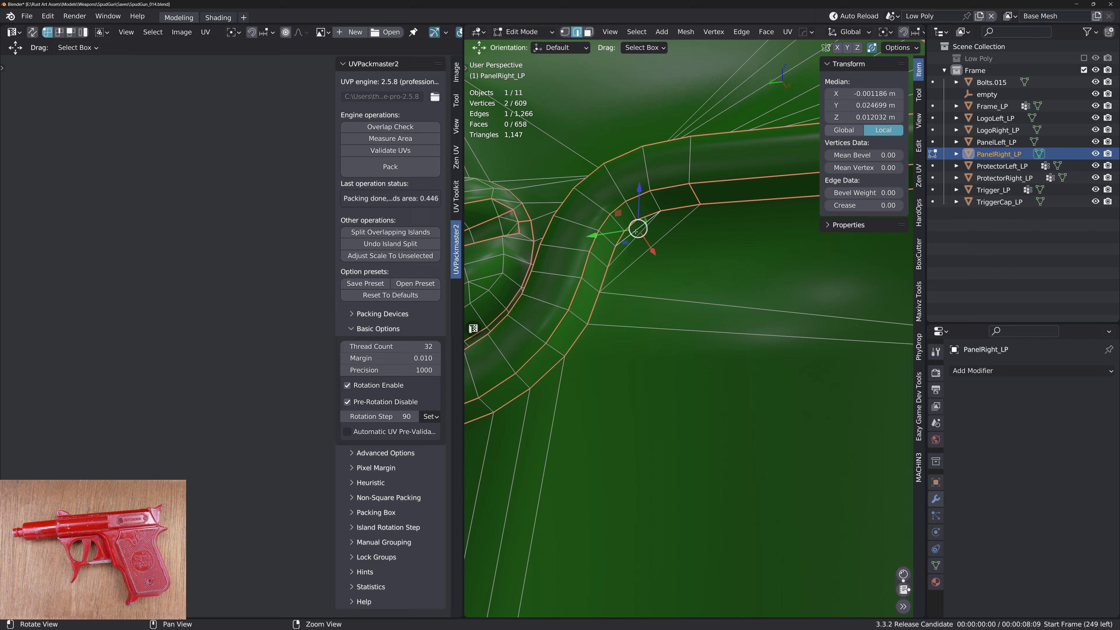
pyautogui.keyDown('alt'); pyautogui.moveTo(643, 248); pyautogui.dragTo(648, 309, button='right'); pyautogui.keyUp('alt')
pyautogui.keyDown('alt'); pyautogui.moveTo(649, 309); pyautogui.dragTo(657, 291); pyautogui.keyUp('alt')
pyautogui.press('3')
pyautogui.click(673, 309)
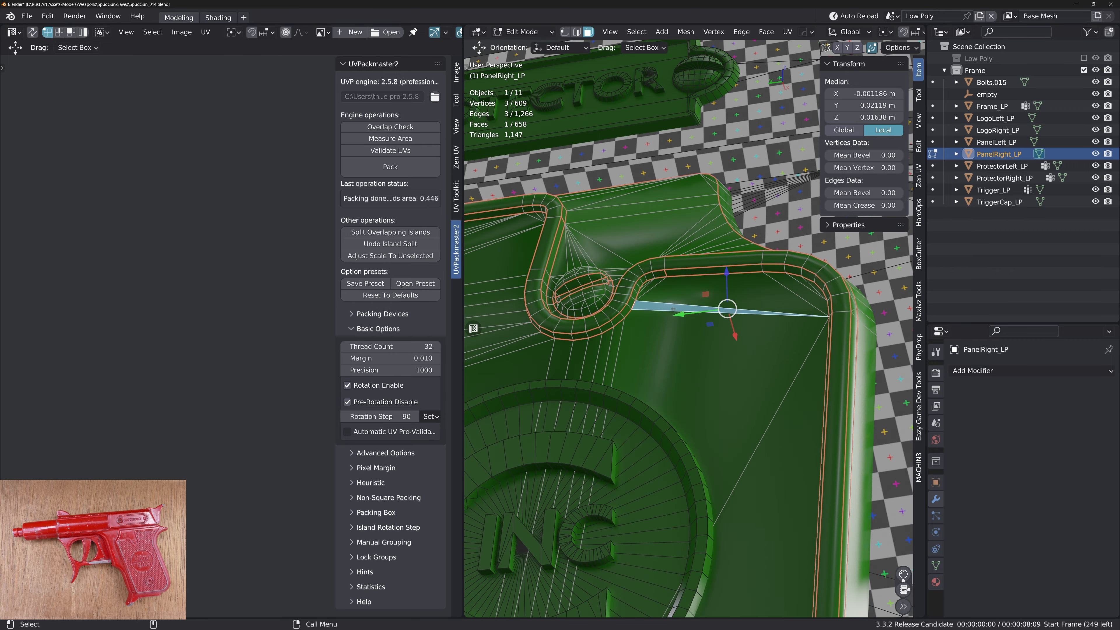
pyautogui.hotkey('ctrl', 'l')
pyautogui.keyDown('alt'); pyautogui.moveTo(660, 313); pyautogui.dragTo(715, 342); pyautogui.keyUp('alt')
pyautogui.keyDown('alt'); pyautogui.moveTo(727, 318); pyautogui.dragTo(704, 285, button='right'); pyautogui.keyUp('alt')
pyautogui.press('ctrl+KP_3')
pyautogui.press('q')
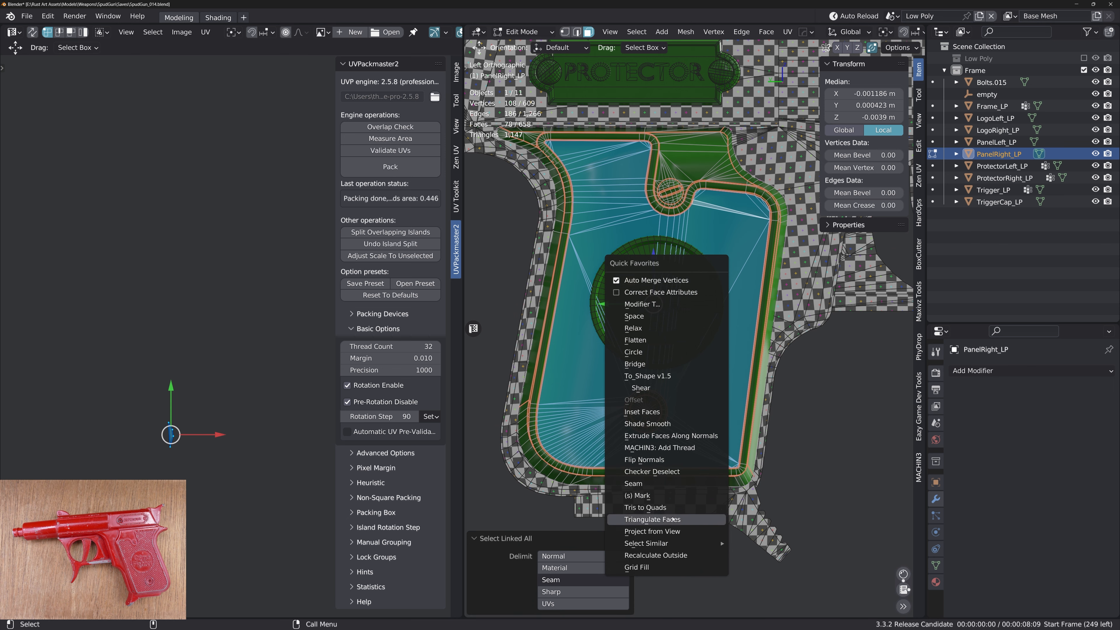
pyautogui.click(667, 531)
# Show all UV islands of the panel and move the large flat grip island away from the smaller islands
pyautogui.keyDown('alt'); pyautogui.moveTo(656, 434); pyautogui.dragTo(617, 393, button='right'); pyautogui.keyUp('alt')
pyautogui.keyDown('alt'); pyautogui.moveTo(267, 375); pyautogui.dragTo(176, 335, button='right'); pyautogui.keyUp('alt')
pyautogui.keyDown('alt'); pyautogui.moveTo(282, 353); pyautogui.dragTo(207, 360, button='middle'); pyautogui.keyUp('alt')
pyautogui.press('a')
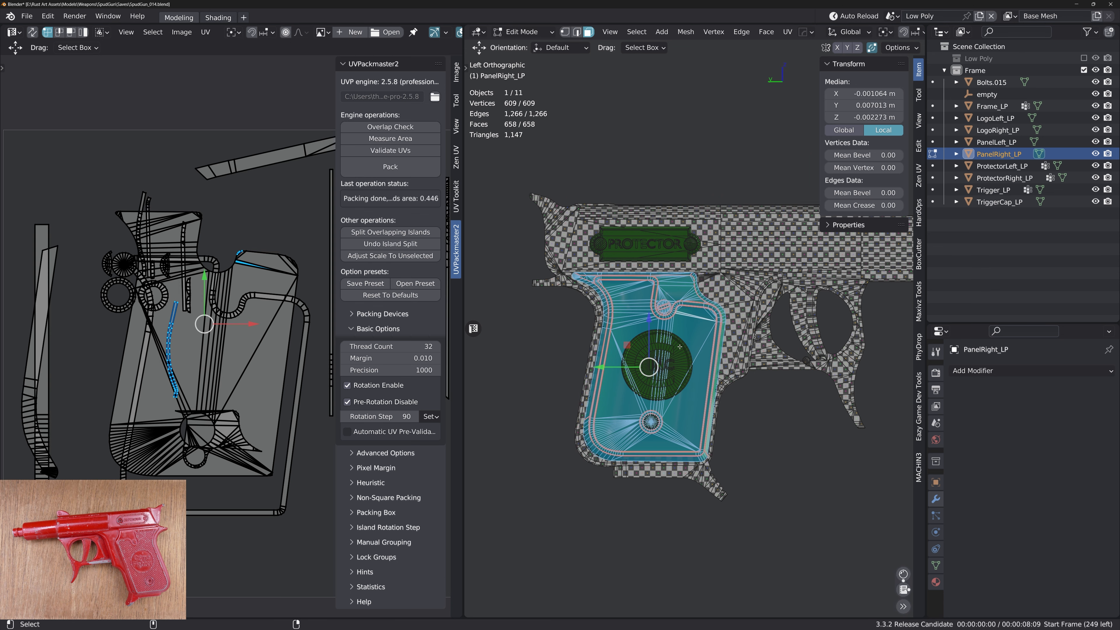
pyautogui.click(228, 337)
pyautogui.press('l')
pyautogui.press('g')
pyautogui.click(88, 40)
# Move a thin curved strip island into clear space next to the large grip island and straighten it
pyautogui.keyDown('alt'); pyautogui.moveTo(129, 198); pyautogui.dragTo(130, 202, button='middle'); pyautogui.keyUp('alt')
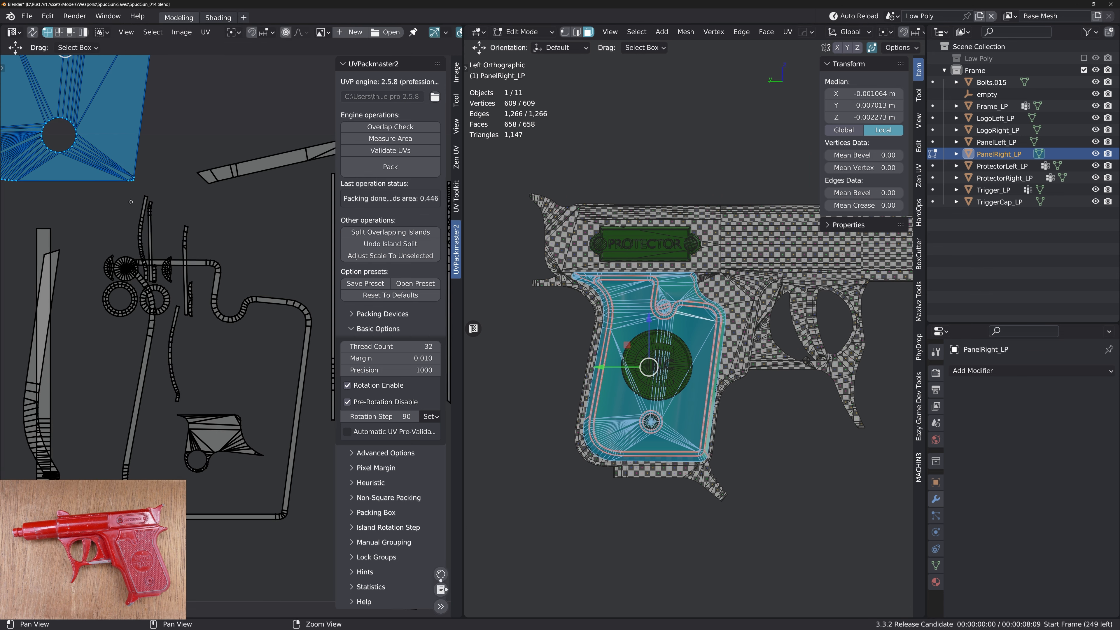
pyautogui.keyDown('alt'); pyautogui.moveTo(130, 201); pyautogui.dragTo(210, 300, button='right'); pyautogui.keyUp('alt')
pyautogui.press('l')
pyautogui.press('g')
pyautogui.click(248, 229)
pyautogui.press('q')
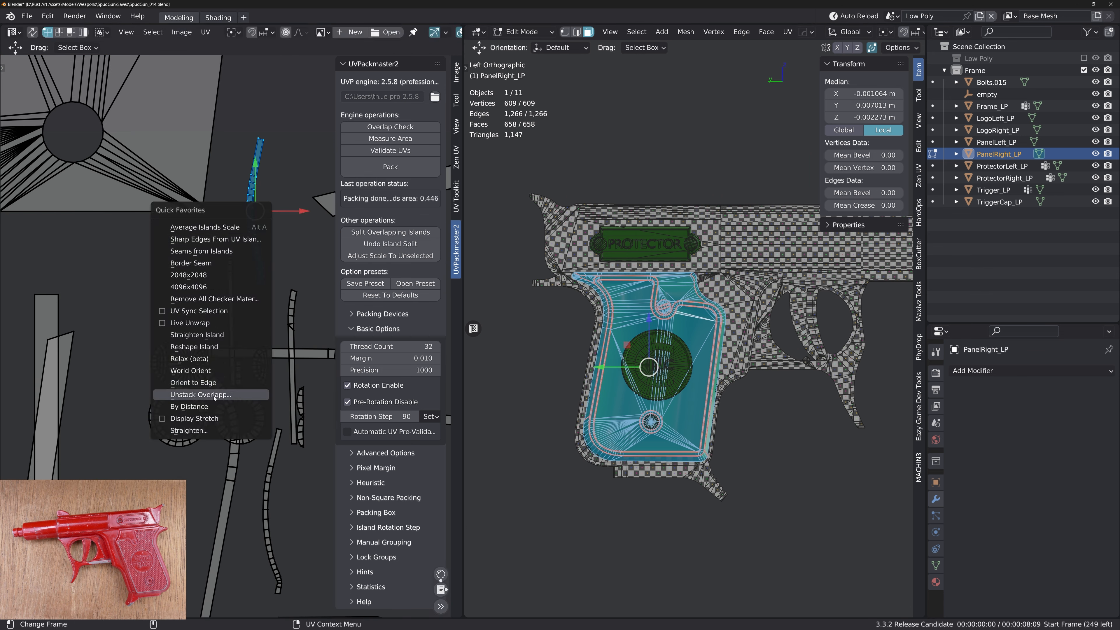
pyautogui.click(189, 430)
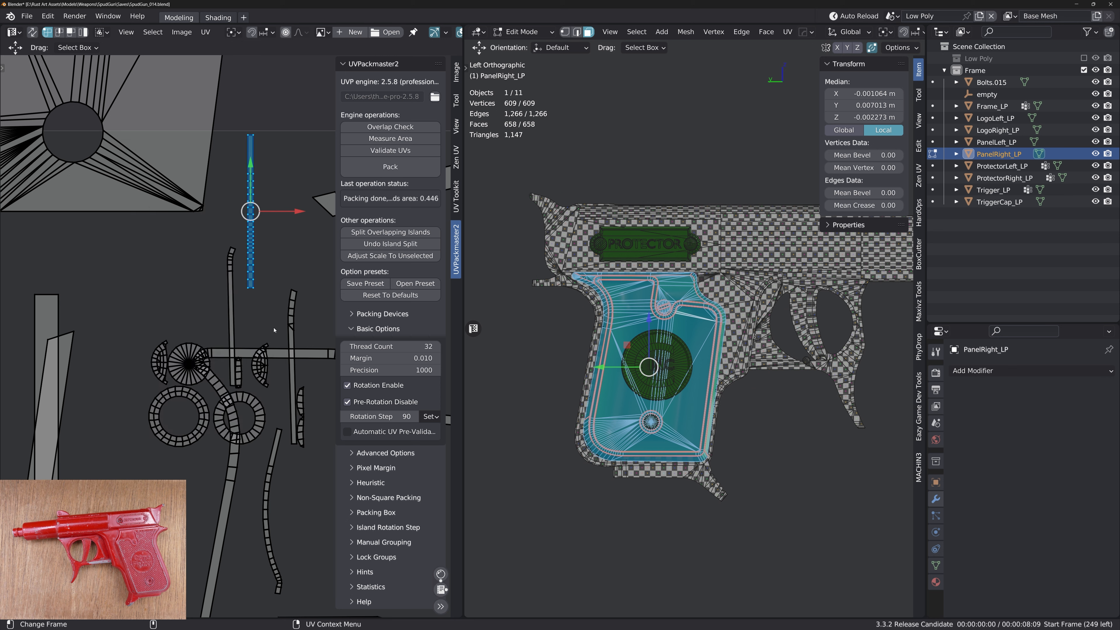
# Place the second thin strip island beside the straightened one and straighten it too
pyautogui.press('l')
pyautogui.press('g')
pyautogui.click(290, 226)
pyautogui.press('q')
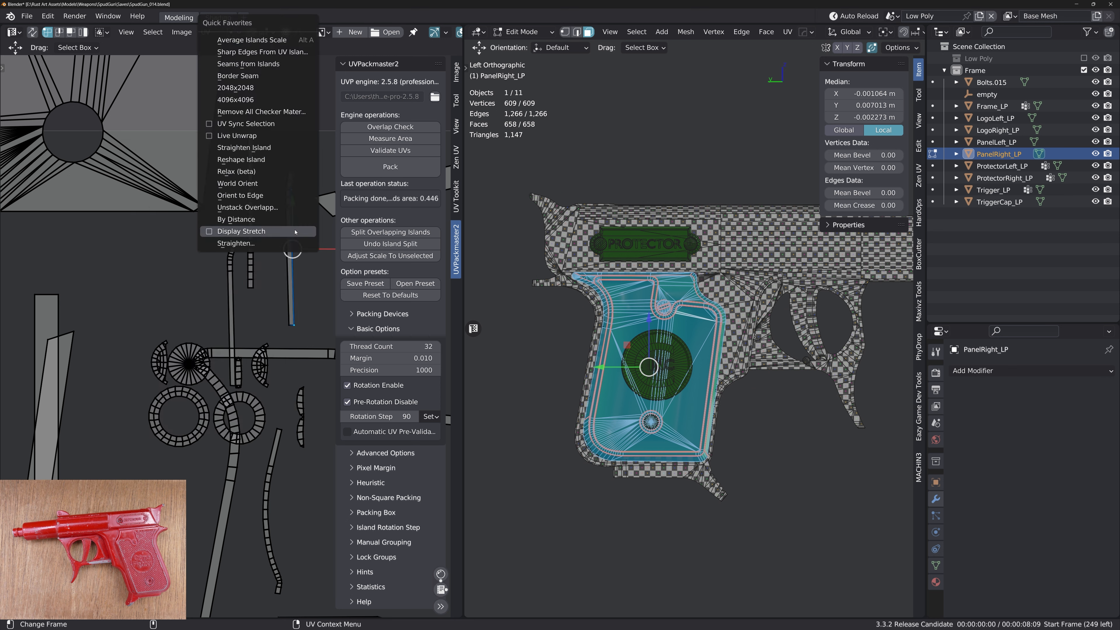
pyautogui.press('Escape')
pyautogui.press('q')
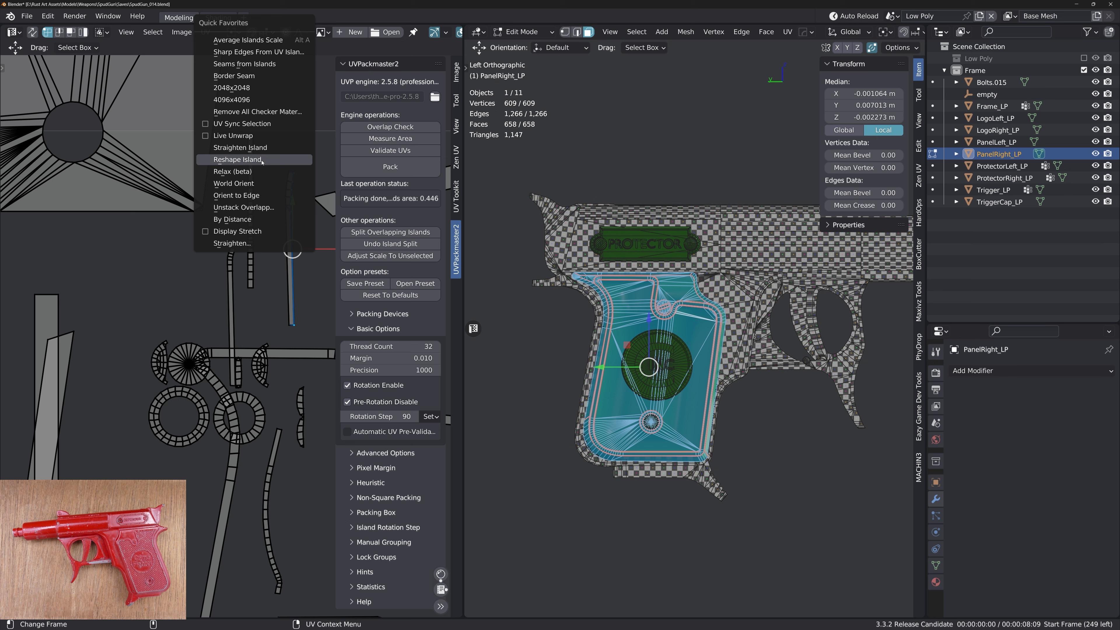
pyautogui.click(273, 148)
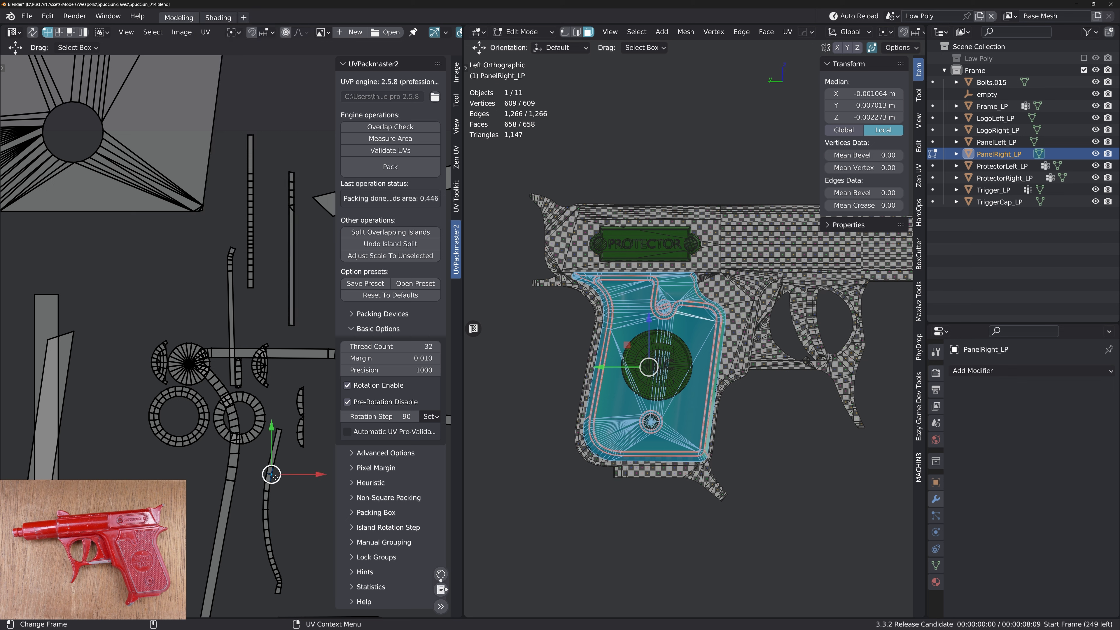
# Straighten the remaining long curved strip and the thin strip above the circular islands, lining both up beside the other straight strips
pyautogui.press('q')
pyautogui.click(269, 574)
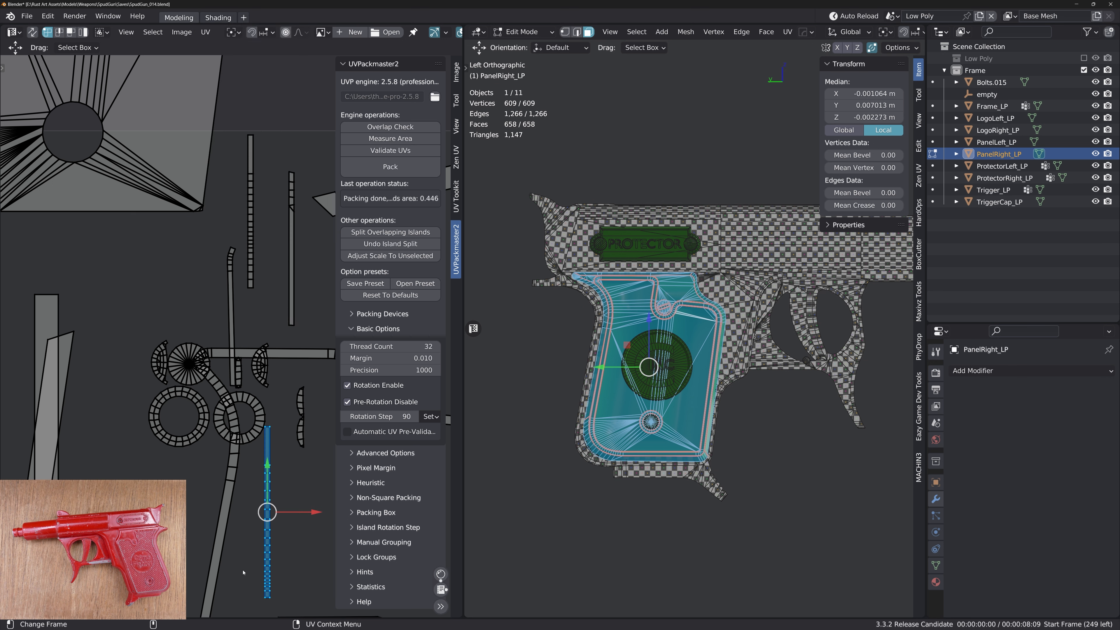
pyautogui.press('g')
pyautogui.click(227, 241)
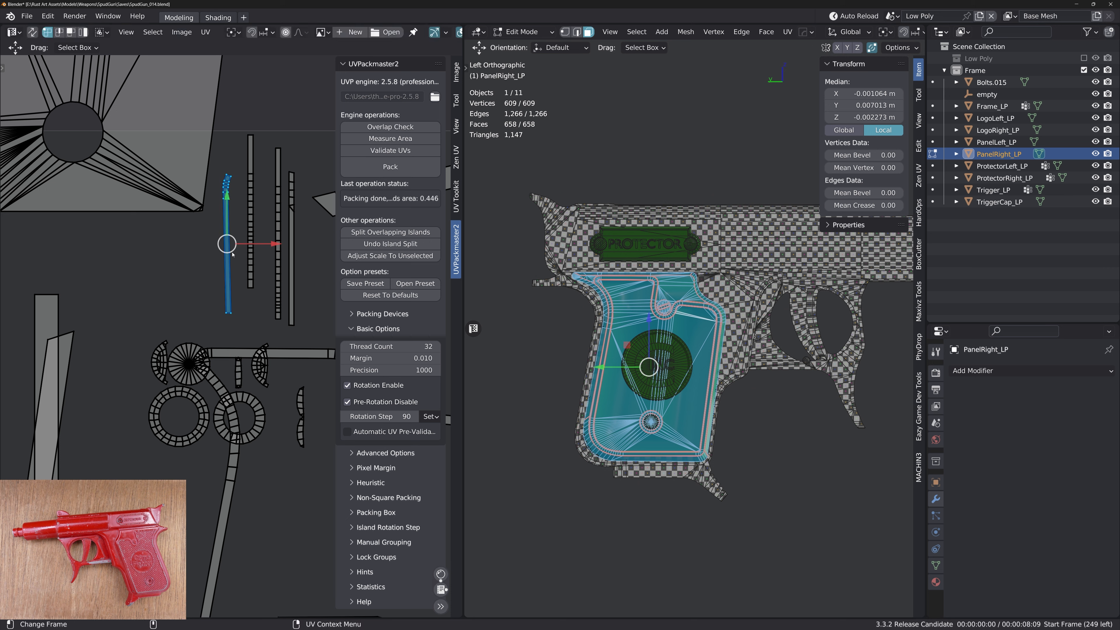
pyautogui.press('q')
pyautogui.click(232, 252)
# Move the short strip island up below the straight strips and shift the long grip-outline strip sideways
pyautogui.click(243, 376)
pyautogui.press('l')
pyautogui.press('g')
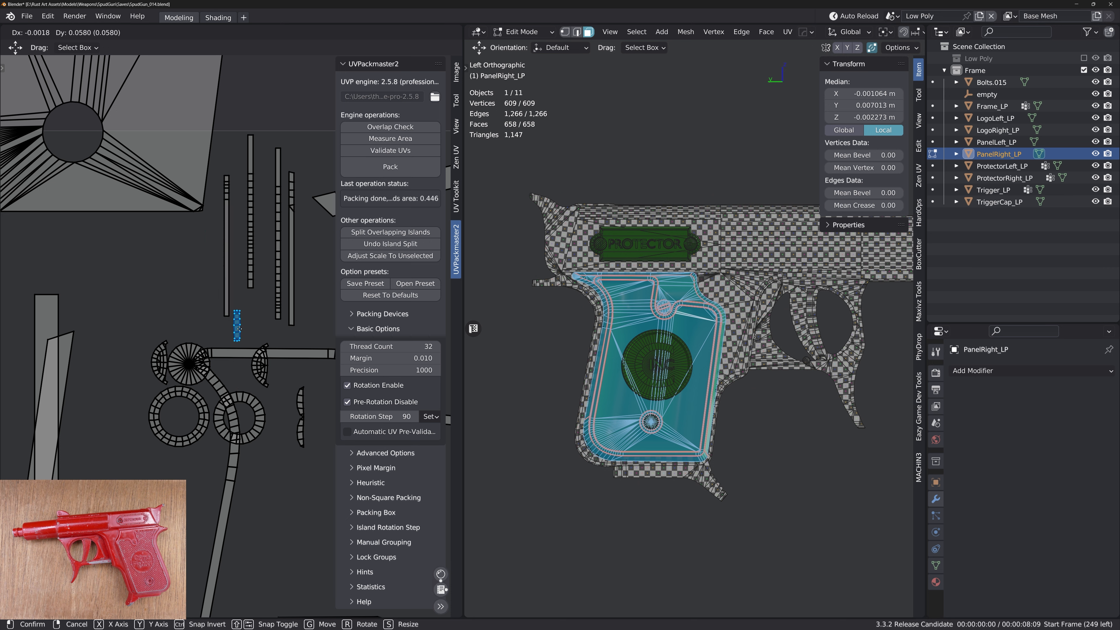
pyautogui.click(243, 328)
pyautogui.click(208, 373)
pyautogui.press('l')
pyautogui.press('g')
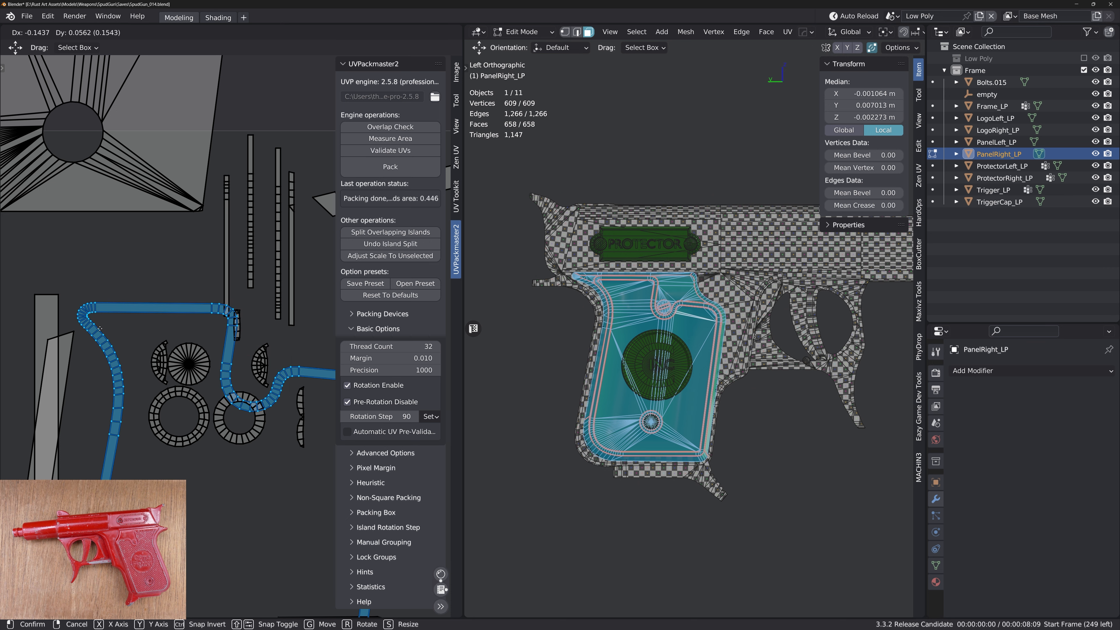
pyautogui.click(93, 327)
# Select all UV islands of the right grip panel and pack them with UVPackmaster, ending the packing early
pyautogui.keyDown('alt'); pyautogui.moveTo(194, 357); pyautogui.dragTo(170, 315, button='middle'); pyautogui.keyUp('alt')
pyautogui.keyDown('alt'); pyautogui.moveTo(169, 314); pyautogui.dragTo(206, 321, button='right'); pyautogui.keyUp('alt')
pyautogui.keyDown('alt'); pyautogui.moveTo(206, 322); pyautogui.dragTo(210, 225, button='middle'); pyautogui.keyUp('alt')
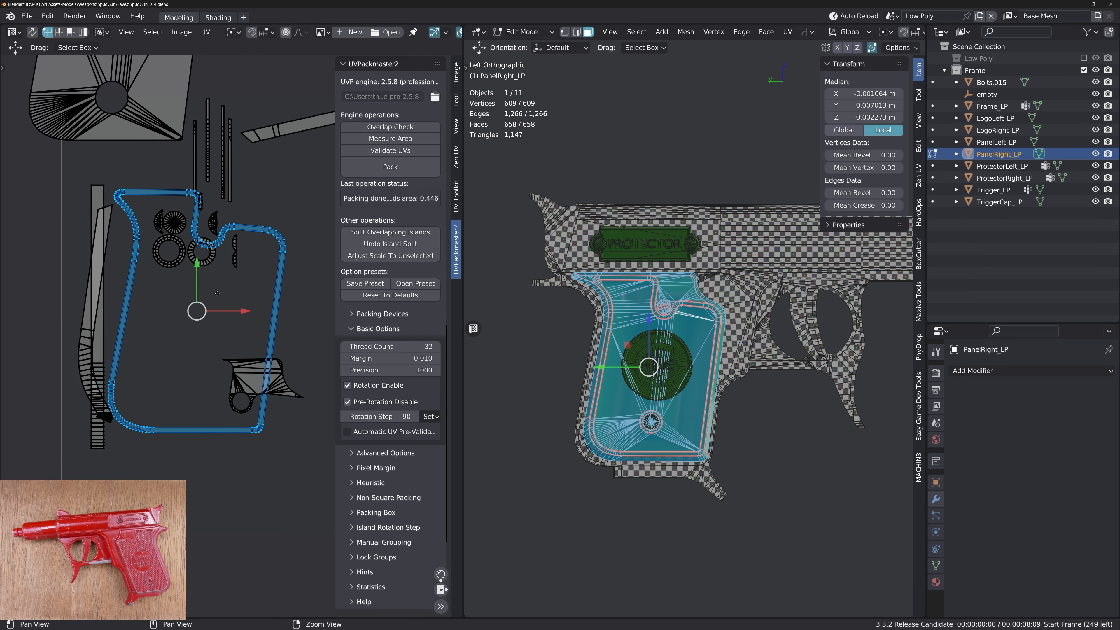
pyautogui.keyDown('alt'); pyautogui.moveTo(313, 195); pyautogui.dragTo(195, 286, button='middle'); pyautogui.keyUp('alt')
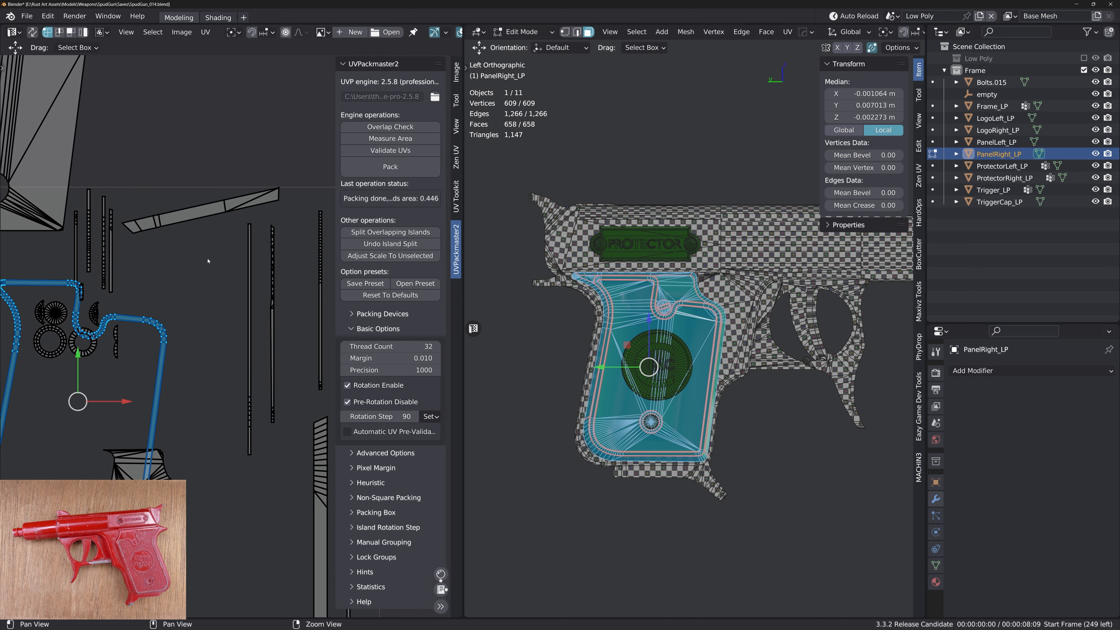
pyautogui.scroll(-1, 219, 267)
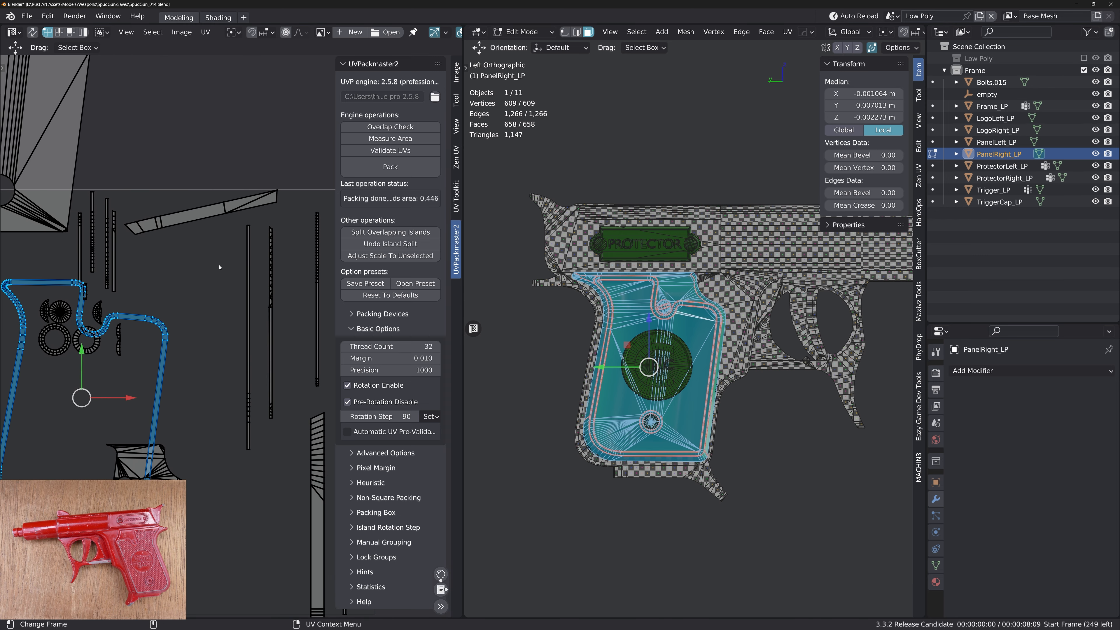
pyautogui.press('a')
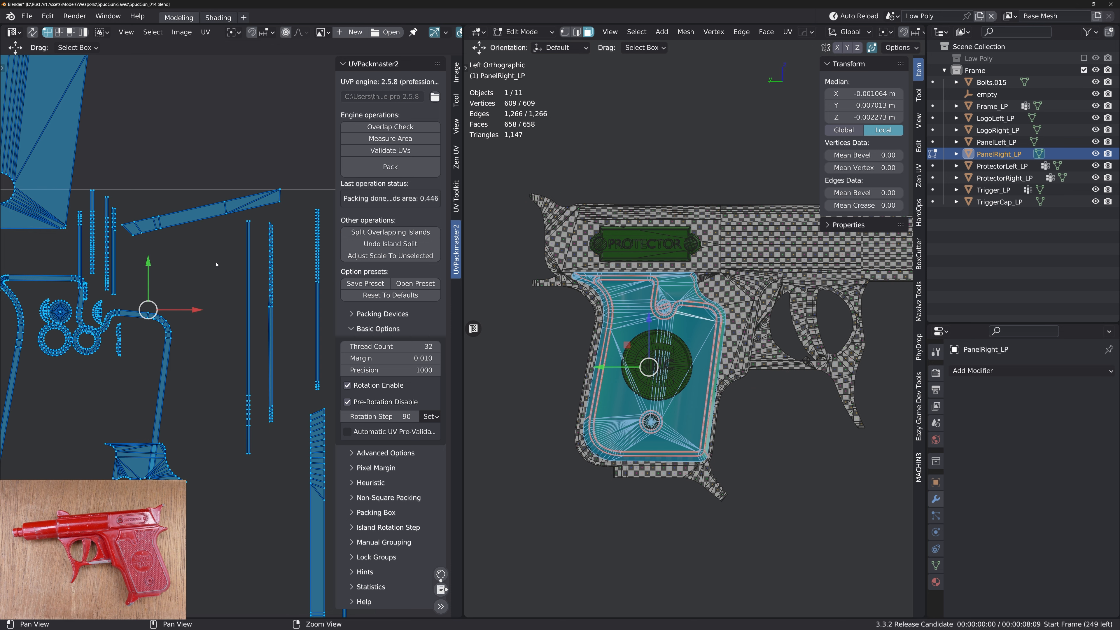
pyautogui.click(398, 171)
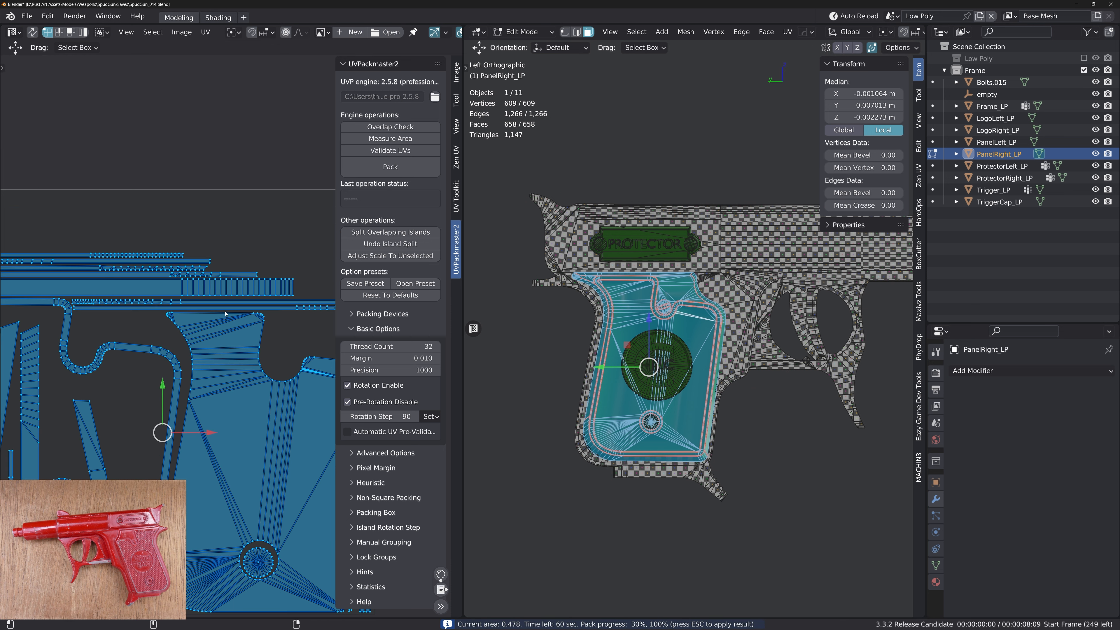
pyautogui.press('Escape')
# Apply the checker texture to the right grip panel, return to object mode and save the file
pyautogui.press('q')
pyautogui.click(188, 125)
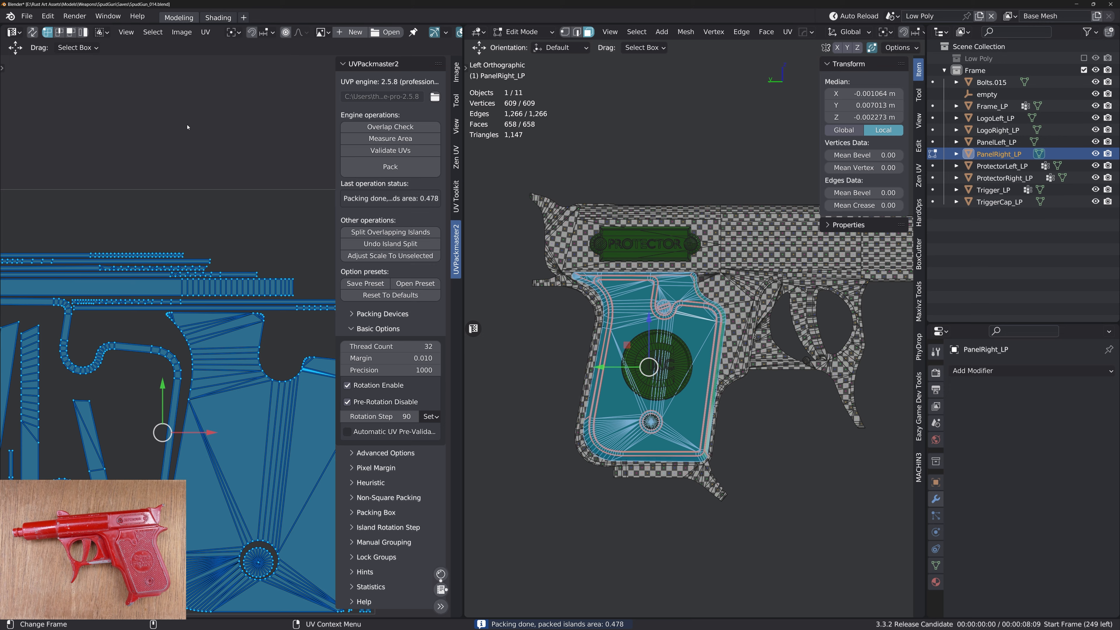
pyautogui.press('q')
pyautogui.click(163, 160)
pyautogui.moveTo(697, 332); pyautogui.dragTo(664, 339, button='middle')
pyautogui.press('Tab')
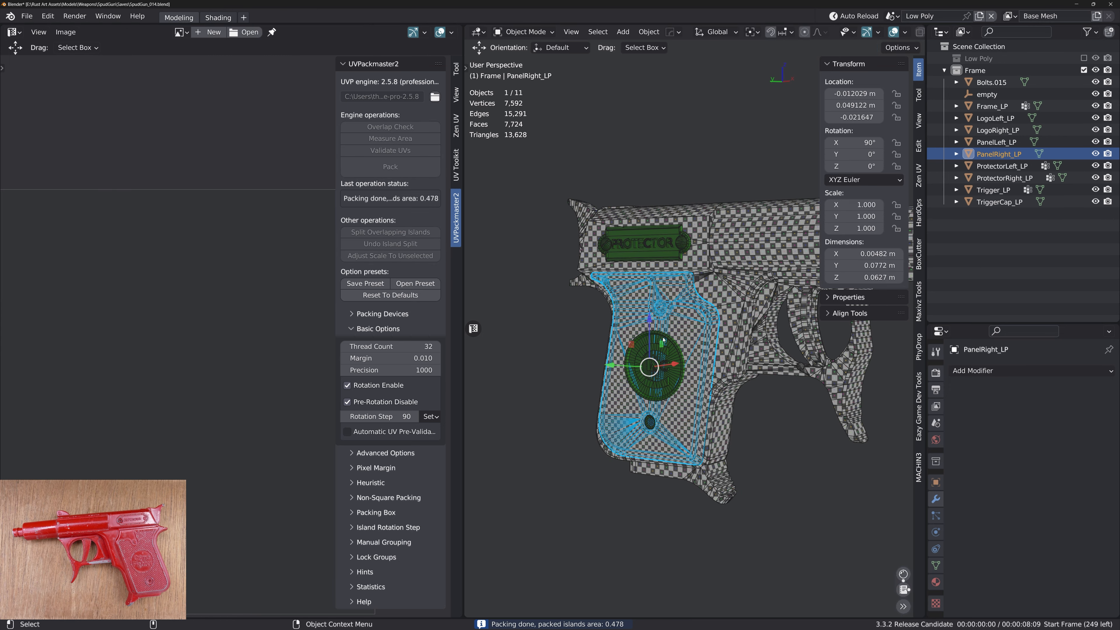
pyautogui.hotkey('ctrl', 's')
pyautogui.click(593, 296)
# Duplicate the left round grip logo and move the copy along X to just outside the right grip panel
pyautogui.hotkey('alt', 'a')
pyautogui.keyDown('ctrl'); pyautogui.moveTo(670, 400); pyautogui.dragTo(739, 565, button='middle'); pyautogui.keyUp('ctrl')
pyautogui.click(676, 340)
pyautogui.moveTo(676, 340); pyautogui.dragTo(688, 304, button='middle')
pyautogui.moveTo(687, 305); pyautogui.dragTo(640, 349, button='middle')
pyautogui.click(620, 353)
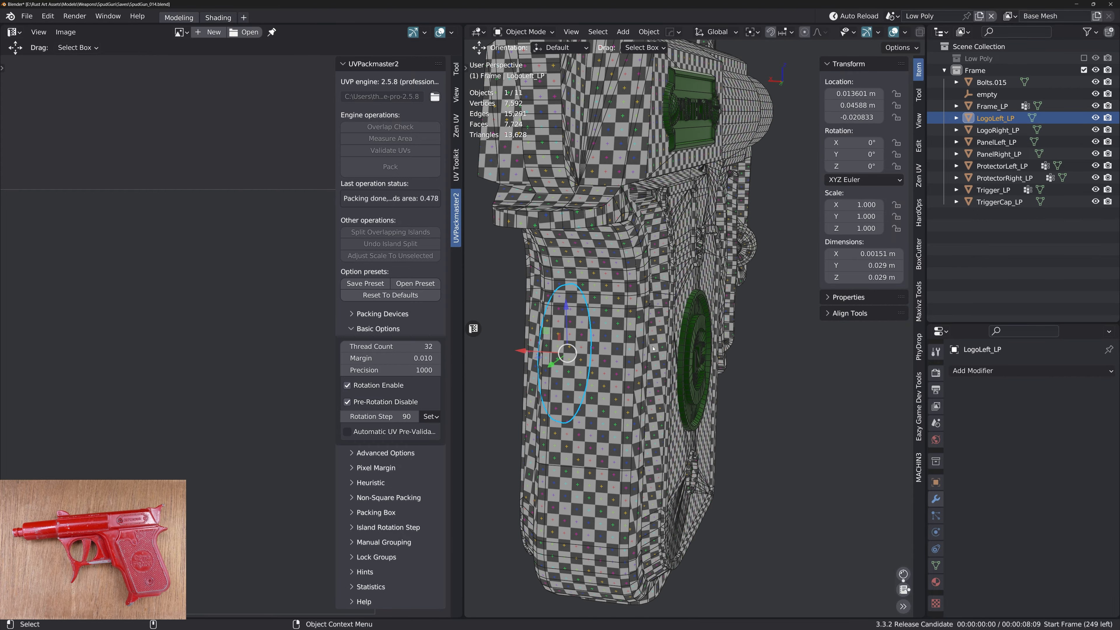
pyautogui.hotkey('shift', 'd')
pyautogui.rightClick(652, 348)
pyautogui.moveTo(522, 351); pyautogui.dragTo(629, 355)
pyautogui.scroll(2, 626, 356)
pyautogui.moveTo(624, 357); pyautogui.dragTo(571, 371, button='middle')
pyautogui.moveTo(575, 361); pyautogui.dragTo(674, 379)
# Mirror the logo copy across global X and Y, then move it 0.01143 m along X onto the right grip panel
pyautogui.rightClick(714, 383)
pyautogui.moveTo(715, 383)
pyautogui.click(763, 400)
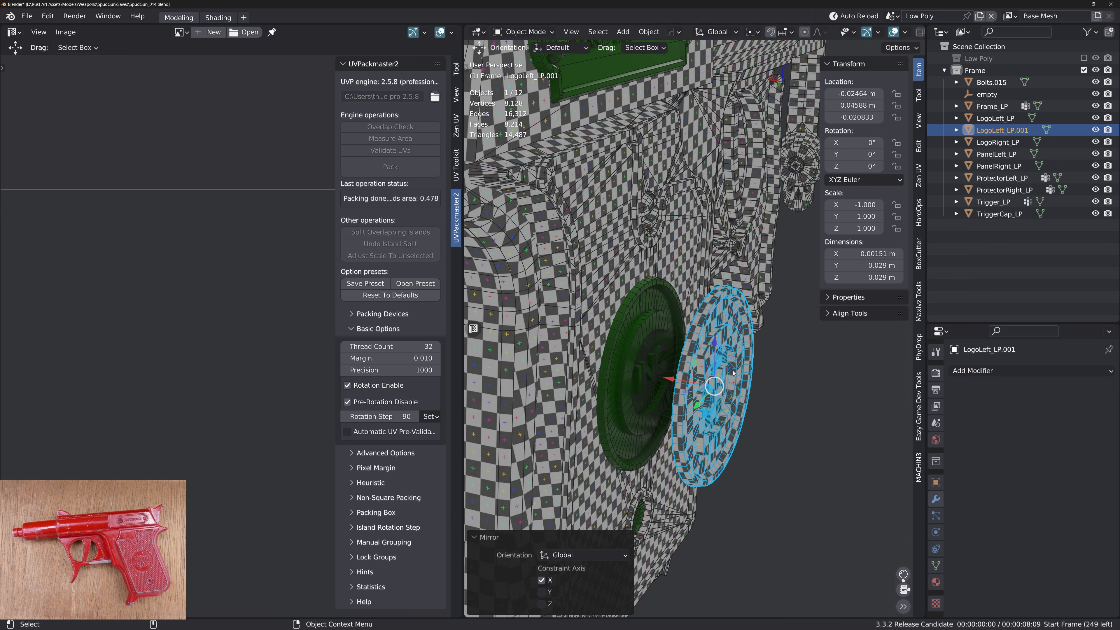
pyautogui.rightClick(730, 366)
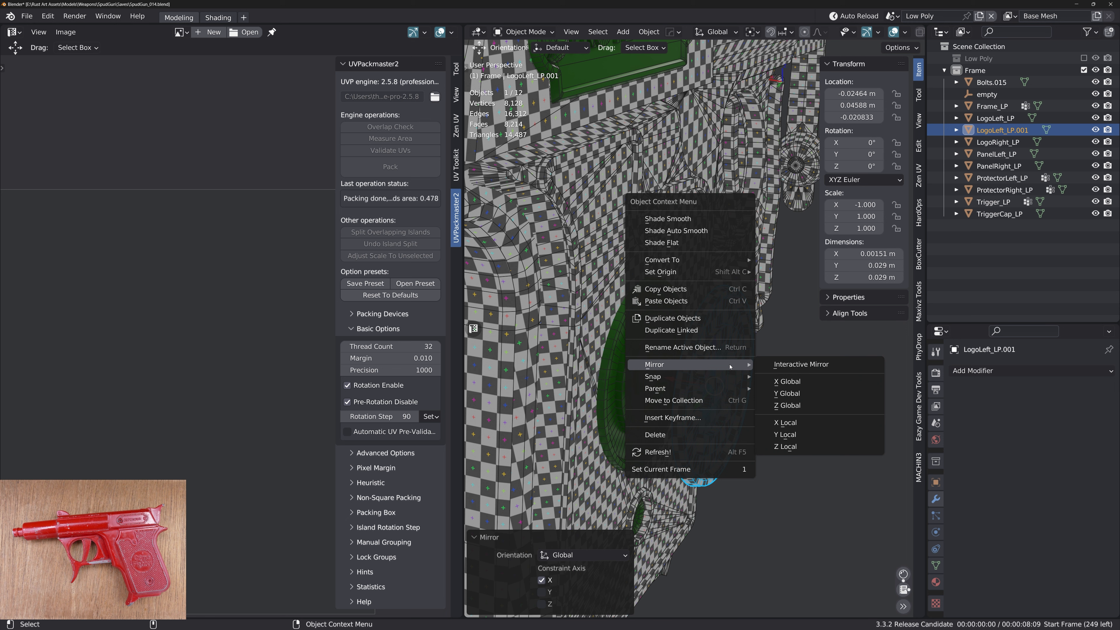
pyautogui.click(787, 393)
pyautogui.press('g')
pyautogui.press('x')
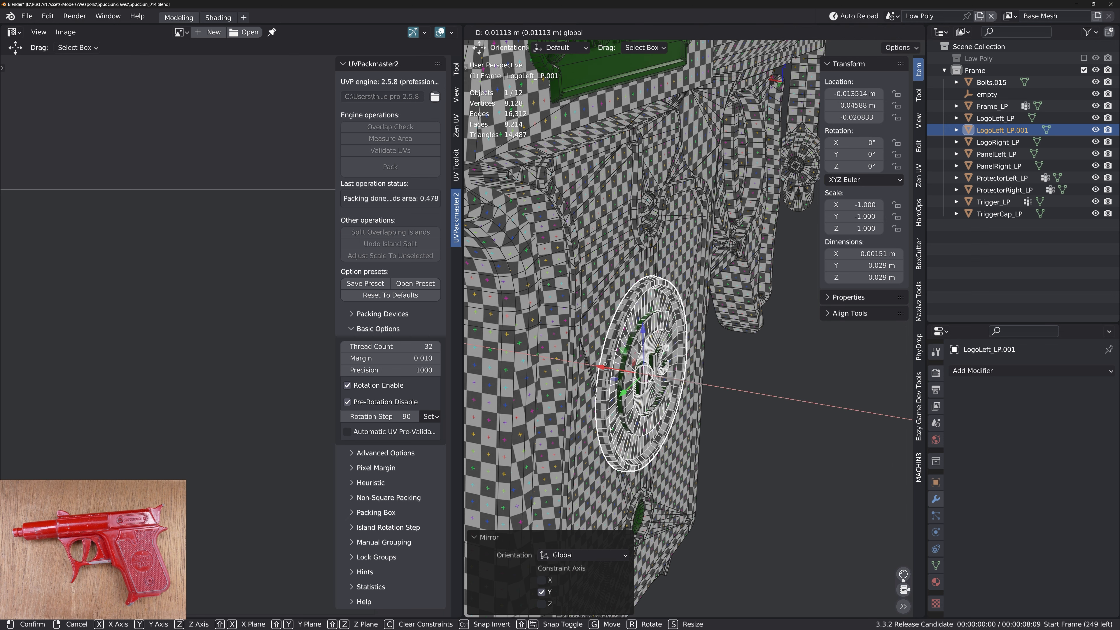
pyautogui.click(632, 341)
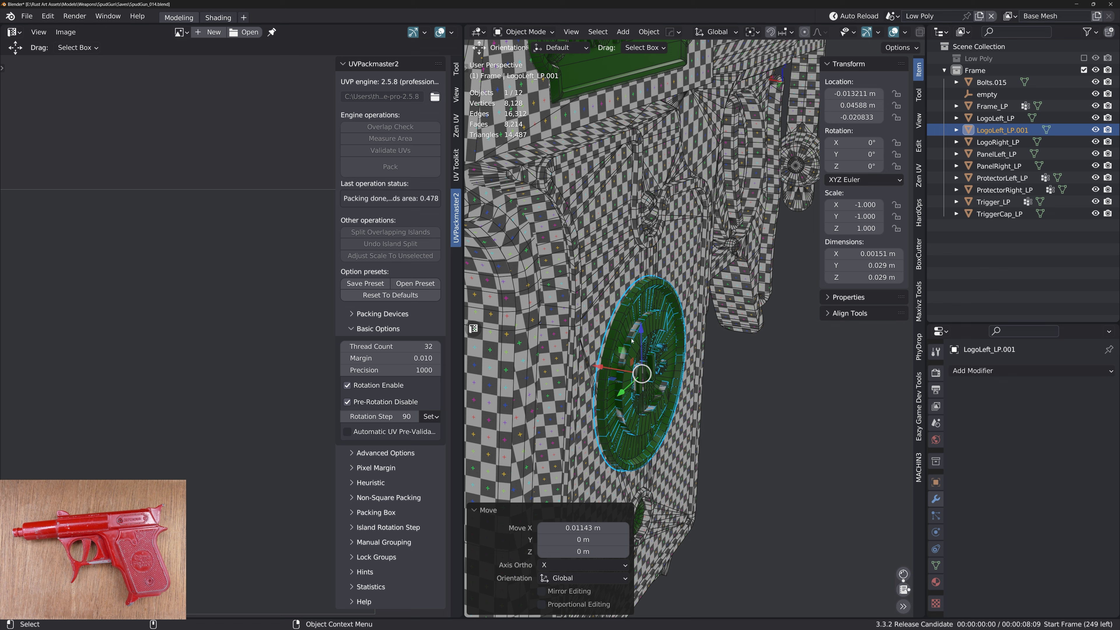
# Delete the old right logo underneath the mirrored copy and save the file
pyautogui.click(632, 341)
pyautogui.press('Delete')
pyautogui.click(633, 342)
pyautogui.moveTo(688, 360); pyautogui.dragTo(645, 350, button='middle')
pyautogui.hotkey('ctrl', 's')
pyautogui.click(562, 294)
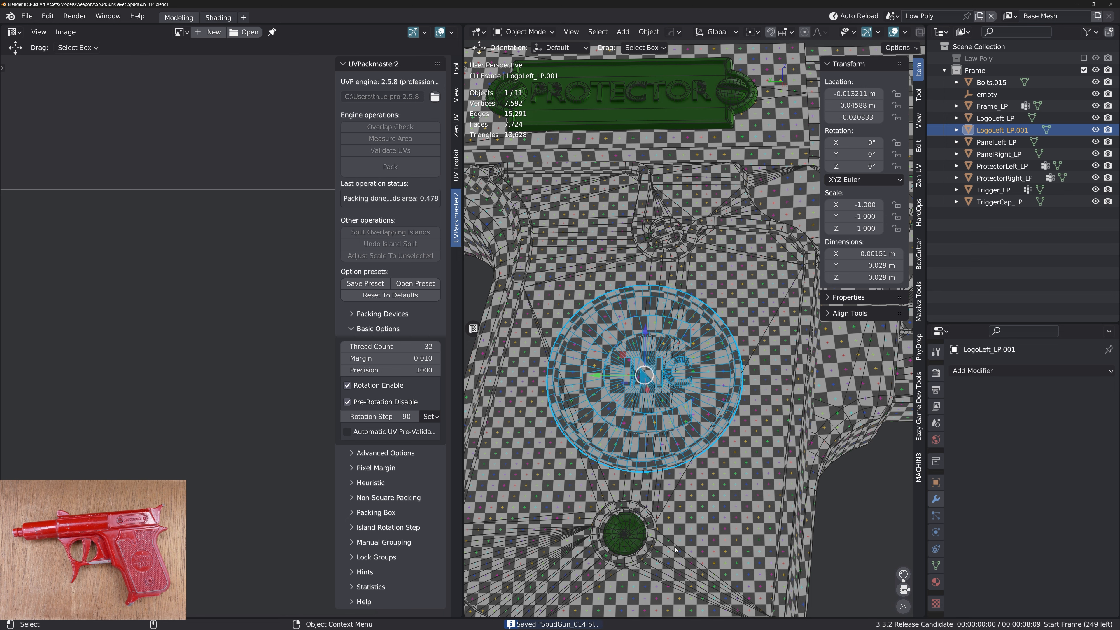
# Unwrap all faces of the lower right grip bolt with the Angle Based method
pyautogui.keyDown('alt'); pyautogui.moveTo(644, 538); pyautogui.dragTo(657, 461, button='middle'); pyautogui.keyUp('alt')
pyautogui.scroll(3, 640, 454)
pyautogui.click(645, 459)
pyautogui.press('f')
pyautogui.keyDown('alt'); pyautogui.moveTo(695, 395); pyautogui.dragTo(680, 431); pyautogui.keyUp('alt')
pyautogui.scroll(-2, 666, 420)
pyautogui.press('Tab')
pyautogui.keyDown('alt'); pyautogui.click(642, 270); pyautogui.keyUp('alt')
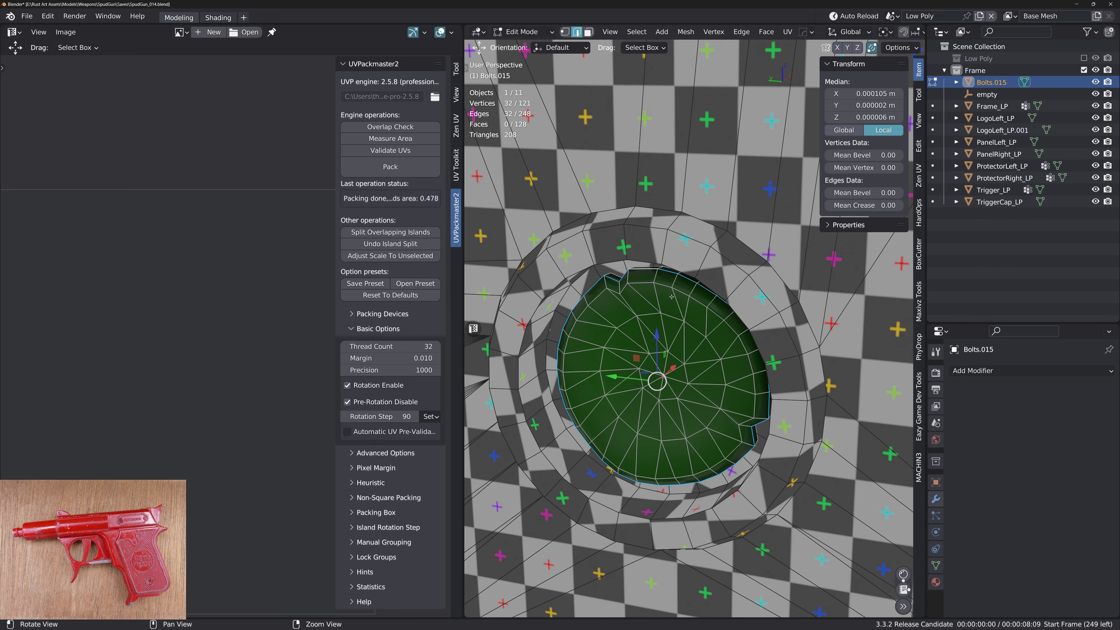
pyautogui.keyDown('alt'); pyautogui.moveTo(642, 270); pyautogui.dragTo(661, 348); pyautogui.keyUp('alt')
pyautogui.scroll(-2, 657, 379)
pyautogui.press('3')
pyautogui.press('a')
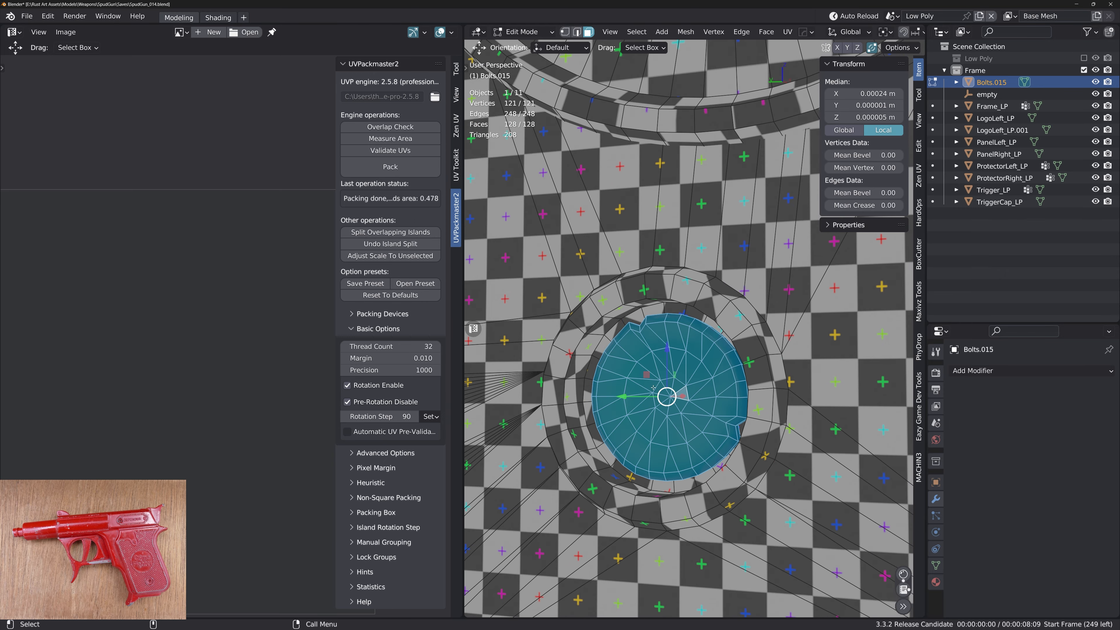
pyautogui.press('u')
pyautogui.click(653, 388)
pyautogui.keyDown('alt'); pyautogui.moveTo(149, 385); pyautogui.dragTo(155, 344, button='right'); pyautogui.keyUp('alt')
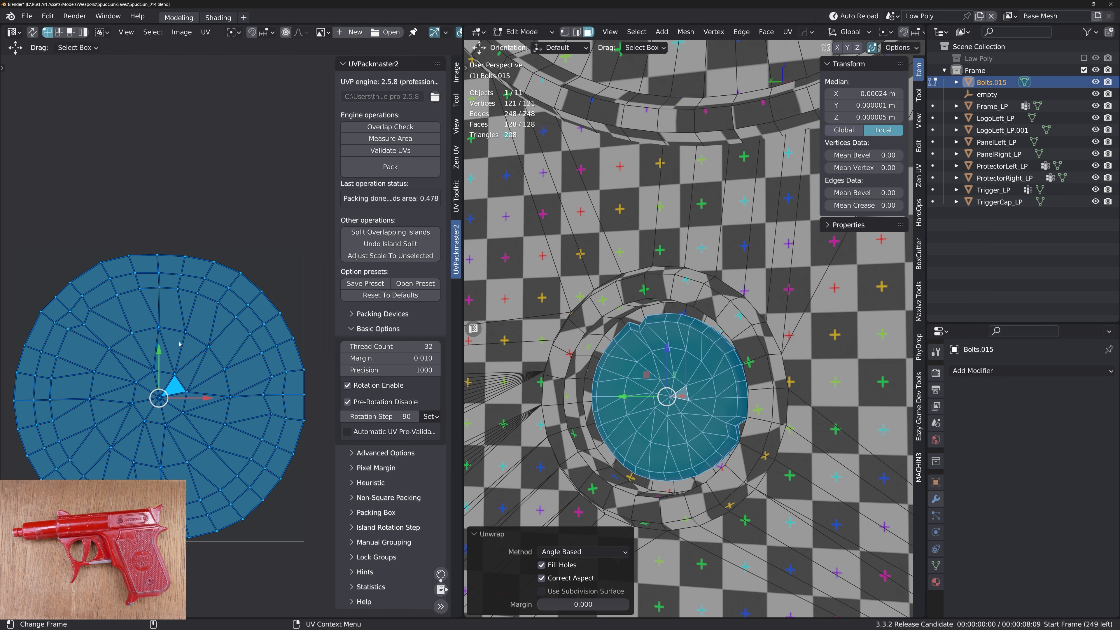
# Apply the checker texture to the bolt and scale its UV island down to match the grip panel's checker density
pyautogui.press('q')
pyautogui.click(155, 344)
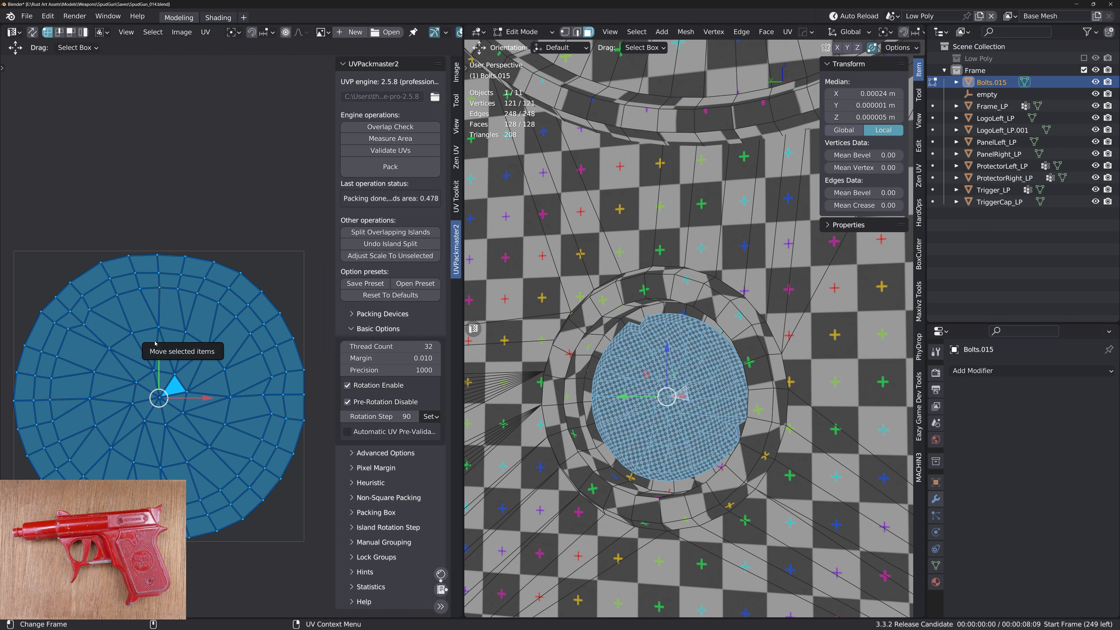
pyautogui.press('s')
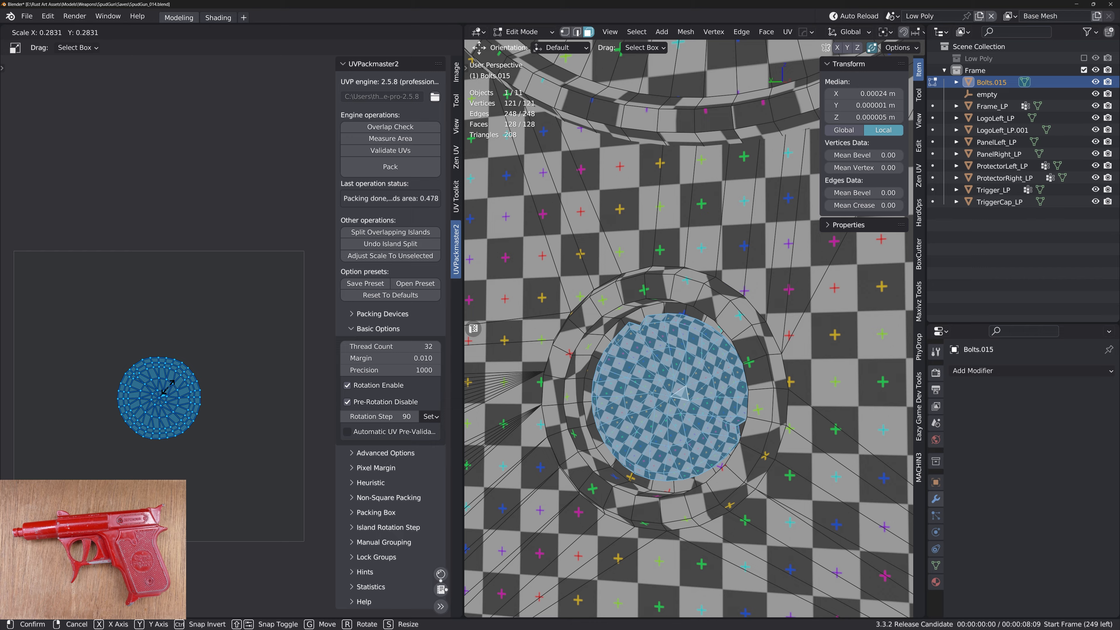
pyautogui.click(162, 394)
# Save the file, return to object mode and view the checker pattern across the whole gun
pyautogui.keyDown('alt'); pyautogui.moveTo(659, 496); pyautogui.dragTo(667, 309, button='right'); pyautogui.keyUp('alt')
pyautogui.hotkey('ctrl', 's')
pyautogui.click(598, 264)
pyautogui.press('Tab')
pyautogui.scroll(-4, 736, 252)
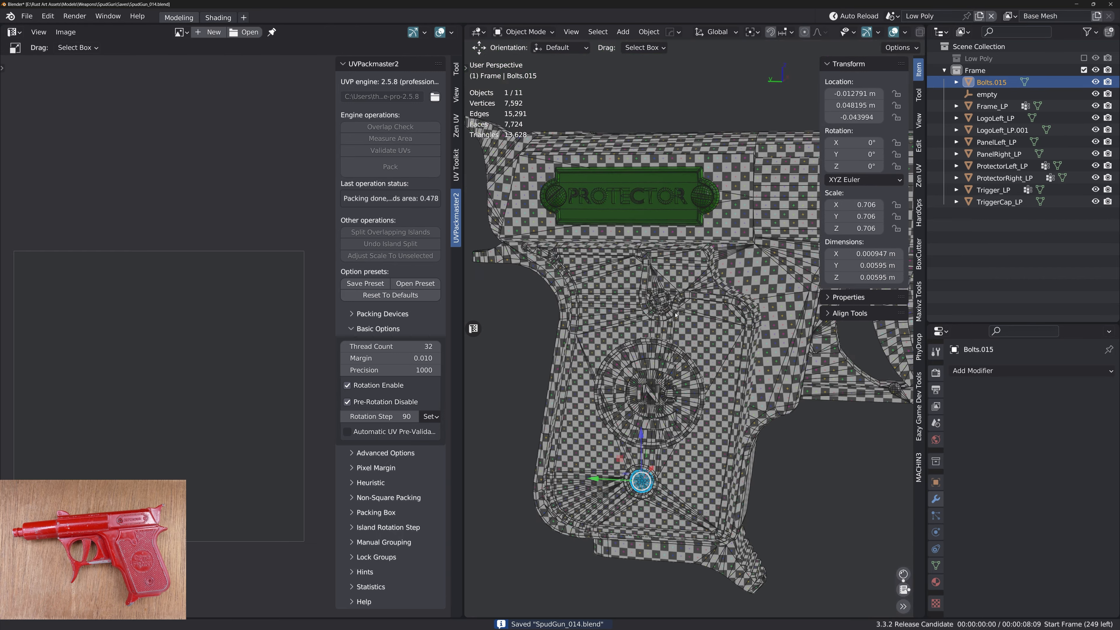
pyautogui.moveTo(735, 252); pyautogui.dragTo(613, 309, button='middle')
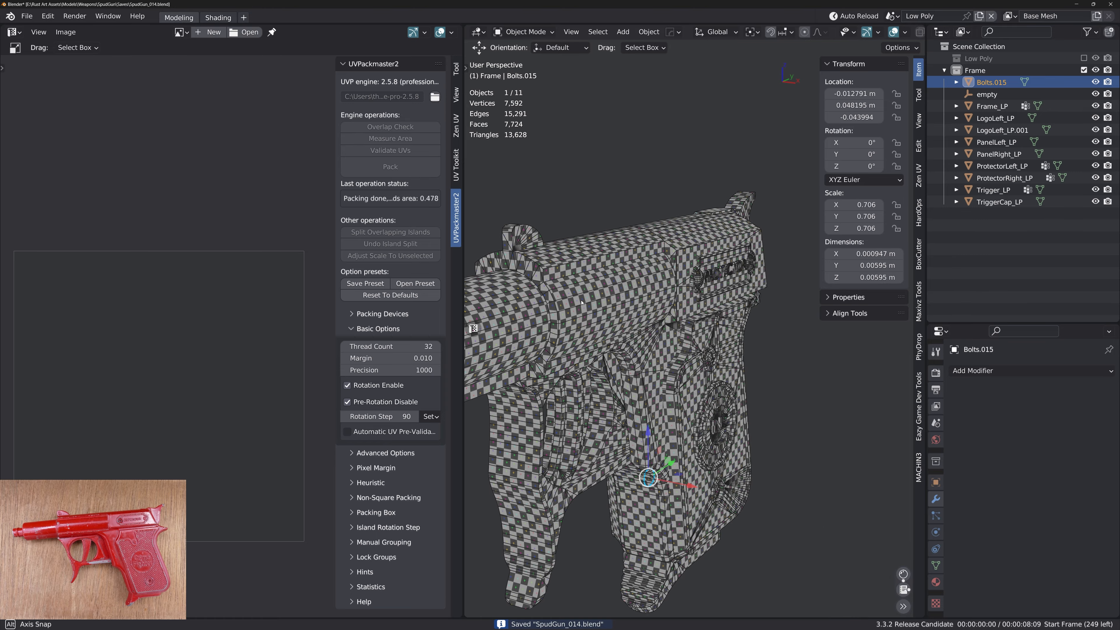
# Separate the plate and PROTECTOR lettering faces of the right protector part from its two round end screws into their own object
pyautogui.scroll(8, 694, 408)
pyautogui.click(663, 375)
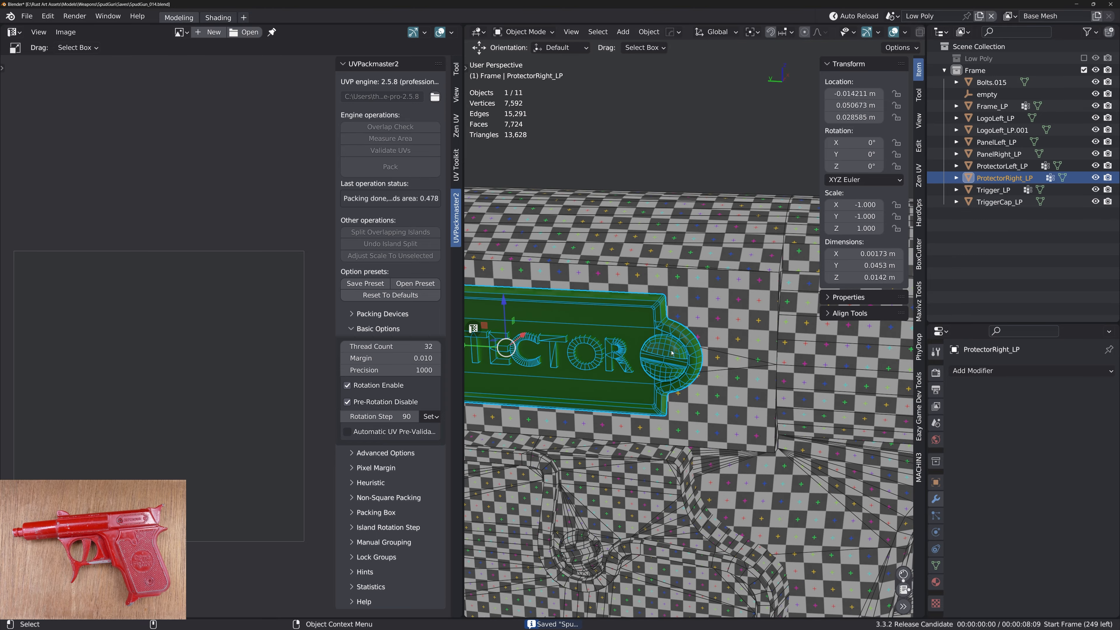
pyautogui.keyDown('alt'); pyautogui.moveTo(648, 319); pyautogui.dragTo(577, 334); pyautogui.keyUp('alt')
pyautogui.keyDown('alt'); pyautogui.moveTo(577, 334); pyautogui.dragTo(664, 318, button='middle'); pyautogui.keyUp('alt')
pyautogui.keyDown('alt'); pyautogui.moveTo(664, 318); pyautogui.dragTo(689, 314); pyautogui.keyUp('alt')
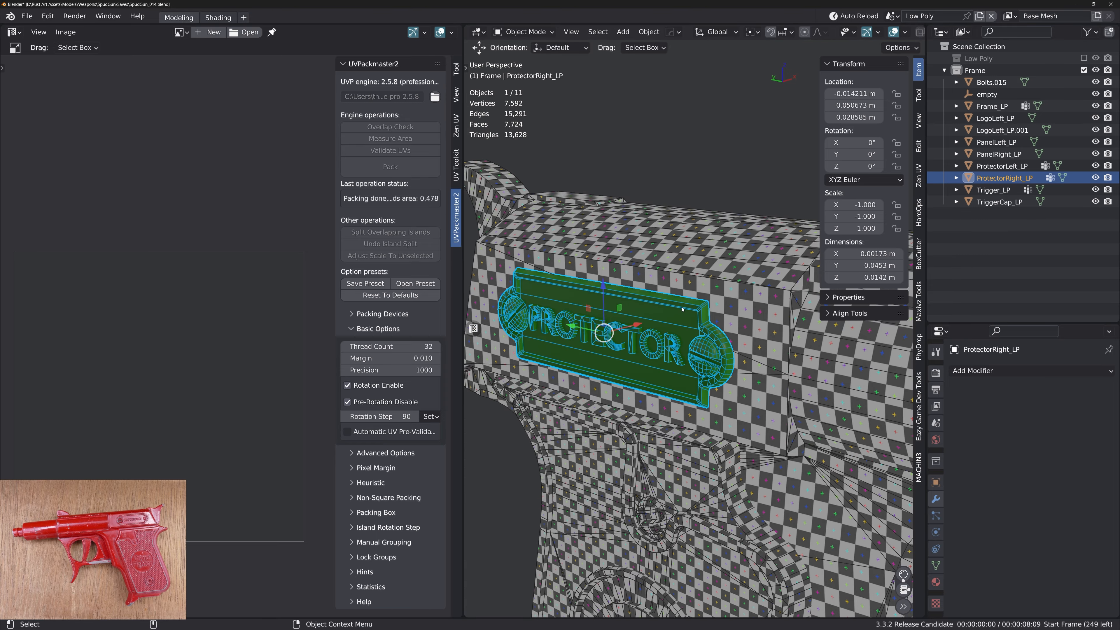
pyautogui.press('Tab')
pyautogui.click(657, 315)
pyautogui.keyDown('alt'); pyautogui.moveTo(603, 317); pyautogui.dragTo(622, 302); pyautogui.keyUp('alt')
pyautogui.moveTo(596, 250); pyautogui.dragTo(666, 394)
pyautogui.moveTo(649, 249); pyautogui.dragTo(588, 378)
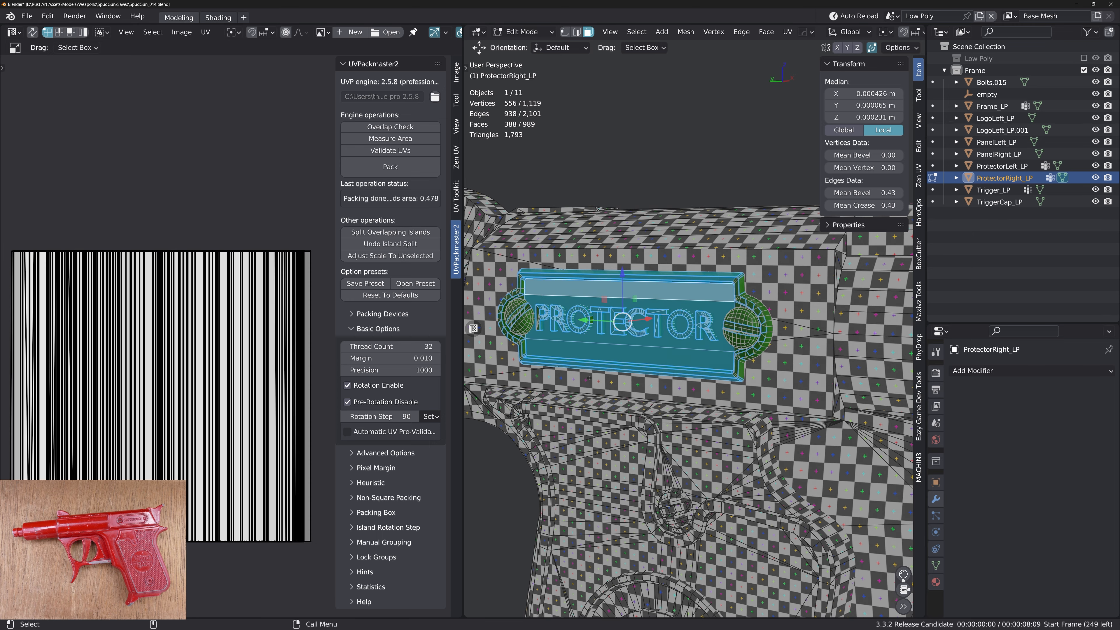
pyautogui.press('ctrl+KP_Add')
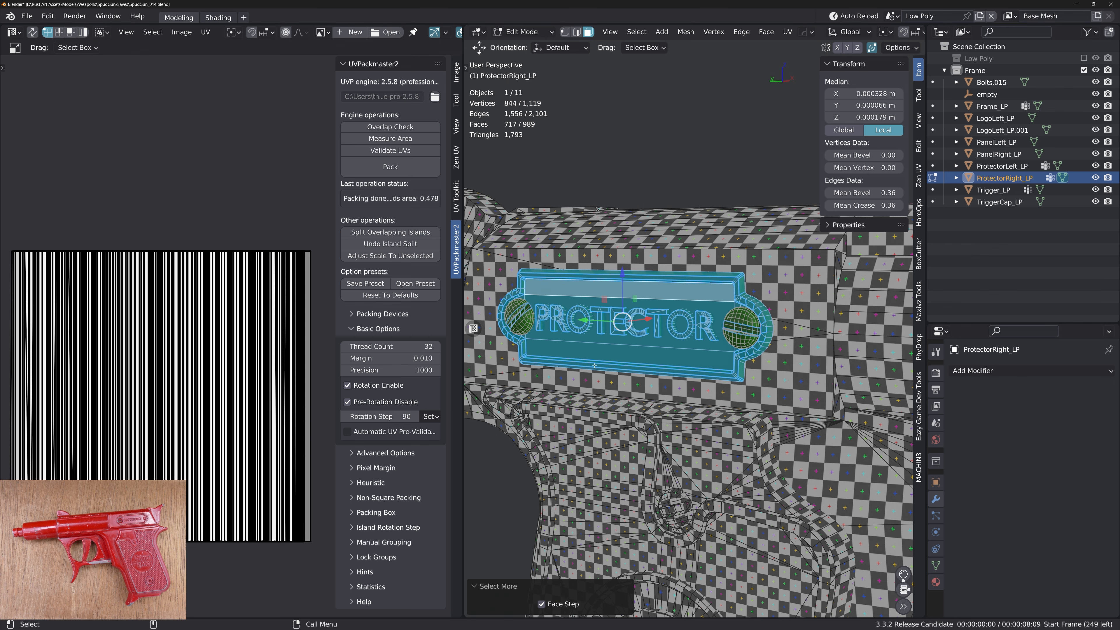
pyautogui.rightClick(638, 323)
pyautogui.moveTo(640, 582)
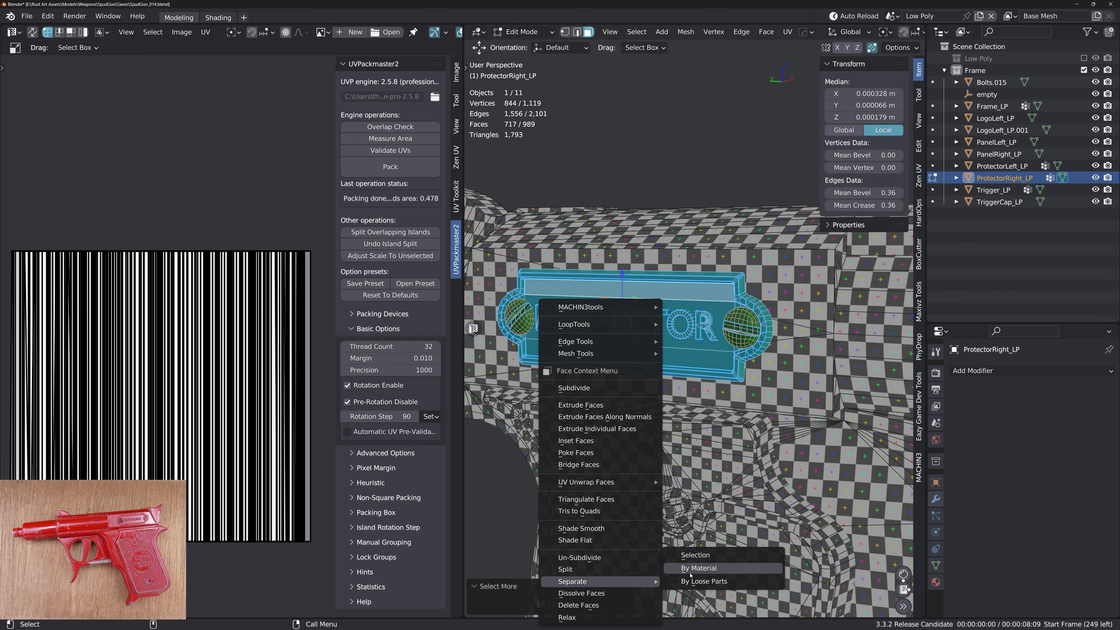
pyautogui.click(698, 559)
# Duplicate the left PROTECTOR plate and move the copy along X to just outside the gun's right side
pyautogui.press('Tab')
pyautogui.click(670, 348)
pyautogui.moveTo(668, 349); pyautogui.dragTo(568, 353, button='middle')
pyautogui.click(725, 408)
pyautogui.moveTo(726, 406); pyautogui.dragTo(784, 327, button='middle')
pyautogui.hotkey('shift', 'd')
pyautogui.rightClick(784, 327)
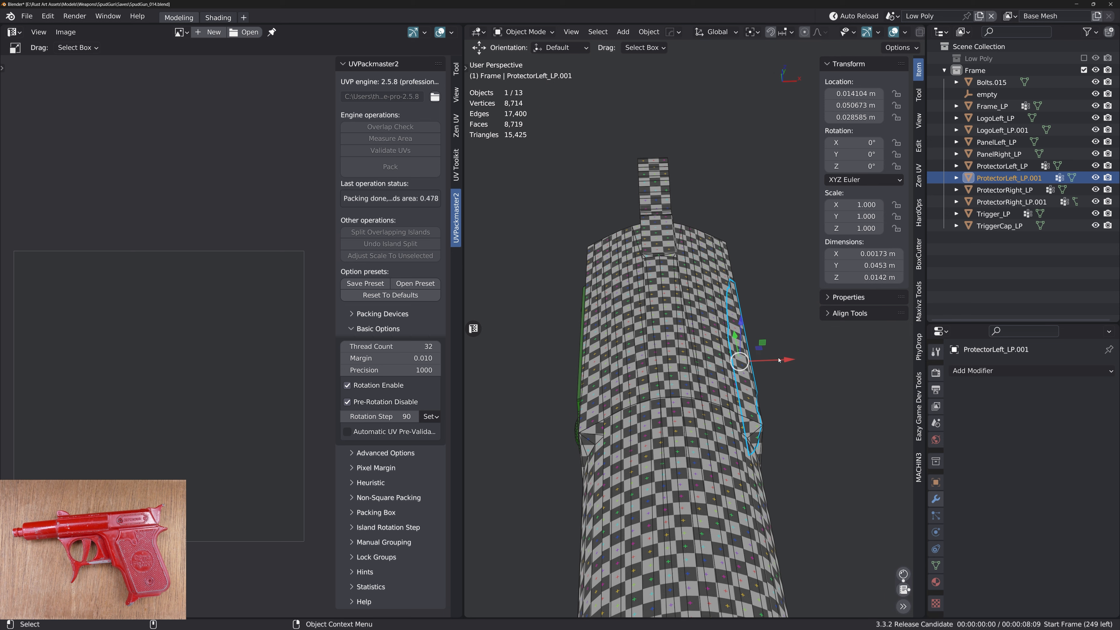
pyautogui.moveTo(788, 362); pyautogui.dragTo(606, 365)
# Mirror the duplicated plate across the global X axis and the global Y axis
pyautogui.keyDown('shift'); pyautogui.moveTo(606, 364); pyautogui.dragTo(692, 342, button='middle'); pyautogui.keyUp('shift')
pyautogui.scroll(1, 687, 348)
pyautogui.moveTo(653, 375); pyautogui.dragTo(691, 375, button='middle')
pyautogui.rightClick(690, 375)
pyautogui.moveTo(690, 375)
pyautogui.click(746, 394)
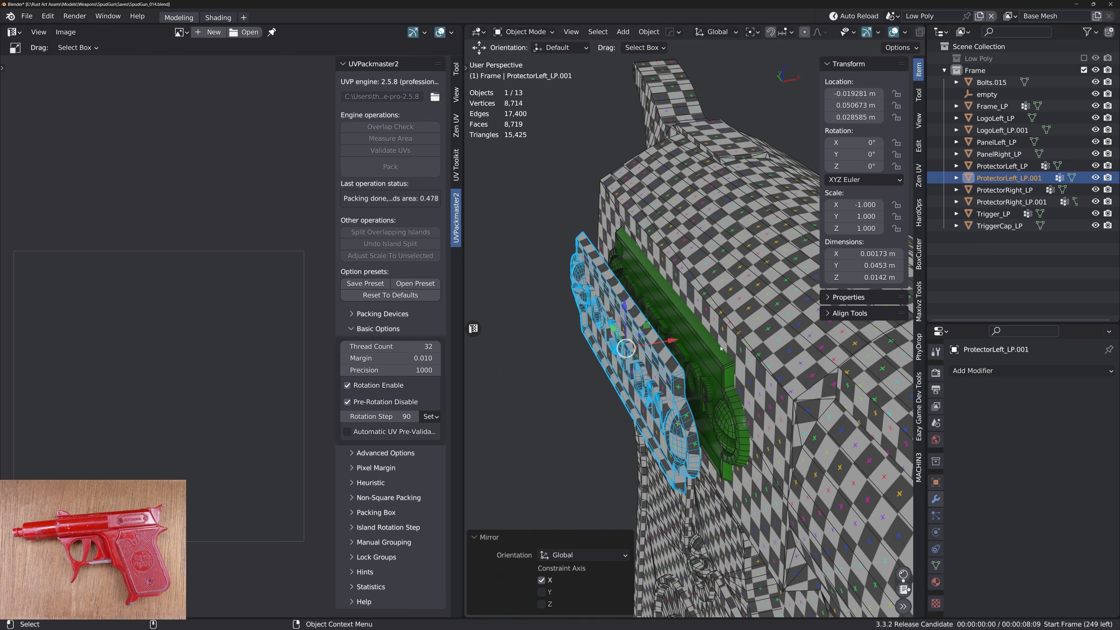
pyautogui.hotkey('shift', 'q')
pyautogui.press('Escape')
pyautogui.rightClick(696, 352)
pyautogui.moveTo(696, 351)
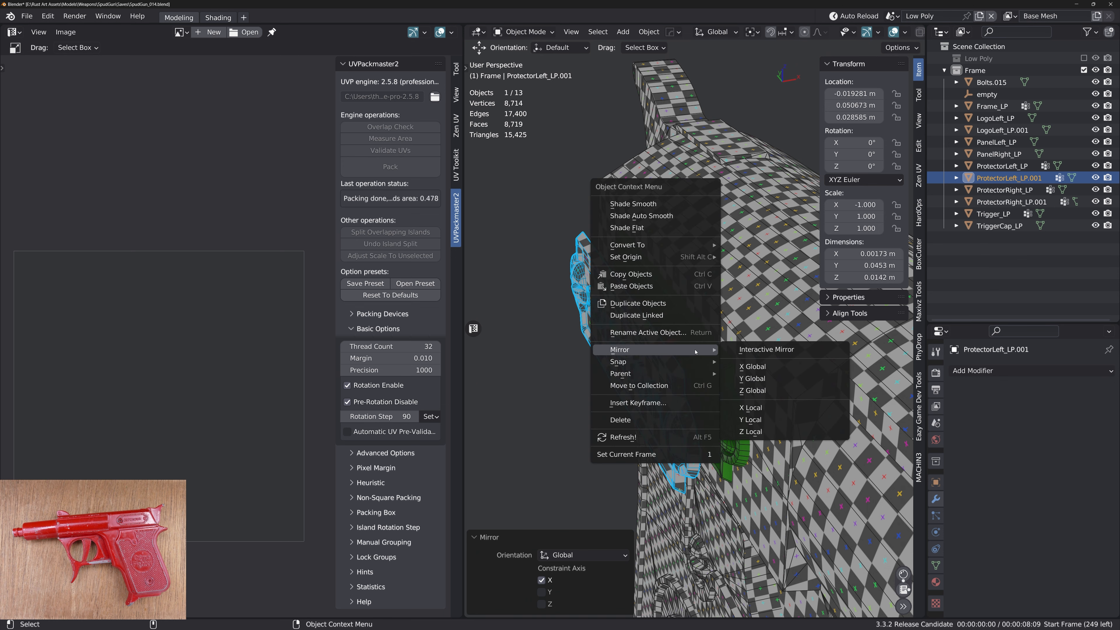
pyautogui.click(757, 379)
# Delete the faces of both round end screws from the mirrored plate copy
pyautogui.moveTo(754, 379)
pyautogui.mouseDown(button='middle')
pyautogui.moveTo(816, 355)
pyautogui.moveTo(743, 366)
pyautogui.mouseUp(button='middle')
pyautogui.press('Tab')
pyautogui.click(744, 366)
pyautogui.keyDown('shift'); pyautogui.click(547, 331); pyautogui.keyUp('shift')
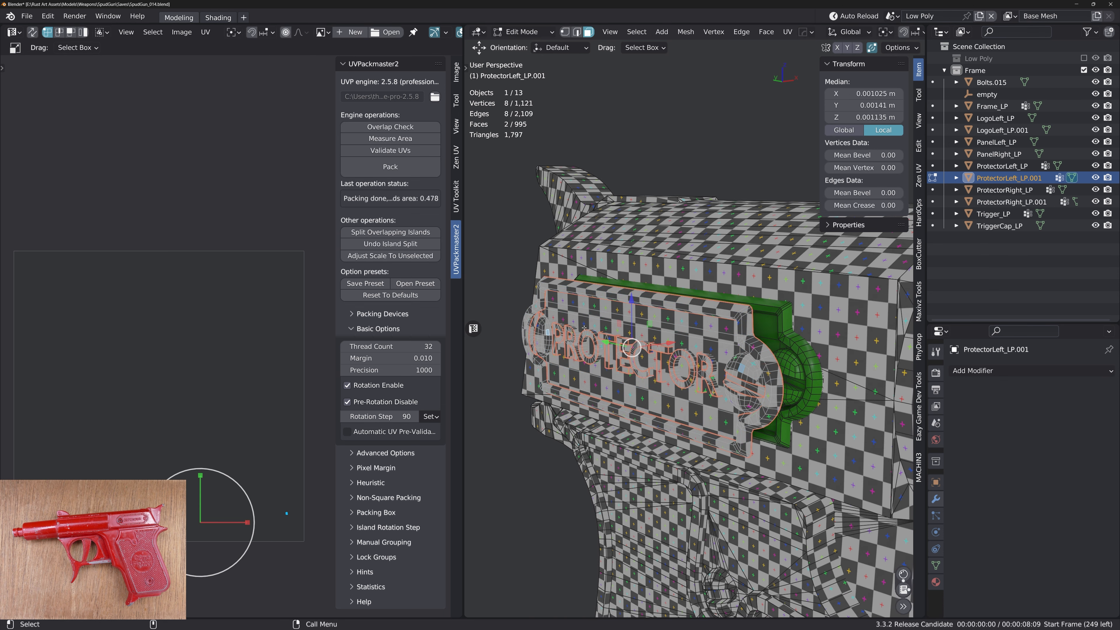
pyautogui.press('ctrl+KP_Add')
pyautogui.press('ctrl+KP_Add')
pyautogui.press('ctrl+KP_Add')
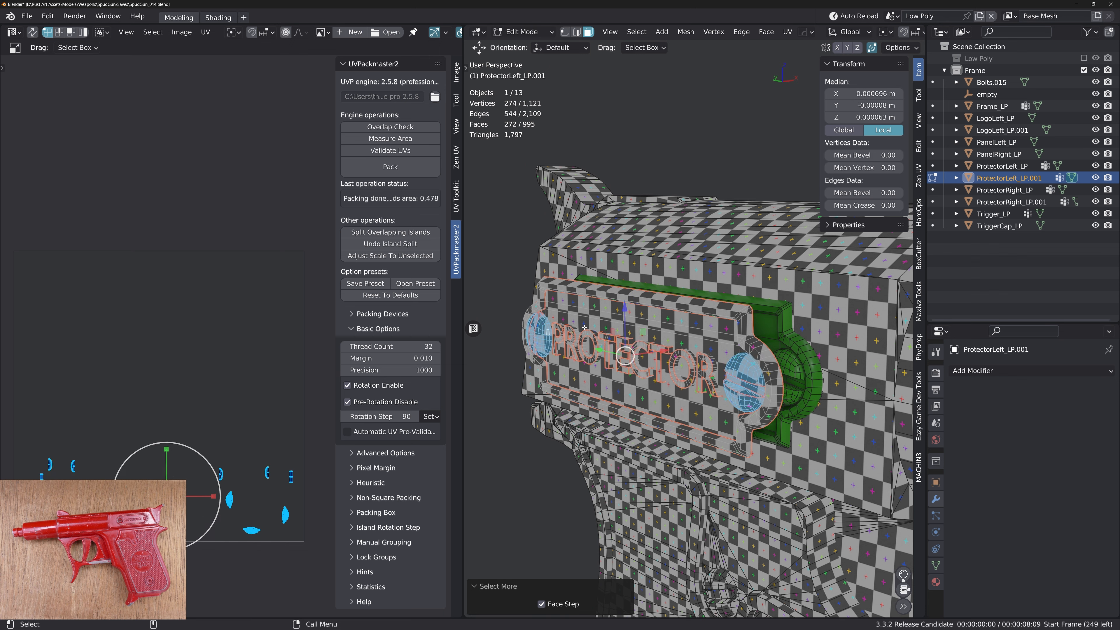
pyautogui.press('Delete')
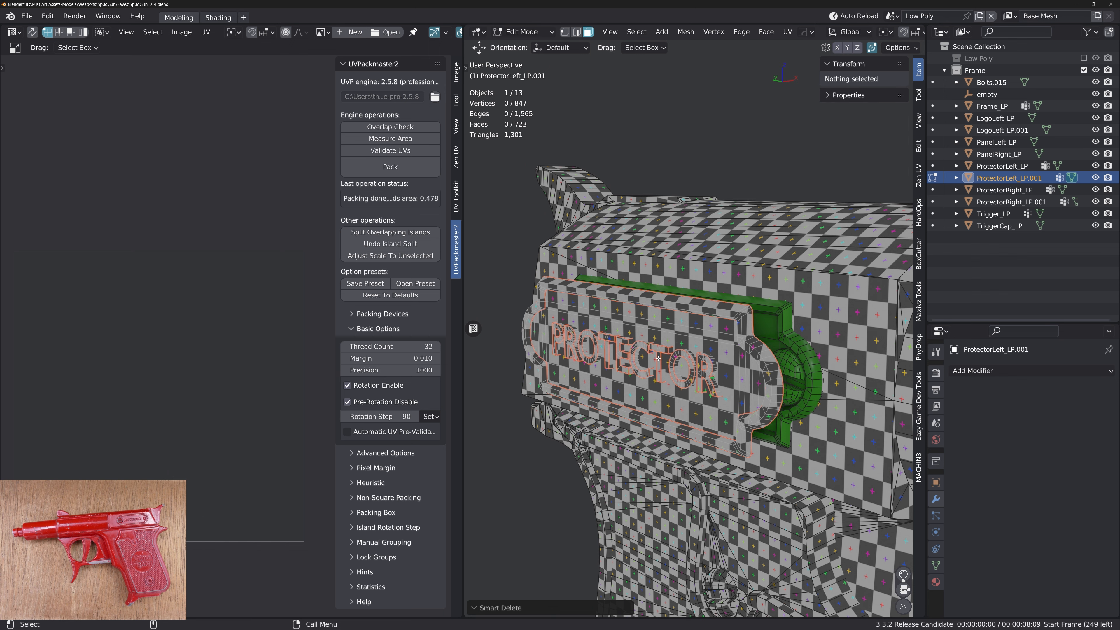
# Move the mirrored plate about 0.0051 m along X onto the gun's right side and delete the old plate underneath
pyautogui.press('Tab')
pyautogui.moveTo(657, 359); pyautogui.dragTo(701, 351, button='middle')
pyautogui.press('g')
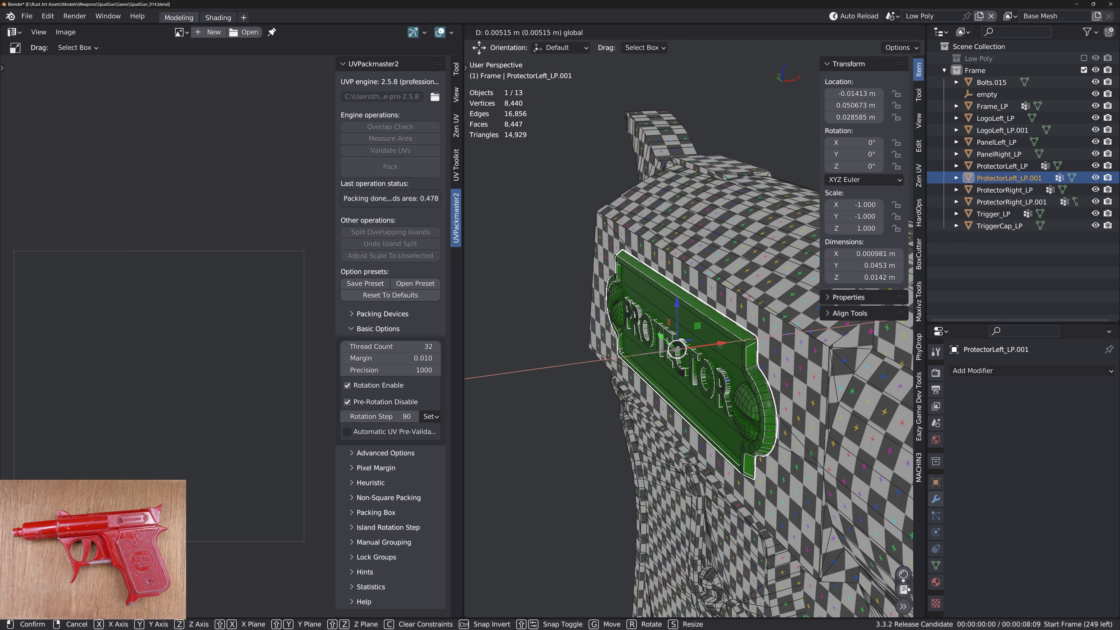
pyautogui.click(720, 345)
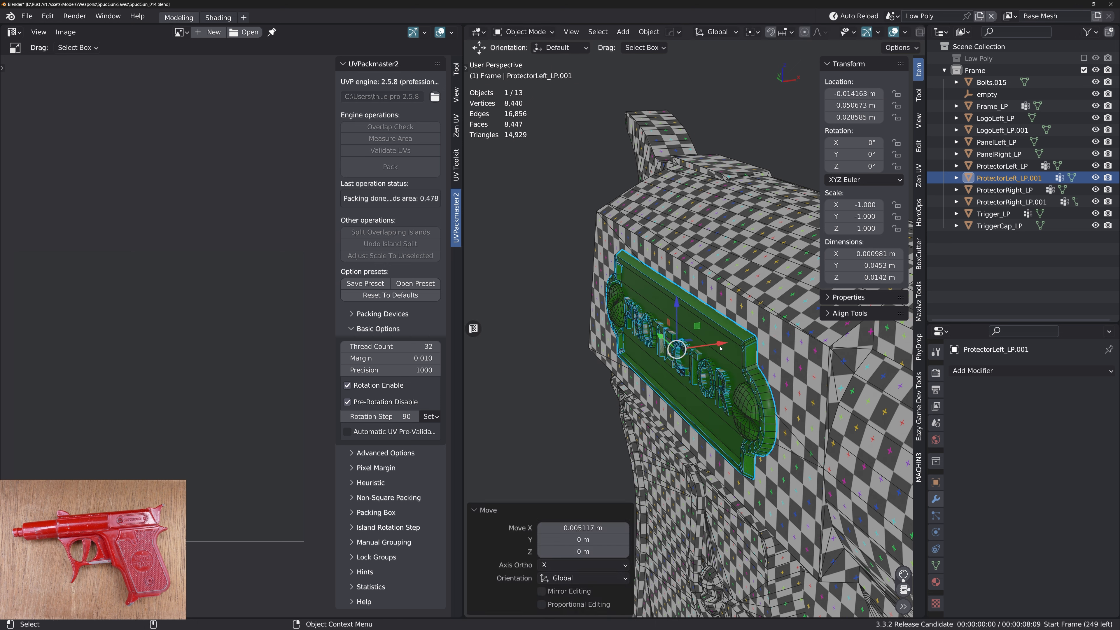
pyautogui.click(721, 348)
pyautogui.press('x')
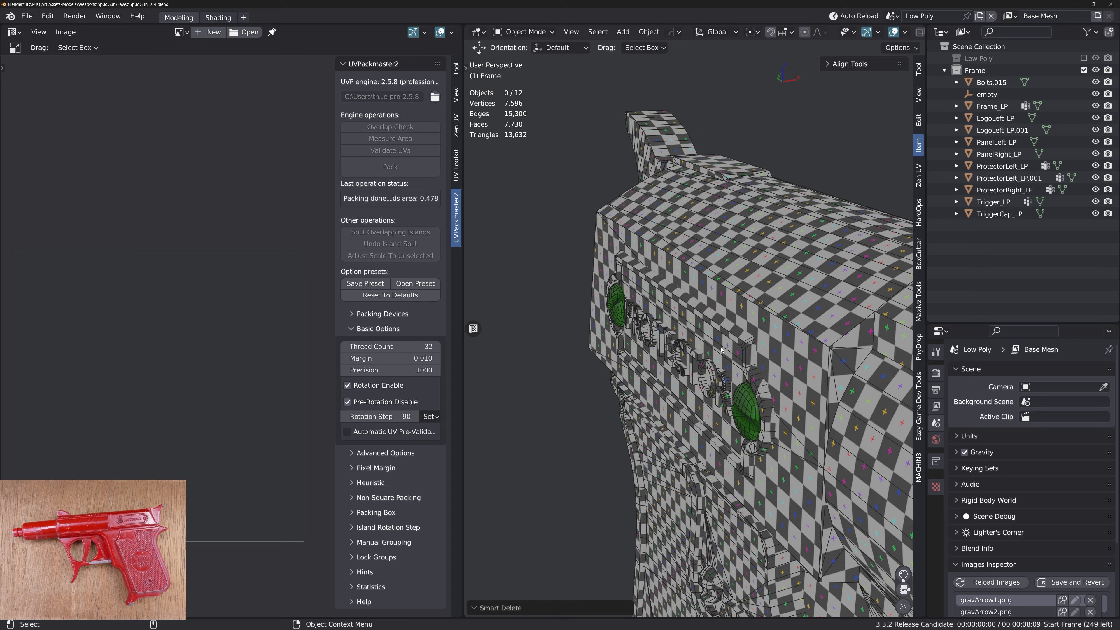
# Mark seams around the slot floor of the screw beside the letter R
pyautogui.click(753, 403)
pyautogui.keyDown('alt'); pyautogui.moveTo(753, 402); pyautogui.dragTo(816, 367); pyautogui.keyUp('alt')
pyautogui.scroll(5, 796, 375)
pyautogui.press('Tab')
pyautogui.click(794, 378)
pyautogui.hotkey('ctrl', 'shift', 'alt', 'f')
pyautogui.press('2')
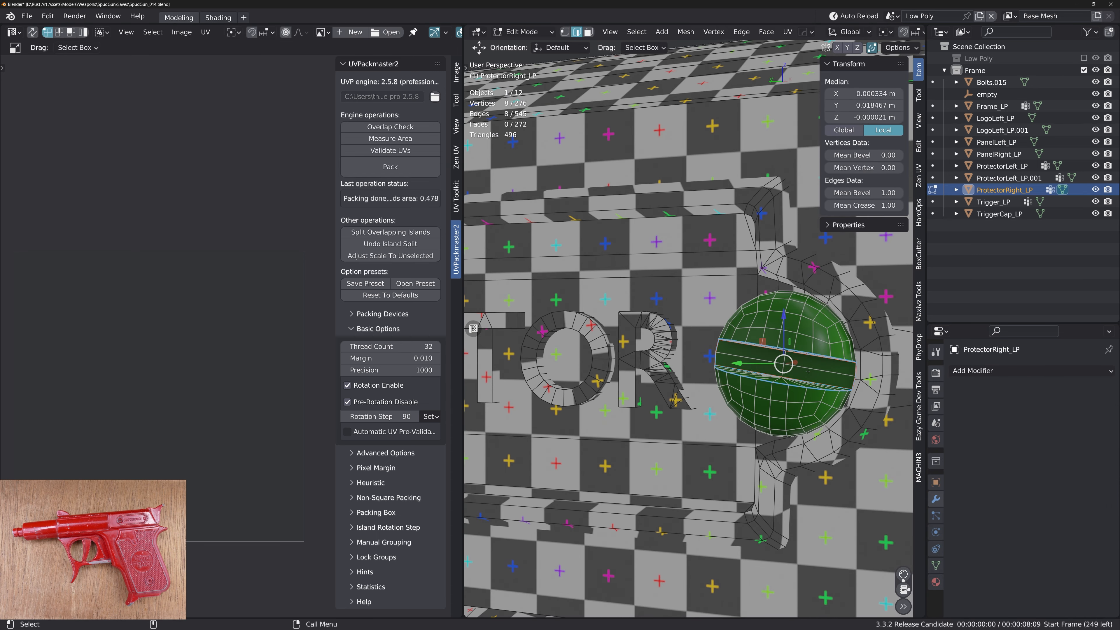
# Mark seams around both slot side walls of the screw beside the R and on the short edge at each slot end
pyautogui.moveTo(808, 372); pyautogui.dragTo(795, 338, button='middle')
pyautogui.press('3')
pyautogui.hotkey('ctrl', 'shift', 'alt', 'f')
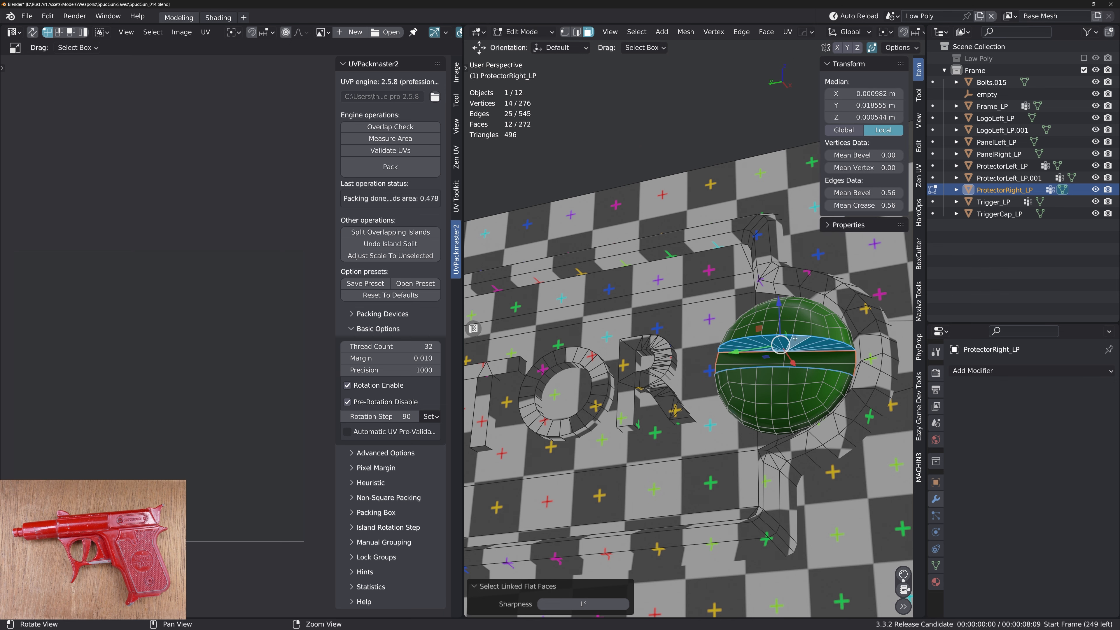
pyautogui.press('2')
pyautogui.keyDown('alt'); pyautogui.moveTo(794, 338); pyautogui.dragTo(790, 380); pyautogui.keyUp('alt')
pyautogui.press('3')
pyautogui.click(790, 379)
pyautogui.hotkey('ctrl', 'shift', 'alt', 'f')
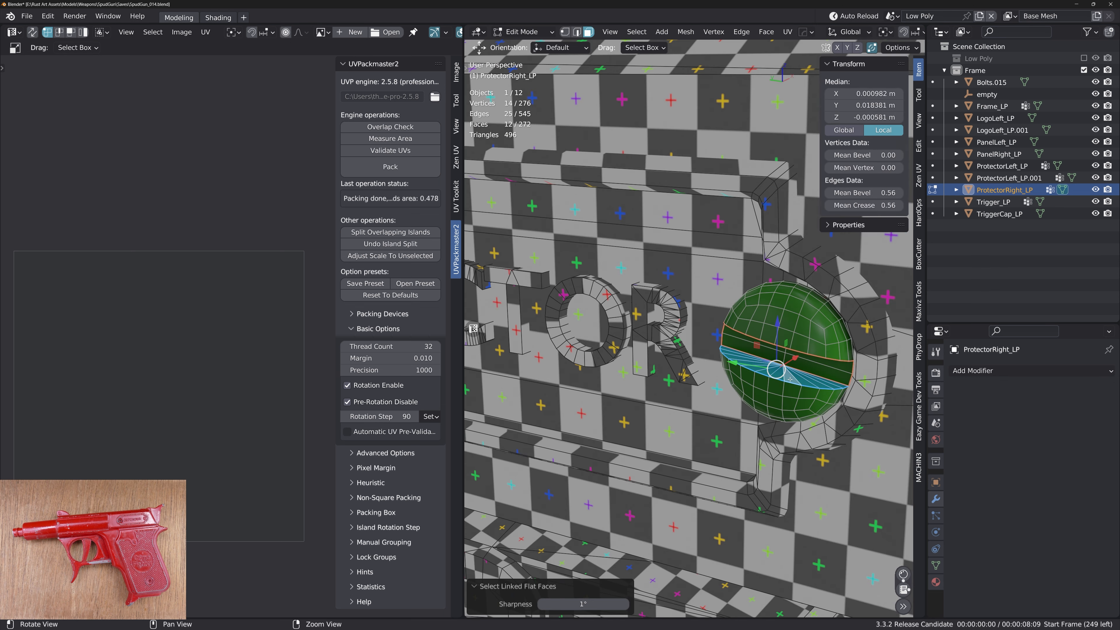
pyautogui.press('2')
pyautogui.keyDown('alt'); pyautogui.click(789, 379); pyautogui.keyUp('alt')
pyautogui.moveTo(793, 380)
pyautogui.mouseDown(button='middle')
pyautogui.moveTo(852, 389)
pyautogui.moveTo(813, 377)
pyautogui.mouseUp(button='middle')
pyautogui.click(852, 389)
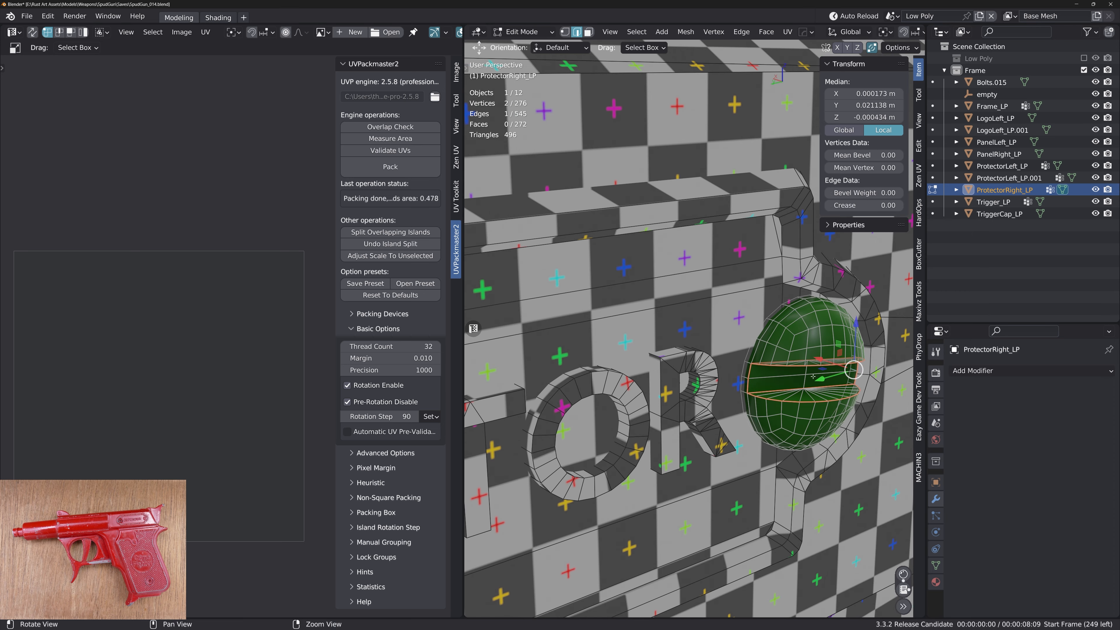
pyautogui.keyDown('shift'); pyautogui.click(748, 378); pyautogui.keyUp('shift')
# Mark seams around the slot floor of the screw beside the P and on the short edge at each slot end
pyautogui.moveTo(779, 412); pyautogui.dragTo(777, 327, button='middle')
pyautogui.press('3')
pyautogui.click(759, 345)
pyautogui.hotkey('ctrl', 'shift', 'alt', 'f')
pyautogui.press('2')
pyautogui.press('3')
pyautogui.press('2')
pyautogui.click(769, 350)
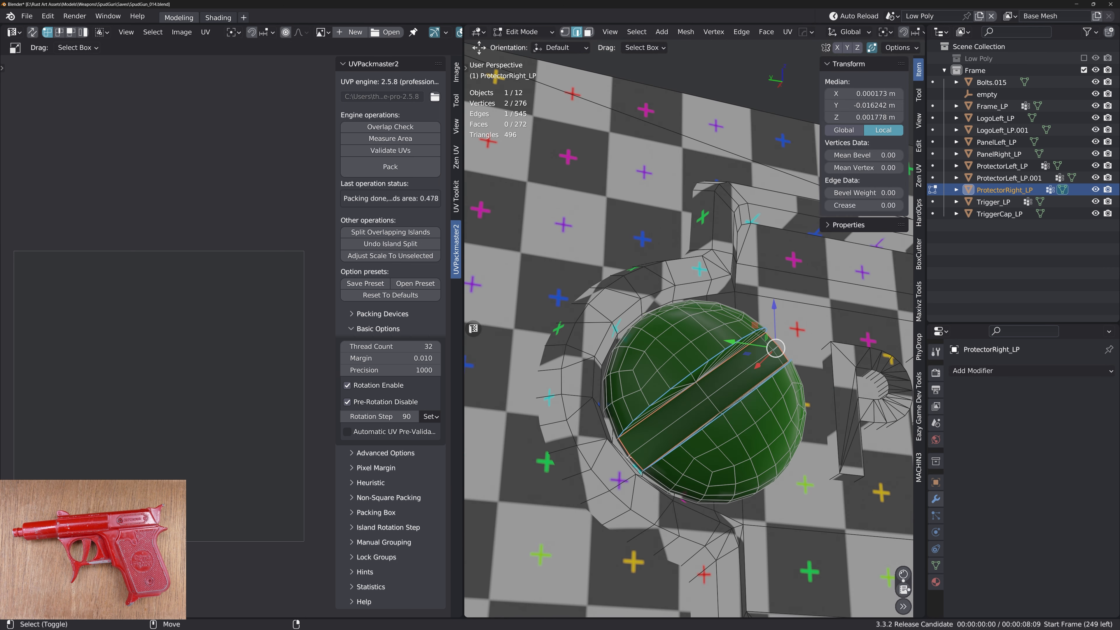
pyautogui.keyDown('shift'); pyautogui.click(650, 460); pyautogui.keyUp('shift')
# Mark seams around both side walls of the slot in the screw beside the P
pyautogui.moveTo(645, 459); pyautogui.dragTo(691, 379, button='middle')
pyautogui.press('3')
pyautogui.click(690, 379)
pyautogui.hotkey('ctrl', 'shift', 'alt', 'f')
pyautogui.press('2')
pyautogui.keyDown('alt'); pyautogui.moveTo(692, 380); pyautogui.dragTo(710, 357); pyautogui.keyUp('alt')
pyautogui.press('3')
pyautogui.click(720, 407)
pyautogui.hotkey('ctrl', 'shift', 'alt', 'f')
pyautogui.press('2')
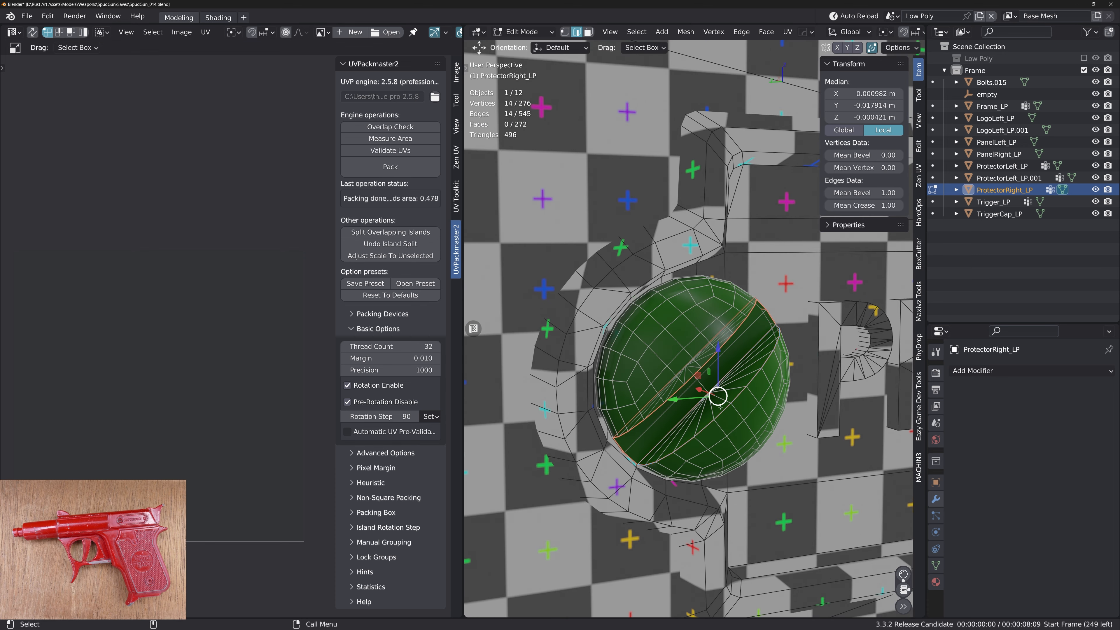
# Unwrap all faces of both right protector screws with the Angle Based method
pyautogui.keyDown('alt'); pyautogui.moveTo(721, 407); pyautogui.dragTo(762, 410); pyautogui.keyUp('alt')
pyautogui.scroll(-3, 766, 430)
pyautogui.hotkey('ctrl', 'a')
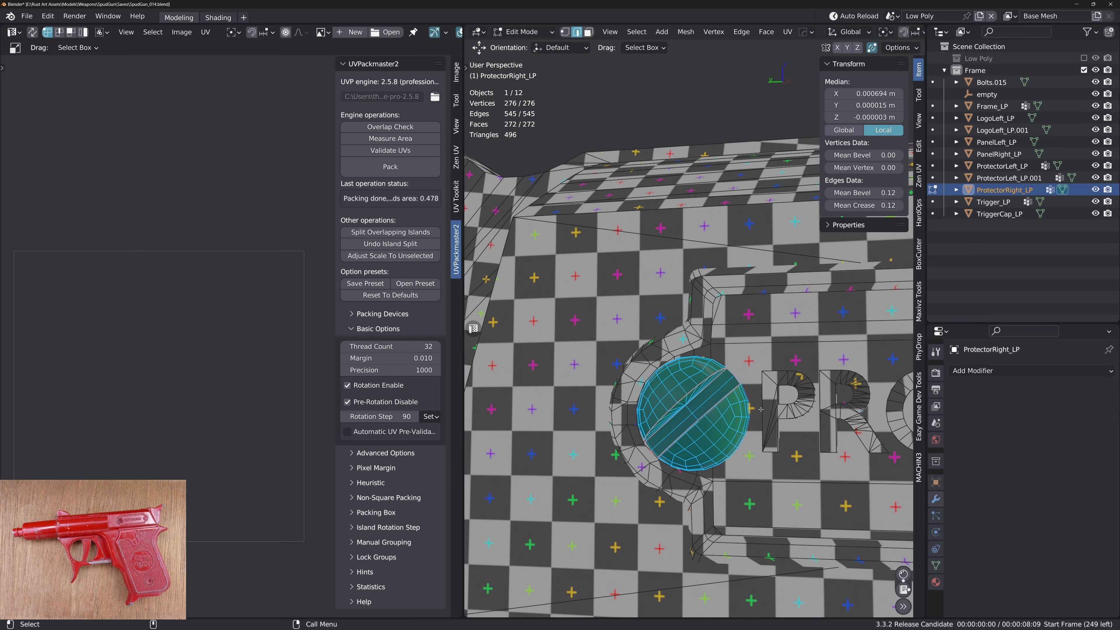
pyautogui.press('u')
pyautogui.click(762, 403)
pyautogui.scroll(-6, 809, 401)
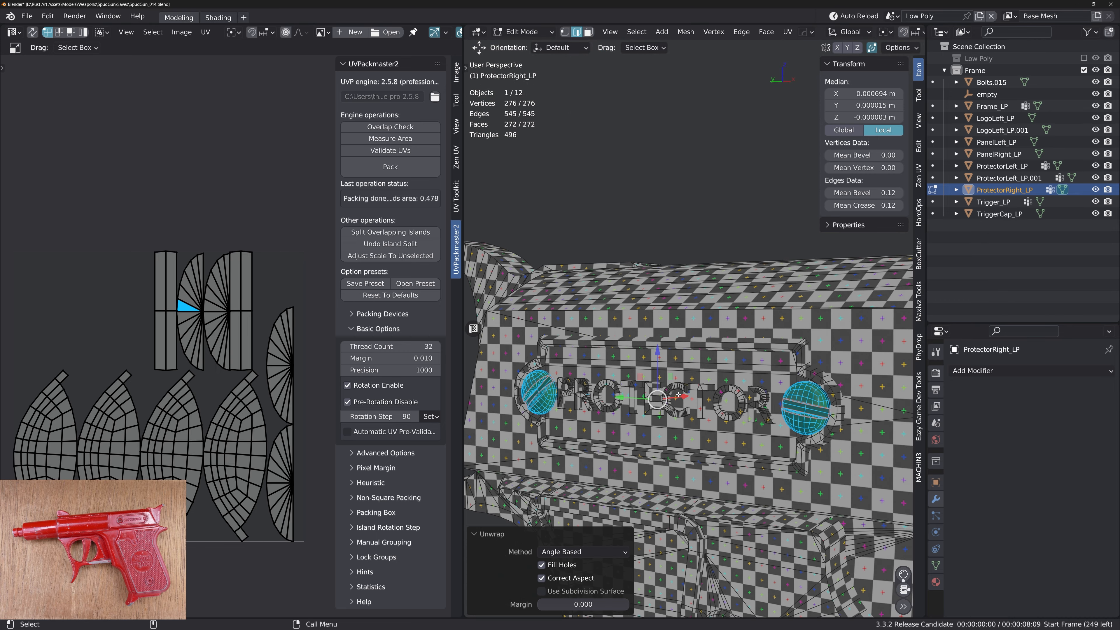
# Select all UV islands of the two screws and apply the 2048x2048 checker texture to them
pyautogui.press('a')
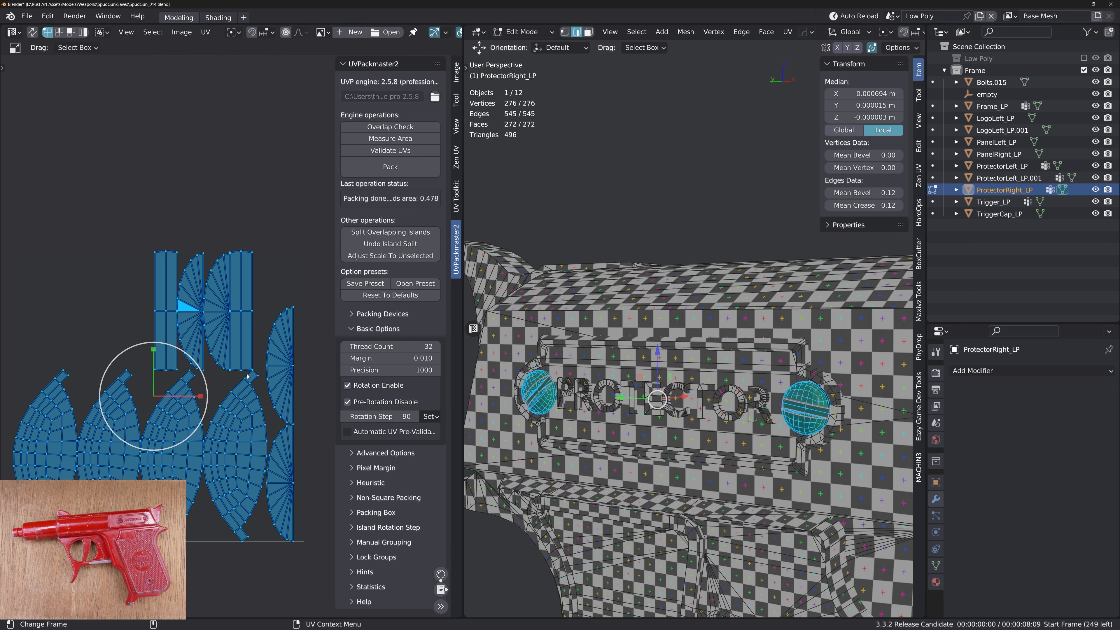
pyautogui.press('q')
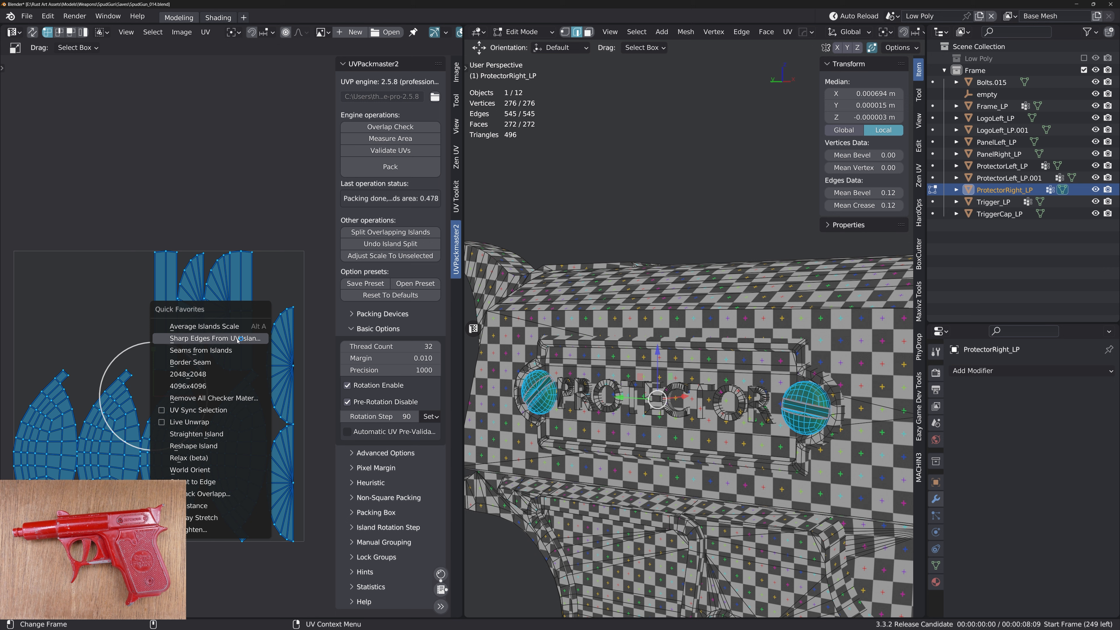
pyautogui.click(241, 355)
pyautogui.press('q')
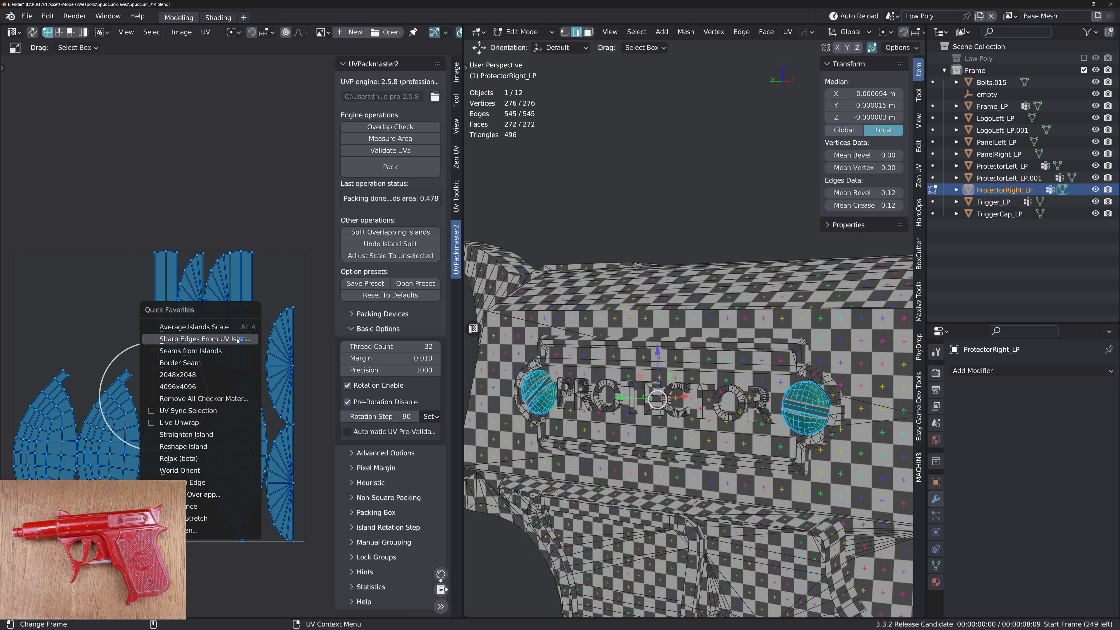
pyautogui.click(211, 376)
# Join the two unwrapped screws into the mirrored right PROTECTOR plate object
pyautogui.moveTo(746, 418); pyautogui.dragTo(716, 422, button='middle')
pyautogui.press('Tab')
pyautogui.keyDown('shift'); pyautogui.click(726, 409); pyautogui.keyUp('shift')
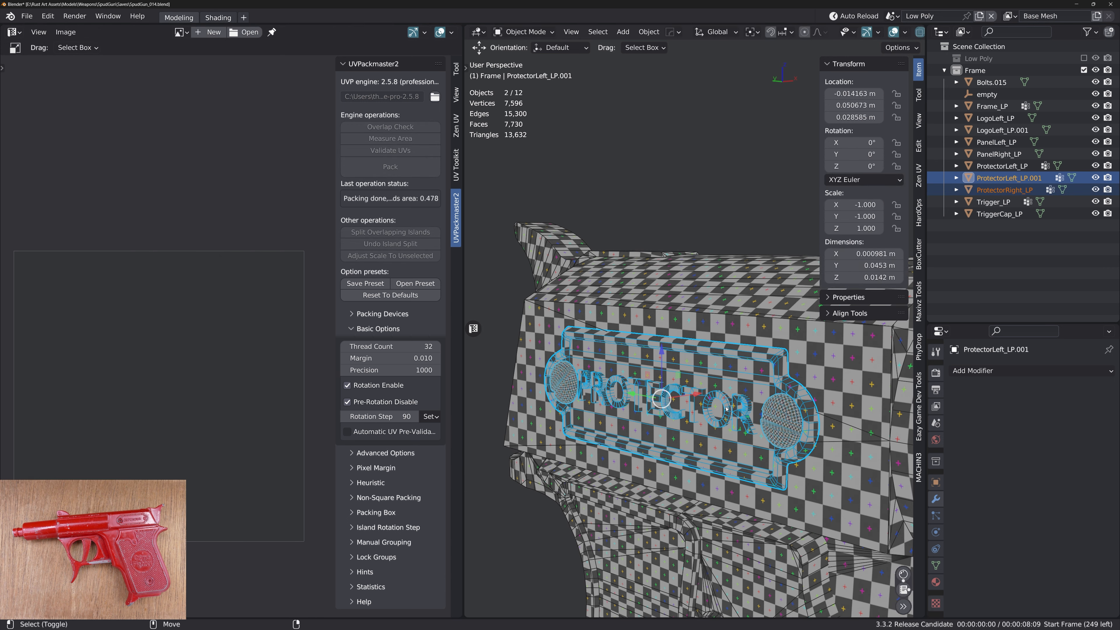
pyautogui.press('Tab')
pyautogui.press('Tab')
pyautogui.click(782, 418)
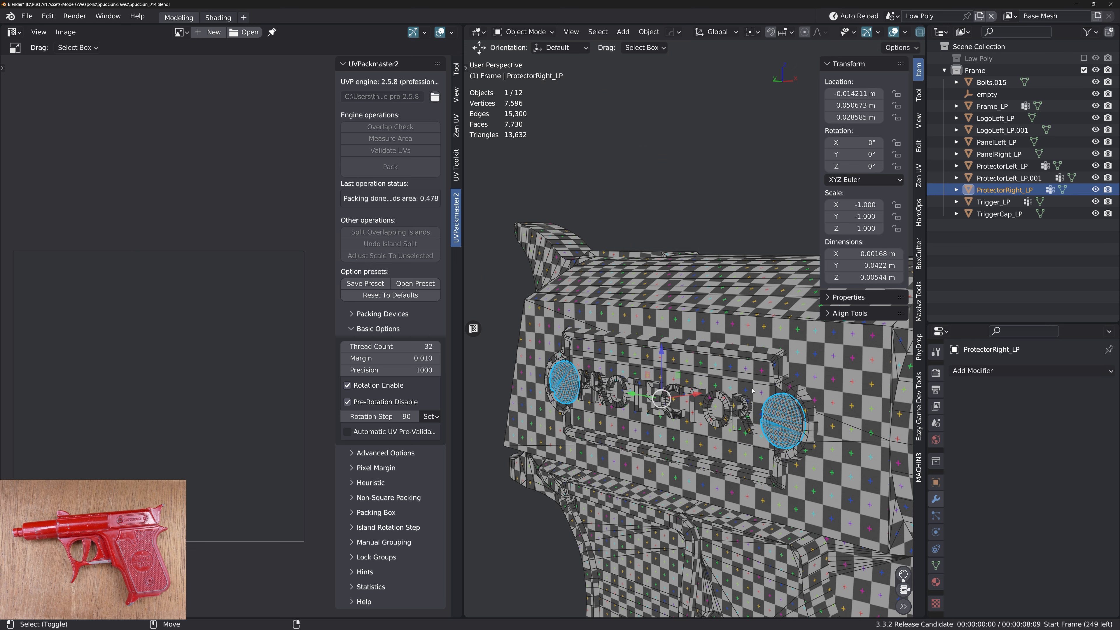
pyautogui.keyDown('shift'); pyautogui.click(751, 396); pyautogui.keyUp('shift')
pyautogui.rightClick(753, 390)
pyautogui.click(706, 275)
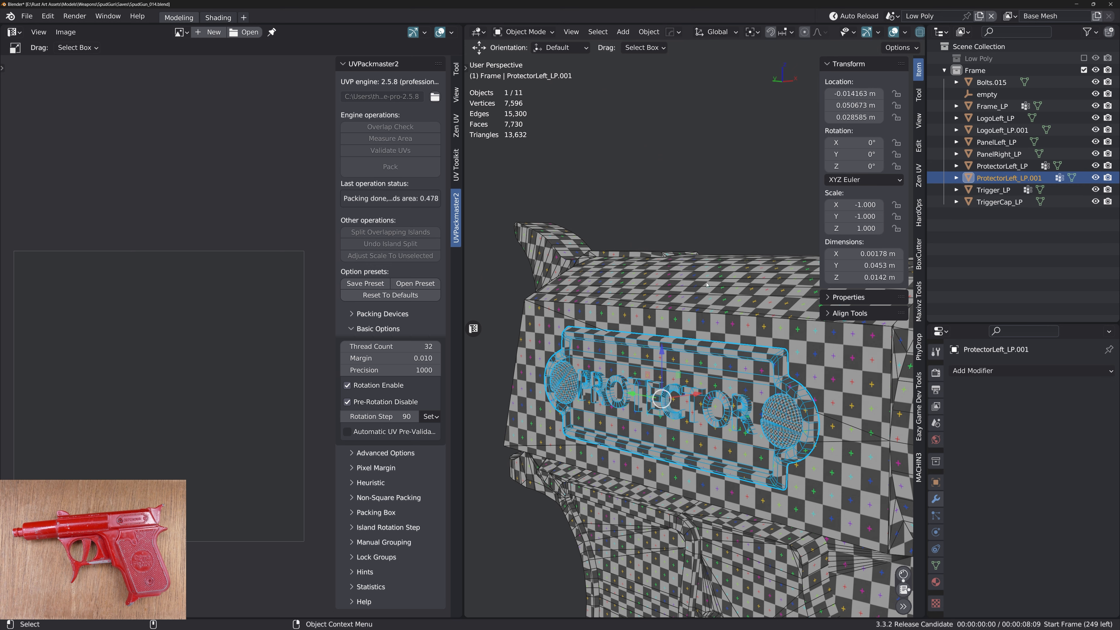
# Average the UV island scale of the joined right plate so its plate, lettering and screws share one checker density
pyautogui.hotkey('alt', 'v')
pyautogui.click(604, 381)
pyautogui.hotkey('alt', 'v')
pyautogui.click(604, 382)
pyautogui.press('Tab')
pyautogui.press('a')
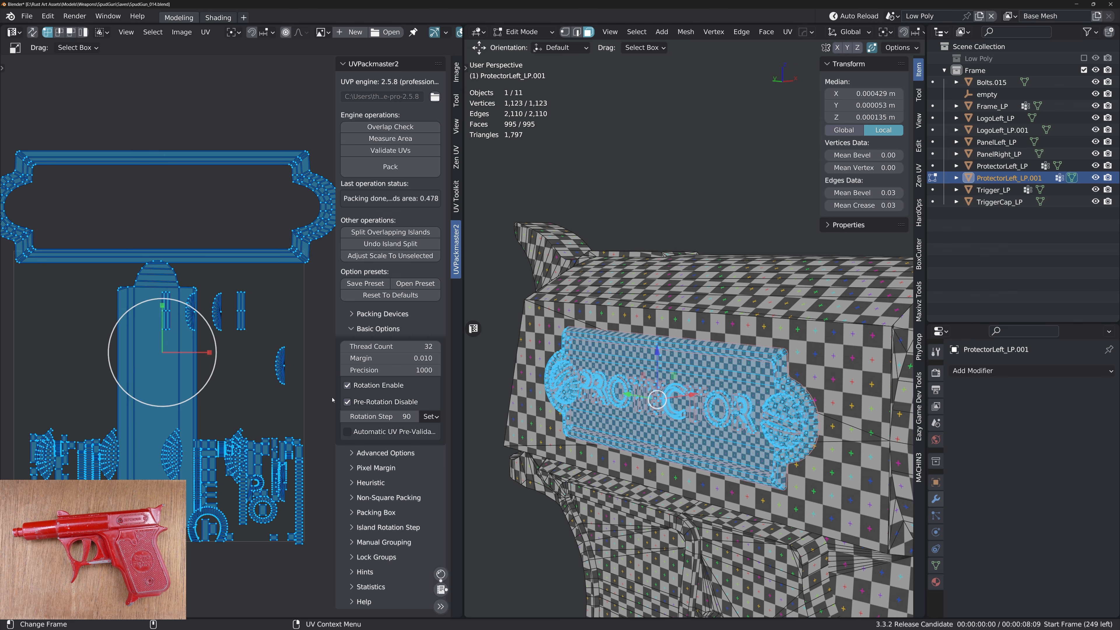
pyautogui.keyDown('alt'); pyautogui.moveTo(635, 388); pyautogui.dragTo(683, 371); pyautogui.keyUp('alt')
pyautogui.press('Tab')
# Compare the right plate's checker density with the rest of the gun and save the file
pyautogui.scroll(-4, 732, 335)
pyautogui.keyDown('alt'); pyautogui.moveTo(732, 335); pyautogui.dragTo(759, 322); pyautogui.keyUp('alt')
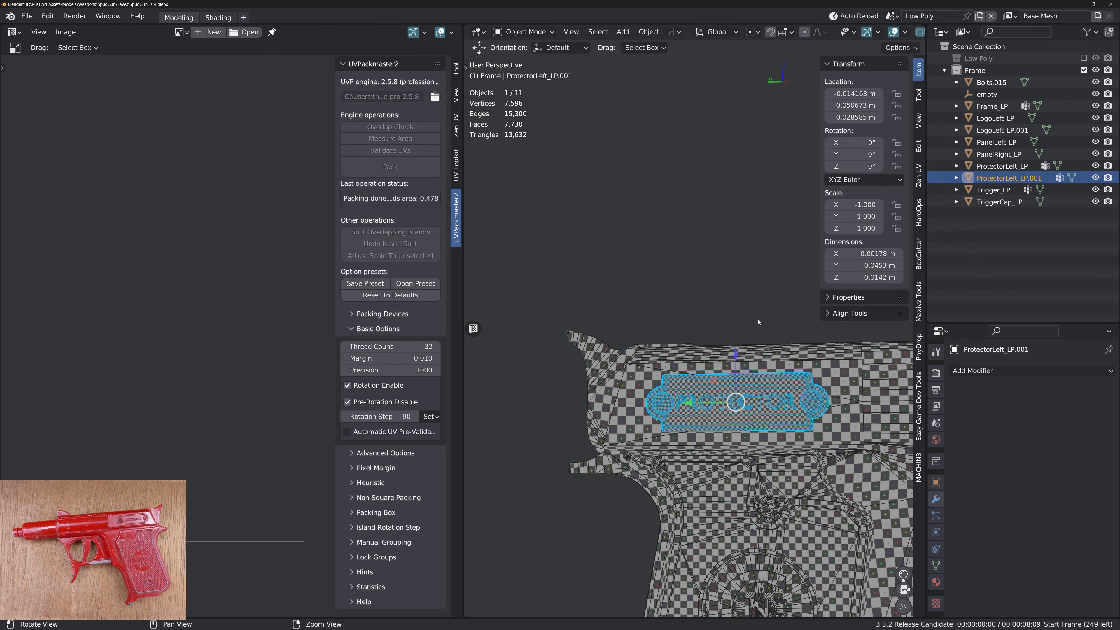
pyautogui.keyDown('alt'); pyautogui.moveTo(759, 323); pyautogui.dragTo(790, 336, button='right'); pyautogui.keyUp('alt')
pyautogui.keyDown('alt'); pyautogui.moveTo(789, 336); pyautogui.dragTo(664, 284, button='middle'); pyautogui.keyUp('alt')
pyautogui.keyDown('alt'); pyautogui.moveTo(664, 285); pyautogui.dragTo(706, 301, button='right'); pyautogui.keyUp('alt')
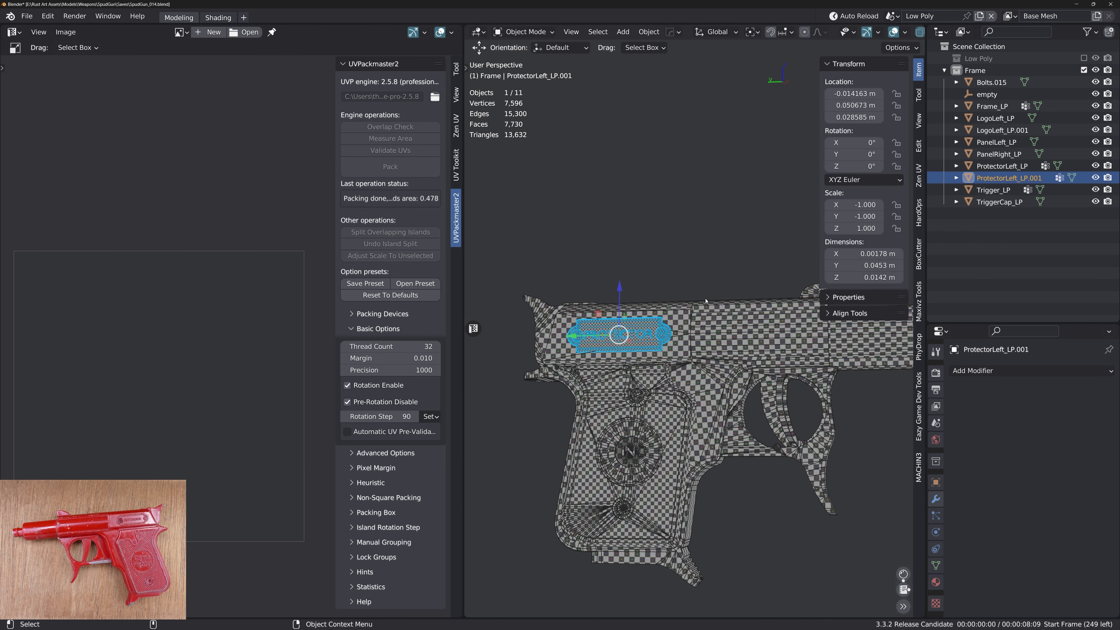
pyautogui.keyDown('alt'); pyautogui.moveTo(705, 301); pyautogui.dragTo(785, 351); pyautogui.keyUp('alt')
pyautogui.hotkey('ctrl', 's')
# Select all gun parts, edit them together and average the UV island scale across all of them
pyautogui.click(720, 313)
pyautogui.keyDown('alt'); pyautogui.moveTo(720, 314); pyautogui.dragTo(694, 315, button='right'); pyautogui.keyUp('alt')
pyautogui.keyDown('alt'); pyautogui.moveTo(695, 316); pyautogui.dragTo(657, 375, button='middle'); pyautogui.keyUp('alt')
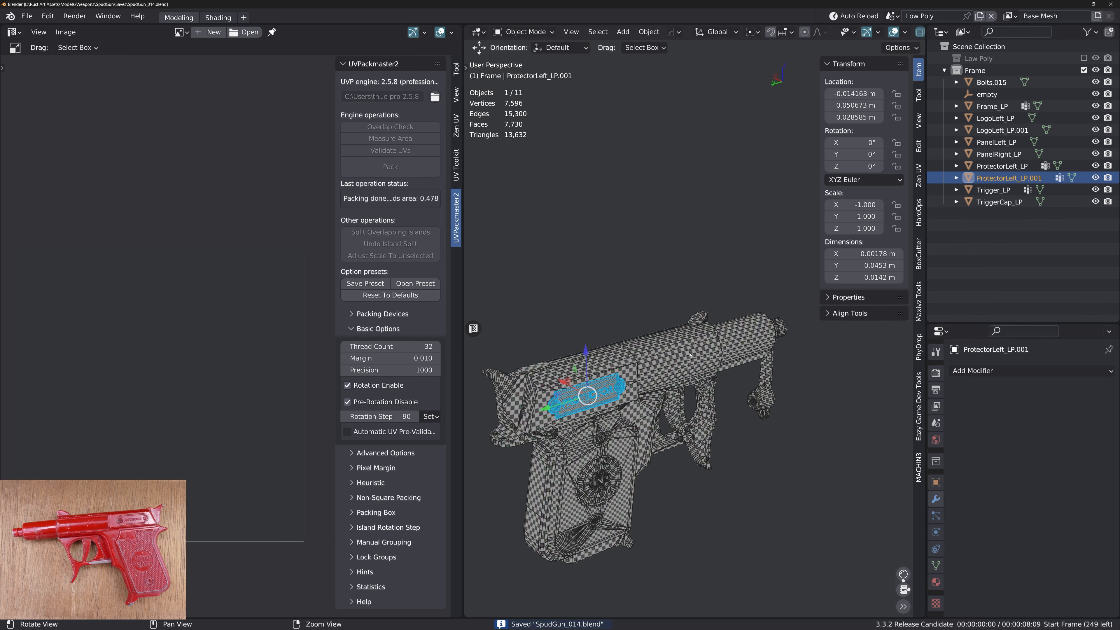
pyautogui.keyDown('alt'); pyautogui.moveTo(658, 375); pyautogui.dragTo(844, 342); pyautogui.keyUp('alt')
pyautogui.keyDown('alt'); pyautogui.moveTo(675, 328); pyautogui.dragTo(798, 306, button='middle'); pyautogui.keyUp('alt')
pyautogui.keyDown('alt'); pyautogui.moveTo(798, 306); pyautogui.dragTo(777, 305, button='right'); pyautogui.keyUp('alt')
pyautogui.click(710, 283)
pyautogui.keyDown('alt'); pyautogui.moveTo(777, 304); pyautogui.dragTo(675, 286); pyautogui.keyUp('alt')
pyautogui.moveTo(547, 263); pyautogui.dragTo(781, 523)
pyautogui.keyDown('alt'); pyautogui.moveTo(666, 353); pyautogui.dragTo(631, 349); pyautogui.keyUp('alt')
pyautogui.press('Tab')
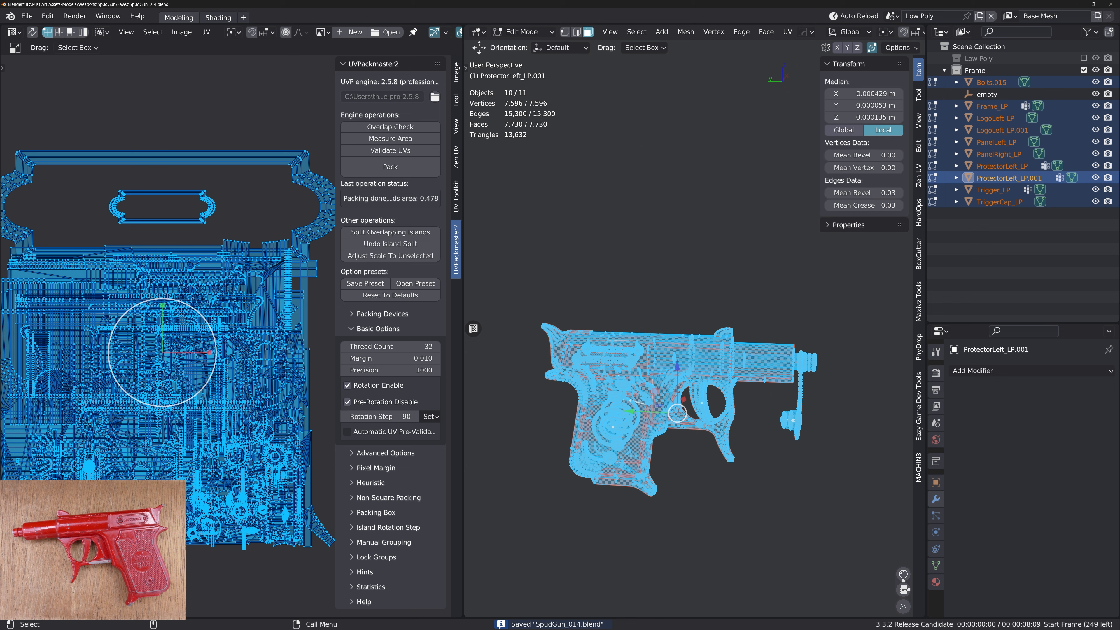
pyautogui.hotkey('ctrl', 'a')
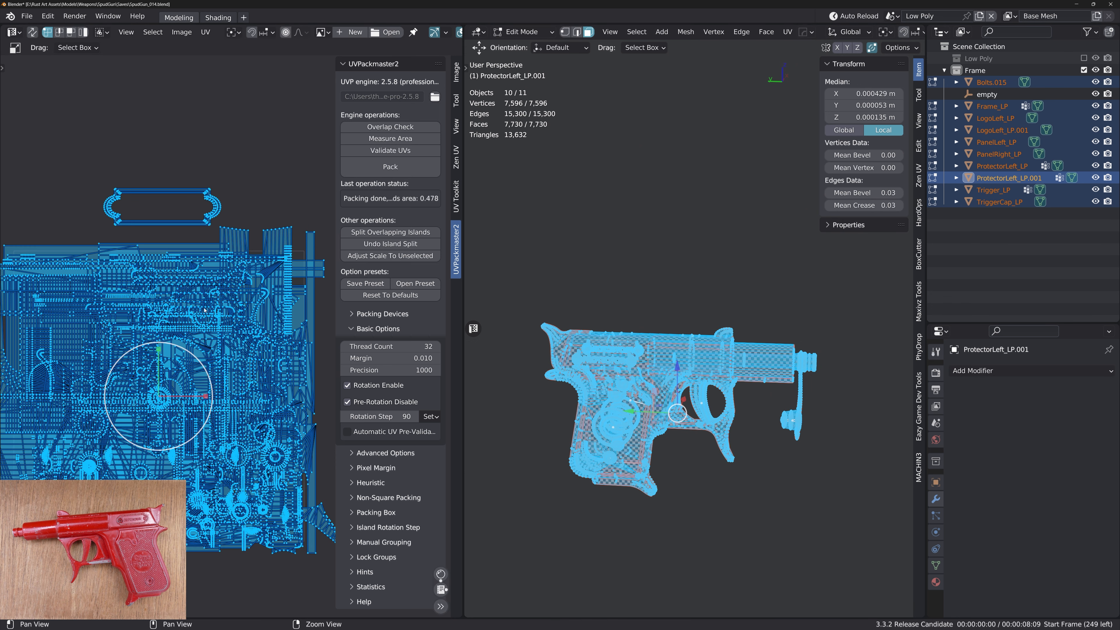
pyautogui.scroll(6, 585, 400)
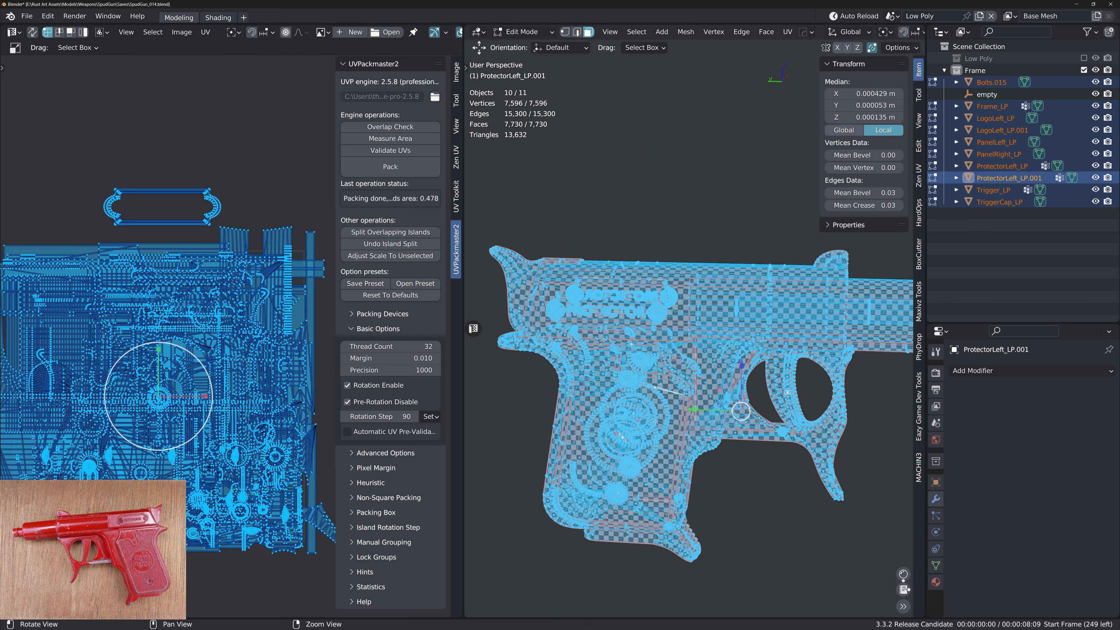
# Return all gun parts to Object Mode, compare their averaged checker density and save the file
pyautogui.press('Tab')
pyautogui.hotkey('alt', 'v')
pyautogui.click(639, 378)
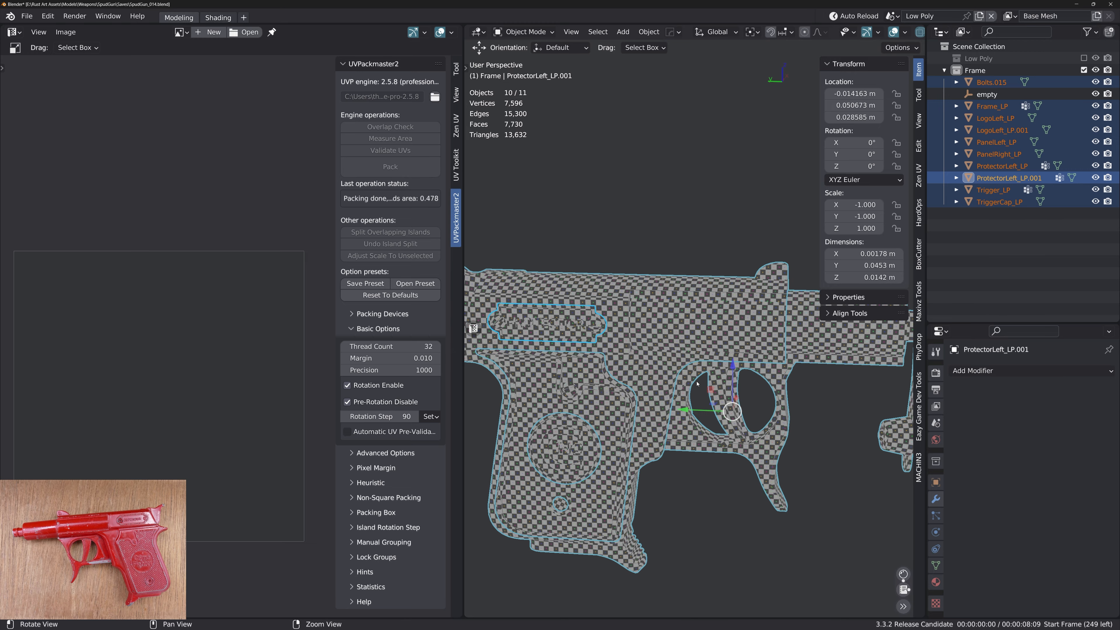
pyautogui.keyDown('alt'); pyautogui.moveTo(693, 370); pyautogui.dragTo(679, 342); pyautogui.keyUp('alt')
pyautogui.hotkey('ctrl', 's')
pyautogui.click(610, 349)
# Save an incremental version, SpudGun_015.blend, and pack the UV islands of all gun parts together with UVPackmaster2
pyautogui.press('Tab')
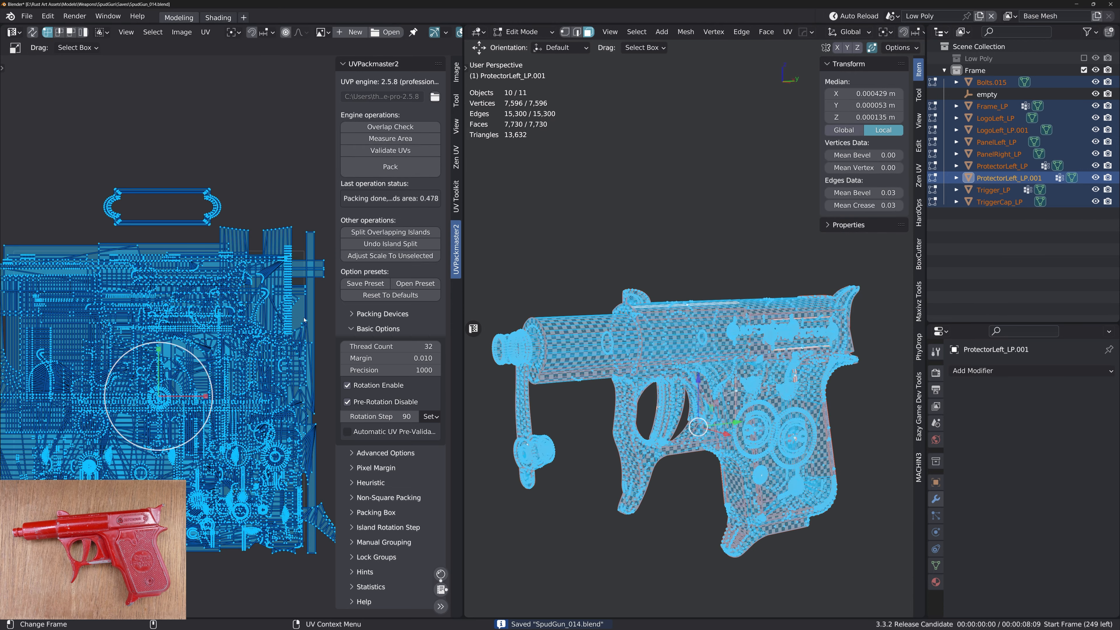
pyautogui.moveTo(304, 321); pyautogui.dragTo(323, 311, button='middle')
pyautogui.hotkey('ctrl', 's')
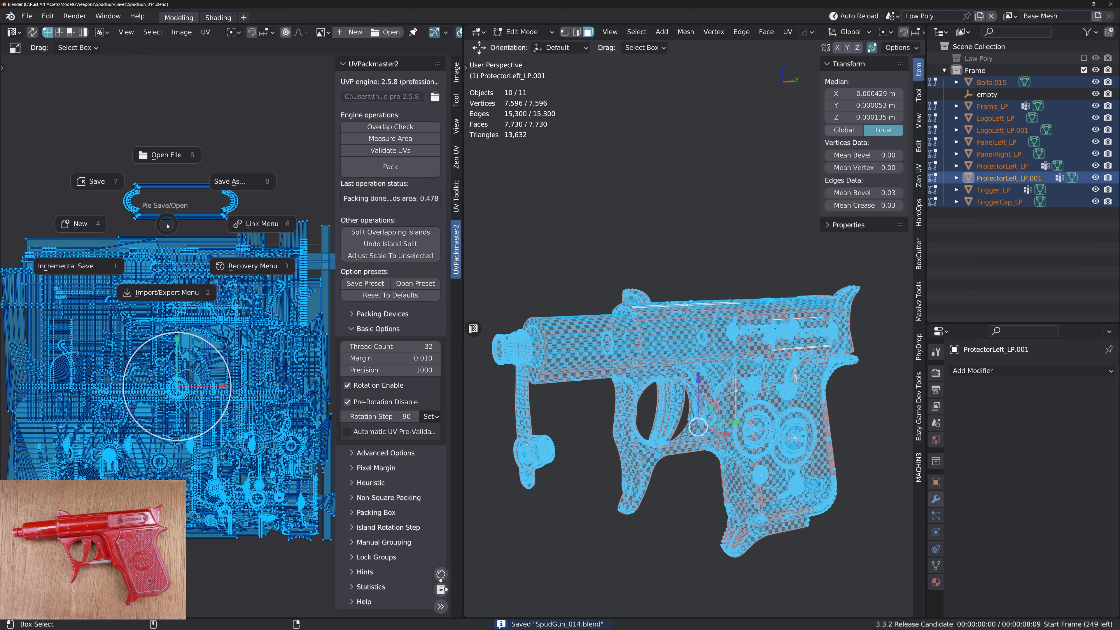
pyautogui.click(106, 266)
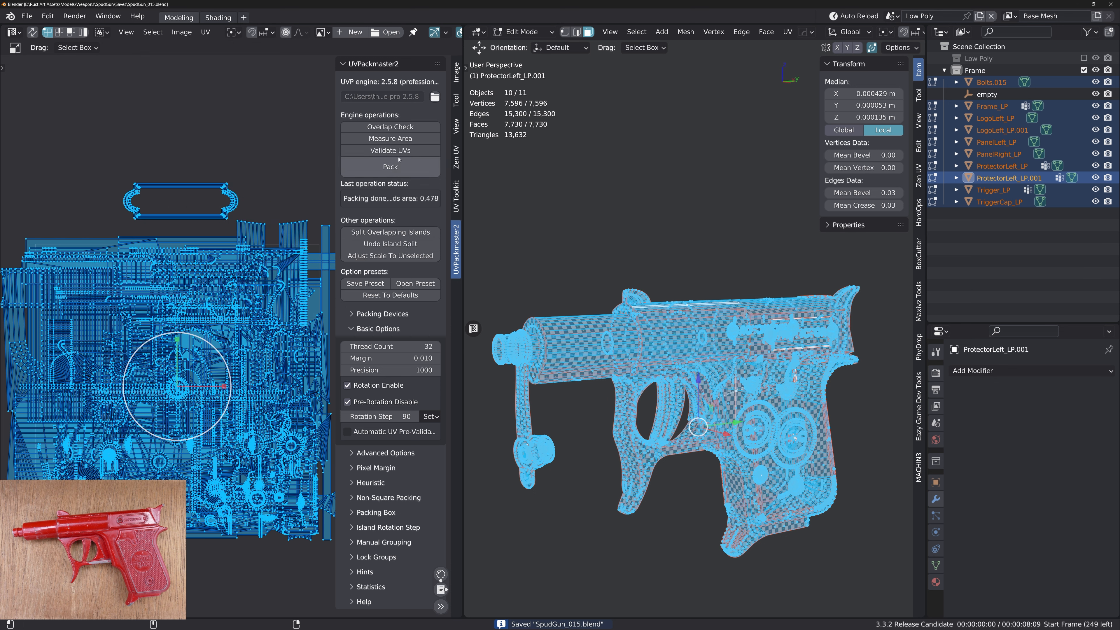
pyautogui.click(387, 170)
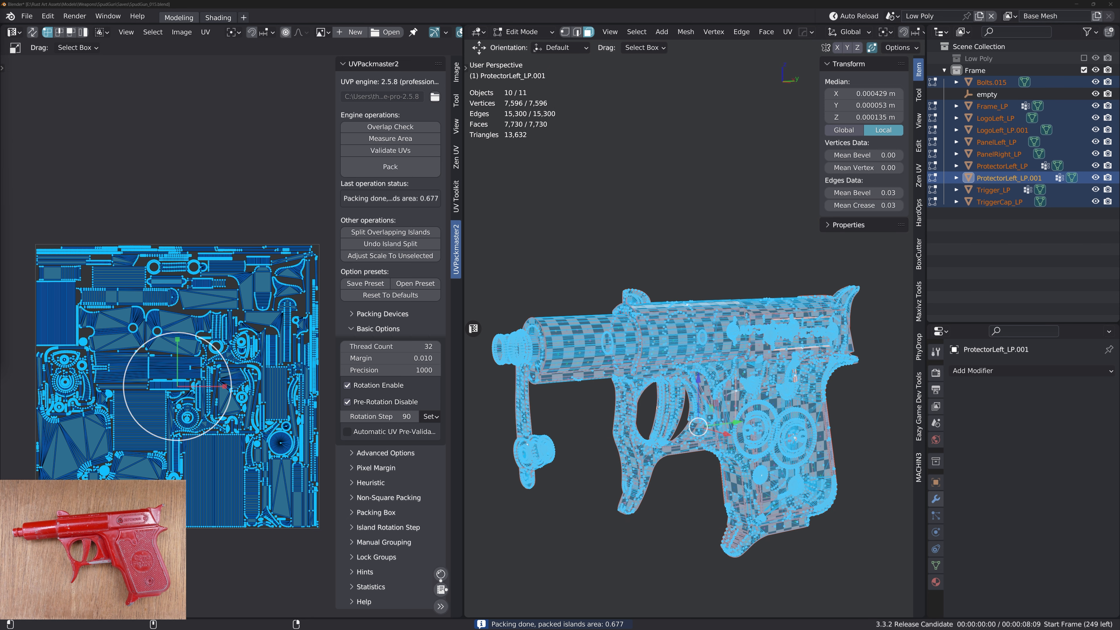
# Leave Edit Mode, inspect the packed checker pattern on the gun and save the file
pyautogui.moveTo(659, 408); pyautogui.dragTo(633, 403, button='middle')
pyautogui.press('Tab')
pyautogui.moveTo(719, 372); pyautogui.dragTo(746, 358, button='middle')
pyautogui.hotkey('ctrl', 's')
pyautogui.click(626, 326)
pyautogui.hotkey('alt', 'v')
pyautogui.click(685, 373)
pyautogui.hotkey('ctrl', 's')
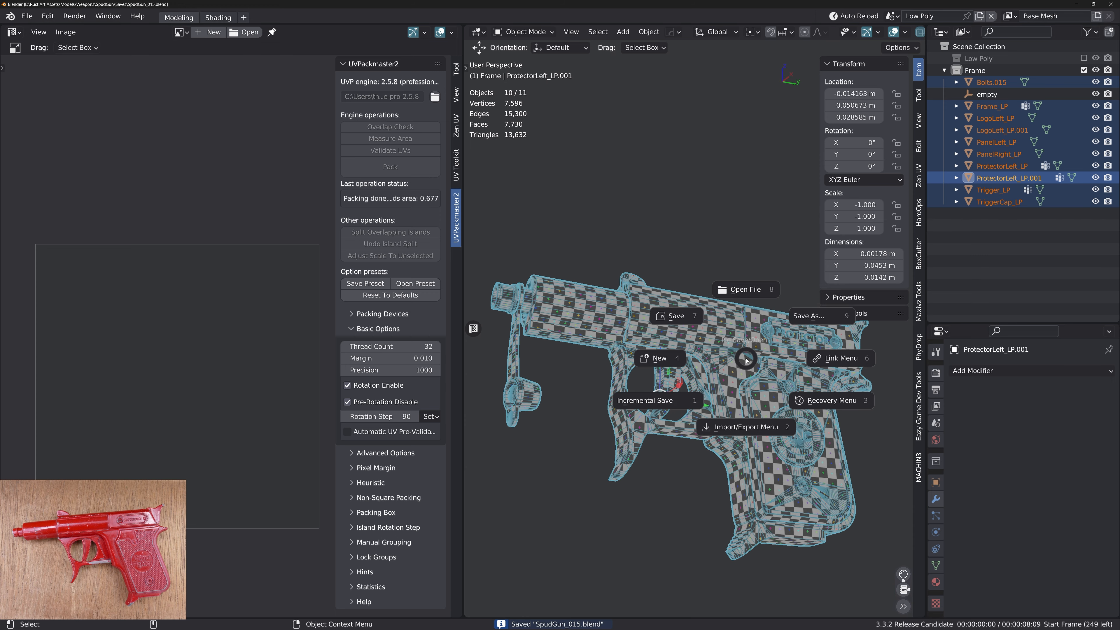
pyautogui.click(678, 317)
# Hide the UV editor to enlarge the 3D viewport and bring the whole gun into view
pyautogui.click(473, 328)
pyautogui.moveTo(473, 348); pyautogui.dragTo(529, 298, button='middle')
pyautogui.keyDown('ctrl'); pyautogui.moveTo(530, 298); pyautogui.dragTo(532, 348, button='middle'); pyautogui.keyUp('ctrl')
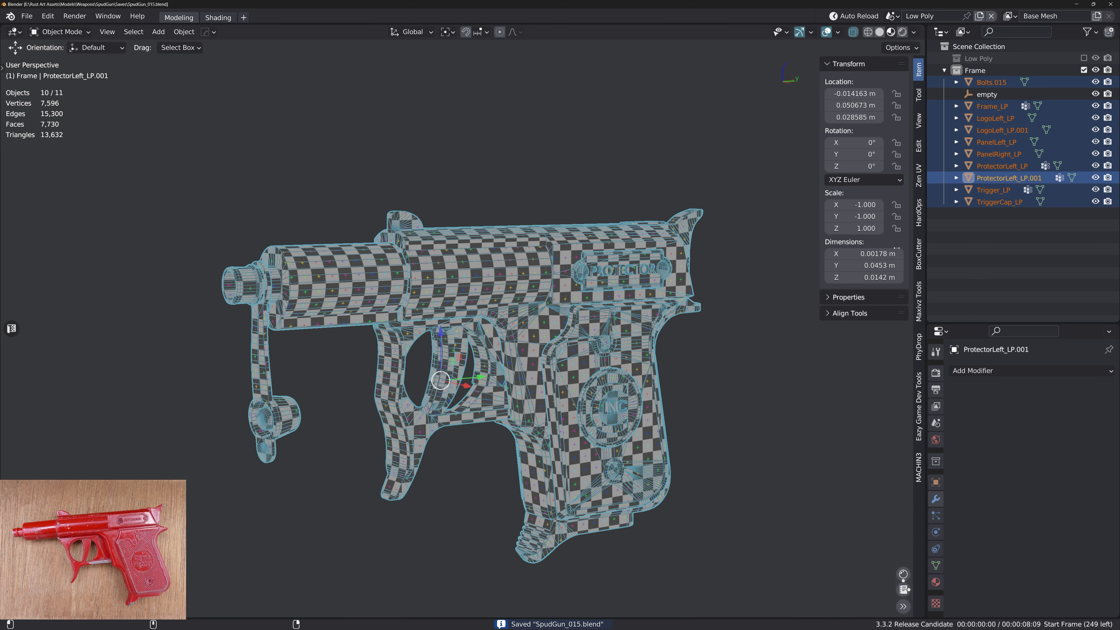
# Rename the mirrored right PROTECTOR plate object as ProtectorRight_LP
pyautogui.click(1005, 179)
pyautogui.keyDown('alt'); pyautogui.moveTo(653, 313); pyautogui.dragTo(655, 337, button='middle'); pyautogui.keyUp('alt')
pyautogui.keyDown('alt'); pyautogui.moveTo(655, 337); pyautogui.dragTo(662, 273, button='right'); pyautogui.keyUp('alt')
pyautogui.keyDown('alt'); pyautogui.moveTo(661, 269); pyautogui.dragTo(535, 275); pyautogui.keyUp('alt')
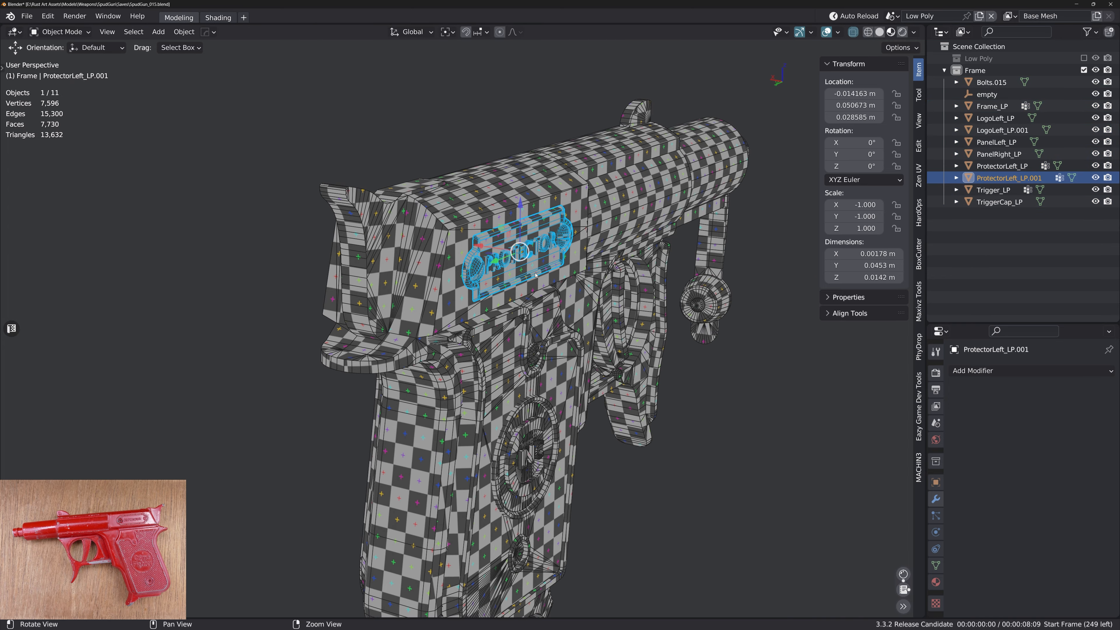
pyautogui.press('F2')
pyautogui.press('End')
pyautogui.press('BackSpace')
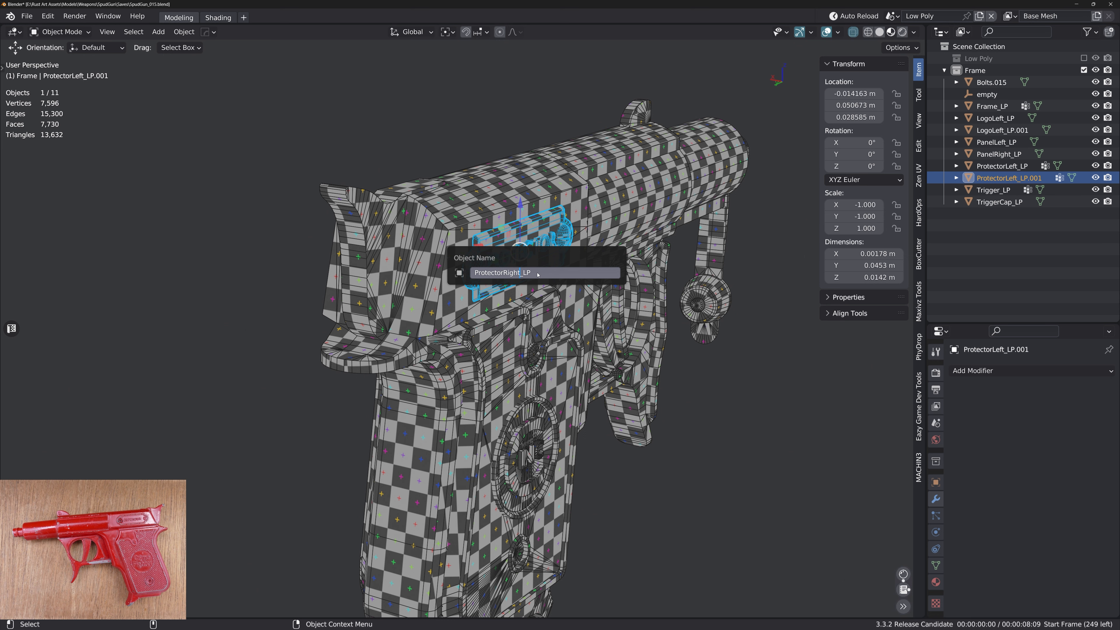
pyautogui.press('Return')
# Rename the round logo object on the right grip as LogoRight_LP and save the file
pyautogui.click(549, 405)
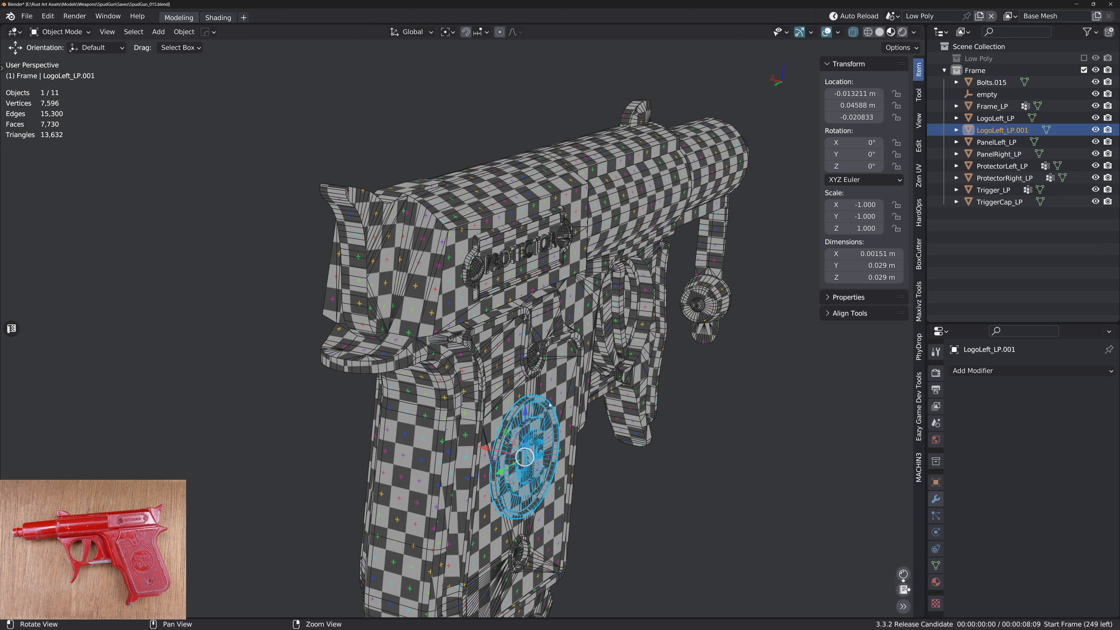
pyautogui.keyDown('alt'); pyautogui.moveTo(549, 405); pyautogui.dragTo(547, 395); pyautogui.keyUp('alt')
pyautogui.press('F2')
pyautogui.press('End')
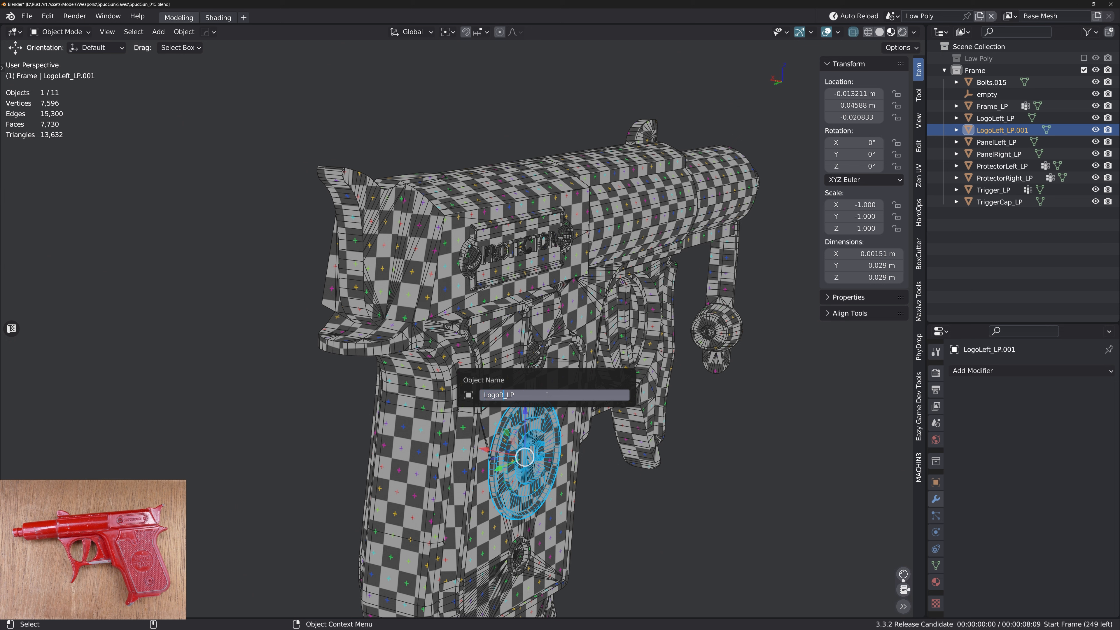
pyautogui.write('Right')
pyautogui.press('Return')
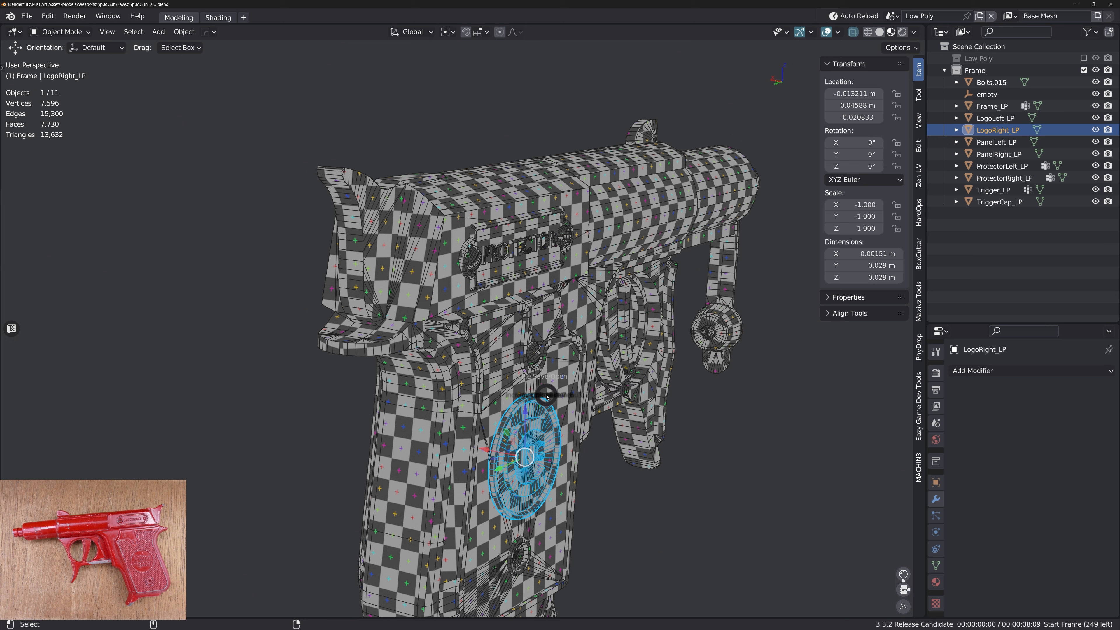
pyautogui.hotkey('ctrl', 's')
# Select all gun parts, fix their data names to match the object names and save the file
pyautogui.scroll(-3, 553, 408)
pyautogui.moveTo(350, 158); pyautogui.dragTo(791, 534)
pyautogui.moveTo(693, 450); pyautogui.dragTo(562, 350, button='middle')
pyautogui.rightClick(563, 349)
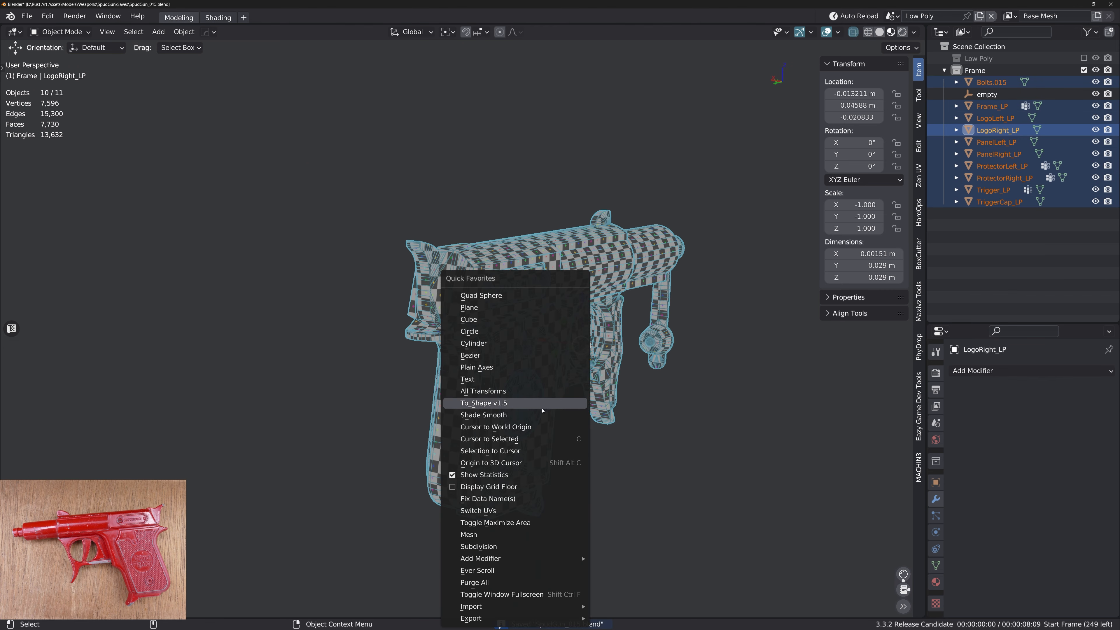
pyautogui.press('Escape')
pyautogui.keyDown('alt'); pyautogui.moveTo(549, 423); pyautogui.dragTo(496, 356); pyautogui.keyUp('alt')
pyautogui.hotkey('ctrl', 's')
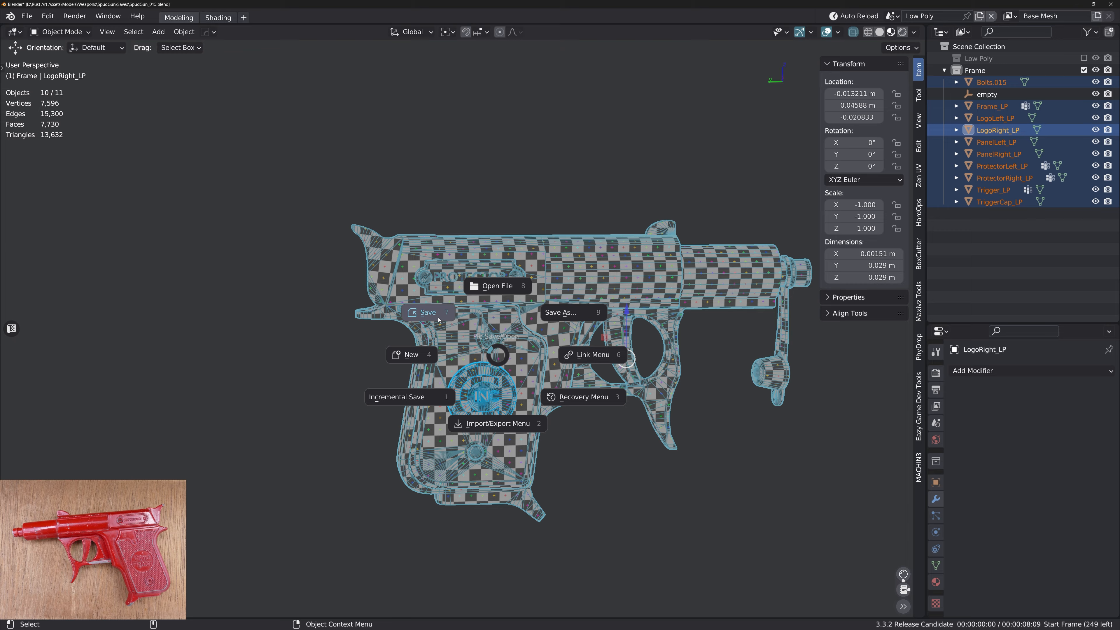
pyautogui.click(410, 355)
# Delete the object named empty from the Frame collection
pyautogui.keyDown('alt'); pyautogui.moveTo(807, 251); pyautogui.dragTo(926, 185, button='right'); pyautogui.keyUp('alt')
pyautogui.click(1038, 94)
pyautogui.rightClick(1014, 94)
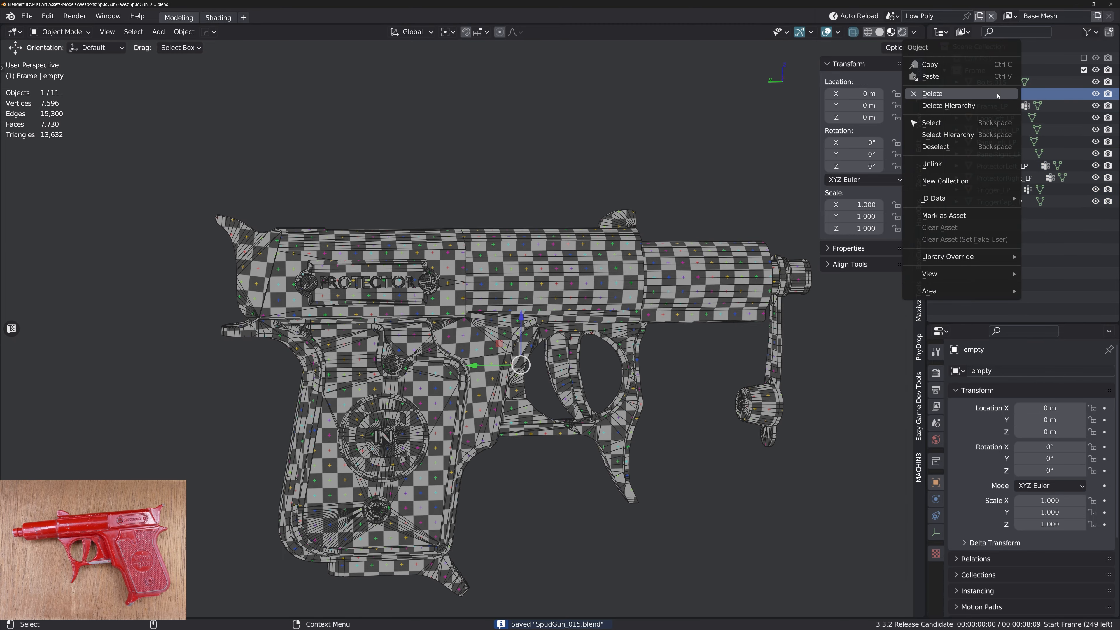
pyautogui.click(971, 94)
# Rename the Bolts.015 object on the grip as BoltEnd_LP and fix its data name to match
pyautogui.click(991, 82)
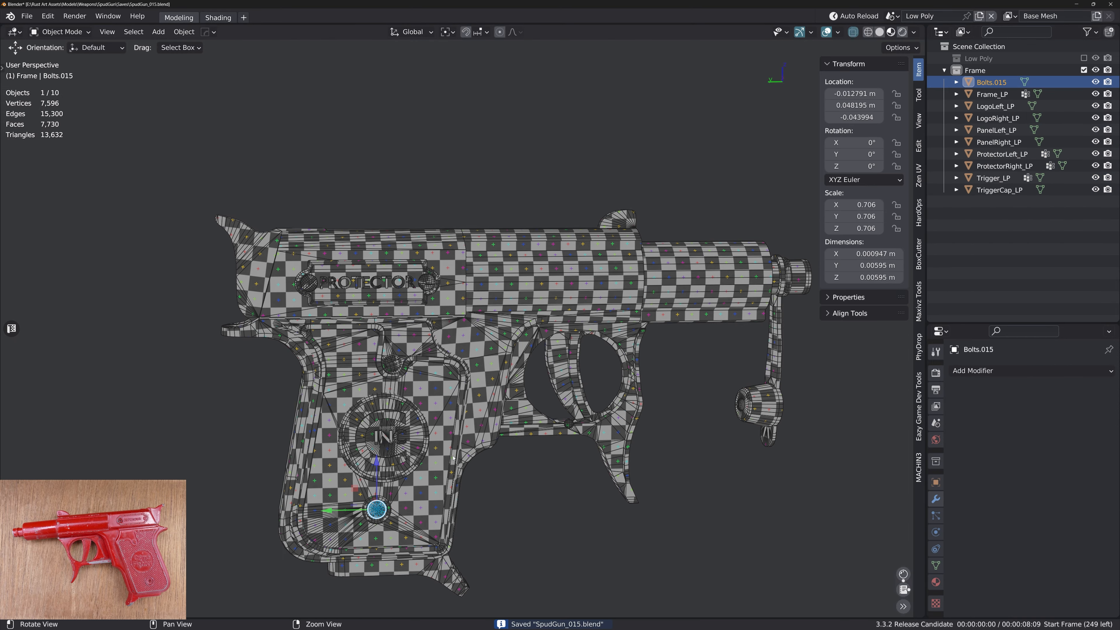
pyautogui.press('KP_Decimal')
pyautogui.keyDown('alt'); pyautogui.moveTo(567, 479); pyautogui.dragTo(499, 490, button='right'); pyautogui.keyUp('alt')
pyautogui.keyDown('alt'); pyautogui.moveTo(498, 490); pyautogui.dragTo(499, 442); pyautogui.keyUp('alt')
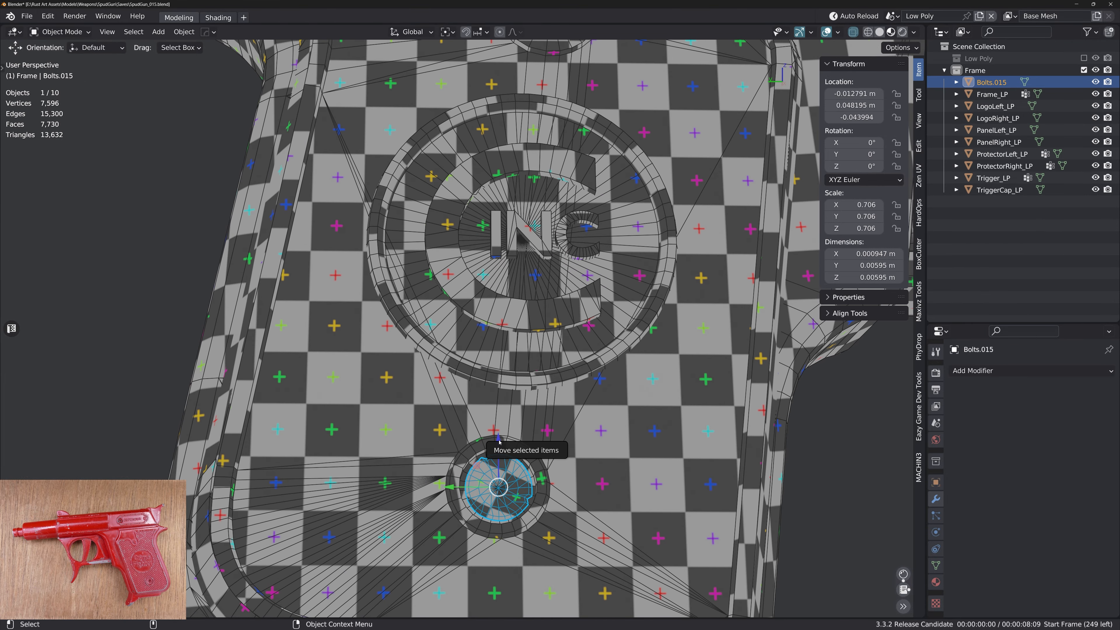
pyautogui.press('F2')
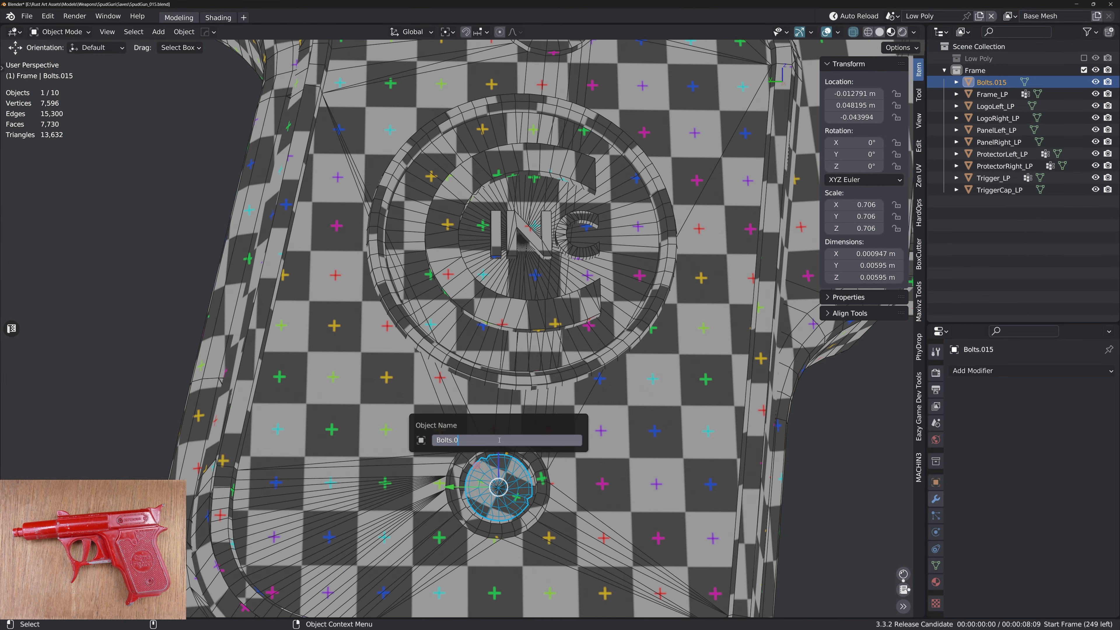
pyautogui.write('Bolt_End_LP')
pyautogui.press('Return')
pyautogui.scroll(-8, 468, 415)
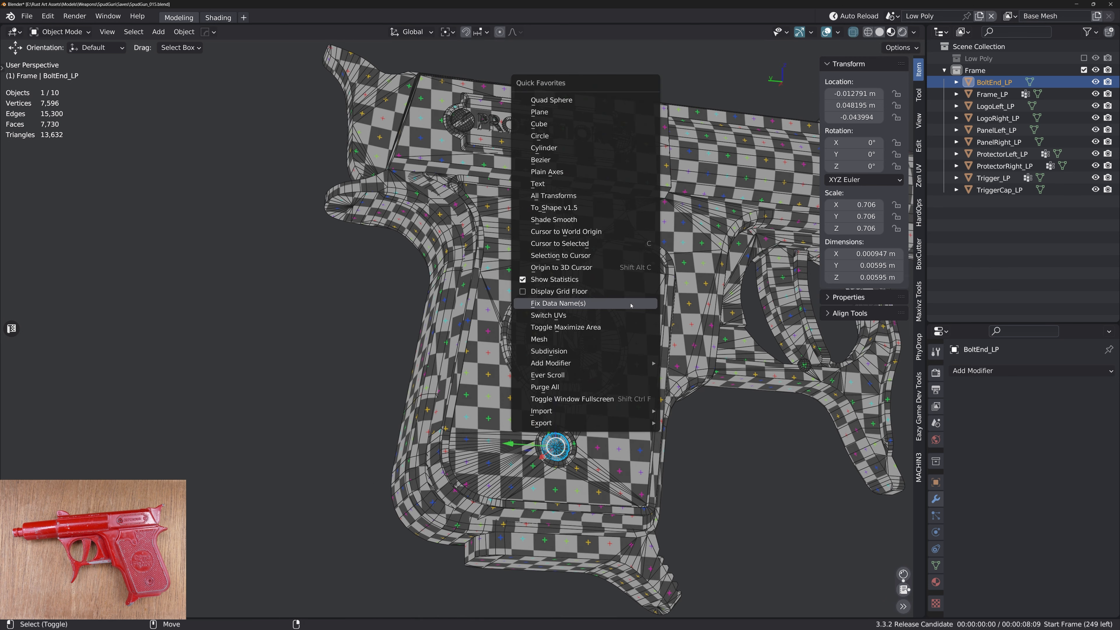
pyautogui.press('q')
pyautogui.click(631, 305)
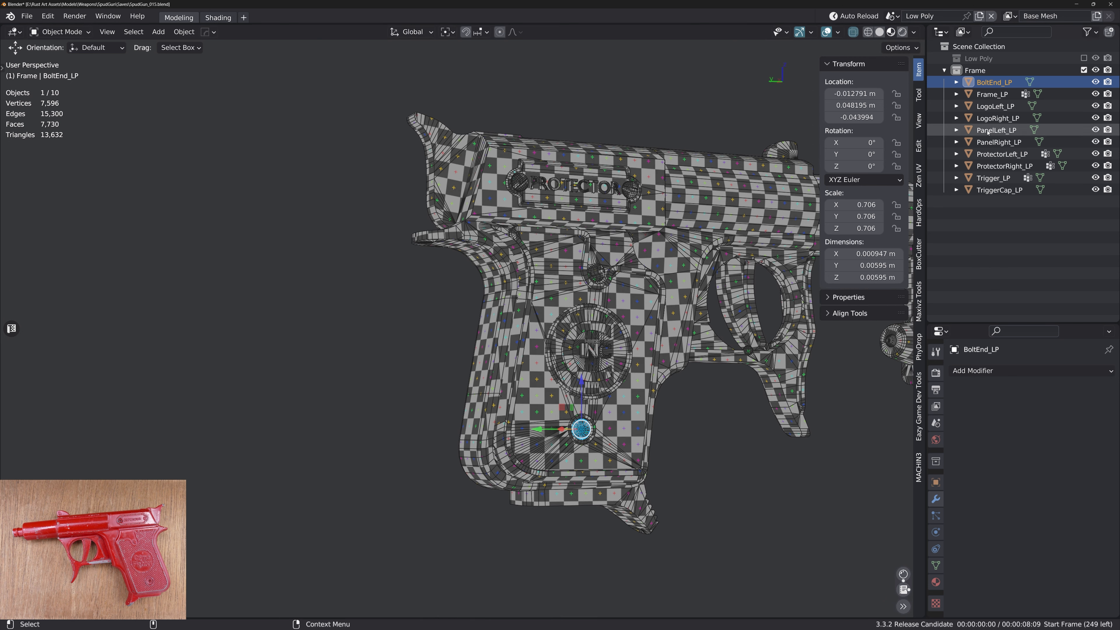
# Remove the leftover vertex group from the Frame_LP mesh
pyautogui.click(972, 95)
pyautogui.click(957, 95)
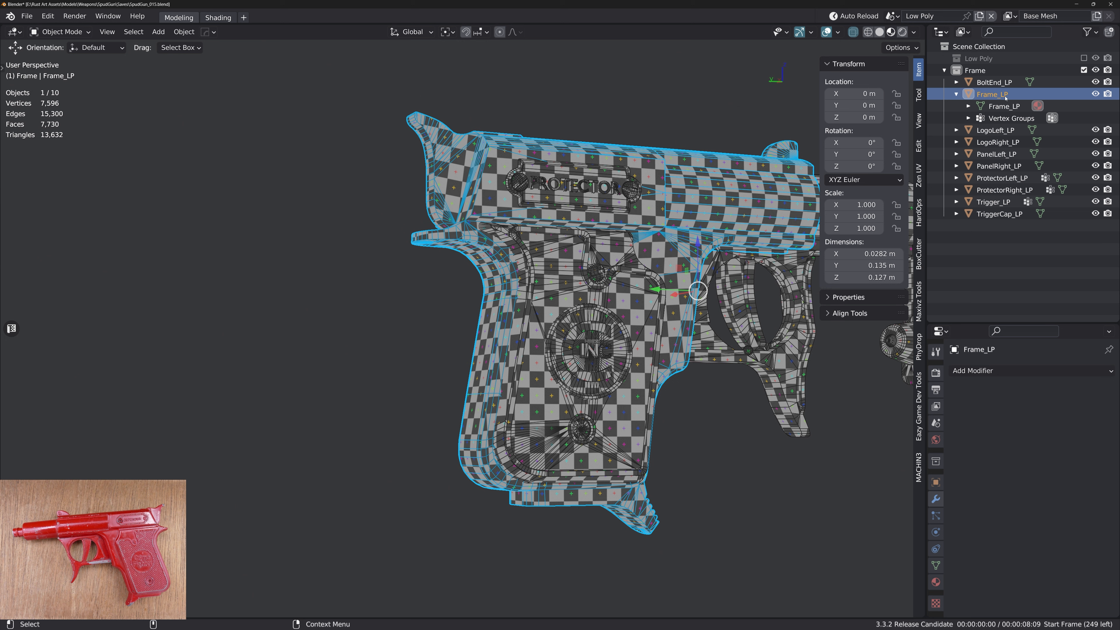
pyautogui.click(1007, 118)
pyautogui.rightClick(1006, 119)
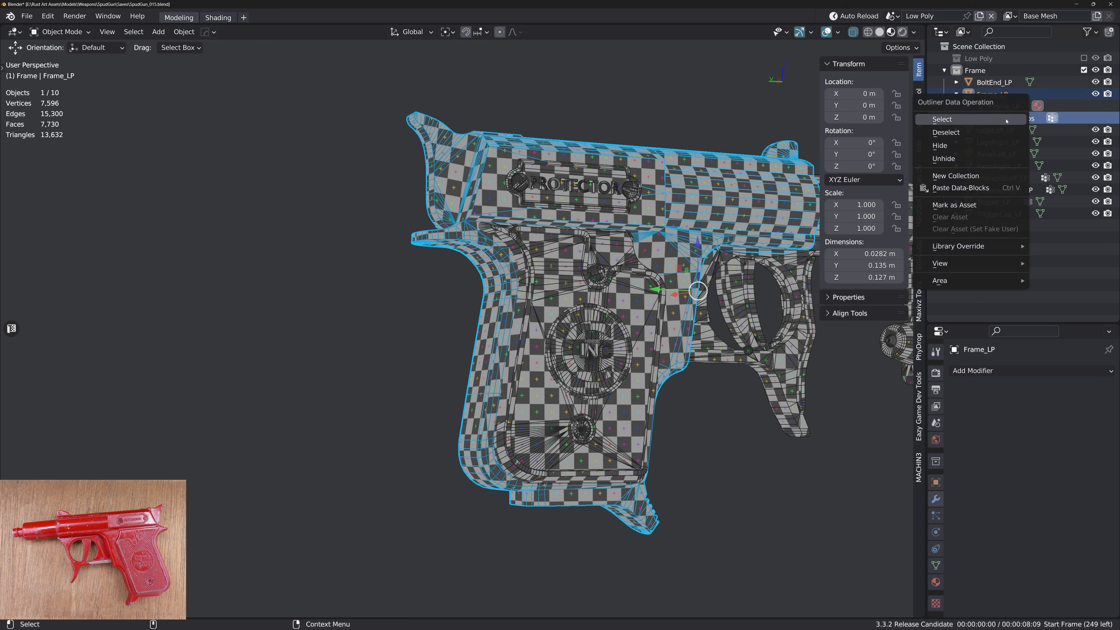
pyautogui.click(993, 94)
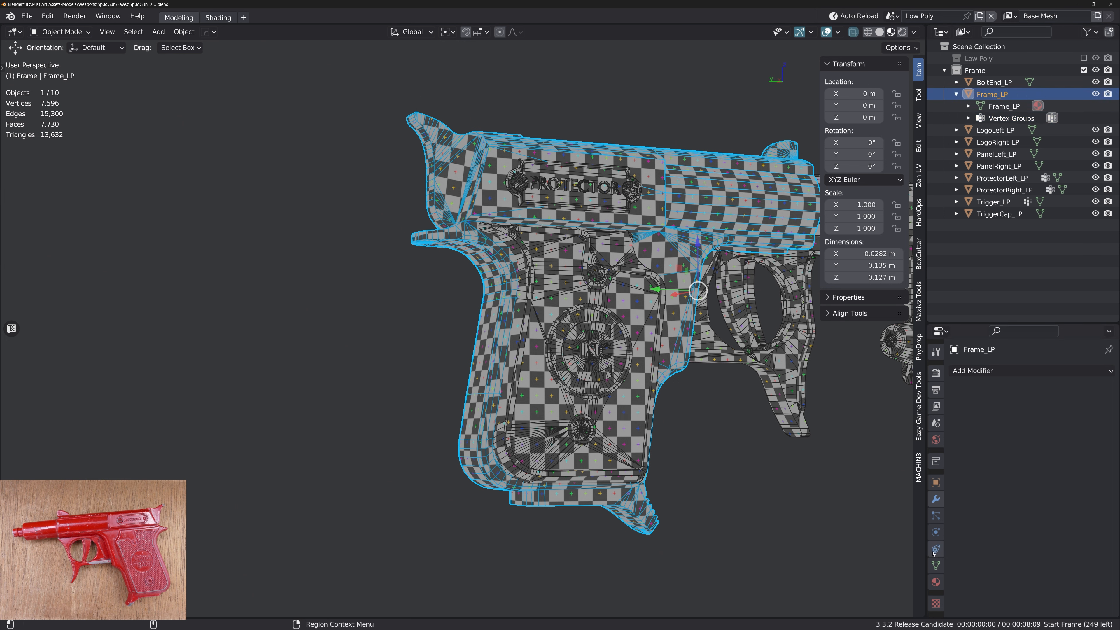
pyautogui.click(936, 566)
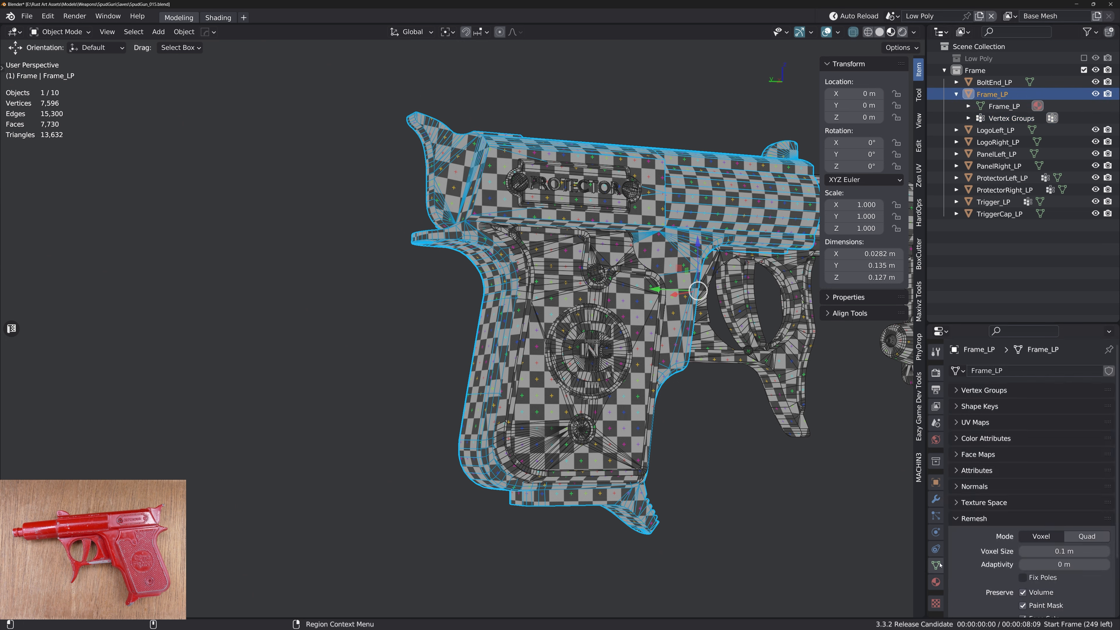
pyautogui.click(967, 519)
pyautogui.click(984, 390)
pyautogui.click(1104, 420)
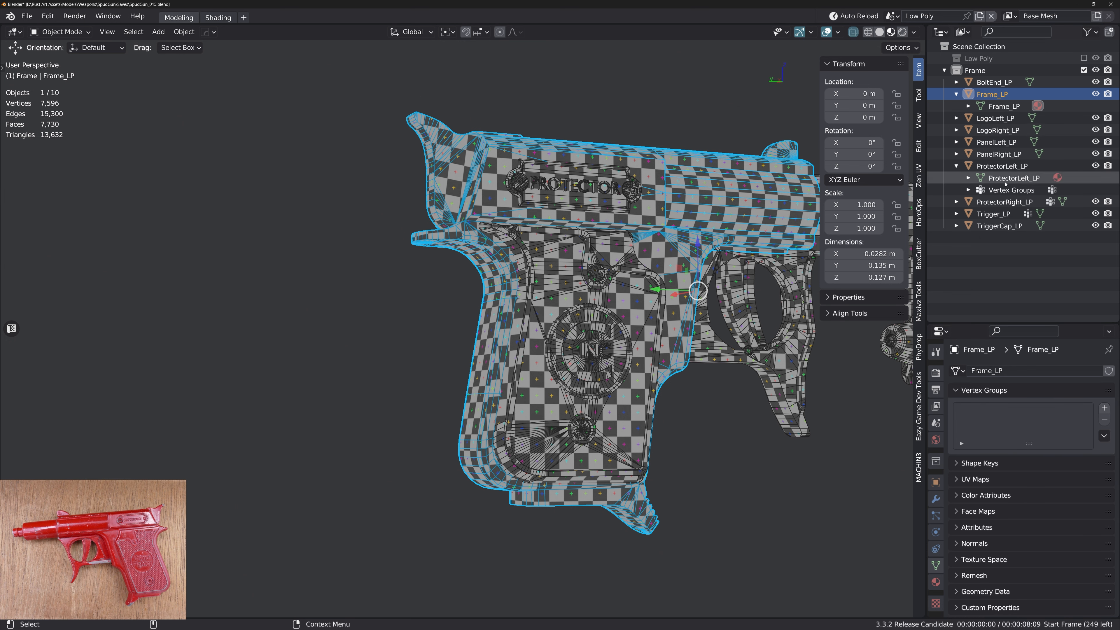
# Remove the offset vertex group from ProtectorLeft_LP, ProtectorRight_LP and Trigger_LP
pyautogui.click(961, 166)
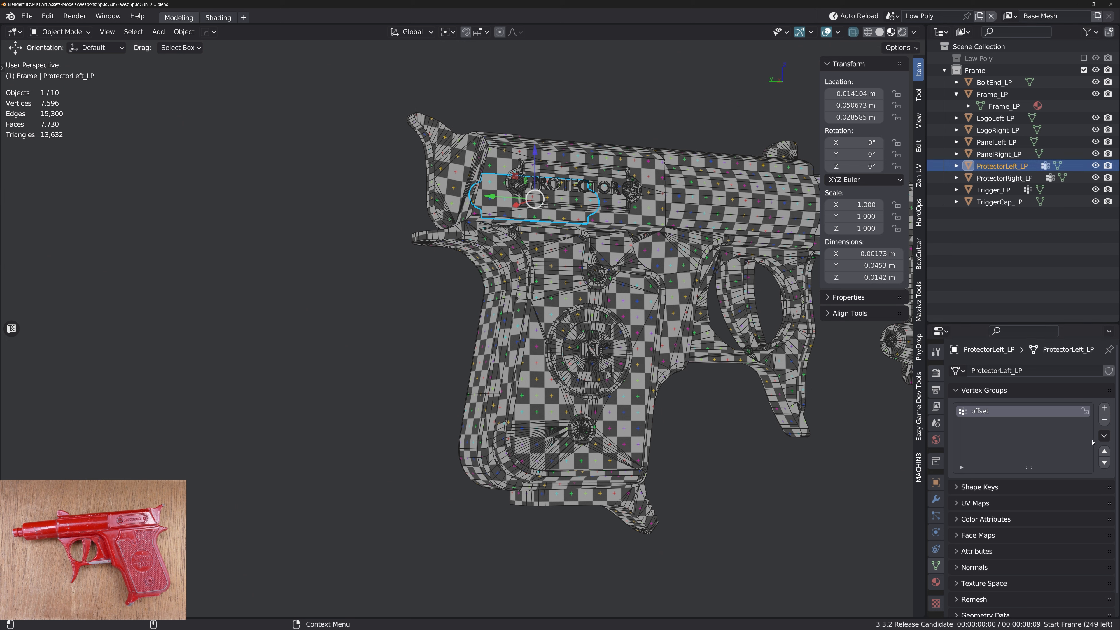
pyautogui.click(1104, 420)
pyautogui.click(1004, 178)
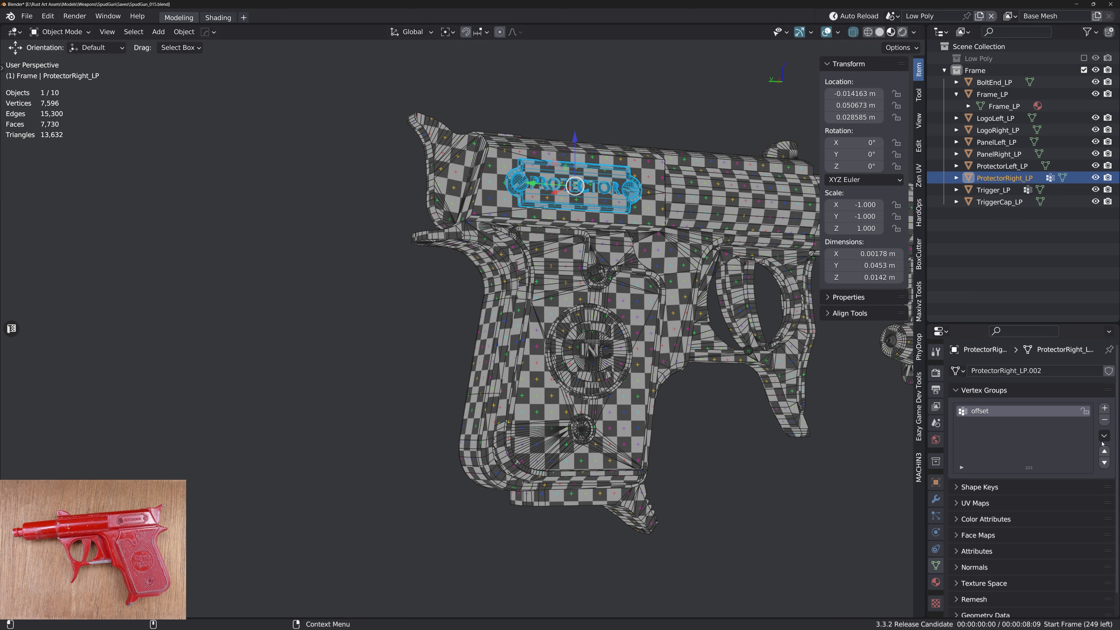
pyautogui.click(1104, 420)
pyautogui.click(994, 189)
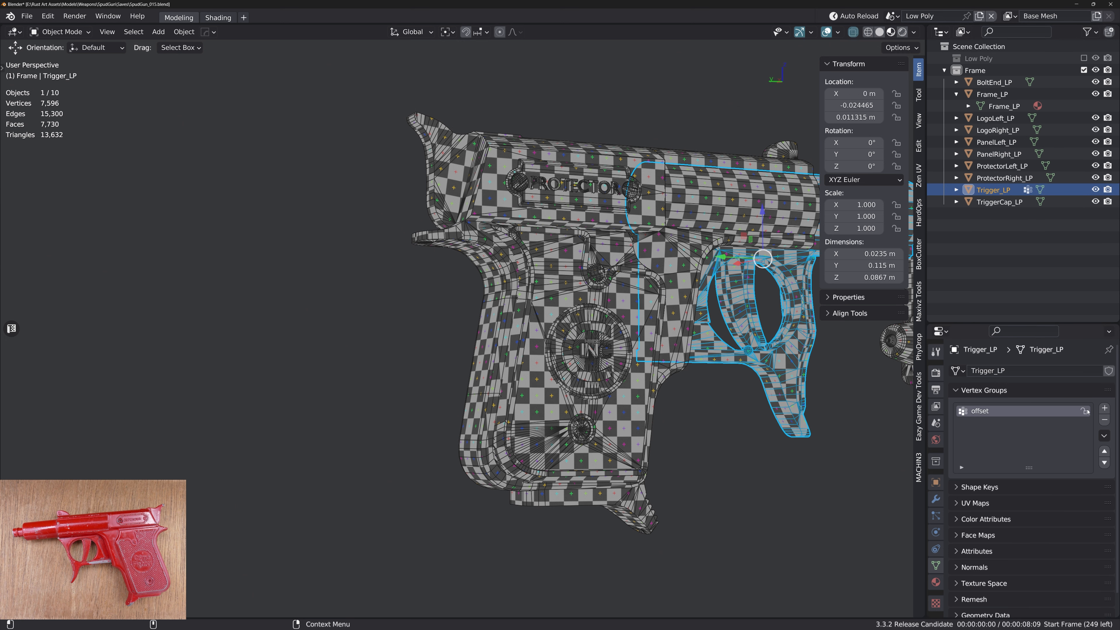
pyautogui.click(1104, 420)
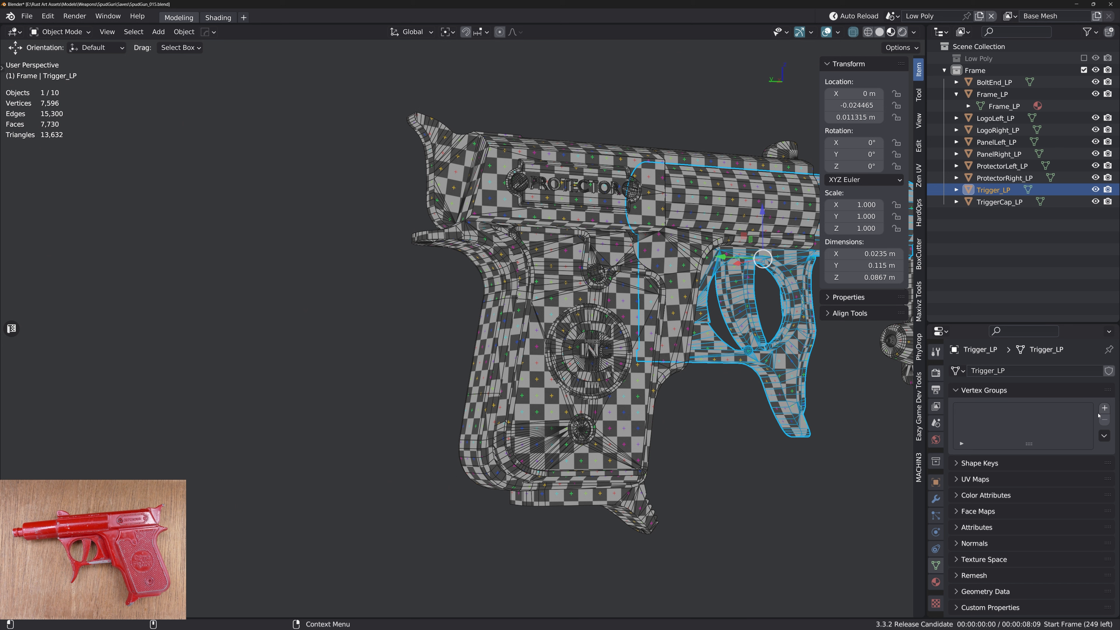
# Collapse the Frame_LP hierarchy, deselect everything and save the file
pyautogui.click(957, 94)
pyautogui.keyDown('shift'); pyautogui.moveTo(714, 256); pyautogui.dragTo(633, 327, button='middle'); pyautogui.keyUp('shift')
pyautogui.scroll(-2, 631, 312)
pyautogui.hotkey('ctrl', 's')
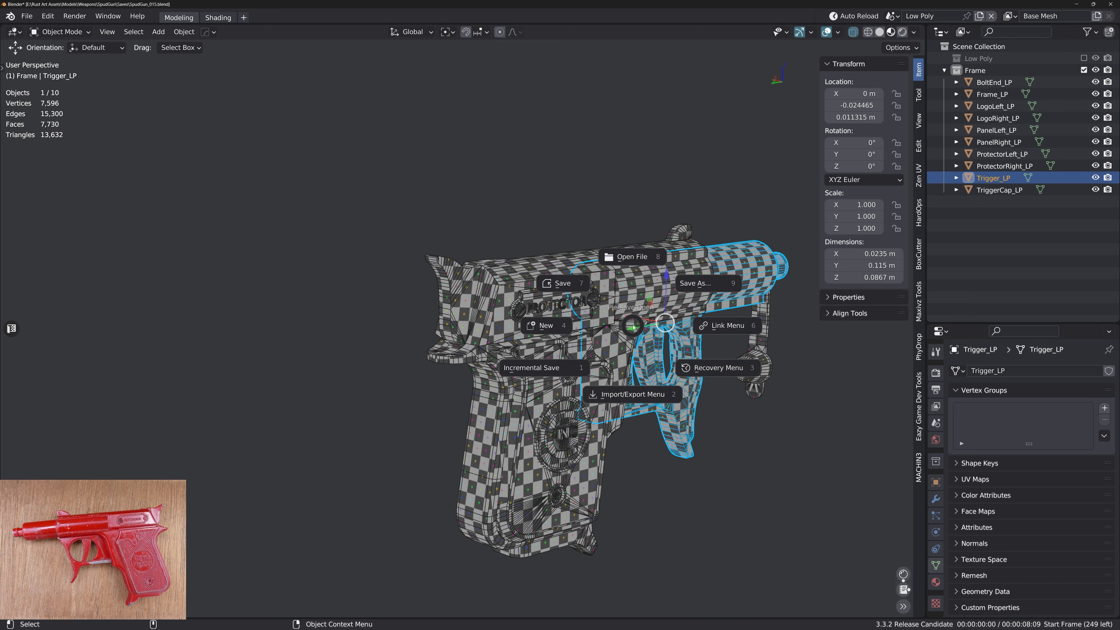
pyautogui.click(593, 296)
pyautogui.moveTo(593, 296); pyautogui.dragTo(645, 254, button='middle')
pyautogui.hotkey('alt', 'a')
pyautogui.hotkey('ctrl', 's')
pyautogui.click(607, 274)
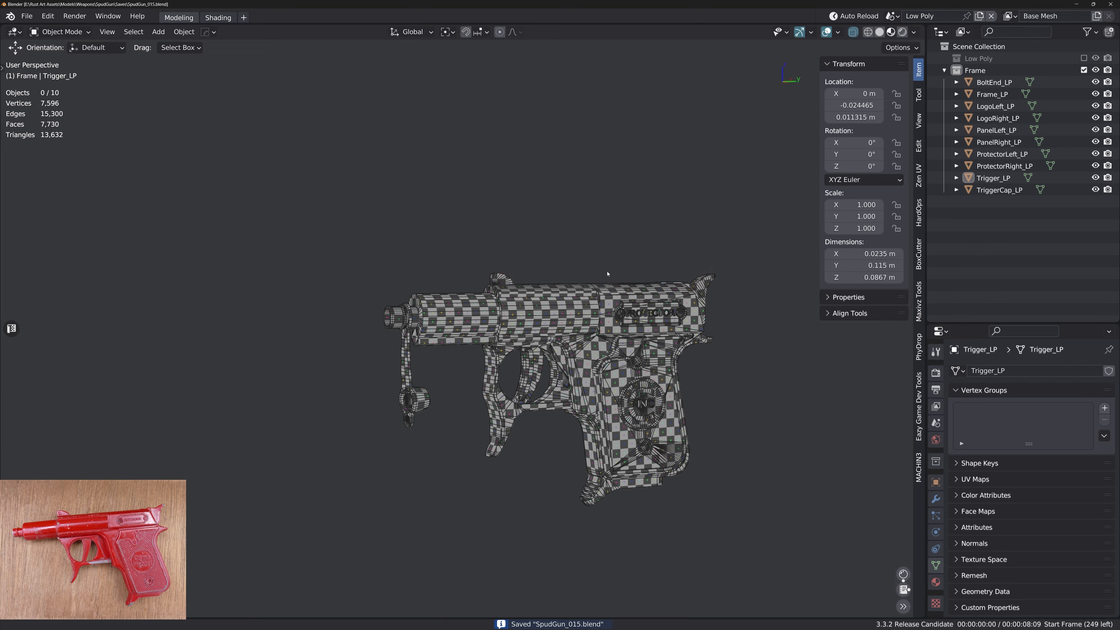
# Examine the checker pattern along the barrel, grip and rear of the gun and save again
pyautogui.scroll(3, 651, 308)
pyautogui.moveTo(650, 308); pyautogui.dragTo(613, 331, button='middle')
pyautogui.keyDown('shift'); pyautogui.moveTo(613, 397); pyautogui.dragTo(613, 330, button='middle'); pyautogui.keyUp('shift')
pyautogui.moveTo(560, 376); pyautogui.dragTo(494, 366, button='middle')
pyautogui.hotkey('ctrl', 's')
pyautogui.click(435, 326)
pyautogui.keyDown('shift'); pyautogui.moveTo(525, 330); pyautogui.dragTo(486, 321, button='middle'); pyautogui.keyUp('shift')
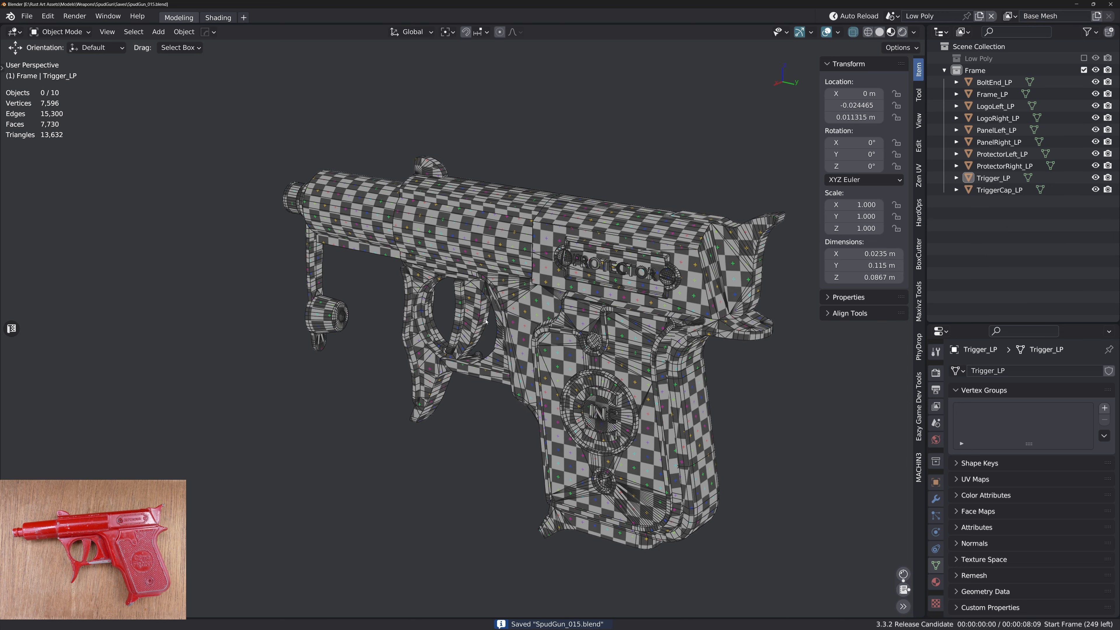
# Select and frame all gun parts and switch their display to Zen UV's coloured checker texture
pyautogui.scroll(-1, 485, 321)
pyautogui.moveTo(224, 111); pyautogui.dragTo(769, 552)
pyautogui.press('KP_Decimal')
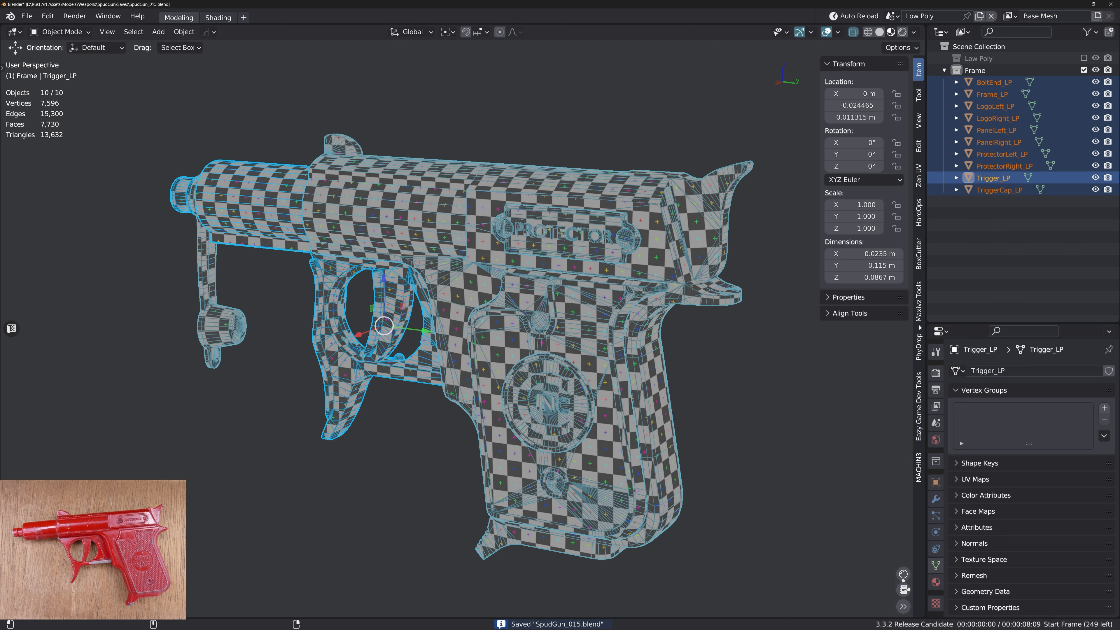
pyautogui.click(920, 176)
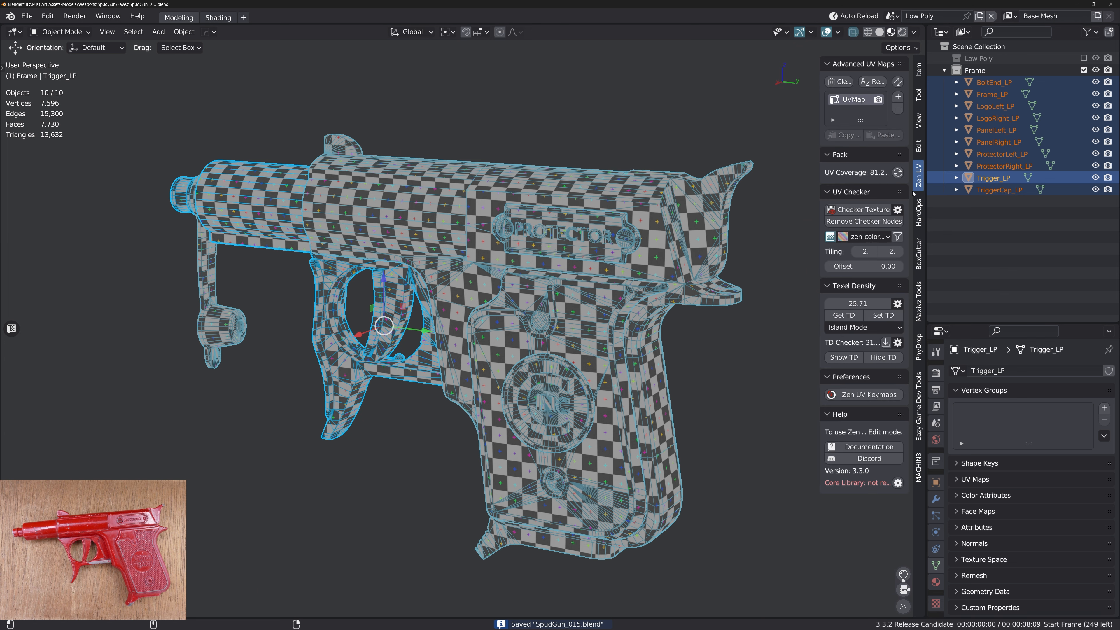
pyautogui.click(852, 211)
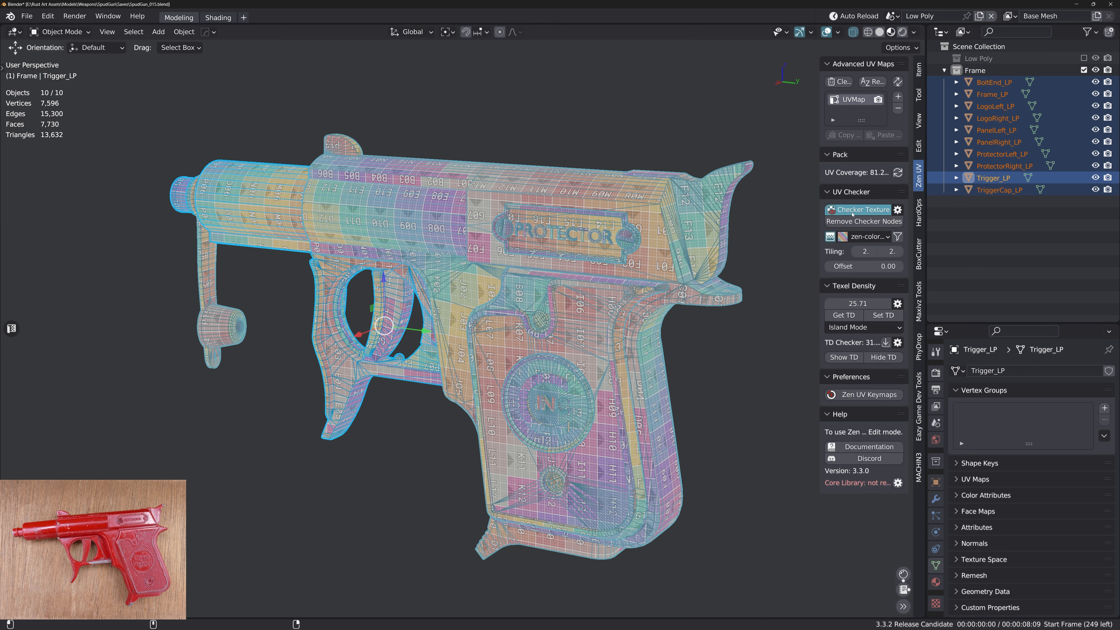
# Switch the gun's checker texture to gravArrow1.png and set its tiling to 4 in both directions
pyautogui.moveTo(745, 247); pyautogui.dragTo(785, 234, button='middle')
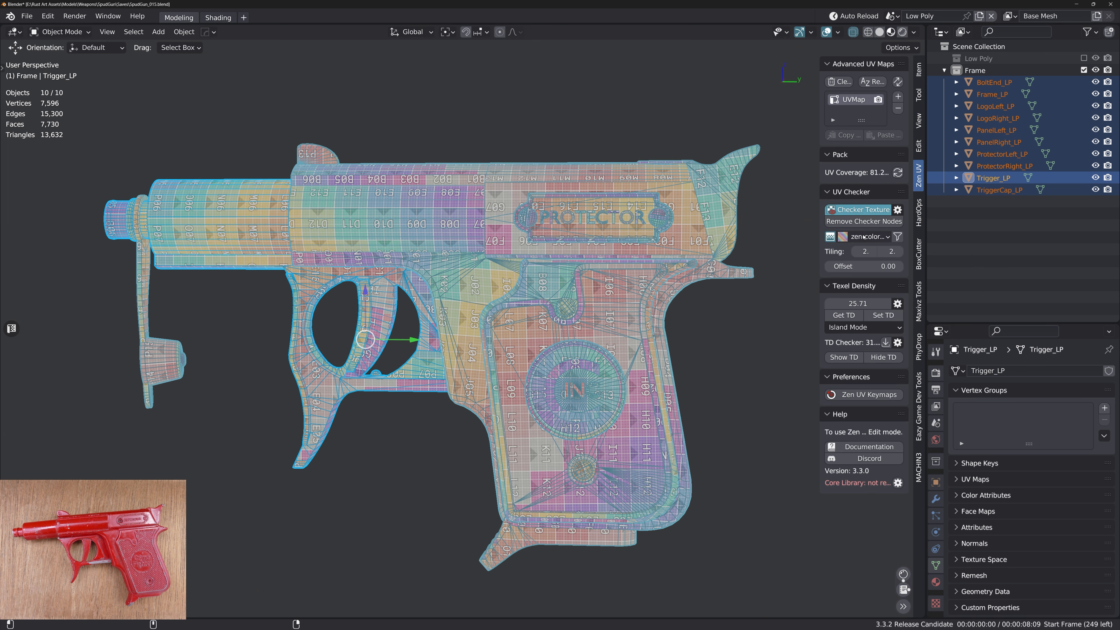
pyautogui.click(864, 237)
pyautogui.click(732, 250)
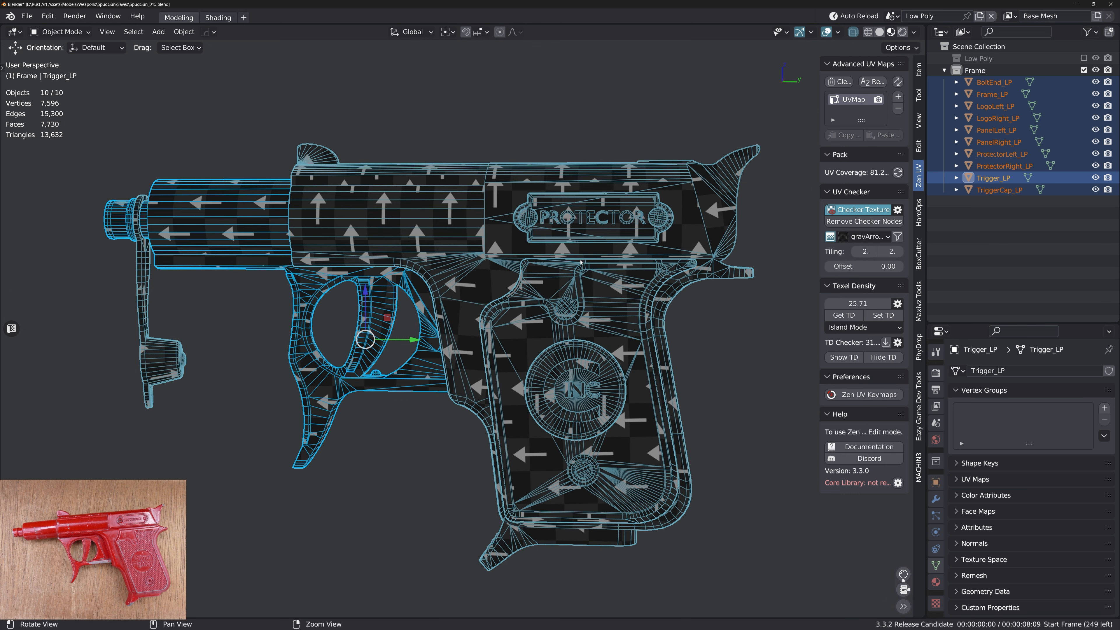
pyautogui.moveTo(741, 254); pyautogui.dragTo(759, 251, button='middle')
pyautogui.click(868, 238)
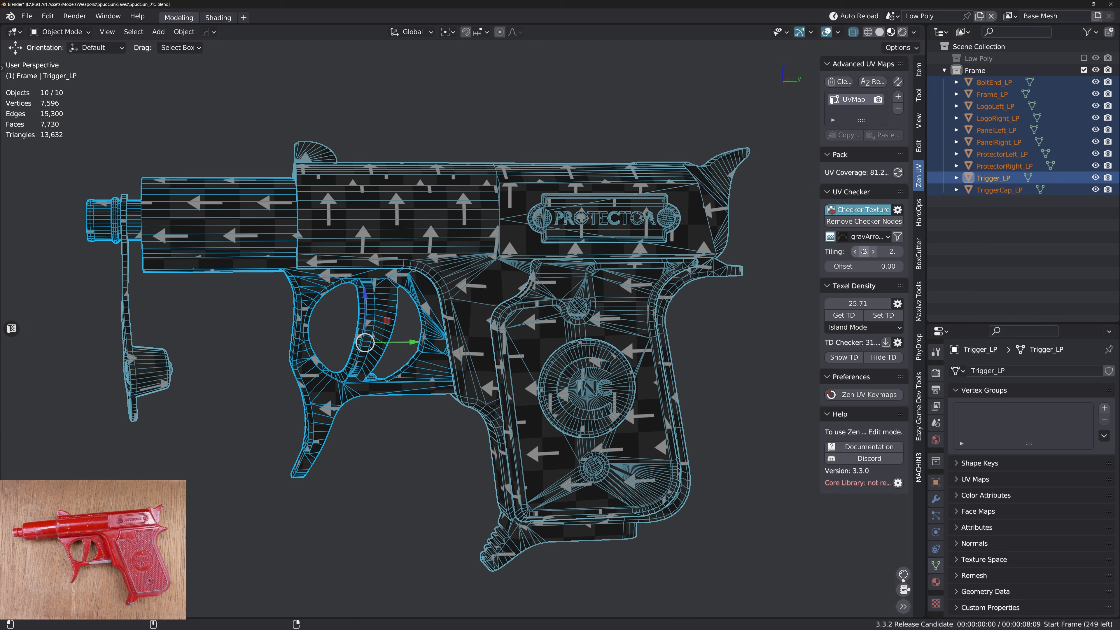
pyautogui.press('Tab')
pyautogui.write('4')
pyautogui.press('Return')
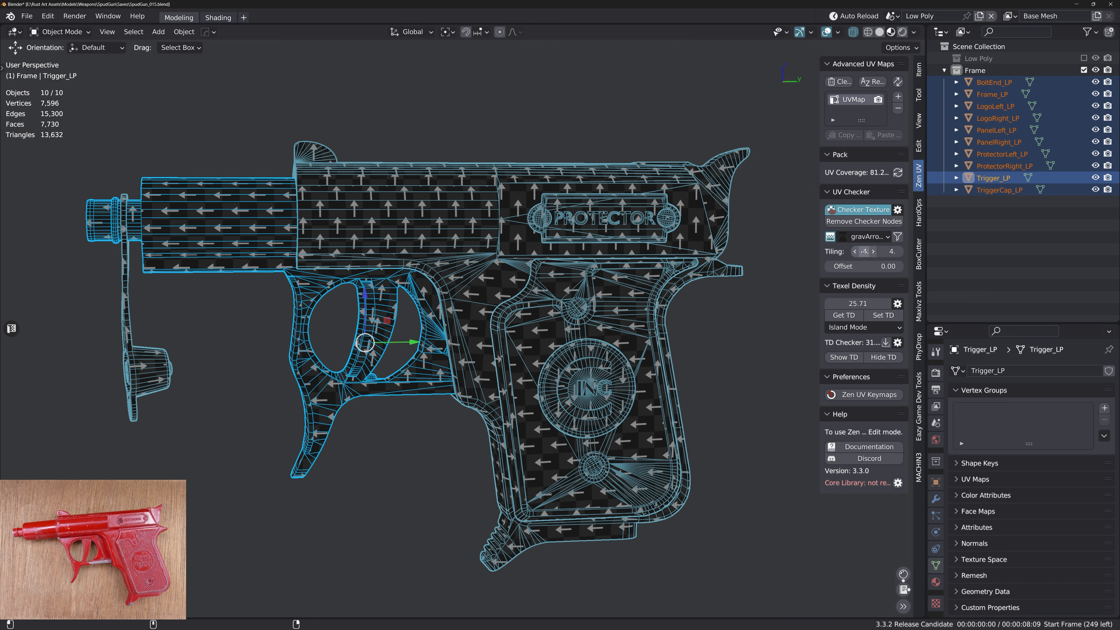
# Hide the wireframe overlay on the gun and try the uv3.png checker texture
pyautogui.keyDown('shift'); pyautogui.moveTo(571, 312); pyautogui.dragTo(799, 283, button='middle'); pyautogui.keyUp('shift')
pyautogui.hotkey('alt', 'v')
pyautogui.click(574, 306)
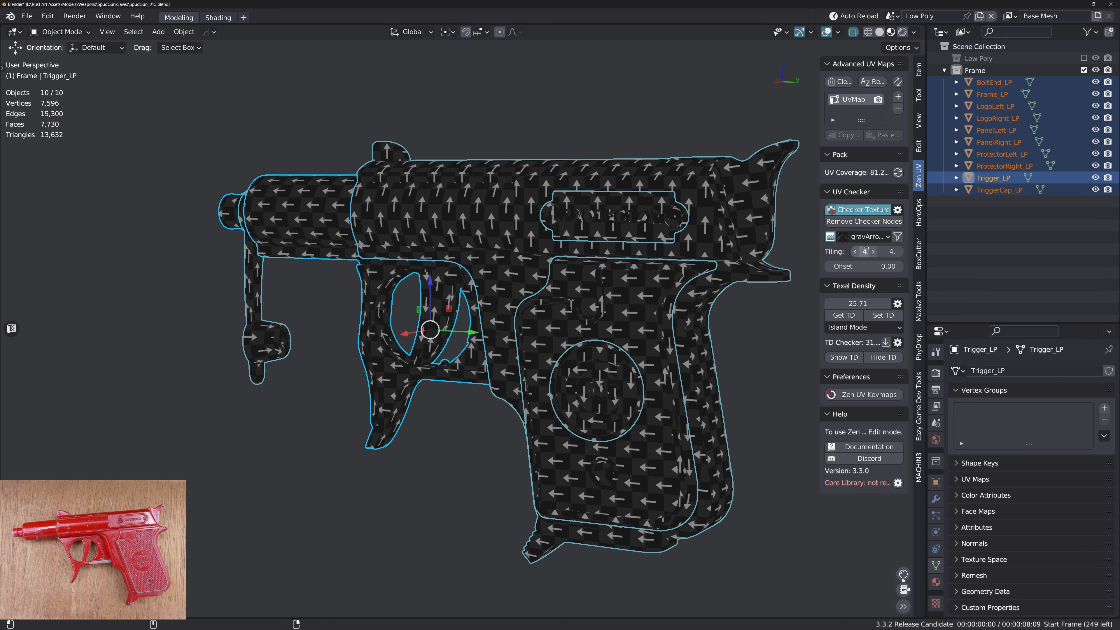
pyautogui.click(866, 239)
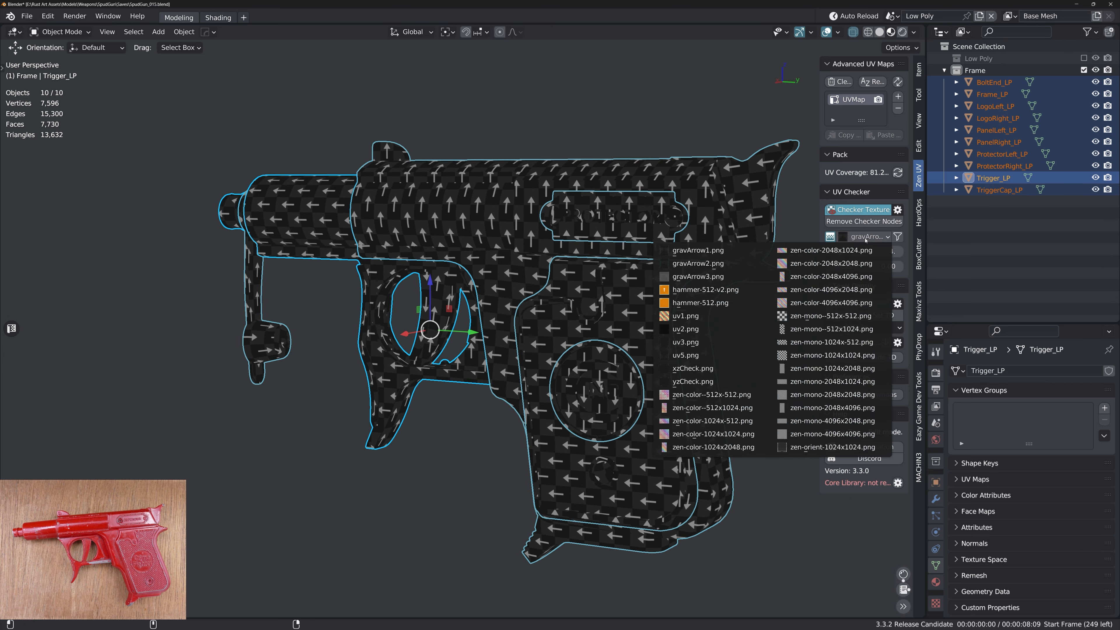
pyautogui.click(743, 343)
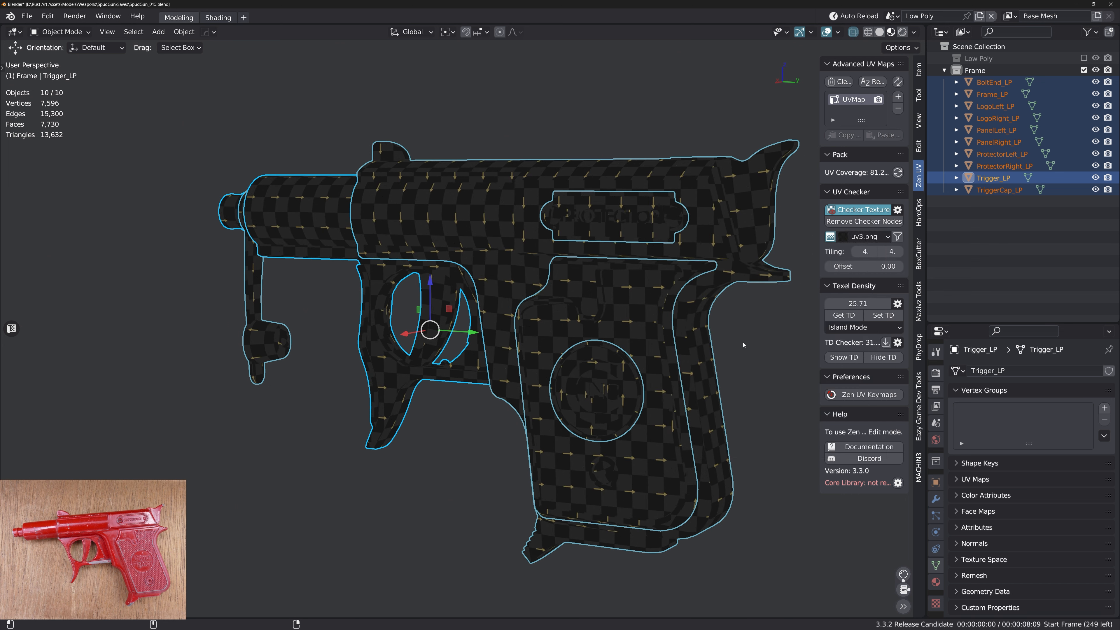
pyautogui.moveTo(690, 331); pyautogui.dragTo(714, 329, button='middle')
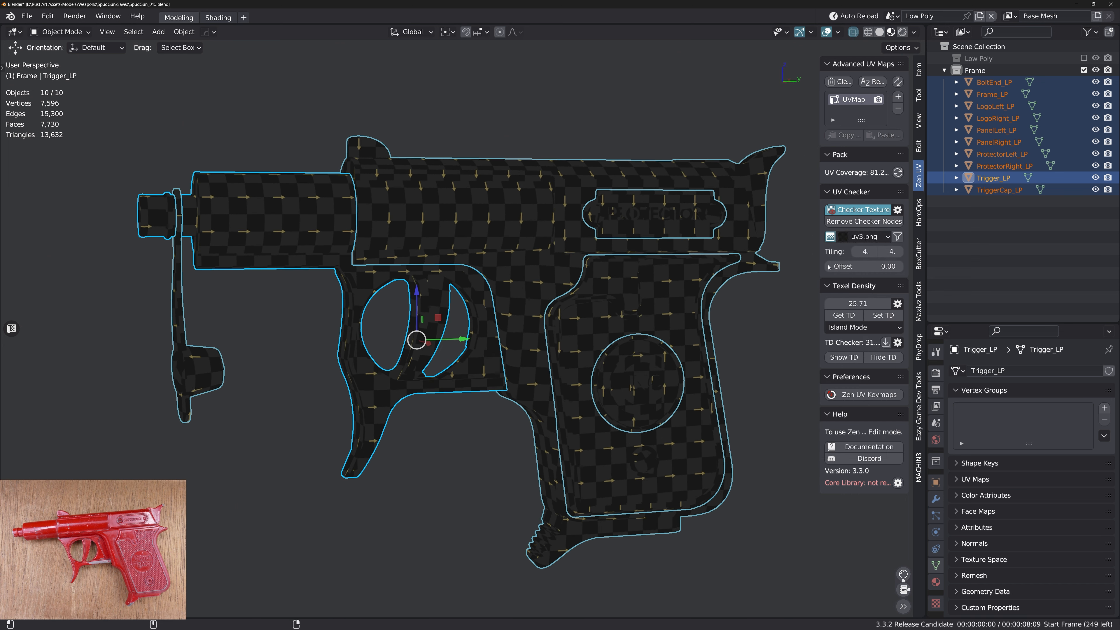
# Apply the uv1.png checker texture to the gun parts and set its tiling to 8 in both directions
pyautogui.click(866, 237)
pyautogui.click(719, 316)
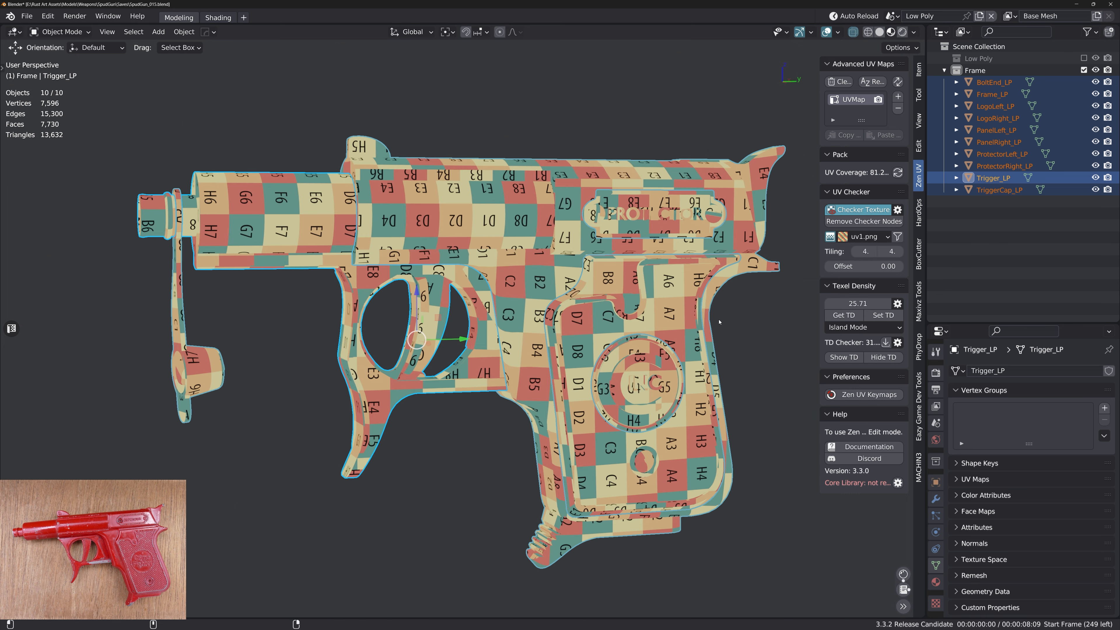
pyautogui.moveTo(719, 321); pyautogui.dragTo(723, 309, button='middle')
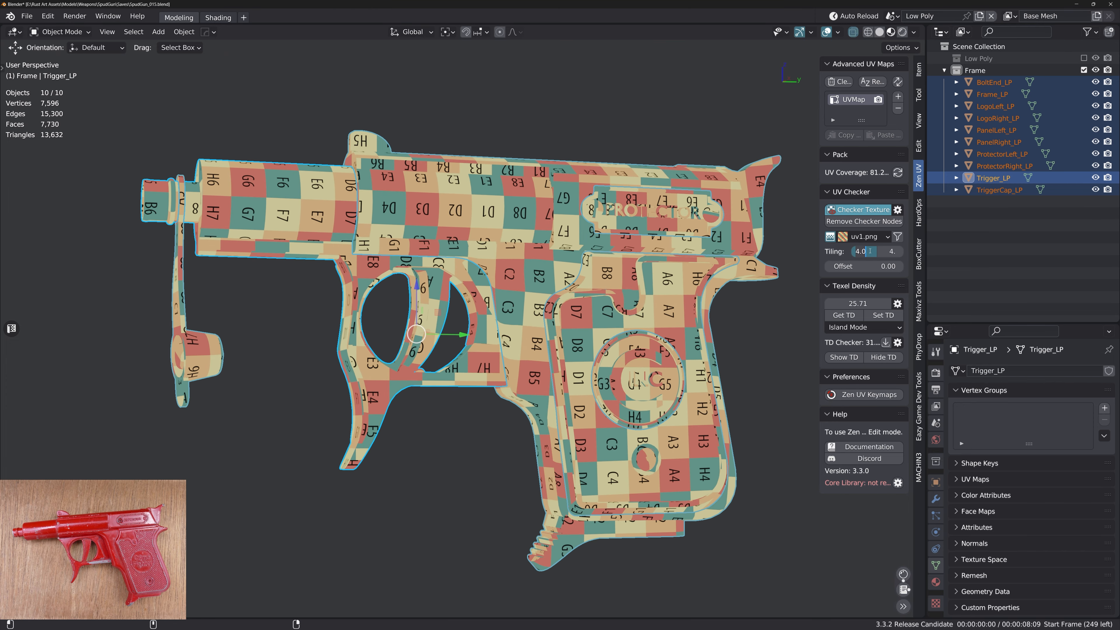
pyautogui.write('8')
pyautogui.press('Tab')
pyautogui.write('8')
pyautogui.press('Return')
pyautogui.scroll(-3, 502, 215)
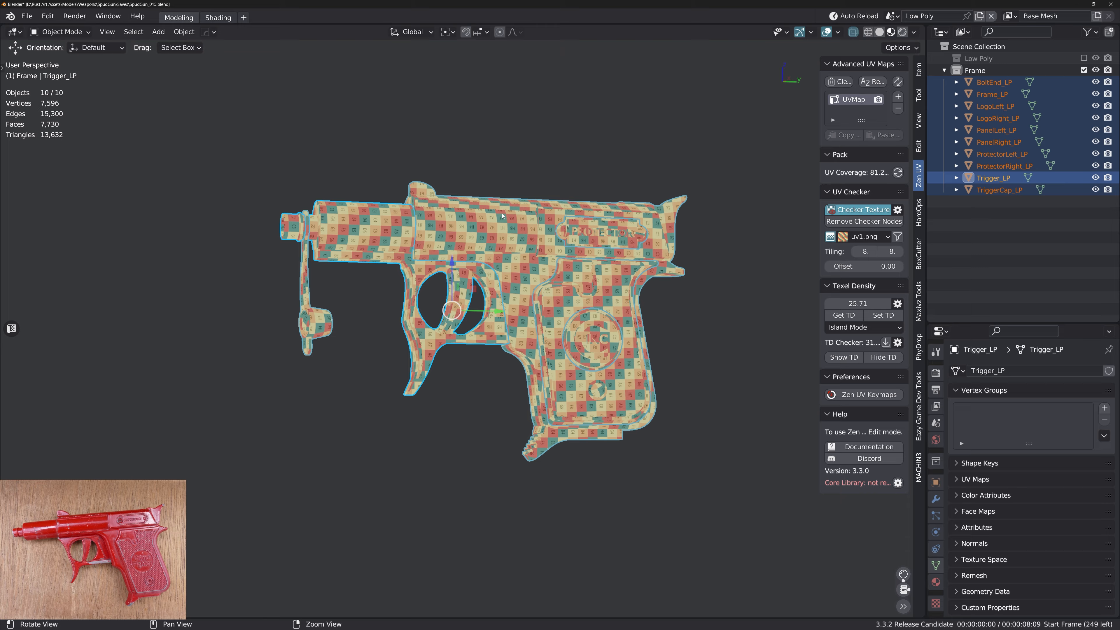
# Turn the wireframe overlay back on over the checkered gun
pyautogui.keyDown('alt'); pyautogui.moveTo(502, 215); pyautogui.dragTo(722, 207); pyautogui.keyUp('alt')
pyautogui.press('q')
pyautogui.click(722, 205)
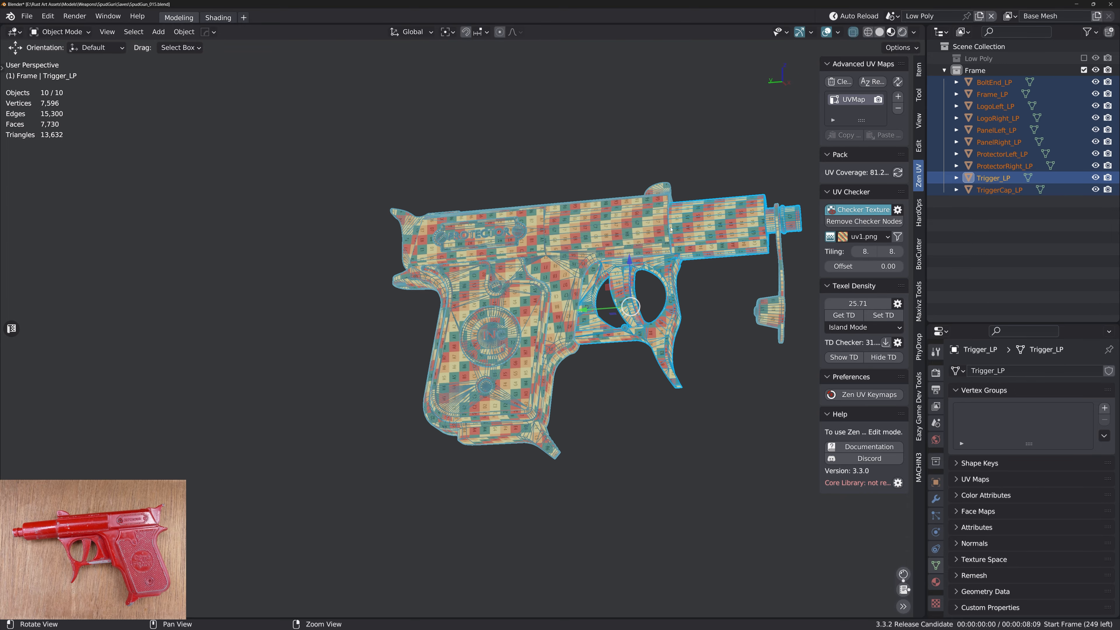
# Deselect all gun parts and save the file
pyautogui.keyDown('alt'); pyautogui.moveTo(588, 269); pyautogui.dragTo(670, 306); pyautogui.keyUp('alt')
pyautogui.hotkey('ctrl', 's')
pyautogui.click(584, 304)
pyautogui.click(710, 382)
pyautogui.keyDown('alt'); pyautogui.moveTo(498, 304); pyautogui.dragTo(528, 345); pyautogui.keyUp('alt')
pyautogui.hotkey('ctrl', 's')
pyautogui.click(492, 278)
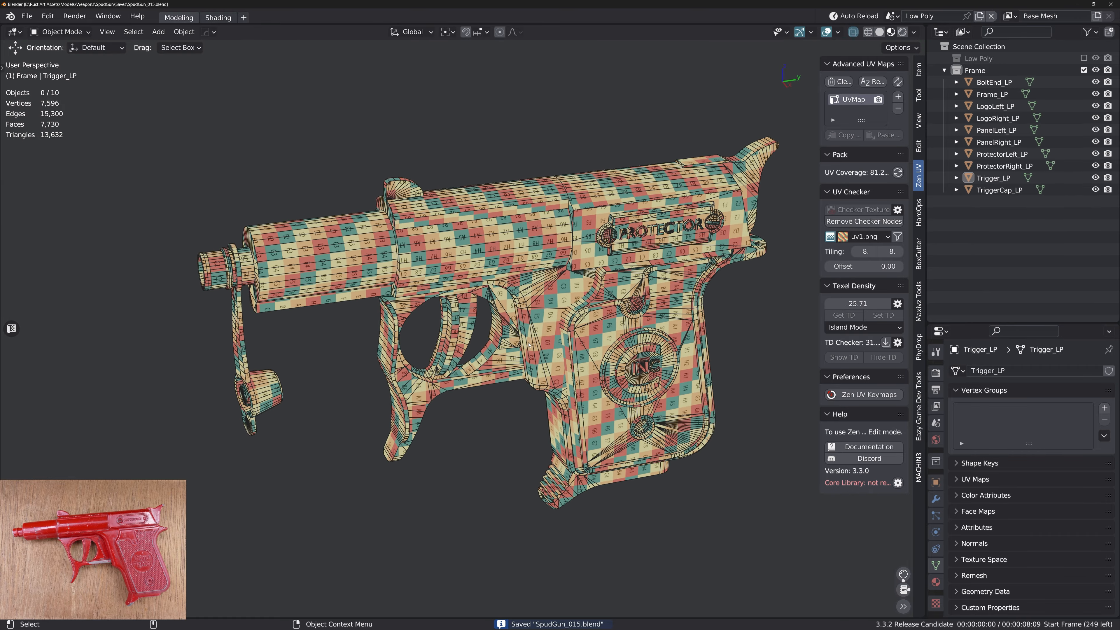
pyautogui.click(480, 313)
pyautogui.keyDown('alt'); pyautogui.moveTo(473, 305); pyautogui.dragTo(351, 288); pyautogui.keyUp('alt')
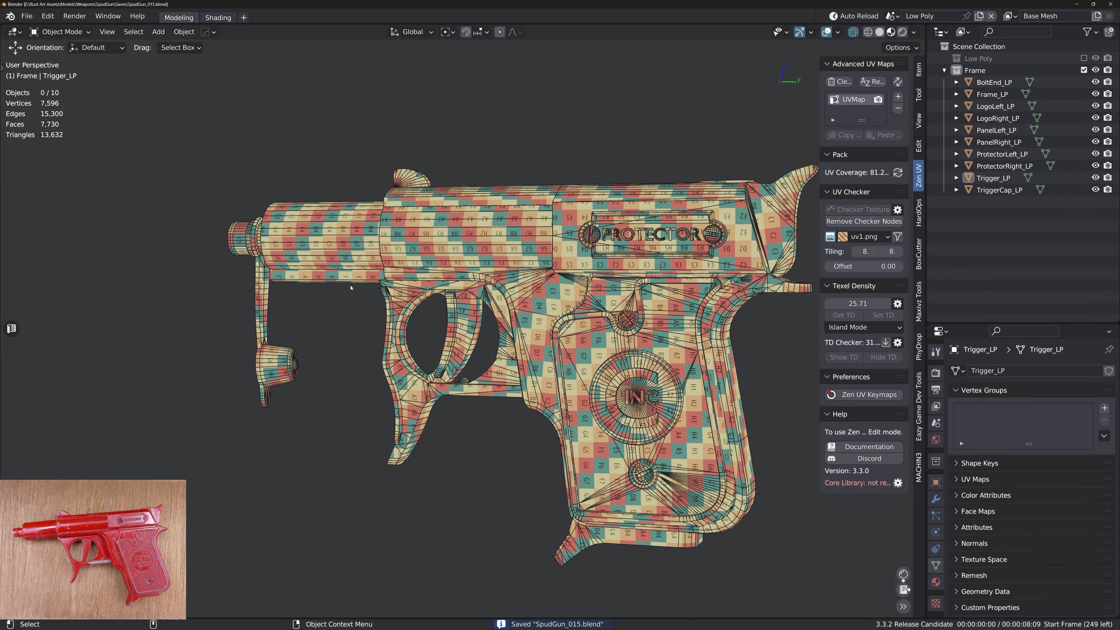